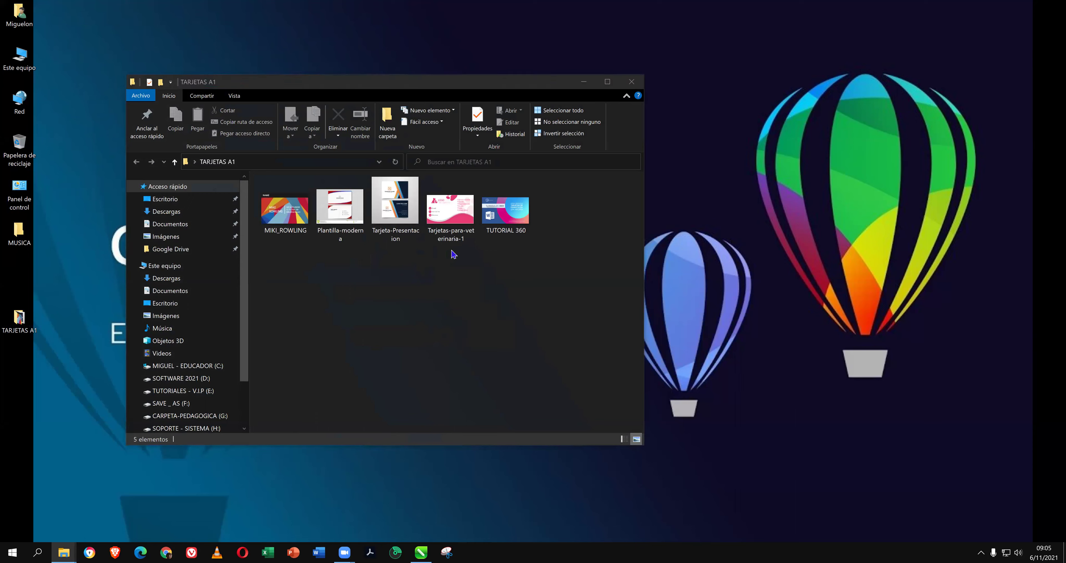
{"action": "left_click_drag", "start_coordinate": [568, 283], "coordinate": [667, 327]}
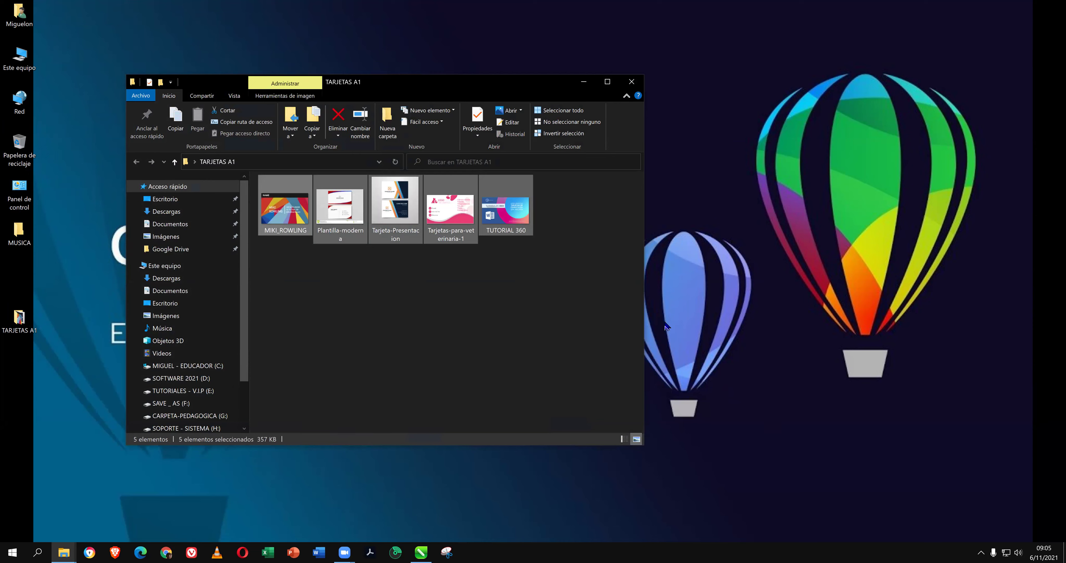
{"action": "left_click", "coordinate": [686, 146]}
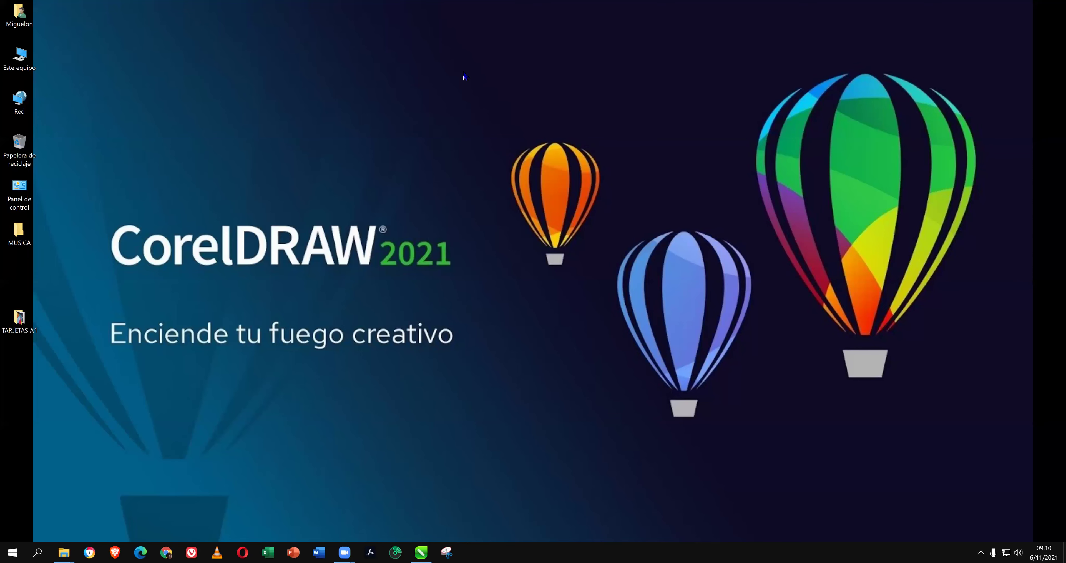
Open the TARJETAS A1 folder and browse through its sample business card images, closing the image viewer at the end.
{"action": "double_click", "coordinate": [26, 328]}
{"action": "double_click", "coordinate": [301, 207]}
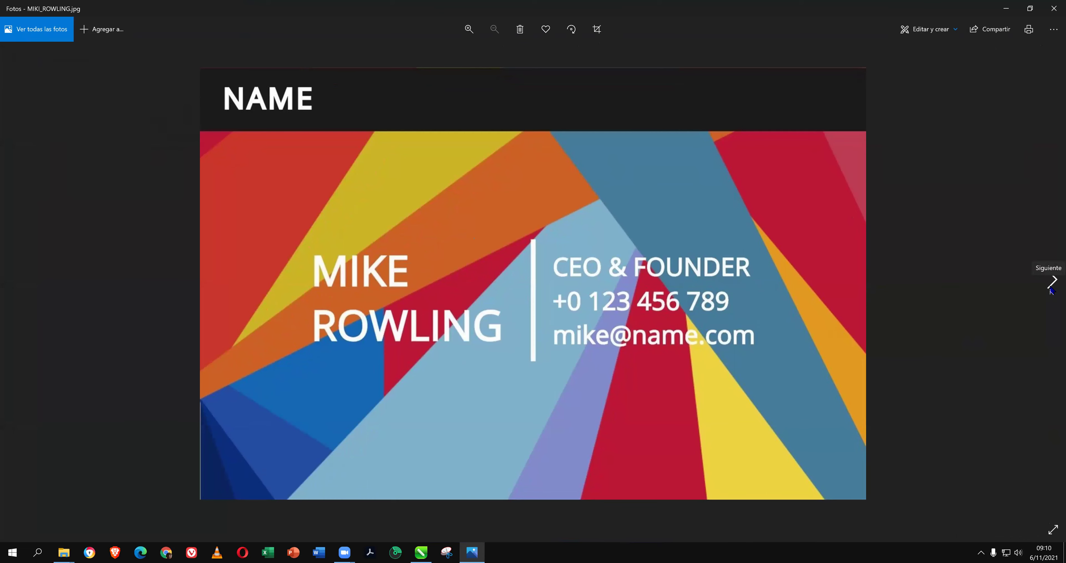
{"action": "left_click", "coordinate": [1051, 289]}
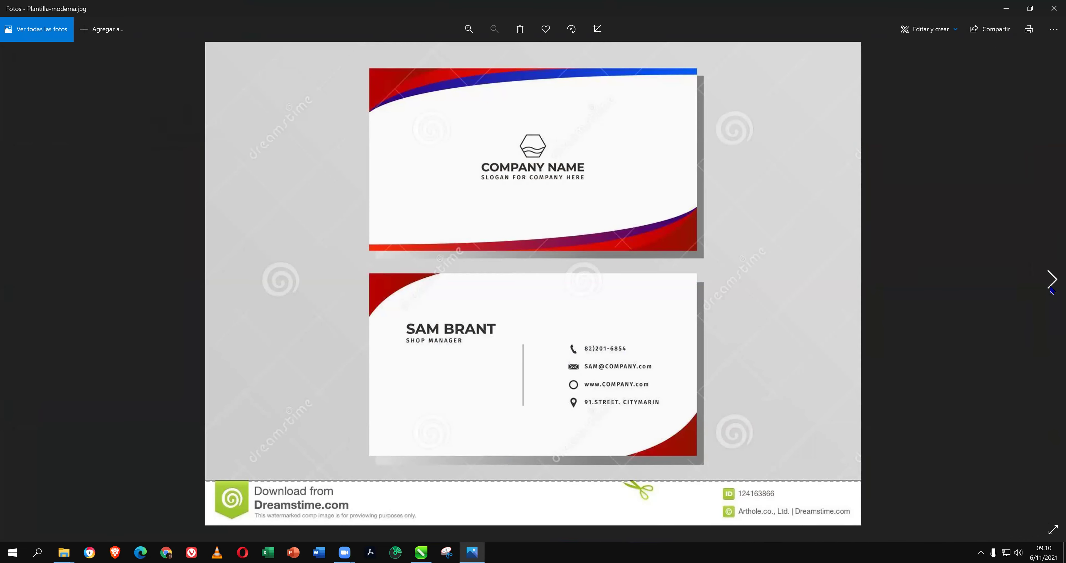
{"action": "left_click", "coordinate": [1051, 290]}
{"action": "left_click", "coordinate": [1051, 290]}
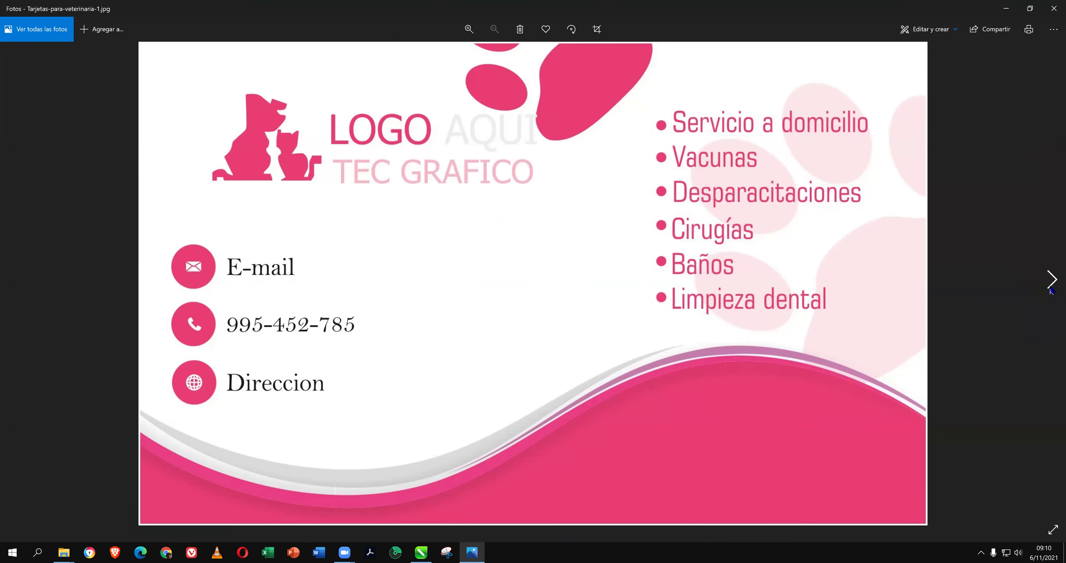
{"action": "left_click", "coordinate": [1050, 290]}
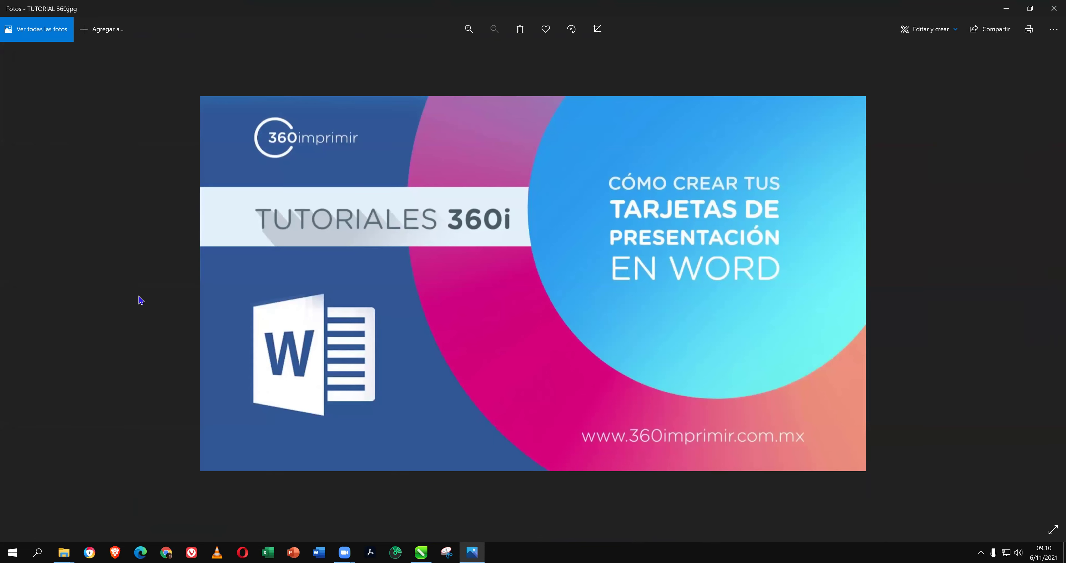
{"action": "left_click", "coordinate": [13, 280]}
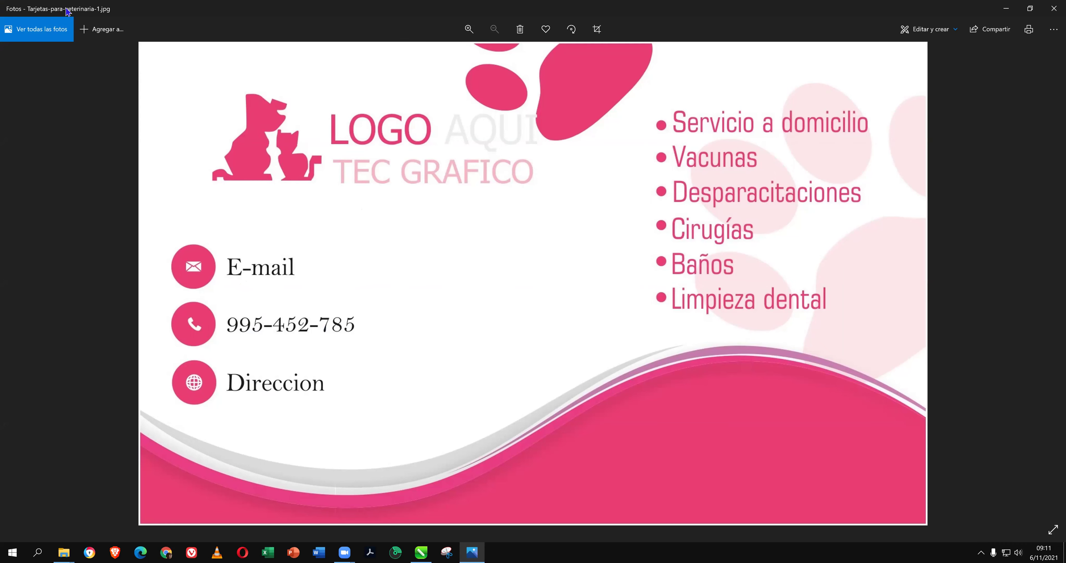
{"action": "left_click", "coordinate": [1052, 9]}
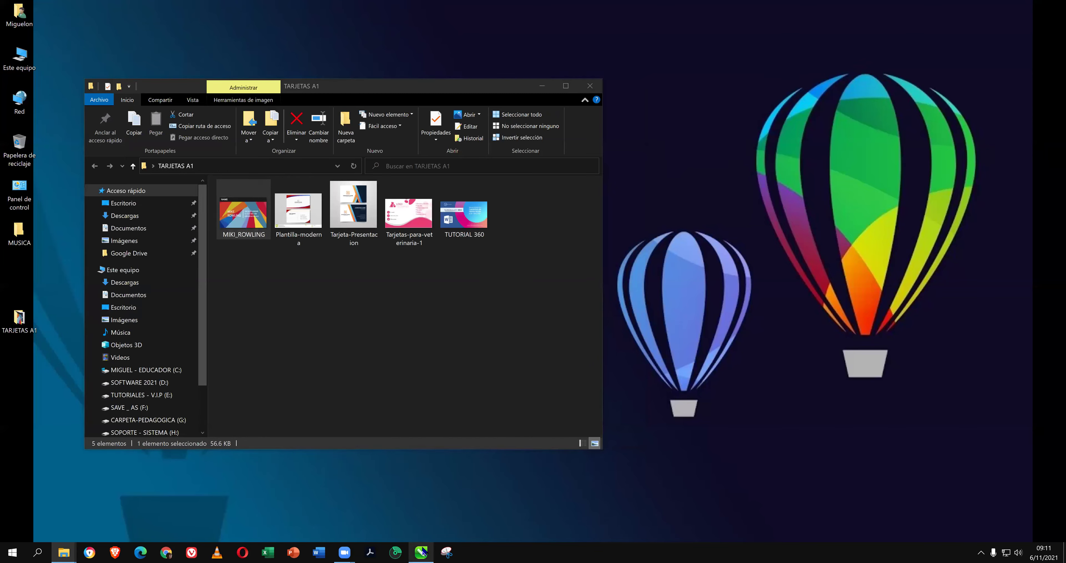
Switch to CorelDRAW and start a new document named TARJETA DE PRESENTACIÓN.
{"action": "left_click", "coordinate": [421, 551]}
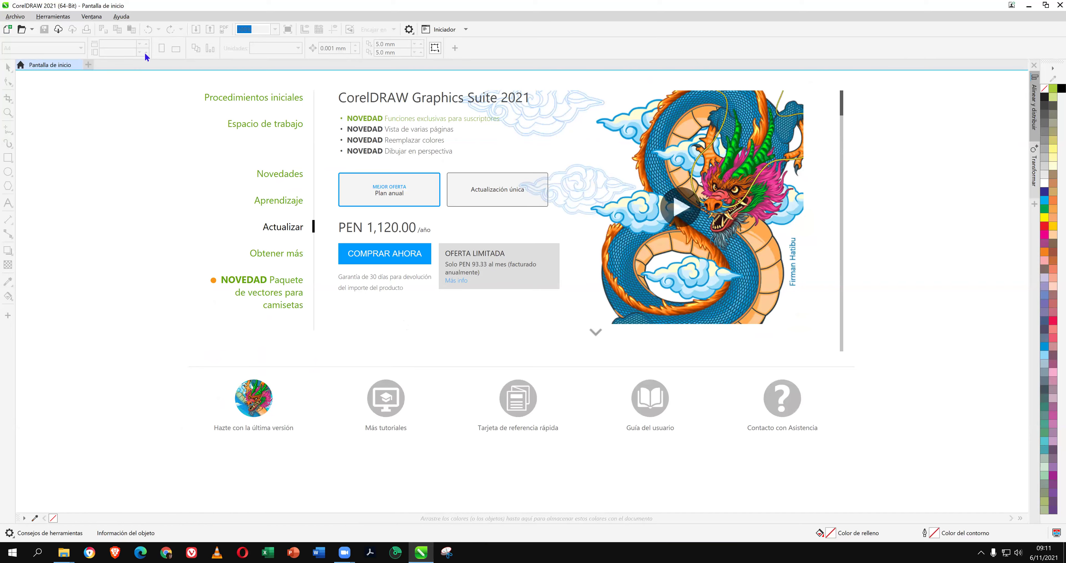
{"action": "left_click", "coordinate": [20, 20]}
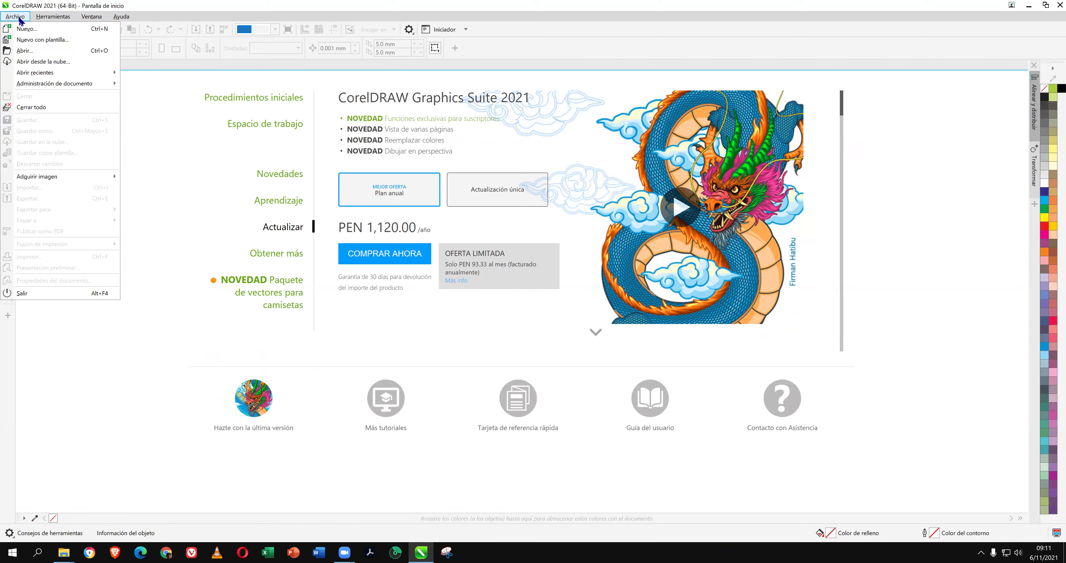
{"action": "left_click", "coordinate": [52, 29]}
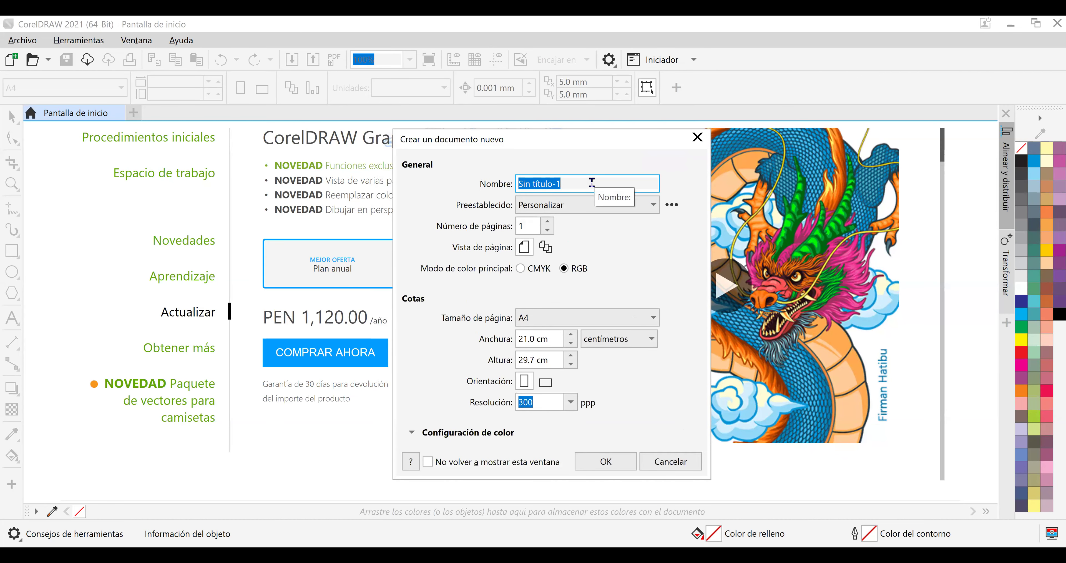
{"action": "key", "text": "BackSpace"}
{"action": "type", "text": "TAREJA DE PRESEN"}
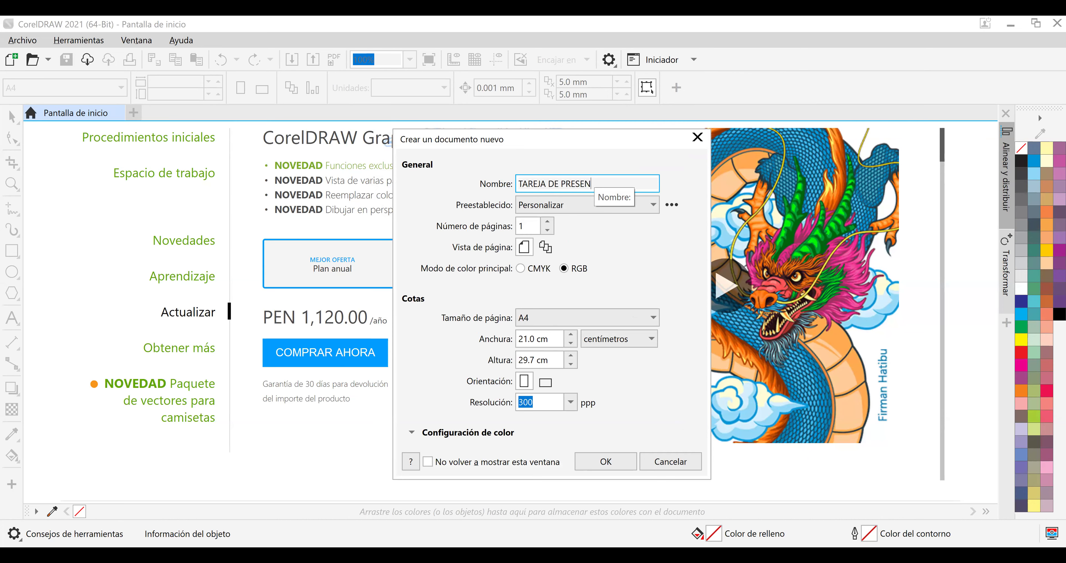
{"action": "type", "text": "TACIÓN"}
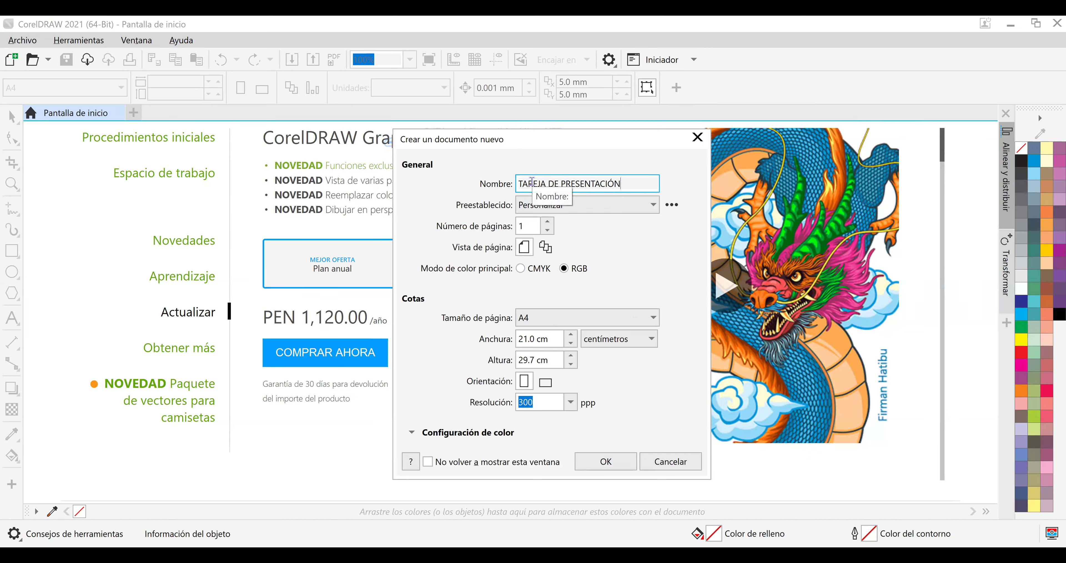
{"action": "left_click", "coordinate": [537, 195]}
{"action": "key", "text": "Delete"}
{"action": "key", "text": "Delete"}
{"action": "key", "text": "Delete"}
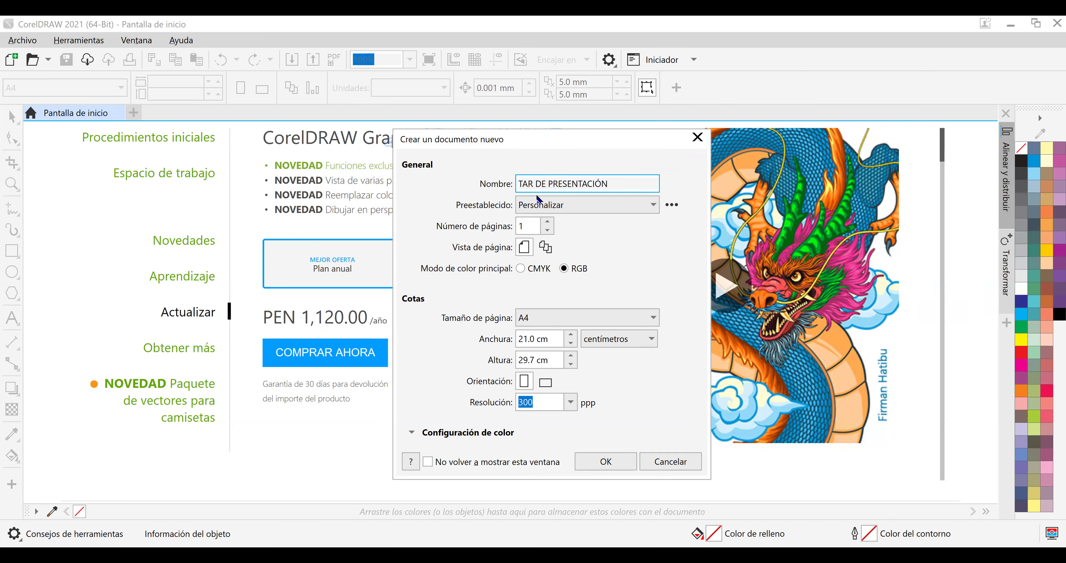
{"action": "type", "text": "JETA"}
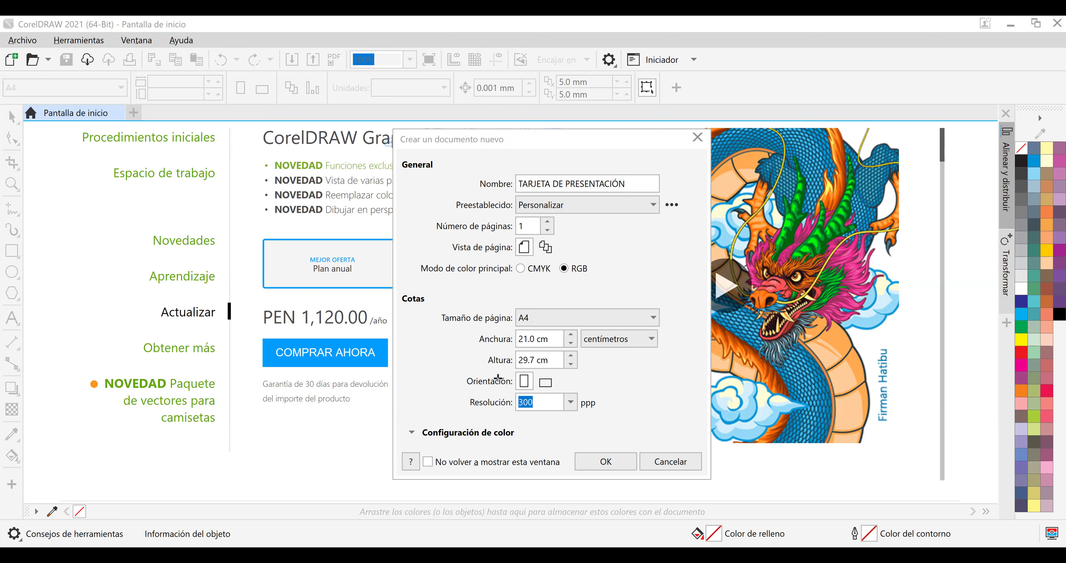
{"action": "left_click_drag", "start_coordinate": [458, 368], "coordinate": [578, 393]}
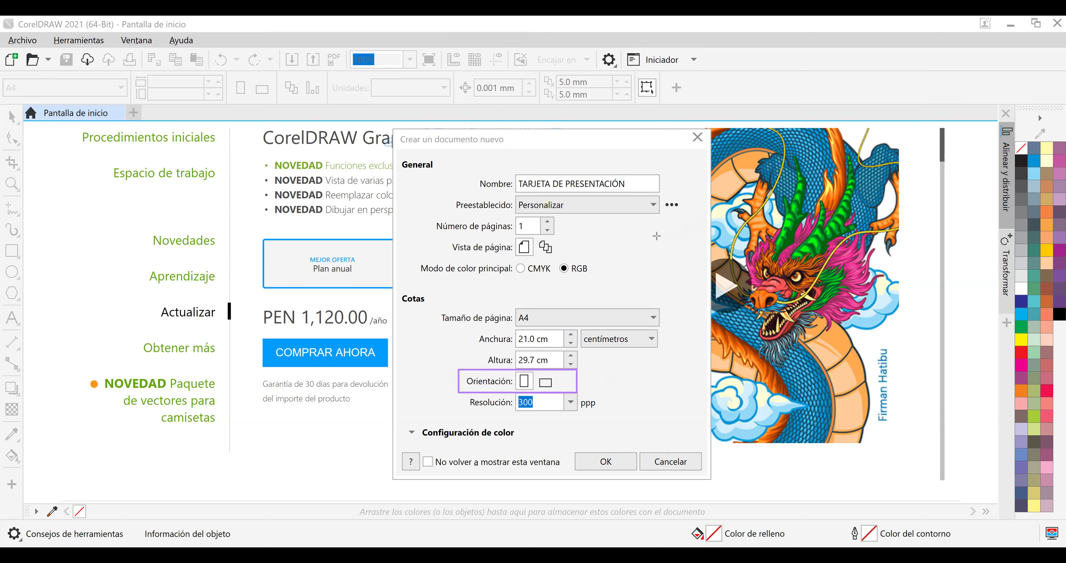
{"action": "mouse_move", "coordinate": [589, 228]}
{"action": "left_mouse_down"}
{"action": "mouse_move", "coordinate": [604, 276]}
{"action": "mouse_move", "coordinate": [631, 297]}
{"action": "left_mouse_up"}
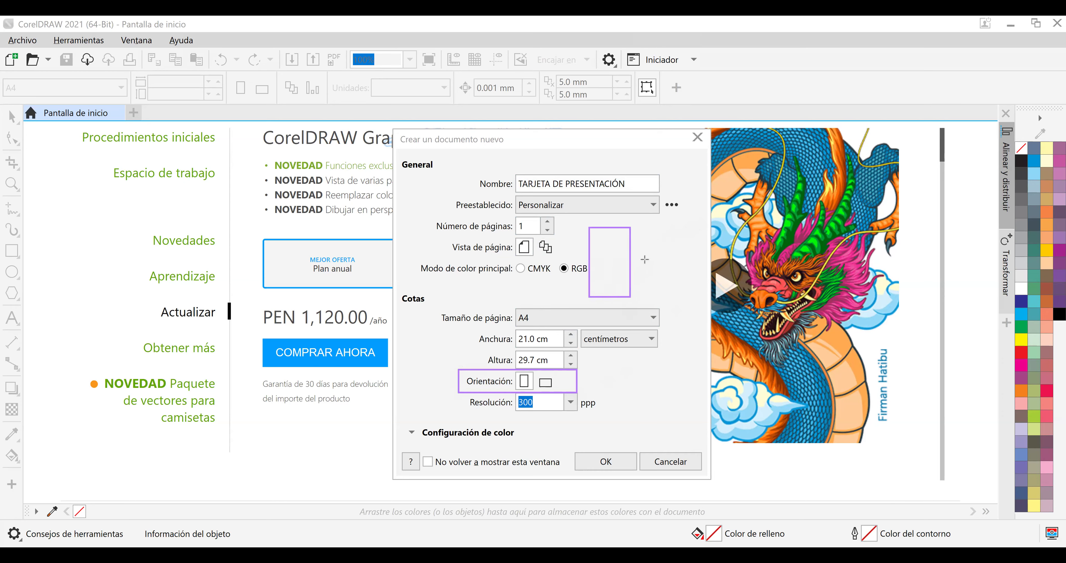
{"action": "mouse_move", "coordinate": [645, 256]}
{"action": "left_mouse_down"}
{"action": "mouse_move", "coordinate": [656, 291]}
{"action": "mouse_move", "coordinate": [728, 299]}
{"action": "left_mouse_up"}
{"action": "left_click_drag", "start_coordinate": [578, 327], "coordinate": [660, 350]}
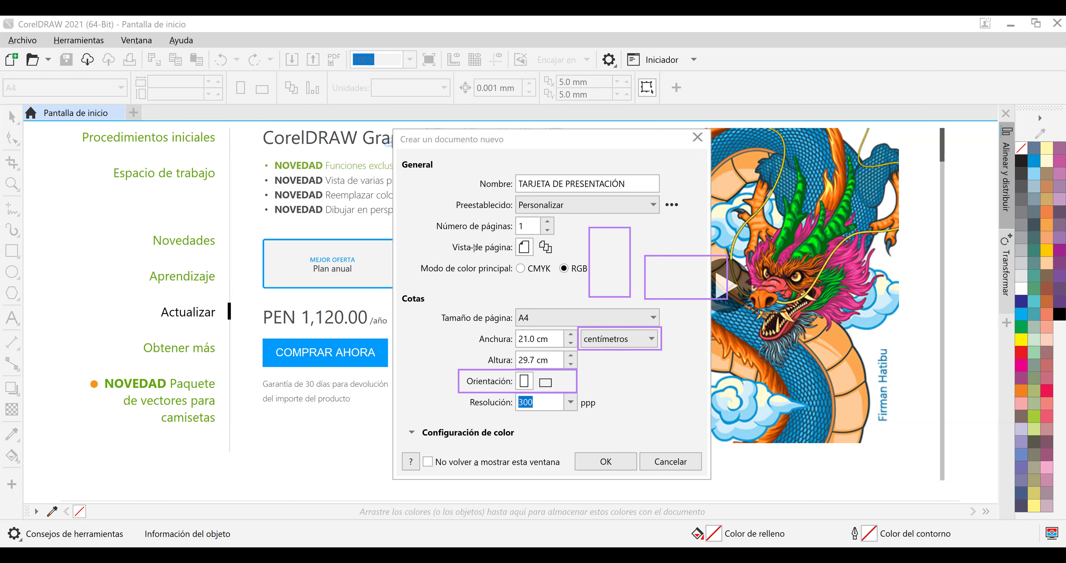
{"action": "mouse_move", "coordinate": [461, 165]}
{"action": "left_mouse_down"}
{"action": "mouse_move", "coordinate": [574, 190]}
{"action": "mouse_move", "coordinate": [679, 193]}
{"action": "left_mouse_up"}
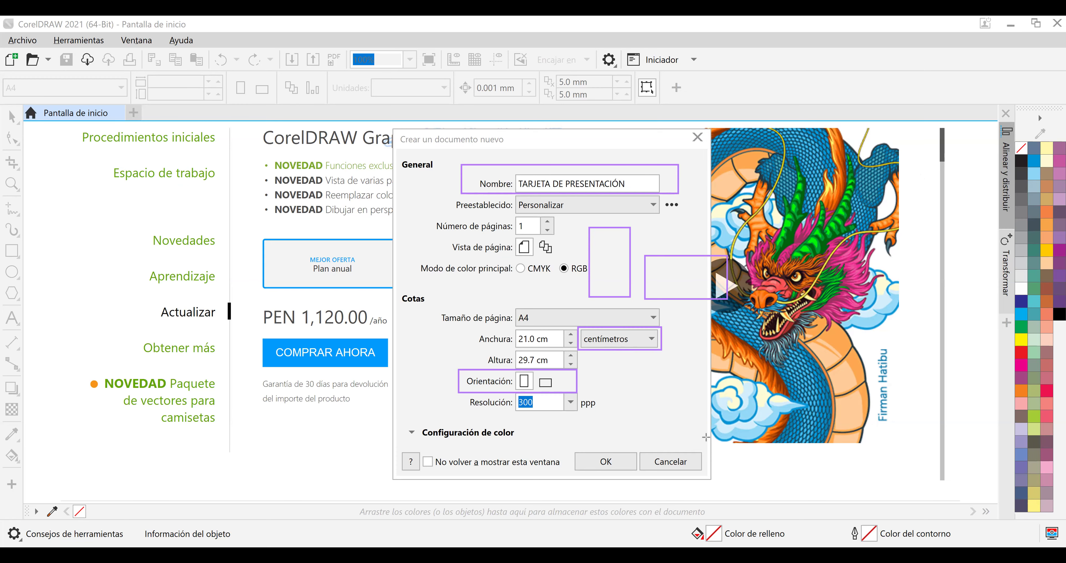
{"action": "left_click_drag", "start_coordinate": [574, 443], "coordinate": [615, 467]}
{"action": "key", "text": "e"}
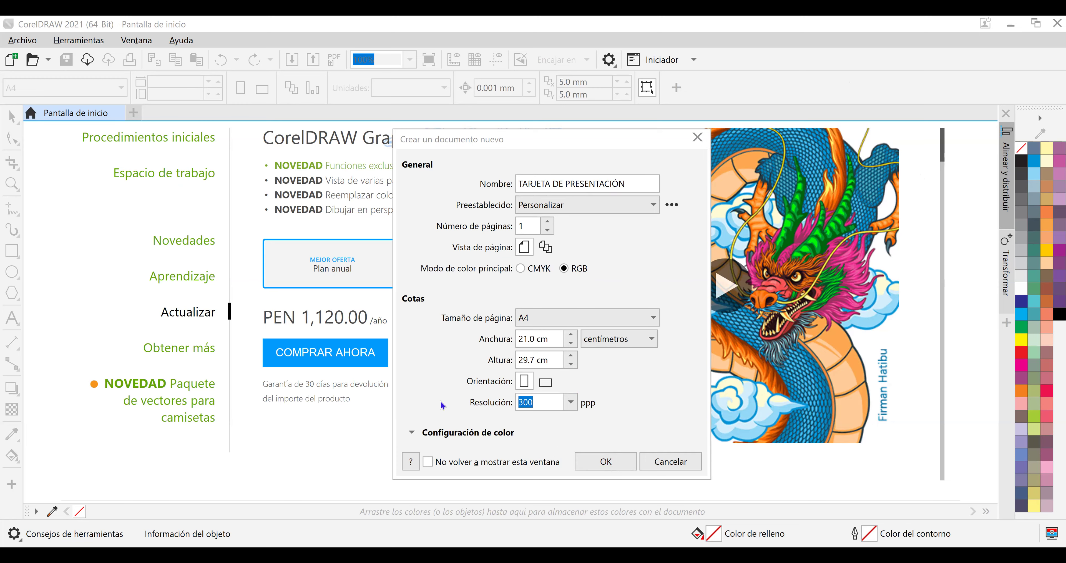
Set the A4 page to landscape orientation, 29.7 by 21.0 cm, and create the document.
{"action": "left_click", "coordinate": [546, 382]}
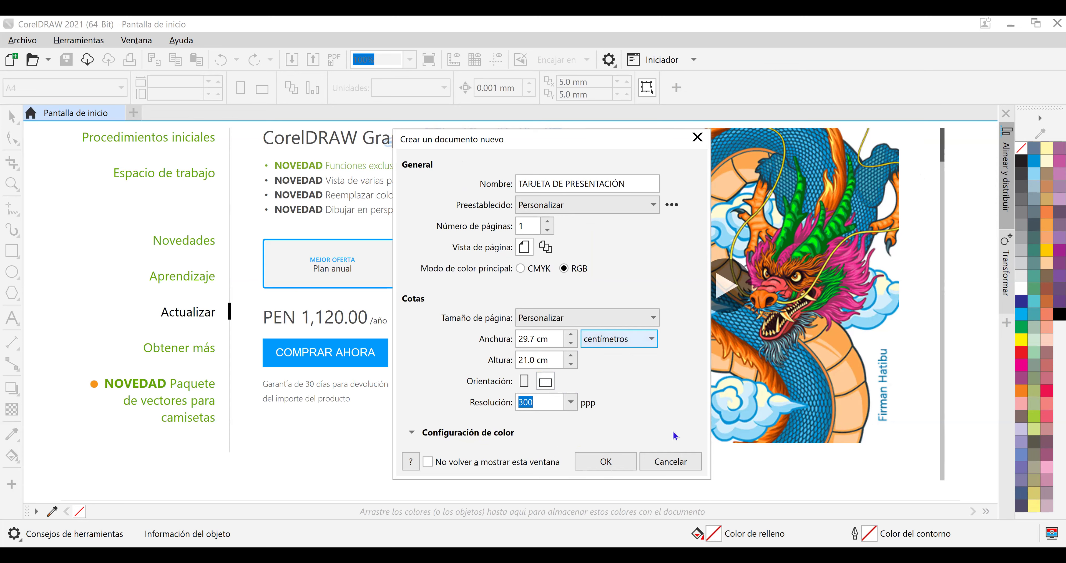
{"action": "left_click", "coordinate": [592, 463]}
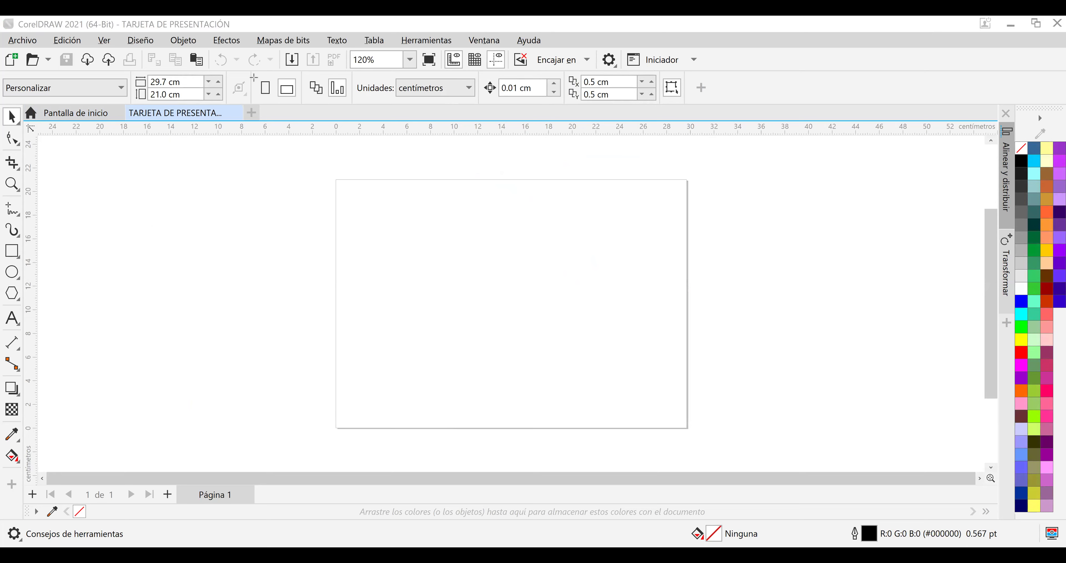
{"action": "left_click_drag", "start_coordinate": [244, 70], "coordinate": [309, 111]}
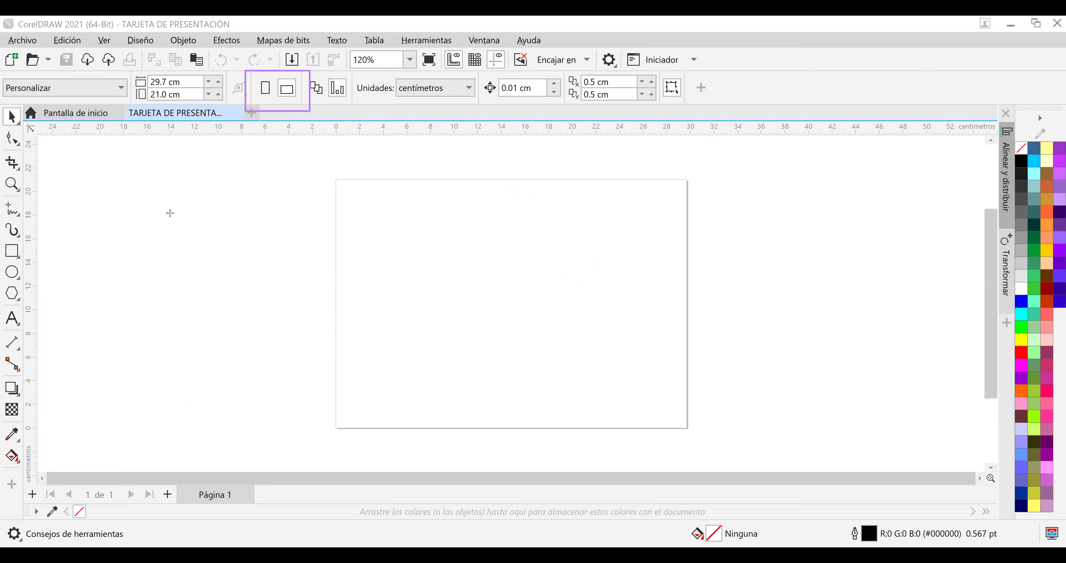
{"action": "left_click_drag", "start_coordinate": [80, 168], "coordinate": [179, 325]}
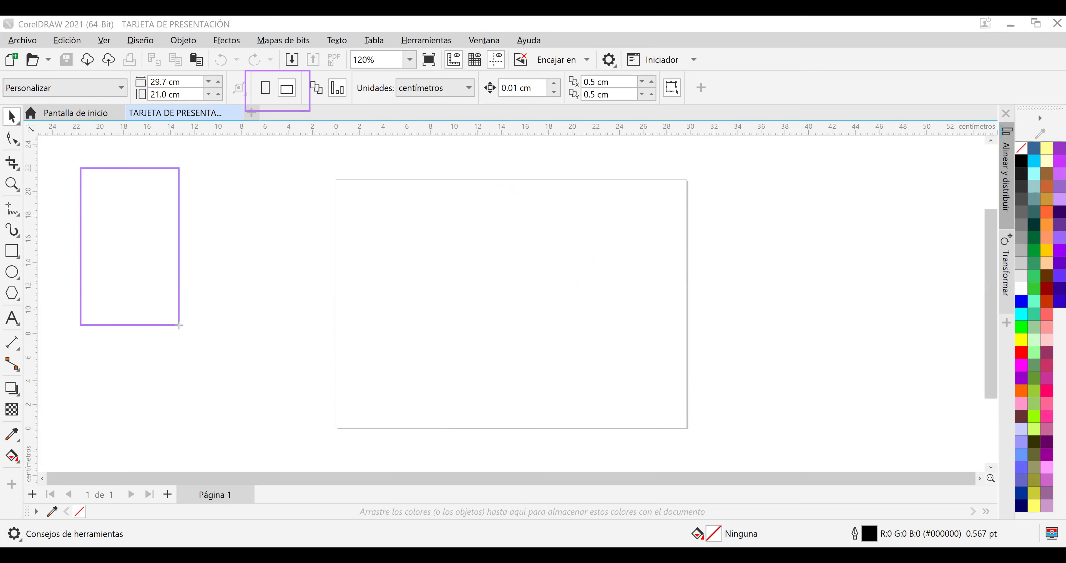
{"action": "mouse_move", "coordinate": [217, 225]}
{"action": "left_mouse_down"}
{"action": "mouse_move", "coordinate": [228, 283]}
{"action": "mouse_move", "coordinate": [262, 323]}
{"action": "left_mouse_up"}
{"action": "mouse_move", "coordinate": [335, 347]}
{"action": "left_mouse_down"}
{"action": "mouse_move", "coordinate": [418, 355]}
{"action": "mouse_move", "coordinate": [435, 337]}
{"action": "left_mouse_up"}
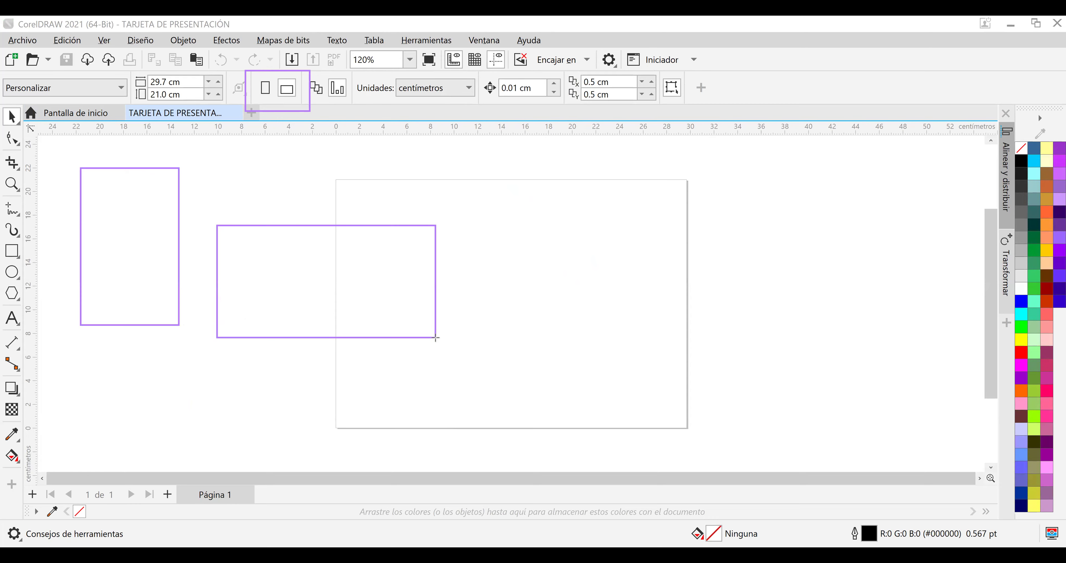
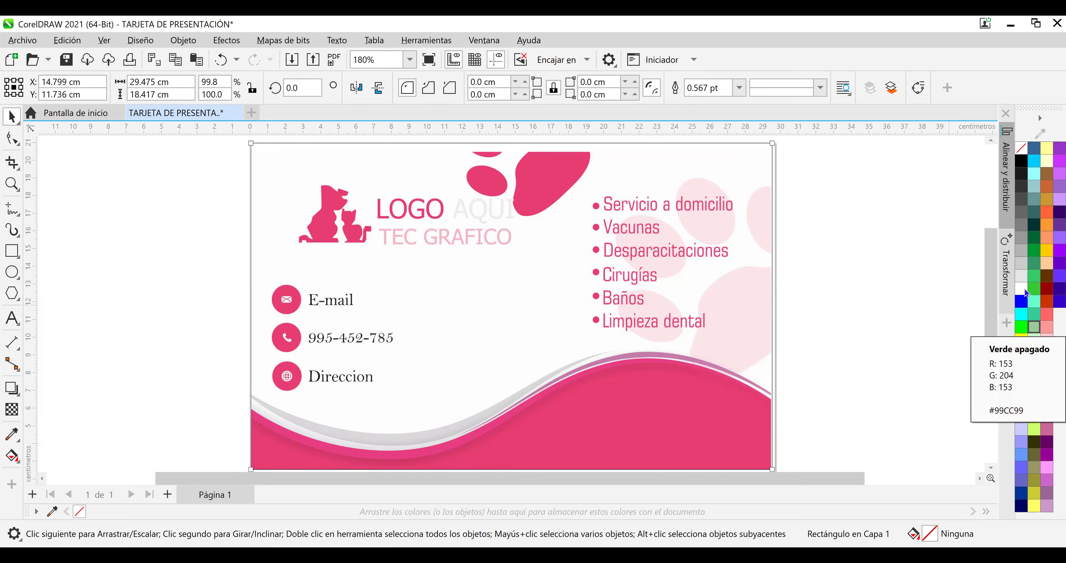
Try a green #33CC66 fill on the rectangle framing the business card and remove the fill again.
{"action": "left_click", "coordinate": [1035, 273]}
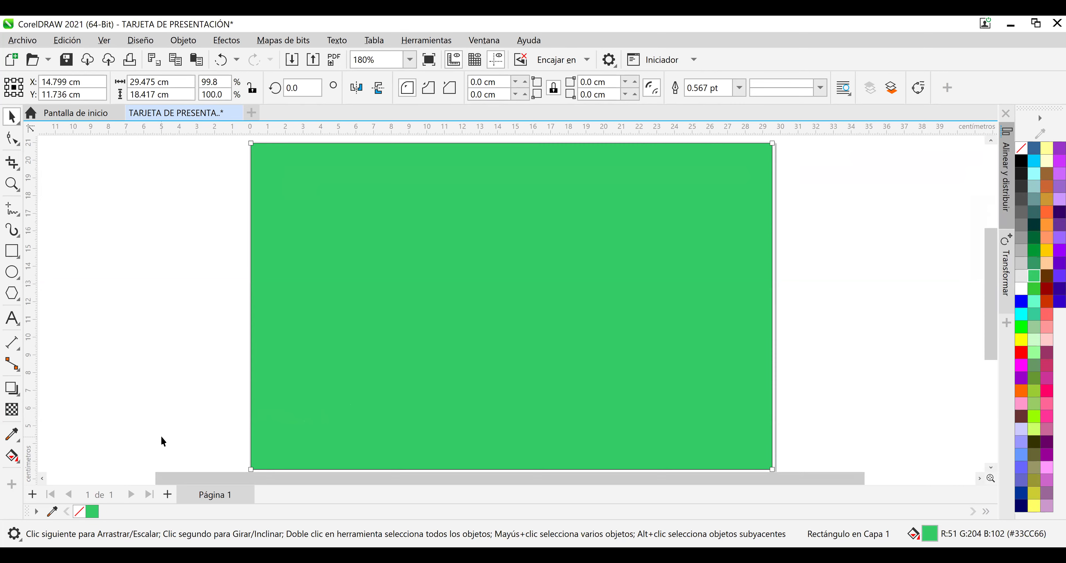
{"action": "left_click", "coordinate": [84, 514]}
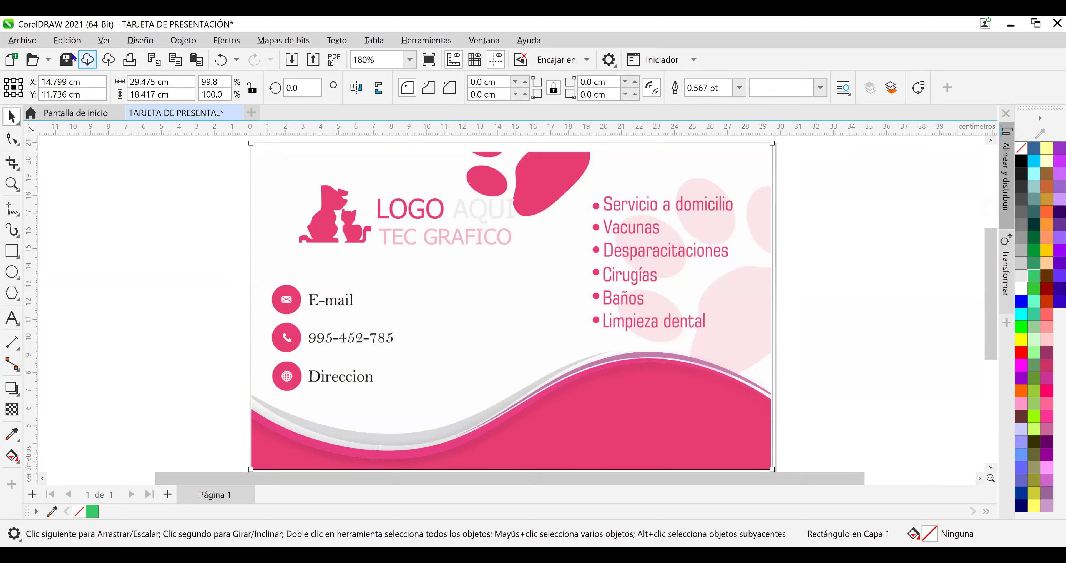
Start saving the drawing under a new name and browse the folders on the SAVE _ AS (F:) drive.
{"action": "left_click", "coordinate": [29, 43]}
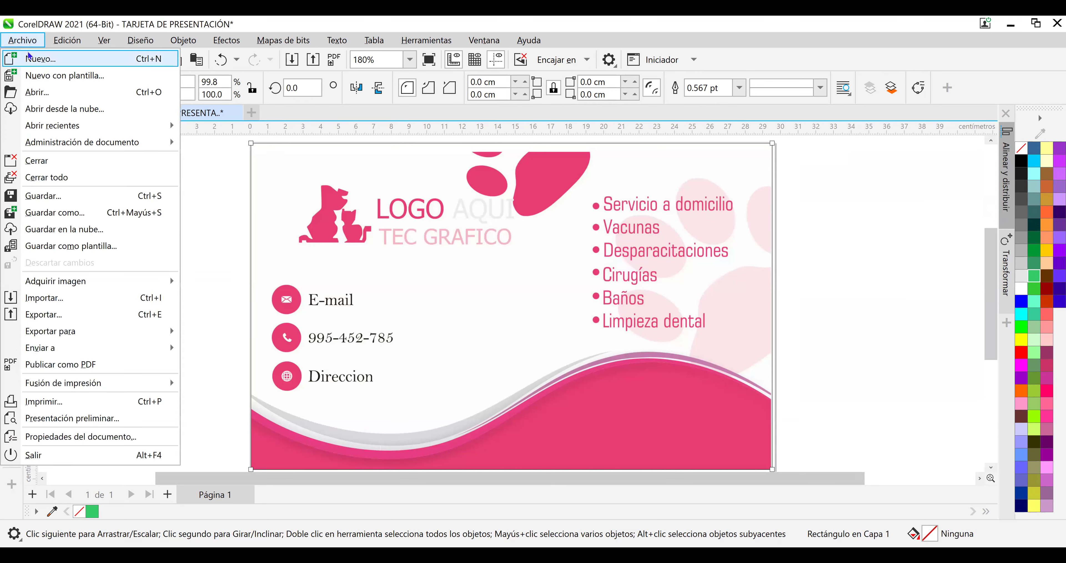
{"action": "left_click", "coordinate": [129, 221]}
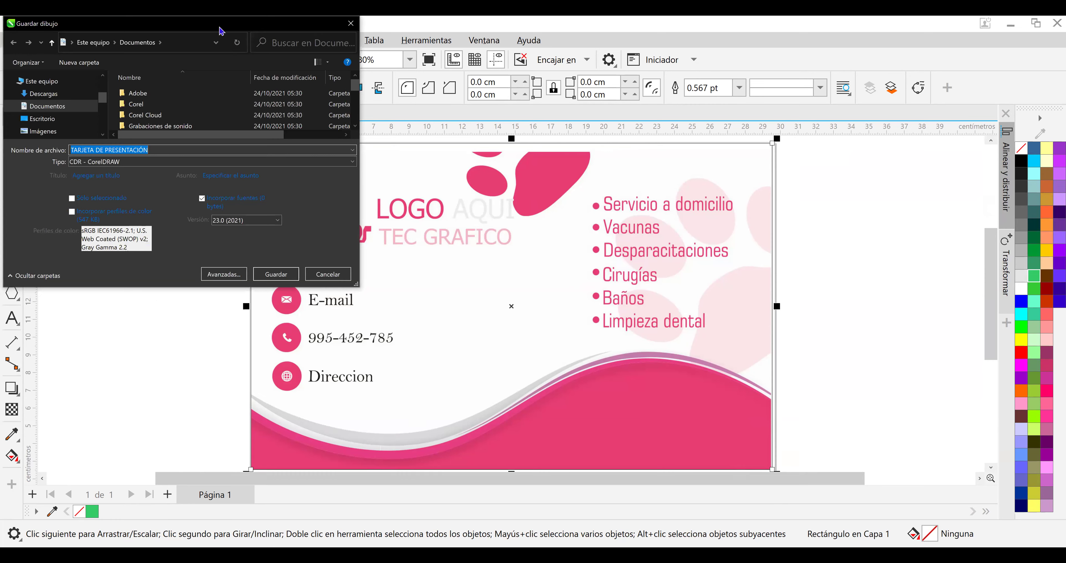
{"action": "left_click_drag", "start_coordinate": [220, 30], "coordinate": [256, 125]}
{"action": "scroll", "coordinate": [141, 232], "scroll_direction": "down", "scroll_amount": 2}
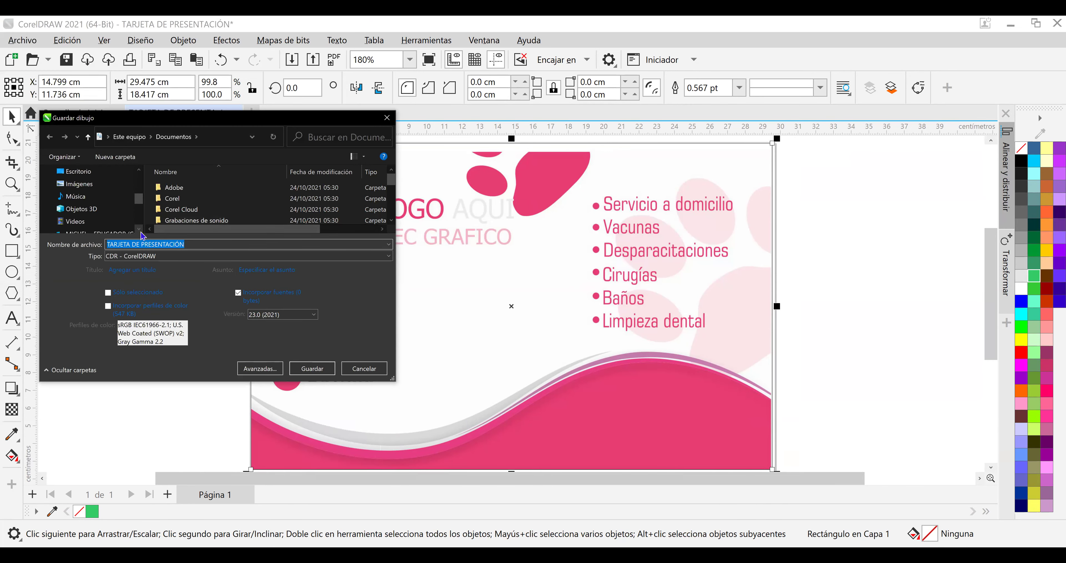
{"action": "scroll", "coordinate": [107, 225], "scroll_direction": "down", "scroll_amount": 1}
{"action": "left_click", "coordinate": [107, 221]}
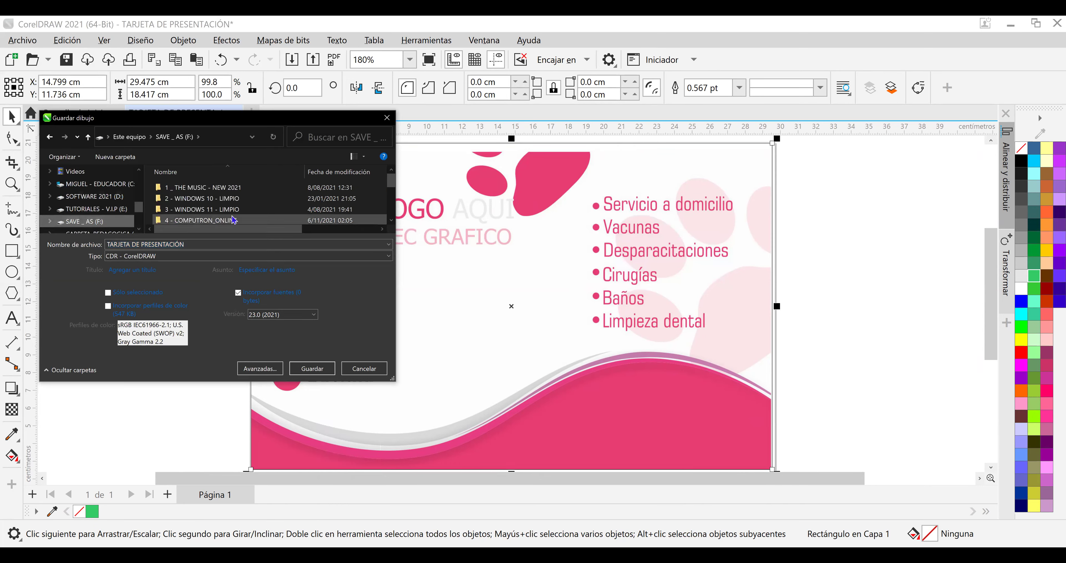
{"action": "scroll", "coordinate": [260, 225], "scroll_direction": "down", "scroll_amount": 2}
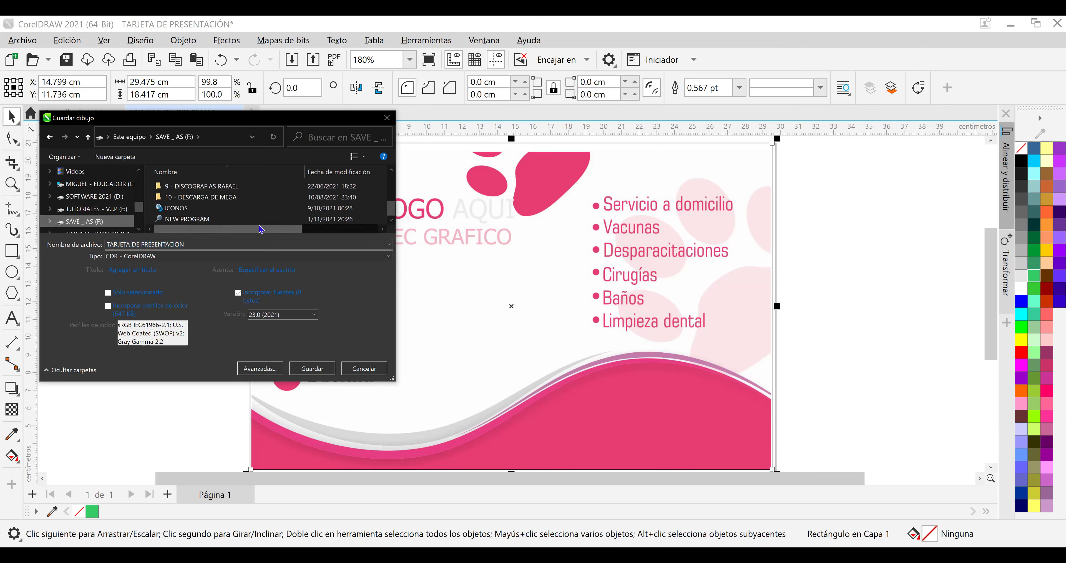
{"action": "scroll", "coordinate": [254, 205], "scroll_direction": "up", "scroll_amount": 2}
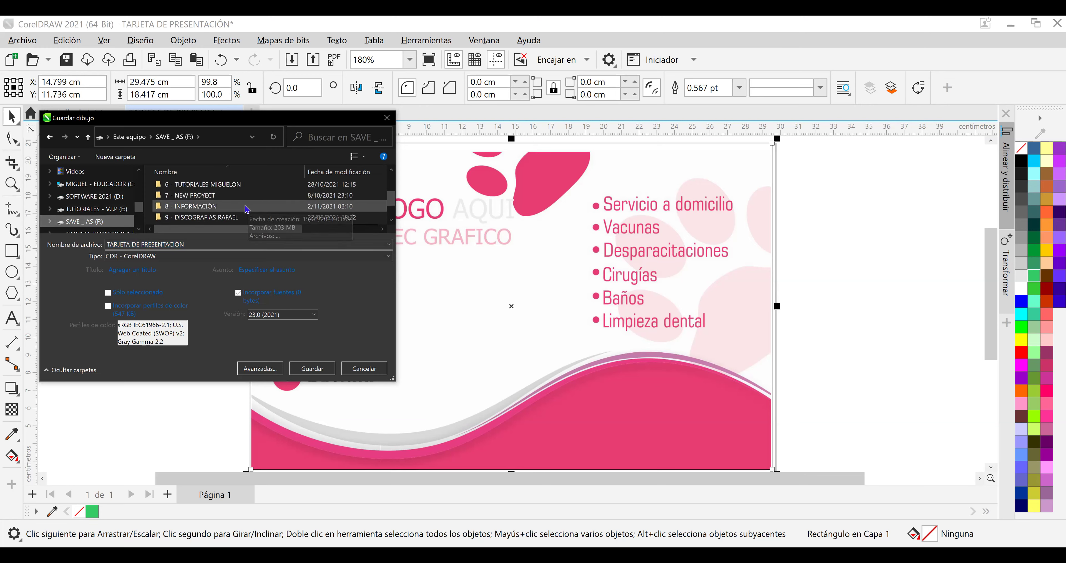
{"action": "scroll", "coordinate": [241, 206], "scroll_direction": "up", "scroll_amount": 2}
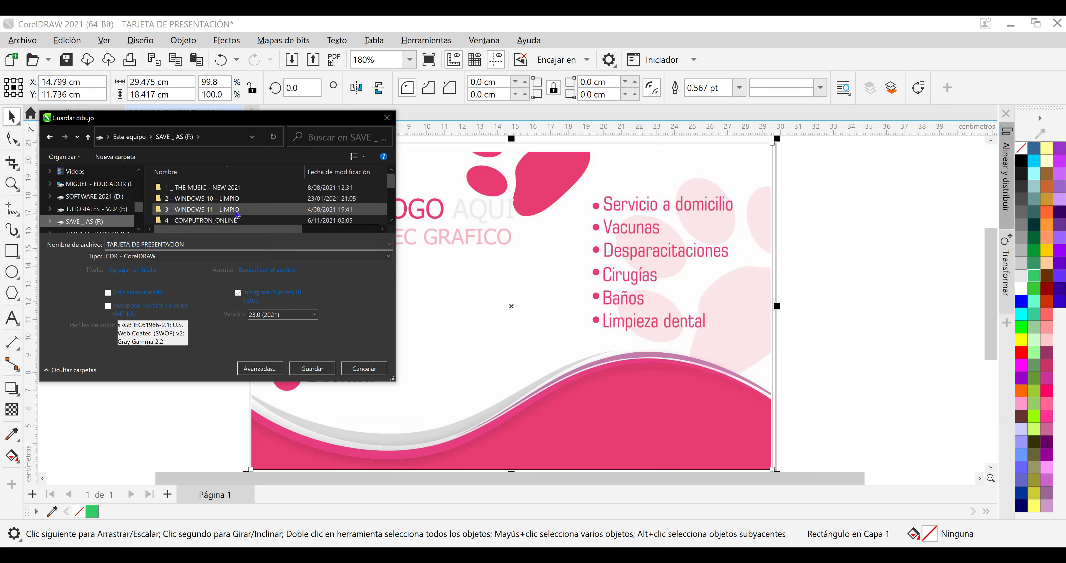
Set the save location to 4 - COMPUTRON_ONLINE, 013_DISEÑO GRÁFICO, 02 - EVIDENCIAS DE COREL DRAW AVANZADO.
{"action": "double_click", "coordinate": [231, 220]}
{"action": "scroll", "coordinate": [232, 224], "scroll_direction": "down", "scroll_amount": 2}
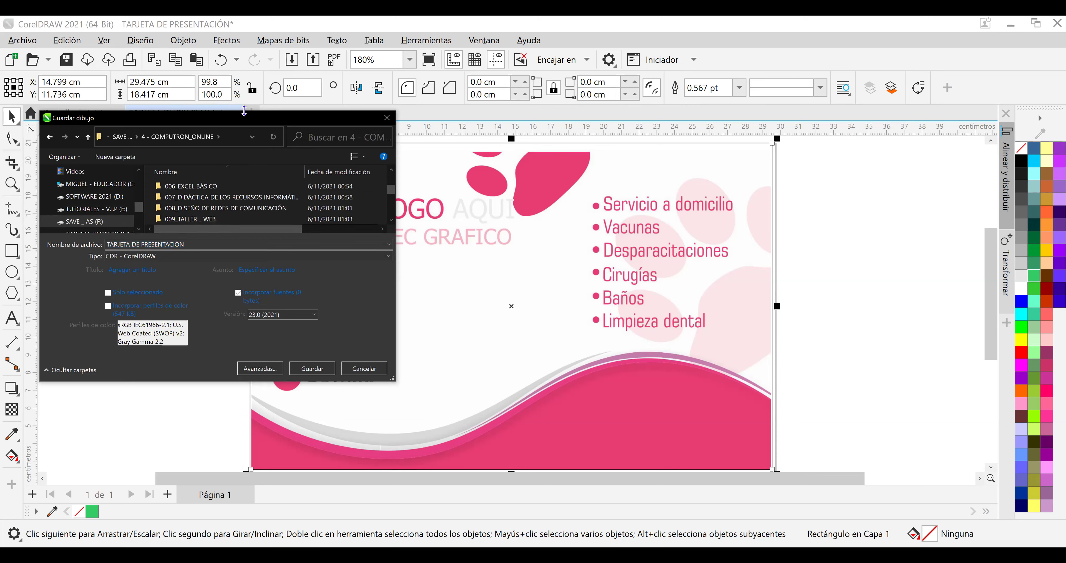
{"action": "left_click_drag", "start_coordinate": [244, 110], "coordinate": [244, 76]}
{"action": "scroll", "coordinate": [243, 191], "scroll_direction": "down", "scroll_amount": 2}
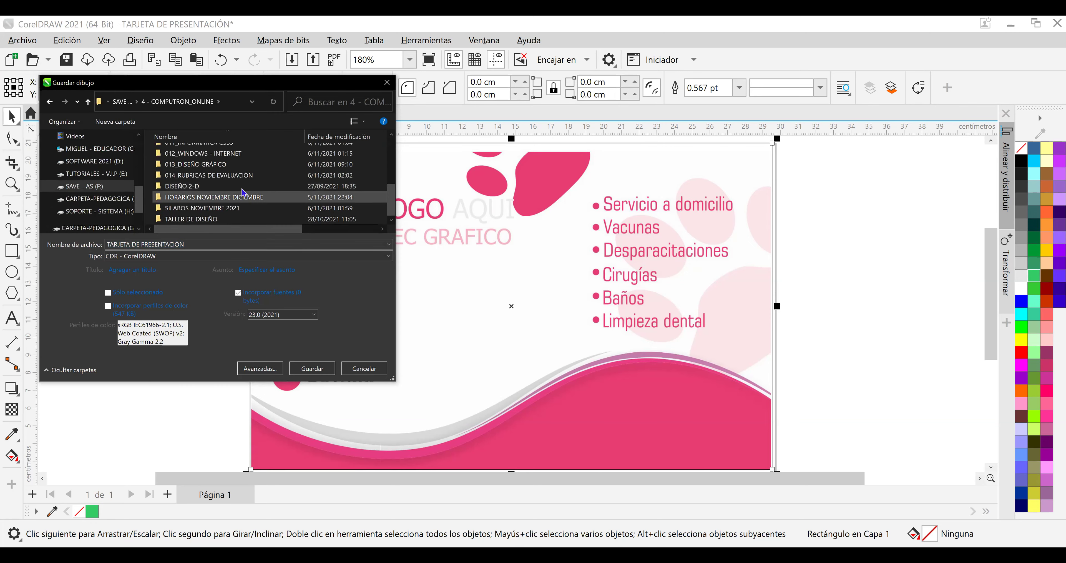
{"action": "double_click", "coordinate": [237, 164]}
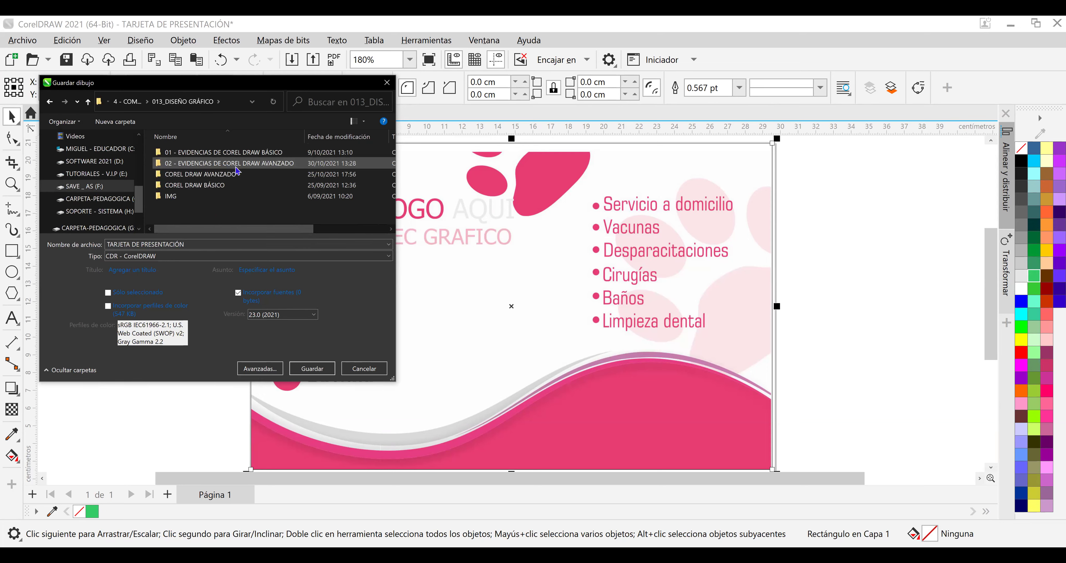
{"action": "double_click", "coordinate": [236, 166]}
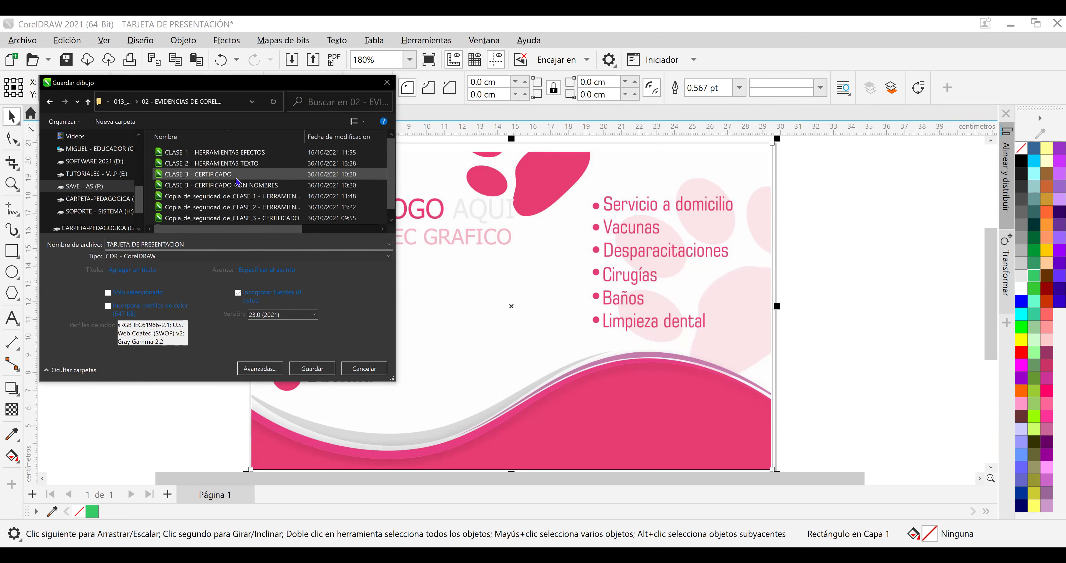
Name the file CLASE_4 - TARJETA DE PRESENTACIÓN and save it as a CDR file.
{"action": "left_click", "coordinate": [108, 245]}
{"action": "key", "text": "Home"}
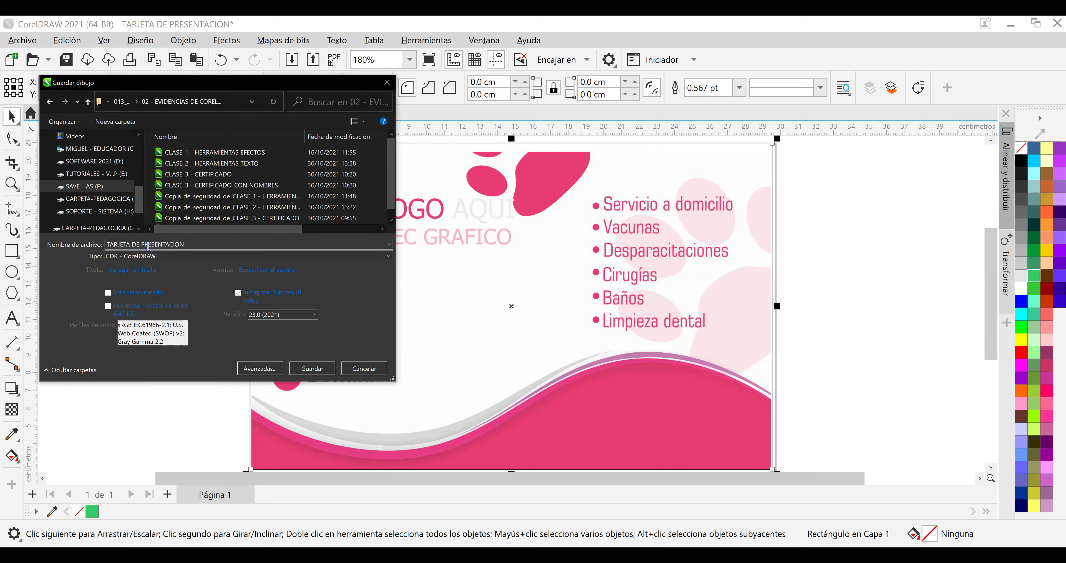
{"action": "type", "text": "CLASE_4 -"}
{"action": "left_click", "coordinate": [309, 369]}
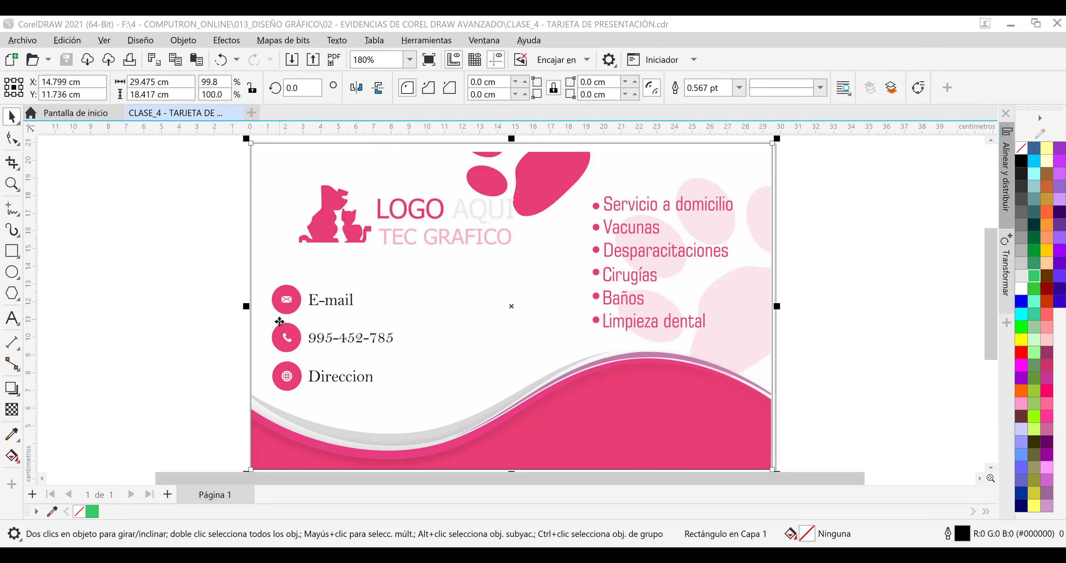
Draw a circle about 1.78 cm in diameter over the pink envelope icon beside E-mail.
{"action": "scroll", "coordinate": [280, 319], "scroll_direction": "up", "scroll_amount": 1}
{"action": "scroll", "coordinate": [289, 327], "scroll_direction": "up", "scroll_amount": 2}
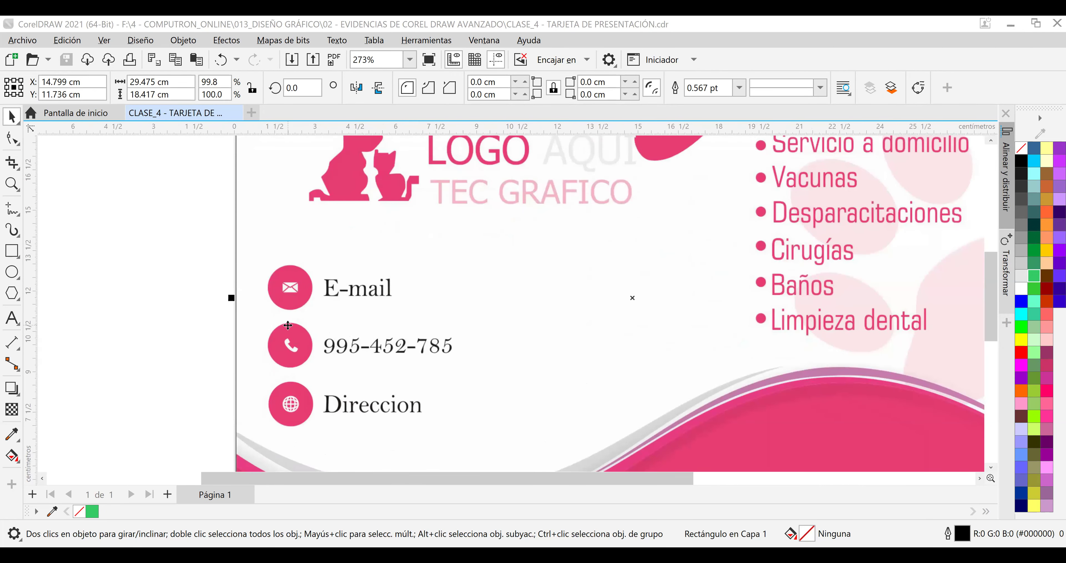
{"action": "scroll", "coordinate": [284, 325], "scroll_direction": "up", "scroll_amount": 1}
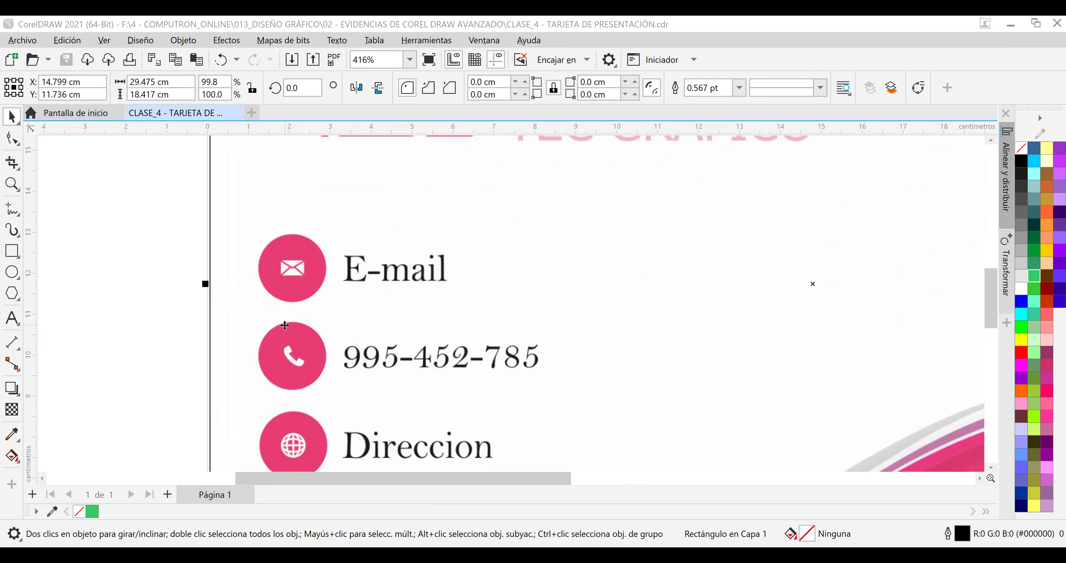
{"action": "scroll", "coordinate": [293, 265], "scroll_direction": "up", "scroll_amount": 1}
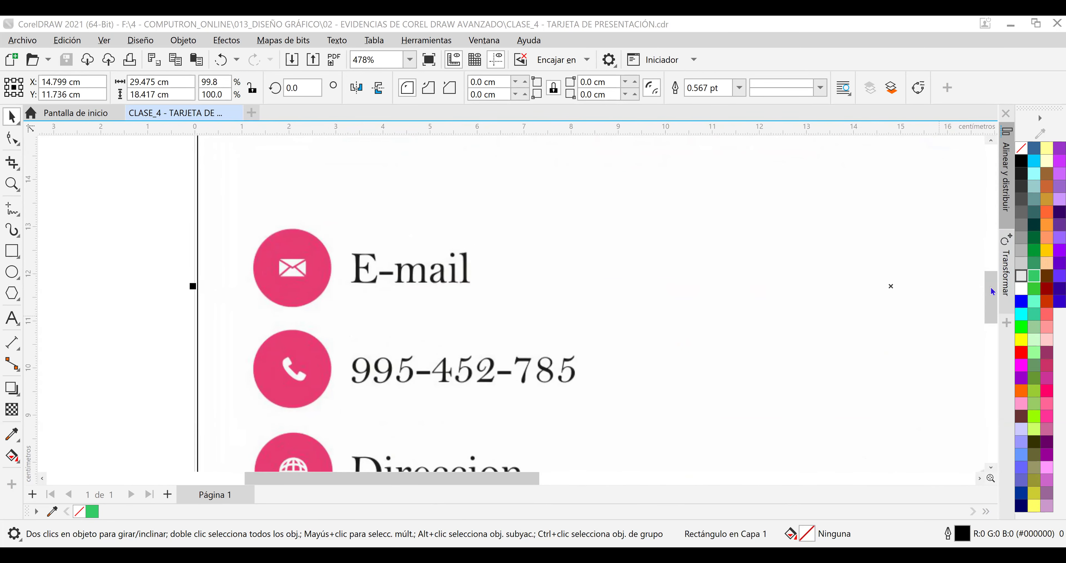
{"action": "scroll", "coordinate": [990, 303], "scroll_direction": "down", "scroll_amount": 1}
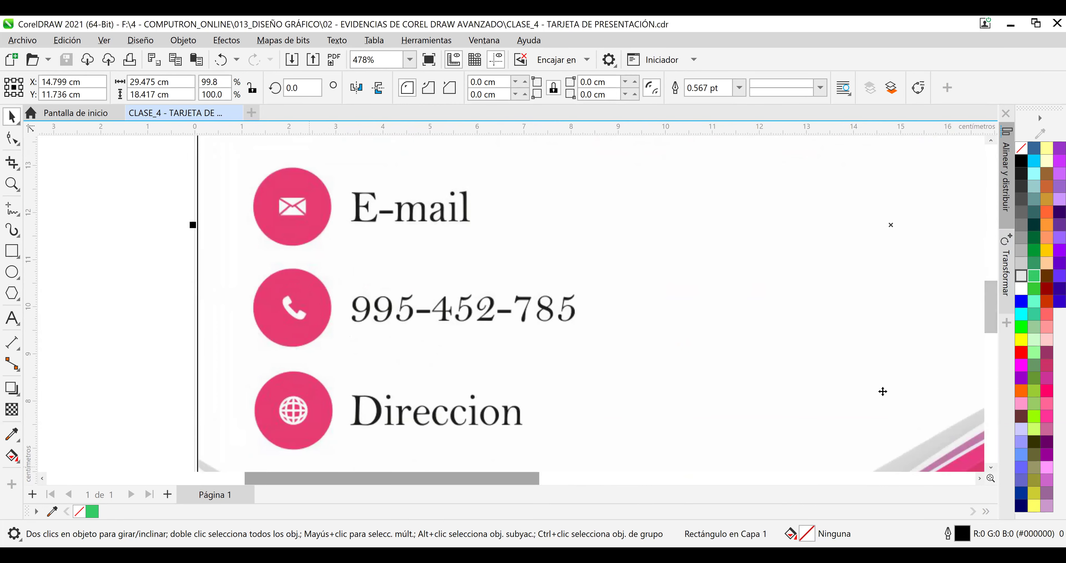
{"action": "left_click", "coordinate": [12, 272]}
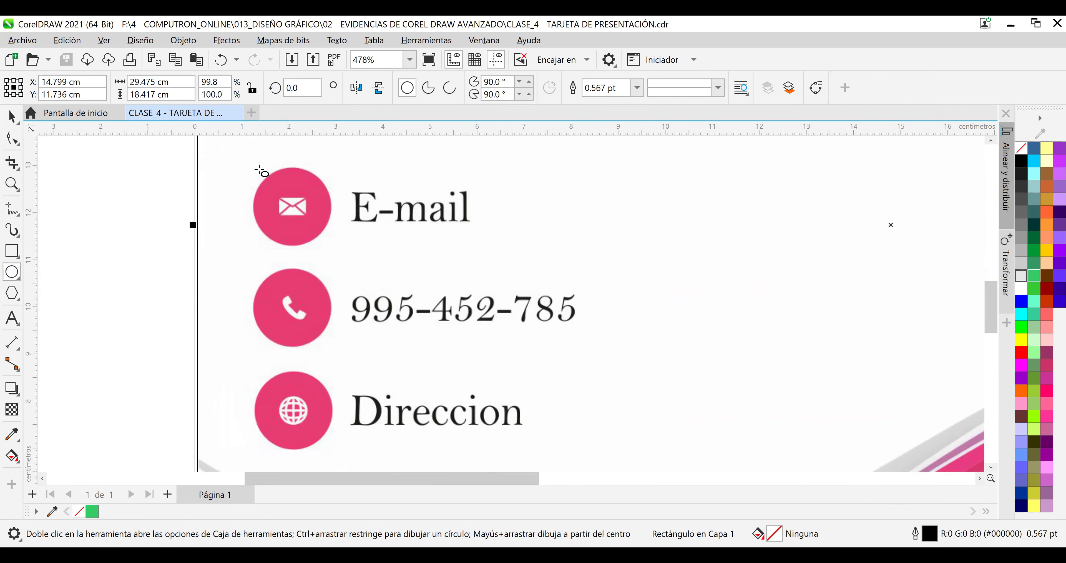
{"action": "left_click_drag", "start_coordinate": [245, 166], "coordinate": [332, 247]}
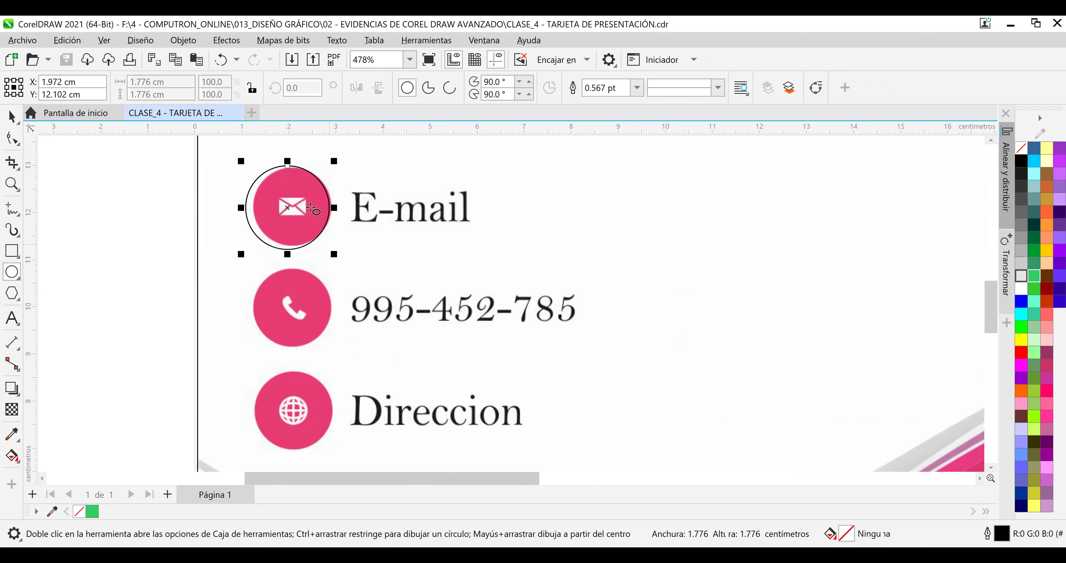
Shrink the circle to about 1.66 cm and move it to match the outline of the pink envelope icon.
{"action": "scroll", "coordinate": [272, 208], "scroll_direction": "up", "scroll_amount": 4}
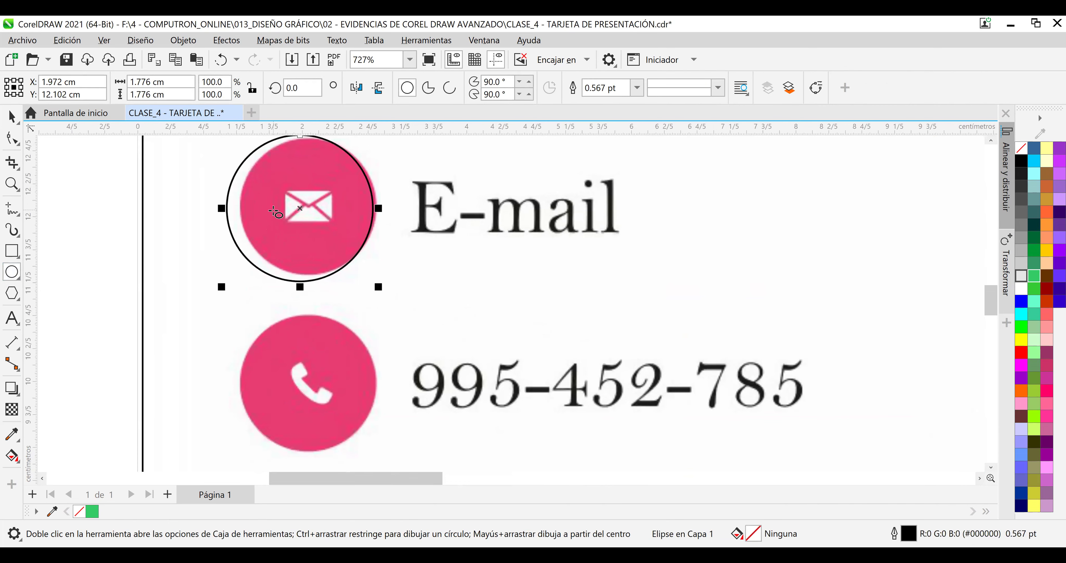
{"action": "left_click", "coordinate": [5, 117]}
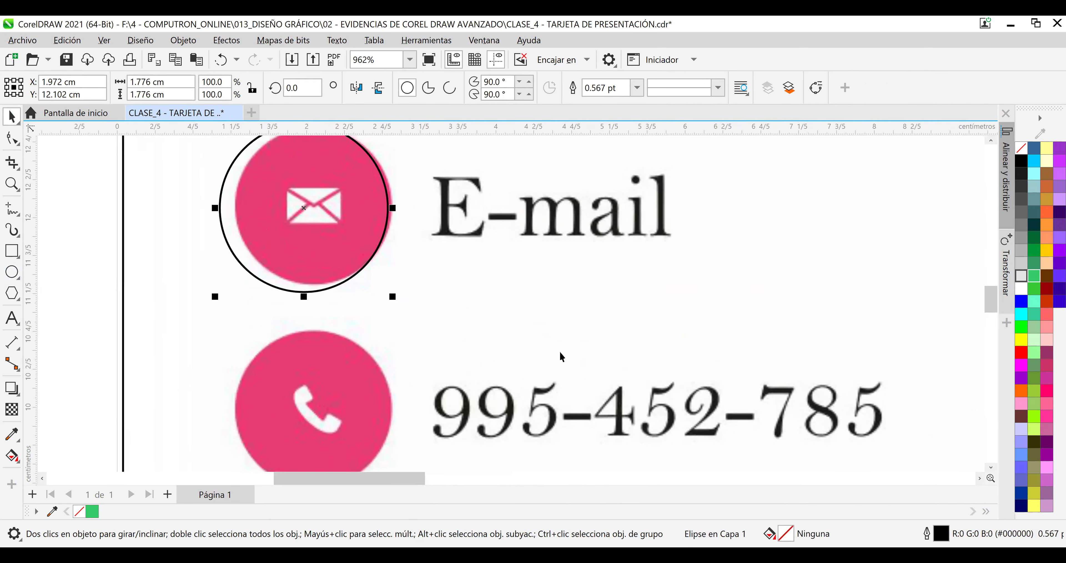
{"action": "scroll", "coordinate": [317, 305], "scroll_direction": "up", "scroll_amount": 3}
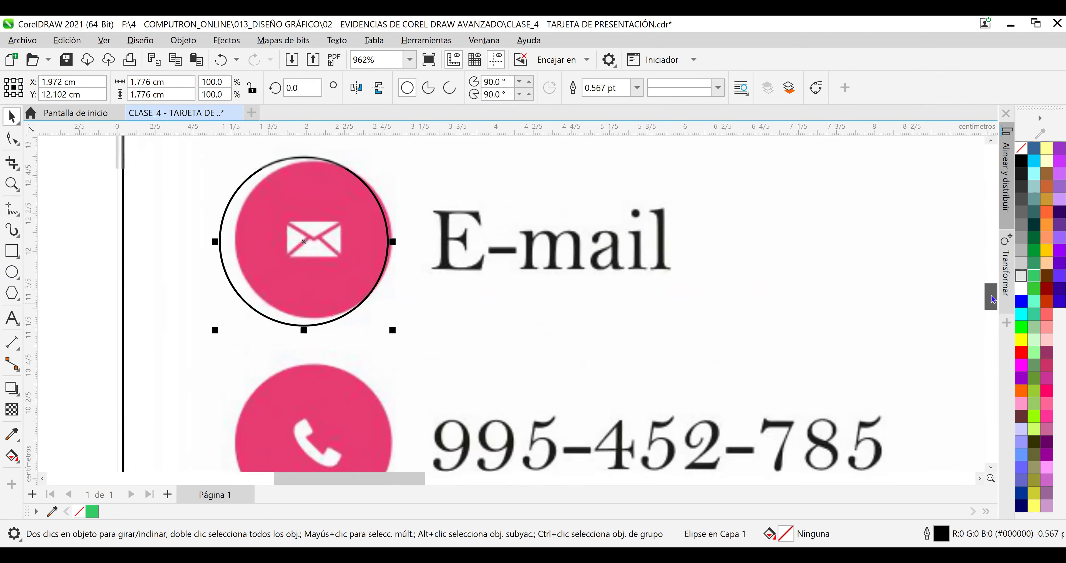
{"action": "scroll", "coordinate": [317, 305], "scroll_direction": "up", "scroll_amount": 3}
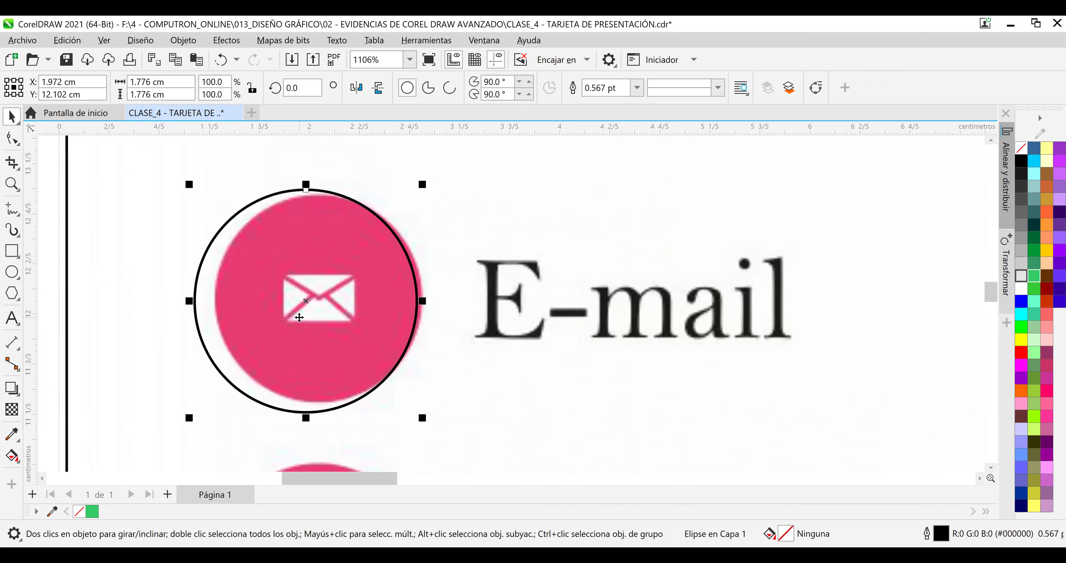
{"action": "left_click_drag", "start_coordinate": [174, 430], "coordinate": [192, 422]}
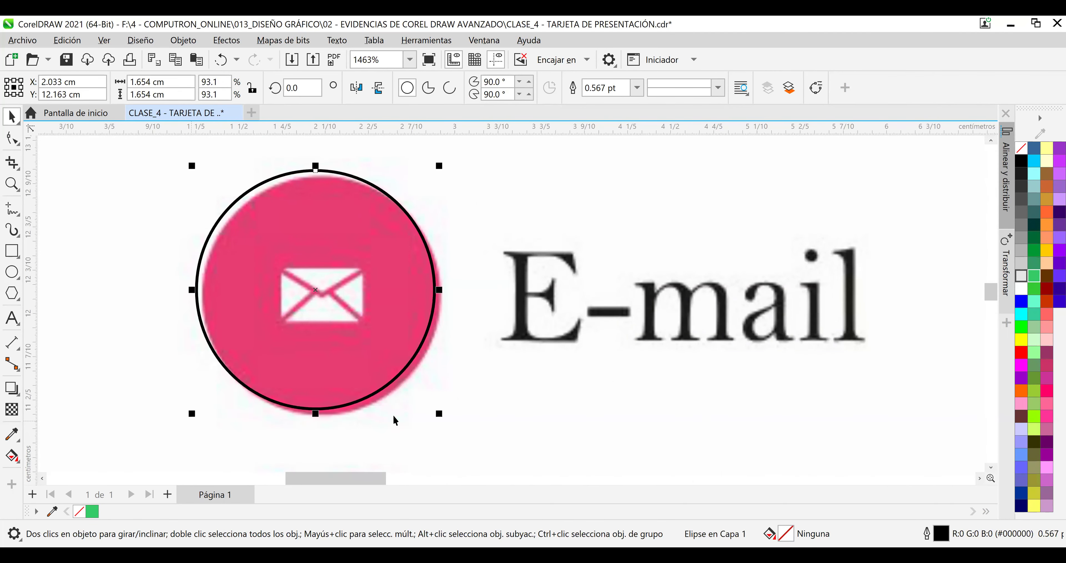
{"action": "left_click_drag", "start_coordinate": [406, 369], "coordinate": [413, 377]}
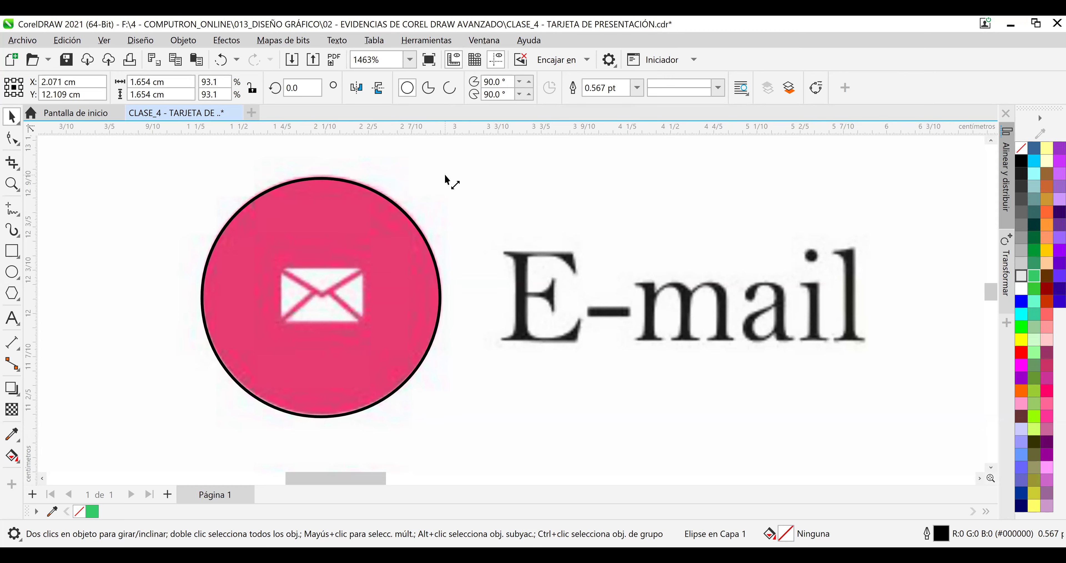
{"action": "left_click_drag", "start_coordinate": [444, 174], "coordinate": [447, 174]}
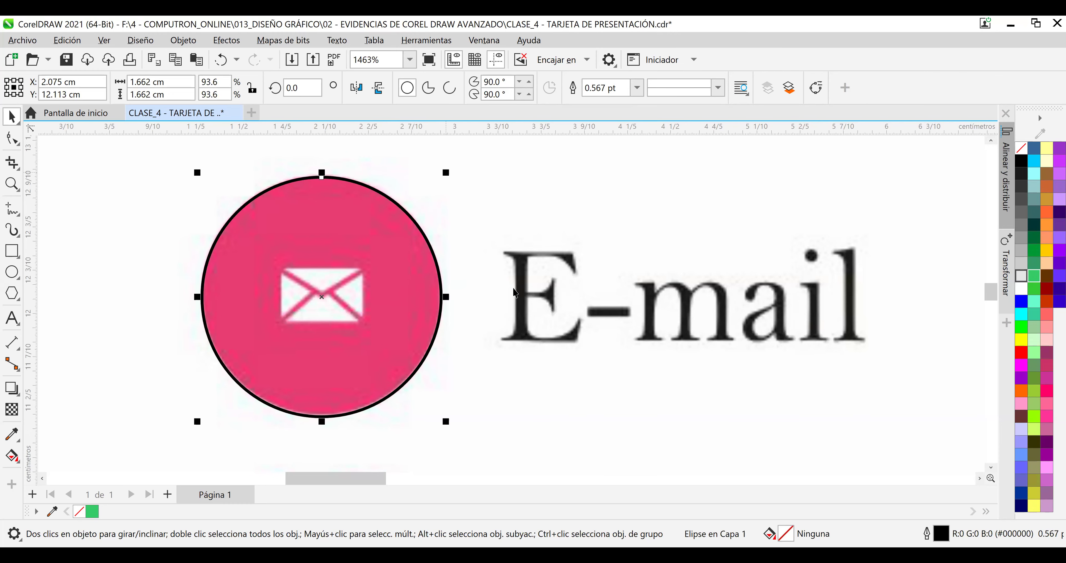
Move the rectangle framing the business card about 25 cm to the left, away from the reference image.
{"action": "scroll", "coordinate": [513, 294], "scroll_direction": "down", "scroll_amount": 1}
{"action": "scroll", "coordinate": [513, 293], "scroll_direction": "down", "scroll_amount": 4}
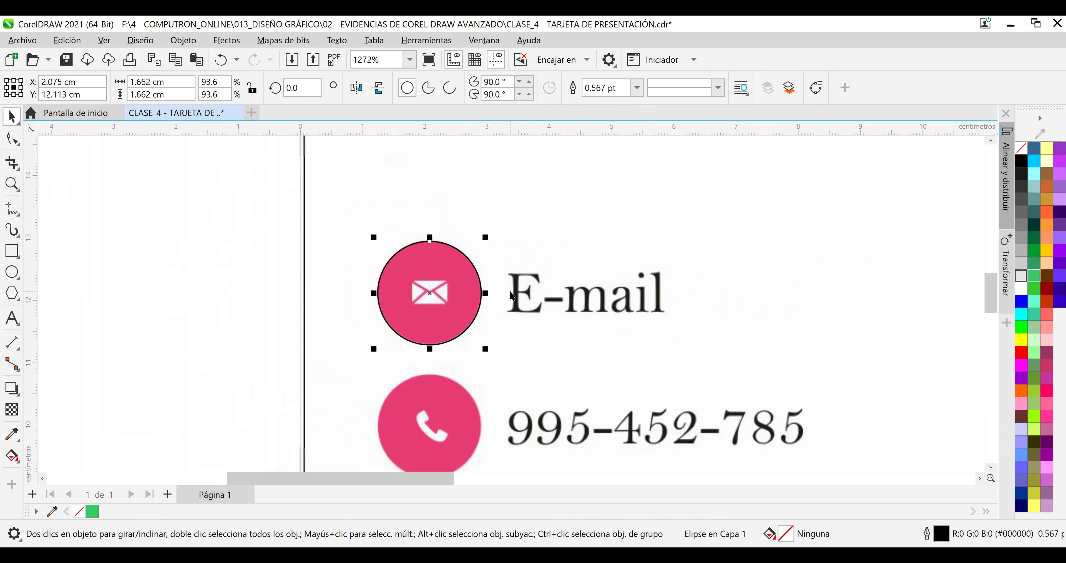
{"action": "scroll", "coordinate": [510, 294], "scroll_direction": "down", "scroll_amount": 8}
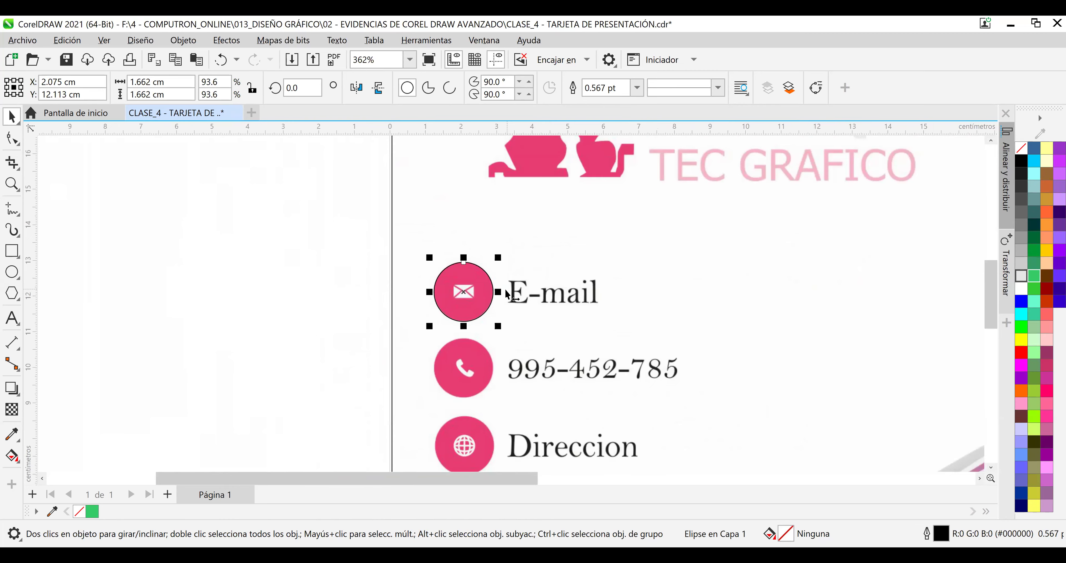
{"action": "scroll", "coordinate": [504, 292], "scroll_direction": "down", "scroll_amount": 3}
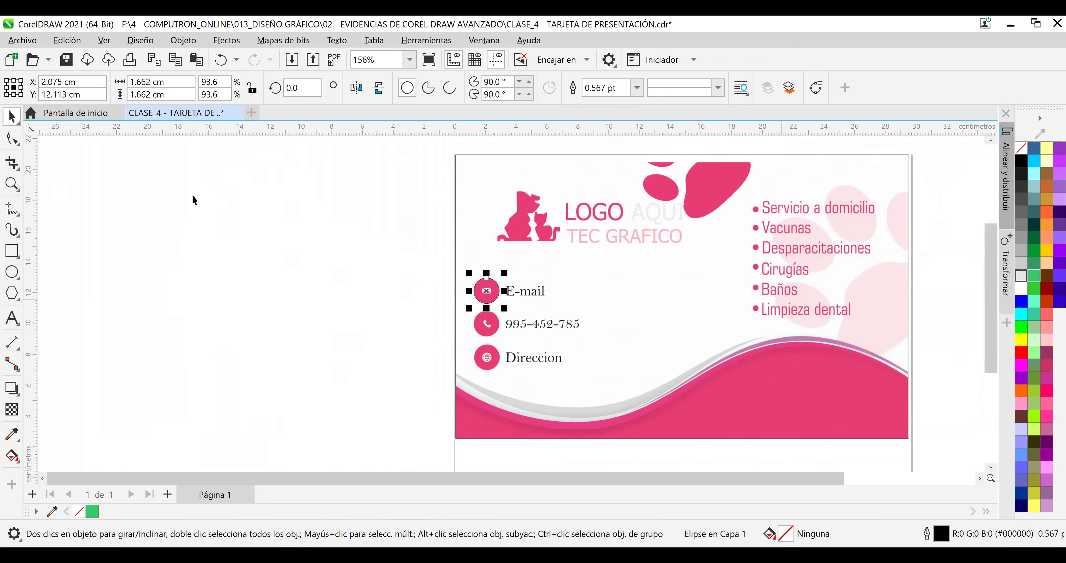
{"action": "left_click", "coordinate": [683, 261]}
{"action": "left_click", "coordinate": [683, 256]}
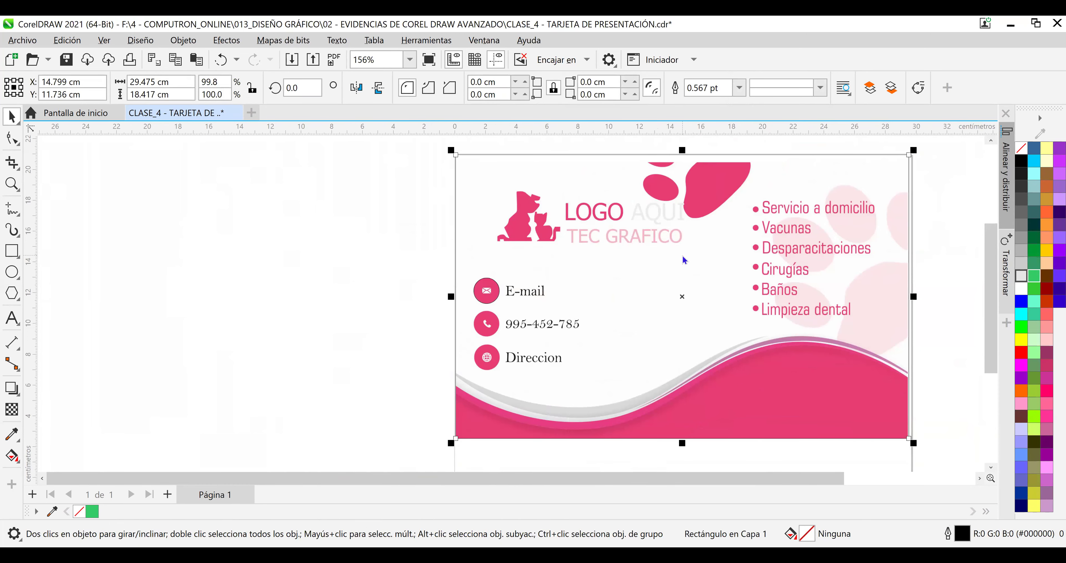
{"action": "right_click", "coordinate": [682, 255]}
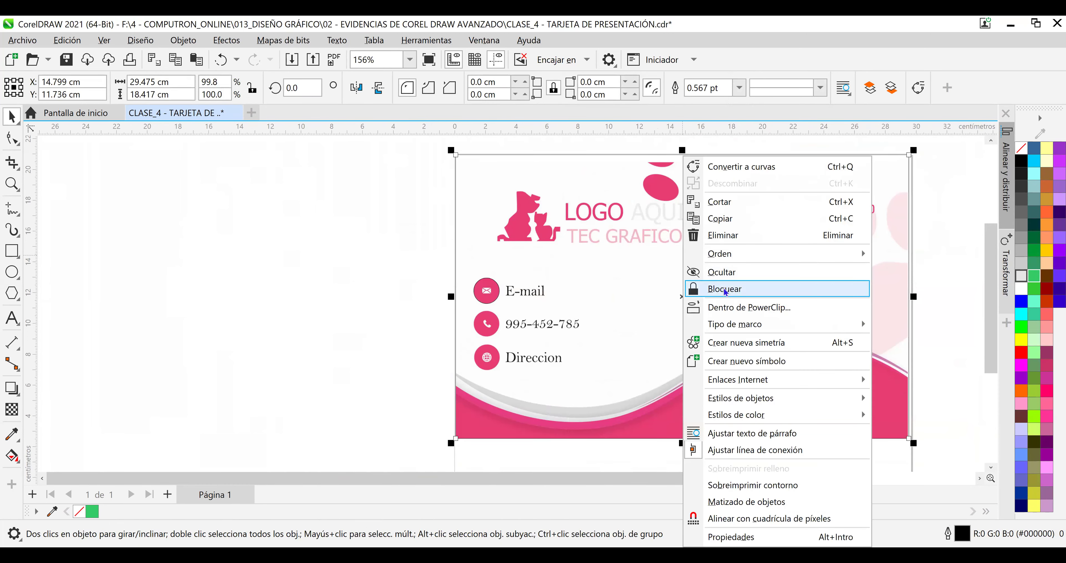
{"action": "left_click", "coordinate": [506, 199]}
{"action": "left_click_drag", "start_coordinate": [555, 218], "coordinate": [166, 211]}
{"action": "left_click", "coordinate": [163, 206]}
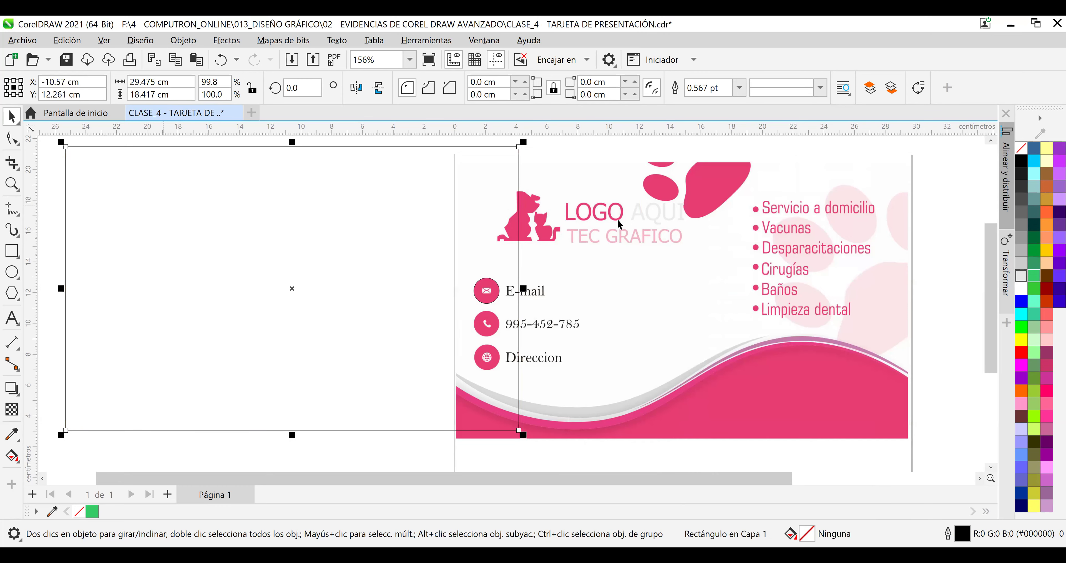
Delete the empty frame rectangle that overlaps the left part of the reference card.
{"action": "right_click", "coordinate": [637, 221]}
{"action": "left_click", "coordinate": [691, 246]}
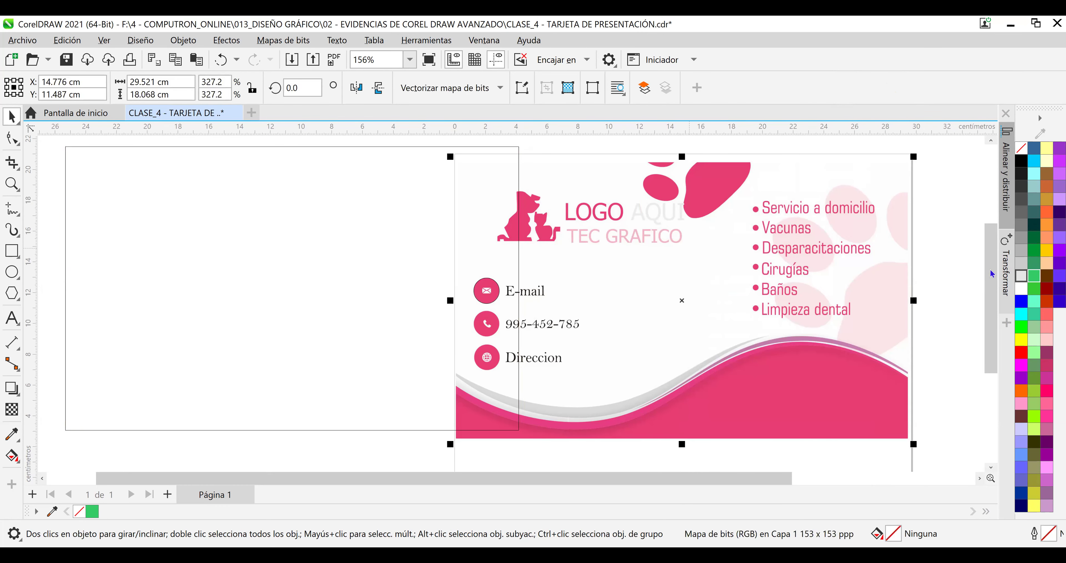
{"action": "left_click", "coordinate": [967, 251]}
{"action": "left_click", "coordinate": [659, 232]}
{"action": "left_click", "coordinate": [359, 199]}
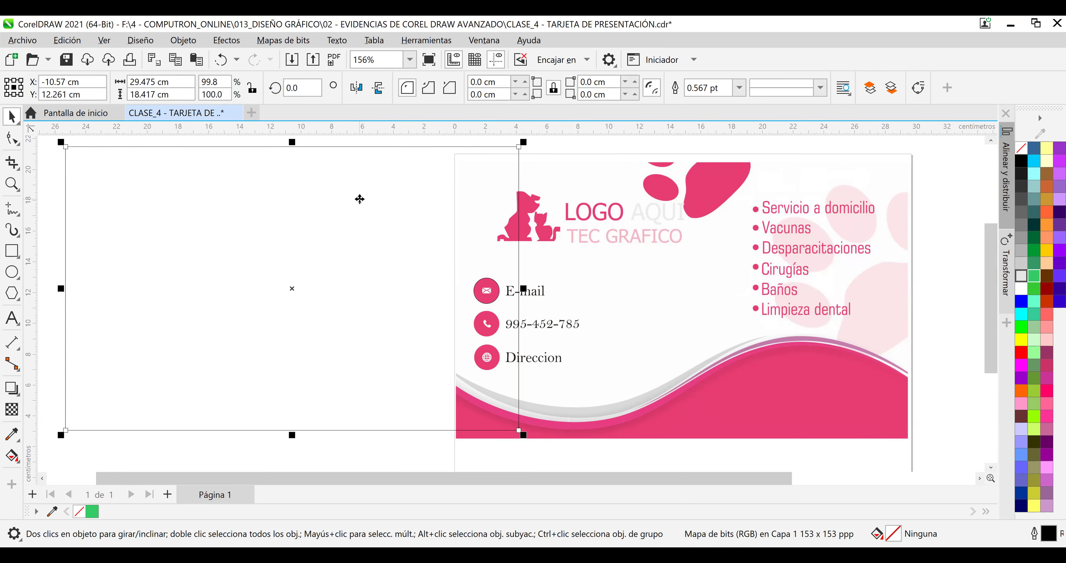
{"action": "key", "text": "Delete"}
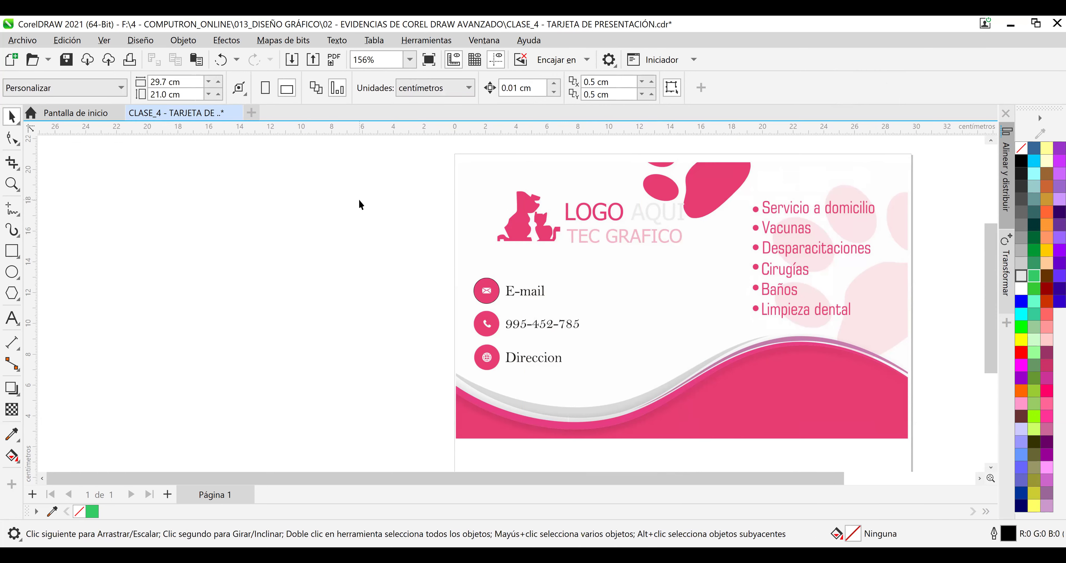
Resize the reference card image to 29.5 cm wide by 18 cm high.
{"action": "left_click", "coordinate": [538, 205]}
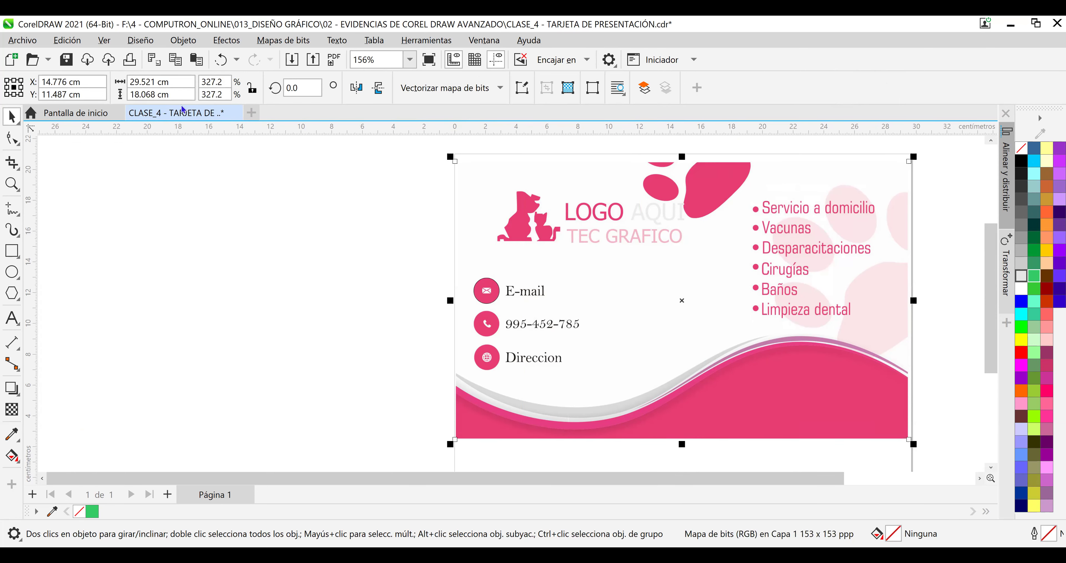
{"action": "left_click_drag", "start_coordinate": [175, 80], "coordinate": [148, 81]}
{"action": "key", "text": "BackSpace"}
{"action": "left_click_drag", "start_coordinate": [170, 94], "coordinate": [141, 94]}
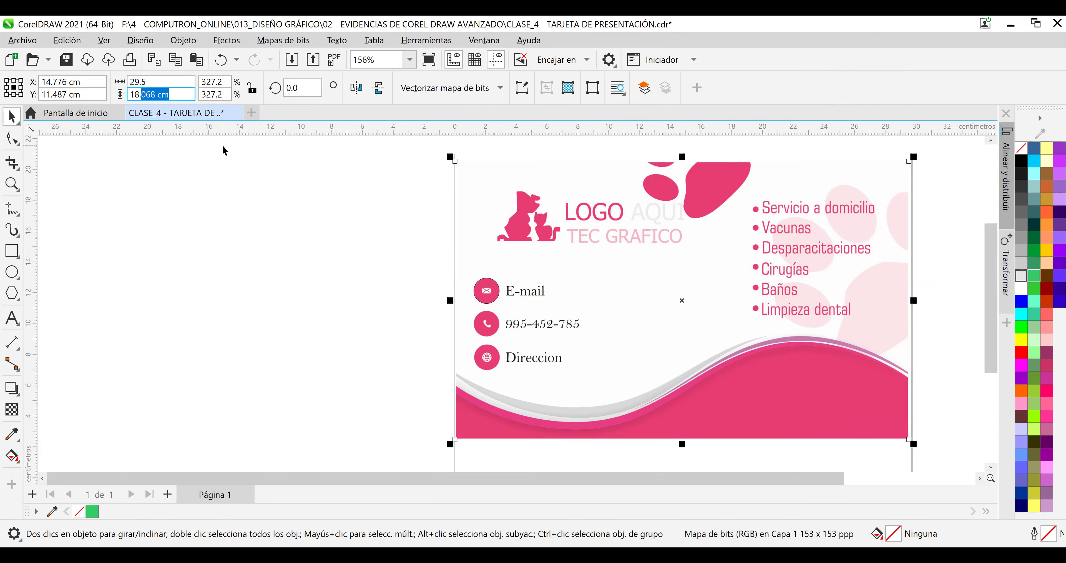
{"action": "key", "text": "BackSpace"}
{"action": "key", "text": "Return"}
{"action": "left_click", "coordinate": [410, 269]}
{"action": "left_click", "coordinate": [649, 260]}
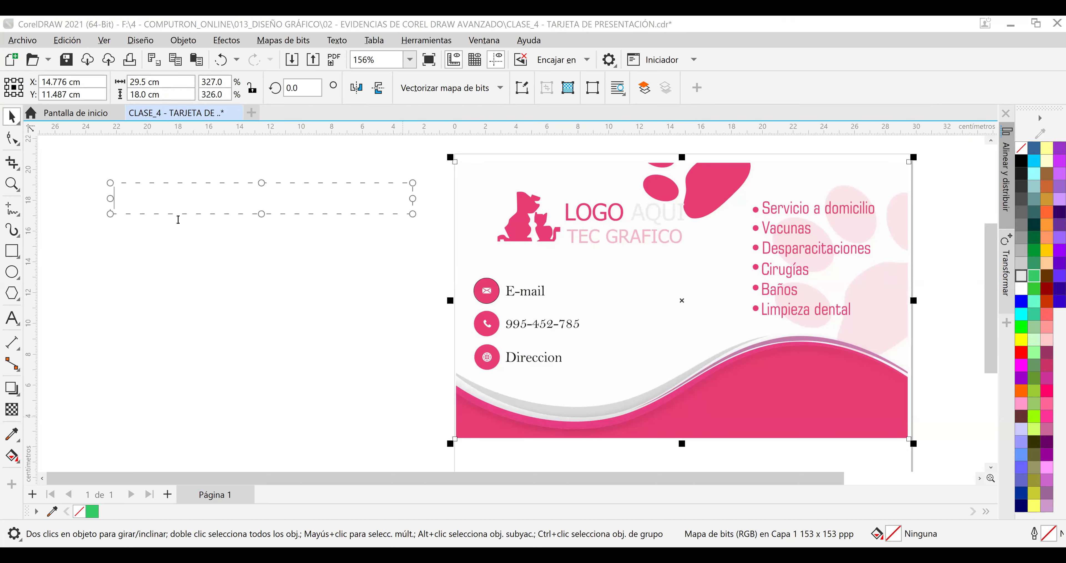
Write the on-screen note "29.5 DE ANCHO / 18 DE ALTO" in the empty area beside the card.
{"action": "type", "text": "29.5 DE A"}
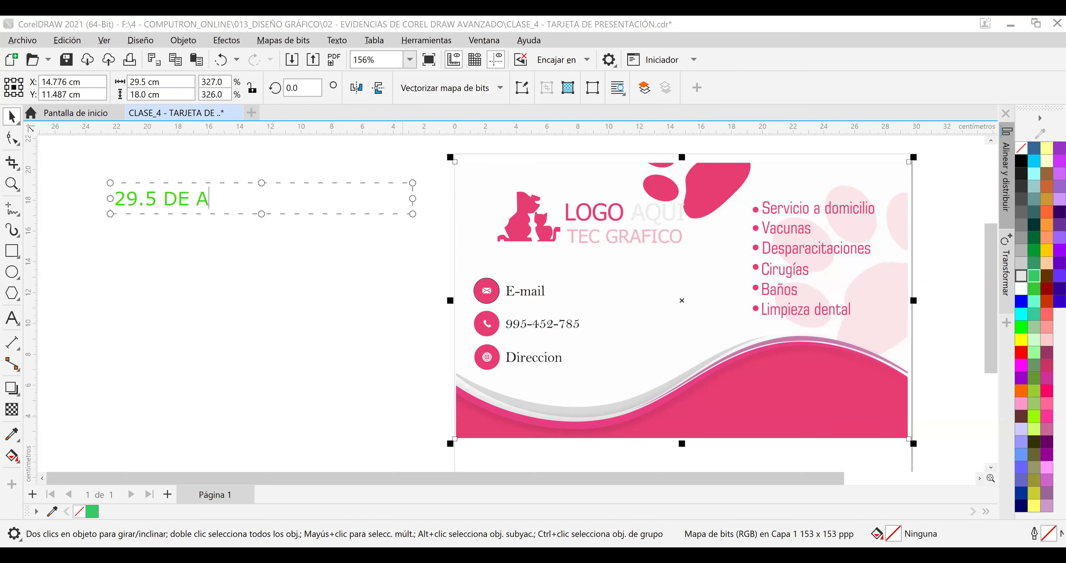
{"action": "type", "text": "NCHO"}
{"action": "key", "text": "Return"}
{"action": "type", "text": "18"}
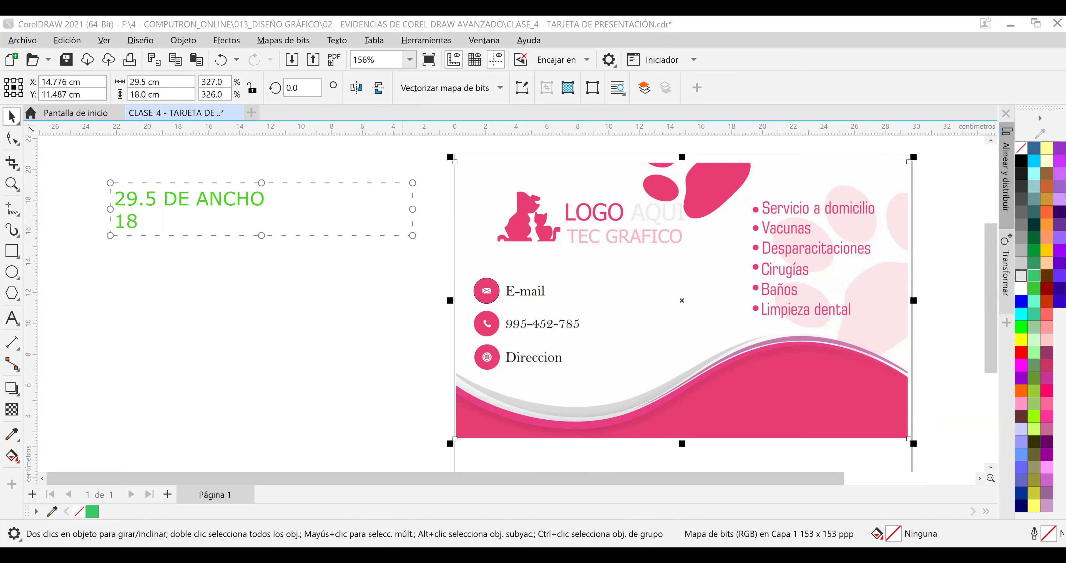
{"action": "type", "text": "    DE ALT"}
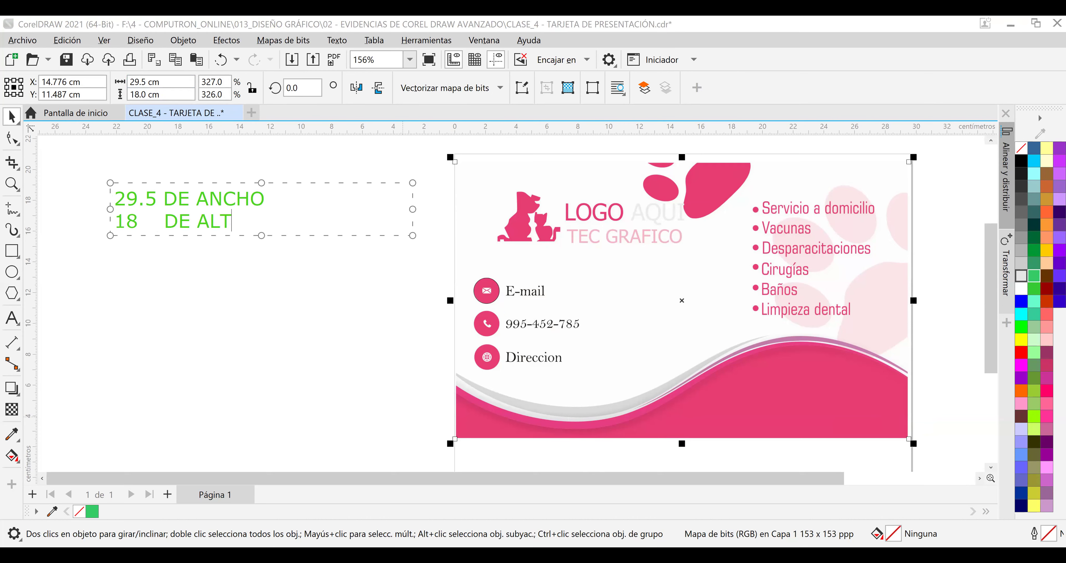
{"action": "type", "text": "O"}
{"action": "key", "text": "Escape"}
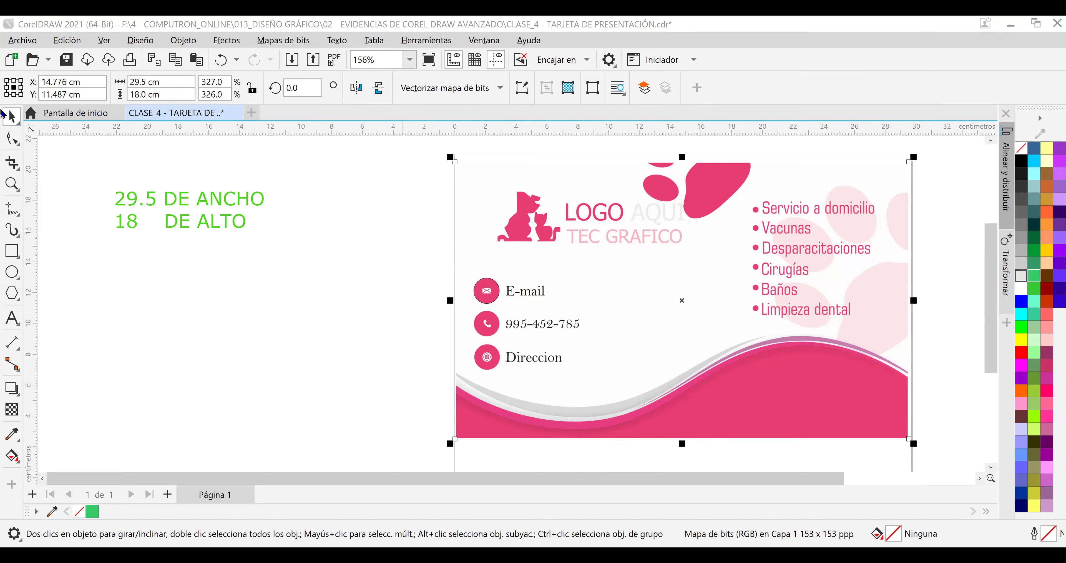
Save the business card document and clear the object selection.
{"action": "left_click", "coordinate": [71, 59]}
{"action": "left_click", "coordinate": [346, 296]}
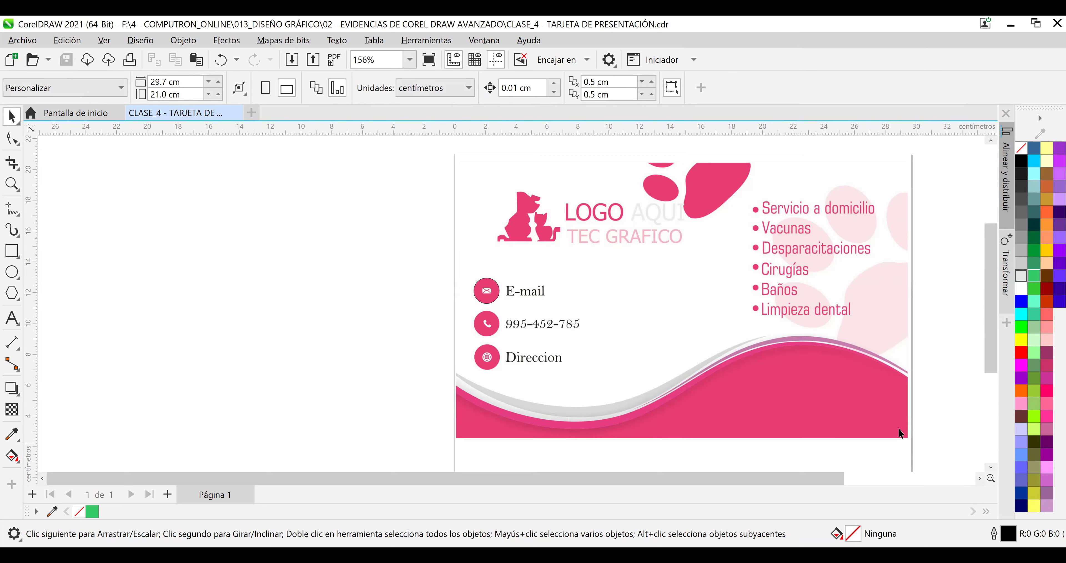
Write the on-screen note "ANCHO 29.7 / ALTO 21" in the empty area beside the card.
{"action": "left_click", "coordinate": [189, 216]}
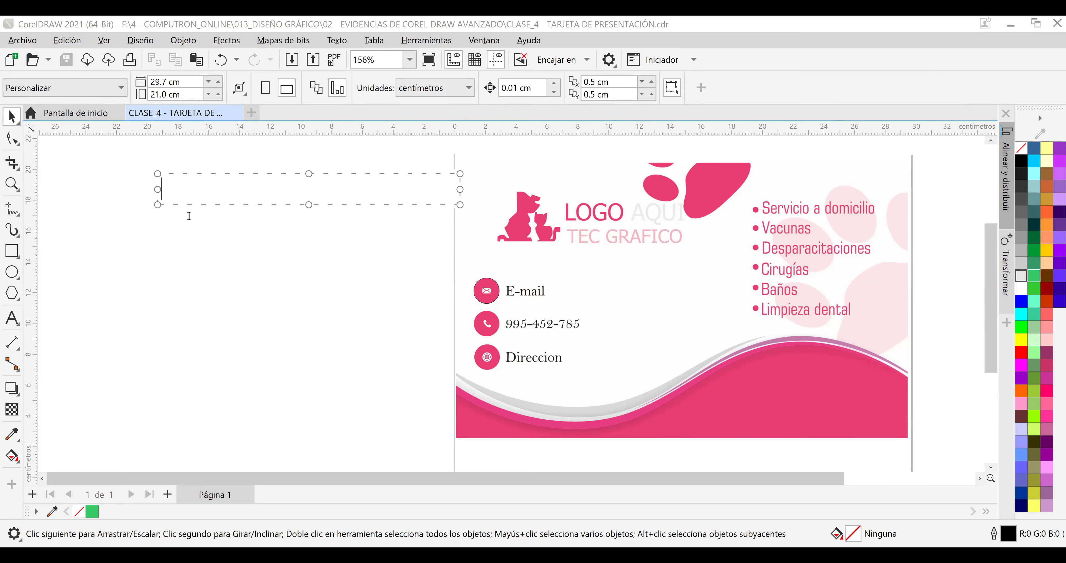
{"action": "type", "text": "ANCHO "}
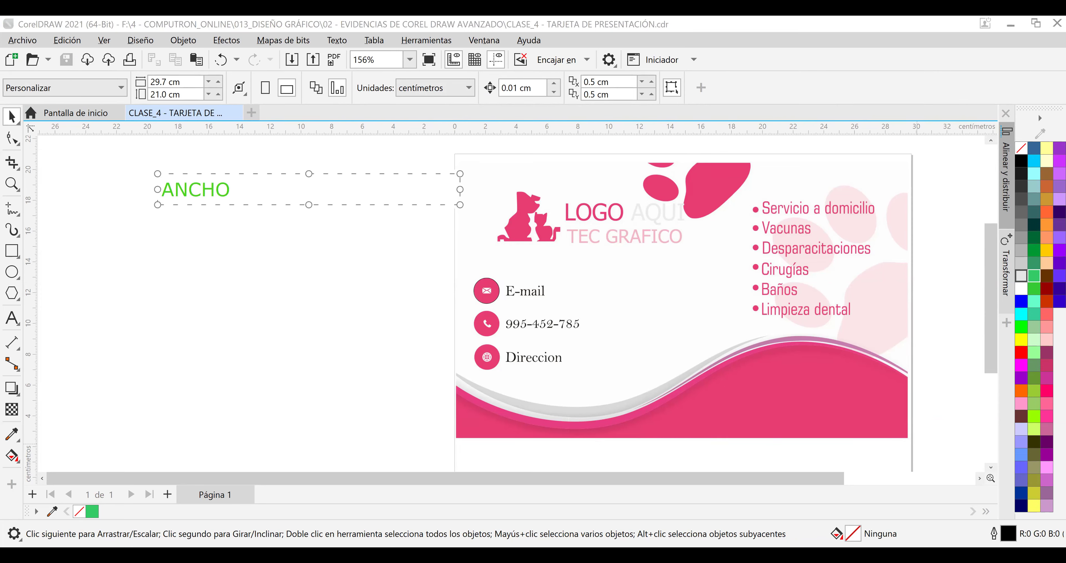
{"action": "type", "text": "29.7"}
{"action": "key", "text": "Return"}
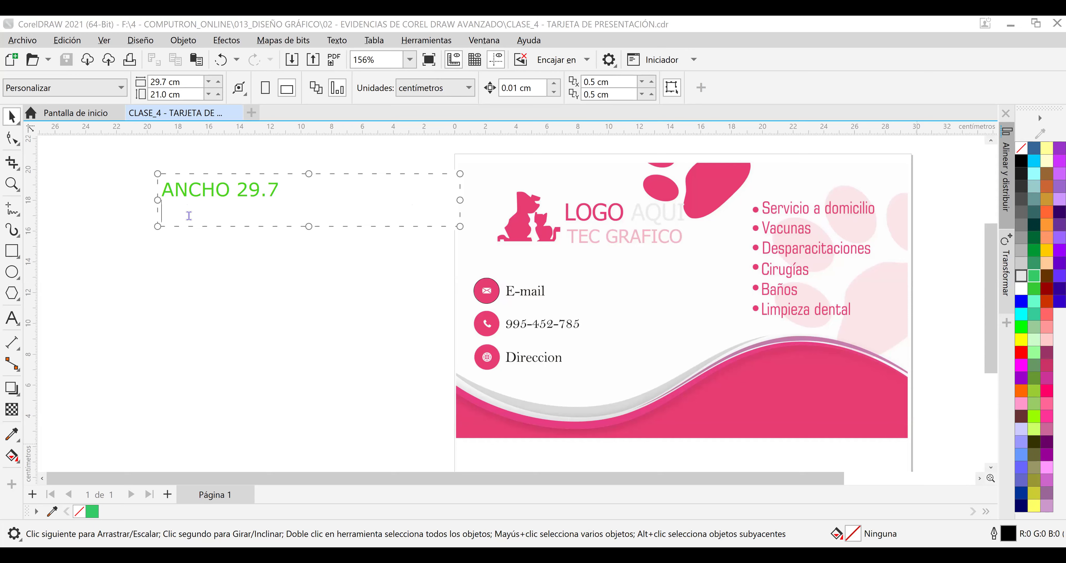
{"action": "type", "text": "2"}
{"action": "key", "text": "BackSpace"}
{"action": "type", "text": "ALTO   21"}
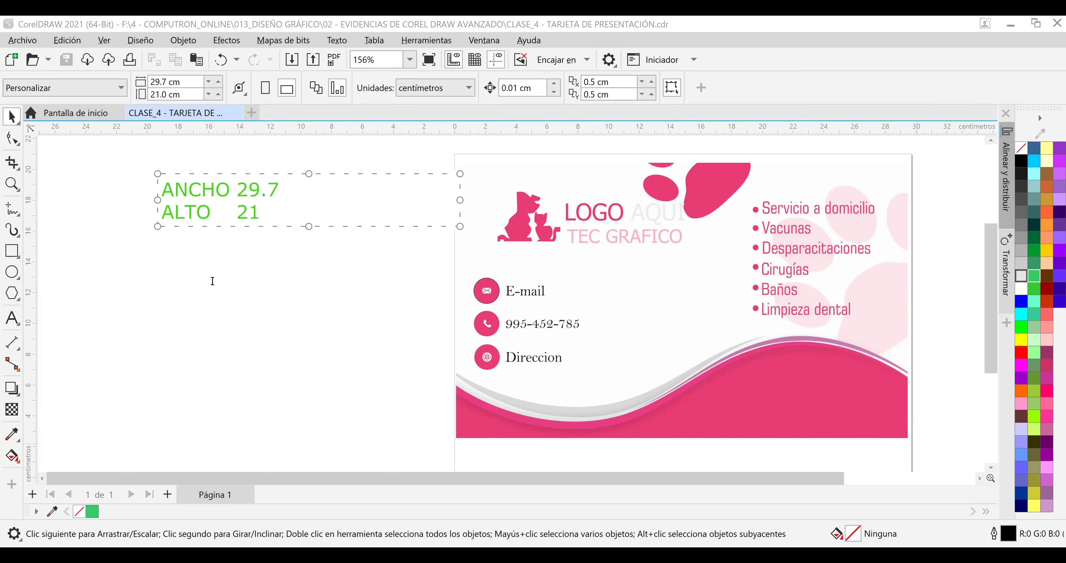
{"action": "key", "text": "Escape"}
Try moving the reference card image off its place on the page, undoing each move.
{"action": "left_click", "coordinate": [487, 321]}
{"action": "left_click", "coordinate": [403, 247]}
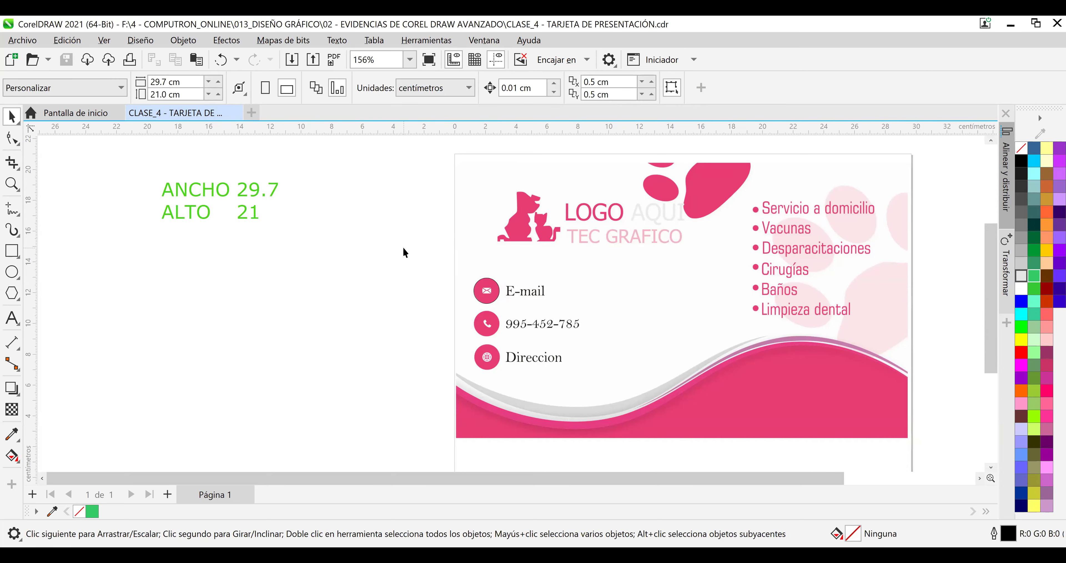
{"action": "left_click", "coordinate": [462, 193]}
{"action": "scroll", "coordinate": [492, 218], "scroll_direction": "down", "scroll_amount": 2}
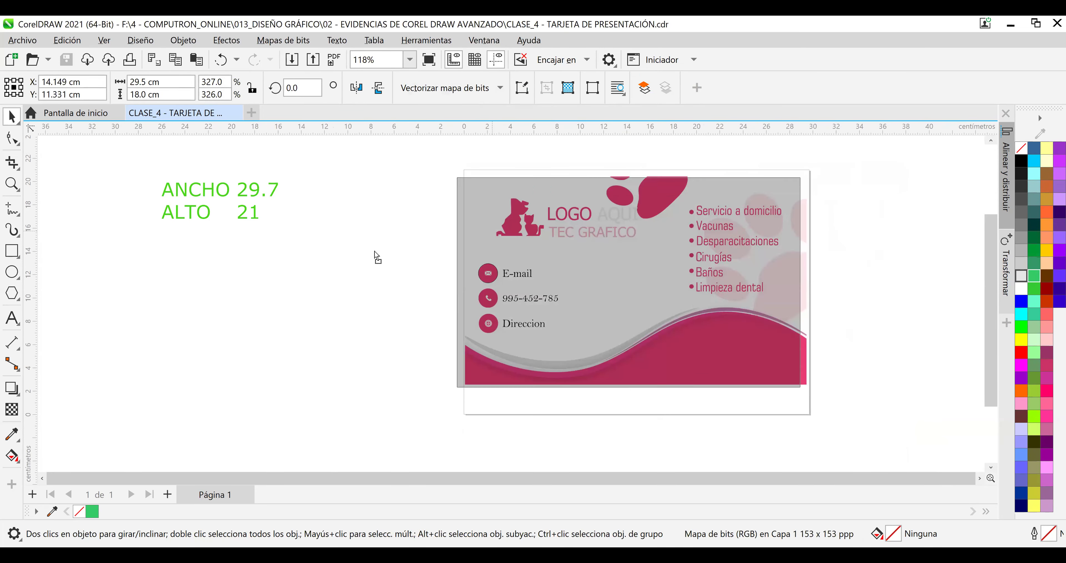
{"action": "left_click_drag", "start_coordinate": [377, 256], "coordinate": [269, 271]}
{"action": "key", "text": "ctrl+z"}
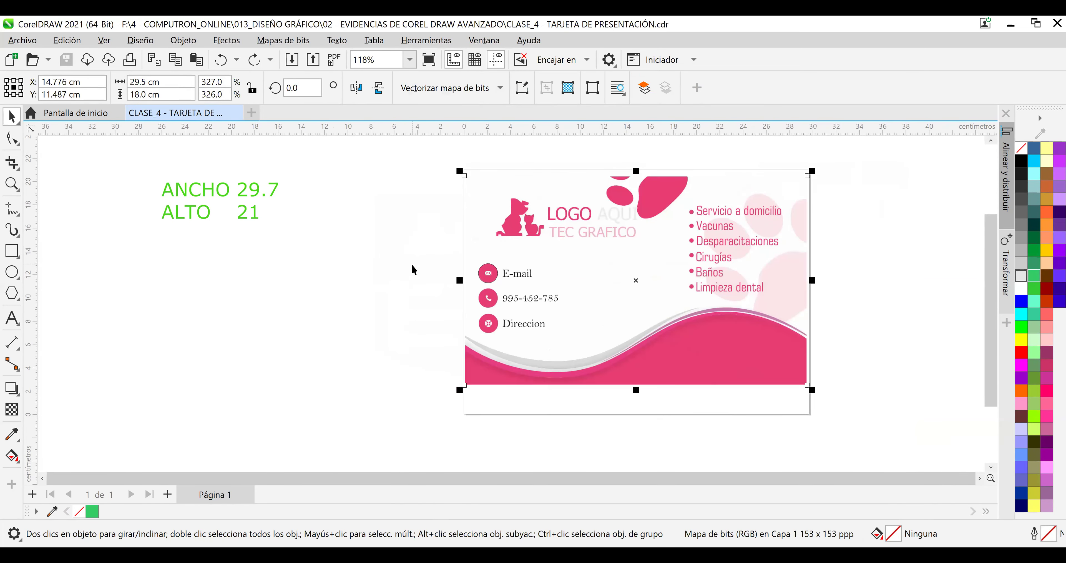
{"action": "left_click", "coordinate": [420, 308]}
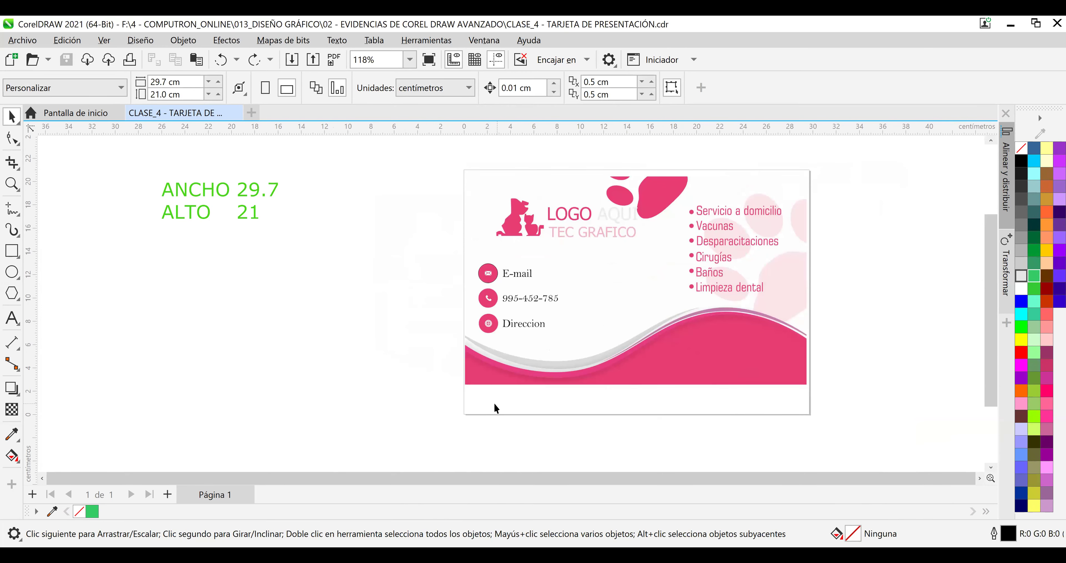
{"action": "left_click_drag", "start_coordinate": [308, 143], "coordinate": [865, 457]}
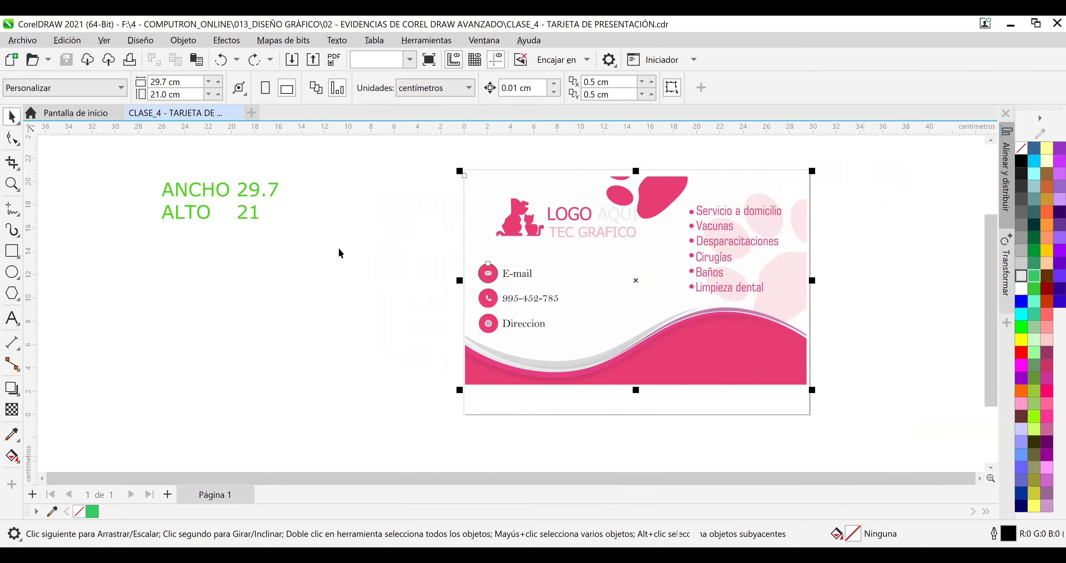
{"action": "left_click", "coordinate": [311, 228]}
{"action": "scroll", "coordinate": [350, 259], "scroll_direction": "down", "scroll_amount": 1}
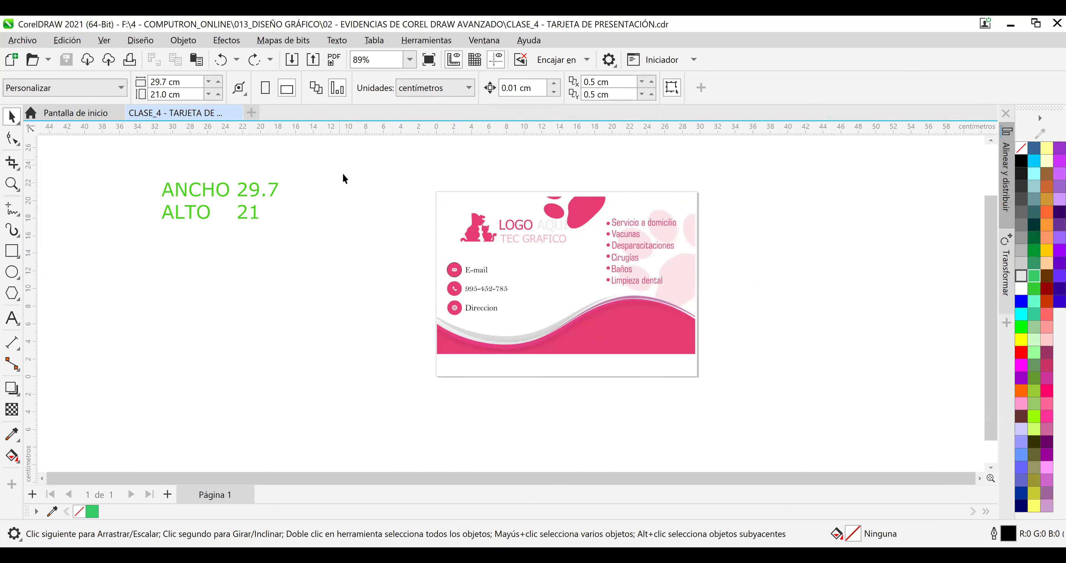
{"action": "left_click", "coordinate": [459, 287]}
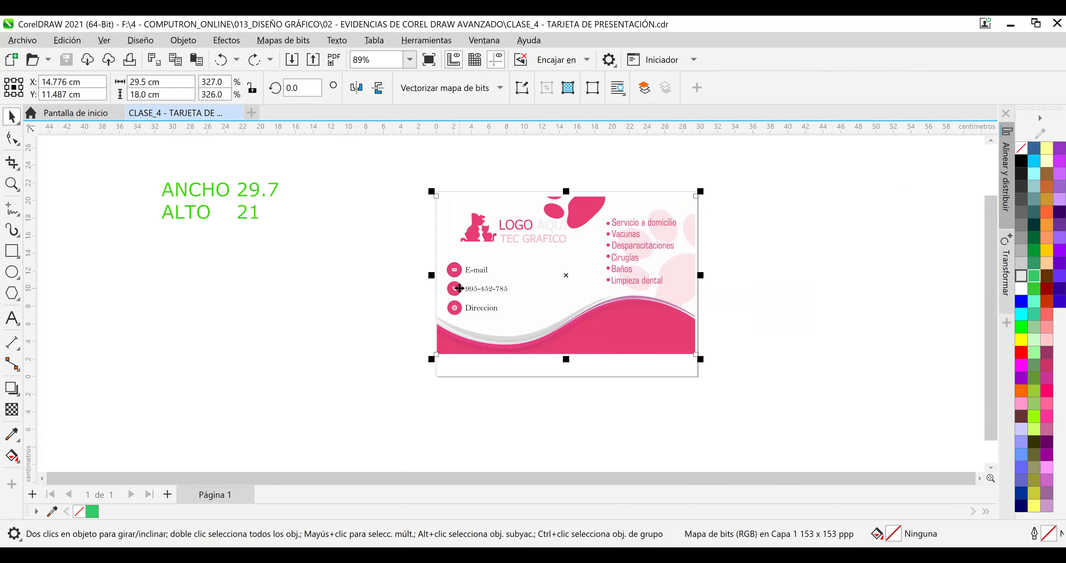
{"action": "left_click_drag", "start_coordinate": [459, 288], "coordinate": [555, 289]}
{"action": "key", "text": "ctrl+z"}
{"action": "key", "text": "ctrl+z"}
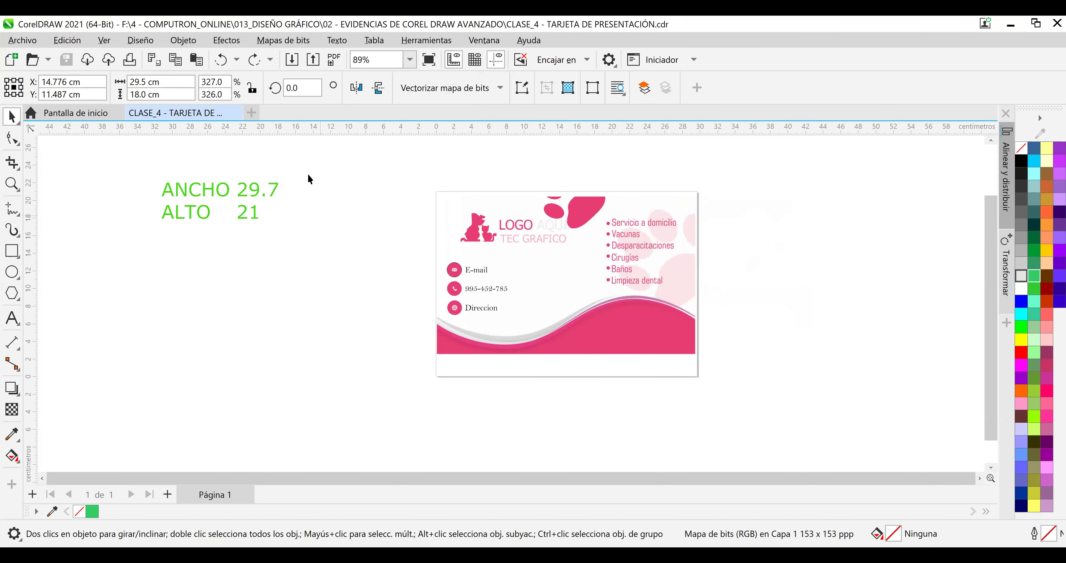
{"action": "left_click_drag", "start_coordinate": [201, 148], "coordinate": [847, 427]}
Narrow the text box of the ANCHO and ALTO note and move it farther from the card.
{"action": "left_click", "coordinate": [292, 203]}
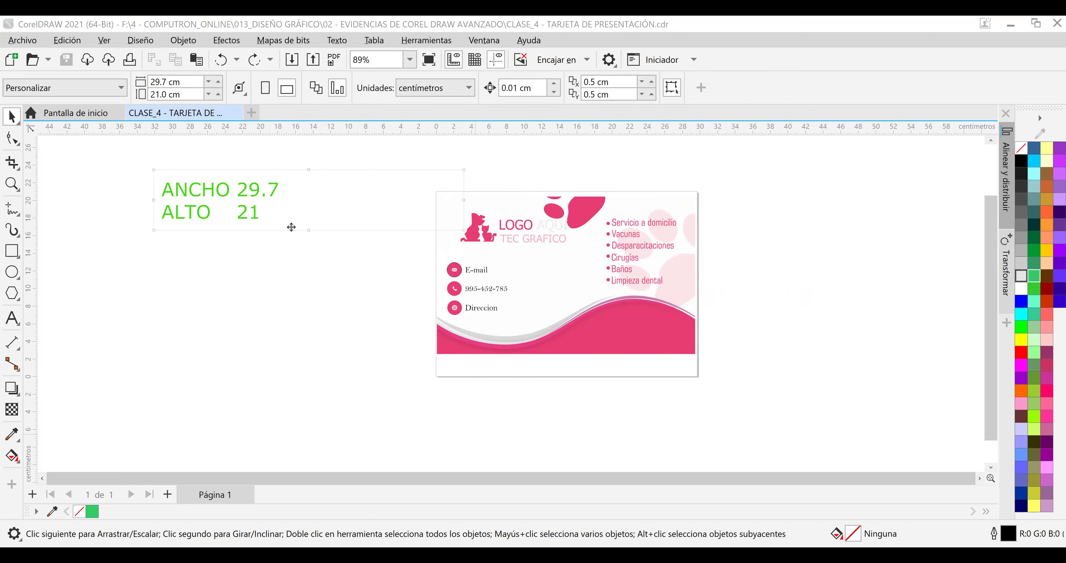
{"action": "left_click_drag", "start_coordinate": [283, 229], "coordinate": [219, 273]}
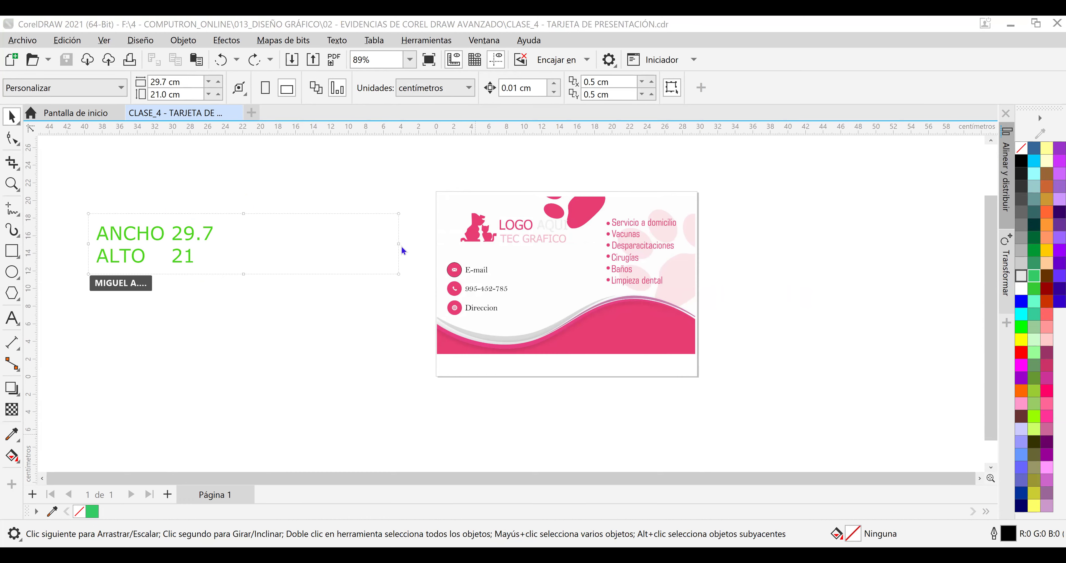
{"action": "left_click_drag", "start_coordinate": [375, 244], "coordinate": [278, 273]}
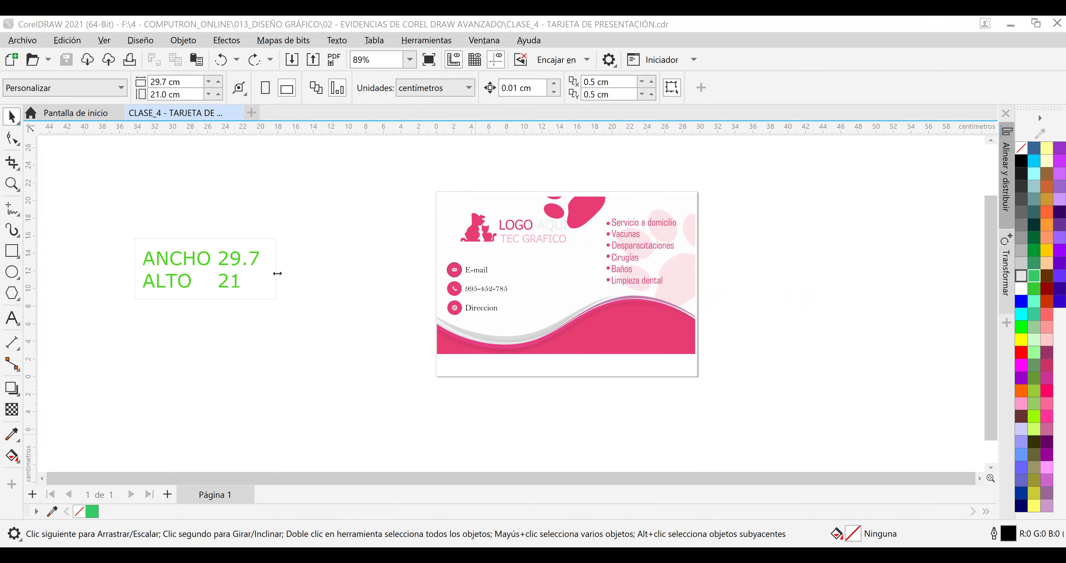
{"action": "left_click_drag", "start_coordinate": [262, 238], "coordinate": [246, 199]}
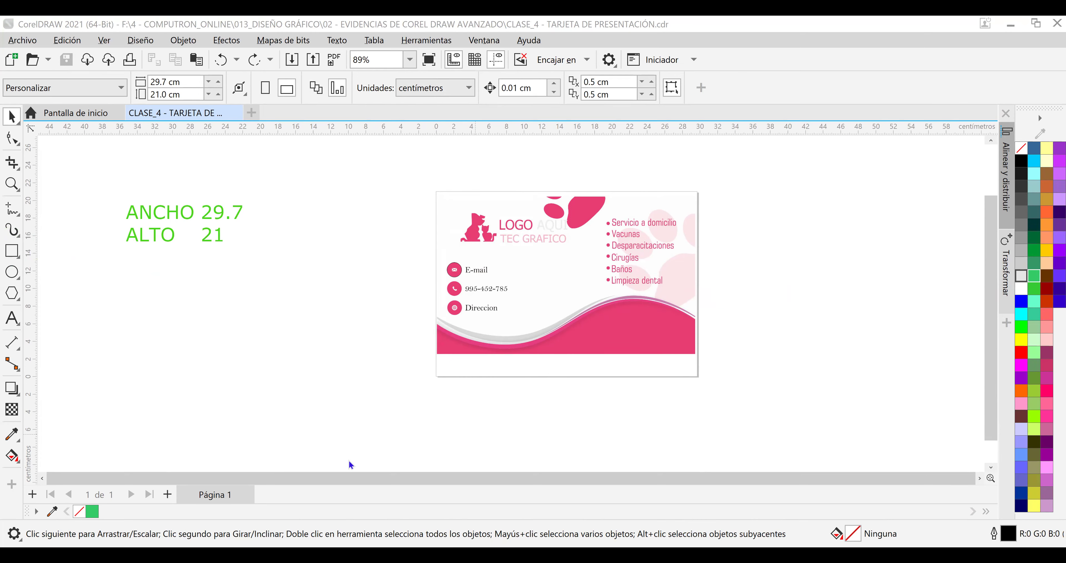
{"action": "left_click", "coordinate": [504, 327]}
{"action": "left_click", "coordinate": [501, 371]}
{"action": "left_click_drag", "start_coordinate": [267, 161], "coordinate": [787, 419]}
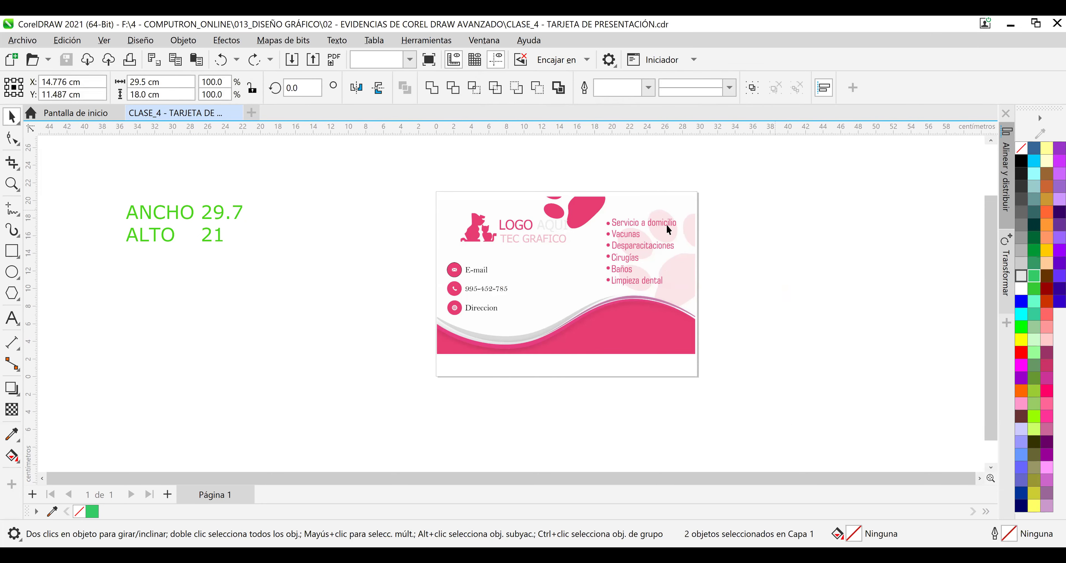
Fit the view to the page and nudge the reference card image down by about 0.1 cm.
{"action": "left_click", "coordinate": [600, 244]}
{"action": "scroll", "coordinate": [600, 244], "scroll_direction": "up", "scroll_amount": 4}
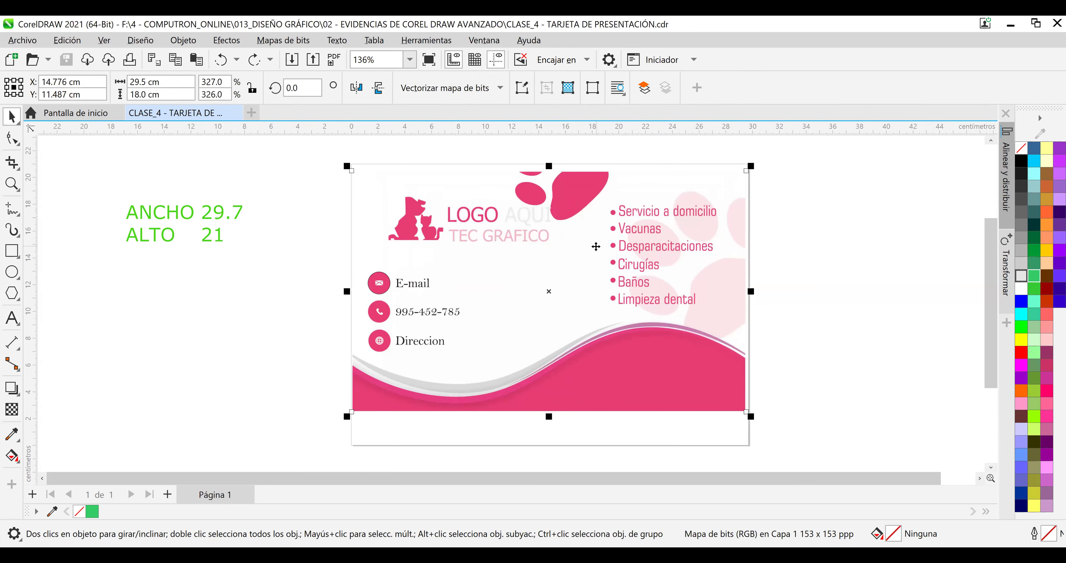
{"action": "left_click", "coordinate": [410, 60]}
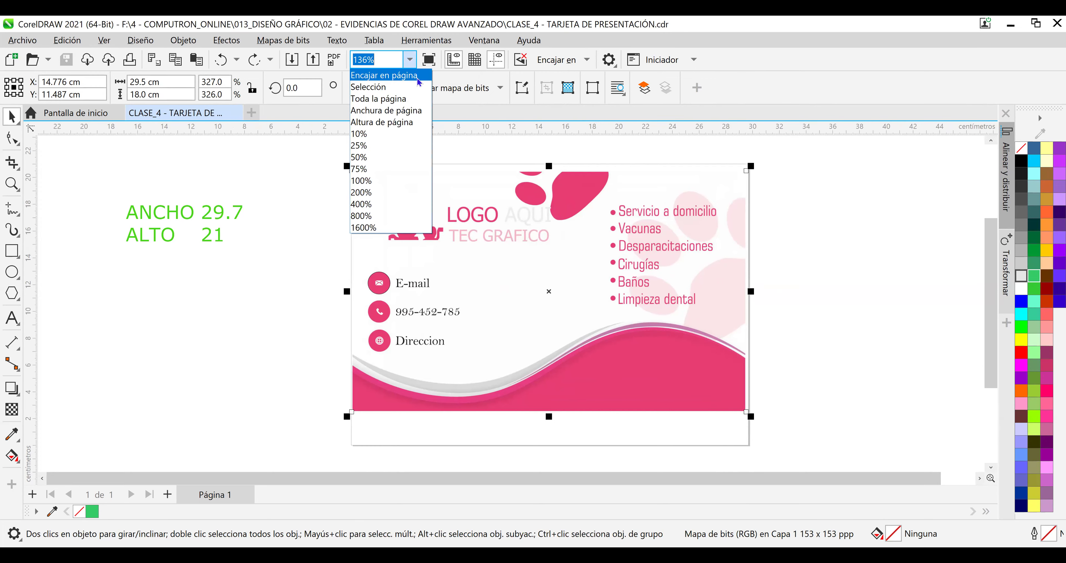
{"action": "left_click", "coordinate": [419, 80]}
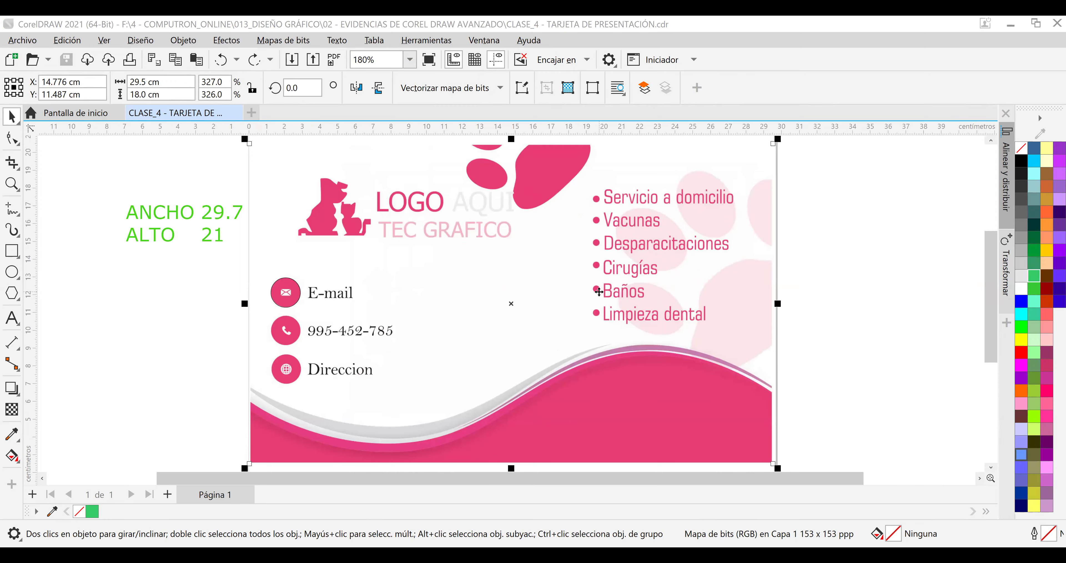
{"action": "left_click", "coordinate": [916, 271]}
{"action": "left_click", "coordinate": [667, 258]}
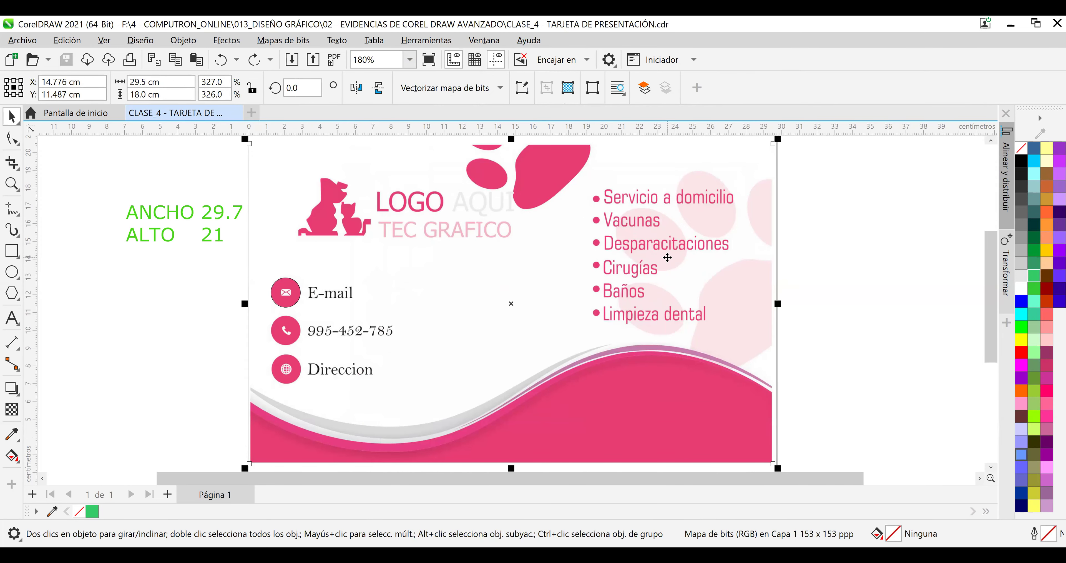
{"action": "key", "text": "Down"}
{"action": "key", "text": "Down"}
{"action": "key", "text": "Down"}
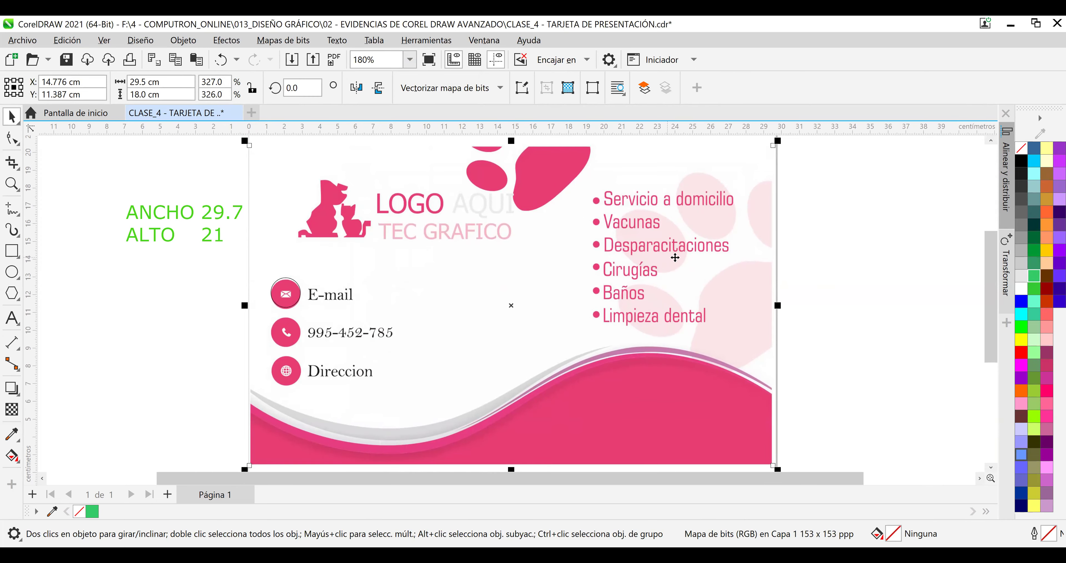
{"action": "left_click", "coordinate": [832, 239]}
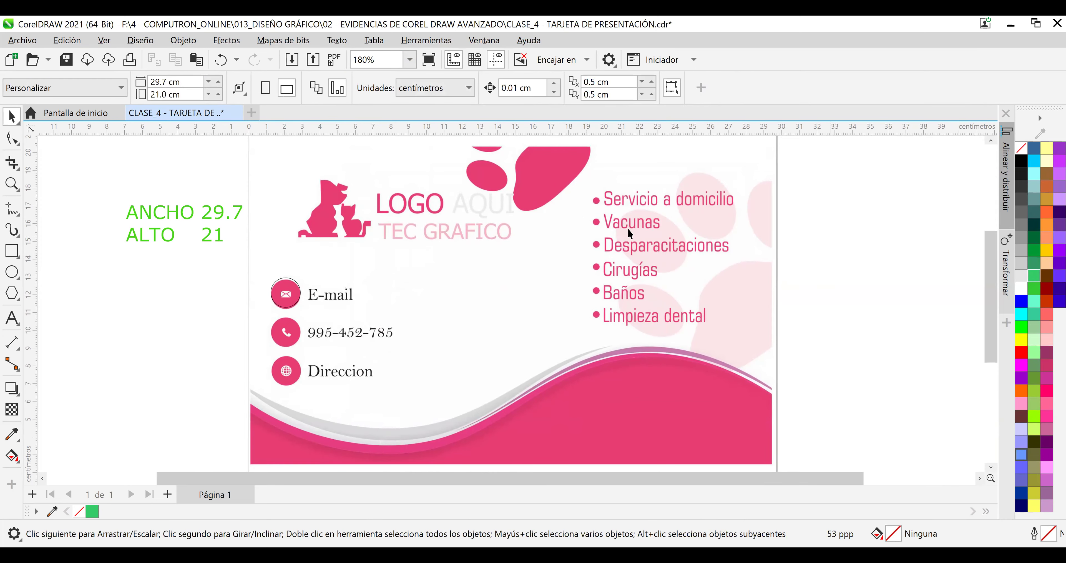
Lock the reference card image in place and deselect it.
{"action": "left_click", "coordinate": [561, 280]}
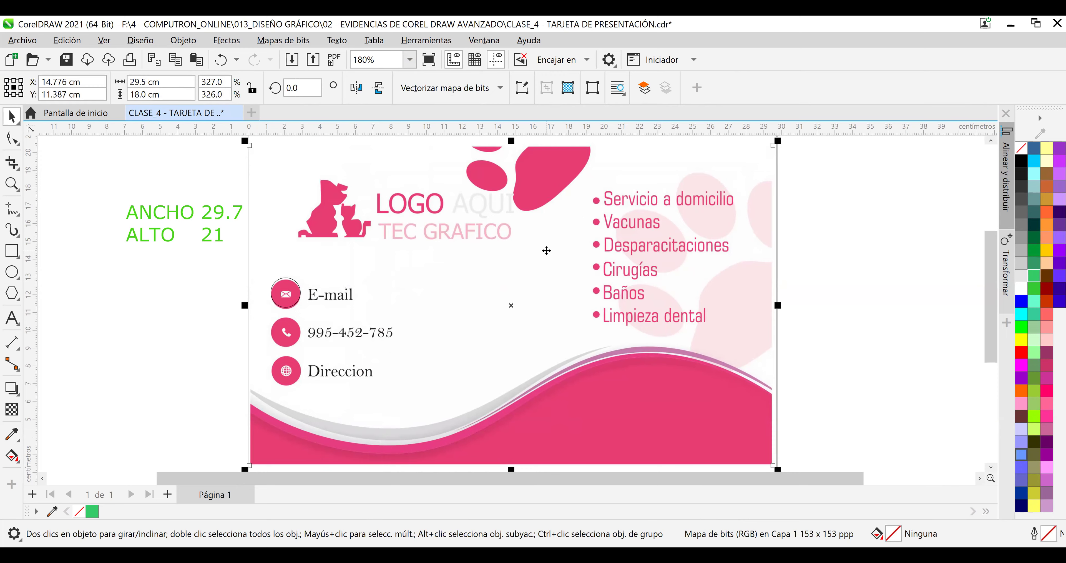
{"action": "right_click", "coordinate": [601, 322]}
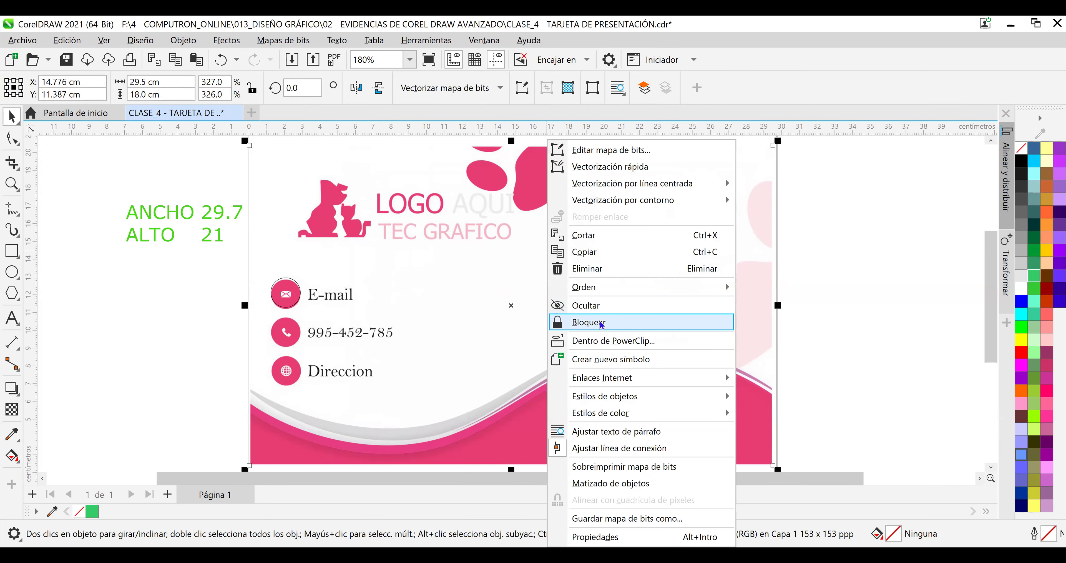
{"action": "left_click", "coordinate": [601, 322]}
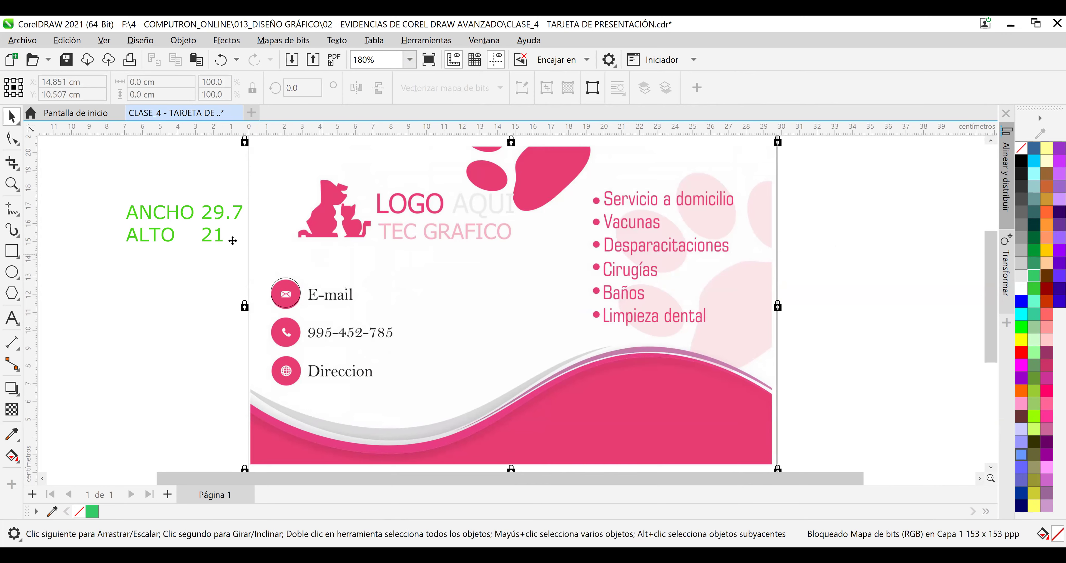
{"action": "key", "text": "Escape"}
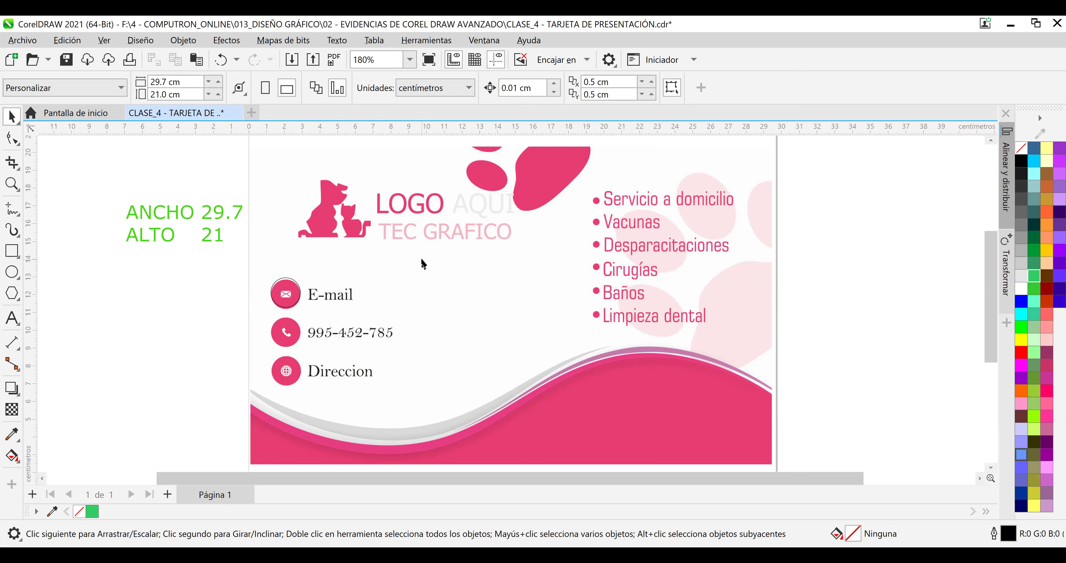
Draw a rectangle beside the card below the ANCHO and ALTO note and size it to 29.7 × 21 cm.
{"action": "left_click", "coordinate": [12, 250]}
{"action": "left_click_drag", "start_coordinate": [124, 293], "coordinate": [191, 342]}
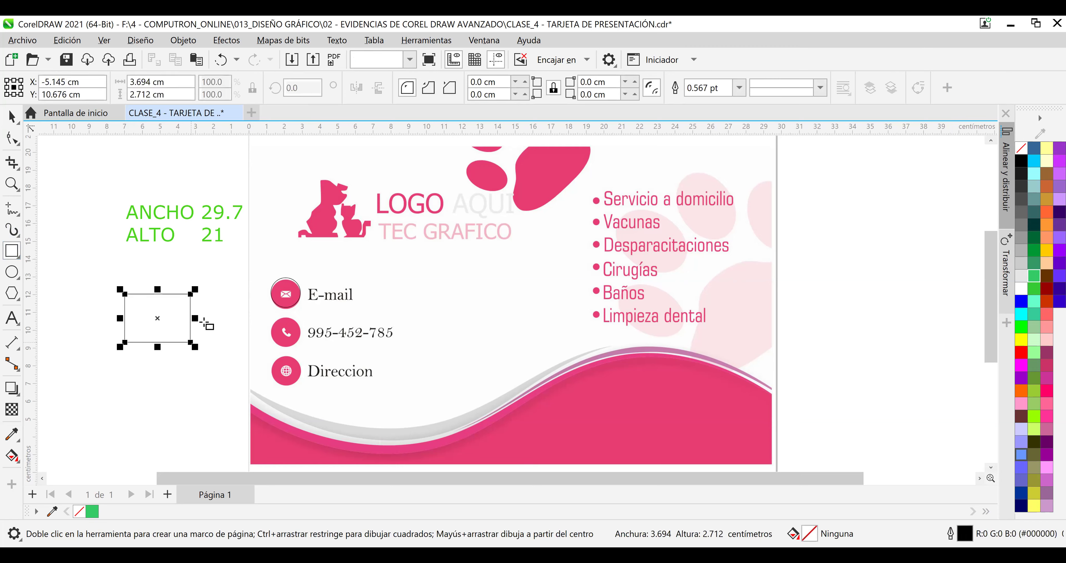
{"action": "left_click", "coordinate": [184, 92]}
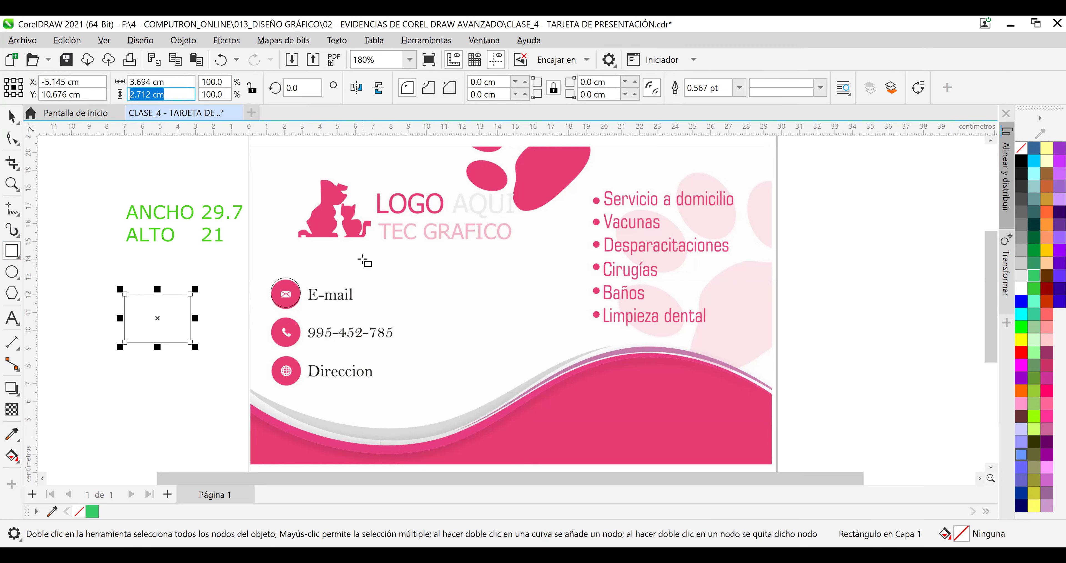
{"action": "type", "text": "21"}
{"action": "left_click", "coordinate": [167, 82]}
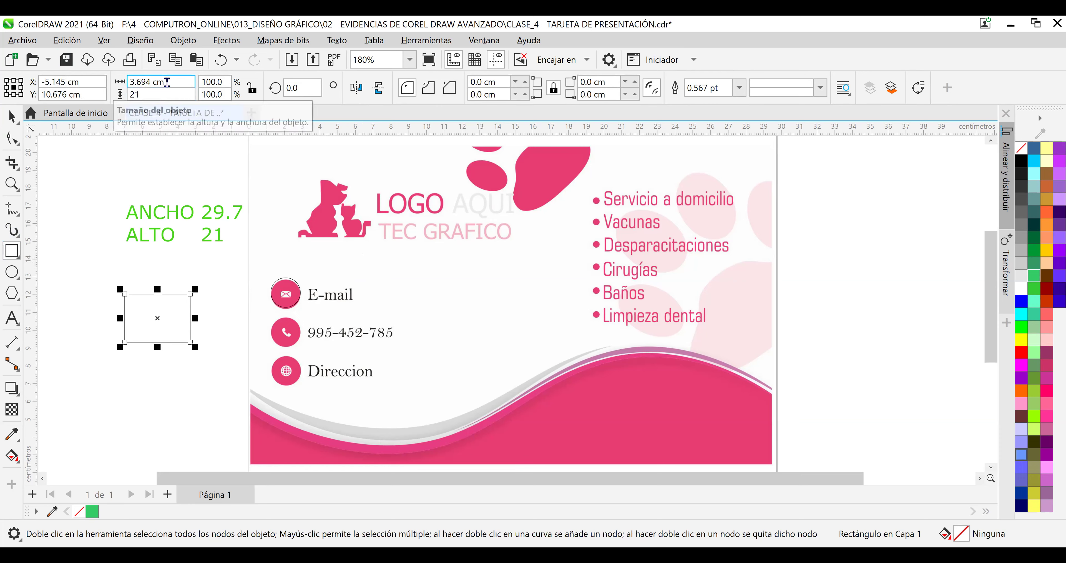
{"action": "left_click_drag", "start_coordinate": [167, 82], "coordinate": [68, 80]}
{"action": "type", "text": "29.7"}
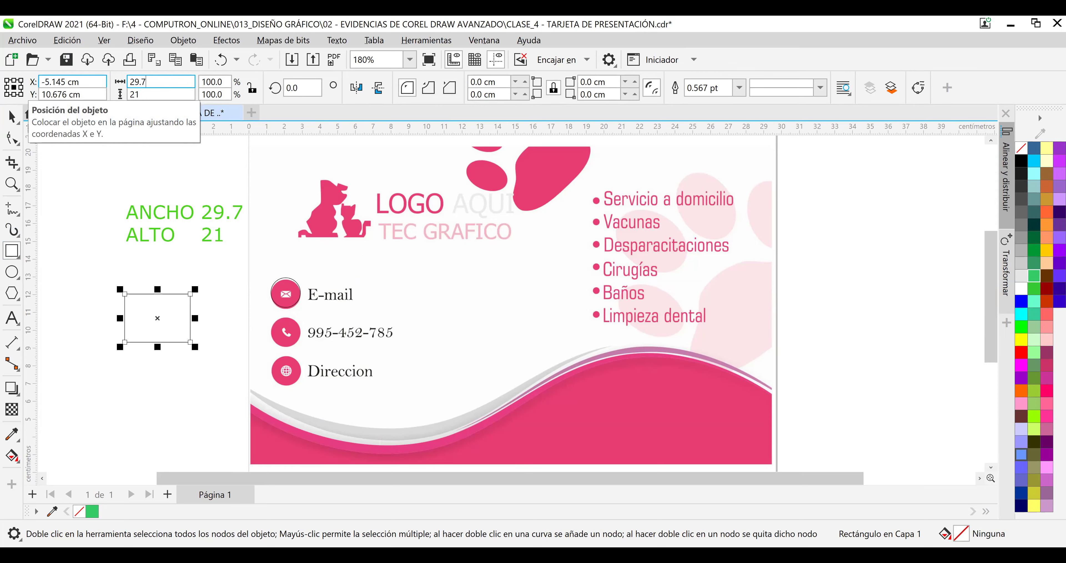
{"action": "key", "text": "Return"}
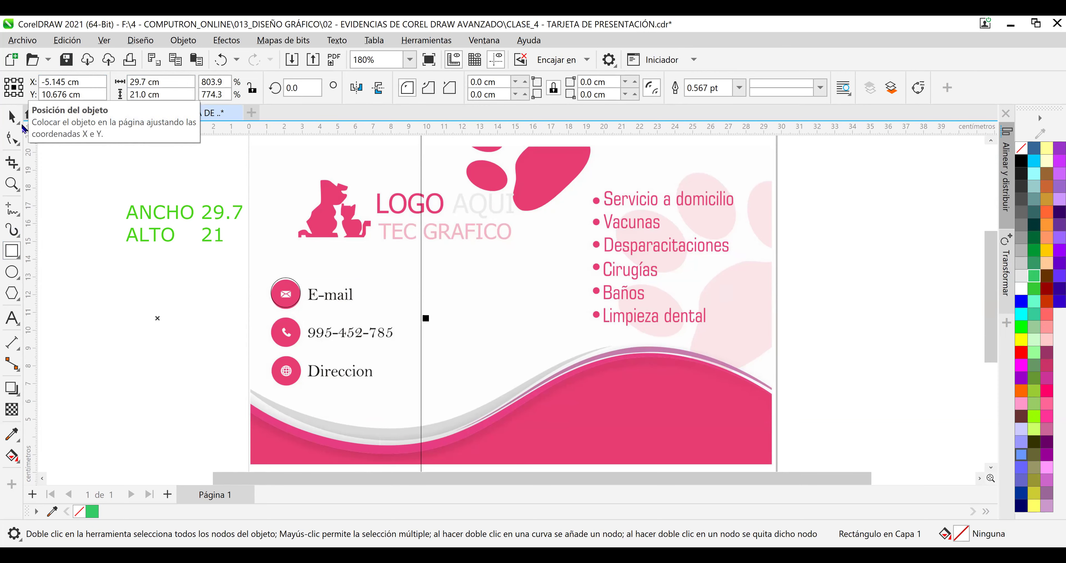
Move the new rectangle over the page so its sides line up with the page's side edges.
{"action": "left_click", "coordinate": [12, 117]}
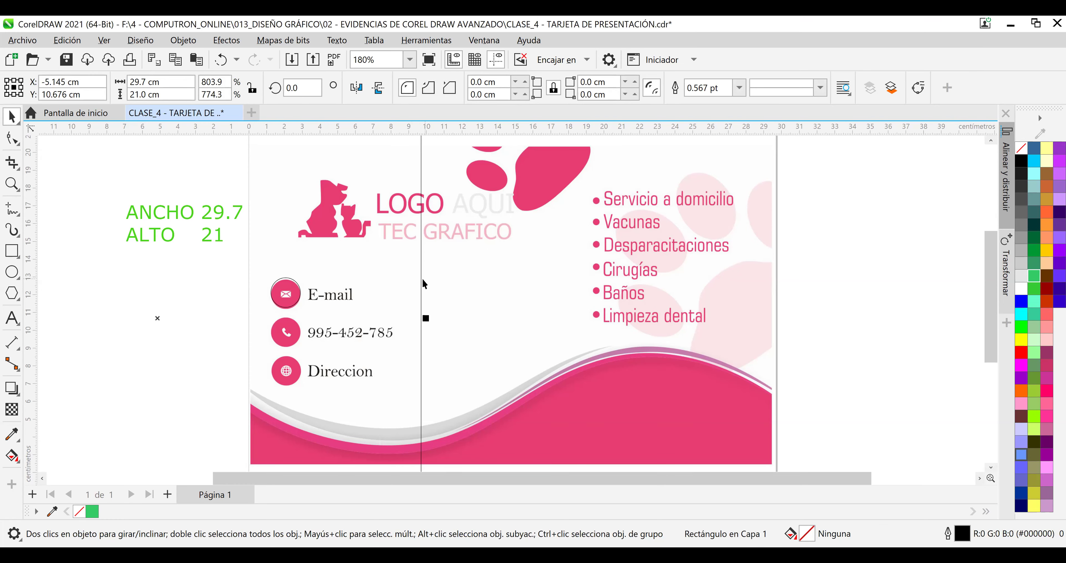
{"action": "left_click_drag", "start_coordinate": [419, 280], "coordinate": [777, 253]}
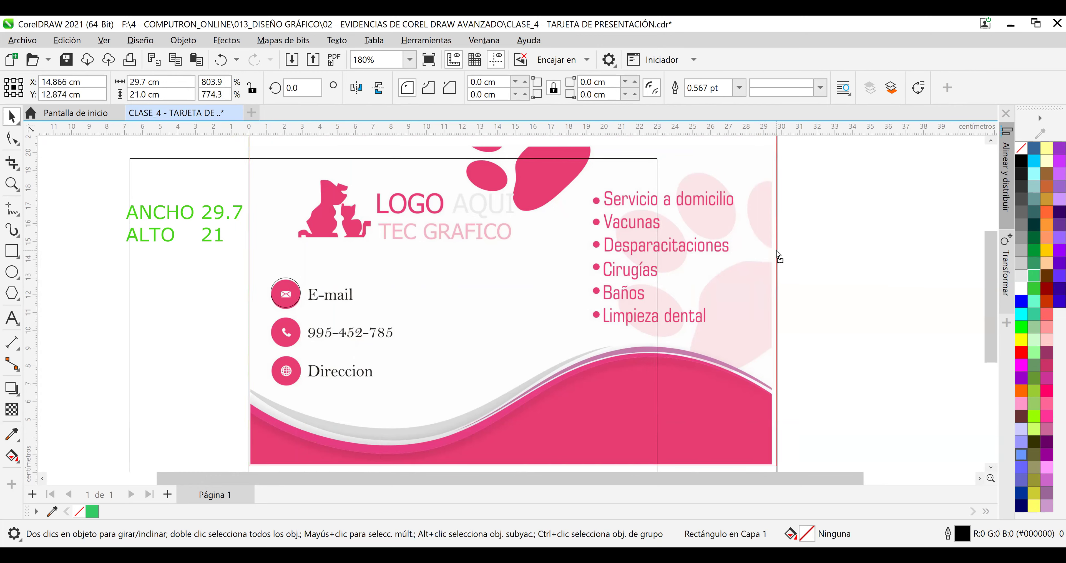
{"action": "left_click_drag", "start_coordinate": [778, 252], "coordinate": [775, 250]}
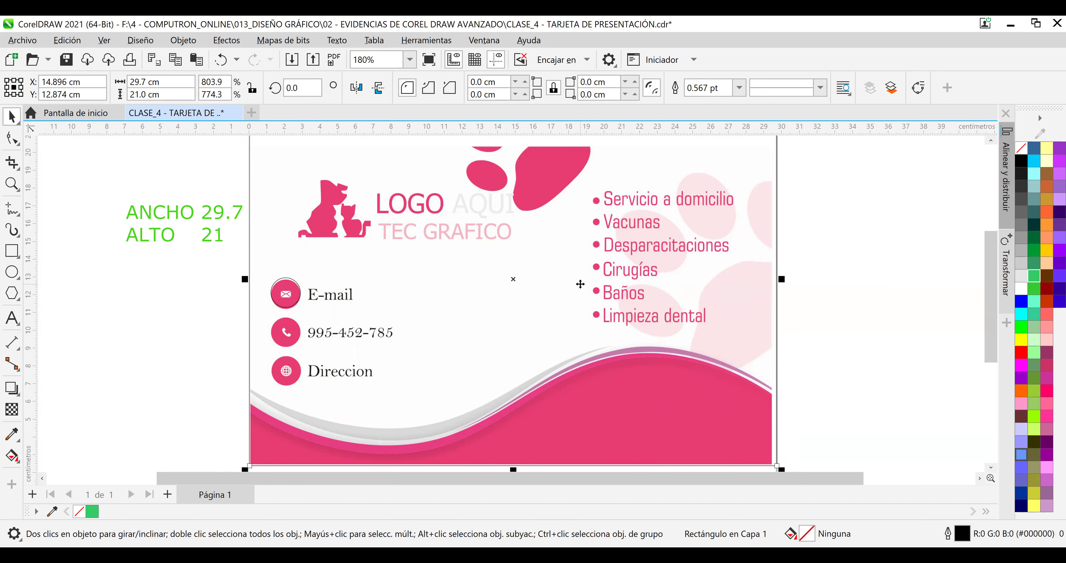
Try shifting the page-sized rectangle about 4 cm to the left over the card, then deselect it.
{"action": "left_click", "coordinate": [895, 281]}
{"action": "left_click", "coordinate": [656, 269]}
{"action": "left_click_drag", "start_coordinate": [657, 269], "coordinate": [584, 265]}
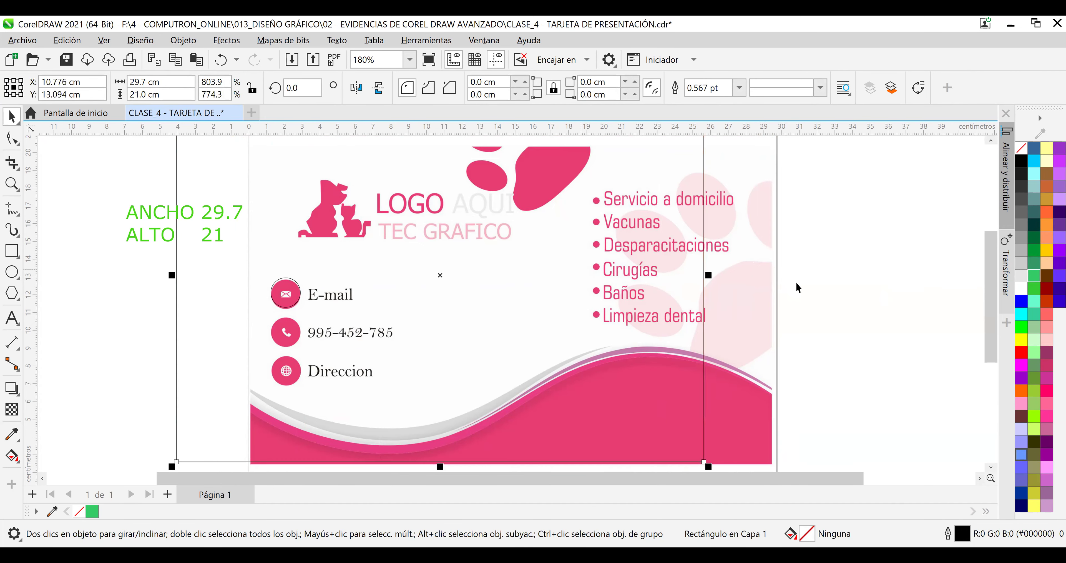
{"action": "left_click", "coordinate": [738, 273]}
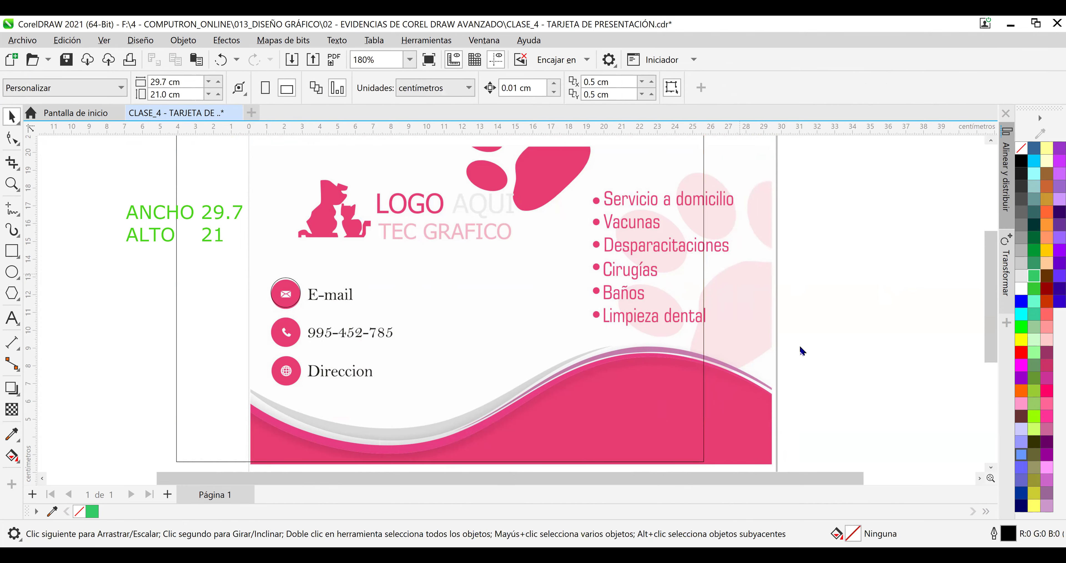
Unlock the reference card image and select it.
{"action": "right_click", "coordinate": [739, 274]}
{"action": "left_click", "coordinate": [791, 305]}
{"action": "left_click", "coordinate": [763, 270]}
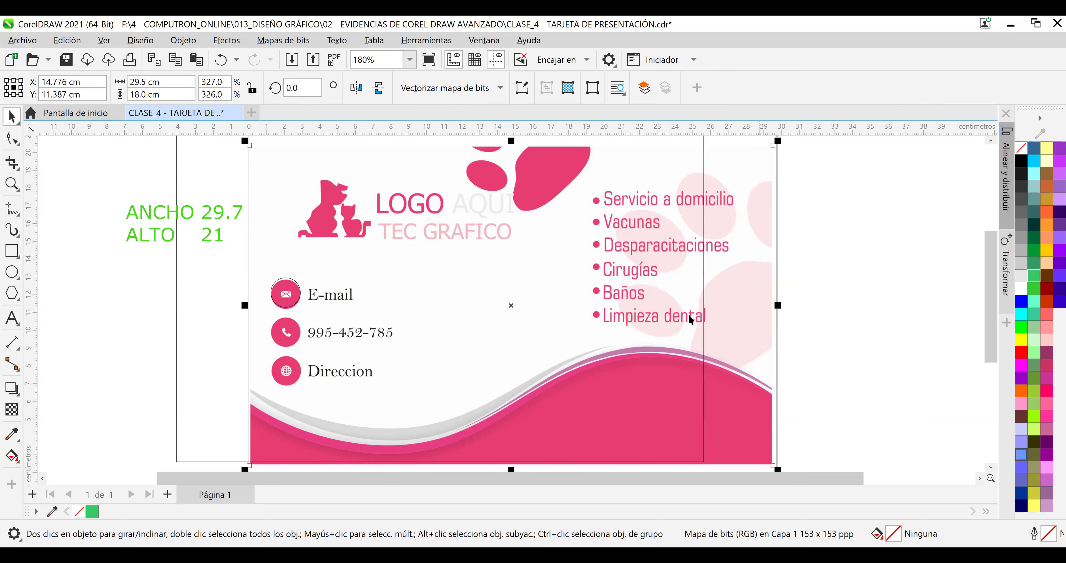
Move the rectangle back over the page, set its width to 29.5 cm and align it with the card image's edges.
{"action": "left_click", "coordinate": [703, 344]}
{"action": "left_click_drag", "start_coordinate": [704, 344], "coordinate": [778, 348]}
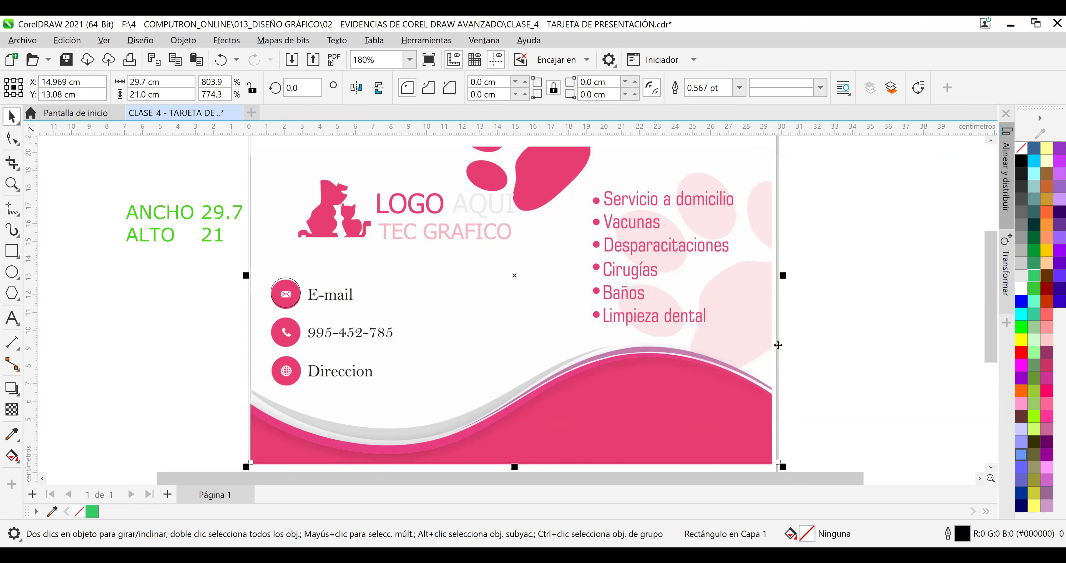
{"action": "left_click_drag", "start_coordinate": [165, 81], "coordinate": [142, 81]}
{"action": "type", "text": "5"}
{"action": "key", "text": "Return"}
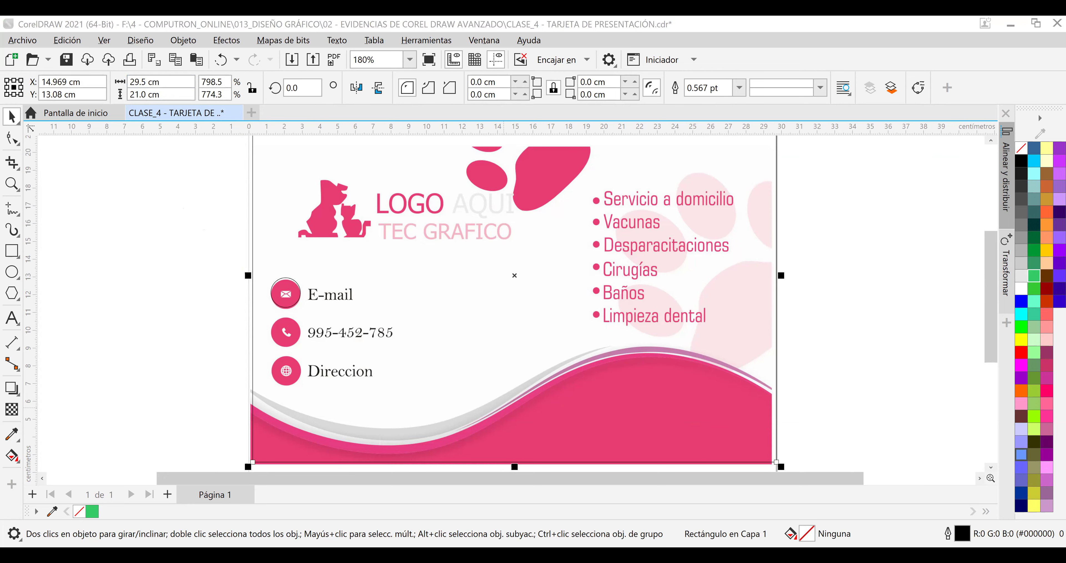
{"action": "left_click", "coordinate": [710, 360]}
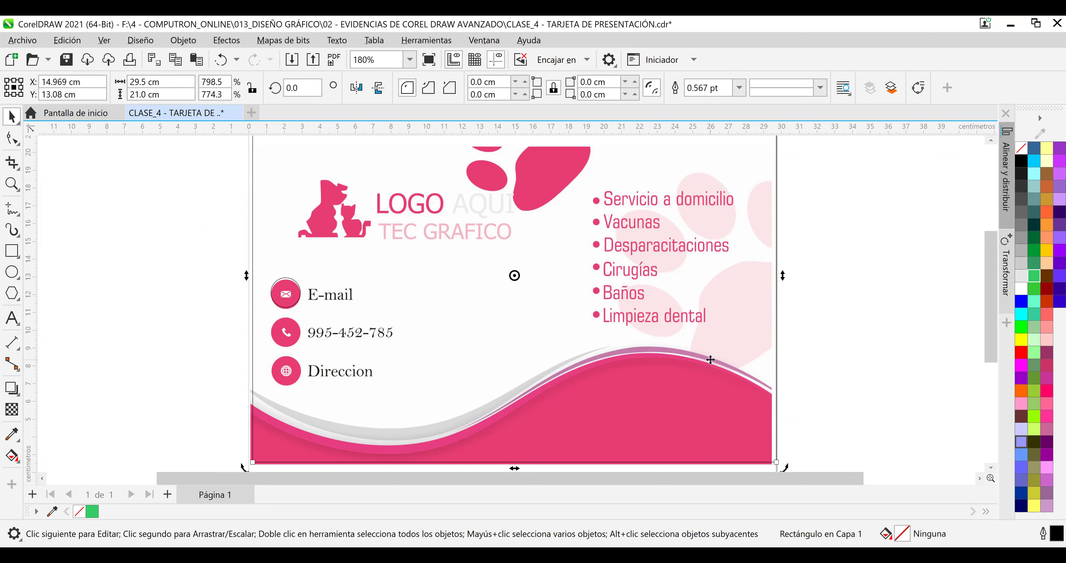
{"action": "left_click_drag", "start_coordinate": [710, 360], "coordinate": [710, 359]}
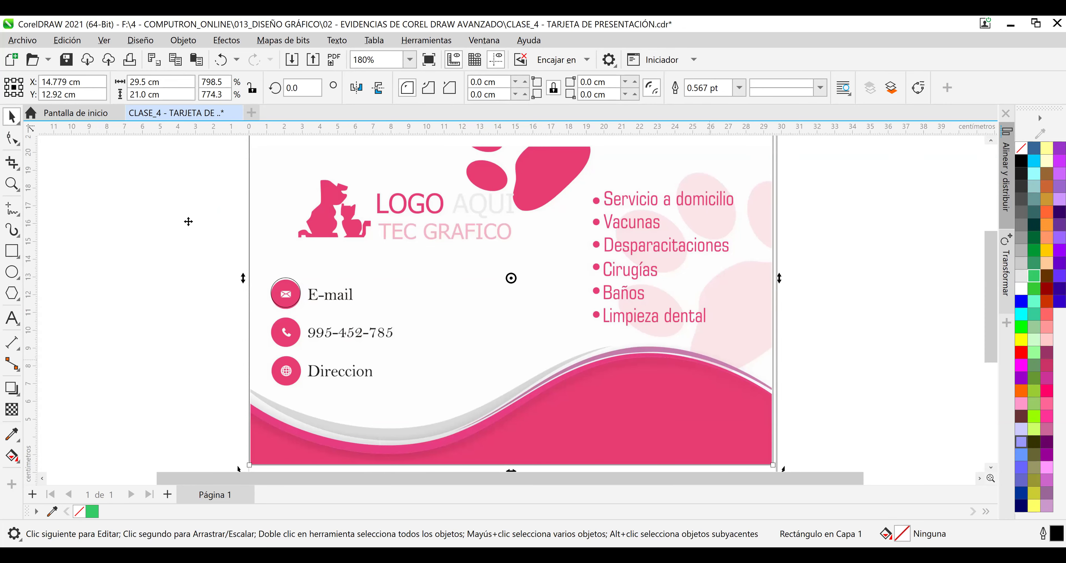
Nudge the circle outline around the e-mail icon down by 0.1 cm to match the pink disc.
{"action": "scroll", "coordinate": [261, 273], "scroll_direction": "up", "scroll_amount": 2}
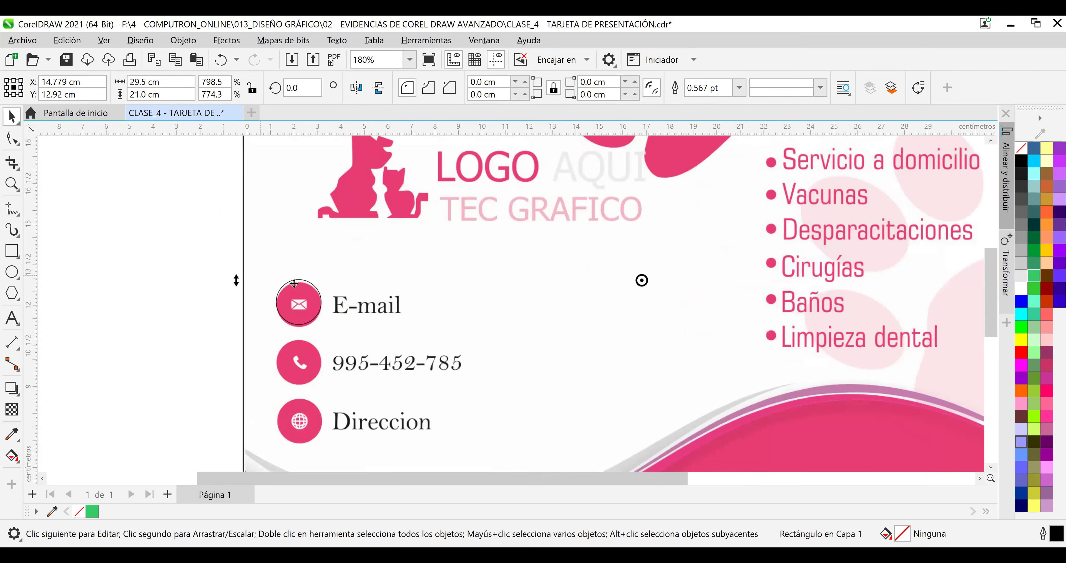
{"action": "left_click", "coordinate": [329, 312]}
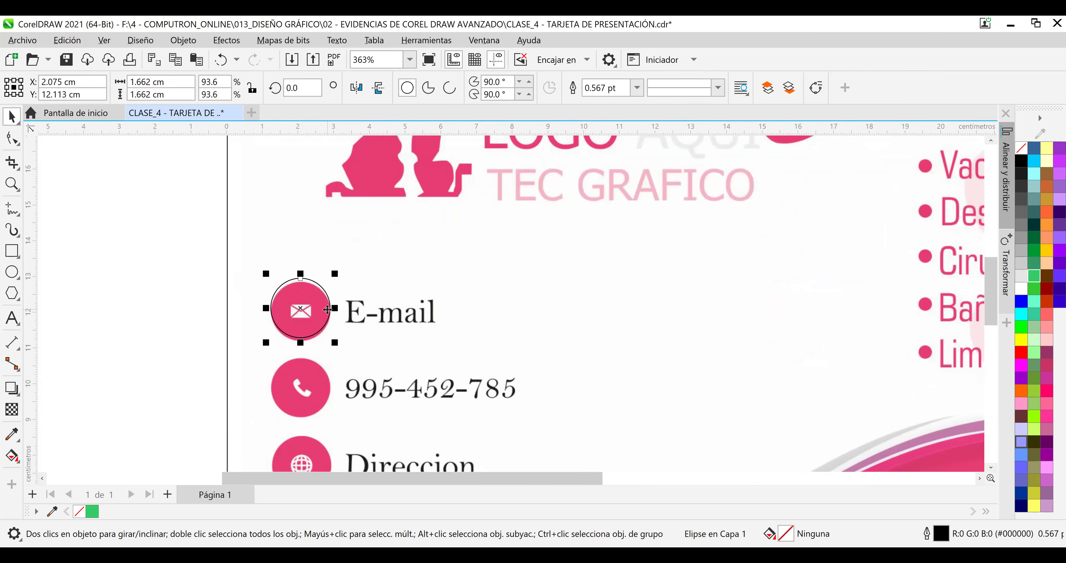
{"action": "key", "text": "Down"}
{"action": "key", "text": "Down"}
{"action": "key", "text": "Down"}
{"action": "key", "text": "Down"}
{"action": "key", "text": "Down"}
{"action": "key", "text": "Down"}
{"action": "key", "text": "Down"}
{"action": "key", "text": "Down"}
{"action": "key", "text": "Down"}
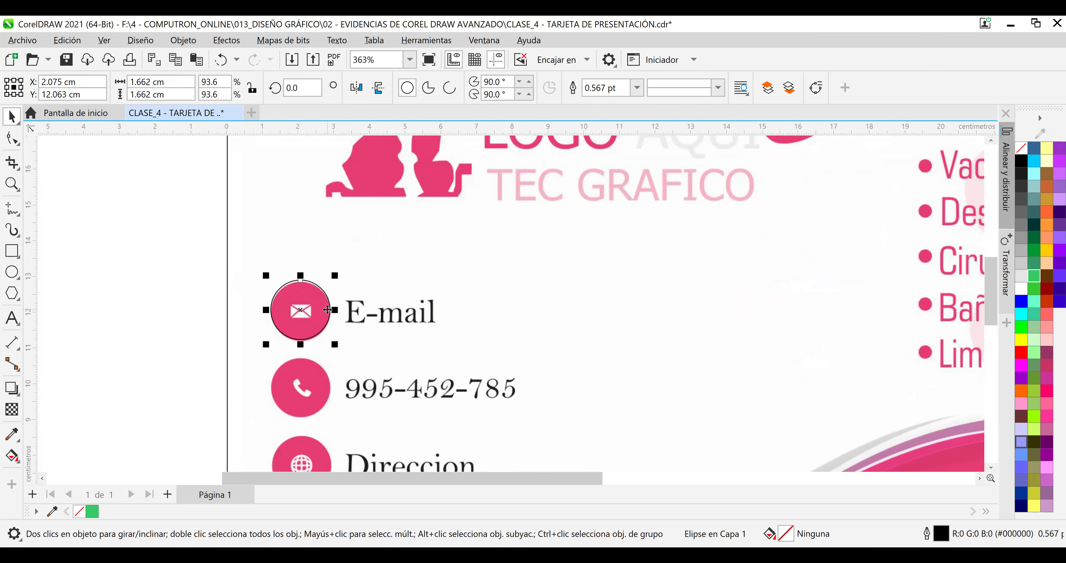
{"action": "key", "text": "Down"}
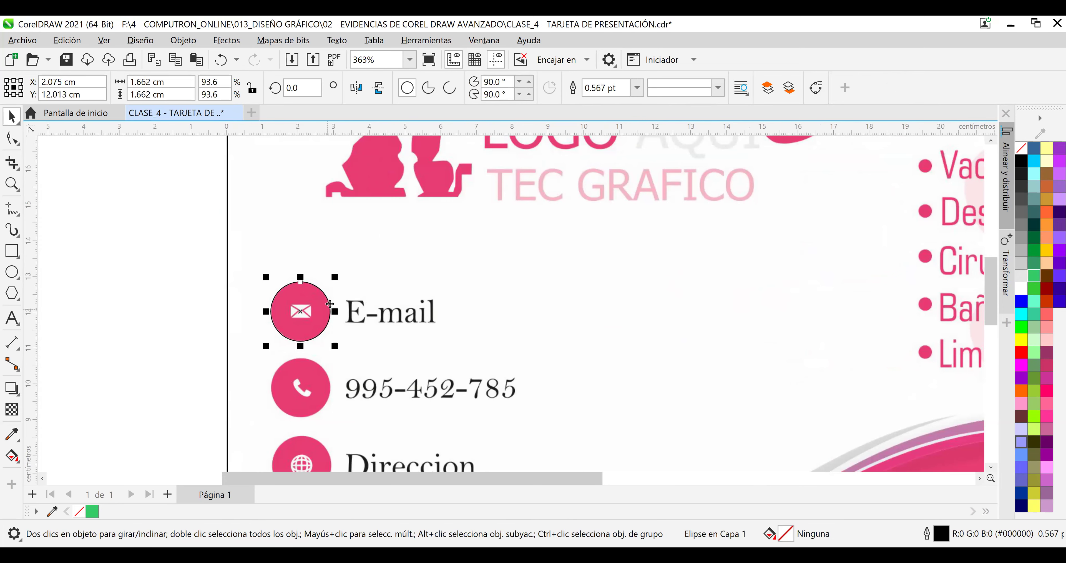
Try a size of 1.7 × 1.7 cm for the circle around the e-mail icon.
{"action": "double_click", "coordinate": [154, 81]}
{"action": "left_click_drag", "start_coordinate": [147, 81], "coordinate": [137, 81]}
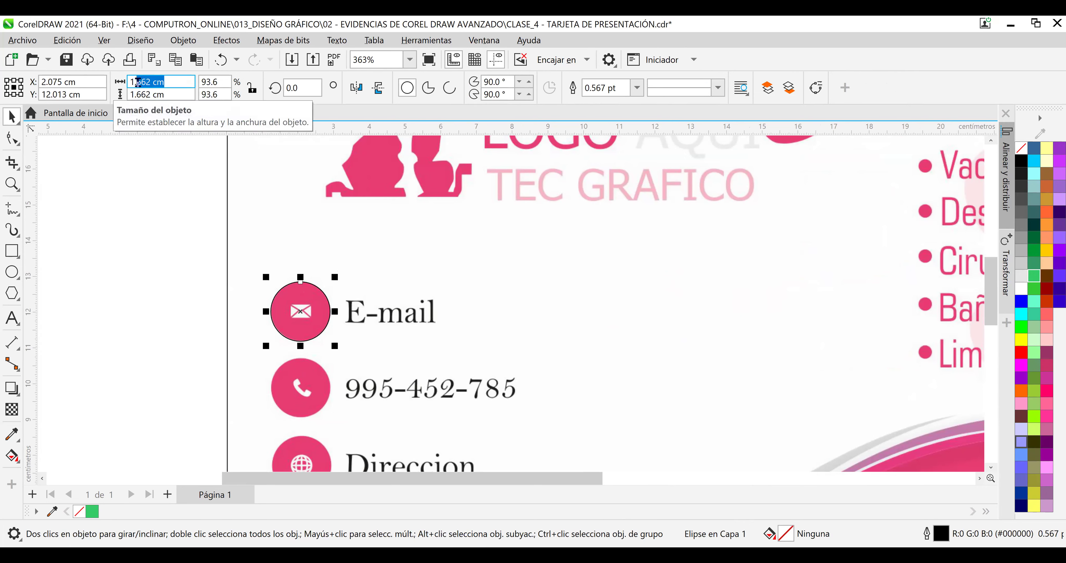
{"action": "type", "text": "7"}
{"action": "key", "text": "Tab"}
{"action": "type", "text": "1."}
{"action": "key", "text": "Return"}
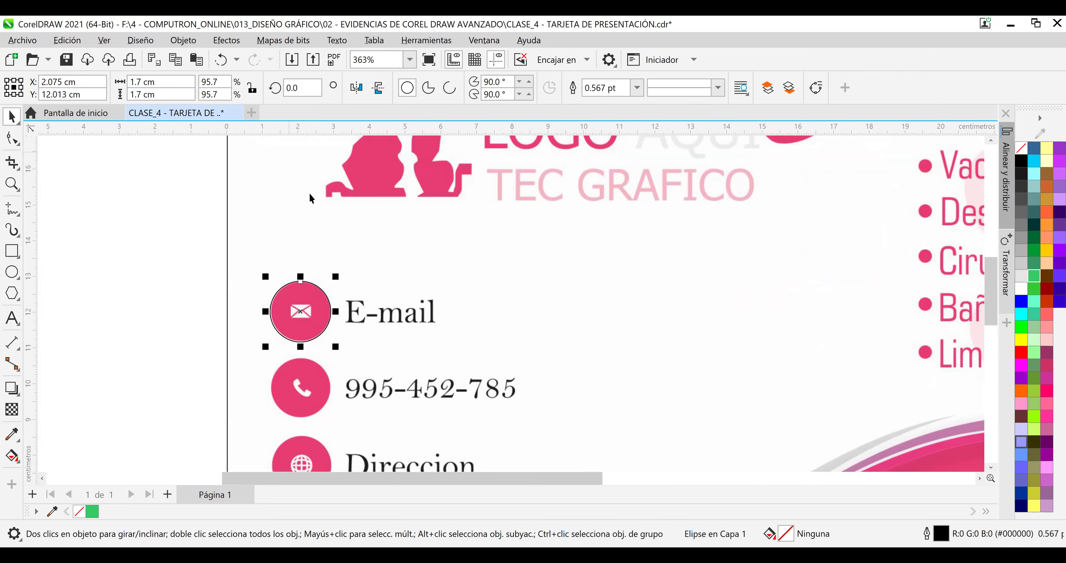
Set the width and height of the circle around the e-mail icon to 1.66 cm.
{"action": "left_click_drag", "start_coordinate": [158, 85], "coordinate": [130, 86]}
{"action": "type", "text": "1.66"}
{"action": "key", "text": "Tab"}
{"action": "type", "text": "1.66"}
{"action": "key", "text": "Return"}
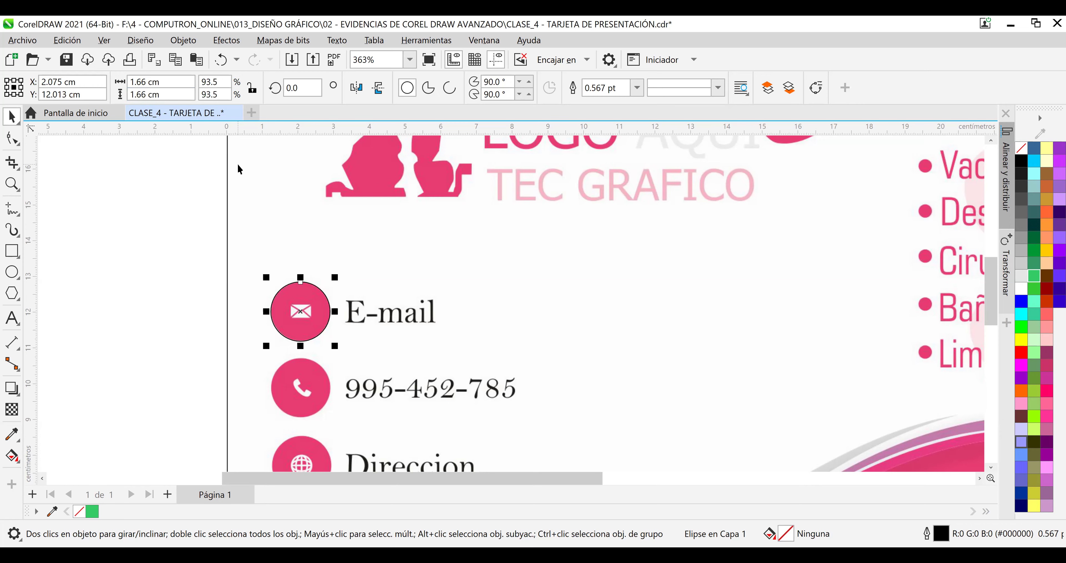
Nudge the circle around the e-mail icon up by 0.01 cm and save the document.
{"action": "scroll", "coordinate": [337, 345], "scroll_direction": "up", "scroll_amount": 2}
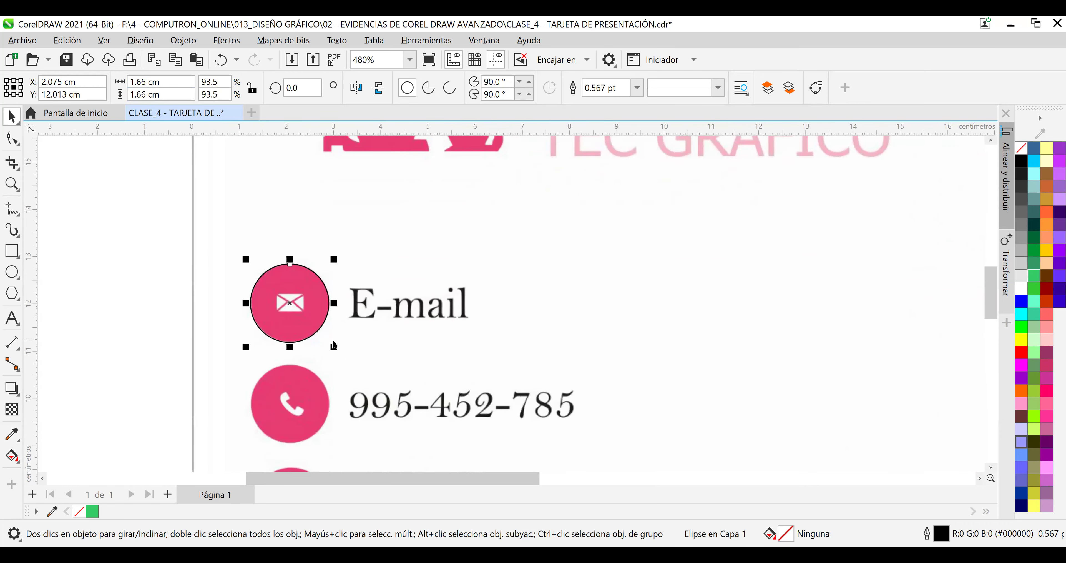
{"action": "scroll", "coordinate": [327, 335], "scroll_direction": "up", "scroll_amount": 1}
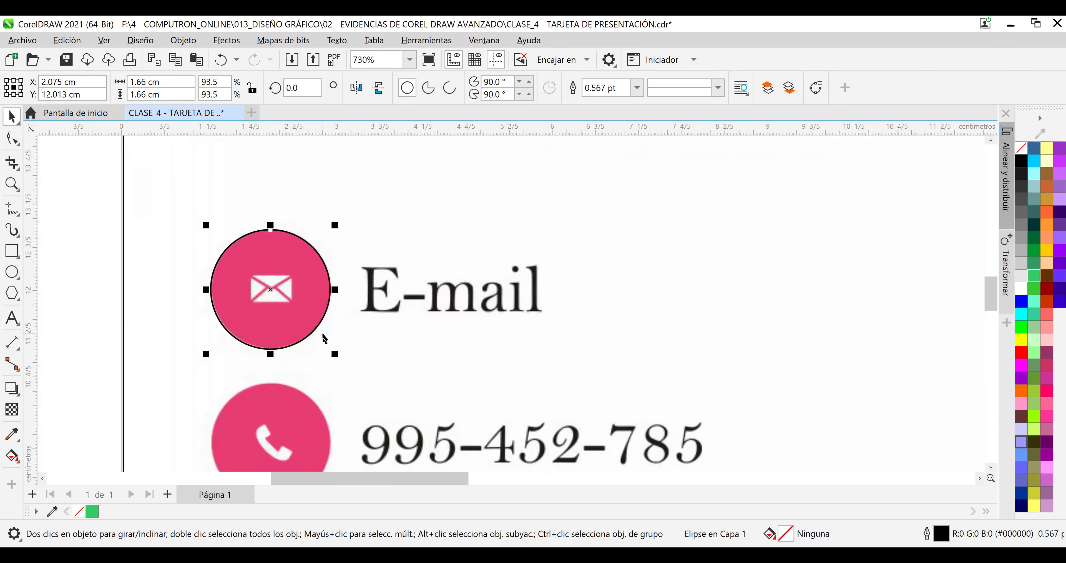
{"action": "left_click", "coordinate": [322, 317]}
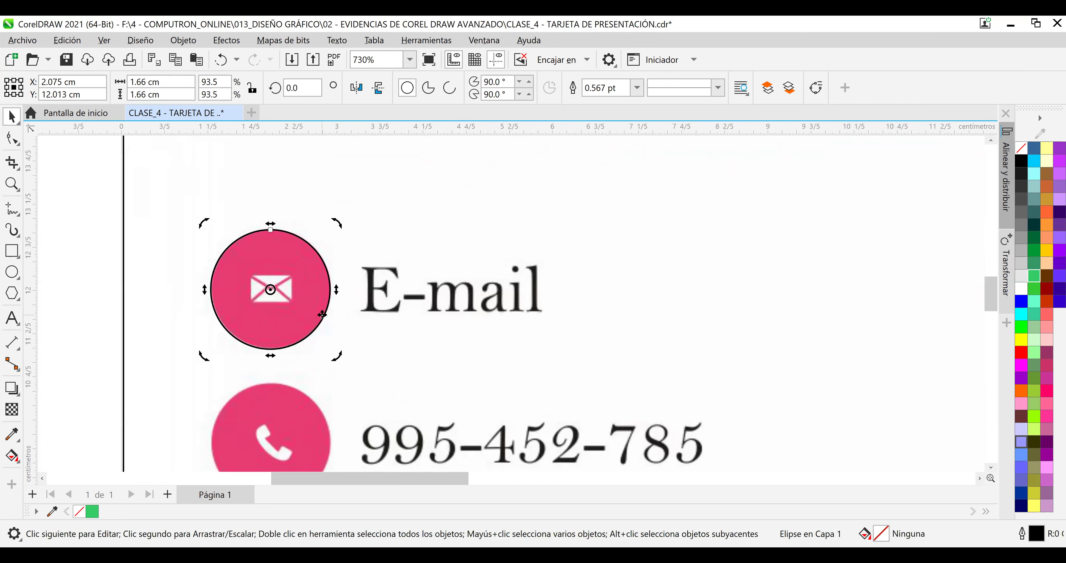
{"action": "key", "text": "Up"}
{"action": "key", "text": "Right"}
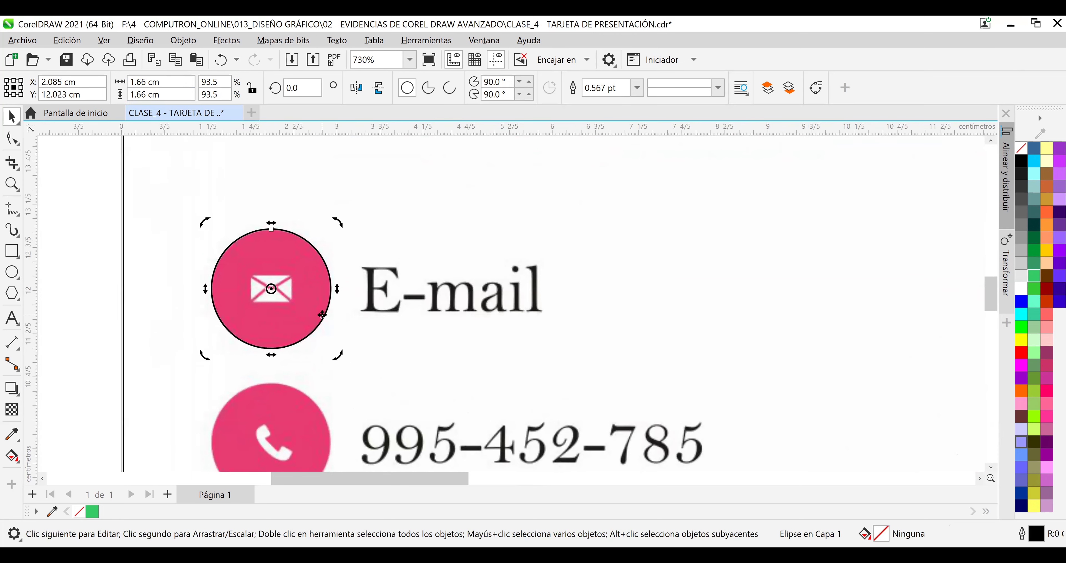
{"action": "key", "text": "Left"}
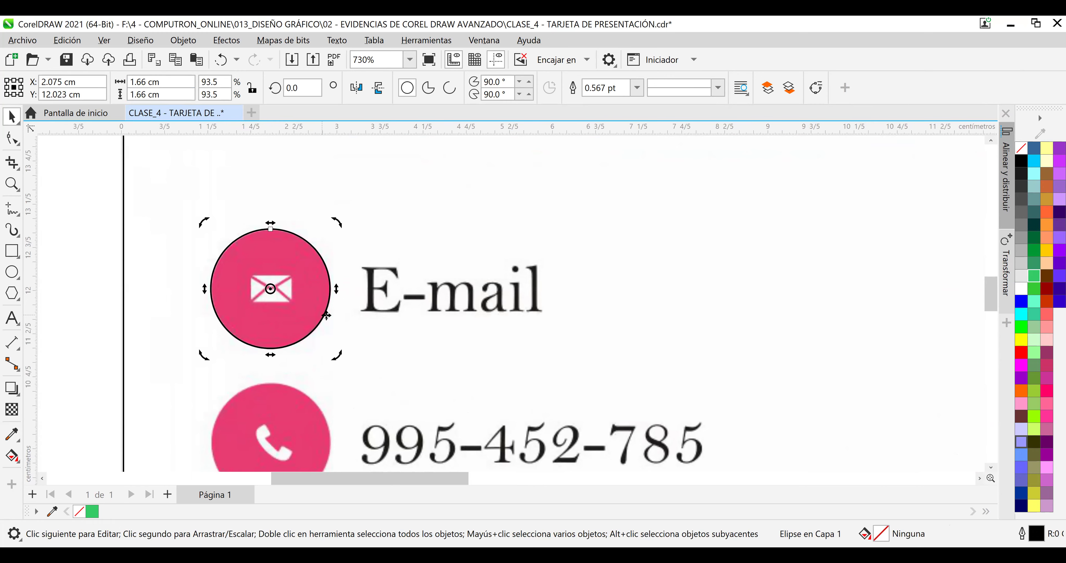
{"action": "left_click", "coordinate": [462, 235]}
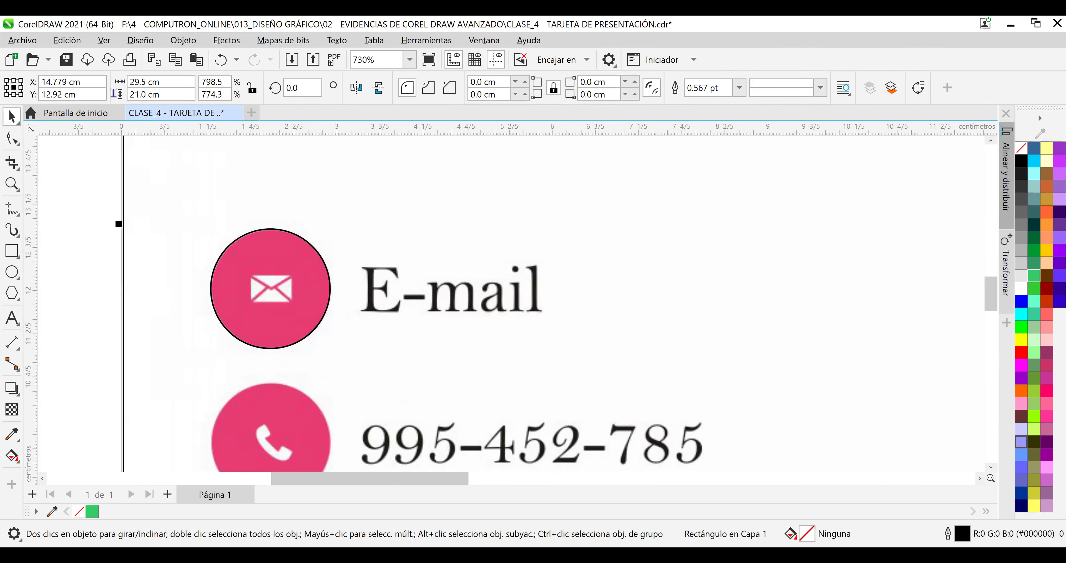
{"action": "key", "text": "ctrl+s"}
Draw a rectangle about 0.58 × 0.38 cm over the envelope inside the e-mail circle.
{"action": "scroll", "coordinate": [348, 300], "scroll_direction": "up", "scroll_amount": 2}
{"action": "scroll", "coordinate": [346, 295], "scroll_direction": "up", "scroll_amount": 1}
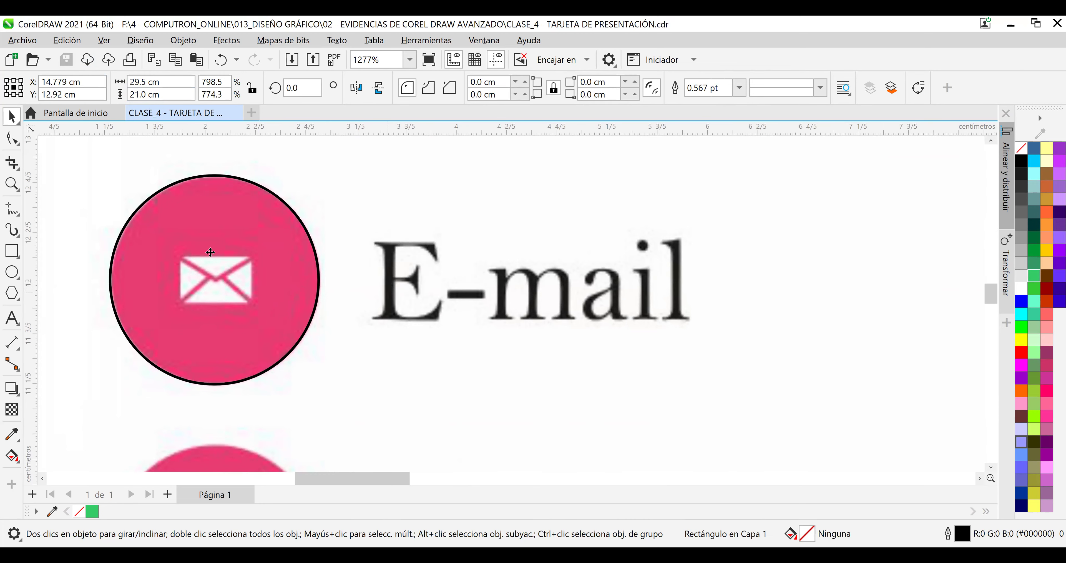
{"action": "scroll", "coordinate": [210, 252], "scroll_direction": "up", "scroll_amount": 1}
{"action": "scroll", "coordinate": [210, 252], "scroll_direction": "up", "scroll_amount": 2}
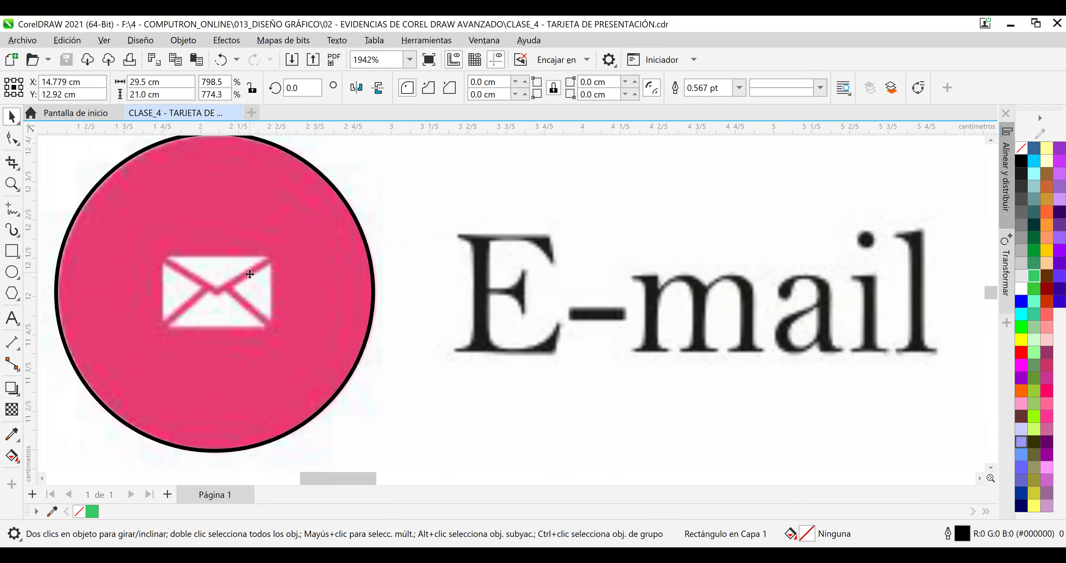
{"action": "scroll", "coordinate": [249, 275], "scroll_direction": "down", "scroll_amount": 1}
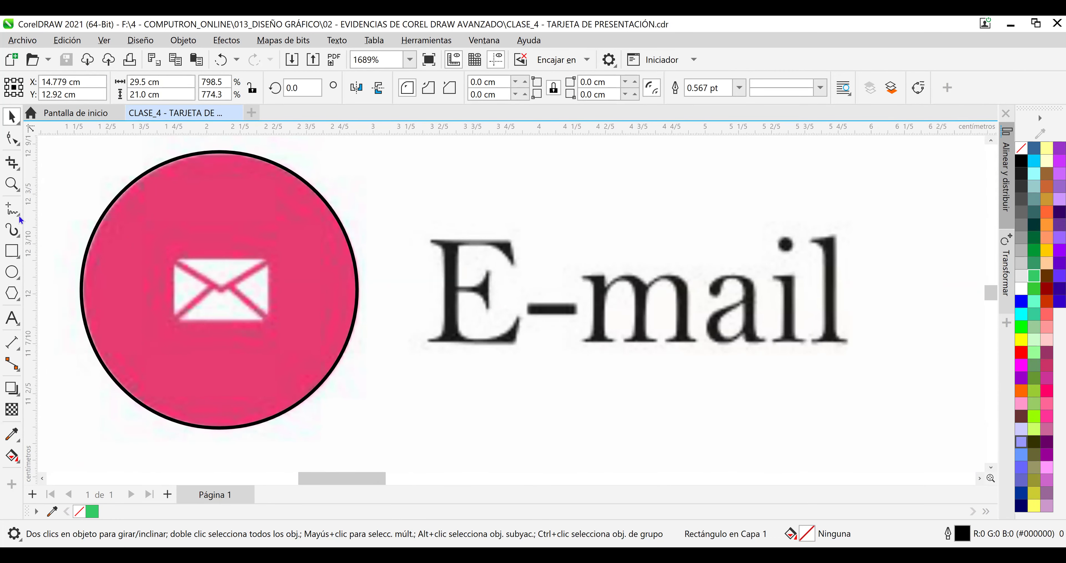
{"action": "left_click", "coordinate": [293, 205]}
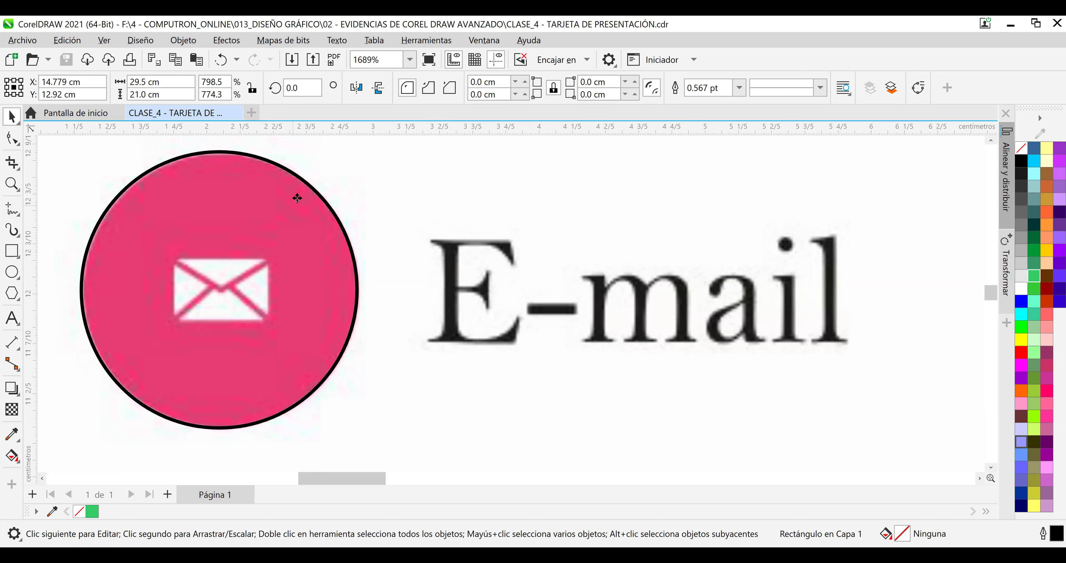
{"action": "left_click", "coordinate": [310, 190]}
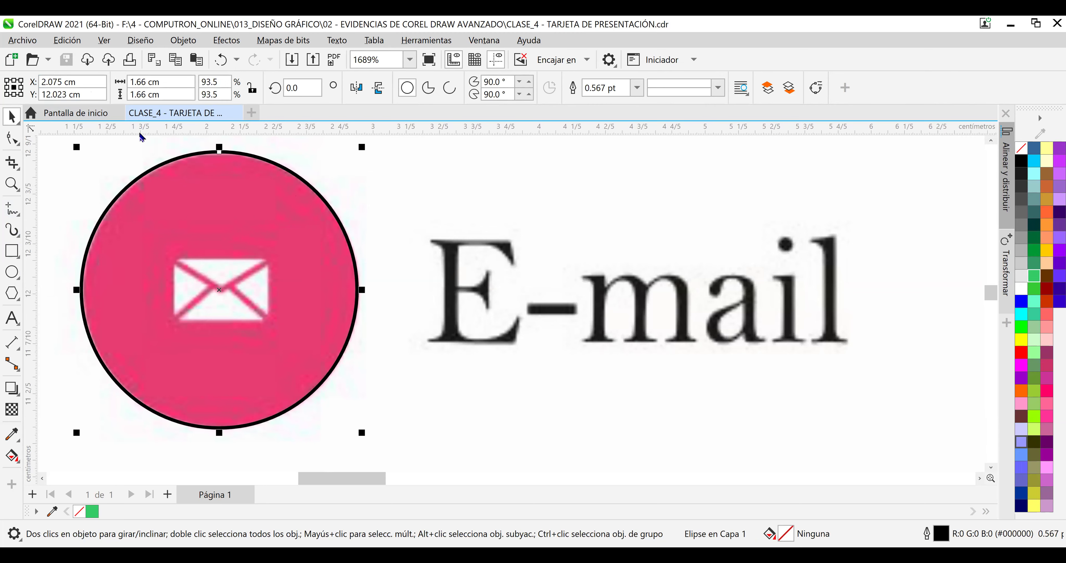
{"action": "left_click", "coordinate": [12, 251]}
{"action": "left_click_drag", "start_coordinate": [173, 258], "coordinate": [269, 321]}
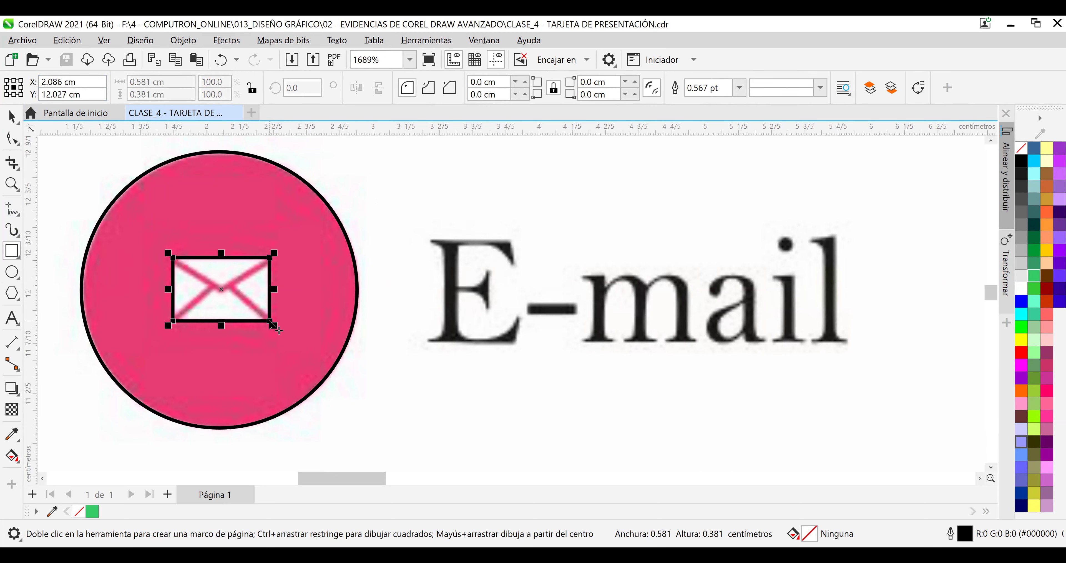
{"action": "left_click", "coordinate": [11, 116]}
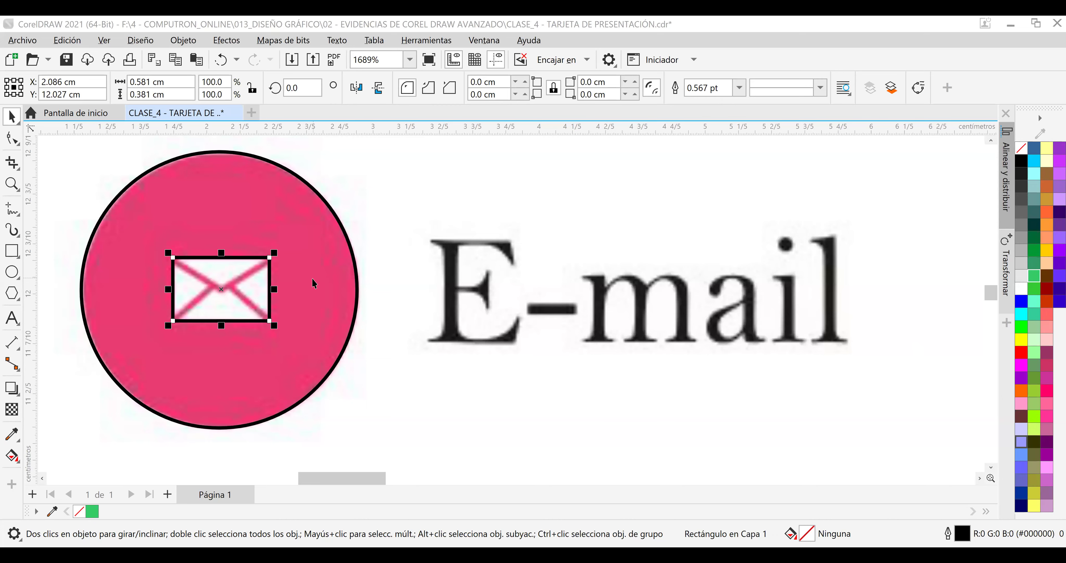
Reposition the rectangle over the envelope icon and set its outline width to very fine (Muy fina).
{"action": "left_click_drag", "start_coordinate": [268, 284], "coordinate": [288, 284]}
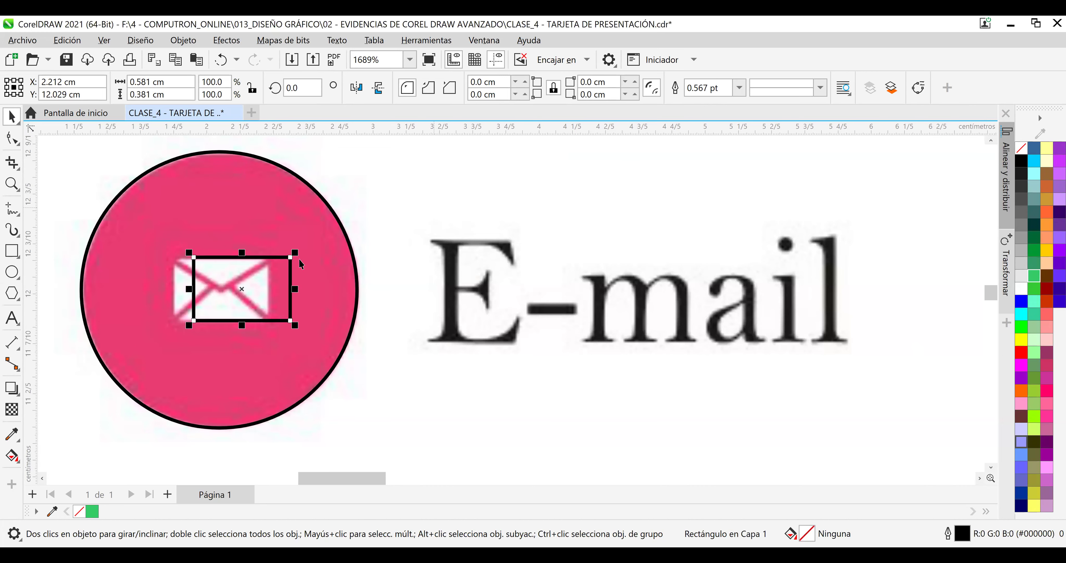
{"action": "left_click_drag", "start_coordinate": [292, 269], "coordinate": [271, 269]}
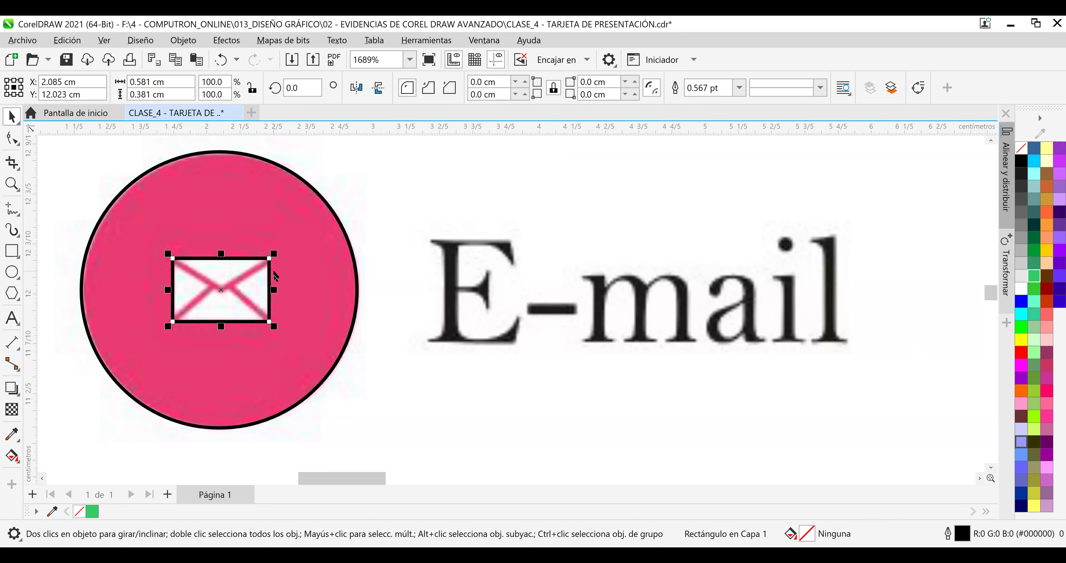
{"action": "left_click", "coordinate": [740, 87]}
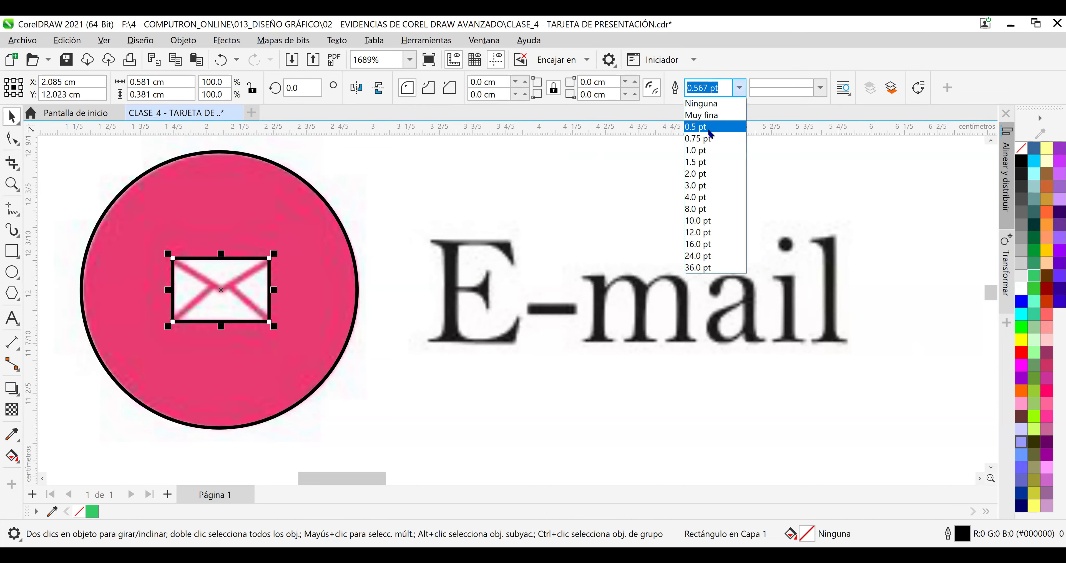
{"action": "left_click", "coordinate": [709, 129]}
{"action": "left_click", "coordinate": [739, 88]}
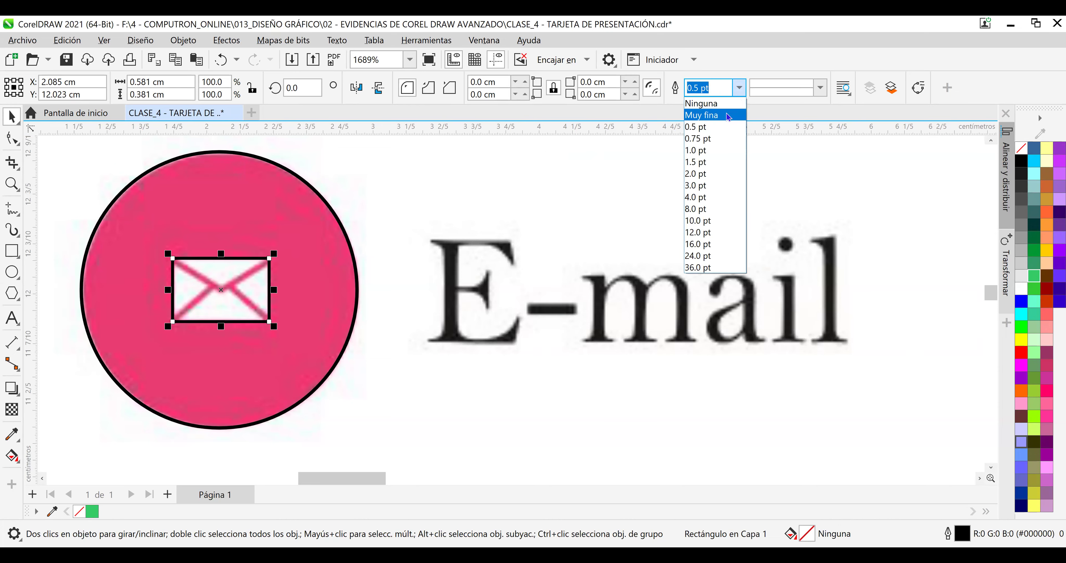
{"action": "left_click", "coordinate": [729, 117]}
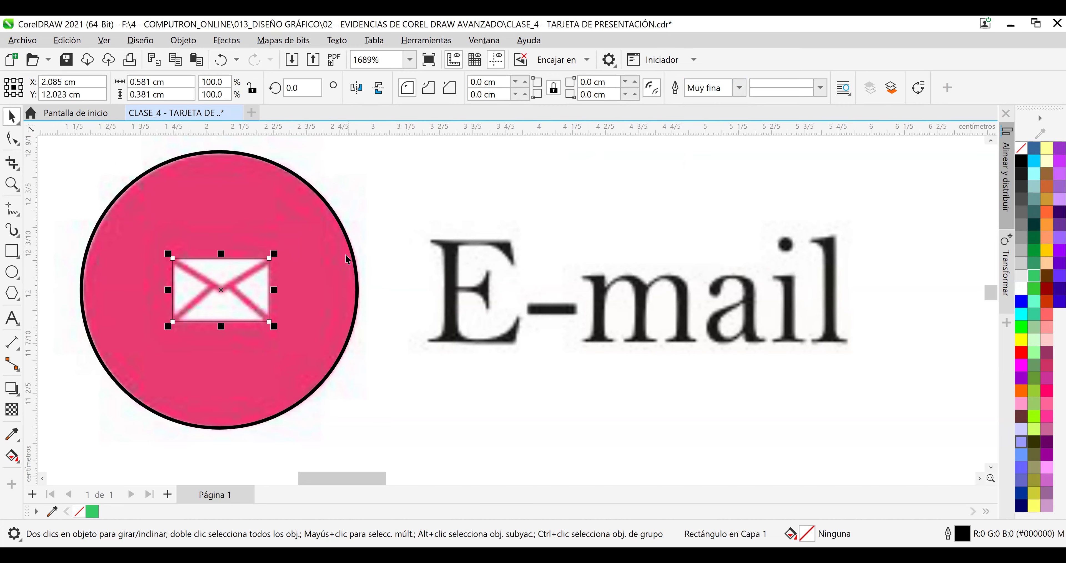
Move the rectangle in small increments until its edges line up with the envelope icon.
{"action": "scroll", "coordinate": [181, 310], "scroll_direction": "up", "scroll_amount": 1}
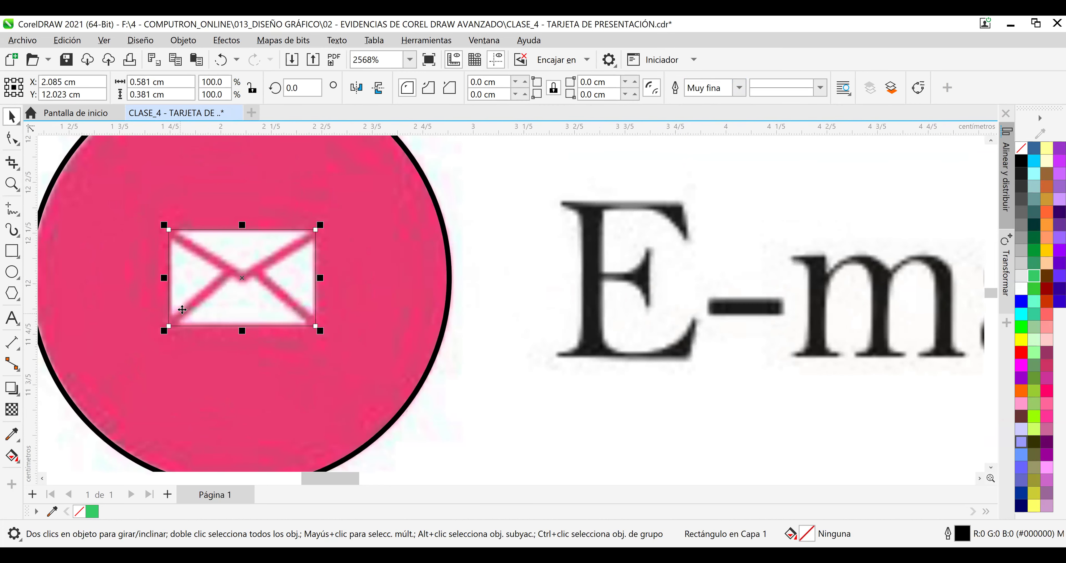
{"action": "scroll", "coordinate": [182, 309], "scroll_direction": "up", "scroll_amount": 1}
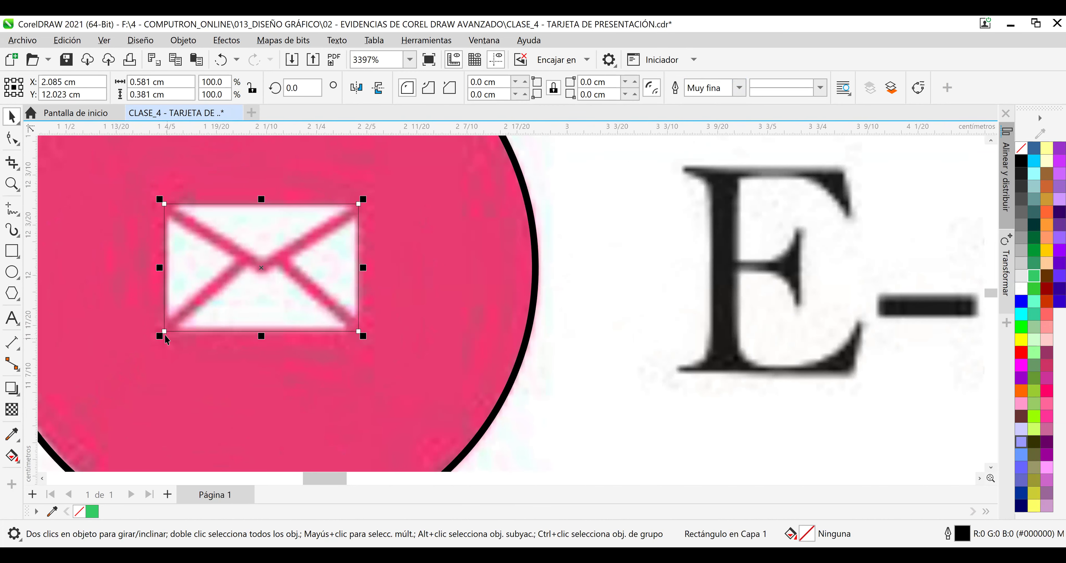
{"action": "left_click_drag", "start_coordinate": [164, 331], "coordinate": [169, 328]}
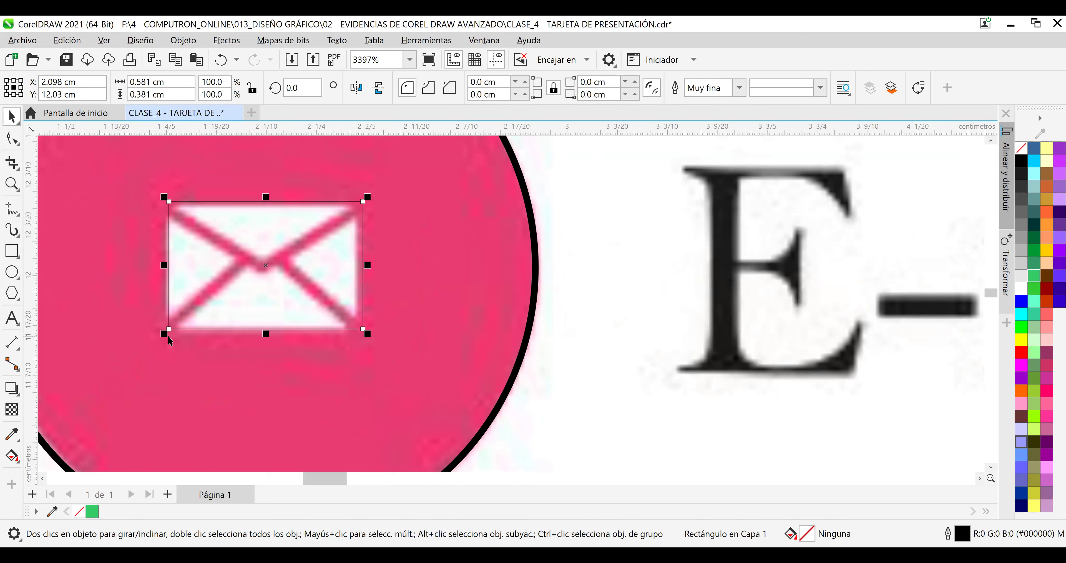
{"action": "key", "text": "Left"}
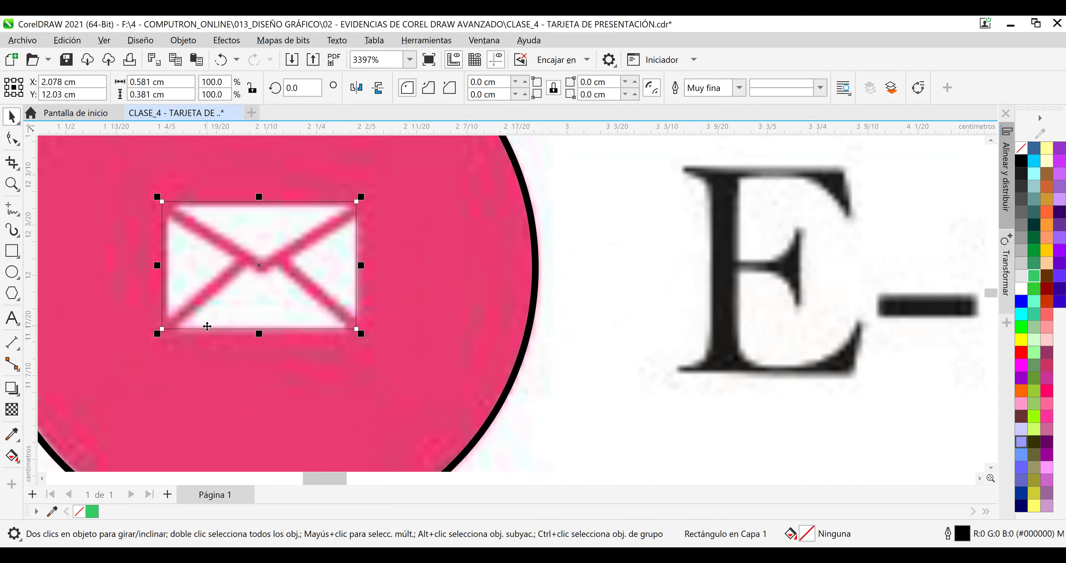
{"action": "key", "text": "Down"}
{"action": "key", "text": "Down"}
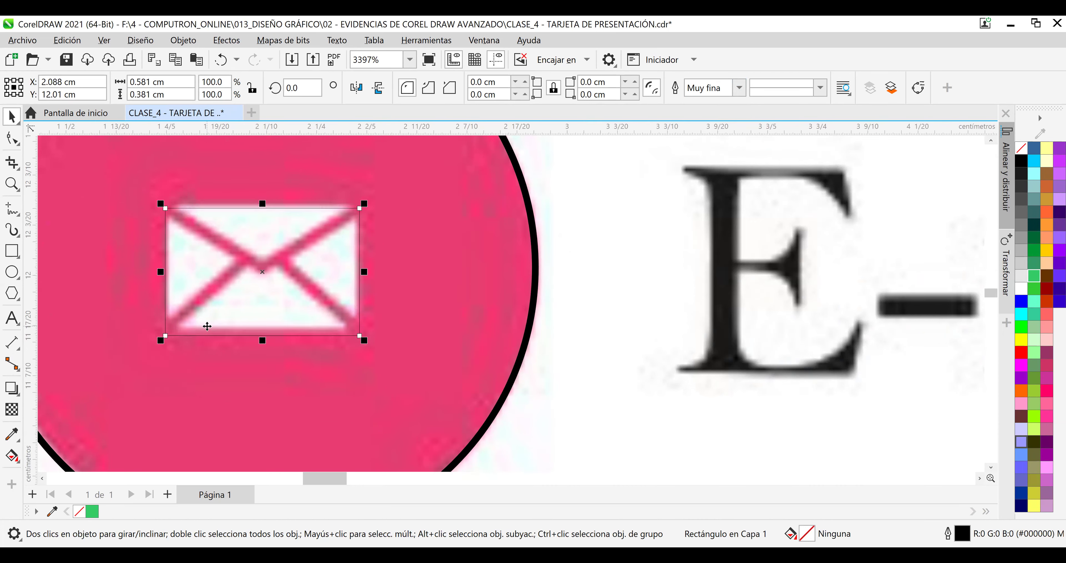
{"action": "key", "text": "Up"}
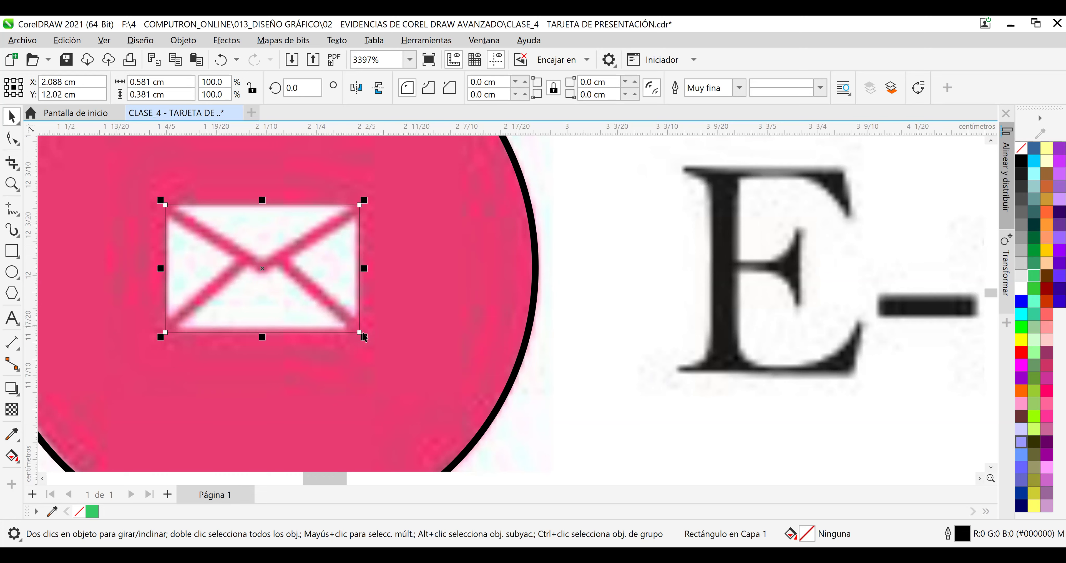
Resize the rectangle to about 0.58 × 0.37 cm and nudge it to fit the envelope icon's edges.
{"action": "left_click_drag", "start_coordinate": [362, 333], "coordinate": [359, 335]}
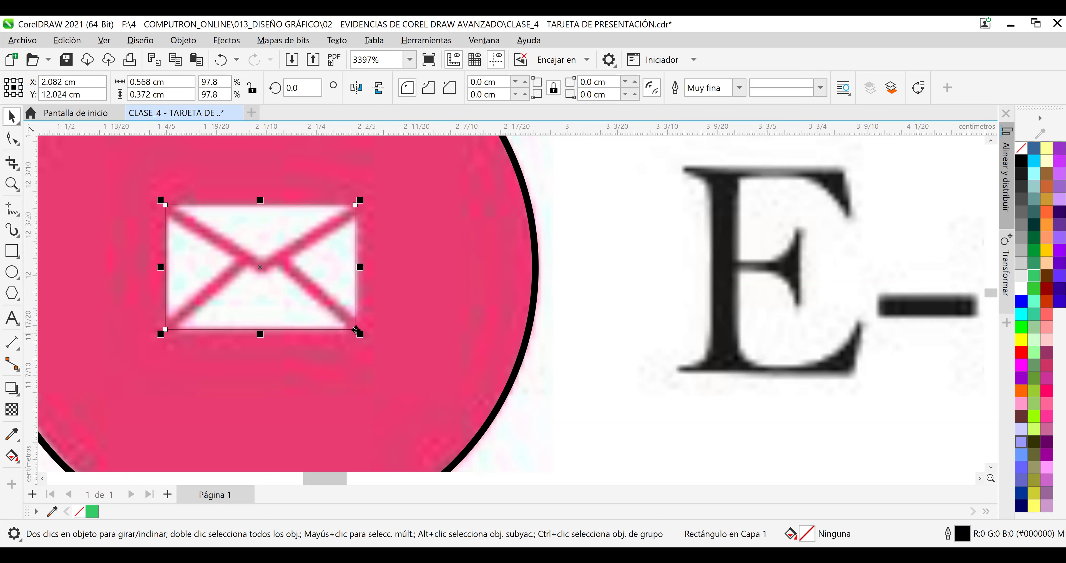
{"action": "key", "text": "Right"}
{"action": "key", "text": "Right"}
{"action": "key", "text": "Left"}
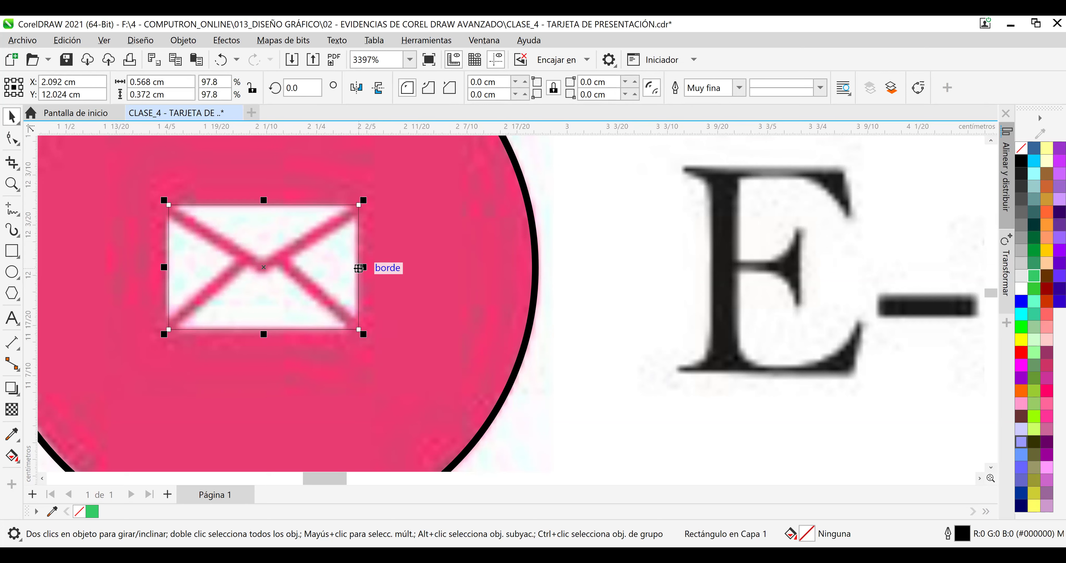
{"action": "left_click_drag", "start_coordinate": [358, 268], "coordinate": [355, 259]}
{"action": "key", "text": "Up"}
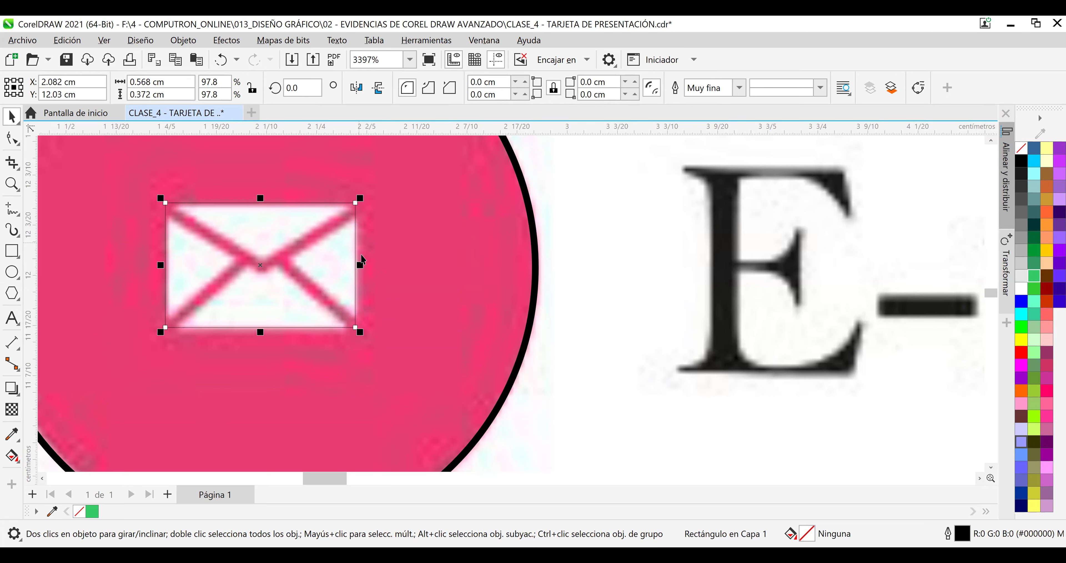
{"action": "left_click_drag", "start_coordinate": [360, 265], "coordinate": [362, 263]}
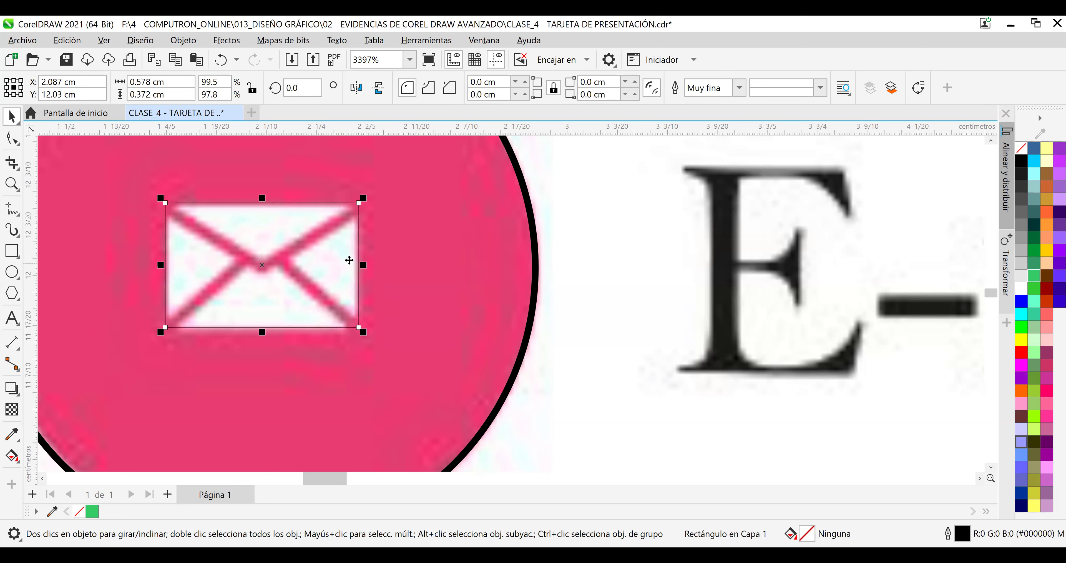
Set the envelope rectangle's width to 0.58 cm and its height to 0.38 cm.
{"action": "left_click", "coordinate": [162, 81]}
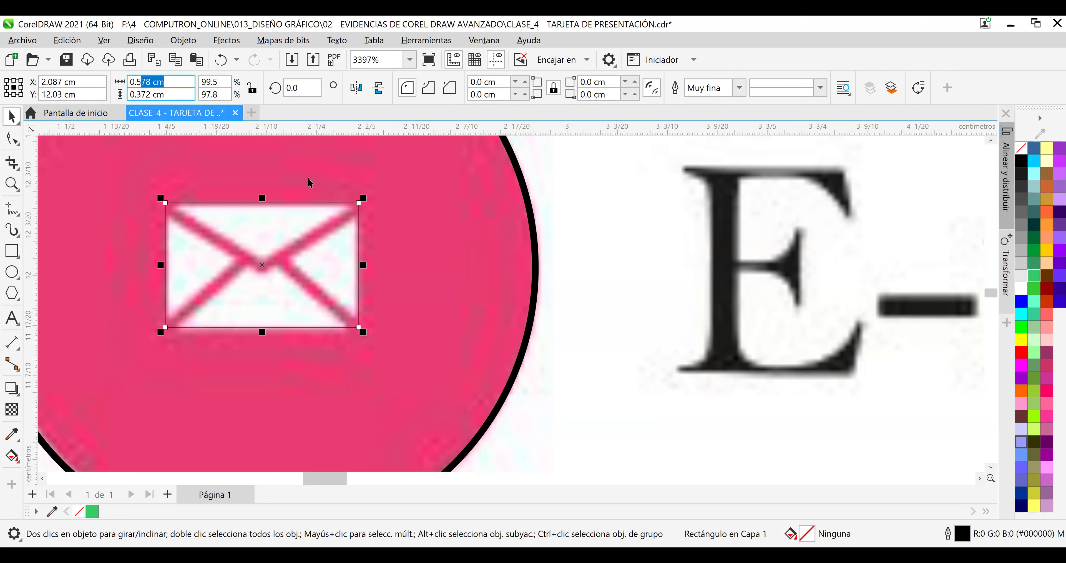
{"action": "type", "text": "0.58"}
{"action": "key", "text": "Return"}
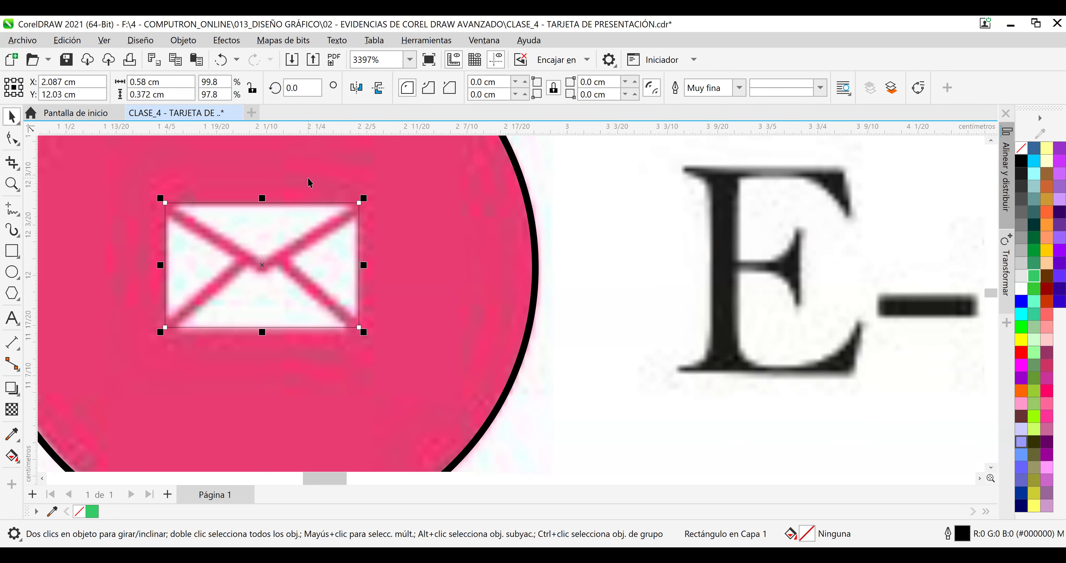
{"action": "left_click", "coordinate": [168, 94]}
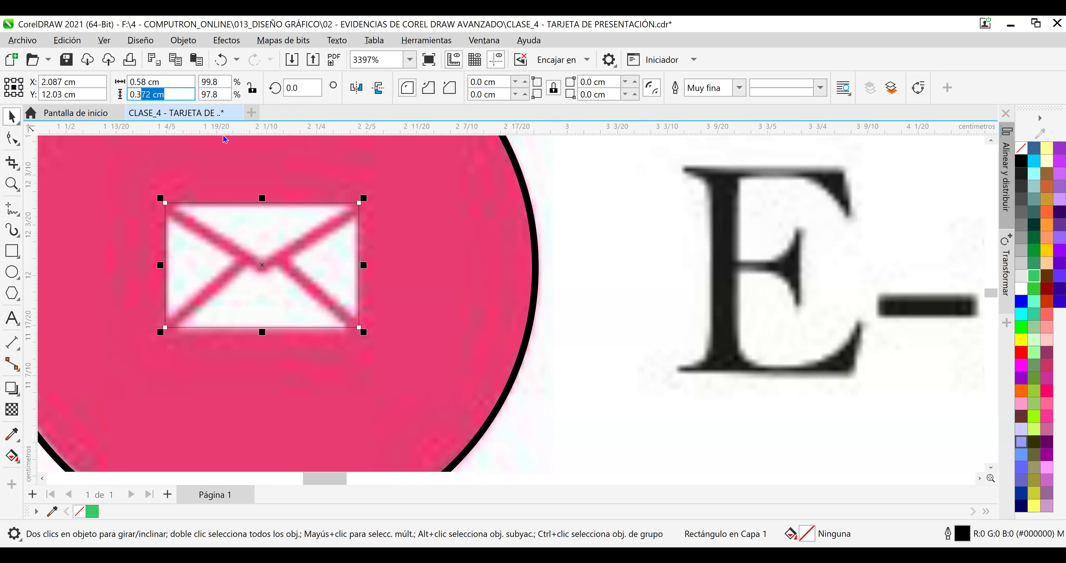
{"action": "type", "text": "0.38"}
{"action": "key", "text": "Return"}
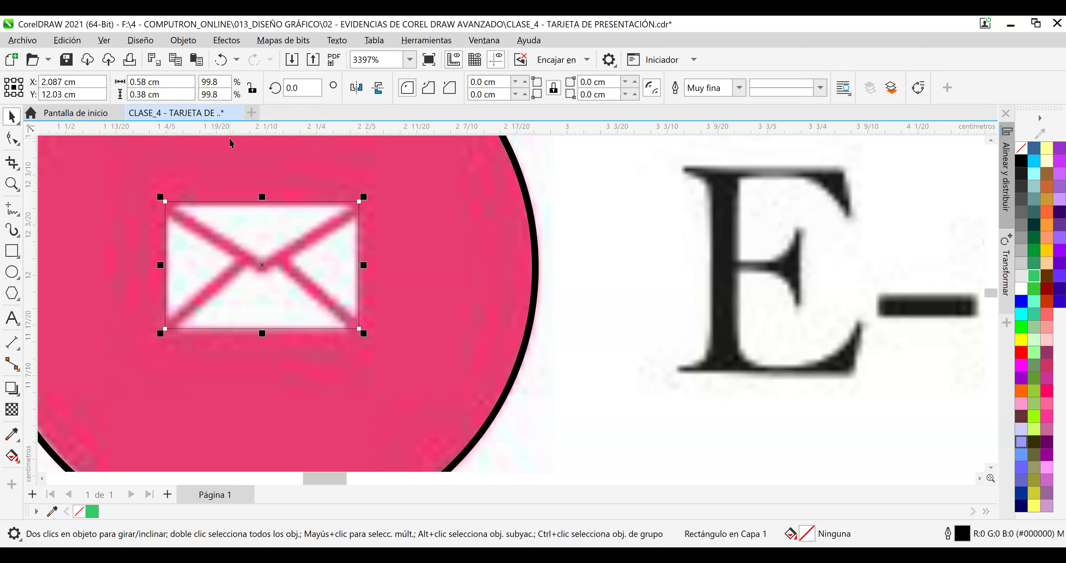
Set the envelope rectangle's outline width to 0.5 pt and move it outside the circle, just below the E-mail text.
{"action": "left_click", "coordinate": [449, 298]}
{"action": "left_click", "coordinate": [334, 254]}
{"action": "left_click", "coordinate": [739, 87]}
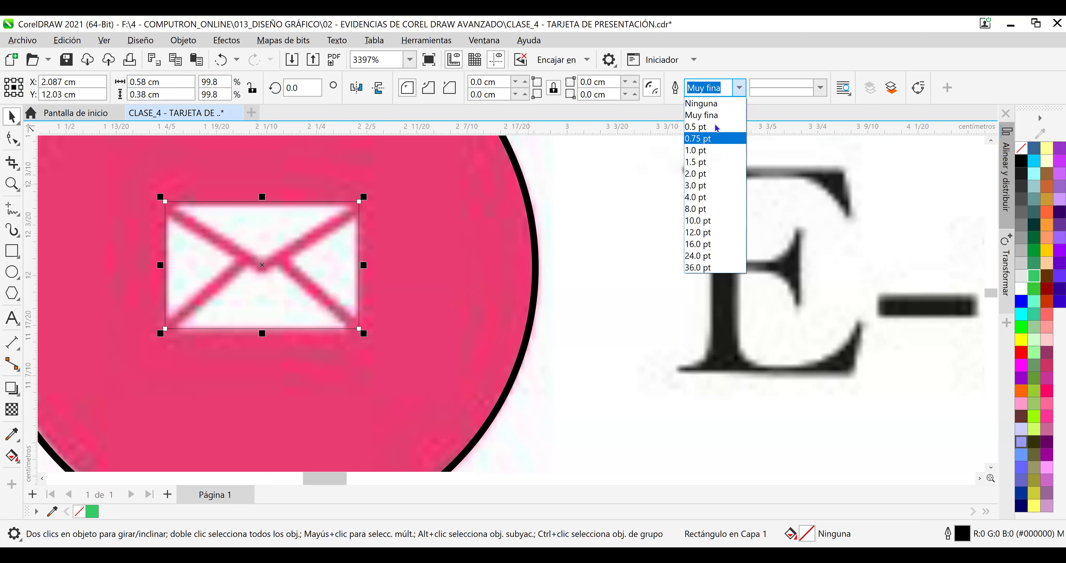
{"action": "left_click", "coordinate": [716, 127]}
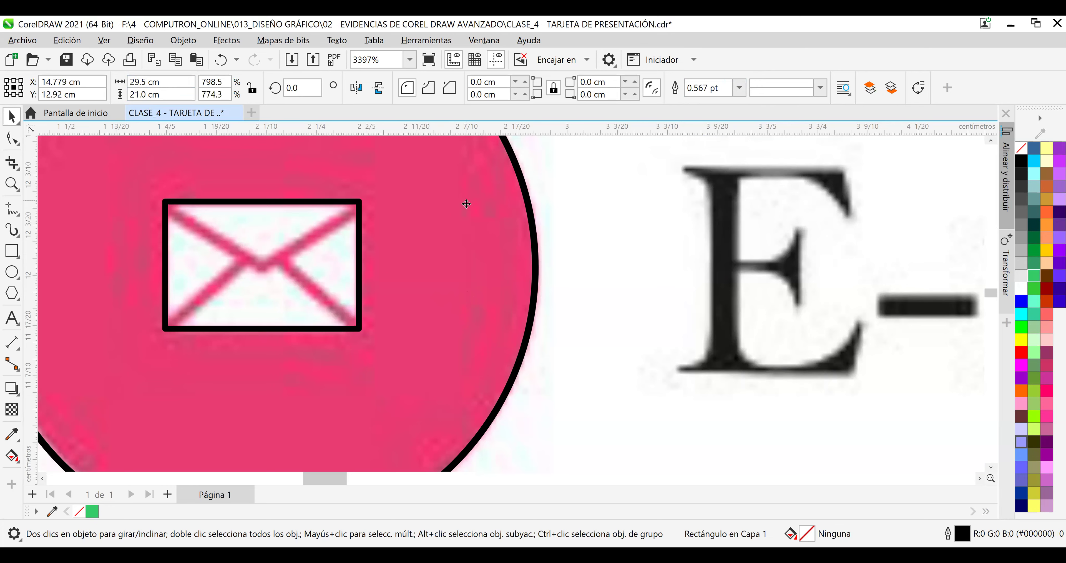
{"action": "scroll", "coordinate": [466, 204], "scroll_direction": "down", "scroll_amount": 4}
{"action": "scroll", "coordinate": [403, 235], "scroll_direction": "down", "scroll_amount": 1}
{"action": "left_click_drag", "start_coordinate": [403, 231], "coordinate": [639, 352]}
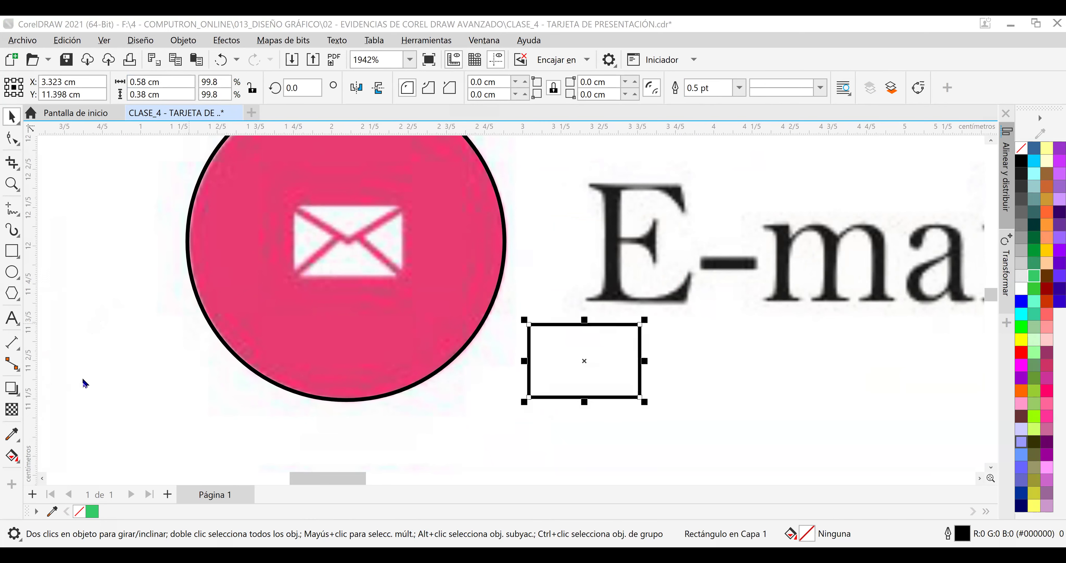
{"action": "left_click", "coordinate": [96, 340]}
{"action": "type", "text": "0.58"}
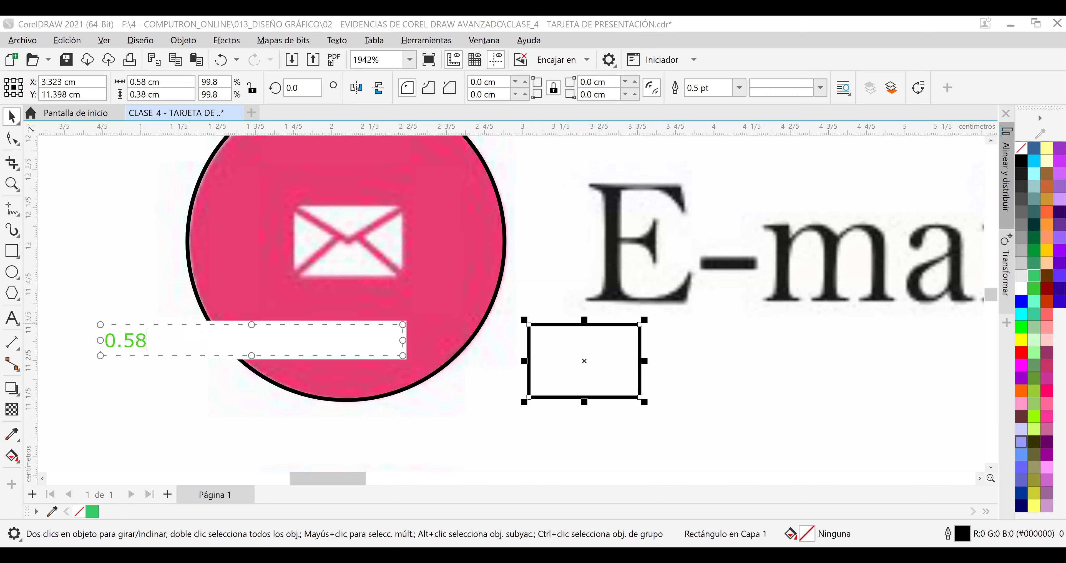
{"action": "type", "text": " DE ANC"}
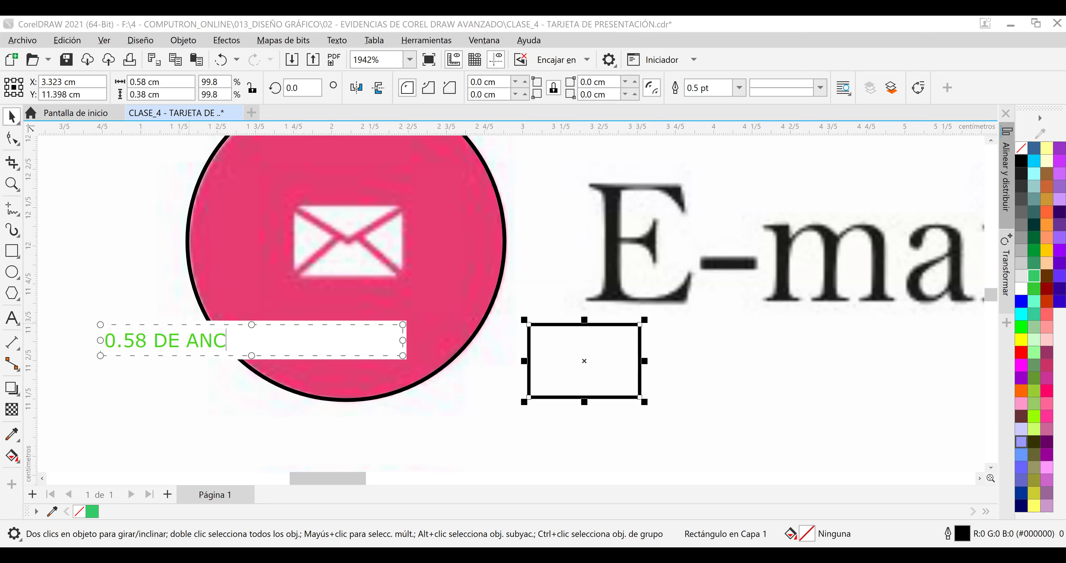
{"action": "type", "text": "HO"}
{"action": "key", "text": "Return"}
{"action": "type", "text": "0.38 D"}
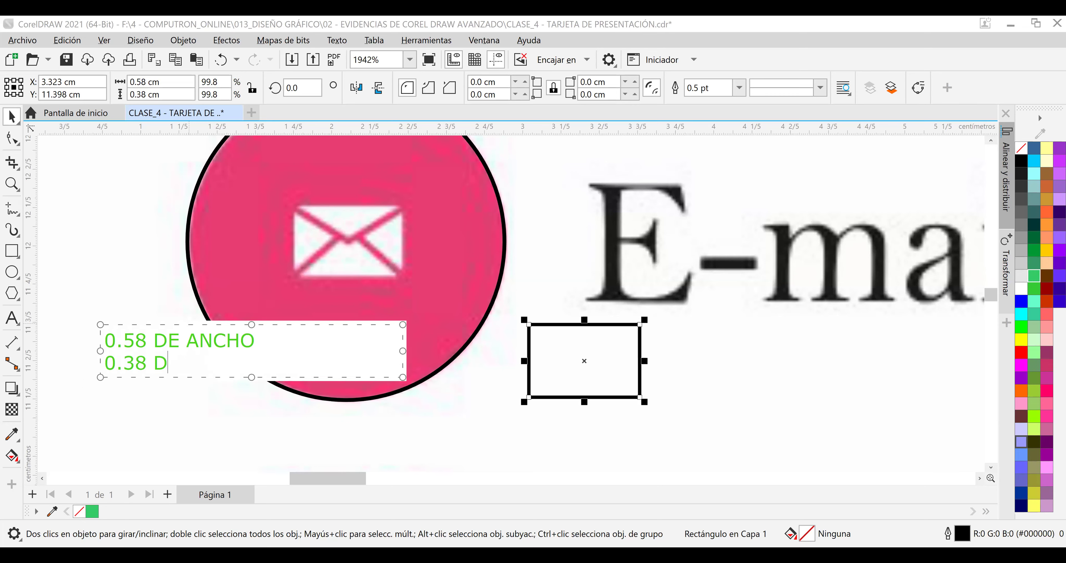
{"action": "type", "text": "E ALTO"}
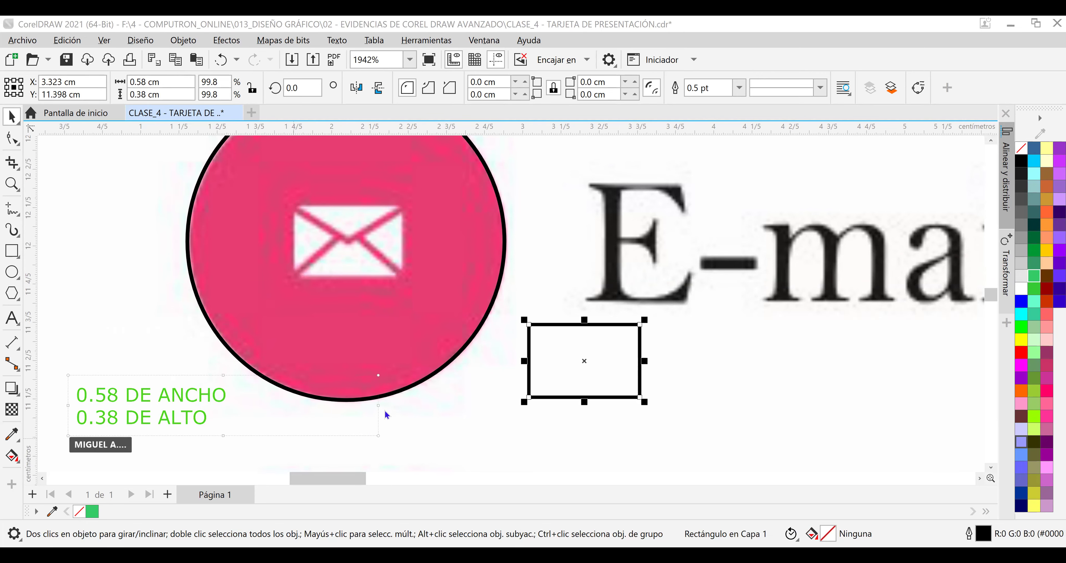
{"action": "left_click_drag", "start_coordinate": [379, 405], "coordinate": [246, 409]}
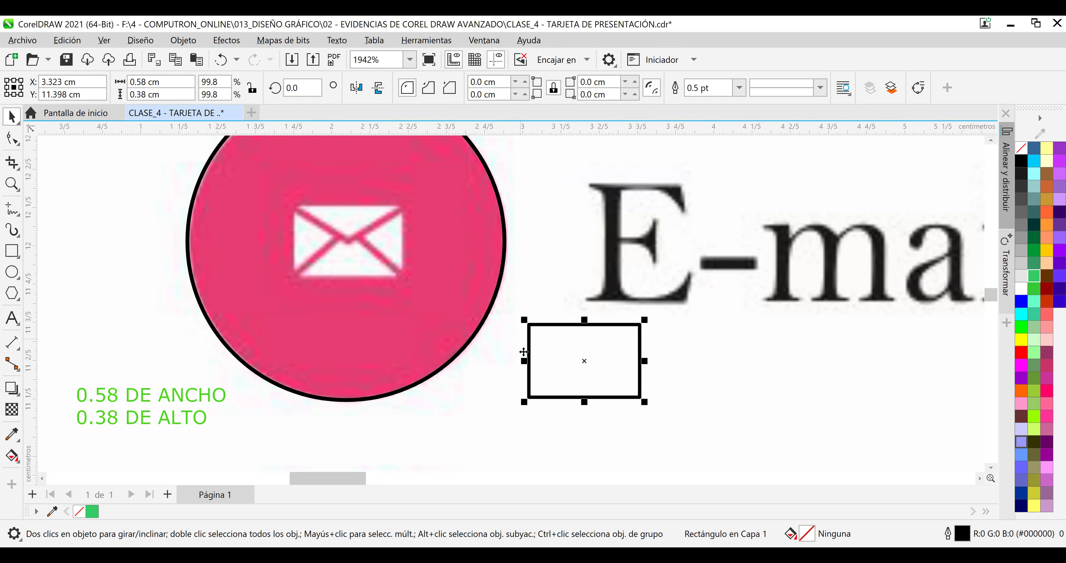
Move the rectangle back inside the circle directly below the envelope icon and fill it with white (Blanco).
{"action": "left_click_drag", "start_coordinate": [542, 335], "coordinate": [361, 309]}
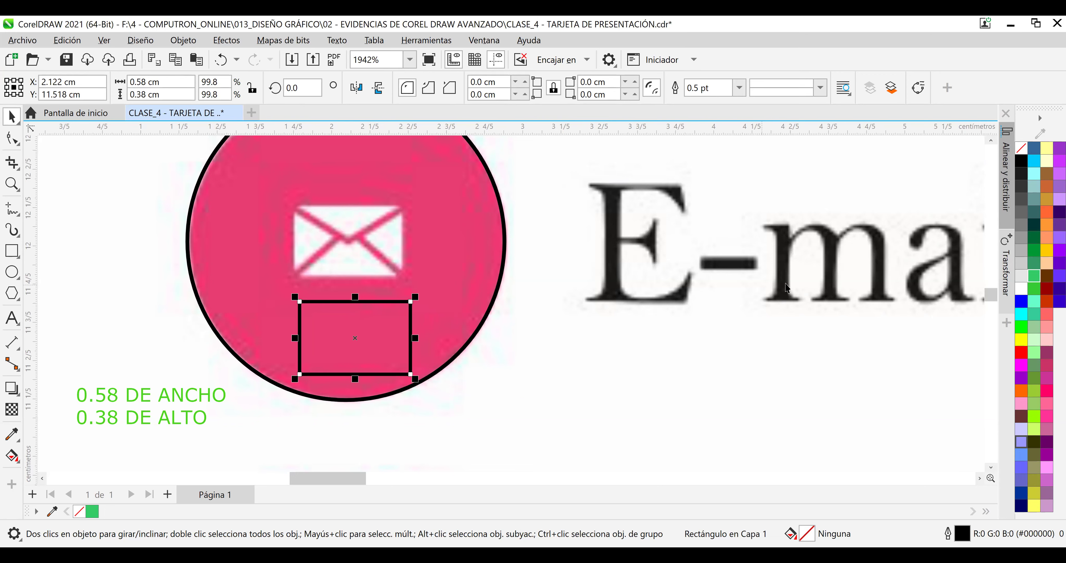
{"action": "left_click", "coordinate": [1022, 289]}
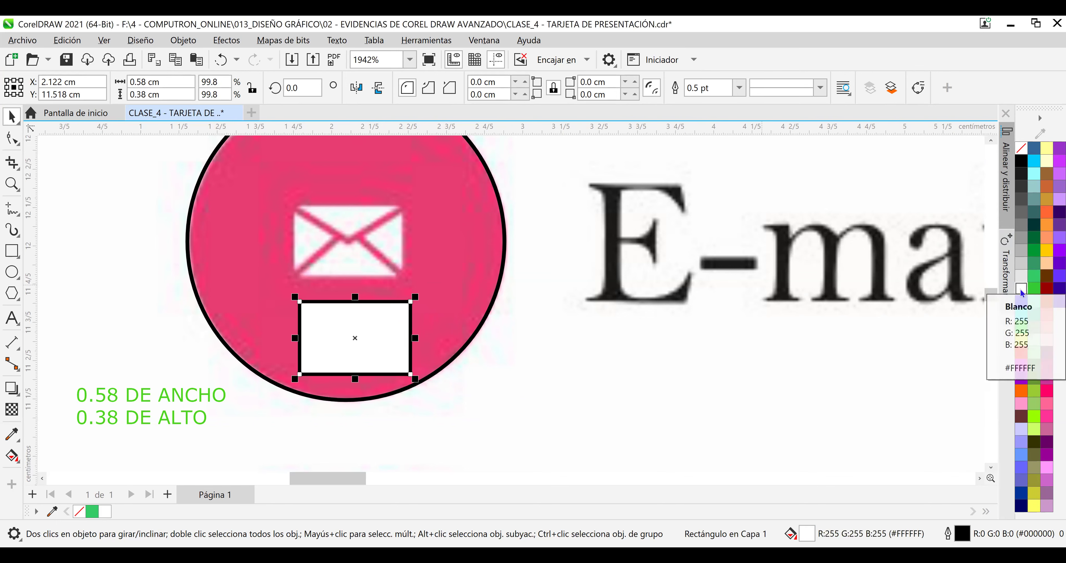
{"action": "left_click", "coordinate": [370, 320]}
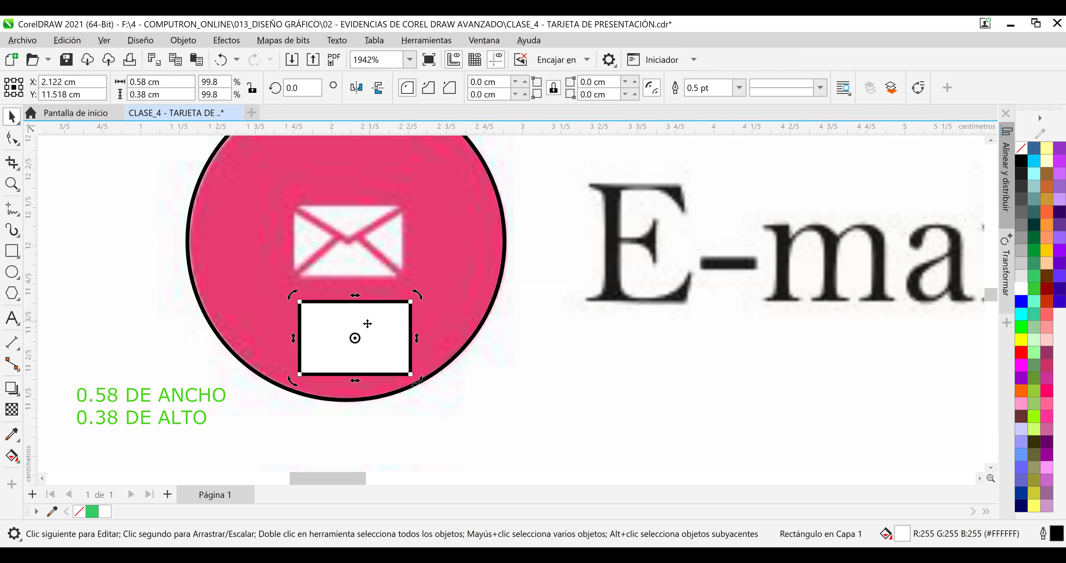
{"action": "left_click", "coordinate": [555, 328]}
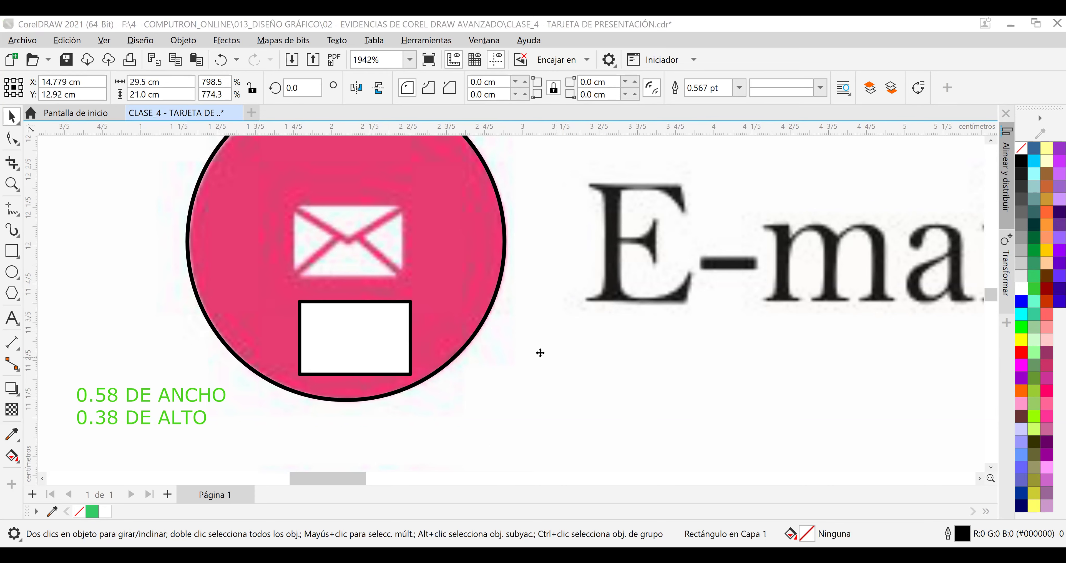
{"action": "left_click_drag", "start_coordinate": [388, 311], "coordinate": [383, 301]}
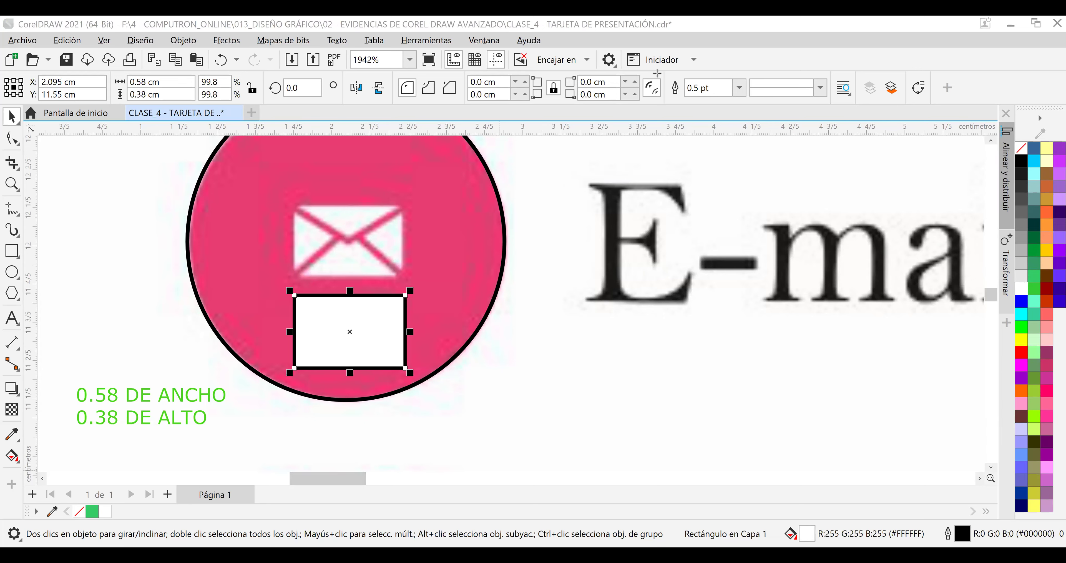
{"action": "mouse_move", "coordinate": [664, 72]}
{"action": "left_mouse_down"}
{"action": "mouse_move", "coordinate": [758, 108]}
{"action": "mouse_move", "coordinate": [745, 100]}
{"action": "left_mouse_up"}
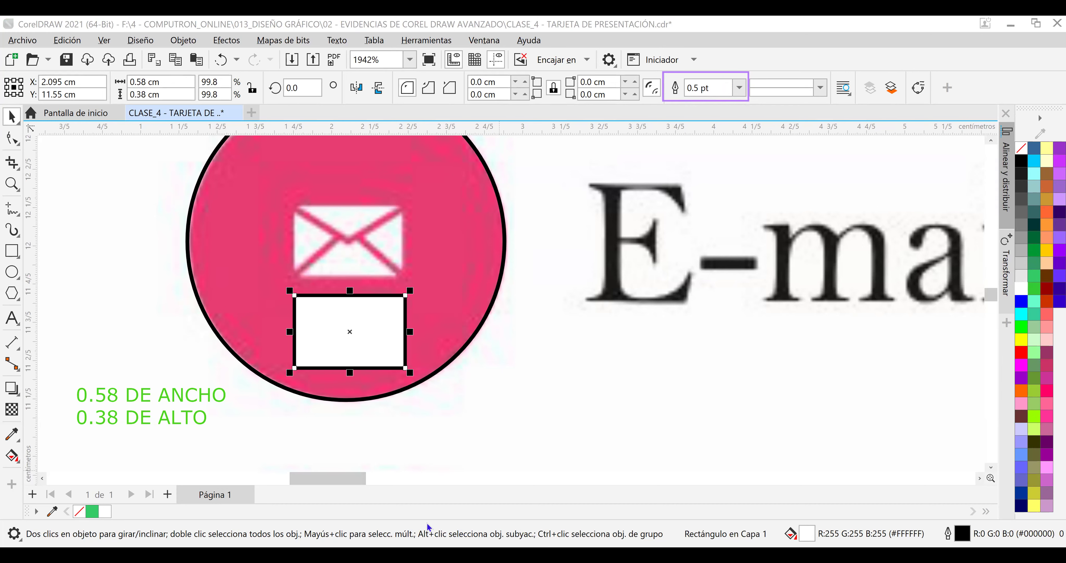
{"action": "mouse_move", "coordinate": [680, 166]}
{"action": "left_mouse_down"}
{"action": "mouse_move", "coordinate": [679, 189]}
{"action": "mouse_move", "coordinate": [682, 165]}
{"action": "mouse_move", "coordinate": [694, 176]}
{"action": "mouse_move", "coordinate": [676, 179]}
{"action": "mouse_move", "coordinate": [712, 159]}
{"action": "mouse_move", "coordinate": [704, 167]}
{"action": "mouse_move", "coordinate": [713, 181]}
{"action": "left_mouse_up"}
{"action": "left_click_drag", "start_coordinate": [685, 133], "coordinate": [694, 112]}
{"action": "left_click", "coordinate": [141, 40]}
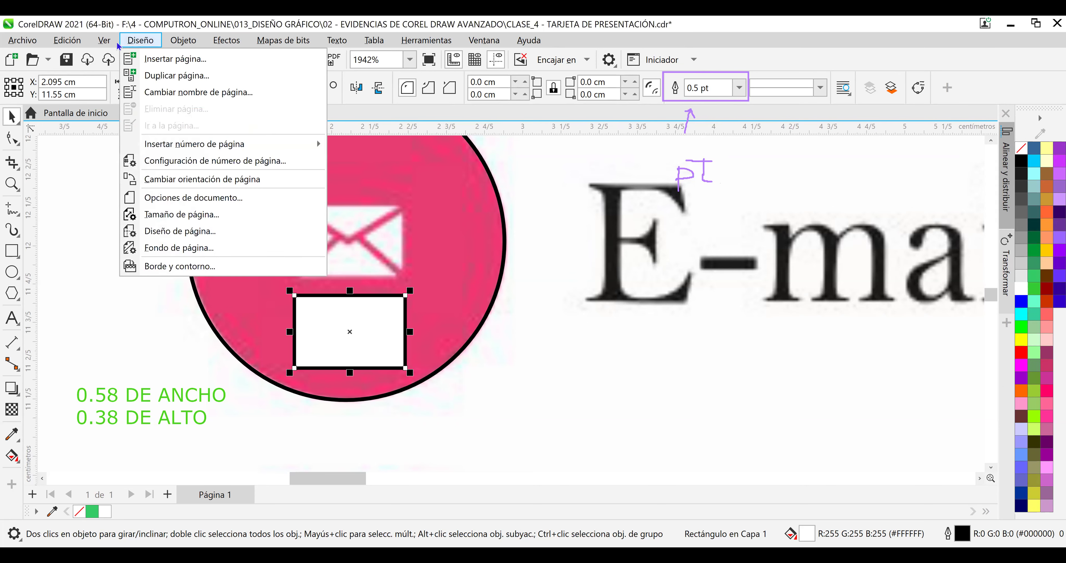
{"action": "left_click", "coordinate": [112, 44]}
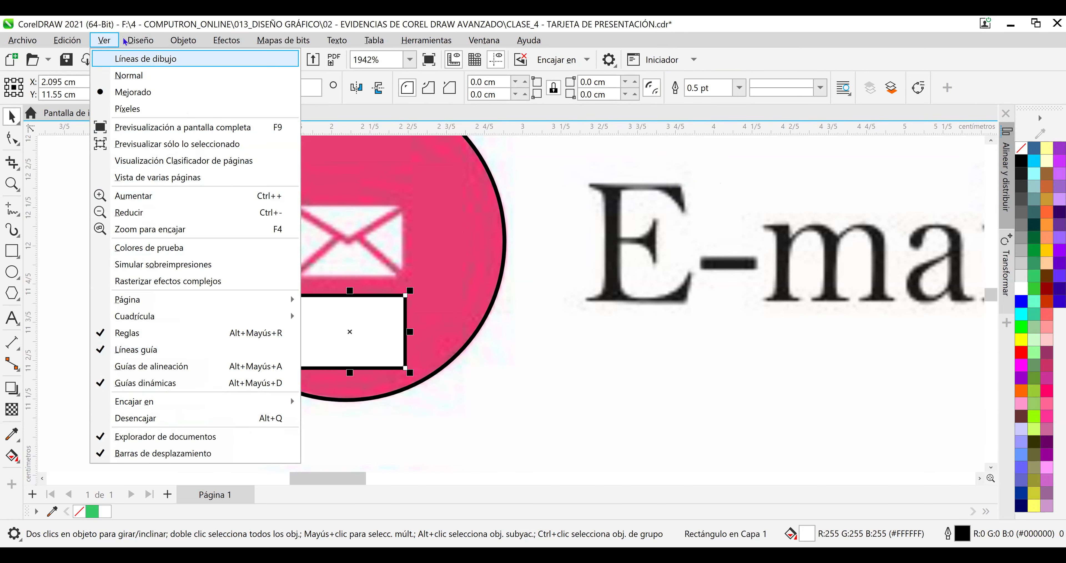
{"action": "left_click", "coordinate": [185, 42]}
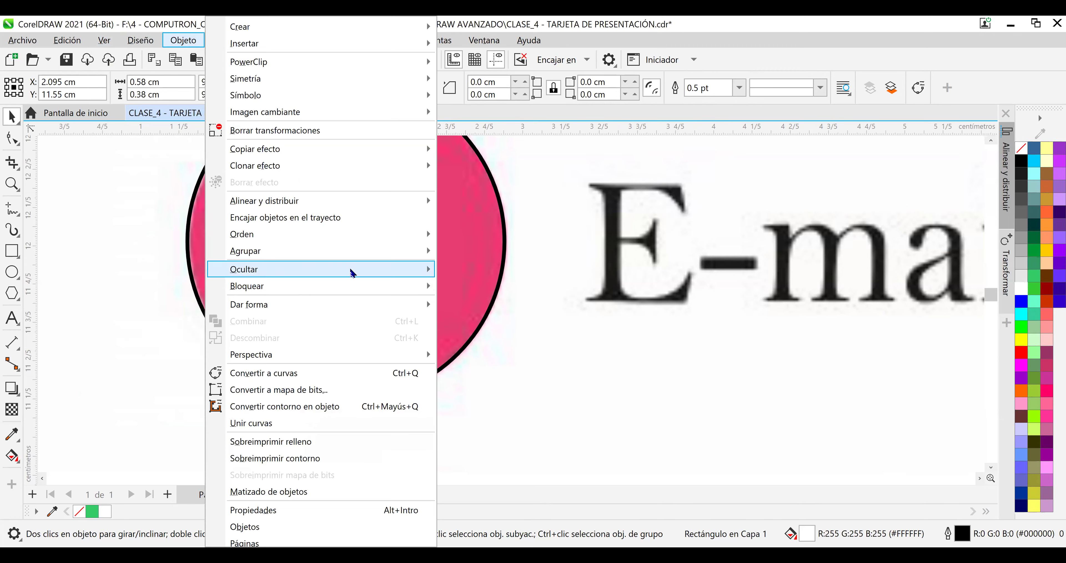
{"action": "mouse_move", "coordinate": [350, 272]}
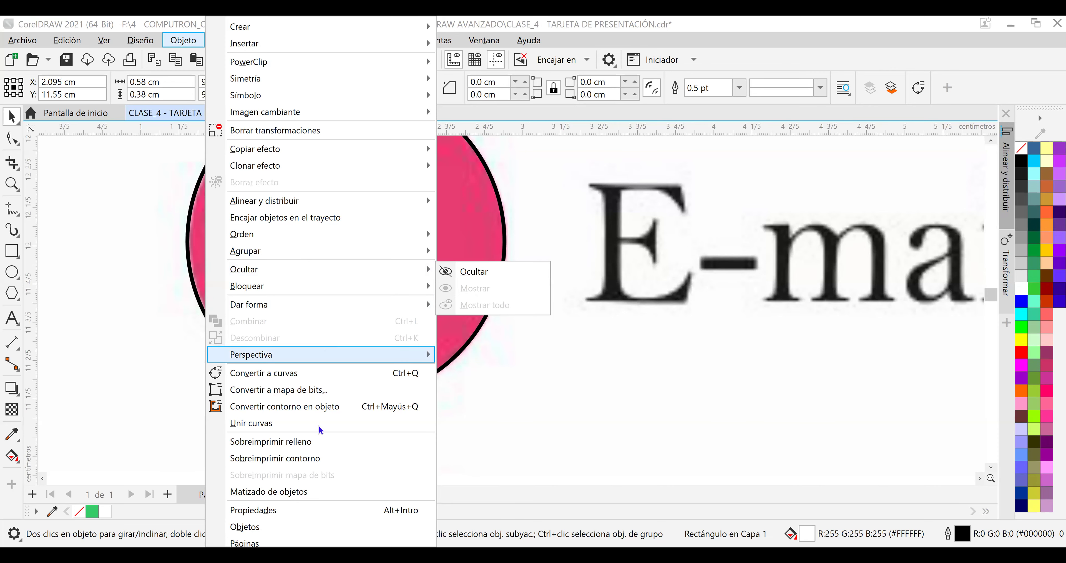
{"action": "left_click", "coordinate": [185, 40]}
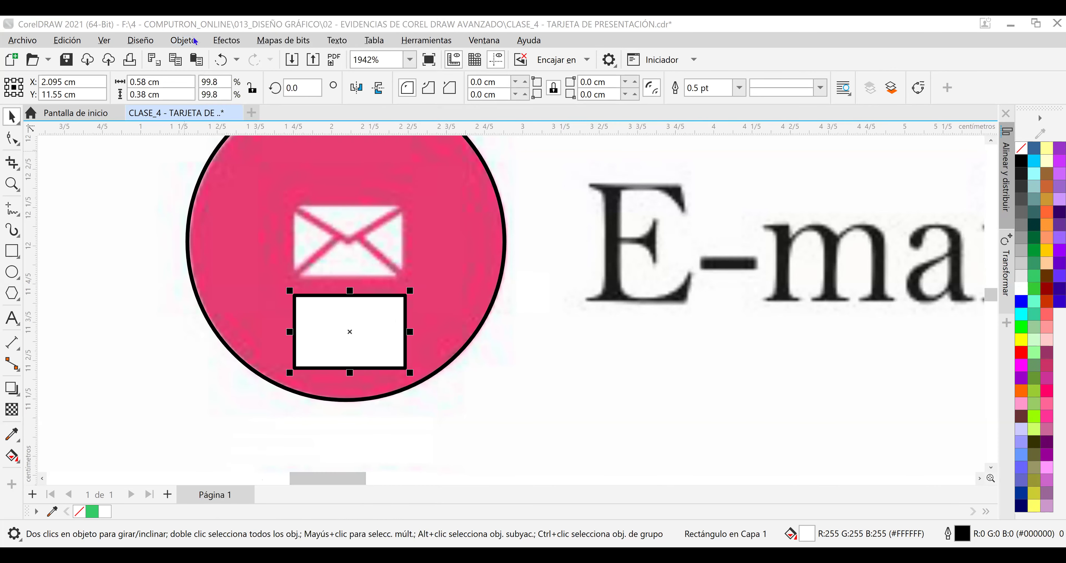
{"action": "left_click", "coordinate": [195, 40]}
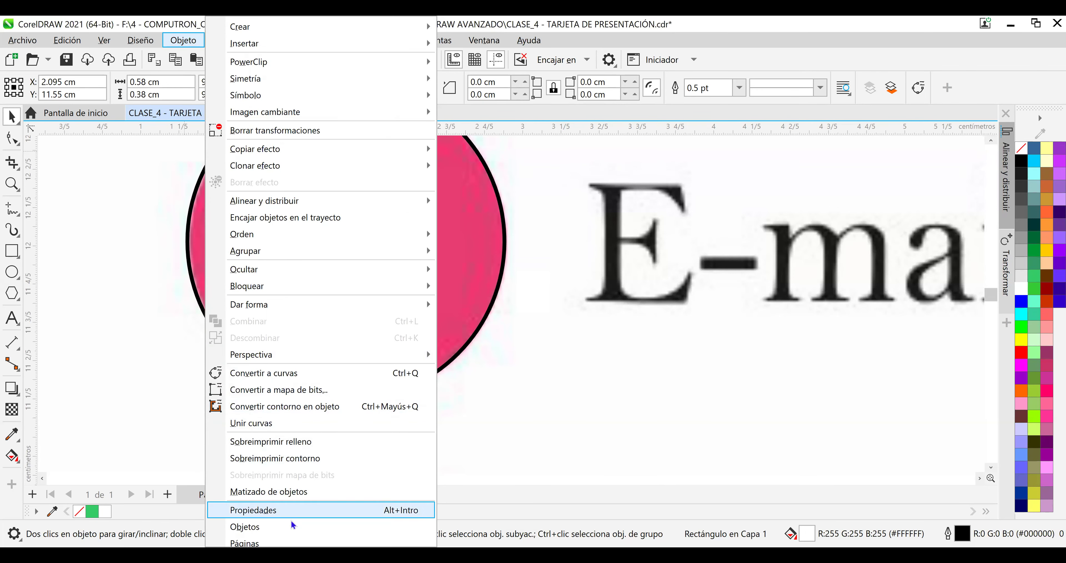
{"action": "key", "text": "Down"}
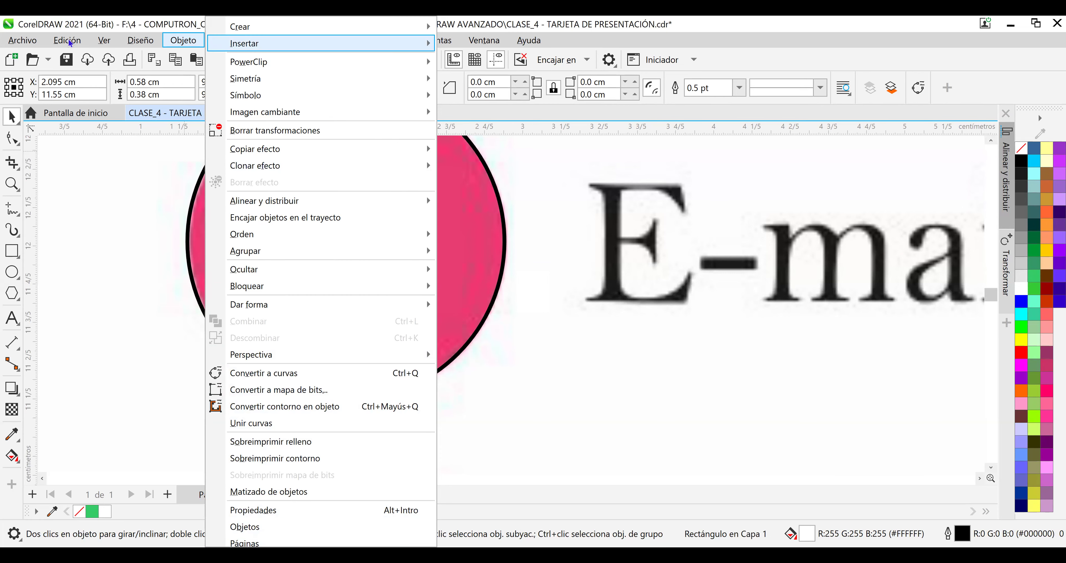
{"action": "mouse_move", "coordinate": [70, 42]}
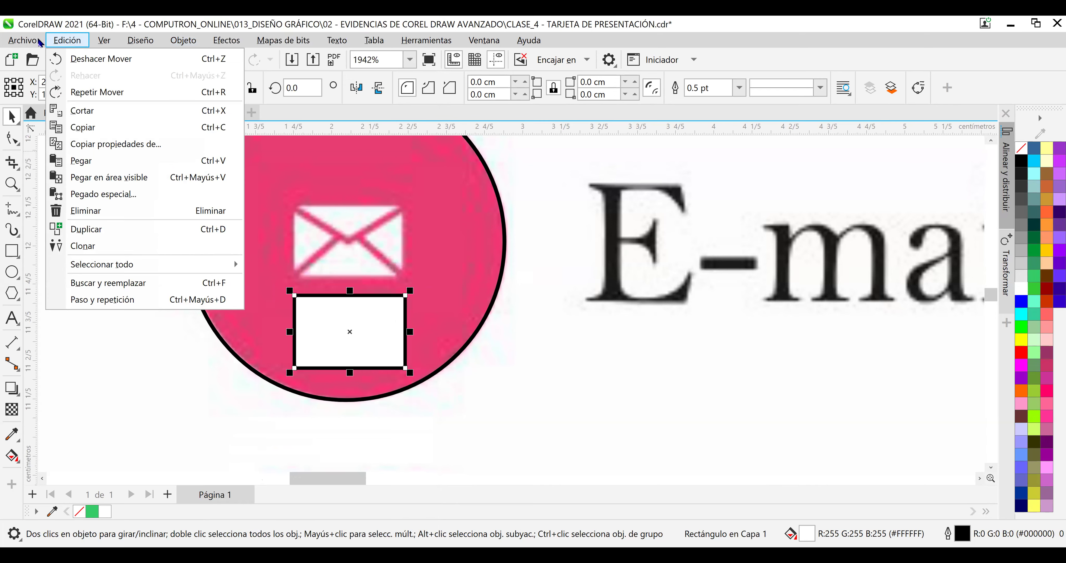
{"action": "mouse_move", "coordinate": [20, 42]}
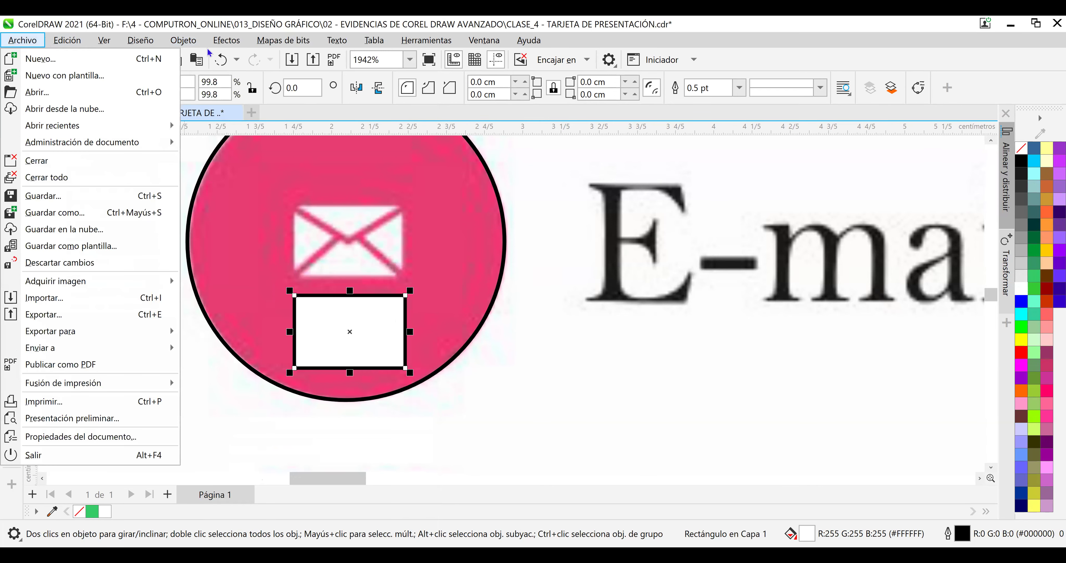
{"action": "left_click", "coordinate": [325, 48]}
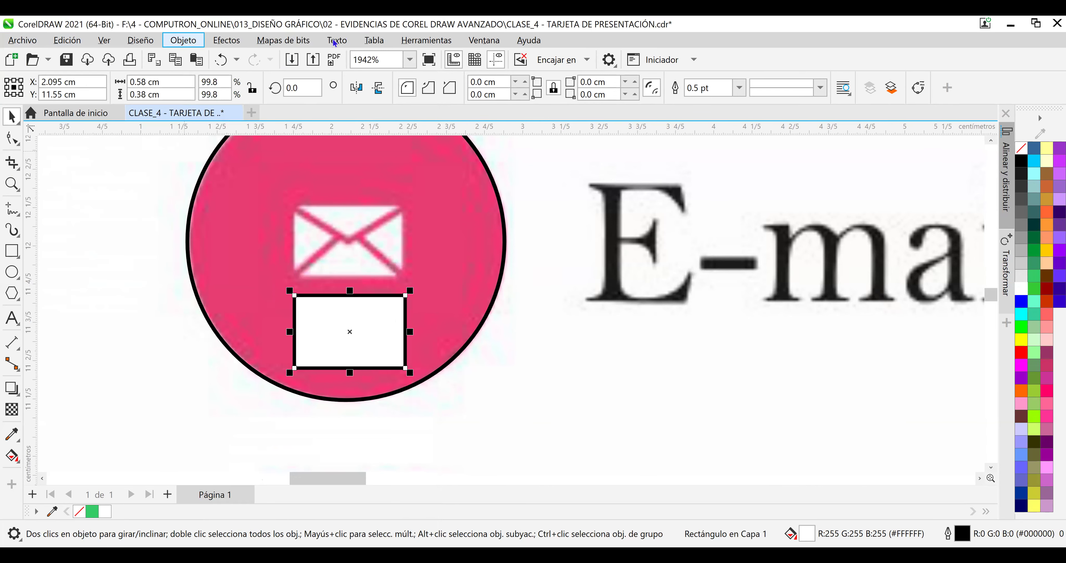
{"action": "left_click", "coordinate": [335, 43]}
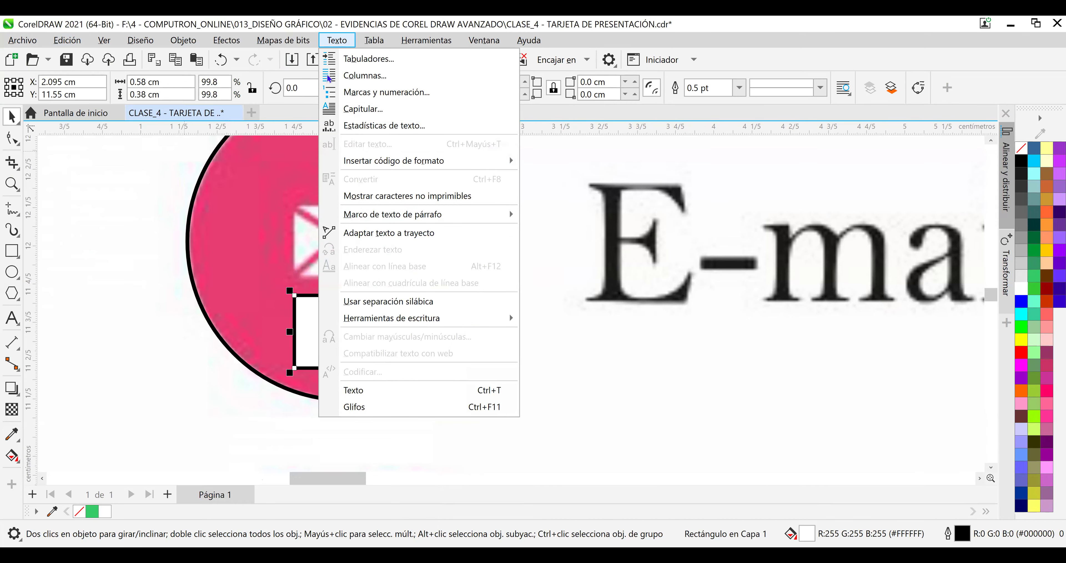
{"action": "left_click", "coordinate": [385, 389]}
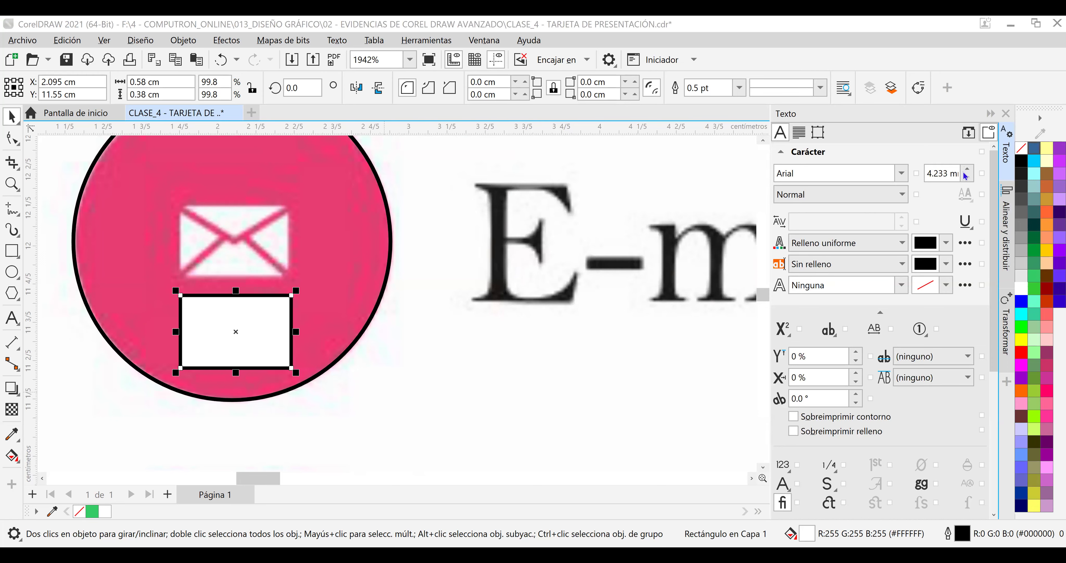
{"action": "left_click", "coordinate": [1009, 115]}
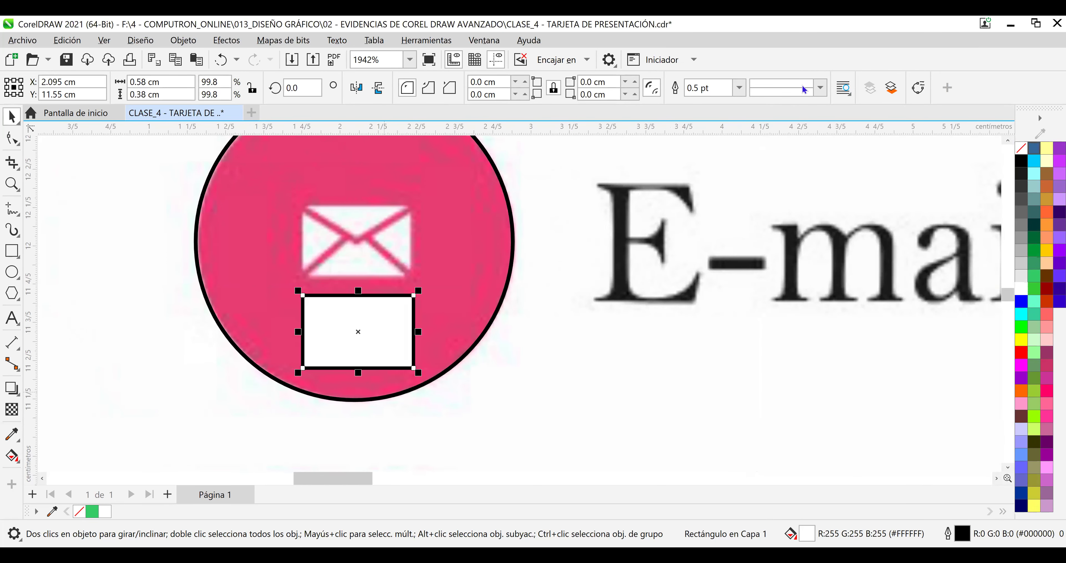
{"action": "left_click", "coordinate": [485, 41]}
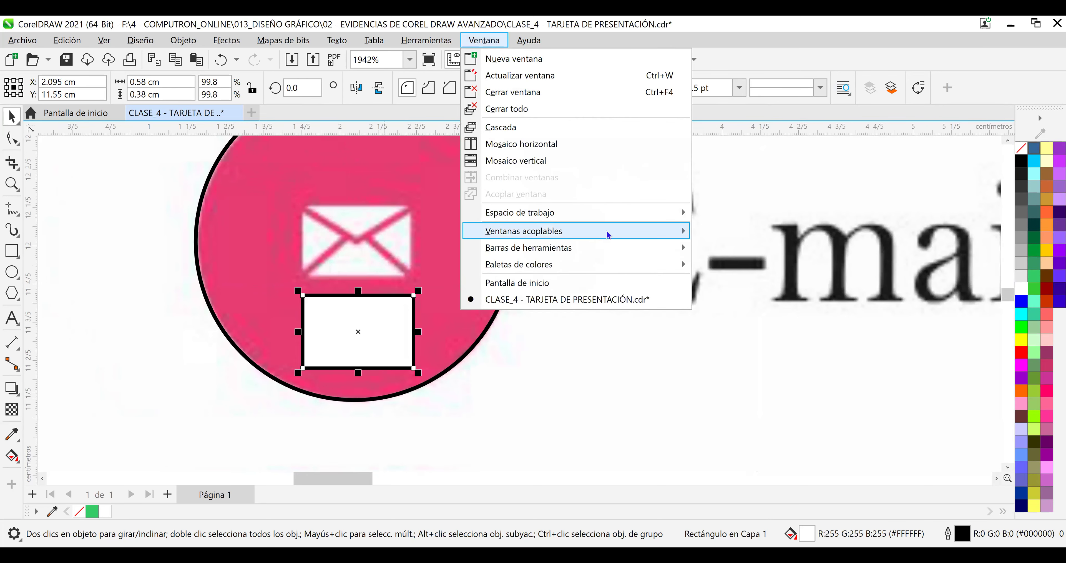
{"action": "mouse_move", "coordinate": [630, 234]}
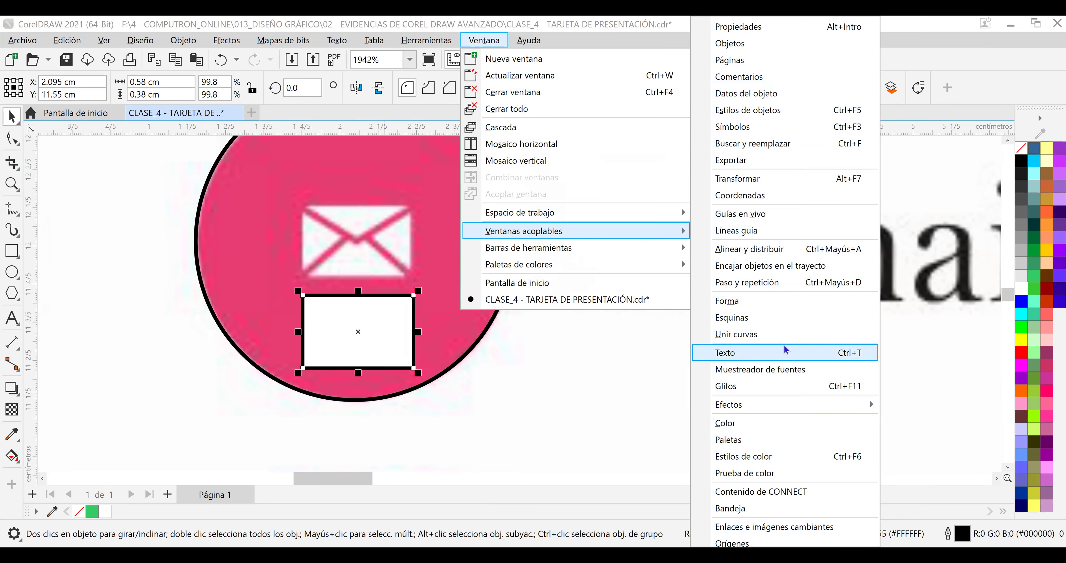
{"action": "left_click", "coordinate": [767, 305]}
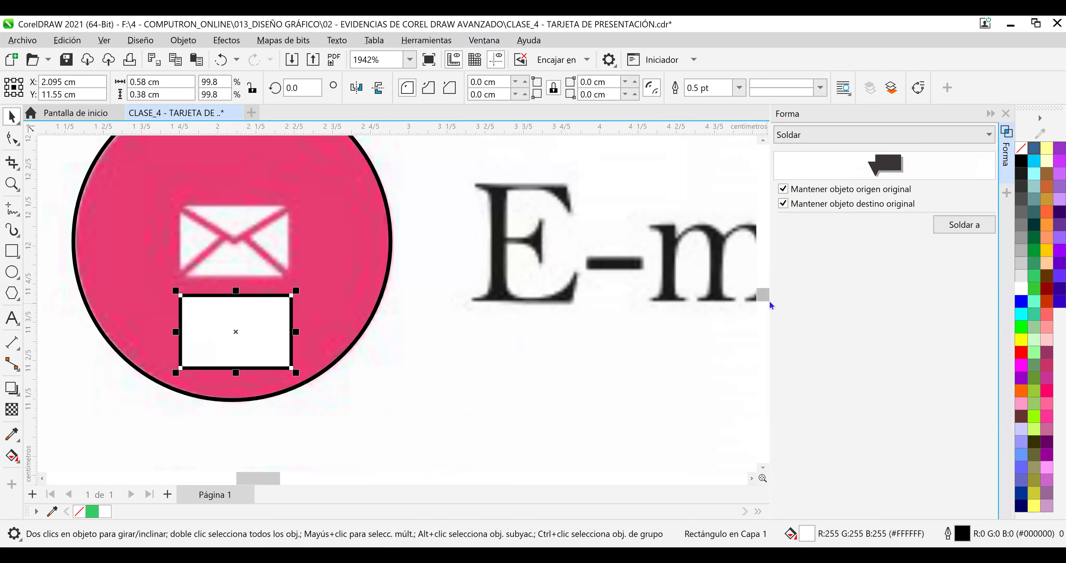
{"action": "left_click", "coordinate": [1006, 113]}
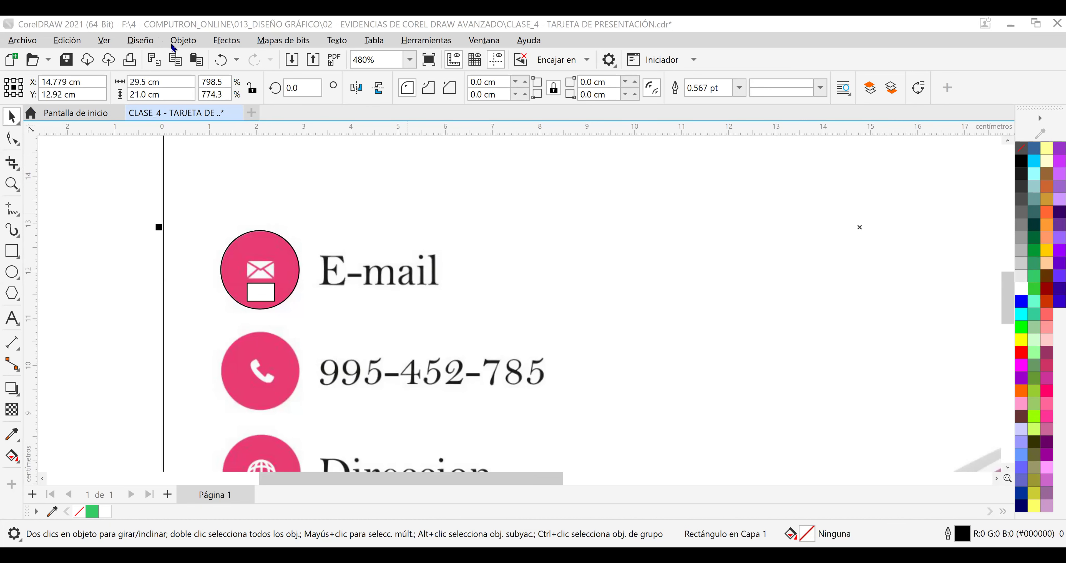
Open the object properties and set the outline width of the 29.5 × 21 cm page-sized rectangle to Muy fina.
{"action": "left_click", "coordinate": [192, 36]}
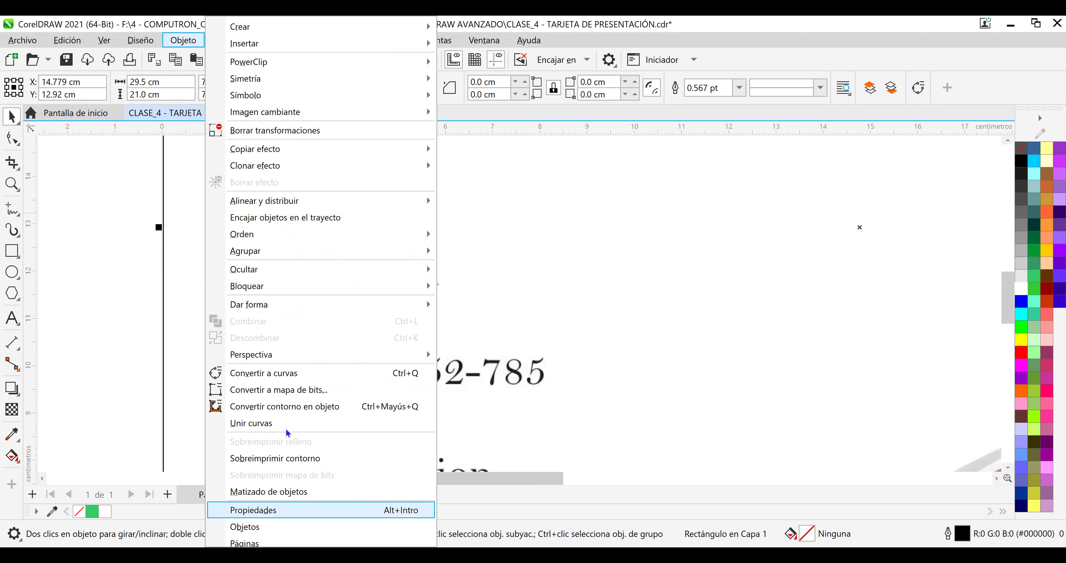
{"action": "left_click", "coordinate": [683, 354]}
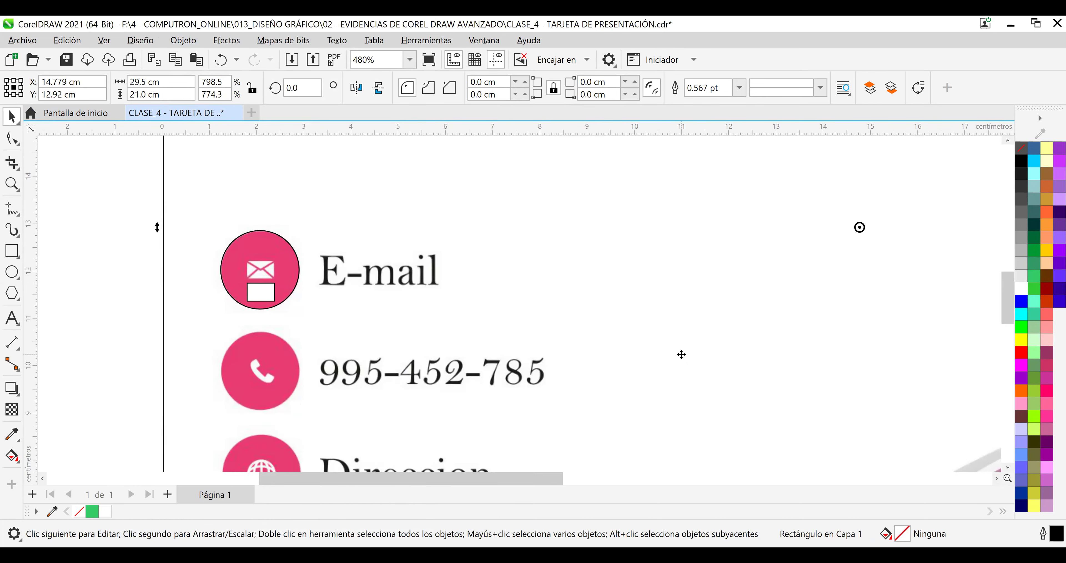
{"action": "key", "text": "alt+Return"}
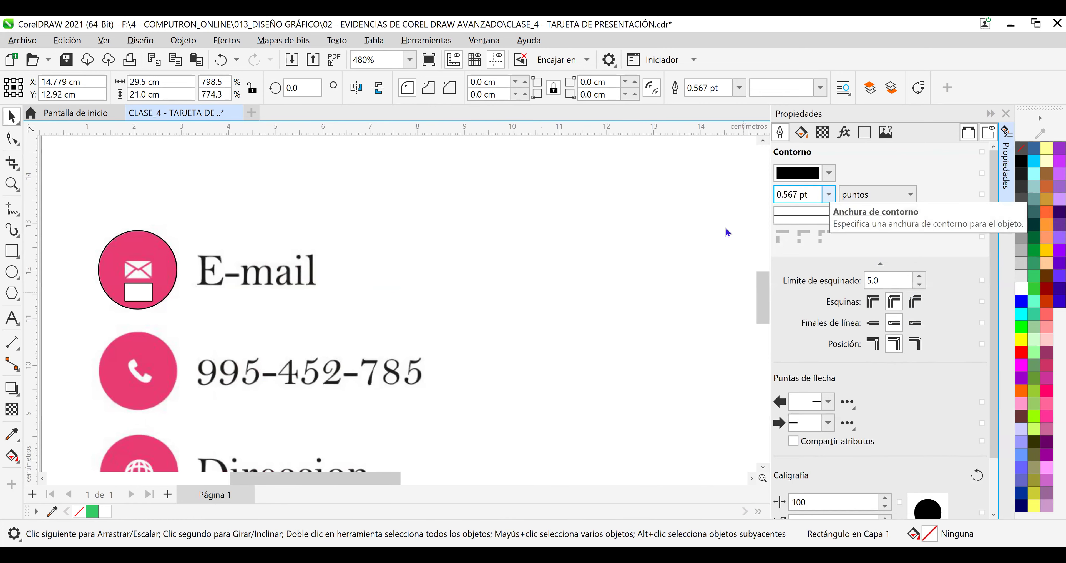
{"action": "scroll", "coordinate": [141, 298], "scroll_direction": "up", "scroll_amount": 5}
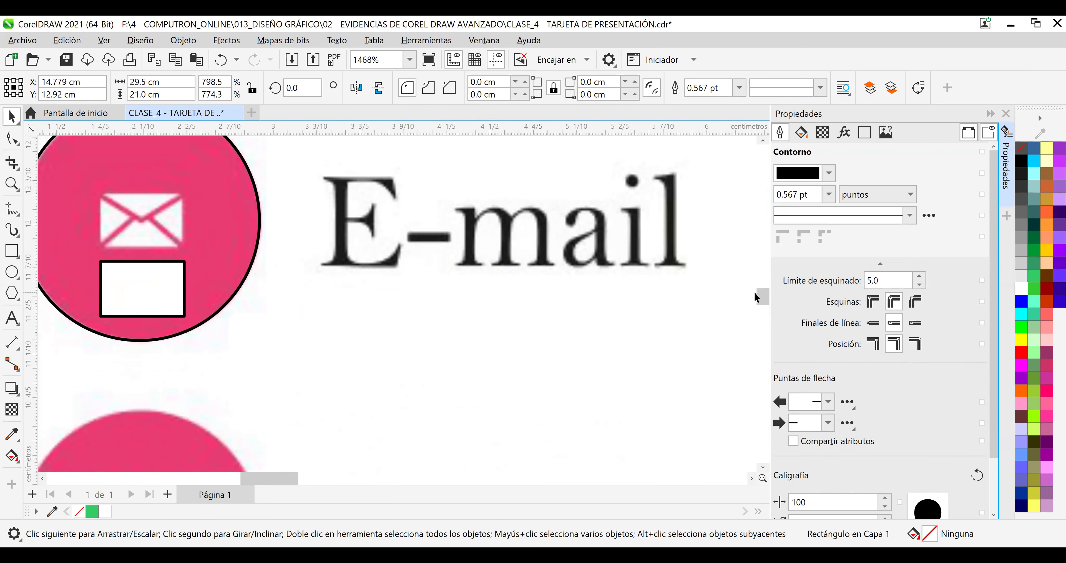
{"action": "mouse_move", "coordinate": [762, 296]}
{"action": "left_mouse_down"}
{"action": "mouse_move", "coordinate": [755, 286]}
{"action": "mouse_move", "coordinate": [744, 295]}
{"action": "left_mouse_up"}
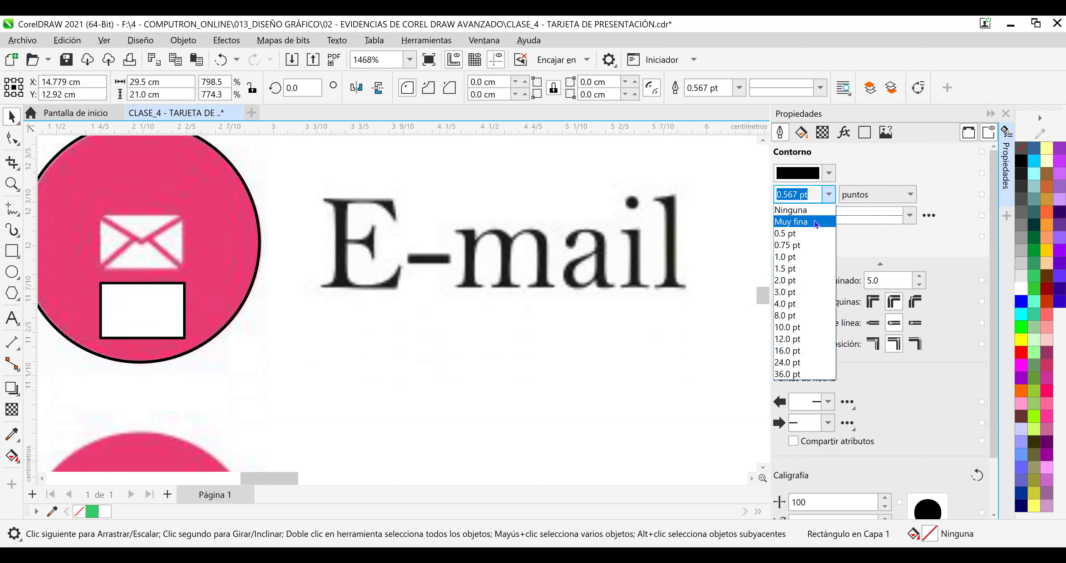
{"action": "left_click", "coordinate": [816, 224]}
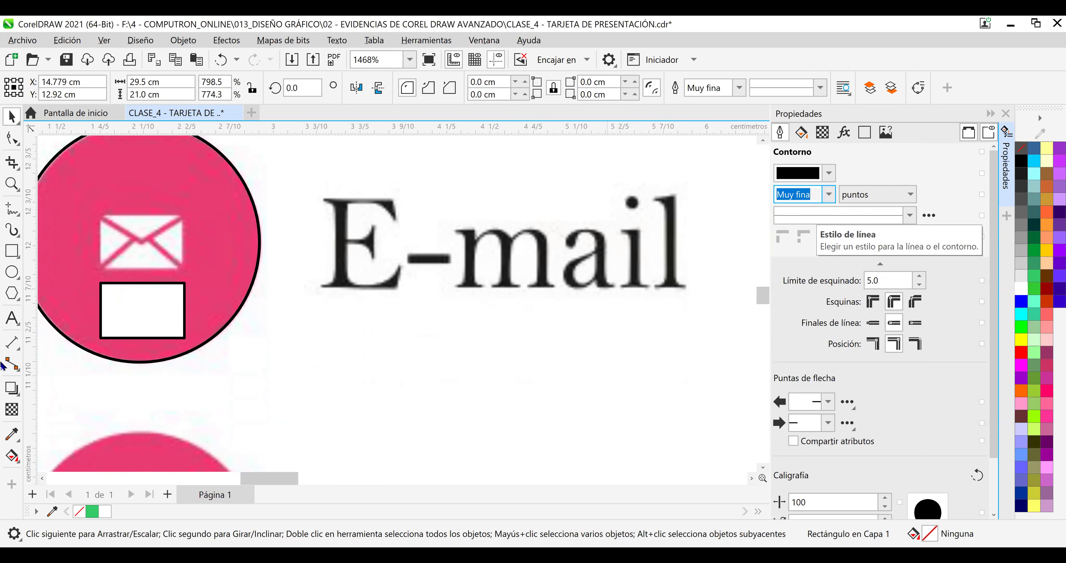
Set the outline width of the white rectangle below the envelope icon to Muy fina.
{"action": "left_click", "coordinate": [110, 319]}
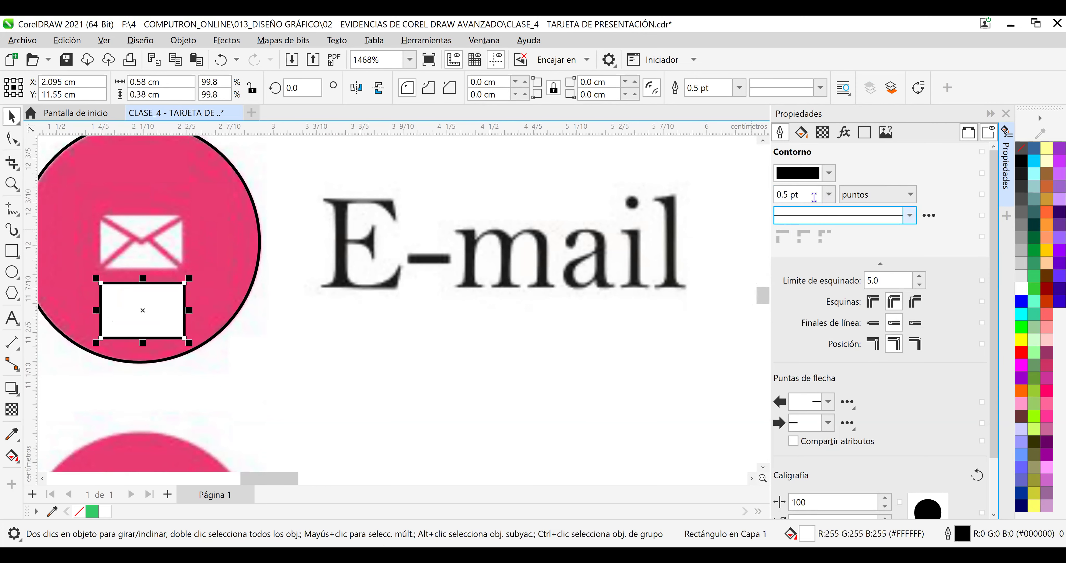
{"action": "left_click", "coordinate": [824, 195]}
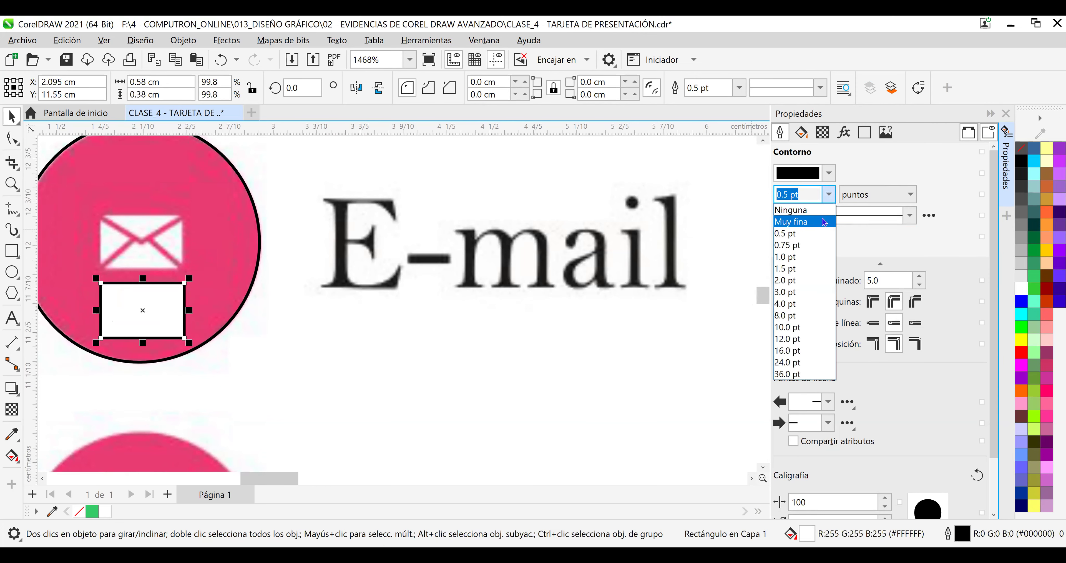
{"action": "left_click", "coordinate": [825, 221]}
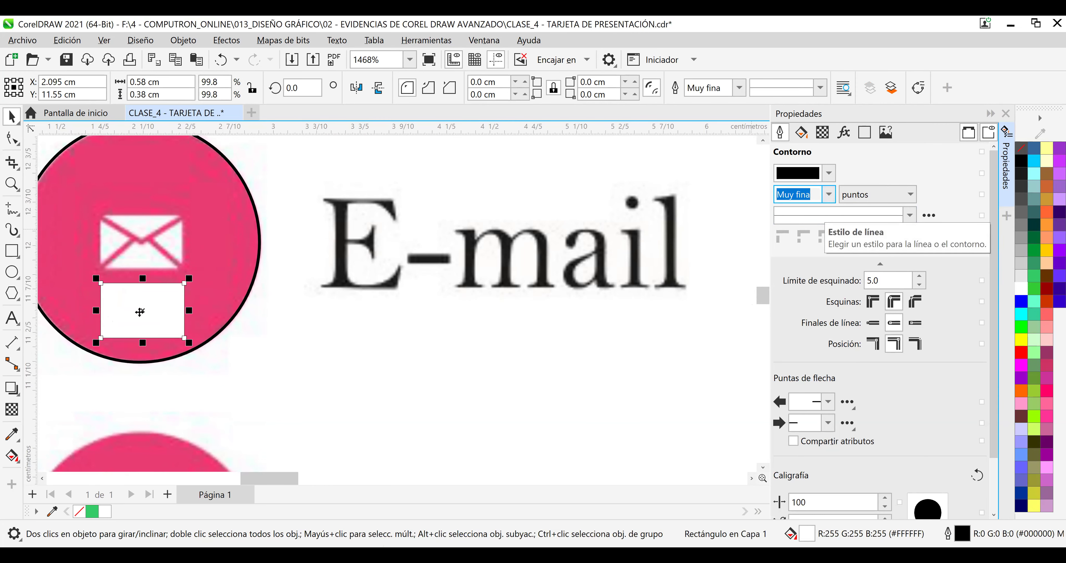
{"action": "mouse_move", "coordinate": [140, 311]}
{"action": "left_mouse_down"}
{"action": "mouse_move", "coordinate": [160, 320]}
{"action": "mouse_move", "coordinate": [152, 336]}
{"action": "left_mouse_up"}
Check the white rectangle's outline units, keep them in puntos, and close the object properties.
{"action": "scroll", "coordinate": [153, 337], "scroll_direction": "up", "scroll_amount": 1}
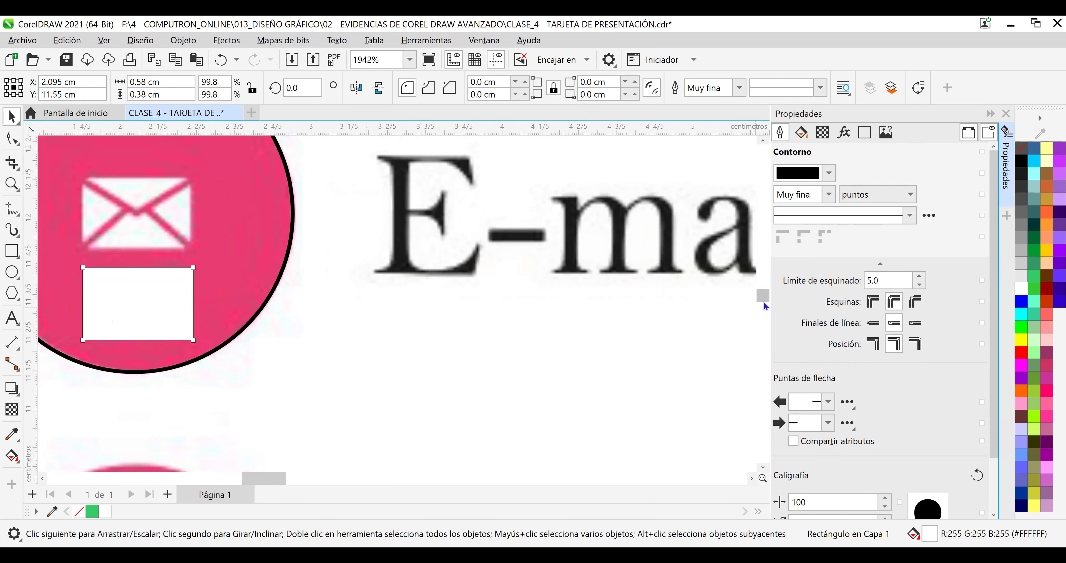
{"action": "left_click_drag", "start_coordinate": [764, 294], "coordinate": [765, 297]}
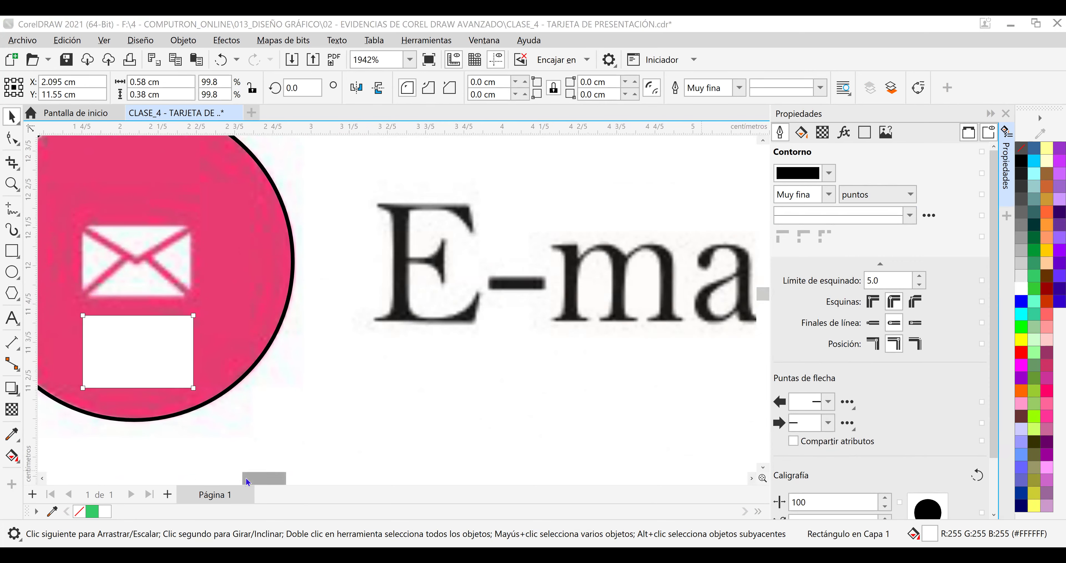
{"action": "left_click_drag", "start_coordinate": [246, 481], "coordinate": [233, 477]}
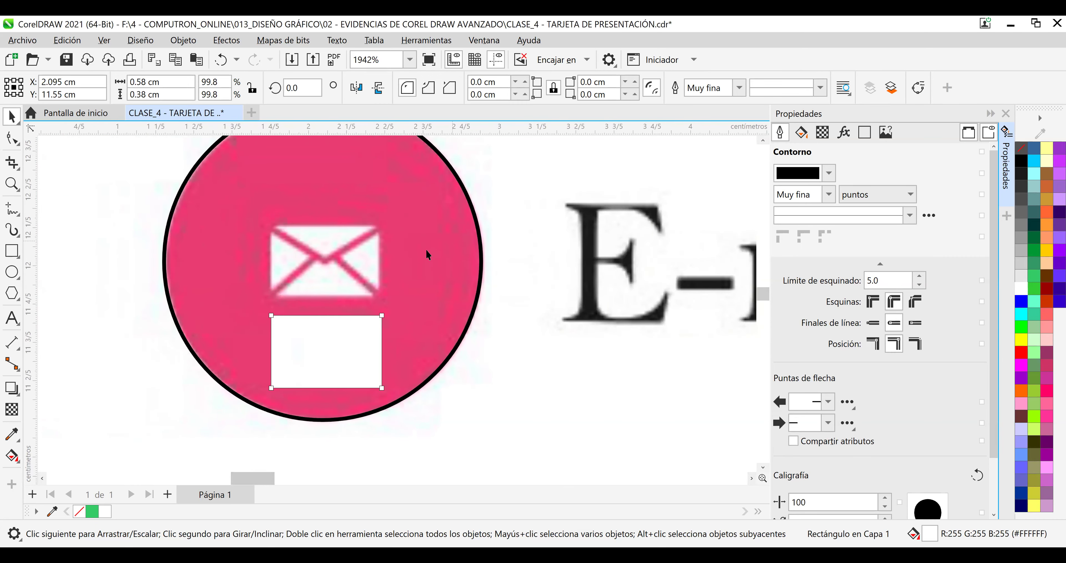
{"action": "scroll", "coordinate": [418, 265], "scroll_direction": "up", "scroll_amount": 1}
{"action": "scroll", "coordinate": [418, 269], "scroll_direction": "up", "scroll_amount": 2}
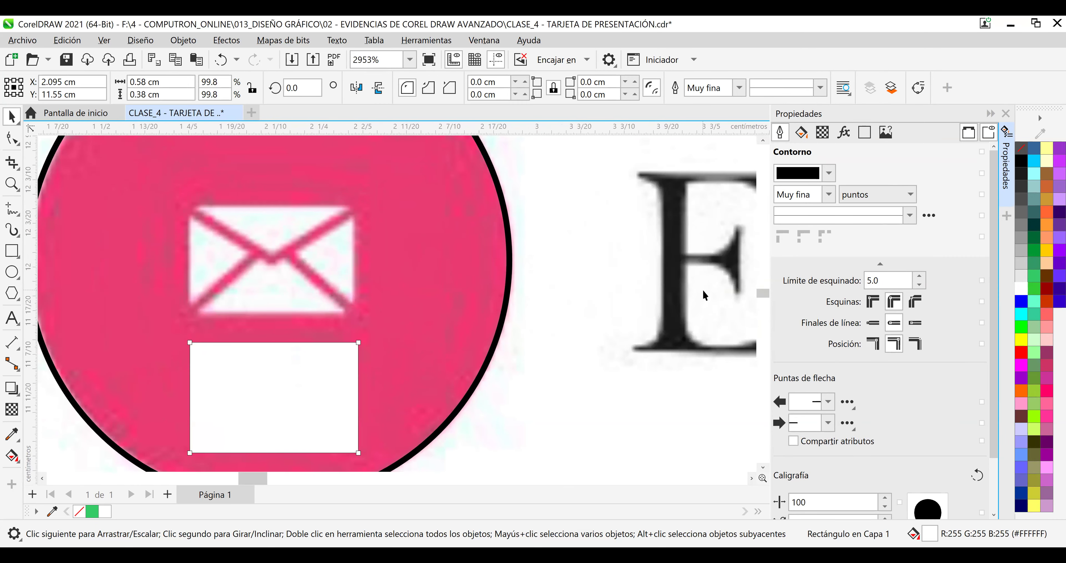
{"action": "left_click_drag", "start_coordinate": [764, 297], "coordinate": [760, 291]}
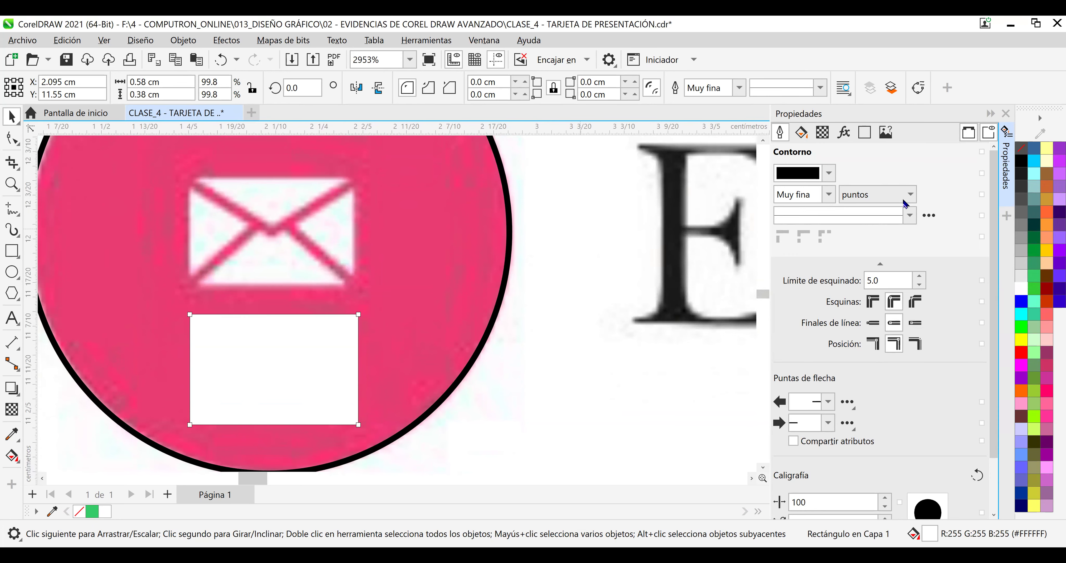
{"action": "left_click", "coordinate": [890, 194]}
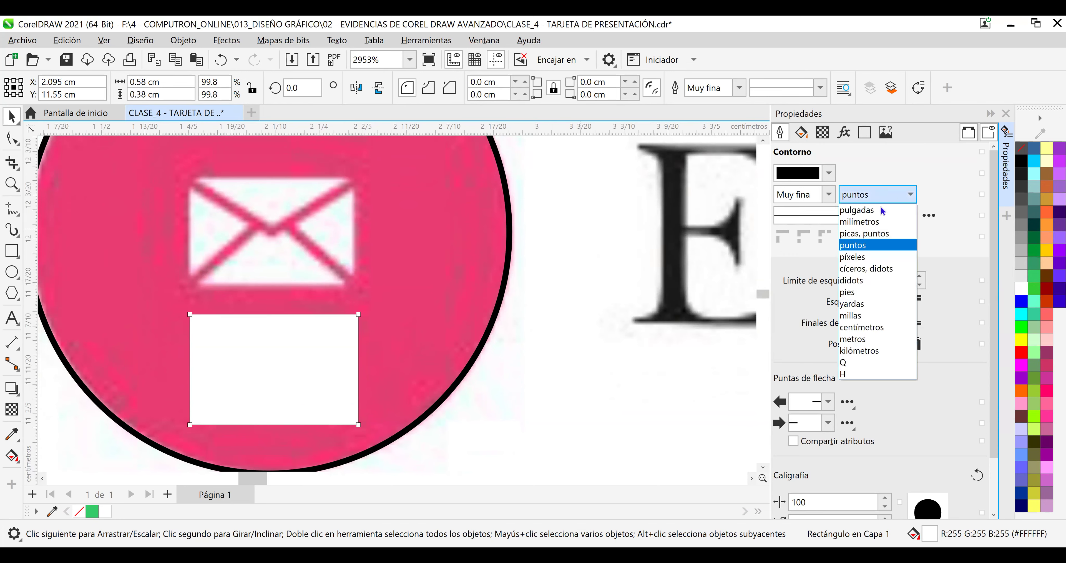
{"action": "left_click", "coordinate": [877, 246]}
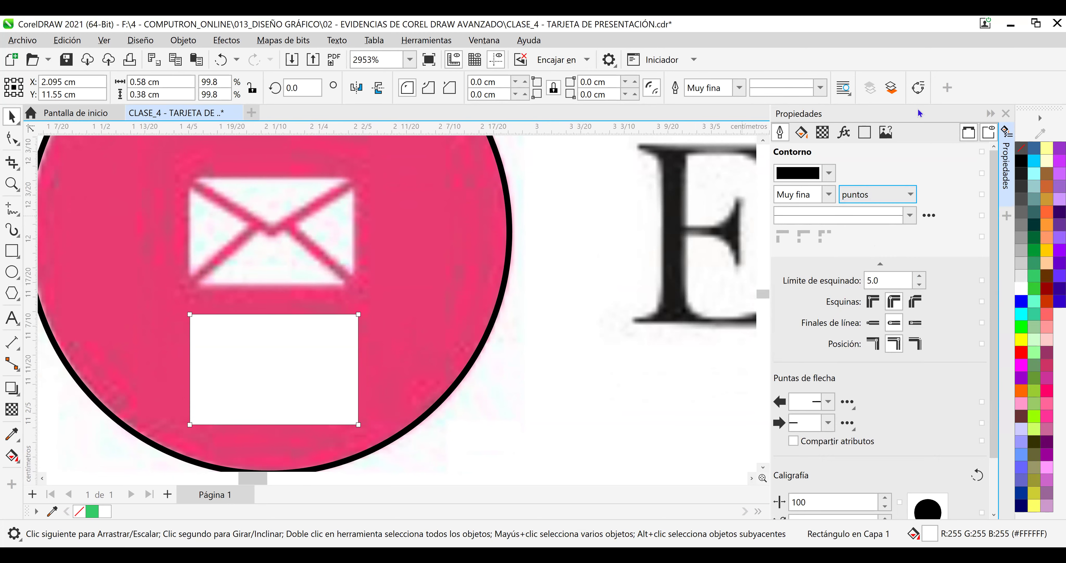
{"action": "left_click", "coordinate": [1006, 114]}
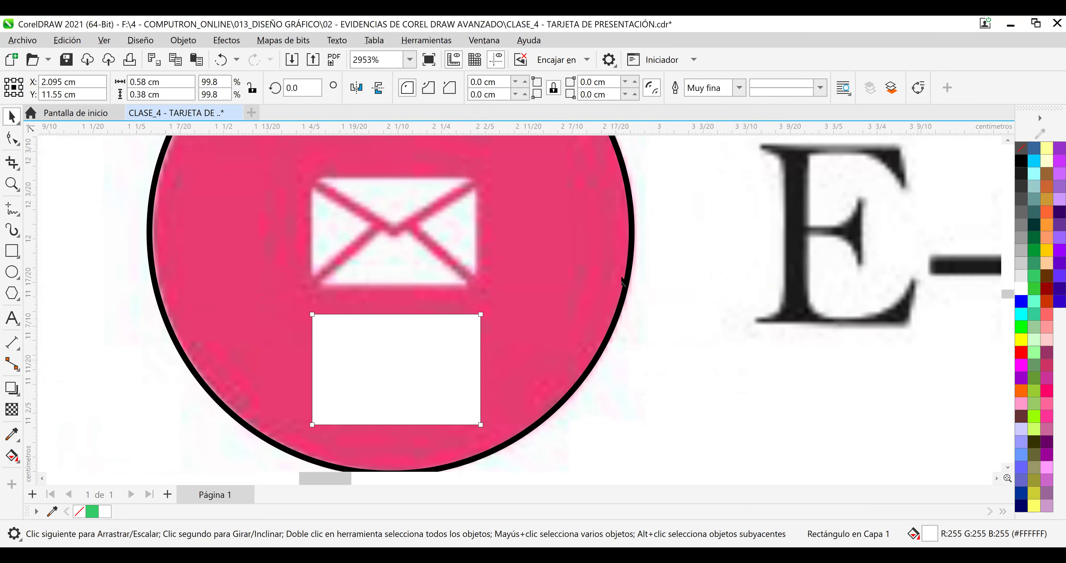
Set the circle's outline width to Muy fina and reselect the white rectangle below the envelope icon.
{"action": "left_click", "coordinate": [518, 254]}
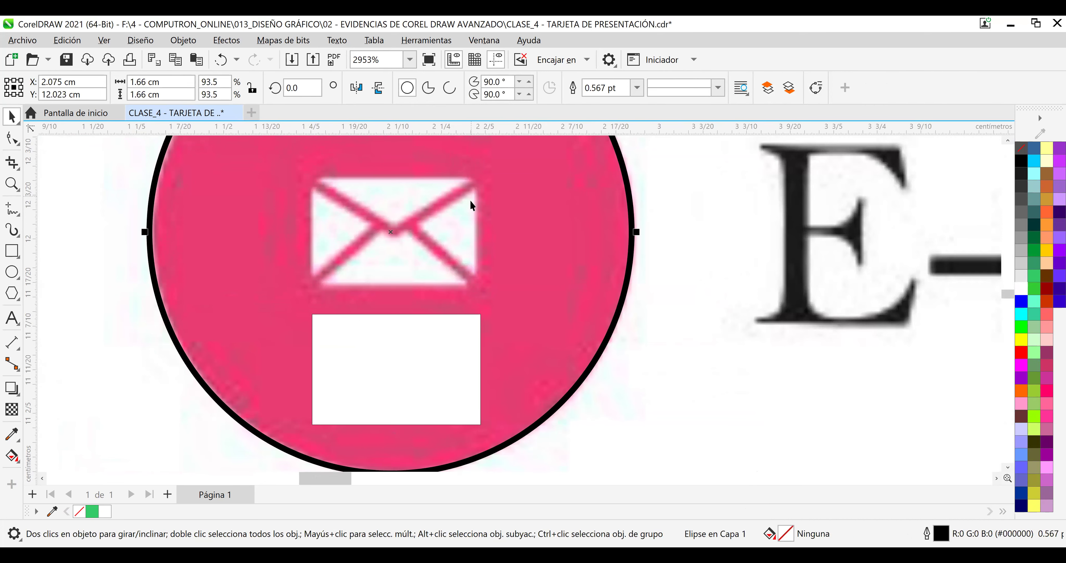
{"action": "key", "text": "Tab"}
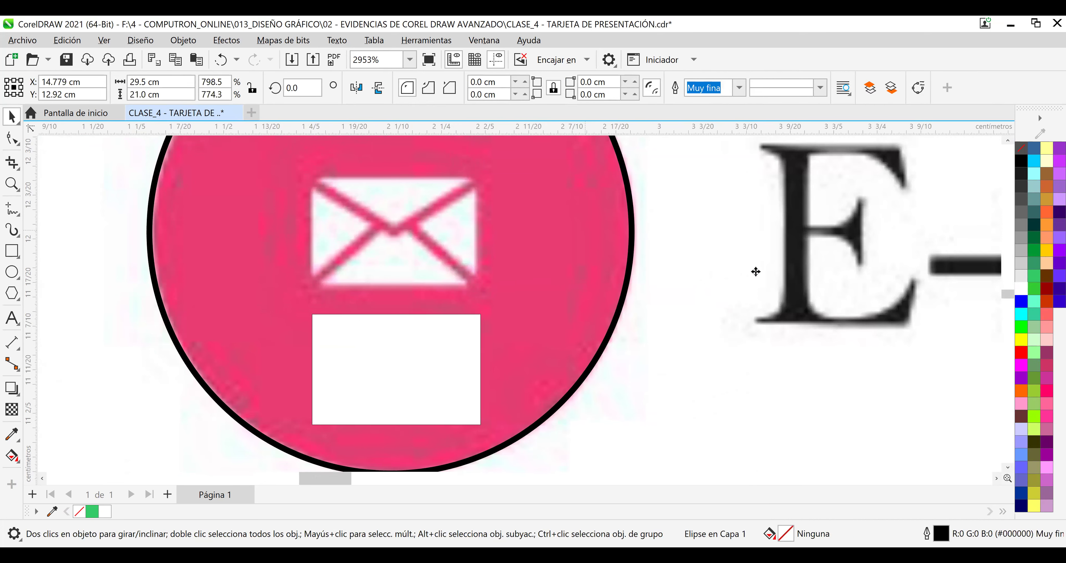
{"action": "left_click", "coordinate": [428, 393]}
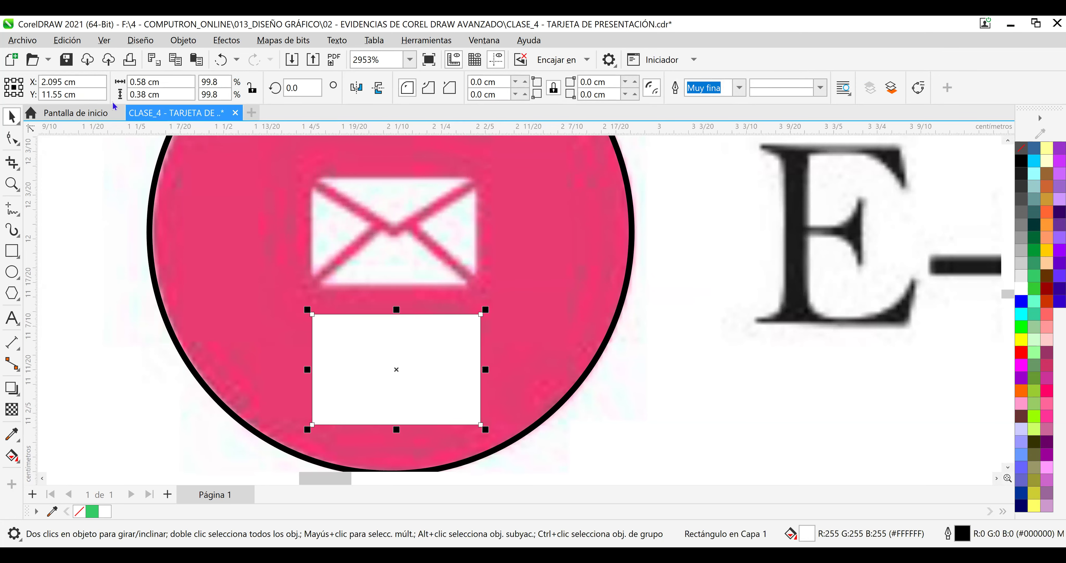
Save the document and take the selection off the white rectangle below the envelope icon.
{"action": "left_click", "coordinate": [67, 60]}
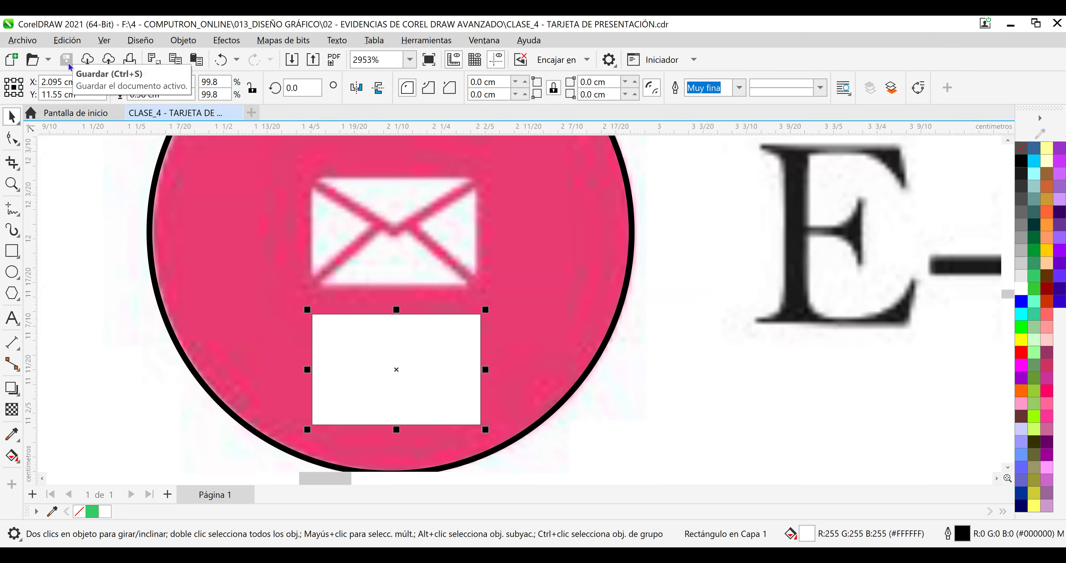
{"action": "left_click", "coordinate": [758, 345]}
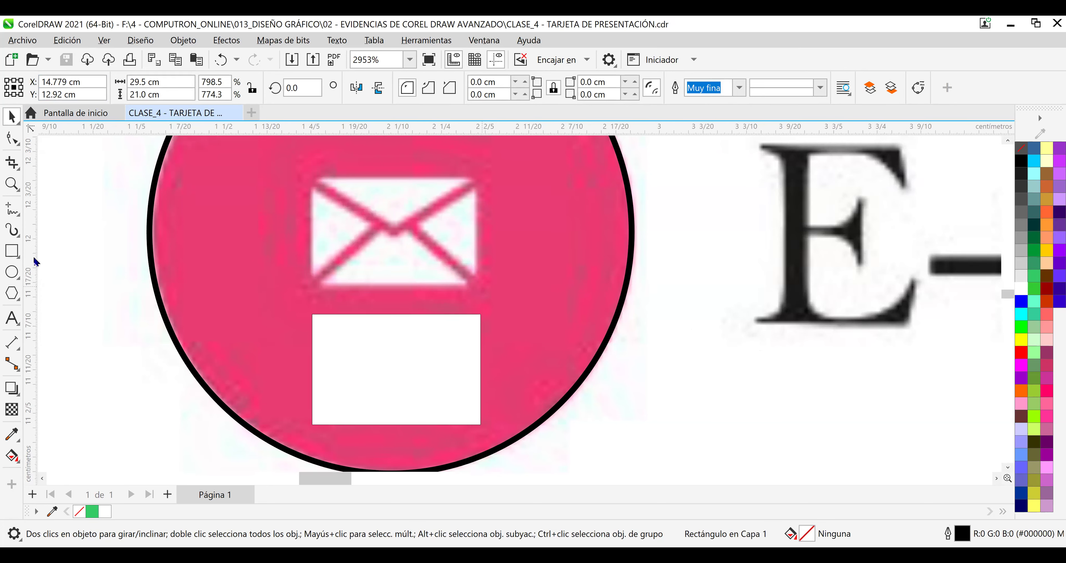
Draw a narrow upright rectangle about 0.067 × 0.465 cm, place it beside the envelope icon and set its outline width to Muy fina.
{"action": "left_click", "coordinate": [12, 251]}
{"action": "left_click_drag", "start_coordinate": [650, 241], "coordinate": [672, 375]}
{"action": "left_click", "coordinate": [11, 117]}
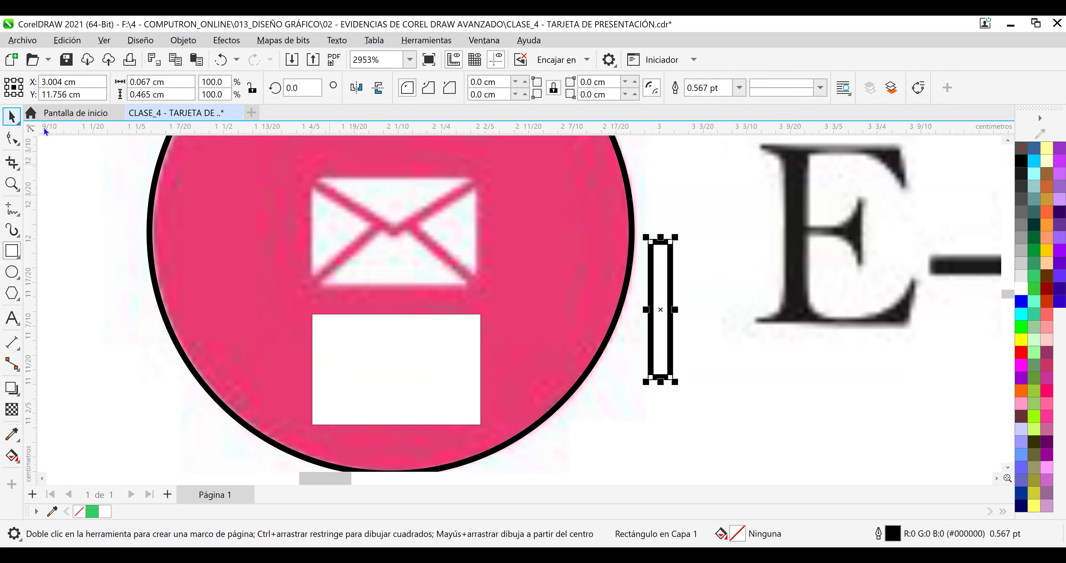
{"action": "left_click_drag", "start_coordinate": [527, 246], "coordinate": [514, 230]}
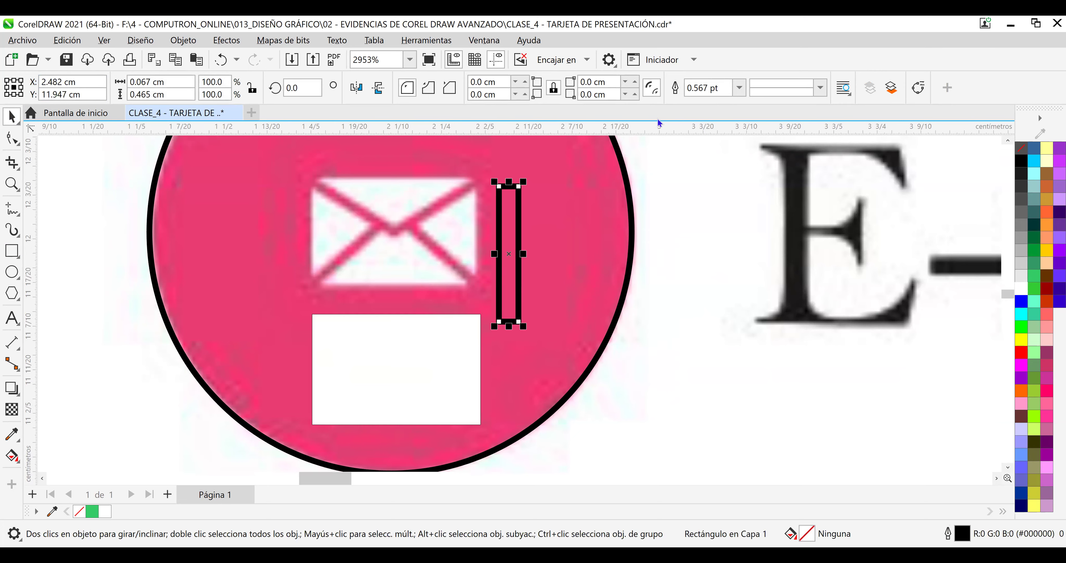
{"action": "left_click", "coordinate": [740, 87]}
{"action": "left_click", "coordinate": [703, 110]}
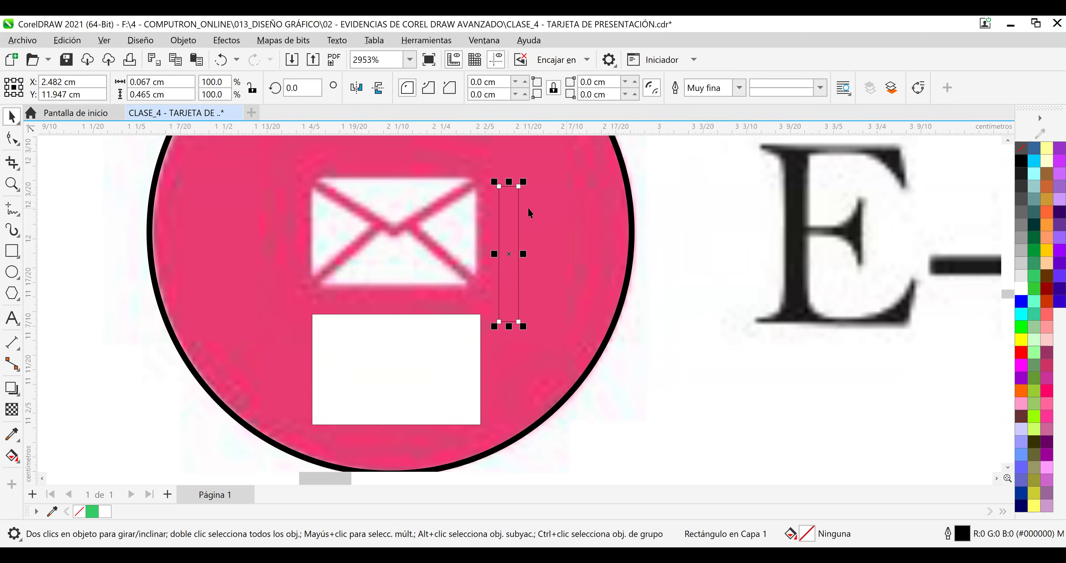
Move the narrow rectangle onto the left half of the envelope icon and shrink it to about 0.045 × 0.308 cm.
{"action": "left_click_drag", "start_coordinate": [516, 206], "coordinate": [383, 190]}
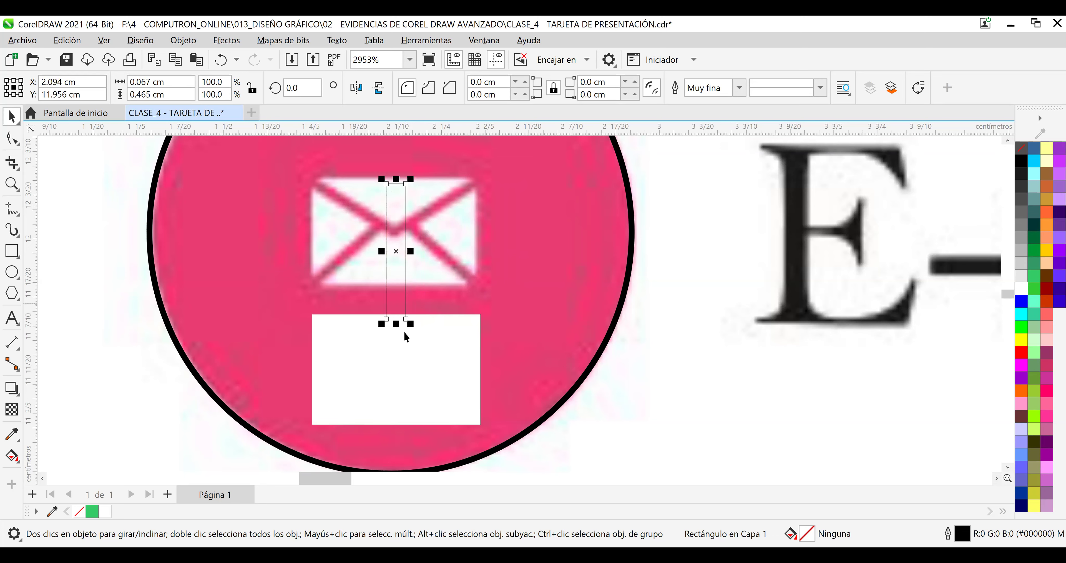
{"action": "left_click_drag", "start_coordinate": [410, 323], "coordinate": [406, 278]}
{"action": "left_click_drag", "start_coordinate": [405, 219], "coordinate": [356, 207]}
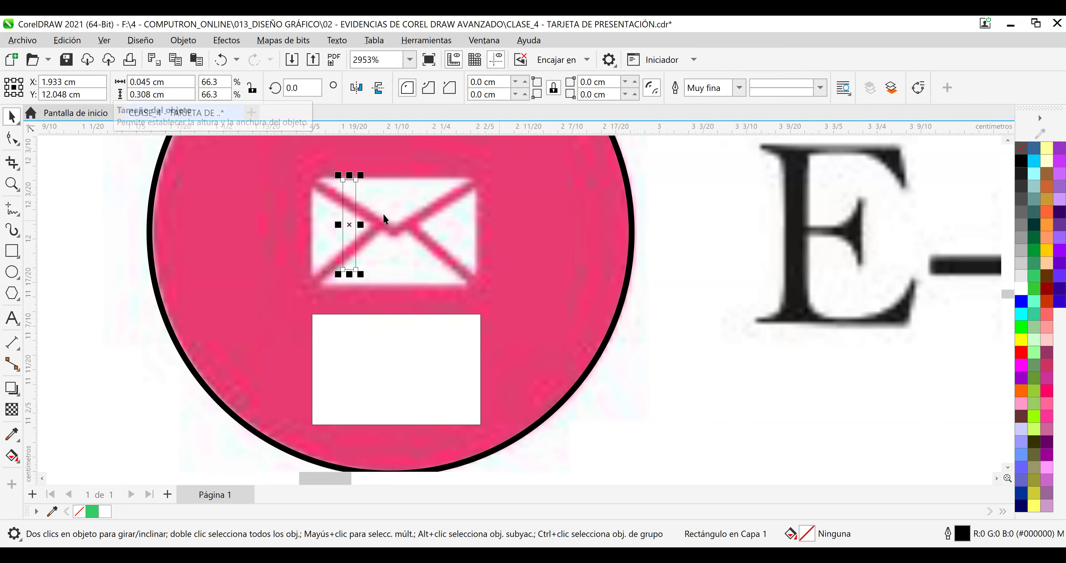
{"action": "scroll", "coordinate": [387, 212], "scroll_direction": "up", "scroll_amount": 1}
{"action": "scroll", "coordinate": [346, 203], "scroll_direction": "up", "scroll_amount": 2}
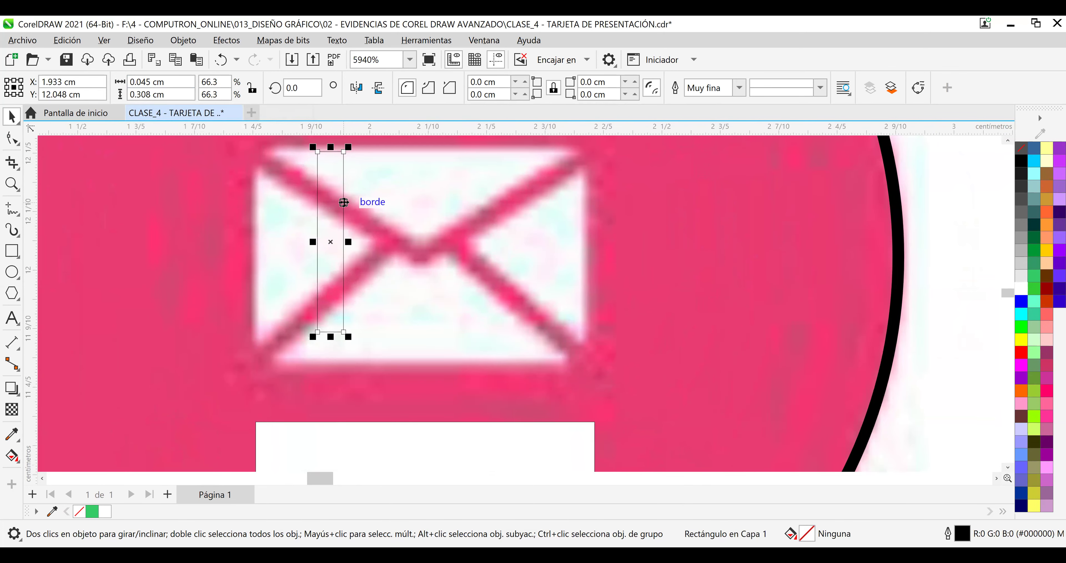
Align the narrow rectangle with the envelope's left edge and stretch it to about 0.354 cm high.
{"action": "left_click_drag", "start_coordinate": [363, 230], "coordinate": [367, 224]}
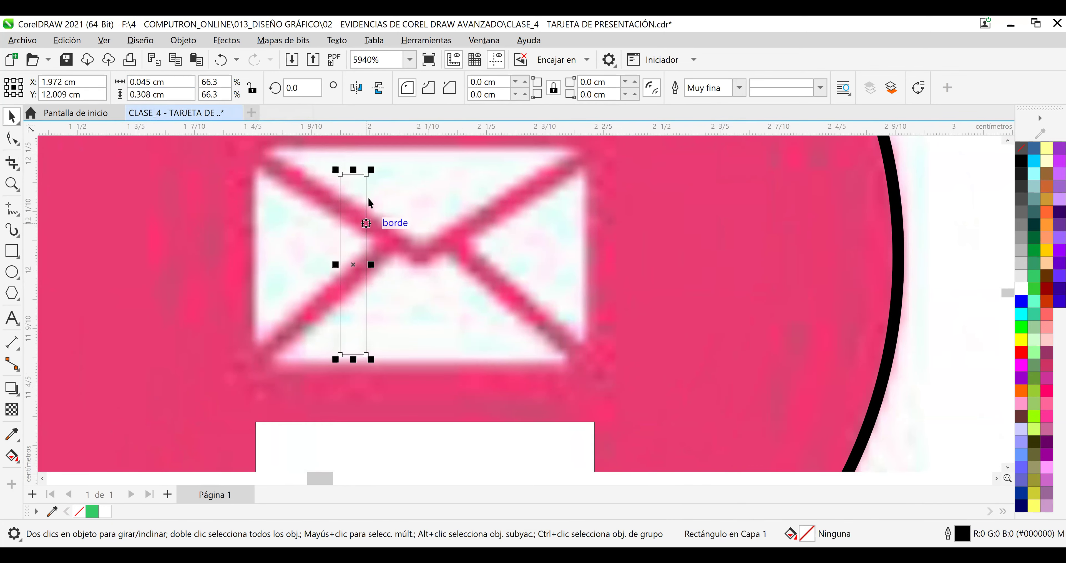
{"action": "left_click_drag", "start_coordinate": [365, 195], "coordinate": [281, 170]}
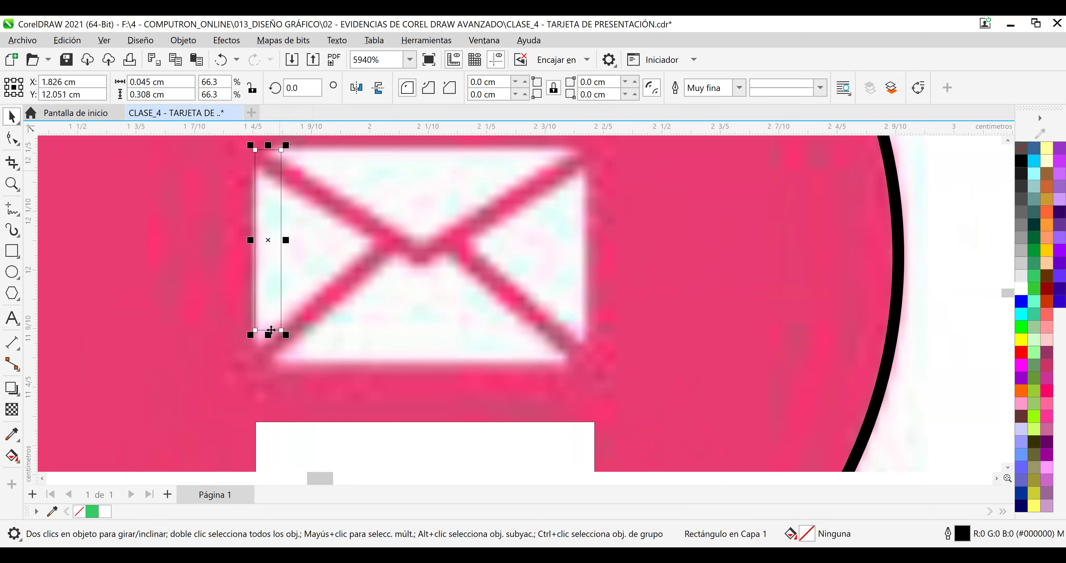
{"action": "left_click_drag", "start_coordinate": [268, 335], "coordinate": [270, 362]}
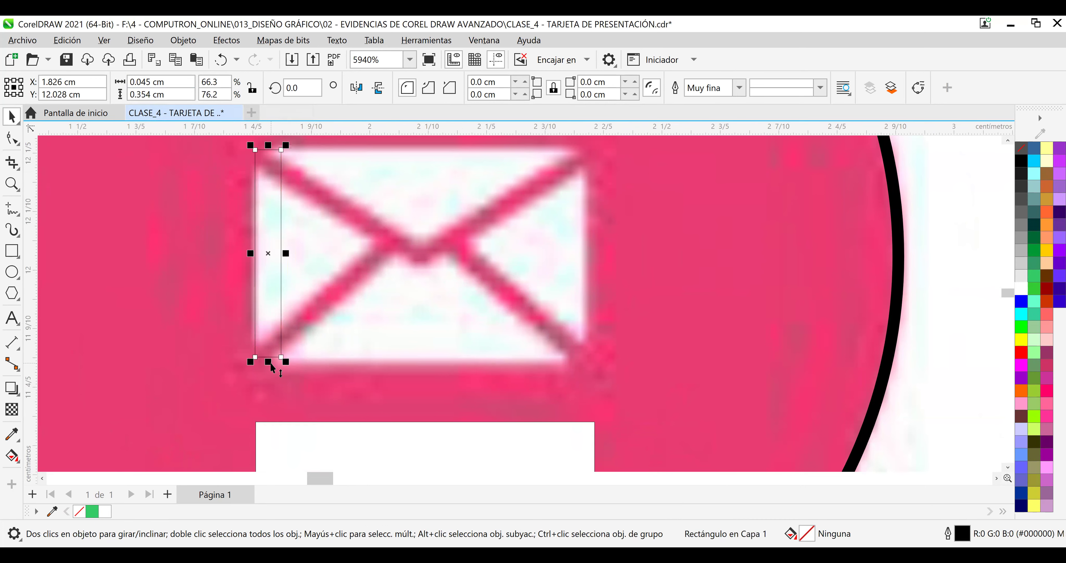
{"action": "left_click_drag", "start_coordinate": [255, 267], "coordinate": [253, 266]}
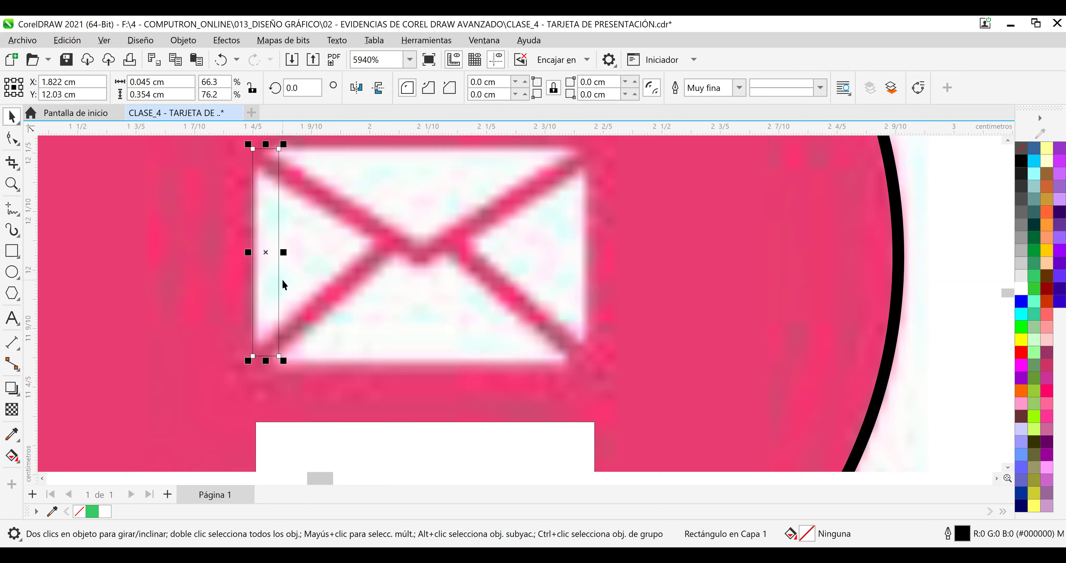
Shift the narrow rectangle to the middle of the envelope and shorten it to about 0.186 cm high.
{"action": "left_click_drag", "start_coordinate": [279, 281], "coordinate": [381, 297]}
{"action": "scroll", "coordinate": [407, 278], "scroll_direction": "down", "scroll_amount": 1}
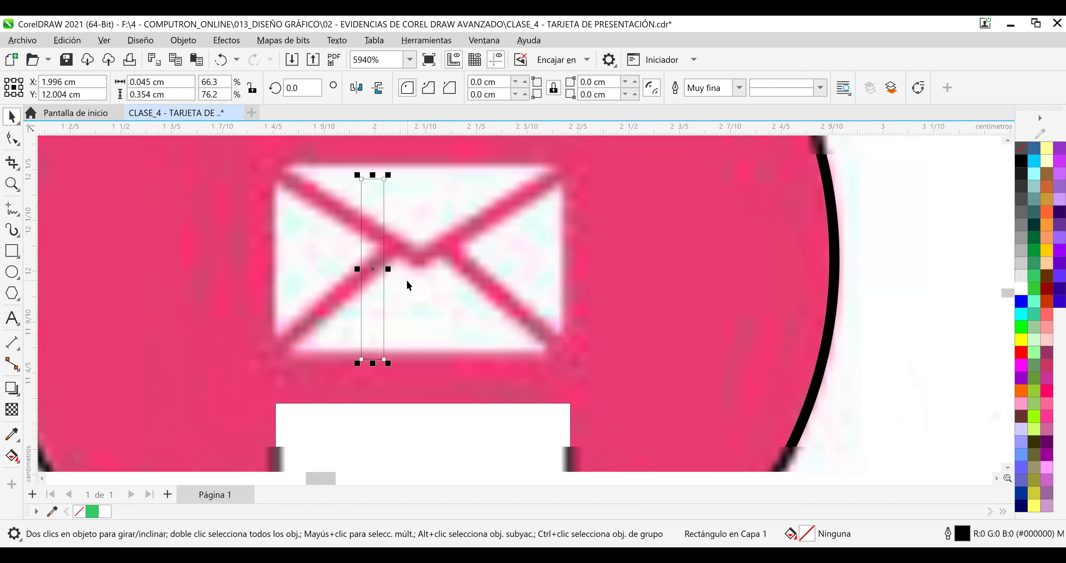
{"action": "left_click_drag", "start_coordinate": [382, 236], "coordinate": [417, 238]}
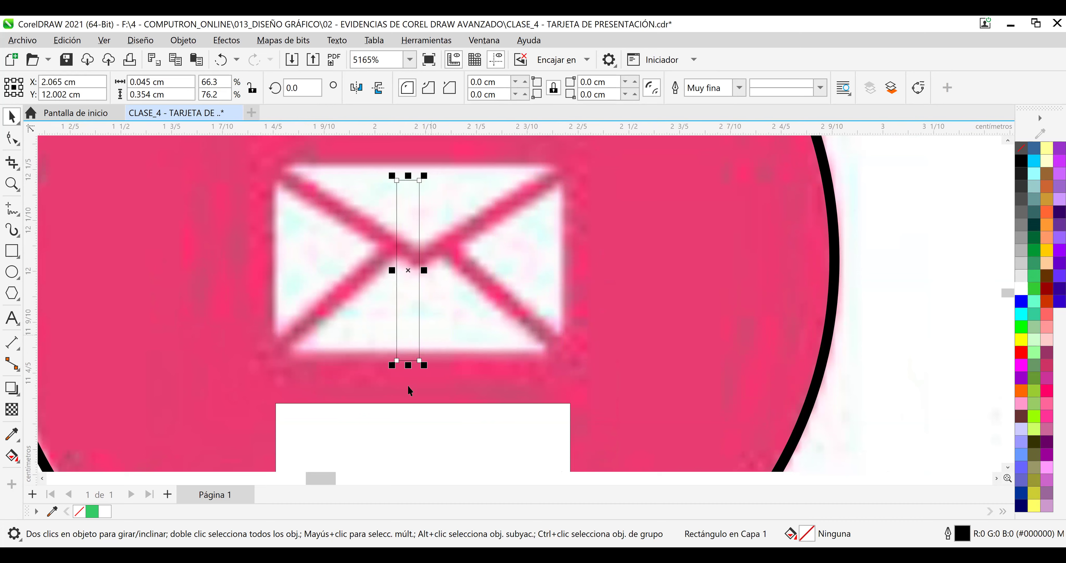
{"action": "left_click_drag", "start_coordinate": [408, 364], "coordinate": [409, 275]}
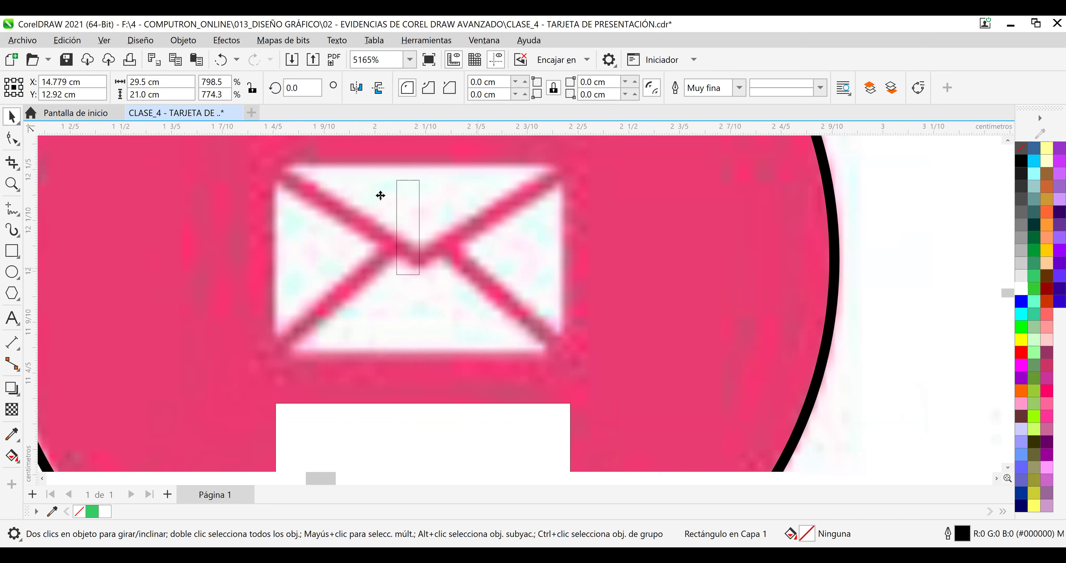
{"action": "left_click_drag", "start_coordinate": [423, 213], "coordinate": [411, 242]}
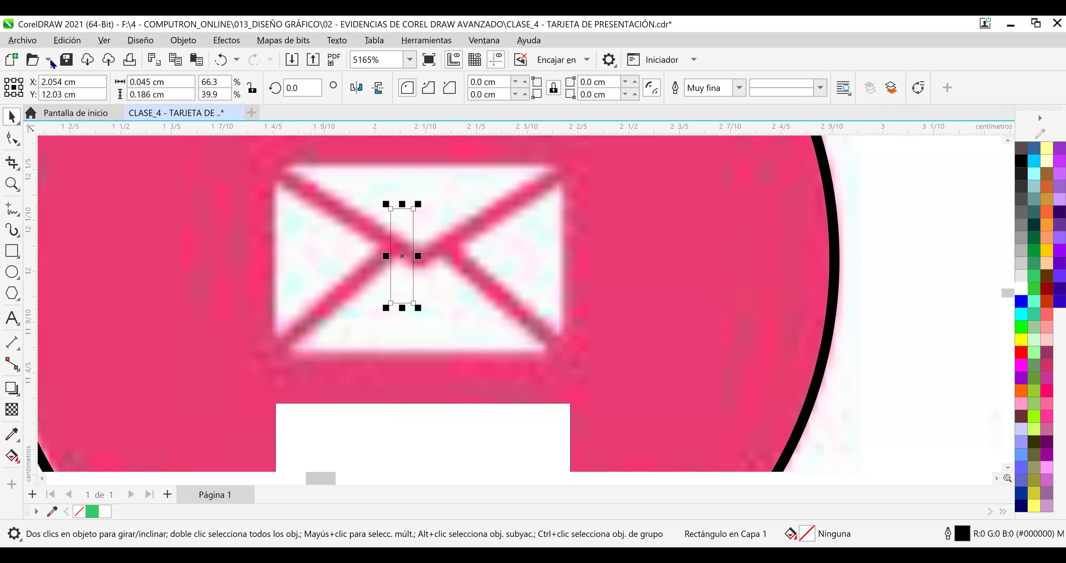
Save the document and delete the narrow rectangle from the envelope icon.
{"action": "left_click", "coordinate": [66, 60]}
{"action": "right_click", "coordinate": [413, 235]}
{"action": "left_click", "coordinate": [460, 205]}
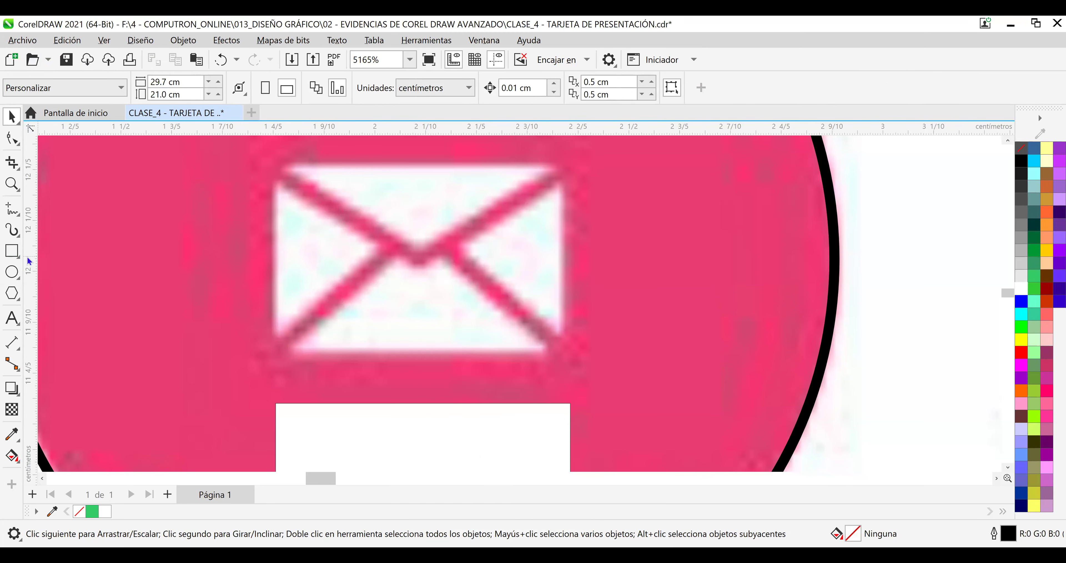
Start a Pen (Pluma) path with a straight segment from the envelope's upper-left corner to the inner tip of its left flap.
{"action": "left_click", "coordinate": [13, 213]}
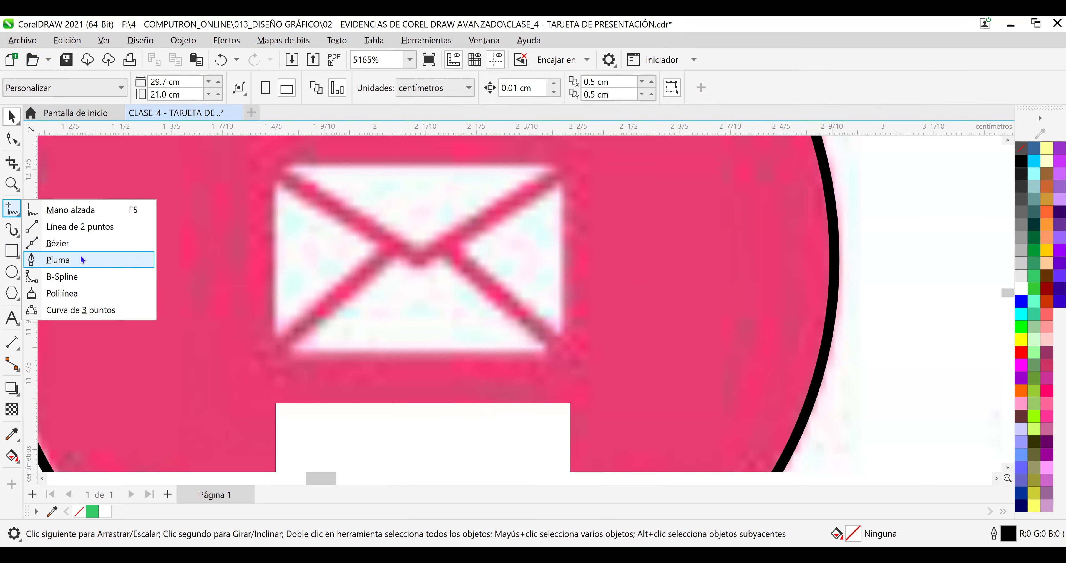
{"action": "left_click", "coordinate": [10, 232]}
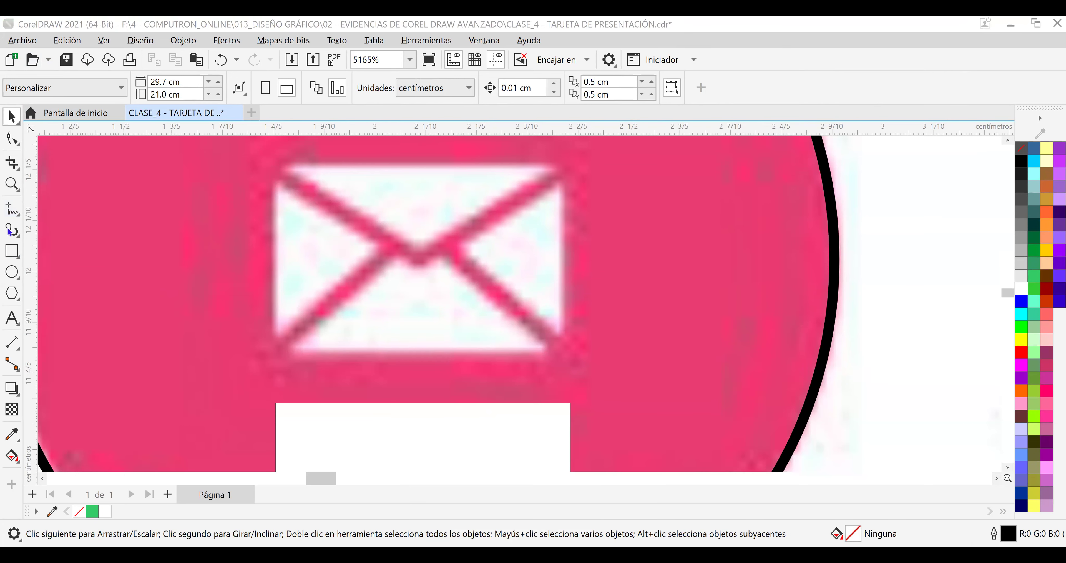
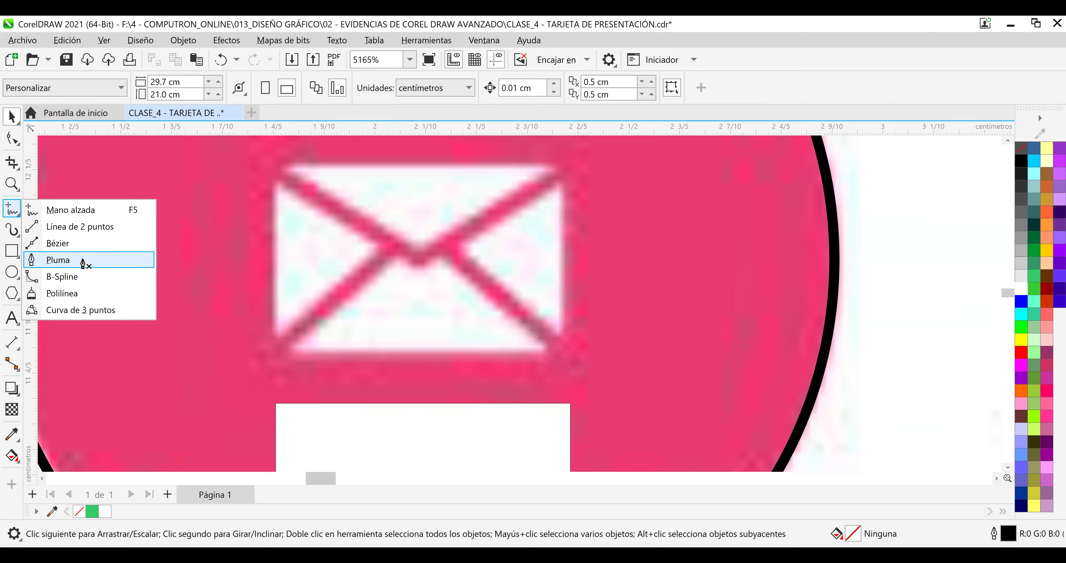
{"action": "left_click", "coordinate": [58, 260]}
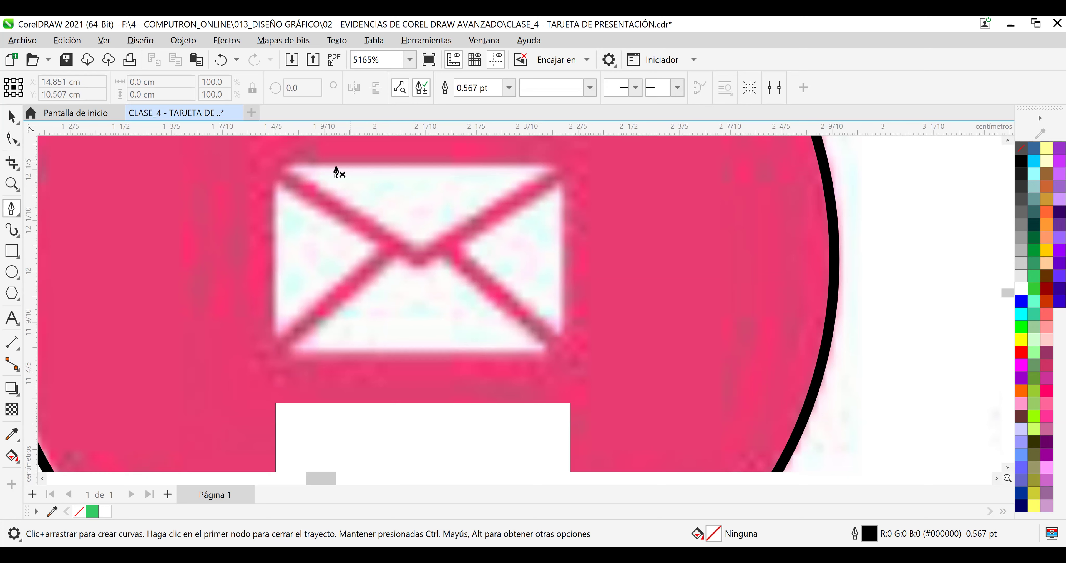
{"action": "left_click", "coordinate": [275, 181]}
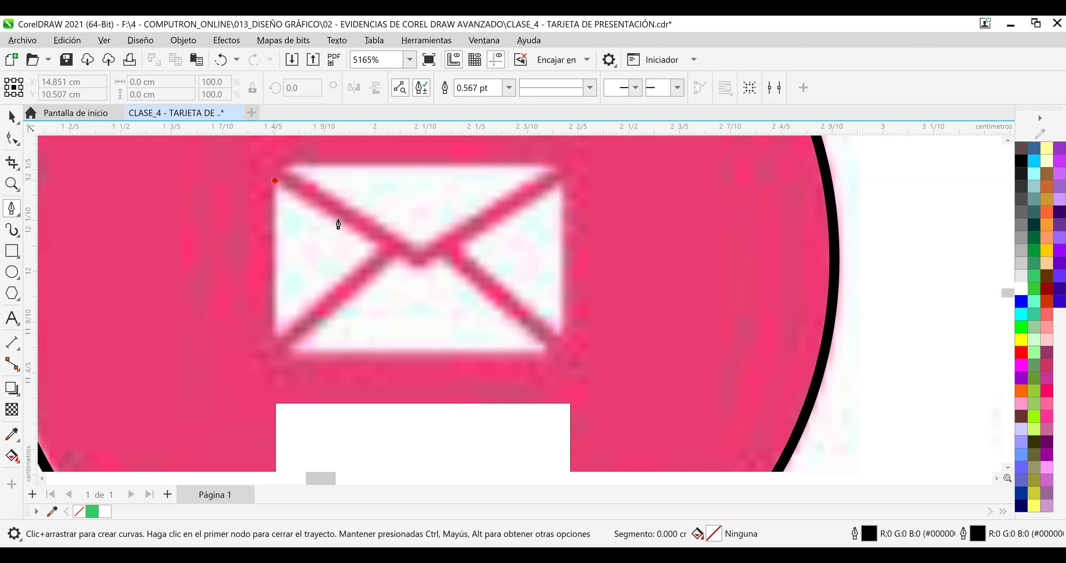
{"action": "double_click", "coordinate": [379, 246]}
{"action": "left_click", "coordinate": [380, 246]}
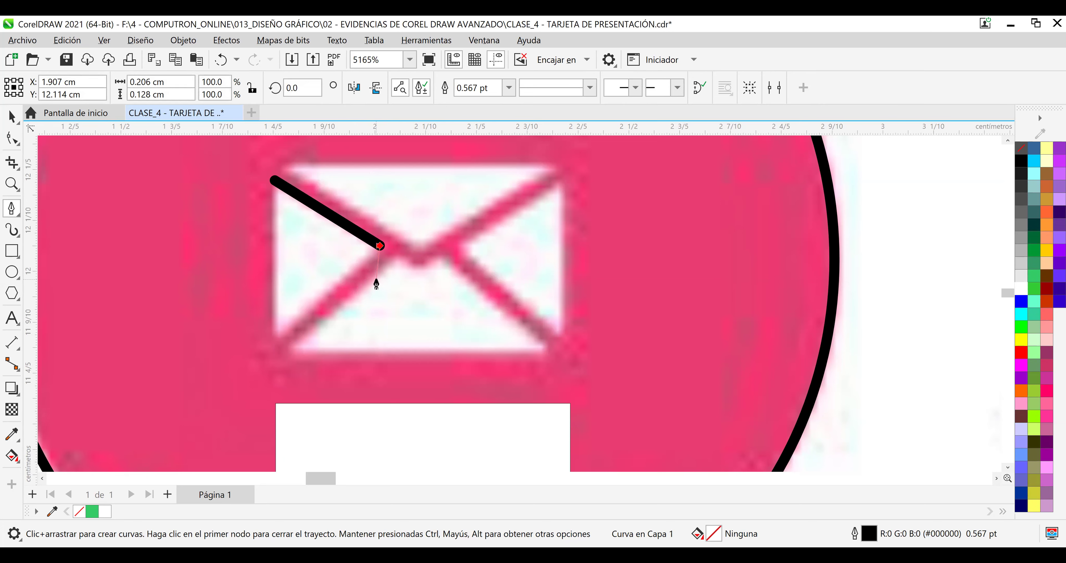
Colour the Pen segment's outline green (#00FF00), try the Muy fina width, and settle on 0.5 pt.
{"action": "right_click", "coordinate": [1019, 327]}
{"action": "left_click", "coordinate": [995, 335]}
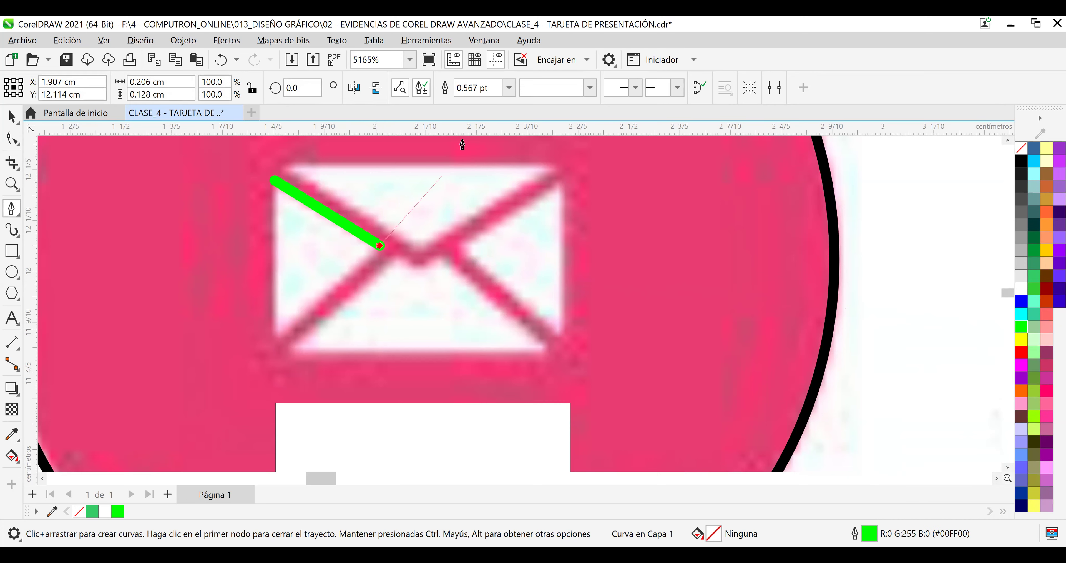
{"action": "left_click", "coordinate": [509, 88]}
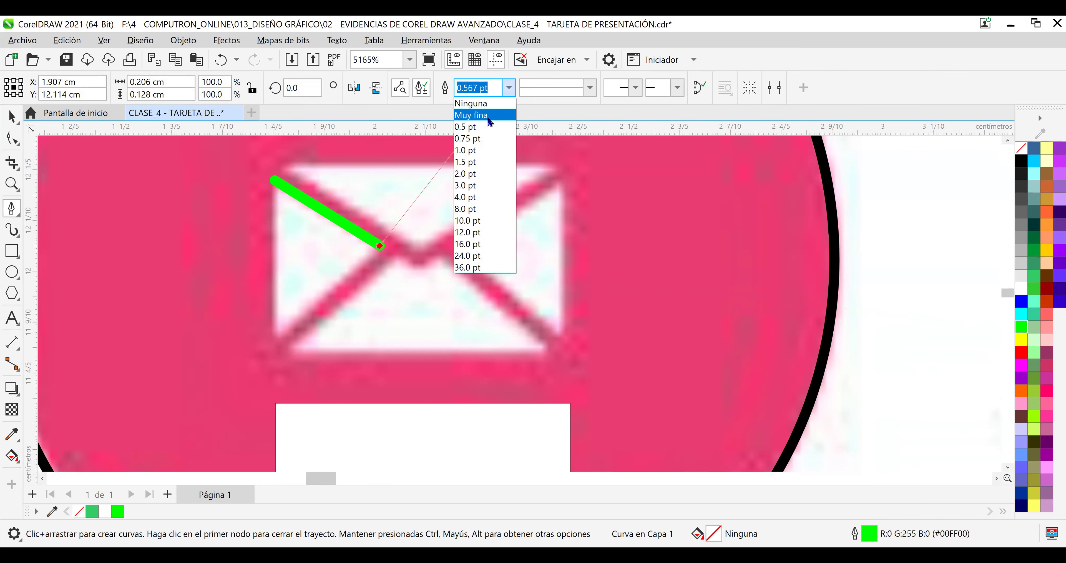
{"action": "left_click", "coordinate": [488, 116]}
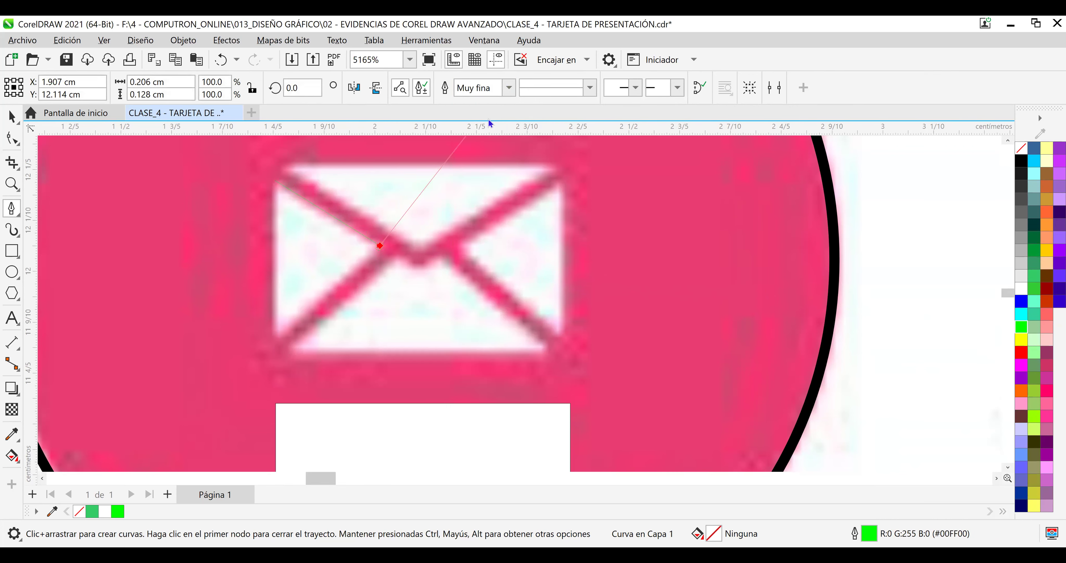
{"action": "left_click", "coordinate": [509, 88]}
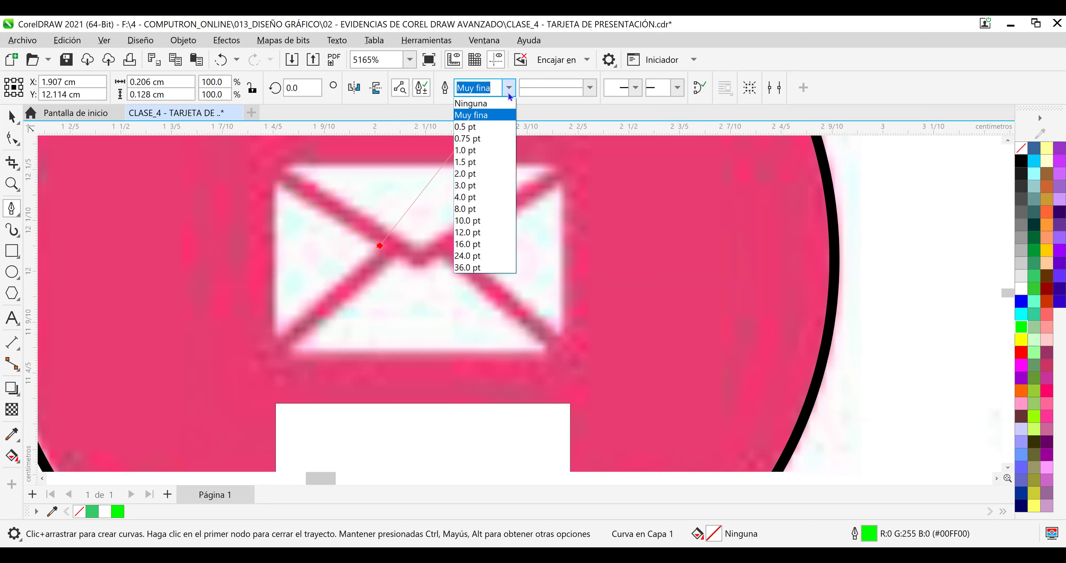
{"action": "left_click", "coordinate": [492, 127]}
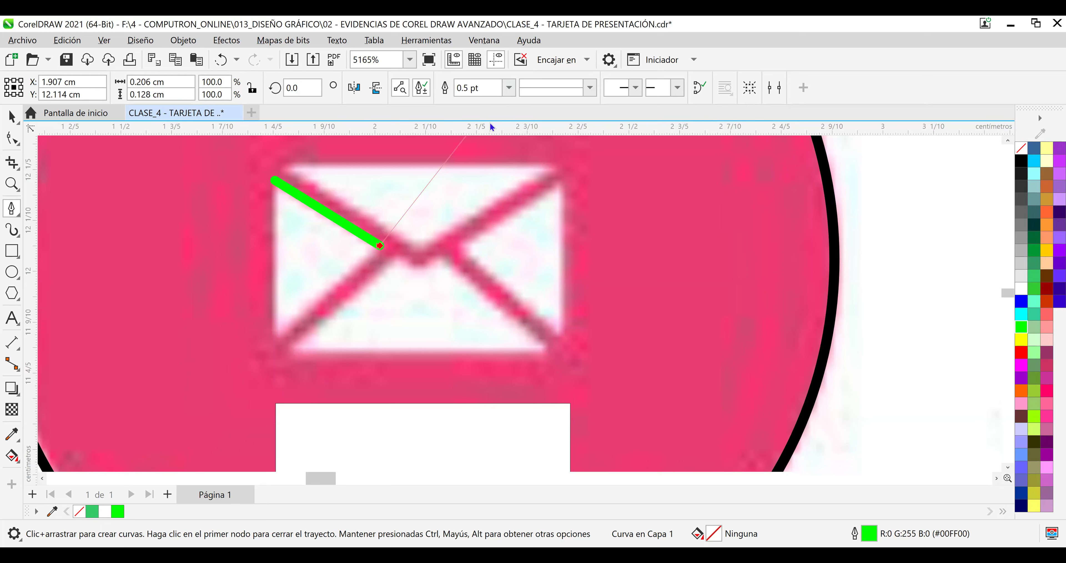
Extend the path to the left flap's lower corner, try a yellow outline, and set the outline colour to blue (#0000FF).
{"action": "left_click", "coordinate": [380, 247]}
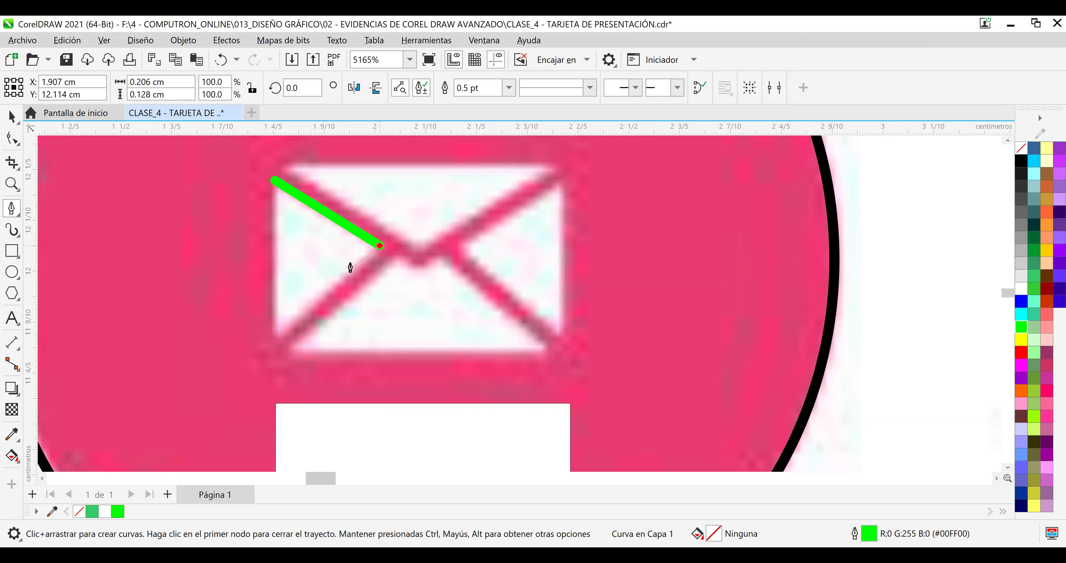
{"action": "left_click", "coordinate": [275, 338]}
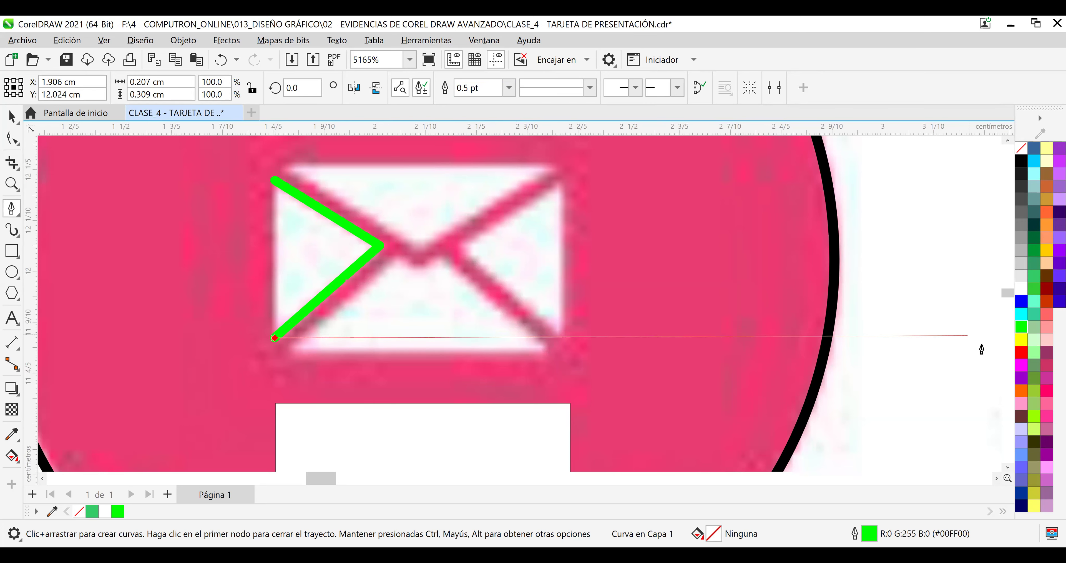
{"action": "right_click", "coordinate": [1018, 342]}
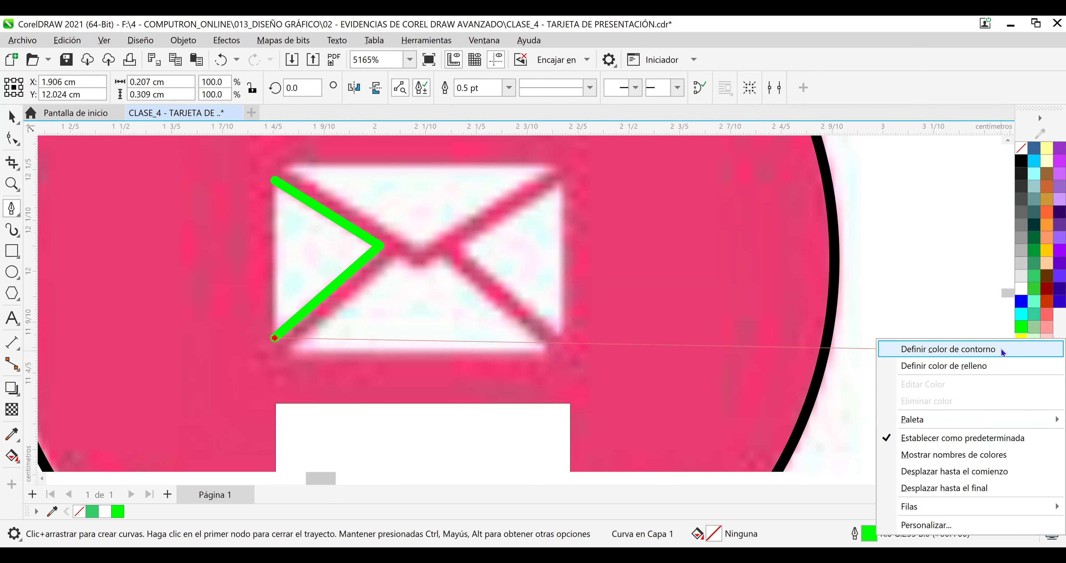
{"action": "left_click", "coordinate": [1001, 349]}
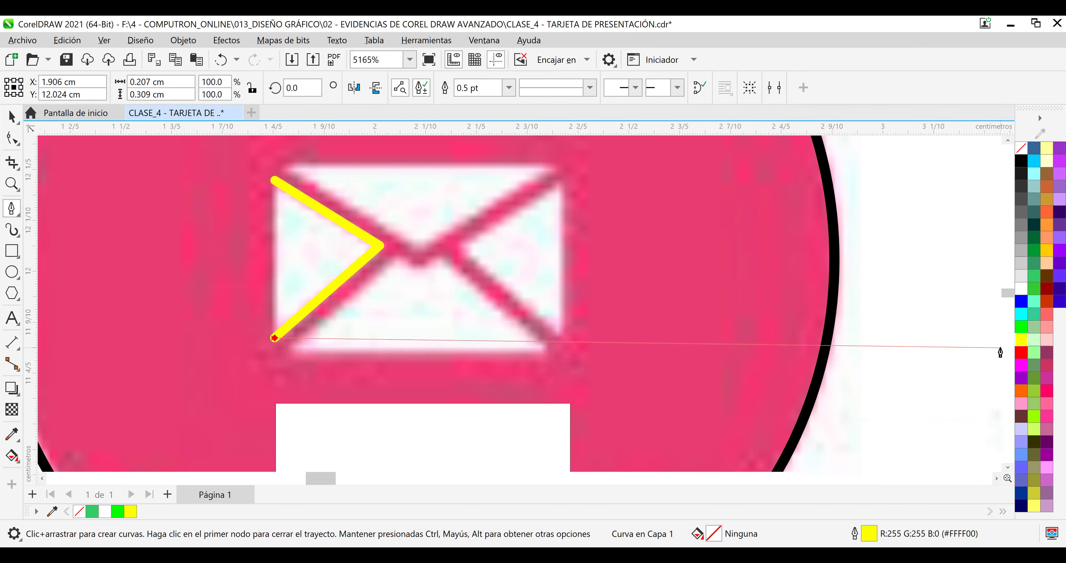
{"action": "right_click", "coordinate": [1018, 309]}
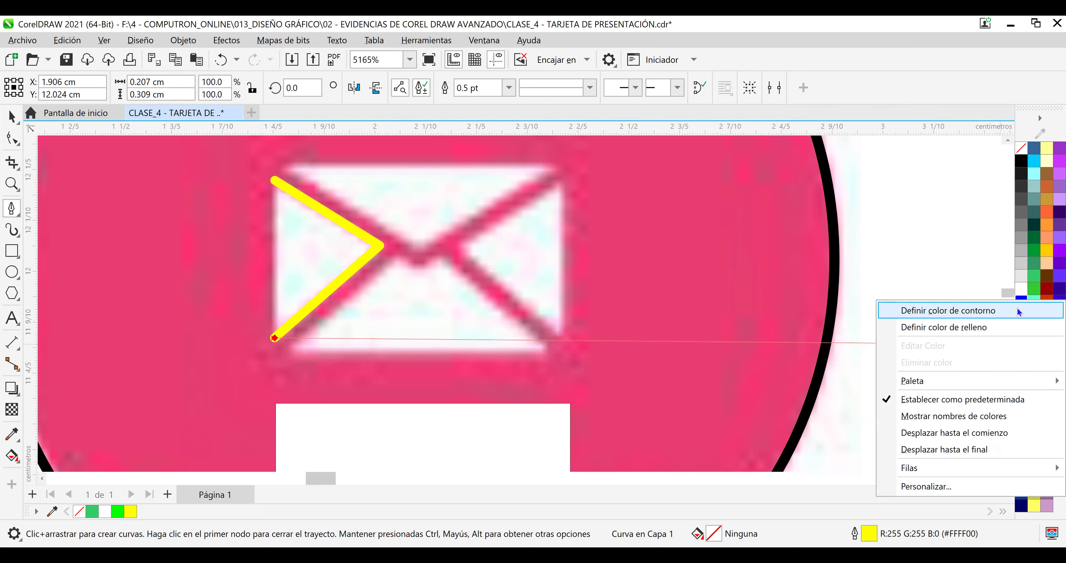
{"action": "left_click", "coordinate": [1018, 309]}
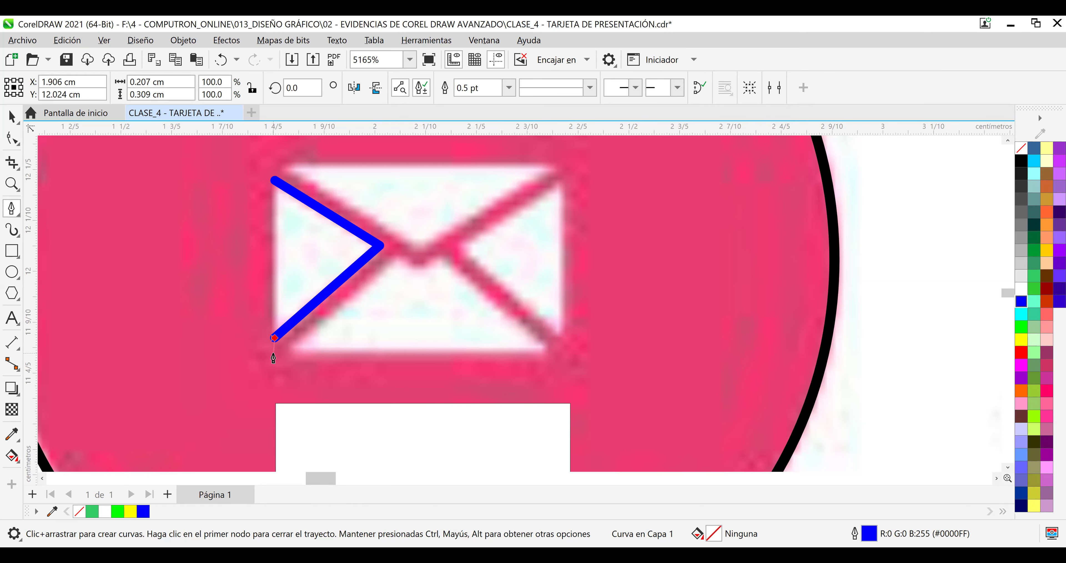
Extend the Pen path around the envelope's lower-left corner, up the lower-left fold's inner edge, and through the small V notch at the centre.
{"action": "left_click", "coordinate": [272, 354]}
{"action": "left_click", "coordinate": [287, 353]}
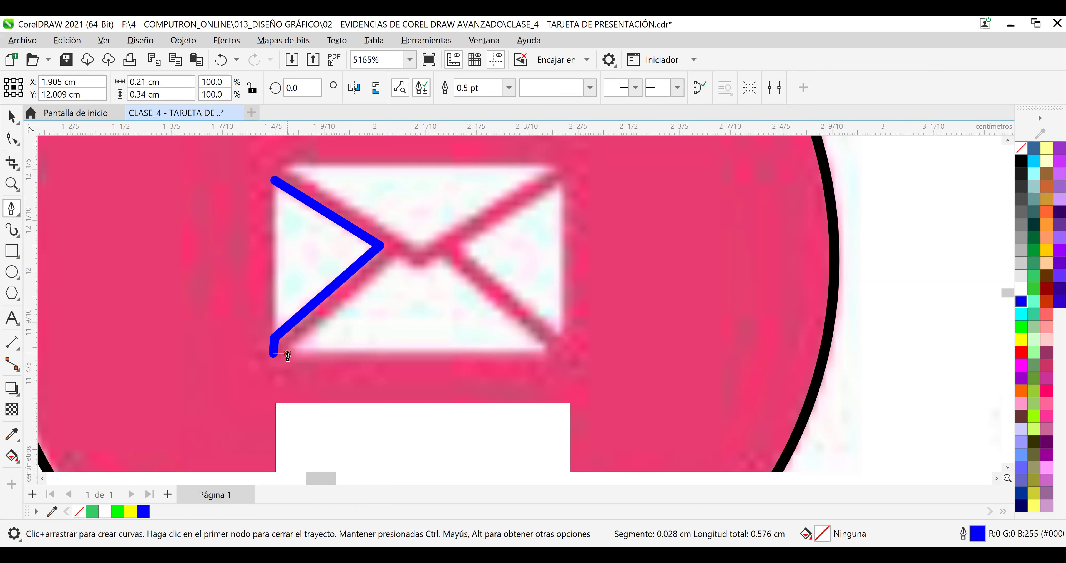
{"action": "key", "text": "Escape"}
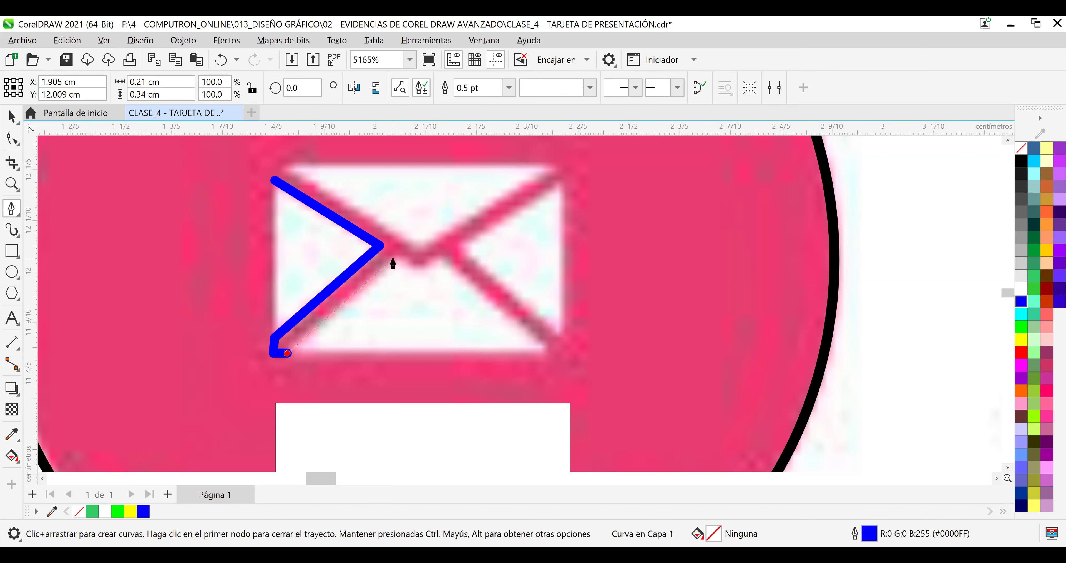
{"action": "left_click", "coordinate": [397, 254]}
{"action": "left_click", "coordinate": [412, 269]}
{"action": "left_click", "coordinate": [434, 256]}
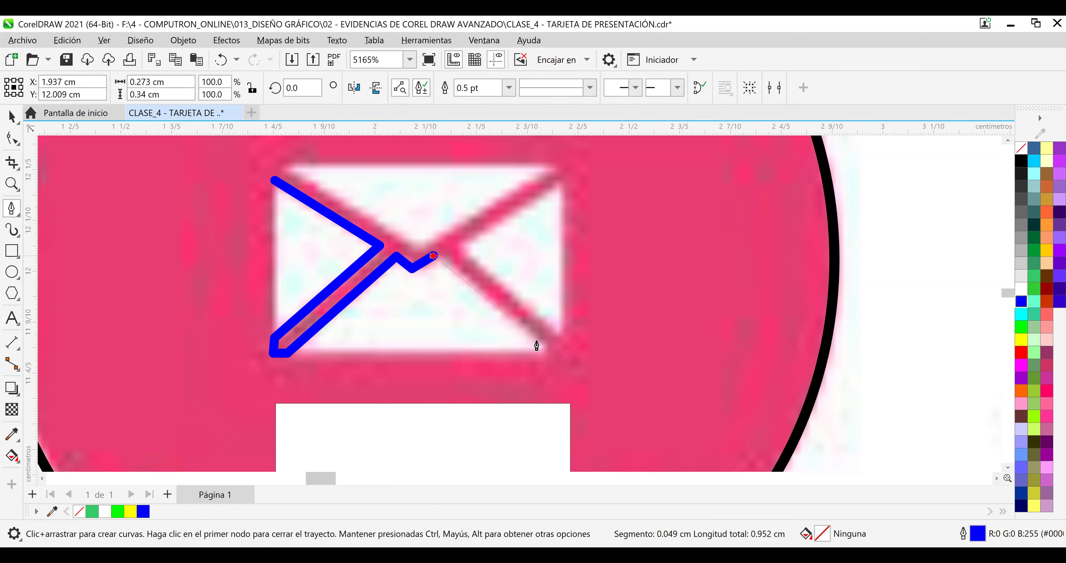
Continue the path around the lower-right fold's end, back to the right flap's inner tip, and around the envelope's upper-right corner.
{"action": "left_click", "coordinate": [546, 348]}
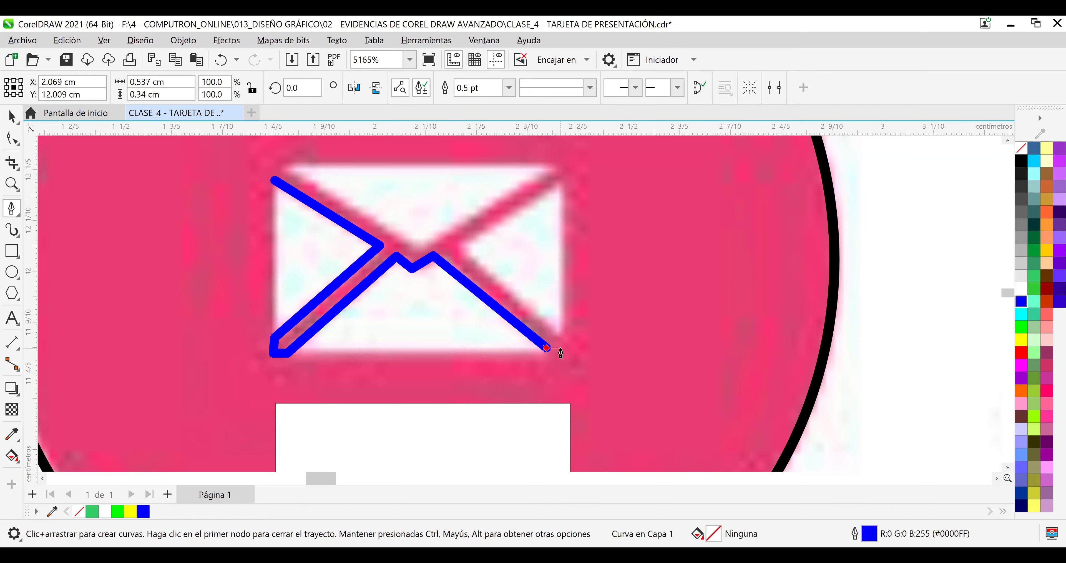
{"action": "left_click", "coordinate": [559, 337]}
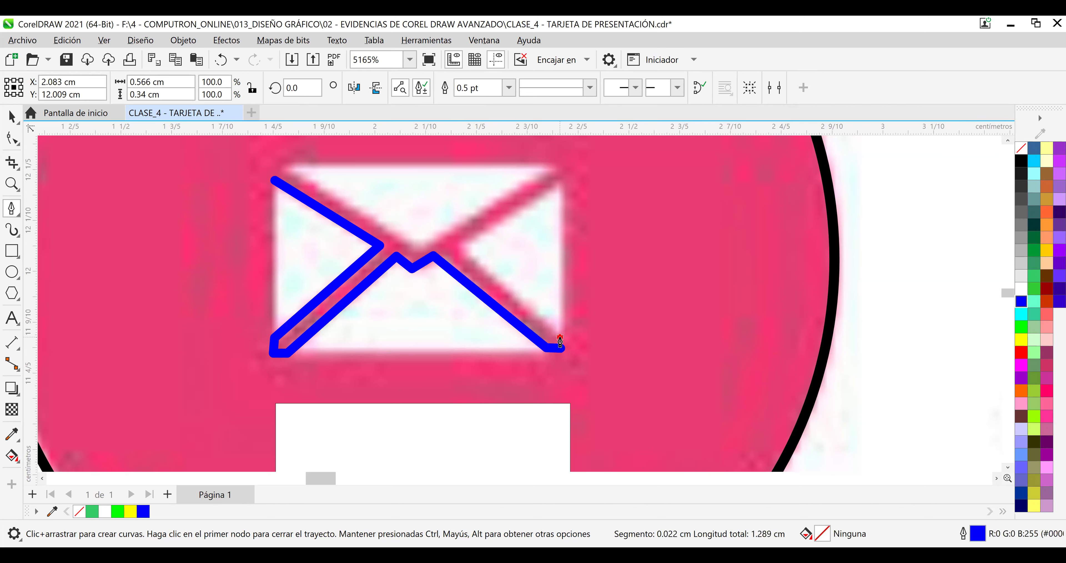
{"action": "left_click", "coordinate": [463, 247]}
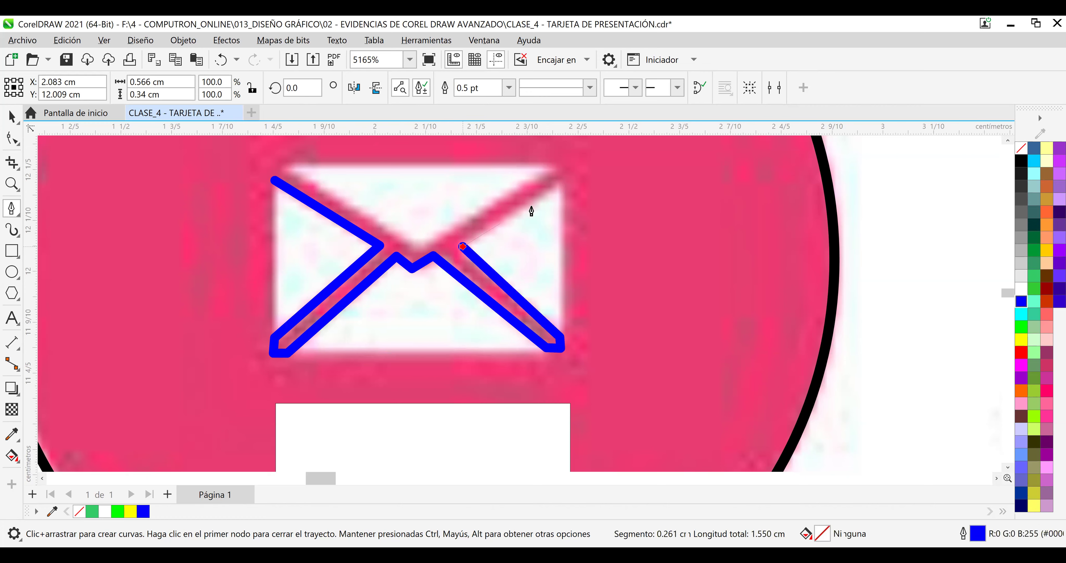
{"action": "left_click", "coordinate": [564, 181]}
{"action": "left_click", "coordinate": [564, 163]}
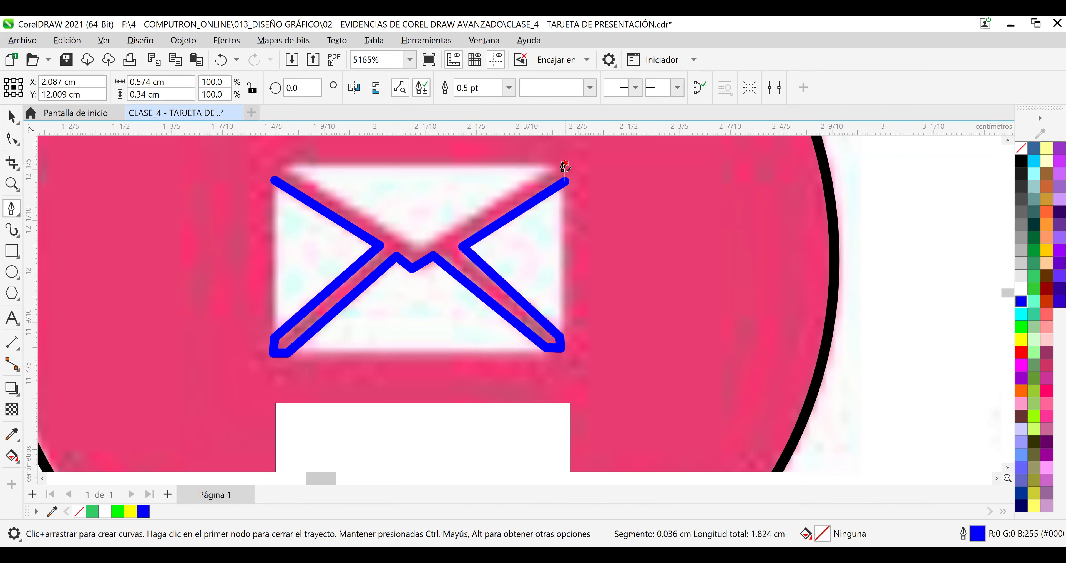
{"action": "left_click", "coordinate": [551, 163]}
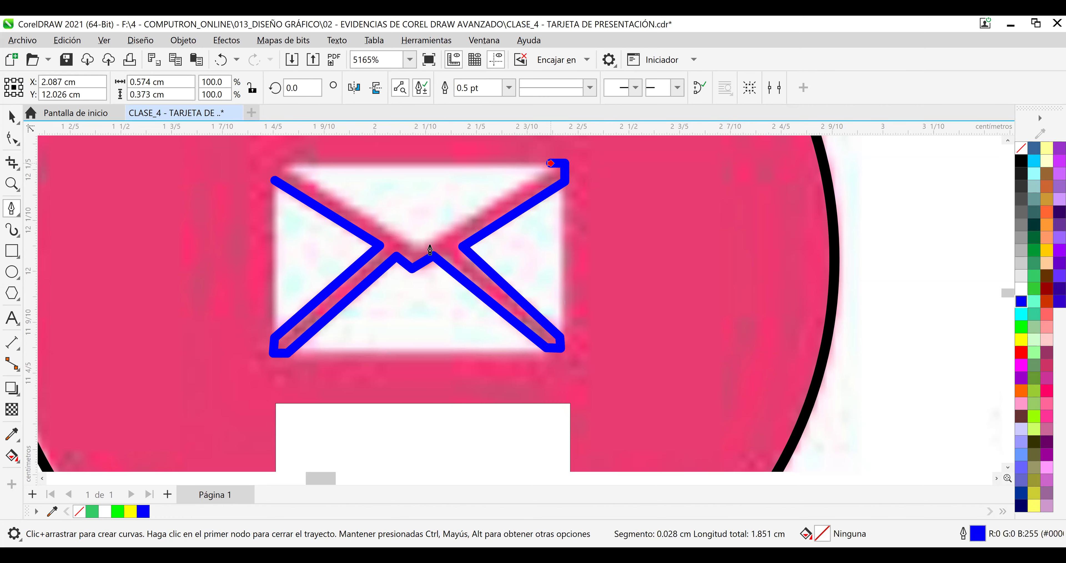
Trace the top flap's edge through its centre vertex to the upper-left corner and close the path on its starting node.
{"action": "left_click", "coordinate": [423, 243]}
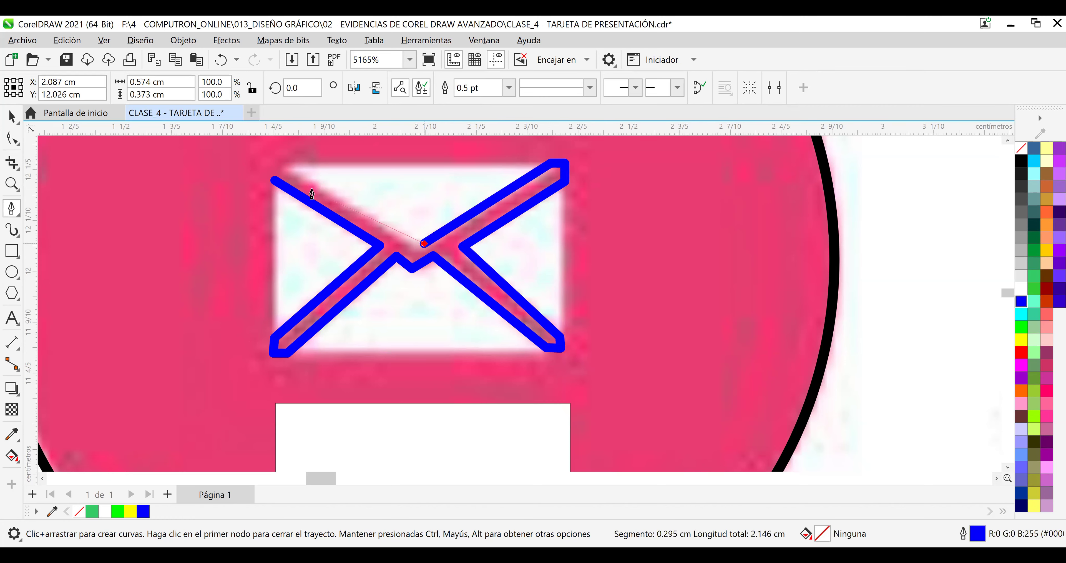
{"action": "left_click", "coordinate": [278, 157]}
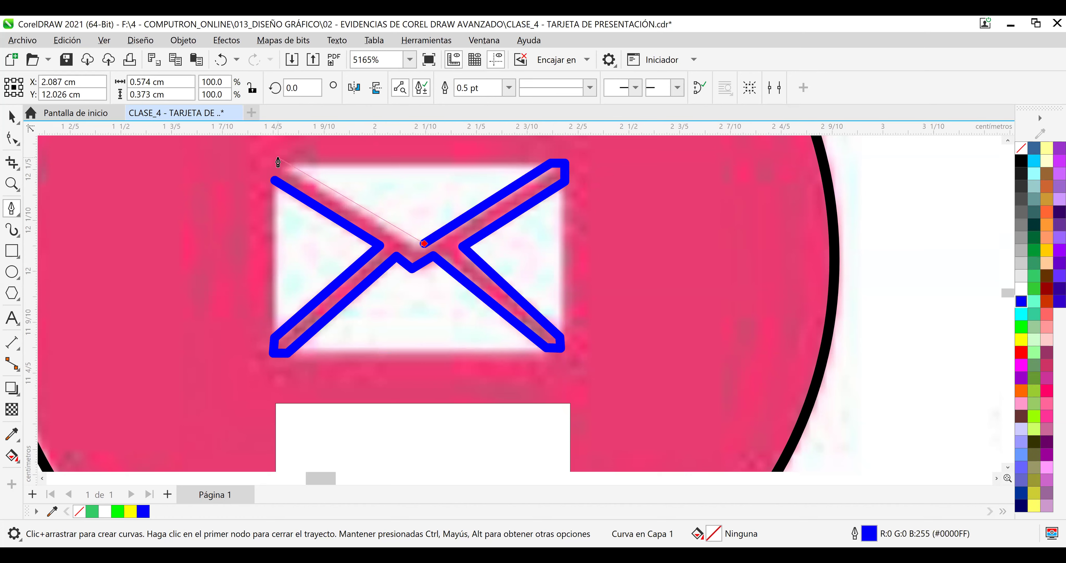
{"action": "left_click", "coordinate": [274, 181]}
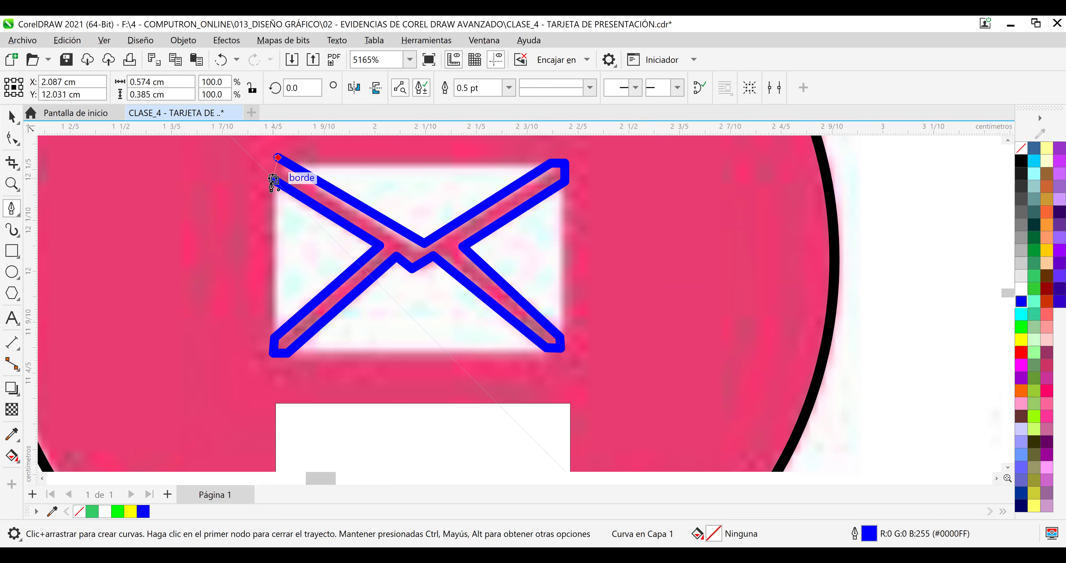
{"action": "scroll", "coordinate": [272, 185], "scroll_direction": "up", "scroll_amount": 1}
{"action": "scroll", "coordinate": [270, 197], "scroll_direction": "up", "scroll_amount": 4}
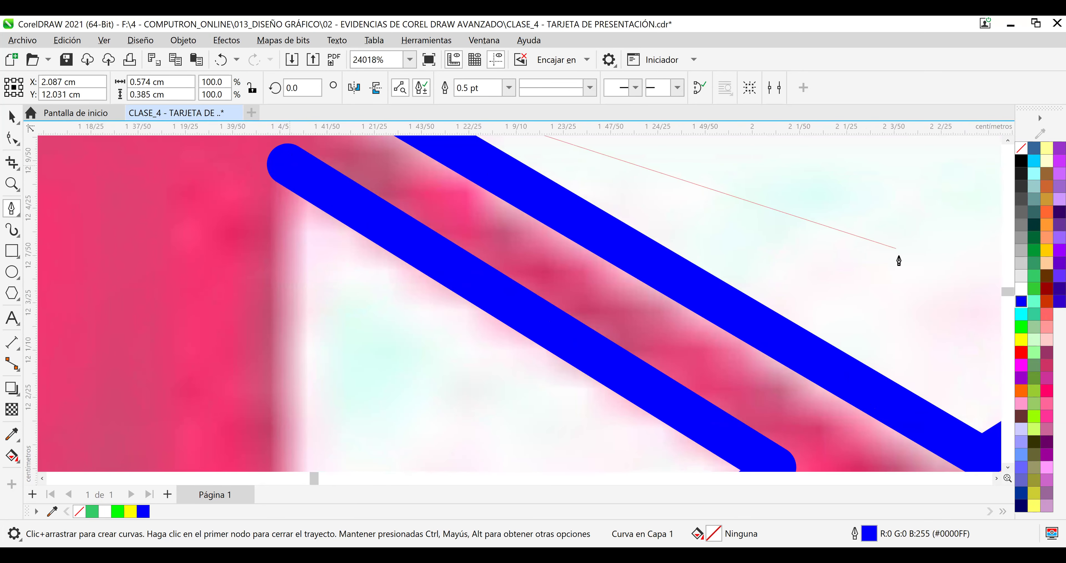
{"action": "left_click_drag", "start_coordinate": [1009, 289], "coordinate": [1006, 290]}
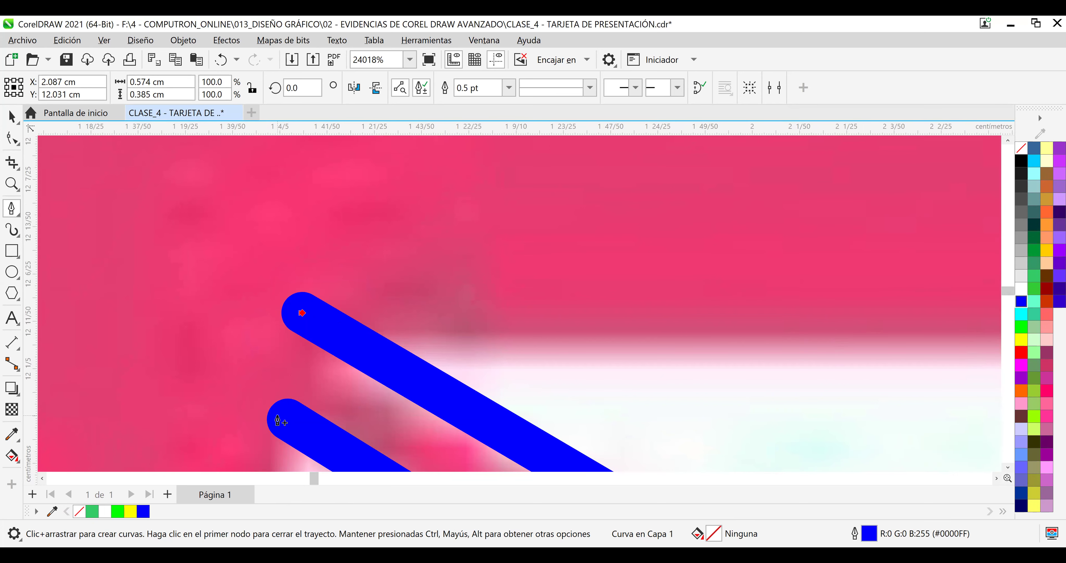
{"action": "scroll", "coordinate": [279, 418], "scroll_direction": "down", "scroll_amount": 2}
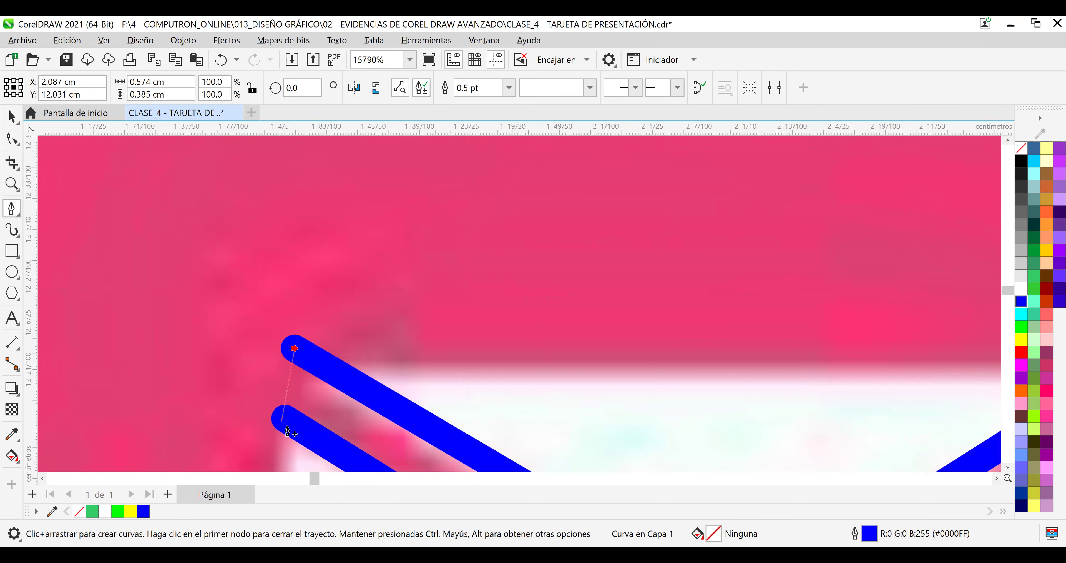
{"action": "scroll", "coordinate": [278, 421], "scroll_direction": "down", "scroll_amount": 1}
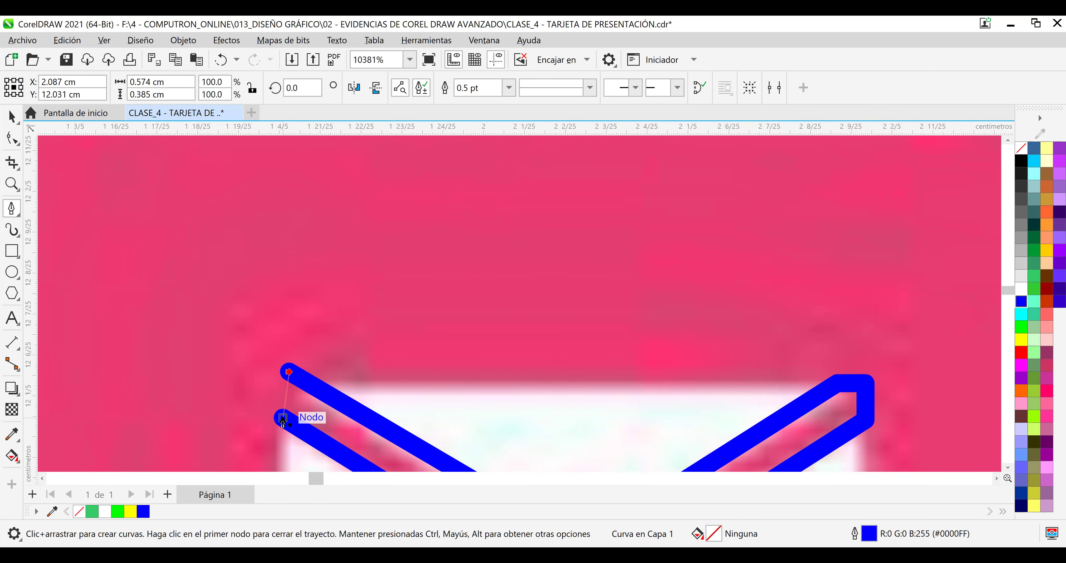
{"action": "scroll", "coordinate": [282, 419], "scroll_direction": "up", "scroll_amount": 4}
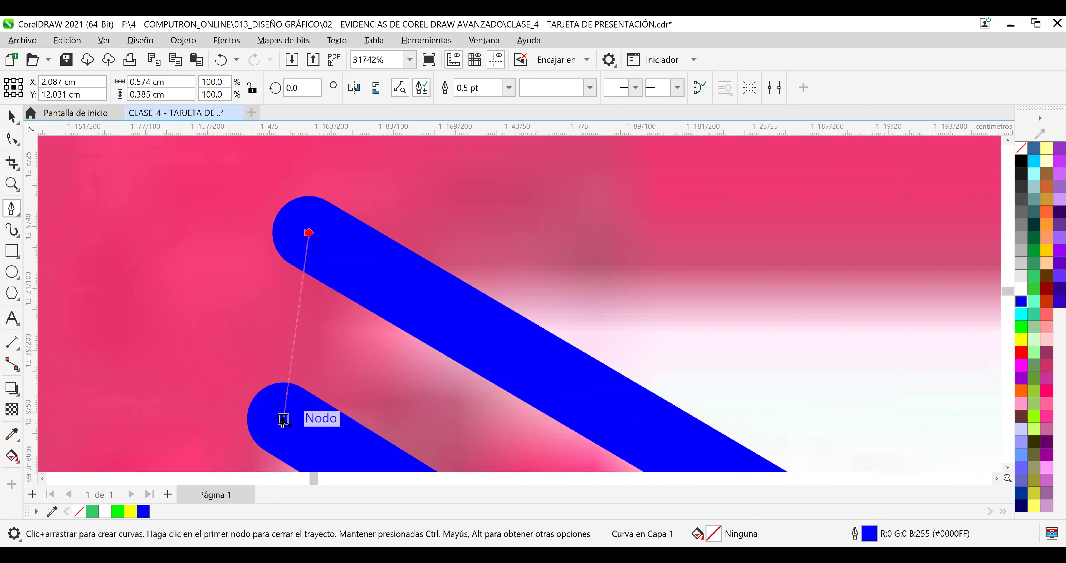
{"action": "scroll", "coordinate": [282, 419], "scroll_direction": "up", "scroll_amount": 3}
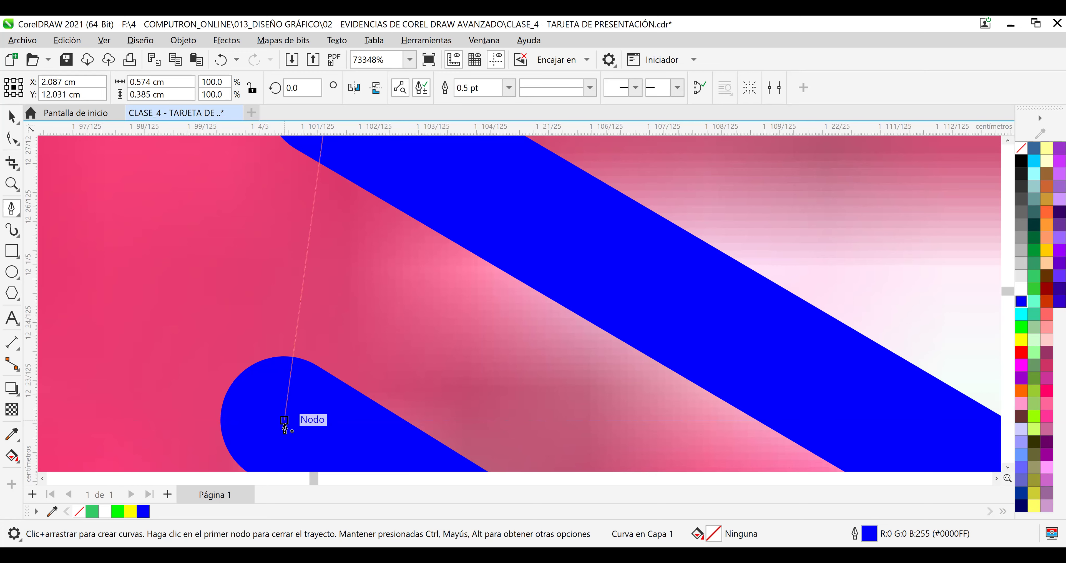
{"action": "scroll", "coordinate": [285, 422], "scroll_direction": "down", "scroll_amount": 2}
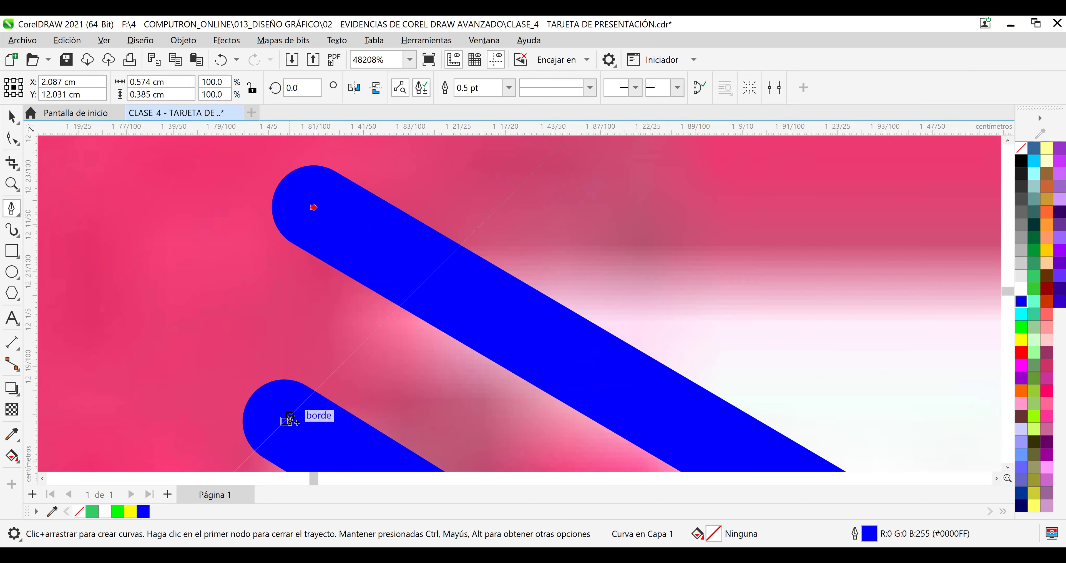
{"action": "scroll", "coordinate": [290, 419], "scroll_direction": "down", "scroll_amount": 1}
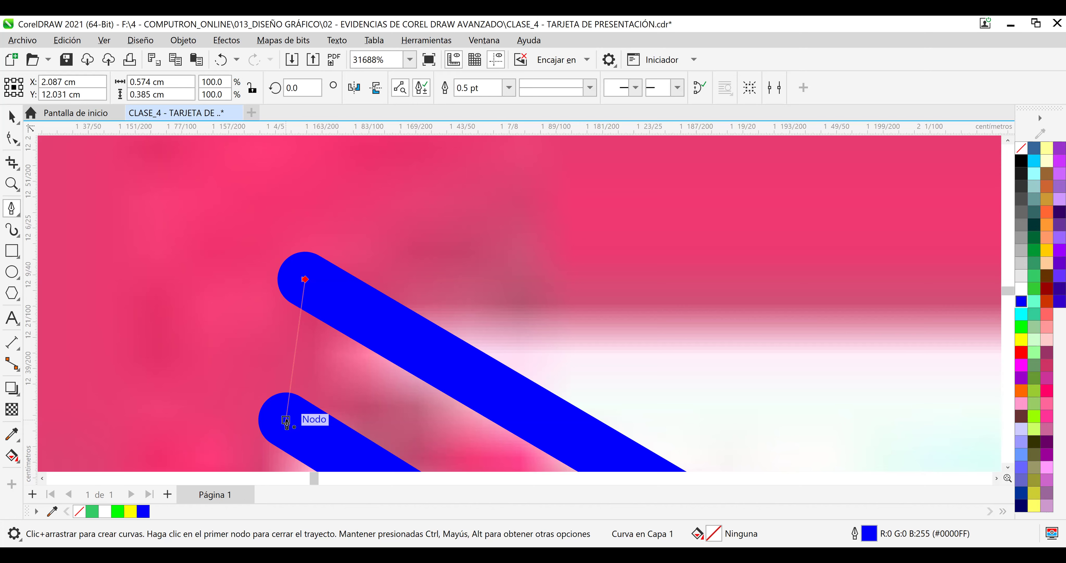
{"action": "left_click", "coordinate": [286, 420]}
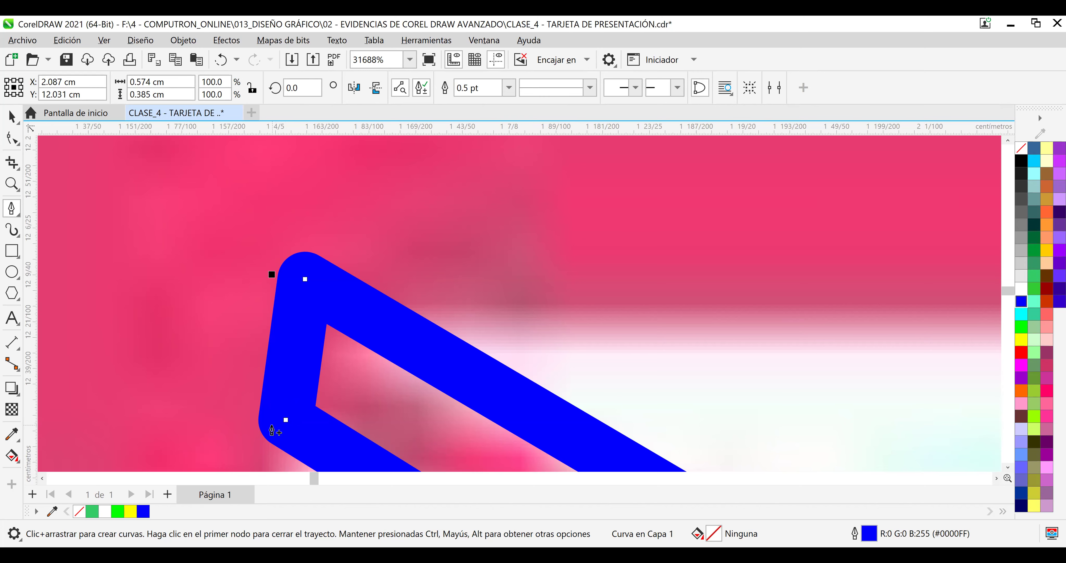
Set the outline width of the closed envelope fold curve to Muy fina.
{"action": "scroll", "coordinate": [272, 430], "scroll_direction": "down", "scroll_amount": 3}
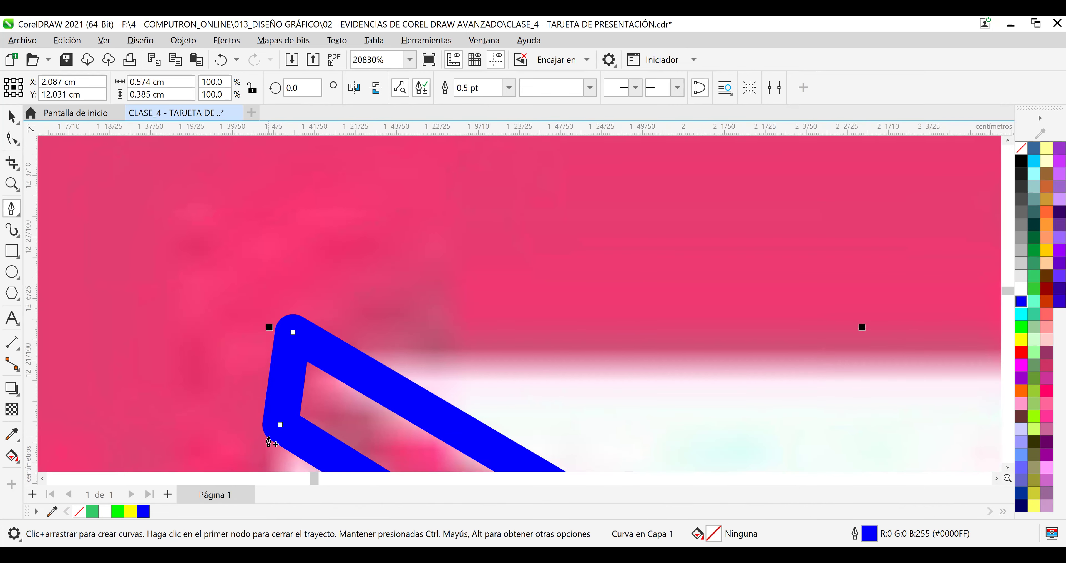
{"action": "scroll", "coordinate": [263, 444], "scroll_direction": "down", "scroll_amount": 5}
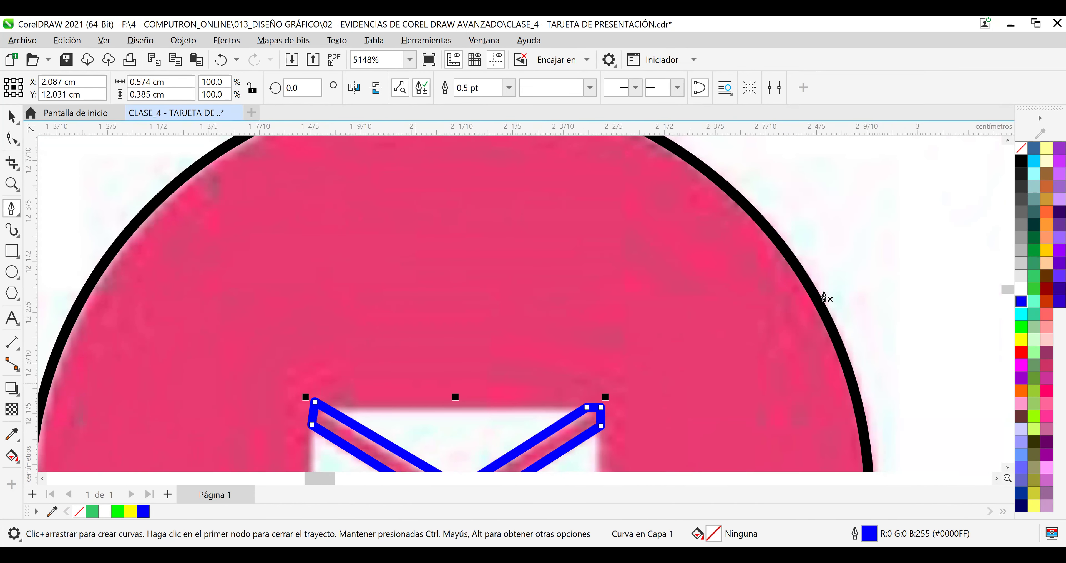
{"action": "scroll", "coordinate": [530, 329], "scroll_direction": "down", "scroll_amount": 1}
{"action": "scroll", "coordinate": [530, 330], "scroll_direction": "down", "scroll_amount": 1}
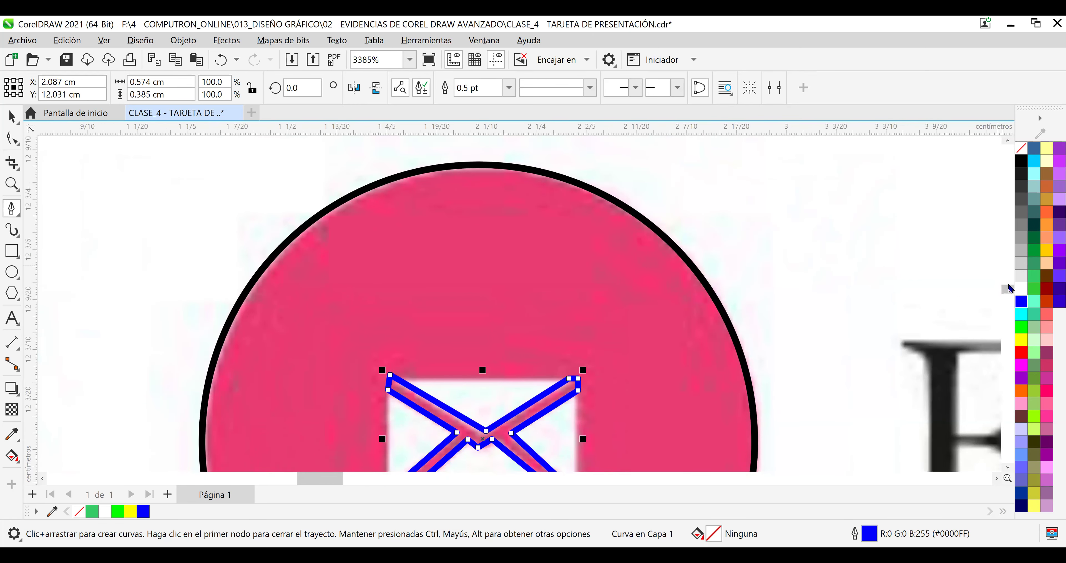
{"action": "left_click_drag", "start_coordinate": [1009, 293], "coordinate": [1009, 289]}
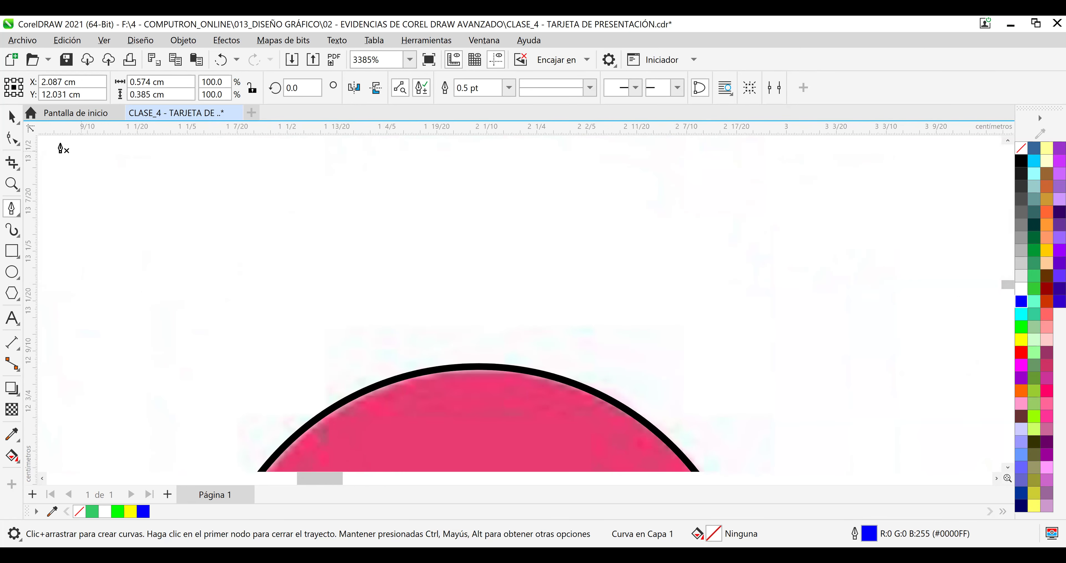
{"action": "key", "text": "space"}
{"action": "scroll", "coordinate": [548, 320], "scroll_direction": "down", "scroll_amount": 2}
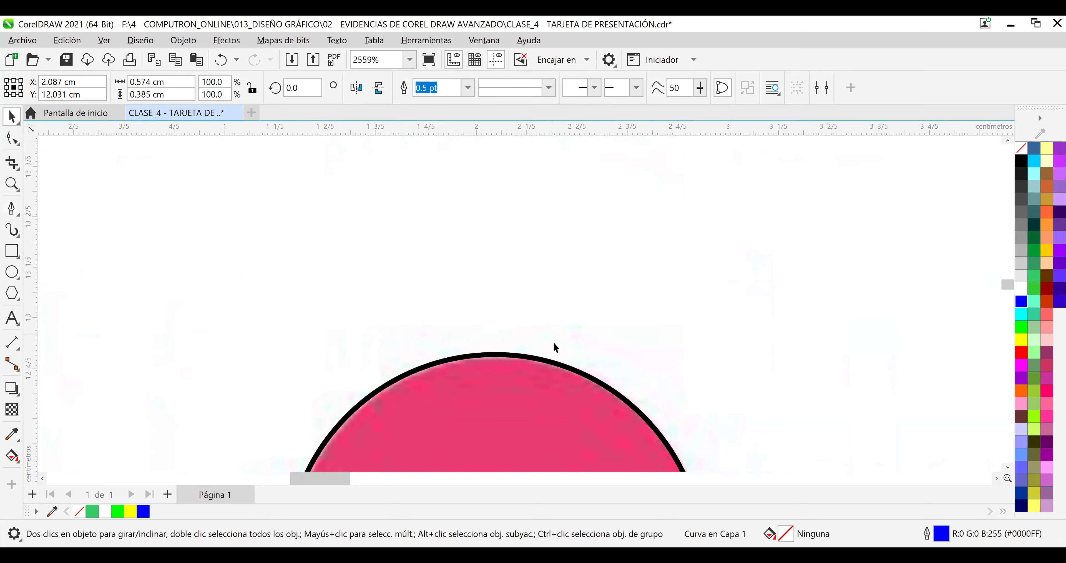
{"action": "left_click", "coordinate": [950, 312]}
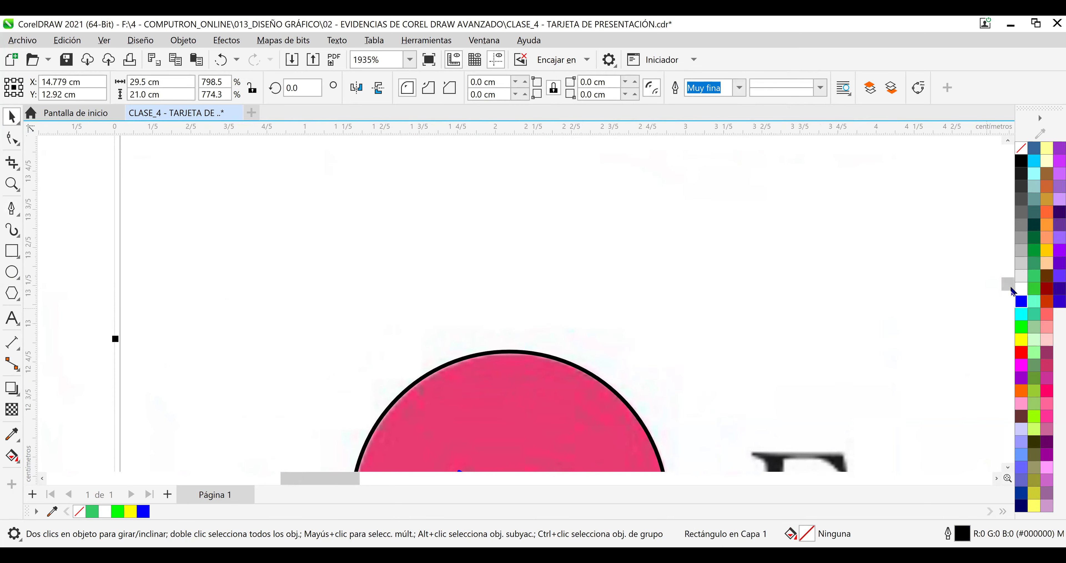
{"action": "left_click_drag", "start_coordinate": [1008, 281], "coordinate": [1008, 295]}
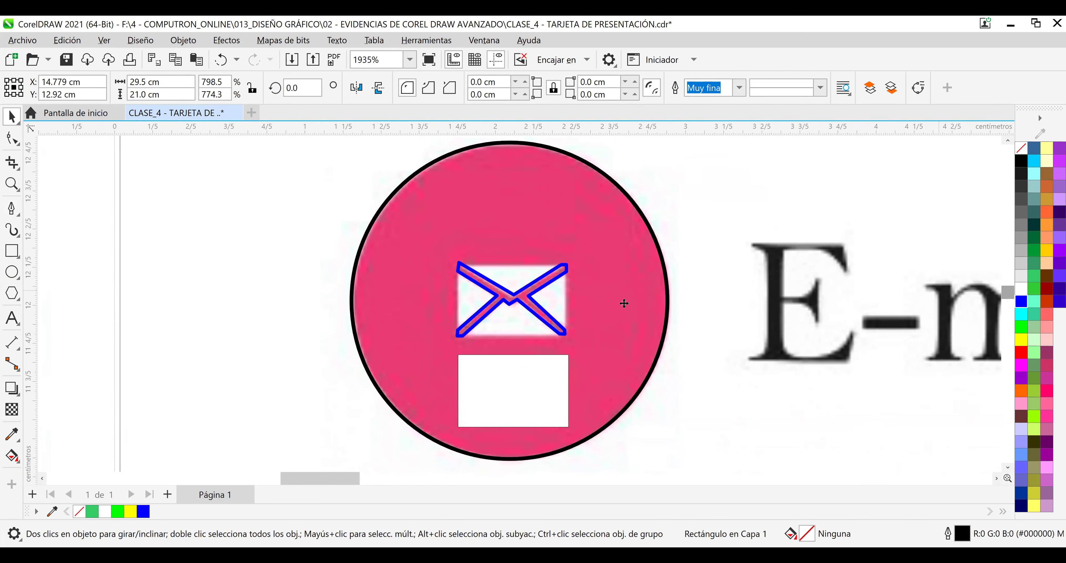
{"action": "scroll", "coordinate": [548, 299], "scroll_direction": "up", "scroll_amount": 2}
{"action": "scroll", "coordinate": [517, 296], "scroll_direction": "up", "scroll_amount": 3}
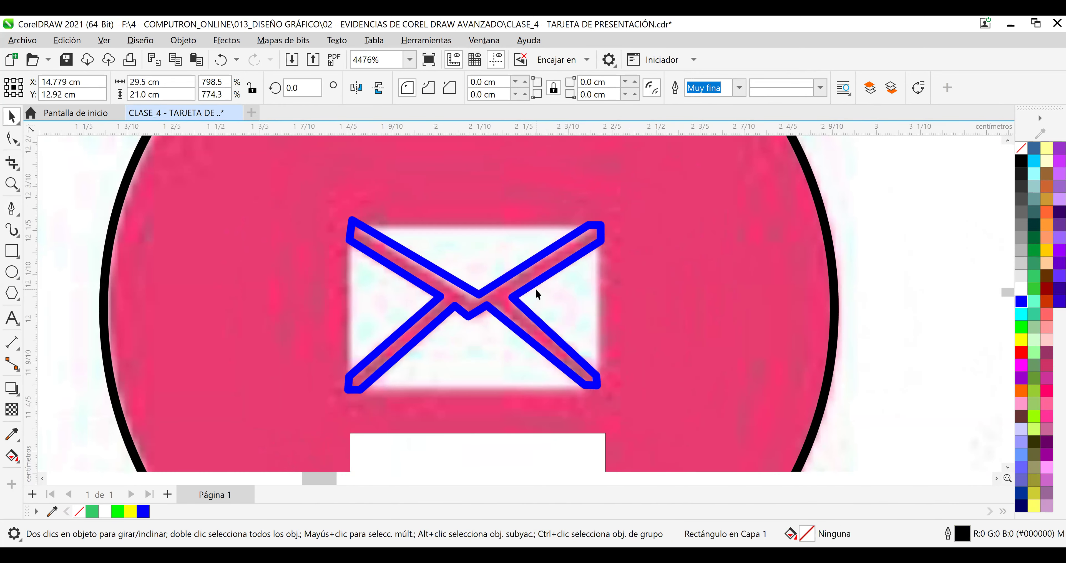
{"action": "left_click", "coordinate": [538, 292]}
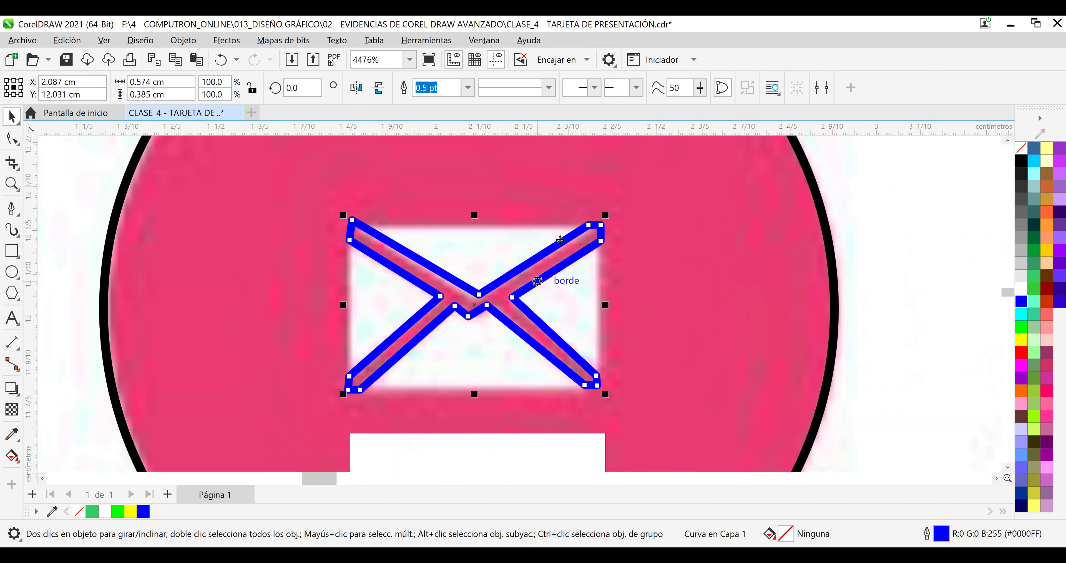
{"action": "left_click", "coordinate": [468, 88]}
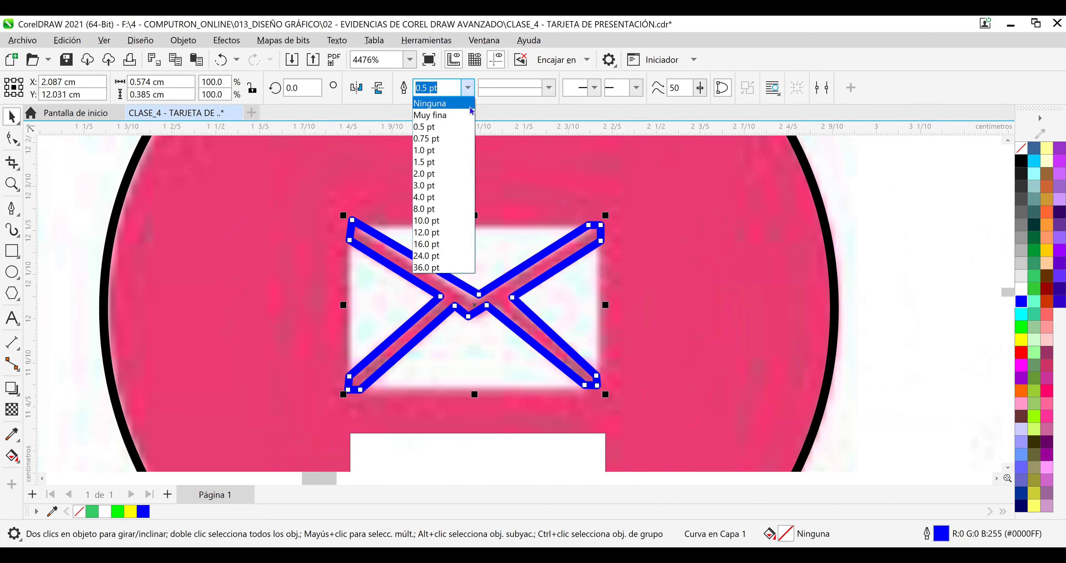
{"action": "left_click", "coordinate": [460, 117]}
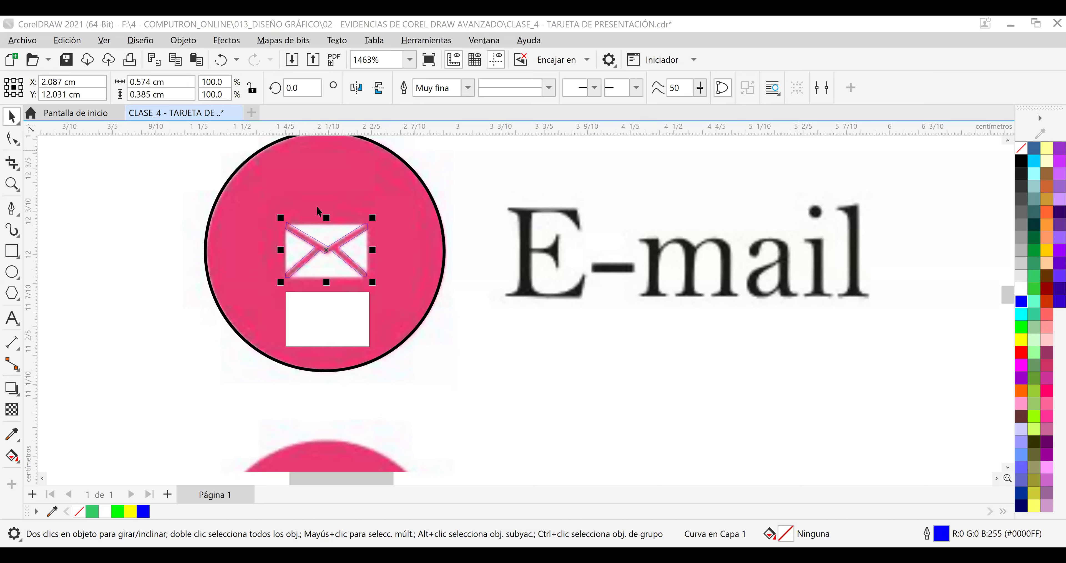
{"action": "scroll", "coordinate": [300, 236], "scroll_direction": "up", "scroll_amount": 3}
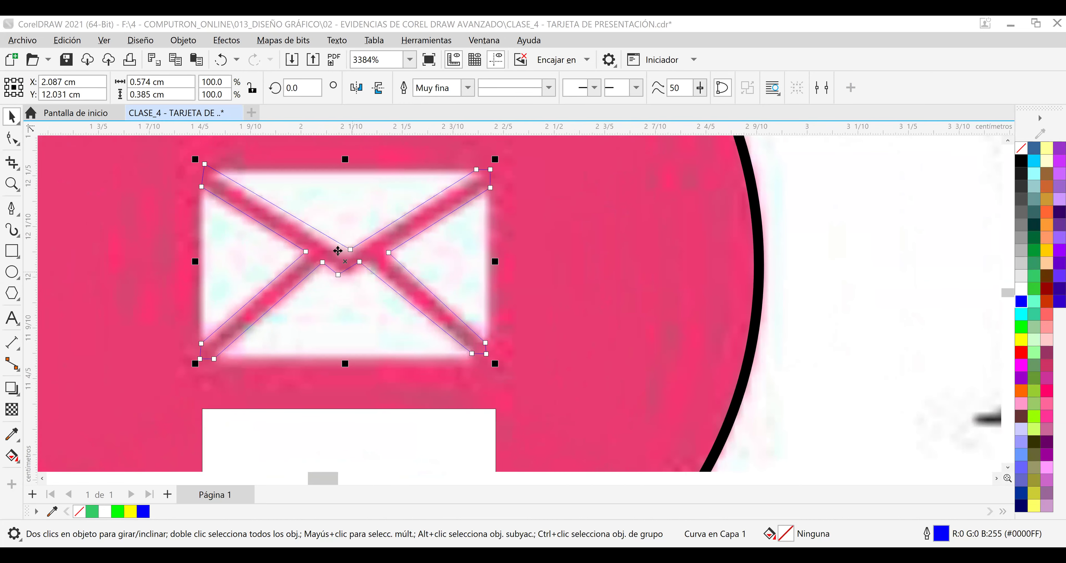
{"action": "scroll", "coordinate": [305, 235], "scroll_direction": "up", "scroll_amount": 1}
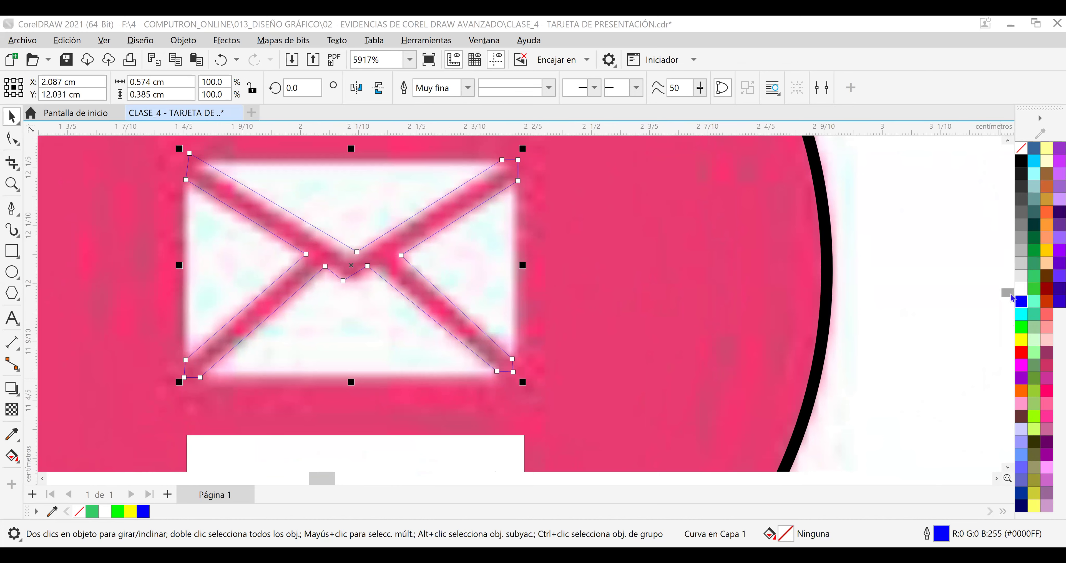
{"action": "scroll", "coordinate": [522, 323], "scroll_direction": "up", "scroll_amount": 4}
{"action": "scroll", "coordinate": [522, 323], "scroll_direction": "down", "scroll_amount": 5}
{"action": "scroll", "coordinate": [427, 313], "scroll_direction": "up", "scroll_amount": 1}
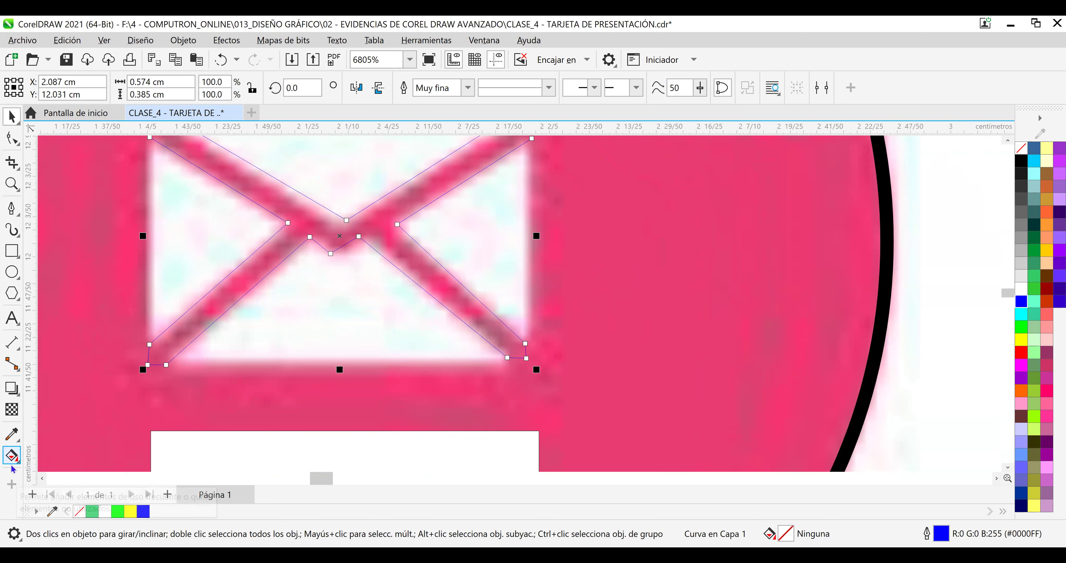
{"action": "left_click", "coordinate": [11, 484]}
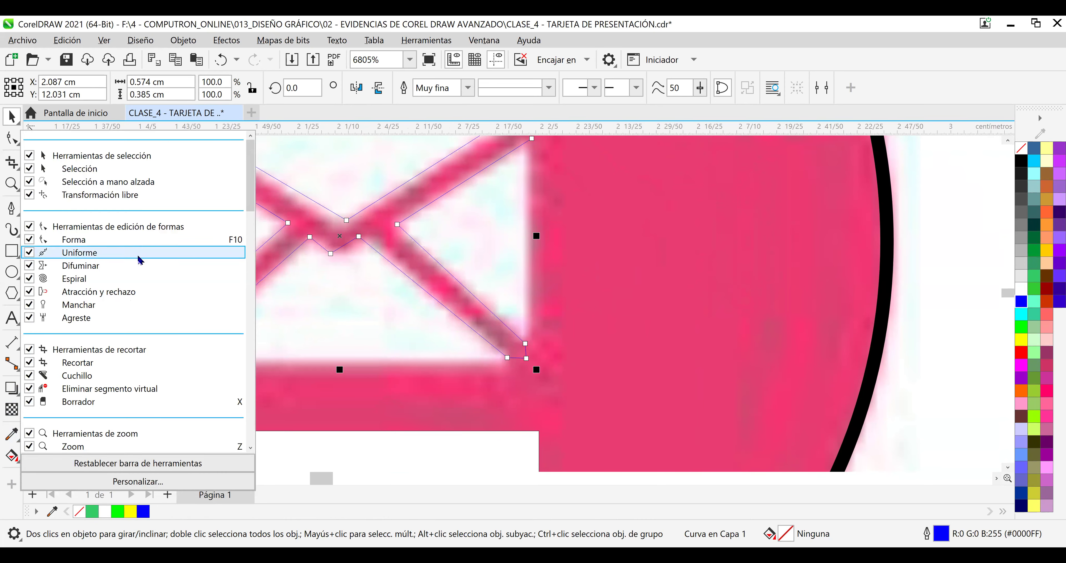
{"action": "scroll", "coordinate": [160, 309], "scroll_direction": "down", "scroll_amount": 2}
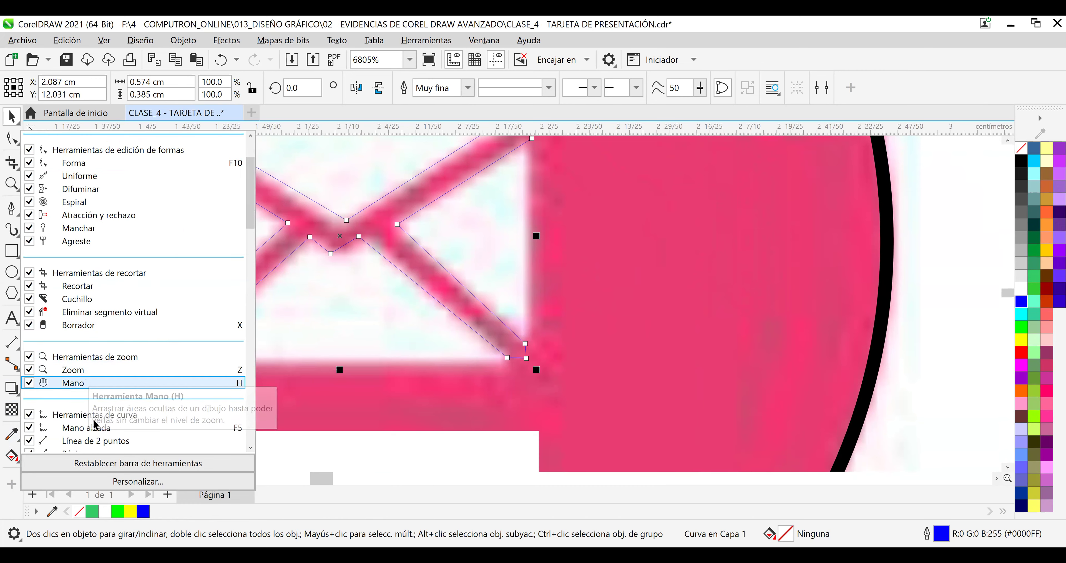
{"action": "key", "text": "Escape"}
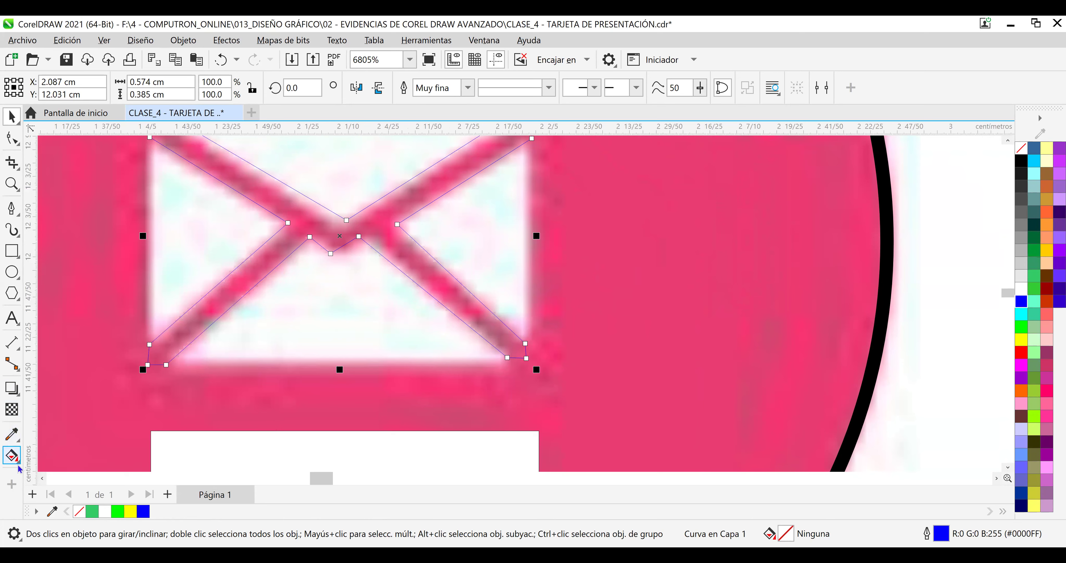
{"action": "left_click", "coordinate": [18, 350]}
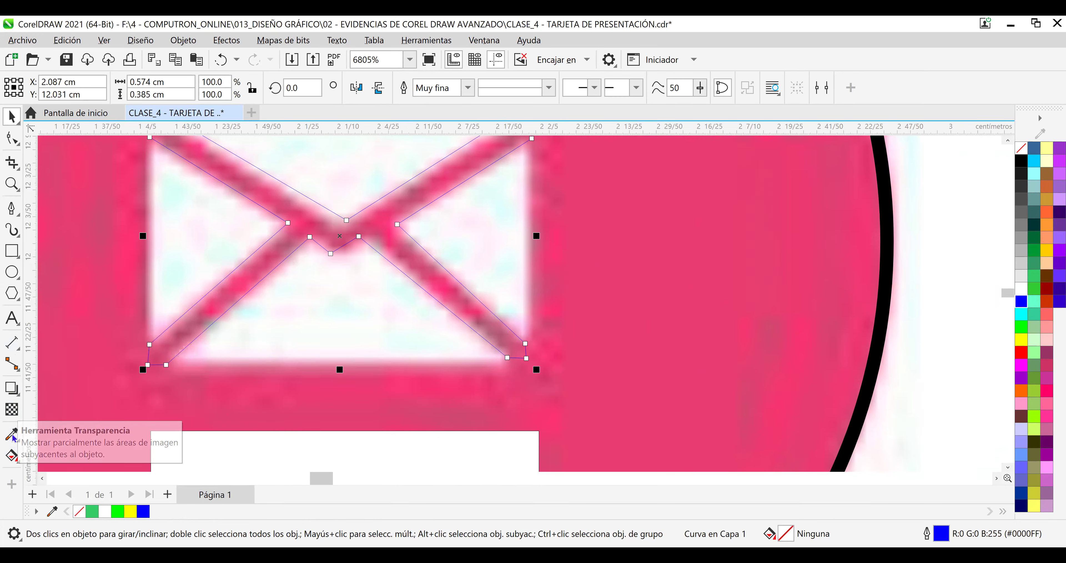
{"action": "left_click", "coordinate": [16, 455]}
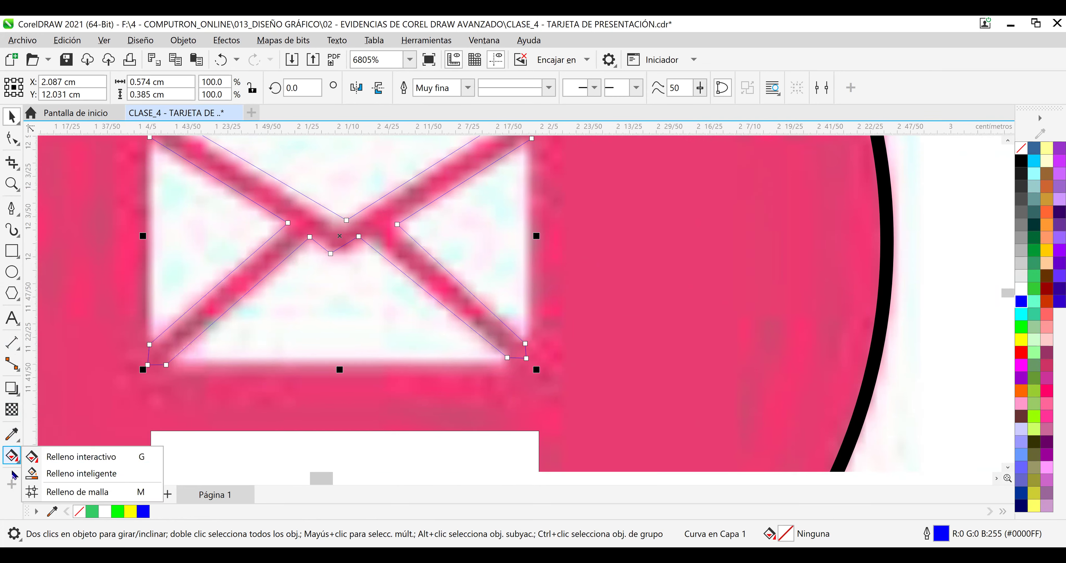
Move the fold curve's nodes at the envelope's lower-right corner outward past the corner with the Shape tool (Forma).
{"action": "left_click", "coordinate": [15, 193]}
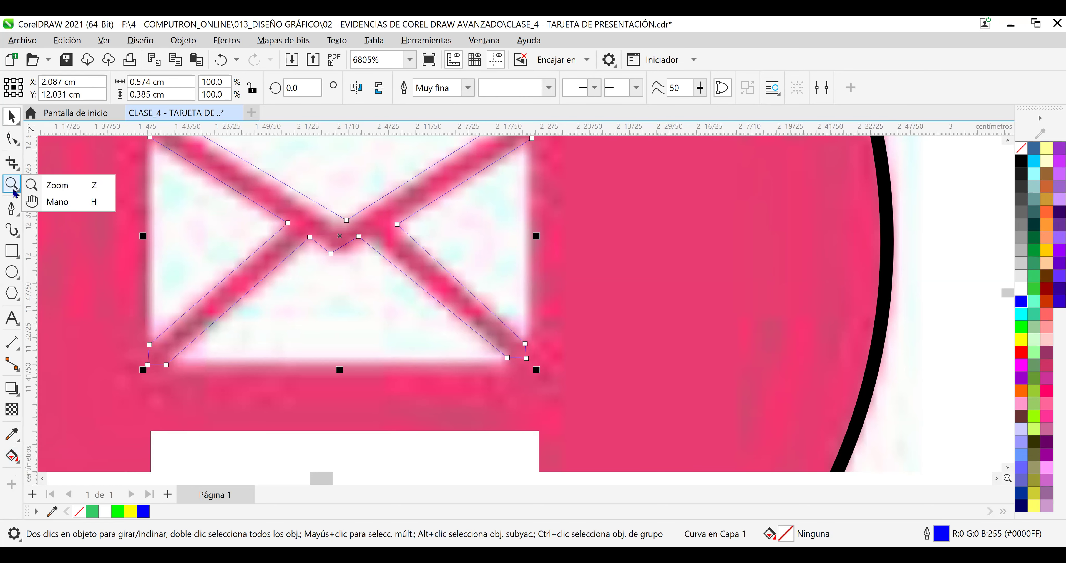
{"action": "left_click", "coordinate": [57, 204]}
{"action": "left_click_drag", "start_coordinate": [481, 236], "coordinate": [553, 293]}
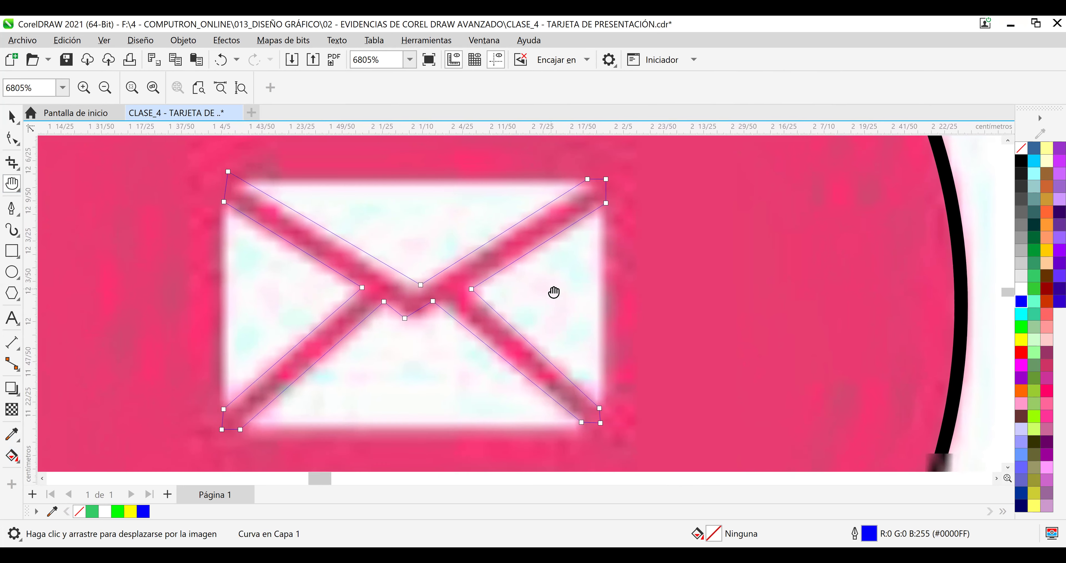
{"action": "left_click", "coordinate": [13, 139]}
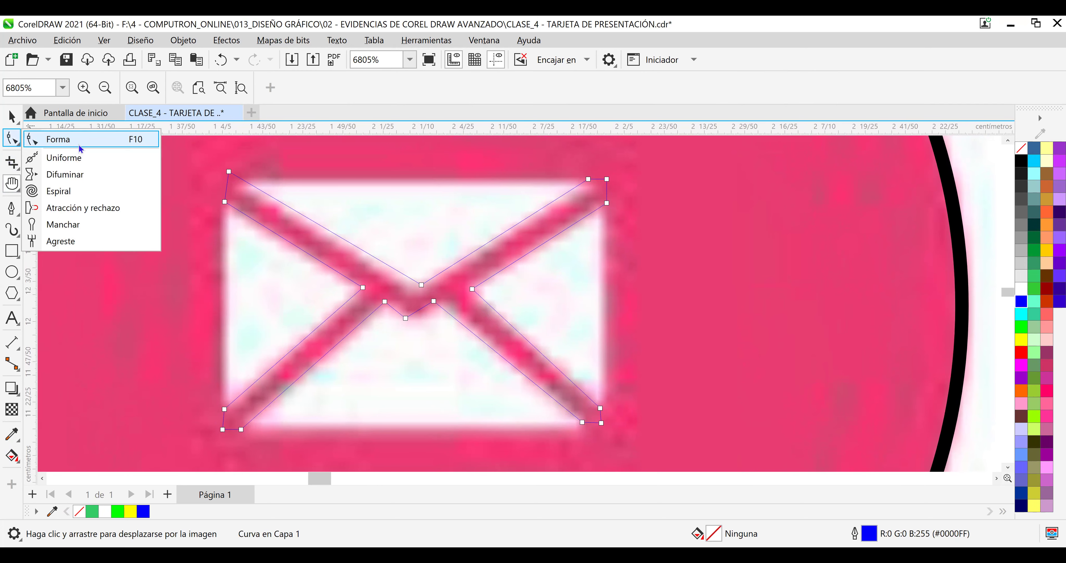
{"action": "left_click", "coordinate": [80, 142]}
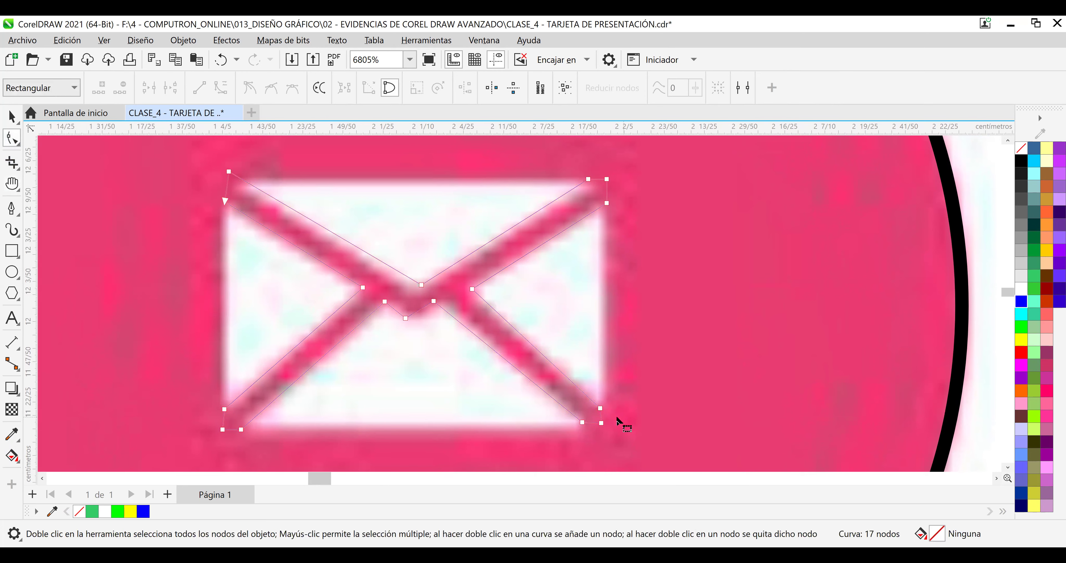
{"action": "left_click", "coordinate": [600, 408]}
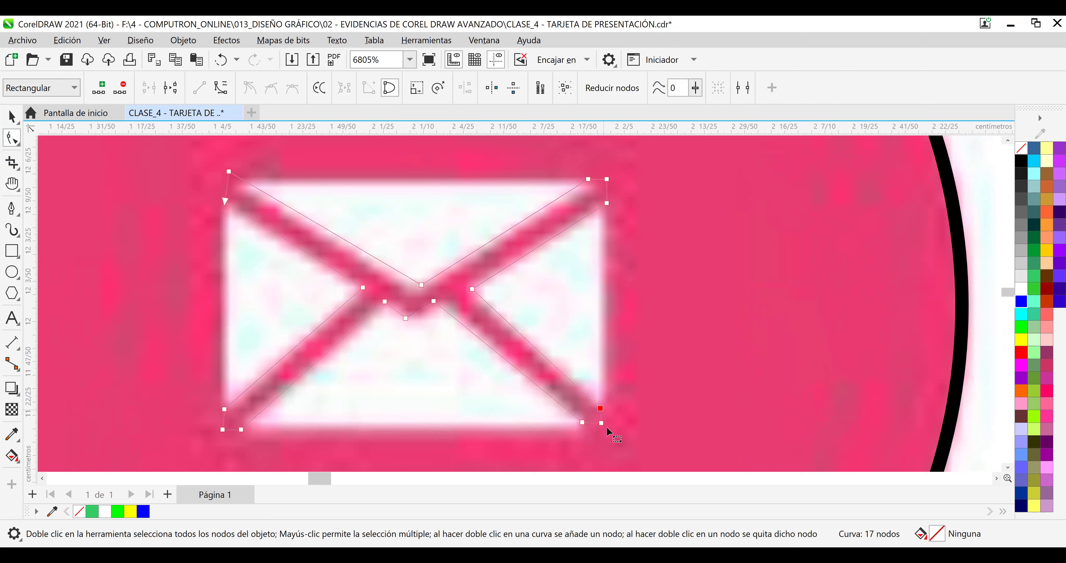
{"action": "mouse_move", "coordinate": [601, 423]}
{"action": "left_mouse_down"}
{"action": "mouse_move", "coordinate": [609, 432]}
{"action": "mouse_move", "coordinate": [588, 428]}
{"action": "mouse_move", "coordinate": [602, 439]}
{"action": "mouse_move", "coordinate": [616, 421]}
{"action": "left_mouse_up"}
Fit the right flap's inner tip and the central V notch to the reference, and pull the upper-right fold's lower end node outward.
{"action": "scroll", "coordinate": [492, 306], "scroll_direction": "up", "scroll_amount": 2}
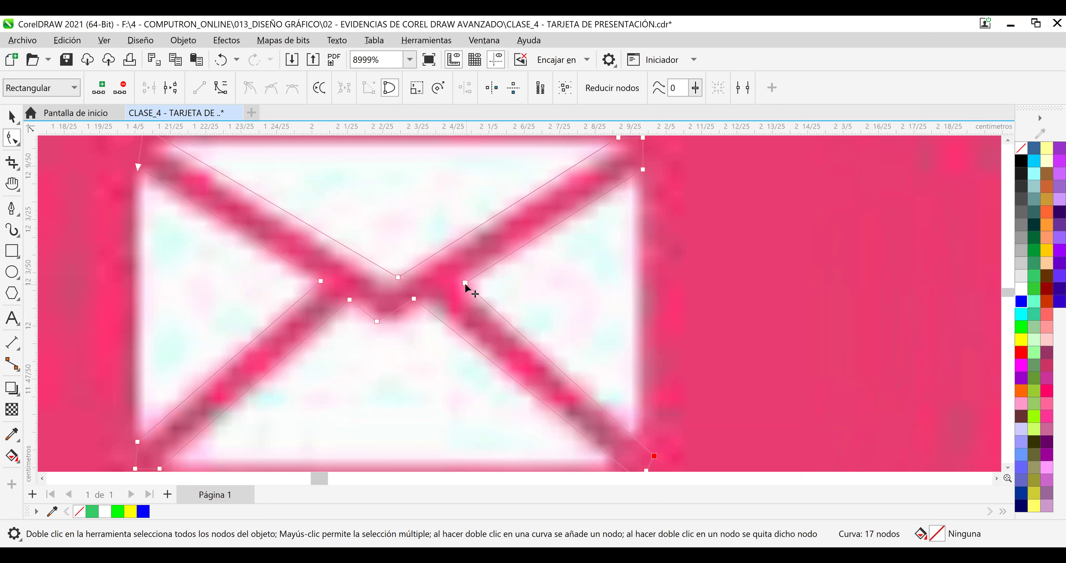
{"action": "left_click_drag", "start_coordinate": [463, 283], "coordinate": [457, 285]}
{"action": "left_click_drag", "start_coordinate": [643, 169], "coordinate": [667, 153]}
{"action": "mouse_move", "coordinate": [378, 322]}
{"action": "left_mouse_down"}
{"action": "mouse_move", "coordinate": [420, 302]}
{"action": "mouse_move", "coordinate": [389, 321]}
{"action": "left_mouse_up"}
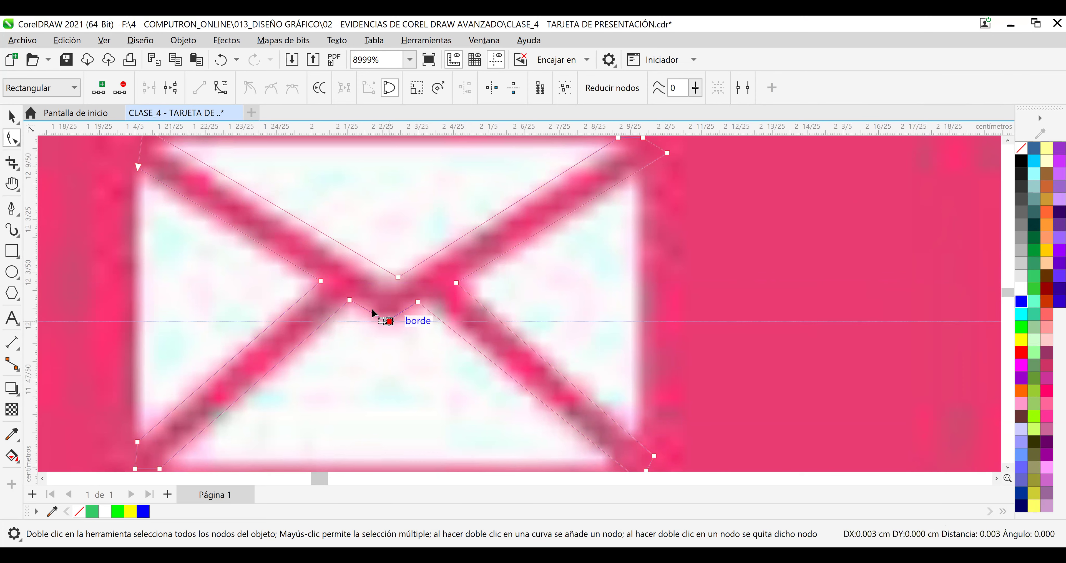
{"action": "left_click", "coordinate": [350, 299]}
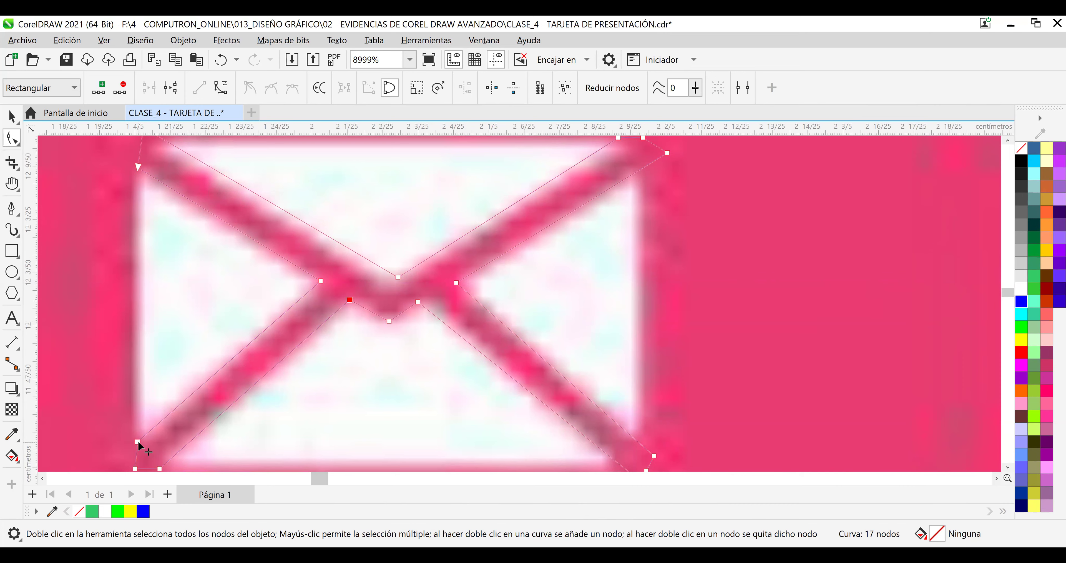
Pull the lower-left fold's outer end node and both upper-left fold end nodes outward beyond the envelope's edges.
{"action": "left_click_drag", "start_coordinate": [137, 442], "coordinate": [119, 455]}
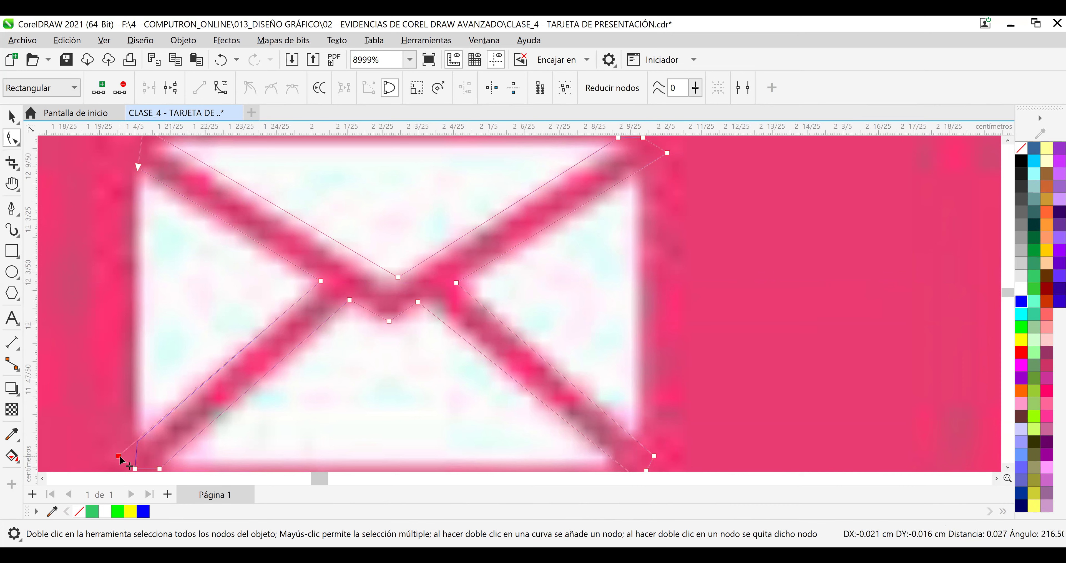
{"action": "left_click_drag", "start_coordinate": [120, 458], "coordinate": [120, 461]}
{"action": "left_click_drag", "start_coordinate": [137, 166], "coordinate": [118, 158]}
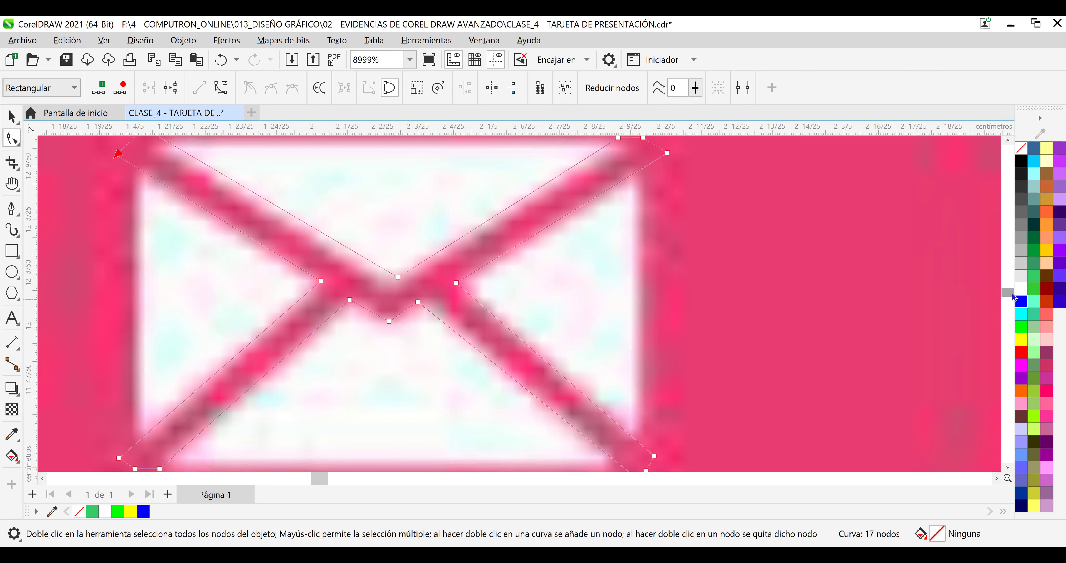
{"action": "scroll", "coordinate": [757, 288], "scroll_direction": "down", "scroll_amount": 1}
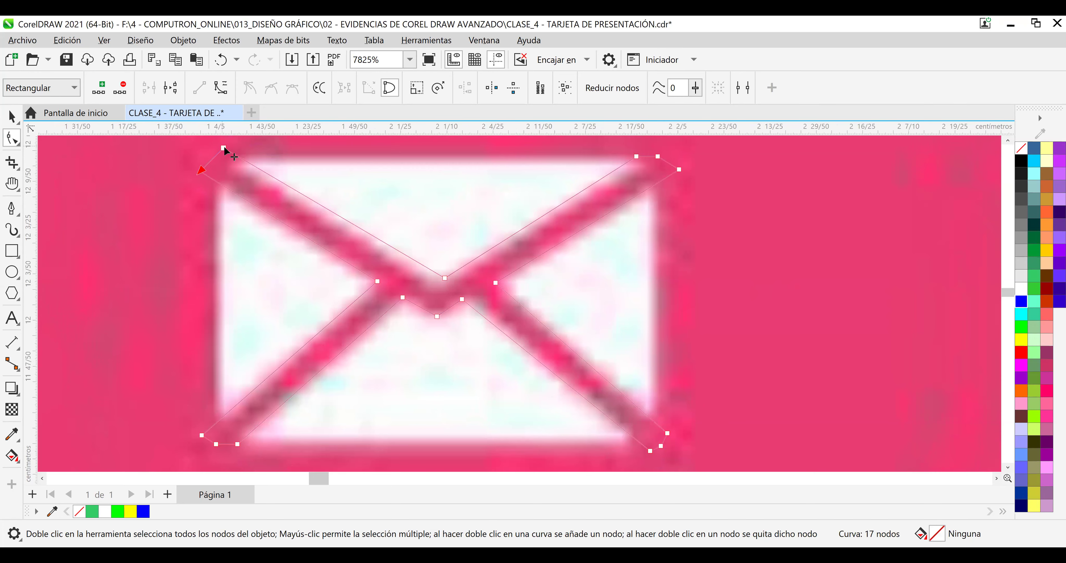
{"action": "left_click_drag", "start_coordinate": [223, 147], "coordinate": [165, 180]}
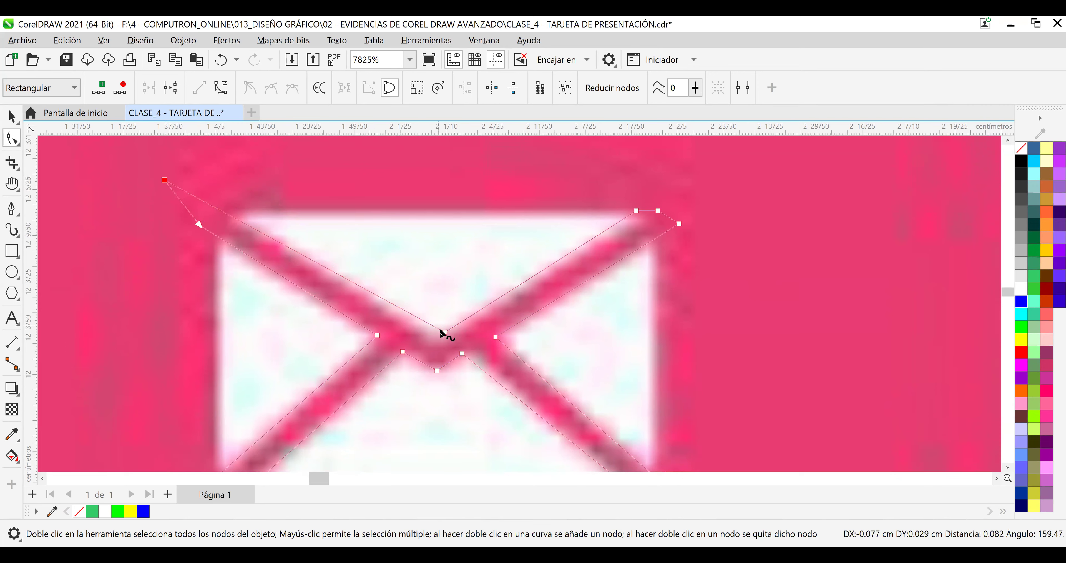
Lower the top flap's centre vertex onto the fold, delete the surplus upper-right node, and extend that fold end outward.
{"action": "mouse_move", "coordinate": [444, 333]}
{"action": "left_mouse_down"}
{"action": "mouse_move", "coordinate": [438, 343]}
{"action": "mouse_move", "coordinate": [455, 332]}
{"action": "left_mouse_up"}
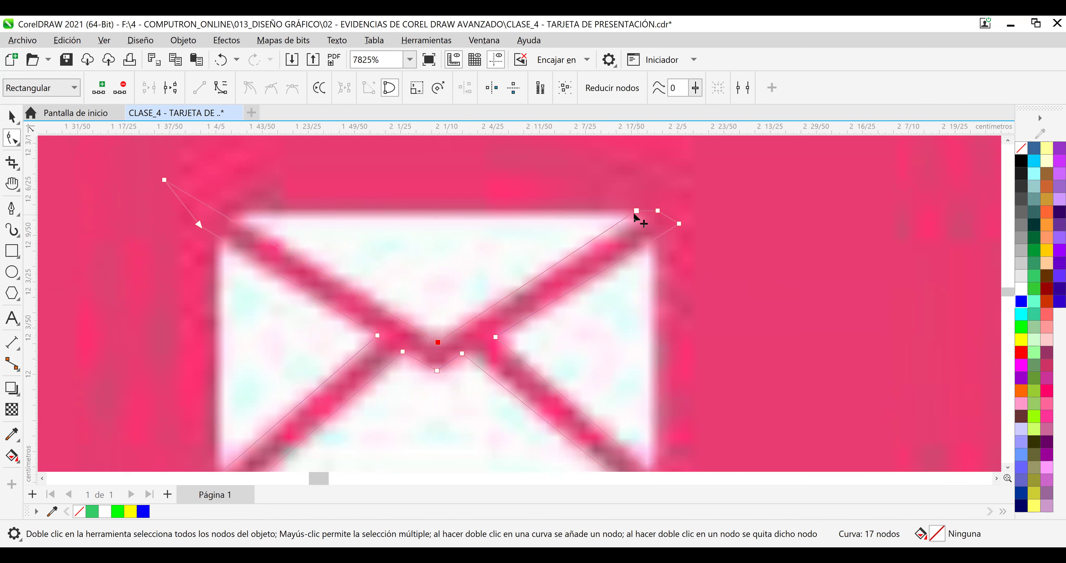
{"action": "left_click_drag", "start_coordinate": [637, 210], "coordinate": [682, 203]}
{"action": "left_click", "coordinate": [122, 88]}
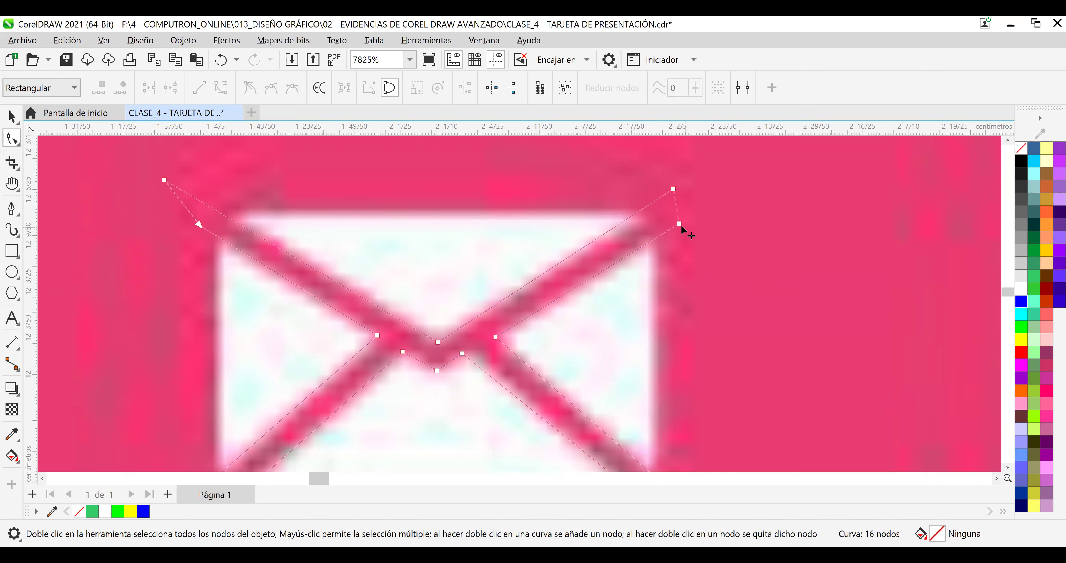
{"action": "left_click_drag", "start_coordinate": [682, 226], "coordinate": [698, 213]}
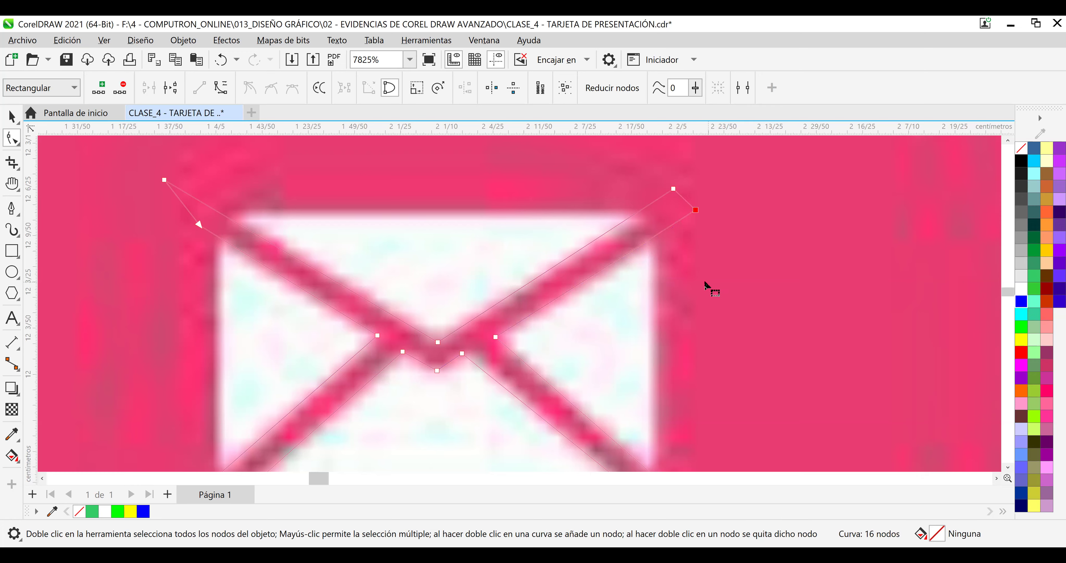
Nudge the outermost node of the upper-left fold end slightly up and to the right.
{"action": "scroll", "coordinate": [469, 349], "scroll_direction": "down", "scroll_amount": 1}
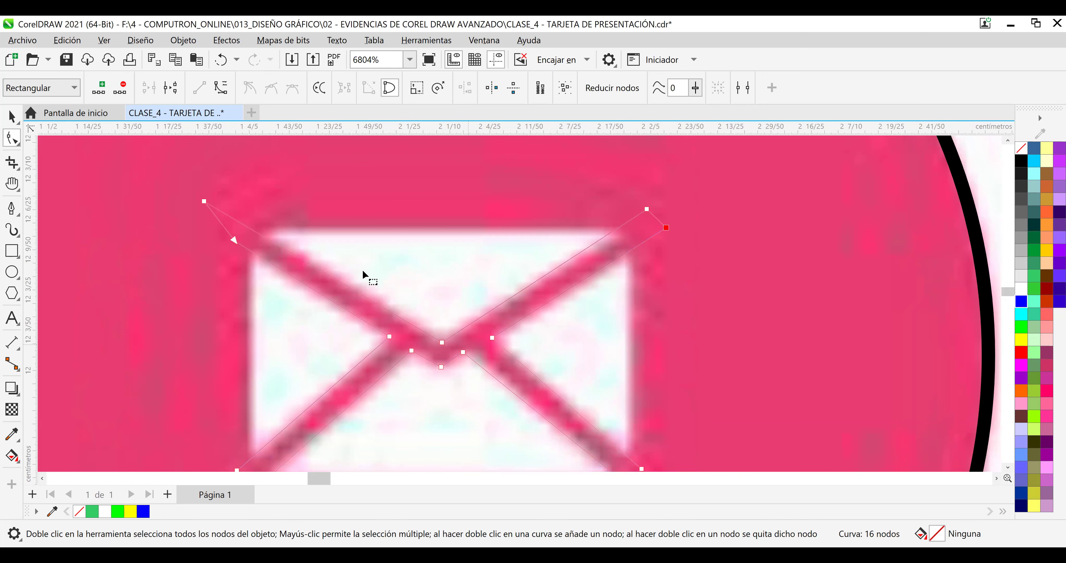
{"action": "left_click_drag", "start_coordinate": [204, 201], "coordinate": [208, 198]}
{"action": "scroll", "coordinate": [1005, 295], "scroll_direction": "down", "scroll_amount": 3}
{"action": "left_click_drag", "start_coordinate": [1005, 295], "coordinate": [1004, 294]}
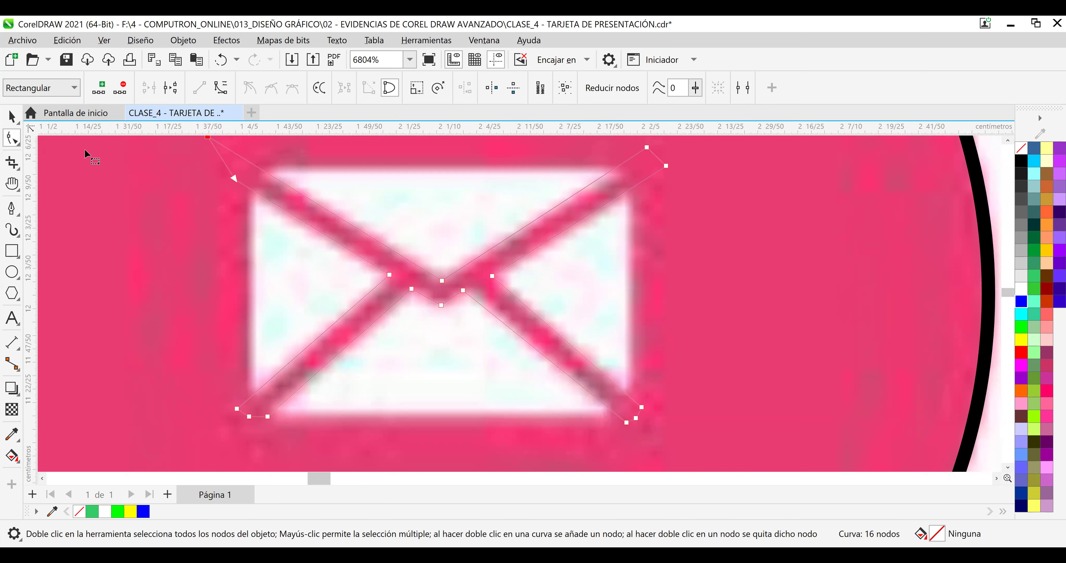
Set the fold curve's outline width to 0.1 pt after trying 0.3 pt and 0.2 pt, and deselect the curve.
{"action": "key", "text": "space"}
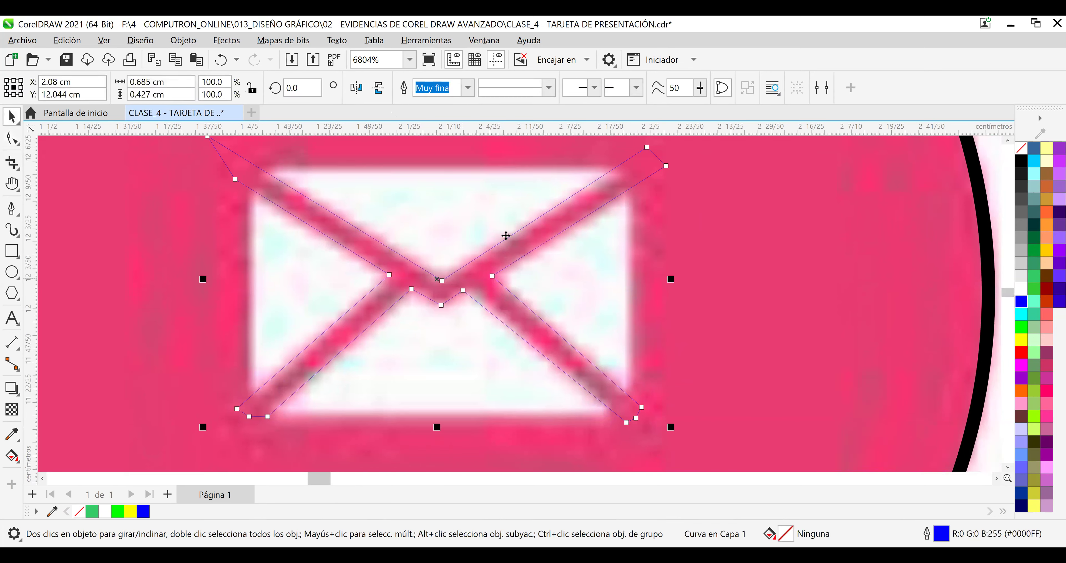
{"action": "left_click", "coordinate": [453, 89]}
{"action": "type", "text": "0.3"}
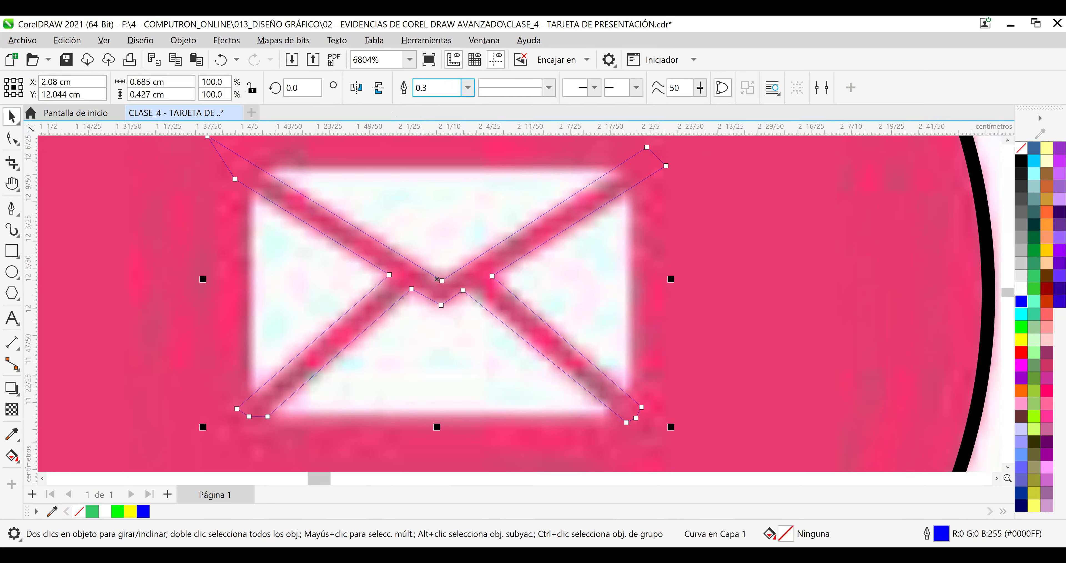
{"action": "key", "text": "Return"}
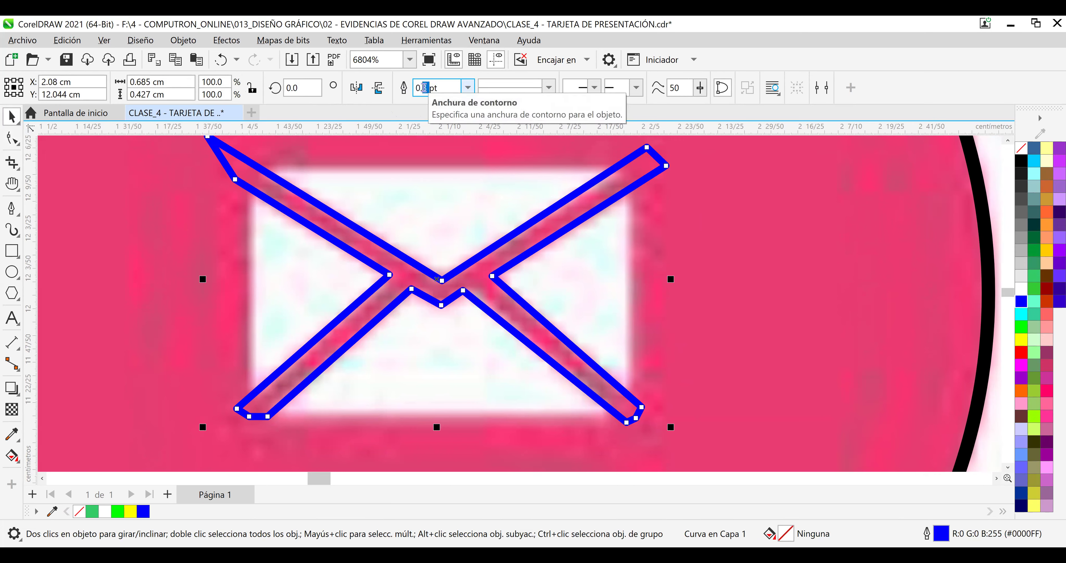
{"action": "type", "text": "2"}
{"action": "key", "text": "Return"}
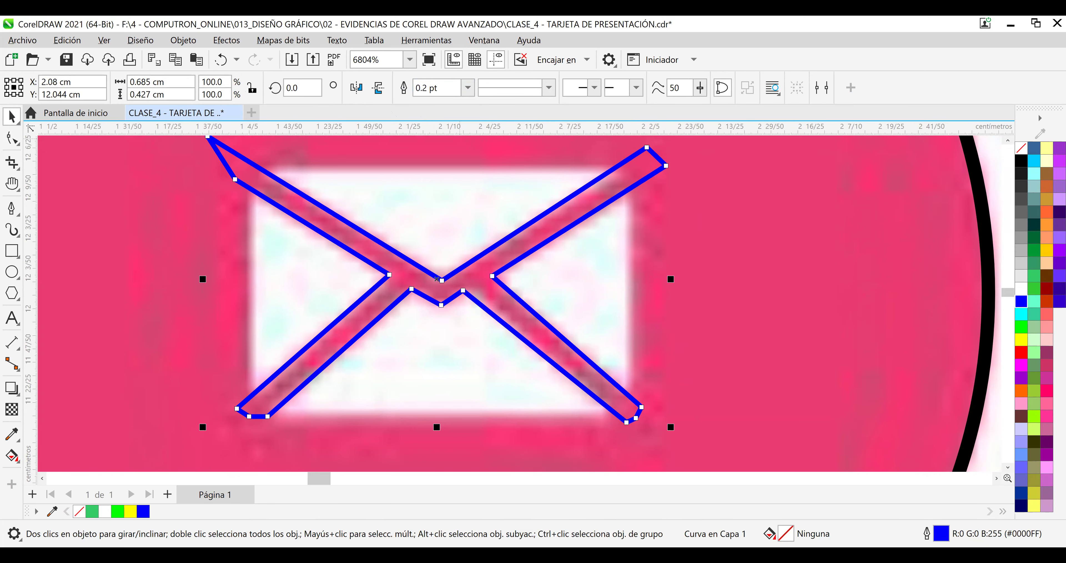
{"action": "double_click", "coordinate": [424, 87]}
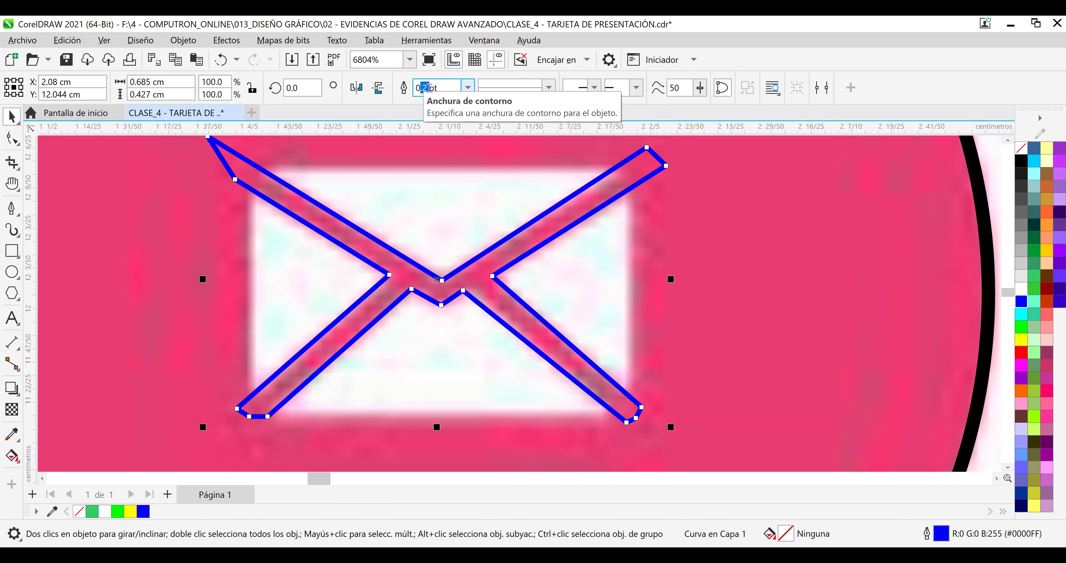
{"action": "type", "text": "1"}
{"action": "key", "text": "Return"}
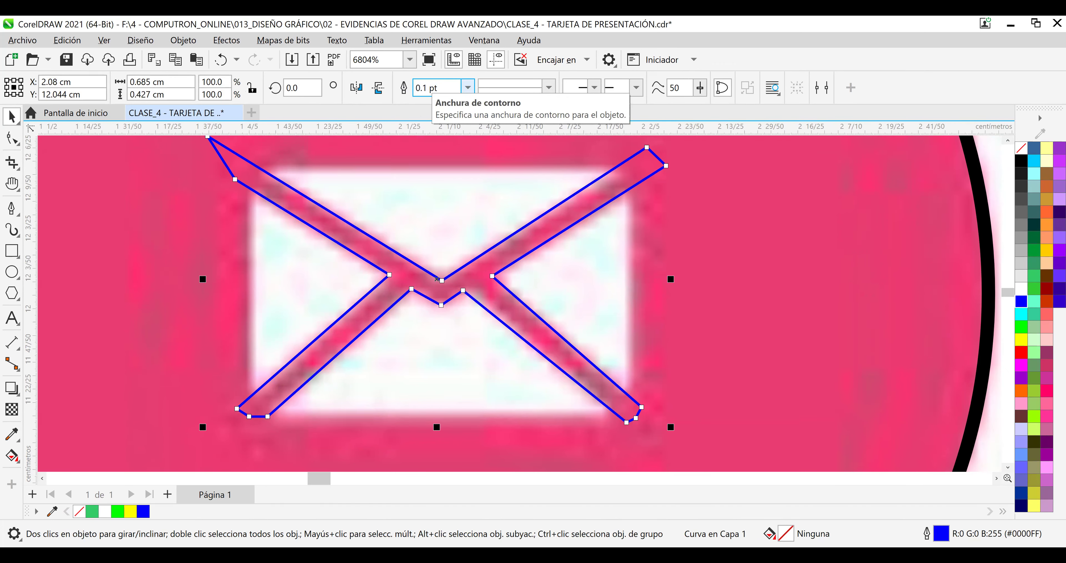
{"action": "left_click", "coordinate": [840, 320]}
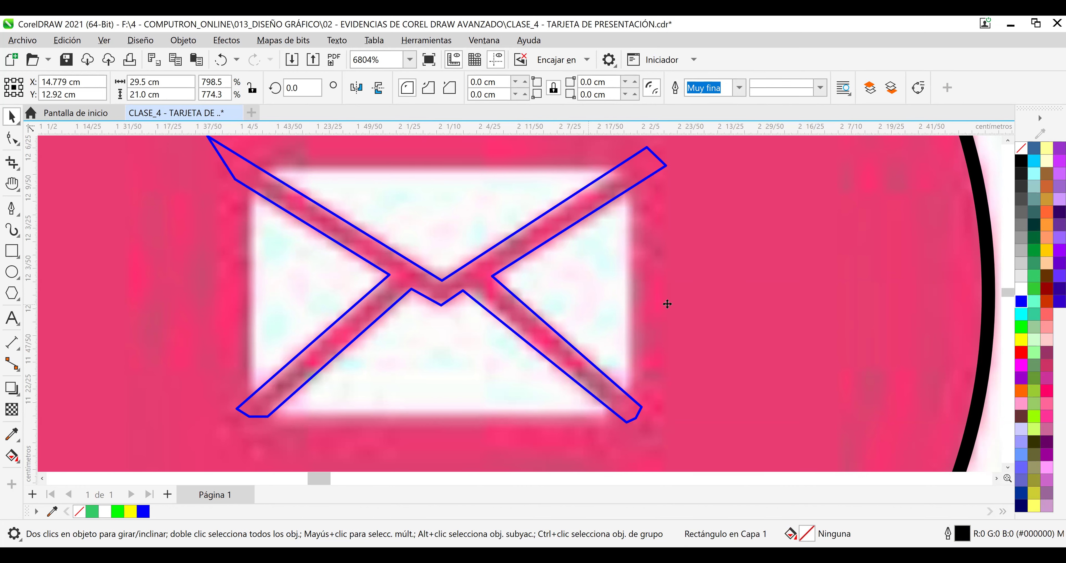
{"action": "scroll", "coordinate": [1007, 291], "scroll_direction": "up", "scroll_amount": 3}
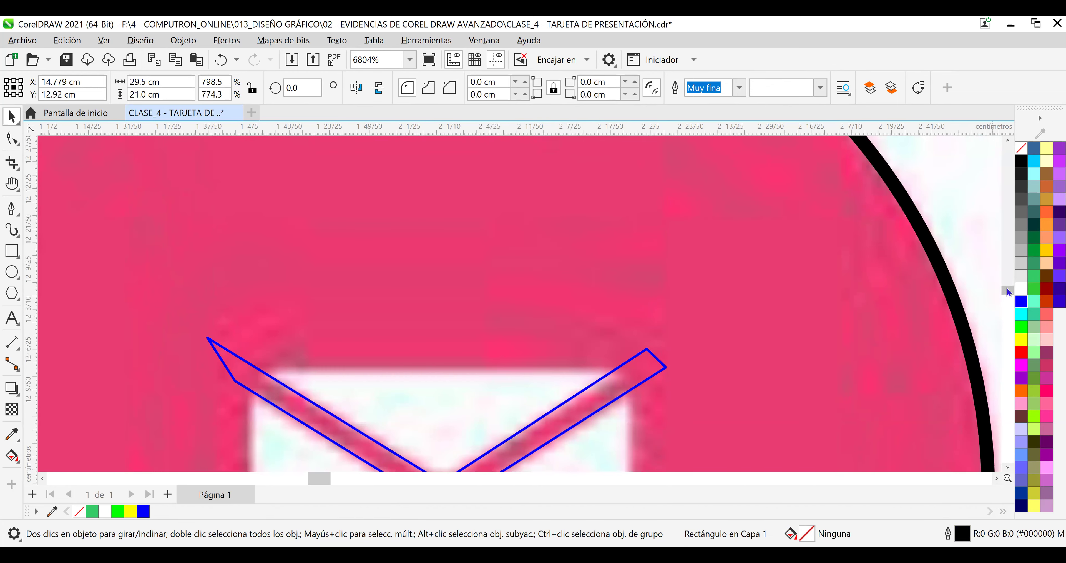
{"action": "scroll", "coordinate": [796, 314], "scroll_direction": "down", "scroll_amount": 1}
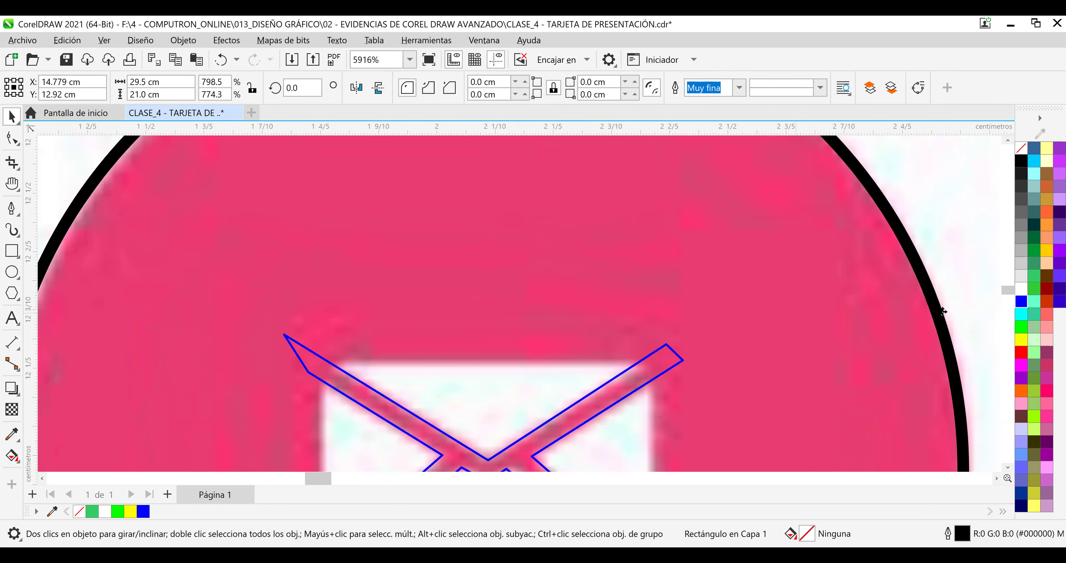
{"action": "left_click", "coordinate": [1006, 464]}
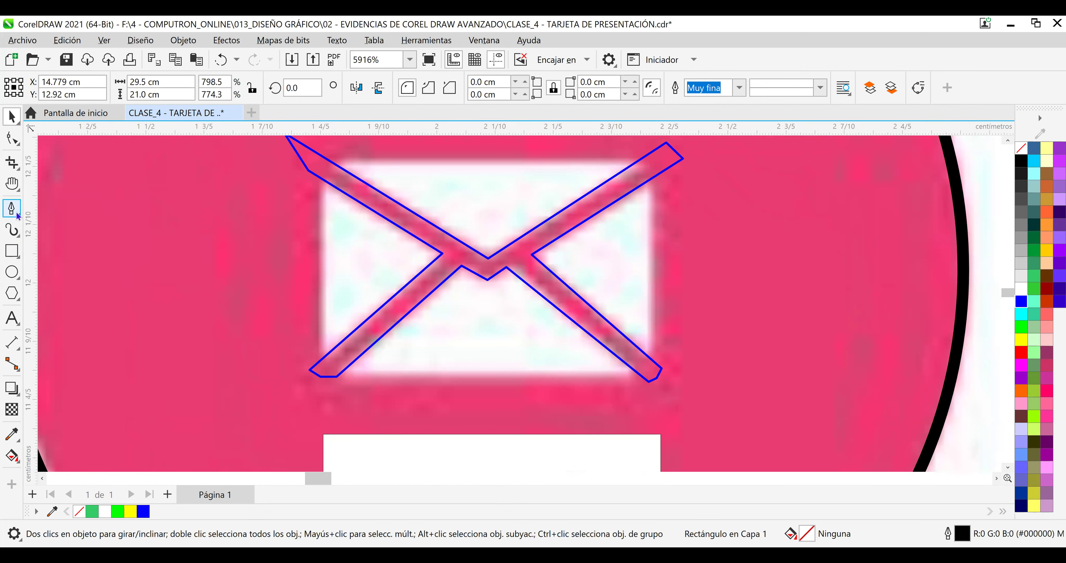
Bring the whole envelope icon into view and save the document.
{"action": "left_click", "coordinate": [12, 184]}
{"action": "left_click_drag", "start_coordinate": [321, 231], "coordinate": [310, 271]}
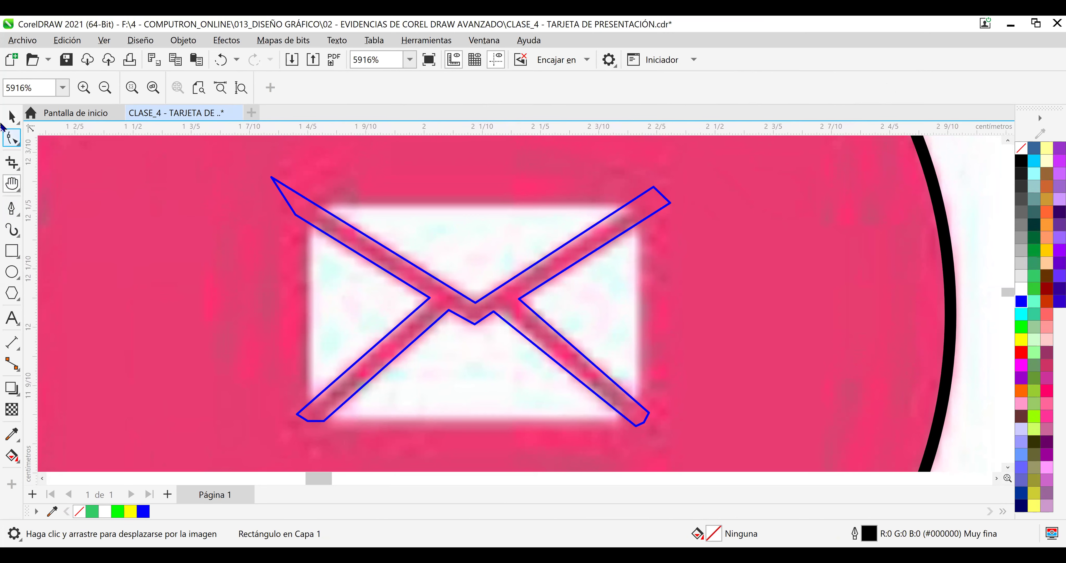
{"action": "left_click", "coordinate": [11, 118]}
{"action": "key", "text": "ctrl+s"}
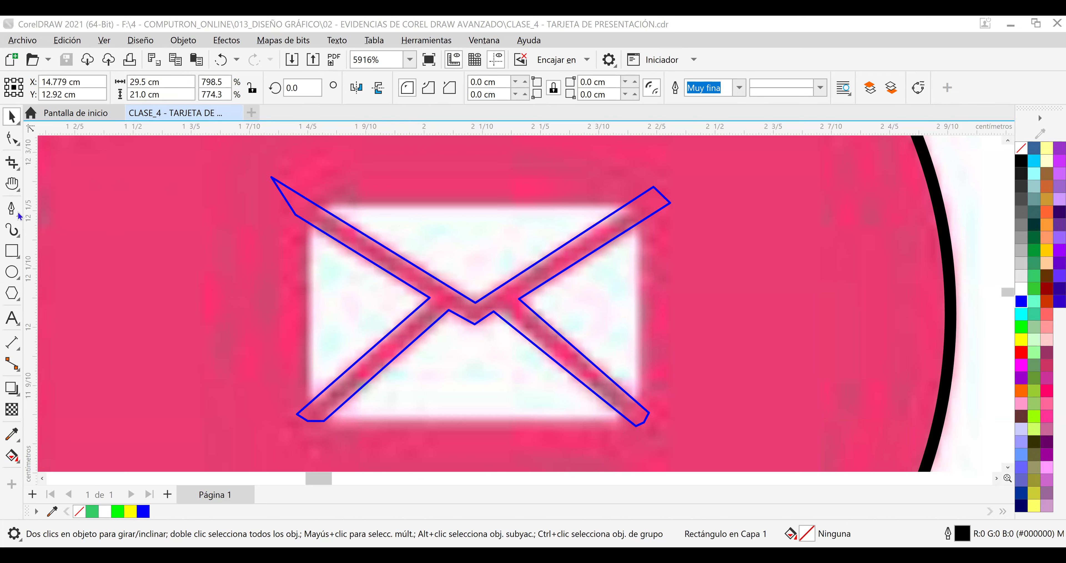
Draw a two-point line about 0.76 cm wide and 0.51 cm high diagonally across the envelope, and set its outline width to 0.1 pt.
{"action": "left_click", "coordinate": [18, 256]}
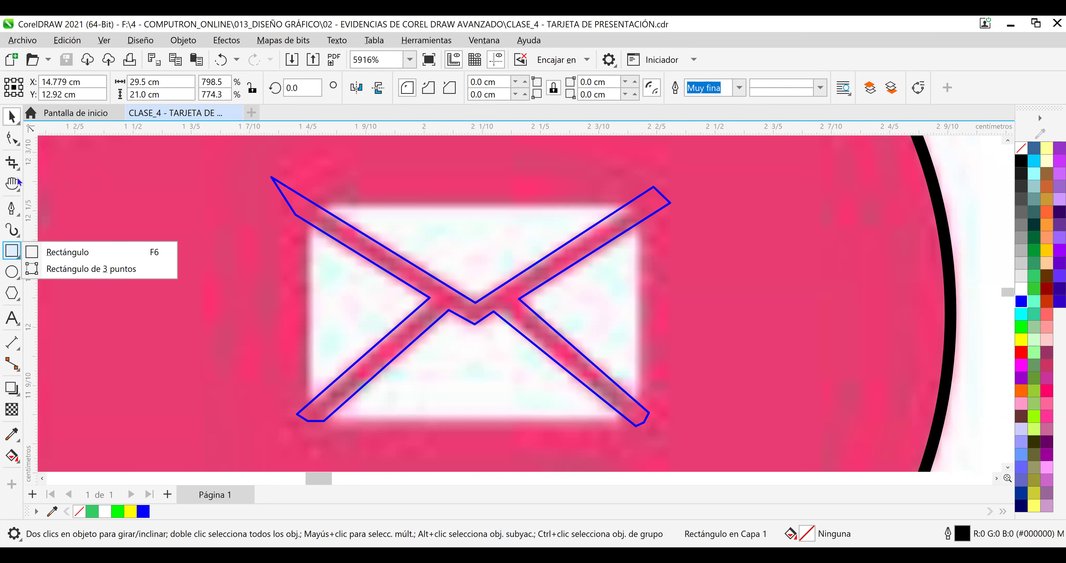
{"action": "left_click", "coordinate": [13, 194]}
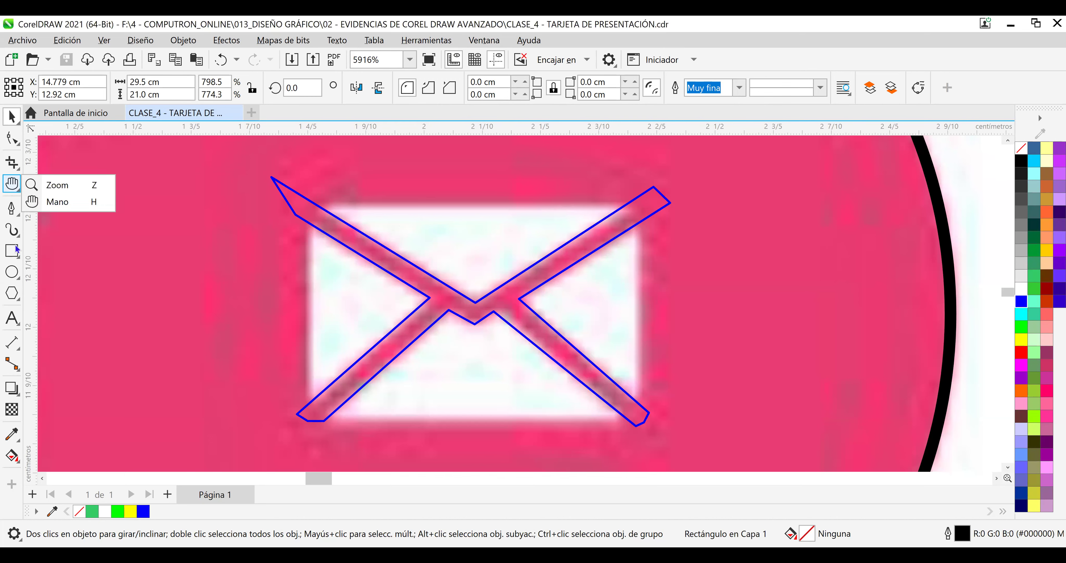
{"action": "left_click", "coordinate": [17, 214]}
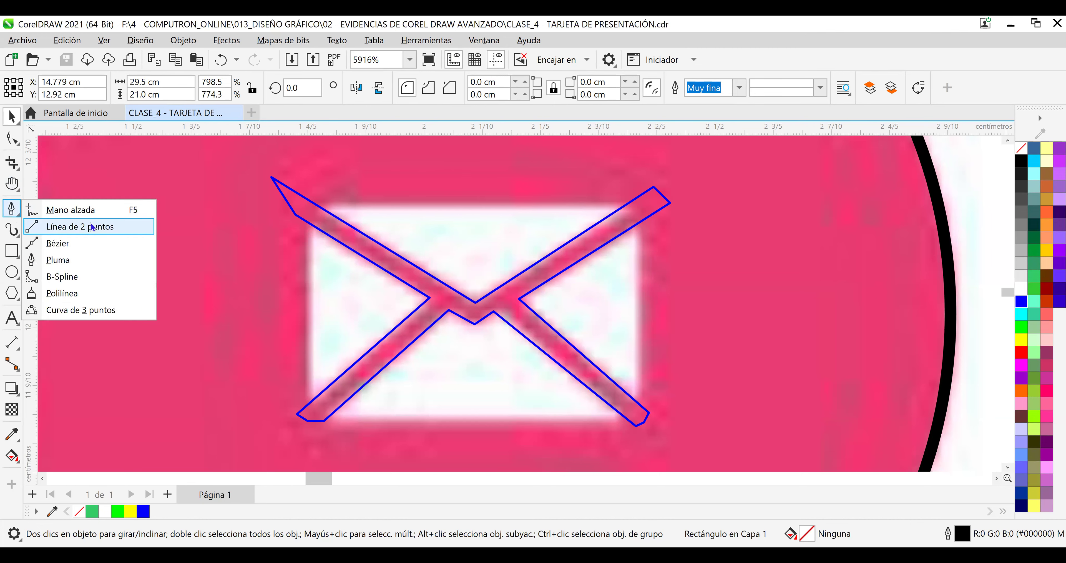
{"action": "left_click_drag", "start_coordinate": [232, 152], "coordinate": [675, 450]}
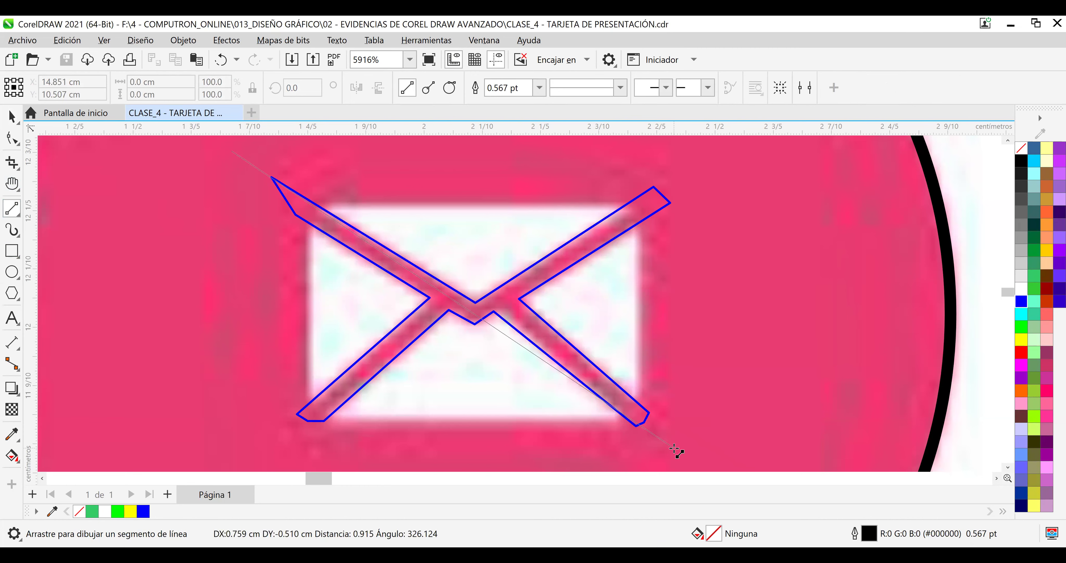
{"action": "left_click_drag", "start_coordinate": [675, 450], "coordinate": [675, 450]}
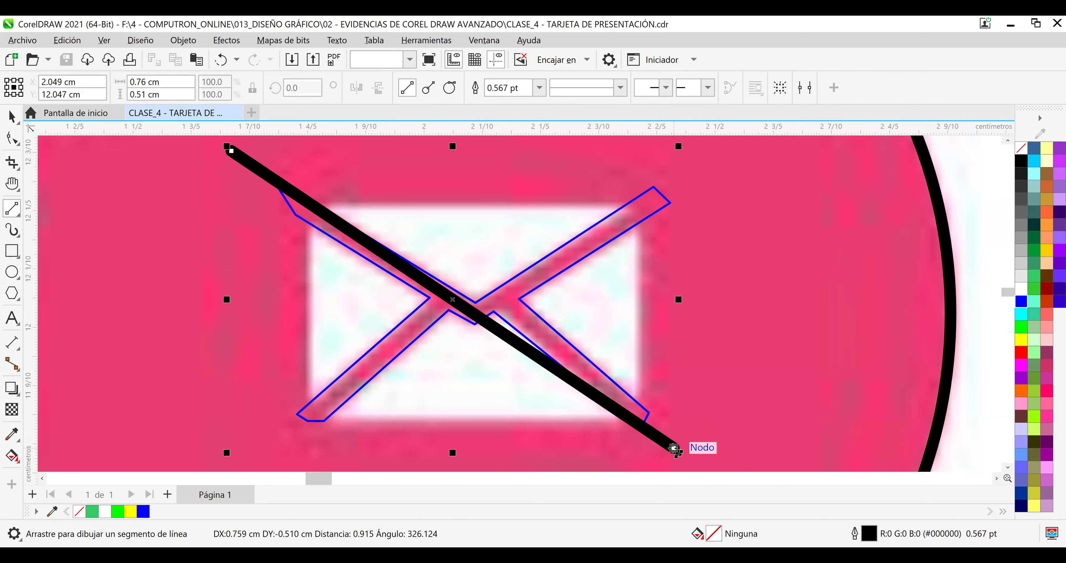
{"action": "left_click", "coordinate": [525, 88]}
{"action": "type", "text": "0.1"}
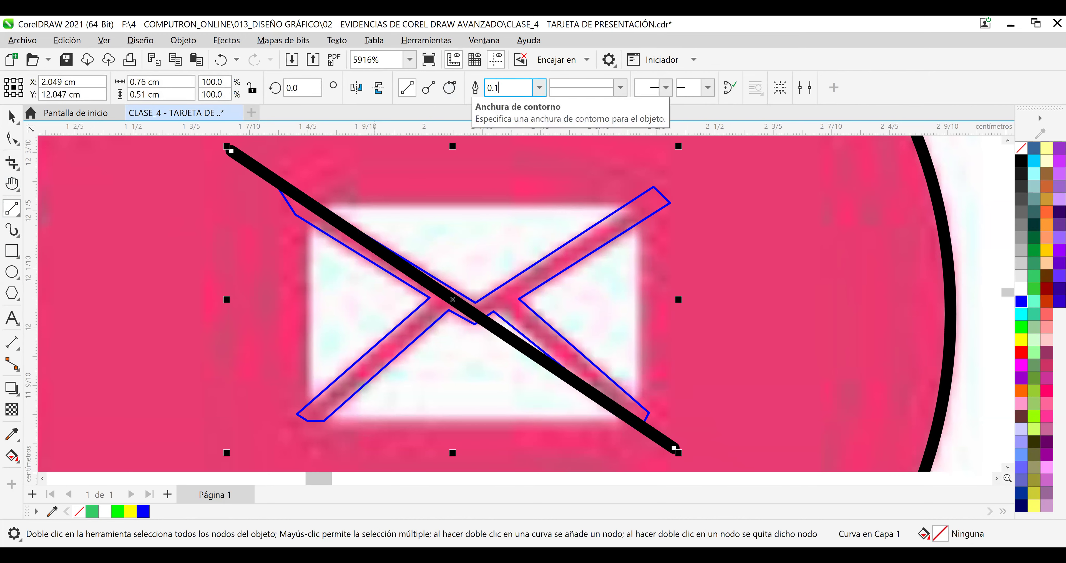
{"action": "key", "text": "Return"}
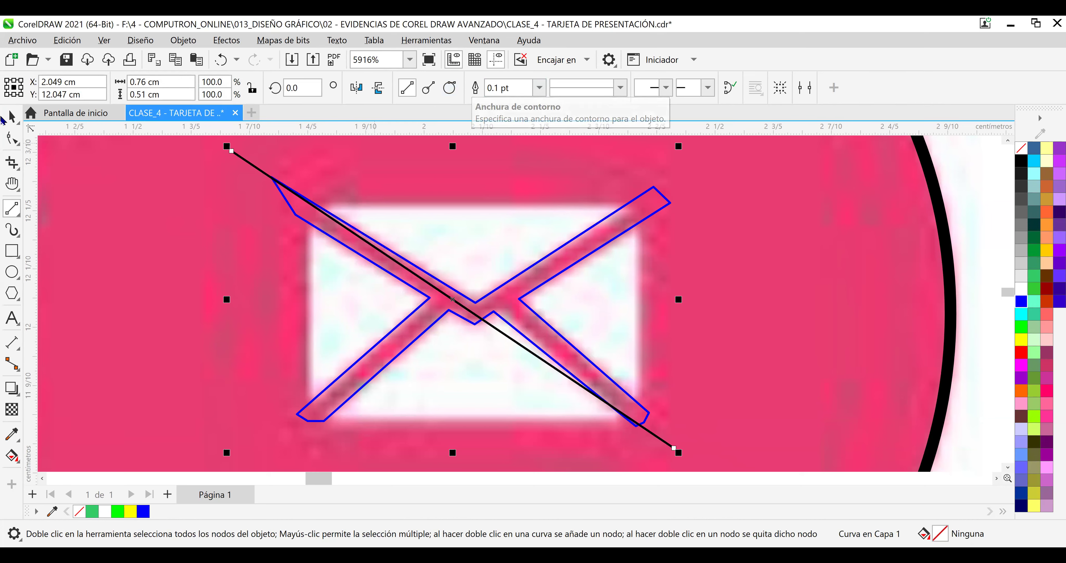
Move the line's end nodes onto the two edges of the upper-left fold so the short line spans the fold's width.
{"action": "left_click", "coordinate": [13, 140]}
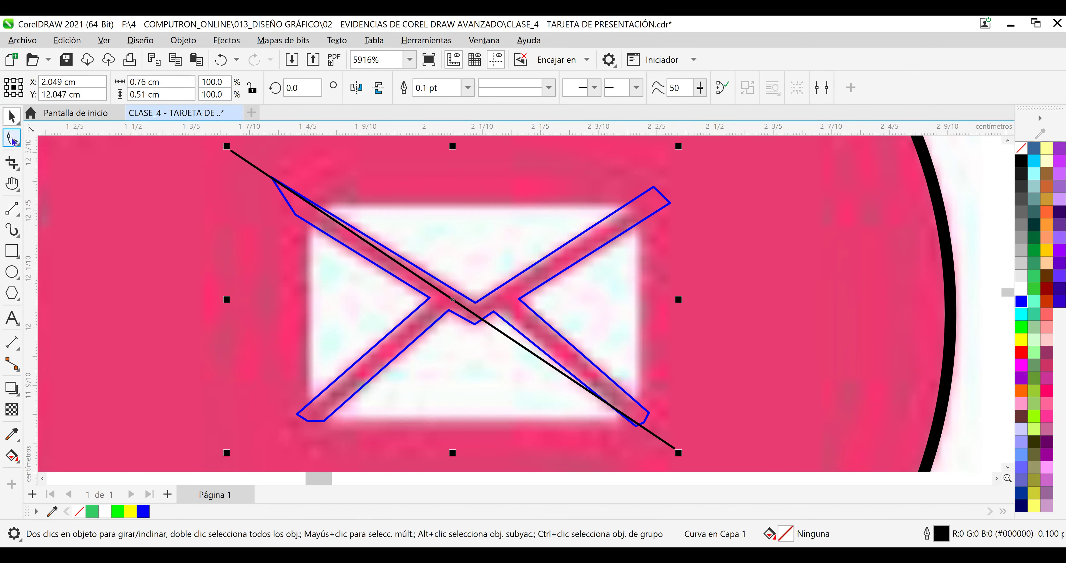
{"action": "left_click_drag", "start_coordinate": [230, 151], "coordinate": [232, 151]}
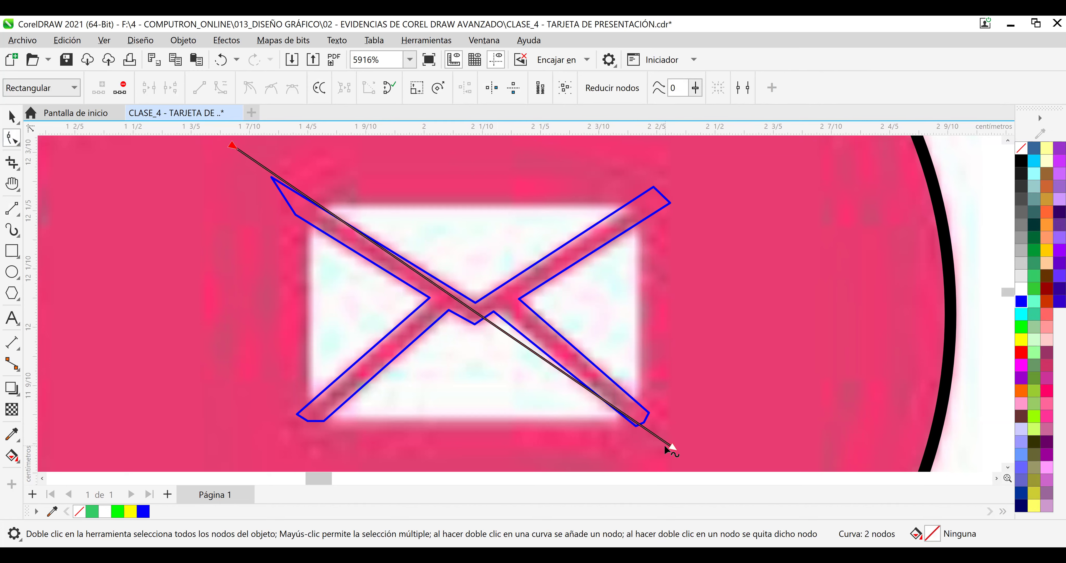
{"action": "left_click_drag", "start_coordinate": [672, 448], "coordinate": [657, 437]}
{"action": "left_click", "coordinate": [233, 146]}
{"action": "left_click_drag", "start_coordinate": [234, 149], "coordinate": [234, 150]}
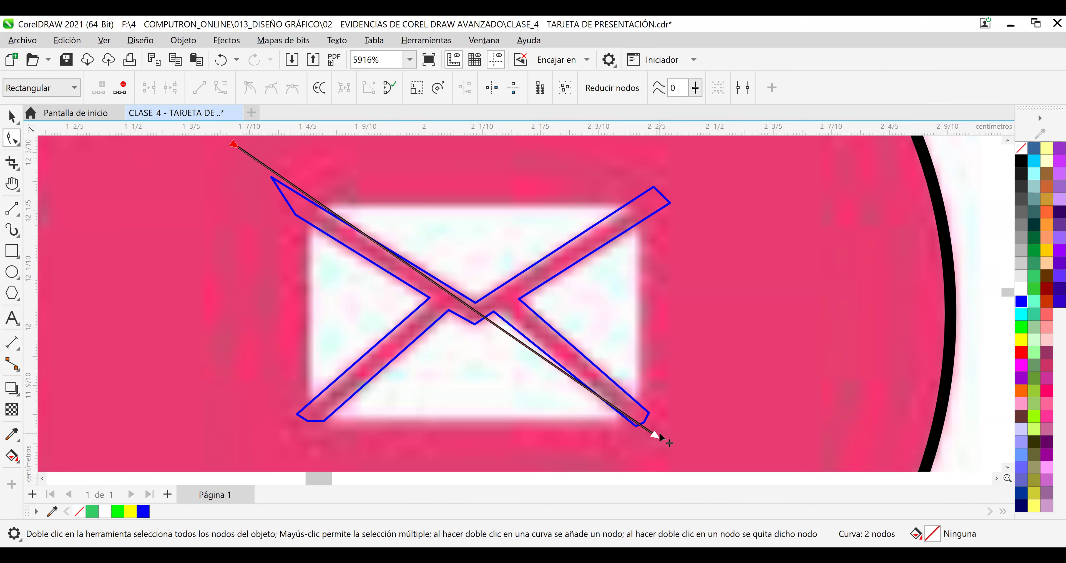
{"action": "left_click_drag", "start_coordinate": [657, 437], "coordinate": [331, 237]}
{"action": "left_click_drag", "start_coordinate": [258, 152], "coordinate": [342, 221]}
{"action": "scroll", "coordinate": [352, 222], "scroll_direction": "up", "scroll_amount": 3}
{"action": "scroll", "coordinate": [335, 235], "scroll_direction": "up", "scroll_amount": 3}
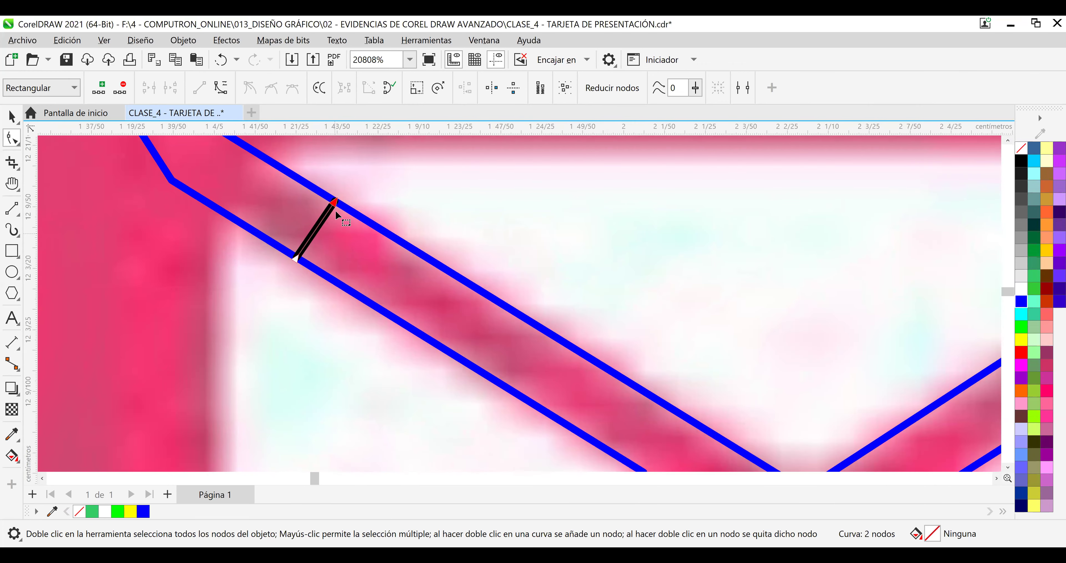
{"action": "scroll", "coordinate": [333, 215], "scroll_direction": "down", "scroll_amount": 1}
{"action": "scroll", "coordinate": [333, 216], "scroll_direction": "down", "scroll_amount": 2}
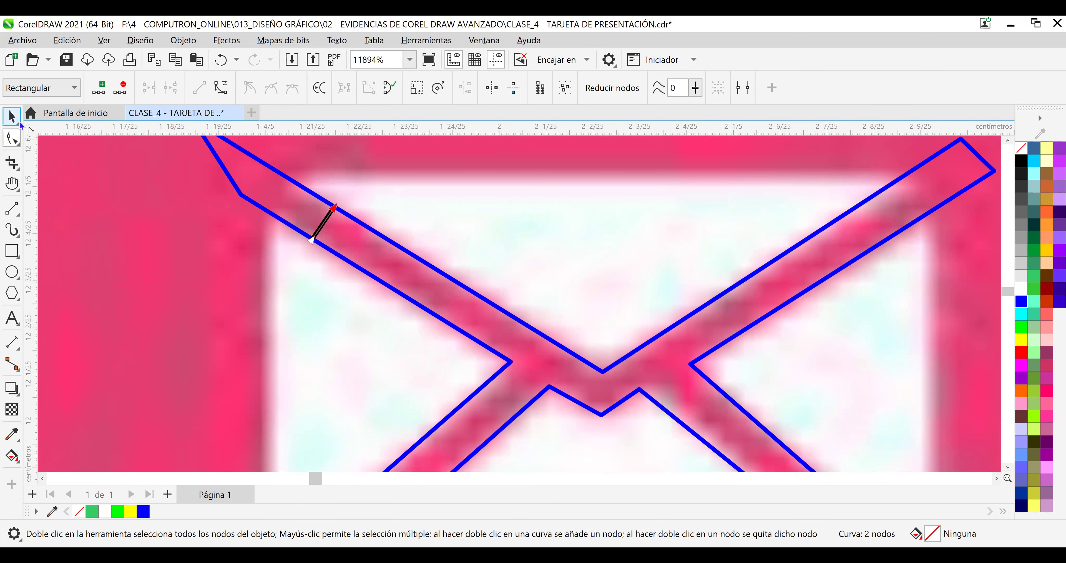
Slide the short gauge line to the outer part of the upper-left fold and back near the centre to compare its width.
{"action": "left_click", "coordinate": [11, 117]}
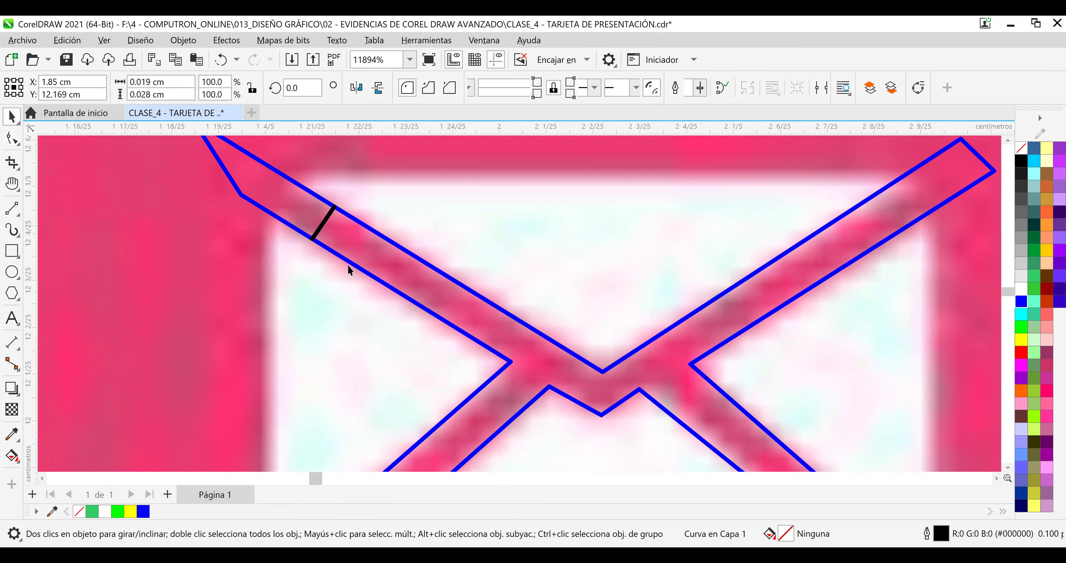
{"action": "left_click", "coordinate": [327, 225]}
{"action": "left_click_drag", "start_coordinate": [327, 226], "coordinate": [286, 198]}
{"action": "left_click", "coordinate": [552, 237]}
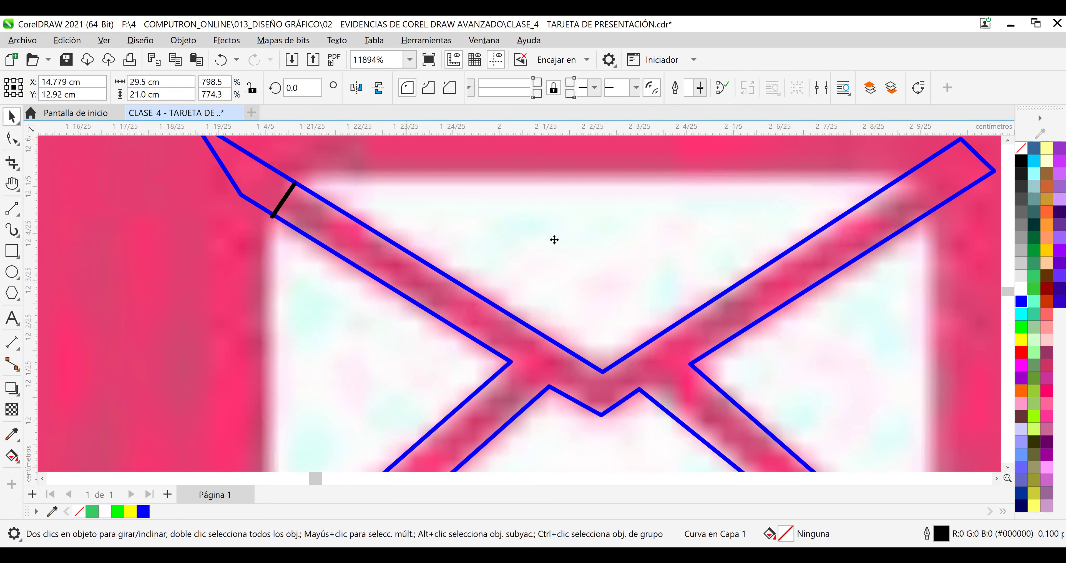
{"action": "left_click", "coordinate": [282, 201]}
{"action": "left_click_drag", "start_coordinate": [282, 201], "coordinate": [517, 339]}
{"action": "left_click", "coordinate": [631, 340]}
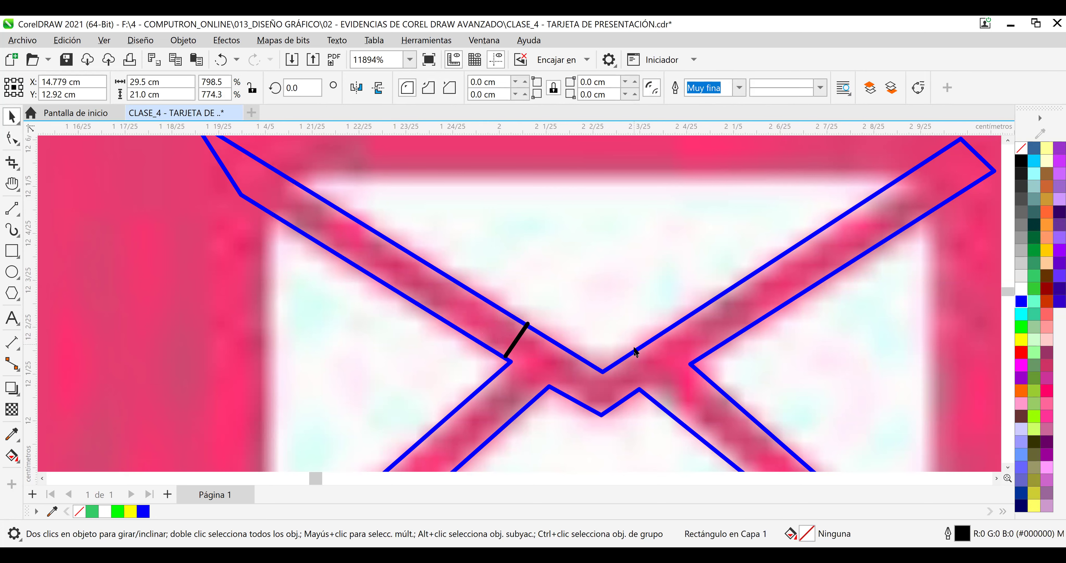
{"action": "left_click", "coordinate": [513, 347]}
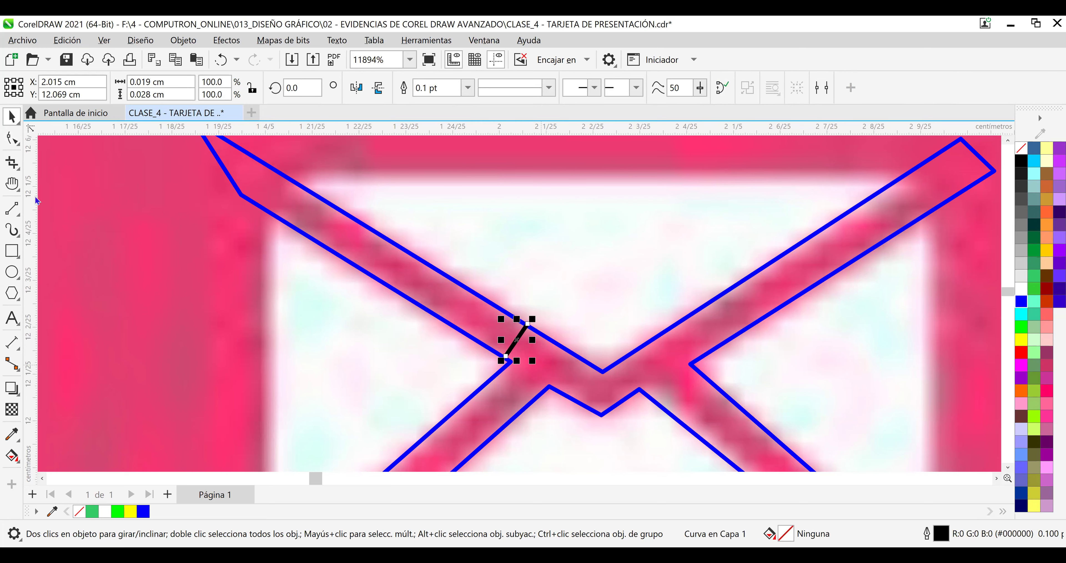
Raise the top flap's centre vertex slightly to even out the fold's width.
{"action": "left_click", "coordinate": [11, 139]}
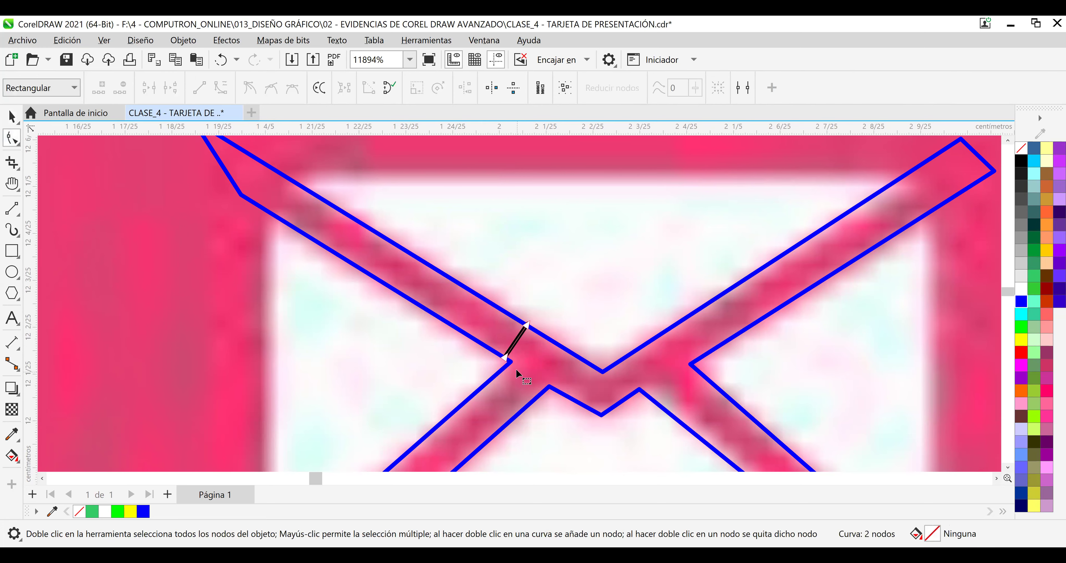
{"action": "left_click", "coordinate": [604, 374]}
{"action": "left_click", "coordinate": [602, 372]}
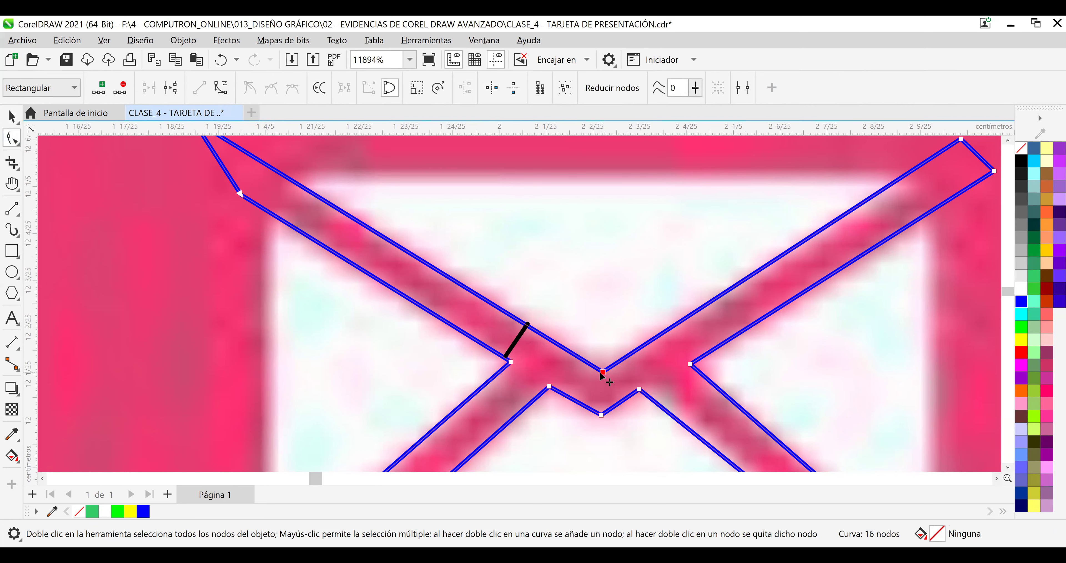
{"action": "key", "text": "Up"}
{"action": "key", "text": "Up"}
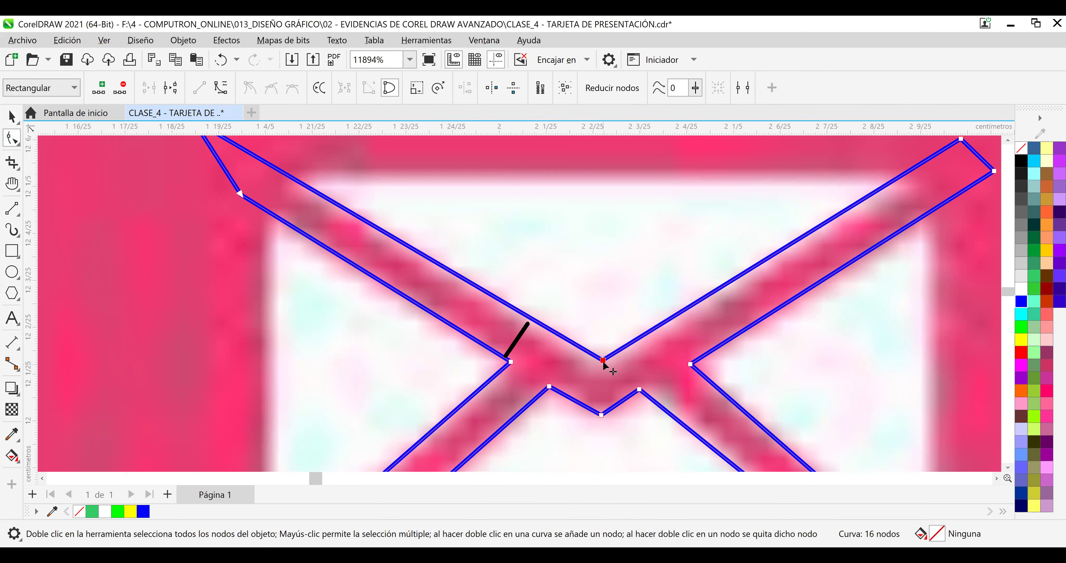
{"action": "left_click_drag", "start_coordinate": [602, 360], "coordinate": [603, 370]}
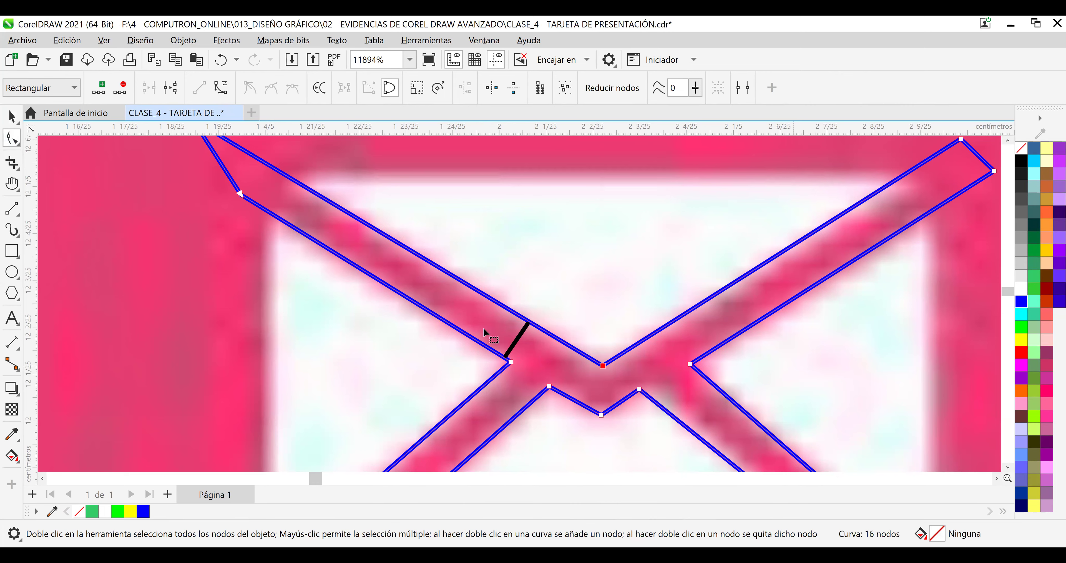
Mirror the gauge line horizontally and place it across the upper-right fold near the centre.
{"action": "left_click", "coordinate": [12, 117]}
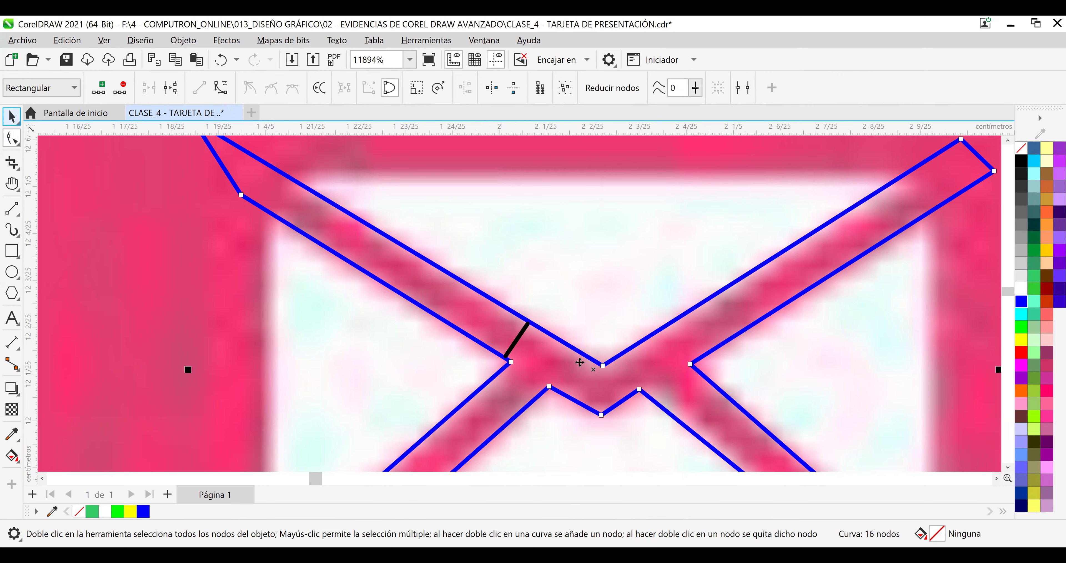
{"action": "left_click", "coordinate": [523, 348]}
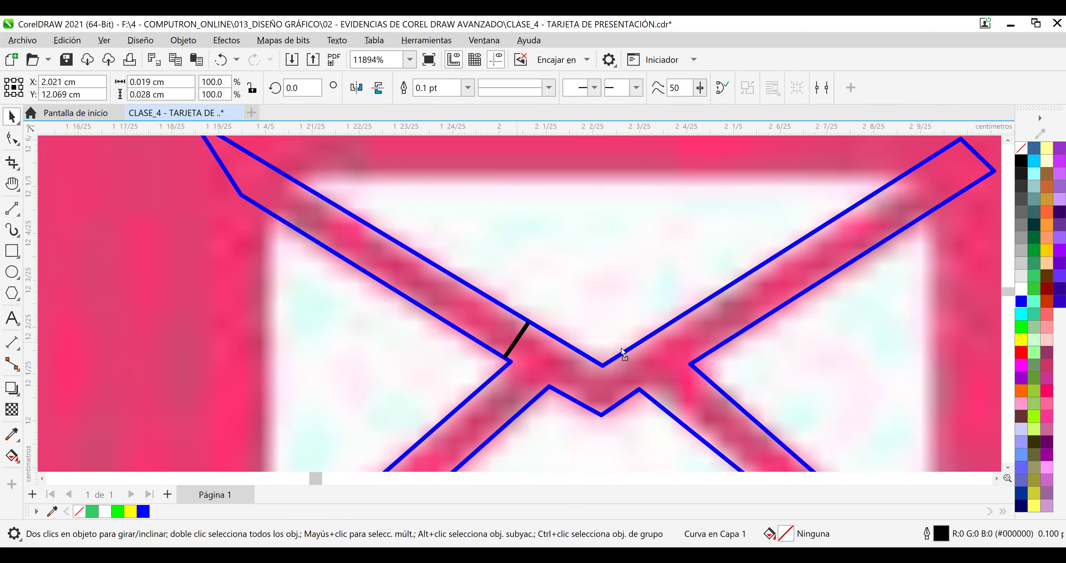
{"action": "left_click_drag", "start_coordinate": [631, 334], "coordinate": [624, 302]}
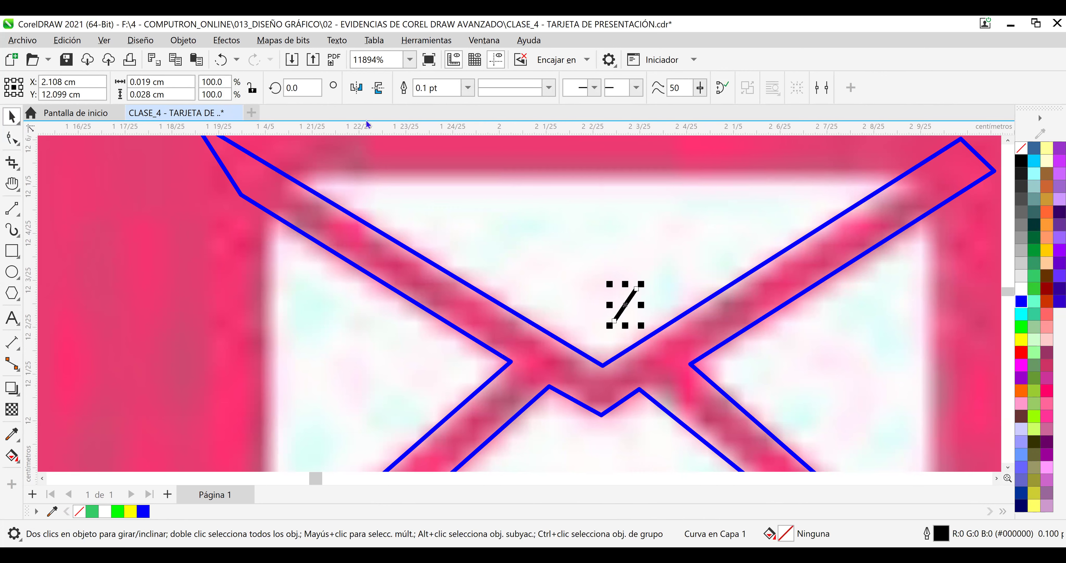
{"action": "left_click", "coordinate": [355, 88]}
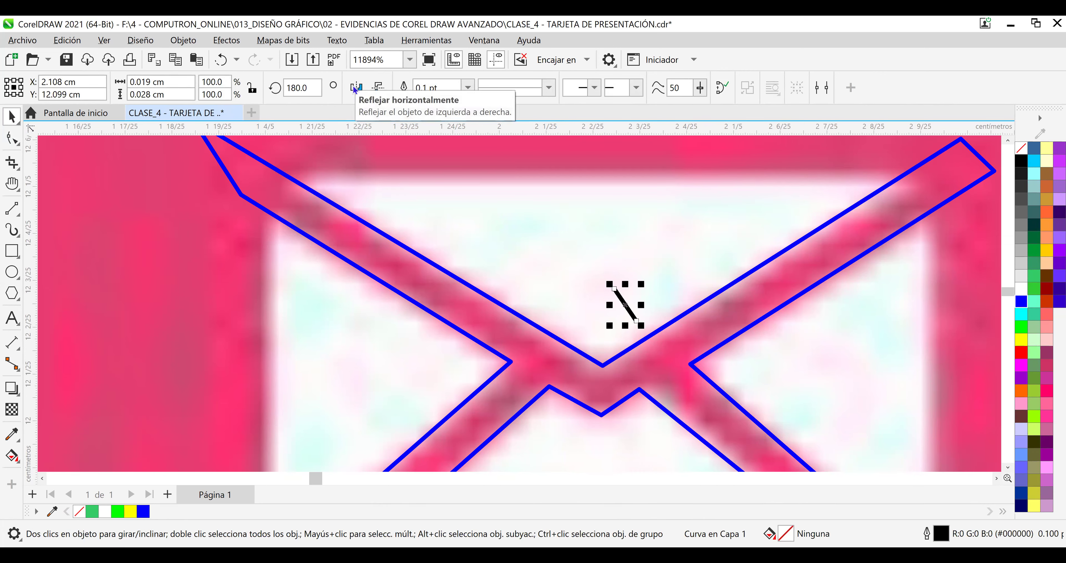
{"action": "left_click_drag", "start_coordinate": [628, 315], "coordinate": [704, 345]}
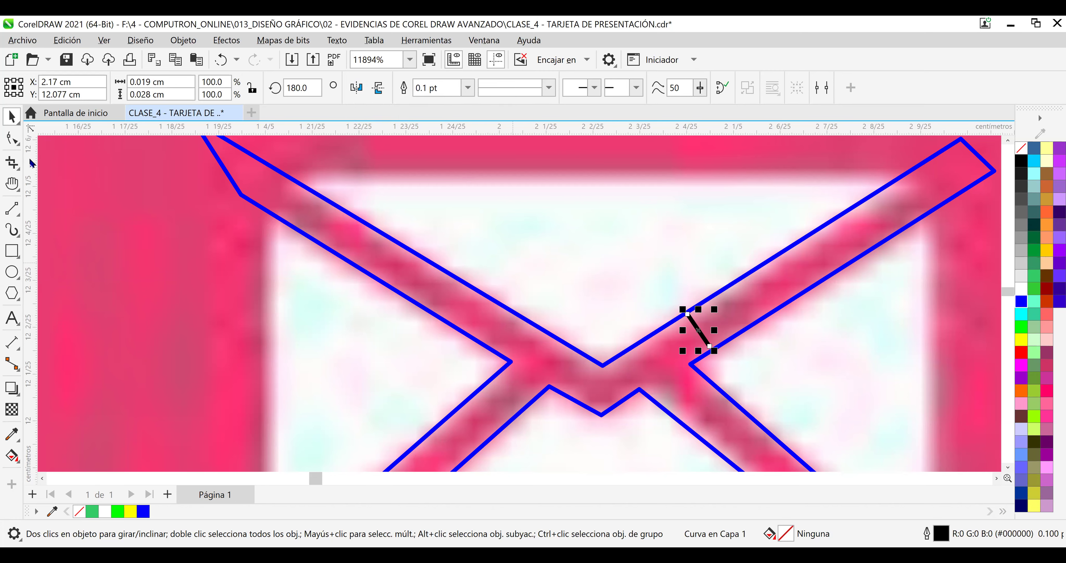
Extend the gauge line's lower end node to the lower edge of the upper-right fold and deselect the line.
{"action": "left_click", "coordinate": [11, 140]}
{"action": "left_click_drag", "start_coordinate": [709, 349], "coordinate": [725, 355]}
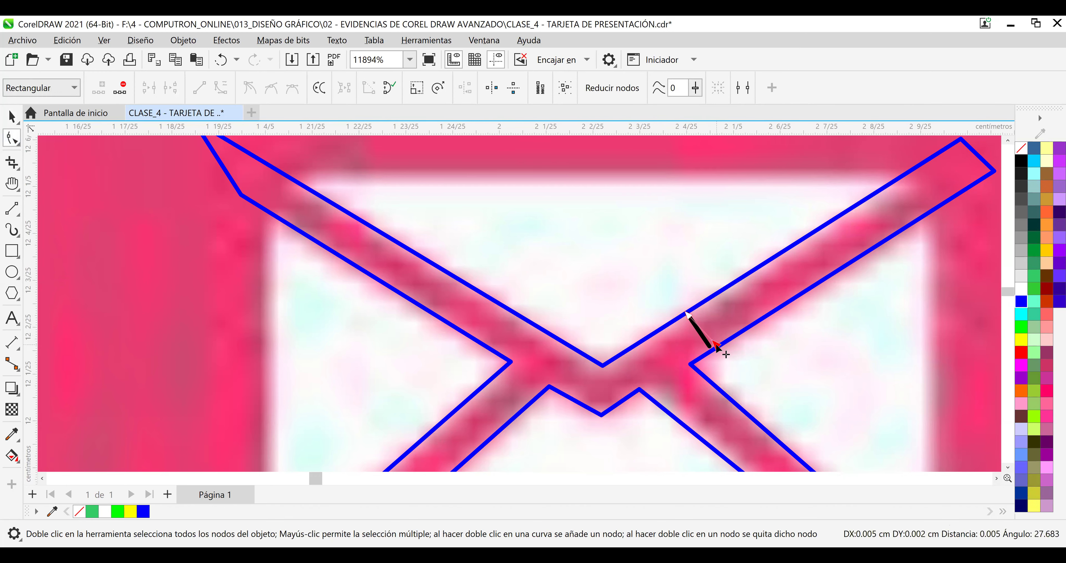
{"action": "left_click_drag", "start_coordinate": [716, 347], "coordinate": [716, 348]}
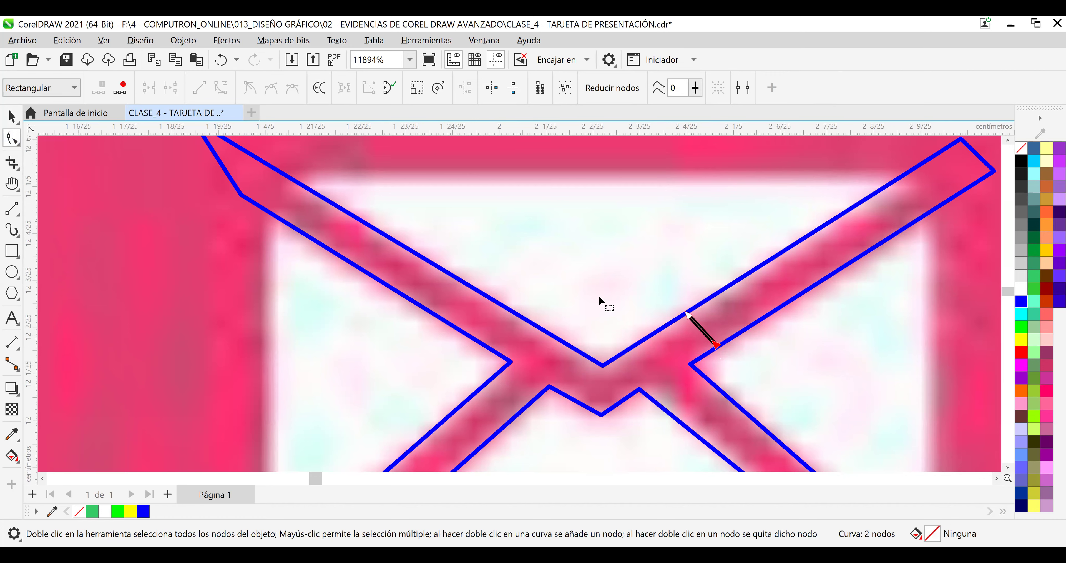
{"action": "left_click", "coordinate": [11, 117]}
{"action": "left_click", "coordinate": [848, 370]}
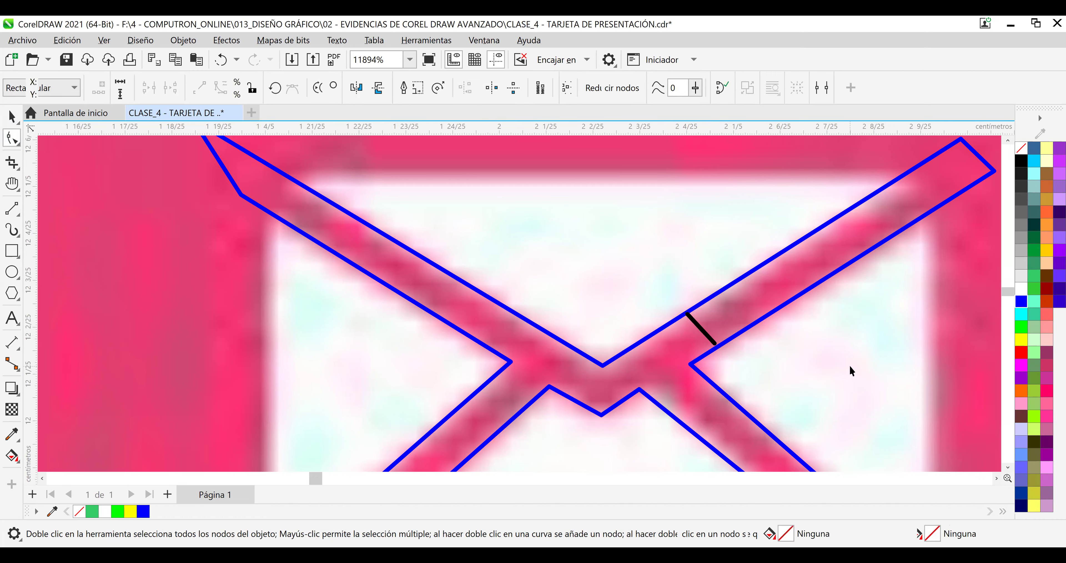
{"action": "key", "text": "space"}
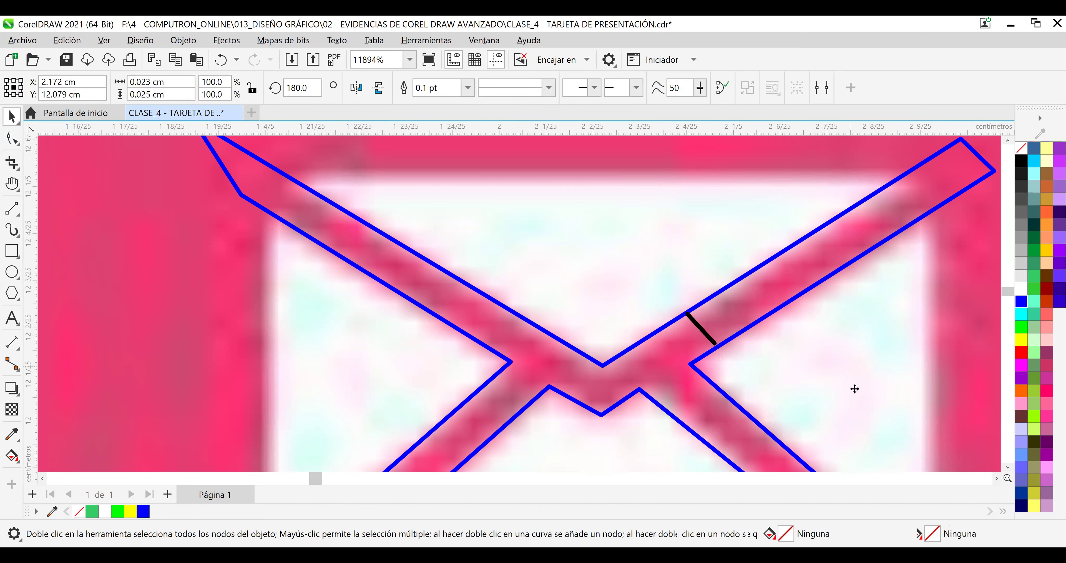
{"action": "left_click", "coordinate": [876, 442]}
Move the gauge line along the upper-right fold to its outer end to compare the width there.
{"action": "left_click", "coordinate": [996, 478]}
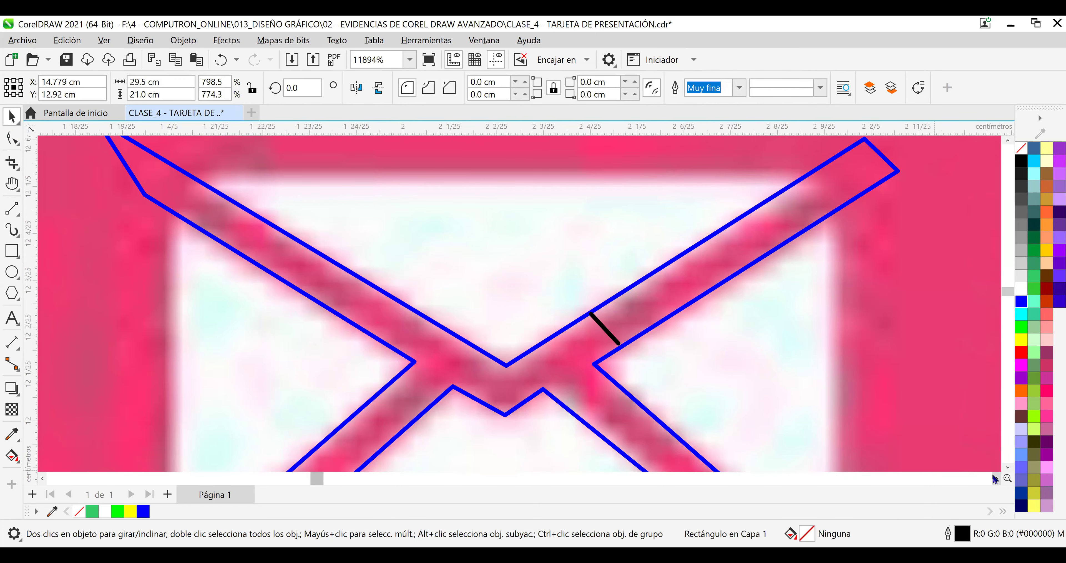
{"action": "left_click", "coordinate": [996, 479]}
{"action": "left_click", "coordinate": [995, 479]}
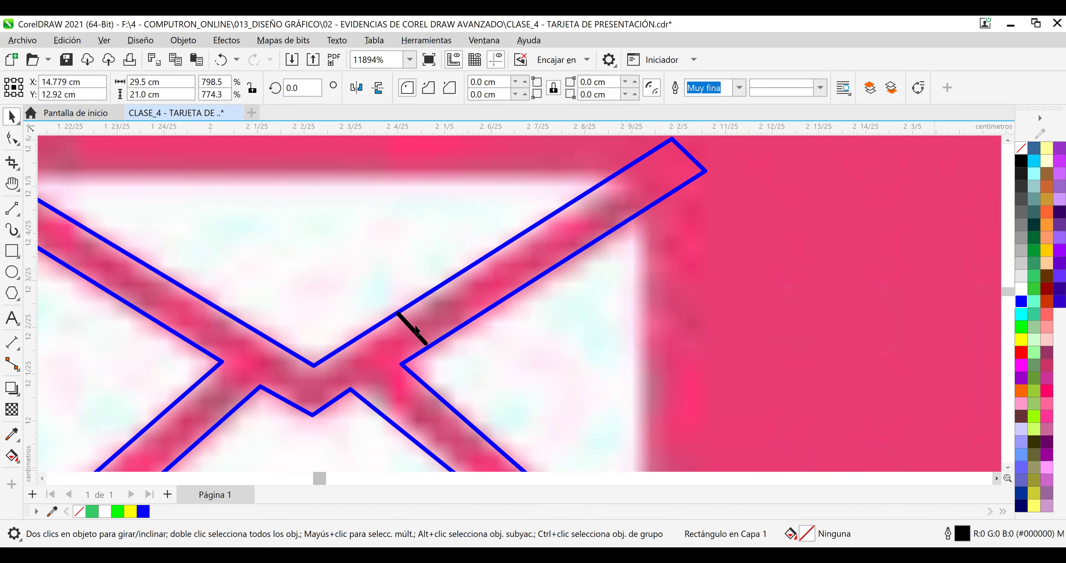
{"action": "left_click", "coordinate": [414, 335]}
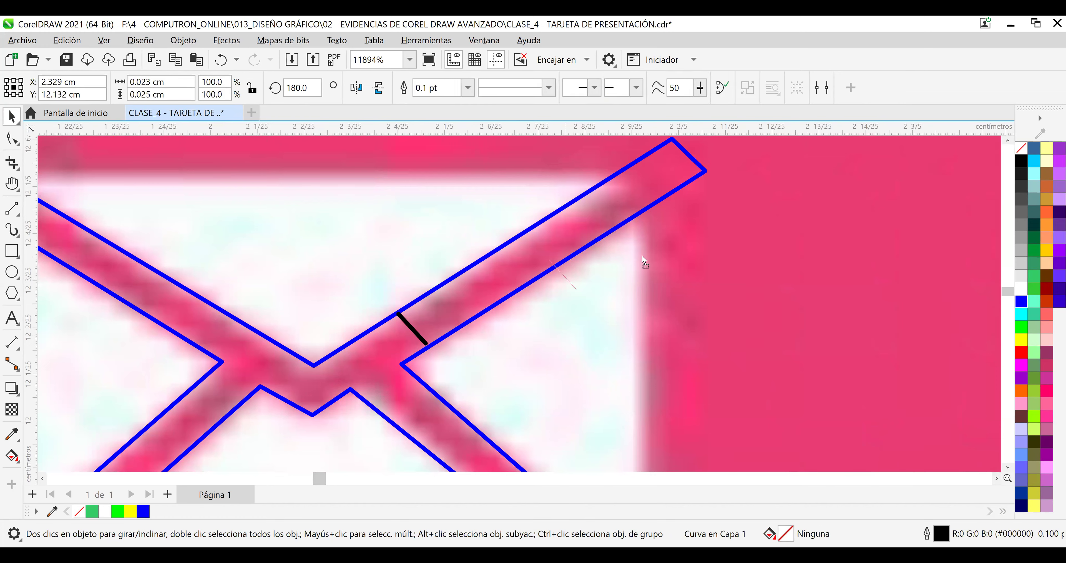
{"action": "left_click_drag", "start_coordinate": [661, 223], "coordinate": [678, 170]}
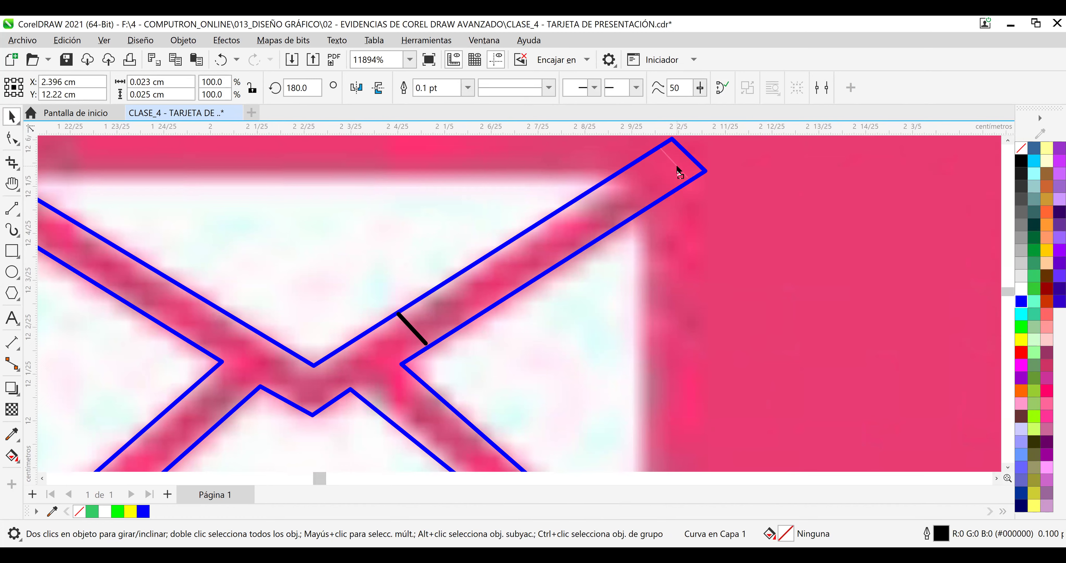
Select the fold curve for node editing.
{"action": "left_click", "coordinate": [621, 210]}
{"action": "key", "text": "F10"}
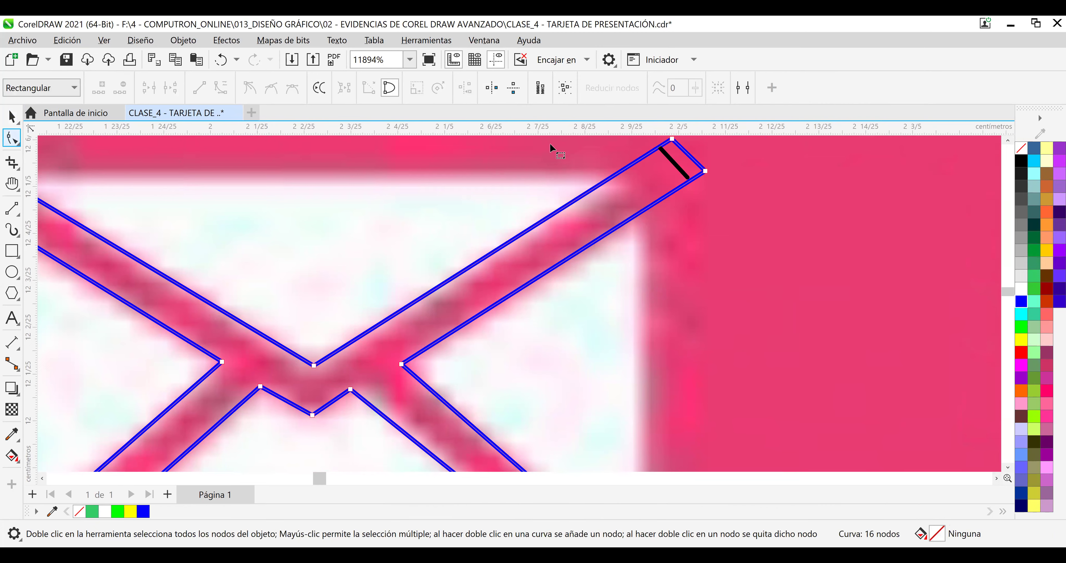
Nudge the outer end node of the envelope outline's upper-right arm, and move the short black reference line onto the lower-left arm.
{"action": "left_click_drag", "start_coordinate": [706, 172], "coordinate": [705, 171]}
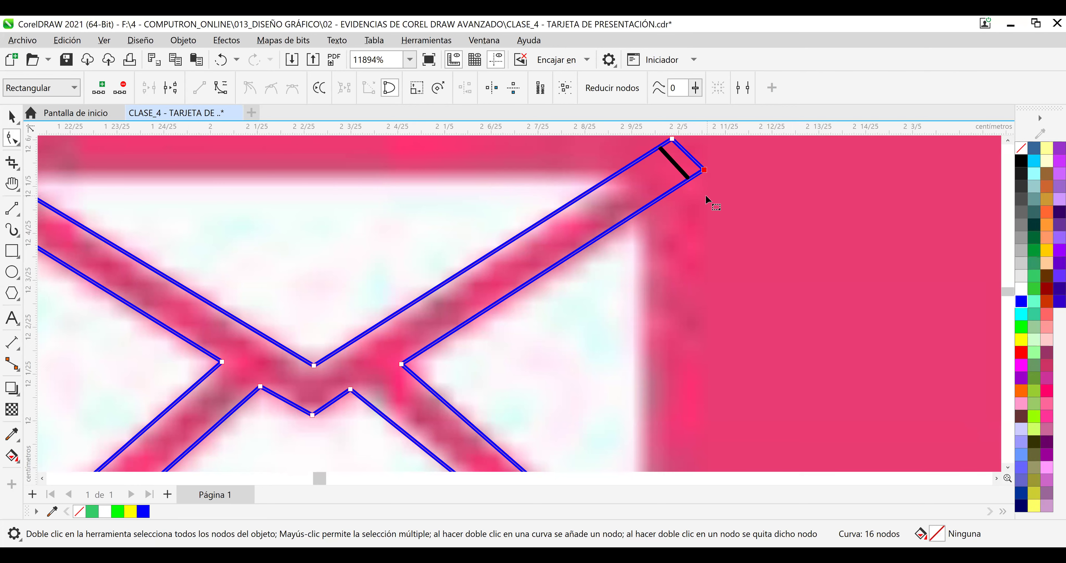
{"action": "left_click", "coordinate": [12, 117]}
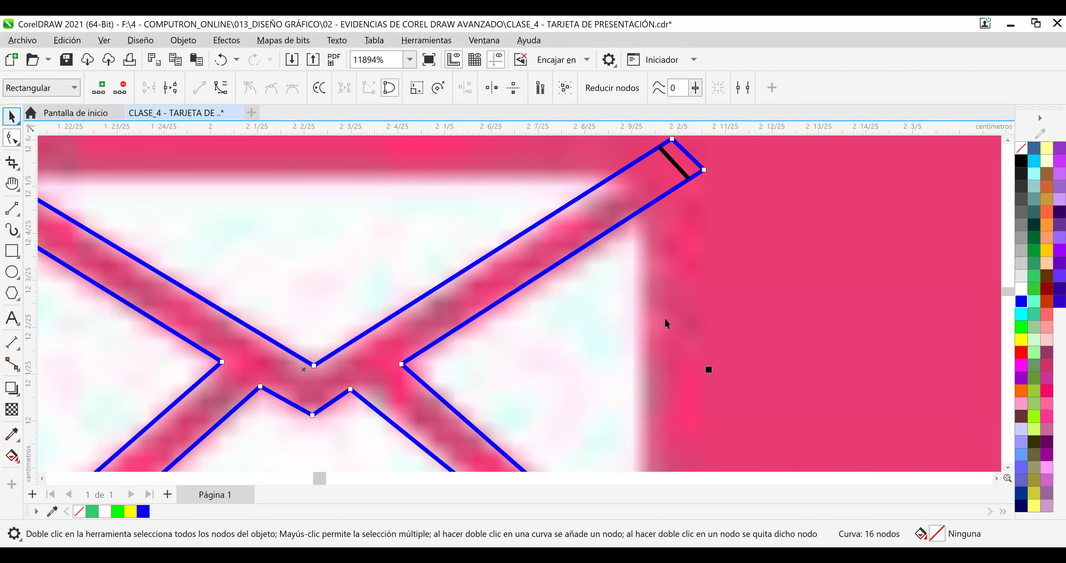
{"action": "scroll", "coordinate": [664, 318], "scroll_direction": "down", "scroll_amount": 2}
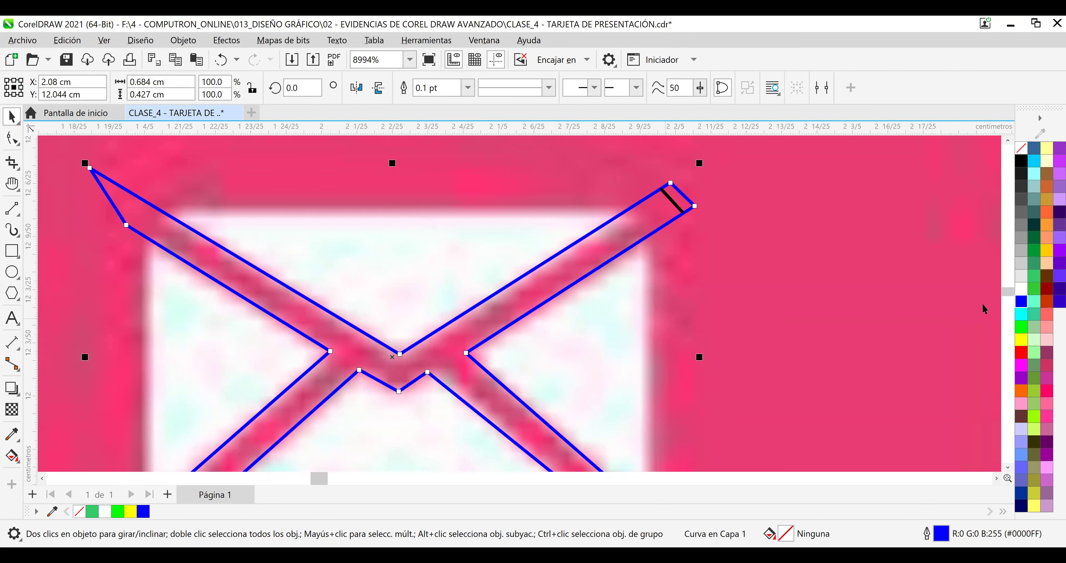
{"action": "scroll", "coordinate": [796, 368], "scroll_direction": "down", "scroll_amount": 1}
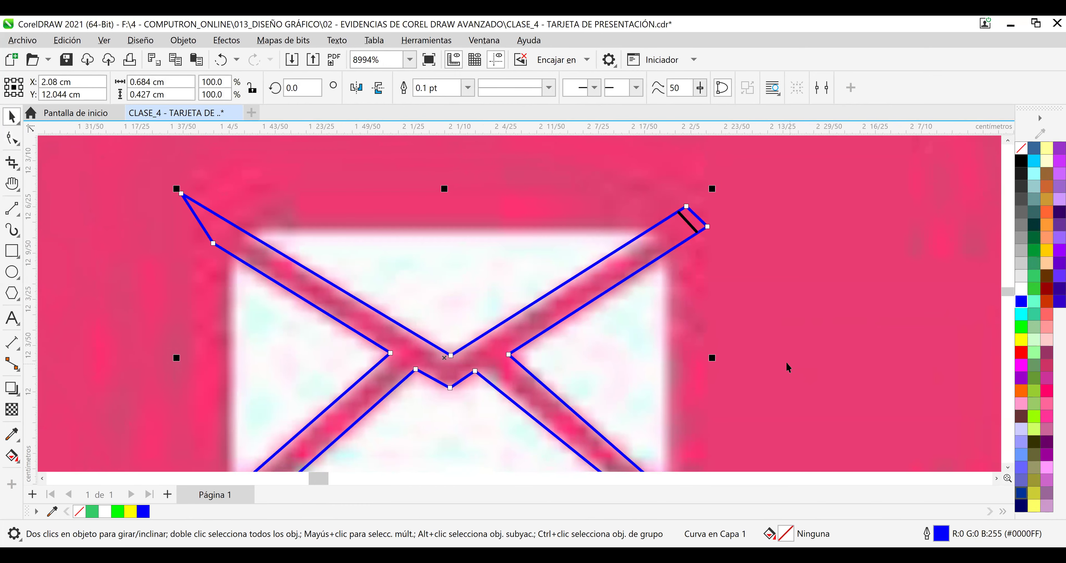
{"action": "left_click", "coordinate": [1008, 466]}
{"action": "left_click", "coordinate": [1008, 466]}
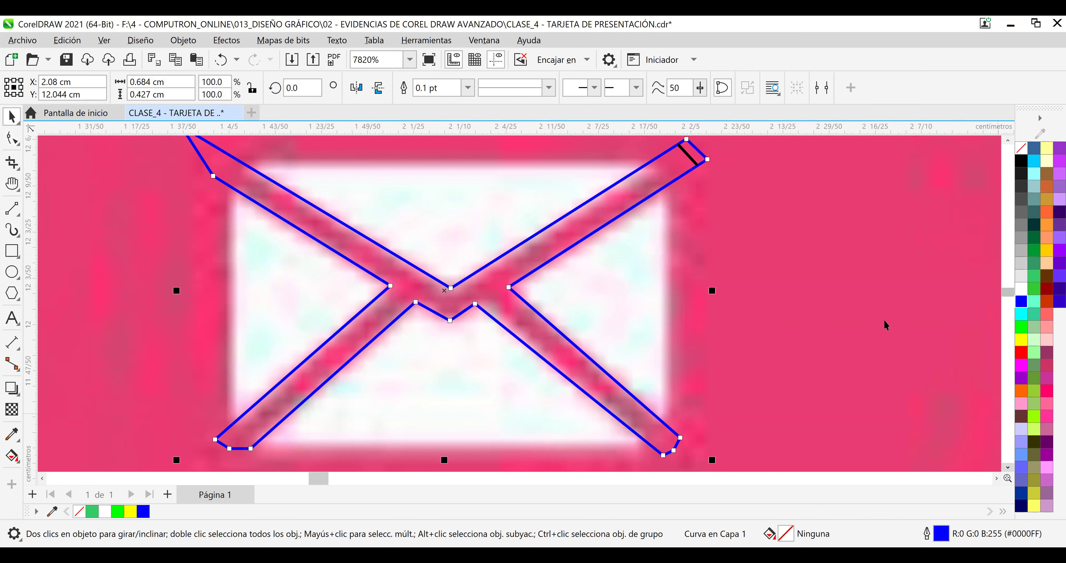
{"action": "left_click", "coordinate": [690, 161]}
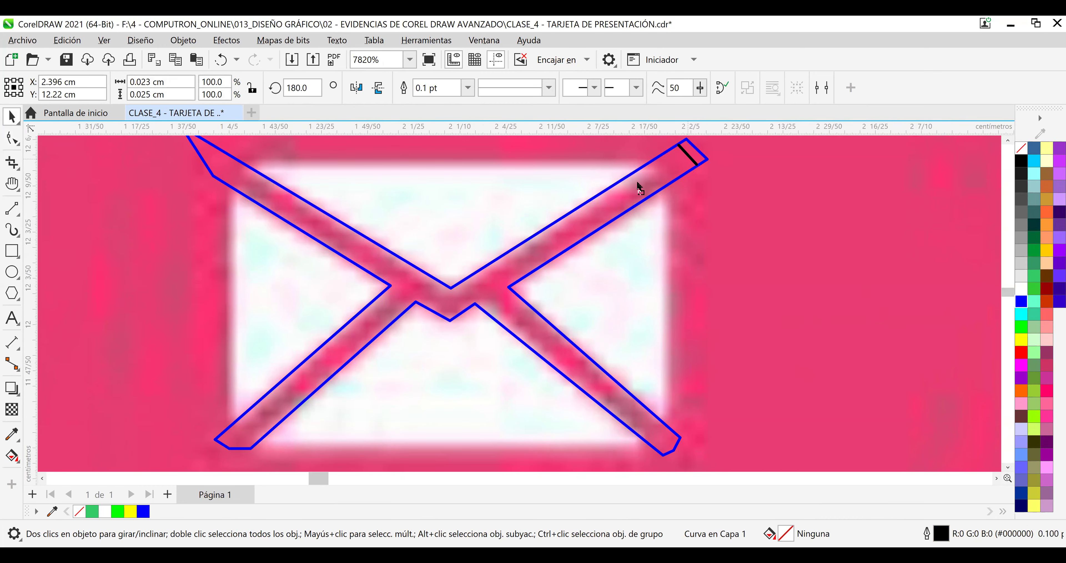
{"action": "left_click_drag", "start_coordinate": [364, 350], "coordinate": [348, 349]}
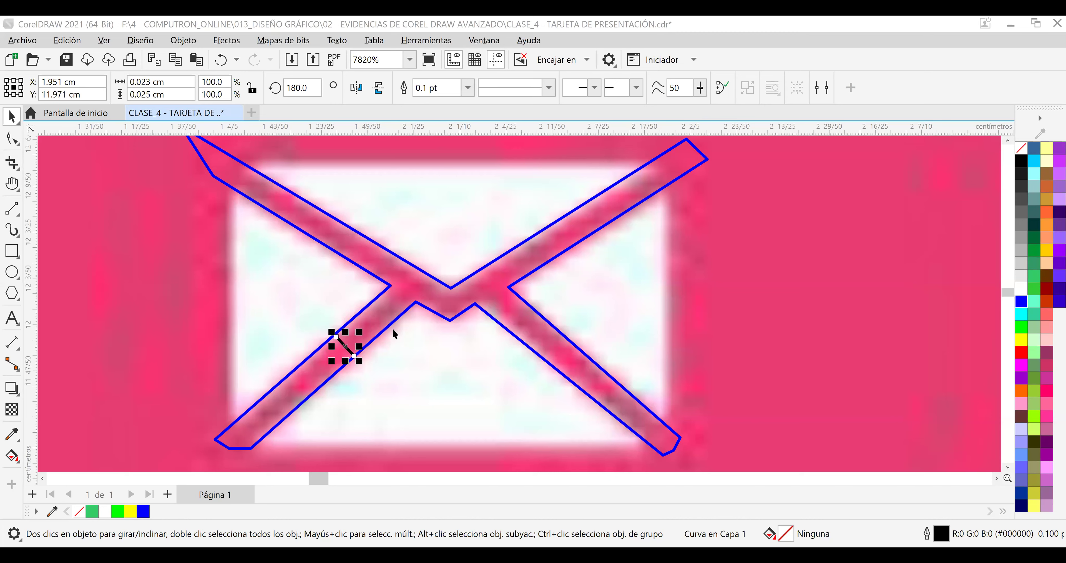
Check the lower-left arm's width by placing the short black line across its inner end and across its outer end.
{"action": "left_click", "coordinate": [345, 348]}
{"action": "left_click_drag", "start_coordinate": [345, 348], "coordinate": [389, 308]}
{"action": "left_click", "coordinate": [416, 365]}
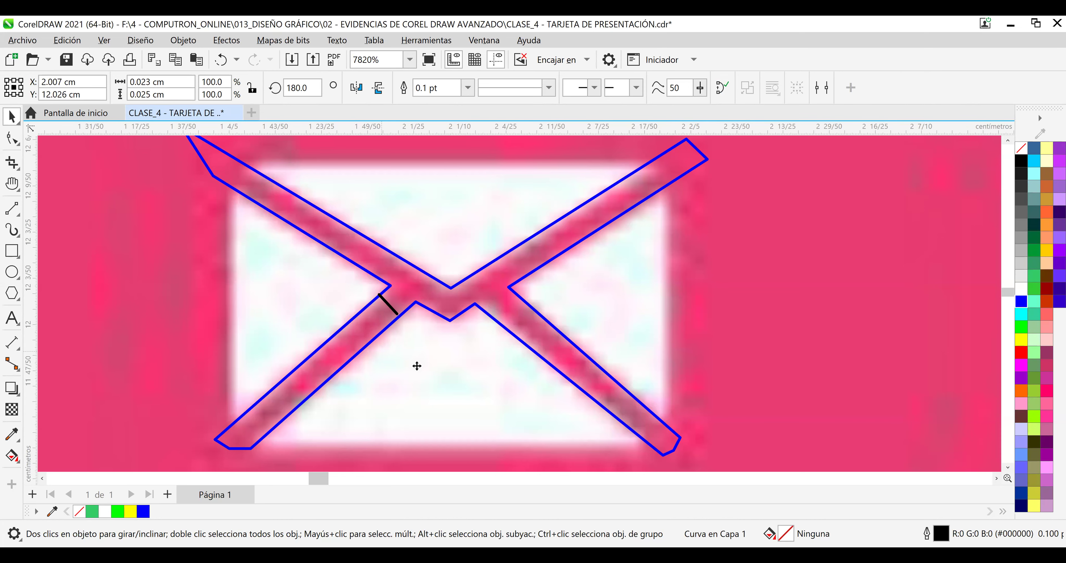
{"action": "left_click", "coordinate": [389, 310]}
{"action": "left_click_drag", "start_coordinate": [389, 310], "coordinate": [253, 419]}
{"action": "left_click", "coordinate": [404, 368]}
{"action": "left_click", "coordinate": [146, 313]}
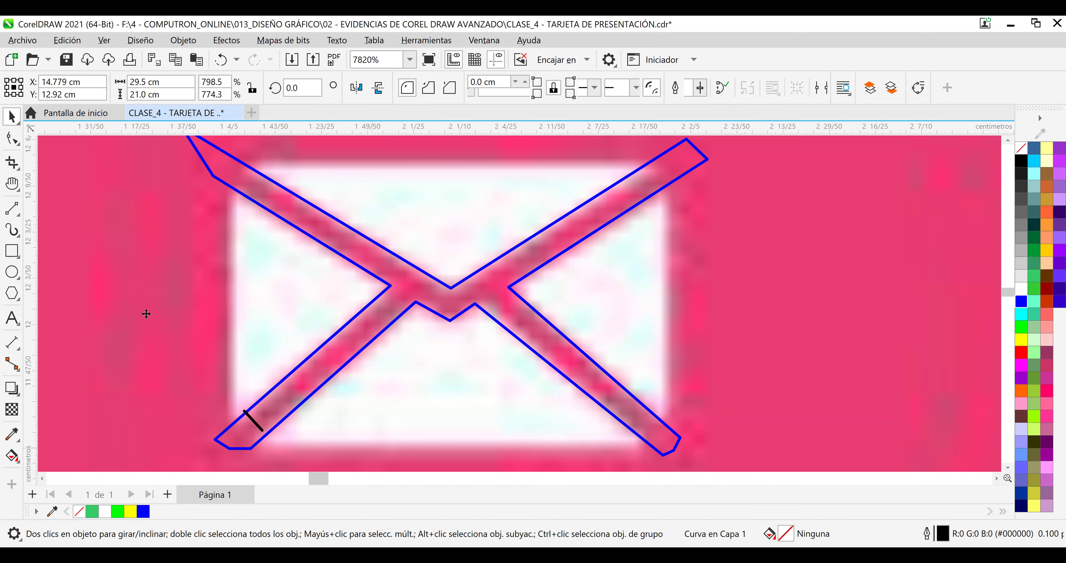
{"action": "left_click", "coordinate": [248, 418]}
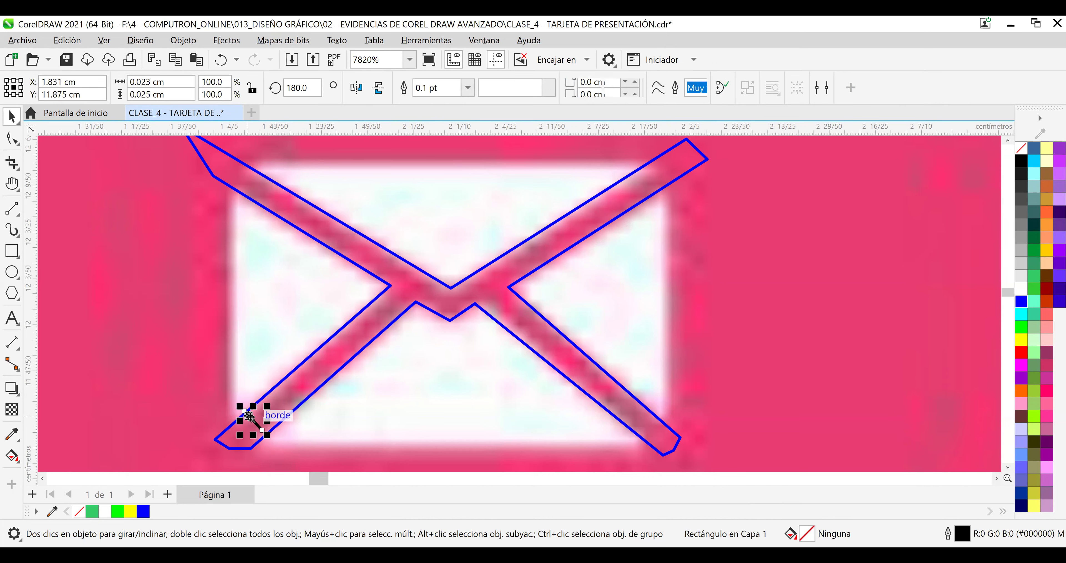
{"action": "left_click_drag", "start_coordinate": [252, 418], "coordinate": [255, 422]}
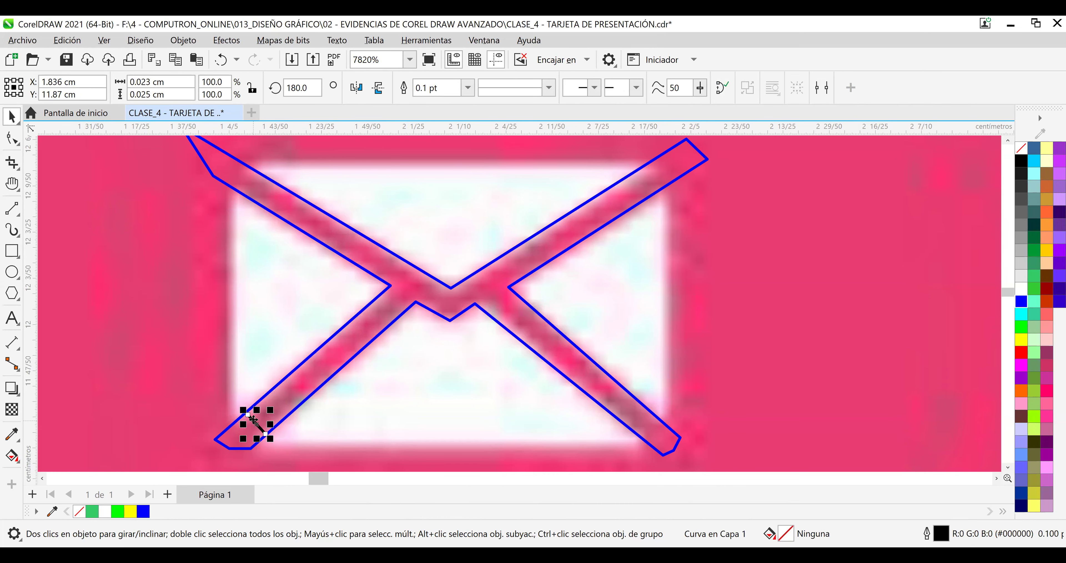
Mirror the short black line horizontally and place it across the inner end of the lower-right arm.
{"action": "left_click", "coordinate": [345, 427]}
{"action": "left_click_drag", "start_coordinate": [257, 426], "coordinate": [555, 377]}
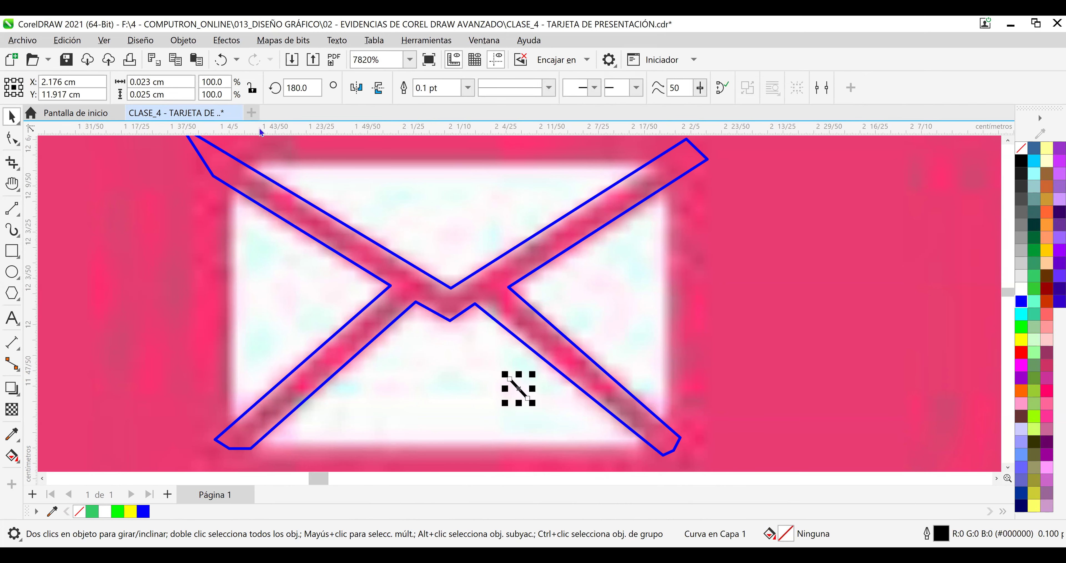
{"action": "left_click", "coordinate": [356, 87]}
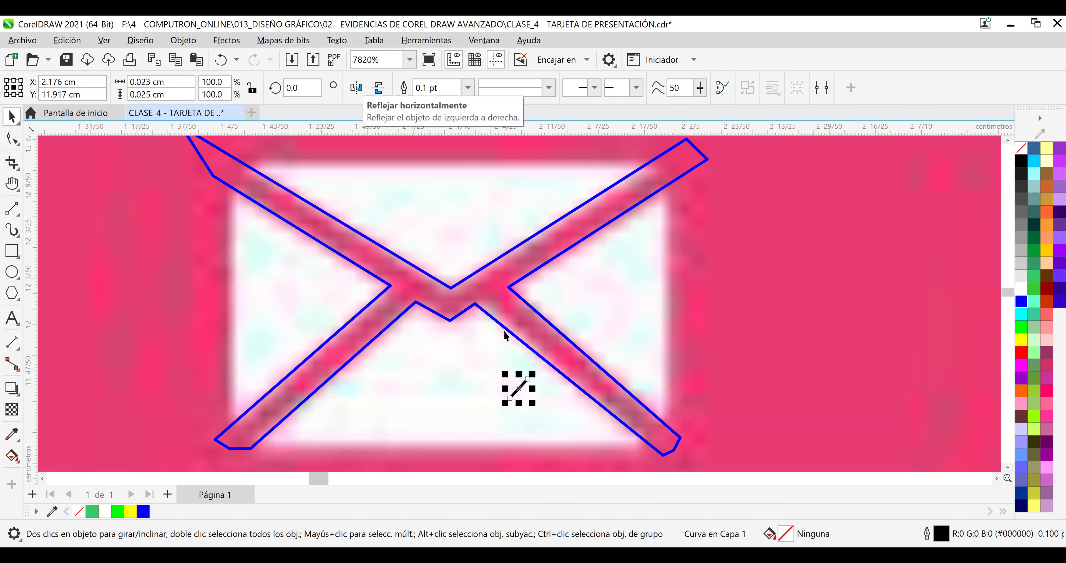
{"action": "left_click_drag", "start_coordinate": [517, 390], "coordinate": [499, 308]}
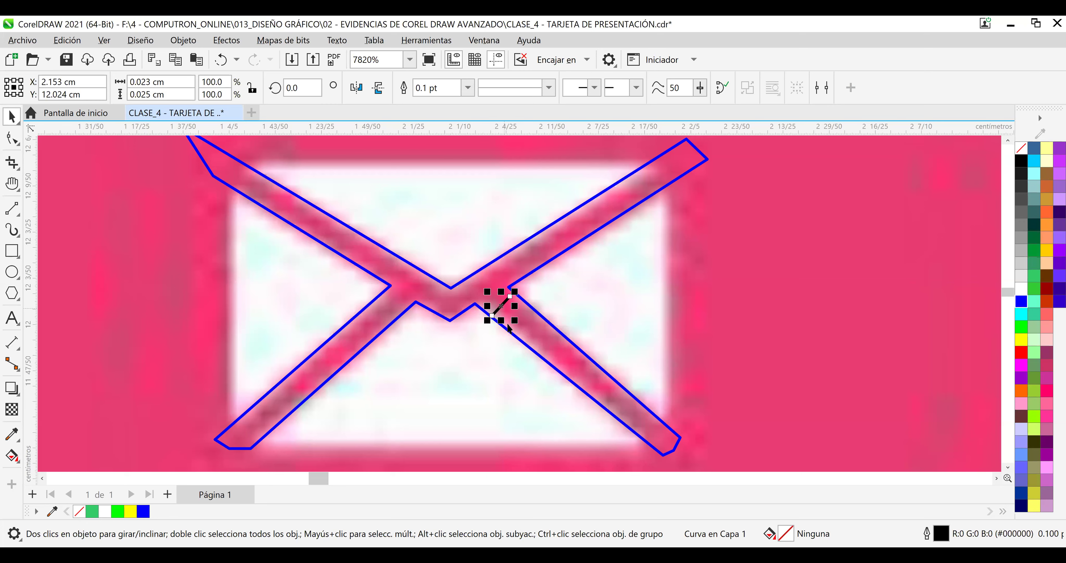
{"action": "left_click", "coordinate": [465, 374]}
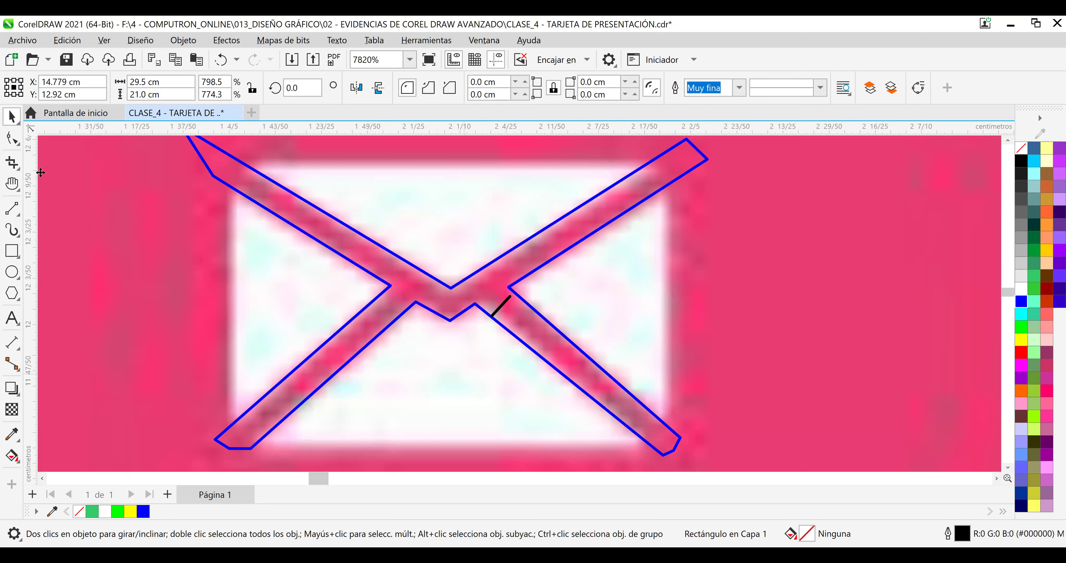
Shift the outline's inner corner node at the right of the crossing to match the arm width to the black reference line.
{"action": "left_click", "coordinate": [9, 140]}
{"action": "scroll", "coordinate": [568, 289], "scroll_direction": "up", "scroll_amount": 2}
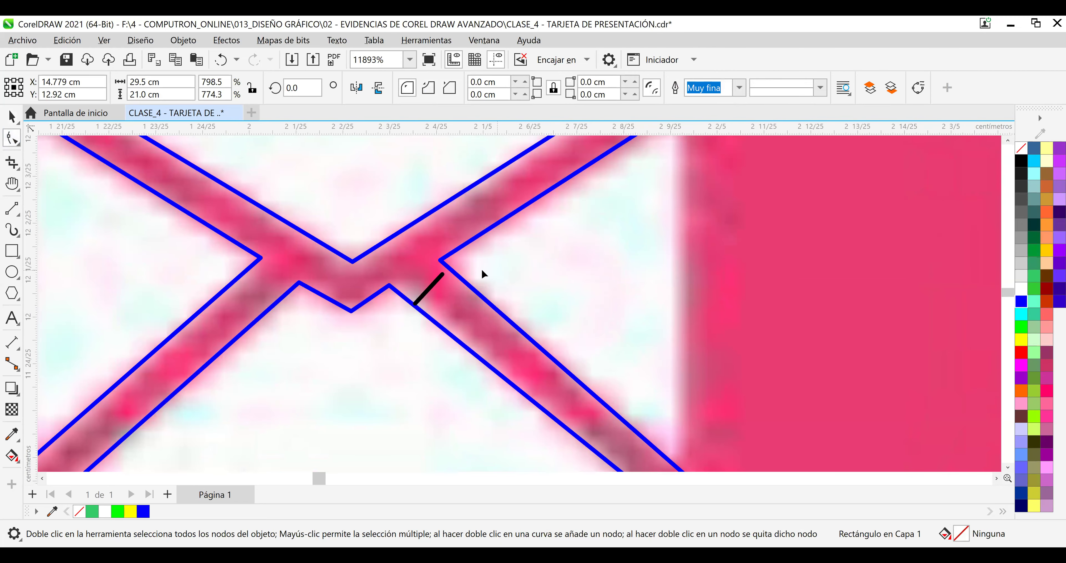
{"action": "left_click", "coordinate": [444, 263]}
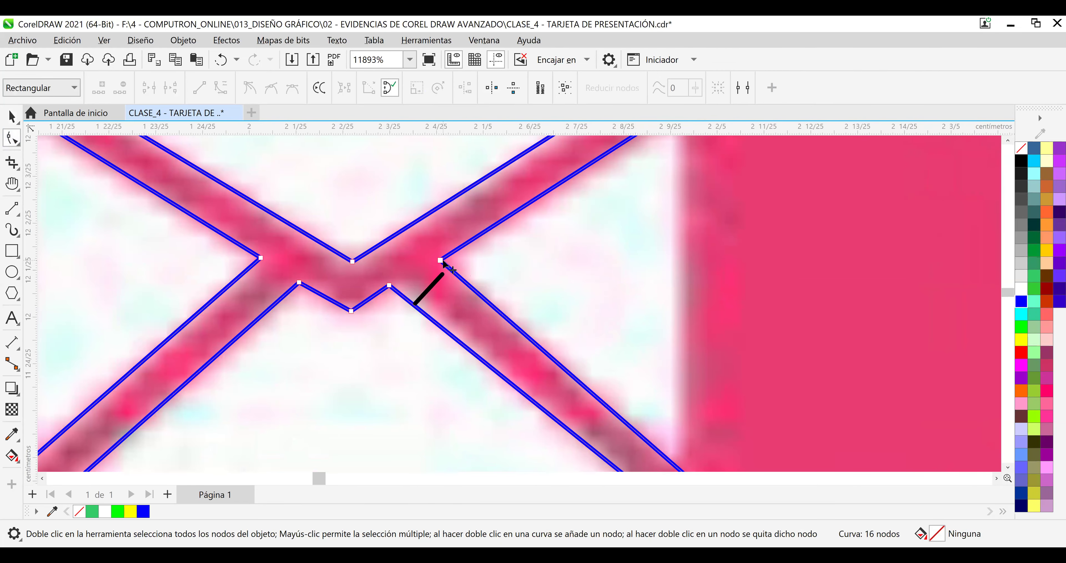
{"action": "left_click_drag", "start_coordinate": [442, 262], "coordinate": [439, 263]}
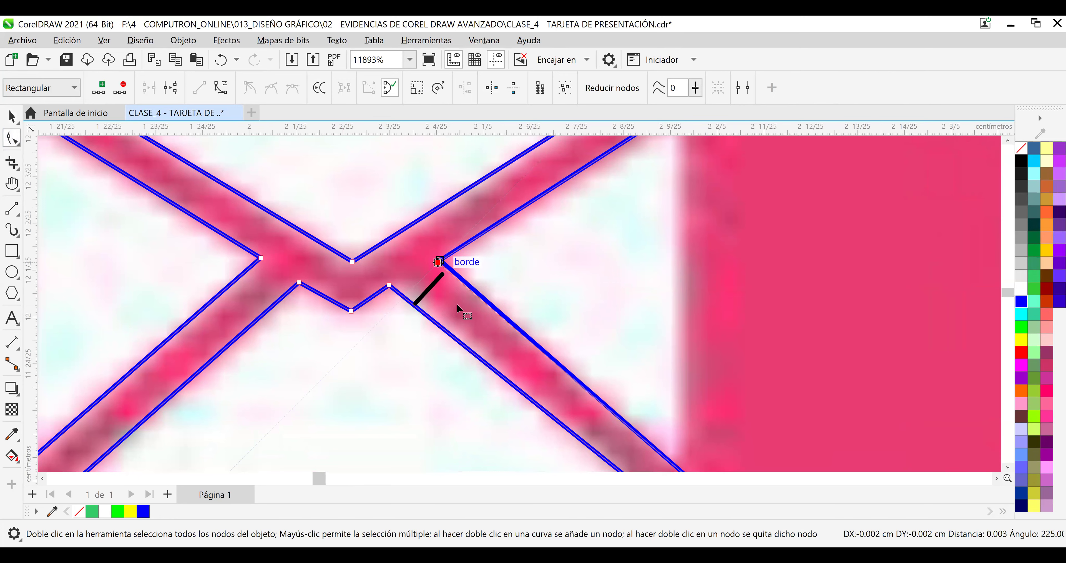
{"action": "left_click_drag", "start_coordinate": [438, 263], "coordinate": [435, 265]}
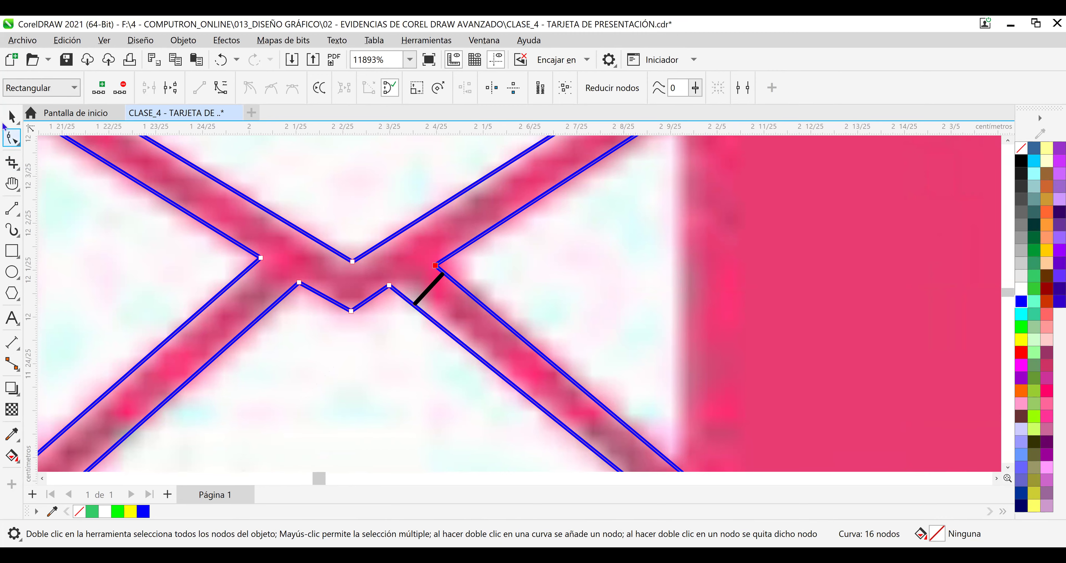
Move the short black reference line across the outer end of the lower-right arm.
{"action": "scroll", "coordinate": [488, 292], "scroll_direction": "down", "scroll_amount": 1}
{"action": "key", "text": "space"}
{"action": "left_click", "coordinate": [438, 286]}
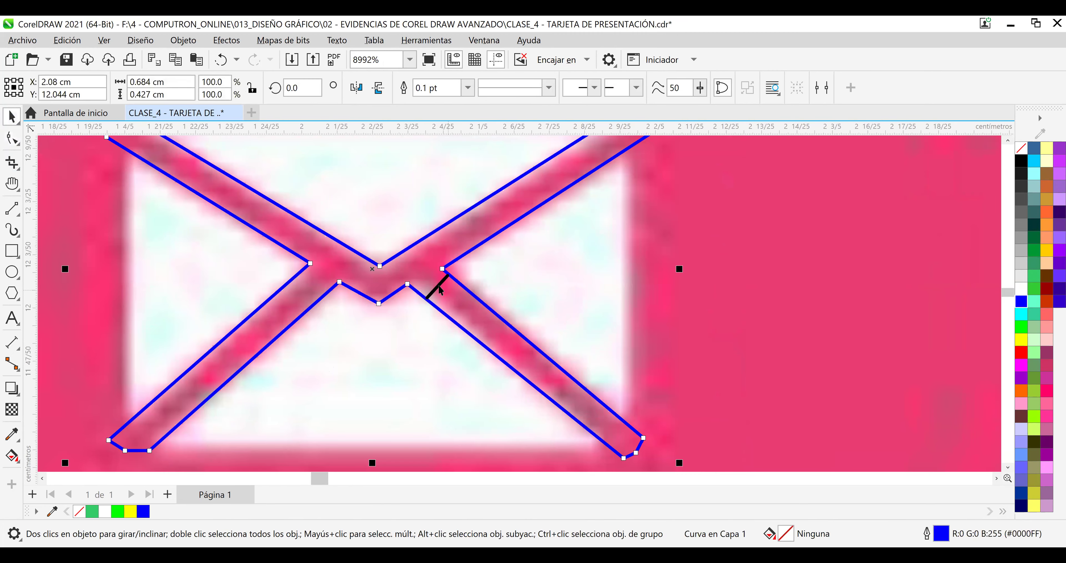
{"action": "left_click_drag", "start_coordinate": [439, 285], "coordinate": [617, 434]}
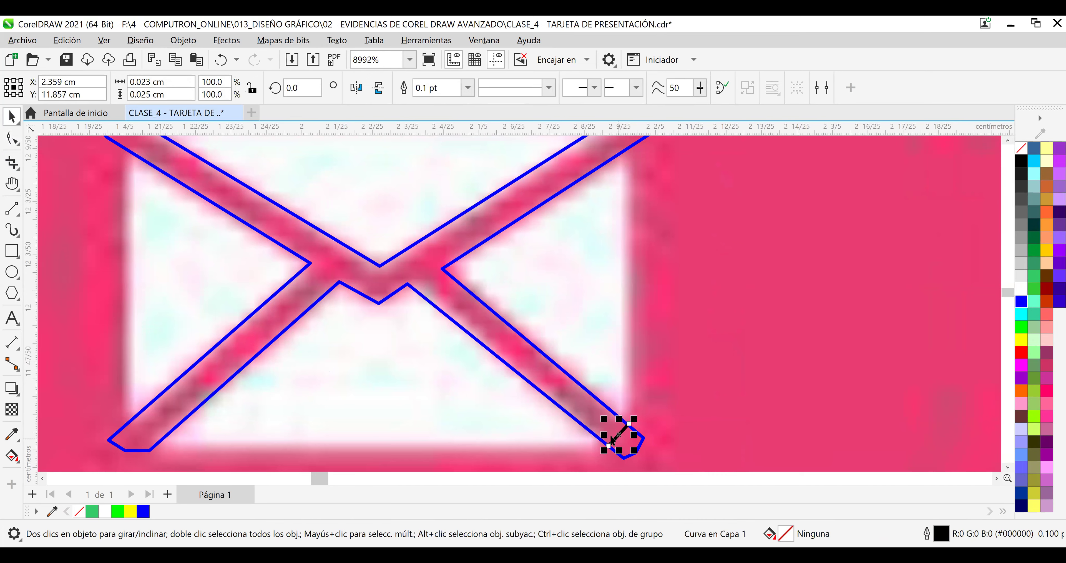
{"action": "left_click", "coordinate": [700, 343]}
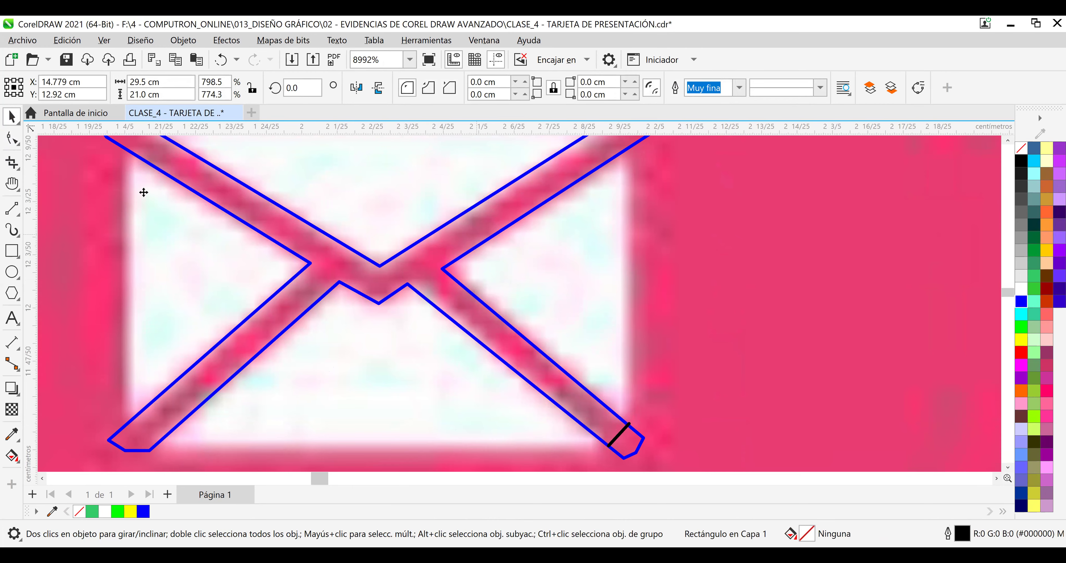
Nudge the upper node at the outer end of the lower-right arm to align its edge with the reference line.
{"action": "left_click", "coordinate": [12, 138]}
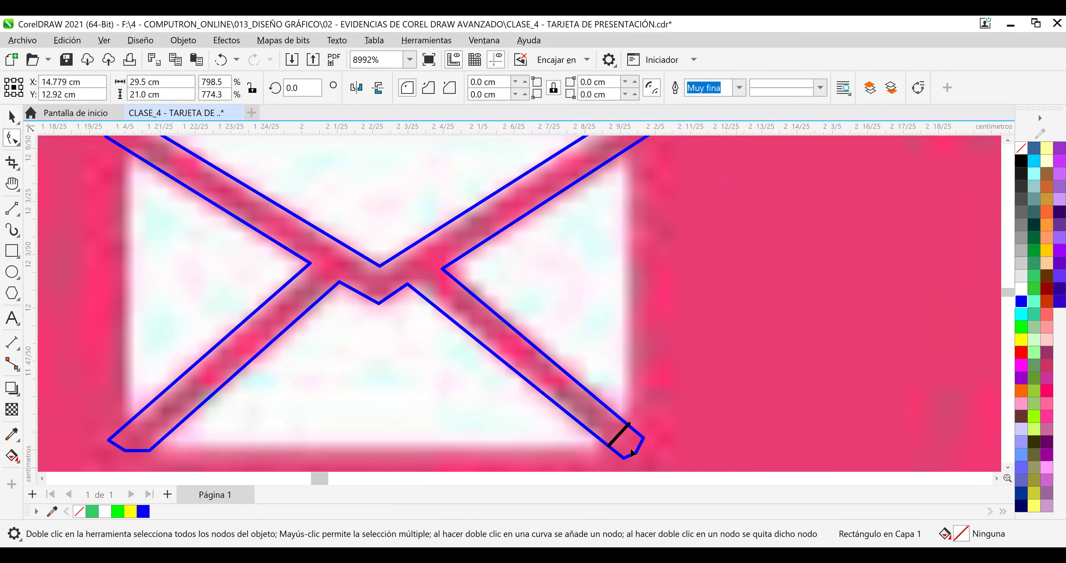
{"action": "scroll", "coordinate": [650, 442], "scroll_direction": "up", "scroll_amount": 2}
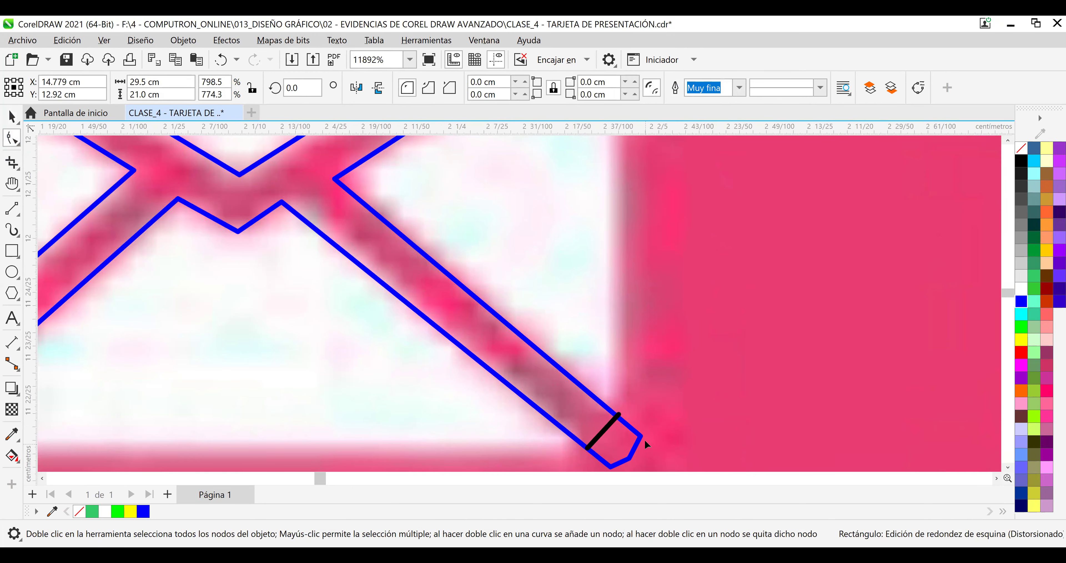
{"action": "left_click", "coordinate": [641, 435]}
{"action": "left_click_drag", "start_coordinate": [643, 430], "coordinate": [644, 430]}
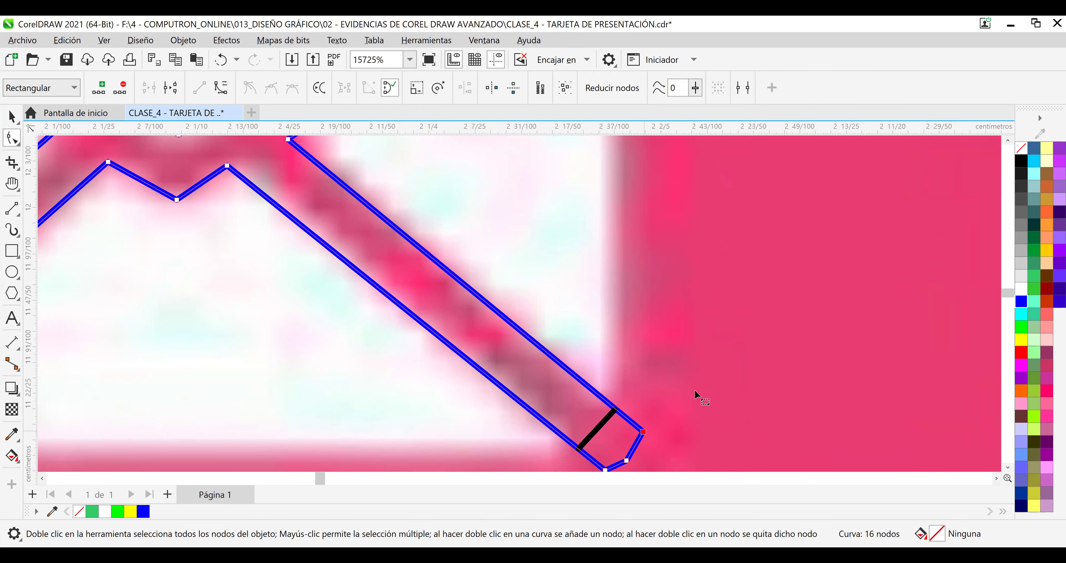
{"action": "left_click", "coordinate": [678, 403]}
Delete the short black reference line and save the document.
{"action": "scroll", "coordinate": [619, 417], "scroll_direction": "down", "scroll_amount": 1}
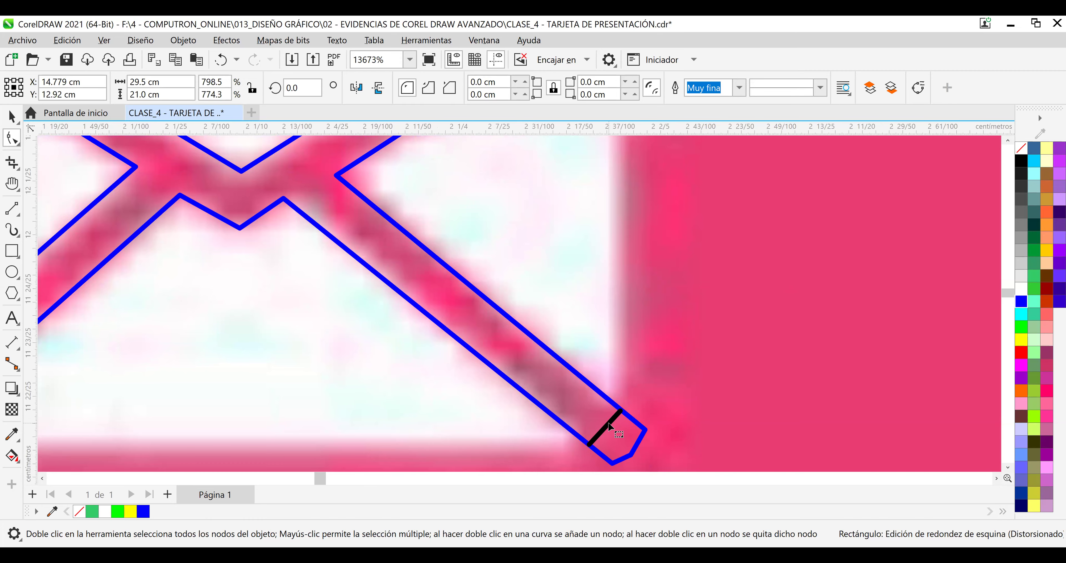
{"action": "left_click", "coordinate": [610, 426]}
{"action": "key", "text": "Escape"}
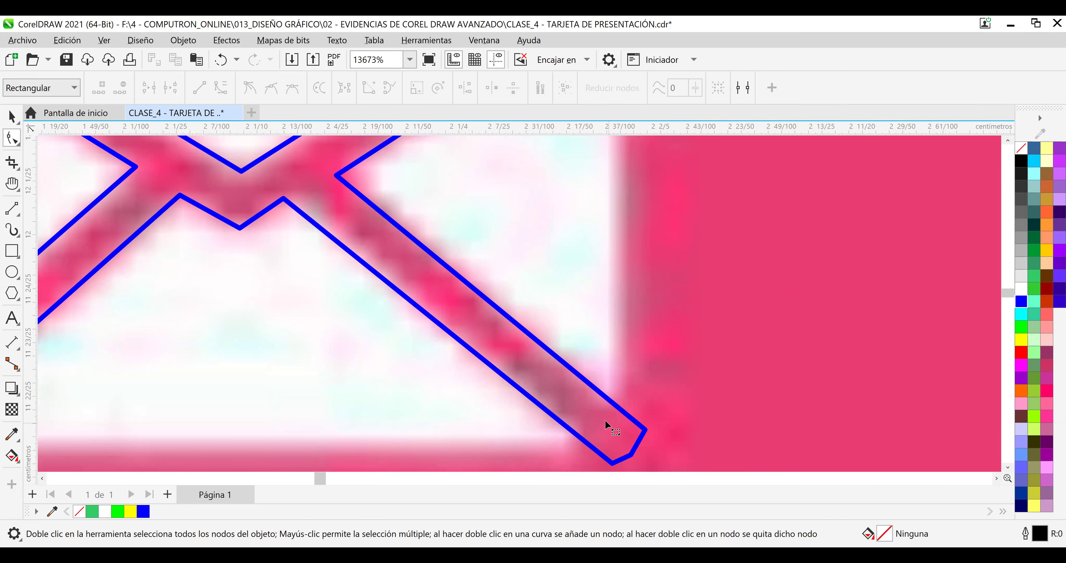
{"action": "scroll", "coordinate": [609, 425], "scroll_direction": "down", "scroll_amount": 3}
{"action": "scroll", "coordinate": [480, 335], "scroll_direction": "down", "scroll_amount": 3}
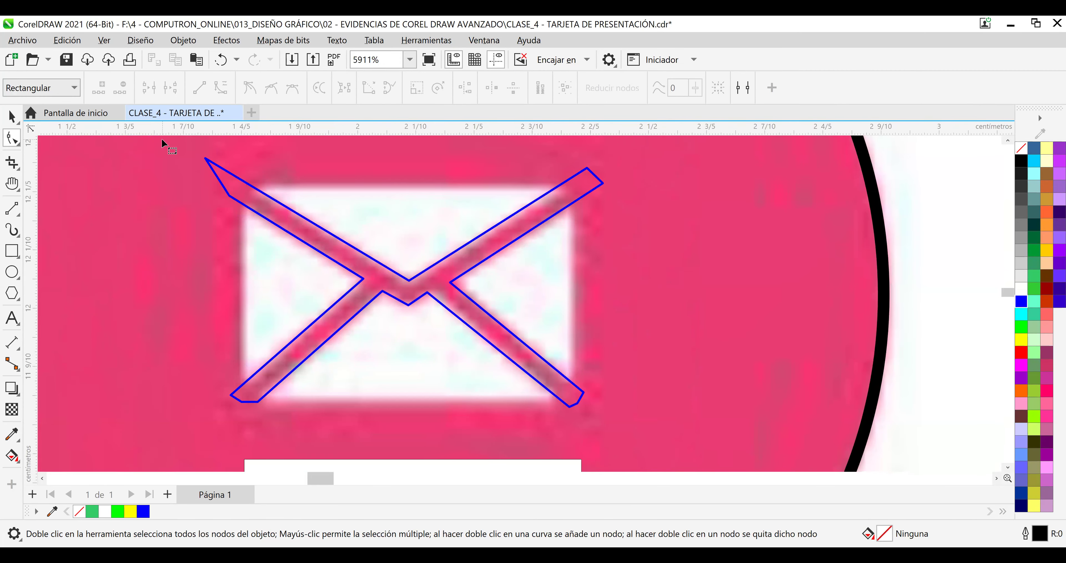
{"action": "left_click", "coordinate": [66, 59]}
{"action": "left_click", "coordinate": [11, 116]}
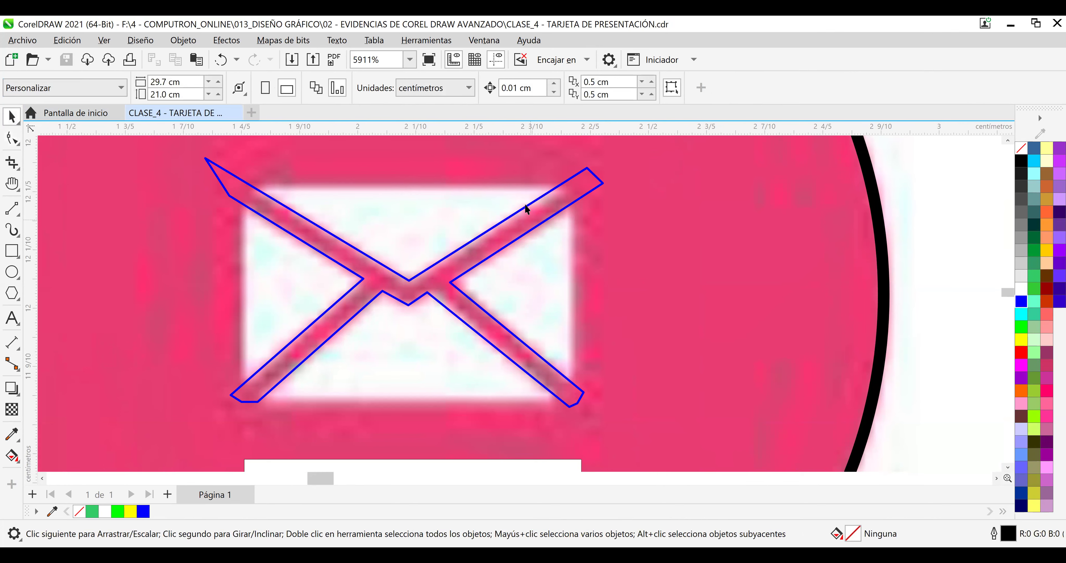
{"action": "left_click", "coordinate": [703, 170]}
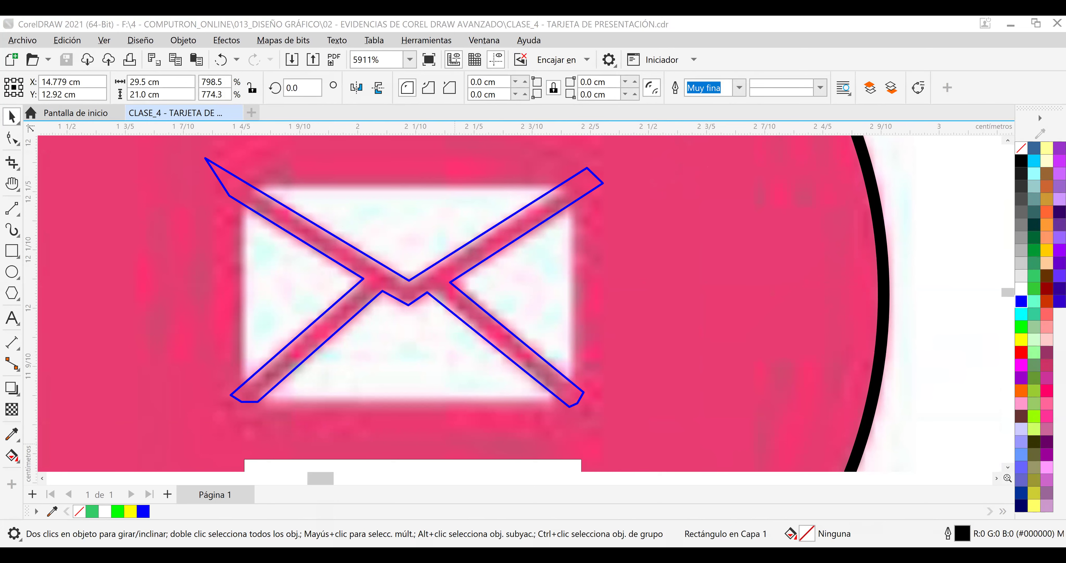
{"action": "left_click_drag", "start_coordinate": [415, 46], "coordinate": [512, 75]}
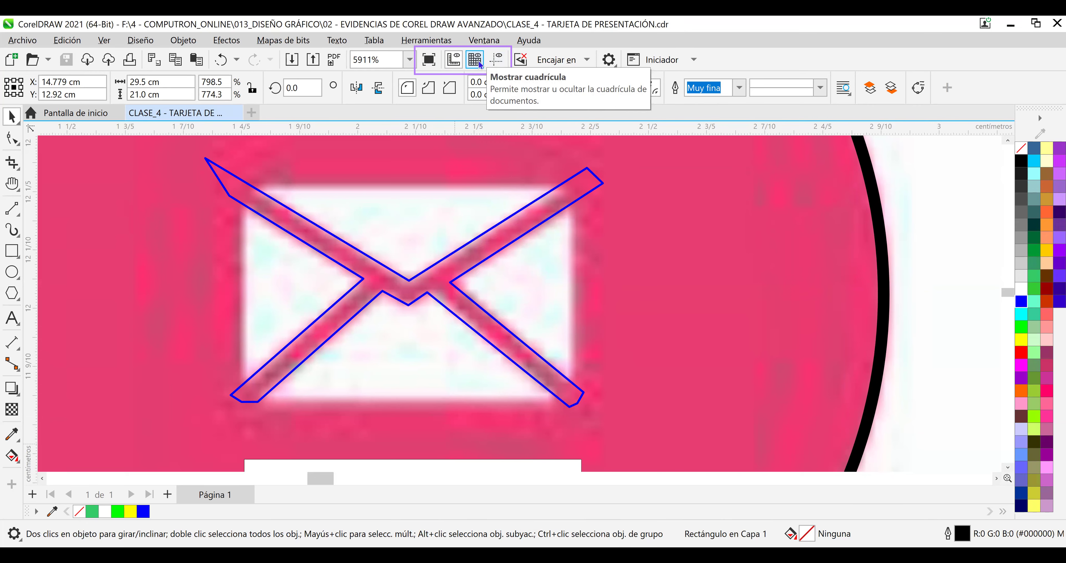
{"action": "left_click", "coordinate": [475, 60]}
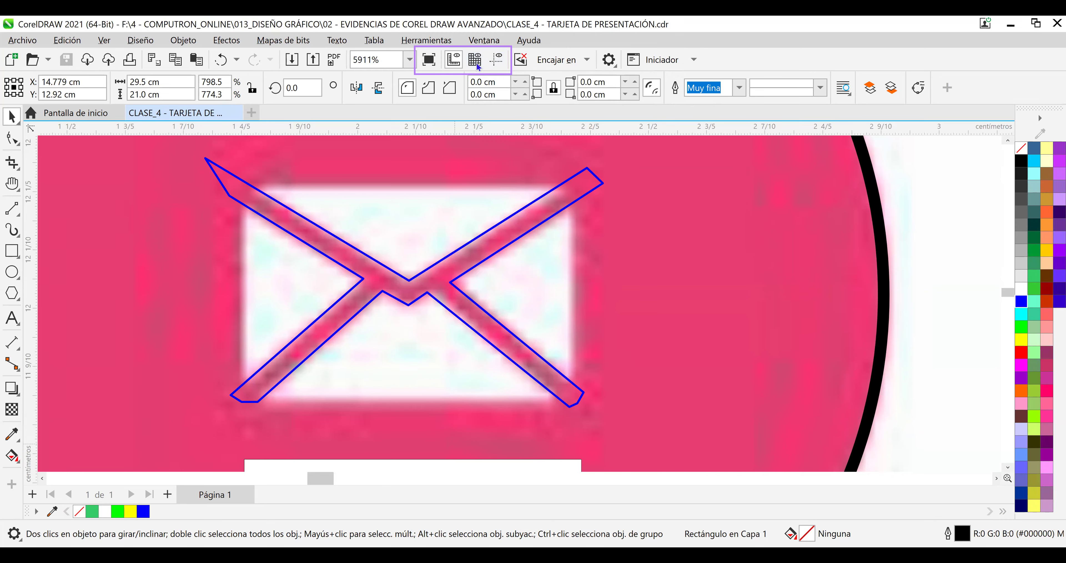
{"action": "left_click", "coordinate": [478, 65]}
{"action": "scroll", "coordinate": [692, 231], "scroll_direction": "down", "scroll_amount": 1}
{"action": "scroll", "coordinate": [692, 230], "scroll_direction": "down", "scroll_amount": 2}
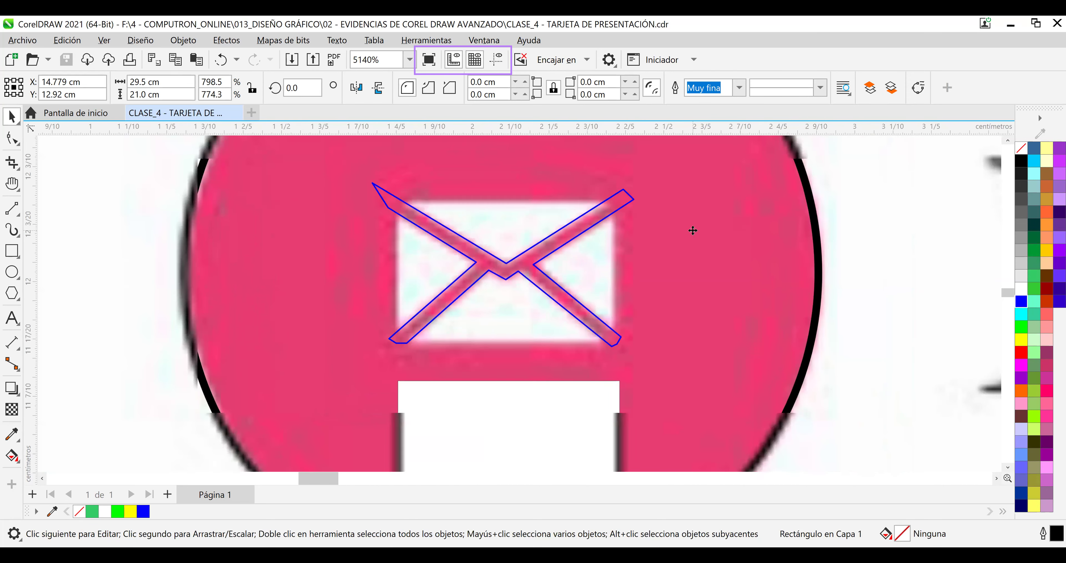
{"action": "scroll", "coordinate": [688, 230], "scroll_direction": "down", "scroll_amount": 1}
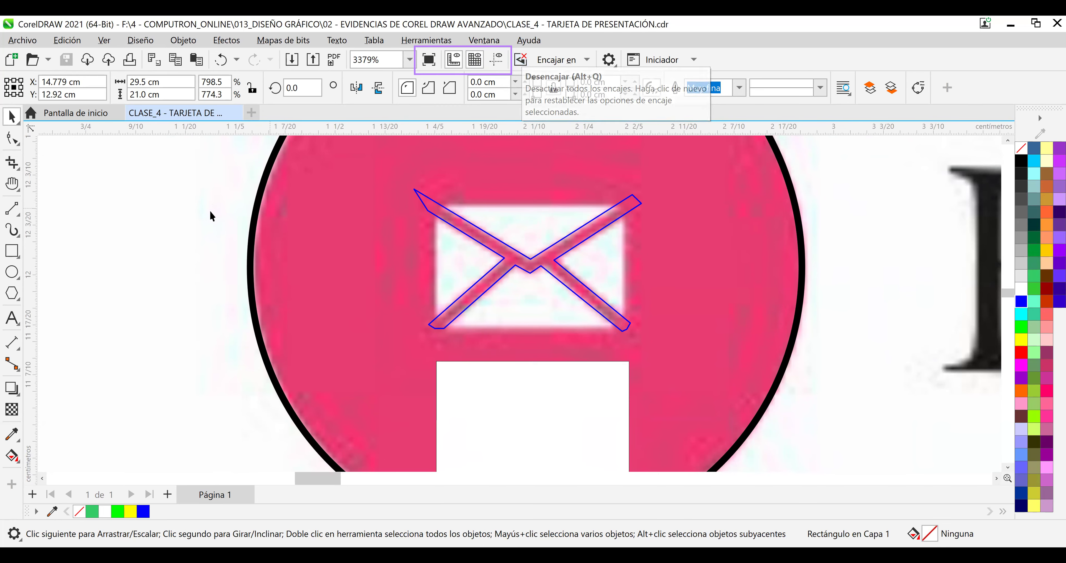
{"action": "scroll", "coordinate": [208, 213], "scroll_direction": "down", "scroll_amount": 4}
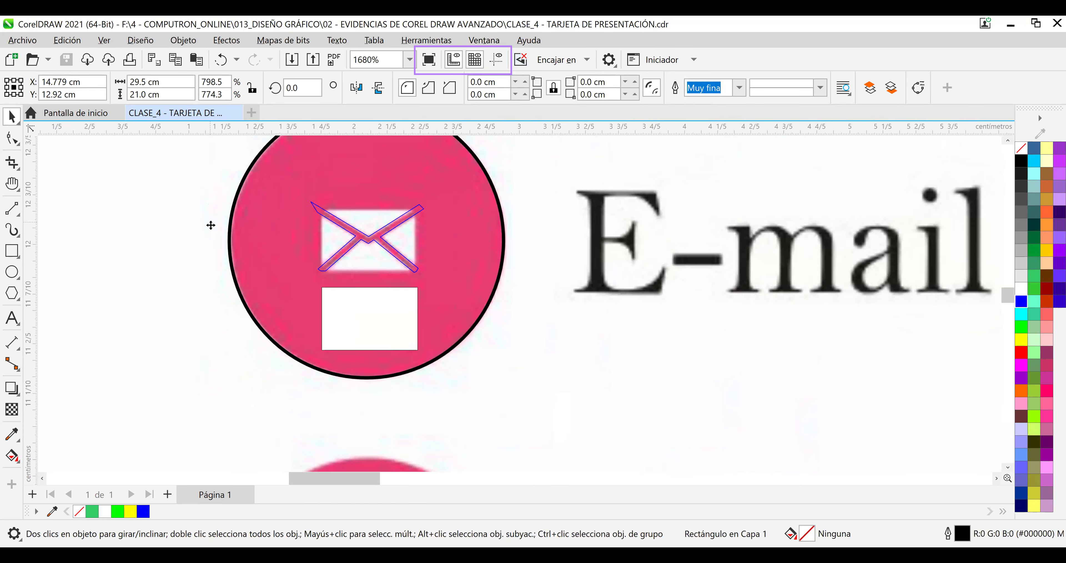
Examine the whole business card and the document grid around the page at several magnifications.
{"action": "scroll", "coordinate": [213, 231], "scroll_direction": "down", "scroll_amount": 3}
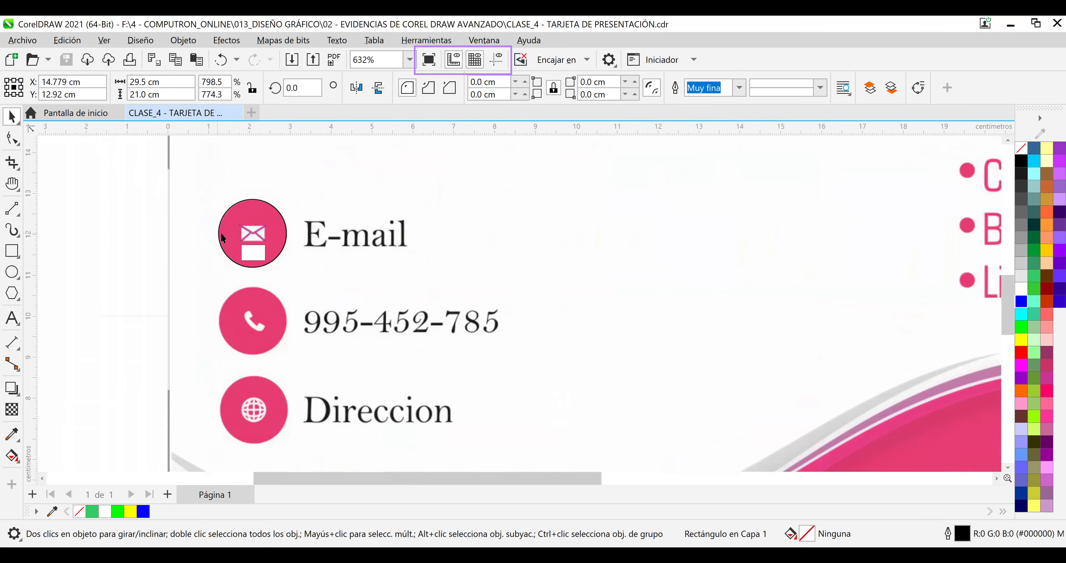
{"action": "scroll", "coordinate": [364, 240], "scroll_direction": "down", "scroll_amount": 5}
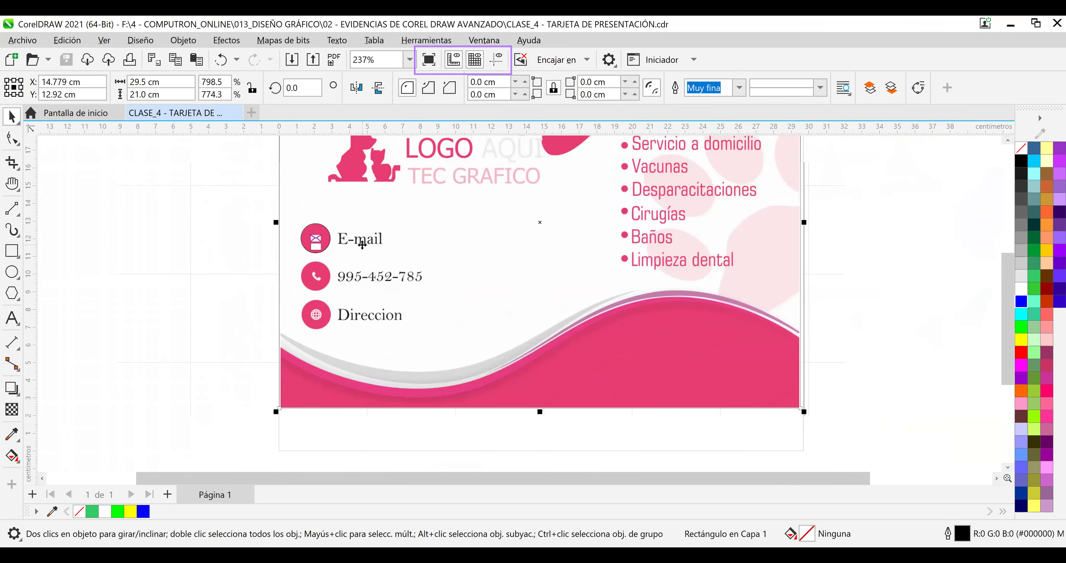
{"action": "scroll", "coordinate": [360, 245], "scroll_direction": "down", "scroll_amount": 1}
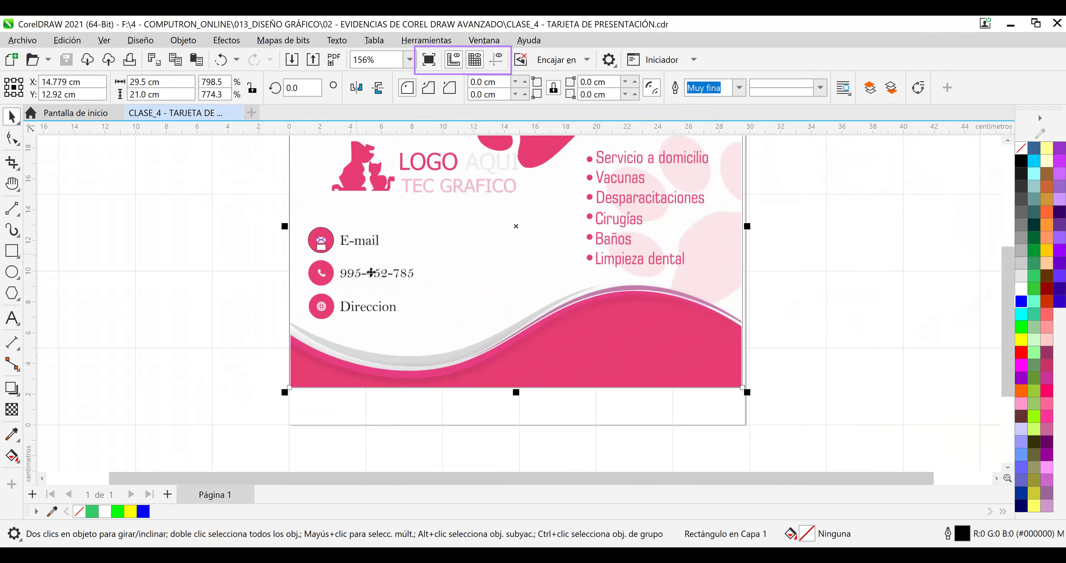
{"action": "scroll", "coordinate": [371, 275], "scroll_direction": "down", "scroll_amount": 1}
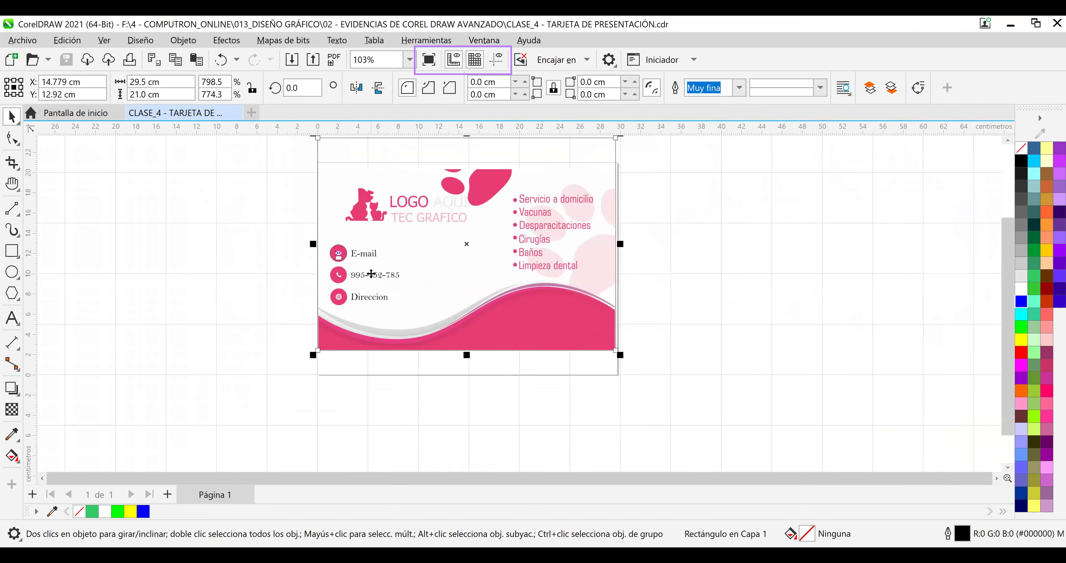
{"action": "scroll", "coordinate": [370, 276], "scroll_direction": "down", "scroll_amount": 3}
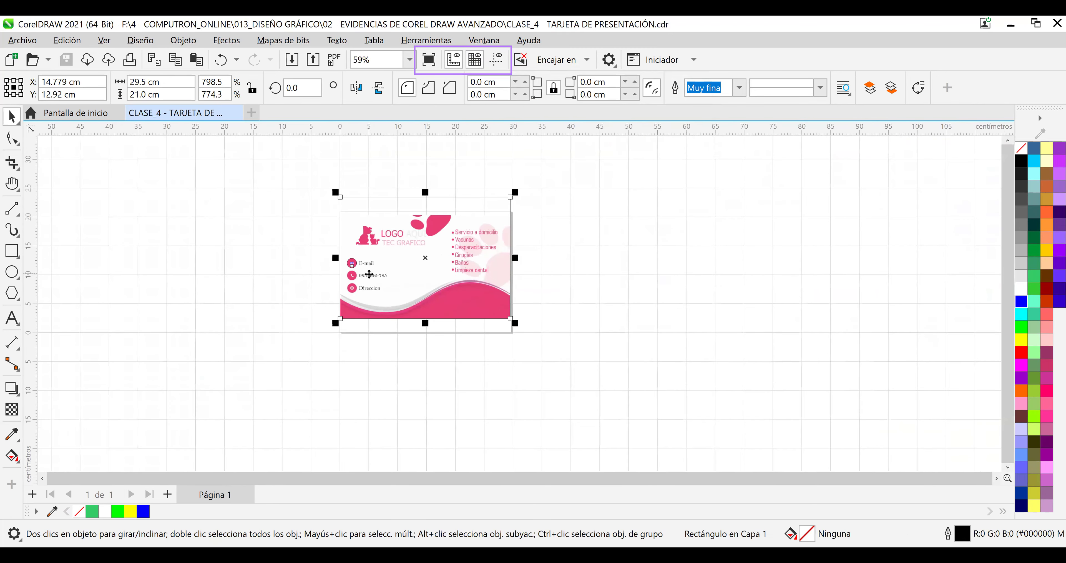
{"action": "scroll", "coordinate": [368, 274], "scroll_direction": "down", "scroll_amount": 2}
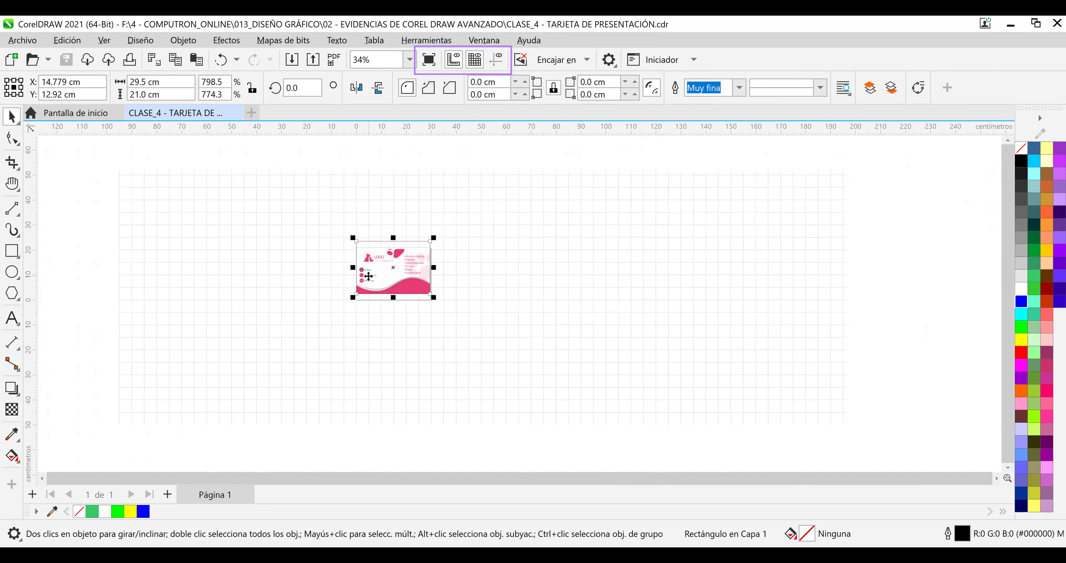
{"action": "scroll", "coordinate": [377, 274], "scroll_direction": "down", "scroll_amount": 1}
{"action": "scroll", "coordinate": [378, 274], "scroll_direction": "up", "scroll_amount": 3}
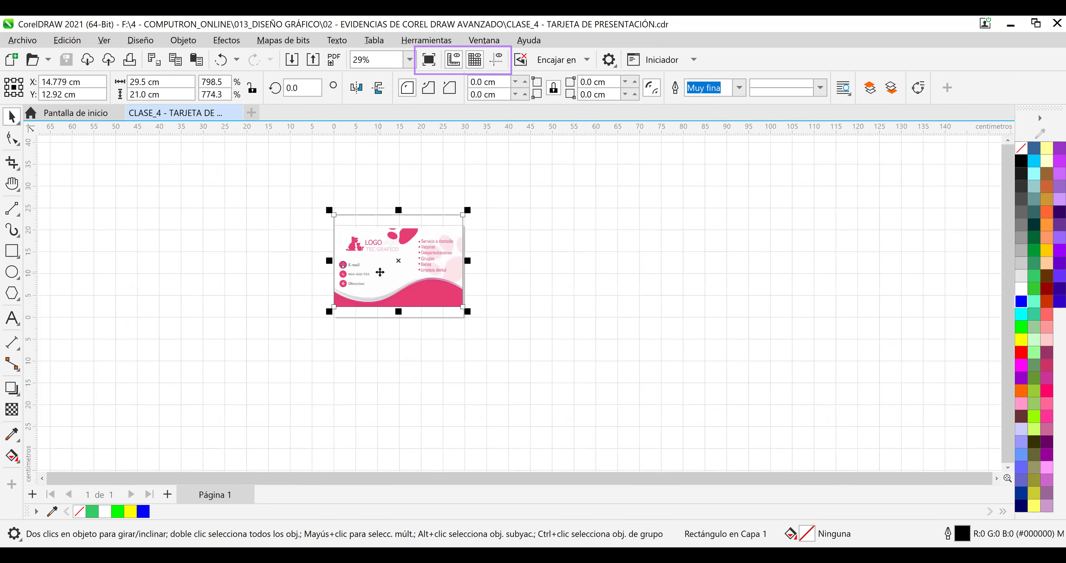
{"action": "scroll", "coordinate": [381, 273], "scroll_direction": "up", "scroll_amount": 1}
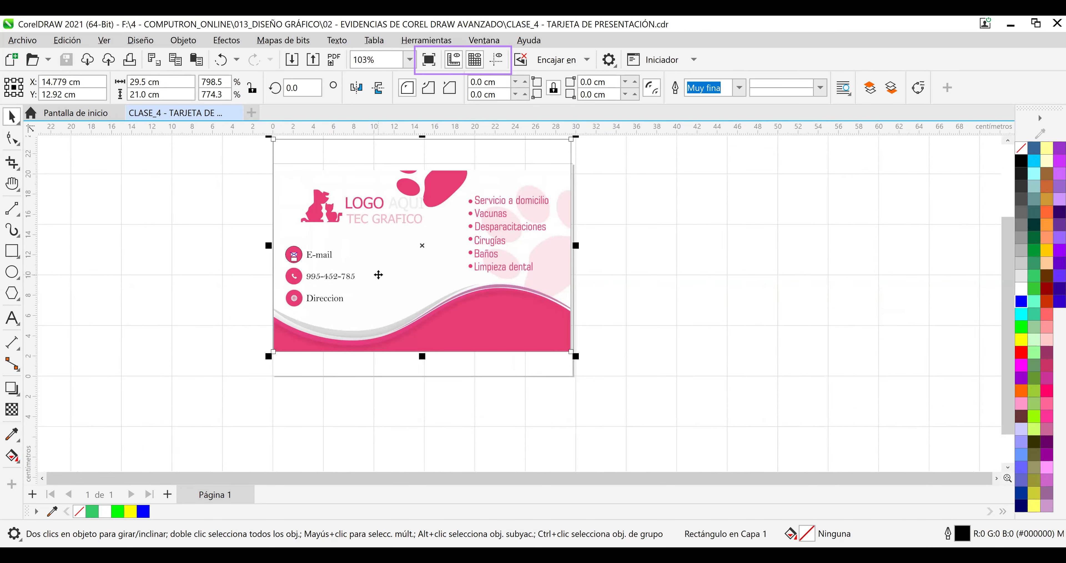
{"action": "scroll", "coordinate": [377, 273], "scroll_direction": "up", "scroll_amount": 2}
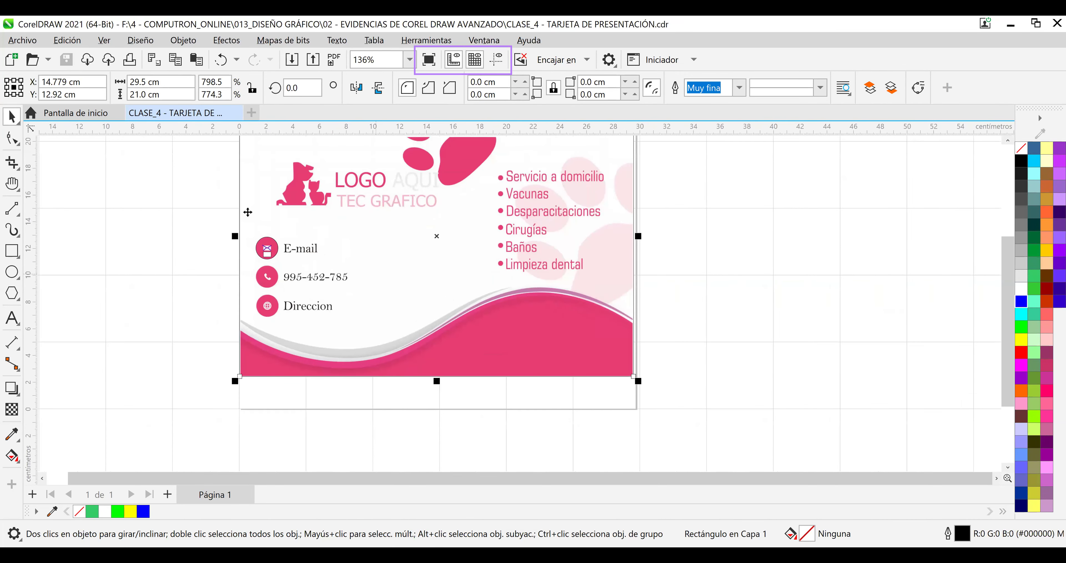
Enable the baseline grid option (Encajar en cuadrícula de línea base) among the document's grid view settings.
{"action": "right_click", "coordinate": [482, 65]}
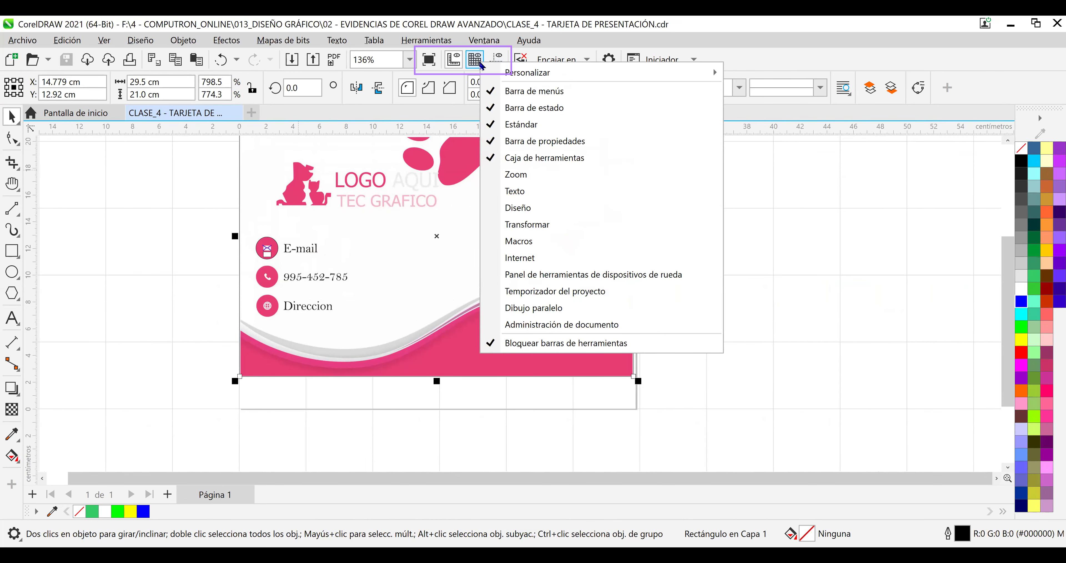
{"action": "left_click", "coordinate": [475, 65]}
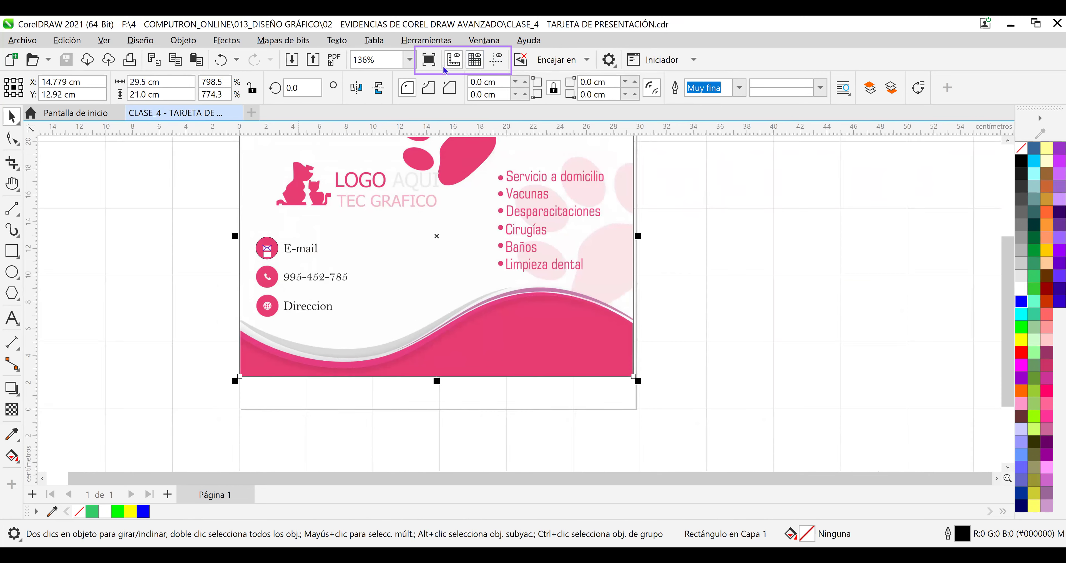
{"action": "left_click", "coordinate": [66, 41]}
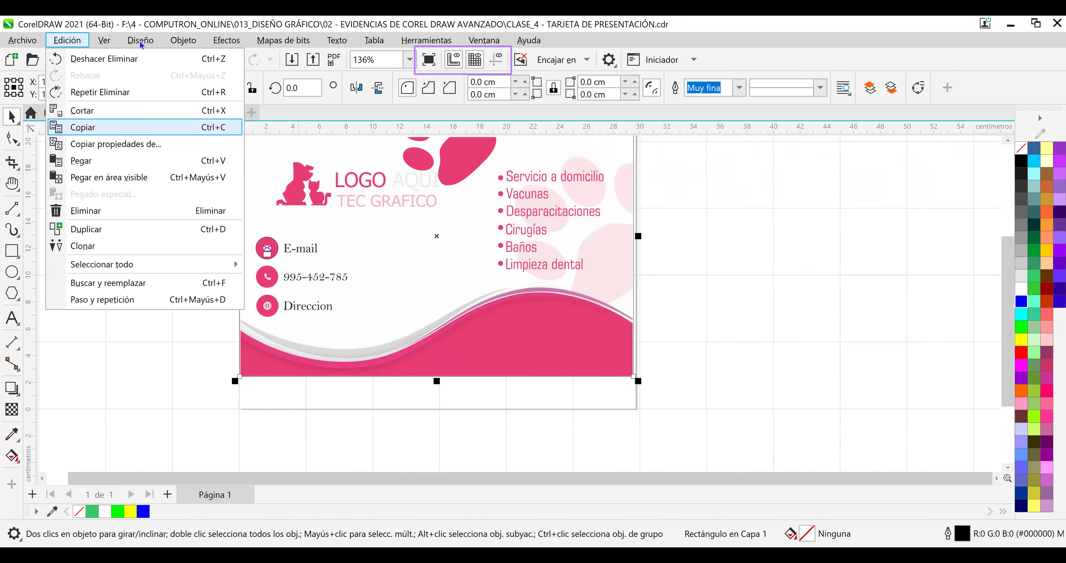
{"action": "left_click", "coordinate": [111, 44]}
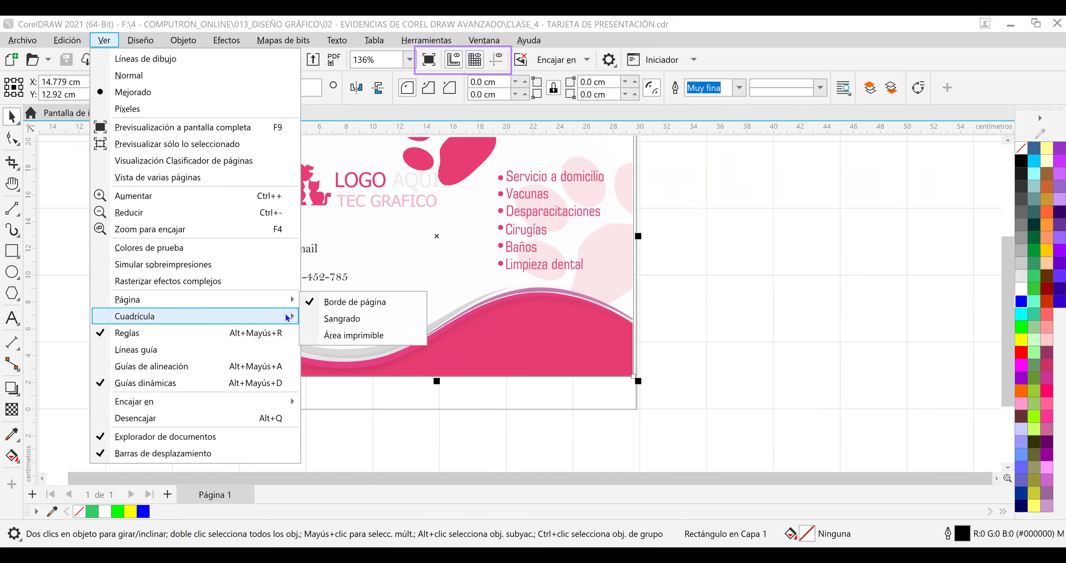
{"action": "mouse_move", "coordinate": [223, 316]}
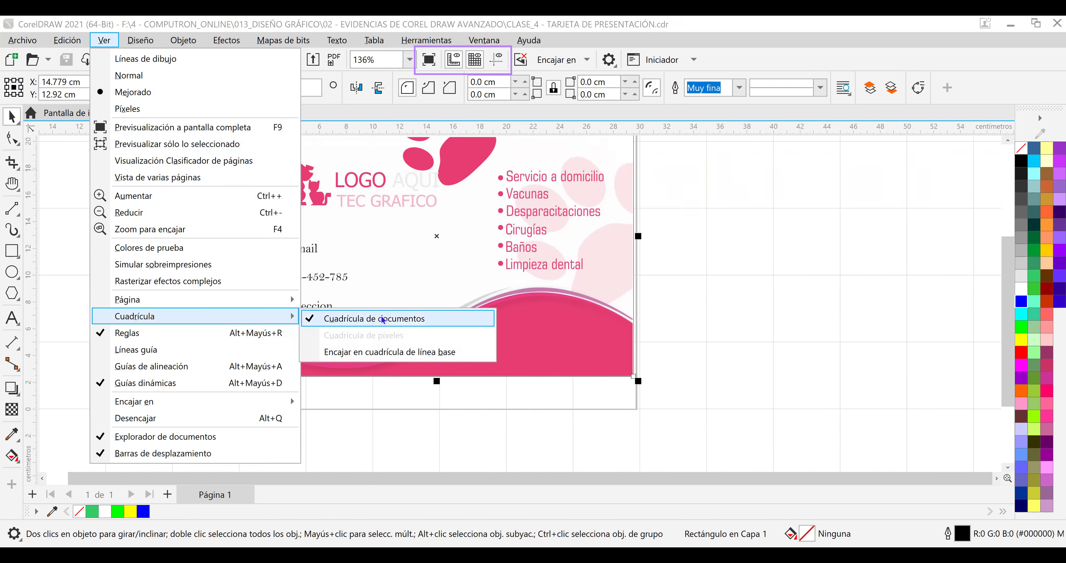
{"action": "left_click", "coordinate": [408, 352]}
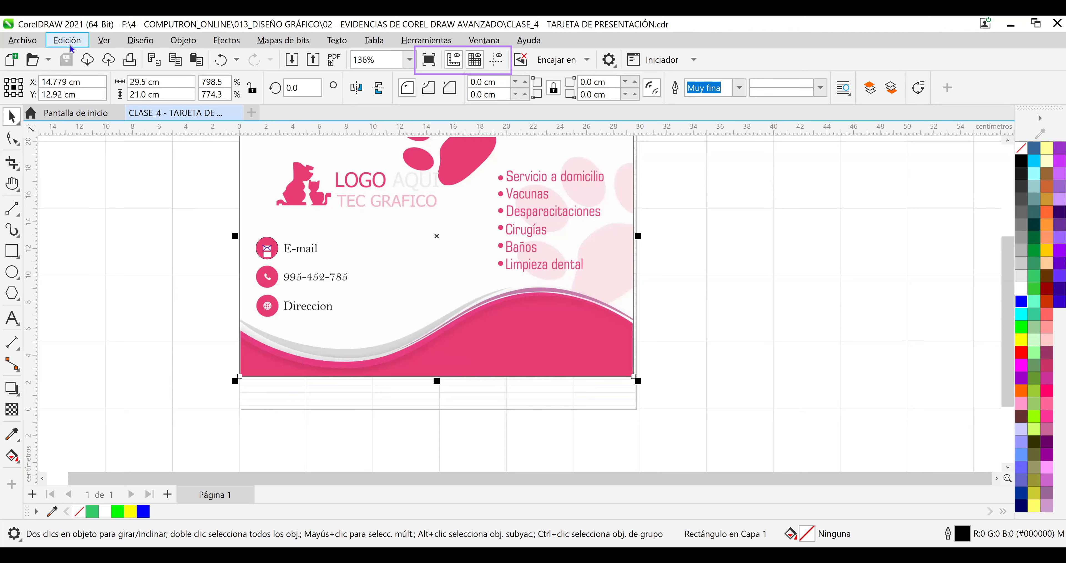
View the document's properties and close them without changes.
{"action": "left_click", "coordinate": [53, 47]}
{"action": "mouse_move", "coordinate": [31, 45]}
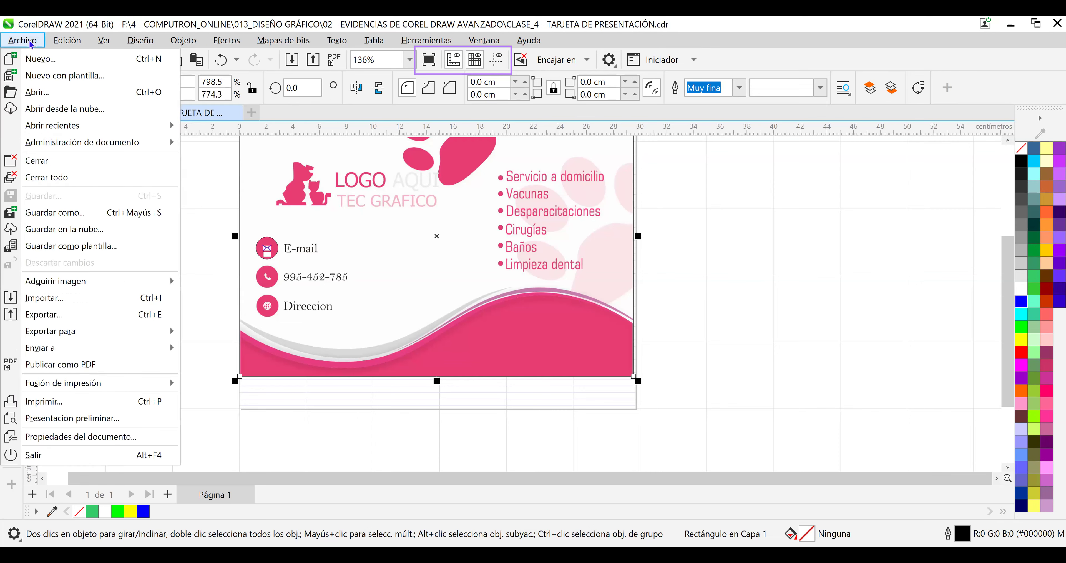
{"action": "left_click", "coordinate": [131, 435]}
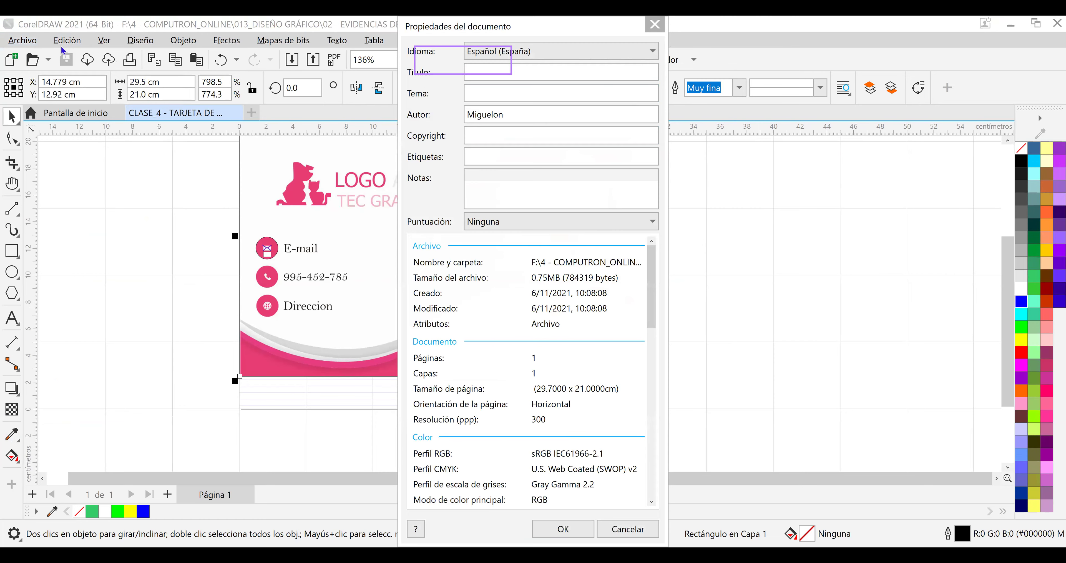
{"action": "key", "text": "Escape"}
Review the grid settings in the document options, then toggle the document grid's visibility off and back on.
{"action": "left_click", "coordinate": [66, 40]}
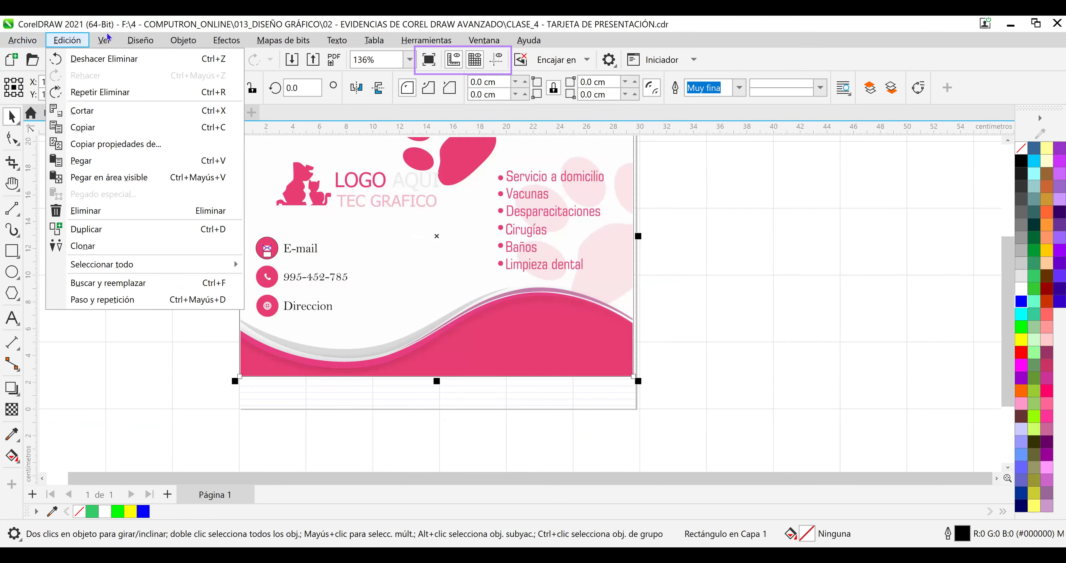
{"action": "left_click", "coordinate": [106, 42]}
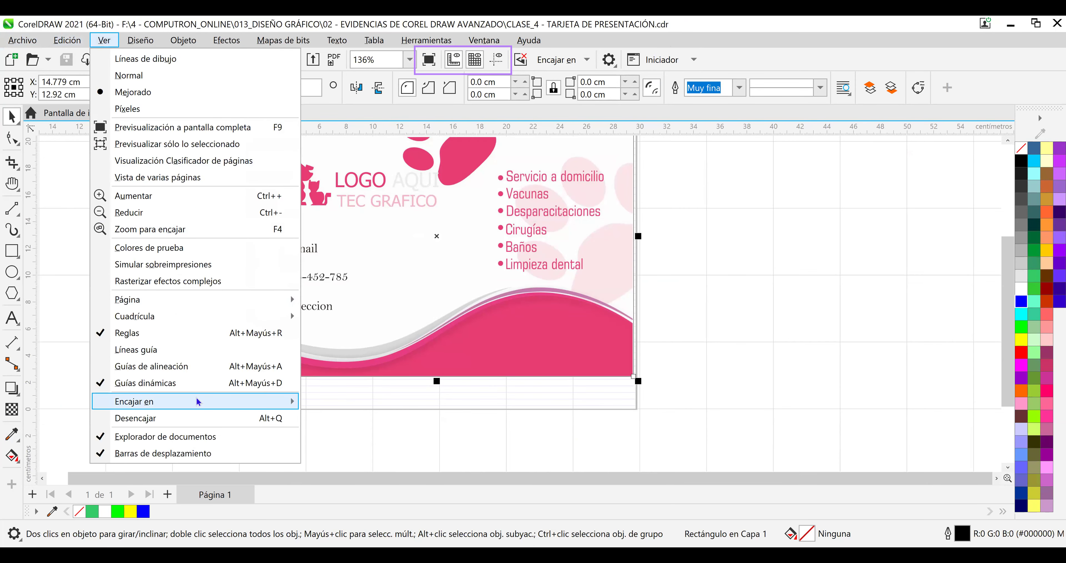
{"action": "mouse_move", "coordinate": [198, 401]}
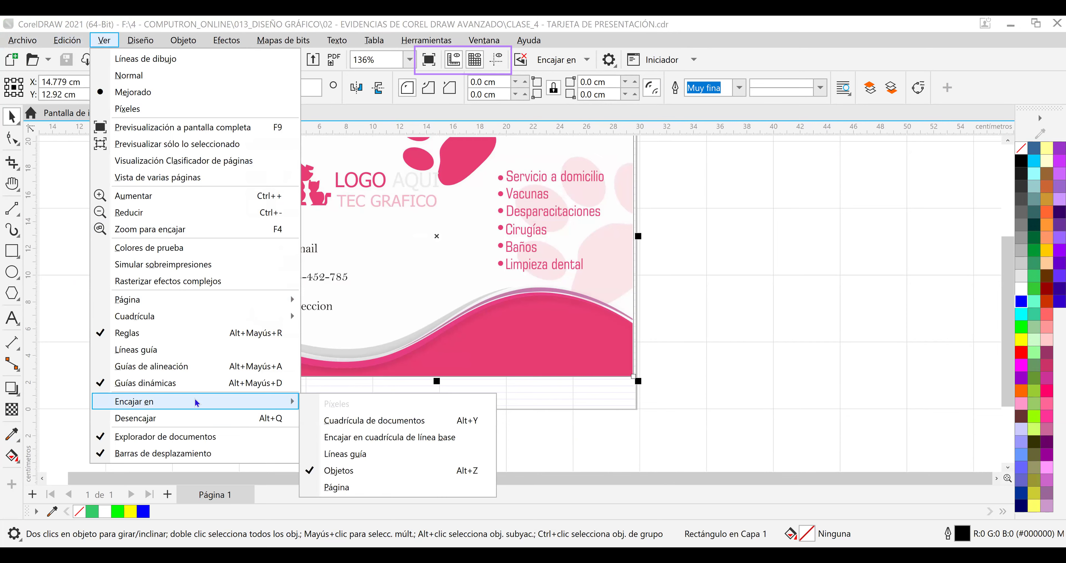
{"action": "left_click", "coordinate": [151, 43]}
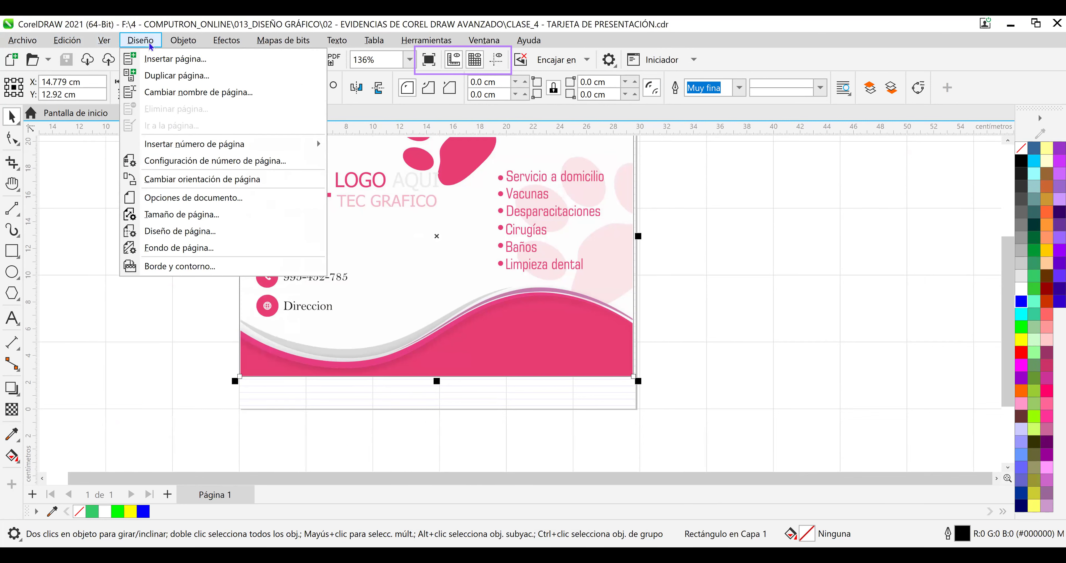
{"action": "left_click", "coordinate": [215, 197]}
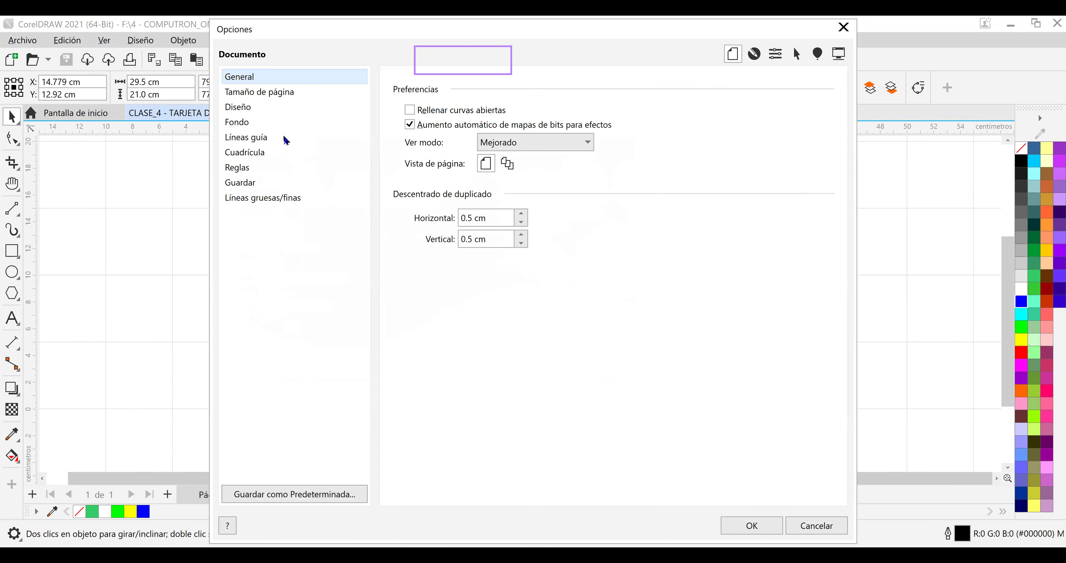
{"action": "left_click", "coordinate": [275, 151]}
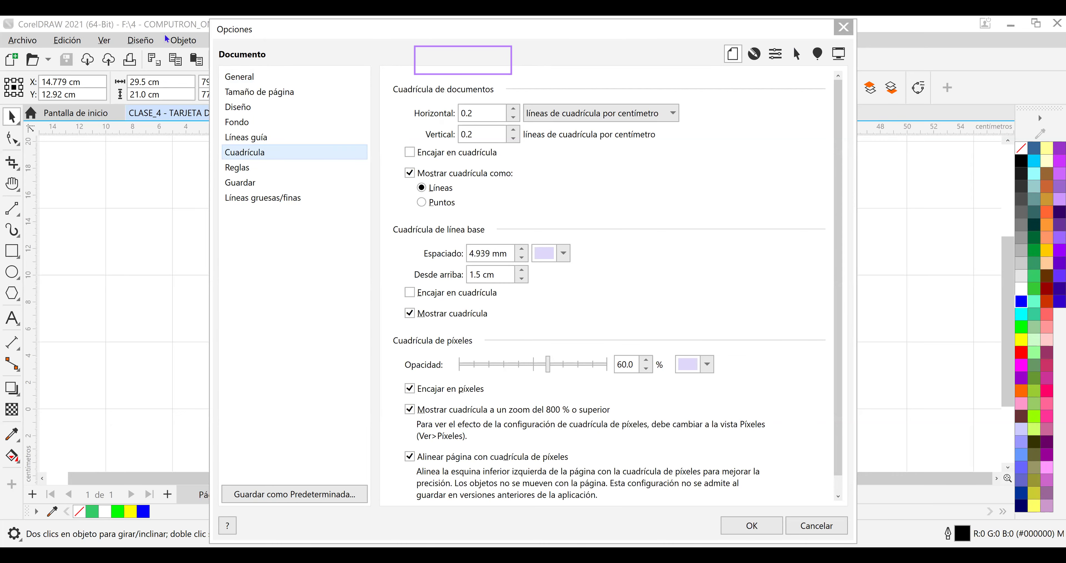
{"action": "left_click", "coordinate": [852, 25]}
{"action": "left_click", "coordinate": [476, 62]}
{"action": "left_click", "coordinate": [476, 63]}
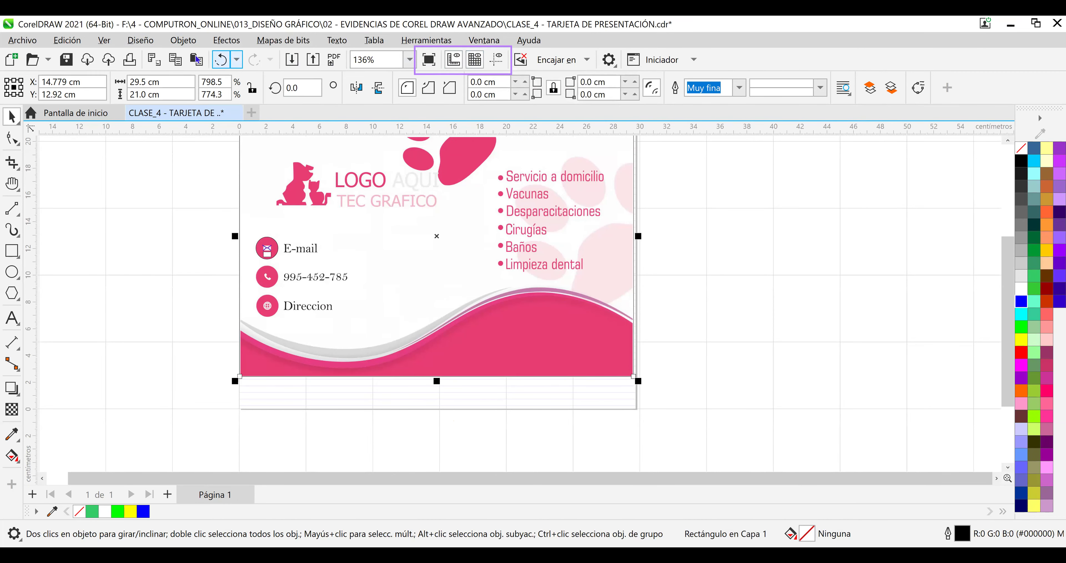
Open the grid settings in the document options, moving the dialog aside to uncover the card.
{"action": "left_click", "coordinate": [139, 44]}
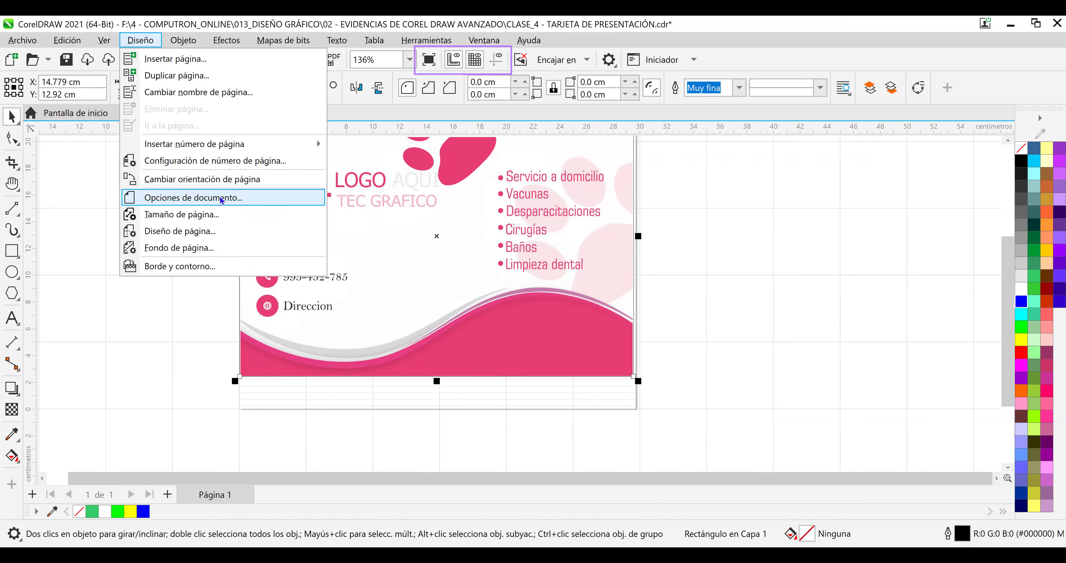
{"action": "left_click", "coordinate": [285, 199]}
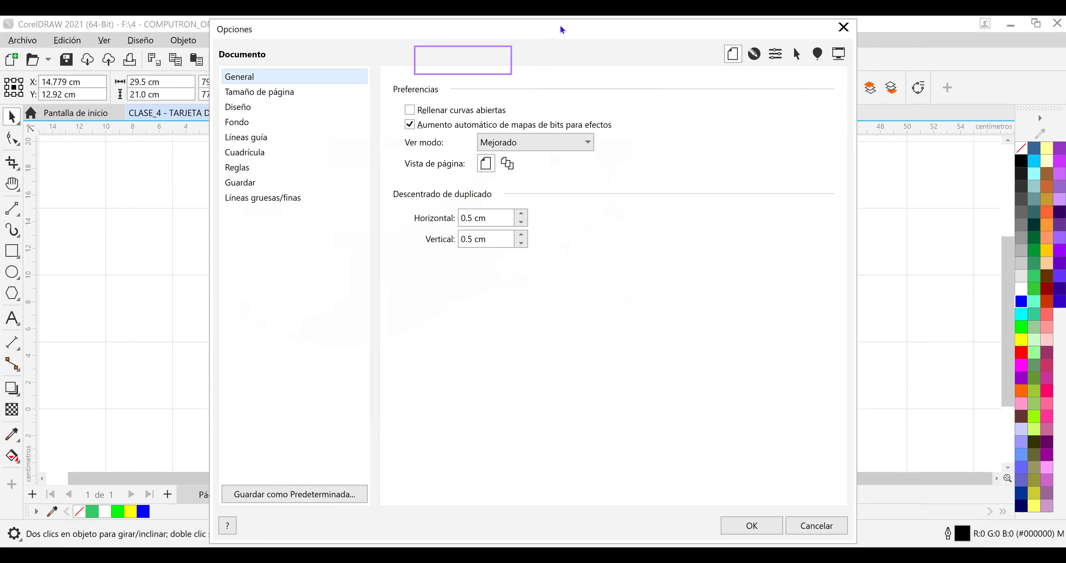
{"action": "left_click_drag", "start_coordinate": [561, 29], "coordinate": [771, 140]}
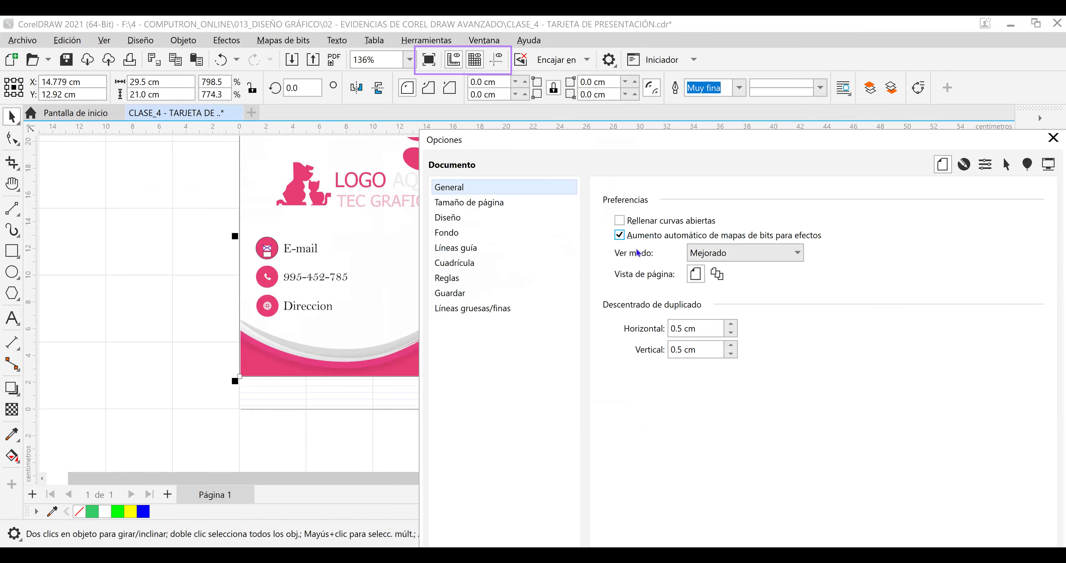
{"action": "left_click", "coordinate": [483, 262]}
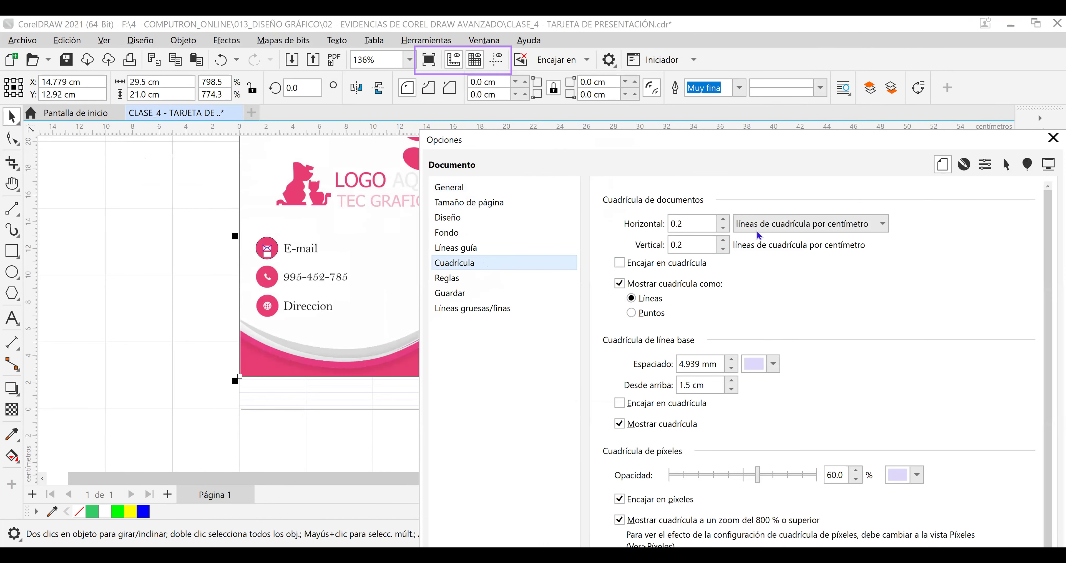
Try centímetros de separación as the document grid unit, then return to líneas de cuadrícula por centímetro.
{"action": "left_click", "coordinate": [782, 228]}
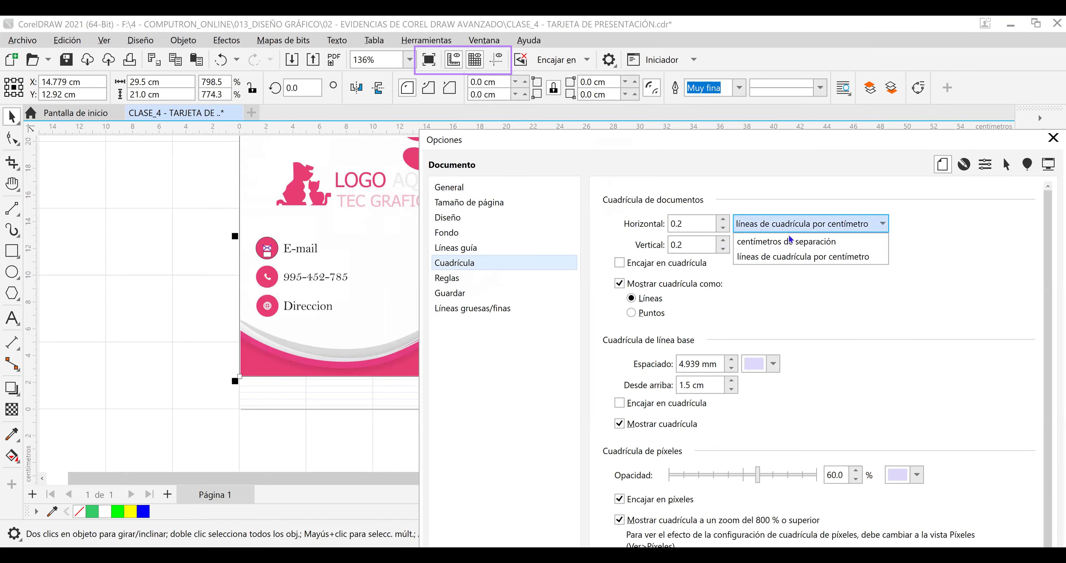
{"action": "left_click", "coordinate": [797, 242]}
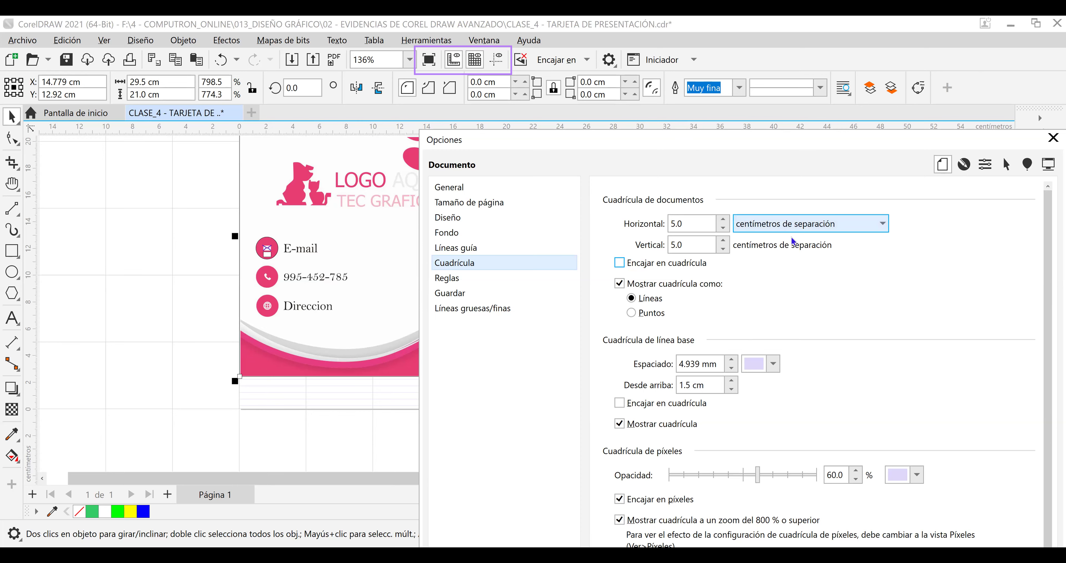
{"action": "left_click", "coordinate": [793, 228]}
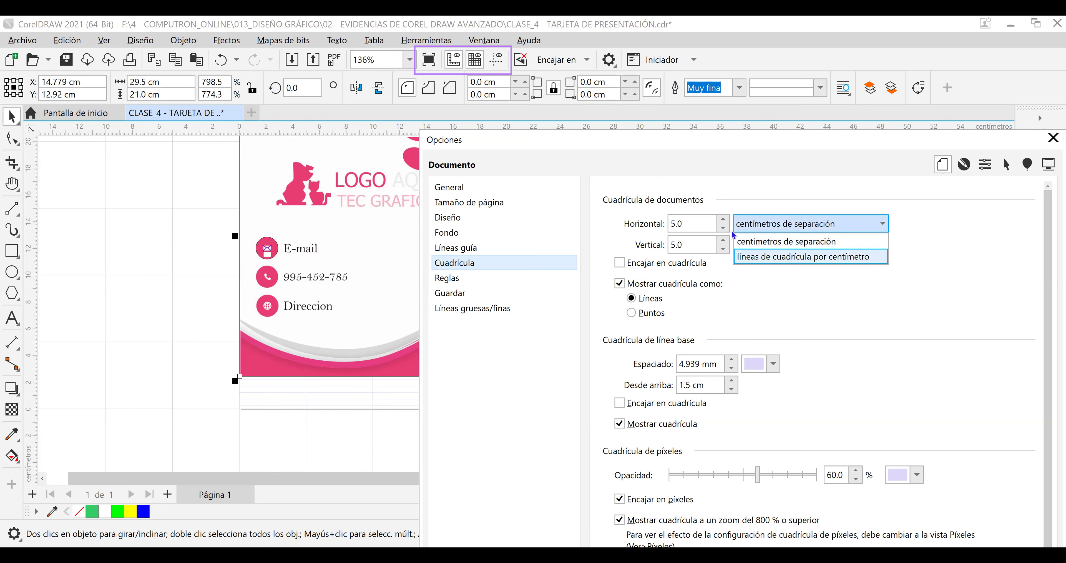
{"action": "left_click", "coordinate": [792, 257]}
Set the document grid's horizontal and vertical frequency to 0.1 lines per centimetre and apply it to the page.
{"action": "left_click", "coordinate": [729, 228]}
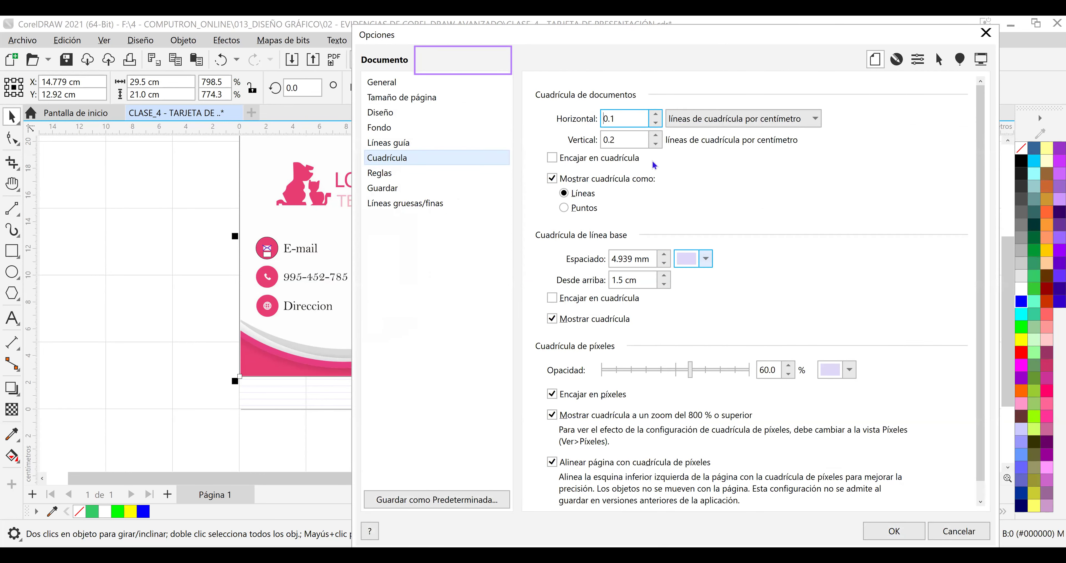
{"action": "left_click", "coordinate": [656, 145]}
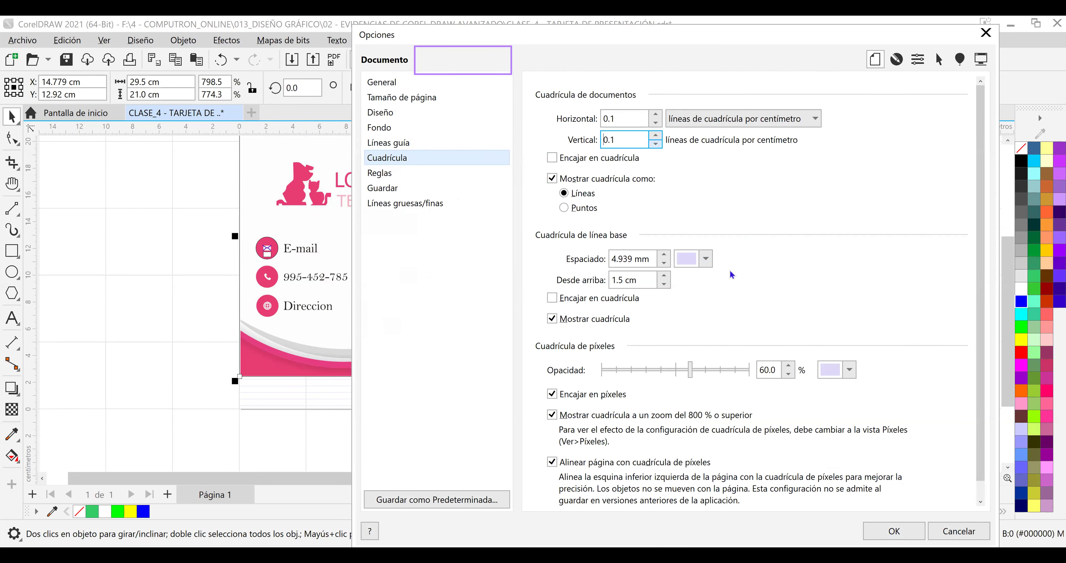
{"action": "left_click", "coordinate": [874, 522]}
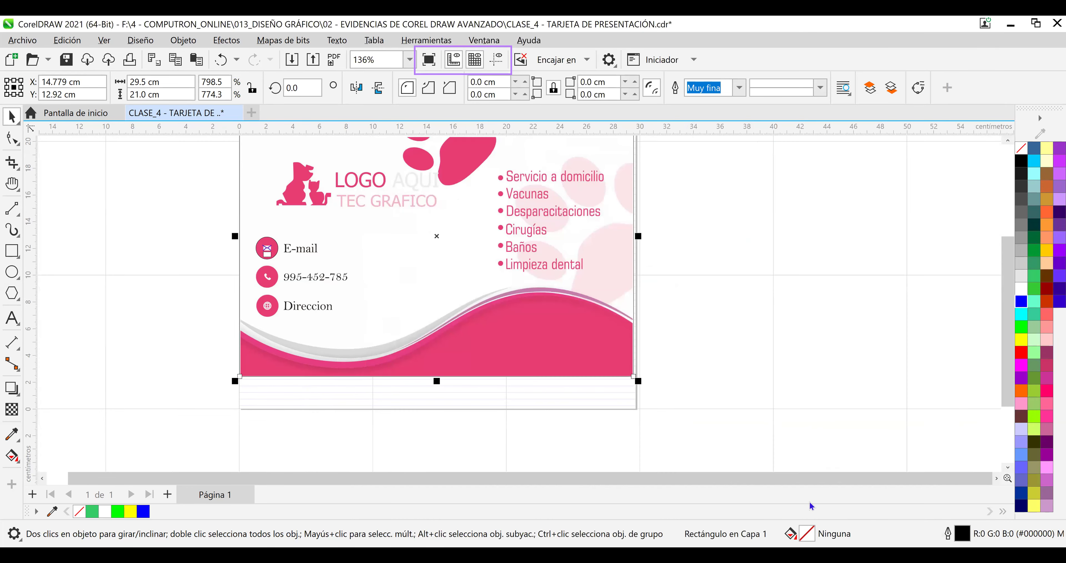
{"action": "scroll", "coordinate": [697, 395], "scroll_direction": "down", "scroll_amount": 3}
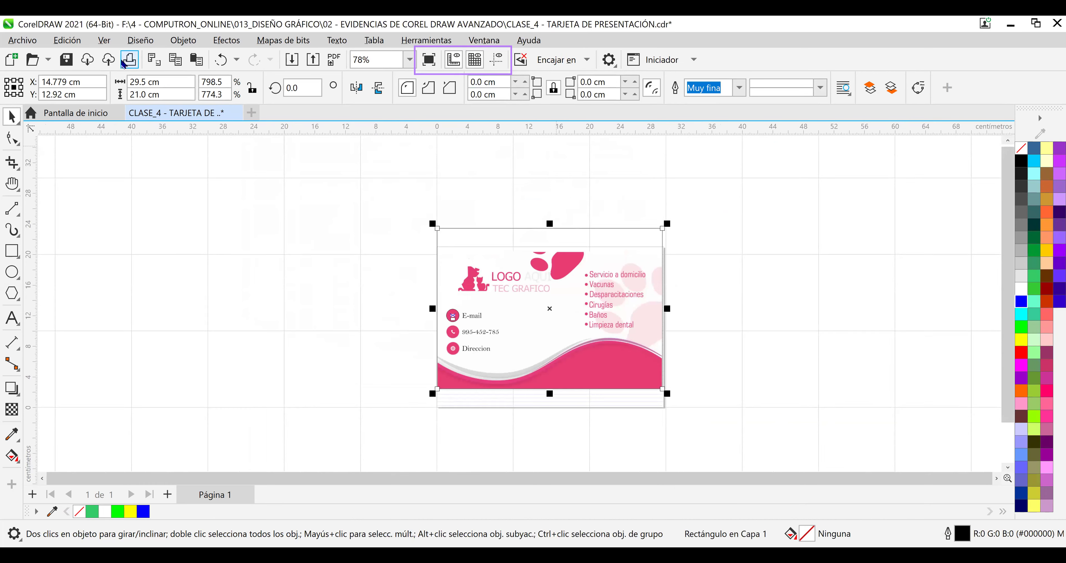
Set the document grid's horizontal frequency to 0.5 lines per centimetre, raise the vertical frequency likewise, and apply both to the page.
{"action": "left_click", "coordinate": [139, 40]}
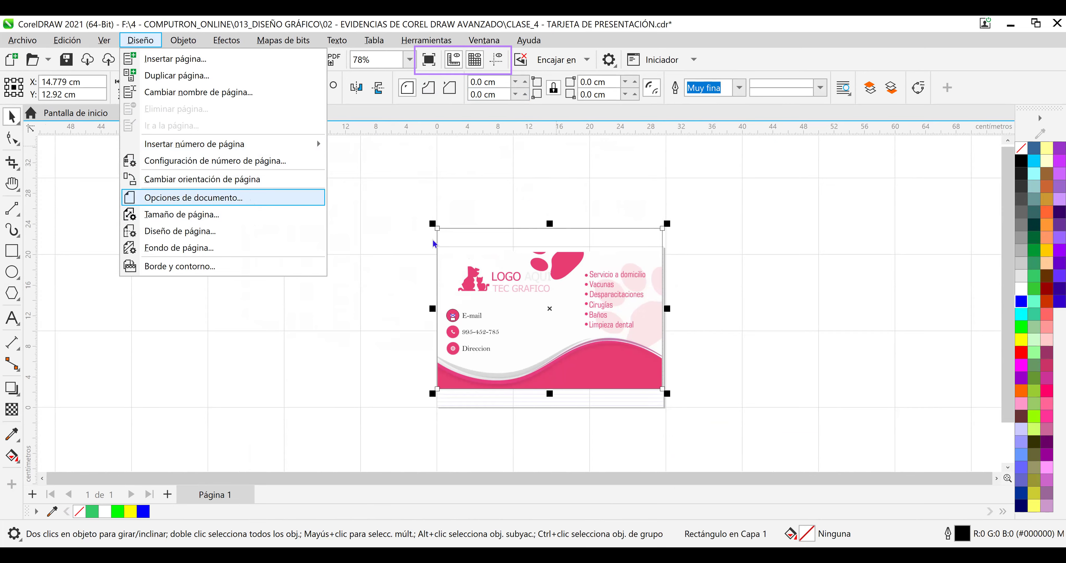
{"action": "left_click", "coordinate": [306, 197]}
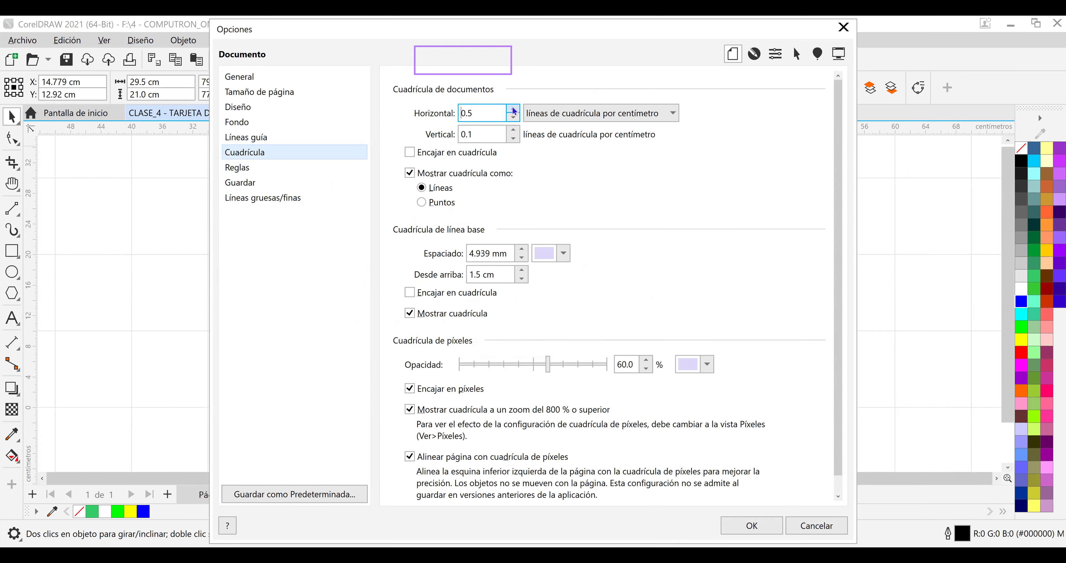
{"action": "left_click", "coordinate": [514, 130]}
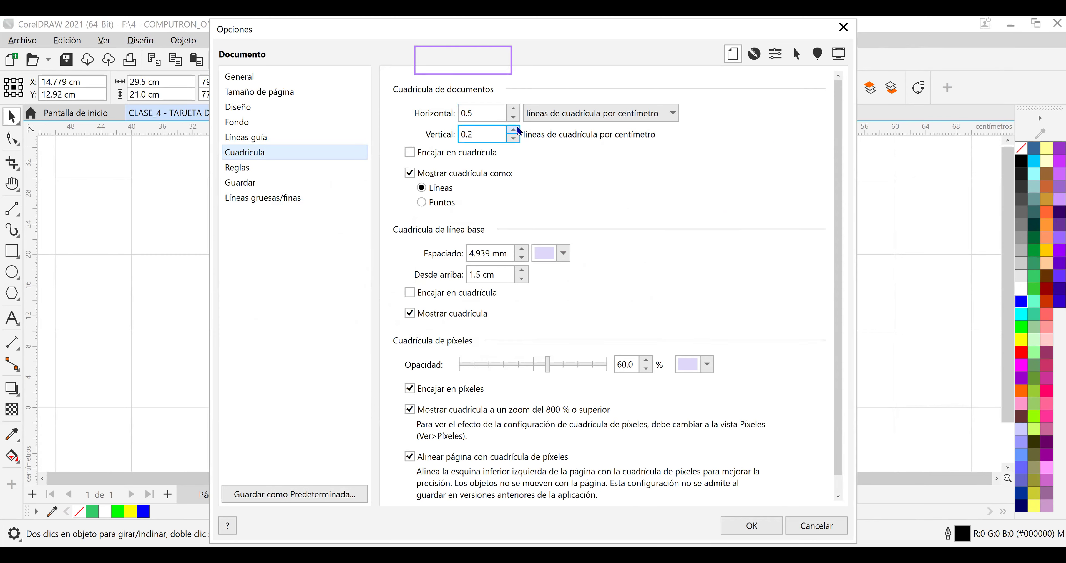
{"action": "left_click", "coordinate": [740, 525]}
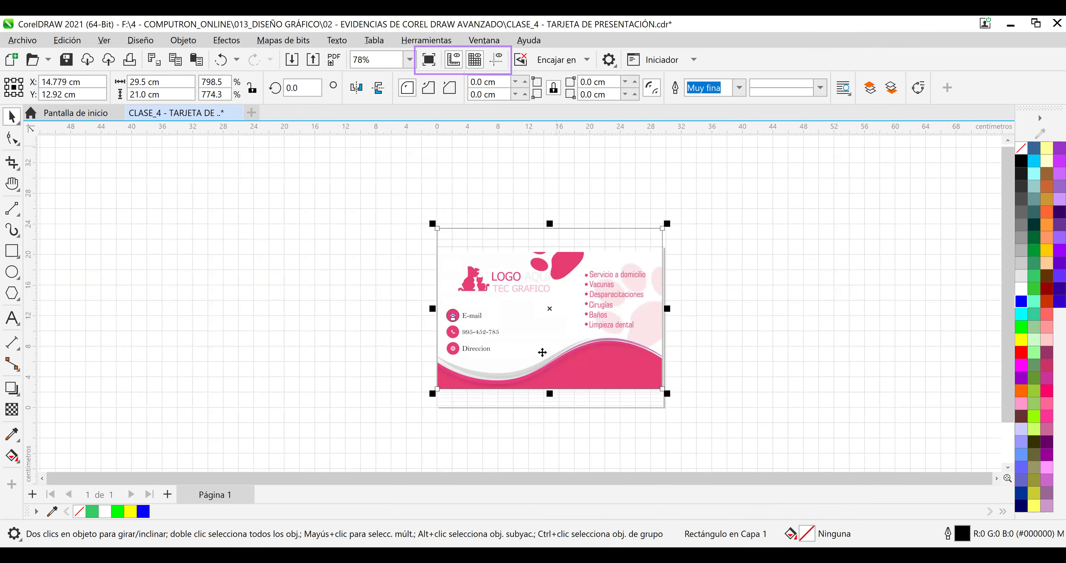
Examine the denser document grid around the card and its contact icons at several magnifications.
{"action": "scroll", "coordinate": [491, 327], "scroll_direction": "up", "scroll_amount": 1}
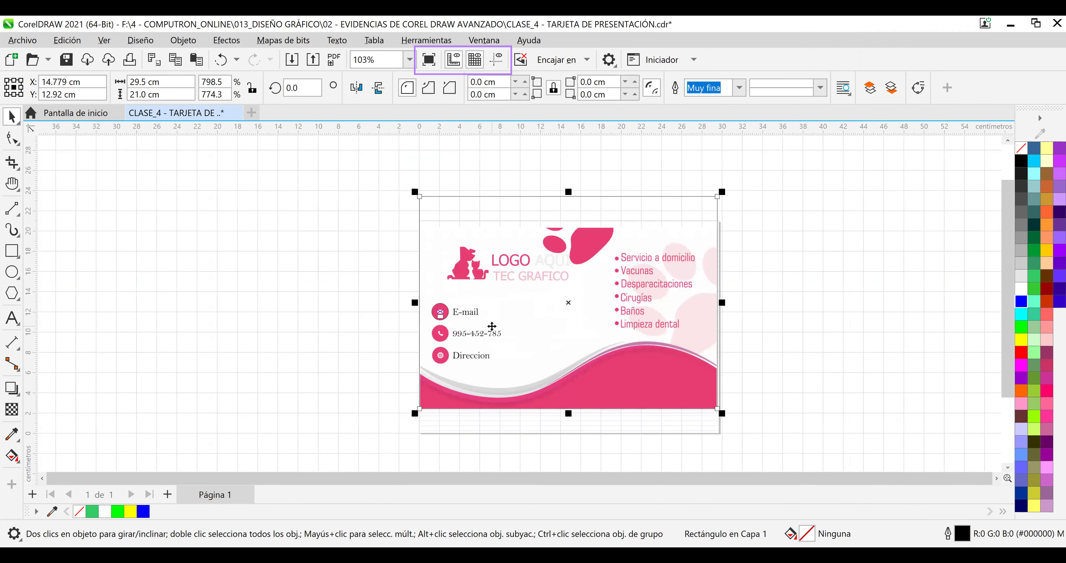
{"action": "scroll", "coordinate": [496, 333], "scroll_direction": "up", "scroll_amount": 1}
{"action": "scroll", "coordinate": [496, 333], "scroll_direction": "up", "scroll_amount": 4}
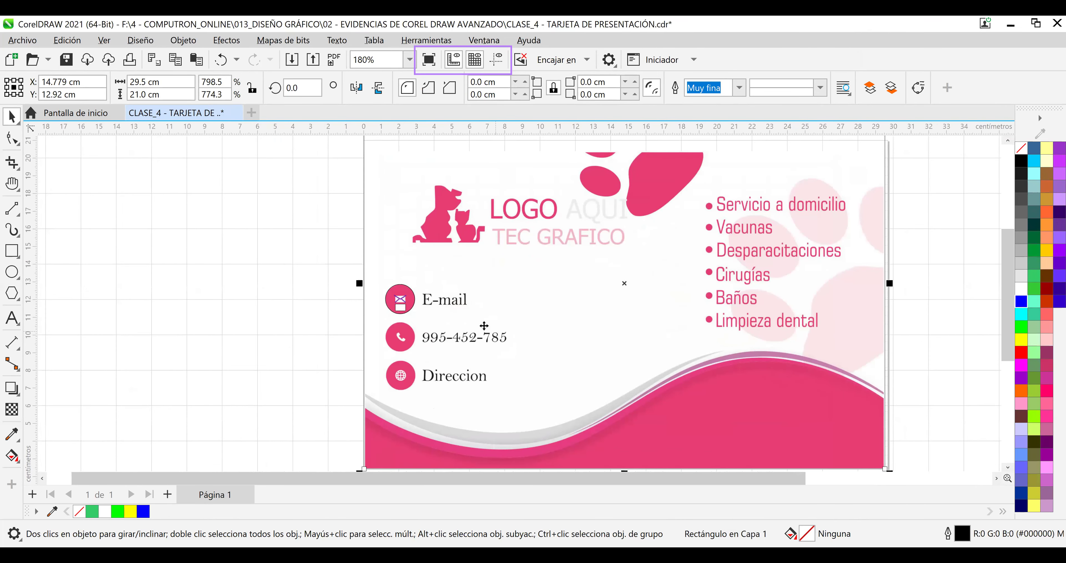
{"action": "scroll", "coordinate": [480, 323], "scroll_direction": "up", "scroll_amount": 3}
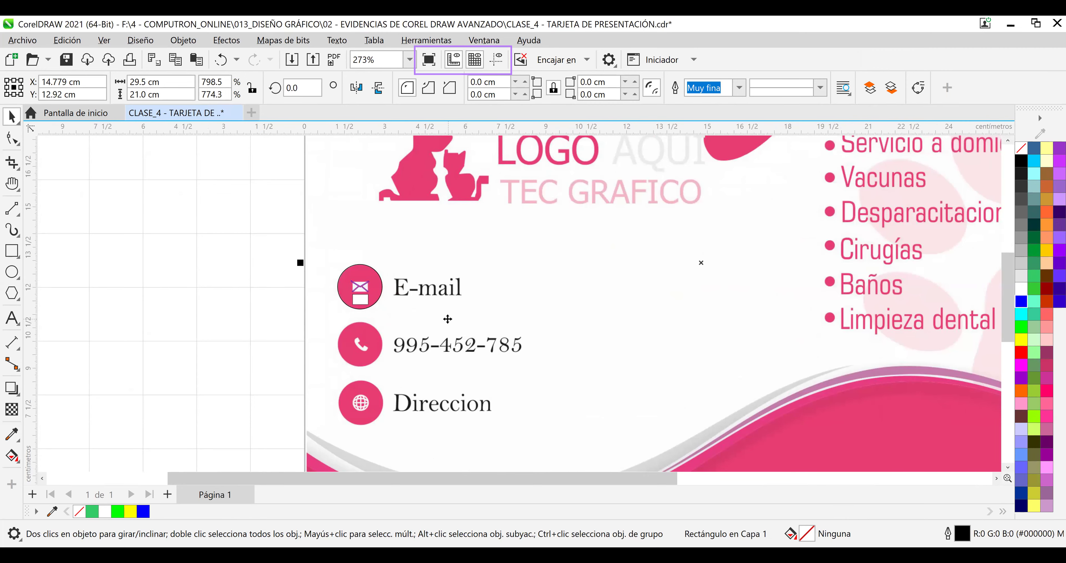
{"action": "scroll", "coordinate": [440, 316], "scroll_direction": "up", "scroll_amount": 1}
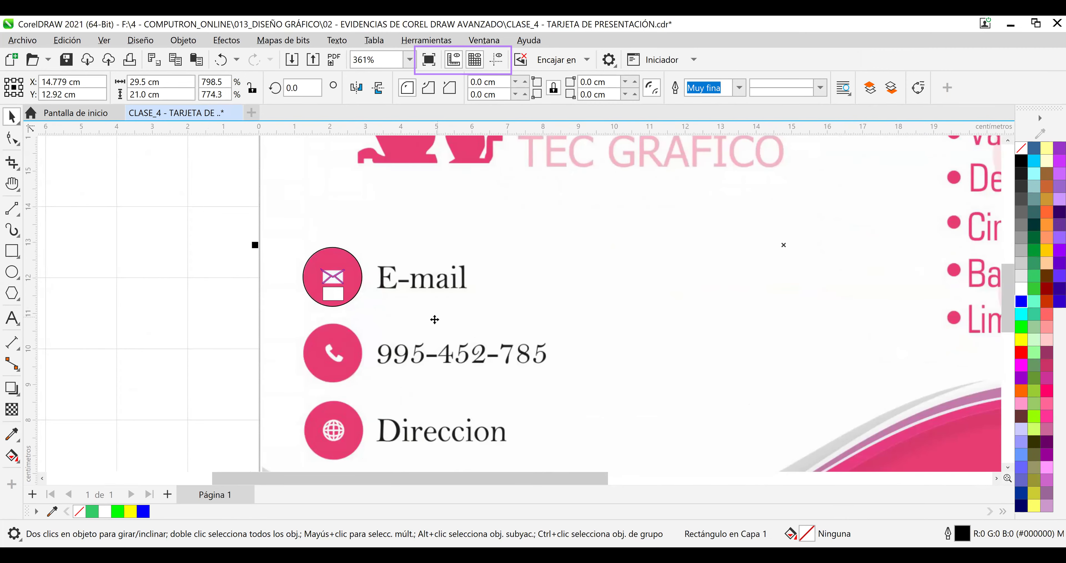
{"action": "scroll", "coordinate": [434, 318], "scroll_direction": "down", "scroll_amount": 5}
{"action": "scroll", "coordinate": [432, 326], "scroll_direction": "down", "scroll_amount": 3}
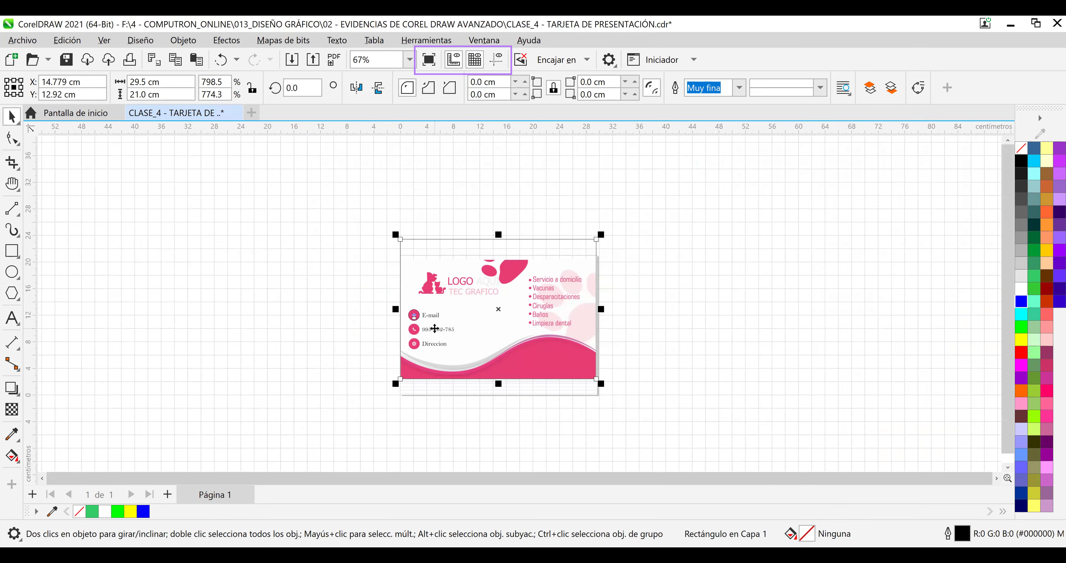
{"action": "scroll", "coordinate": [433, 328], "scroll_direction": "up", "scroll_amount": 6}
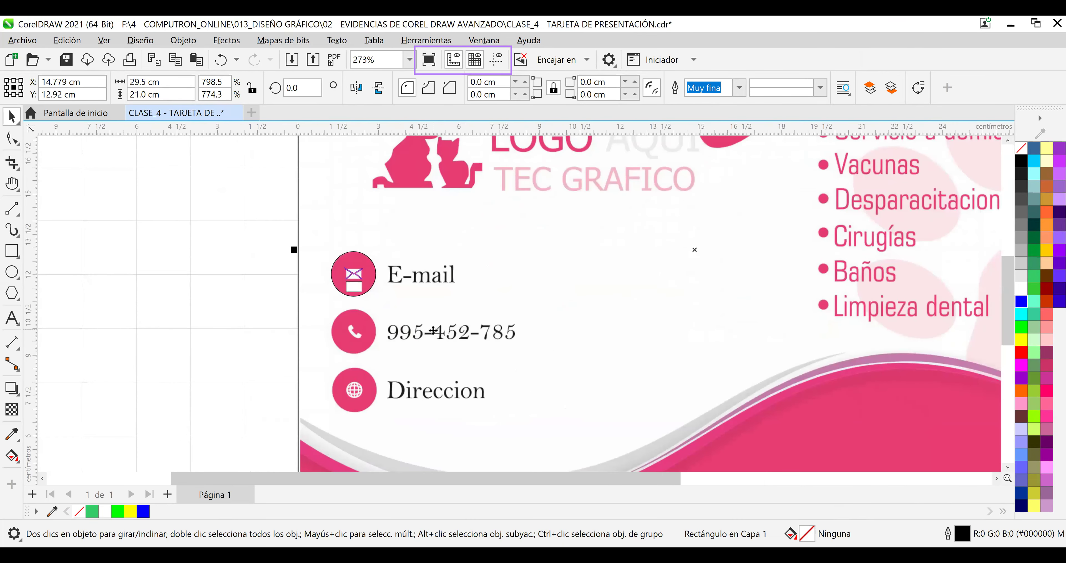
{"action": "scroll", "coordinate": [433, 330], "scroll_direction": "up", "scroll_amount": 1}
{"action": "scroll", "coordinate": [433, 330], "scroll_direction": "up", "scroll_amount": 1}
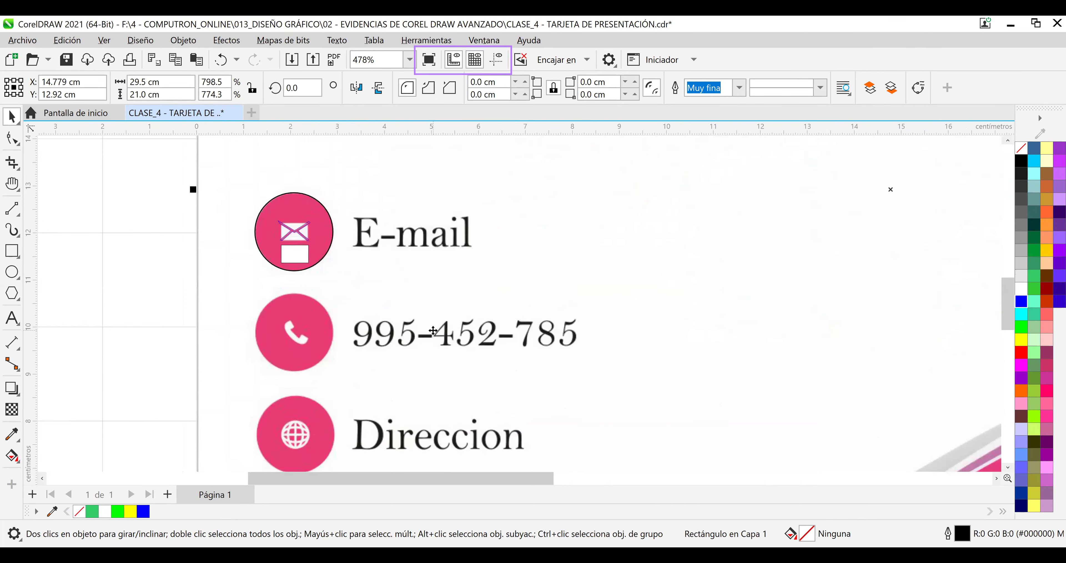
{"action": "scroll", "coordinate": [433, 329], "scroll_direction": "down", "scroll_amount": 5}
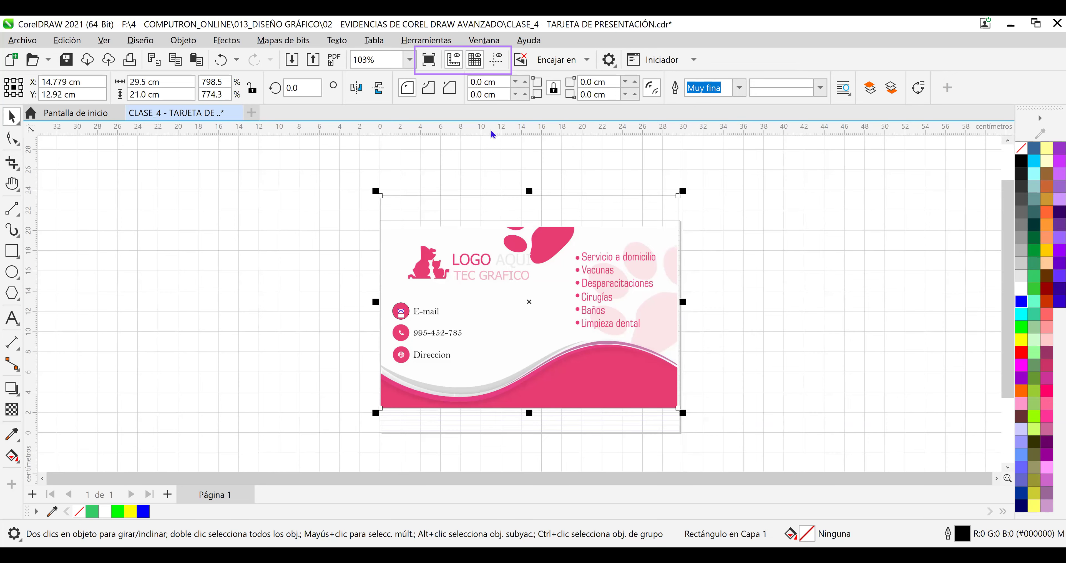
Hide the document grid.
{"action": "left_click", "coordinate": [474, 62]}
{"action": "scroll", "coordinate": [389, 304], "scroll_direction": "up", "scroll_amount": 3}
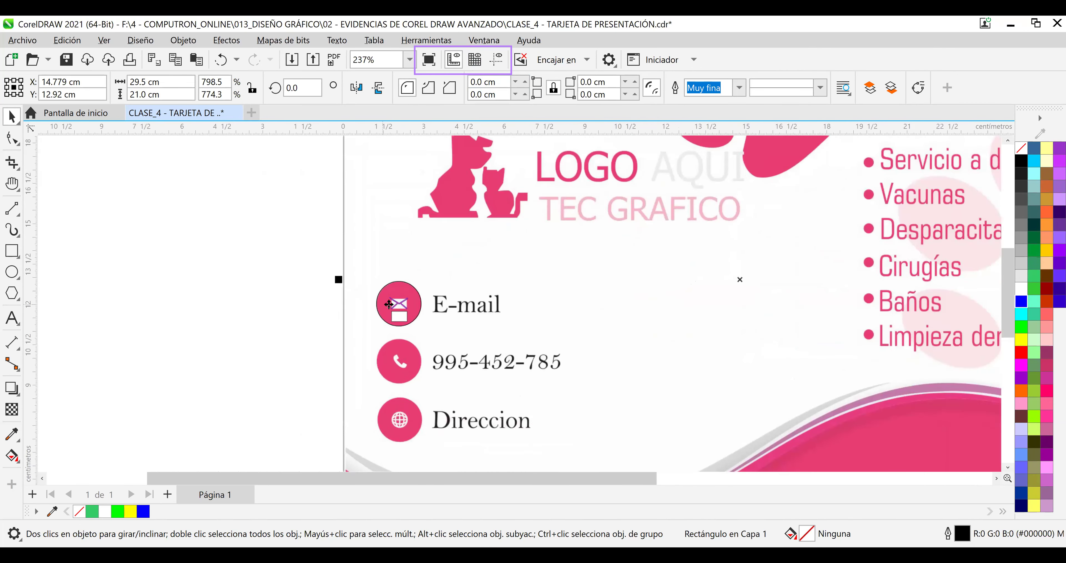
{"action": "scroll", "coordinate": [389, 304], "scroll_direction": "up", "scroll_amount": 6}
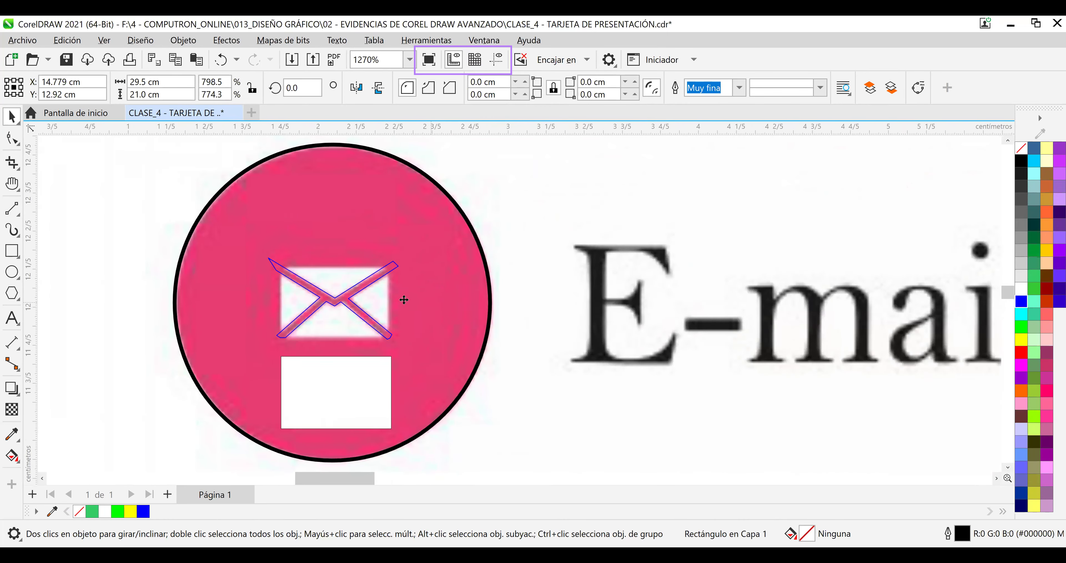
{"action": "scroll", "coordinate": [404, 300], "scroll_direction": "up", "scroll_amount": 4}
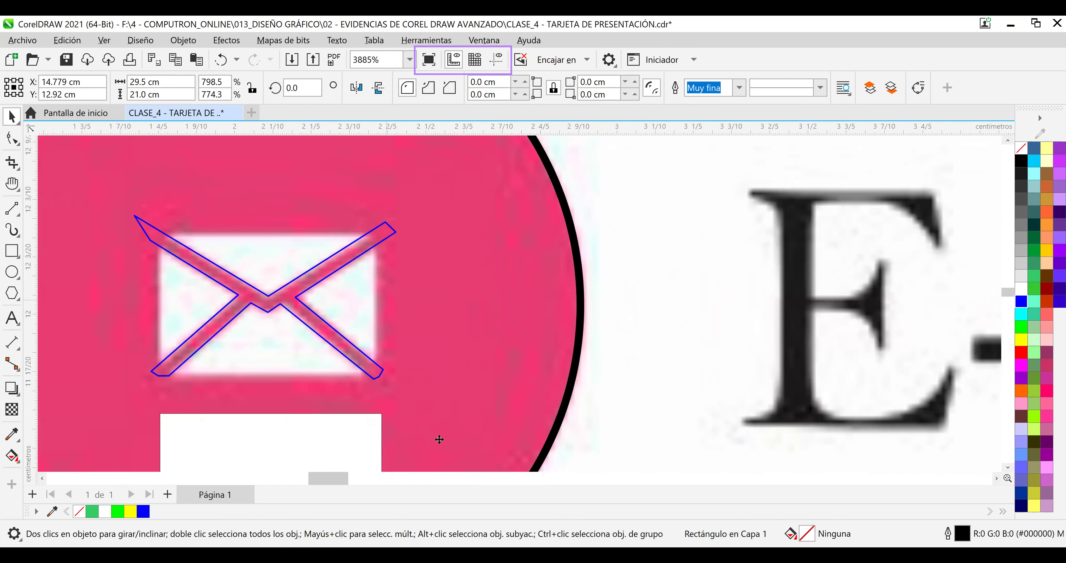
Place two horizontal guidelines: one above the envelope icon at about 12.267 cm and one along its upper edge at about 12.215 cm.
{"action": "left_click_drag", "start_coordinate": [335, 480], "coordinate": [330, 479]}
{"action": "scroll", "coordinate": [372, 323], "scroll_direction": "up", "scroll_amount": 1}
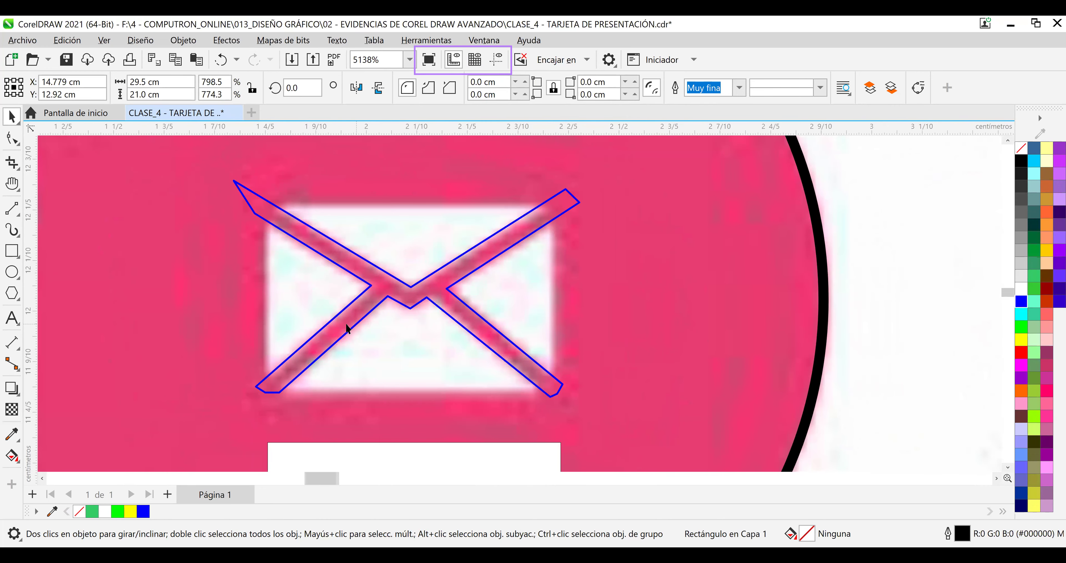
{"action": "scroll", "coordinate": [379, 194], "scroll_direction": "up", "scroll_amount": 1}
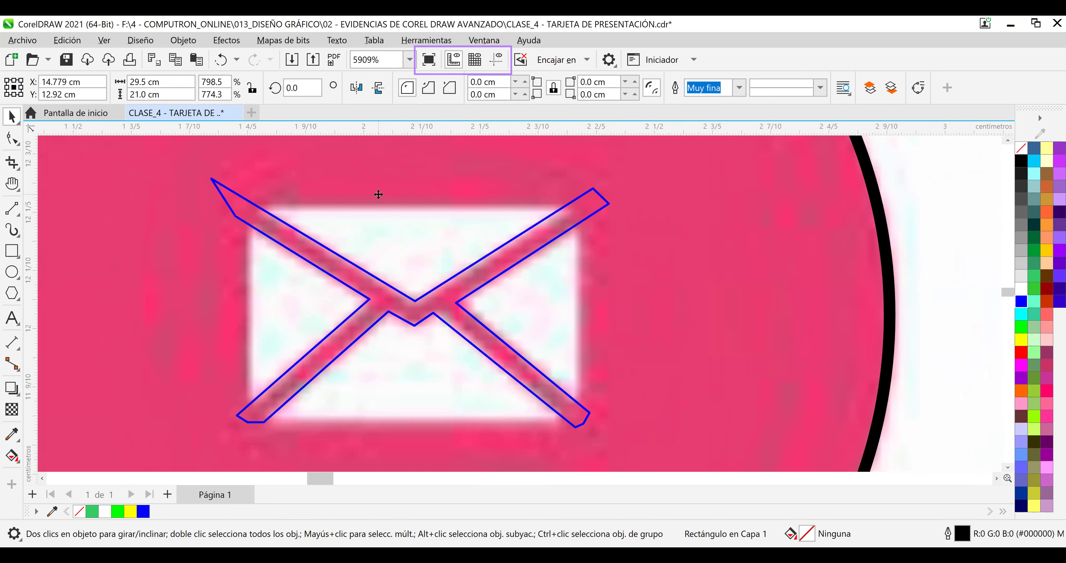
{"action": "scroll", "coordinate": [378, 193], "scroll_direction": "up", "scroll_amount": 1}
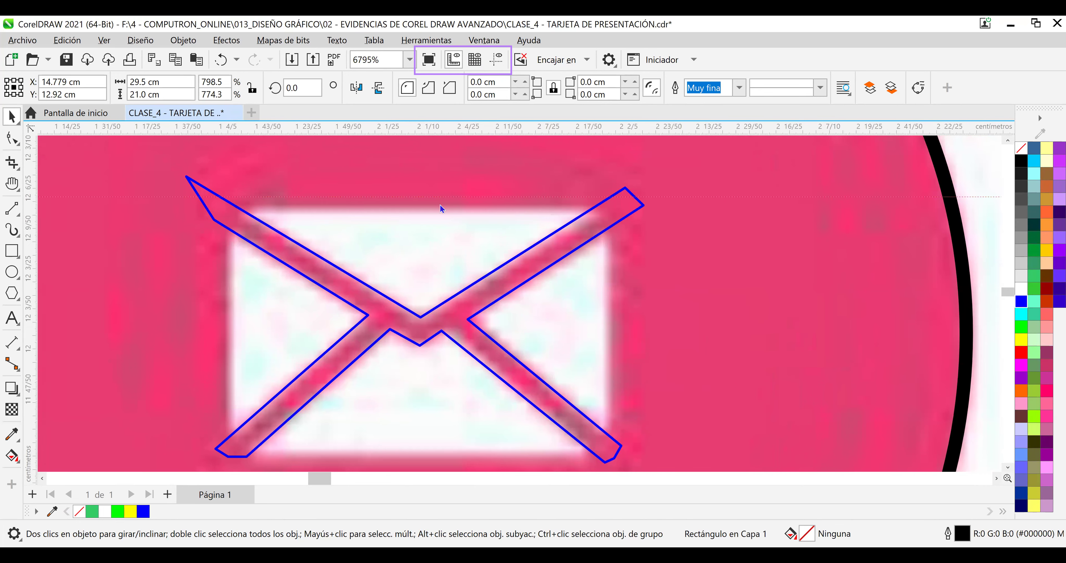
{"action": "left_click", "coordinate": [443, 197]}
{"action": "left_click_drag", "start_coordinate": [450, 133], "coordinate": [457, 171]}
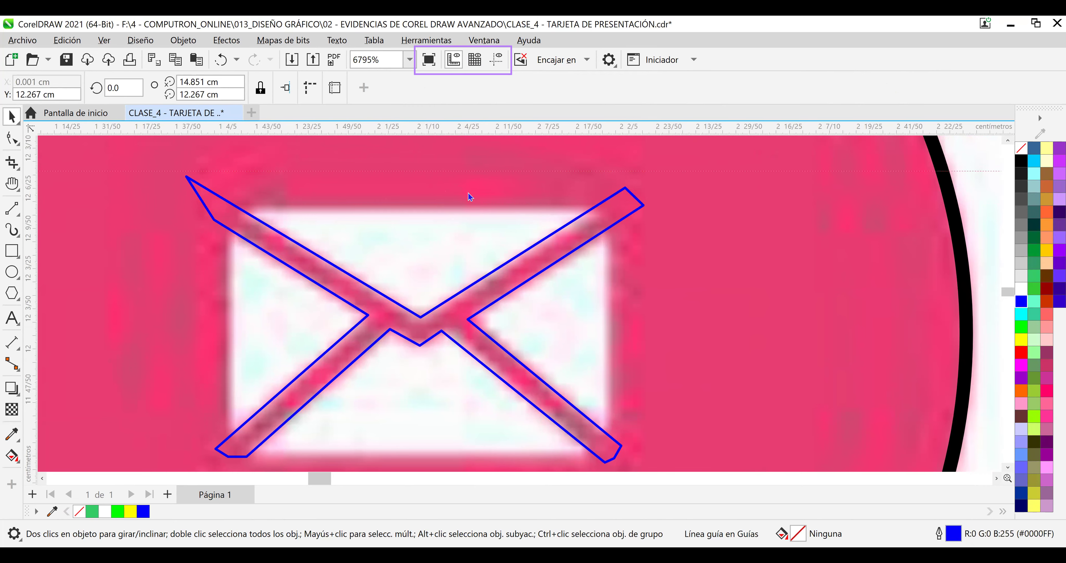
{"action": "key", "text": "ctrl+z"}
{"action": "left_click", "coordinate": [497, 60]}
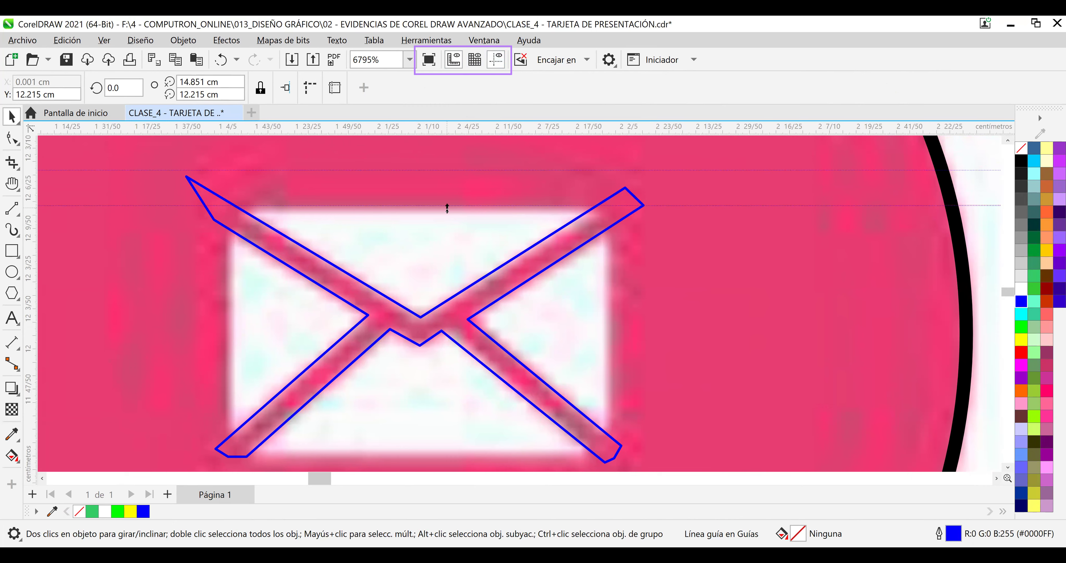
{"action": "left_click", "coordinate": [447, 209]}
Place horizontal guidelines through the envelope's centre and along its lower edge, and vertical ones along its sides at about 1.8 cm and 2.375 cm.
{"action": "left_click_drag", "start_coordinate": [463, 170], "coordinate": [454, 317]}
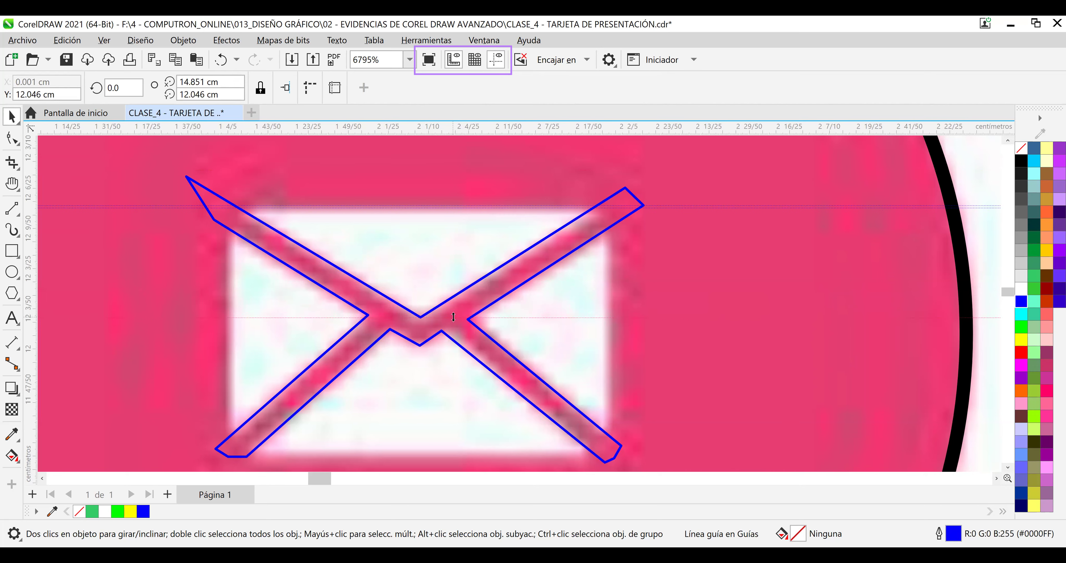
{"action": "left_click_drag", "start_coordinate": [457, 129], "coordinate": [446, 362]}
{"action": "left_click_drag", "start_coordinate": [447, 434], "coordinate": [449, 450]}
{"action": "left_click_drag", "start_coordinate": [34, 285], "coordinate": [229, 318]}
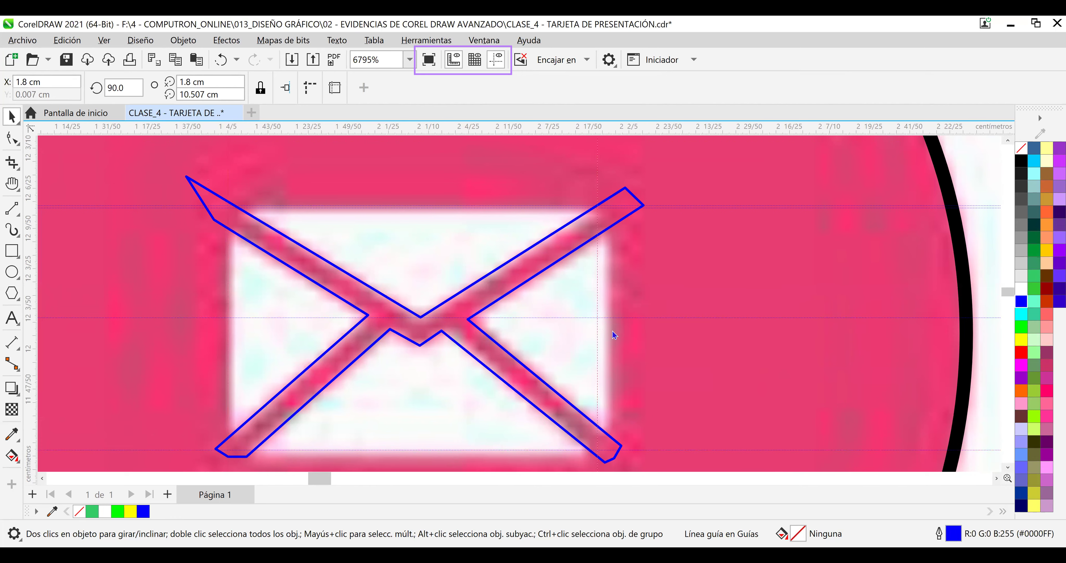
{"action": "left_click_drag", "start_coordinate": [614, 335], "coordinate": [612, 329]}
Remove the duplicate horizontal guideline at the envelope's upper edge and check the commands available for the remaining one.
{"action": "scroll", "coordinate": [316, 271], "scroll_direction": "up", "scroll_amount": 1}
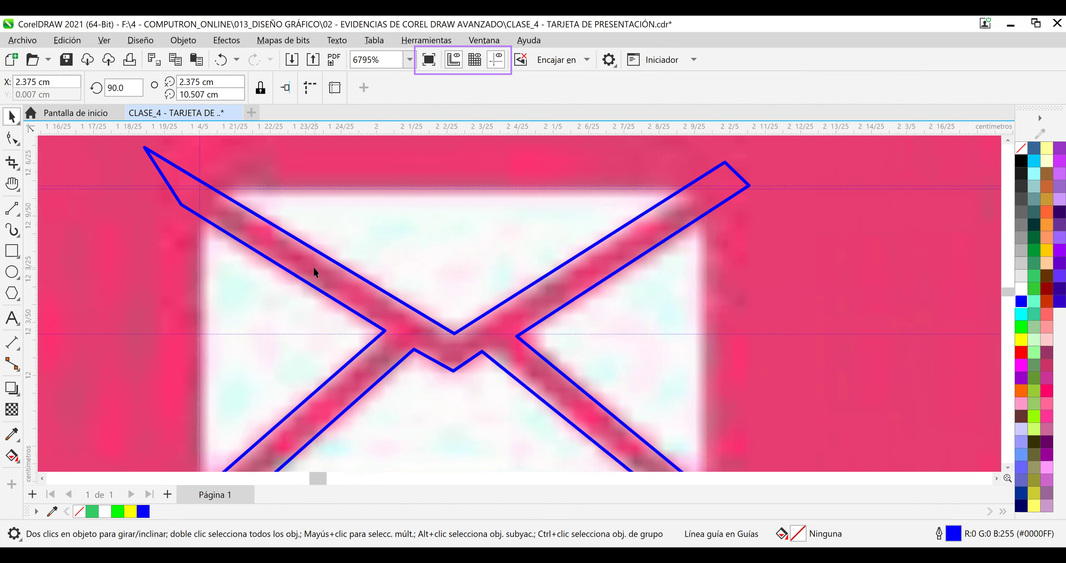
{"action": "left_click_drag", "start_coordinate": [263, 189], "coordinate": [262, 201]}
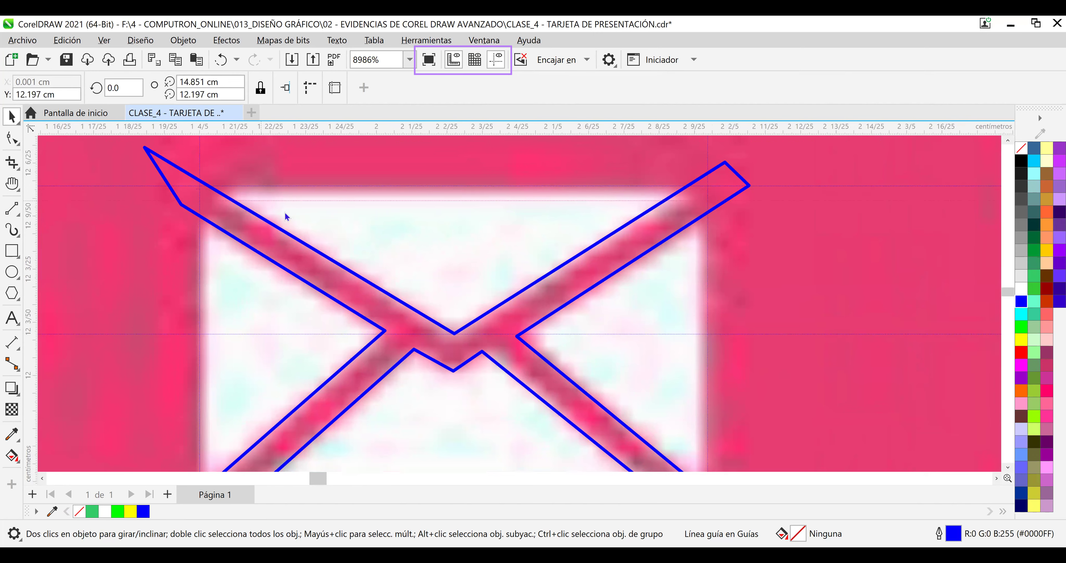
{"action": "left_click", "coordinate": [308, 185]}
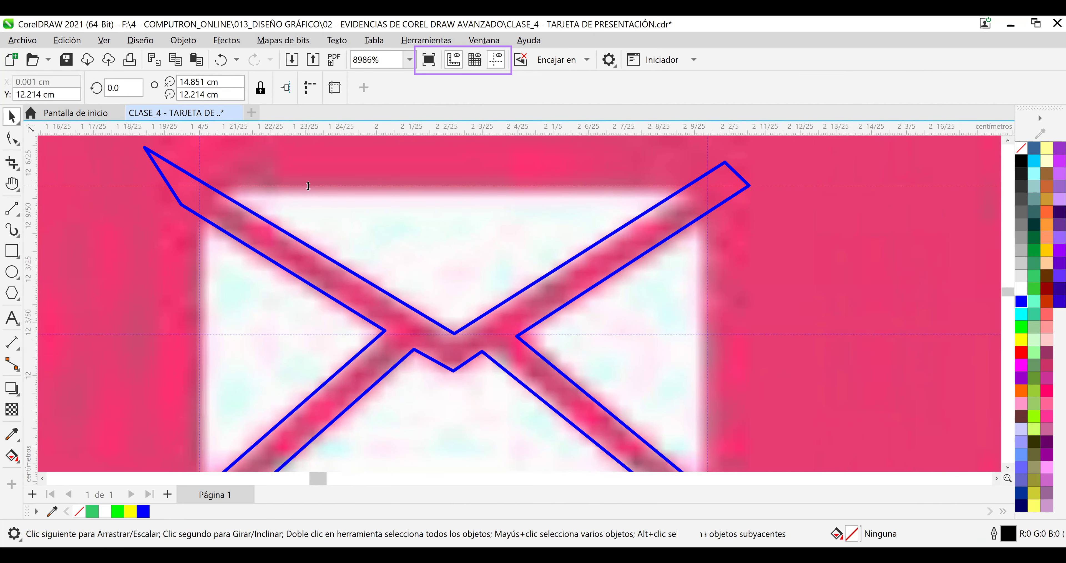
{"action": "left_click", "coordinate": [308, 186]}
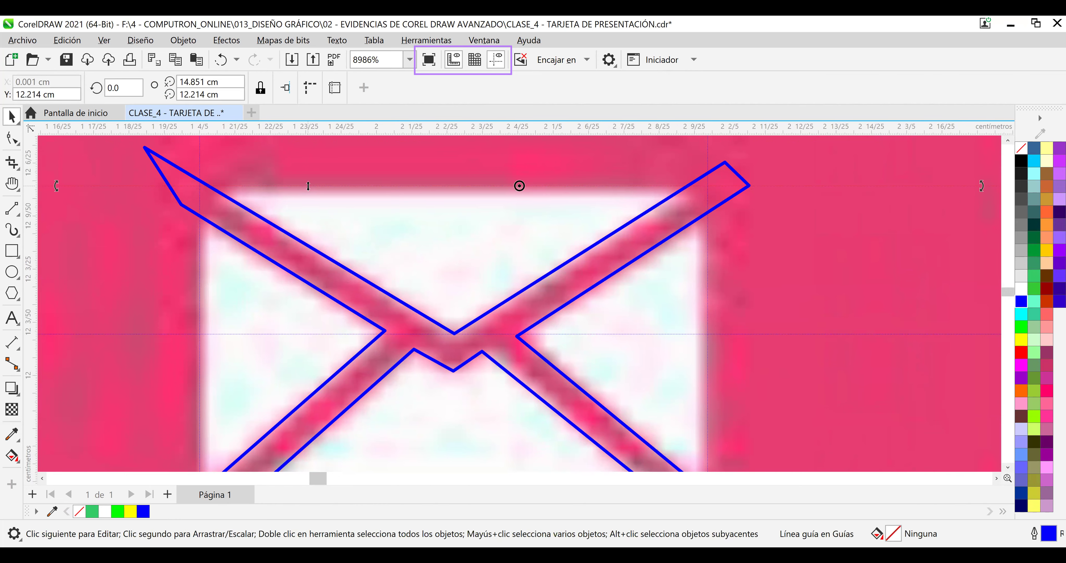
{"action": "right_click", "coordinate": [310, 189]}
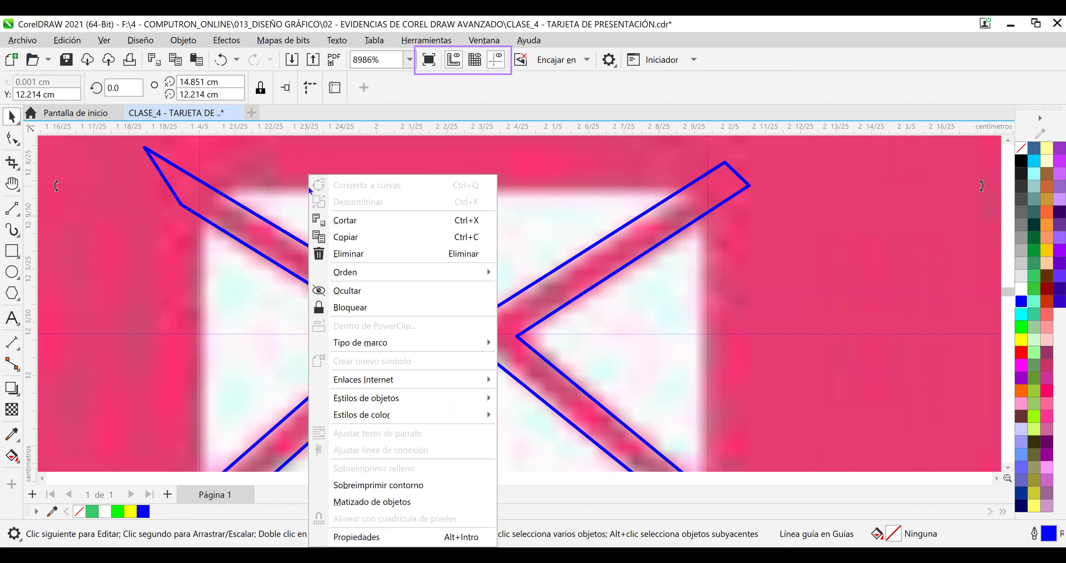
{"action": "left_click", "coordinate": [308, 186]}
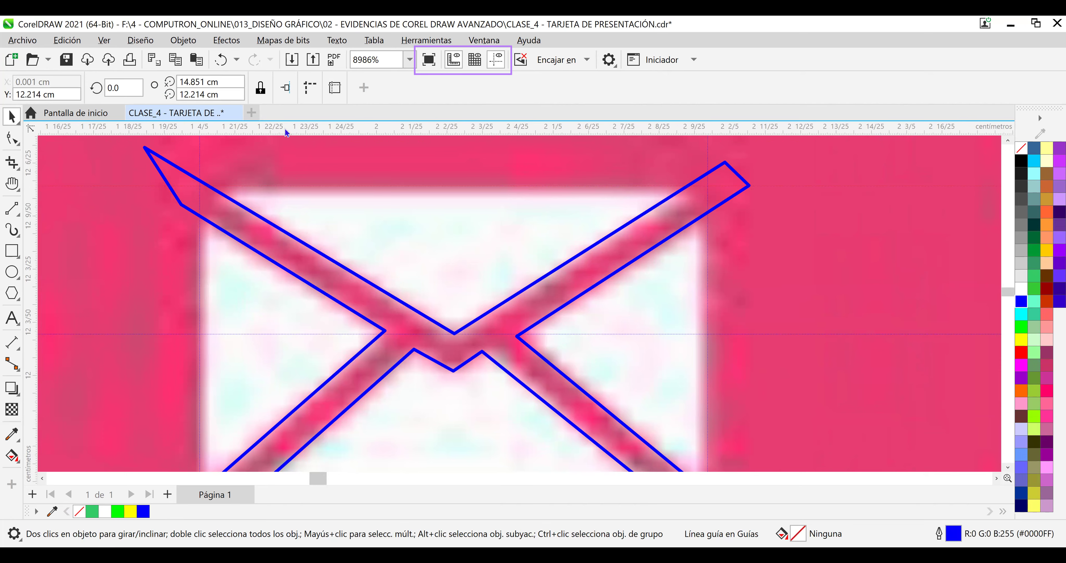
Review the document's ruler settings and drawing scale, closing both dialogs without changes.
{"action": "right_click", "coordinate": [286, 131]}
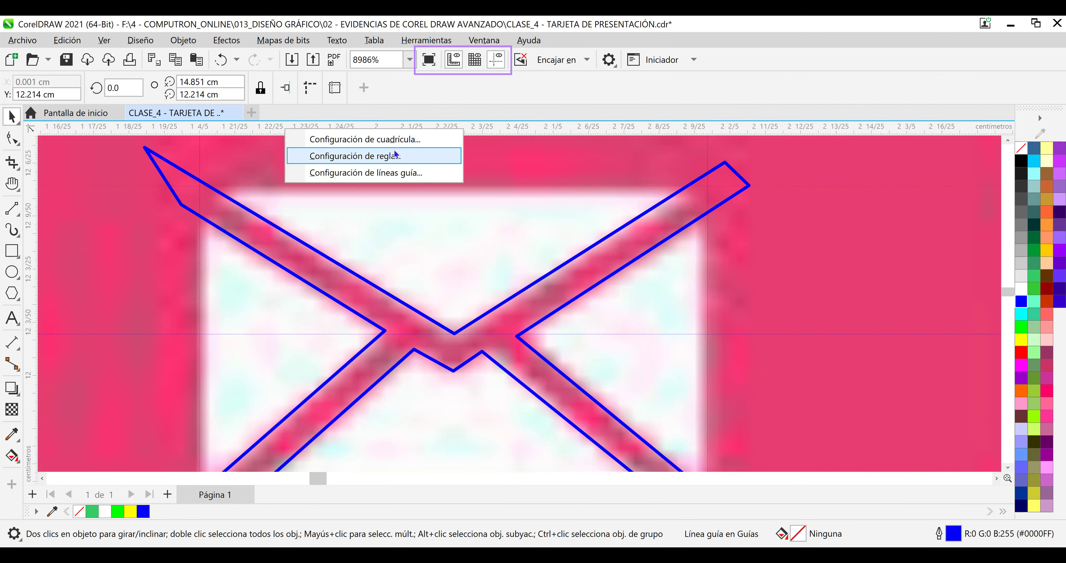
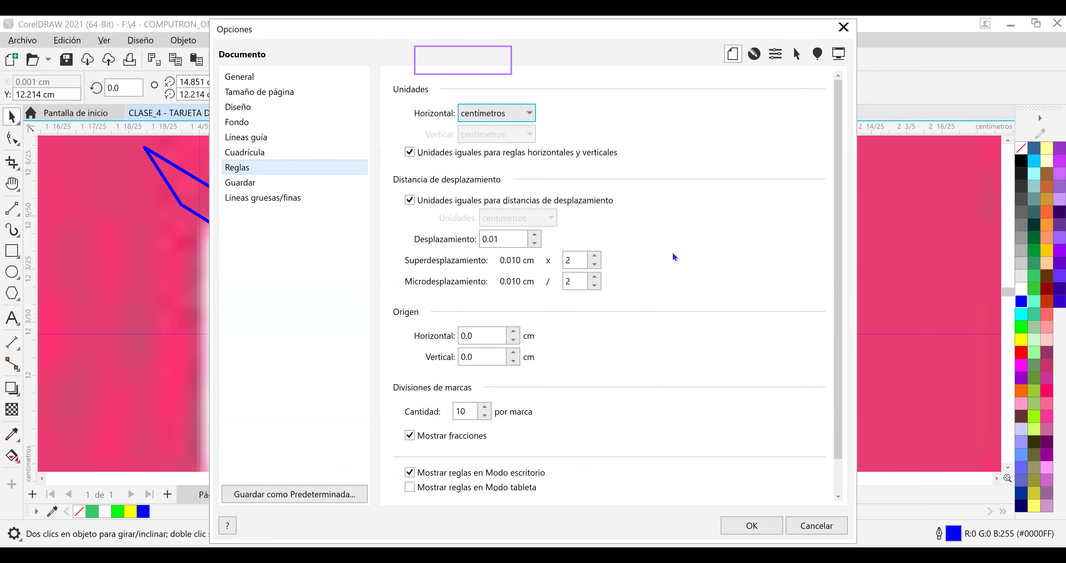
{"action": "scroll", "coordinate": [839, 400], "scroll_direction": "down", "scroll_amount": 1}
{"action": "scroll", "coordinate": [840, 402], "scroll_direction": "down", "scroll_amount": 1}
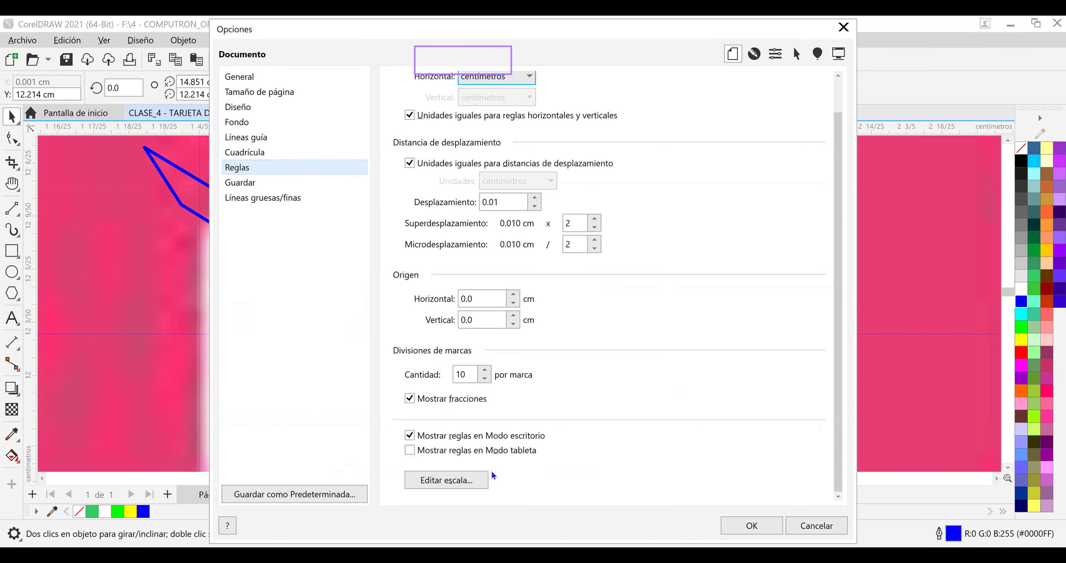
{"action": "left_click", "coordinate": [443, 484]}
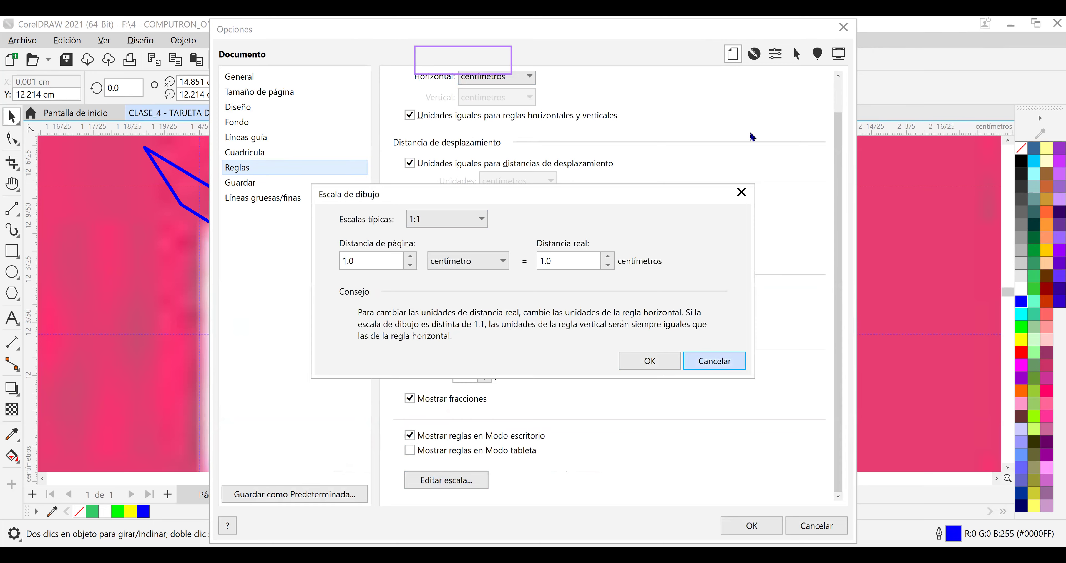
{"action": "key", "text": "Escape"}
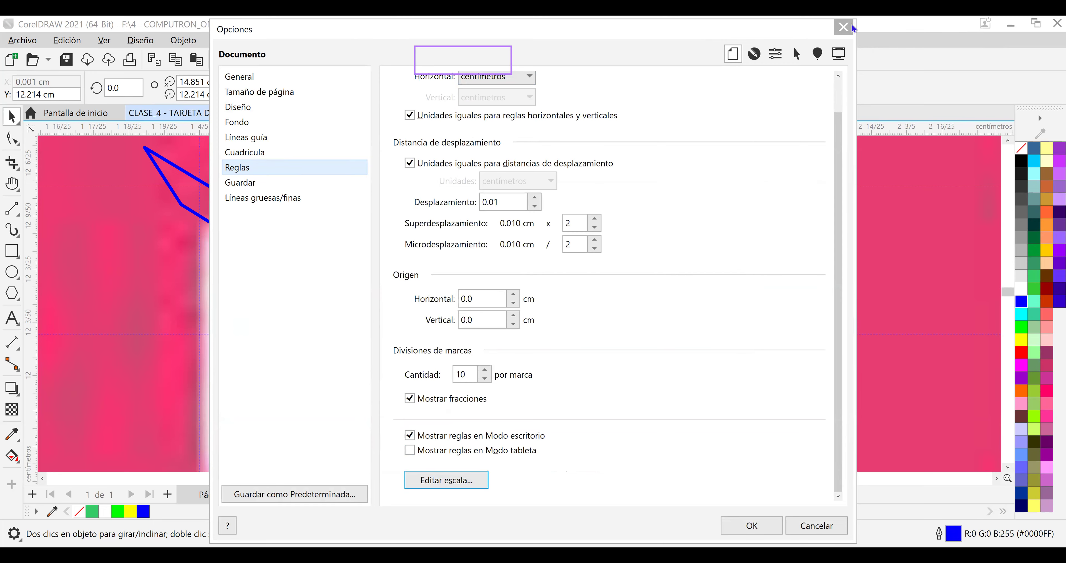
{"action": "key", "text": "Escape"}
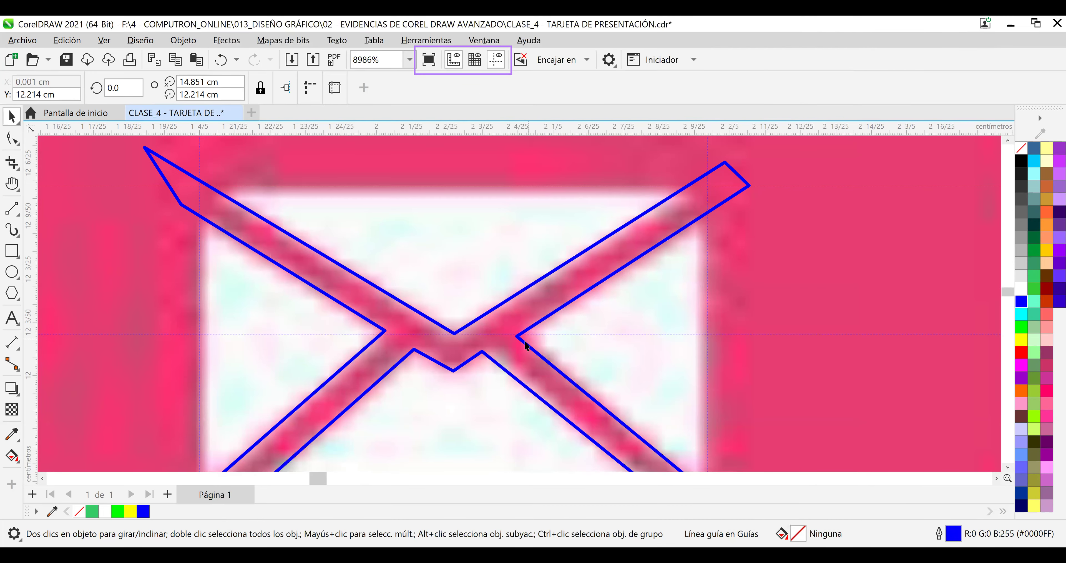
{"action": "scroll", "coordinate": [525, 346], "scroll_direction": "up", "scroll_amount": 4}
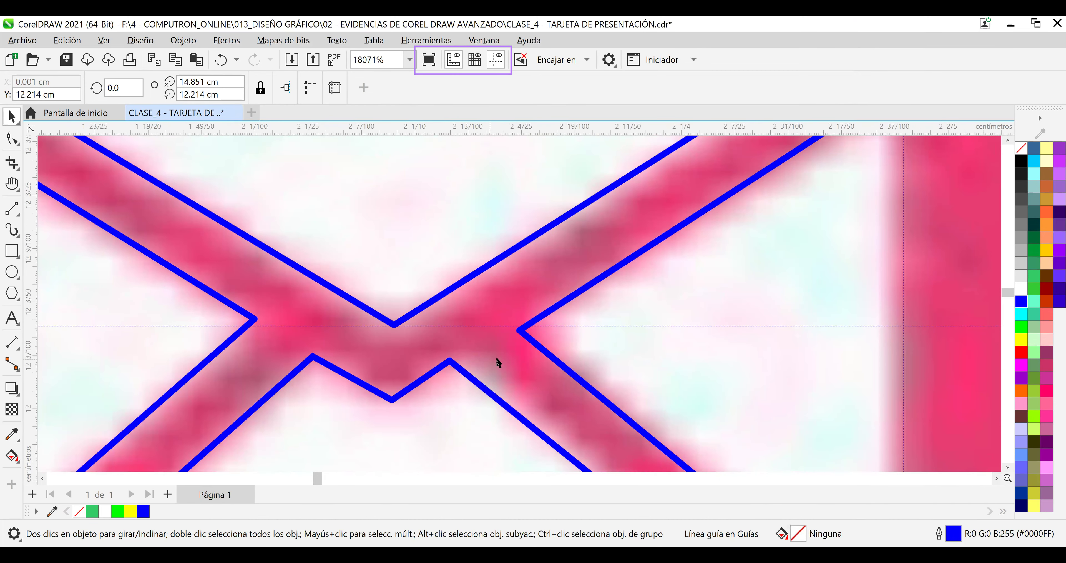
Align the outline's left and right side notch nodes with the horizontal guideline through the envelope's centre.
{"action": "left_click", "coordinate": [13, 139]}
{"action": "left_click", "coordinate": [257, 319]}
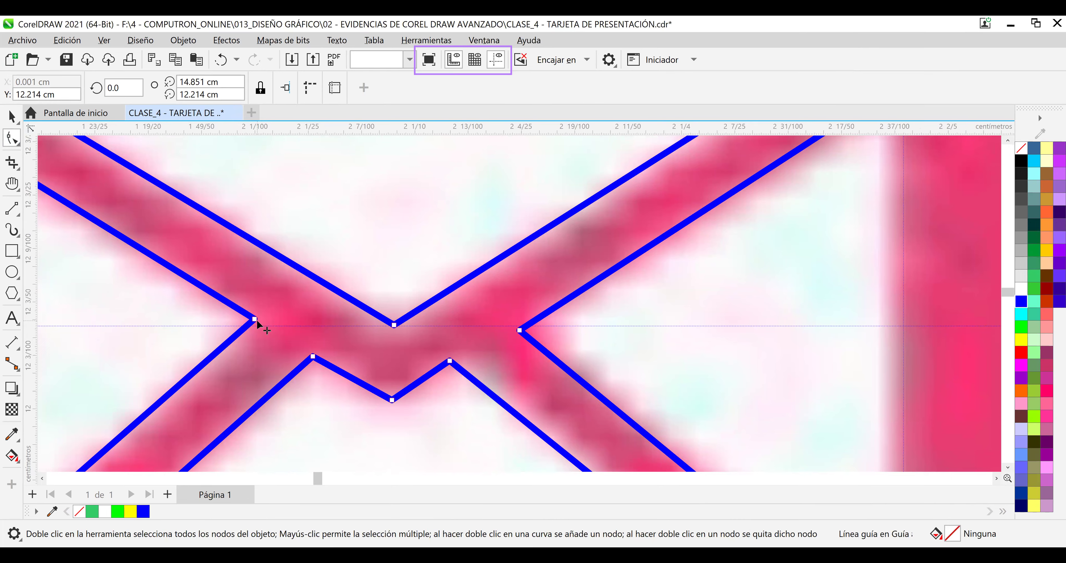
{"action": "left_click_drag", "start_coordinate": [255, 319], "coordinate": [254, 324]}
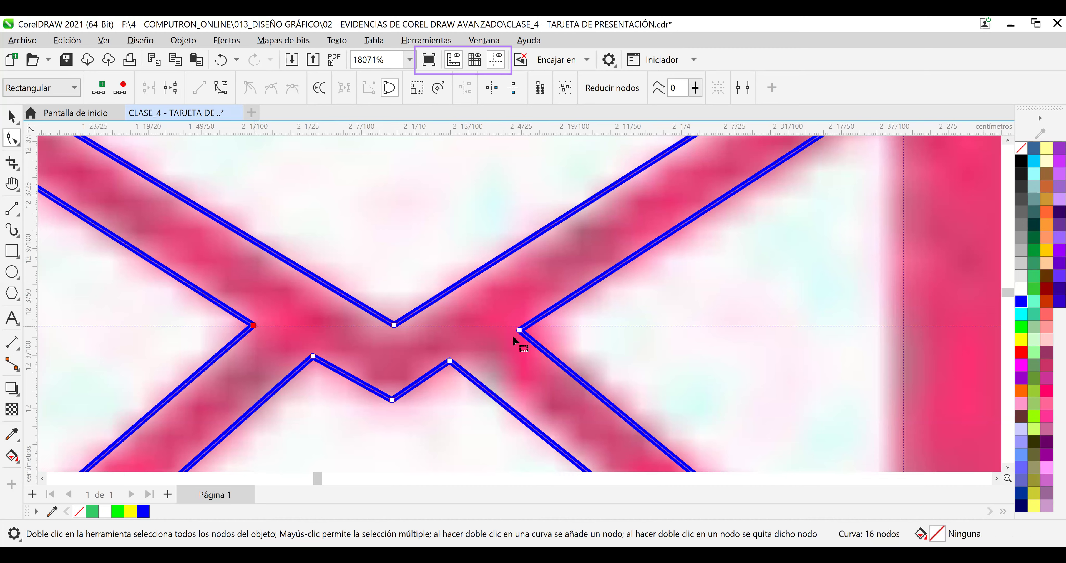
{"action": "left_click_drag", "start_coordinate": [519, 330], "coordinate": [520, 326]}
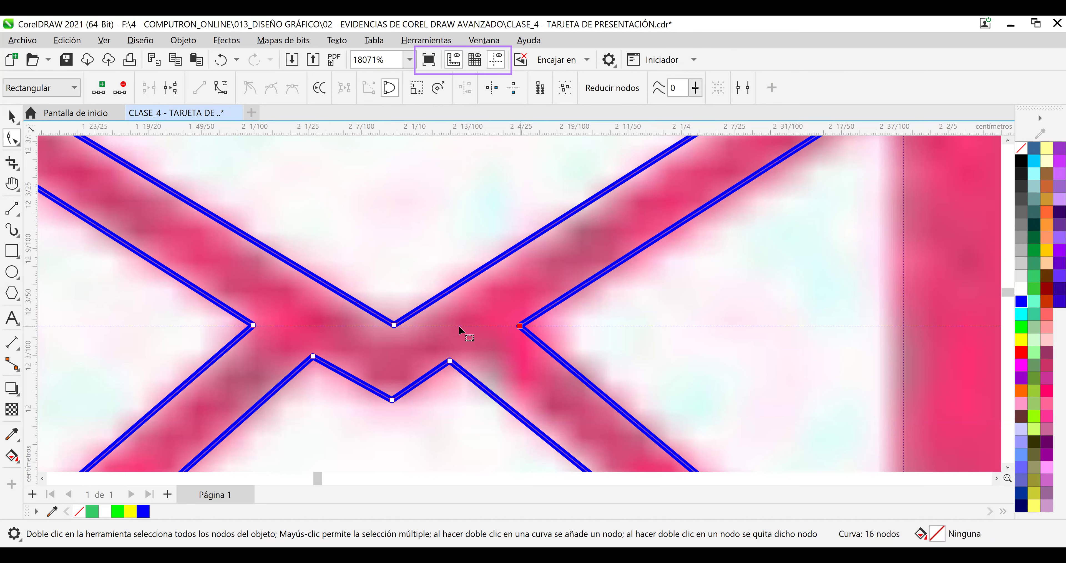
Place a vertical guideline through the envelope's centre and align the outline's upper and lower centre vertices with it.
{"action": "left_click", "coordinate": [397, 345]}
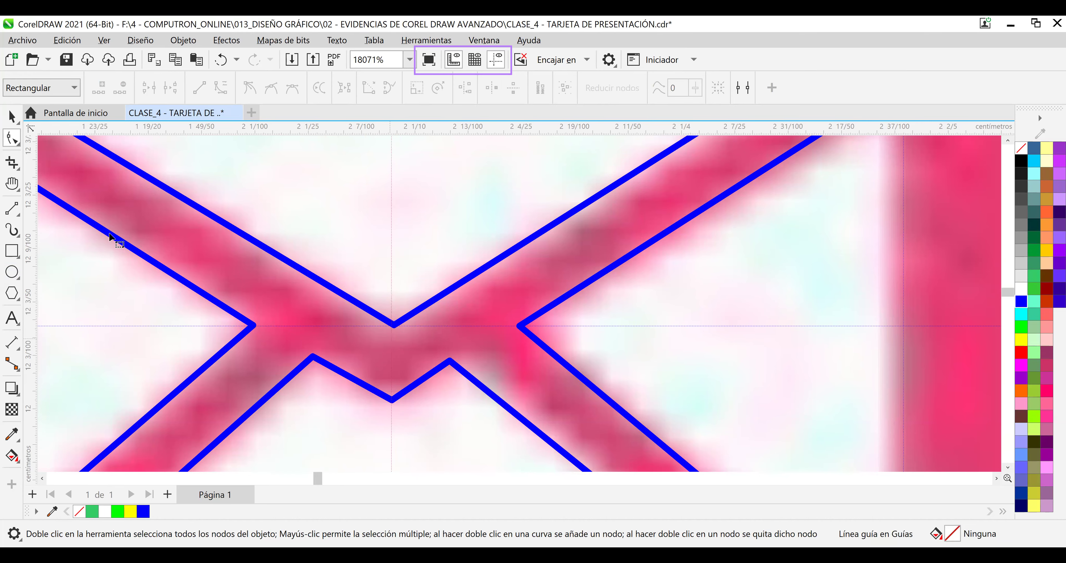
{"action": "scroll", "coordinate": [341, 336], "scroll_direction": "up", "scroll_amount": 1}
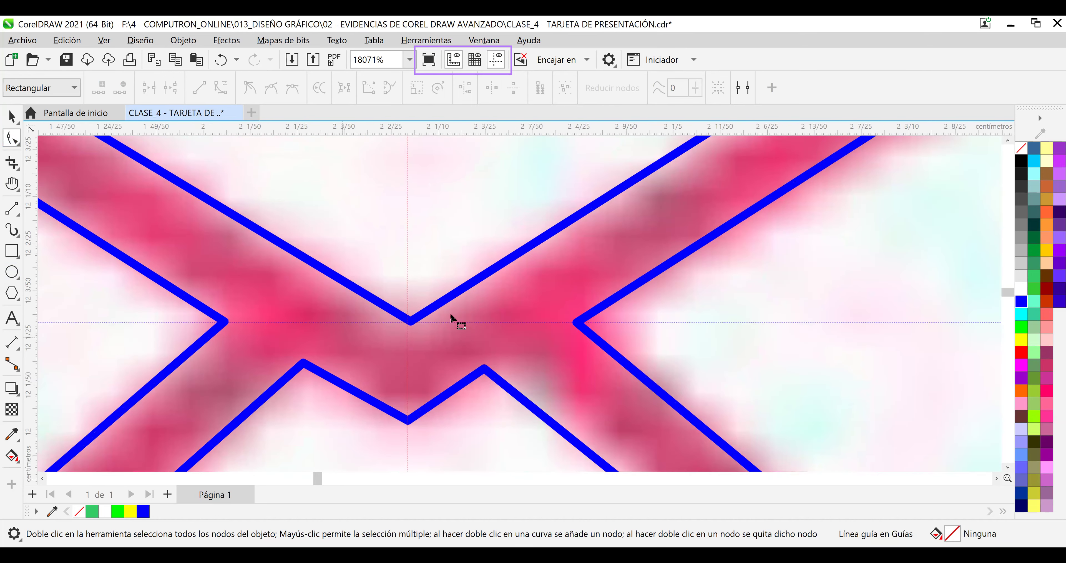
{"action": "left_click", "coordinate": [417, 318]}
{"action": "left_click_drag", "start_coordinate": [410, 321], "coordinate": [408, 321]}
{"action": "left_click_drag", "start_coordinate": [408, 421], "coordinate": [406, 421]}
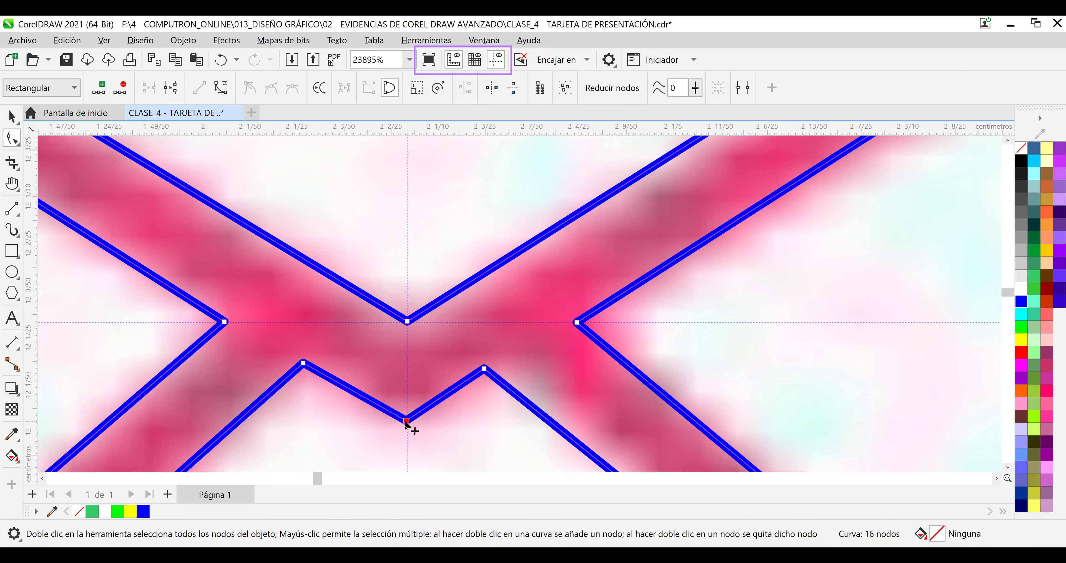
Move the central horizontal guideline down to about 12.028 cm, align both lower notch nodes with it, and recentre the lowest vertex.
{"action": "left_click", "coordinate": [11, 118]}
{"action": "left_click", "coordinate": [378, 322]}
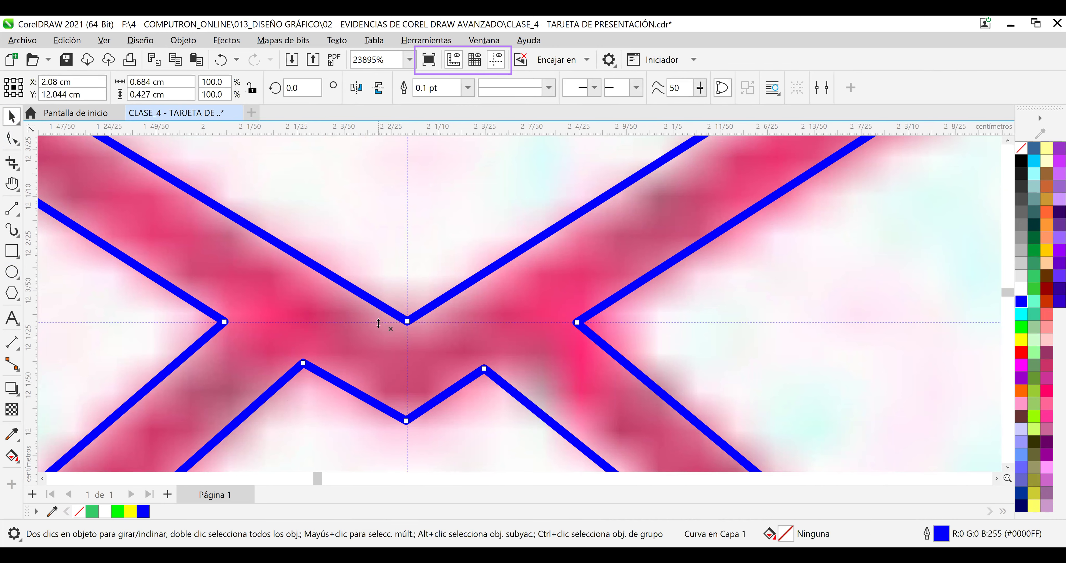
{"action": "left_click_drag", "start_coordinate": [378, 323], "coordinate": [380, 367]}
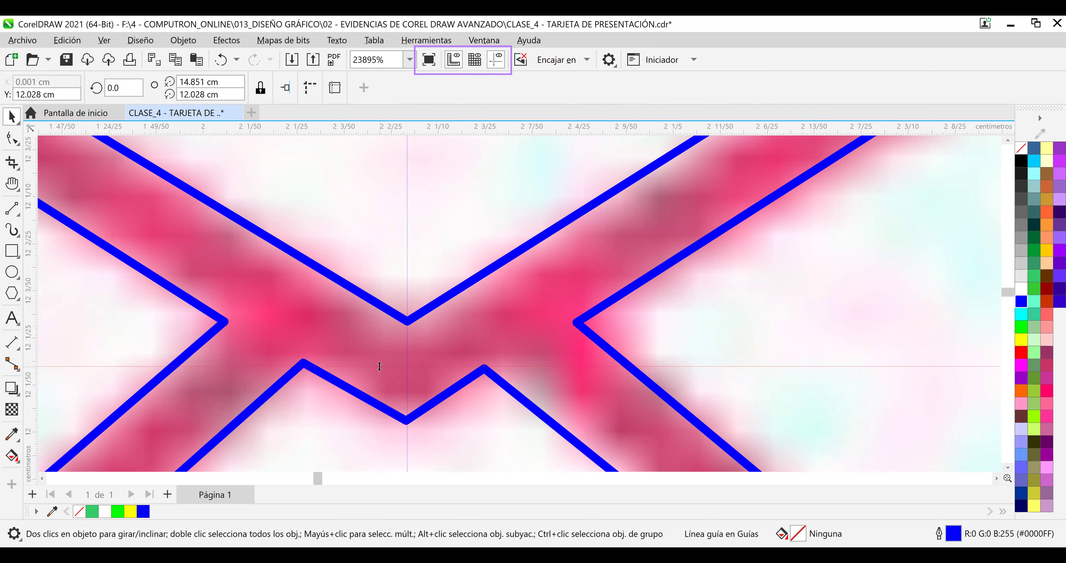
{"action": "left_click", "coordinate": [13, 139]}
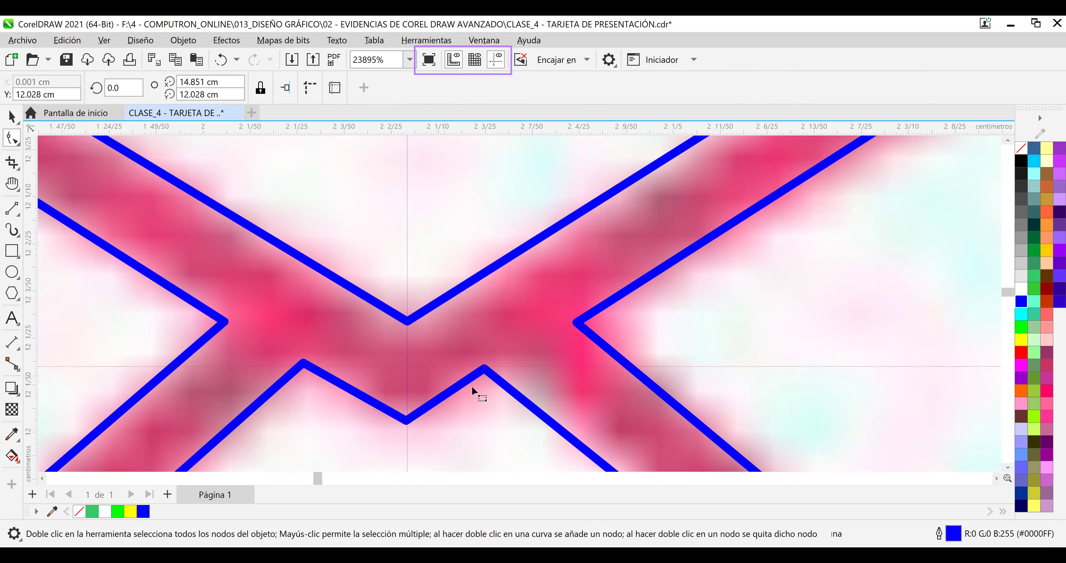
{"action": "left_click", "coordinate": [496, 375]}
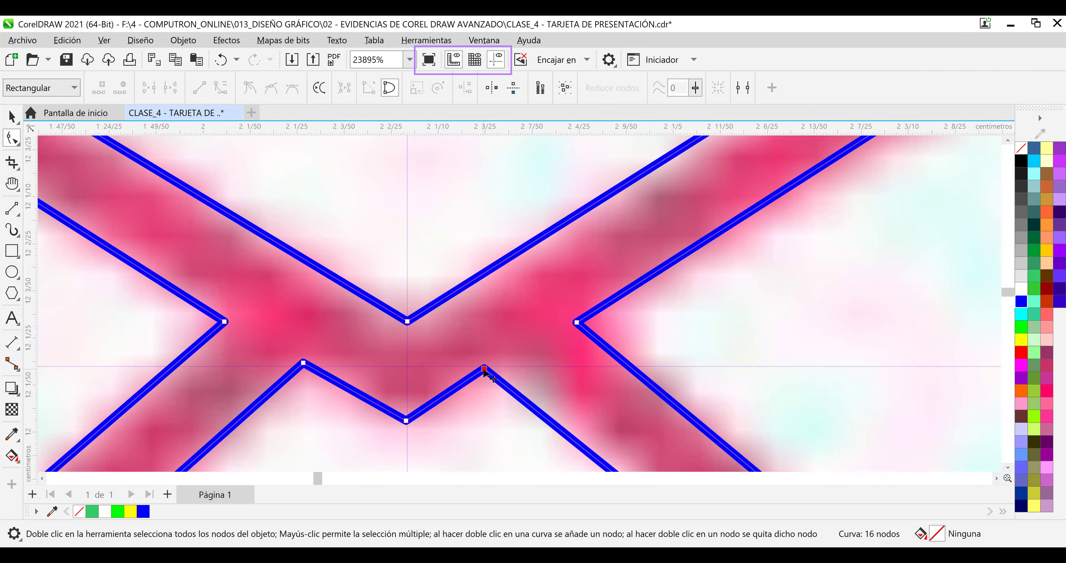
{"action": "left_click_drag", "start_coordinate": [484, 369], "coordinate": [484, 367]}
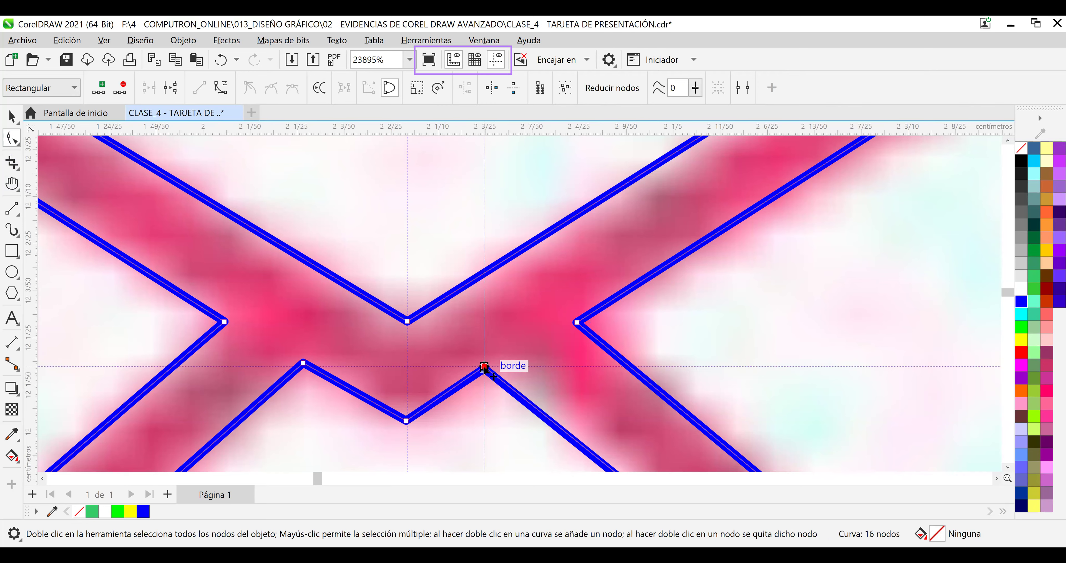
{"action": "left_click", "coordinate": [303, 362]}
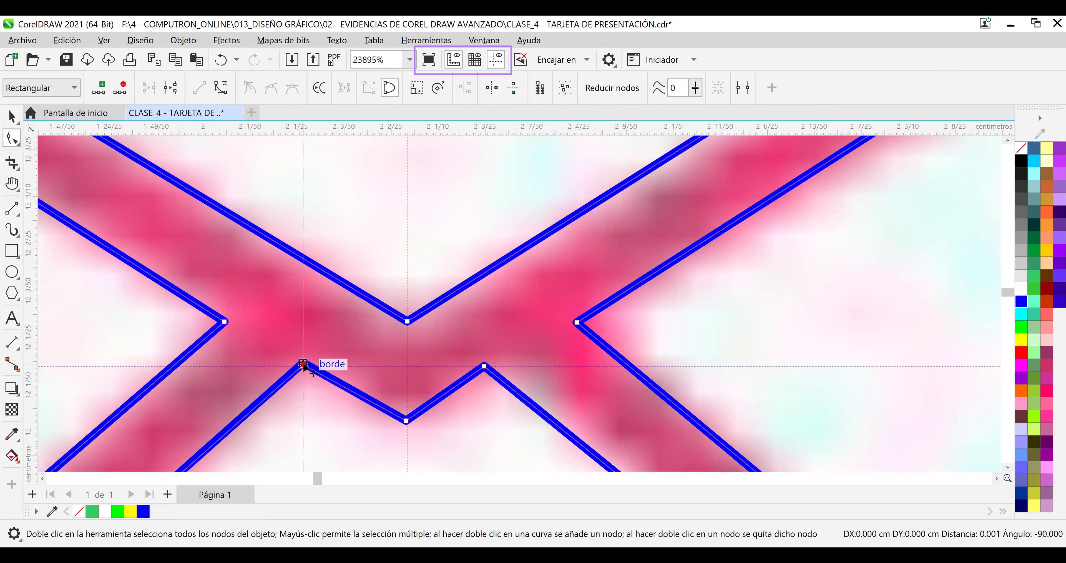
{"action": "left_click", "coordinate": [407, 420]}
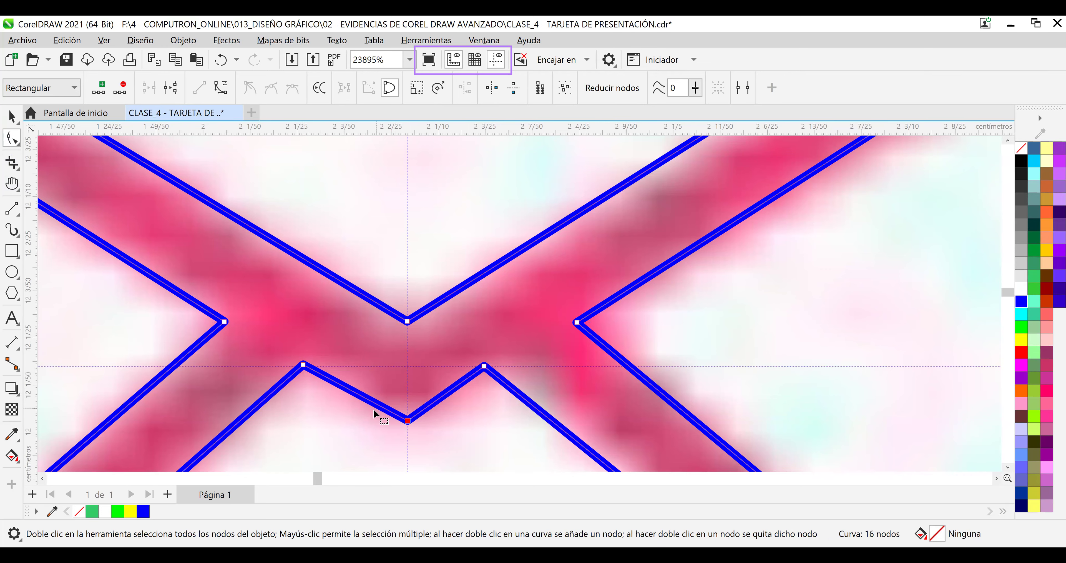
Adjust the upper arms' end nodes, lowering the left tip and both right nodes slightly so the edges follow the icon's diagonals.
{"action": "scroll", "coordinate": [369, 411], "scroll_direction": "down", "scroll_amount": 1}
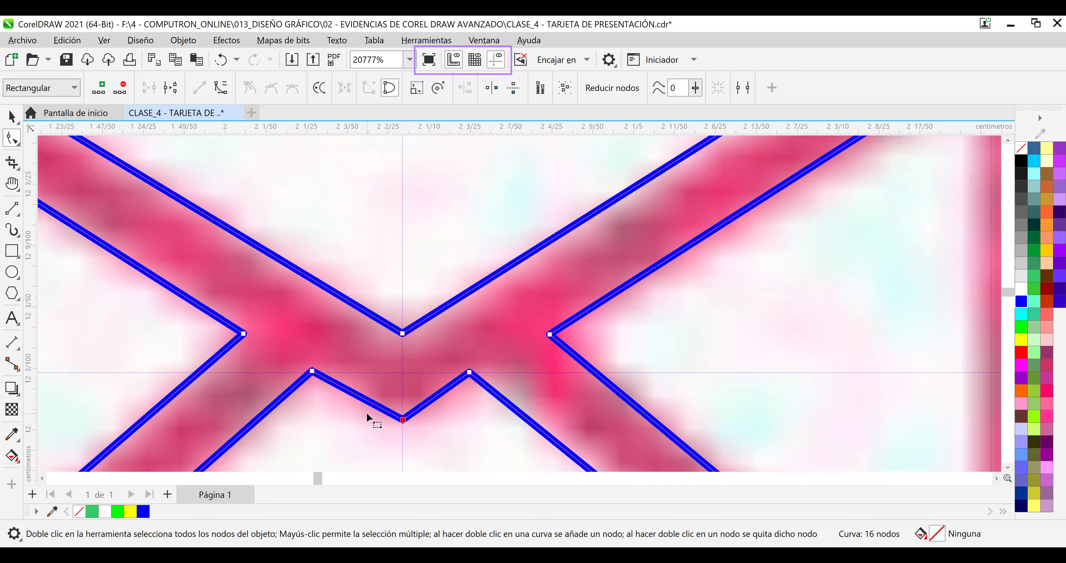
{"action": "scroll", "coordinate": [359, 411], "scroll_direction": "down", "scroll_amount": 3}
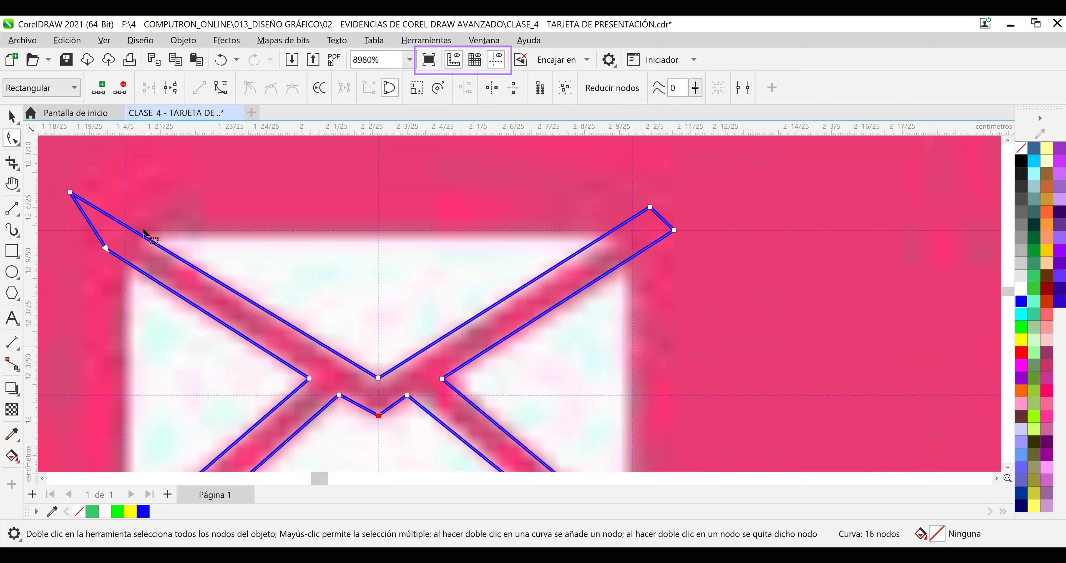
{"action": "scroll", "coordinate": [126, 228], "scroll_direction": "up", "scroll_amount": 2}
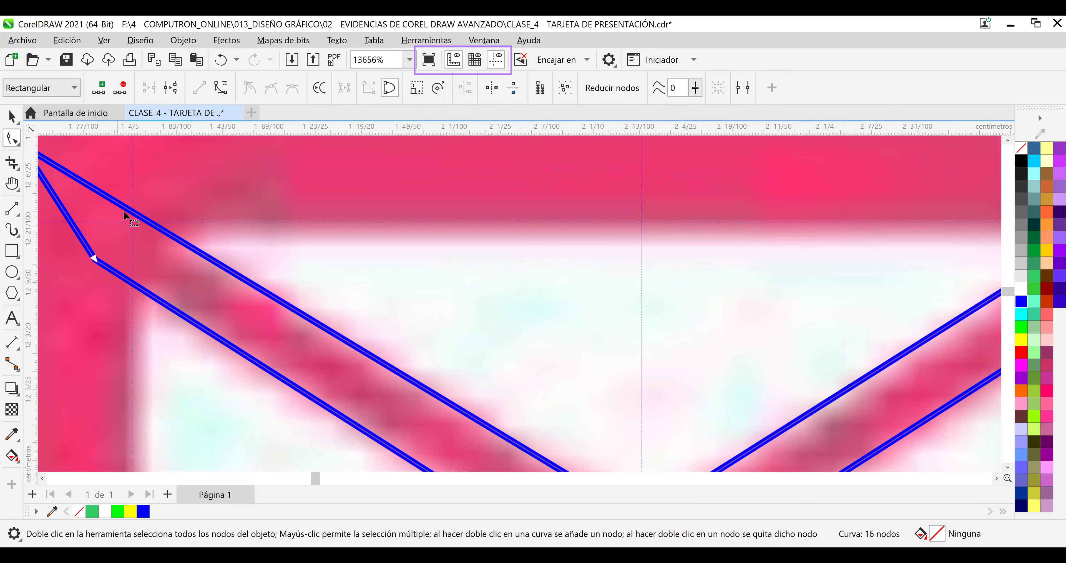
{"action": "scroll", "coordinate": [110, 212], "scroll_direction": "up", "scroll_amount": 1}
{"action": "scroll", "coordinate": [108, 212], "scroll_direction": "down", "scroll_amount": 1}
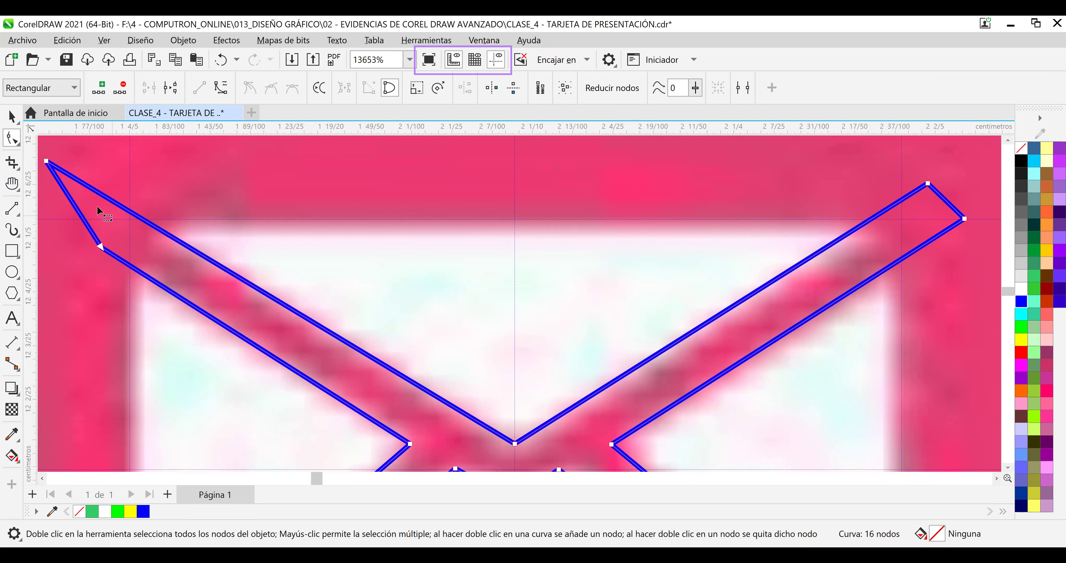
{"action": "left_click", "coordinate": [45, 161]}
{"action": "left_click_drag", "start_coordinate": [47, 165], "coordinate": [43, 167]}
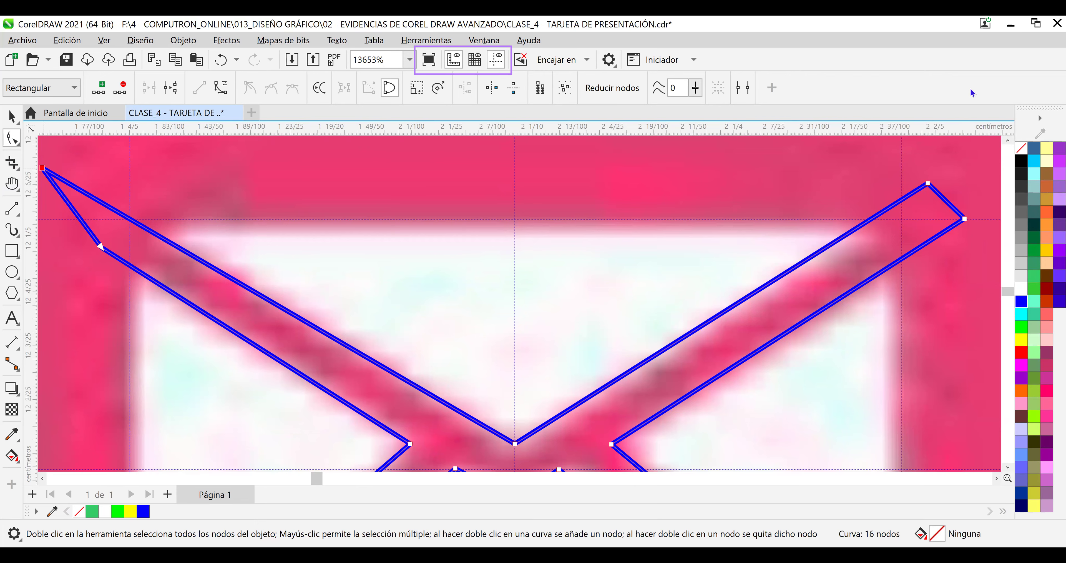
{"action": "double_click", "coordinate": [939, 190]}
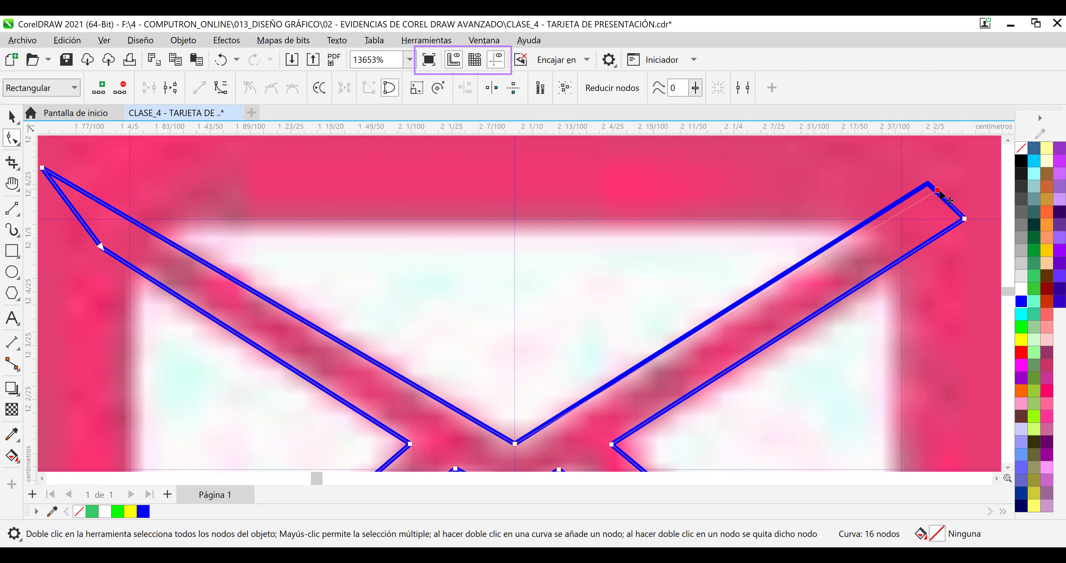
{"action": "left_click_drag", "start_coordinate": [939, 191], "coordinate": [939, 192]}
{"action": "left_click_drag", "start_coordinate": [940, 193], "coordinate": [943, 196]}
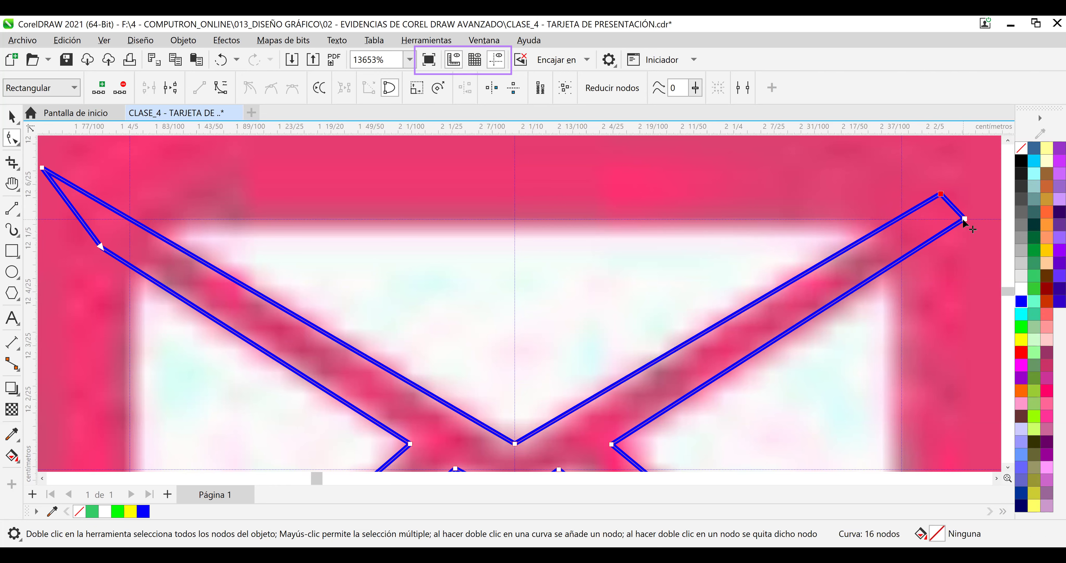
{"action": "left_click_drag", "start_coordinate": [964, 220], "coordinate": [971, 224]}
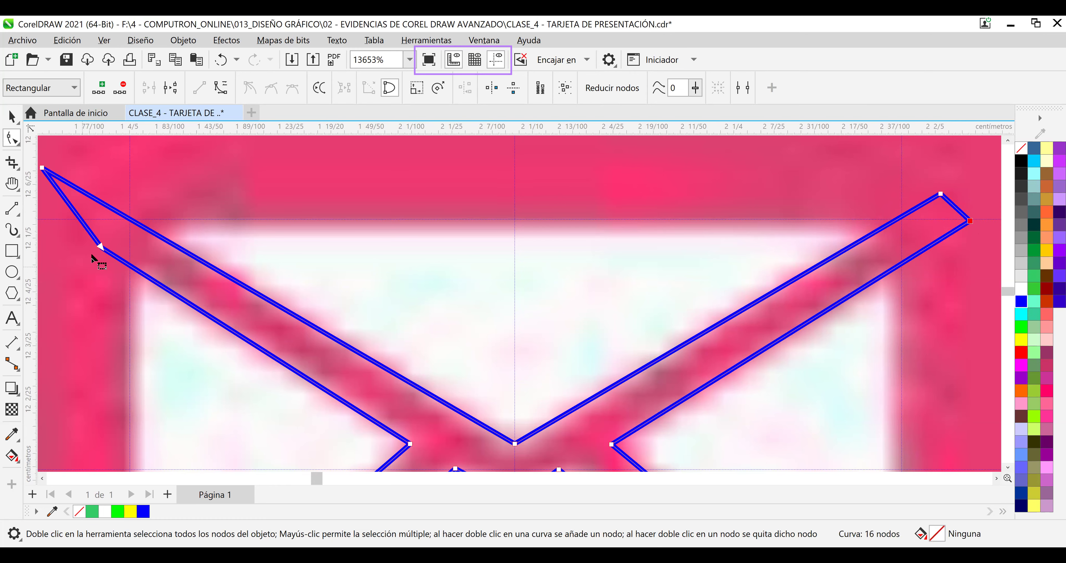
Move the envelope's upper-edge guideline down across the upper arms and nudge the right arm's outermost node slightly outward.
{"action": "left_click", "coordinate": [101, 247]}
{"action": "left_click", "coordinate": [13, 116]}
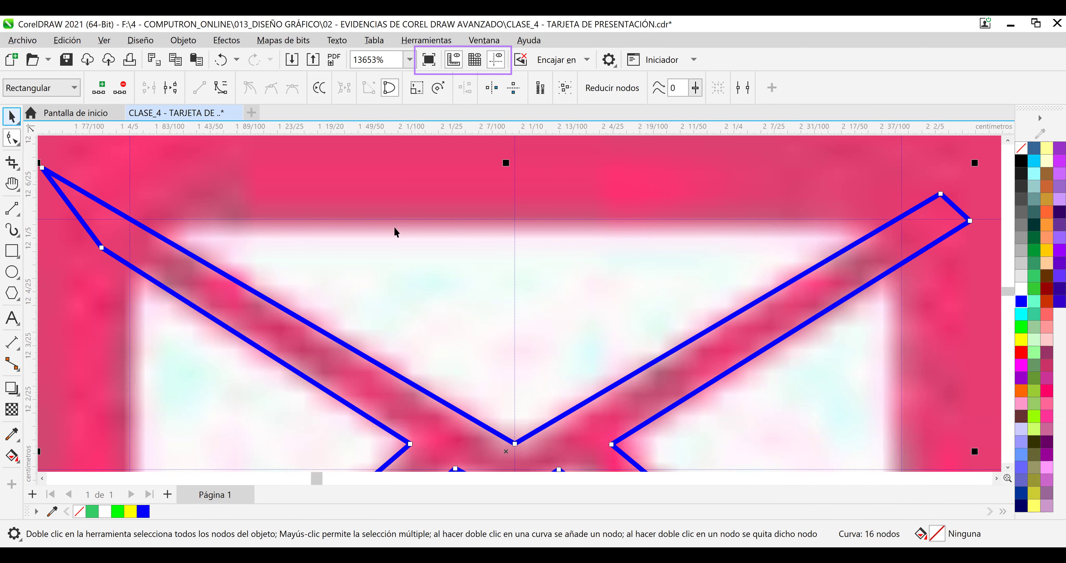
{"action": "left_click_drag", "start_coordinate": [395, 222], "coordinate": [387, 267]}
{"action": "left_click", "coordinate": [12, 139]}
{"action": "left_click", "coordinate": [99, 247]}
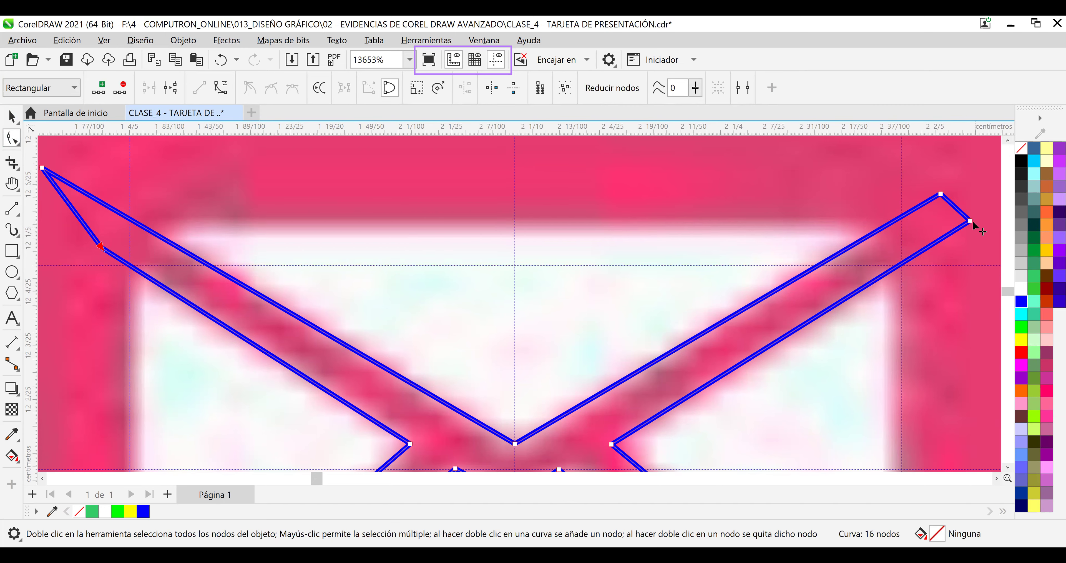
{"action": "left_click_drag", "start_coordinate": [971, 221], "coordinate": [974, 223]}
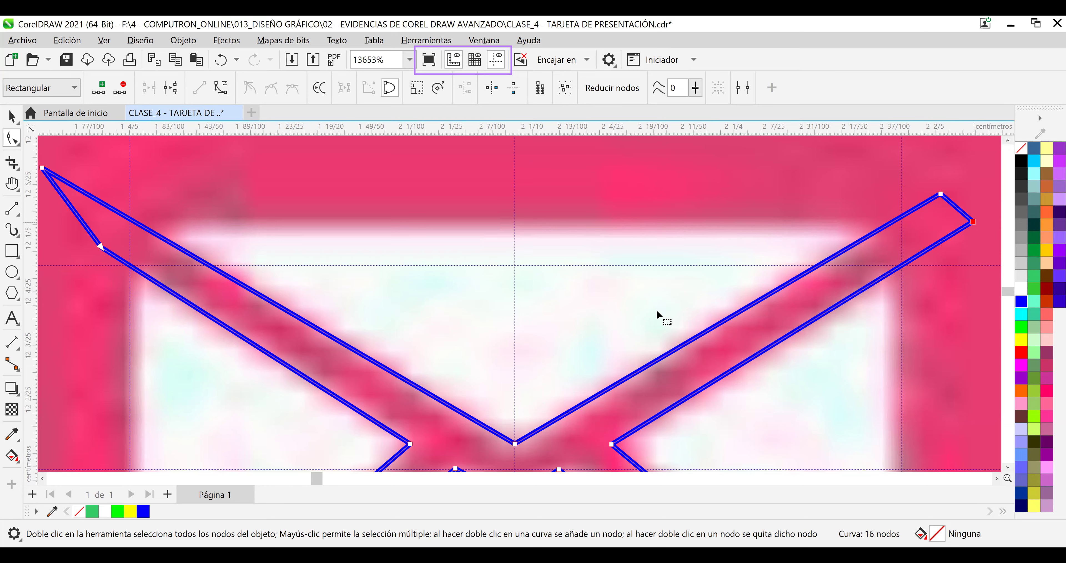
Move the outer end nodes of both lower arms down and inward to follow the envelope's lower diagonals.
{"action": "left_click", "coordinate": [1009, 292]}
{"action": "scroll", "coordinate": [1008, 292], "scroll_direction": "down", "scroll_amount": 5}
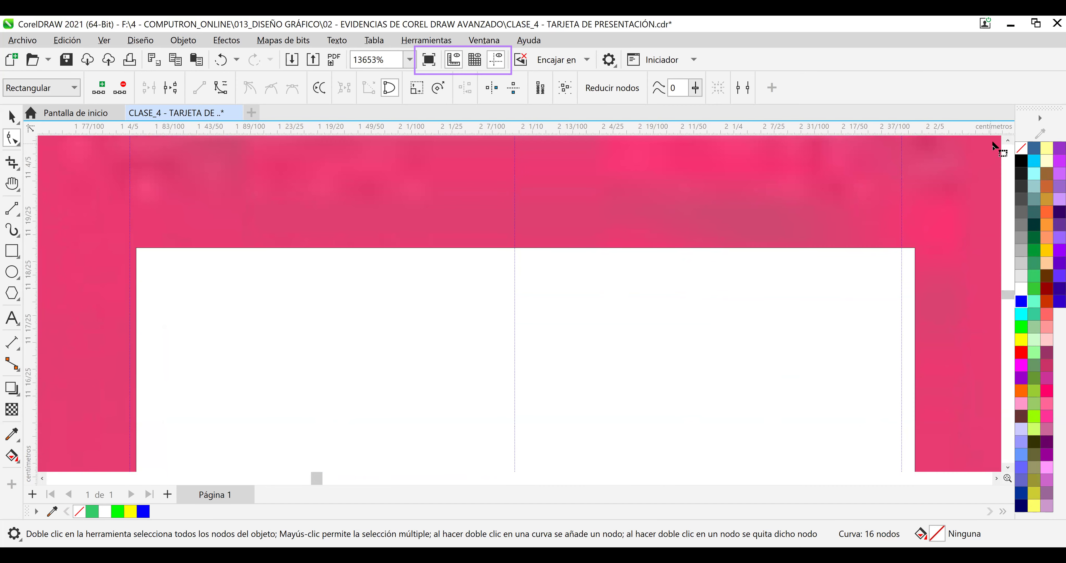
{"action": "scroll", "coordinate": [1008, 141], "scroll_direction": "up", "scroll_amount": 5}
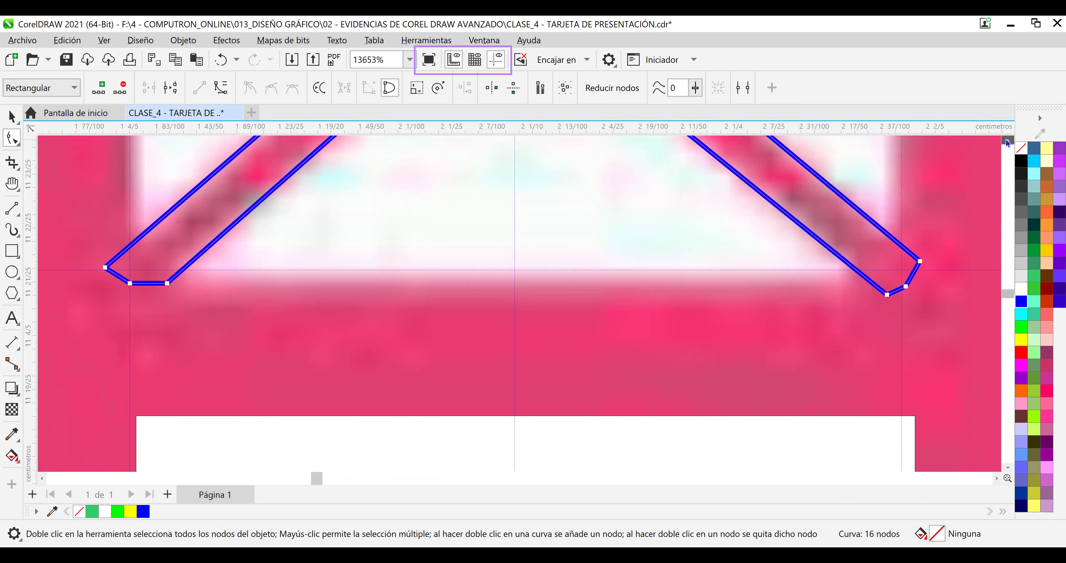
{"action": "scroll", "coordinate": [1007, 143], "scroll_direction": "up", "scroll_amount": 4}
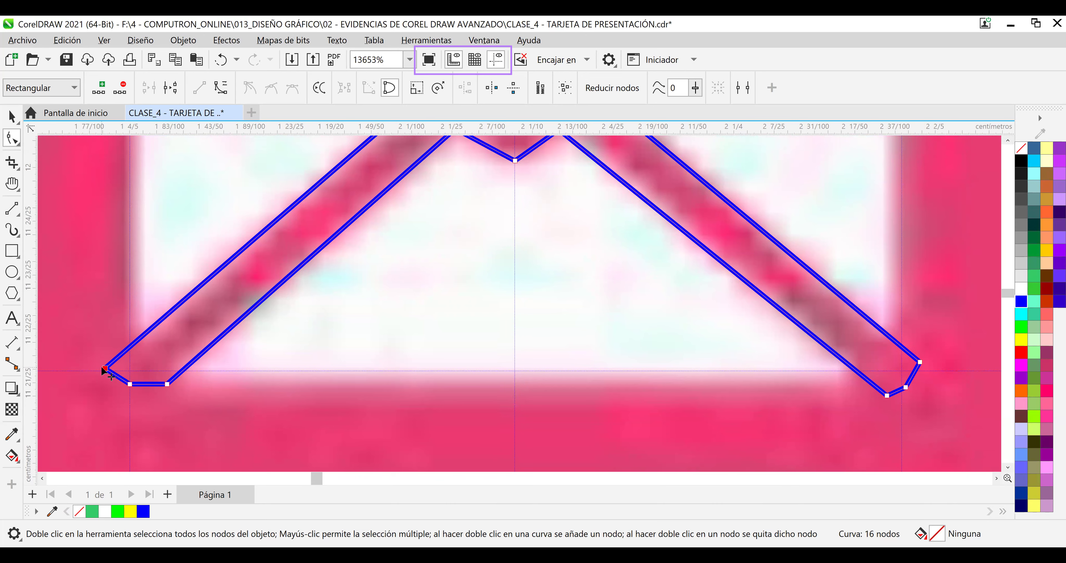
{"action": "left_click_drag", "start_coordinate": [101, 366], "coordinate": [113, 382]}
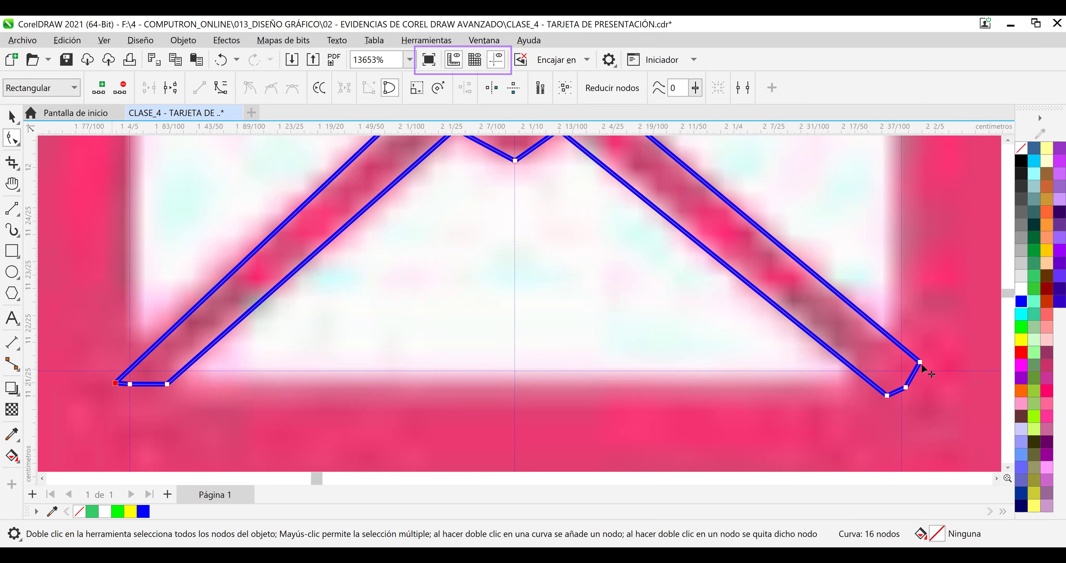
{"action": "left_click_drag", "start_coordinate": [919, 361], "coordinate": [911, 382]}
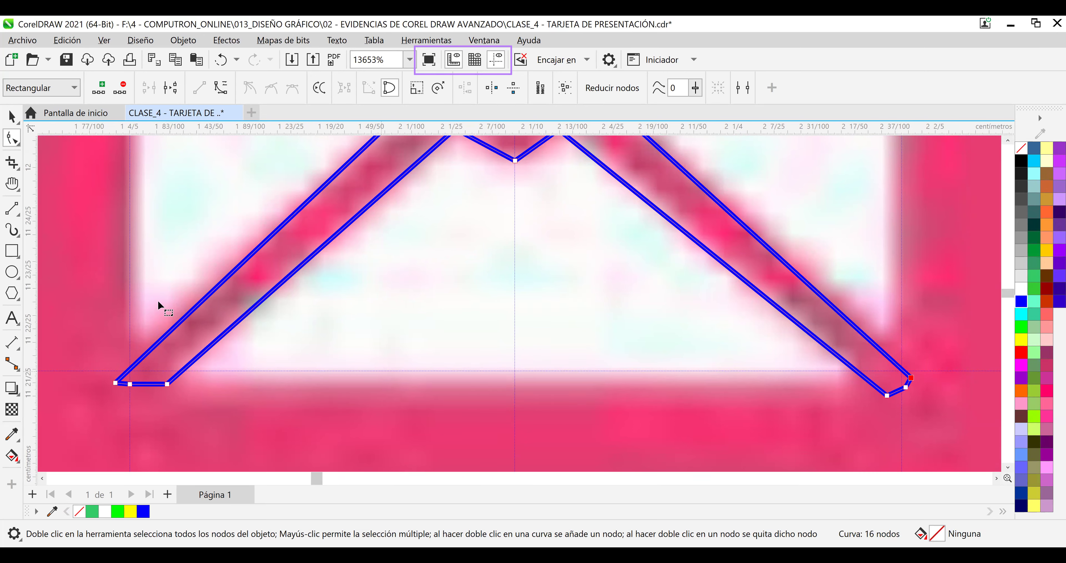
Move the two vertical side guidelines inward to about 1.84 cm and 2.343 cm.
{"action": "key", "text": "space"}
{"action": "left_click_drag", "start_coordinate": [130, 254], "coordinate": [183, 263]}
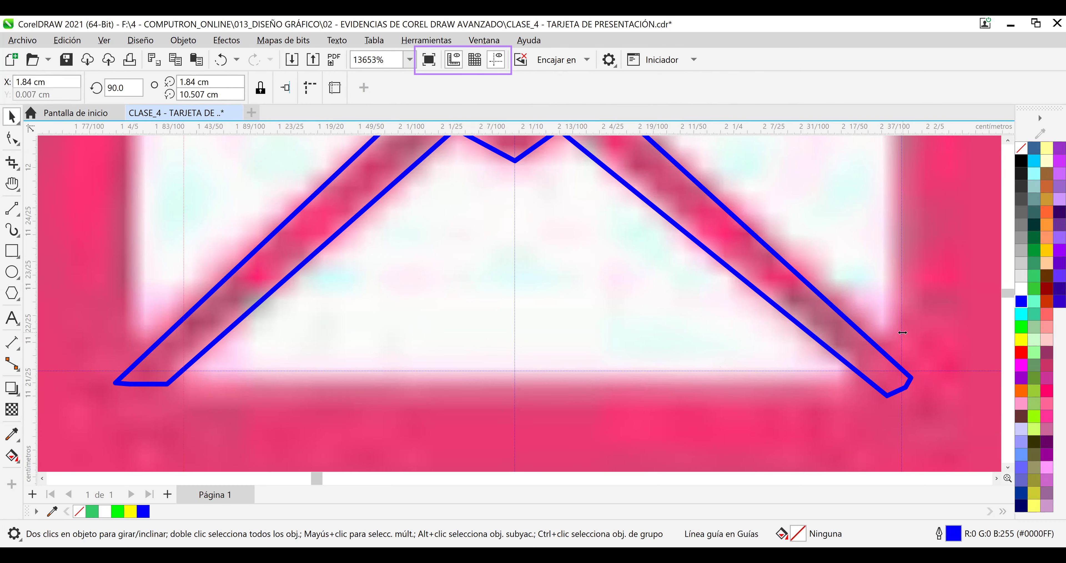
{"action": "left_click_drag", "start_coordinate": [903, 333], "coordinate": [858, 341]}
{"action": "left_click", "coordinate": [6, 137]}
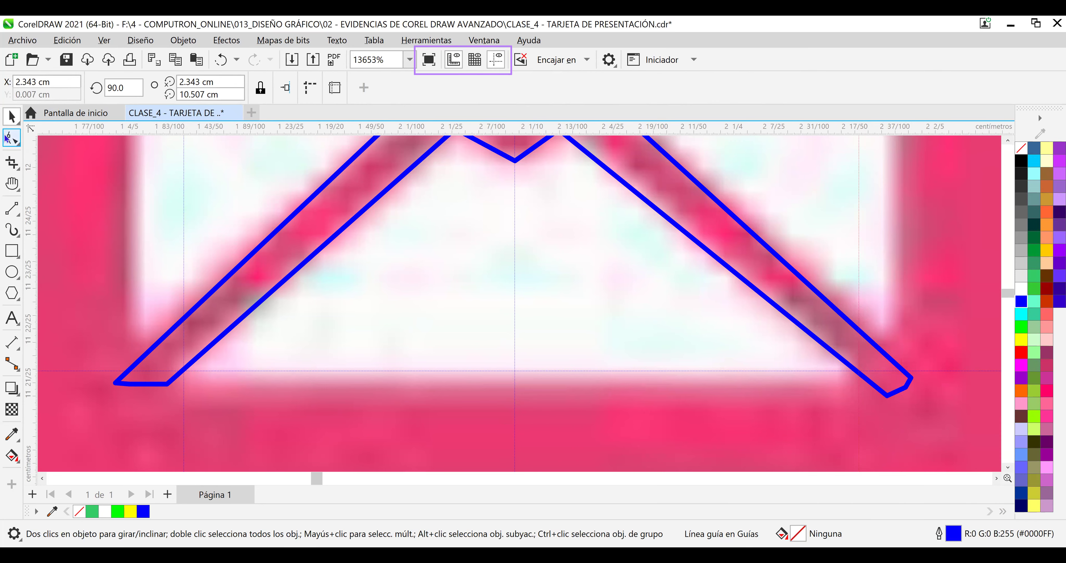
Refine the right lower arm's inner edge by nudging its bottom node and moving its notch node outward along the horizontal guideline.
{"action": "left_click", "coordinate": [887, 395]}
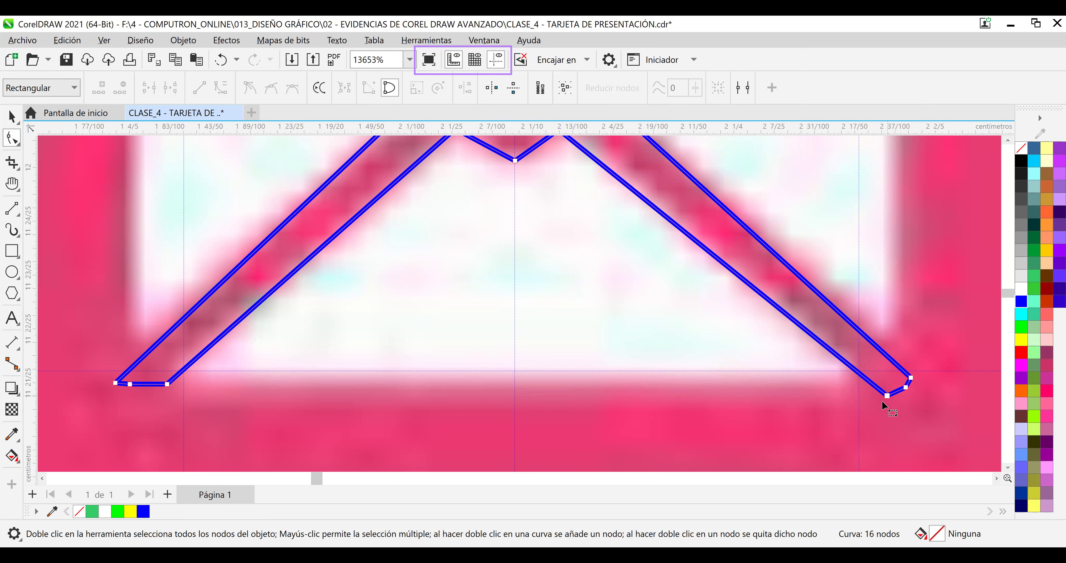
{"action": "left_click_drag", "start_coordinate": [885, 395], "coordinate": [884, 397]}
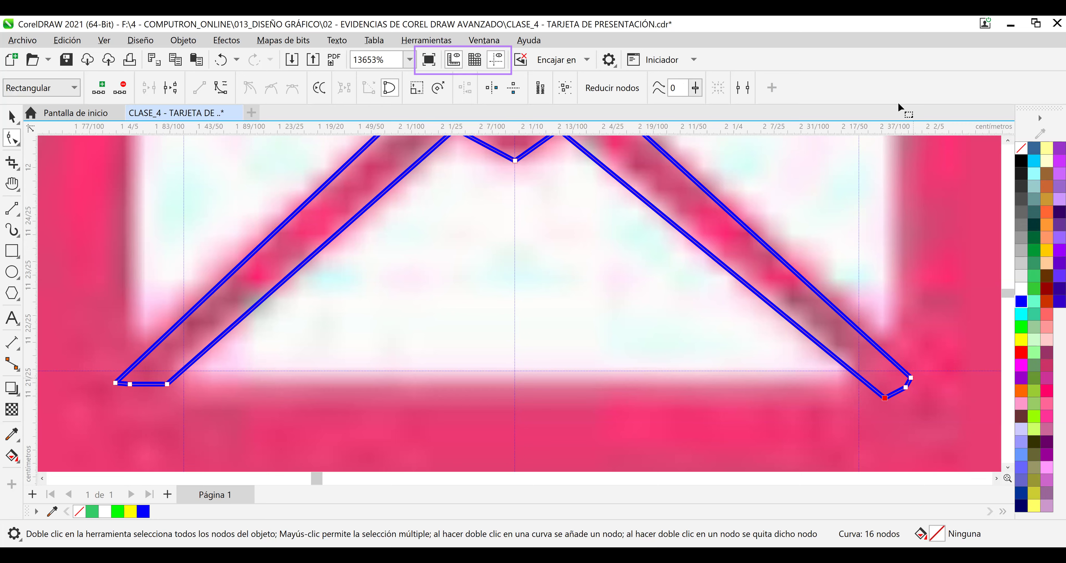
{"action": "scroll", "coordinate": [569, 204], "scroll_direction": "down", "scroll_amount": 1}
{"action": "scroll", "coordinate": [569, 204], "scroll_direction": "down", "scroll_amount": 1}
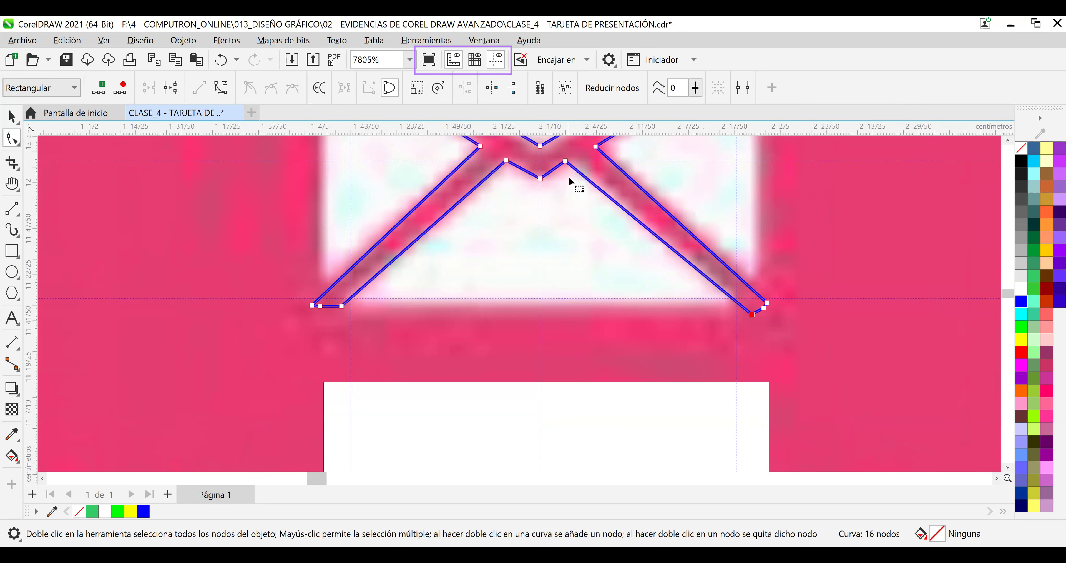
{"action": "left_click", "coordinate": [566, 161]}
{"action": "left_click_drag", "start_coordinate": [566, 165], "coordinate": [572, 162]}
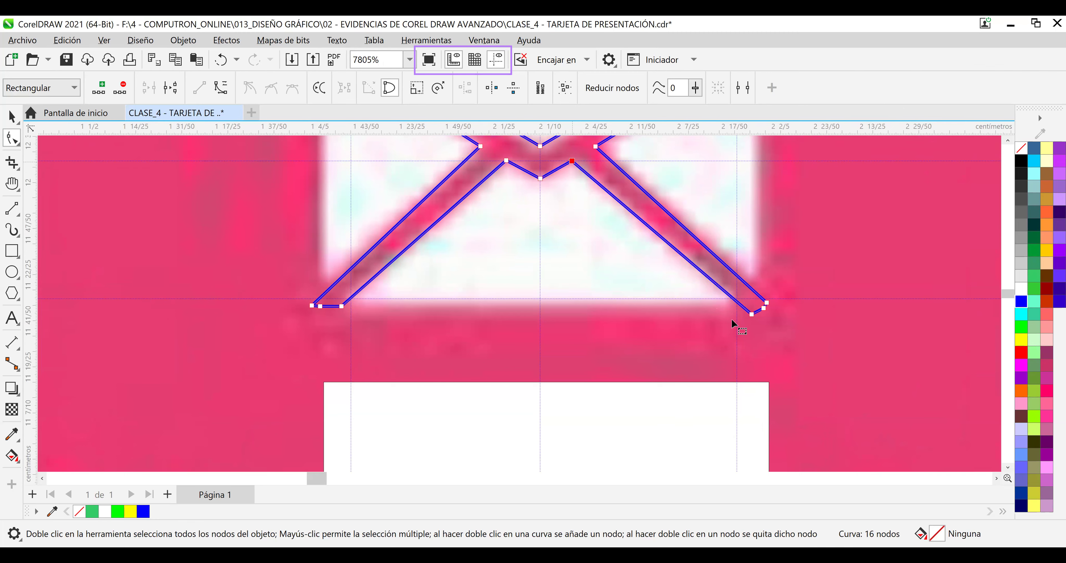
Nudge the right lower arm's outer end node and the left lower arm's inner end node slightly outward along the envelope's diagonals.
{"action": "left_click", "coordinate": [752, 314]}
{"action": "left_click_drag", "start_coordinate": [752, 315], "coordinate": [770, 301]}
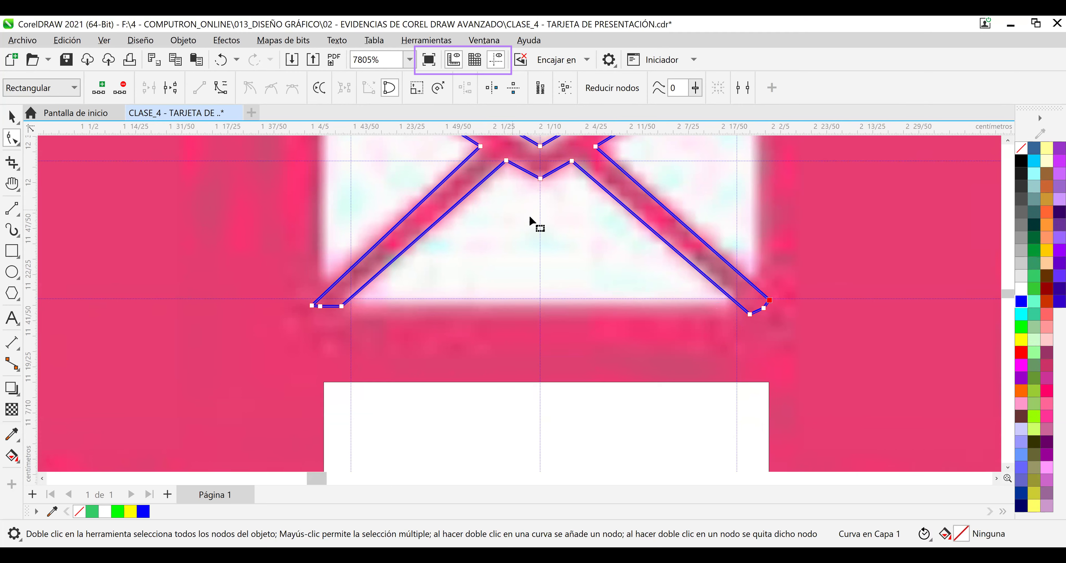
{"action": "left_click", "coordinate": [343, 306]}
{"action": "left_click_drag", "start_coordinate": [344, 307], "coordinate": [344, 308]}
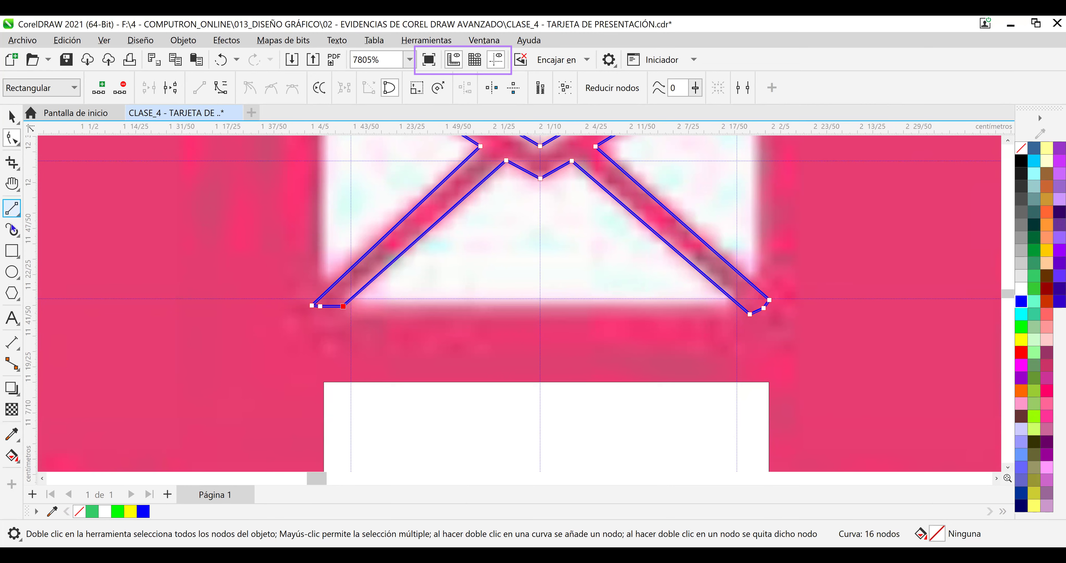
{"action": "left_click", "coordinate": [226, 207]}
{"action": "key", "text": "F6"}
{"action": "left_click_drag", "start_coordinate": [225, 203], "coordinate": [252, 239]}
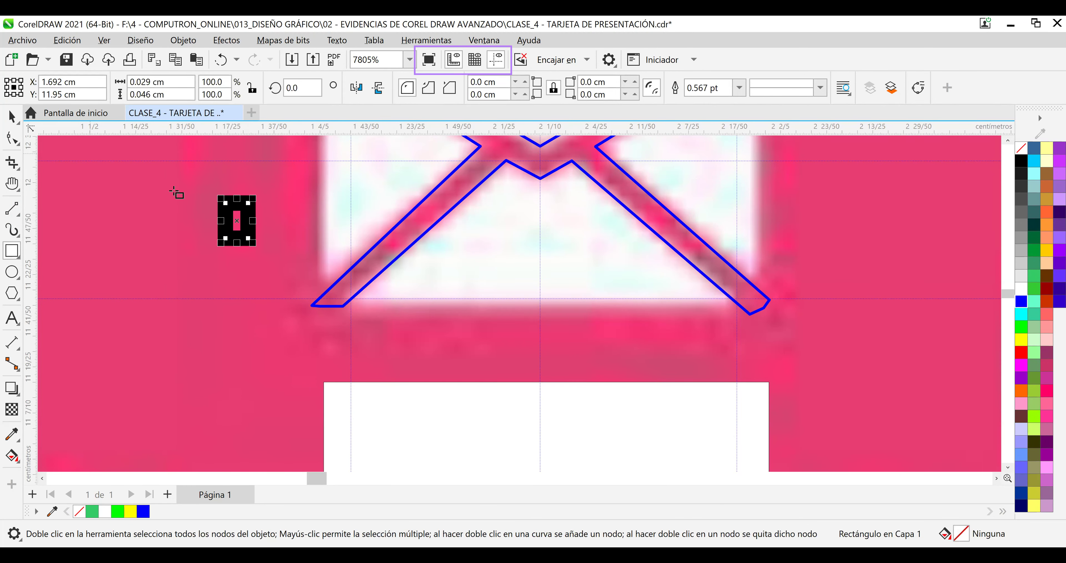
{"action": "key", "text": "ctrl+z"}
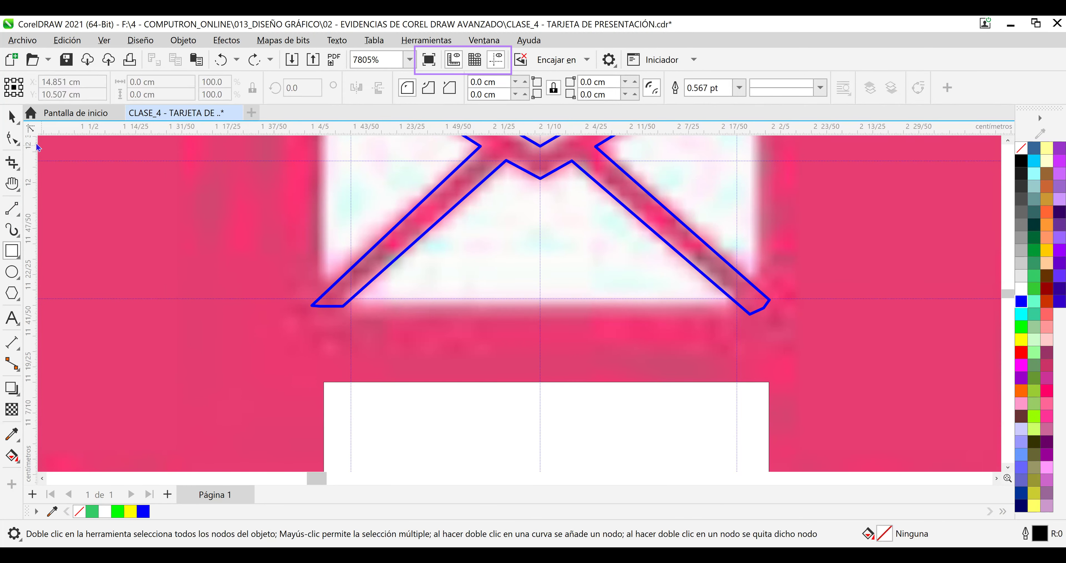
Save the business card document.
{"action": "left_click", "coordinate": [12, 117]}
{"action": "left_click", "coordinate": [71, 55]}
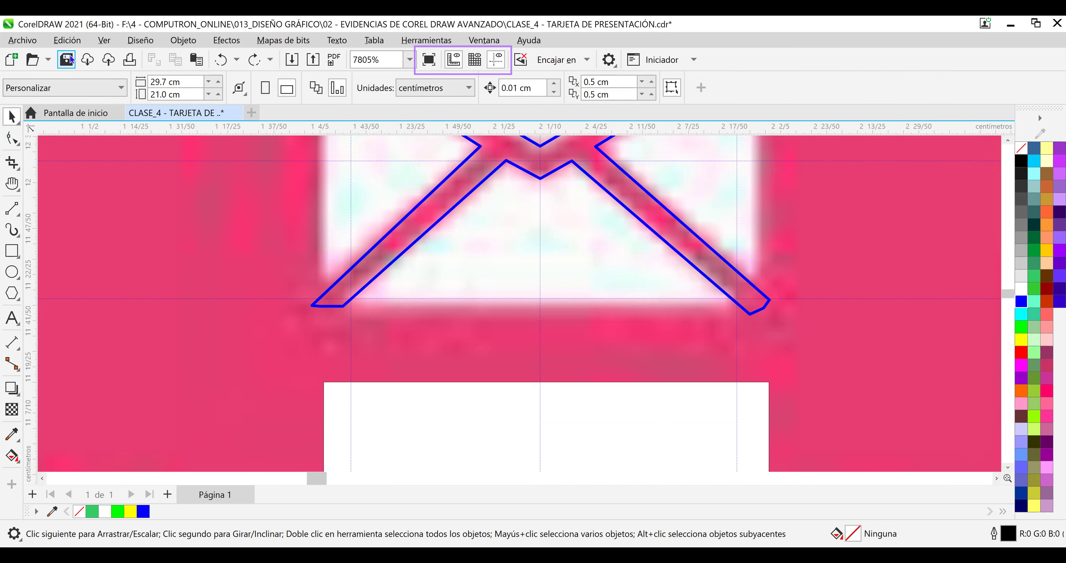
Delete the three horizontal guidelines that cross the envelope icon.
{"action": "scroll", "coordinate": [469, 282], "scroll_direction": "down", "scroll_amount": 4}
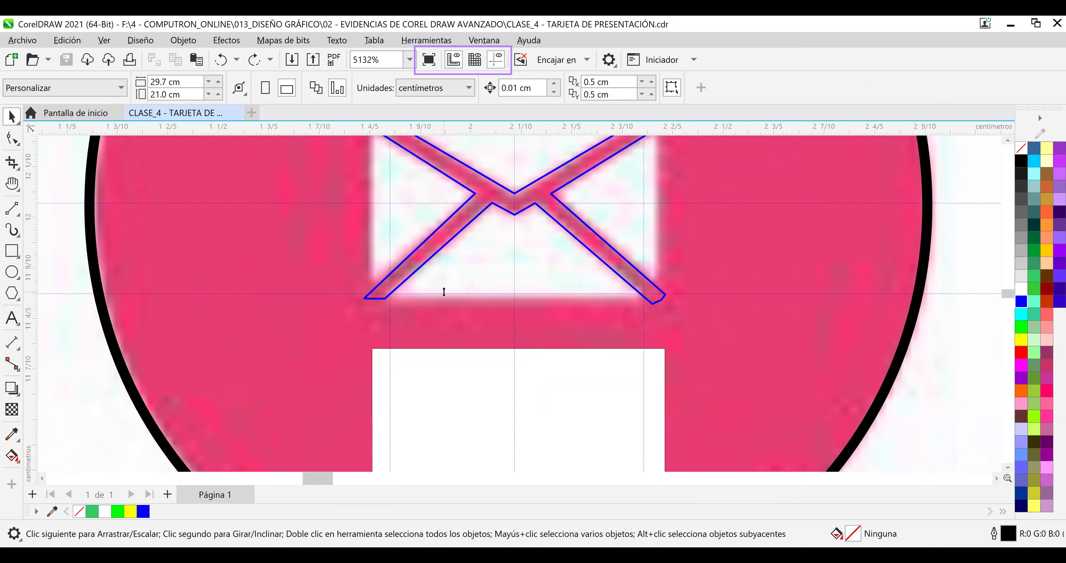
{"action": "scroll", "coordinate": [437, 296], "scroll_direction": "down", "scroll_amount": 1}
{"action": "scroll", "coordinate": [436, 297], "scroll_direction": "down", "scroll_amount": 2}
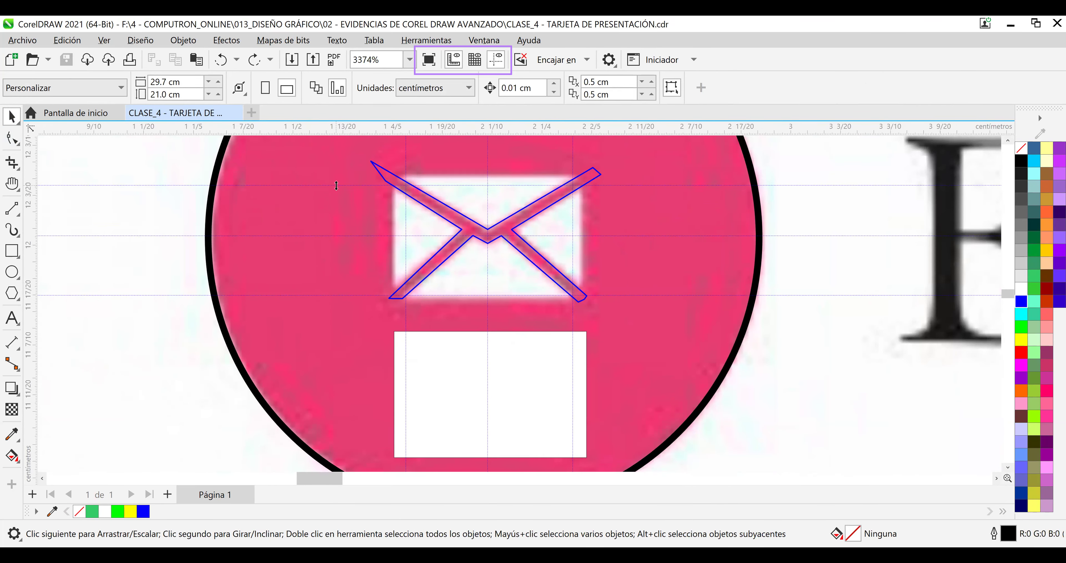
{"action": "left_click_drag", "start_coordinate": [338, 185], "coordinate": [345, 235]}
{"action": "right_click", "coordinate": [368, 247]}
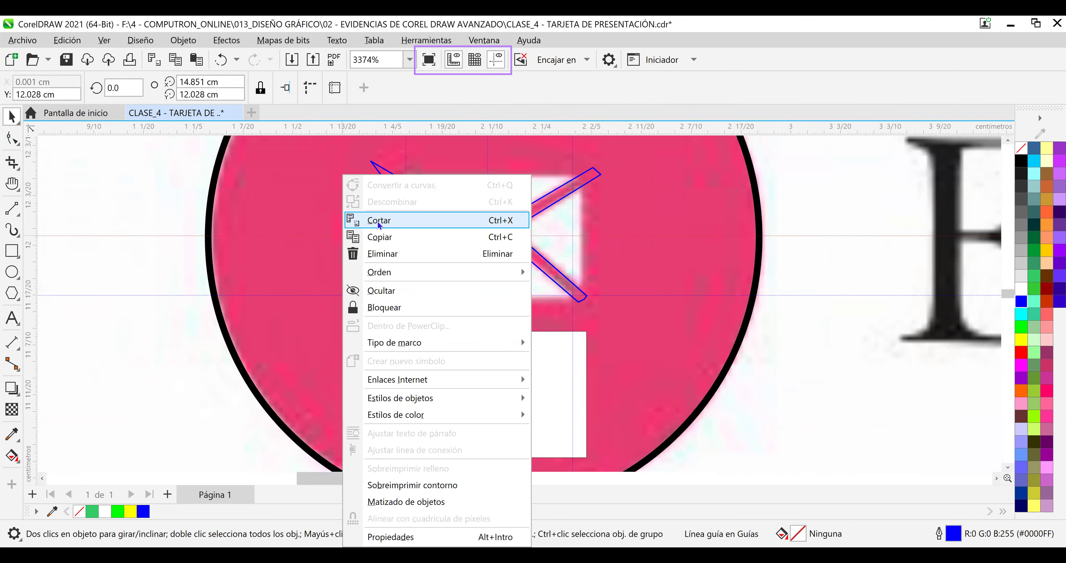
{"action": "left_click", "coordinate": [342, 294]}
{"action": "right_click", "coordinate": [342, 294]}
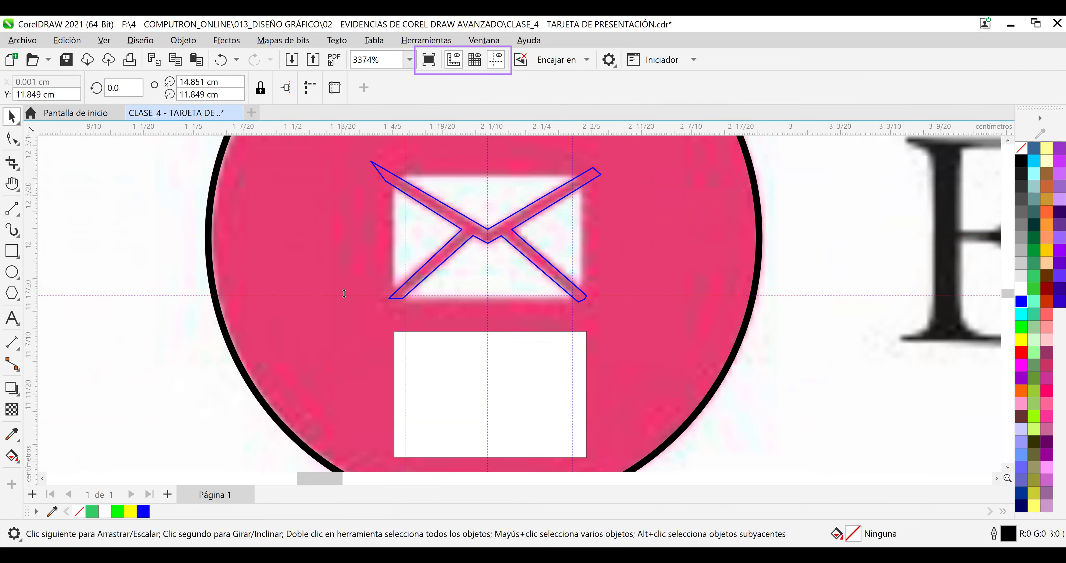
{"action": "left_click", "coordinate": [387, 220]}
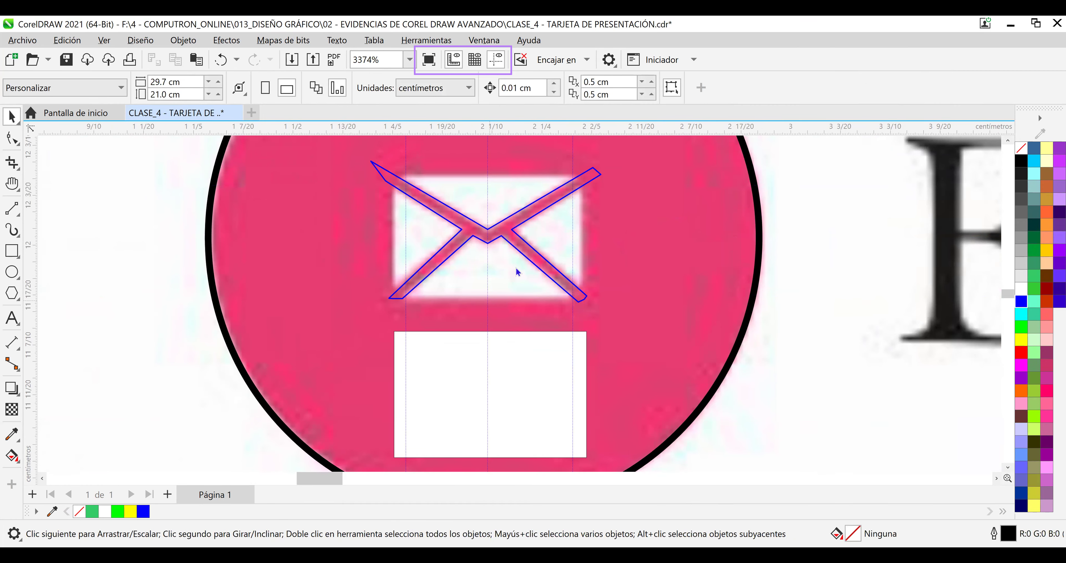
Delete the three vertical guidelines that cross the envelope icon.
{"action": "right_click", "coordinate": [487, 215]}
{"action": "left_click", "coordinate": [513, 219]}
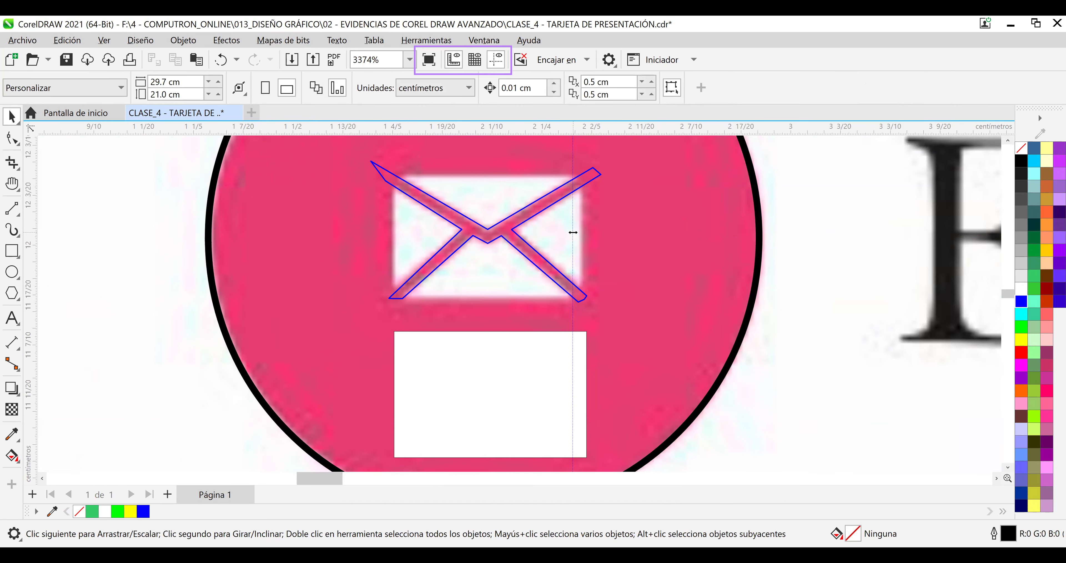
{"action": "right_click", "coordinate": [607, 203]}
{"action": "key", "text": "Escape"}
{"action": "key", "text": "Delete"}
Move the white rectangle up from below the envelope so that it covers the icon's body behind the blue outline.
{"action": "left_click", "coordinate": [487, 180]}
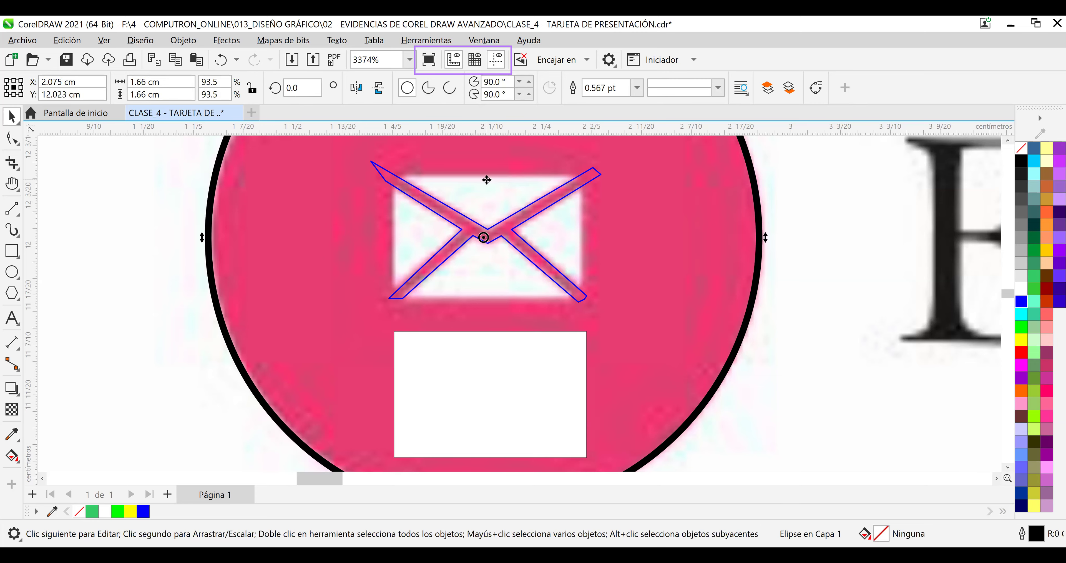
{"action": "left_click", "coordinate": [629, 248]}
{"action": "scroll", "coordinate": [601, 253], "scroll_direction": "down", "scroll_amount": 1}
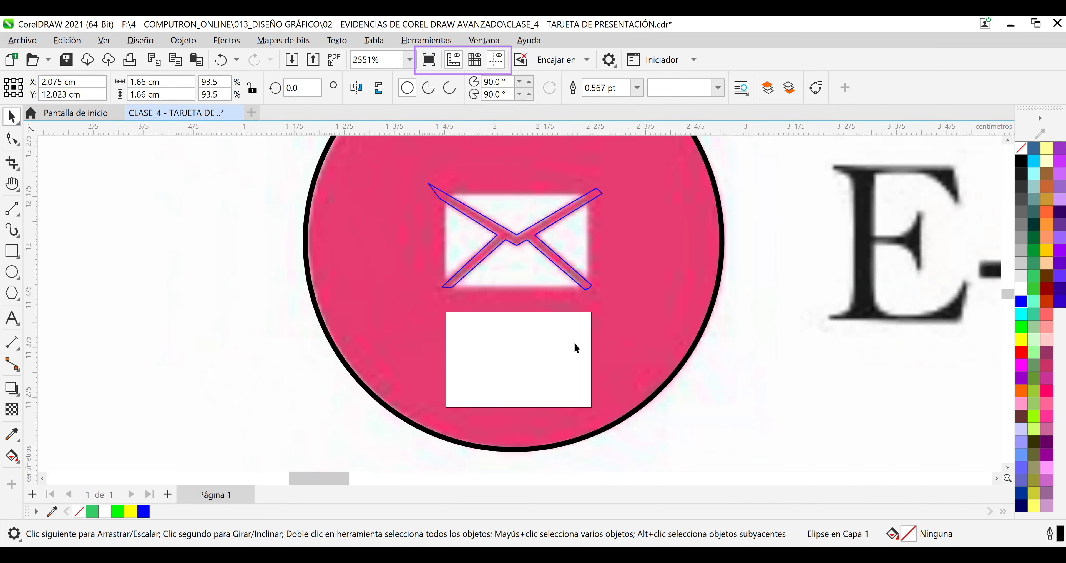
{"action": "scroll", "coordinate": [560, 326], "scroll_direction": "up", "scroll_amount": 1}
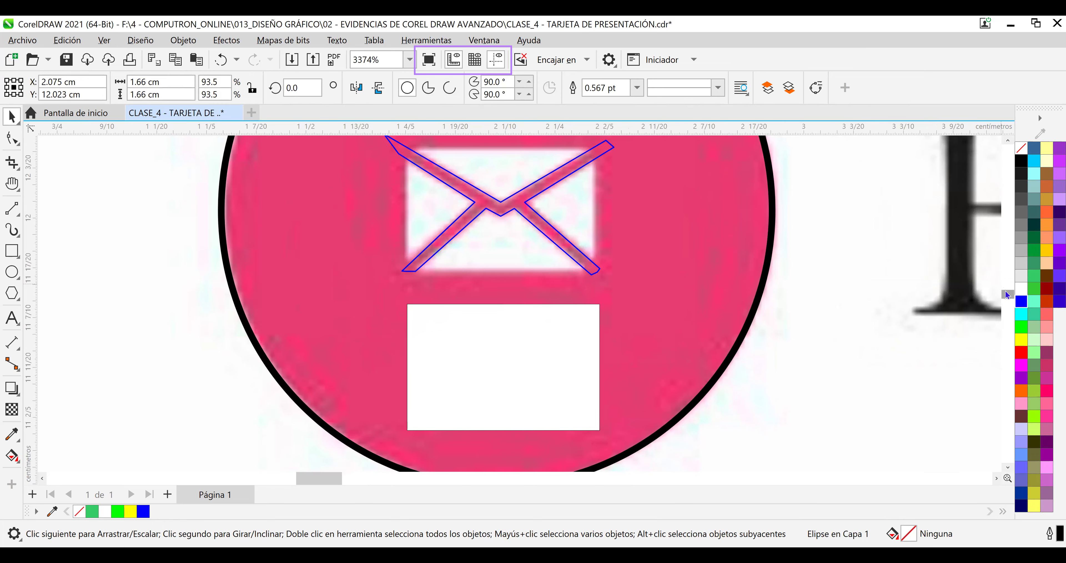
{"action": "scroll", "coordinate": [1006, 294], "scroll_direction": "up", "scroll_amount": 1}
{"action": "left_click", "coordinate": [575, 274]}
{"action": "left_click_drag", "start_coordinate": [573, 269], "coordinate": [564, 240]}
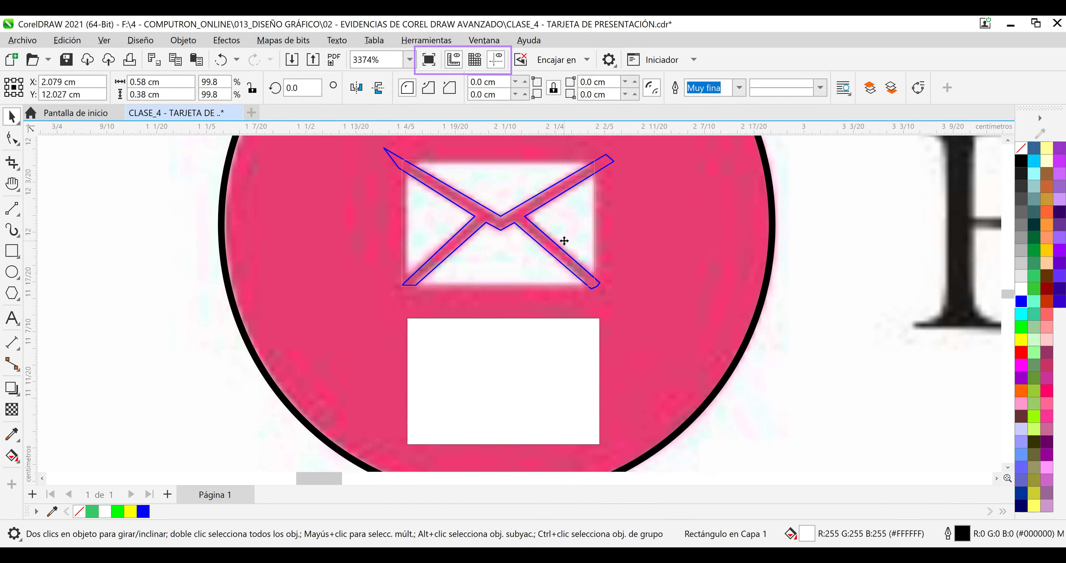
{"action": "scroll", "coordinate": [536, 254], "scroll_direction": "up", "scroll_amount": 1}
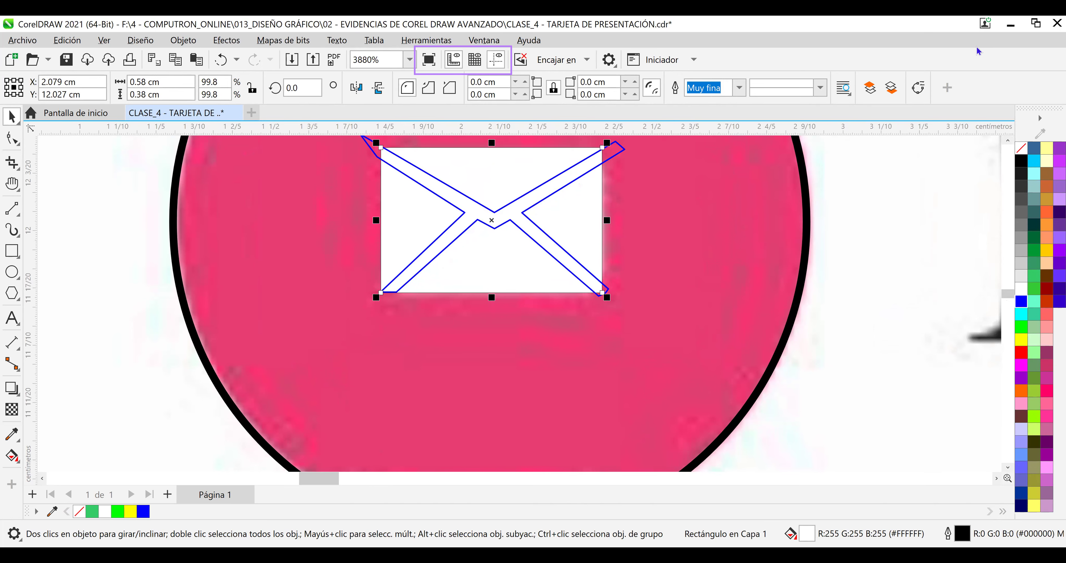
Extend the left lower arm's end nodes past the rectangle's lower corner and delete the leftover node between them.
{"action": "left_click", "coordinate": [12, 183]}
{"action": "left_click_drag", "start_coordinate": [388, 199], "coordinate": [346, 271]}
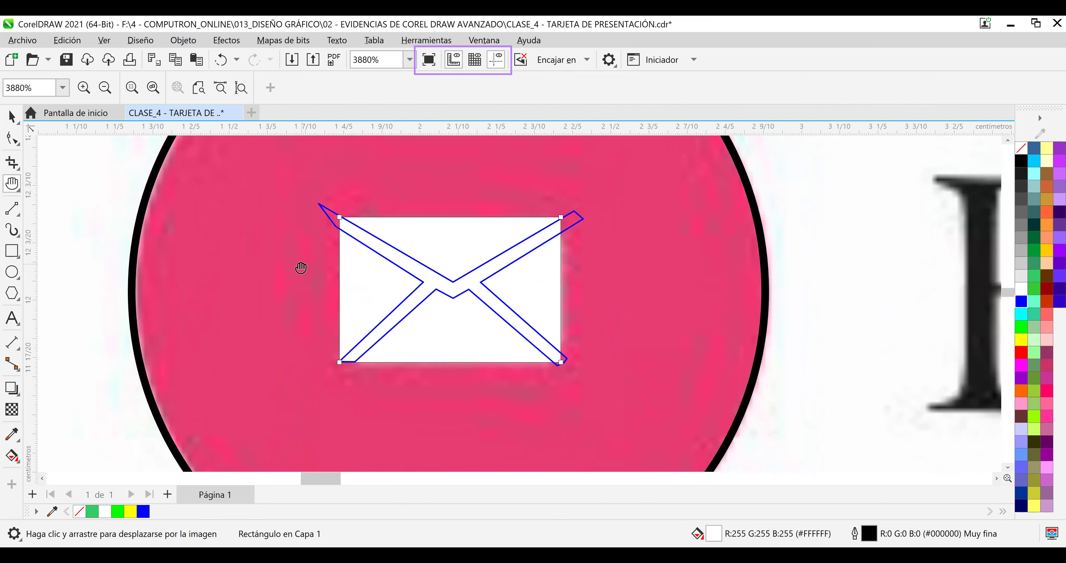
{"action": "left_click", "coordinate": [13, 140]}
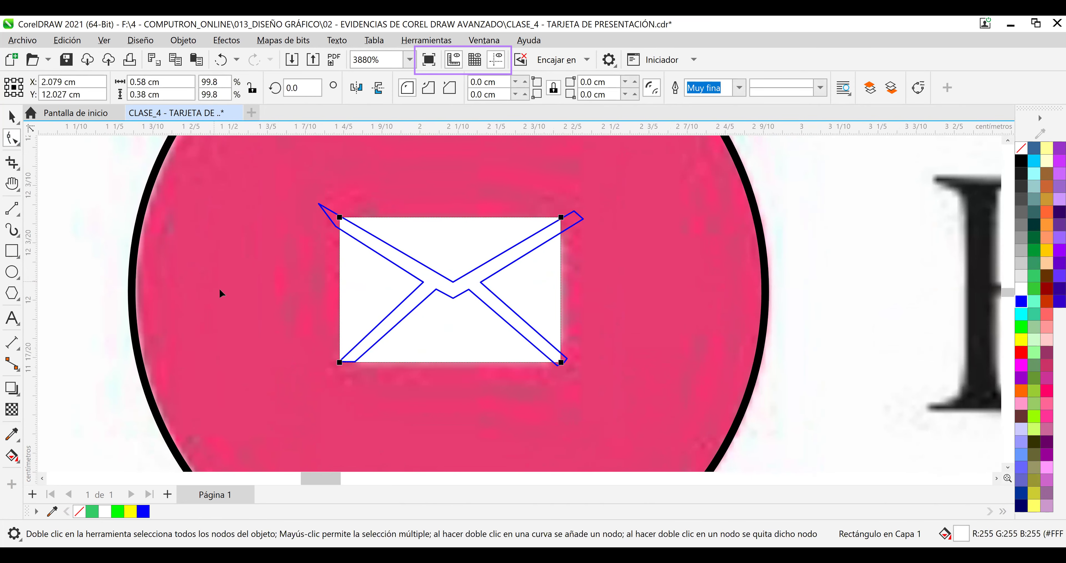
{"action": "scroll", "coordinate": [316, 372], "scroll_direction": "up", "scroll_amount": 2}
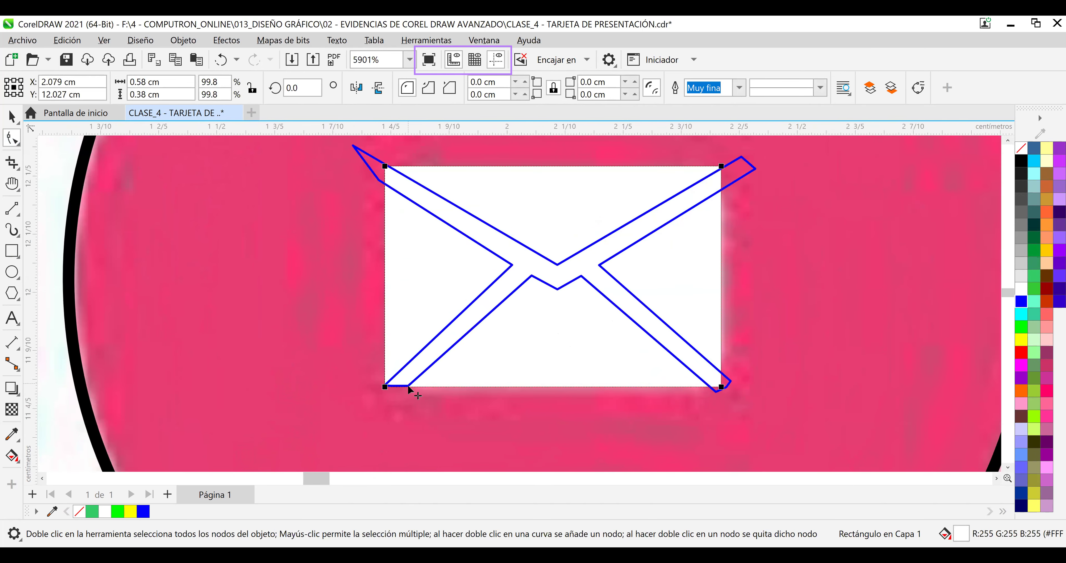
{"action": "left_click", "coordinate": [408, 386]}
{"action": "left_click_drag", "start_coordinate": [408, 387], "coordinate": [360, 407]}
{"action": "left_click", "coordinate": [392, 385]}
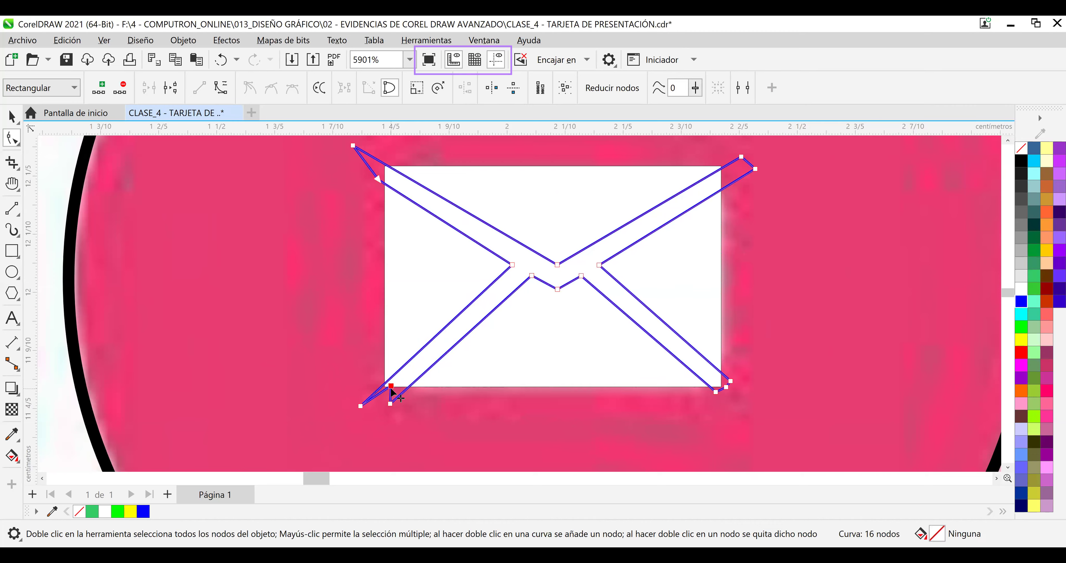
{"action": "key", "text": "Delete"}
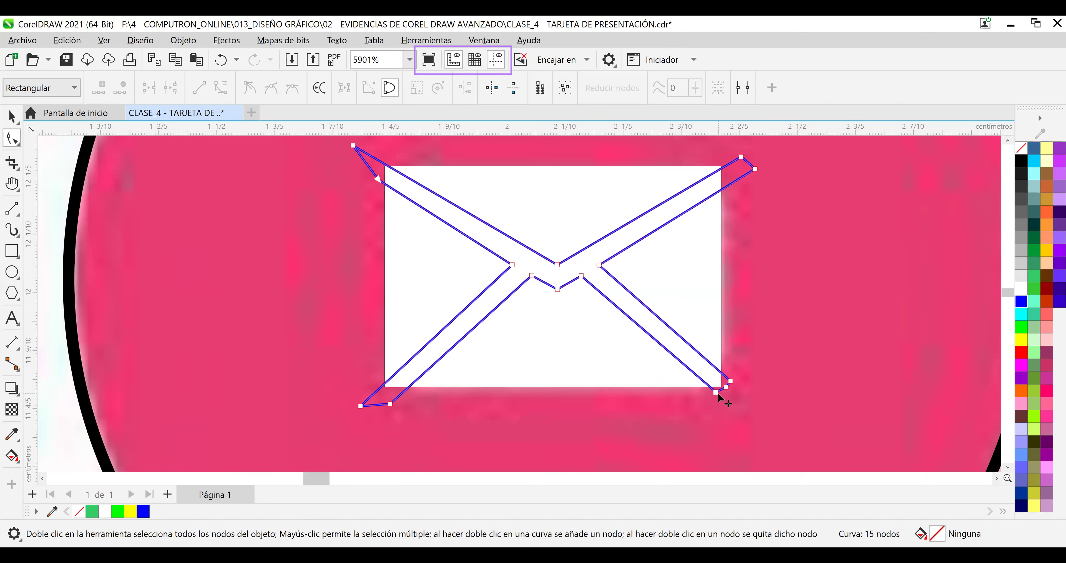
Extend the right lower arm's end nodes past the rectangle's lower corner and delete the extra node between them.
{"action": "left_click_drag", "start_coordinate": [716, 392], "coordinate": [740, 400]}
{"action": "left_click", "coordinate": [128, 87]}
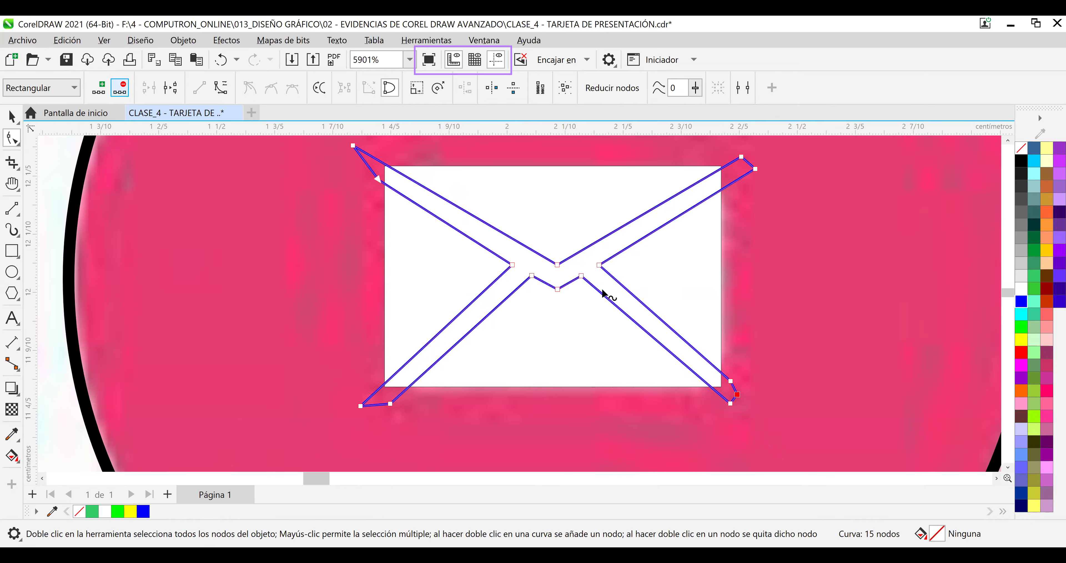
{"action": "left_click_drag", "start_coordinate": [731, 381], "coordinate": [735, 386]}
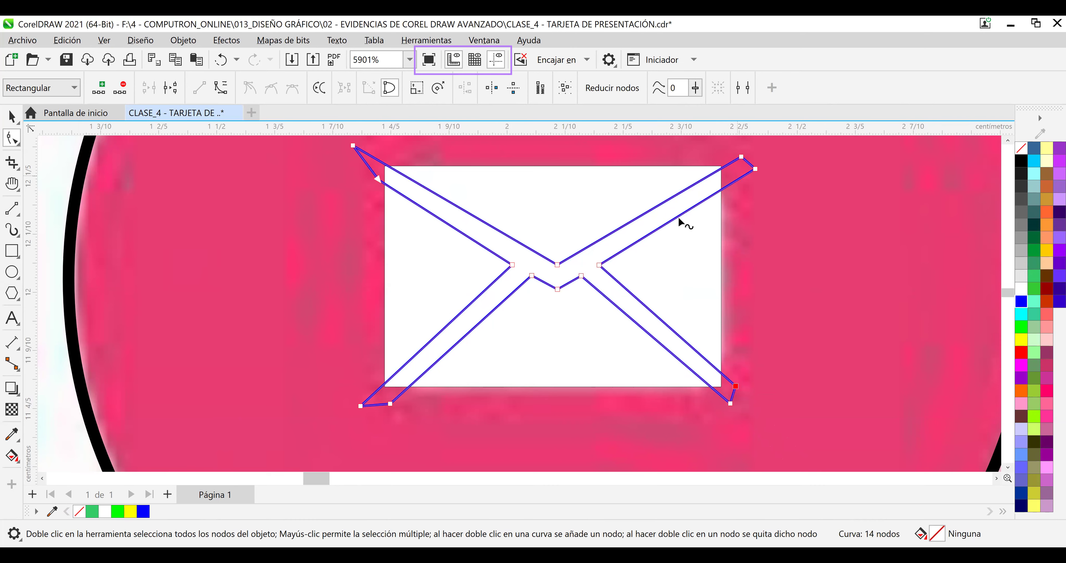
Nudge the white rectangle 0.01 cm to the right to centre it behind the envelope outline.
{"action": "left_click", "coordinate": [11, 116]}
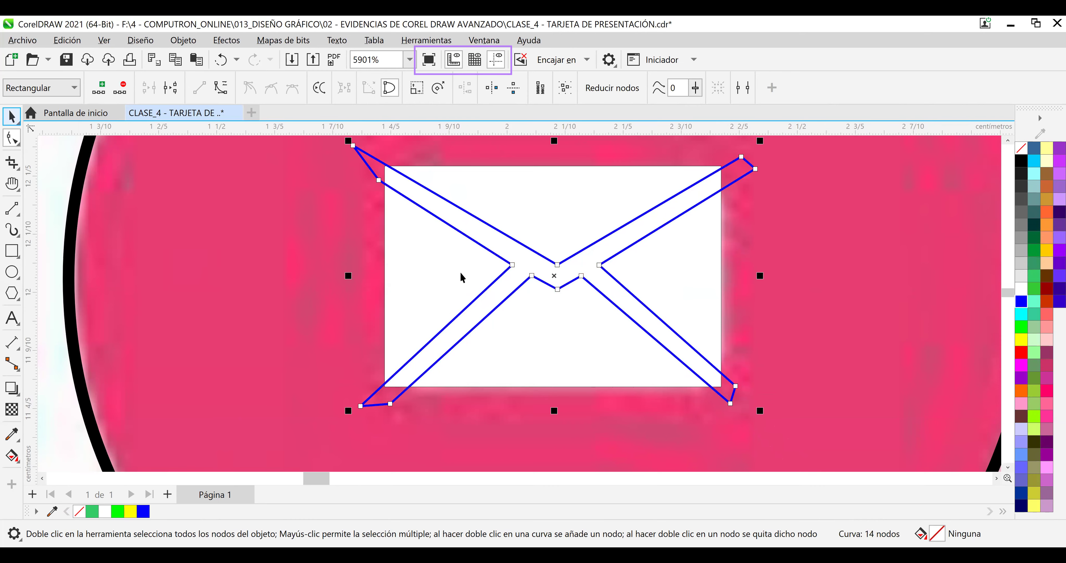
{"action": "key", "text": "space"}
{"action": "left_click", "coordinate": [576, 339]}
{"action": "key", "text": "Right"}
{"action": "key", "text": "Right"}
{"action": "key", "text": "Left"}
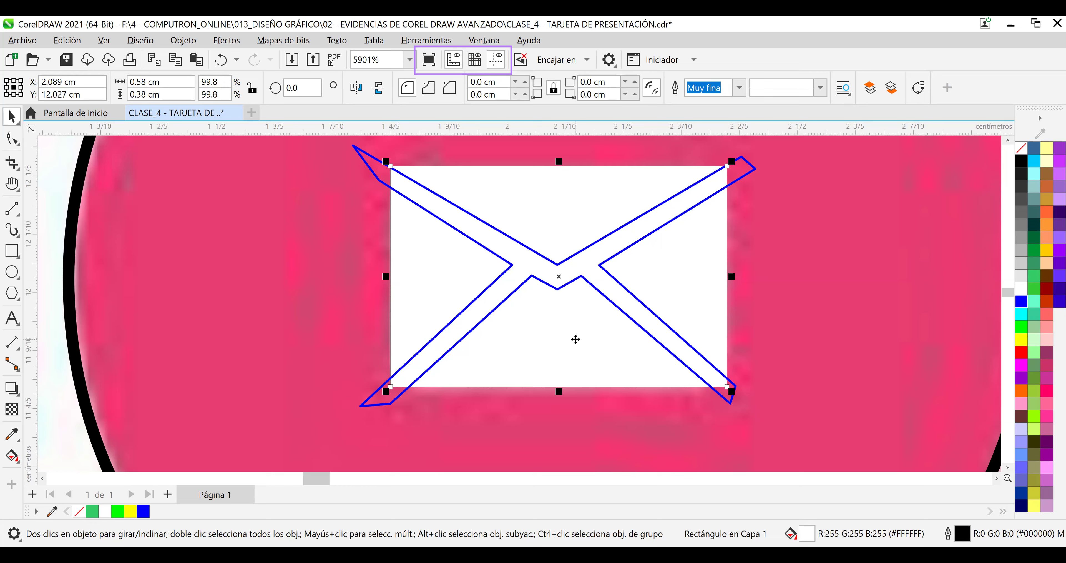
{"action": "left_click", "coordinate": [861, 286]}
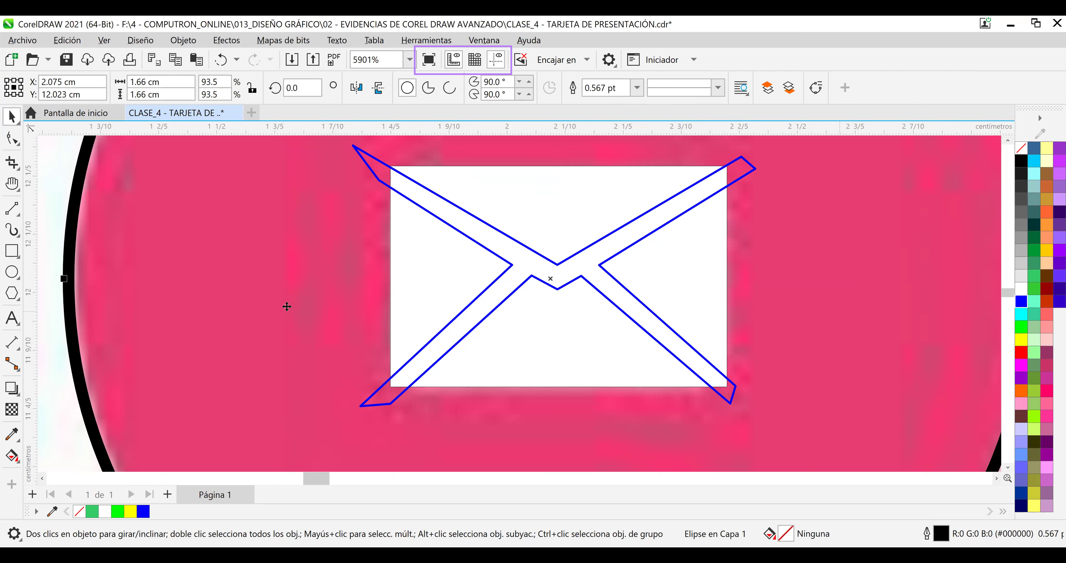
Move the paired end nodes of both lower arms so that each arm's tip lies below the rectangle's lower edge.
{"action": "left_click", "coordinate": [12, 139]}
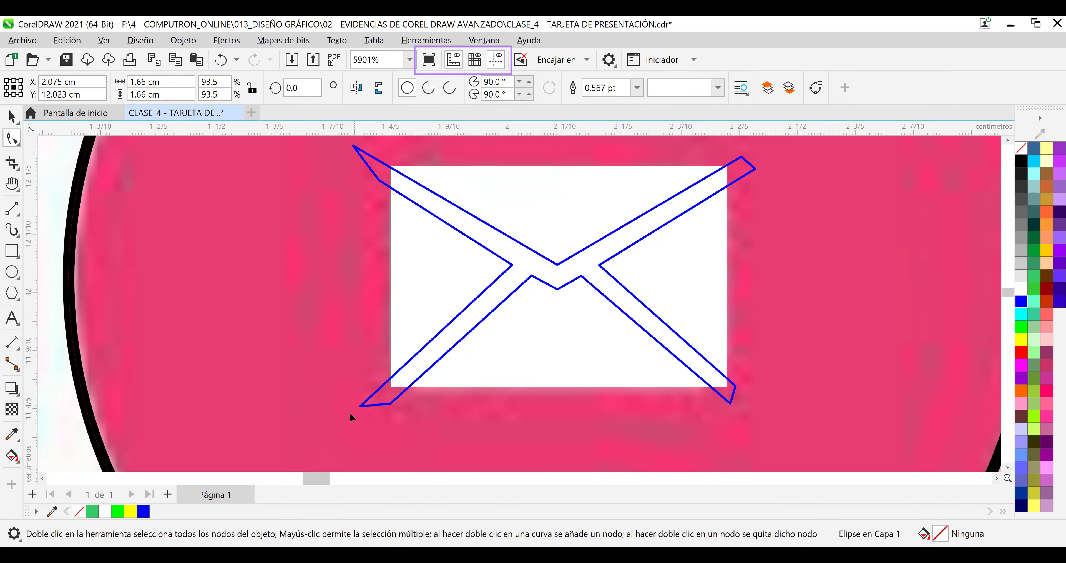
{"action": "left_click", "coordinate": [391, 404]}
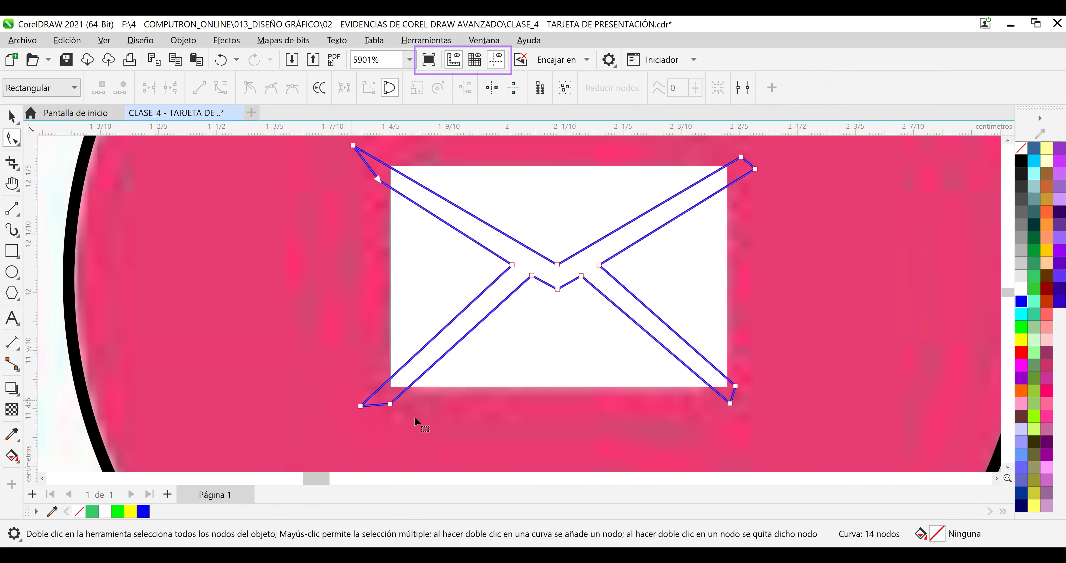
{"action": "left_click_drag", "start_coordinate": [417, 419], "coordinate": [396, 414]}
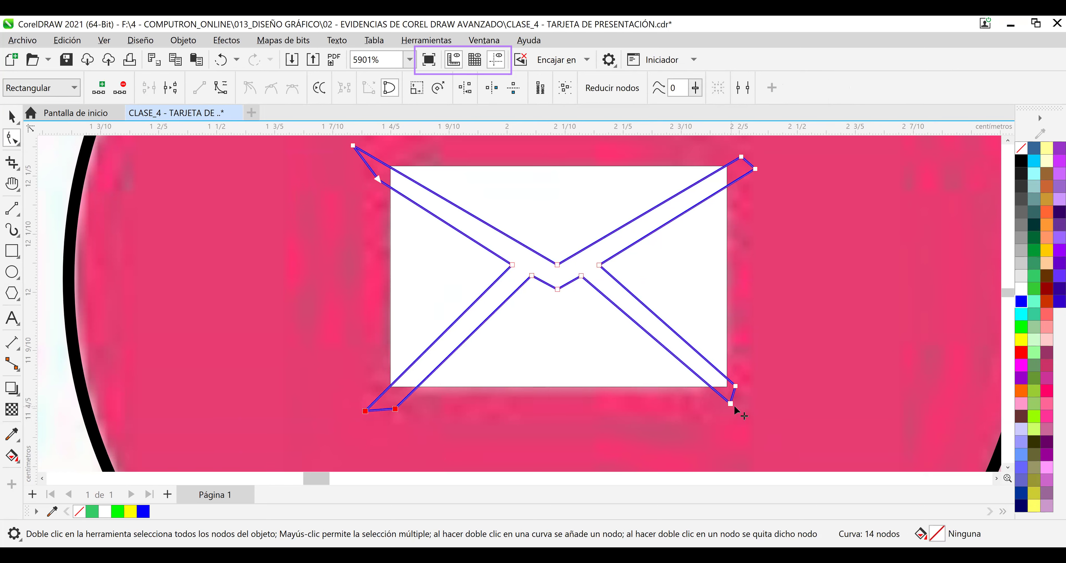
{"action": "left_click_drag", "start_coordinate": [736, 386], "coordinate": [722, 410]}
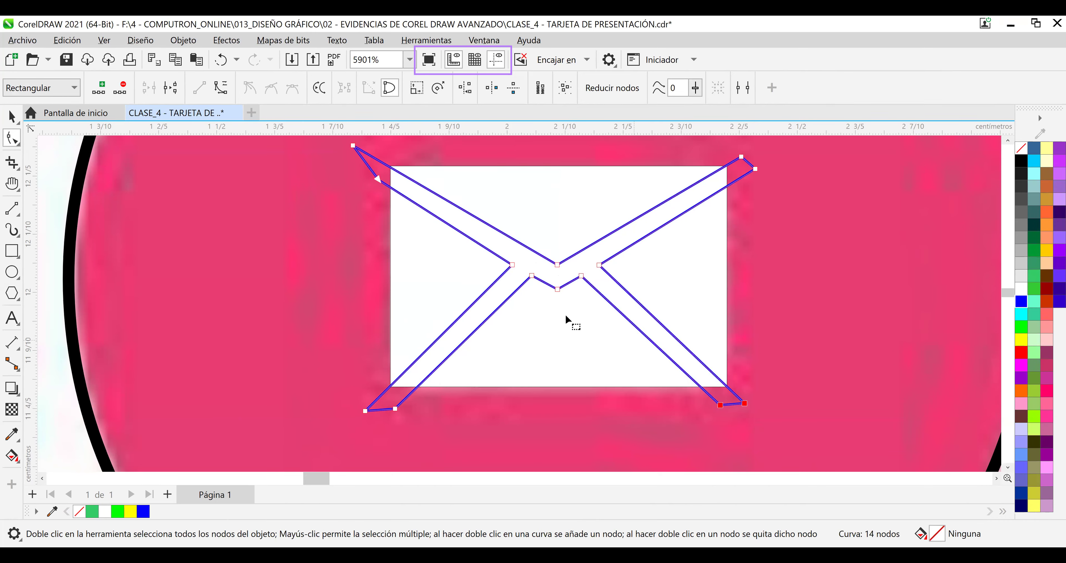
{"action": "left_click", "coordinate": [557, 265]}
{"action": "key", "text": "Down"}
{"action": "key", "text": "Down"}
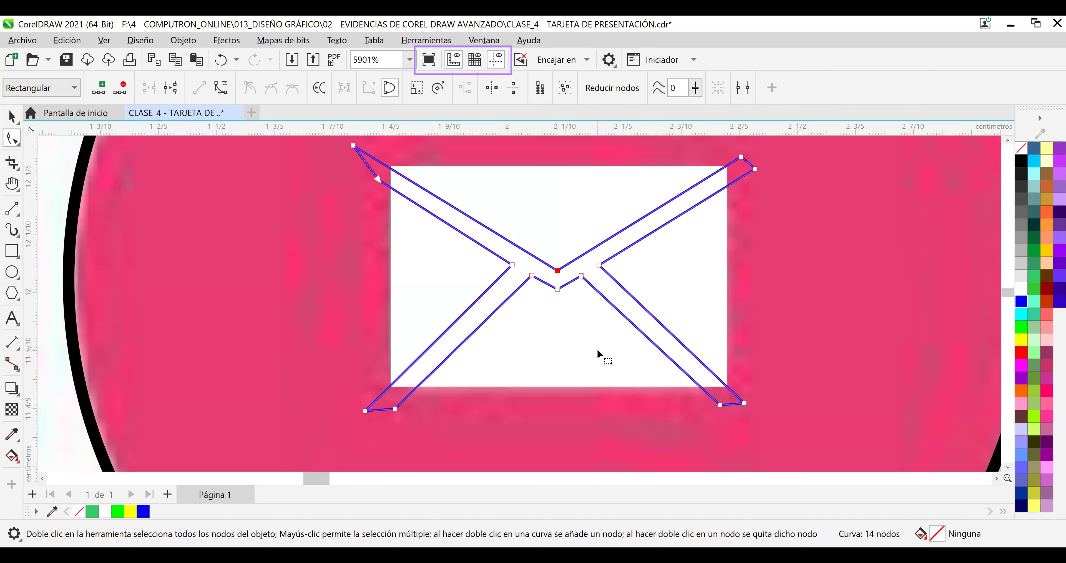
{"action": "key", "text": "Up"}
{"action": "key", "text": "Up"}
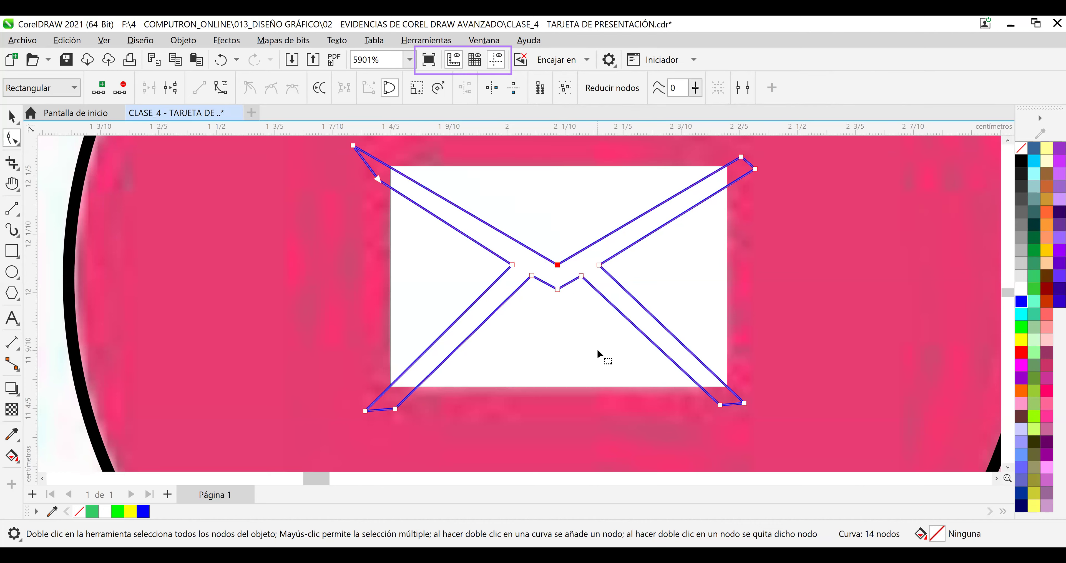
Move the right lower arm's two end nodes together outward and slightly up, beyond the rectangle's lower corner.
{"action": "left_click", "coordinate": [814, 366]}
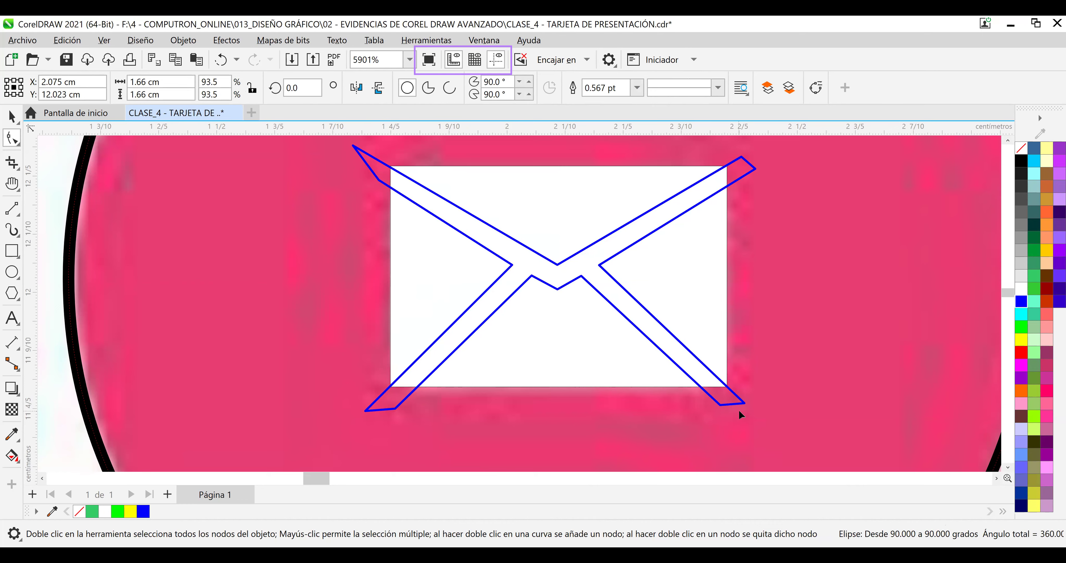
{"action": "left_click", "coordinate": [745, 405]}
{"action": "left_click_drag", "start_coordinate": [781, 415], "coordinate": [686, 403]}
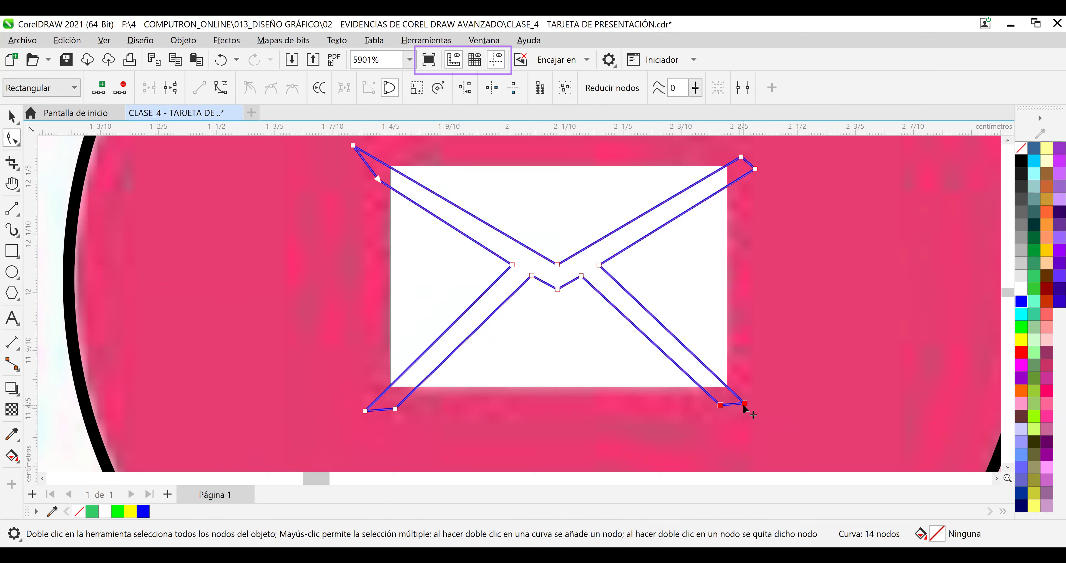
{"action": "left_click_drag", "start_coordinate": [751, 405], "coordinate": [767, 401]}
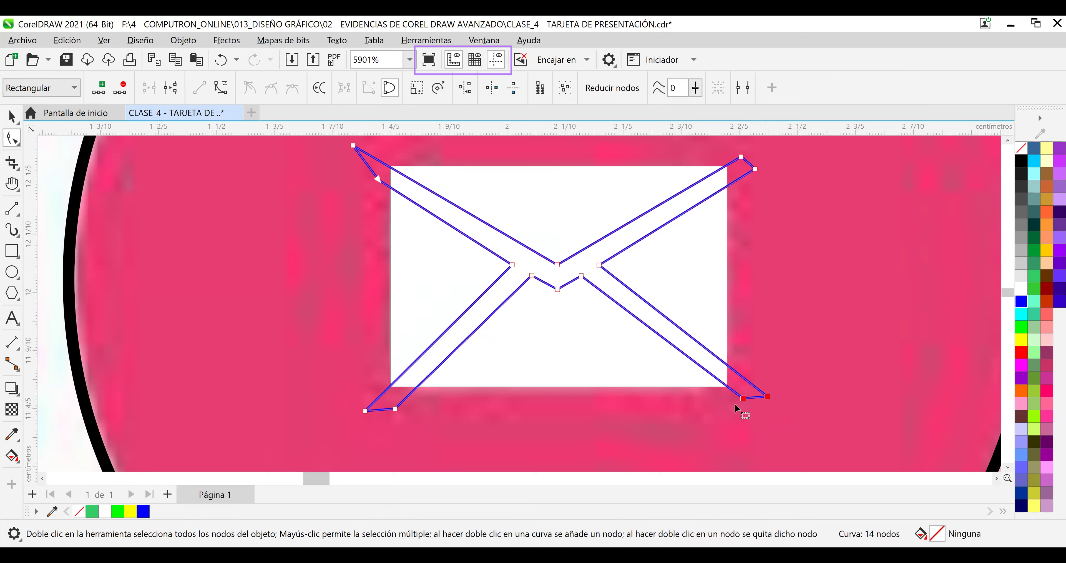
Move the left lower arm's two end nodes together outward and slightly up, beyond the white rectangle's lower corner.
{"action": "left_click", "coordinate": [369, 411]}
{"action": "left_click_drag", "start_coordinate": [368, 413], "coordinate": [335, 408]}
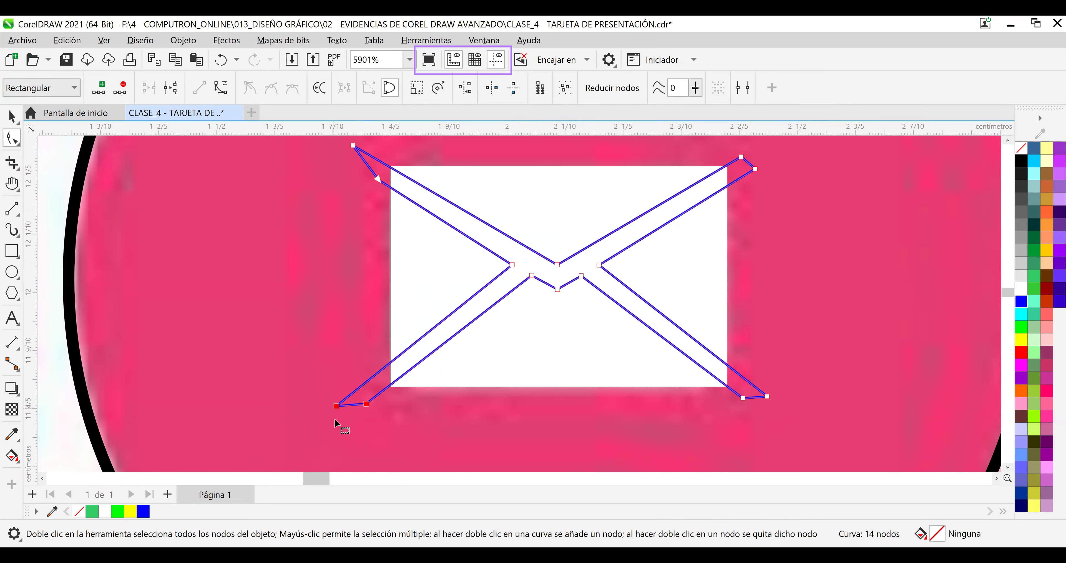
{"action": "scroll", "coordinate": [360, 413], "scroll_direction": "up", "scroll_amount": 2}
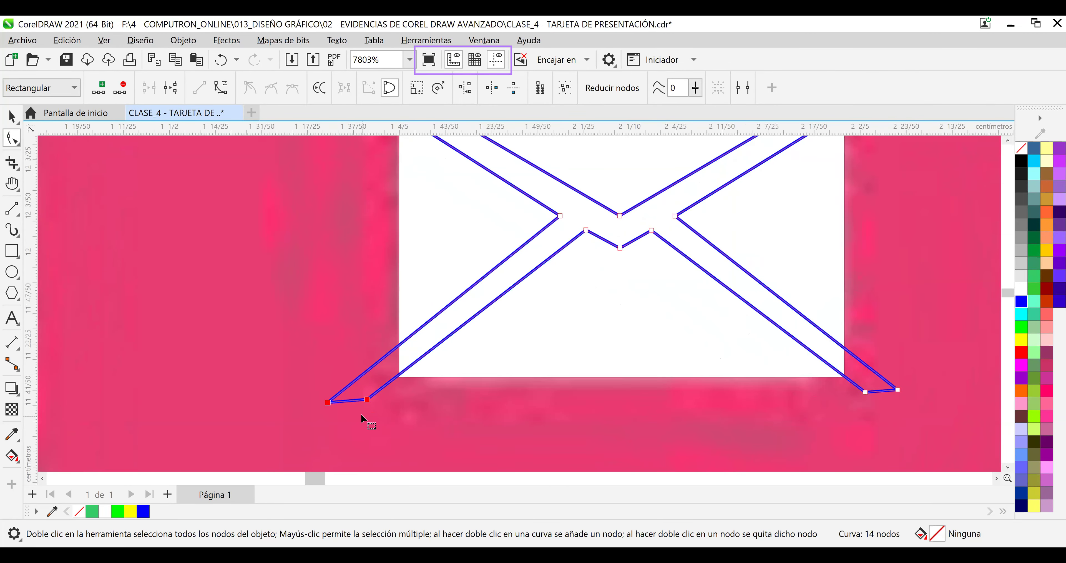
{"action": "left_click", "coordinate": [371, 396]}
{"action": "left_click_drag", "start_coordinate": [372, 398], "coordinate": [373, 395]}
{"action": "left_click", "coordinate": [532, 406]}
Save the business card document.
{"action": "scroll", "coordinate": [569, 418], "scroll_direction": "down", "scroll_amount": 1}
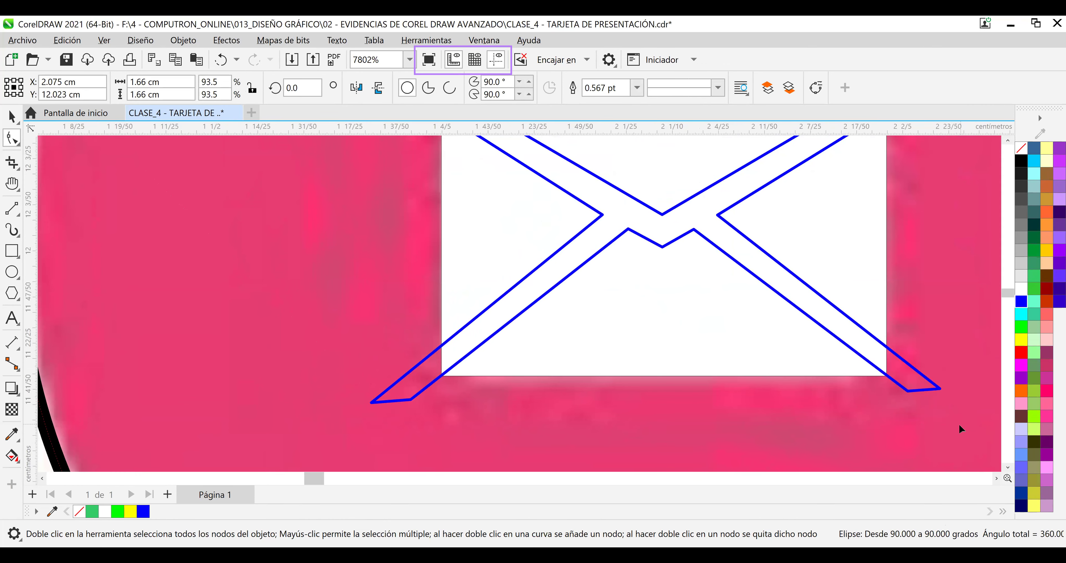
{"action": "scroll", "coordinate": [959, 423], "scroll_direction": "down", "scroll_amount": 2}
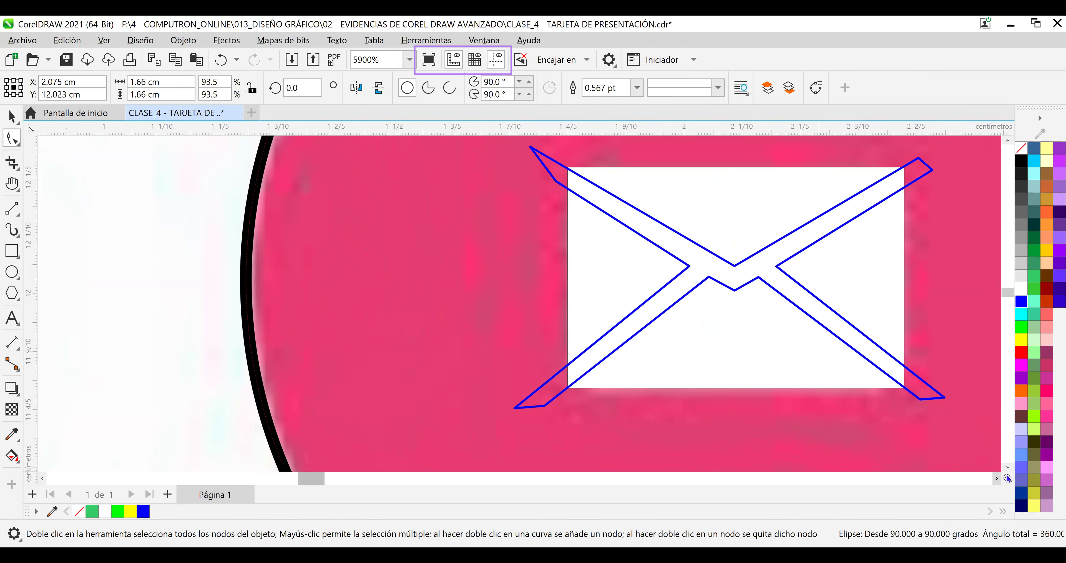
{"action": "left_click", "coordinate": [997, 476]}
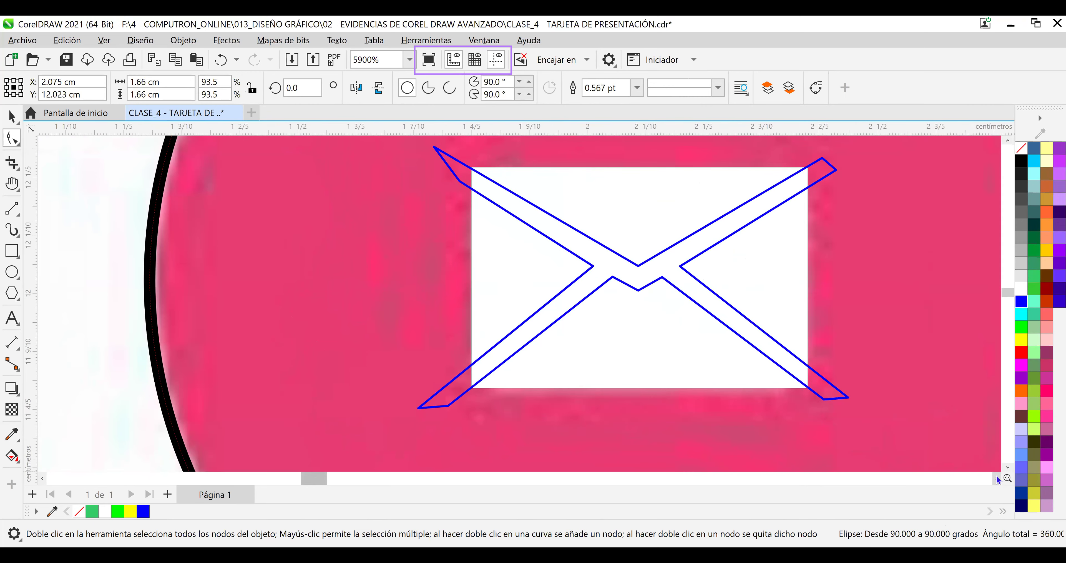
{"action": "left_click", "coordinate": [997, 476]}
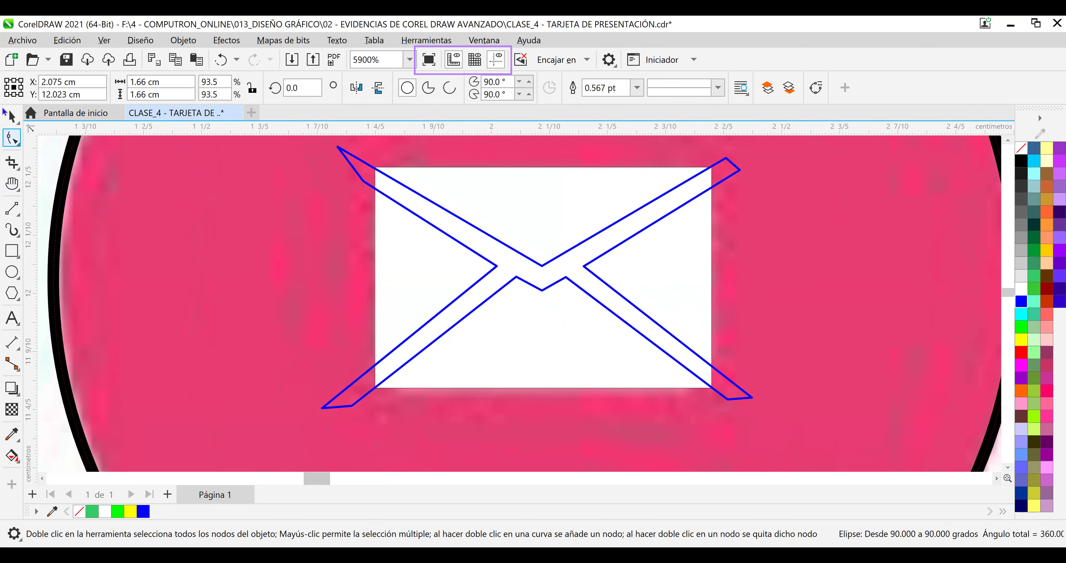
{"action": "left_click", "coordinate": [75, 58]}
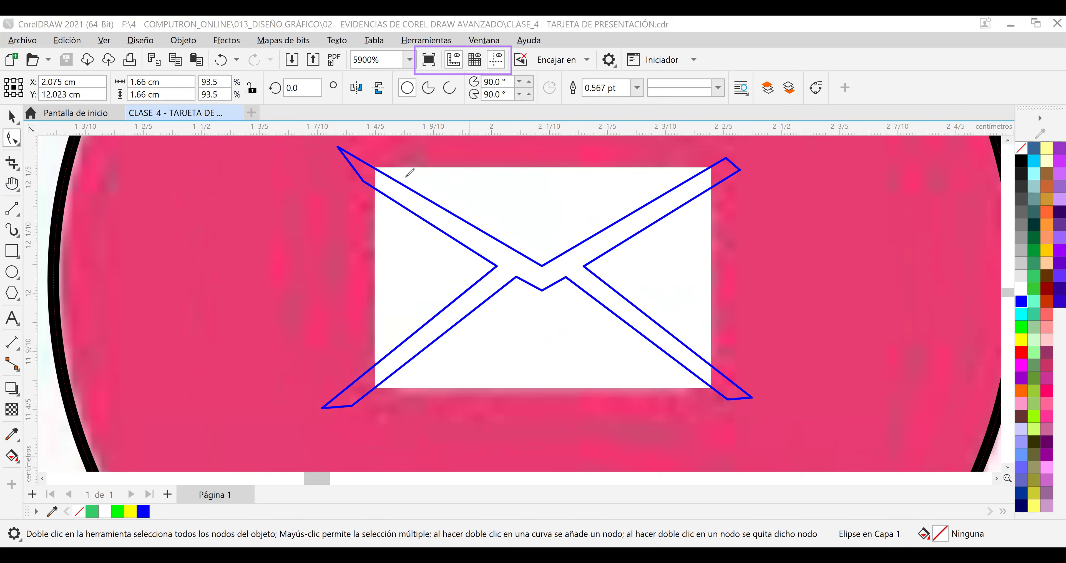
{"action": "left_click_drag", "start_coordinate": [385, 193], "coordinate": [395, 185]}
{"action": "mouse_move", "coordinate": [491, 258]}
{"action": "left_mouse_down"}
{"action": "mouse_move", "coordinate": [499, 249]}
{"action": "mouse_move", "coordinate": [493, 293]}
{"action": "left_mouse_up"}
{"action": "mouse_move", "coordinate": [578, 248]}
{"action": "left_mouse_down"}
{"action": "mouse_move", "coordinate": [594, 261]}
{"action": "mouse_move", "coordinate": [586, 288]}
{"action": "left_mouse_up"}
{"action": "left_click_drag", "start_coordinate": [691, 351], "coordinate": [687, 360]}
{"action": "left_click_drag", "start_coordinate": [400, 341], "coordinate": [416, 353]}
{"action": "key", "text": "Escape"}
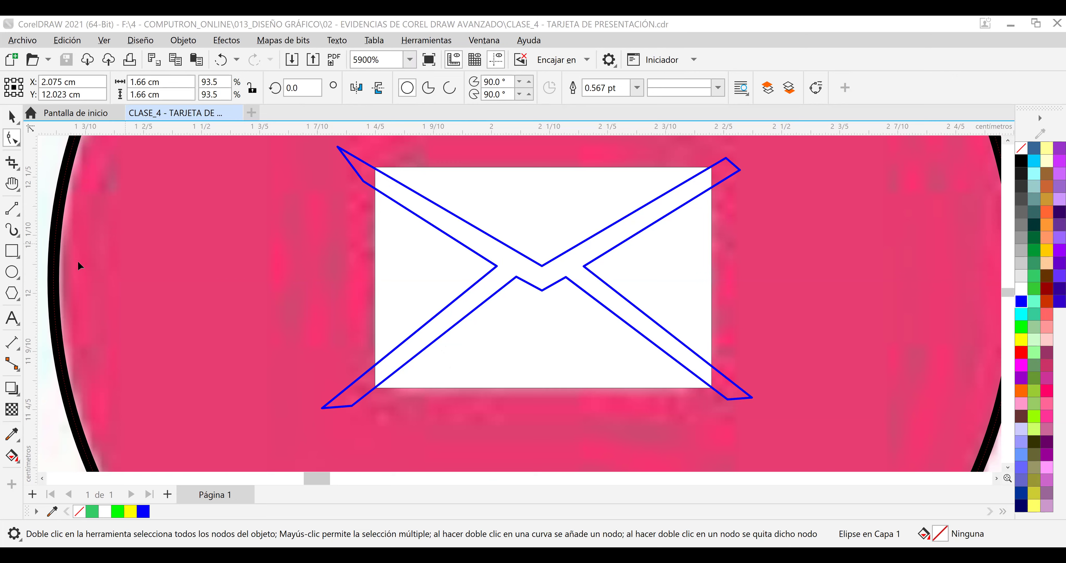
Draw a small upright rectangle about 0.028 by 0.067 cm beside the left lower arm as a width gauge.
{"action": "left_click", "coordinate": [15, 249]}
{"action": "scroll", "coordinate": [488, 336], "scroll_direction": "up", "scroll_amount": 3}
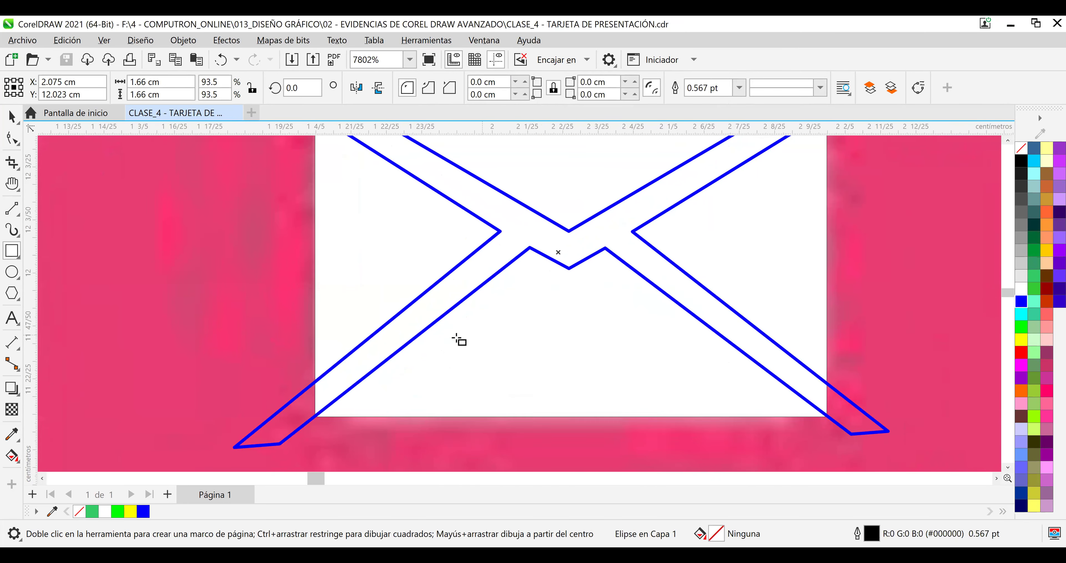
{"action": "scroll", "coordinate": [458, 337], "scroll_direction": "up", "scroll_amount": 1}
{"action": "left_click_drag", "start_coordinate": [456, 325], "coordinate": [486, 394]}
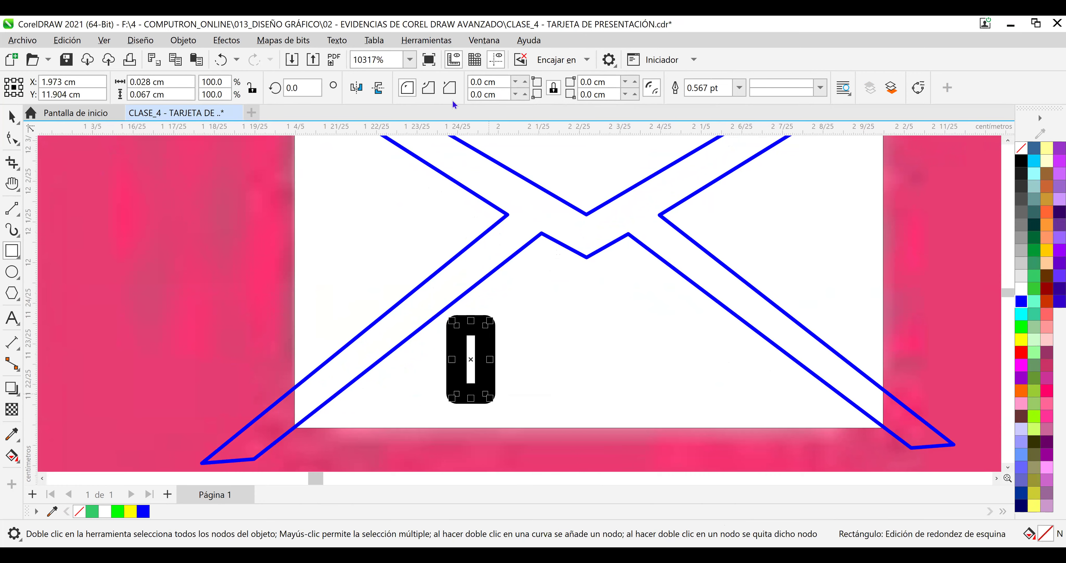
Set the small rectangle's outline width to 0.1 pt and save the document.
{"action": "left_click", "coordinate": [737, 90]}
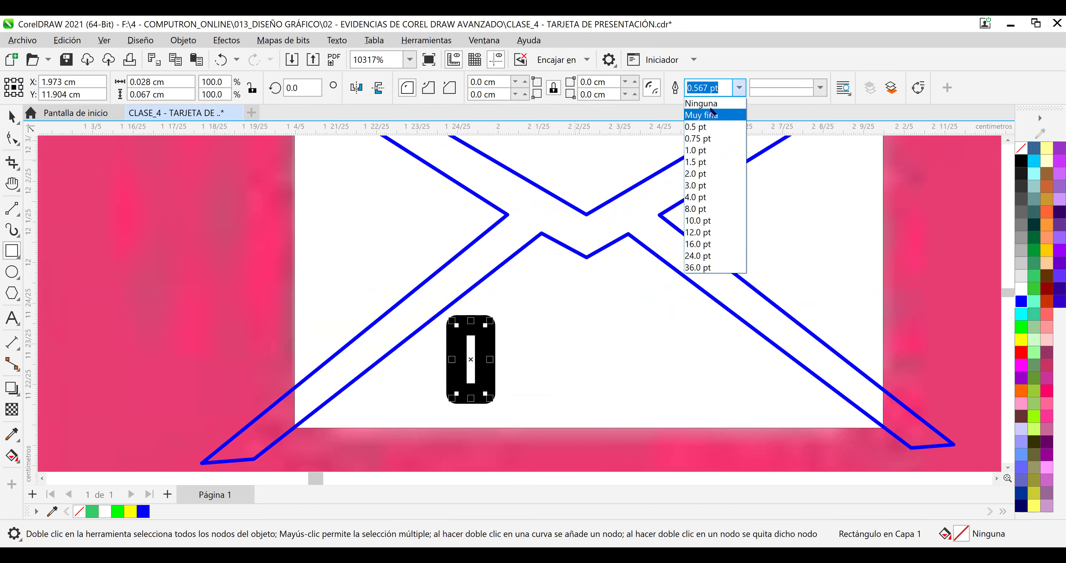
{"action": "left_click", "coordinate": [721, 89]}
{"action": "type", "text": "0.1"}
{"action": "key", "text": "Return"}
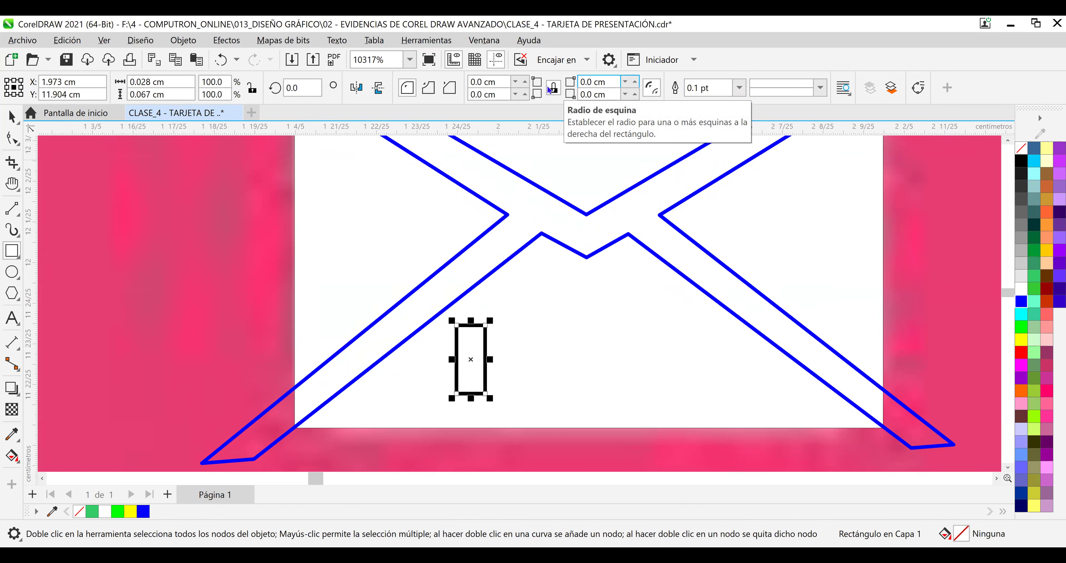
{"action": "left_click", "coordinate": [66, 59]}
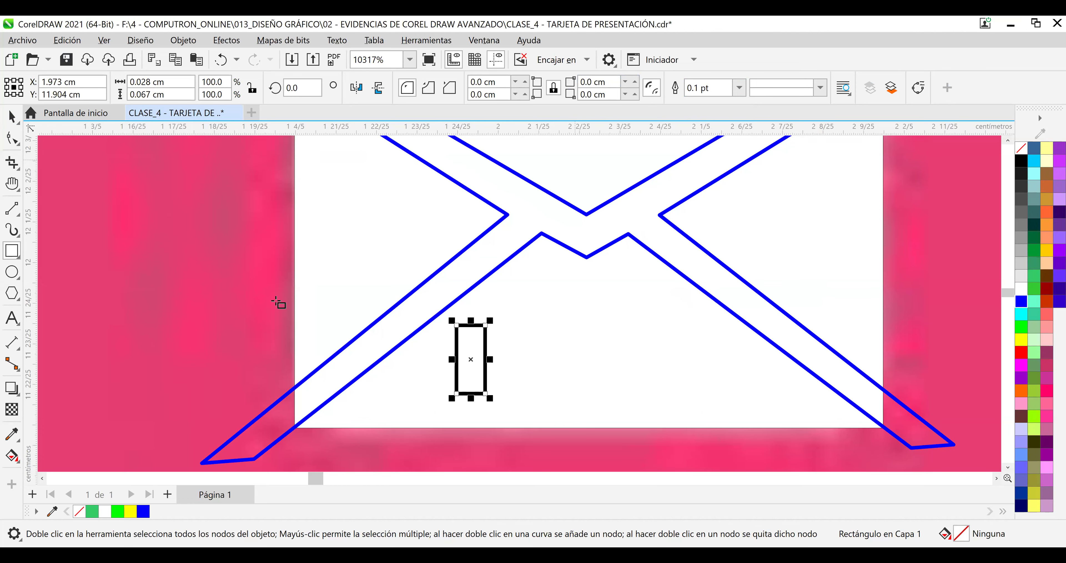
Move the small rectangle onto the left lower arm and rotate it to about 308.3° to follow the arm's slope.
{"action": "left_click", "coordinate": [12, 118]}
{"action": "key", "text": "space"}
{"action": "left_click_drag", "start_coordinate": [454, 339], "coordinate": [401, 315]}
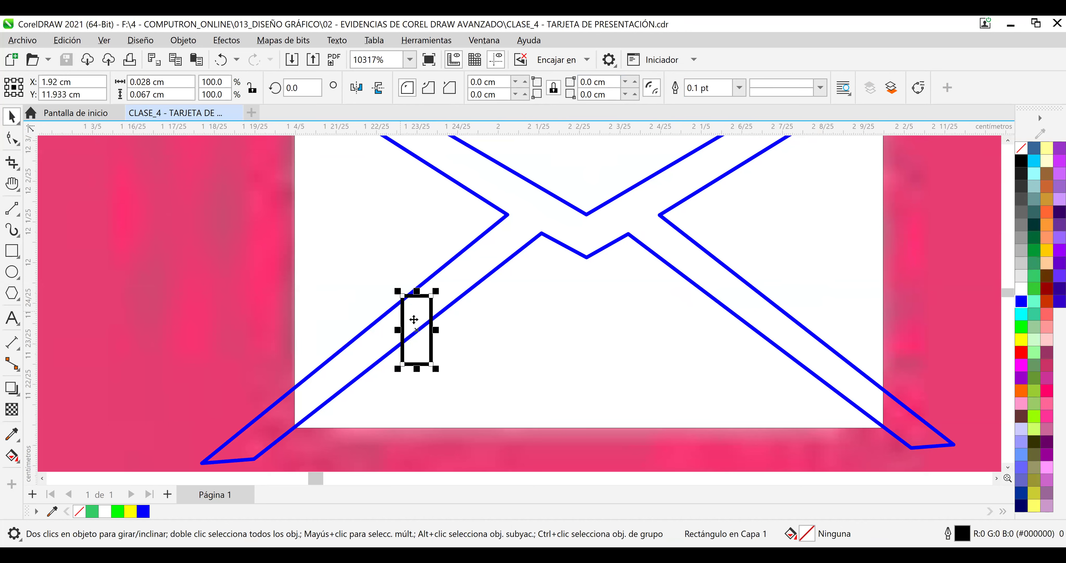
{"action": "left_click", "coordinate": [431, 301]}
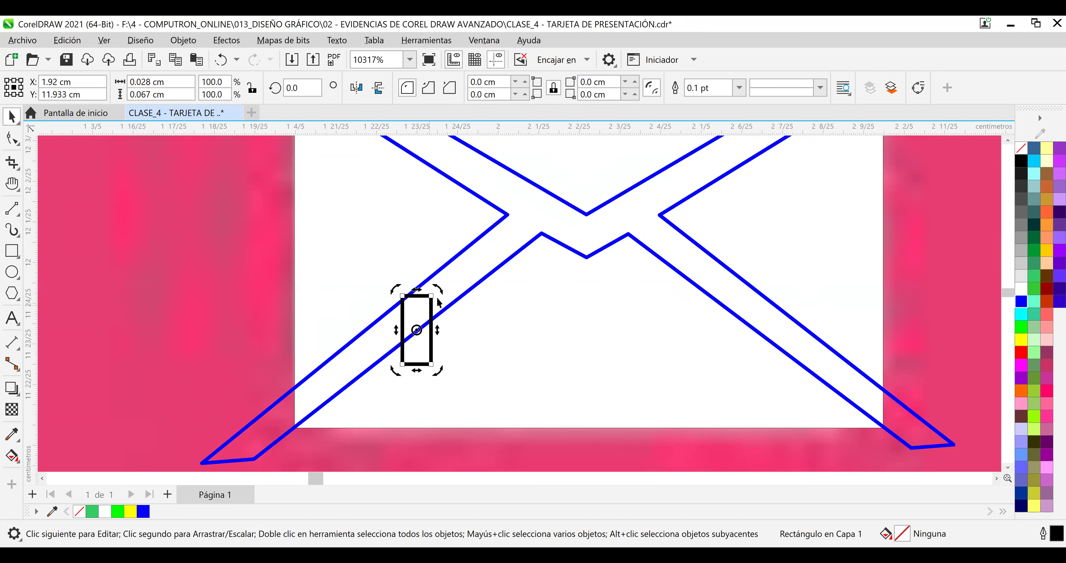
{"action": "left_click_drag", "start_coordinate": [438, 290], "coordinate": [459, 317]}
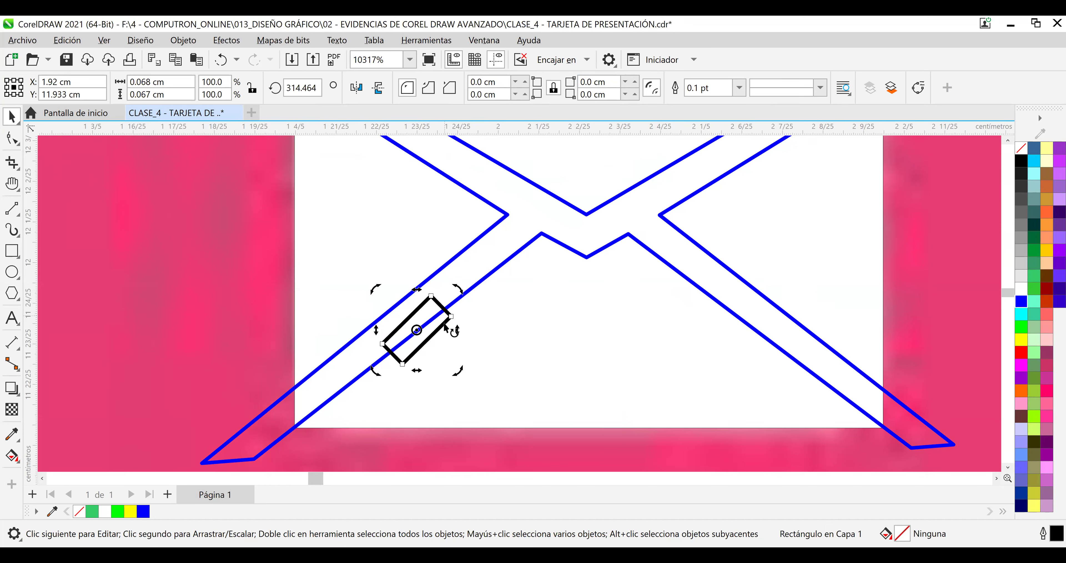
{"action": "left_click_drag", "start_coordinate": [460, 291], "coordinate": [464, 294]}
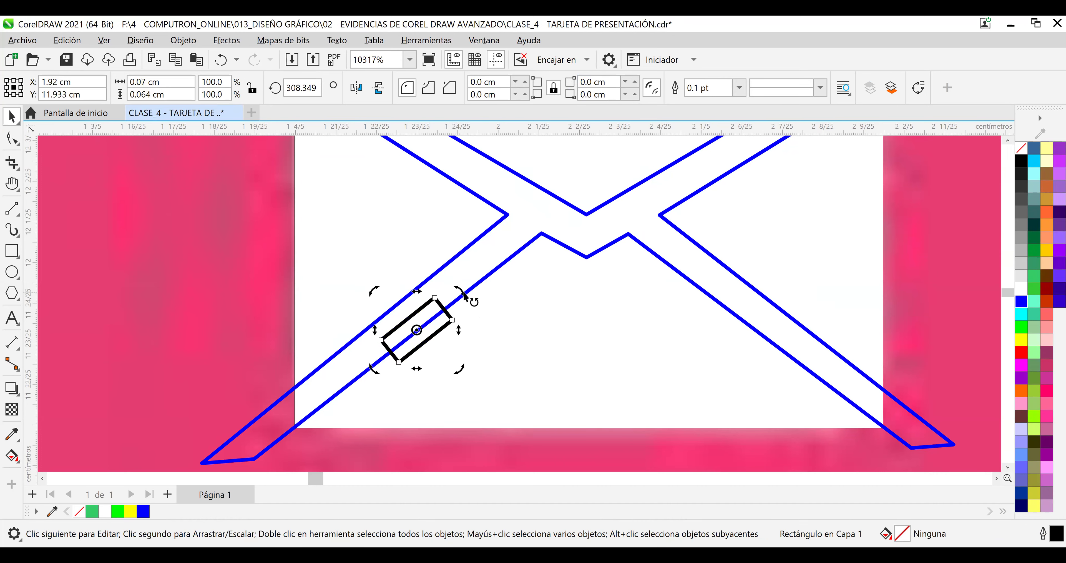
{"action": "left_click", "coordinate": [559, 326]}
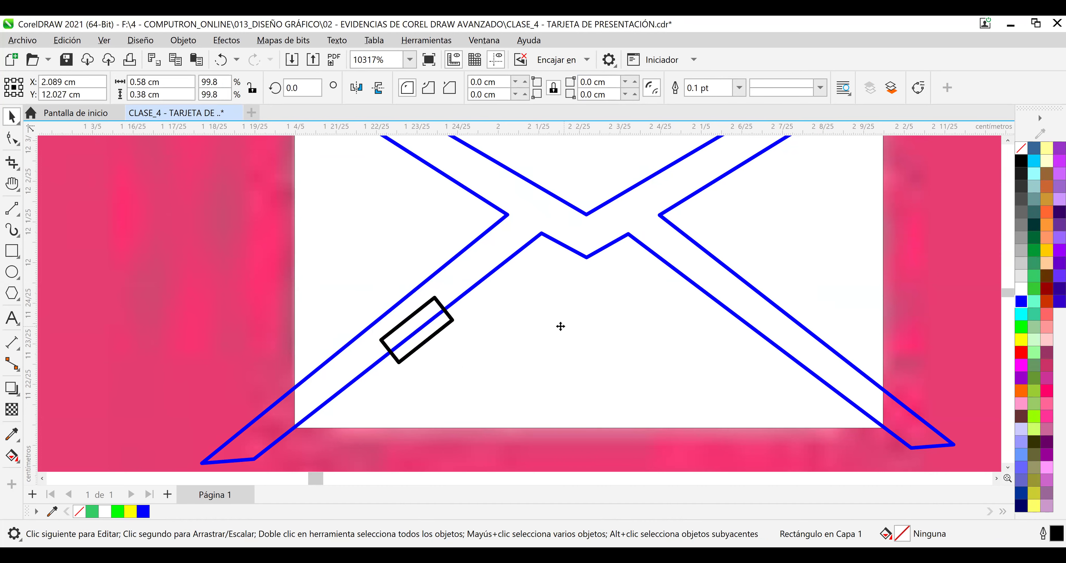
Place the small rectangle between the left lower arm's two edges near its inner end and set its outline width to 0.2 pt.
{"action": "left_click", "coordinate": [440, 333]}
{"action": "left_click_drag", "start_coordinate": [455, 314], "coordinate": [520, 256]}
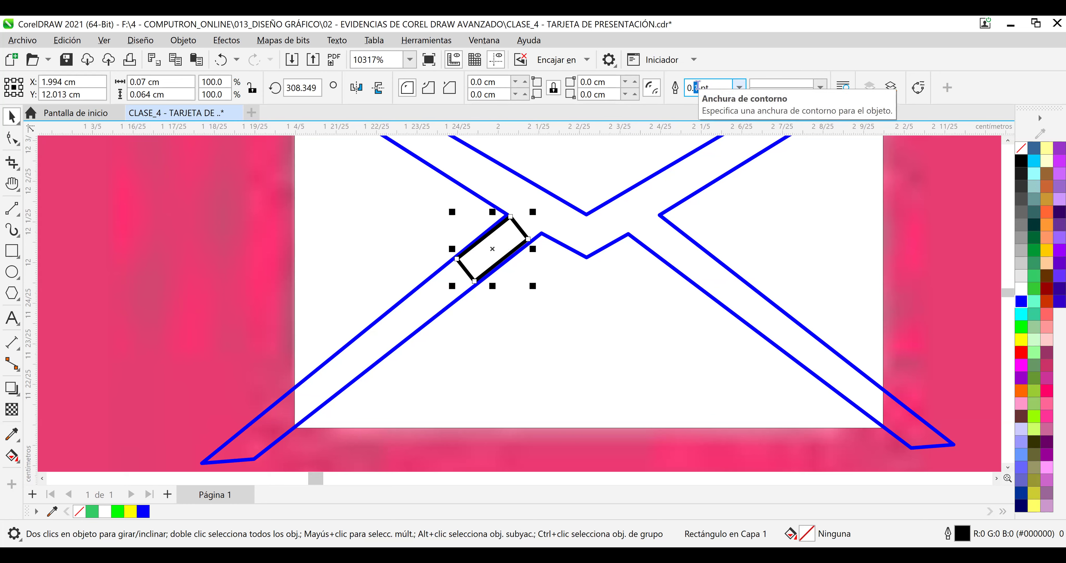
{"action": "type", "text": "2"}
{"action": "key", "text": "Return"}
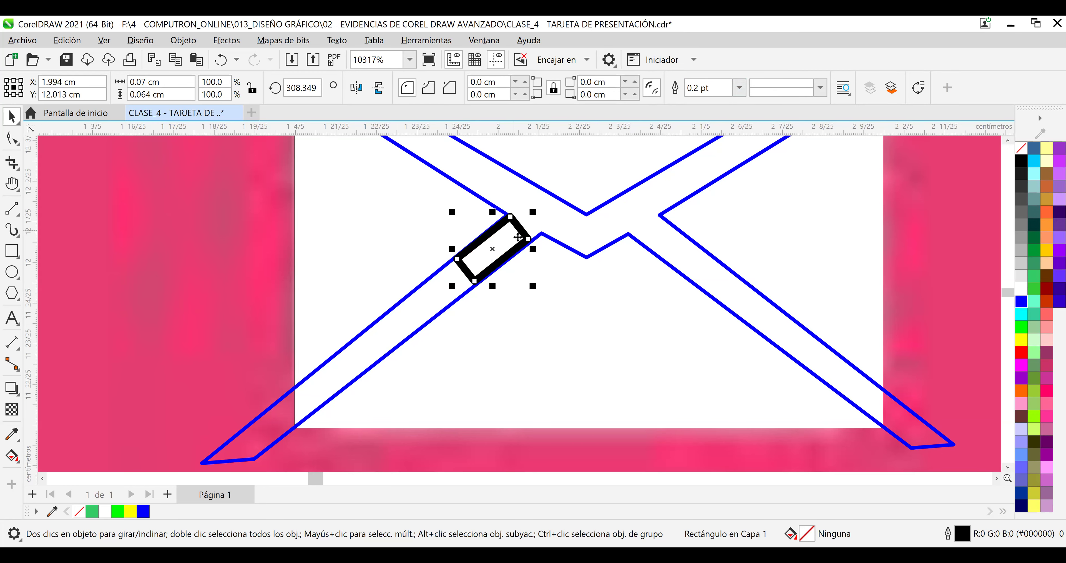
Fine-tune the small rectangle's rotation to 308.965° so it parallels the arm, and save the document.
{"action": "scroll", "coordinate": [518, 239], "scroll_direction": "up", "scroll_amount": 4}
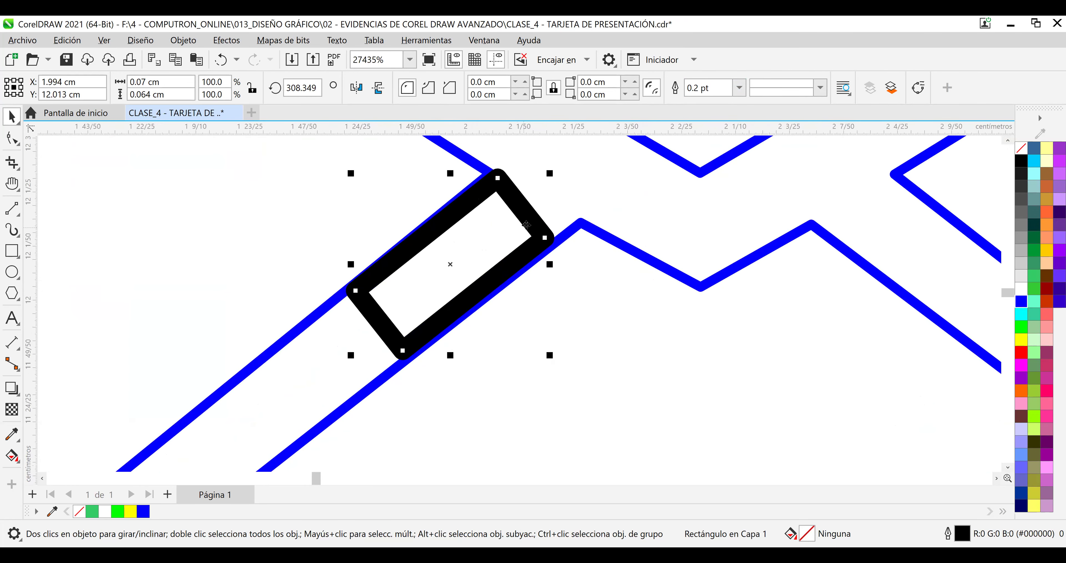
{"action": "left_click", "coordinate": [526, 219]}
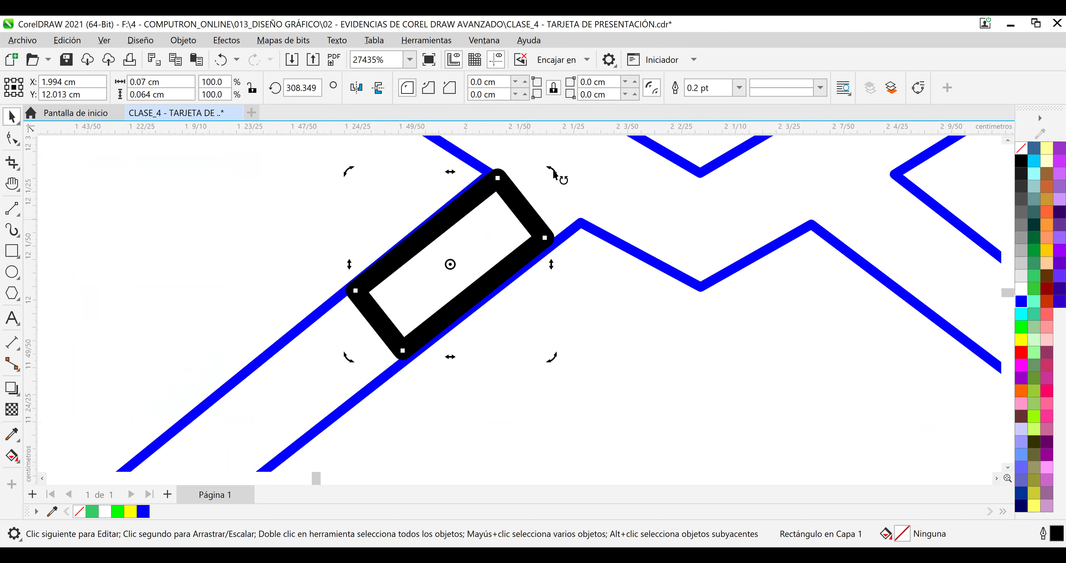
{"action": "left_click_drag", "start_coordinate": [554, 172], "coordinate": [553, 170]}
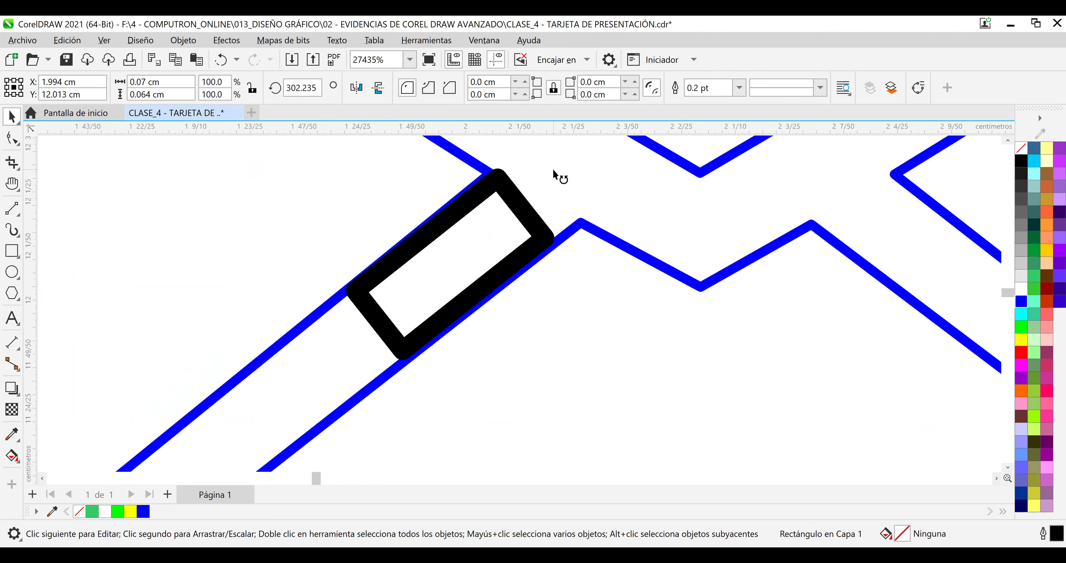
{"action": "left_click_drag", "start_coordinate": [553, 170], "coordinate": [553, 172]}
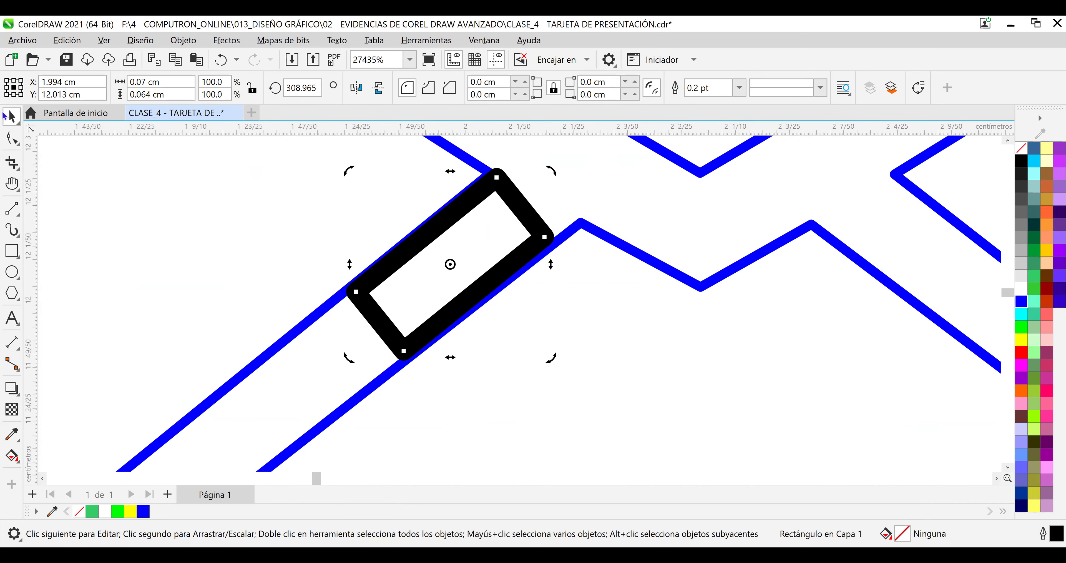
{"action": "left_click", "coordinate": [66, 59]}
Slide the small rectangle slightly down the left lower arm and adjust the arm's two inner nodes to fit its width.
{"action": "left_click_drag", "start_coordinate": [473, 238], "coordinate": [452, 253]}
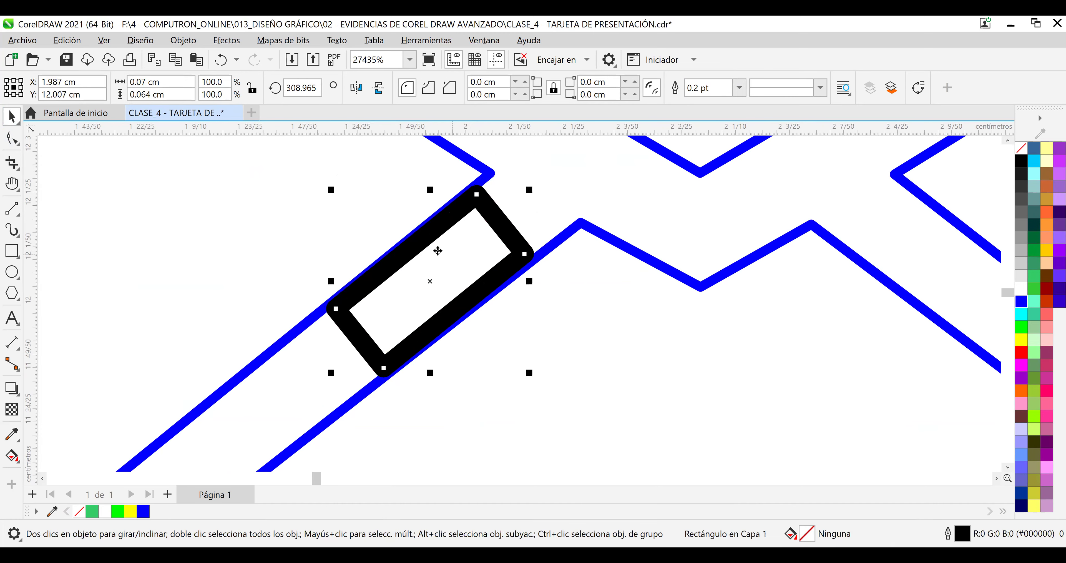
{"action": "left_click", "coordinate": [12, 139]}
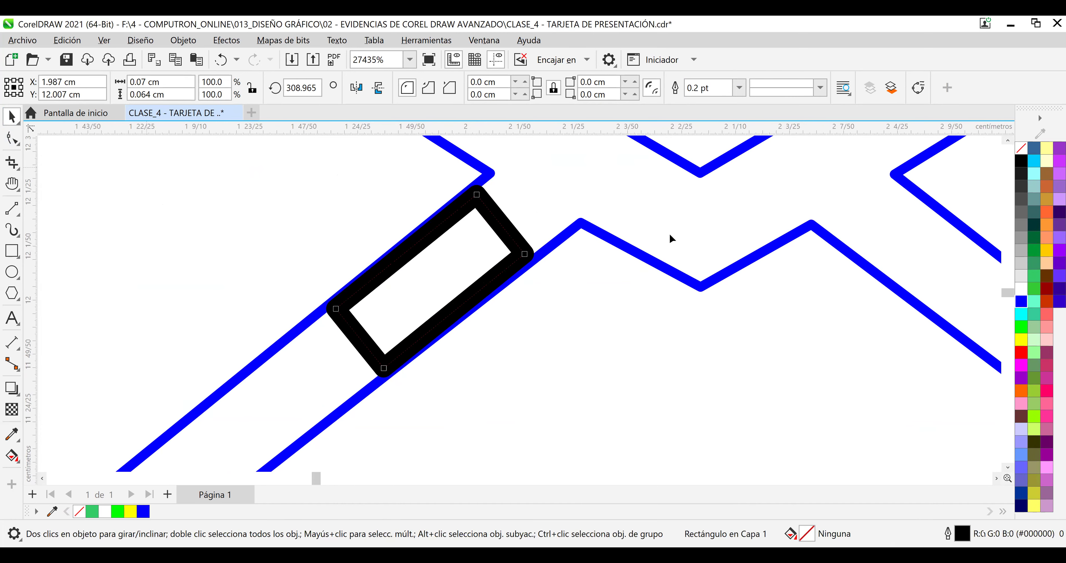
{"action": "left_click", "coordinate": [490, 178]}
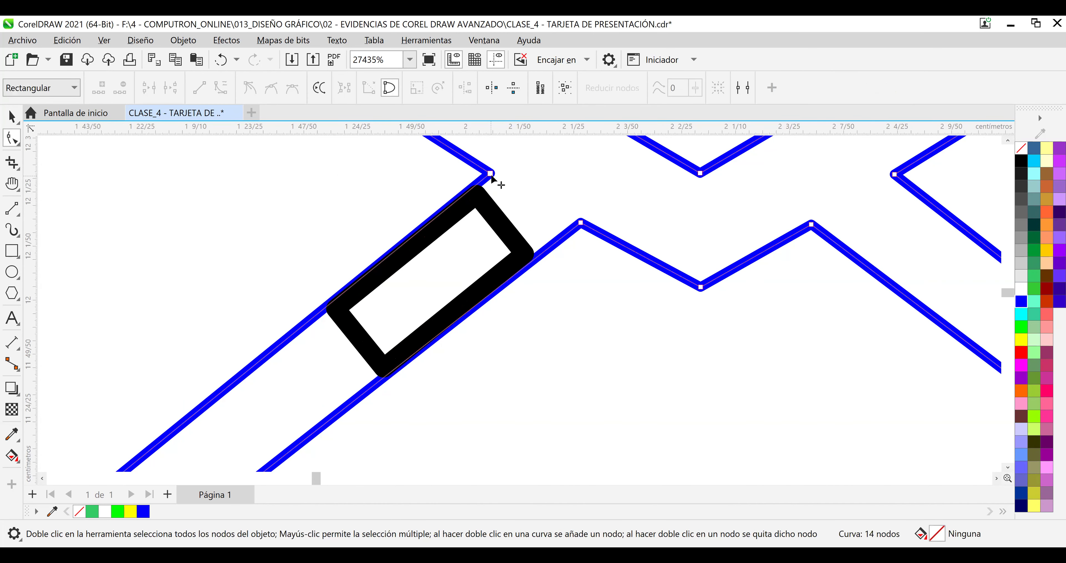
{"action": "left_click_drag", "start_coordinate": [491, 175], "coordinate": [497, 177]}
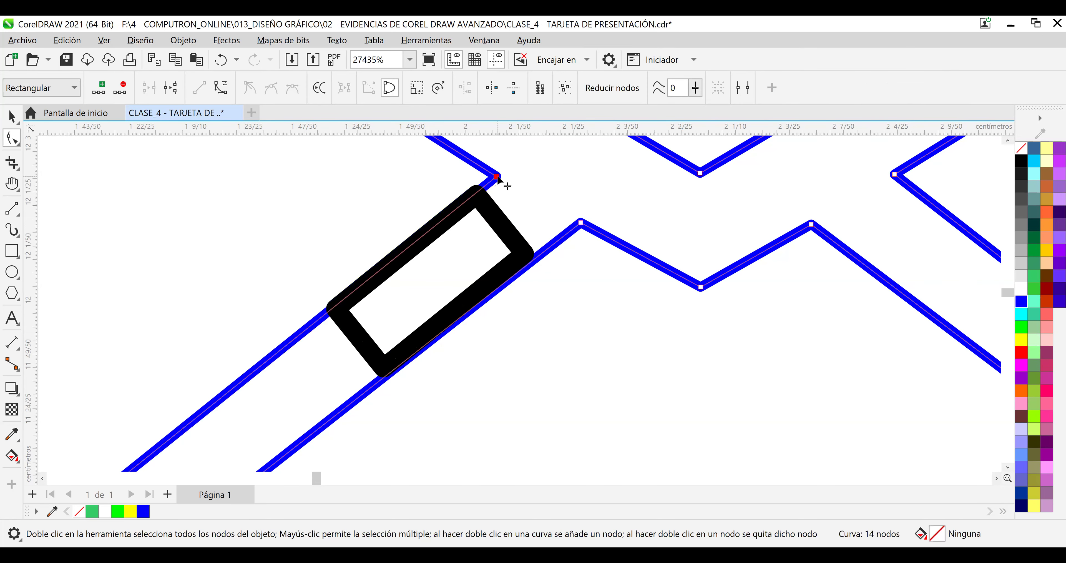
{"action": "left_click", "coordinate": [581, 221]}
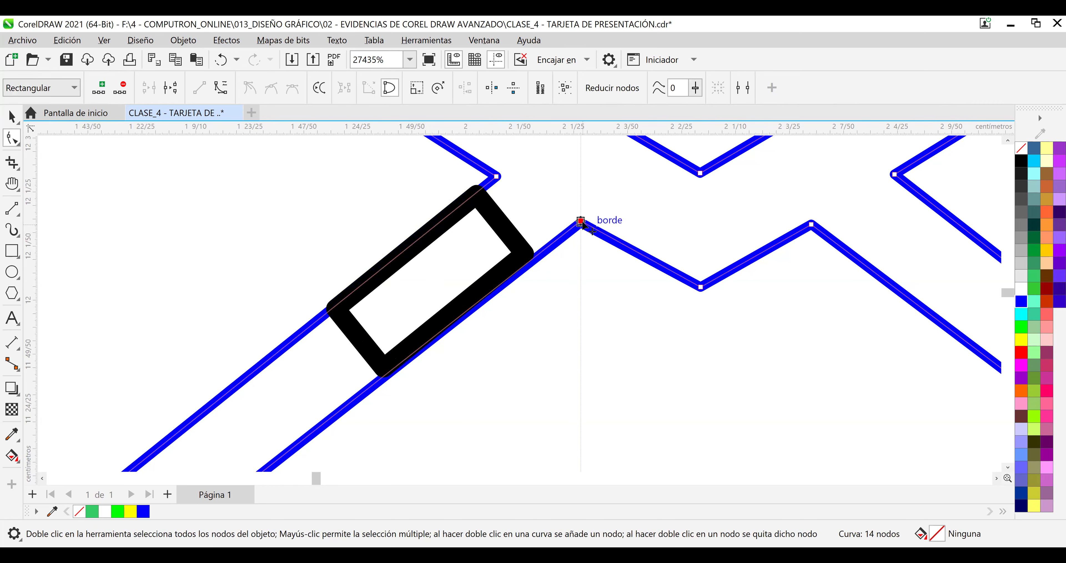
{"action": "left_click_drag", "start_coordinate": [581, 222], "coordinate": [580, 220]}
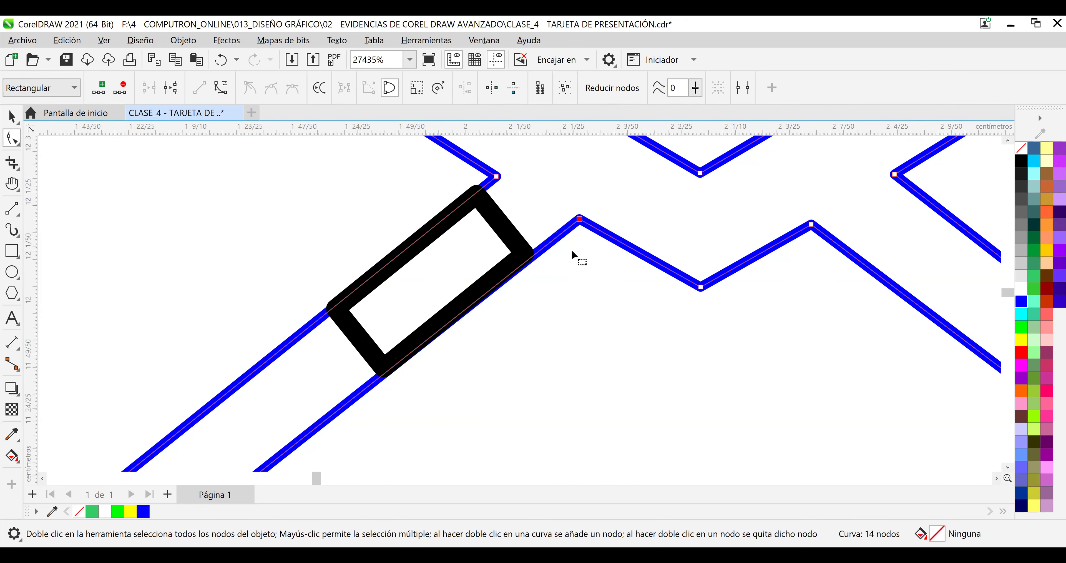
Move the left lower arm's outermost end node very slightly up and outward to straighten its upper edge.
{"action": "scroll", "coordinate": [570, 251], "scroll_direction": "down", "scroll_amount": 2}
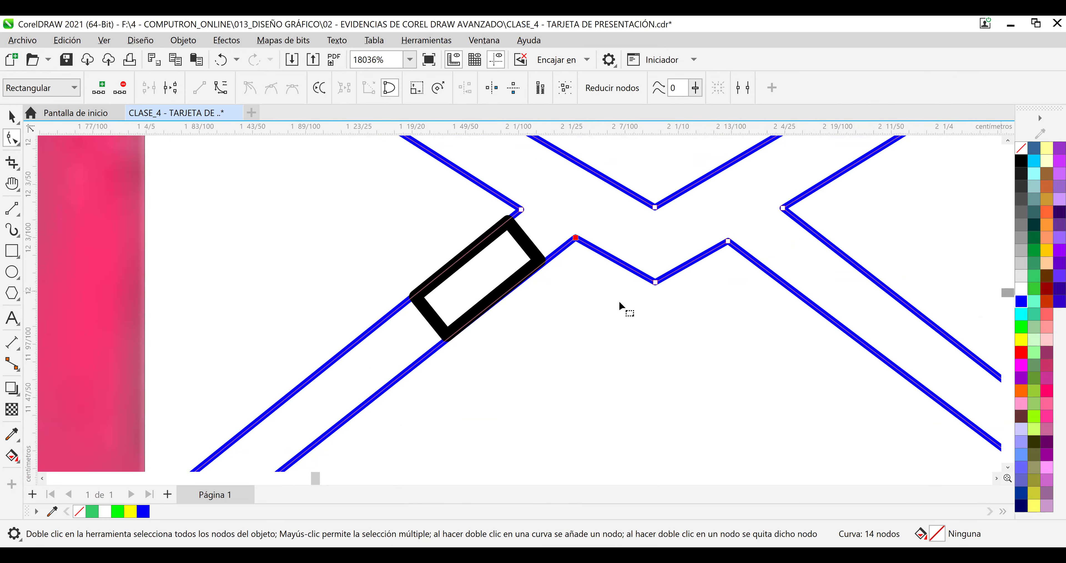
{"action": "left_click", "coordinate": [12, 317]}
{"action": "left_click", "coordinate": [11, 183]}
{"action": "mouse_move", "coordinate": [263, 290]}
{"action": "left_mouse_down"}
{"action": "mouse_move", "coordinate": [348, 211]}
{"action": "mouse_move", "coordinate": [320, 222]}
{"action": "left_mouse_up"}
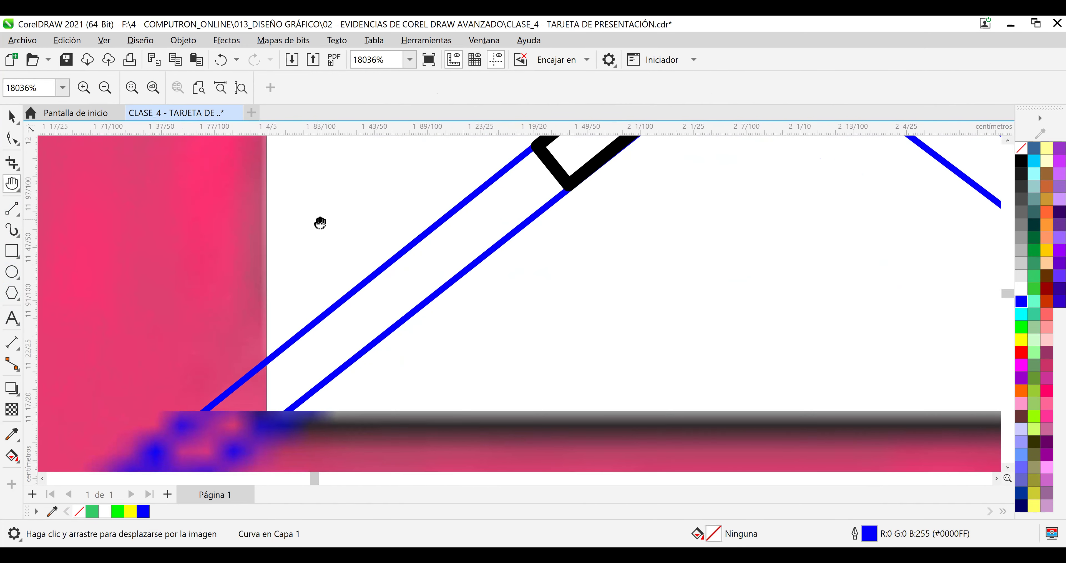
{"action": "scroll", "coordinate": [325, 246], "scroll_direction": "down", "scroll_amount": 1}
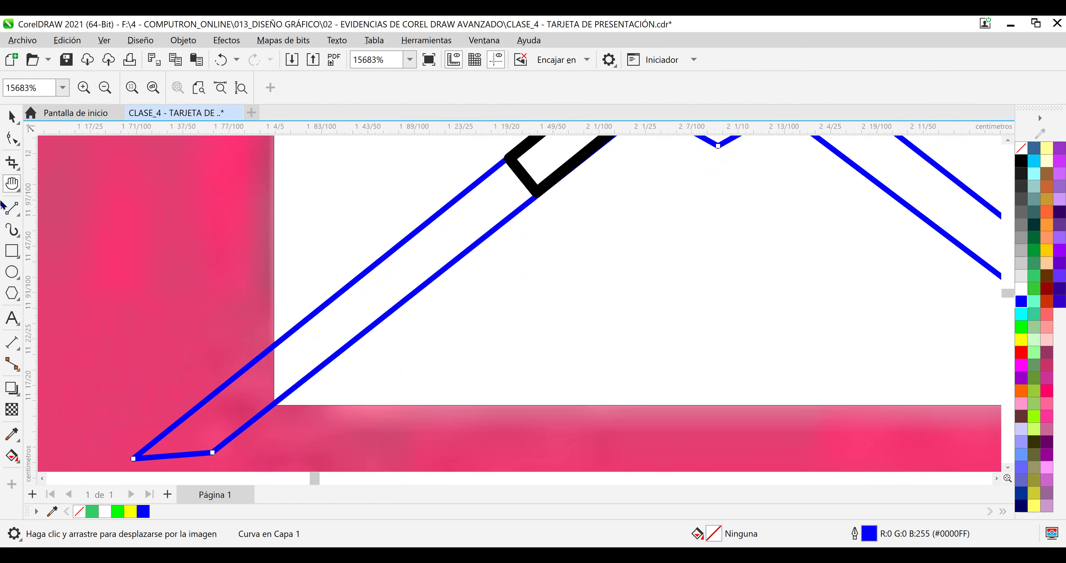
{"action": "left_click", "coordinate": [133, 458]}
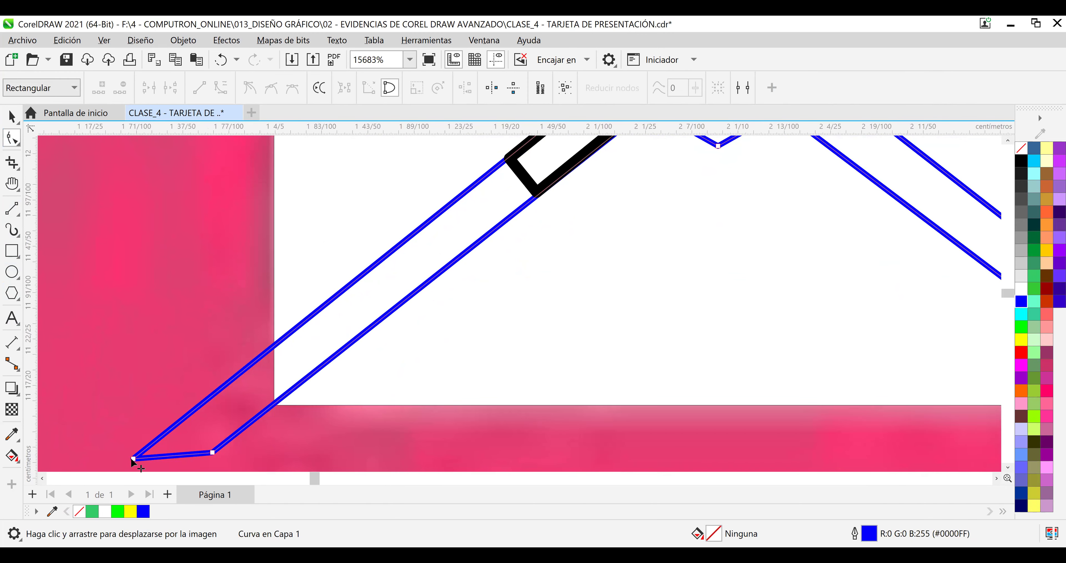
{"action": "left_click_drag", "start_coordinate": [133, 458], "coordinate": [127, 458]}
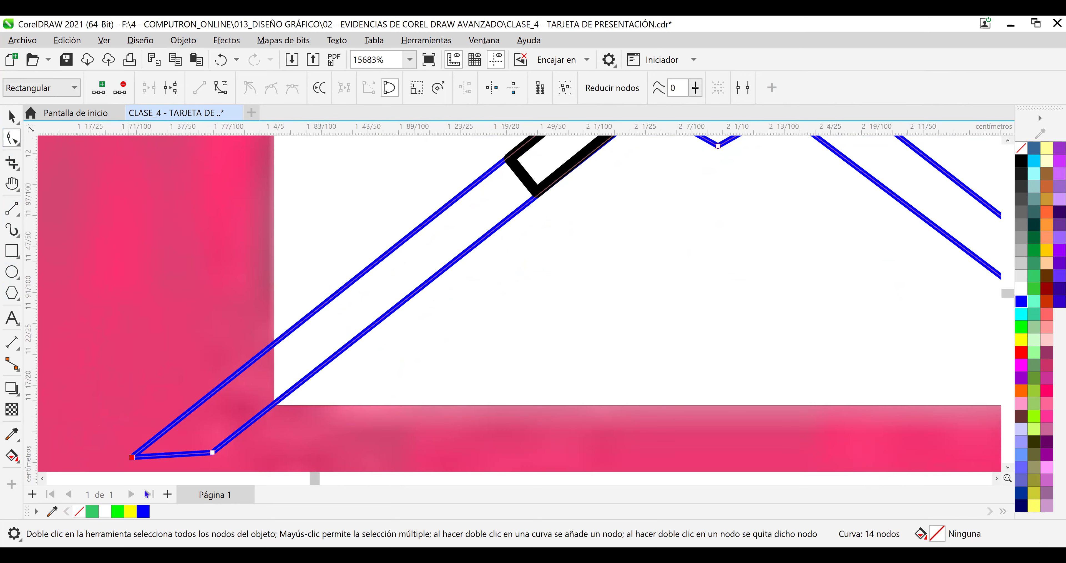
Nudge the left lower arm's inner end node very slightly outward to straighten the arm's lower edge.
{"action": "left_click_drag", "start_coordinate": [214, 452], "coordinate": [210, 451]}
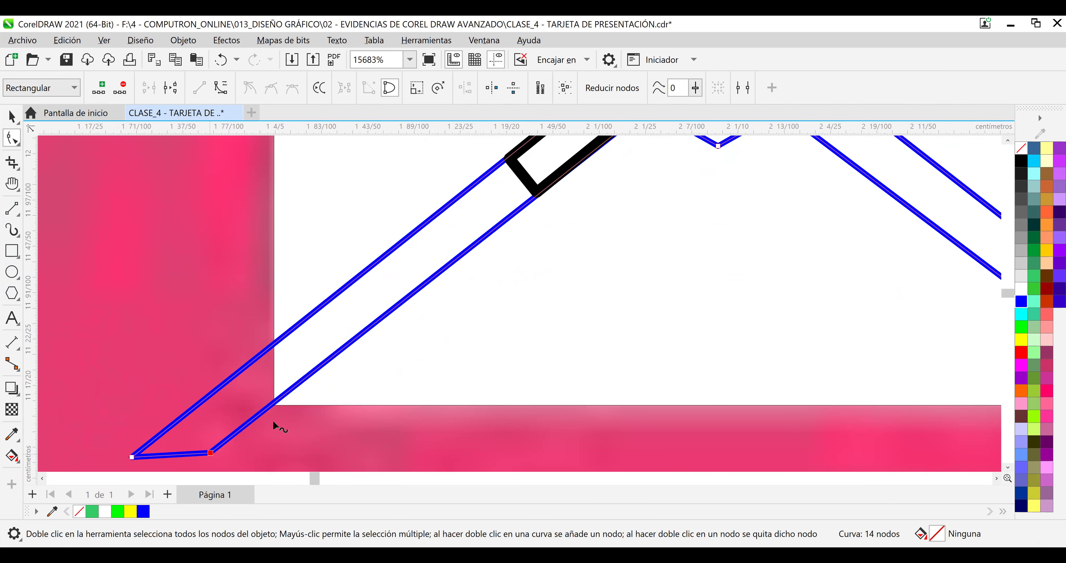
{"action": "scroll", "coordinate": [586, 361], "scroll_direction": "down", "scroll_amount": 3}
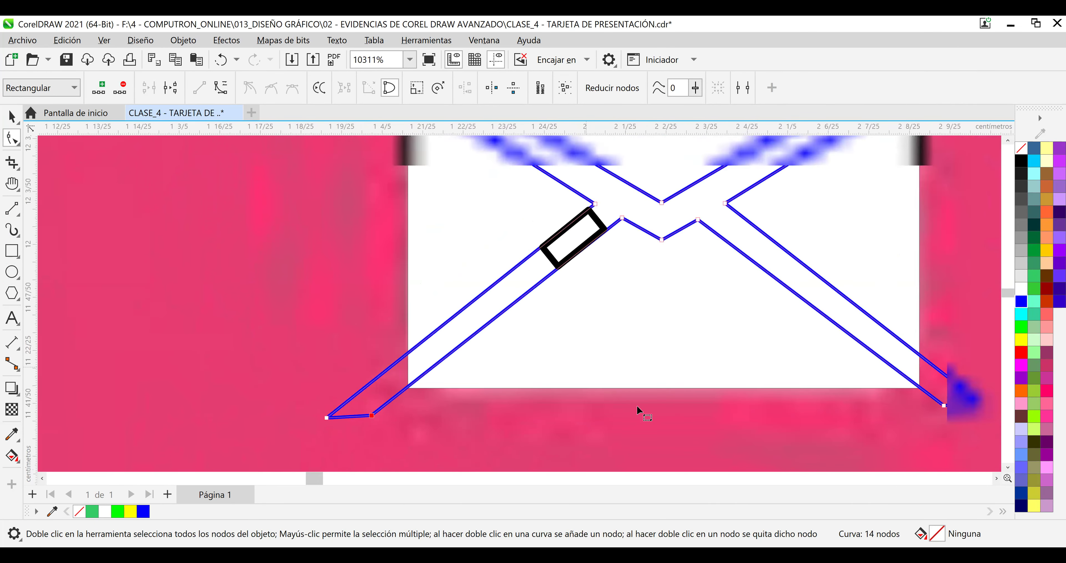
{"action": "scroll", "coordinate": [787, 234], "scroll_direction": "down", "scroll_amount": 1}
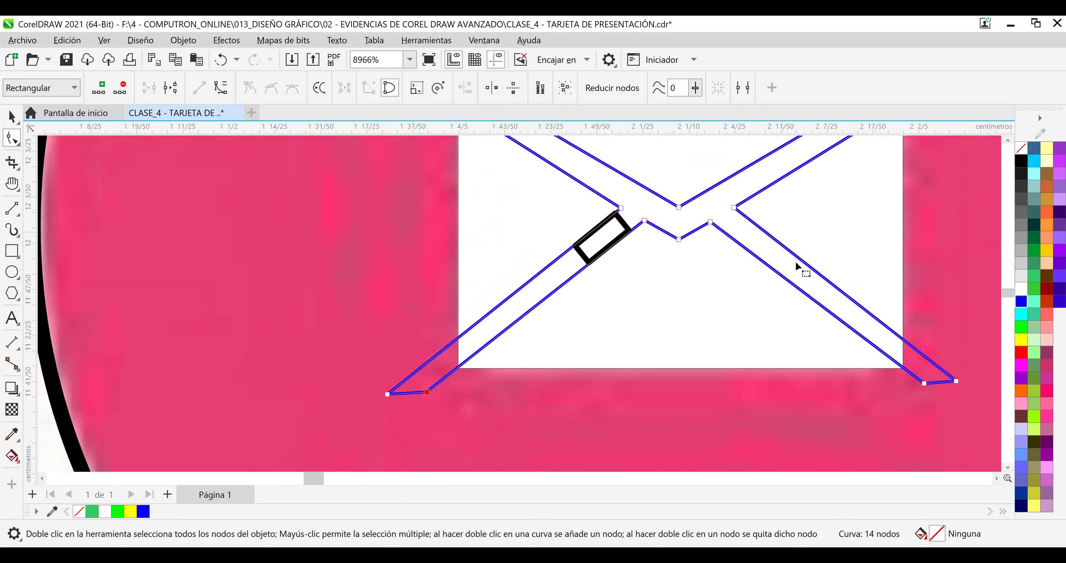
Mirror the small rectangle horizontally and place it between the right lower arm's edges near its inner end, at about X 2.18 cm, Y 12.01 cm.
{"action": "left_click", "coordinate": [1008, 140]}
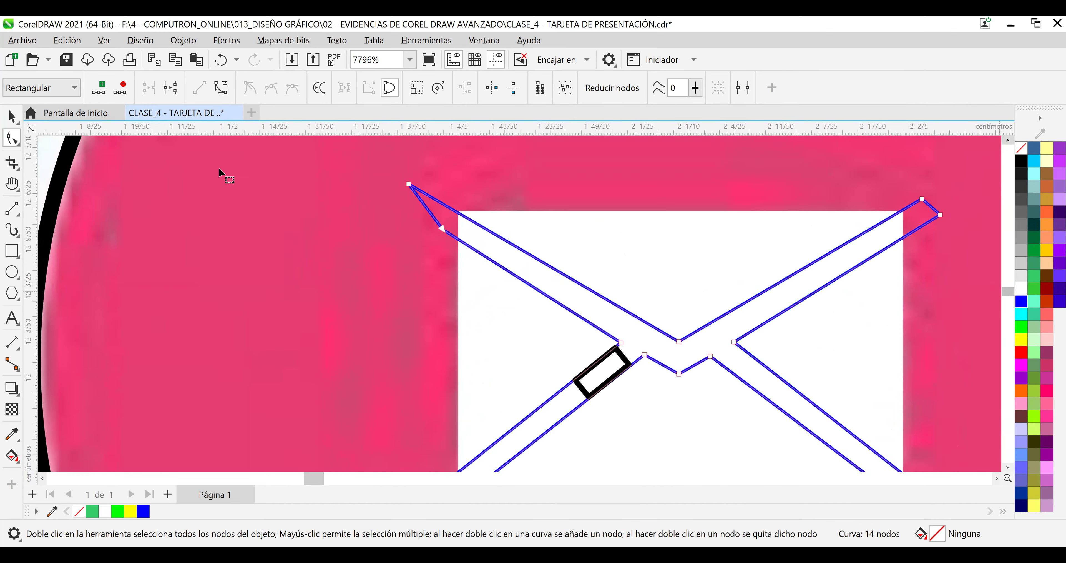
{"action": "left_click", "coordinate": [12, 116]}
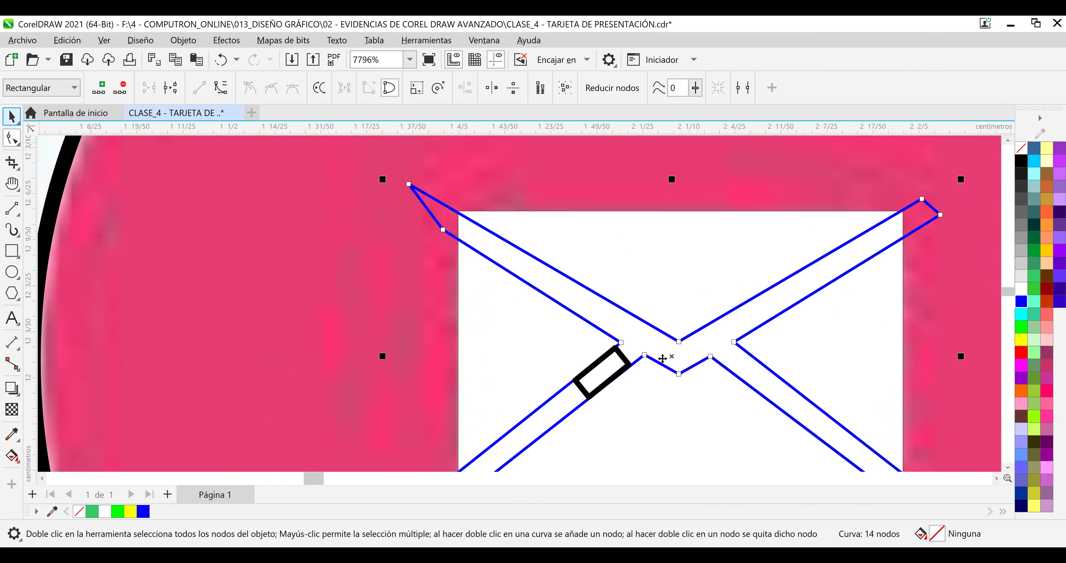
{"action": "key", "text": "space"}
{"action": "left_click_drag", "start_coordinate": [620, 374], "coordinate": [688, 397]}
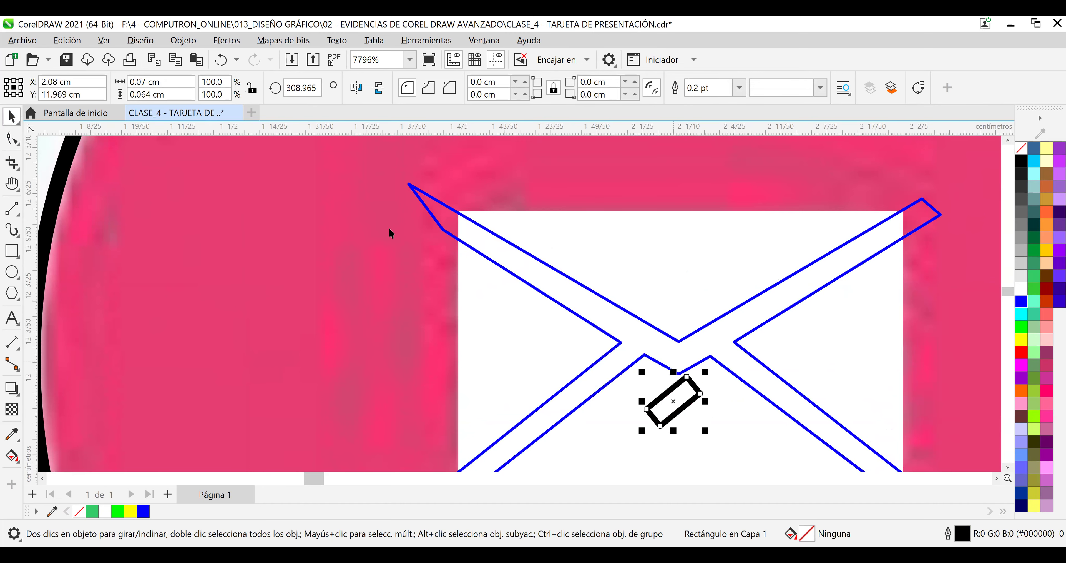
{"action": "left_click", "coordinate": [357, 88]}
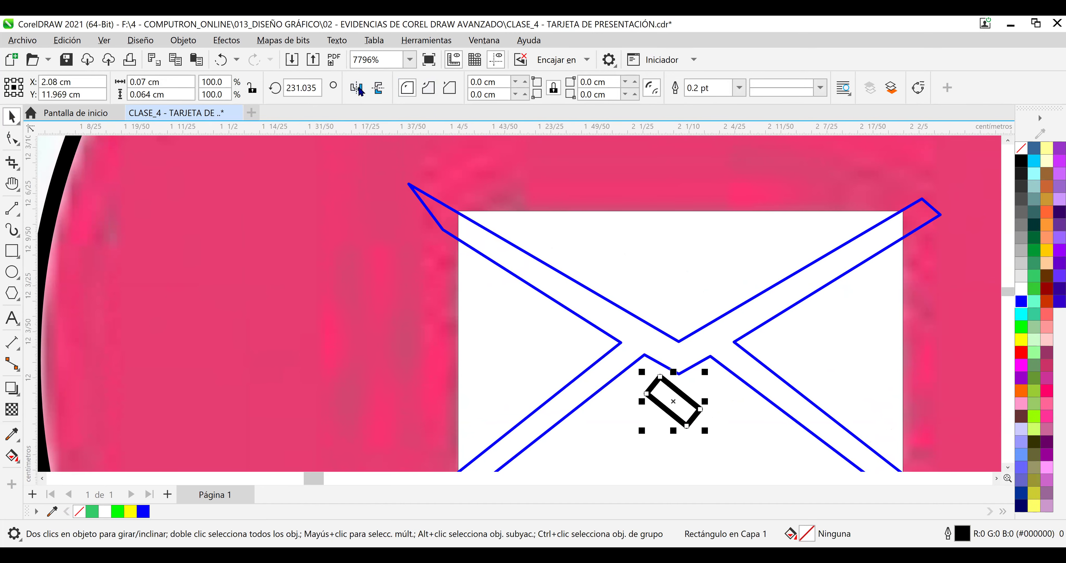
{"action": "scroll", "coordinate": [717, 403], "scroll_direction": "up", "scroll_amount": 3}
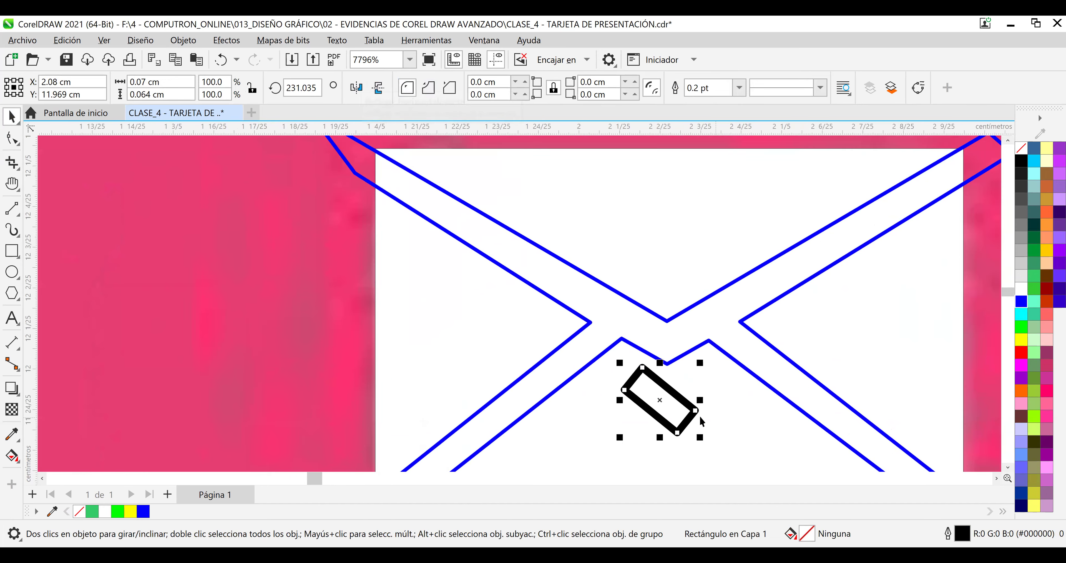
{"action": "left_click_drag", "start_coordinate": [660, 373], "coordinate": [872, 277]}
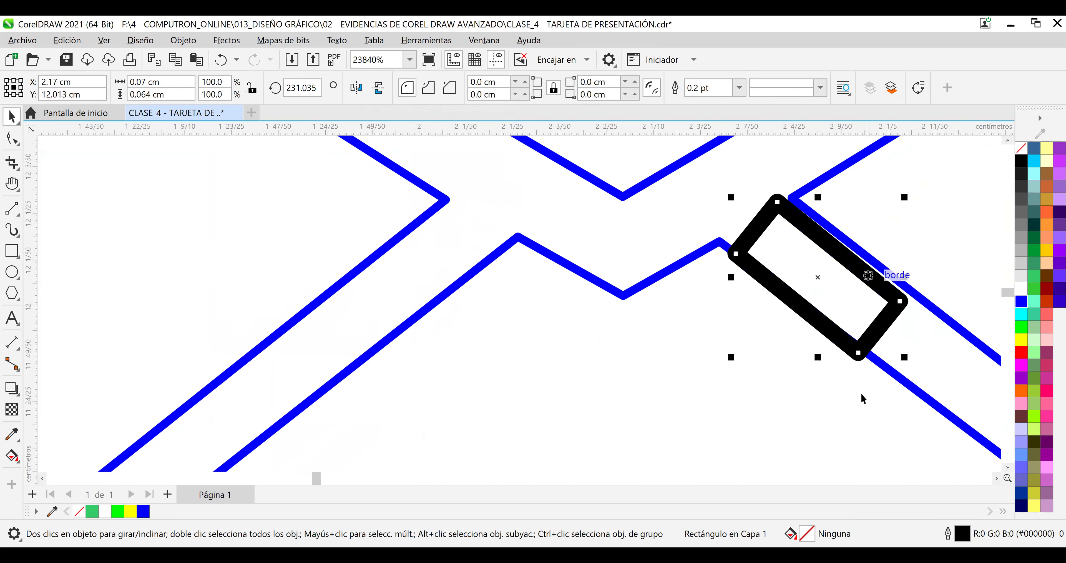
{"action": "left_click", "coordinate": [997, 477]}
{"action": "left_click_drag", "start_coordinate": [605, 322], "coordinate": [627, 337]}
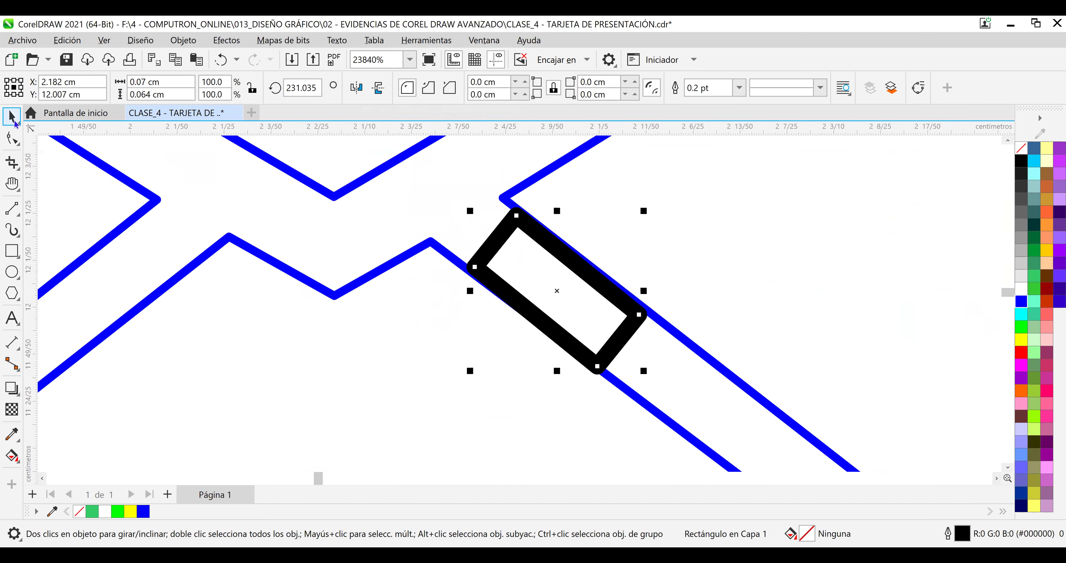
Adjust the right lower arm's two inner nodes so both edges fit the small rectangle's width.
{"action": "left_click", "coordinate": [12, 140]}
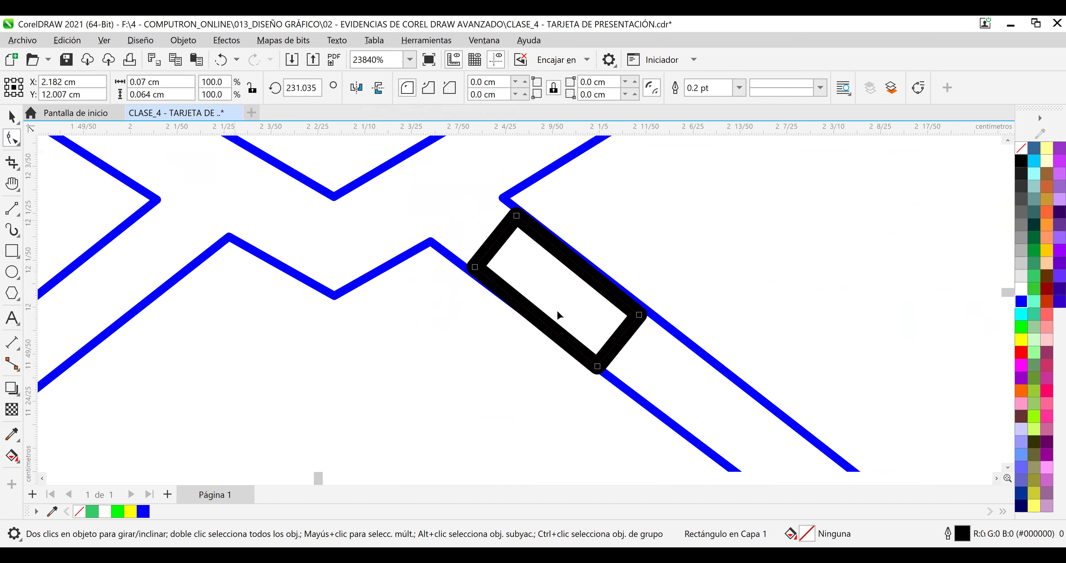
{"action": "left_click", "coordinate": [436, 248]}
{"action": "left_click_drag", "start_coordinate": [433, 245], "coordinate": [433, 244]}
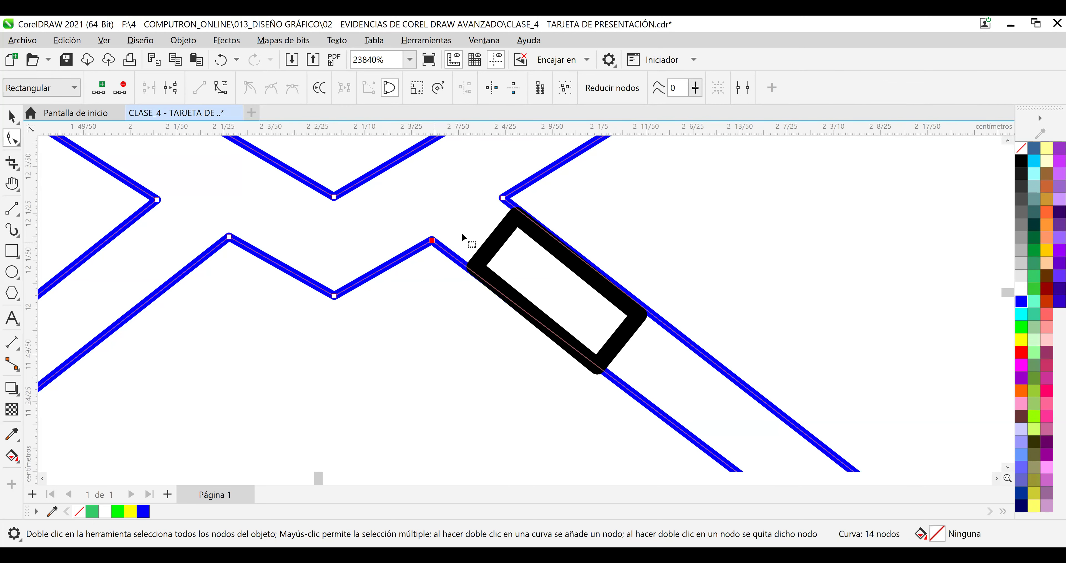
{"action": "left_click_drag", "start_coordinate": [504, 198], "coordinate": [500, 203]}
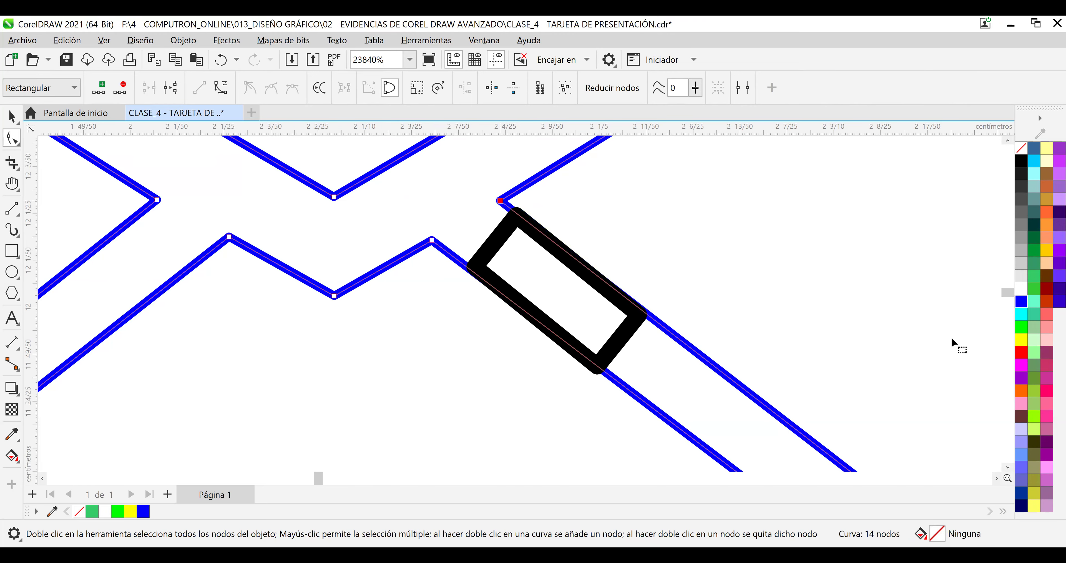
Move the right lower arm's two outer end nodes slightly down and inward so its edges run parallel to the small rectangle.
{"action": "scroll", "coordinate": [952, 331], "scroll_direction": "down", "scroll_amount": 1}
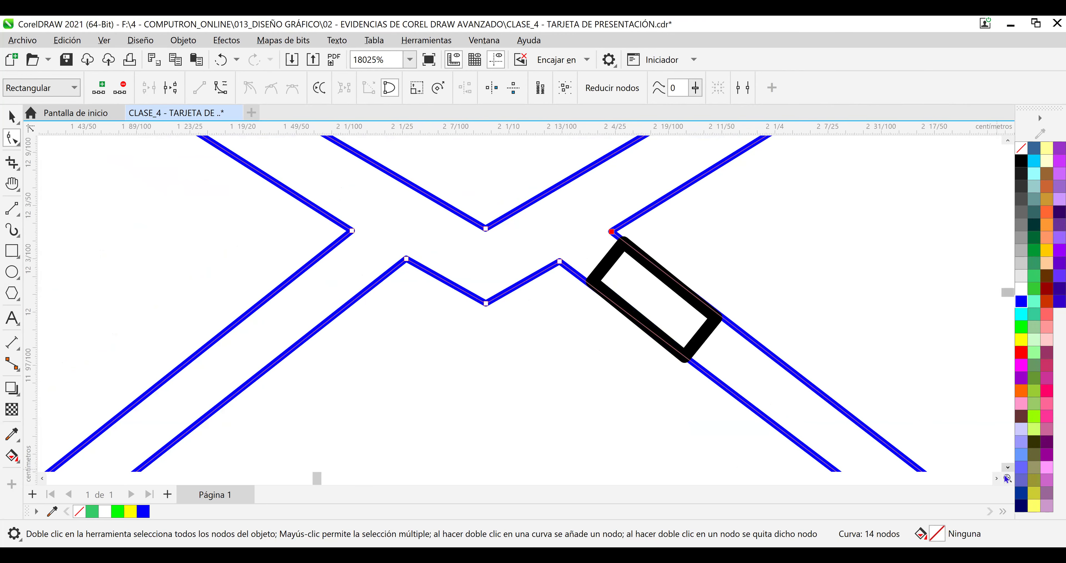
{"action": "left_click", "coordinate": [997, 478]}
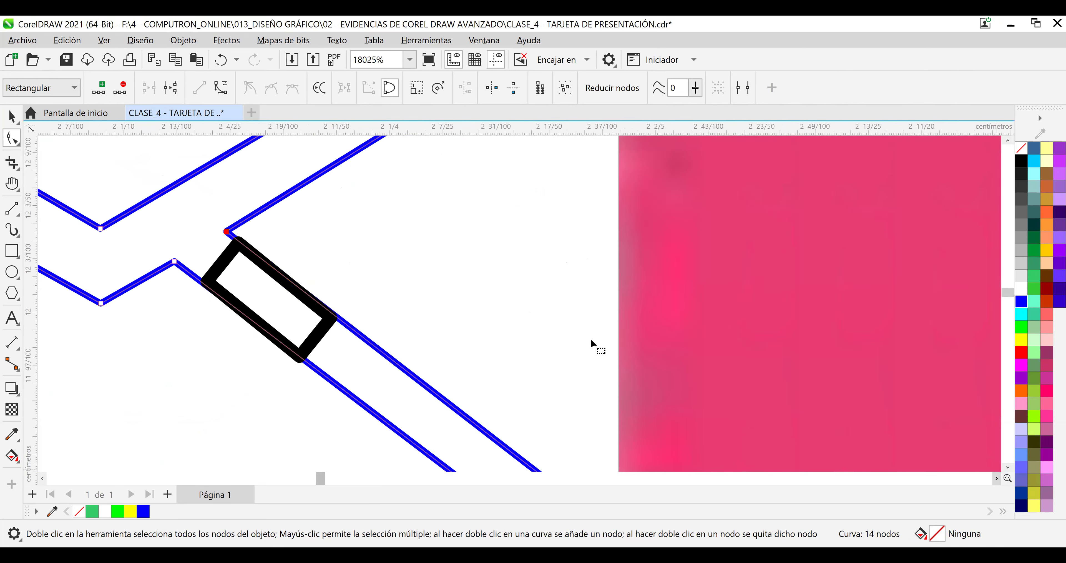
{"action": "scroll", "coordinate": [591, 343], "scroll_direction": "down", "scroll_amount": 1}
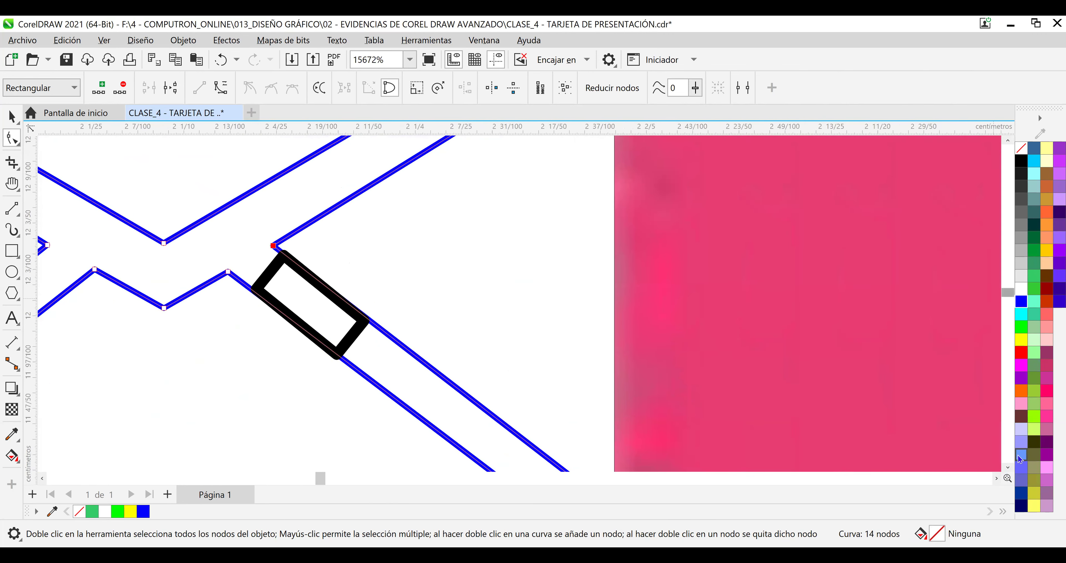
{"action": "left_click", "coordinate": [1009, 467]}
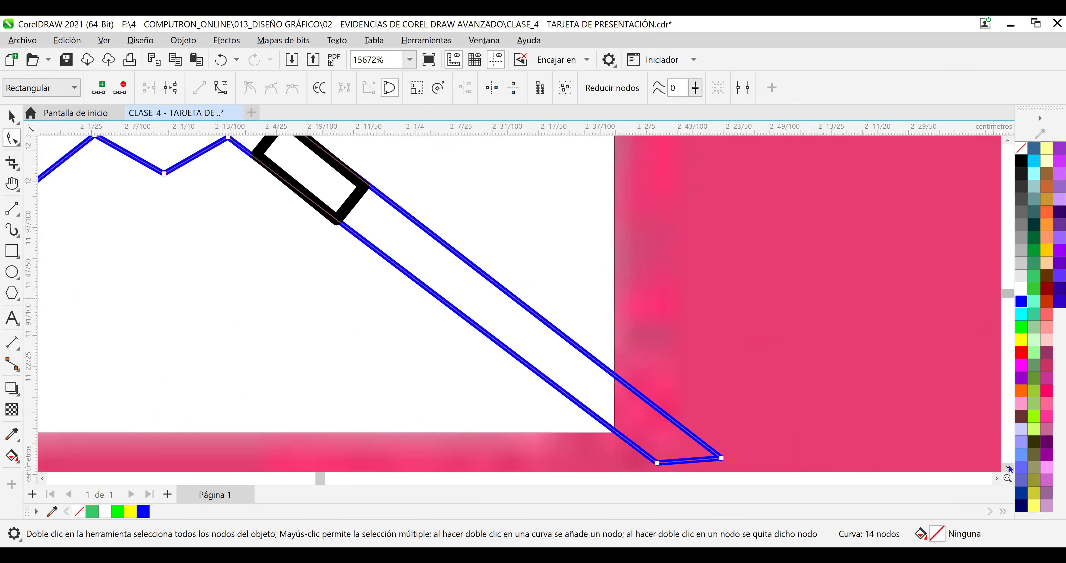
{"action": "left_click", "coordinate": [1009, 467]}
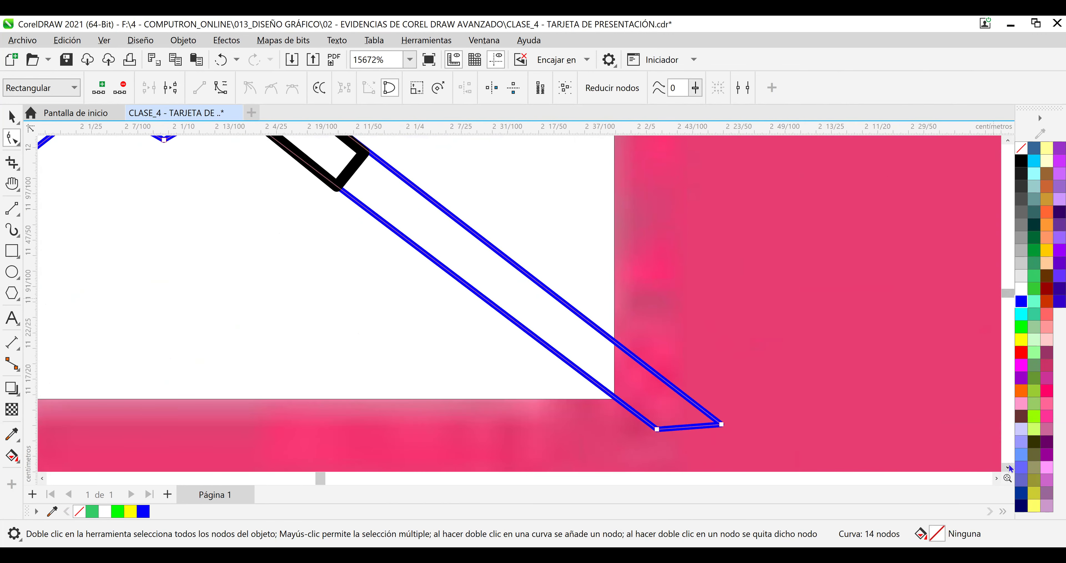
{"action": "left_click", "coordinate": [658, 429]}
{"action": "left_click_drag", "start_coordinate": [657, 431], "coordinate": [654, 433]}
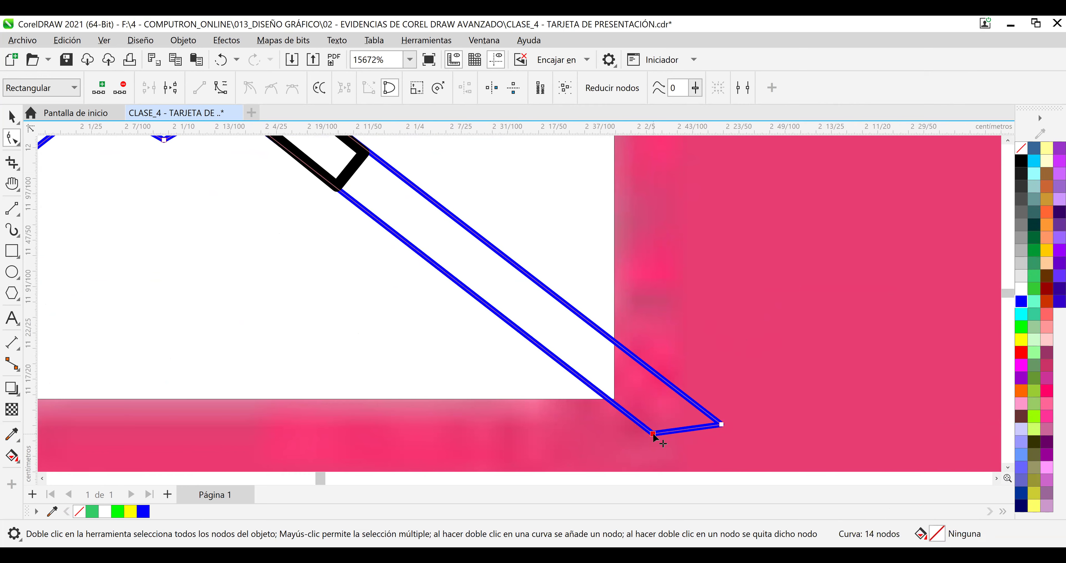
{"action": "left_click_drag", "start_coordinate": [720, 424], "coordinate": [713, 426]}
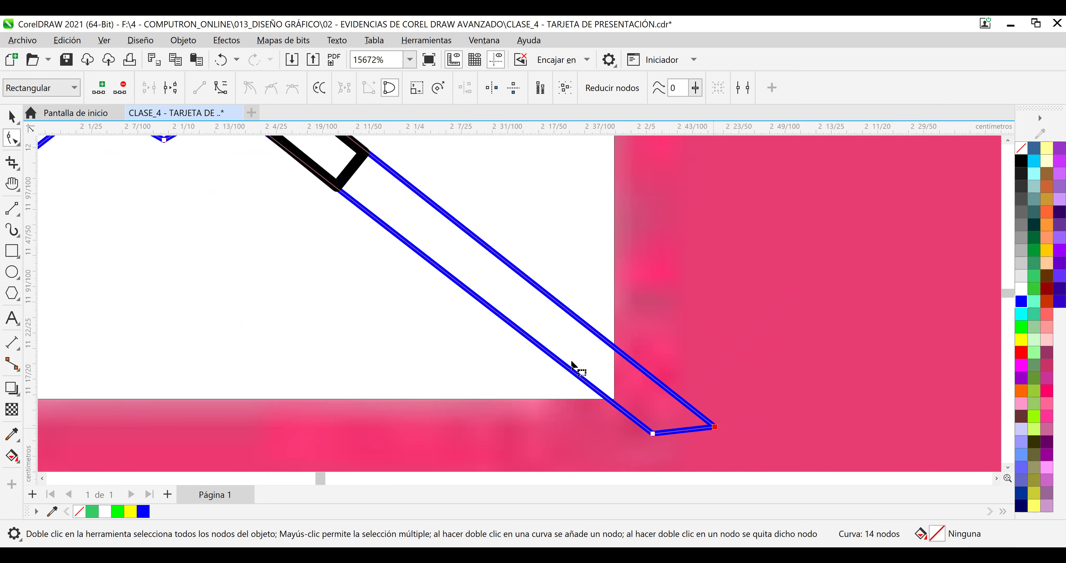
Nudge the inner node where the two right arms meet very slightly upward to refine the fit against the small rectangle.
{"action": "scroll", "coordinate": [557, 368], "scroll_direction": "down", "scroll_amount": 1}
{"action": "scroll", "coordinate": [553, 370], "scroll_direction": "down", "scroll_amount": 1}
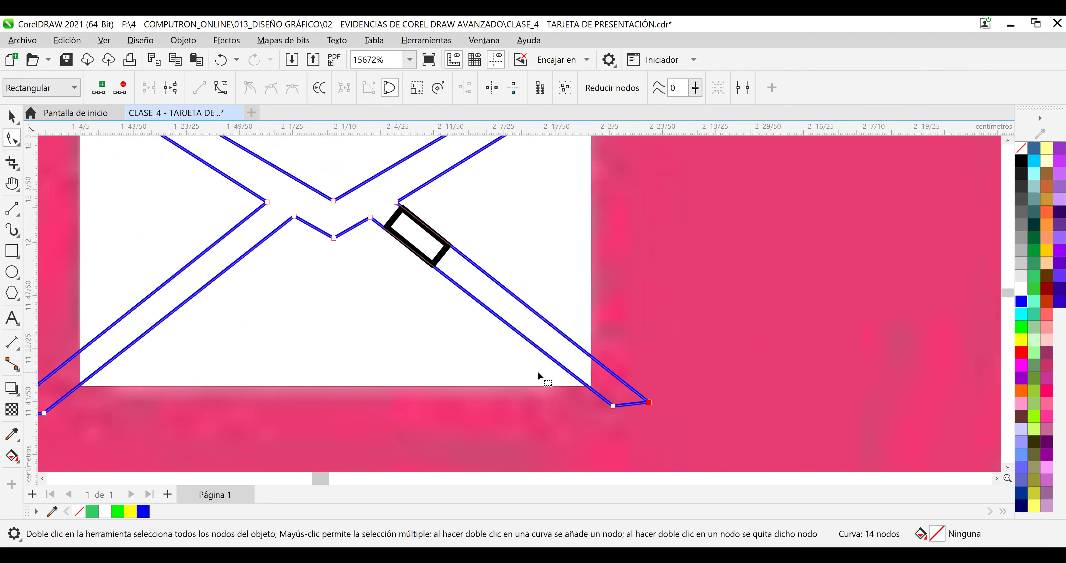
{"action": "scroll", "coordinate": [537, 369], "scroll_direction": "down", "scroll_amount": 2}
{"action": "scroll", "coordinate": [524, 363], "scroll_direction": "down", "scroll_amount": 1}
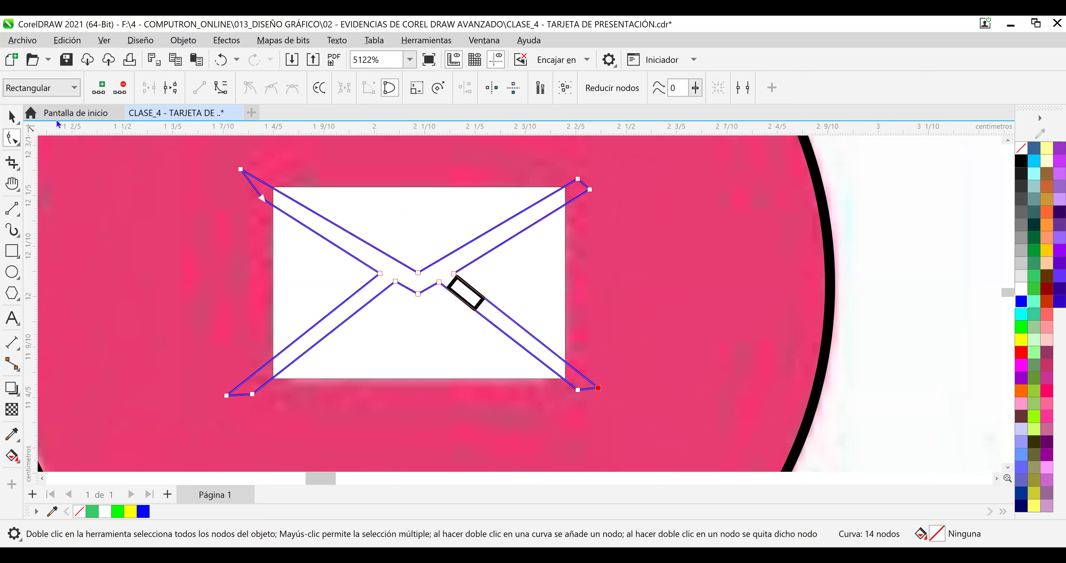
{"action": "double_click", "coordinate": [11, 137]}
{"action": "scroll", "coordinate": [467, 219], "scroll_direction": "up", "scroll_amount": 1}
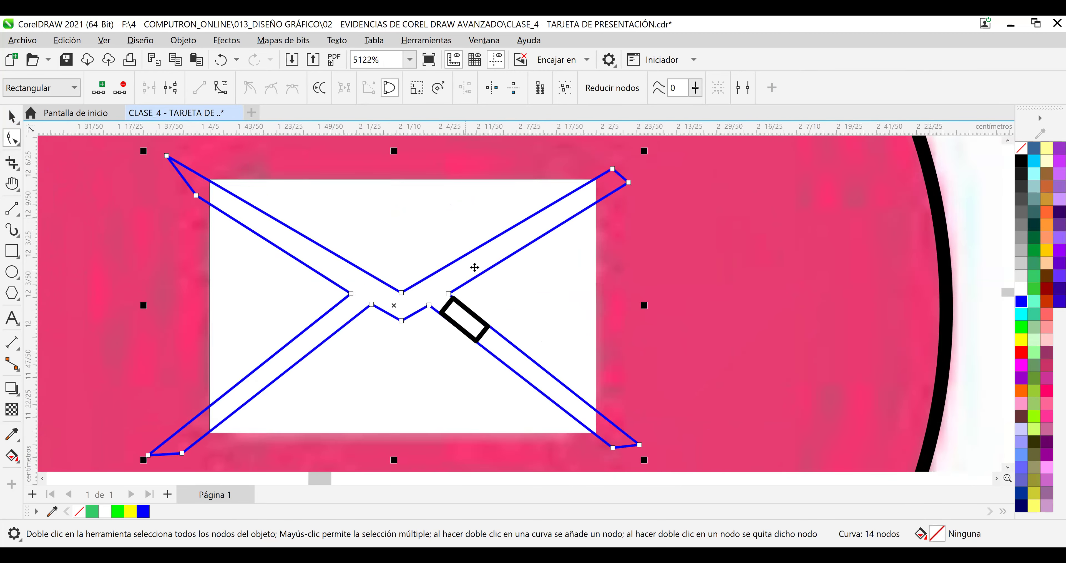
{"action": "scroll", "coordinate": [475, 273], "scroll_direction": "up", "scroll_amount": 2}
{"action": "key", "text": "space"}
{"action": "left_click", "coordinate": [471, 339]}
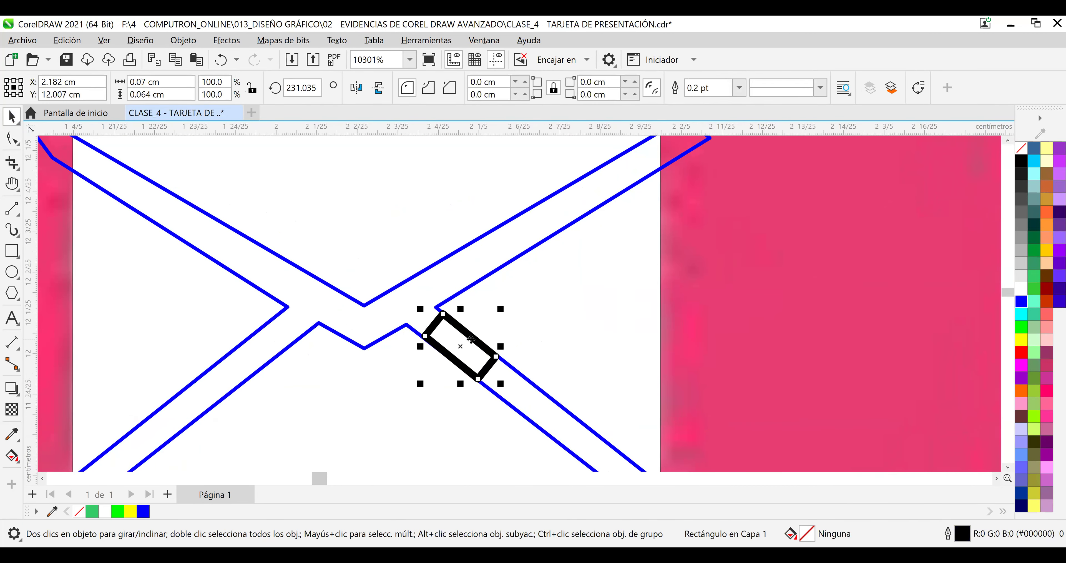
{"action": "scroll", "coordinate": [511, 311], "scroll_direction": "up", "scroll_amount": 2}
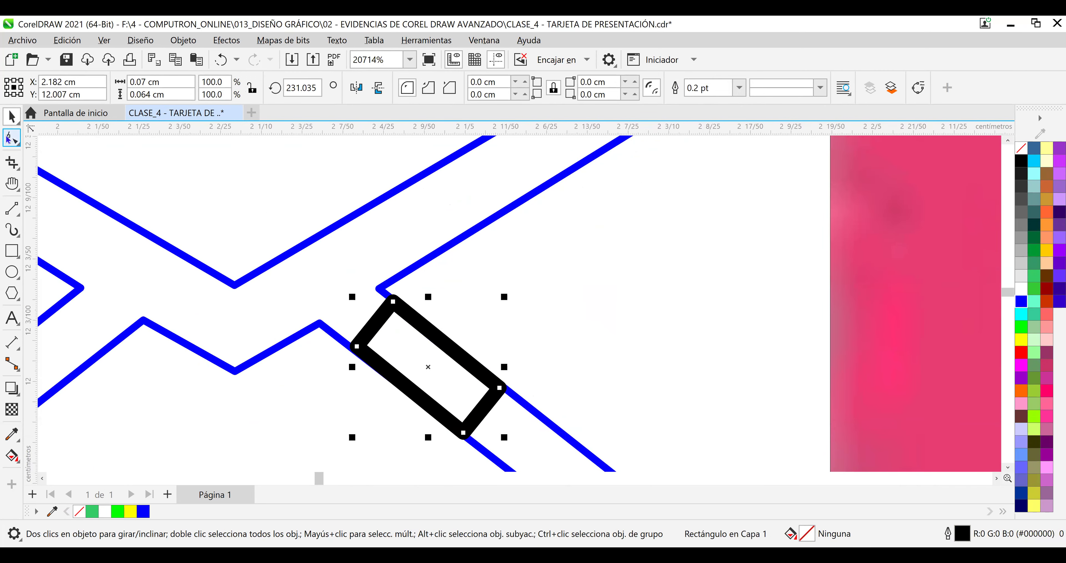
{"action": "left_click", "coordinate": [383, 291]}
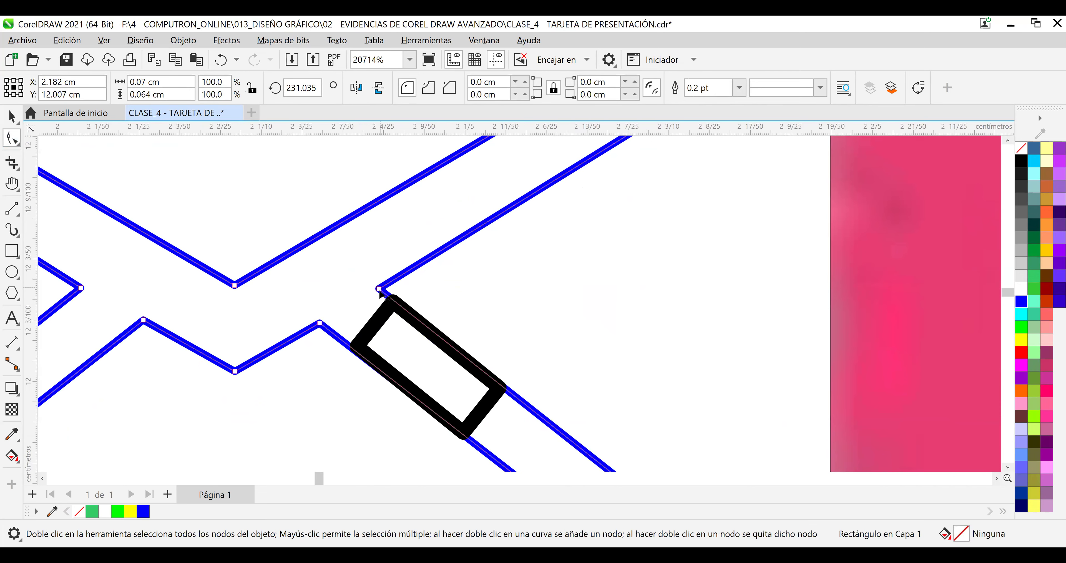
{"action": "left_click_drag", "start_coordinate": [379, 288], "coordinate": [380, 291]}
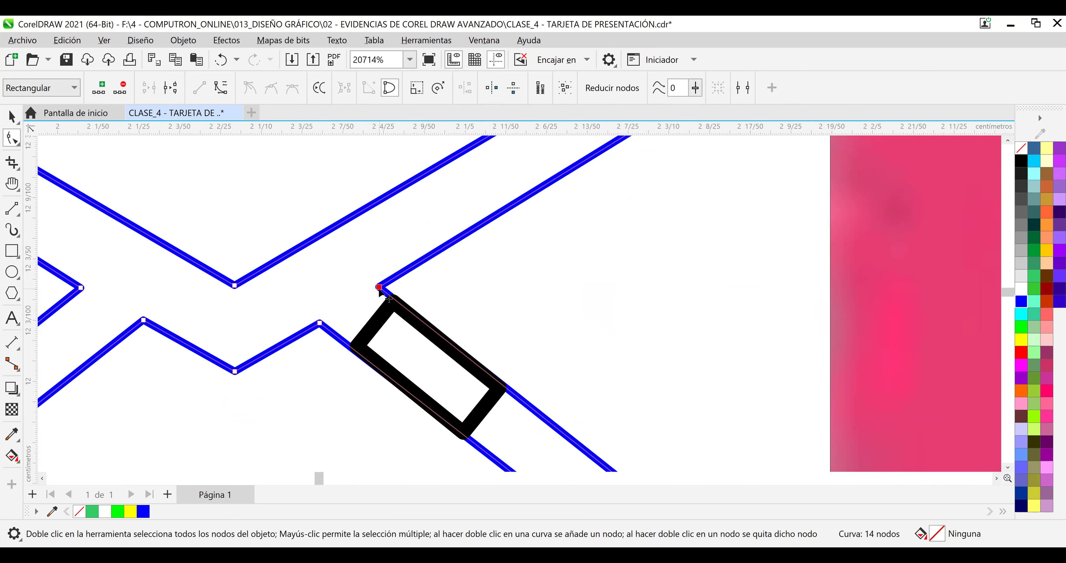
Move the small rectangle to the right upper arm, mirror it vertically, and place it between the arm's edges at about X 2.19 cm, Y 12.09 cm.
{"action": "left_click", "coordinate": [12, 116]}
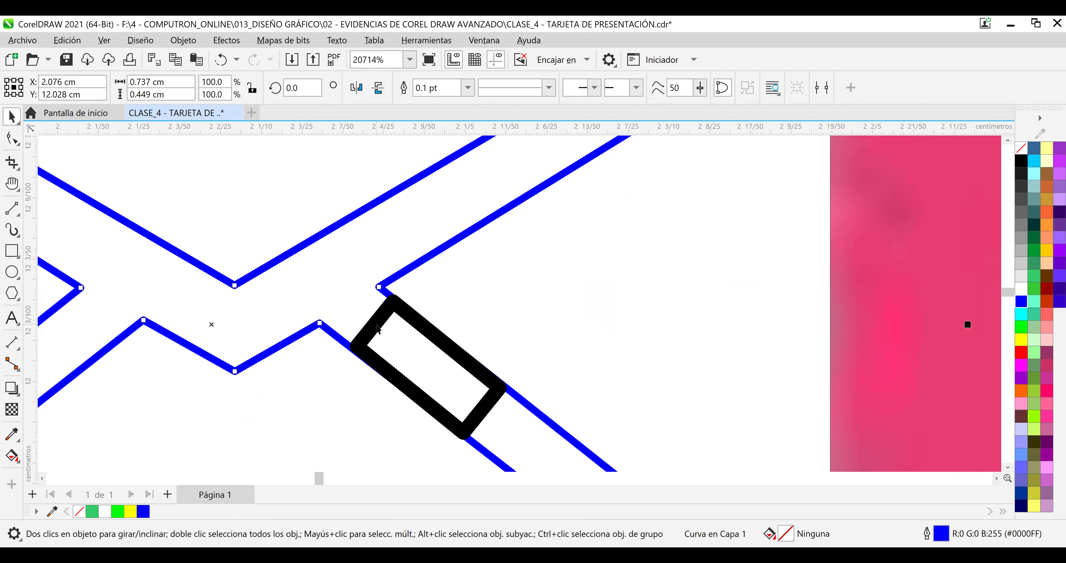
{"action": "left_click_drag", "start_coordinate": [377, 322], "coordinate": [355, 218]}
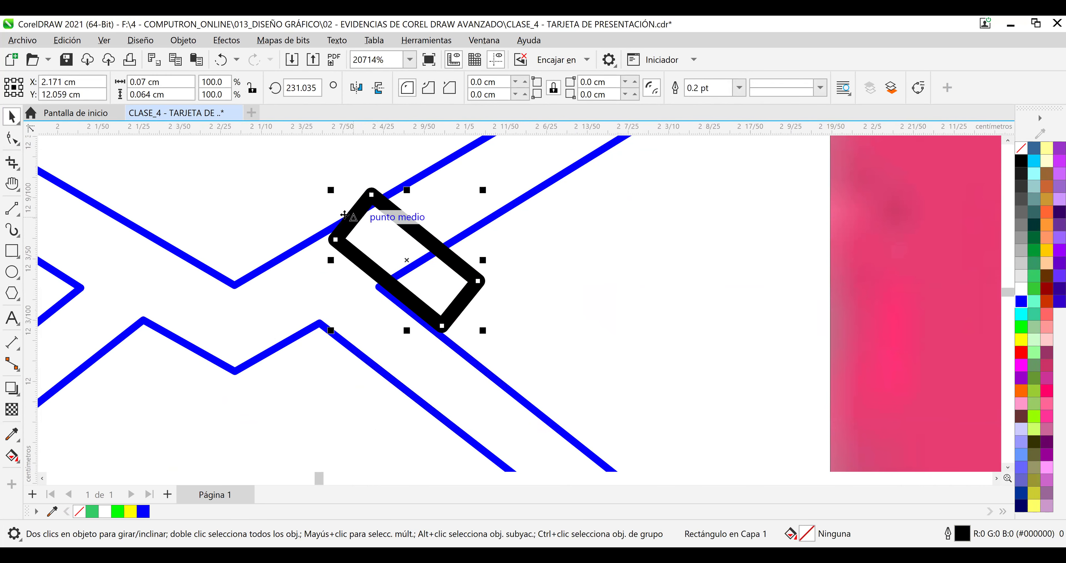
{"action": "left_click", "coordinate": [379, 94]}
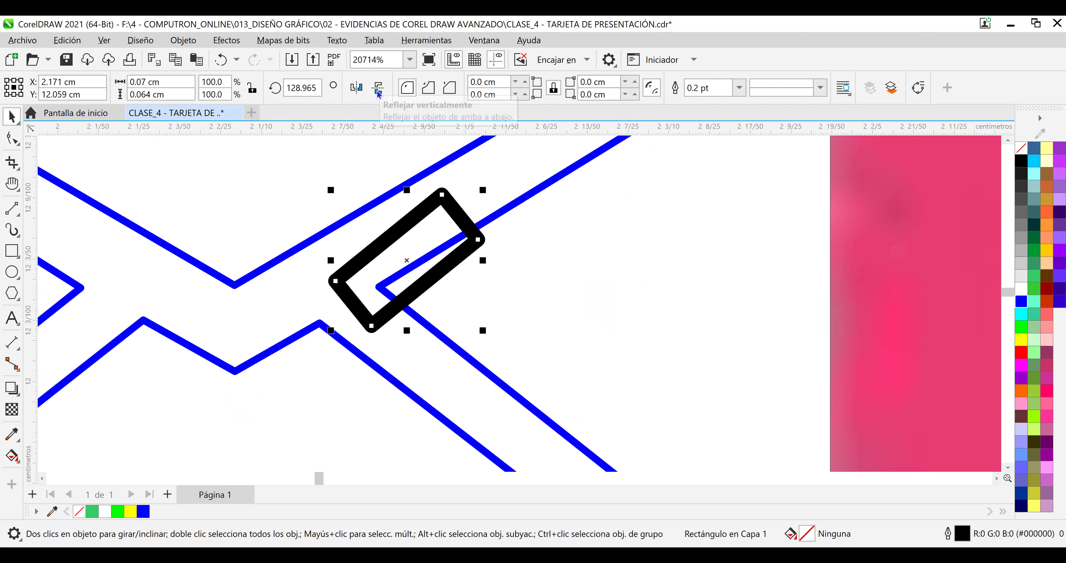
{"action": "left_click_drag", "start_coordinate": [485, 177], "coordinate": [488, 180]}
{"action": "left_click_drag", "start_coordinate": [487, 186], "coordinate": [499, 166]}
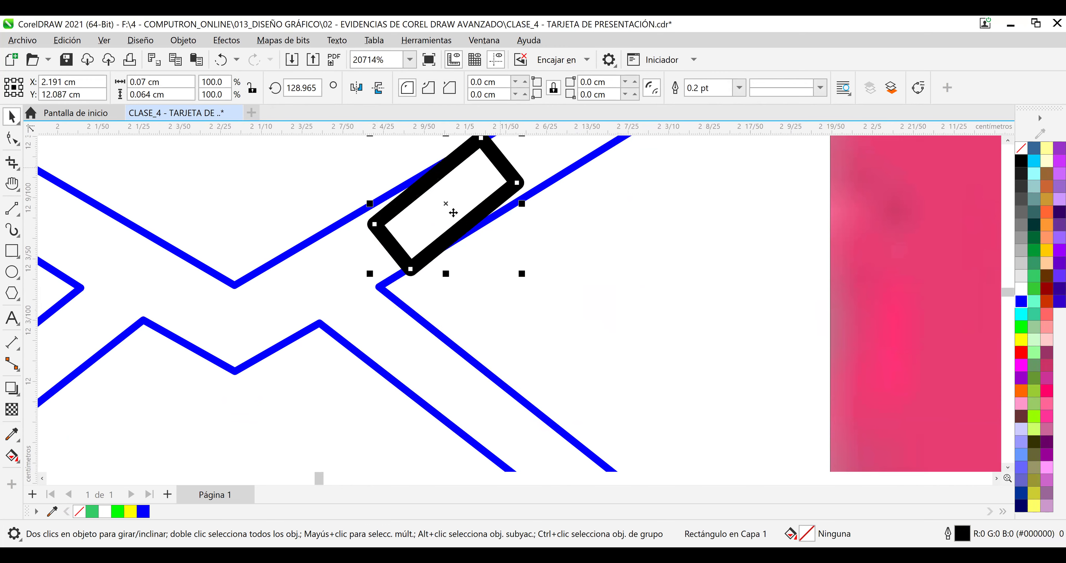
{"action": "key", "text": "Up"}
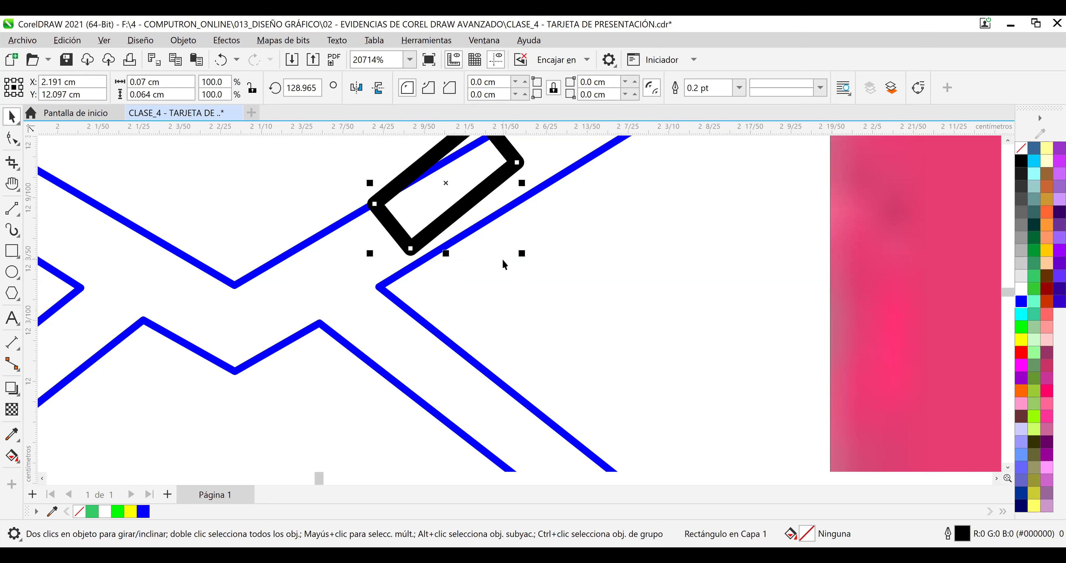
{"action": "left_click_drag", "start_coordinate": [474, 208], "coordinate": [471, 212]}
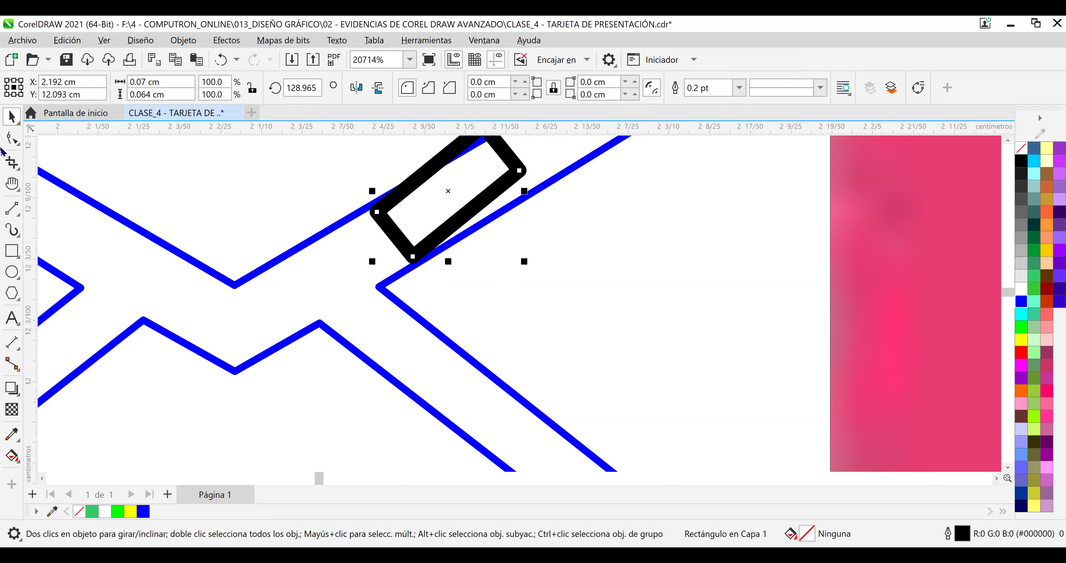
Lower the outline's upper centre node slightly and reseat the small rectangle between the right upper arm's edges at about X 2.194 cm, Y 12.092 cm.
{"action": "key", "text": "F10"}
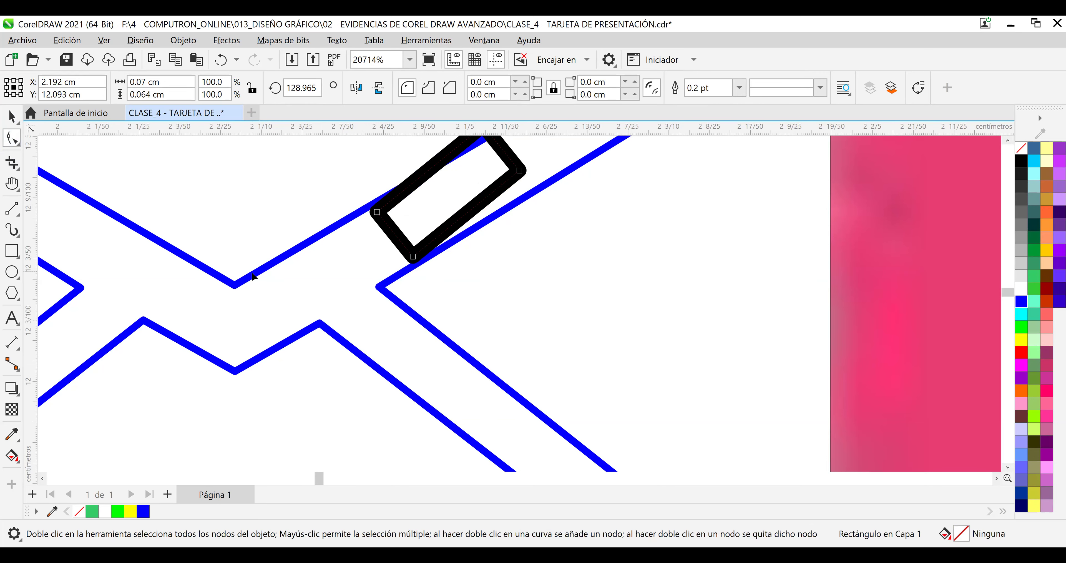
{"action": "left_click", "coordinate": [236, 285]}
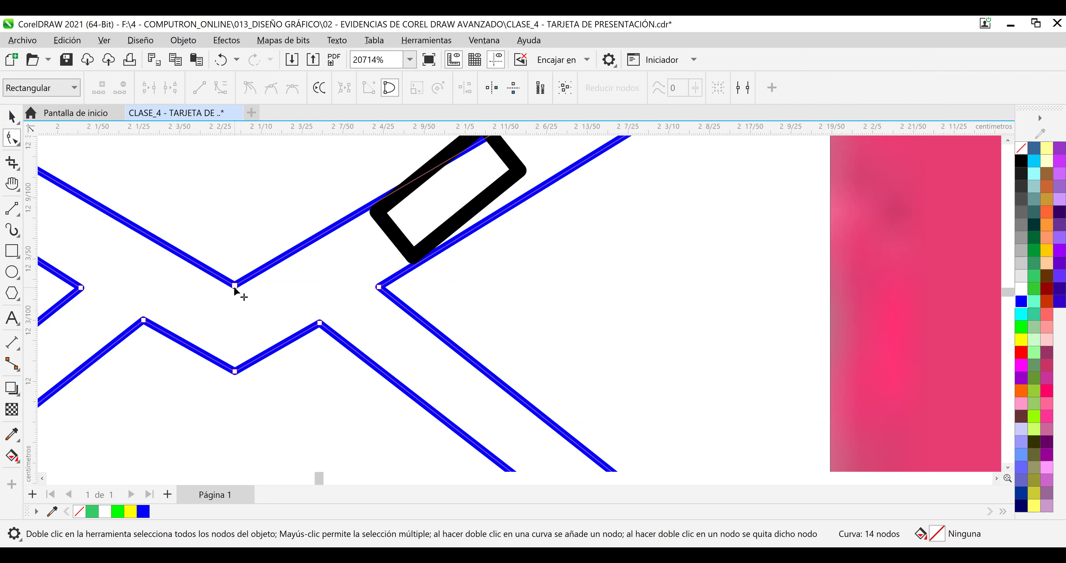
{"action": "left_click_drag", "start_coordinate": [235, 287], "coordinate": [234, 292]}
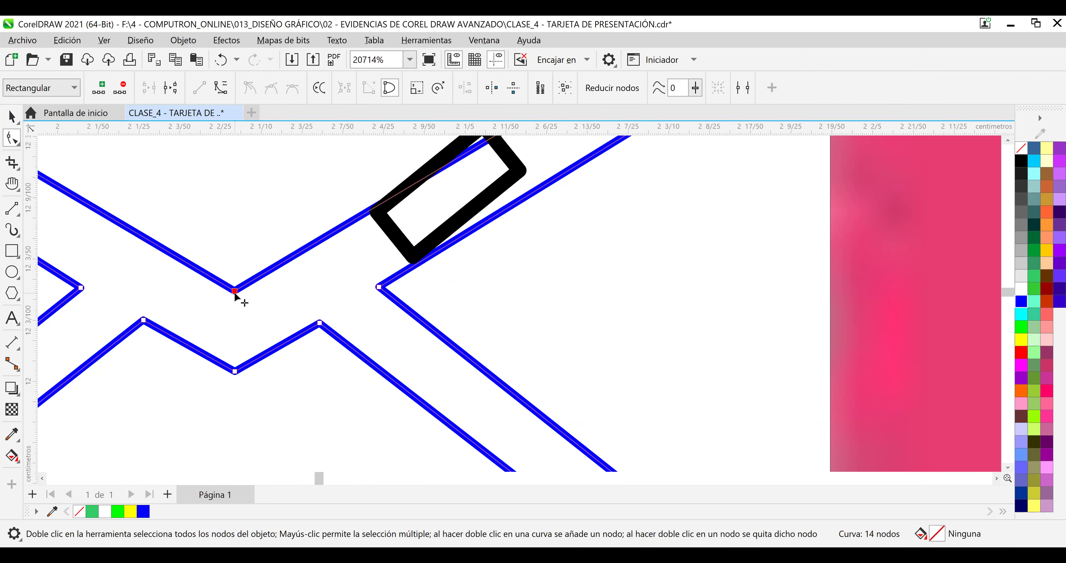
{"action": "left_click_drag", "start_coordinate": [234, 294], "coordinate": [234, 299]}
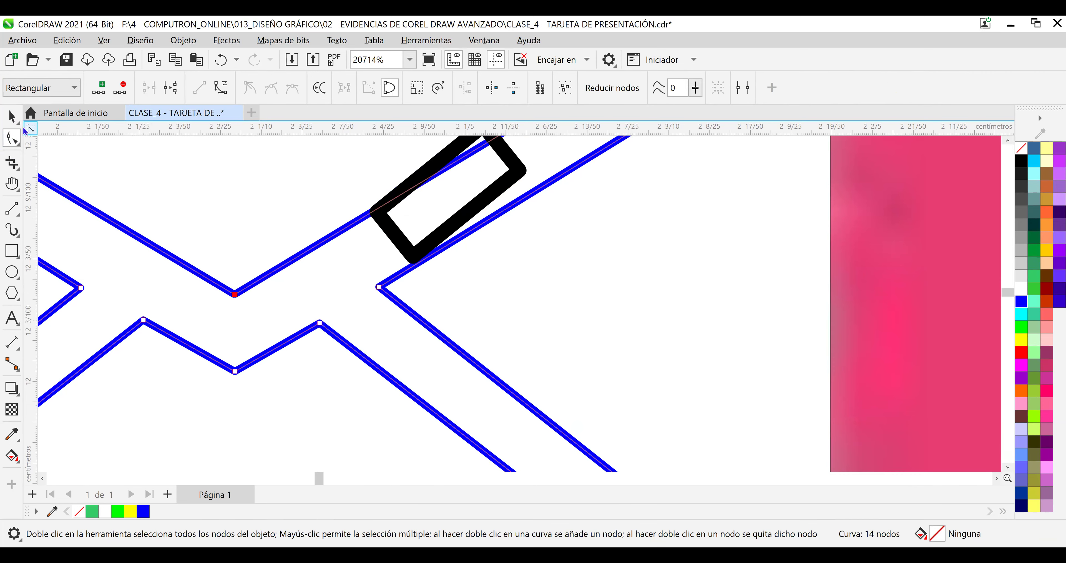
{"action": "left_click", "coordinate": [346, 230]}
{"action": "key", "text": "space"}
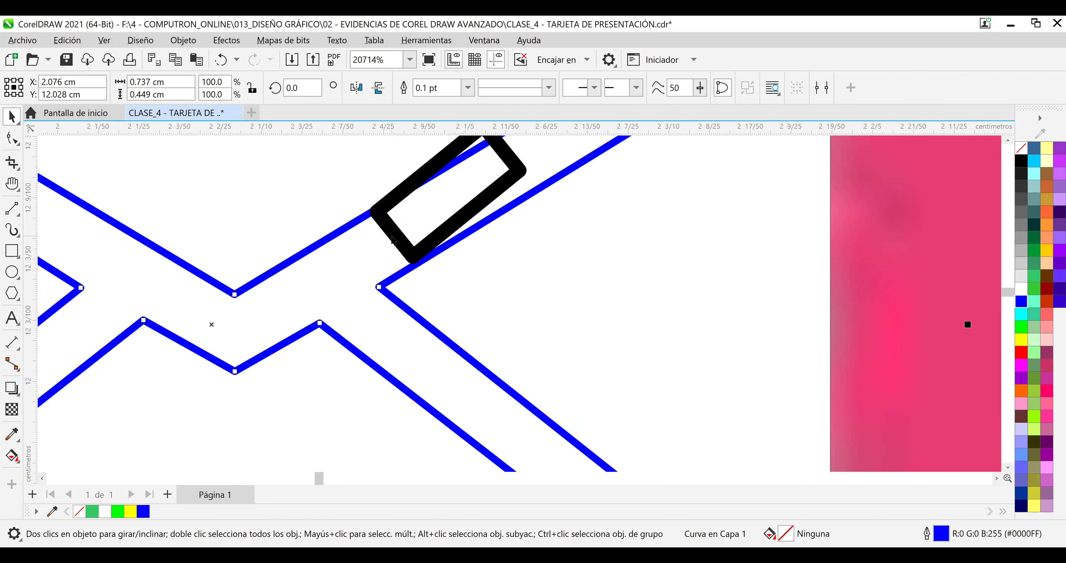
{"action": "left_click", "coordinate": [394, 239]}
{"action": "left_click_drag", "start_coordinate": [396, 239], "coordinate": [397, 242]}
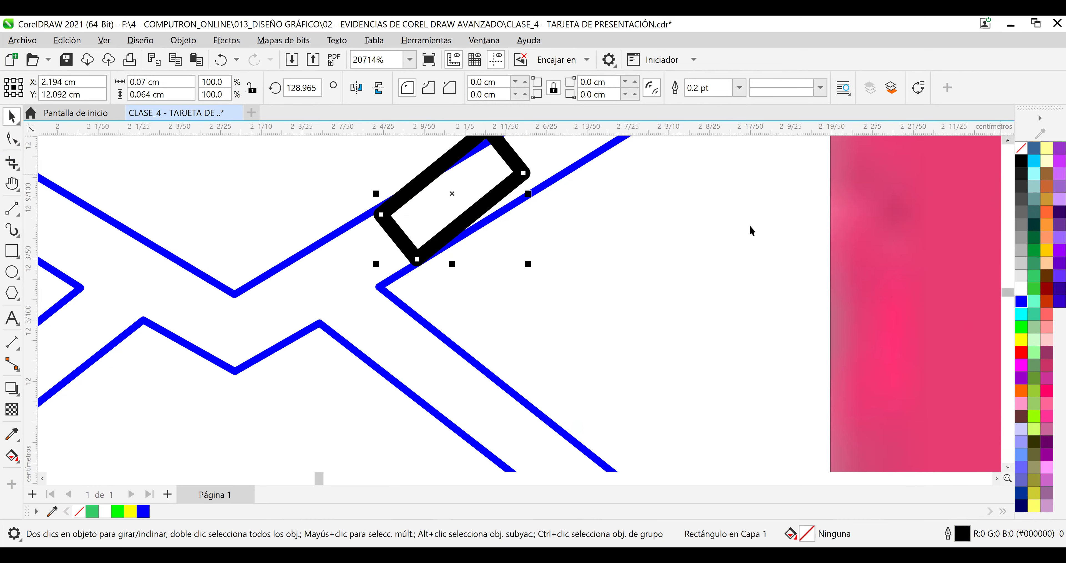
Move the small rectangle to the outer end of the right upper arm, at about X 2.422 cm, Y 12.231 cm.
{"action": "scroll", "coordinate": [752, 231], "scroll_direction": "down", "scroll_amount": 2}
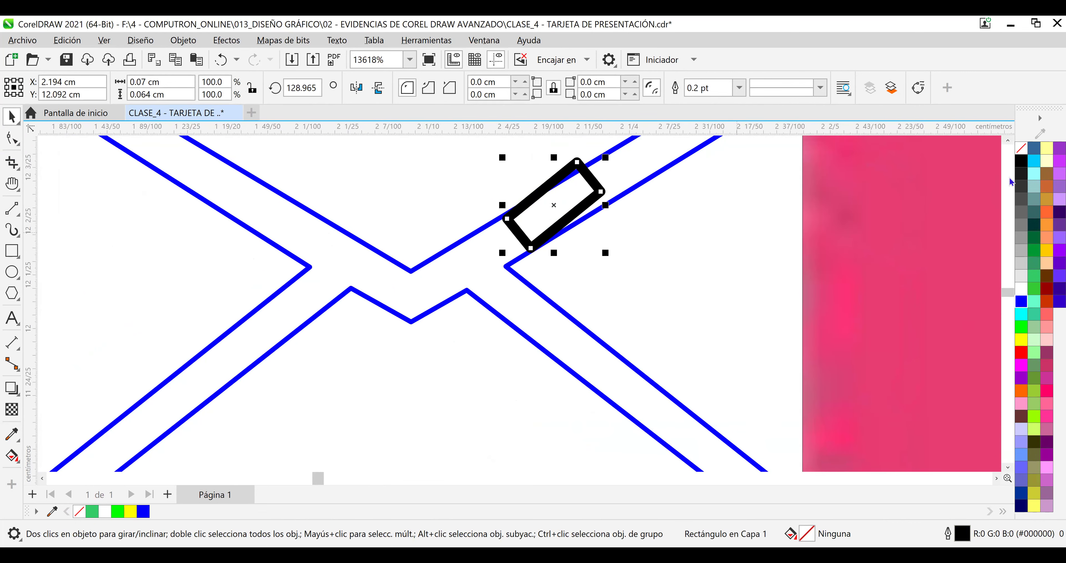
{"action": "left_click", "coordinate": [1008, 140]}
{"action": "left_click", "coordinate": [1008, 140]}
{"action": "left_click", "coordinate": [1008, 141]}
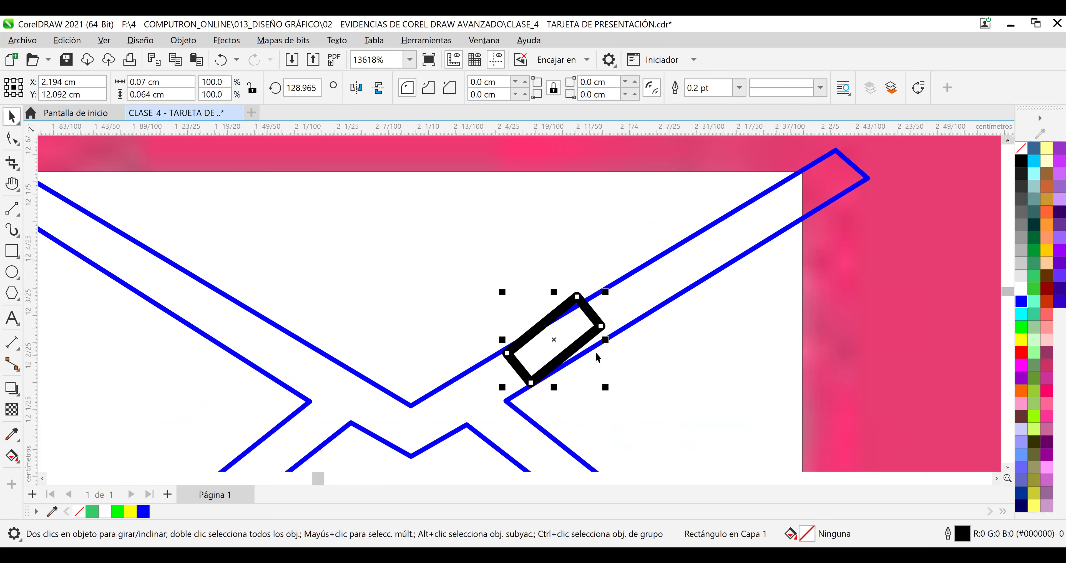
{"action": "left_click_drag", "start_coordinate": [599, 321], "coordinate": [902, 156]}
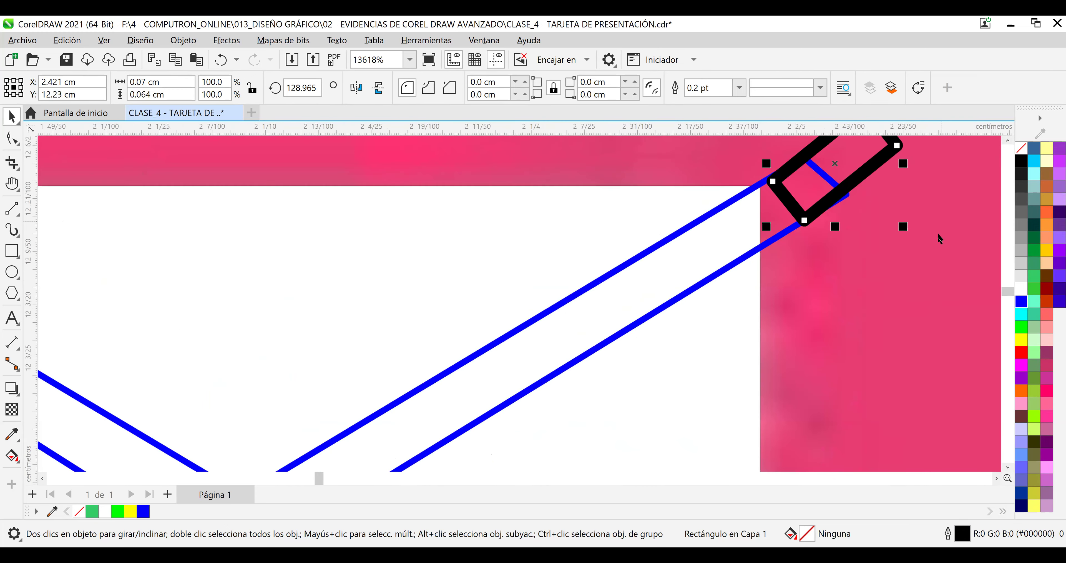
{"action": "scroll", "coordinate": [940, 239], "scroll_direction": "up", "scroll_amount": 2}
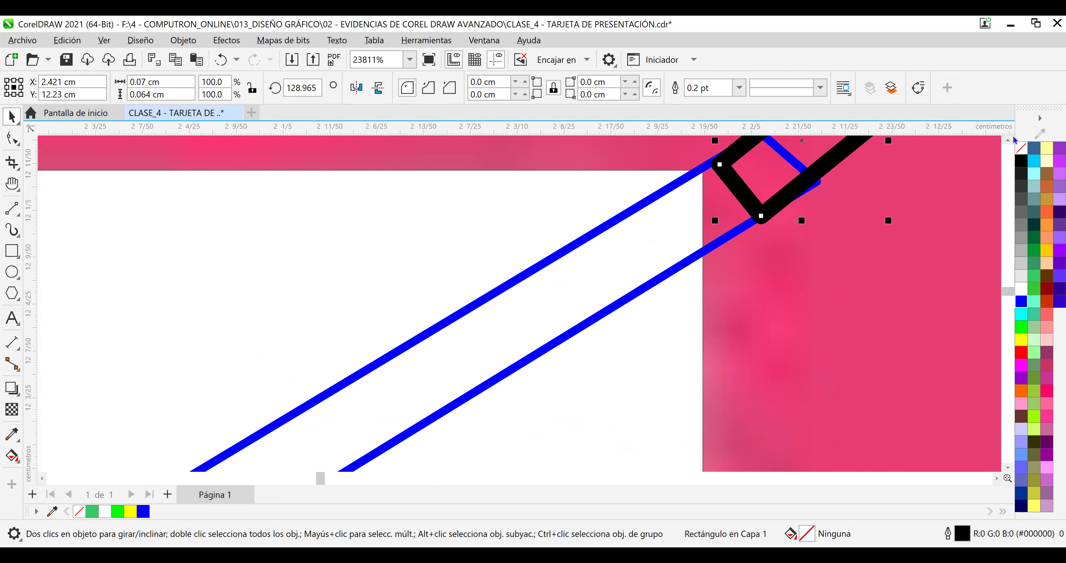
{"action": "scroll", "coordinate": [956, 184], "scroll_direction": "up", "scroll_amount": 2}
{"action": "scroll", "coordinate": [853, 244], "scroll_direction": "up", "scroll_amount": 2}
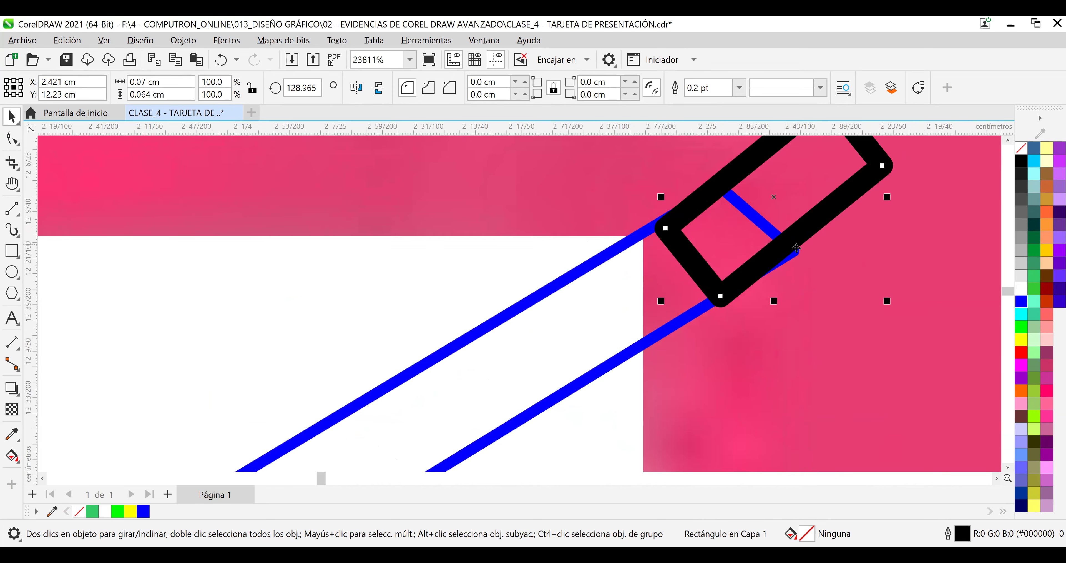
{"action": "left_click_drag", "start_coordinate": [805, 232], "coordinate": [803, 227]}
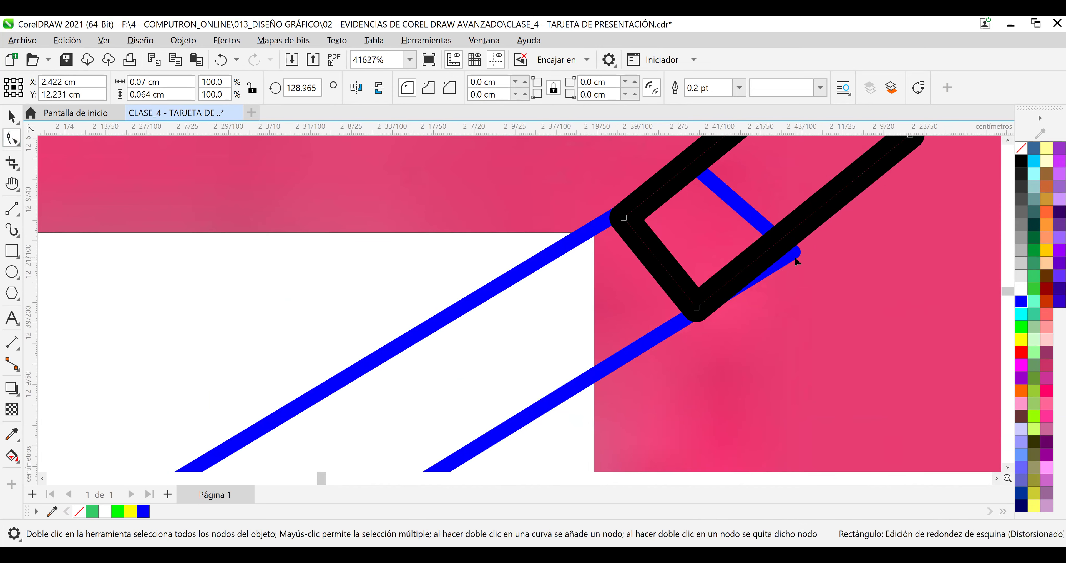
Shift the right upper arm's lower outer end node very slightly downward so its edge fits the small rectangle.
{"action": "left_click", "coordinate": [653, 344]}
{"action": "left_click_drag", "start_coordinate": [795, 253], "coordinate": [797, 256]}
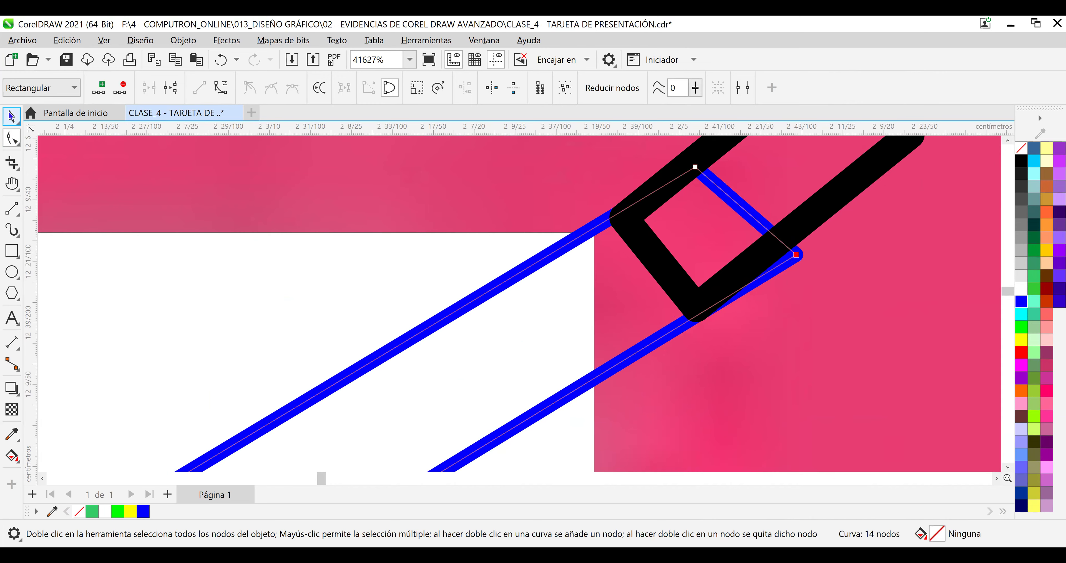
{"action": "key", "text": "space"}
Mirror the small rectangle horizontally and place it near the left upper arm's outer end at about X 1.801 cm, Y 12.203 cm.
{"action": "scroll", "coordinate": [308, 296], "scroll_direction": "down", "scroll_amount": 5}
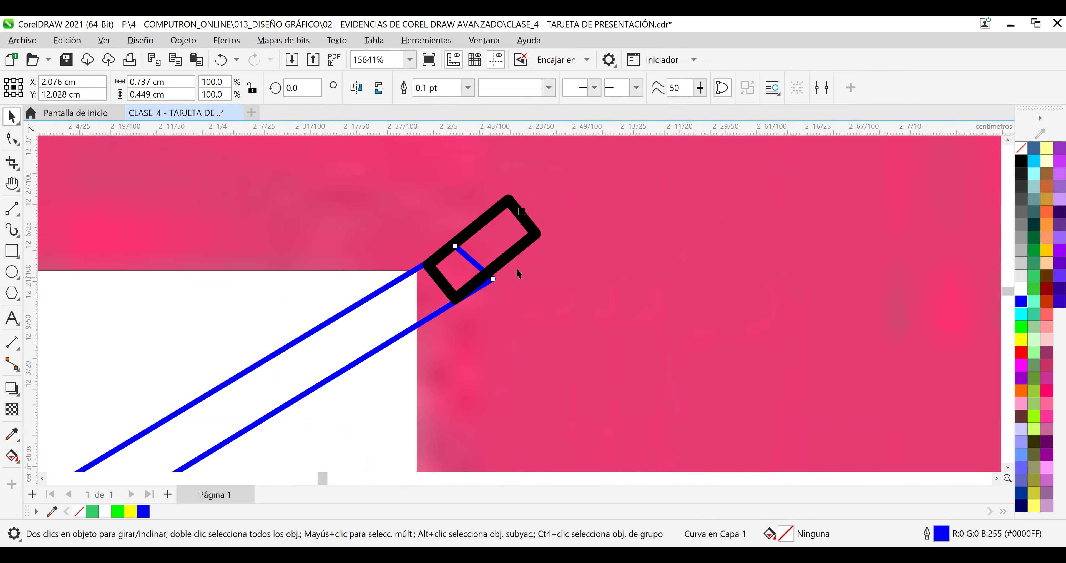
{"action": "left_click", "coordinate": [519, 253]}
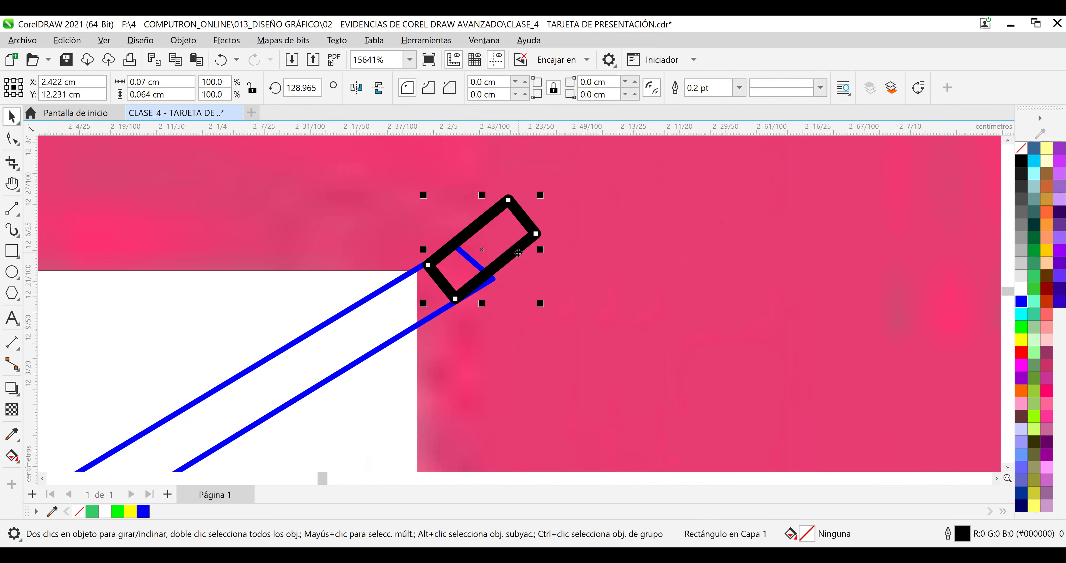
{"action": "left_click", "coordinate": [357, 90]}
{"action": "scroll", "coordinate": [560, 351], "scroll_direction": "down", "scroll_amount": 2}
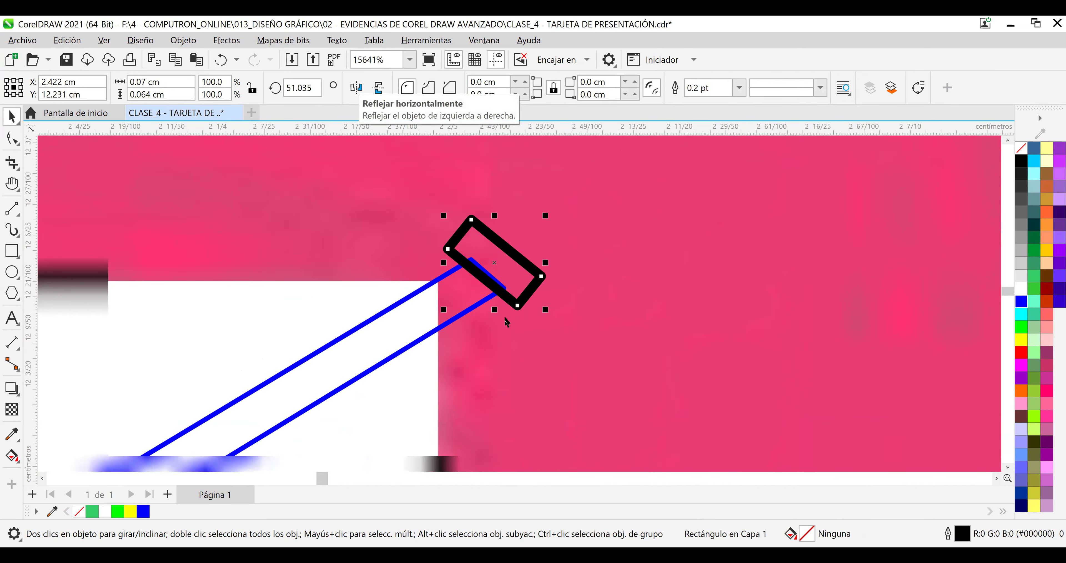
{"action": "scroll", "coordinate": [512, 271], "scroll_direction": "down", "scroll_amount": 1}
{"action": "left_click_drag", "start_coordinate": [512, 273], "coordinate": [232, 240]}
{"action": "left_click_drag", "start_coordinate": [315, 482], "coordinate": [311, 479]}
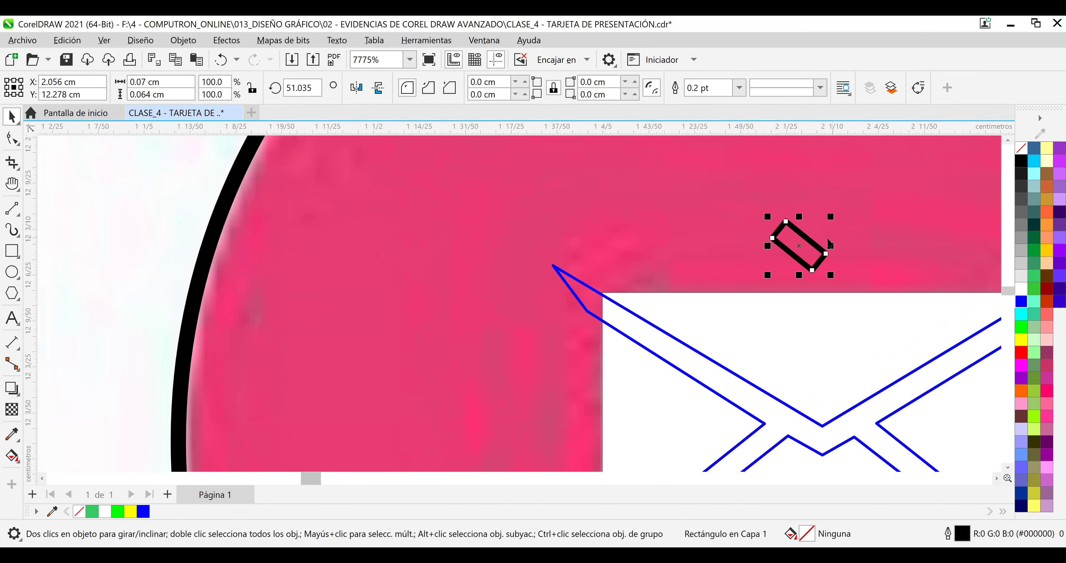
{"action": "left_click_drag", "start_coordinate": [817, 242], "coordinate": [615, 305]}
{"action": "scroll", "coordinate": [608, 314], "scroll_direction": "up", "scroll_amount": 3}
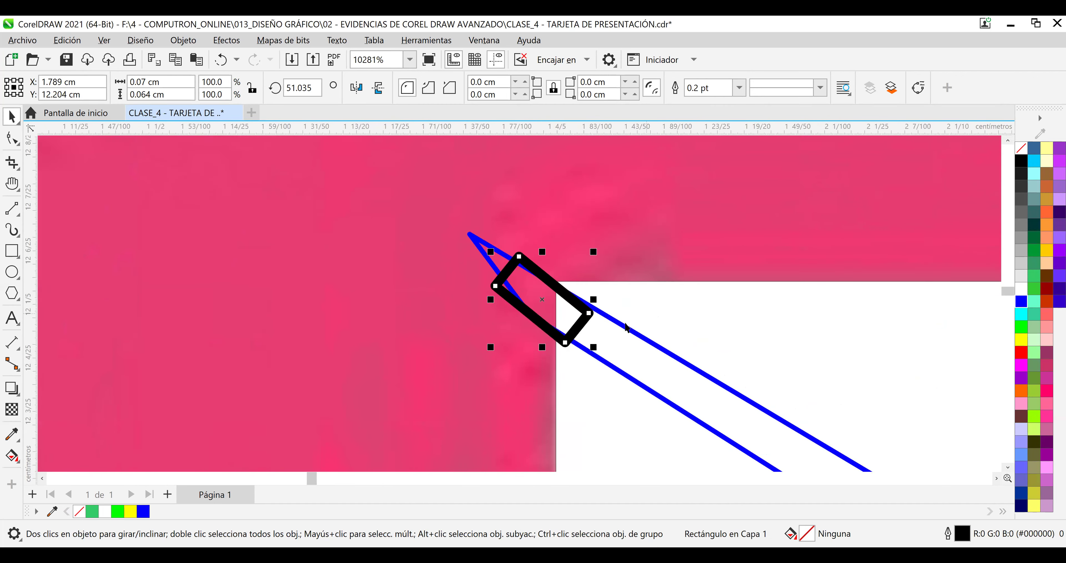
{"action": "scroll", "coordinate": [605, 332], "scroll_direction": "up", "scroll_amount": 2}
{"action": "left_click_drag", "start_coordinate": [552, 334], "coordinate": [568, 331]}
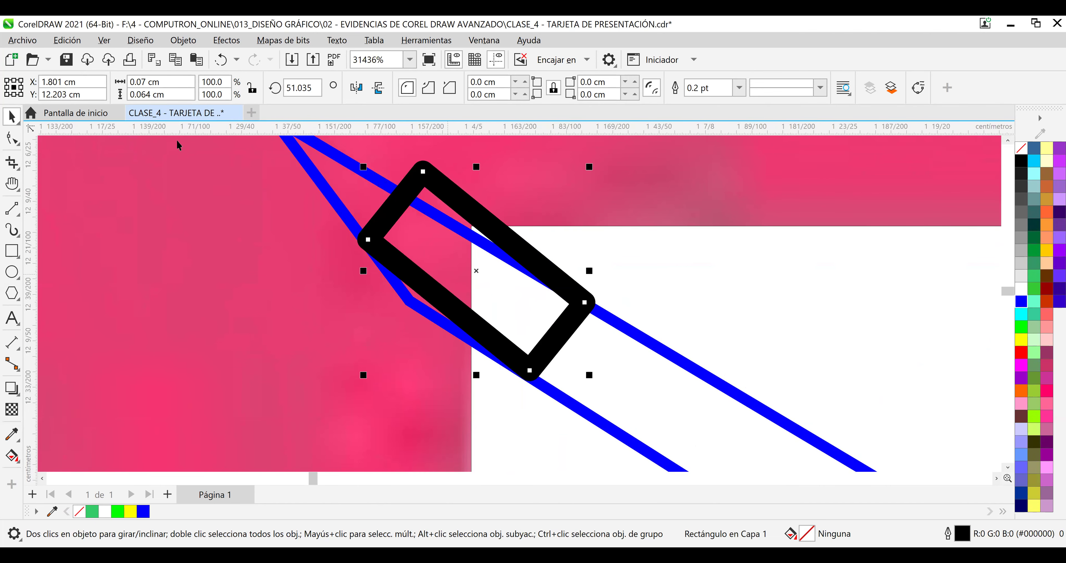
Move the left upper arm's topmost outer end node inward and slightly down, shortening the pointed tip.
{"action": "key", "text": "F10"}
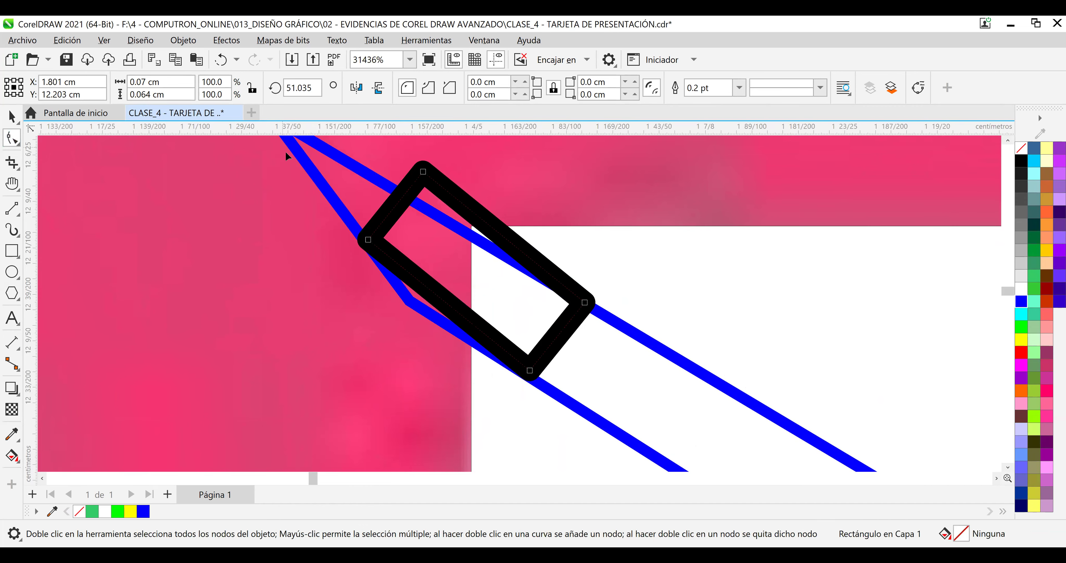
{"action": "scroll", "coordinate": [303, 176], "scroll_direction": "down", "scroll_amount": 5}
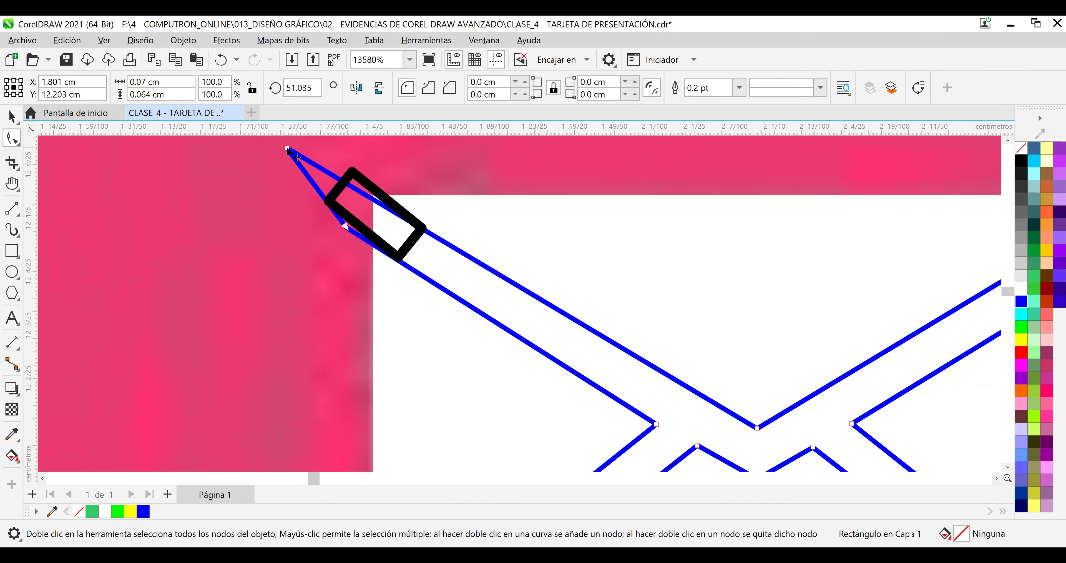
{"action": "left_click", "coordinate": [287, 150]}
{"action": "left_click_drag", "start_coordinate": [287, 150], "coordinate": [320, 167]}
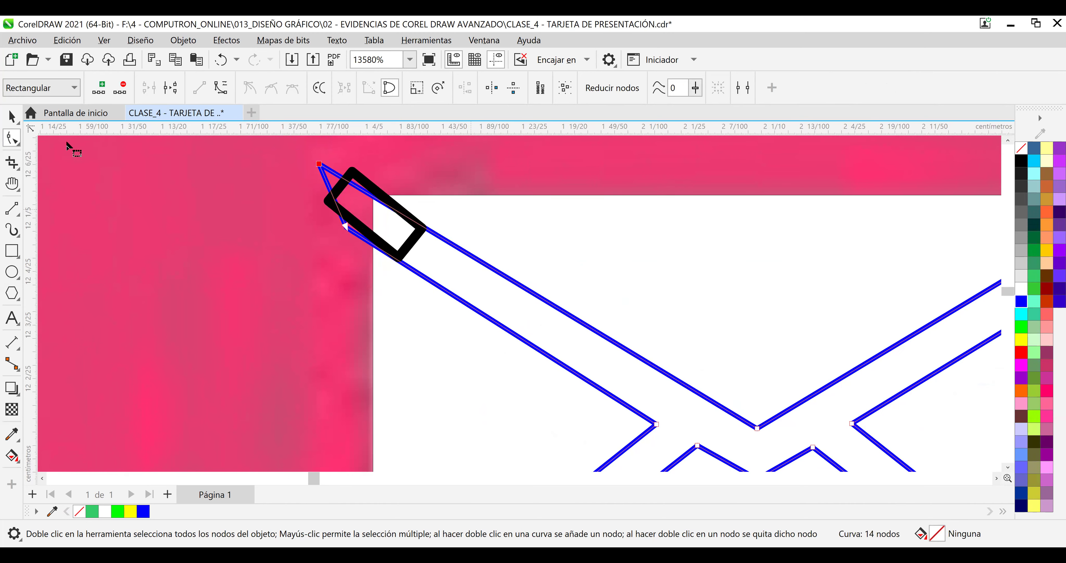
Move the small rectangle to the inner end of the left upper arm, at about X 1.99 cm, Y 12.083 cm.
{"action": "left_click", "coordinate": [19, 119]}
{"action": "left_click", "coordinate": [361, 175]}
{"action": "mouse_move", "coordinate": [361, 175]}
{"action": "left_mouse_down"}
{"action": "mouse_move", "coordinate": [573, 279]}
{"action": "mouse_move", "coordinate": [673, 355]}
{"action": "mouse_move", "coordinate": [631, 352]}
{"action": "mouse_move", "coordinate": [608, 335]}
{"action": "left_mouse_up"}
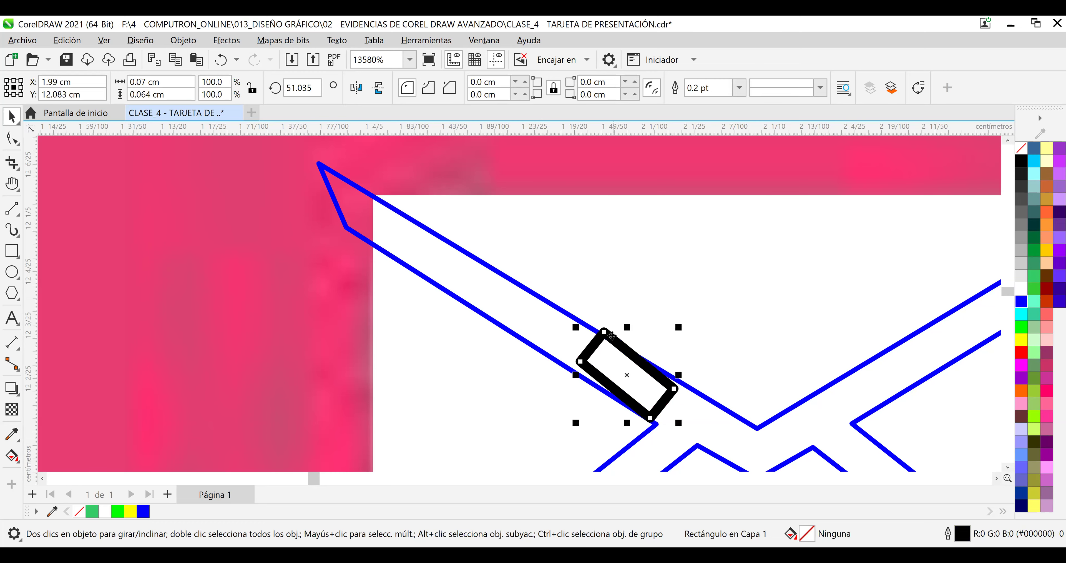
Shift the upper centre node slightly down and left to match the small rectangle's width, and the lower centre node slightly right.
{"action": "left_click", "coordinate": [12, 139]}
{"action": "scroll", "coordinate": [840, 304], "scroll_direction": "up", "scroll_amount": 1}
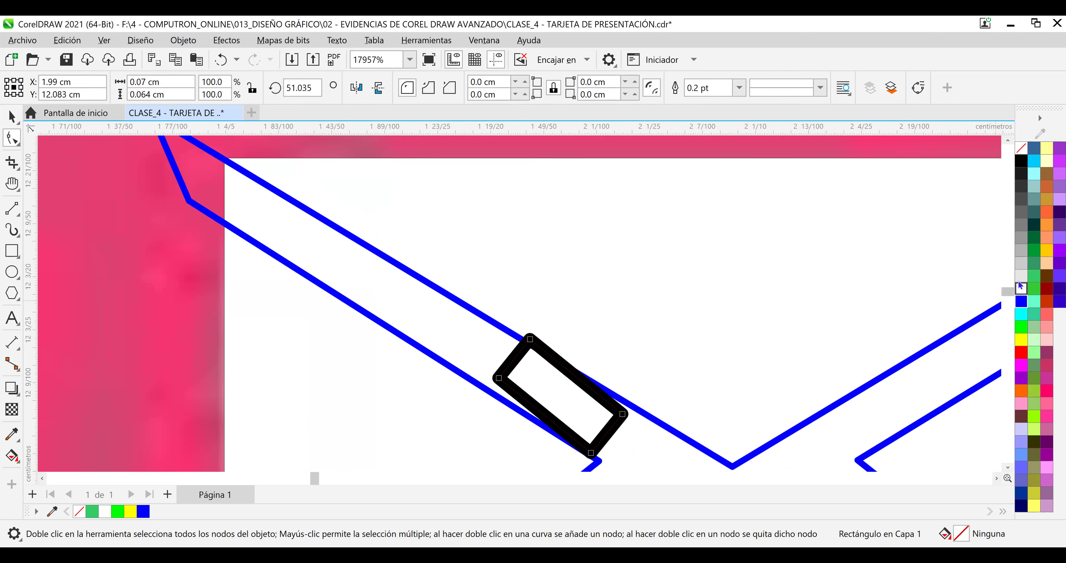
{"action": "left_click", "coordinate": [1007, 466]}
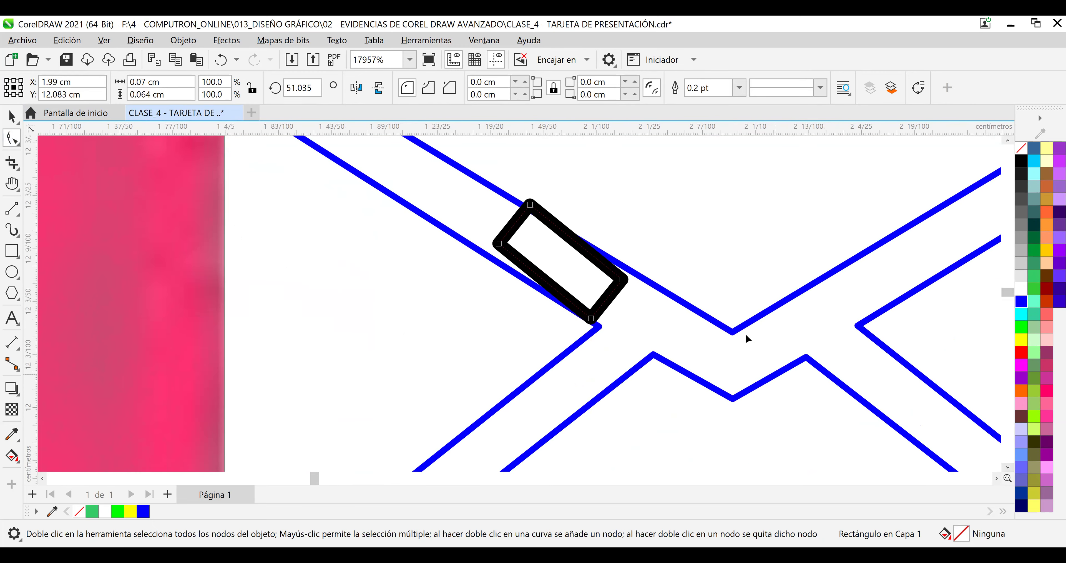
{"action": "left_click", "coordinate": [732, 334]}
{"action": "left_click_drag", "start_coordinate": [732, 336], "coordinate": [728, 340]}
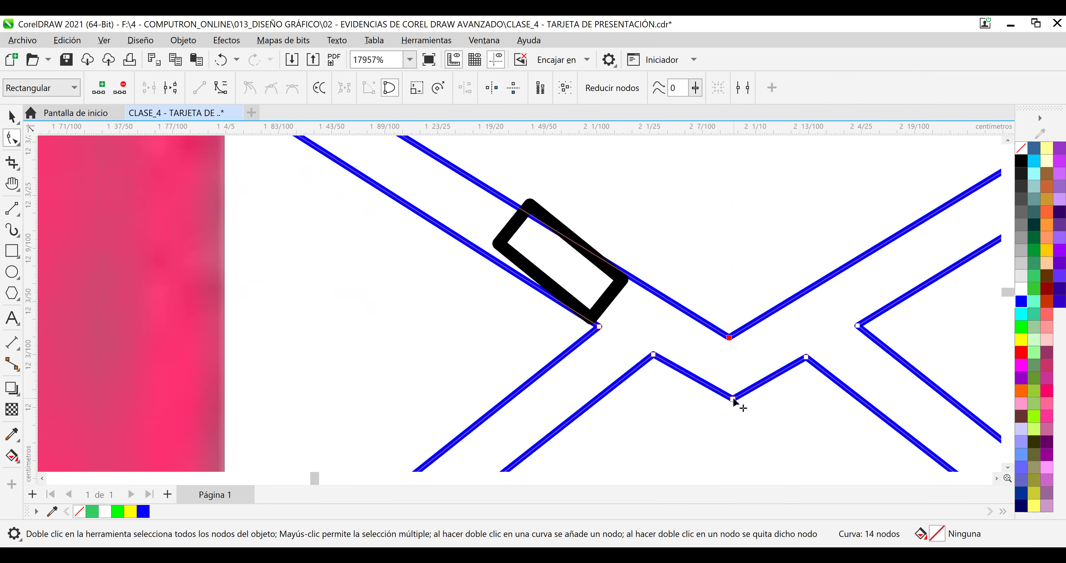
{"action": "left_click_drag", "start_coordinate": [733, 399], "coordinate": [737, 400]}
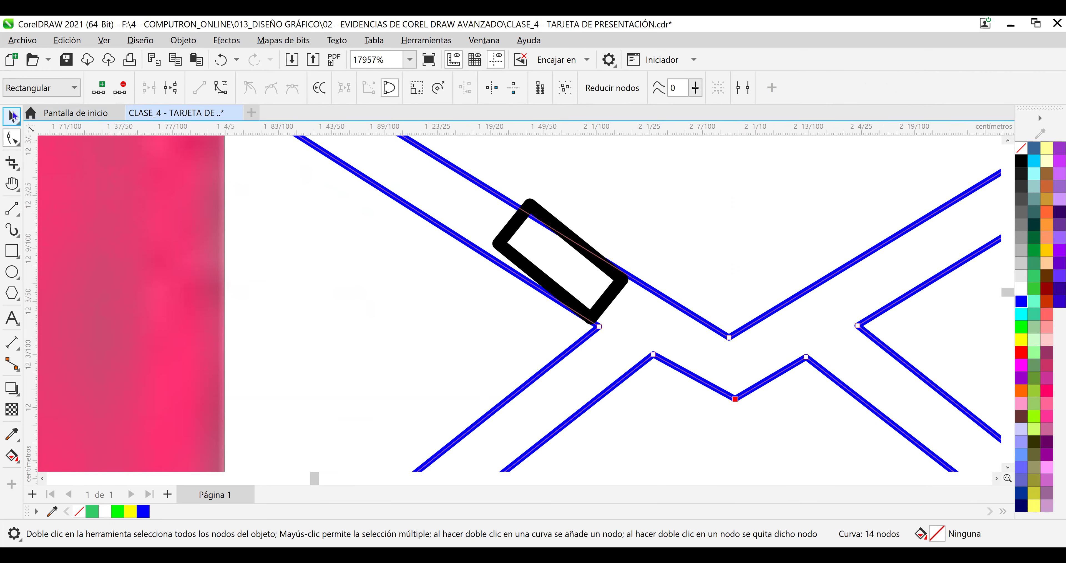
{"action": "key", "text": "Escape"}
Delete the small gauge rectangle from the left upper arm.
{"action": "key", "text": "space"}
{"action": "left_click", "coordinate": [515, 228]}
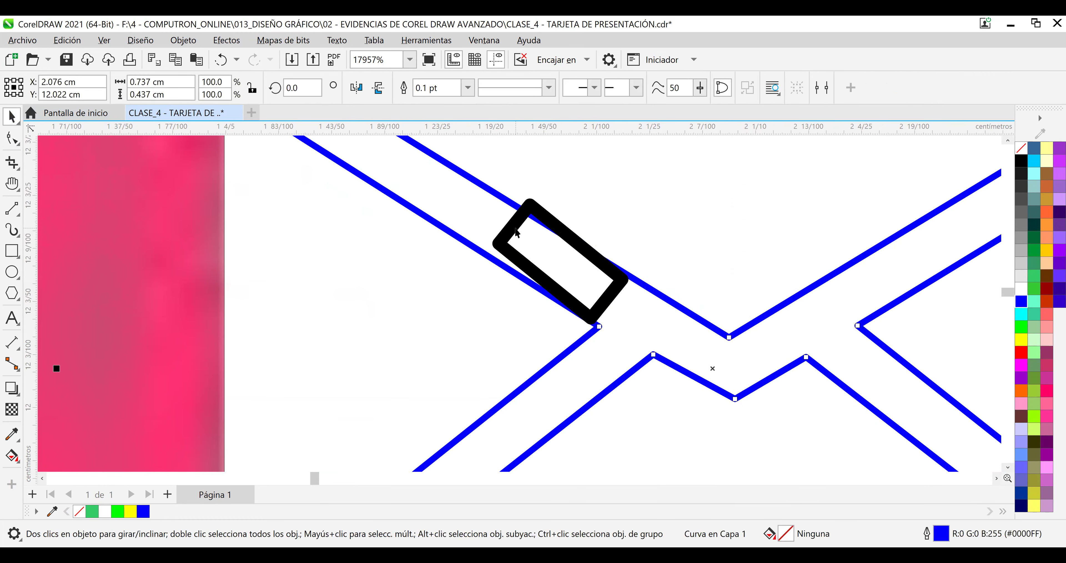
{"action": "key", "text": "Delete"}
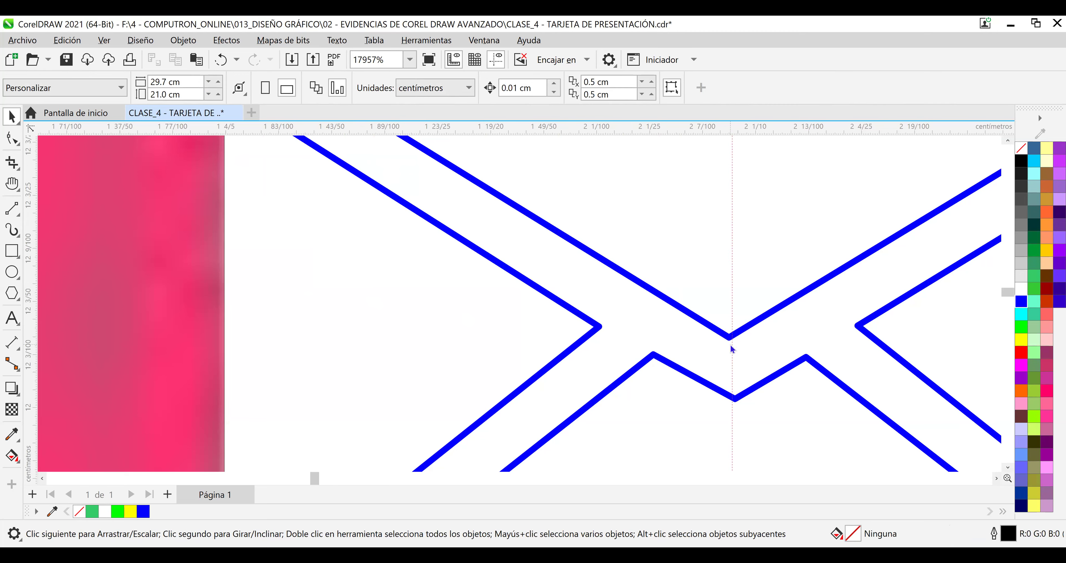
Place a vertical guideline at X 2.086 cm by the upper centre node and align the lower centre node to it.
{"action": "left_click_drag", "start_coordinate": [731, 348], "coordinate": [729, 344]}
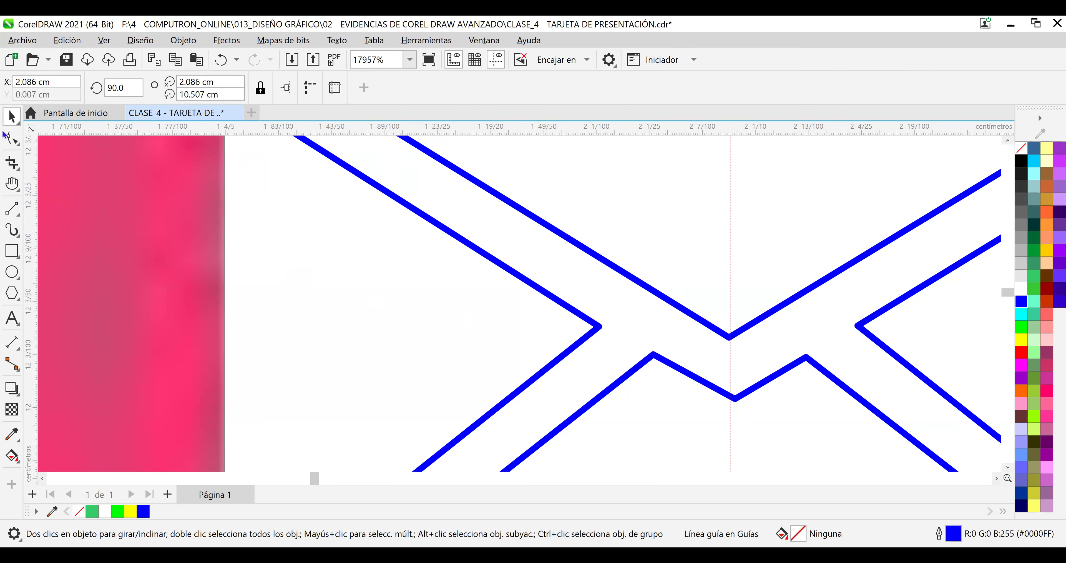
{"action": "left_click", "coordinate": [735, 399]}
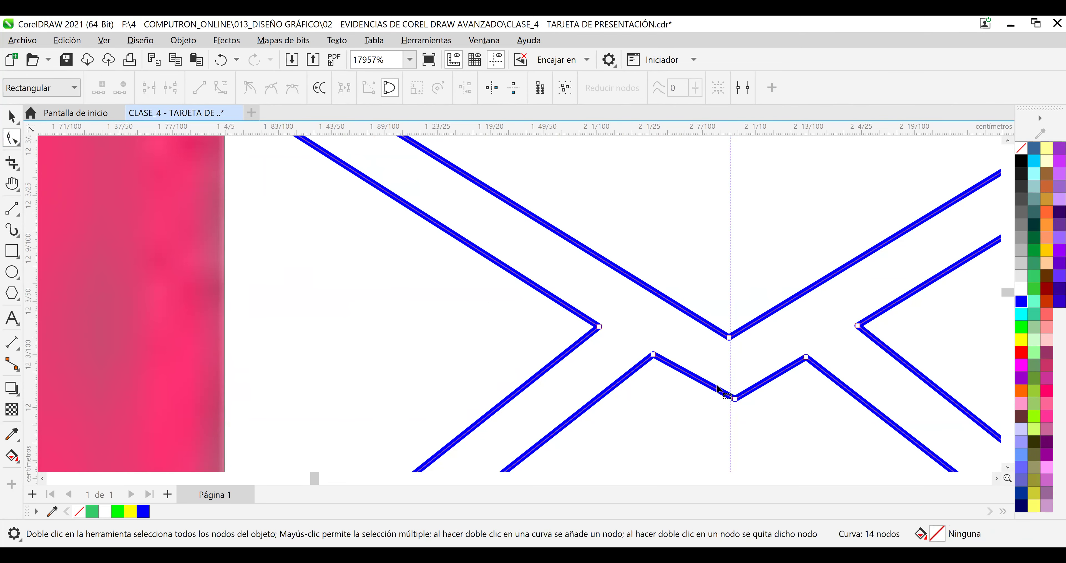
{"action": "left_click_drag", "start_coordinate": [736, 401], "coordinate": [730, 399]}
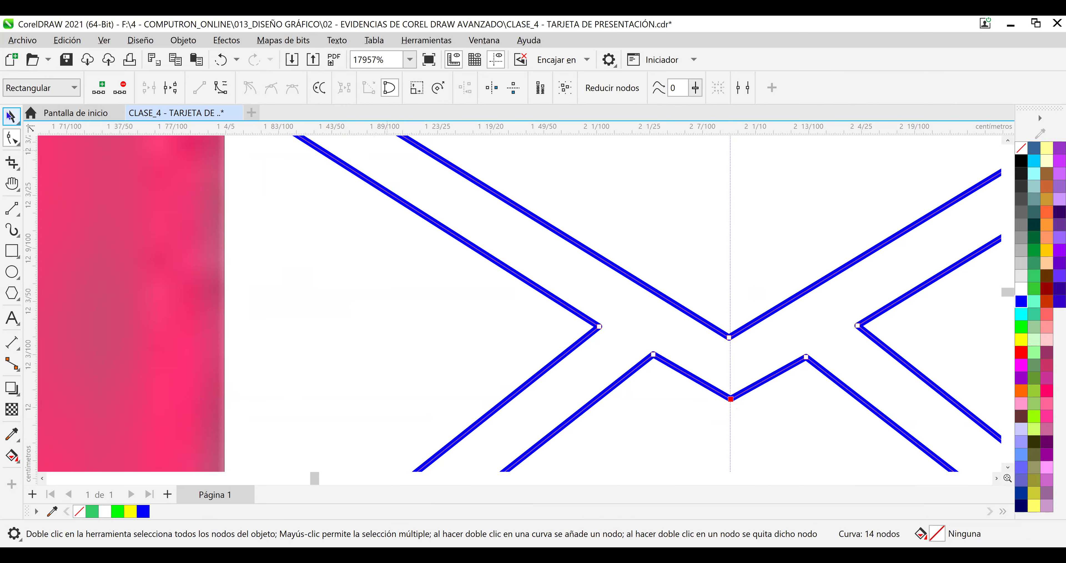
{"action": "left_click", "coordinate": [11, 115]}
Save the document and delete the vertical guideline through the envelope's centre.
{"action": "left_click", "coordinate": [65, 61]}
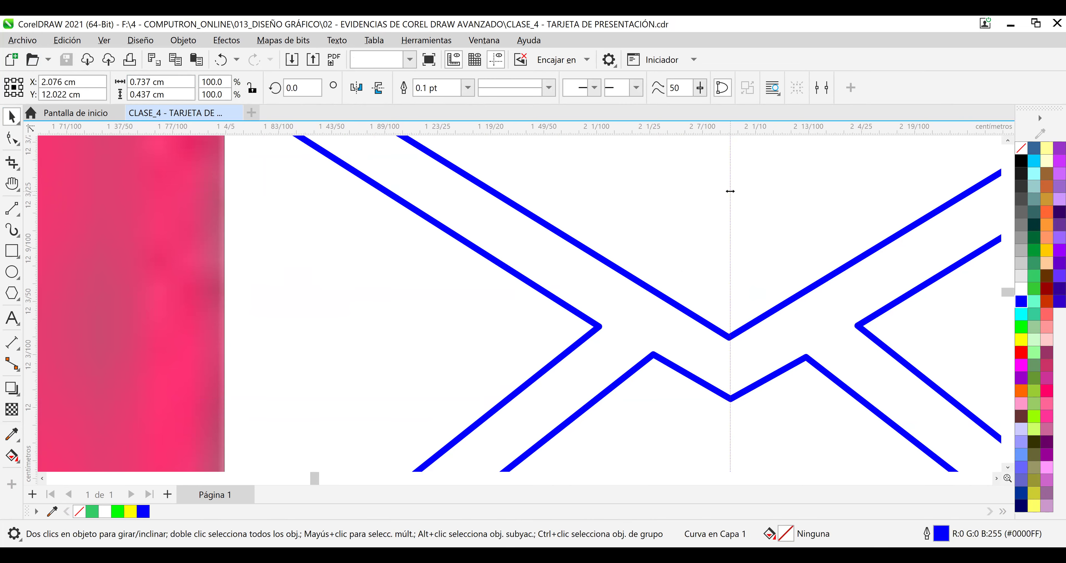
{"action": "right_click", "coordinate": [727, 208]}
{"action": "left_click", "coordinate": [741, 218]}
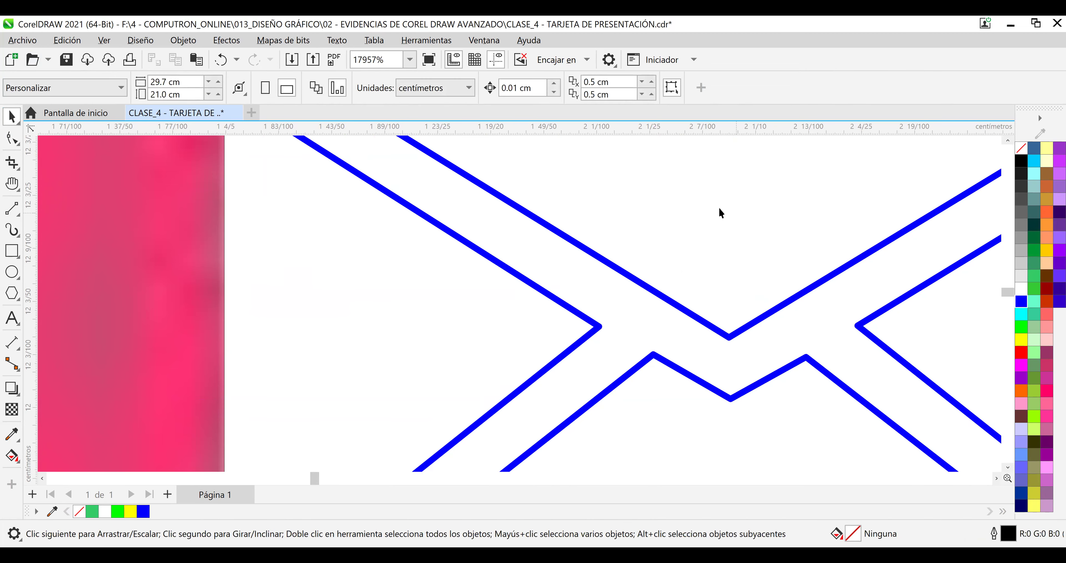
{"action": "scroll", "coordinate": [722, 208], "scroll_direction": "down", "scroll_amount": 1}
{"action": "scroll", "coordinate": [712, 213], "scroll_direction": "down", "scroll_amount": 3}
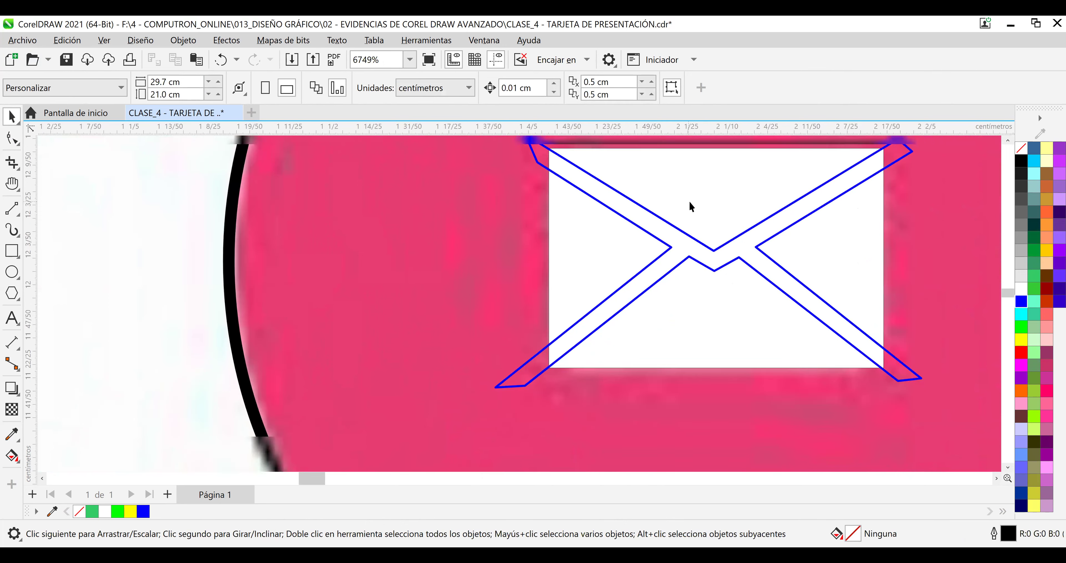
Fill the crossing envelope outline with green (#33CC33).
{"action": "scroll", "coordinate": [689, 205], "scroll_direction": "down", "scroll_amount": 1}
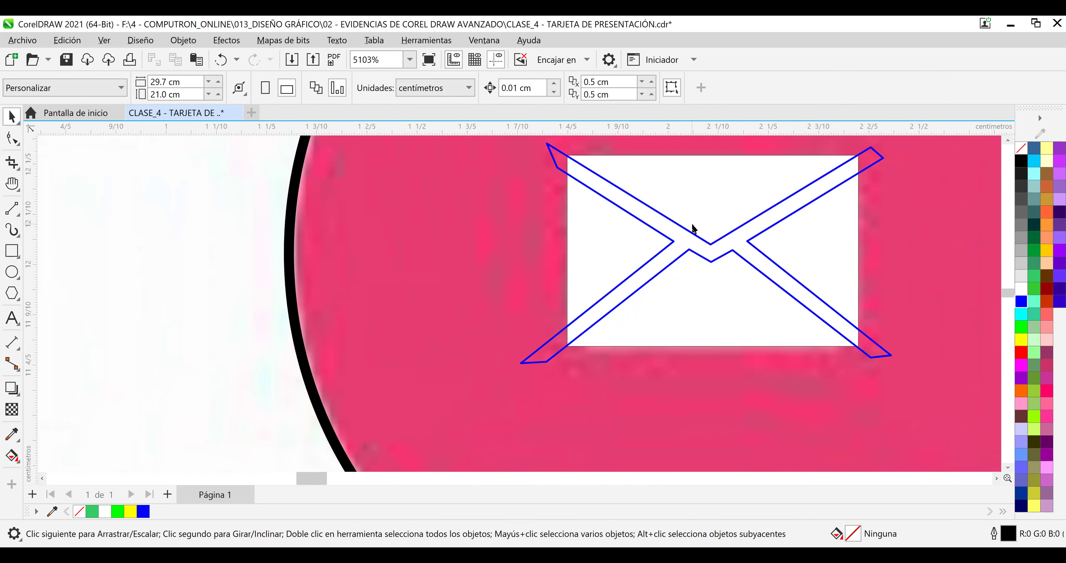
{"action": "left_click", "coordinate": [710, 246]}
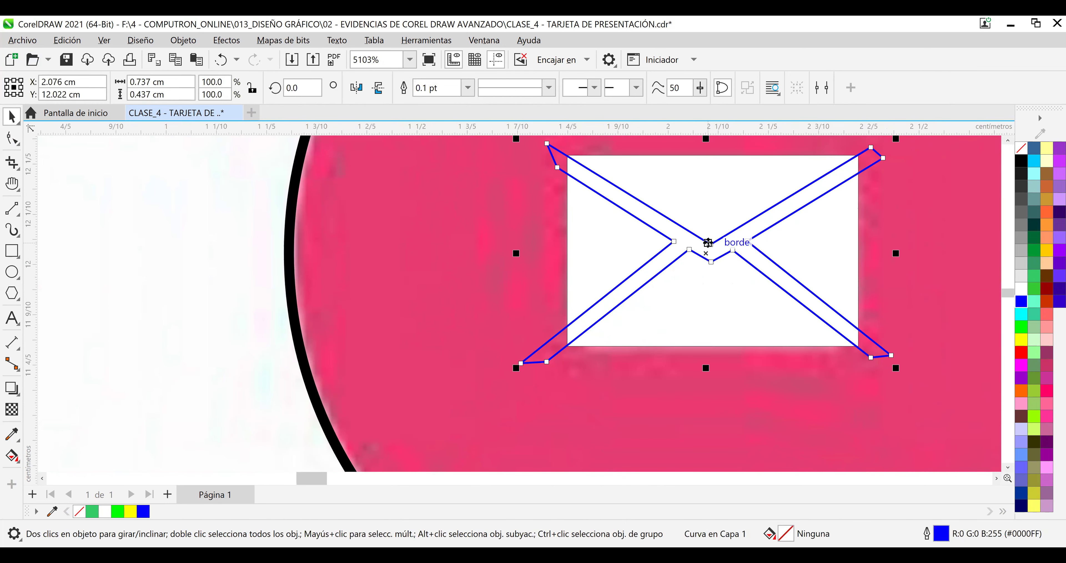
{"action": "left_click", "coordinate": [1034, 290]}
{"action": "scroll", "coordinate": [837, 221], "scroll_direction": "down", "scroll_amount": 2}
{"action": "scroll", "coordinate": [630, 190], "scroll_direction": "down", "scroll_amount": 1}
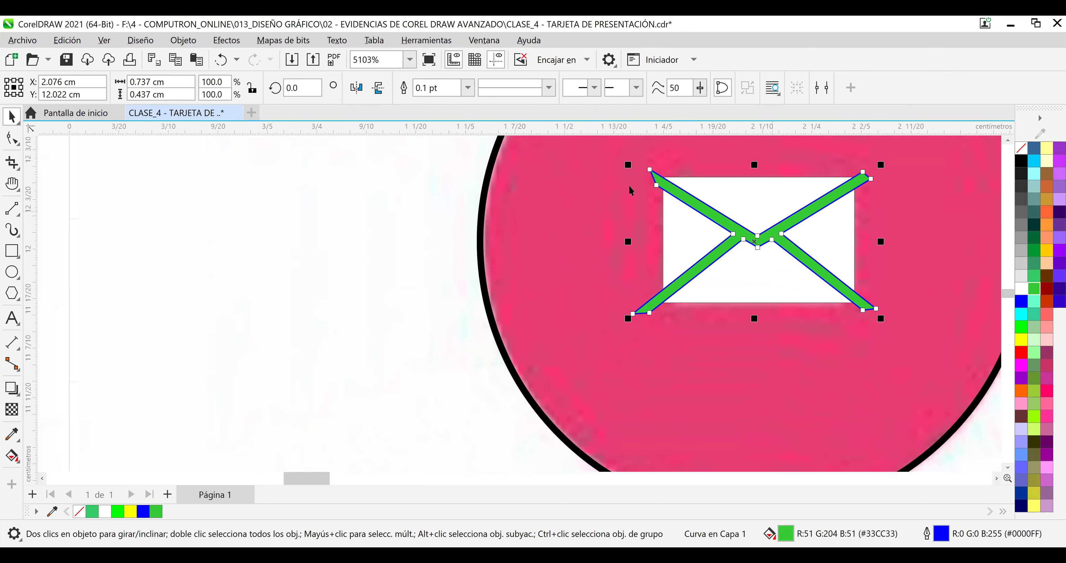
{"action": "left_click", "coordinate": [602, 154]}
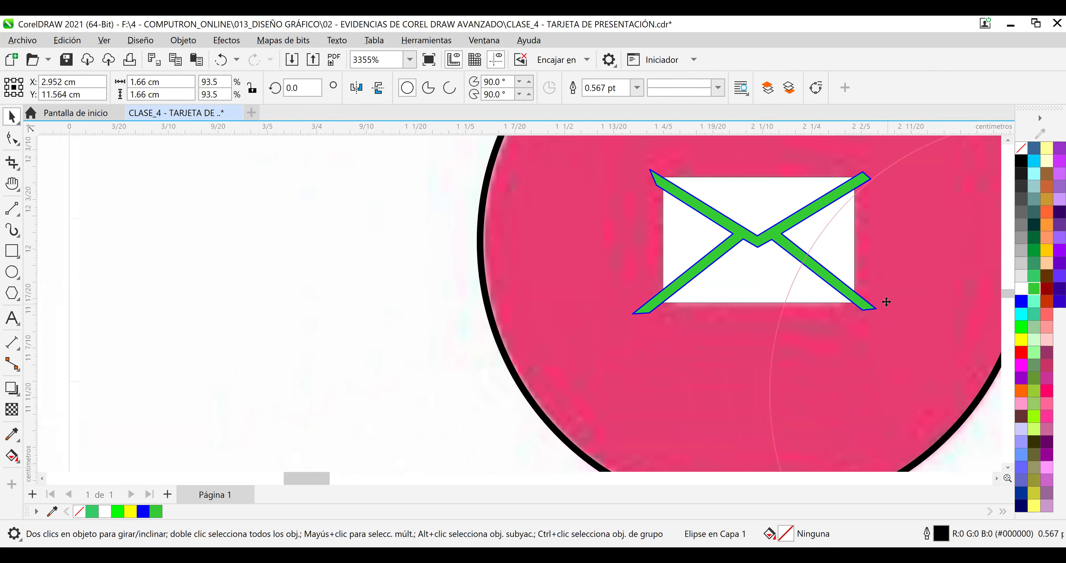
{"action": "left_click_drag", "start_coordinate": [888, 305], "coordinate": [871, 296]}
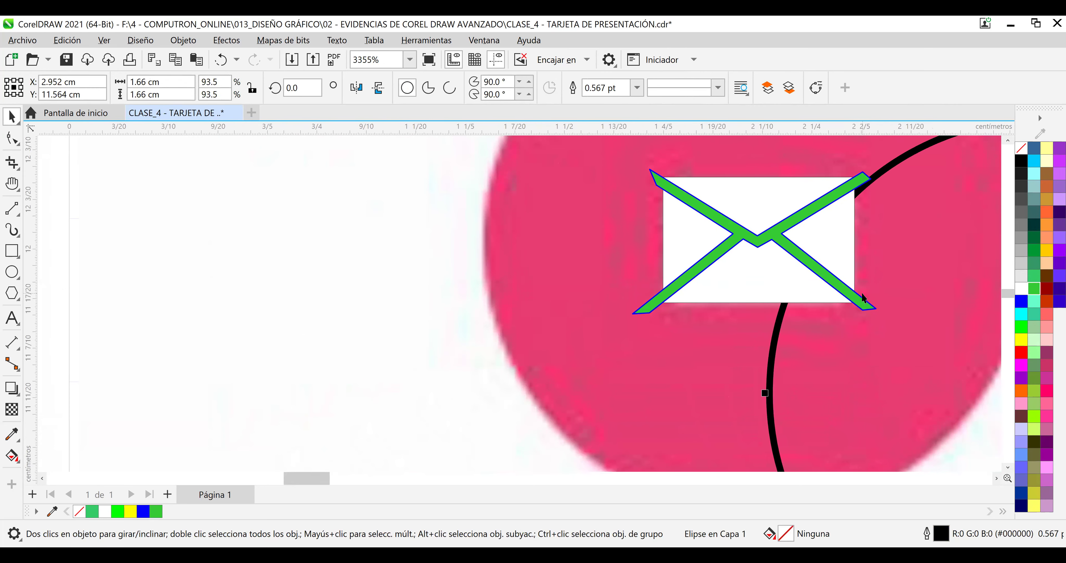
{"action": "key", "text": "ctrl+z"}
Try to trim the green crossing shape with the white rectangle, and undo the trim.
{"action": "left_click", "coordinate": [775, 199]}
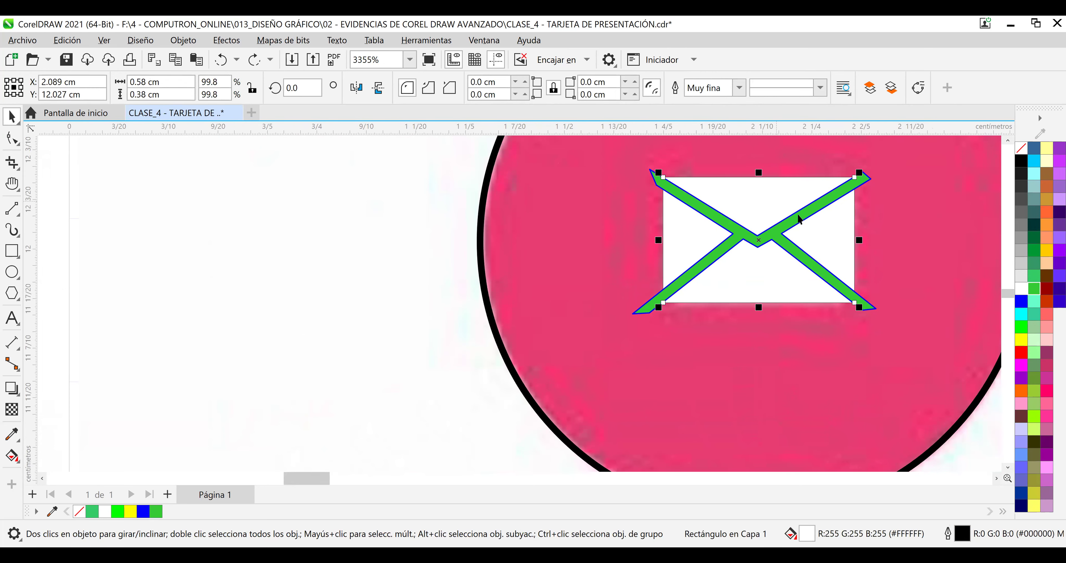
{"action": "scroll", "coordinate": [807, 220], "scroll_direction": "up", "scroll_amount": 1}
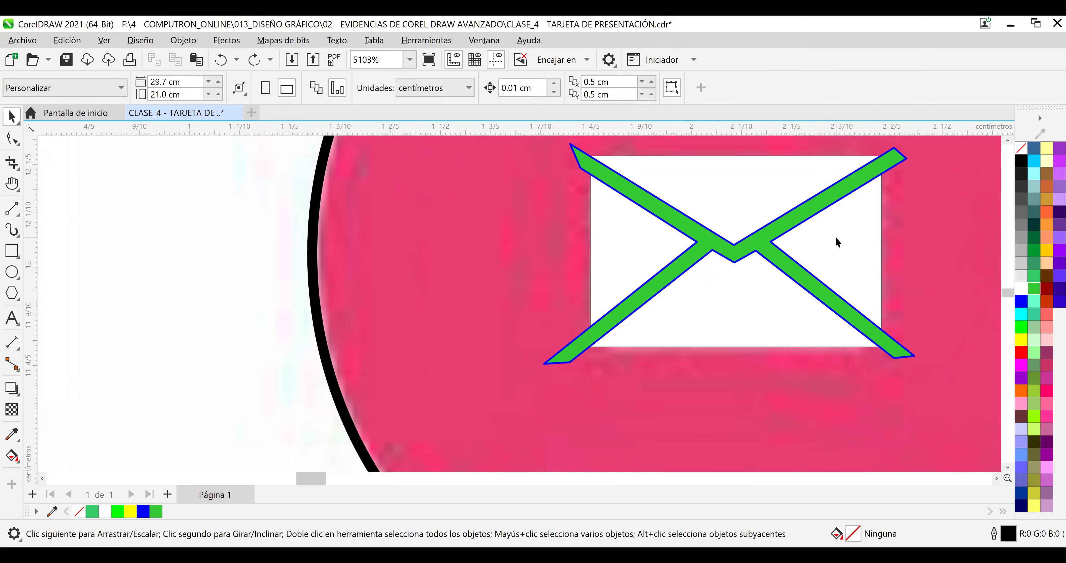
{"action": "left_click", "coordinate": [799, 223], "text": "shift"}
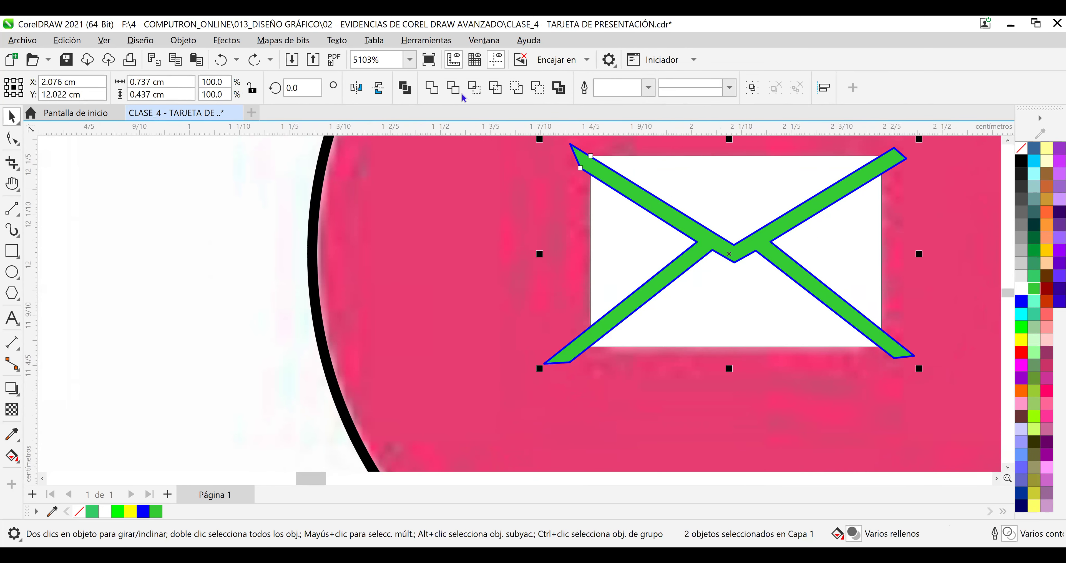
{"action": "left_click", "coordinate": [453, 88]}
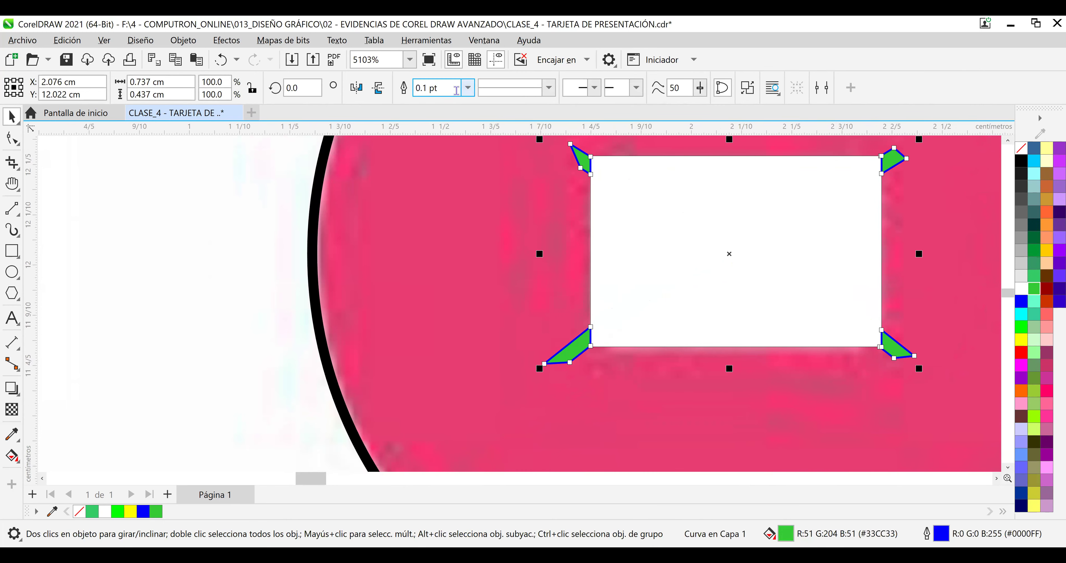
{"action": "key", "text": "ctrl+z"}
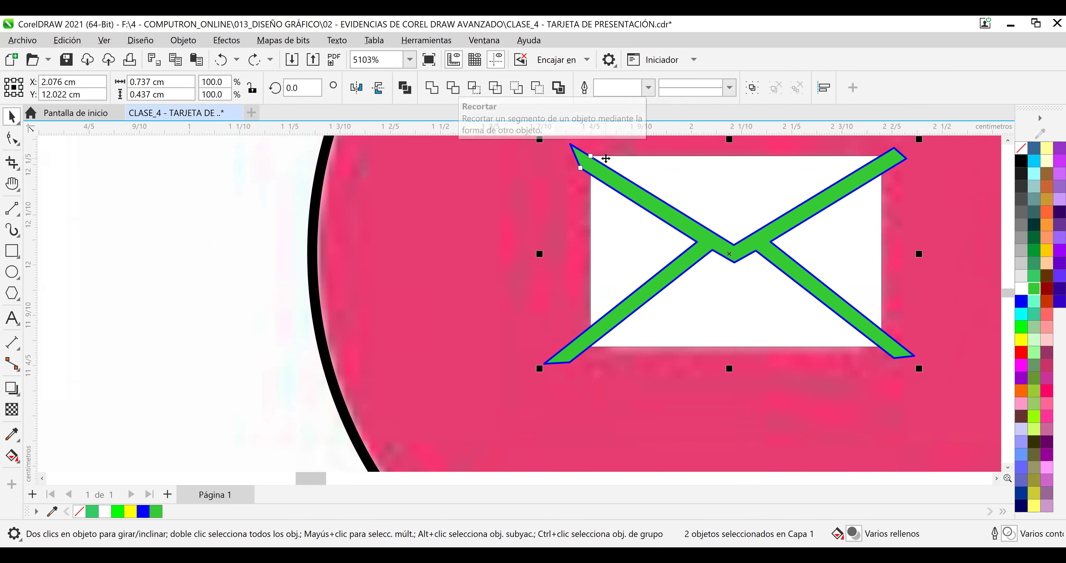
Move the black circle outline off the pink disc to the empty area on its left.
{"action": "left_click", "coordinate": [708, 169]}
{"action": "scroll", "coordinate": [708, 171], "scroll_direction": "down", "scroll_amount": 2}
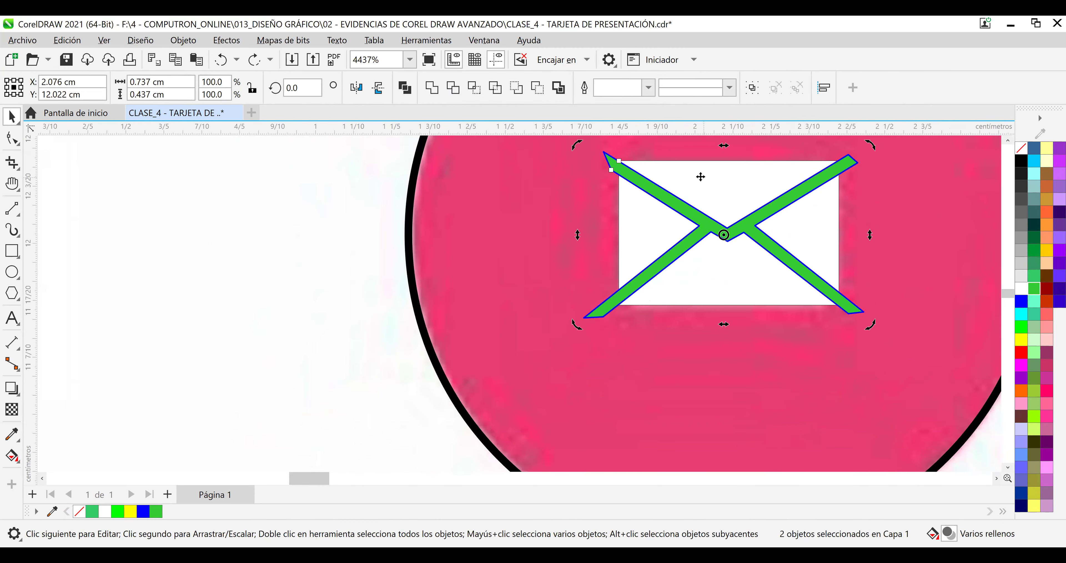
{"action": "scroll", "coordinate": [463, 182], "scroll_direction": "down", "scroll_amount": 3}
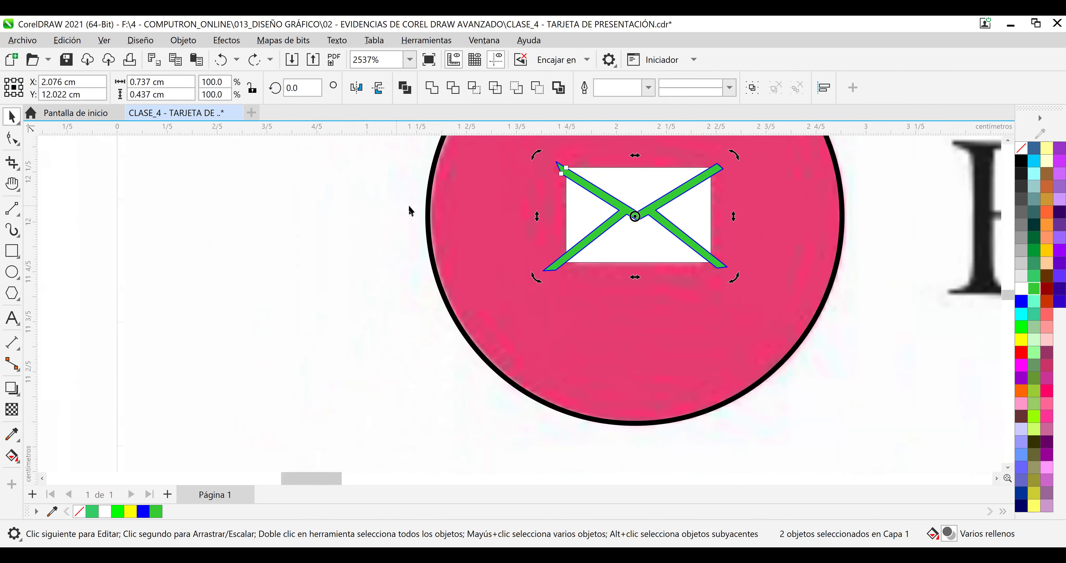
{"action": "left_click", "coordinate": [428, 211]}
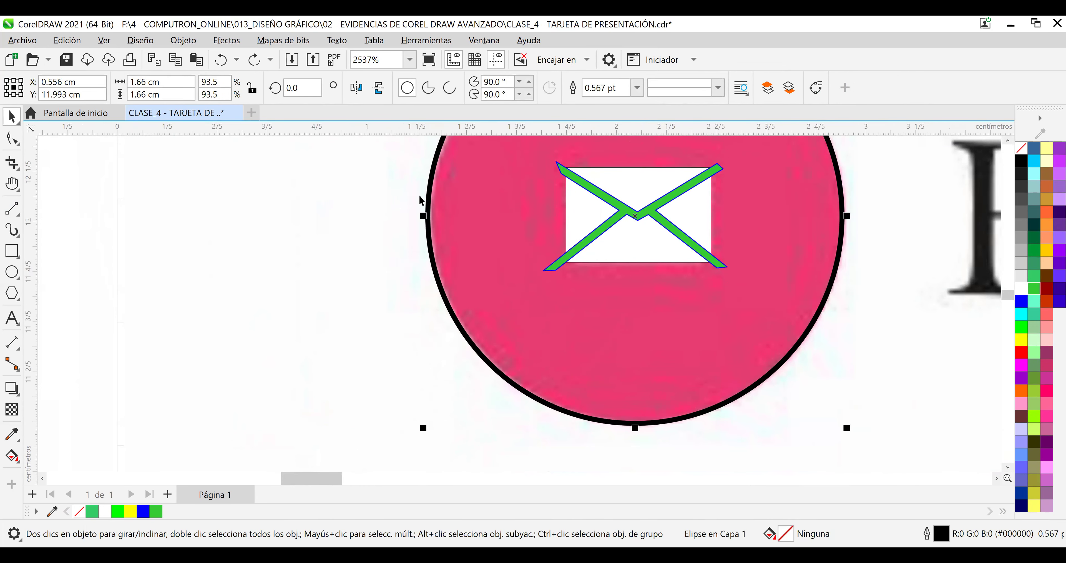
{"action": "scroll", "coordinate": [438, 204], "scroll_direction": "down", "scroll_amount": 1}
{"action": "left_click_drag", "start_coordinate": [434, 202], "coordinate": [73, 219]}
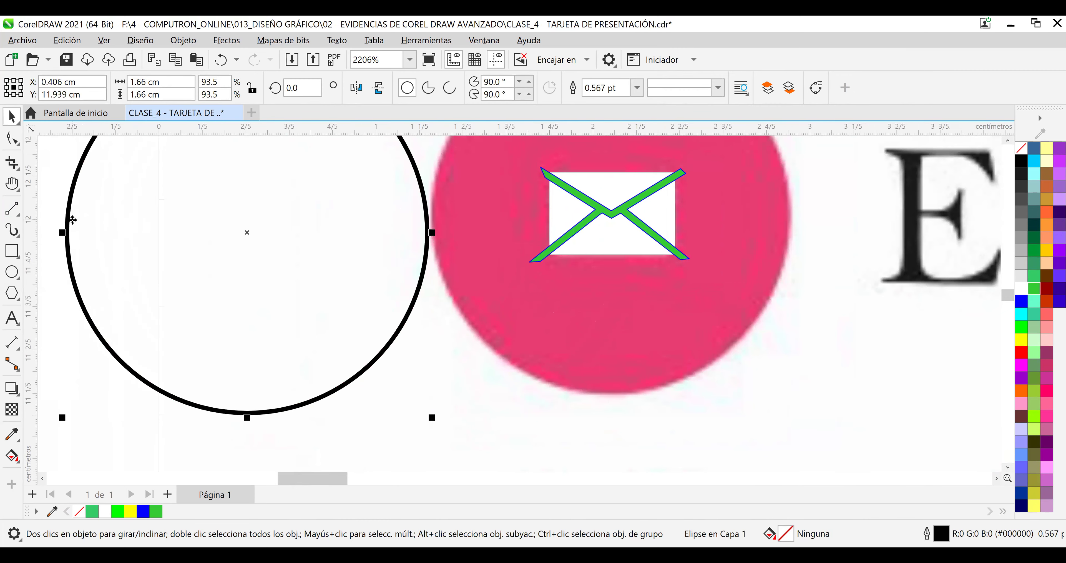
Trim the white rectangle with the green crossing shape and delete the crossing shape.
{"action": "scroll", "coordinate": [584, 210], "scroll_direction": "up", "scroll_amount": 2}
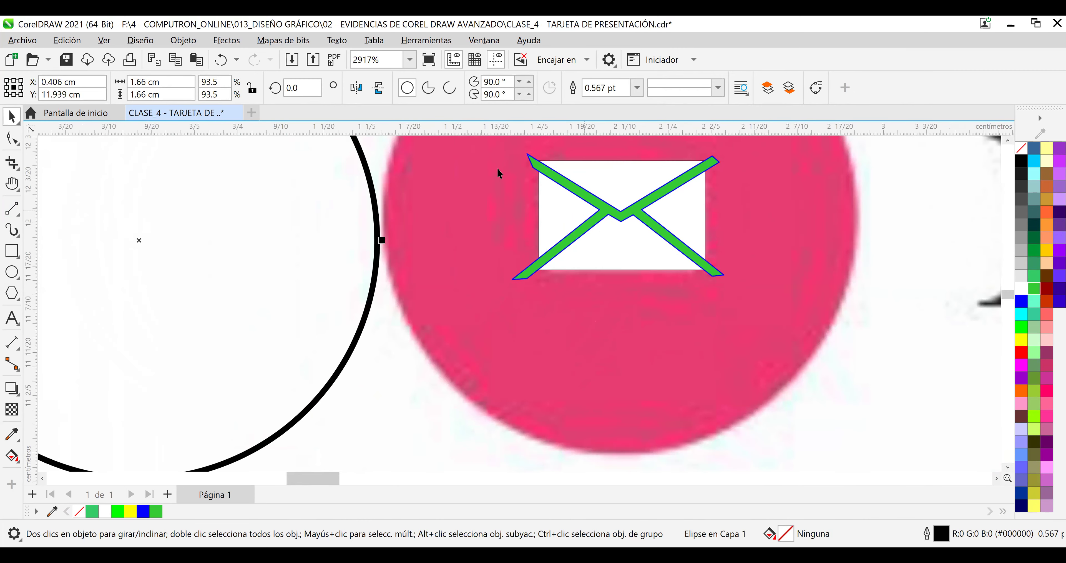
{"action": "left_click_drag", "start_coordinate": [494, 149], "coordinate": [784, 317]}
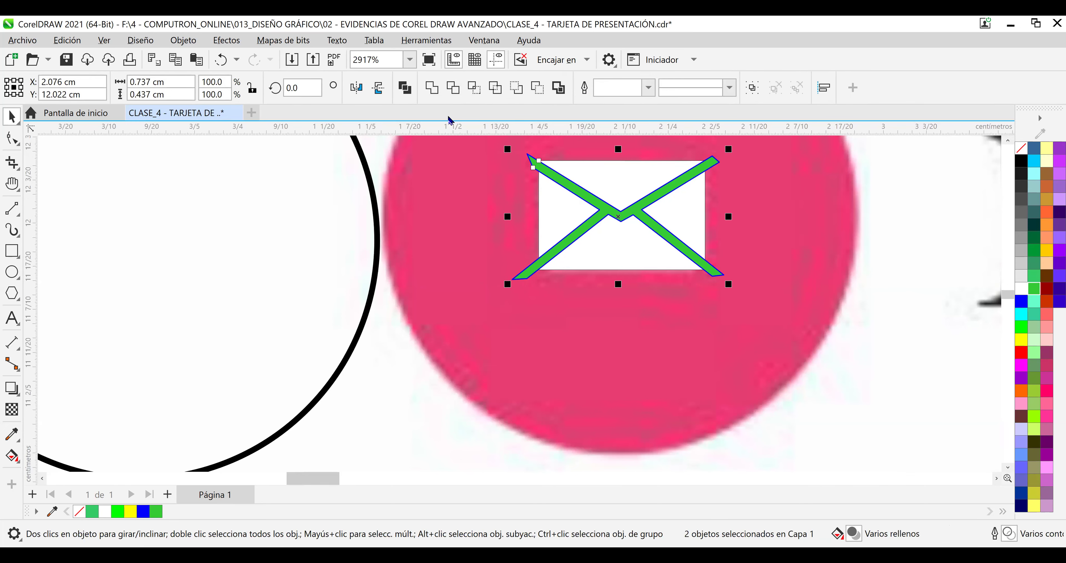
{"action": "left_click", "coordinate": [451, 87]}
{"action": "key", "text": "Escape"}
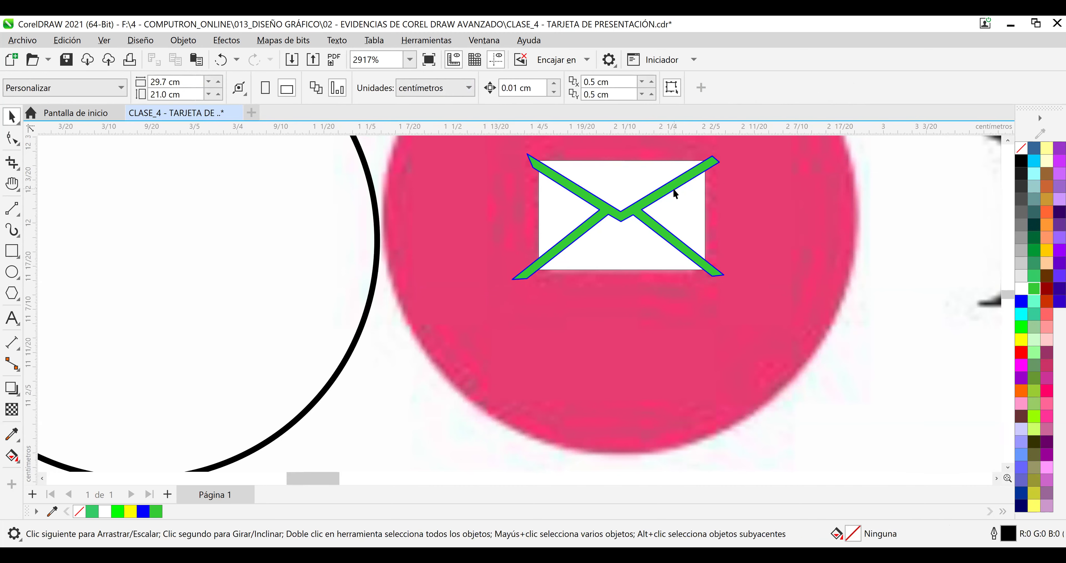
{"action": "left_click_drag", "start_coordinate": [672, 191], "coordinate": [844, 263]}
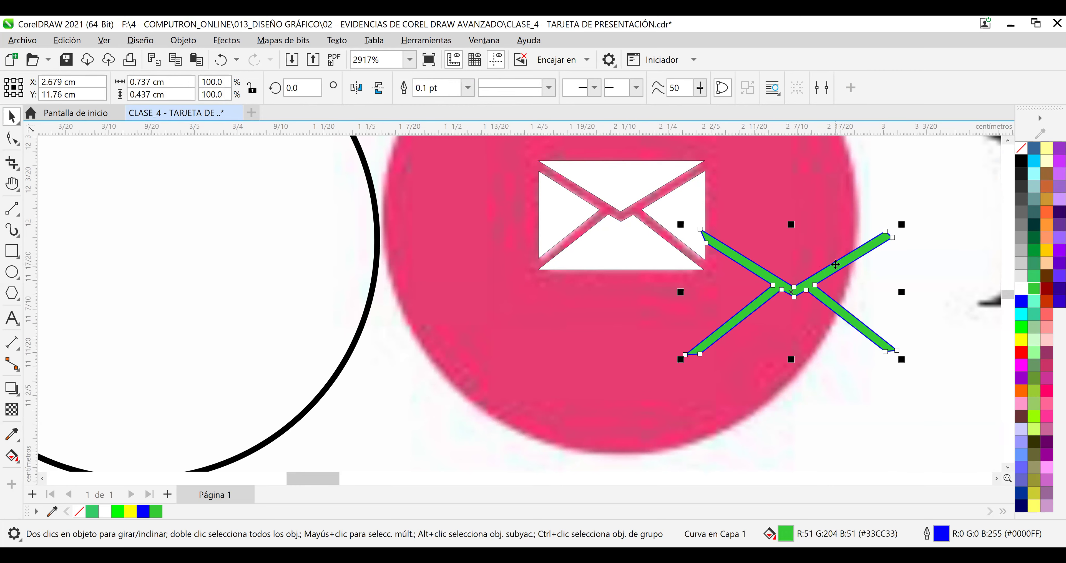
{"action": "key", "text": "Delete"}
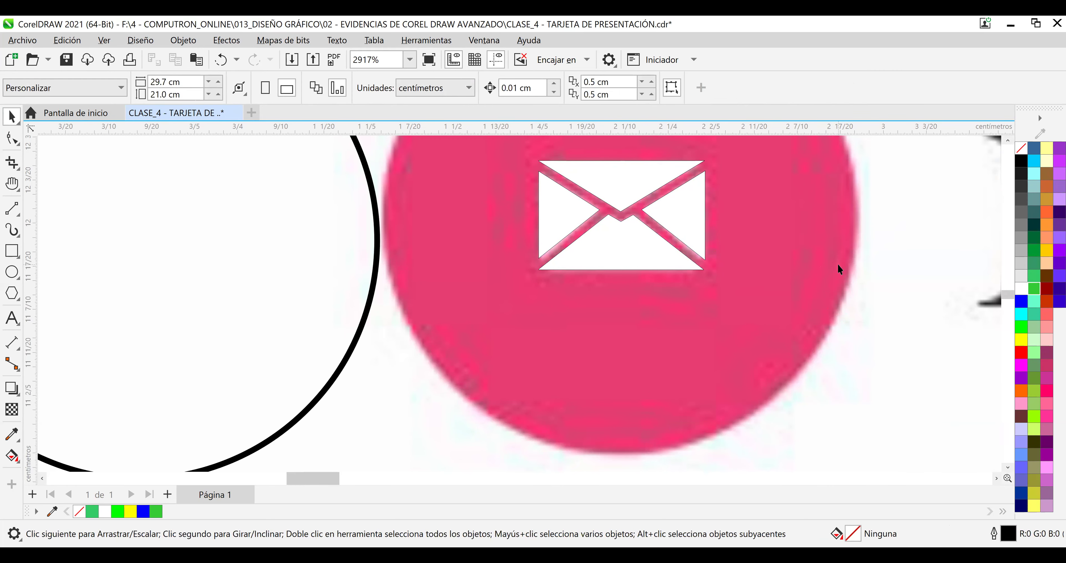
Move the black circle outline back over the pink disc, centred at about X 2.079 cm, Y 12.021 cm.
{"action": "scroll", "coordinate": [339, 261], "scroll_direction": "down", "scroll_amount": 1}
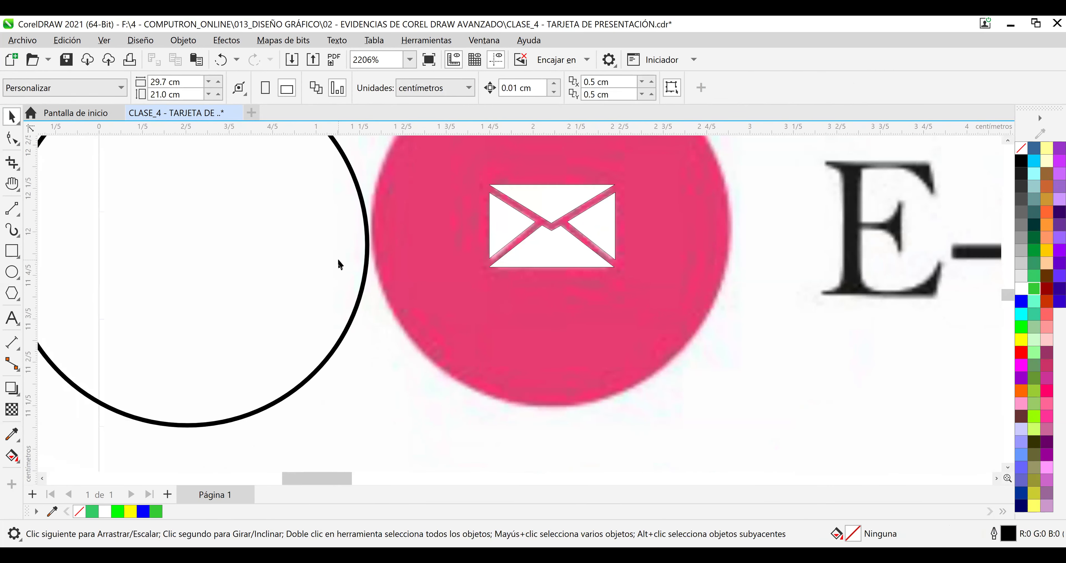
{"action": "scroll", "coordinate": [352, 261], "scroll_direction": "down", "scroll_amount": 1}
{"action": "left_click_drag", "start_coordinate": [365, 262], "coordinate": [677, 243]}
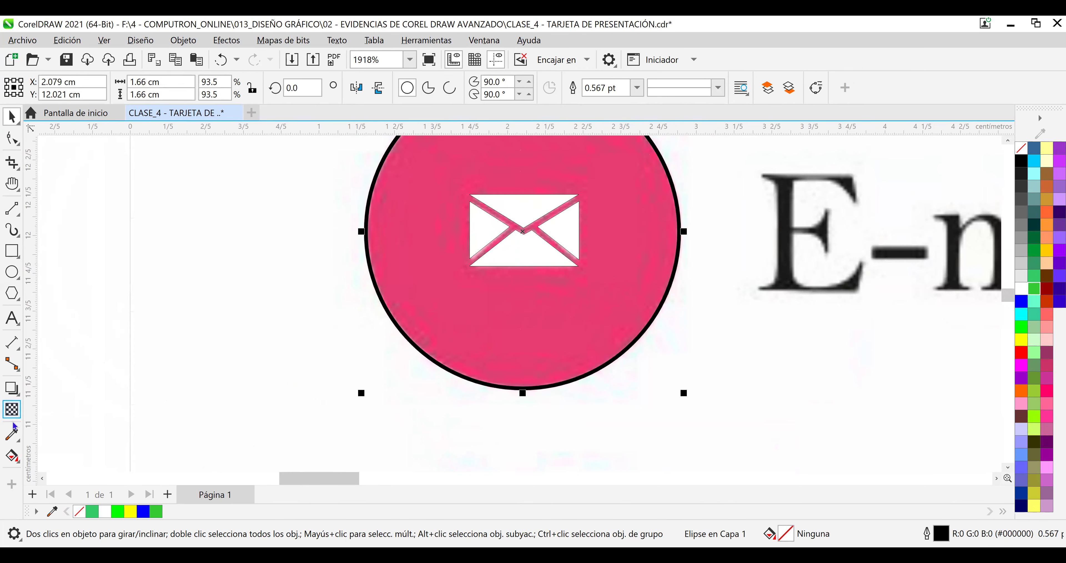
Sample the disc's pink (#E93C71), apply it to the circle's fill and outline, and save the document.
{"action": "left_click", "coordinate": [12, 434]}
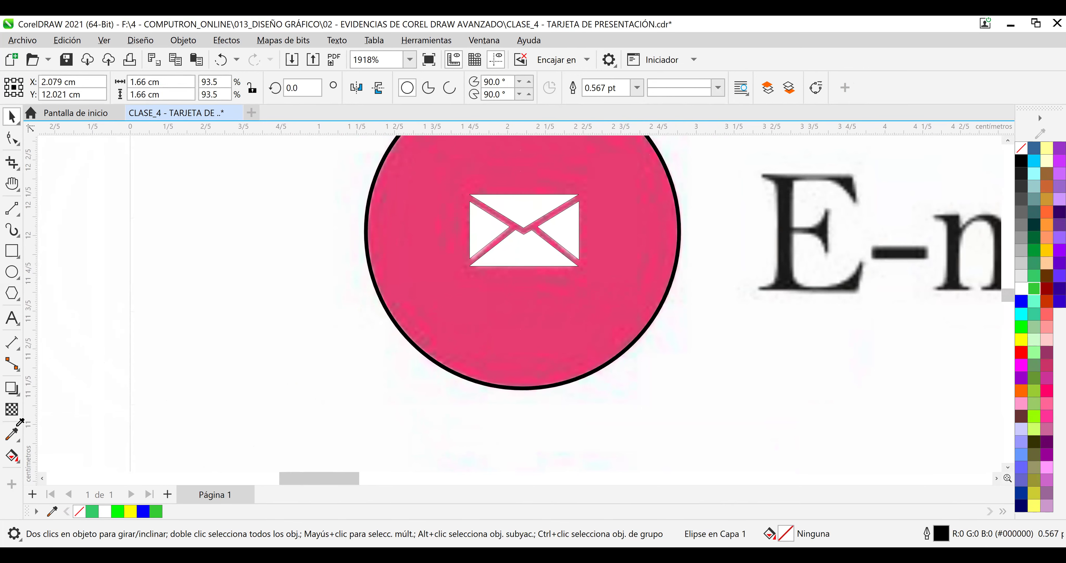
{"action": "left_click", "coordinate": [412, 303]}
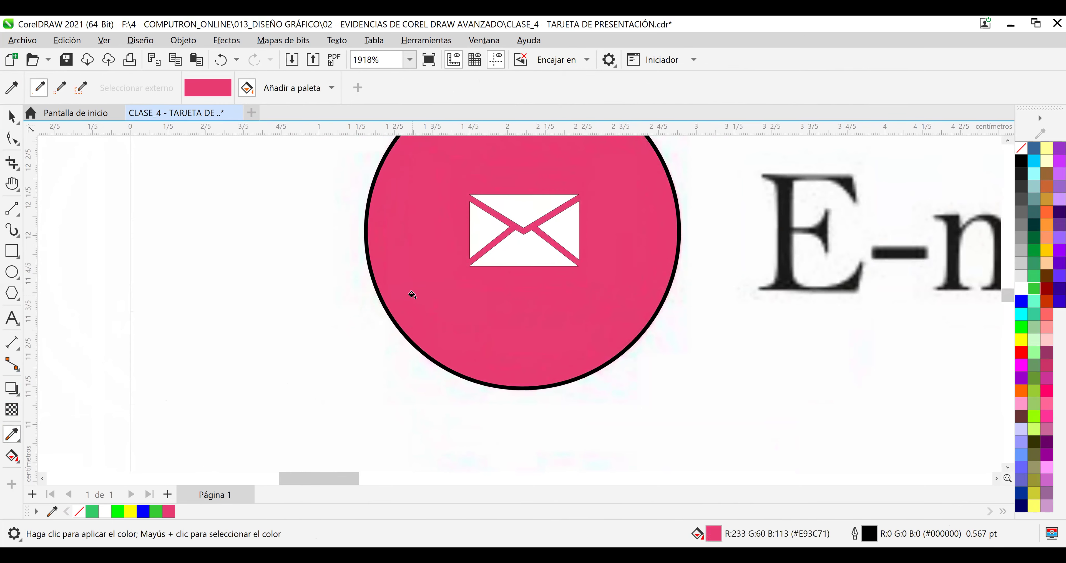
{"action": "left_click", "coordinate": [381, 310]}
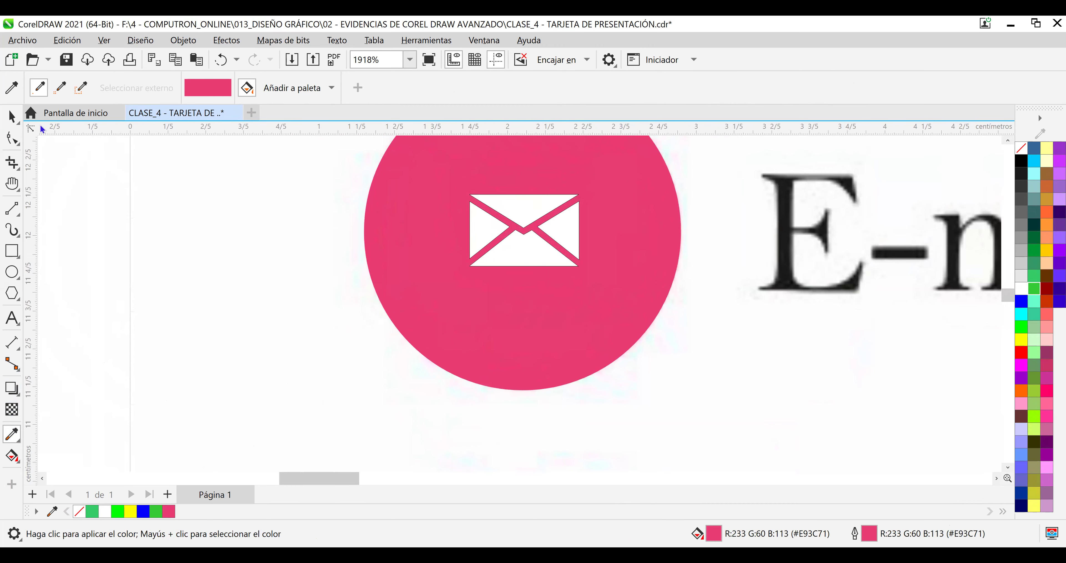
{"action": "left_click", "coordinate": [12, 117]}
{"action": "key", "text": "ctrl+s"}
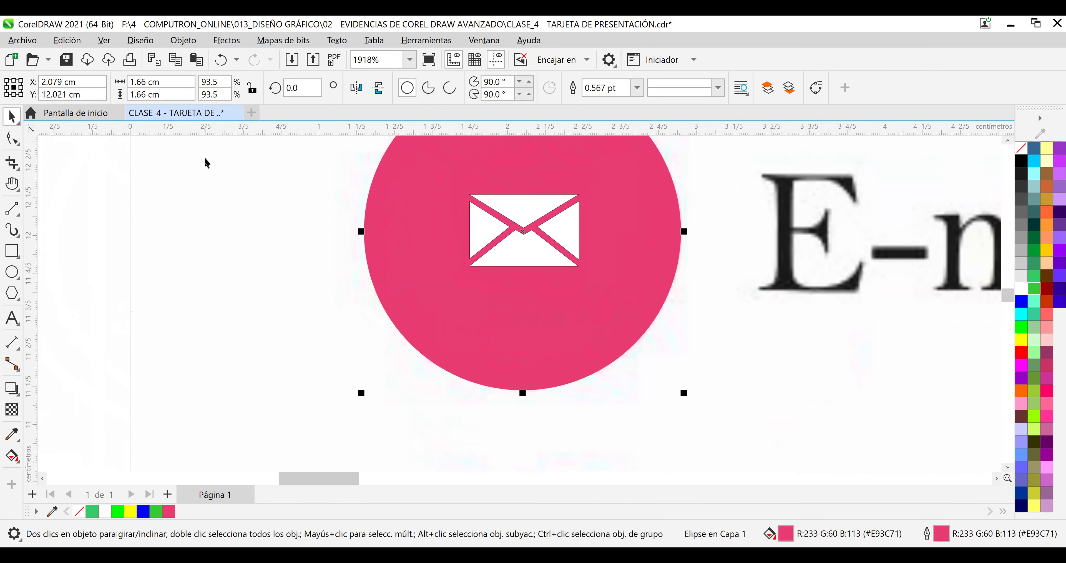
Align the envelope and the pink circle to each other's horizontal and vertical centres.
{"action": "scroll", "coordinate": [226, 181], "scroll_direction": "down", "scroll_amount": 1}
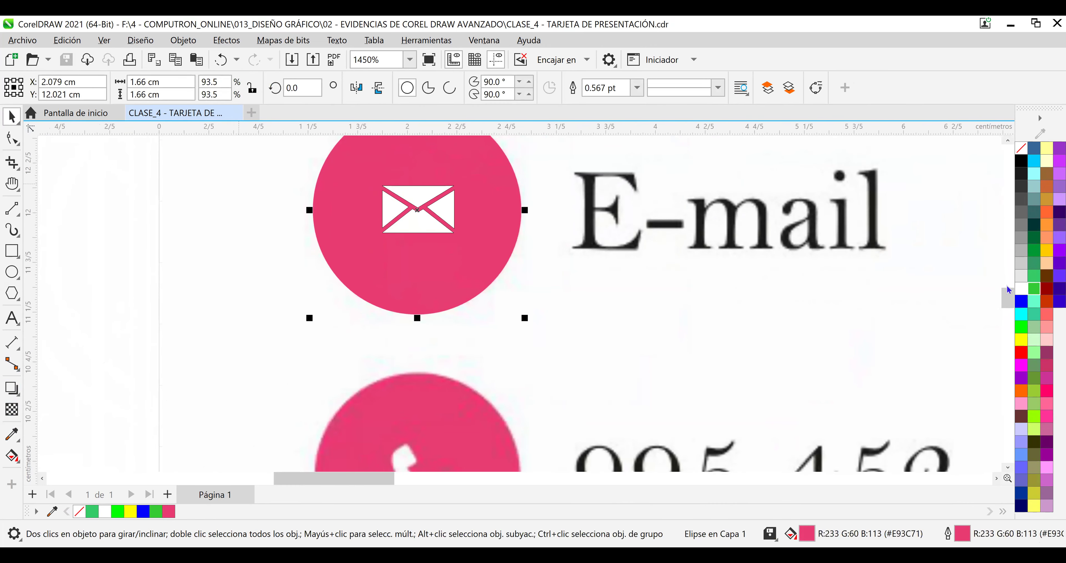
{"action": "scroll", "coordinate": [1006, 295], "scroll_direction": "down", "scroll_amount": 1}
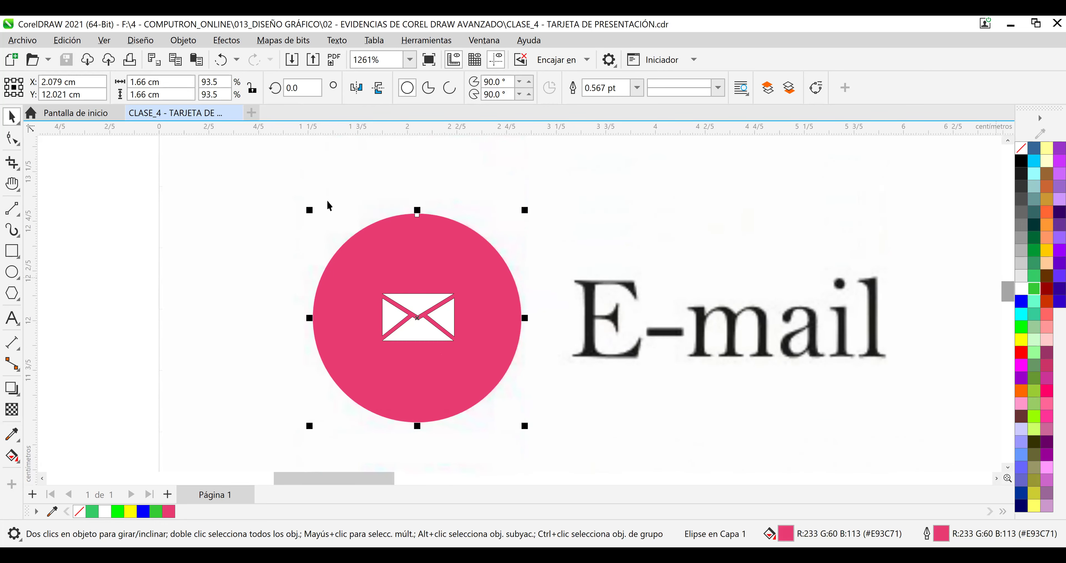
{"action": "left_click_drag", "start_coordinate": [226, 180], "coordinate": [563, 442]}
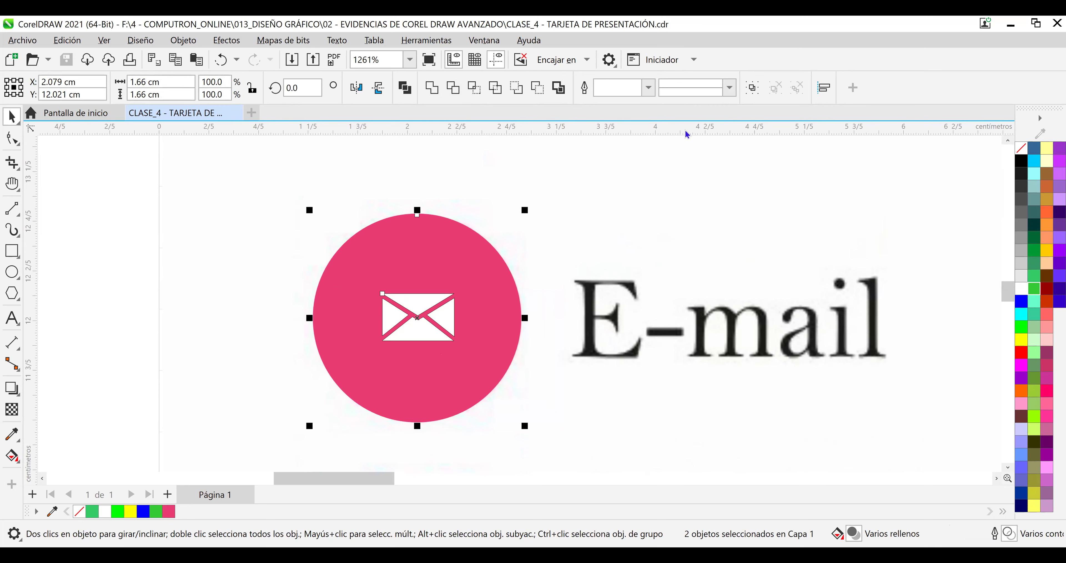
{"action": "left_click", "coordinate": [426, 41]}
{"action": "mouse_move", "coordinate": [484, 41]}
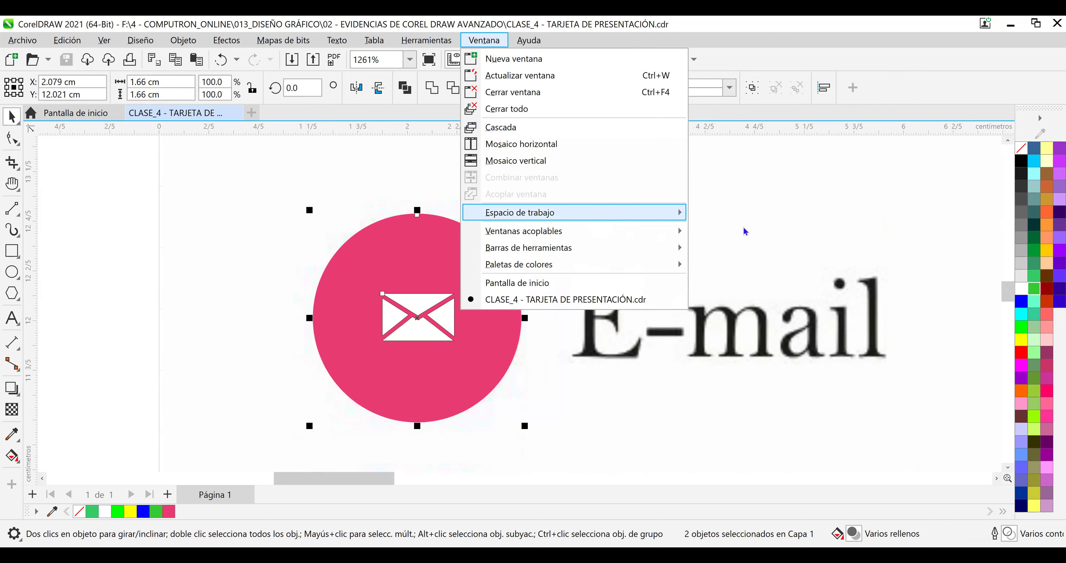
{"action": "mouse_move", "coordinate": [745, 230]}
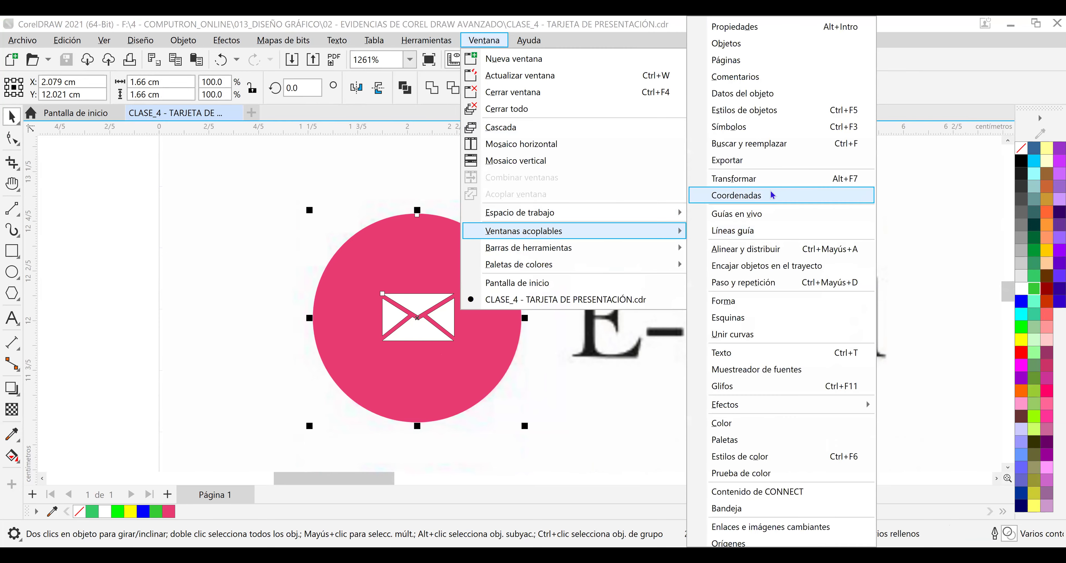
{"action": "left_click", "coordinate": [774, 248]}
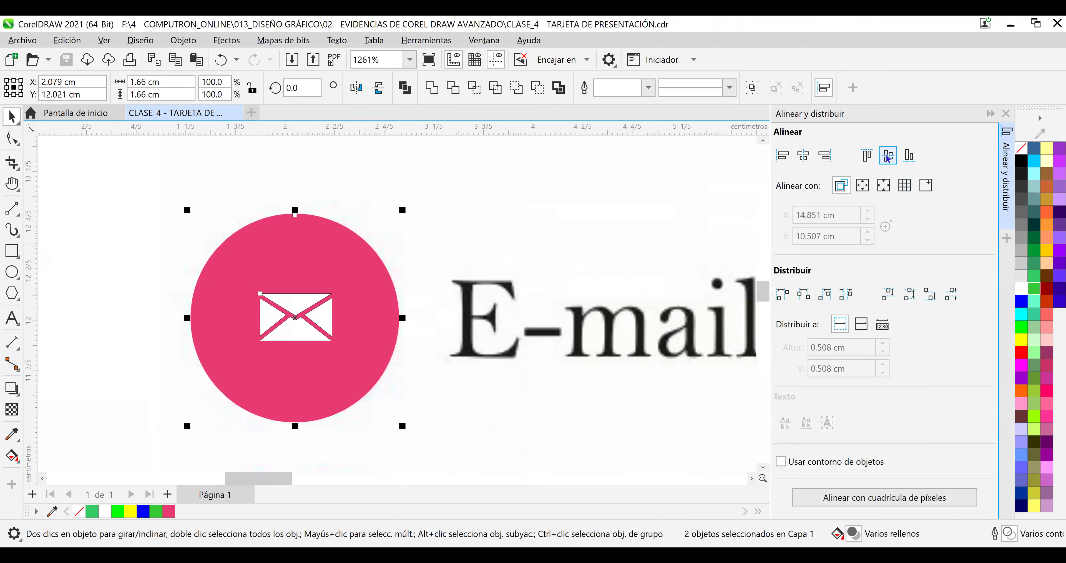
{"action": "left_click", "coordinate": [804, 156]}
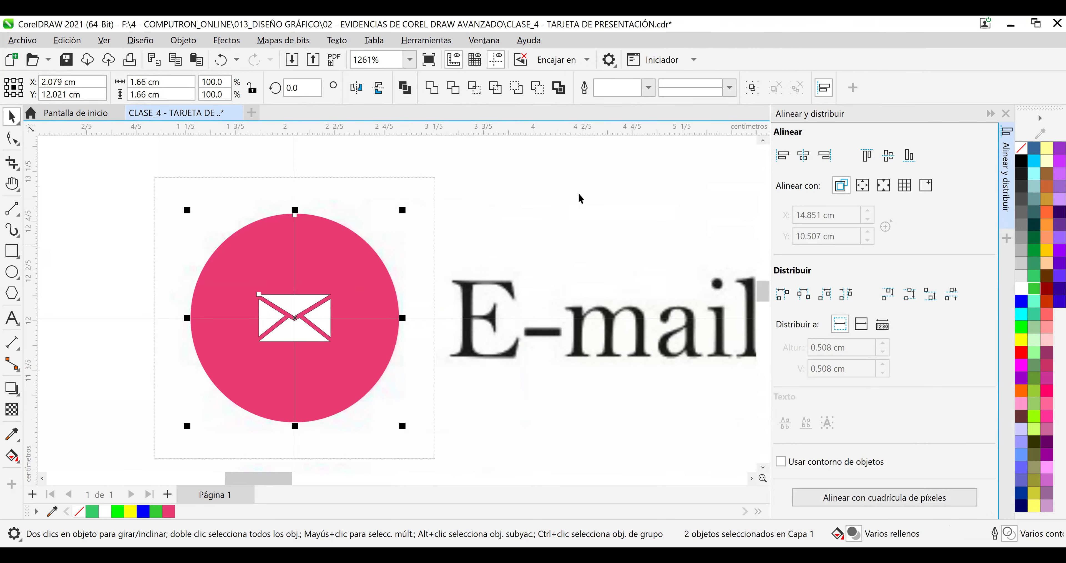
{"action": "key", "text": "Escape"}
Set the white envelope's outline colour to white and save the document.
{"action": "scroll", "coordinate": [353, 322], "scroll_direction": "up", "scroll_amount": 2}
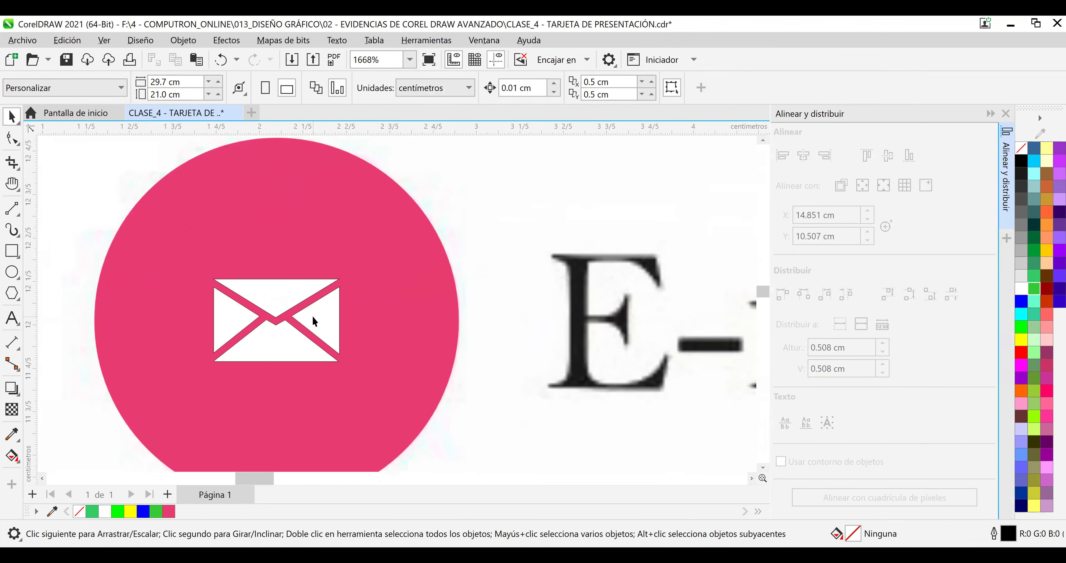
{"action": "left_click", "coordinate": [338, 317]}
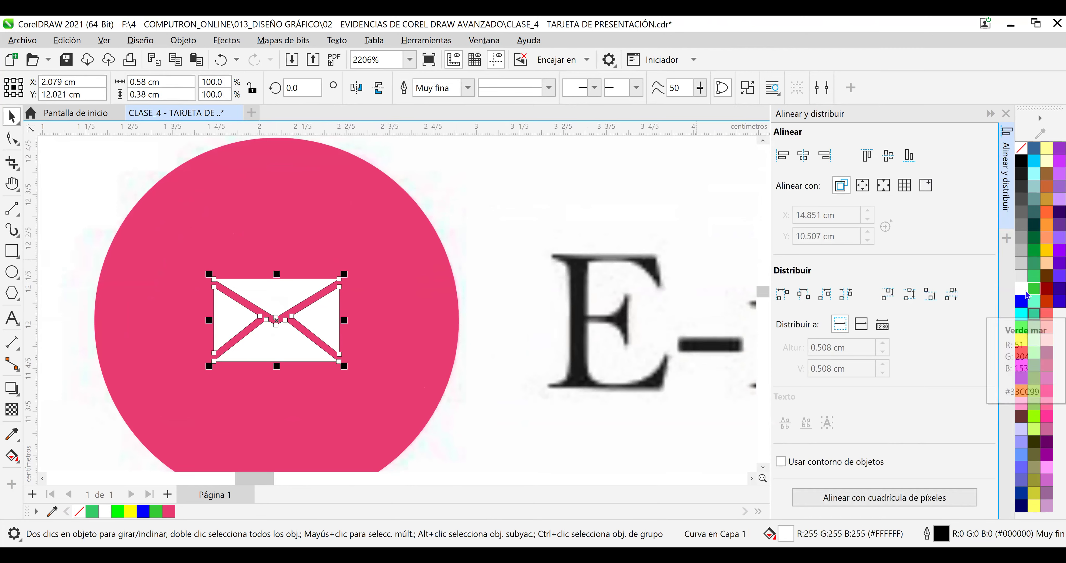
{"action": "right_click", "coordinate": [1005, 303]}
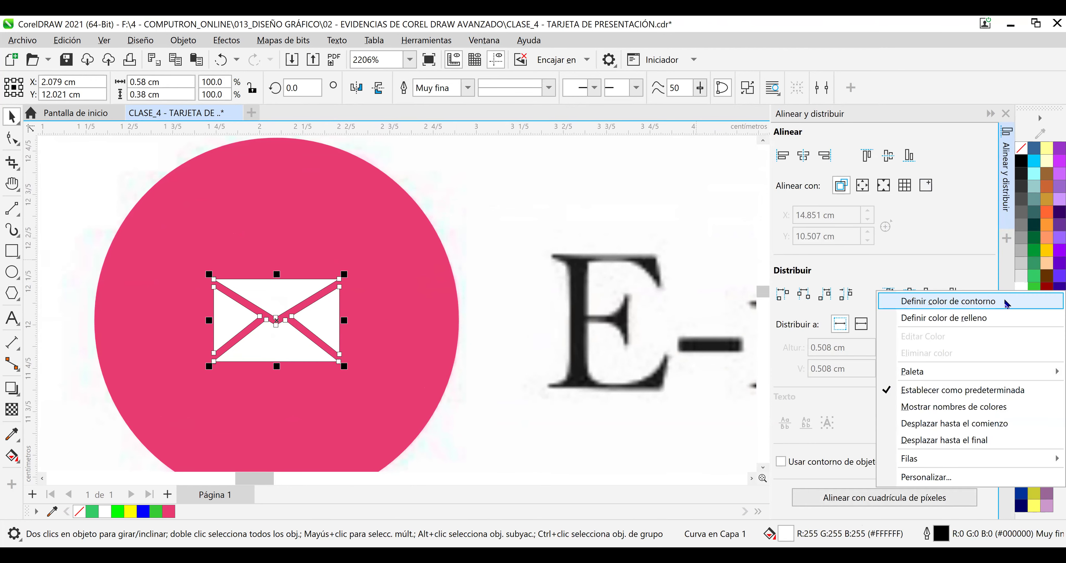
{"action": "left_click", "coordinate": [947, 301]}
{"action": "left_click", "coordinate": [501, 276]}
{"action": "scroll", "coordinate": [502, 277], "scroll_direction": "down", "scroll_amount": 2}
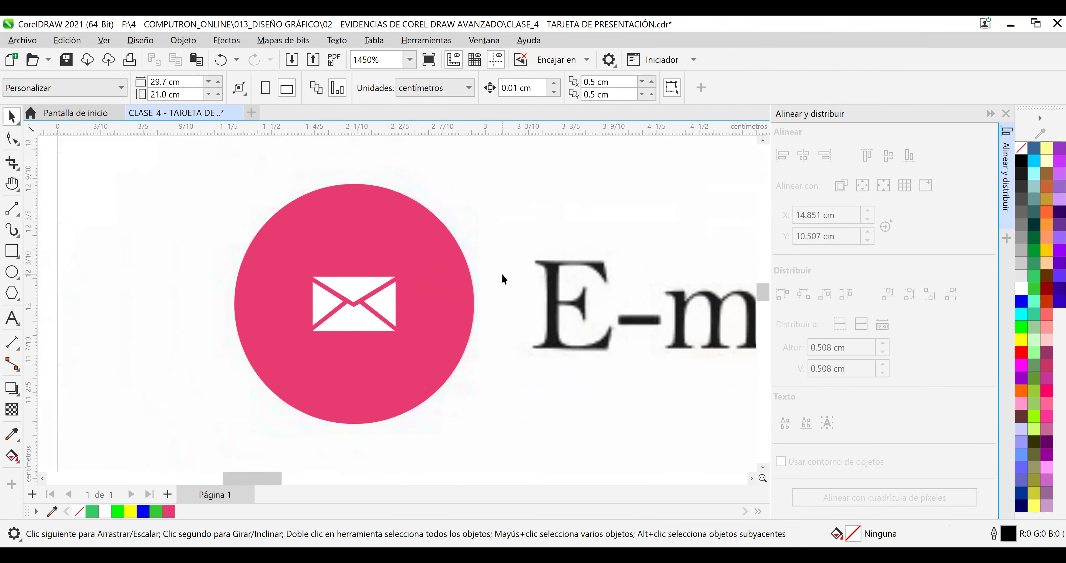
{"action": "scroll", "coordinate": [502, 279], "scroll_direction": "down", "scroll_amount": 1}
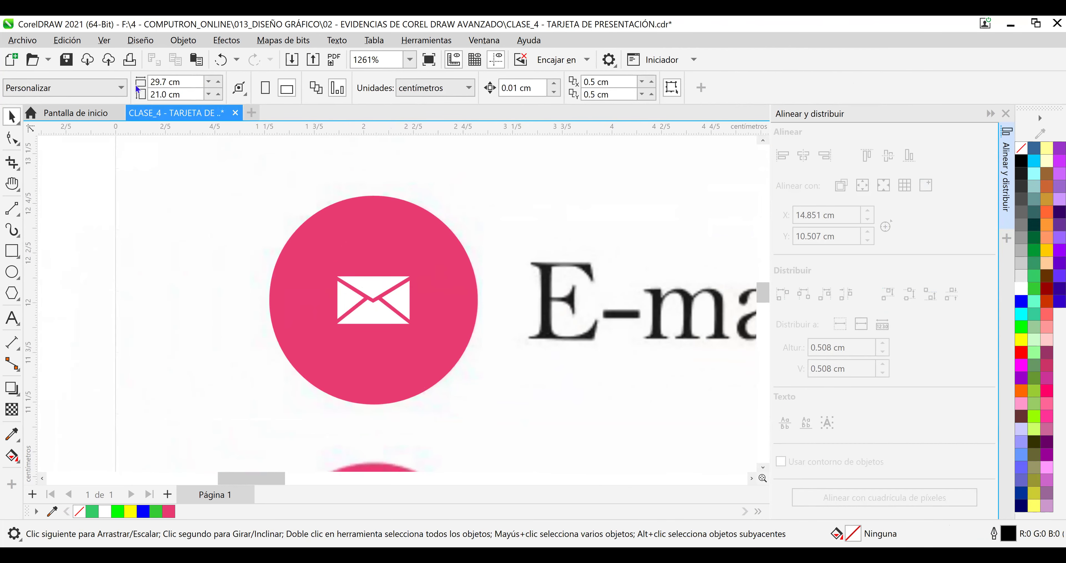
{"action": "left_click", "coordinate": [67, 59]}
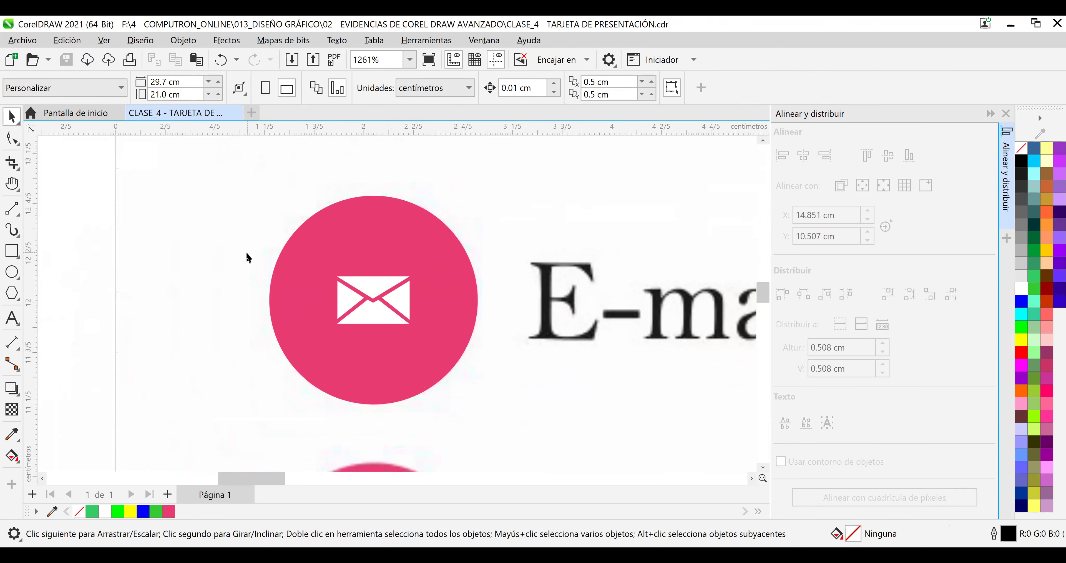
Collapse the Align and Distribute docker and enlarge the white envelope slightly about its centre.
{"action": "scroll", "coordinate": [247, 258], "scroll_direction": "down", "scroll_amount": 1}
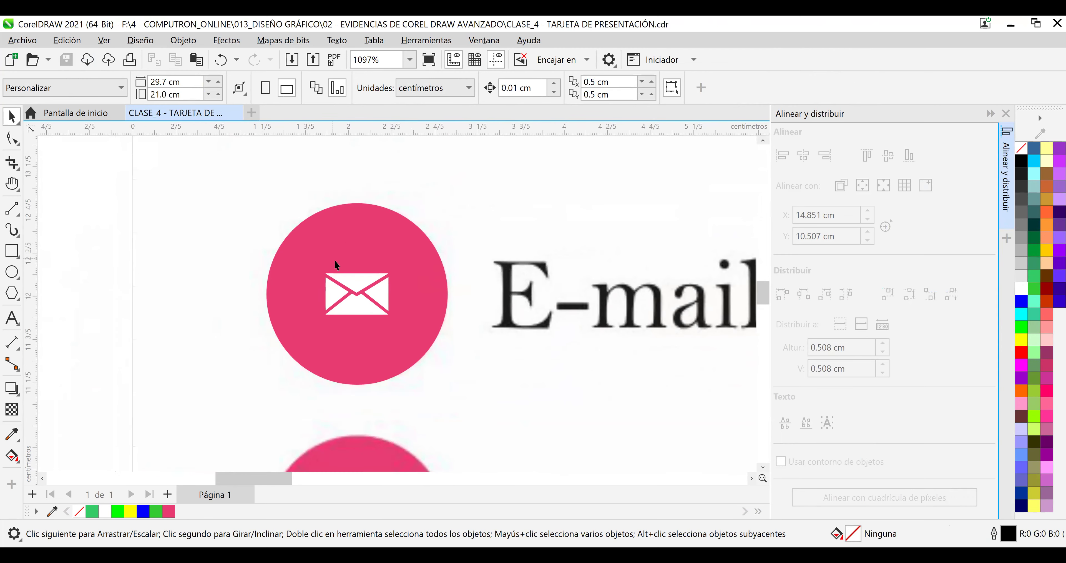
{"action": "scroll", "coordinate": [376, 298], "scroll_direction": "up", "scroll_amount": 3}
{"action": "scroll", "coordinate": [376, 300], "scroll_direction": "up", "scroll_amount": 2}
{"action": "scroll", "coordinate": [449, 309], "scroll_direction": "up", "scroll_amount": 1}
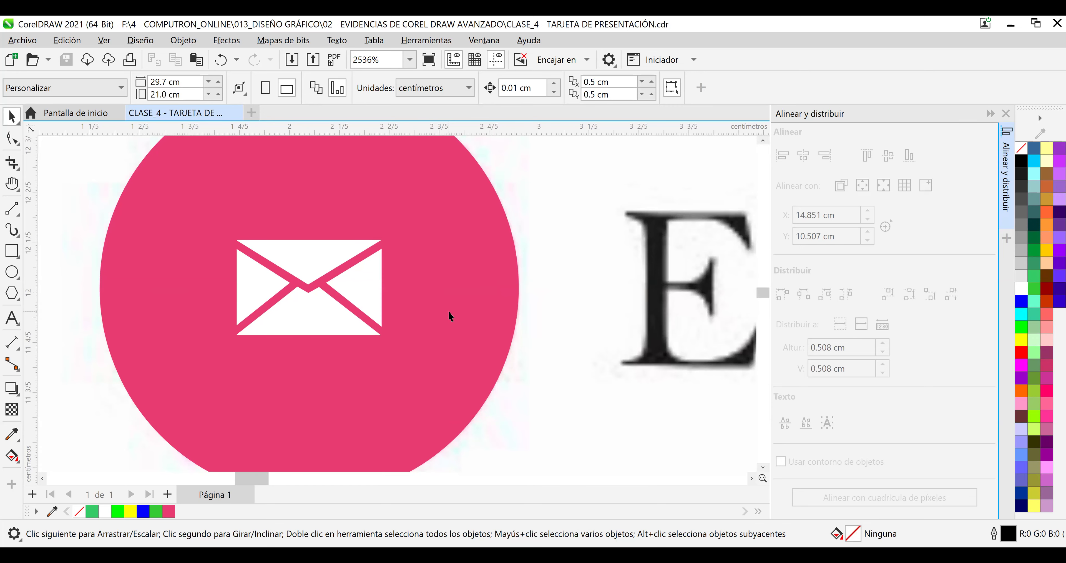
{"action": "scroll", "coordinate": [414, 301], "scroll_direction": "down", "scroll_amount": 3}
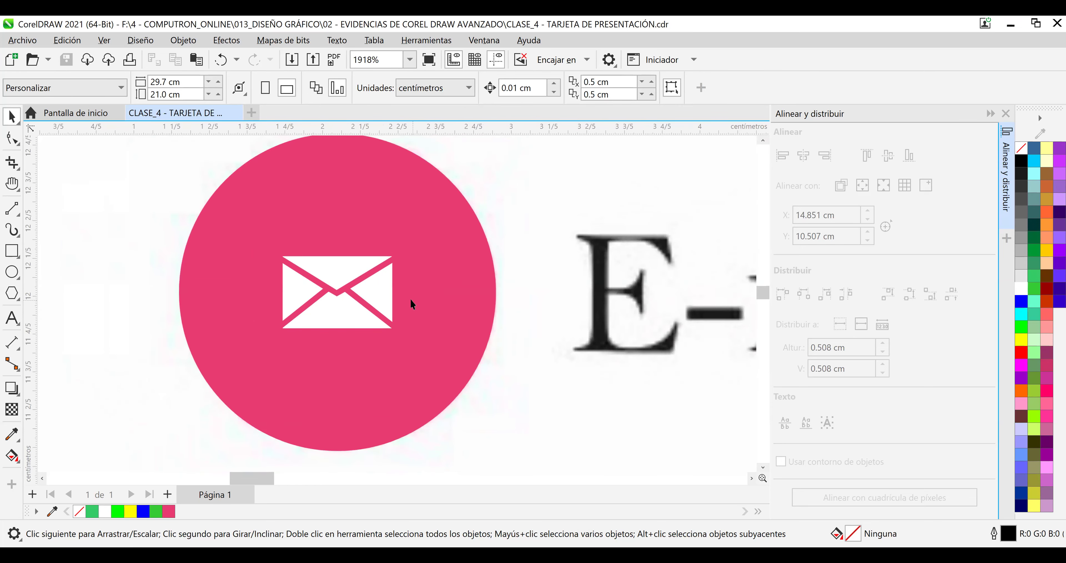
{"action": "left_click", "coordinate": [990, 114]}
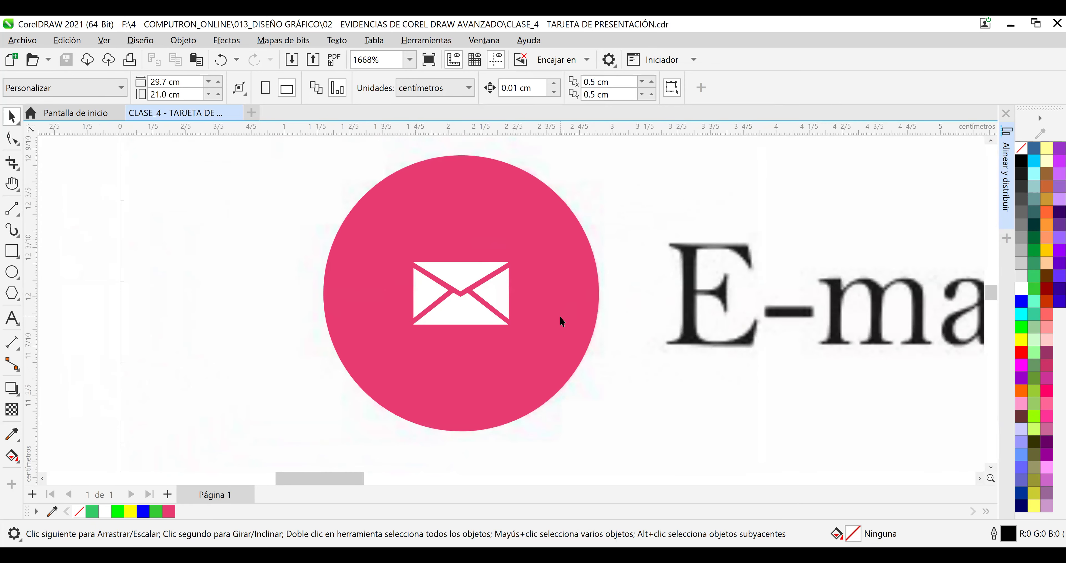
{"action": "scroll", "coordinate": [561, 316], "scroll_direction": "down", "scroll_amount": 1}
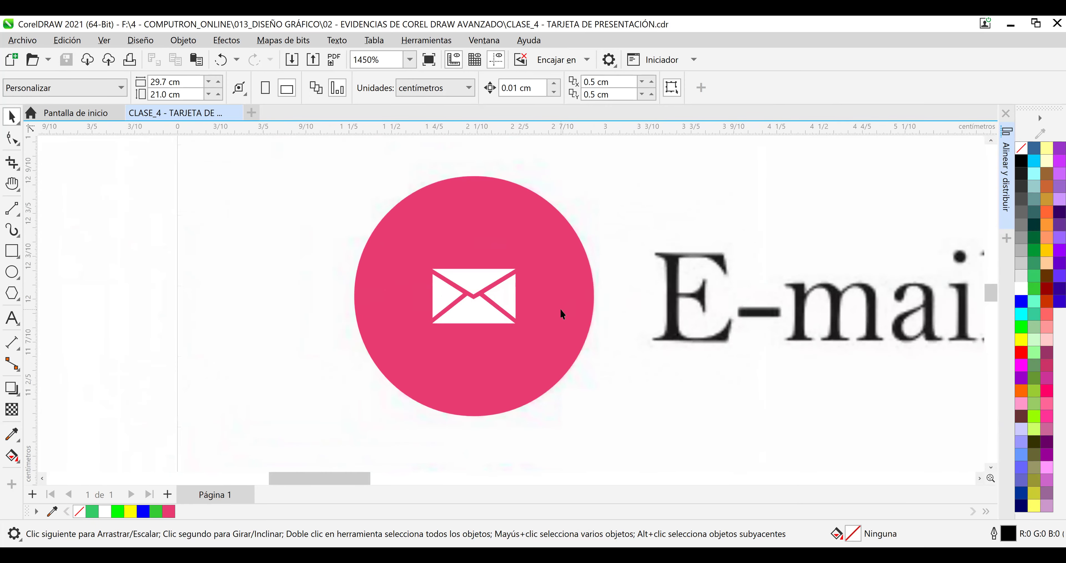
{"action": "left_click", "coordinate": [496, 295]}
{"action": "left_click_drag", "start_coordinate": [520, 268], "coordinate": [529, 265]}
{"action": "left_click", "coordinate": [637, 235]}
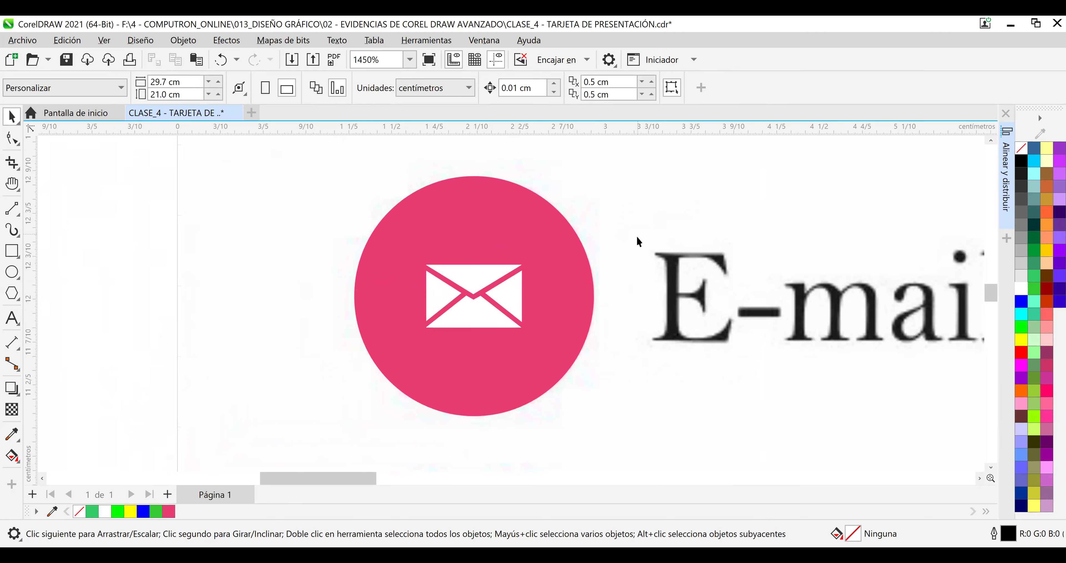
Try to enlarge the envelope about its centre to about 1.137 × 0.745 cm.
{"action": "scroll", "coordinate": [640, 239], "scroll_direction": "down", "scroll_amount": 3}
{"action": "left_click", "coordinate": [569, 275]}
{"action": "left_click_drag", "start_coordinate": [576, 249], "coordinate": [607, 238]}
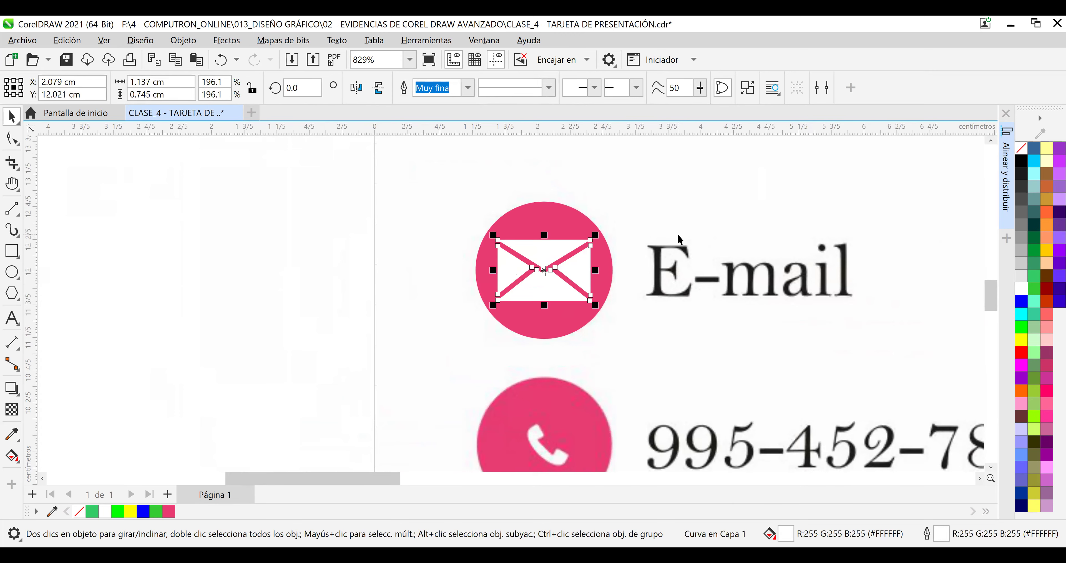
{"action": "key", "text": "ctrl+z"}
Deselect the envelope and save the document.
{"action": "left_click", "coordinate": [608, 227]}
{"action": "left_click", "coordinate": [67, 60]}
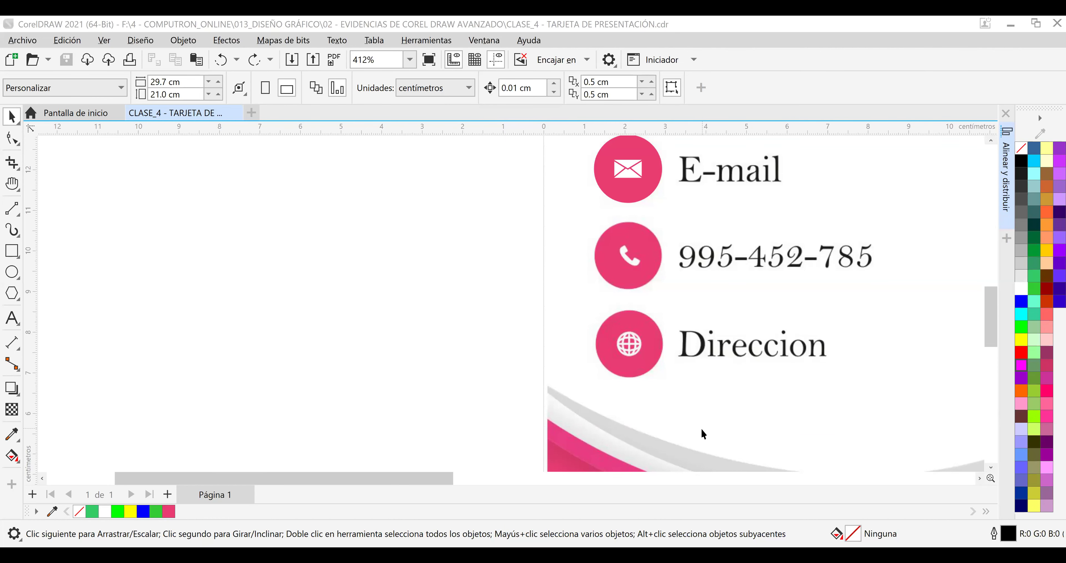
Duplicate the e-mail icon's pink circle beside the Direccion globe icon, centred at about X -0.128 cm, Y 7.769 cm.
{"action": "scroll", "coordinate": [709, 364], "scroll_direction": "up", "scroll_amount": 5}
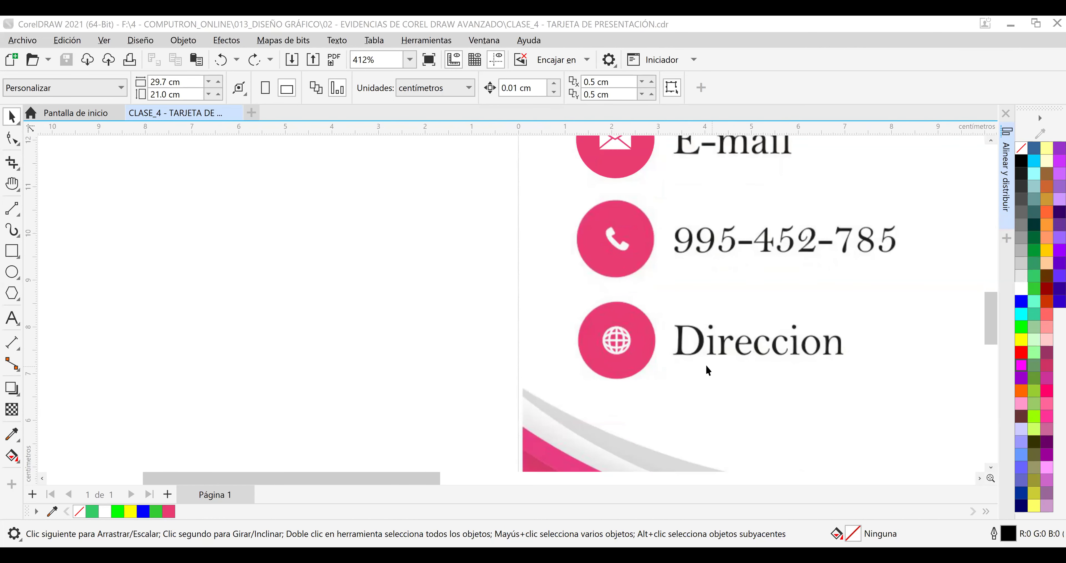
{"action": "scroll", "coordinate": [658, 351], "scroll_direction": "up", "scroll_amount": 1}
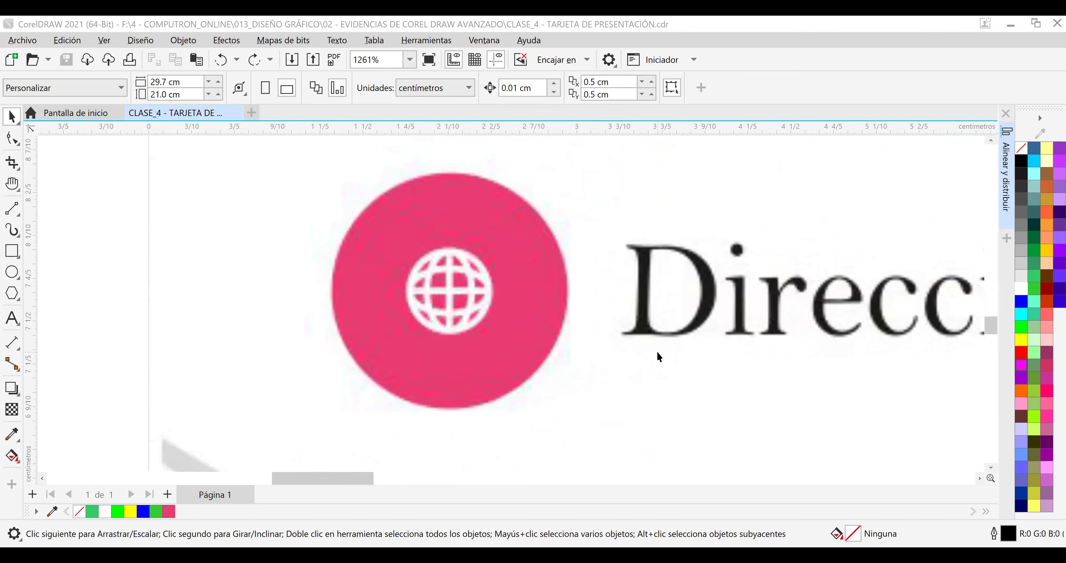
{"action": "scroll", "coordinate": [617, 333], "scroll_direction": "down", "scroll_amount": 4}
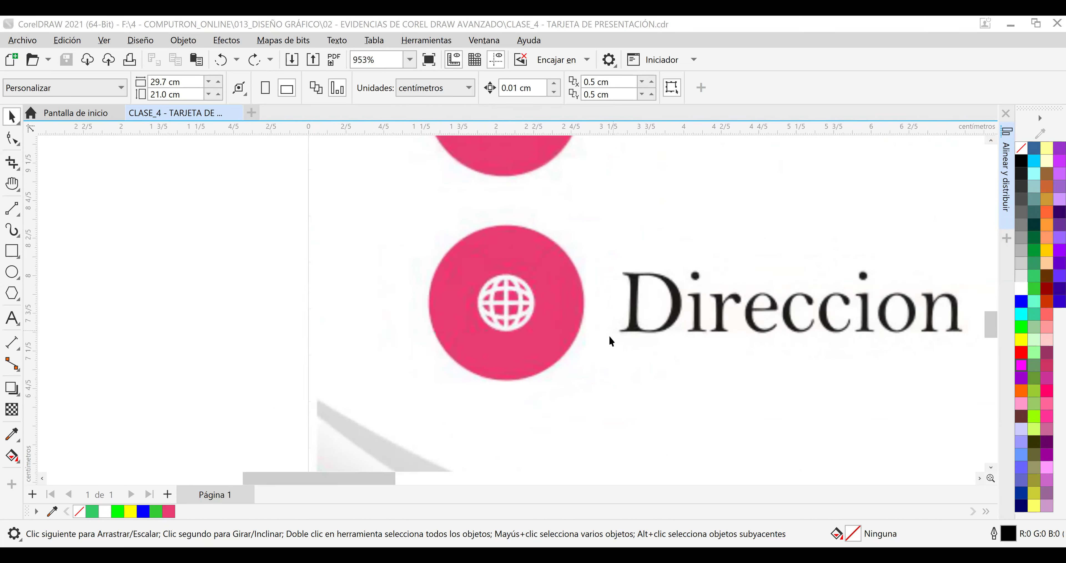
{"action": "scroll", "coordinate": [611, 336], "scroll_direction": "down", "scroll_amount": 3}
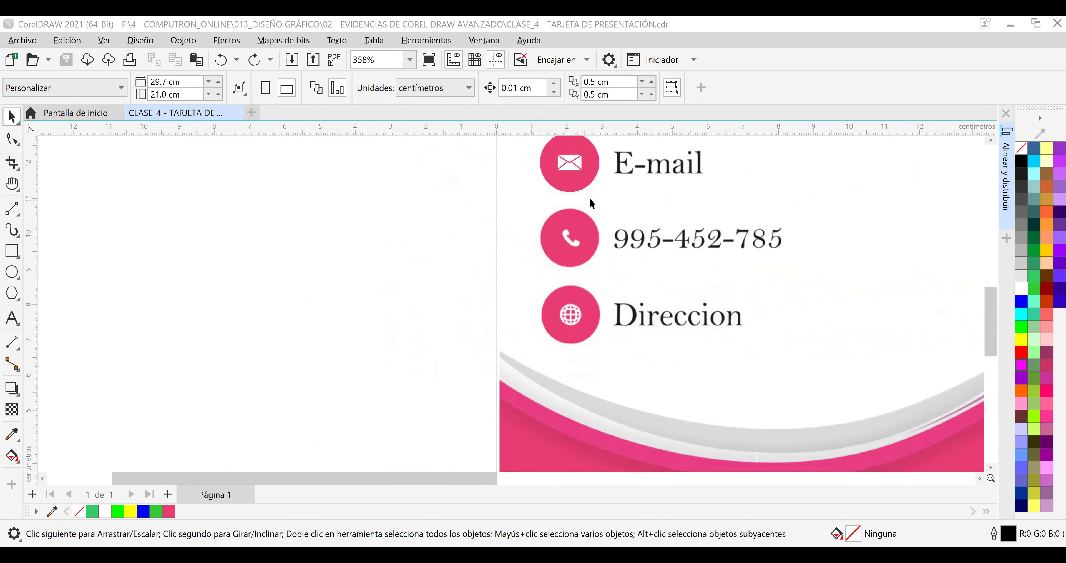
{"action": "left_click_drag", "start_coordinate": [585, 188], "coordinate": [503, 338]}
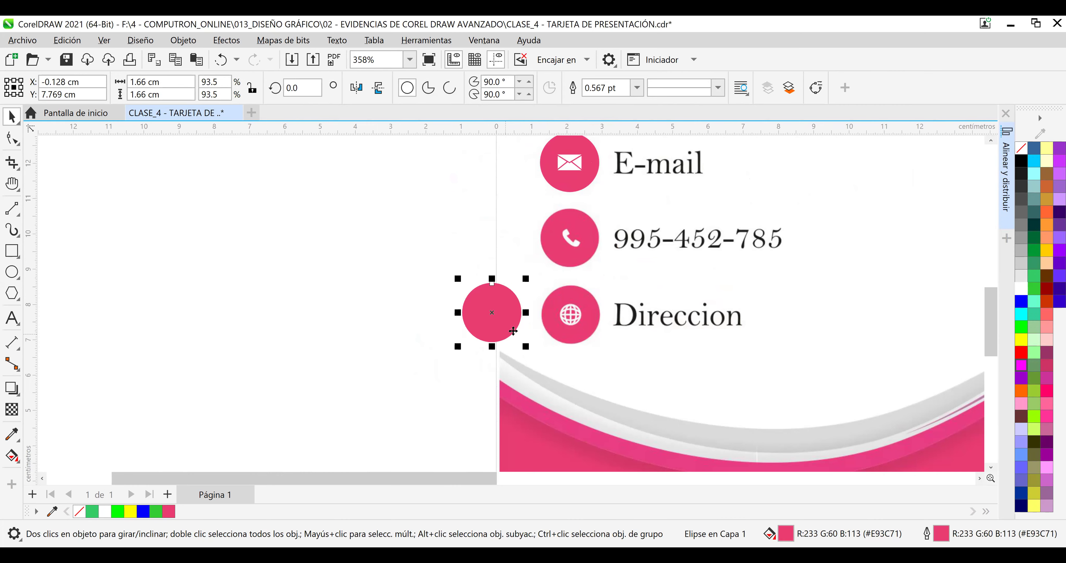
{"action": "left_click", "coordinate": [580, 186]}
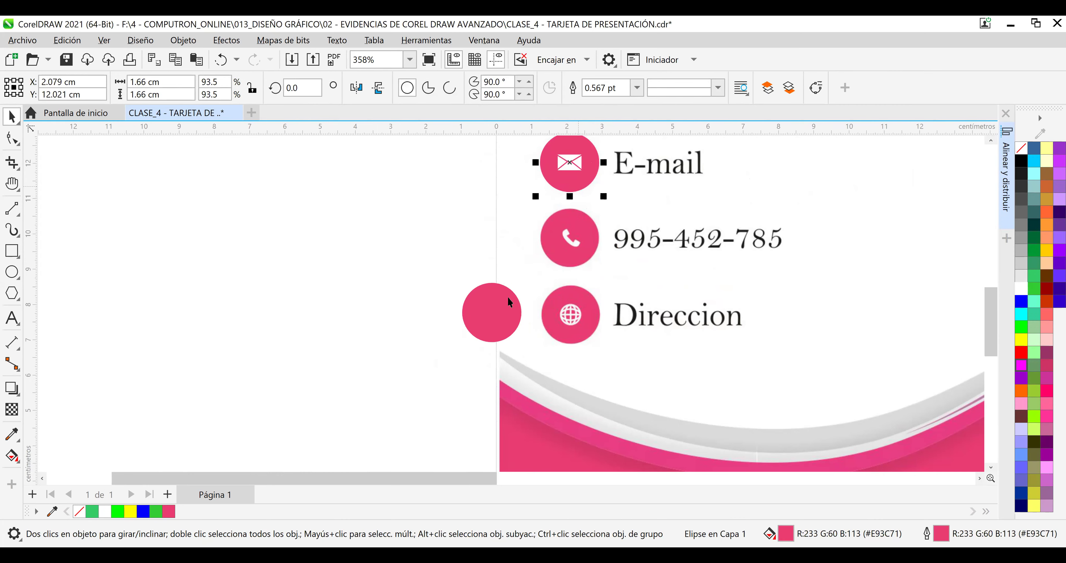
{"action": "left_click", "coordinate": [506, 305]}
Move the duplicated pink circle closer to the globe icon, centred at about X 0.173 cm, Y 7.662 cm.
{"action": "scroll", "coordinate": [530, 329], "scroll_direction": "up", "scroll_amount": 4}
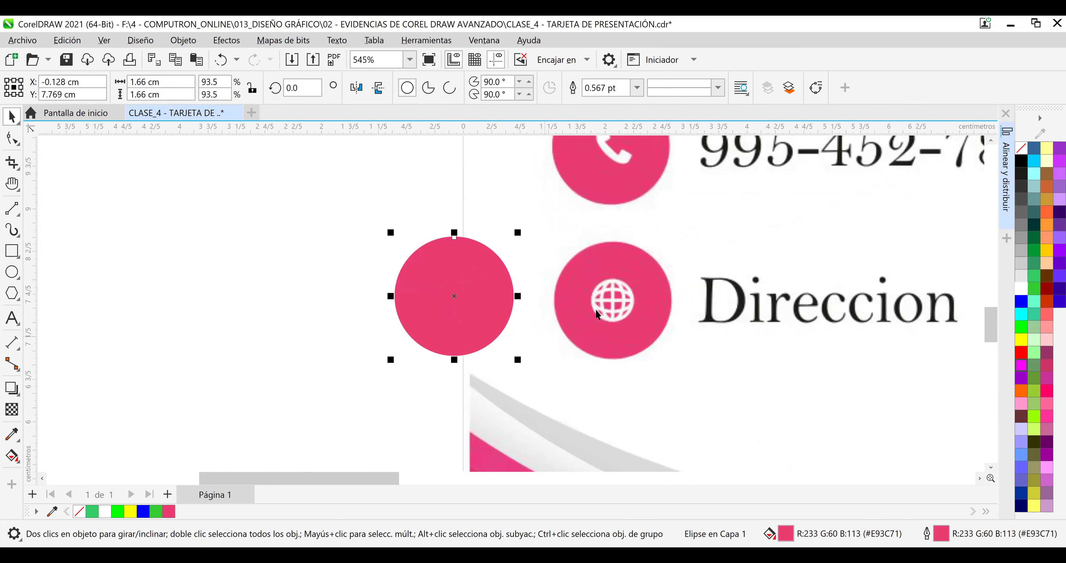
{"action": "scroll", "coordinate": [533, 308], "scroll_direction": "down", "scroll_amount": 2}
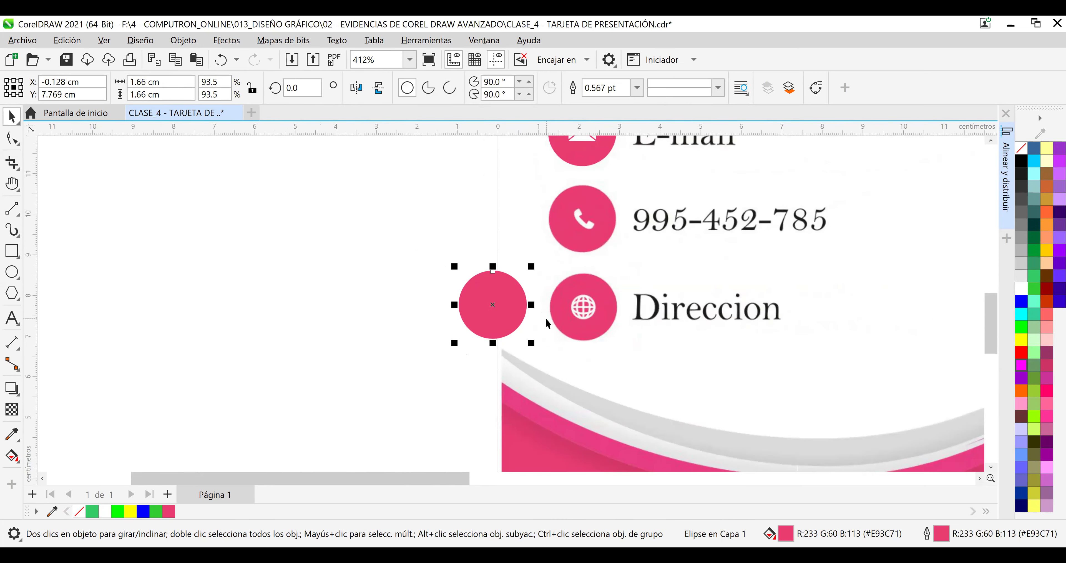
{"action": "scroll", "coordinate": [546, 319], "scroll_direction": "up", "scroll_amount": 5}
{"action": "mouse_move", "coordinate": [476, 306]}
{"action": "left_mouse_down"}
{"action": "mouse_move", "coordinate": [486, 315]}
{"action": "mouse_move", "coordinate": [478, 310]}
{"action": "left_mouse_up"}
{"action": "scroll", "coordinate": [618, 310], "scroll_direction": "up", "scroll_amount": 3}
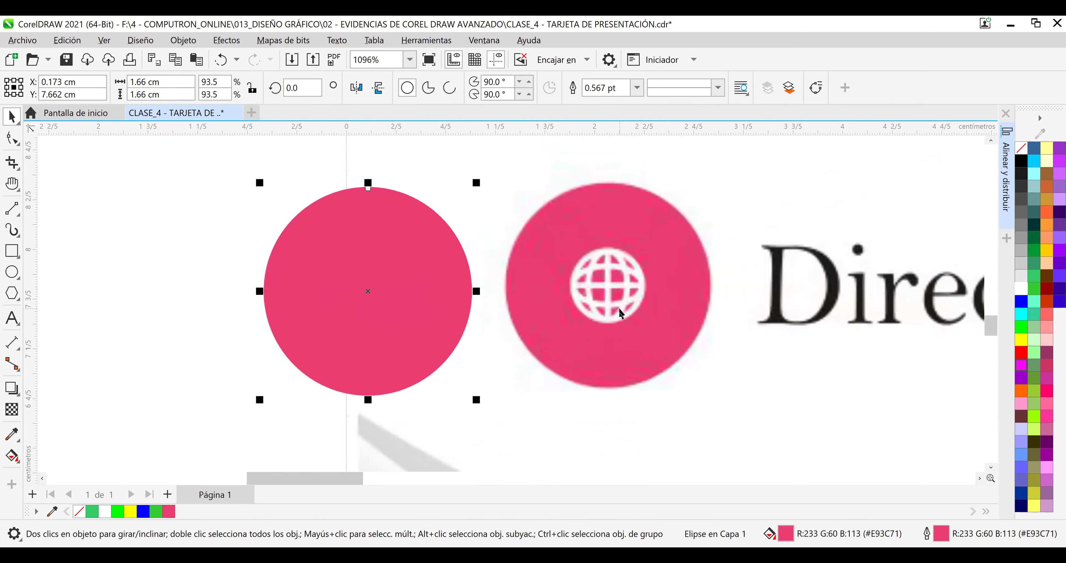
Examine the circle, ellipses and crossing lines that make up the white globe in the Direccion icon.
{"action": "scroll", "coordinate": [619, 306], "scroll_direction": "up", "scroll_amount": 1}
{"action": "scroll", "coordinate": [621, 291], "scroll_direction": "up", "scroll_amount": 3}
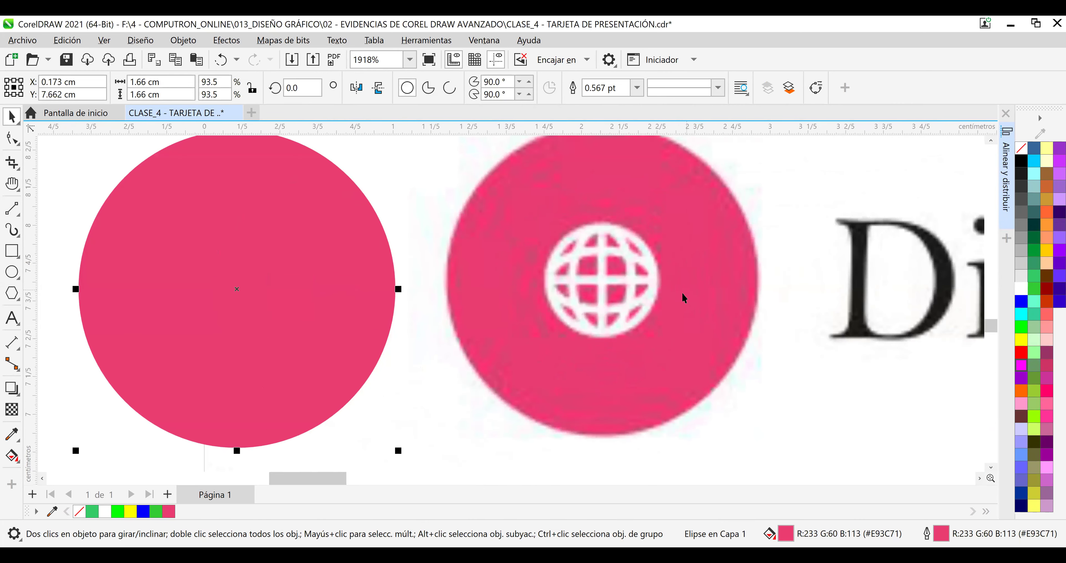
{"action": "scroll", "coordinate": [675, 290], "scroll_direction": "up", "scroll_amount": 3}
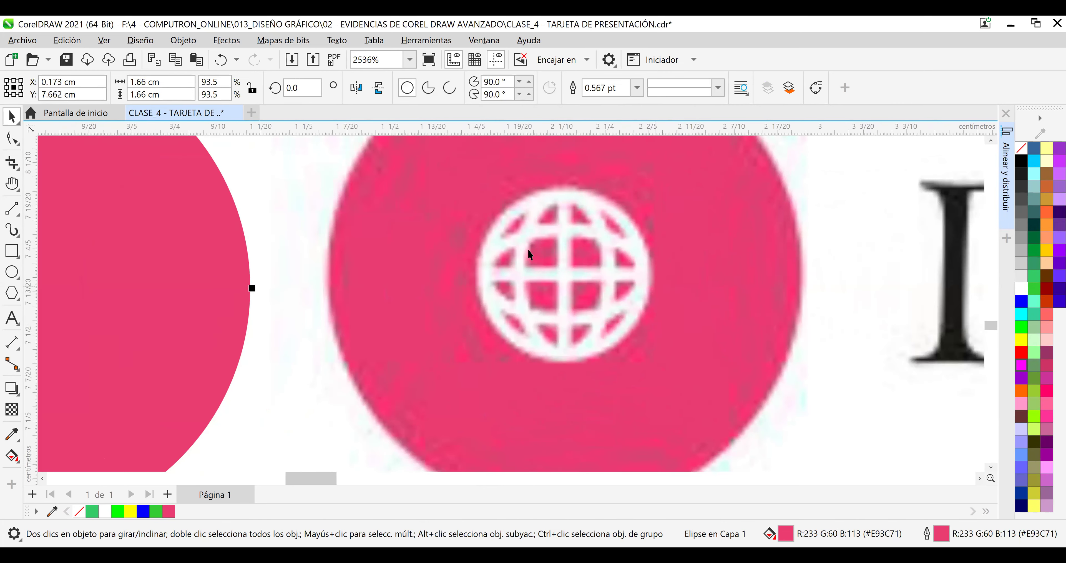
{"action": "scroll", "coordinate": [267, 209], "scroll_direction": "up", "scroll_amount": 1}
{"action": "mouse_move", "coordinate": [503, 222]}
{"action": "left_mouse_down"}
{"action": "mouse_move", "coordinate": [563, 198]}
{"action": "mouse_move", "coordinate": [605, 197]}
{"action": "mouse_move", "coordinate": [635, 238]}
{"action": "left_mouse_up"}
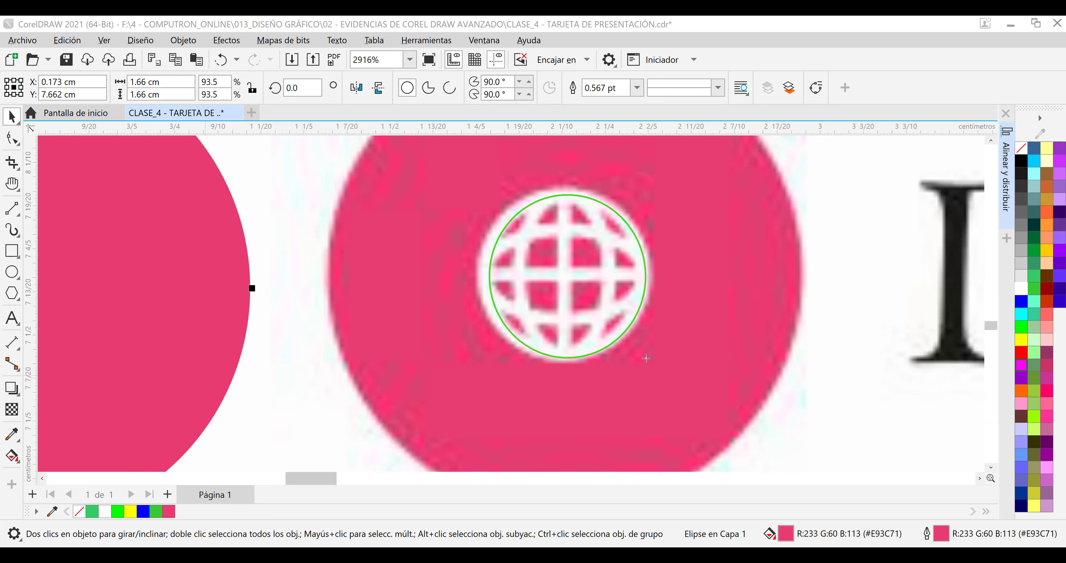
{"action": "left_click_drag", "start_coordinate": [490, 239], "coordinate": [641, 317]}
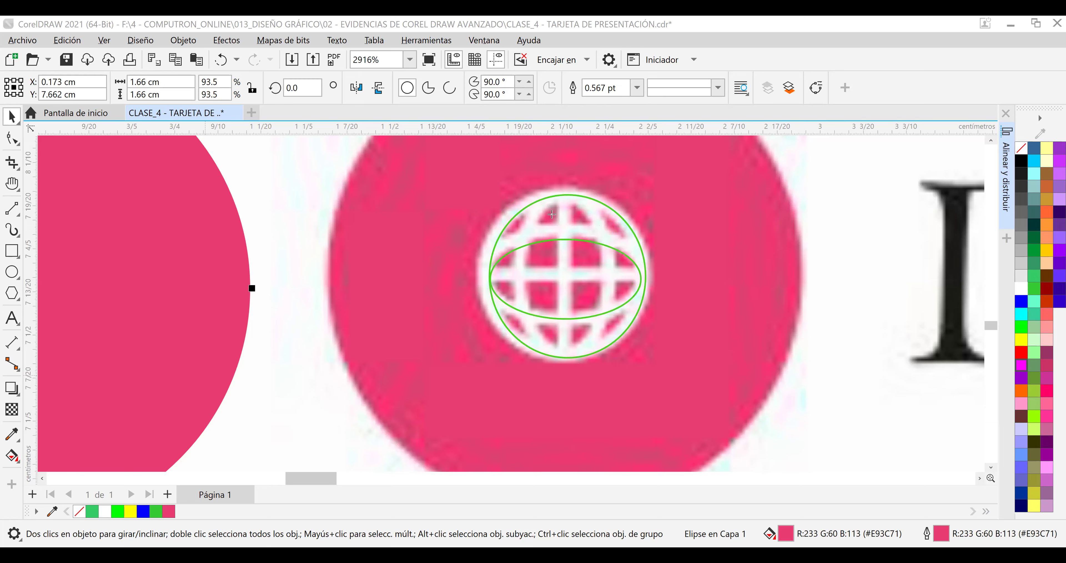
{"action": "left_click_drag", "start_coordinate": [555, 293], "coordinate": [612, 357]}
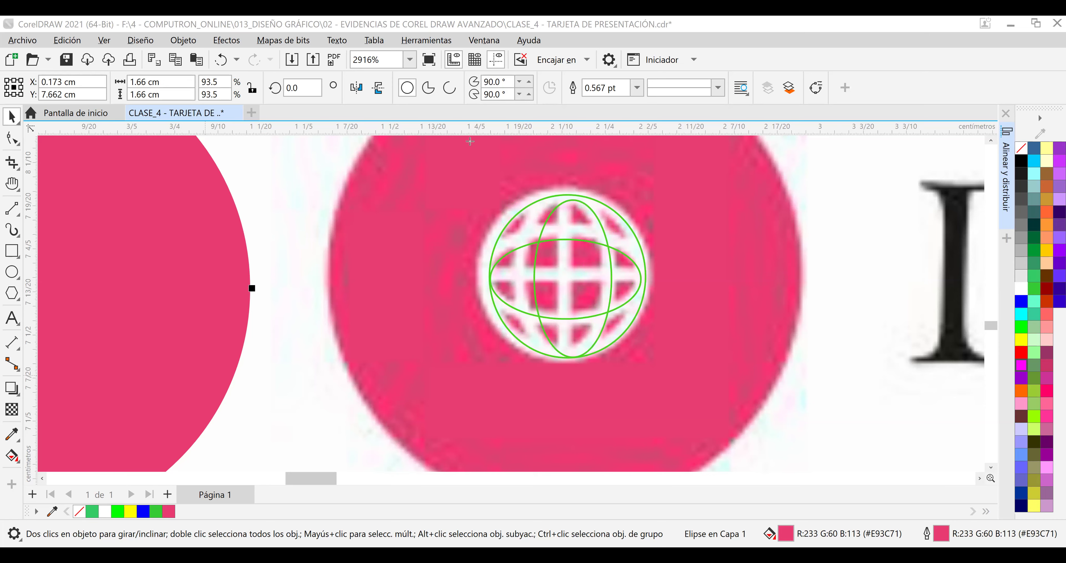
{"action": "left_click_drag", "start_coordinate": [563, 193], "coordinate": [561, 361]}
{"action": "left_click_drag", "start_coordinate": [497, 272], "coordinate": [660, 272]}
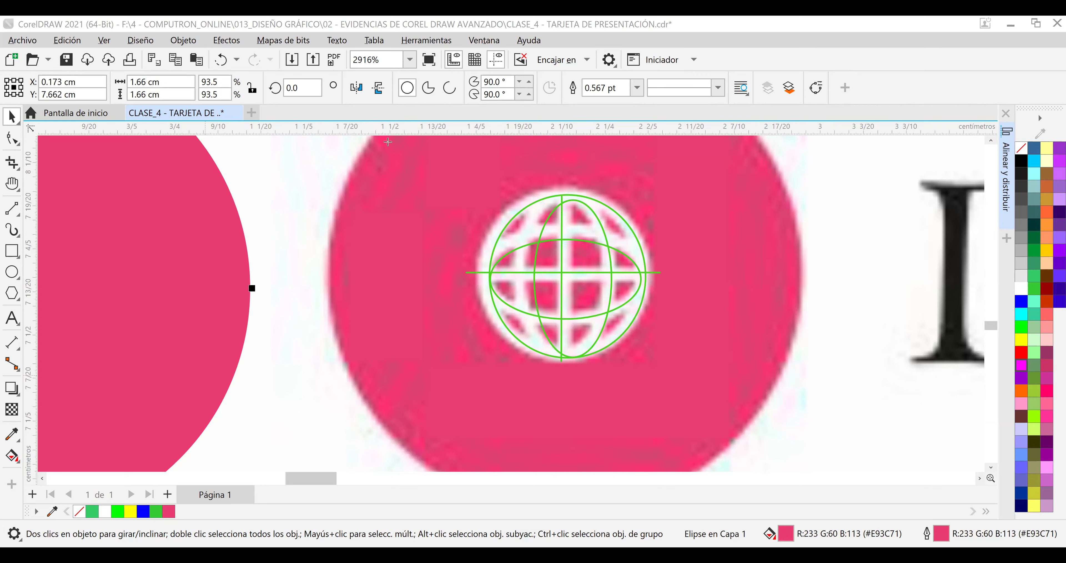
{"action": "key", "text": "F7"}
{"action": "left_click_drag", "start_coordinate": [284, 185], "coordinate": [468, 360]}
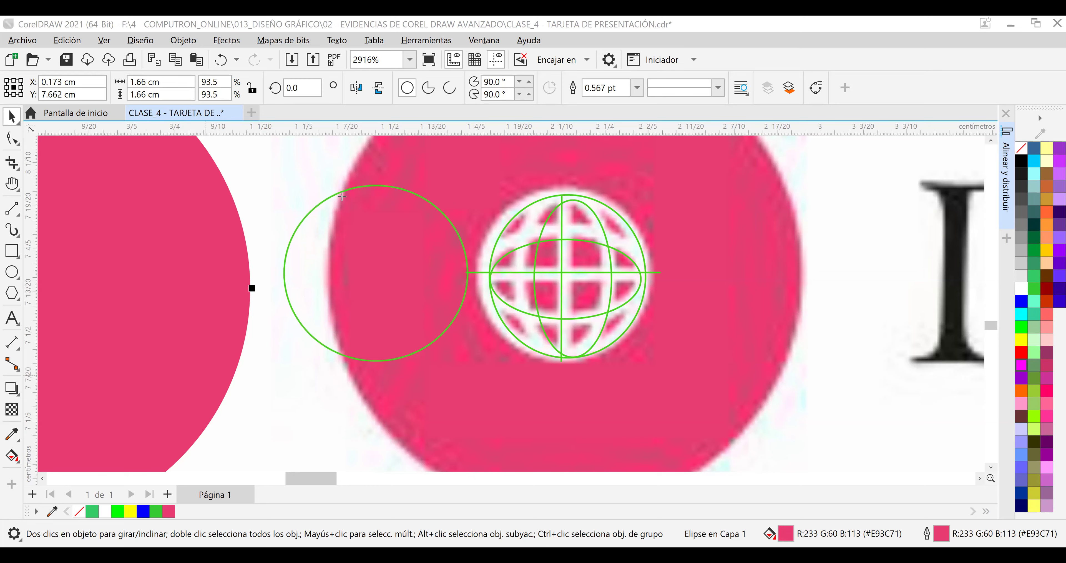
{"action": "left_click_drag", "start_coordinate": [340, 189], "coordinate": [417, 358]}
{"action": "left_click_drag", "start_coordinate": [289, 247], "coordinate": [468, 300]}
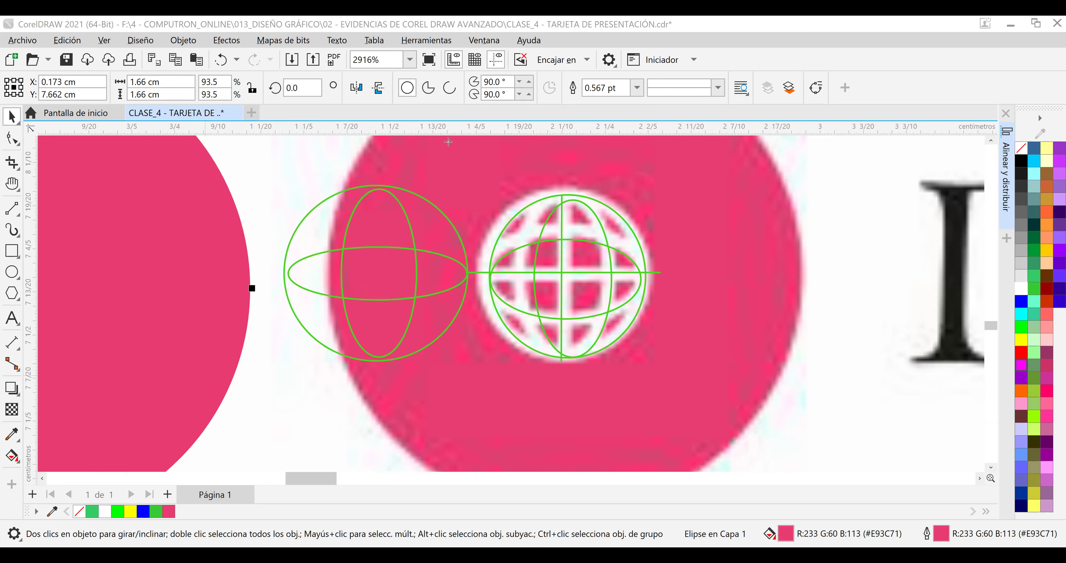
{"action": "left_click_drag", "start_coordinate": [372, 361], "coordinate": [375, 362]}
{"action": "left_click", "coordinate": [463, 273]}
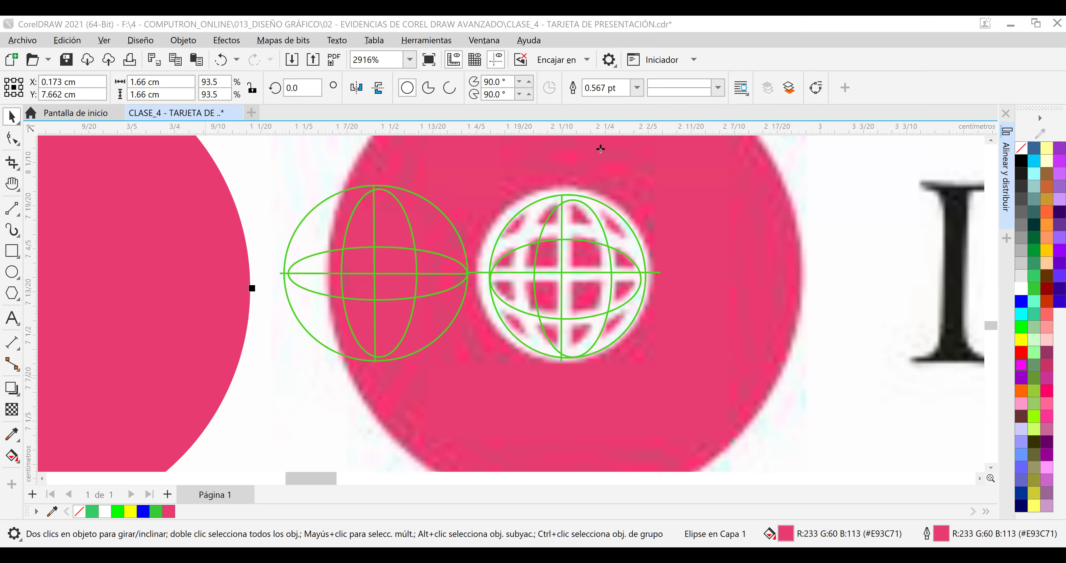
{"action": "key", "text": "ctrl+z"}
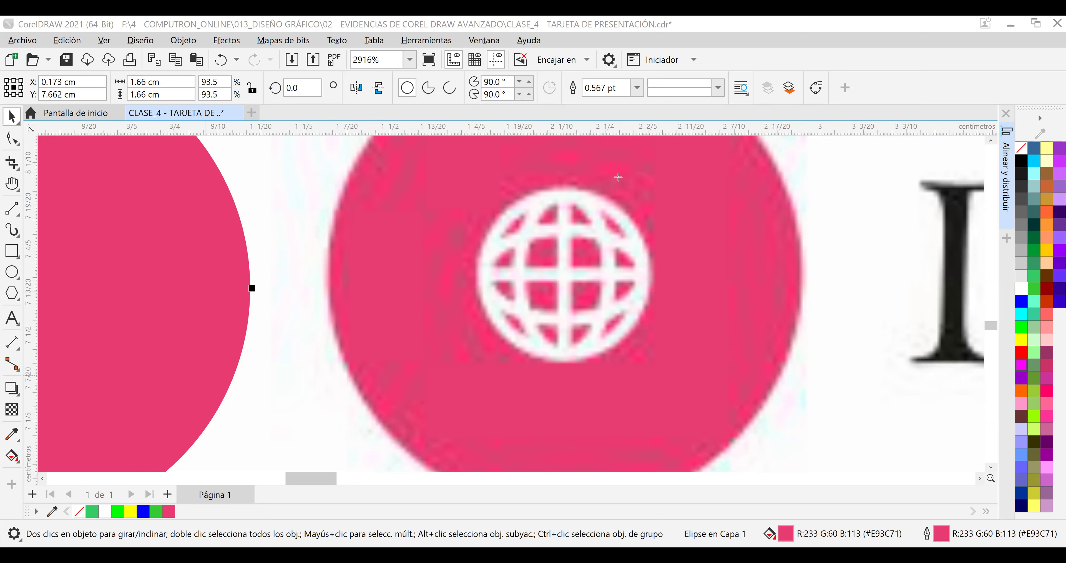
Draw a circle about 0.58 cm in diameter and centre it over the globe icon in the pink disc.
{"action": "left_click", "coordinate": [11, 272]}
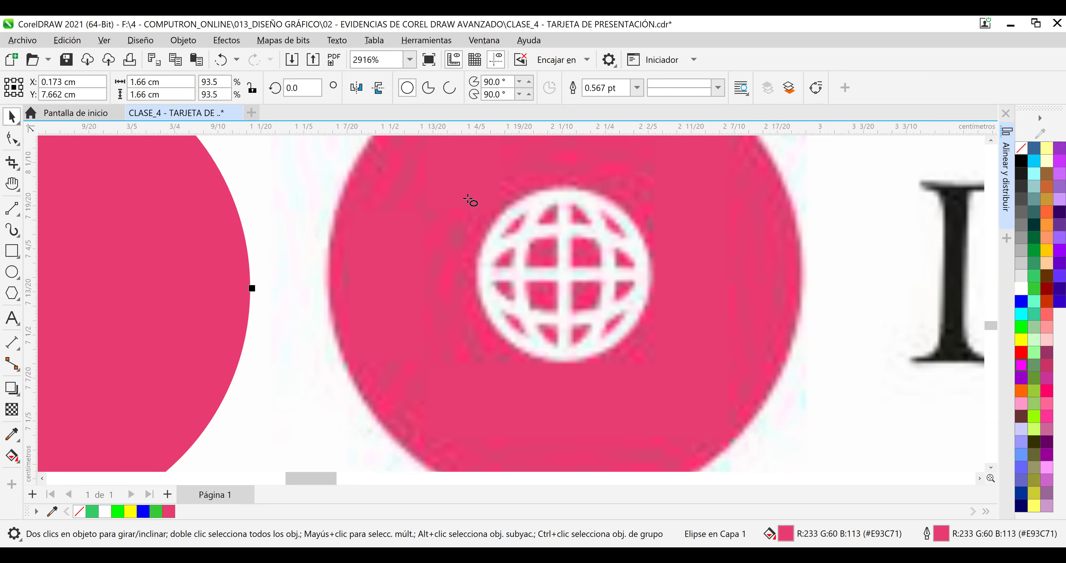
{"action": "left_click_drag", "start_coordinate": [470, 199], "coordinate": [624, 365]}
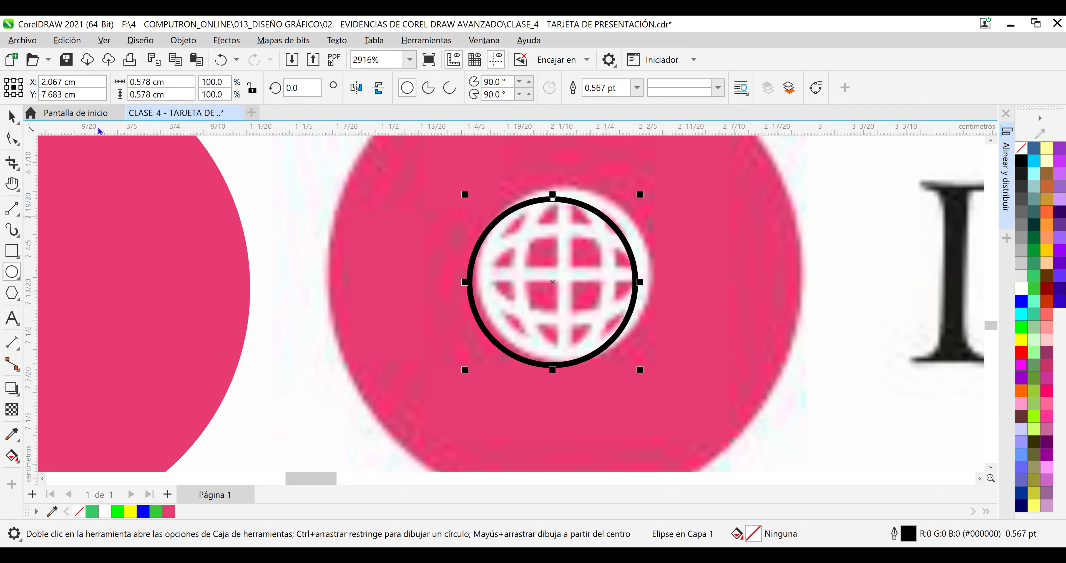
{"action": "left_click", "coordinate": [19, 122]}
{"action": "left_click_drag", "start_coordinate": [575, 207], "coordinate": [582, 198]}
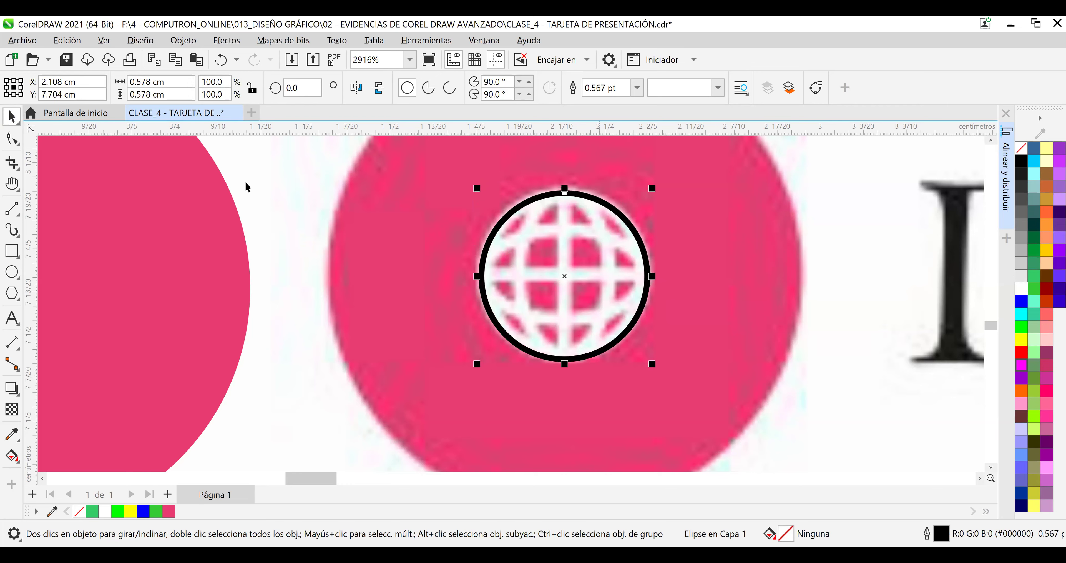
Set the circle's width and height to 0.6 cm.
{"action": "triple_click", "coordinate": [139, 82]}
{"action": "type", "text": "0.6"}
{"action": "key", "text": "Tab"}
{"action": "type", "text": "0"}
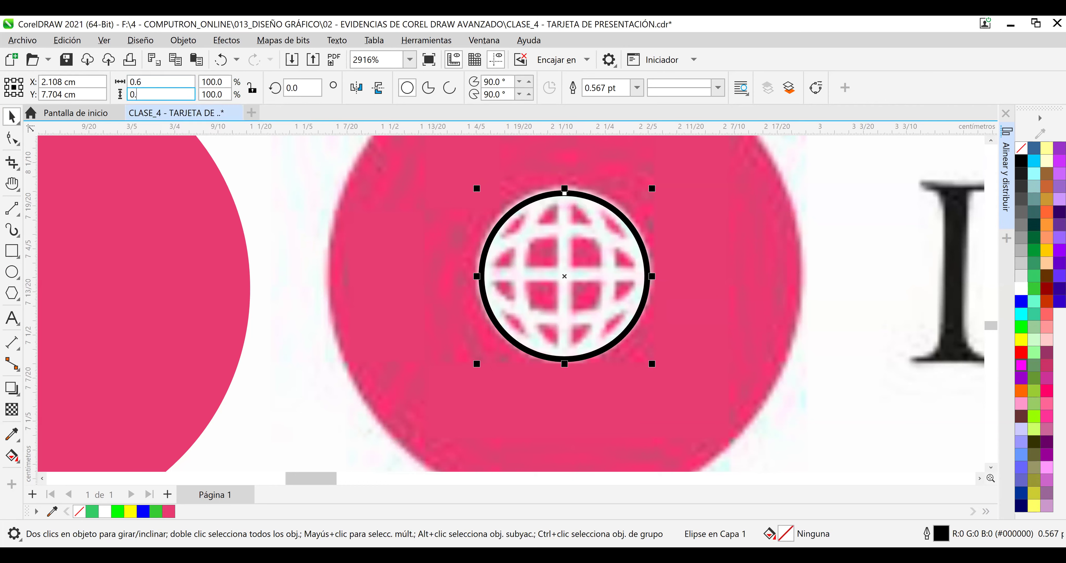
{"action": "type", "text": ".6"}
{"action": "key", "text": "Return"}
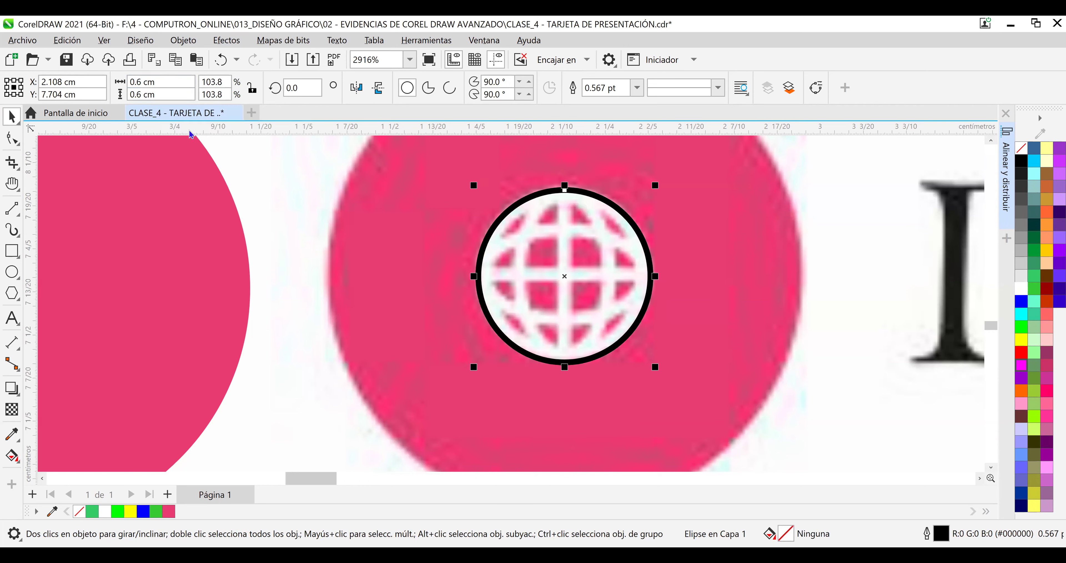
Move the circle off the globe icon to the pink disc's right edge, at about X 2.81 cm, Y 7.69 cm.
{"action": "left_click_drag", "start_coordinate": [626, 219], "coordinate": [817, 231]}
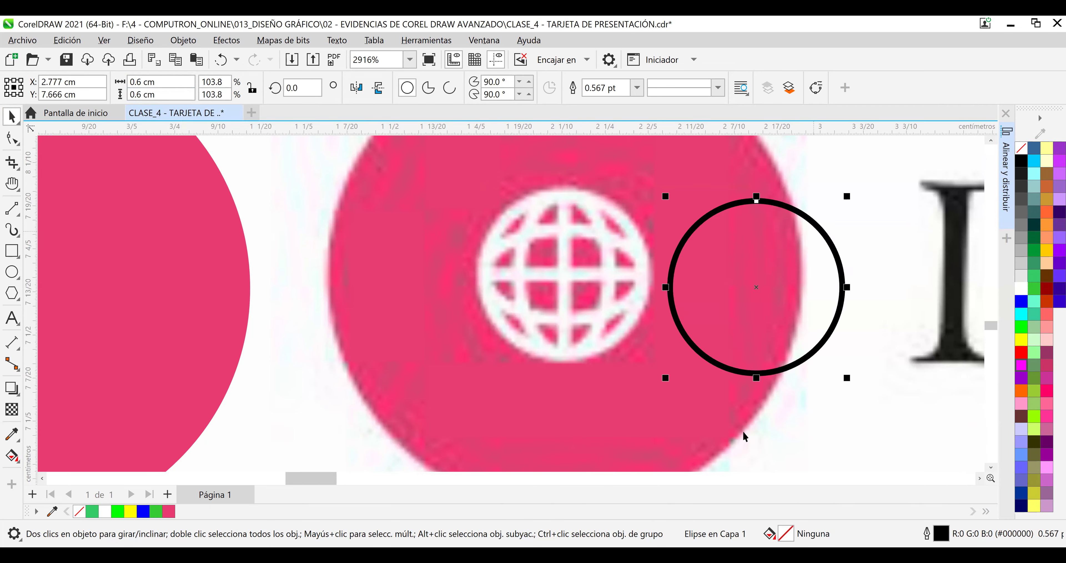
{"action": "left_click", "coordinate": [979, 478]}
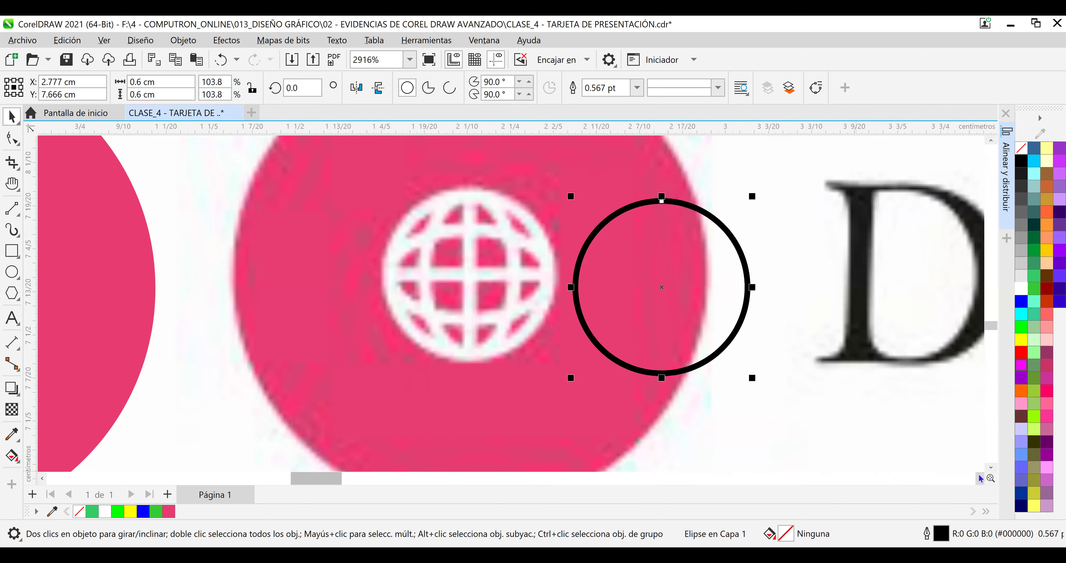
{"action": "left_click", "coordinate": [980, 478]}
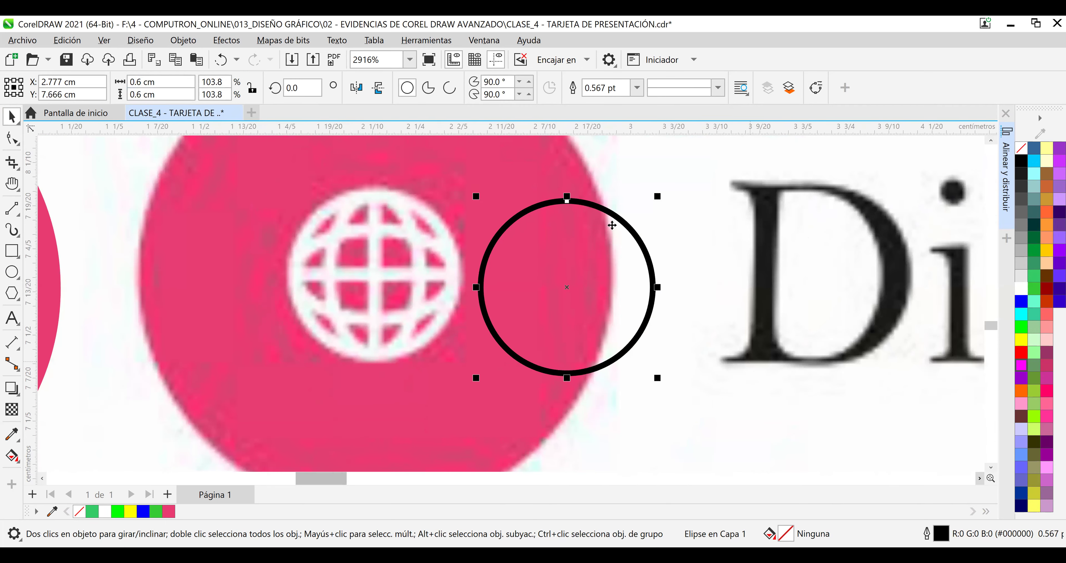
{"action": "left_click_drag", "start_coordinate": [614, 221], "coordinate": [623, 215]}
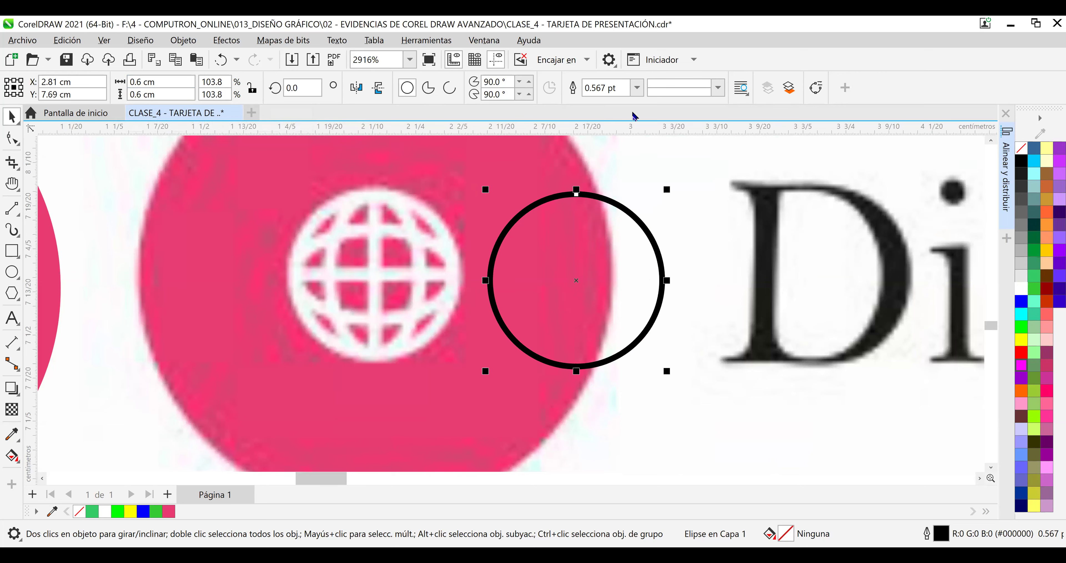
Set the circle's outline width to 0.75 pt and deselect it.
{"action": "left_click", "coordinate": [636, 88]}
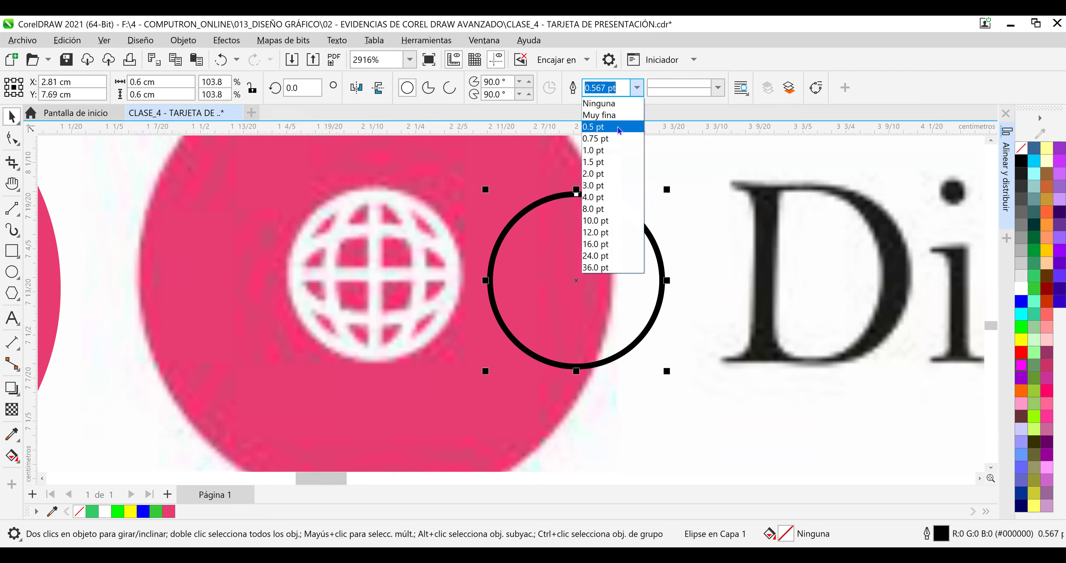
{"action": "left_click", "coordinate": [611, 139]}
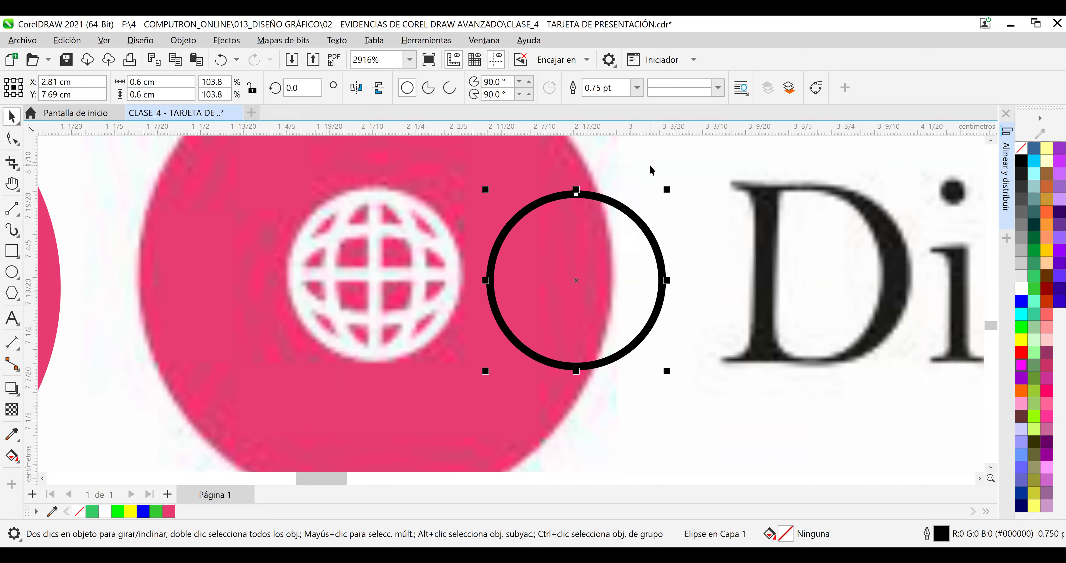
{"action": "key", "text": "Escape"}
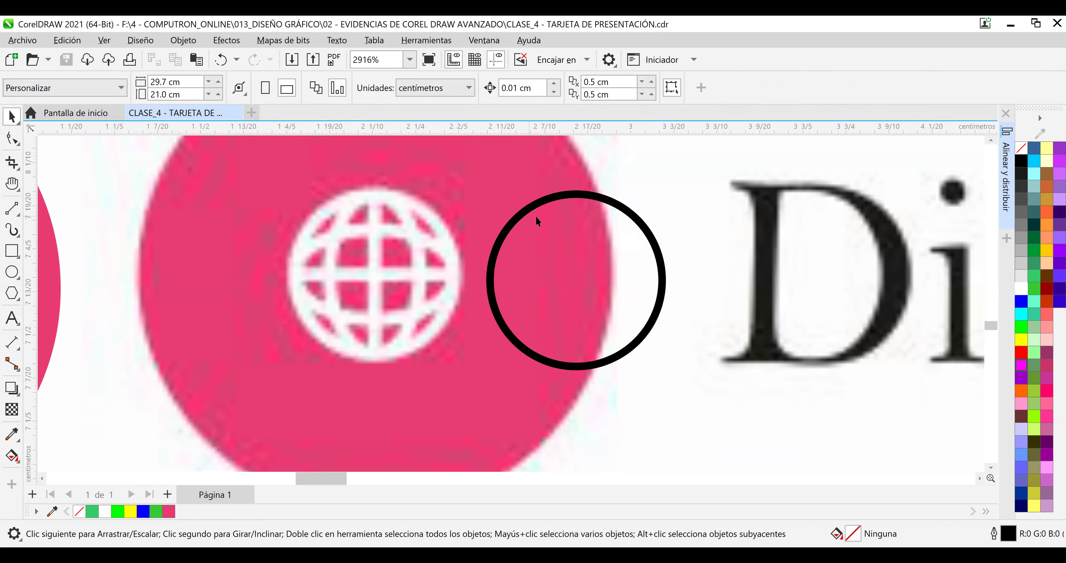
Shift the circle slightly up and to the right, to about X 2.89 cm, Y 7.77 cm.
{"action": "left_click_drag", "start_coordinate": [605, 204], "coordinate": [620, 206]}
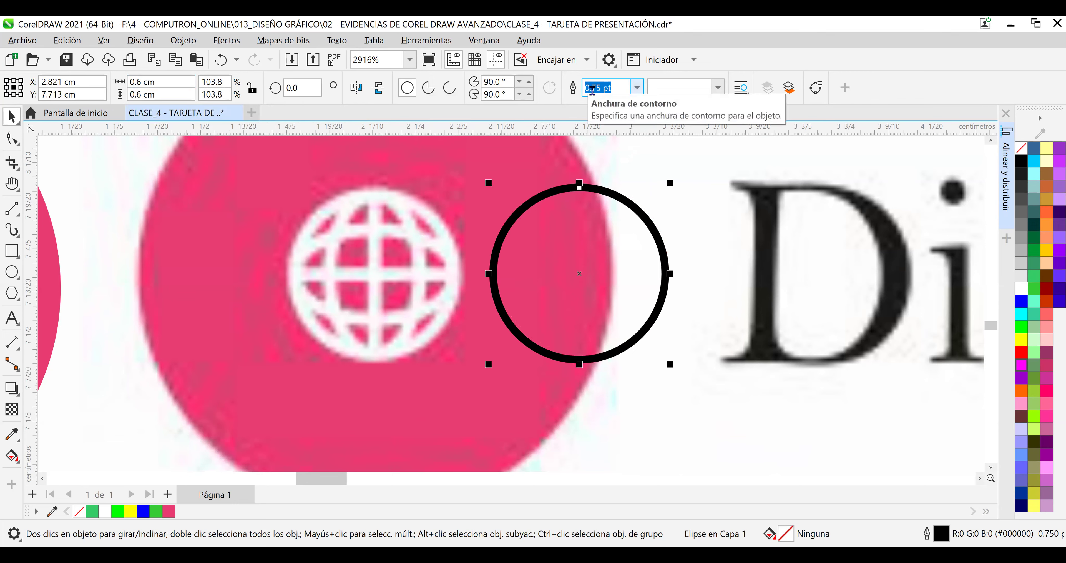
{"action": "left_click", "coordinate": [711, 190]}
{"action": "left_click", "coordinate": [644, 215]}
{"action": "mouse_move", "coordinate": [644, 216]}
{"action": "left_mouse_down"}
{"action": "mouse_move", "coordinate": [645, 203]}
{"action": "mouse_move", "coordinate": [735, 209]}
{"action": "mouse_move", "coordinate": [660, 202]}
{"action": "left_mouse_up"}
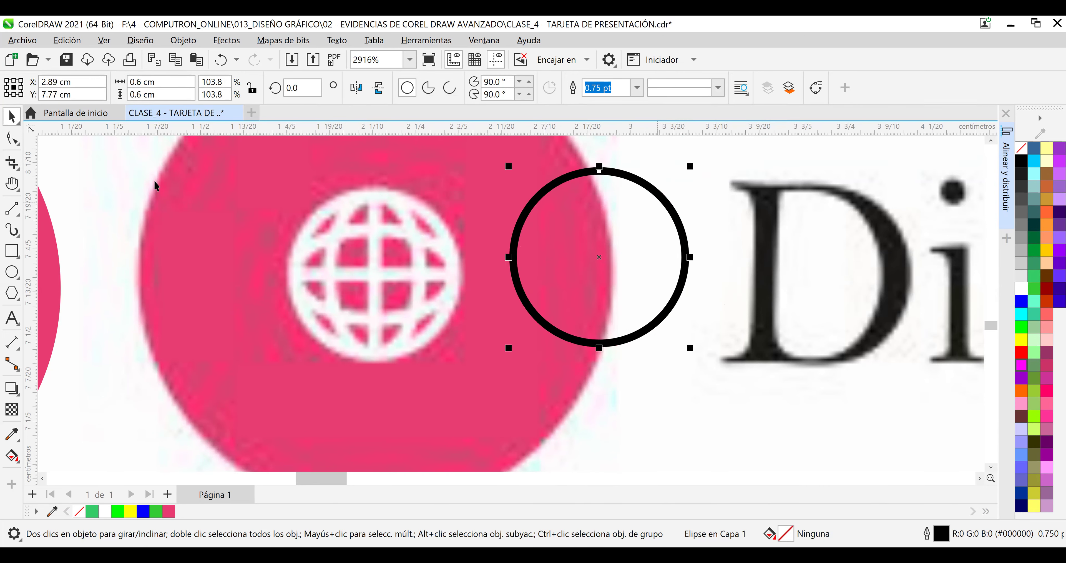
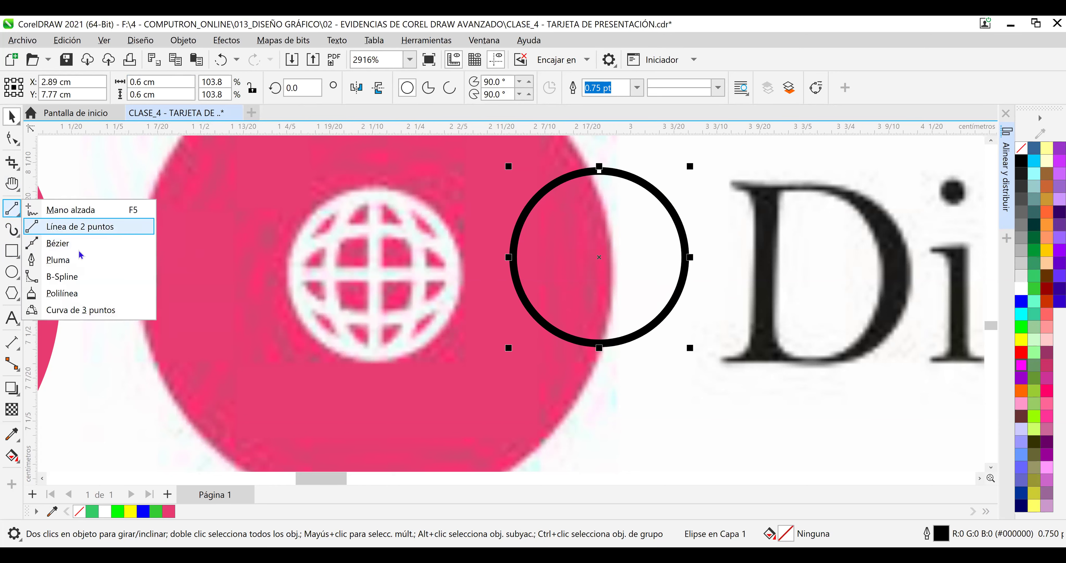
{"action": "left_click", "coordinate": [62, 260]}
{"action": "left_click", "coordinate": [182, 199]}
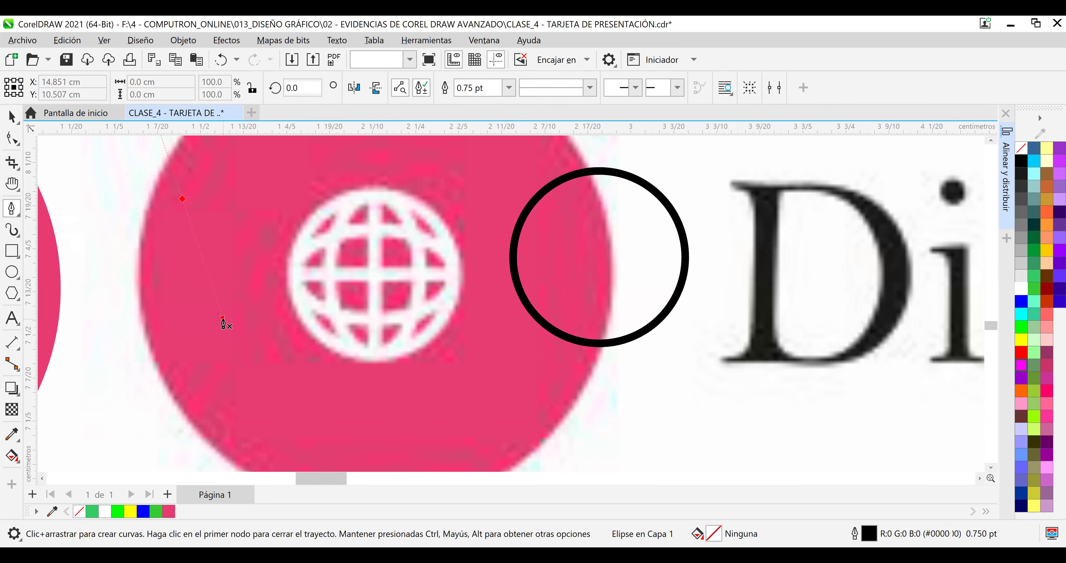
{"action": "left_click", "coordinate": [219, 310]}
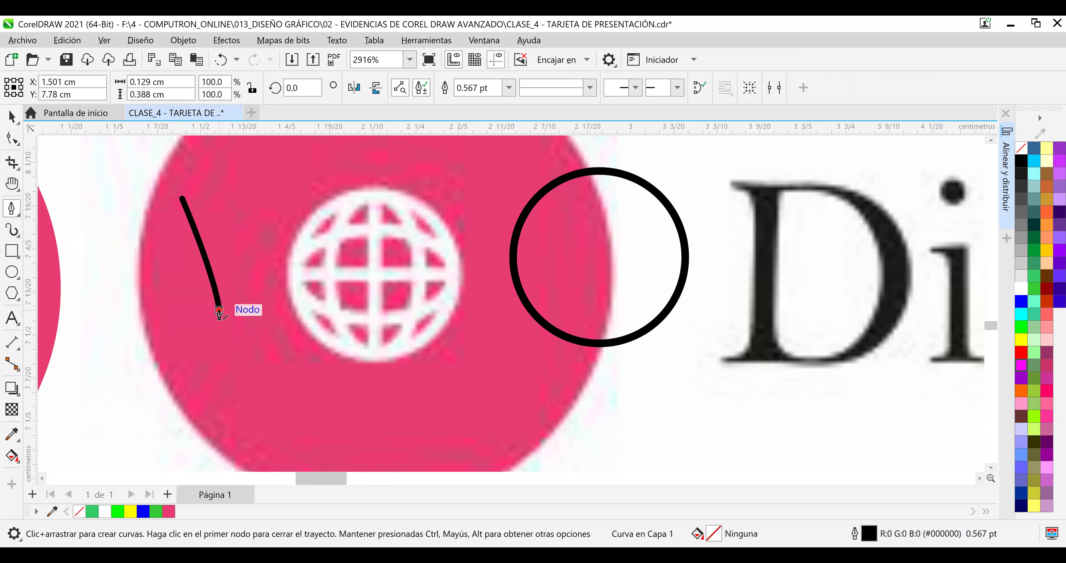
{"action": "key", "text": "ctrl+z"}
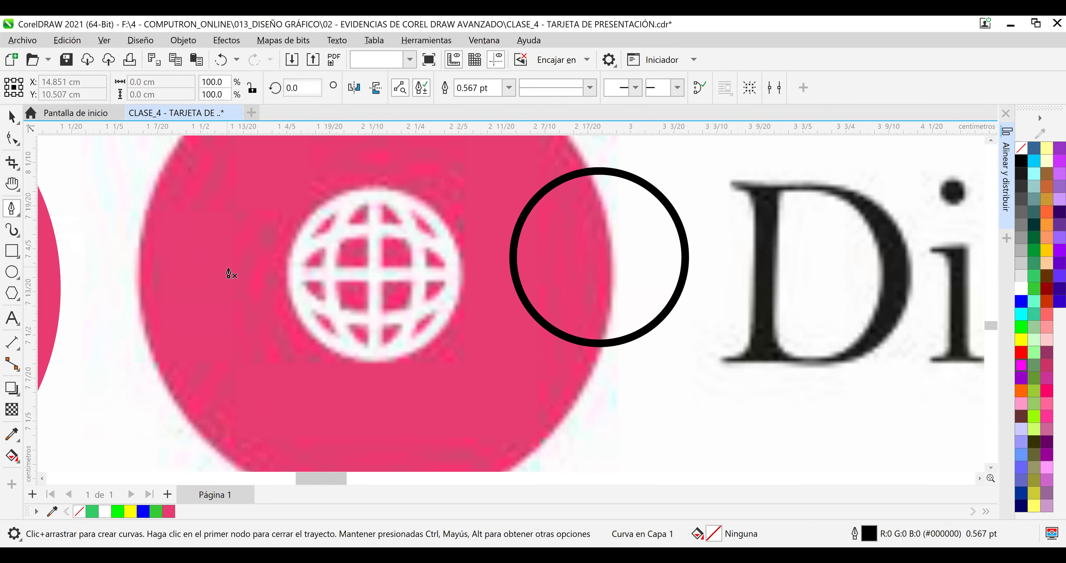
{"action": "left_click", "coordinate": [201, 216]}
{"action": "left_click", "coordinate": [229, 325]}
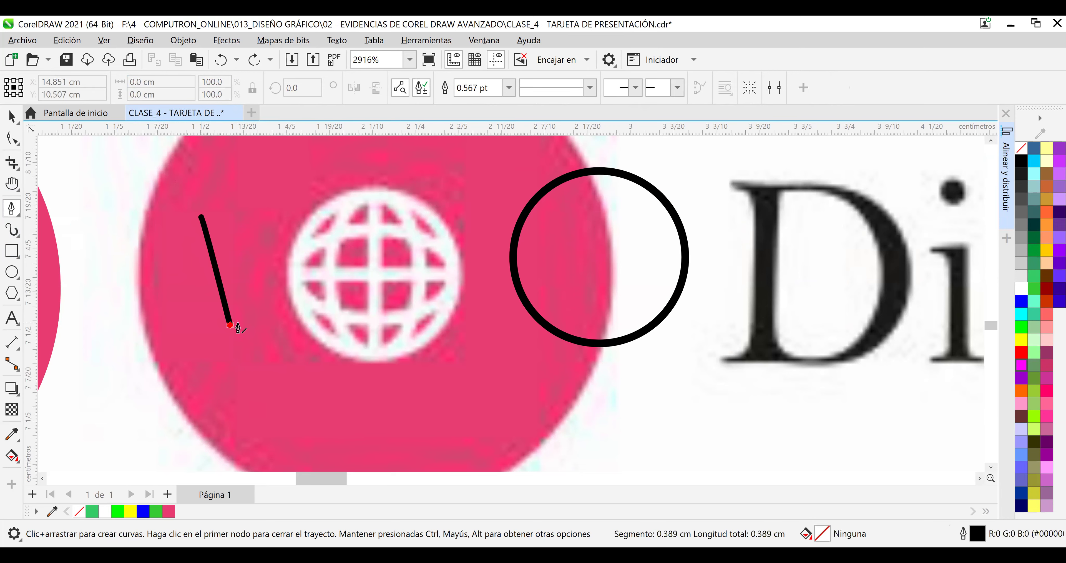
{"action": "double_click", "coordinate": [236, 325]}
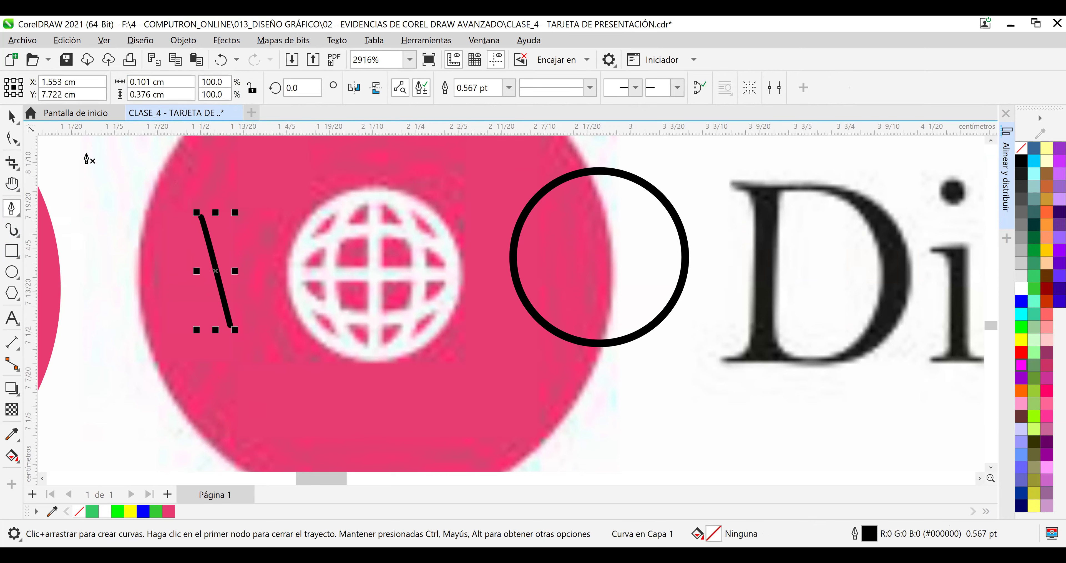
{"action": "left_click", "coordinate": [11, 117]}
{"action": "left_click_drag", "start_coordinate": [217, 259], "coordinate": [423, 246]}
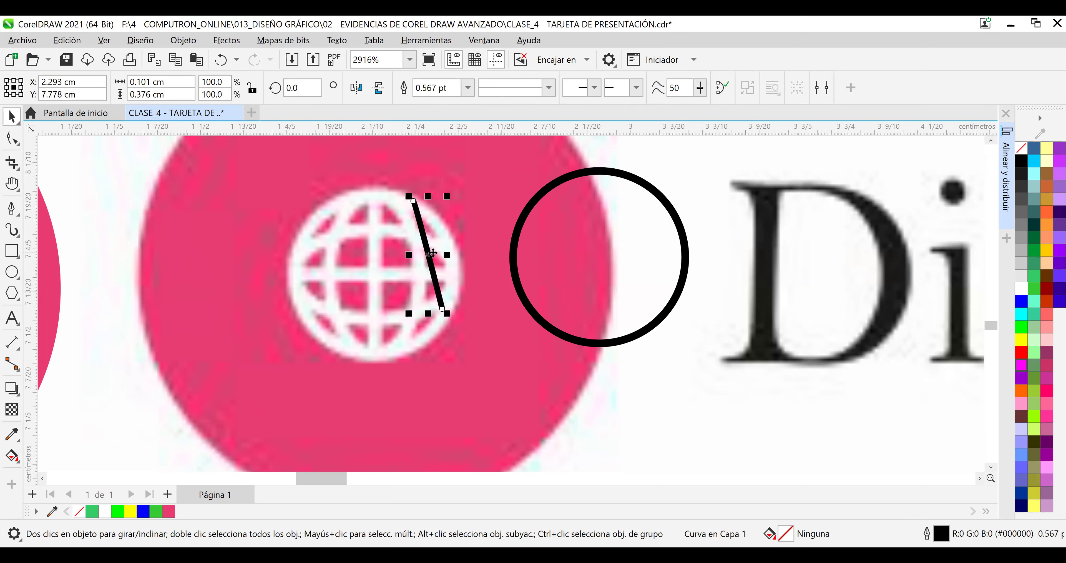
{"action": "left_click_drag", "start_coordinate": [435, 253], "coordinate": [299, 271]}
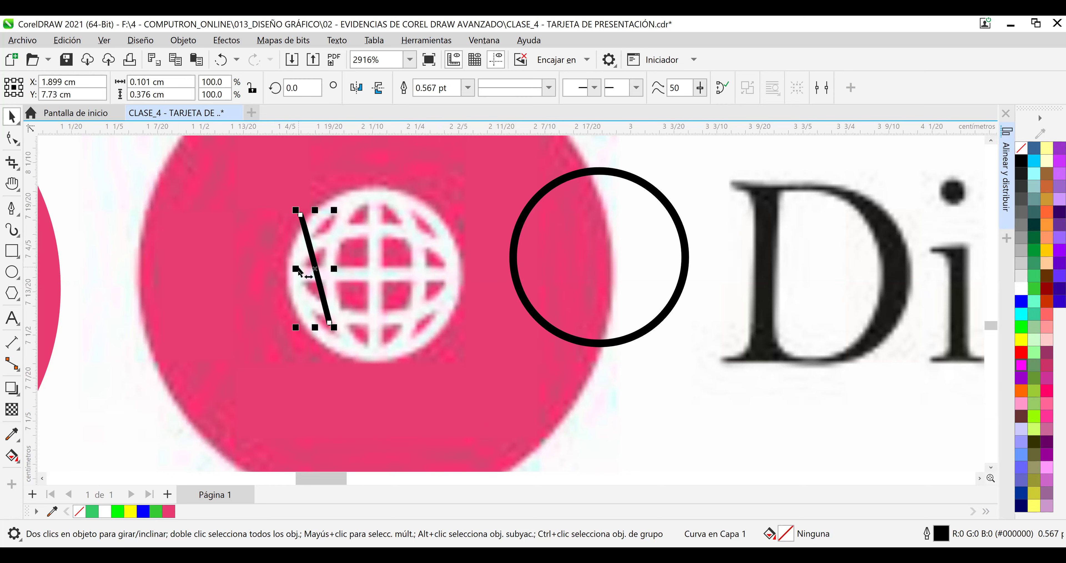
{"action": "key", "text": "Delete"}
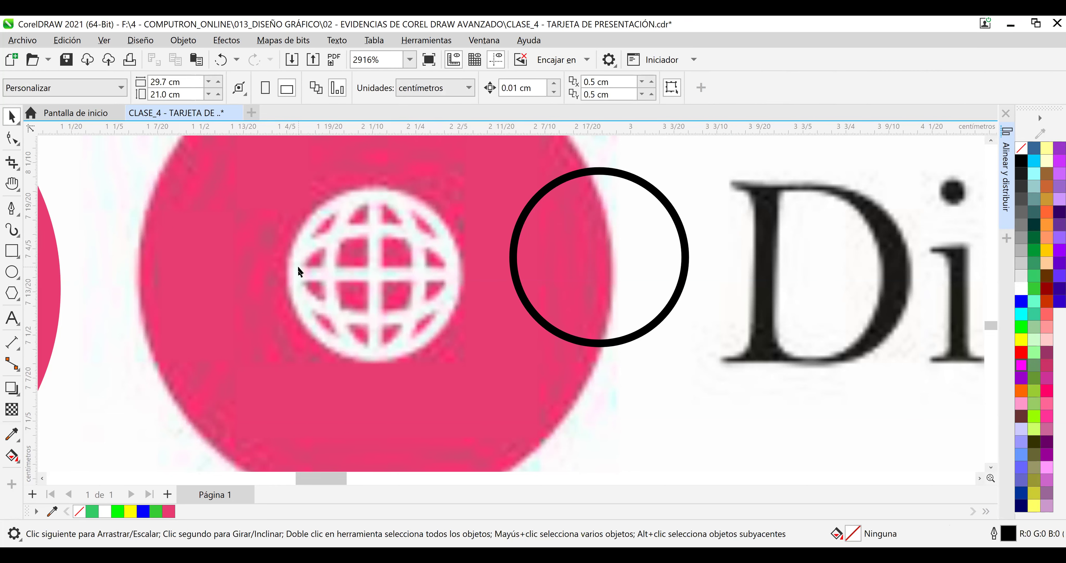
Draw a vertical two-point line about 0.46 cm long over the globe icon, just right of its centre.
{"action": "left_click", "coordinate": [13, 210]}
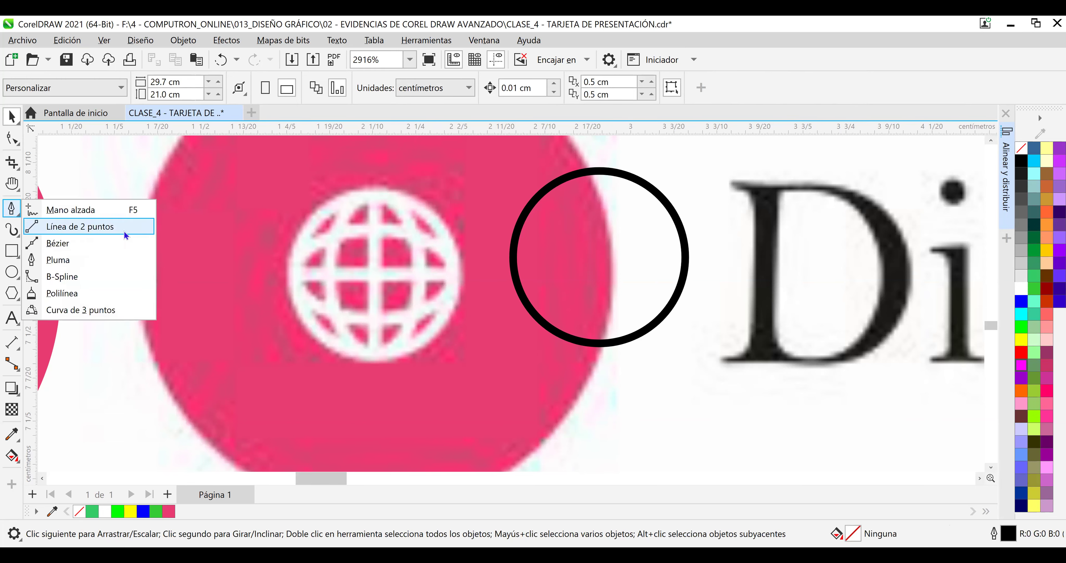
{"action": "left_click", "coordinate": [124, 228]}
{"action": "left_click_drag", "start_coordinate": [389, 175], "coordinate": [388, 310]}
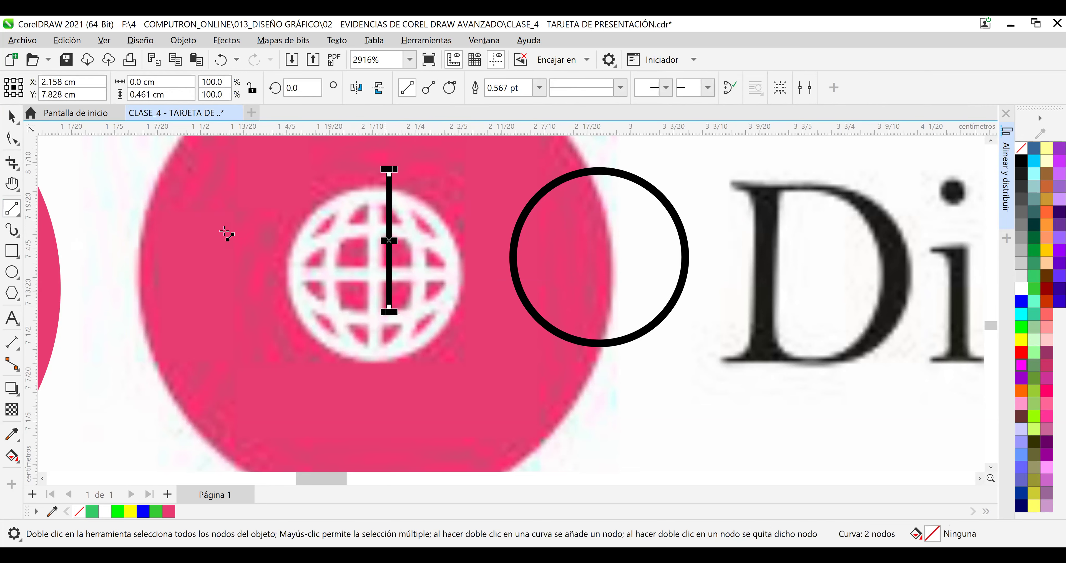
Check the circle's outline width and give the vertical line a 0.75 pt outline.
{"action": "left_click", "coordinate": [12, 116]}
{"action": "left_click", "coordinate": [562, 181]}
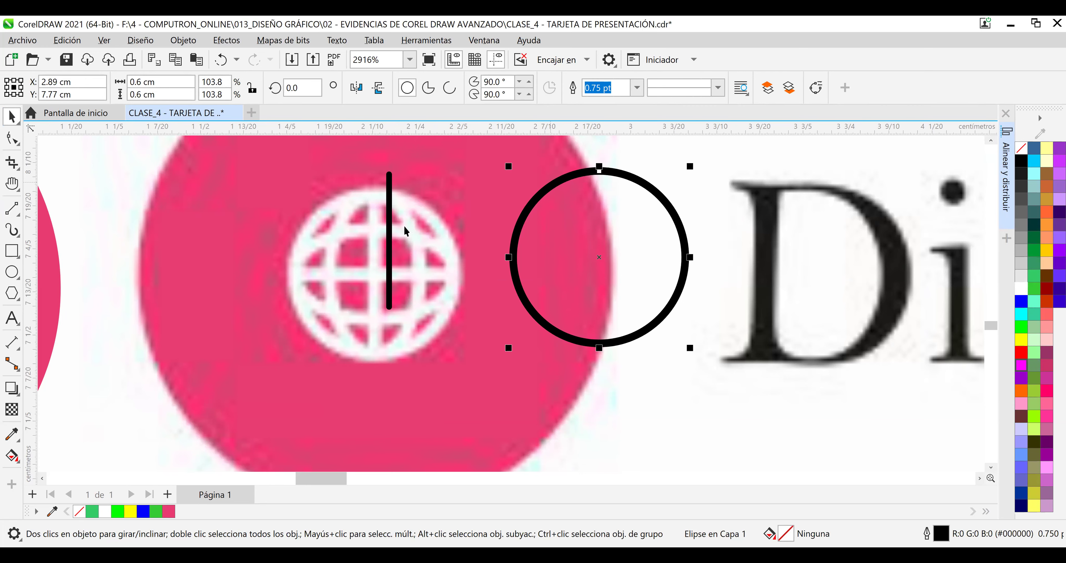
{"action": "left_click", "coordinate": [392, 227]}
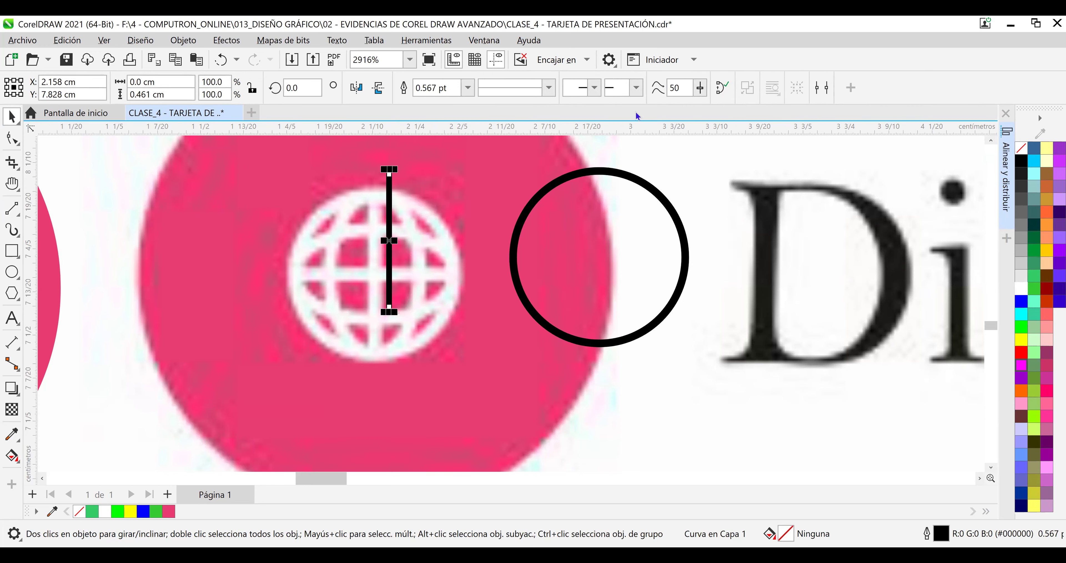
{"action": "left_click", "coordinate": [472, 92]}
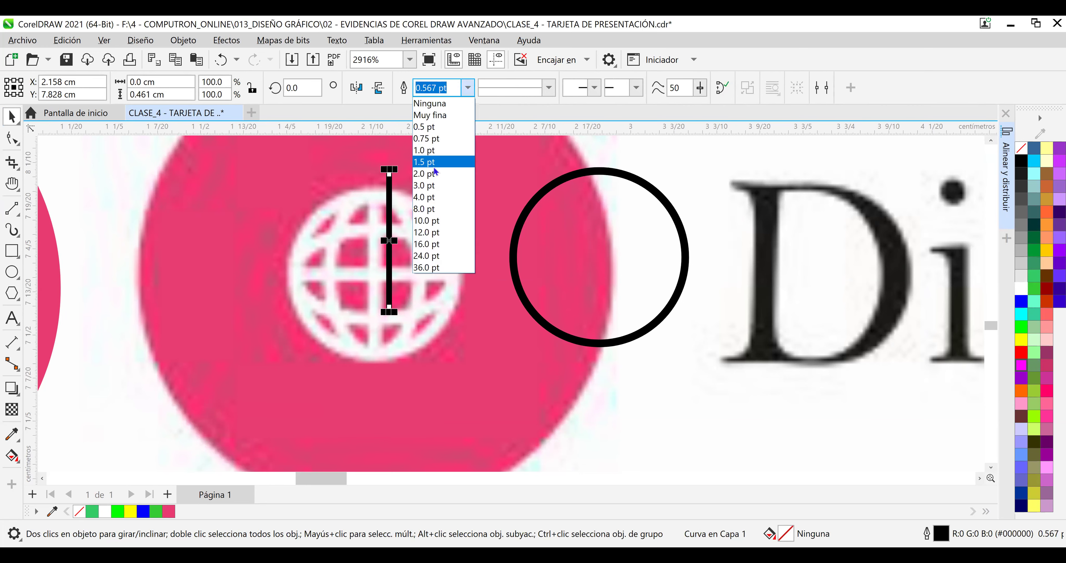
{"action": "left_click", "coordinate": [456, 145]}
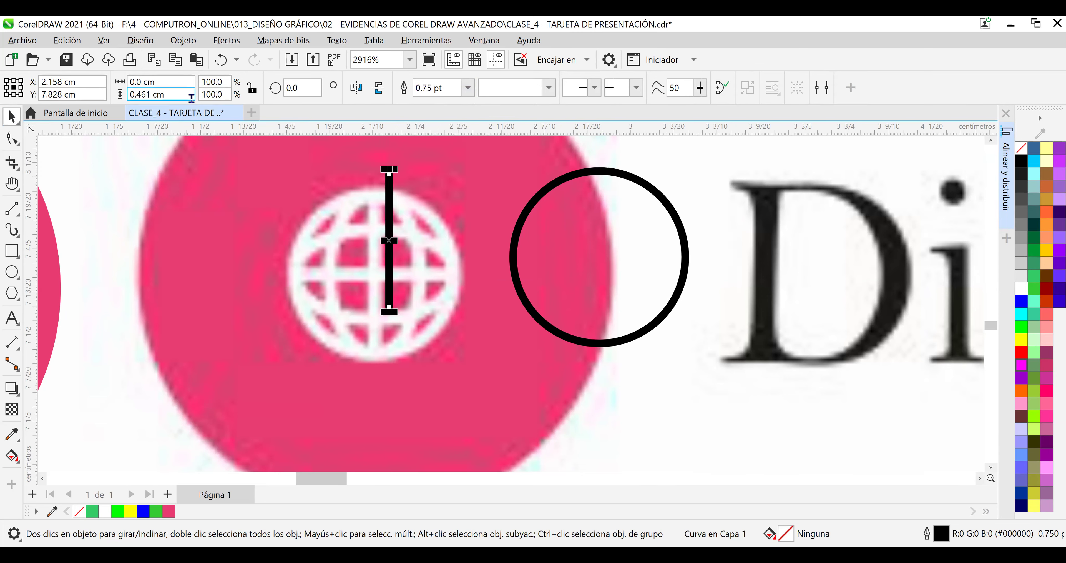
Set the vertical line's height to 0.6 cm.
{"action": "left_click", "coordinate": [178, 94]}
{"action": "type", "text": "0"}
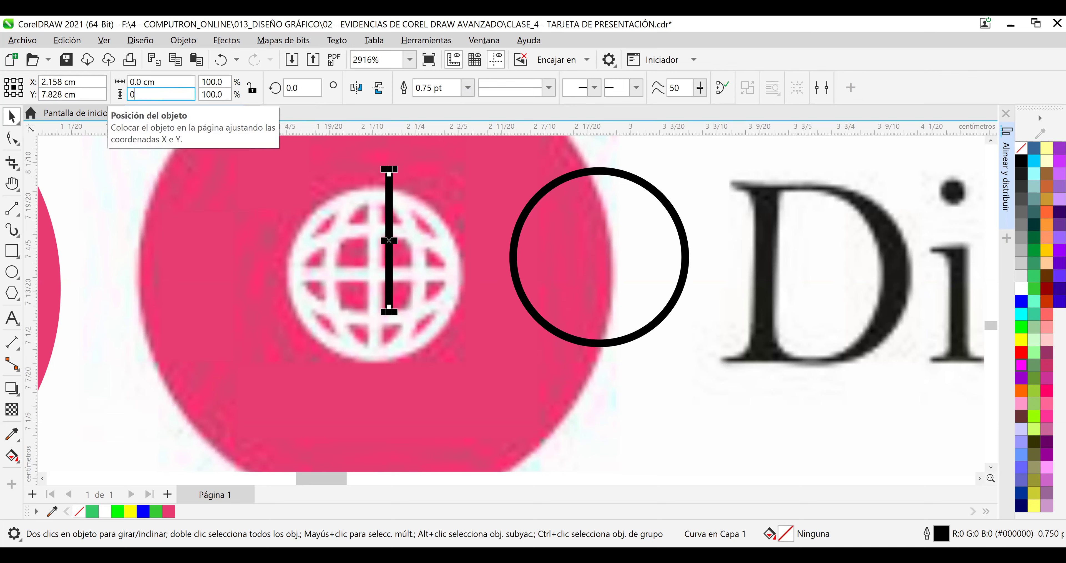
{"action": "type", "text": ".6"}
{"action": "key", "text": "Return"}
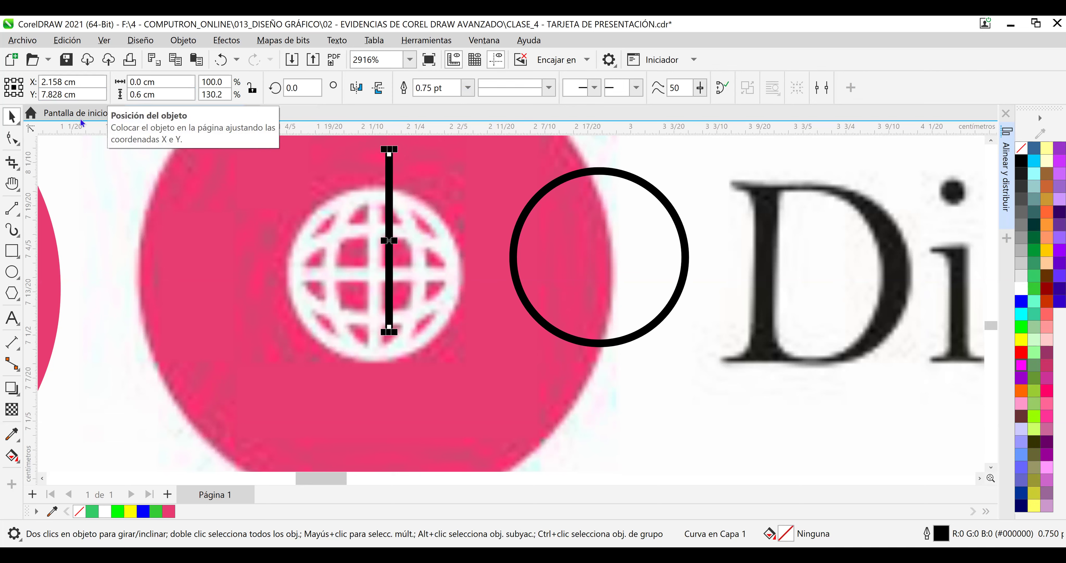
Move the vertical line into the circle at about X 2.88 cm, Y 7.77 cm, leaving a duplicate beside the globe at about X 1.49 cm.
{"action": "left_click", "coordinate": [555, 182]}
{"action": "key", "text": "Escape"}
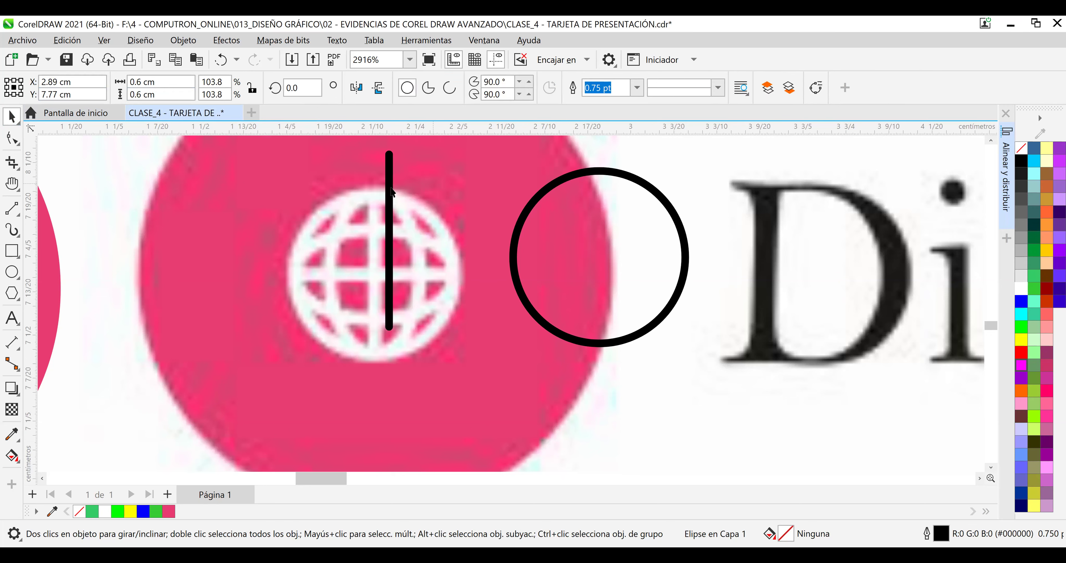
{"action": "left_click_drag", "start_coordinate": [388, 199], "coordinate": [207, 230]}
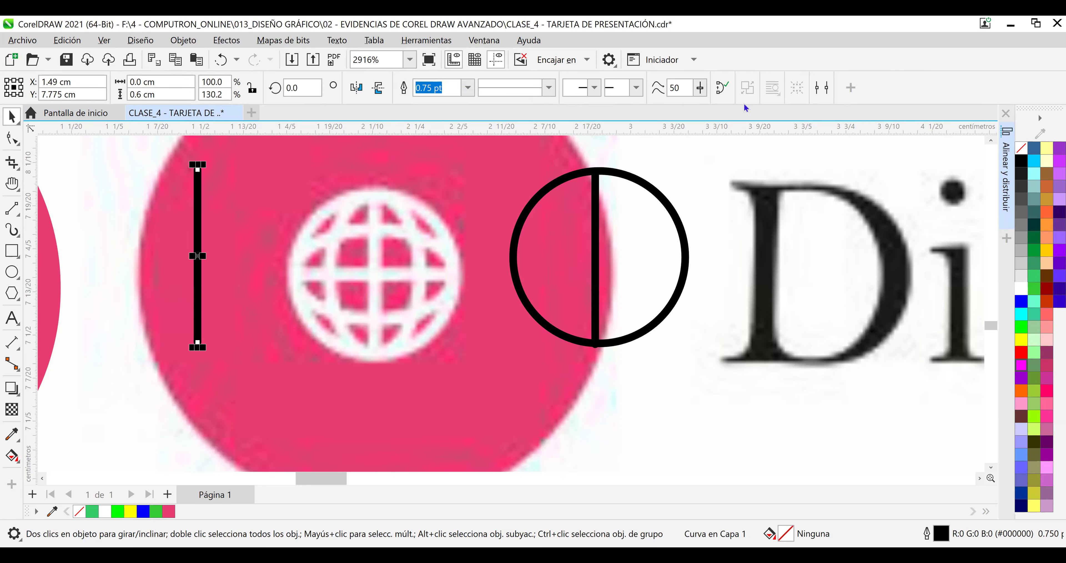
{"action": "left_click", "coordinate": [595, 194]}
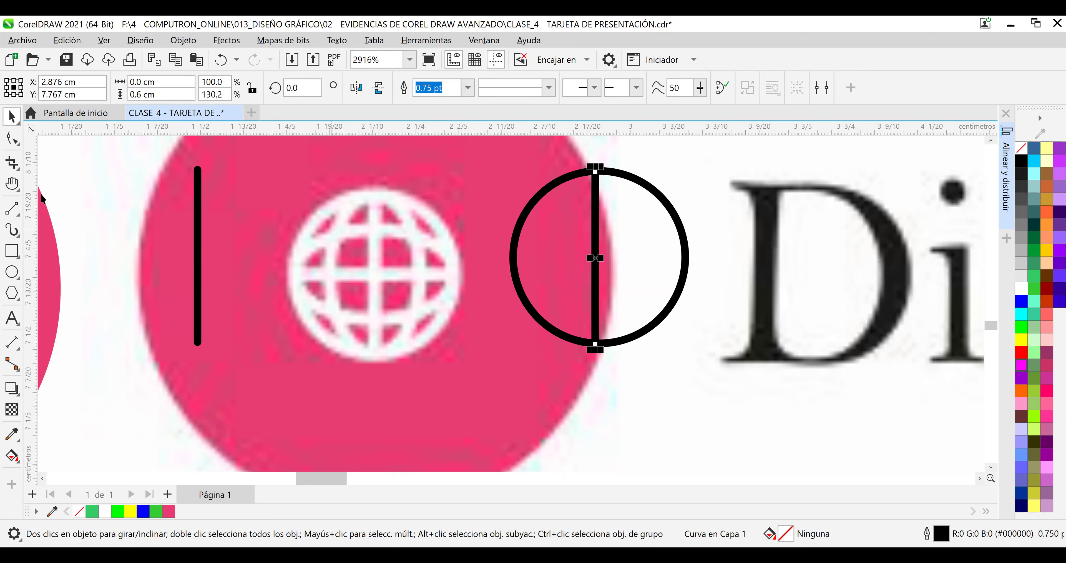
Select the circle with its inner vertical line and align their centres horizontally and vertically.
{"action": "left_click", "coordinate": [12, 216]}
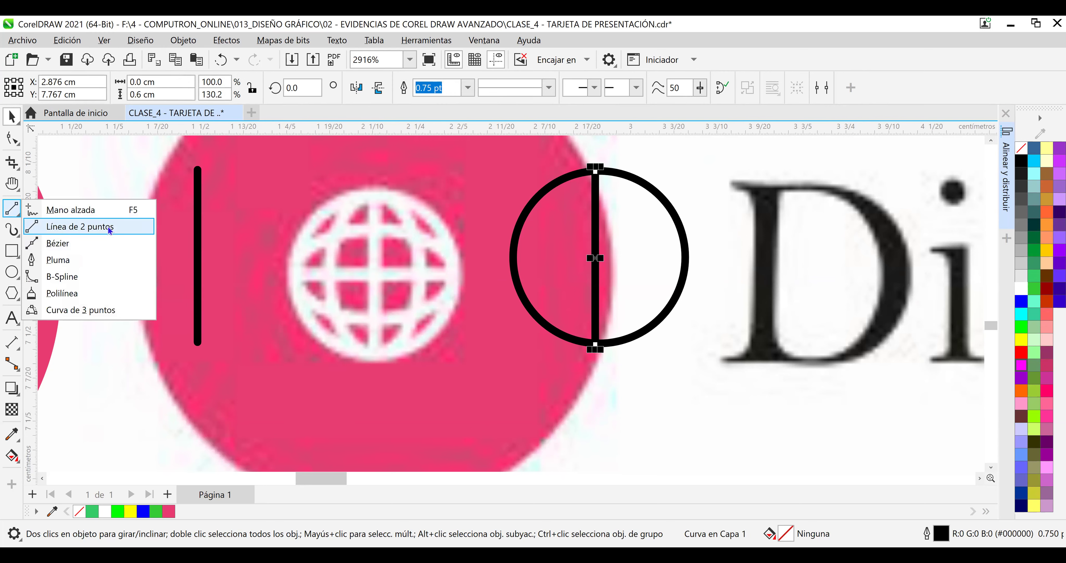
{"action": "left_click_drag", "start_coordinate": [481, 159], "coordinate": [724, 369]}
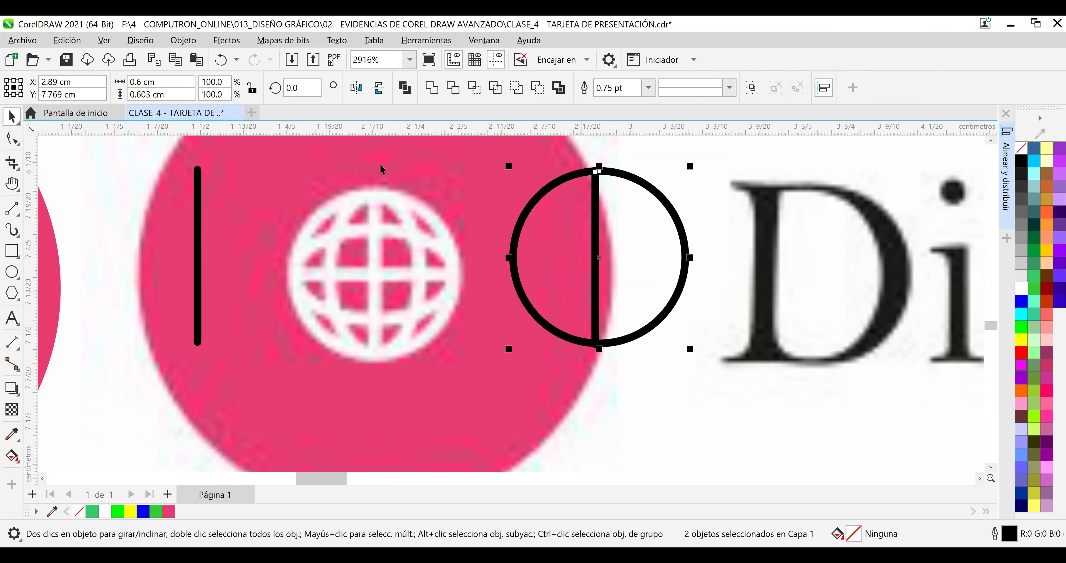
{"action": "left_click", "coordinate": [1005, 150]}
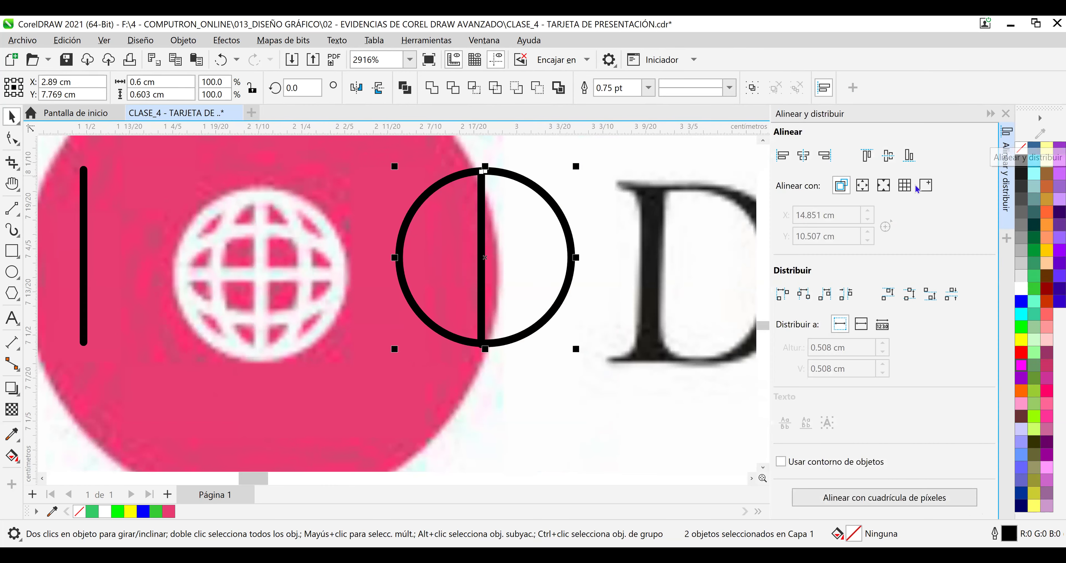
{"action": "left_click", "coordinate": [803, 156]}
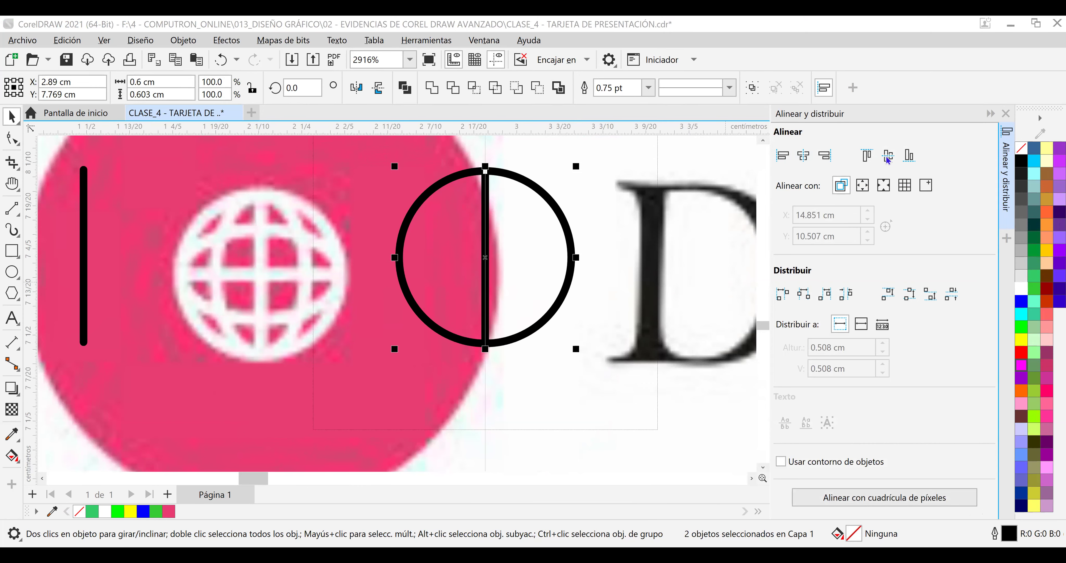
{"action": "left_click", "coordinate": [510, 202]}
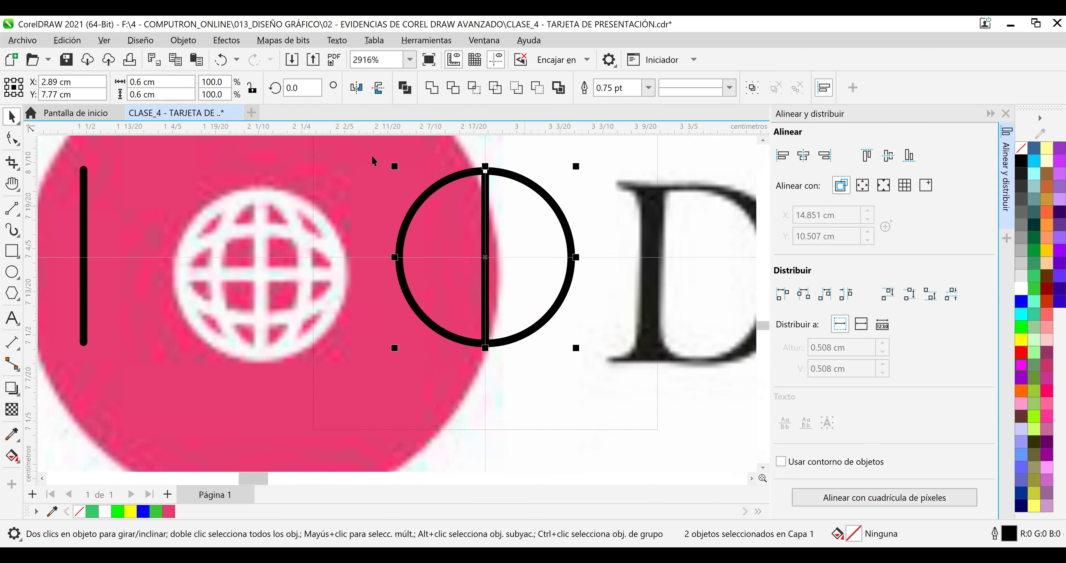
Reapply the horizontal and vertical centre alignment to the circle and its line, and group the two objects.
{"action": "key", "text": "Escape"}
{"action": "left_click_drag", "start_coordinate": [352, 157], "coordinate": [591, 376]}
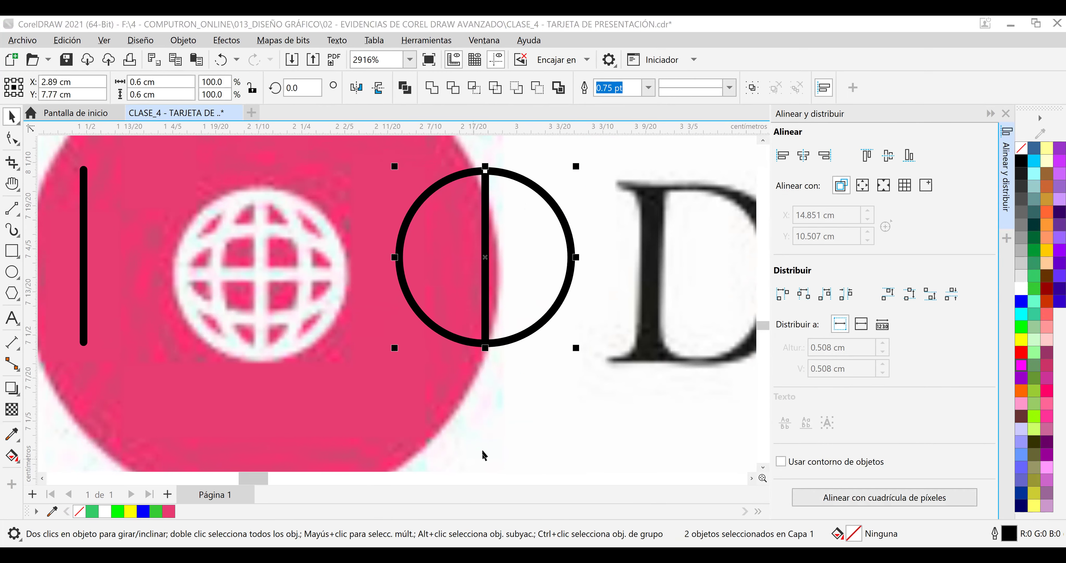
{"action": "left_click", "coordinate": [584, 342]}
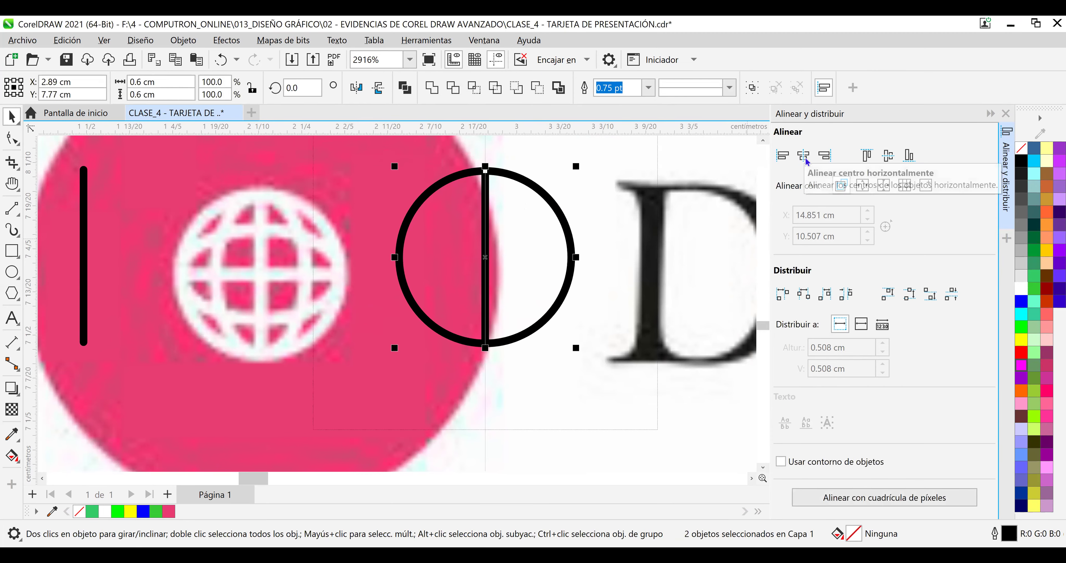
{"action": "left_click", "coordinate": [883, 155]}
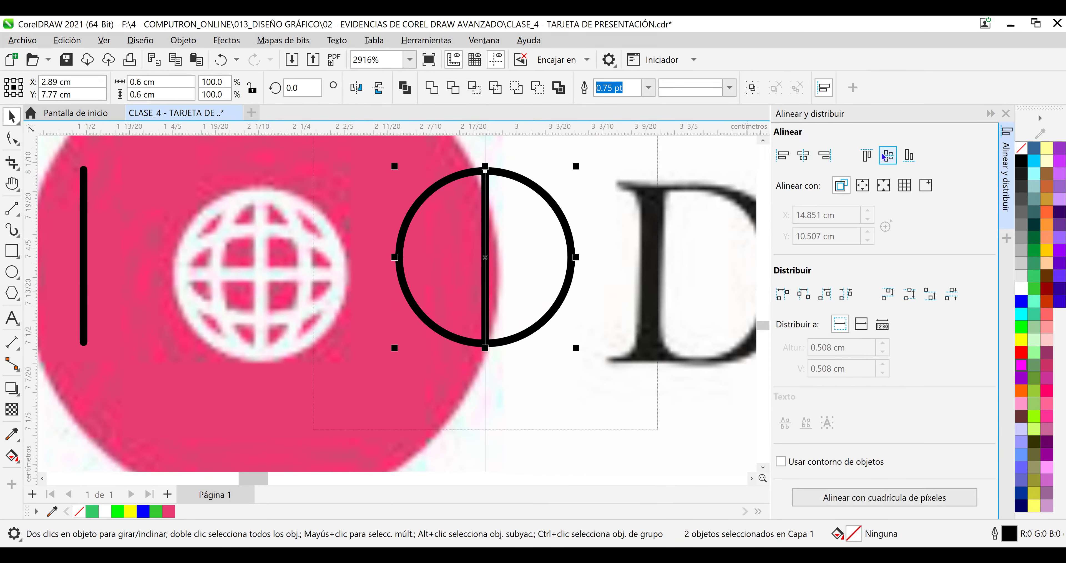
{"action": "right_click", "coordinate": [550, 199]}
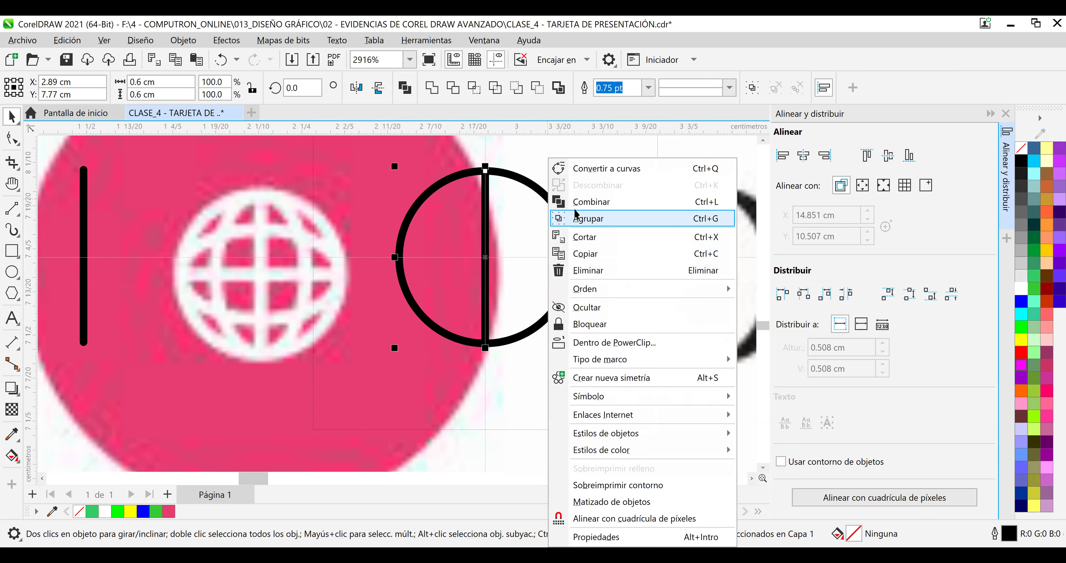
{"action": "left_click", "coordinate": [599, 219]}
Move the spare vertical line over the right half of the globe icon, at about X 2.26 cm, Y 7.68 cm.
{"action": "key", "text": "Escape"}
{"action": "left_click_drag", "start_coordinate": [79, 227], "coordinate": [300, 253]}
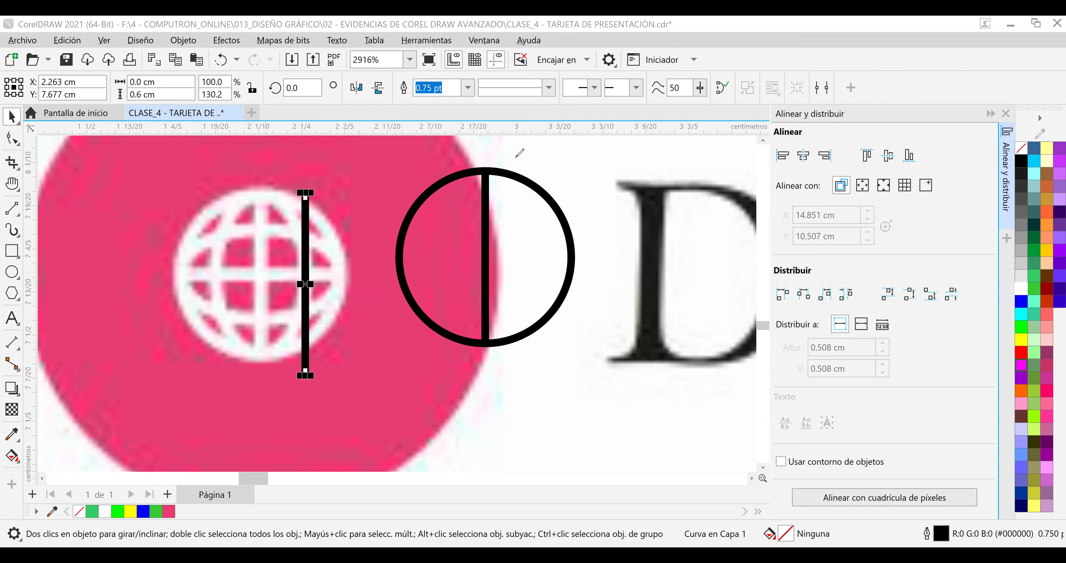
{"action": "mouse_move", "coordinate": [85, 191]}
{"action": "left_mouse_down"}
{"action": "mouse_move", "coordinate": [222, 308]}
{"action": "mouse_move", "coordinate": [241, 338]}
{"action": "left_mouse_up"}
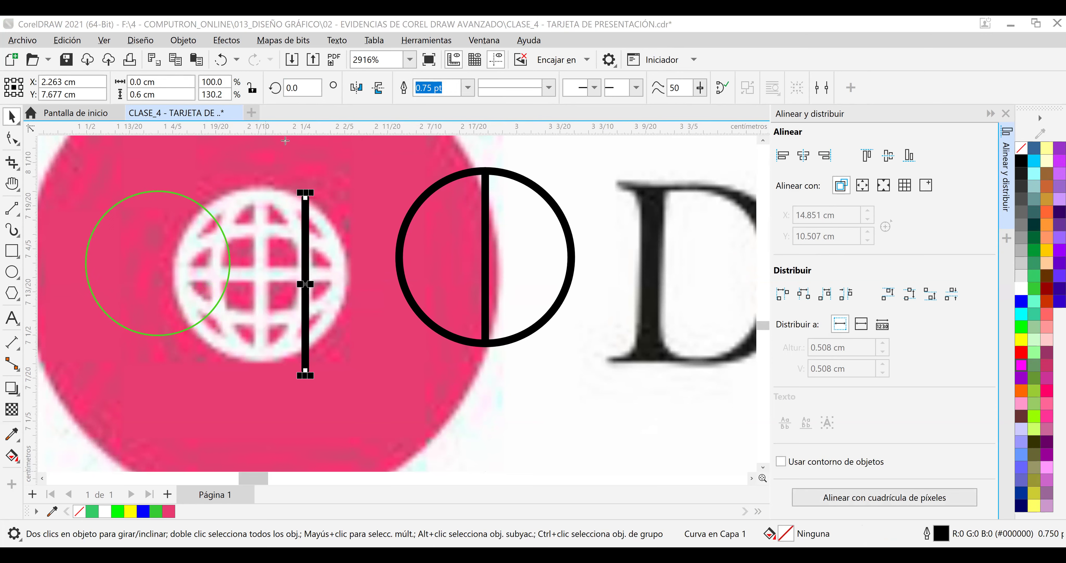
{"action": "left_click_drag", "start_coordinate": [144, 159], "coordinate": [154, 208]}
{"action": "mouse_move", "coordinate": [168, 296]}
{"action": "left_mouse_down"}
{"action": "mouse_move", "coordinate": [177, 356]}
{"action": "mouse_move", "coordinate": [164, 360]}
{"action": "left_mouse_up"}
{"action": "left_click_drag", "start_coordinate": [163, 171], "coordinate": [158, 174]}
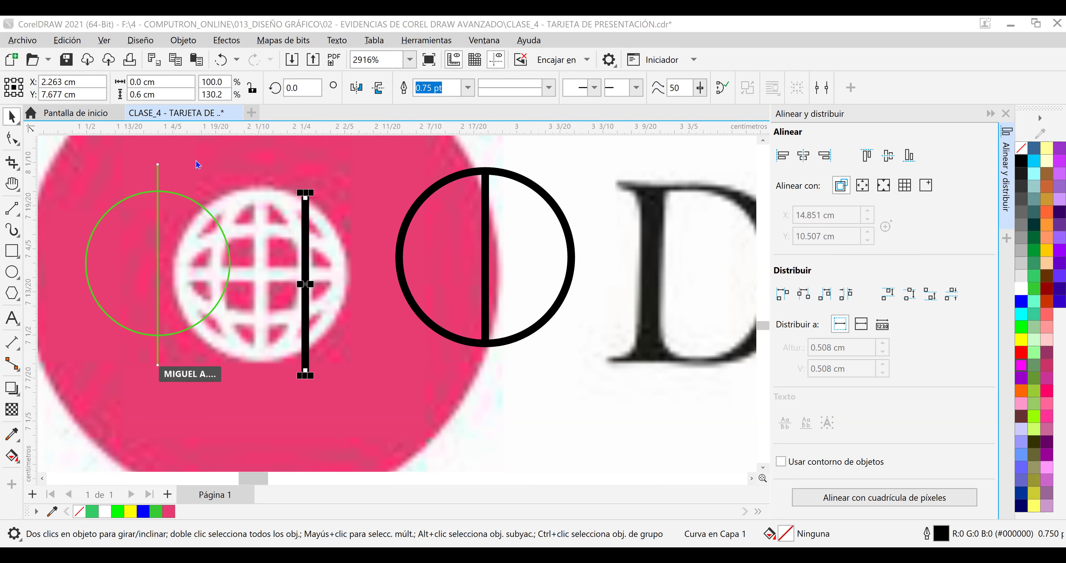
{"action": "left_click_drag", "start_coordinate": [53, 254], "coordinate": [260, 262]}
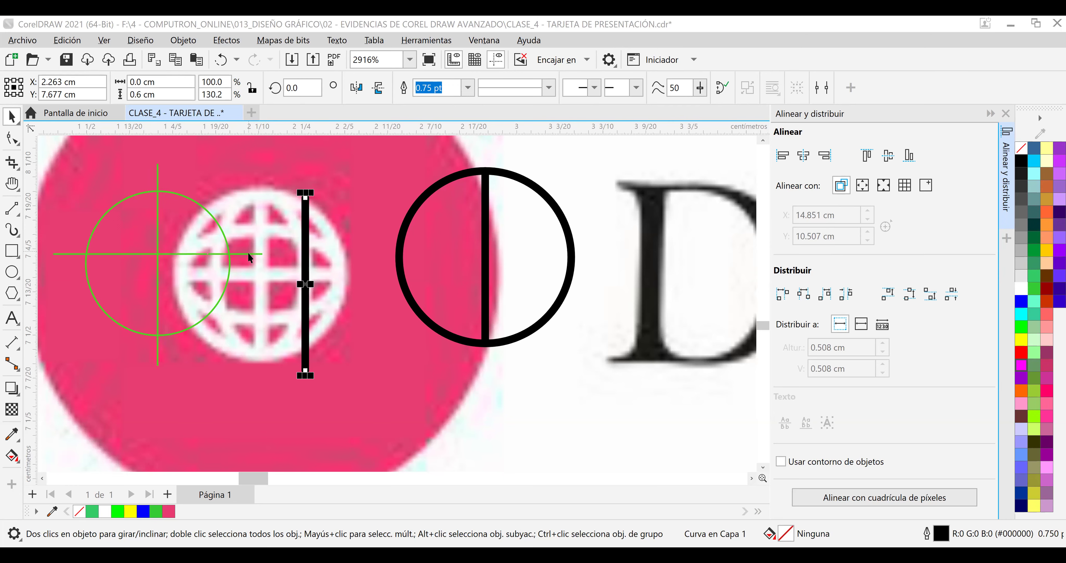
{"action": "key", "text": "Escape"}
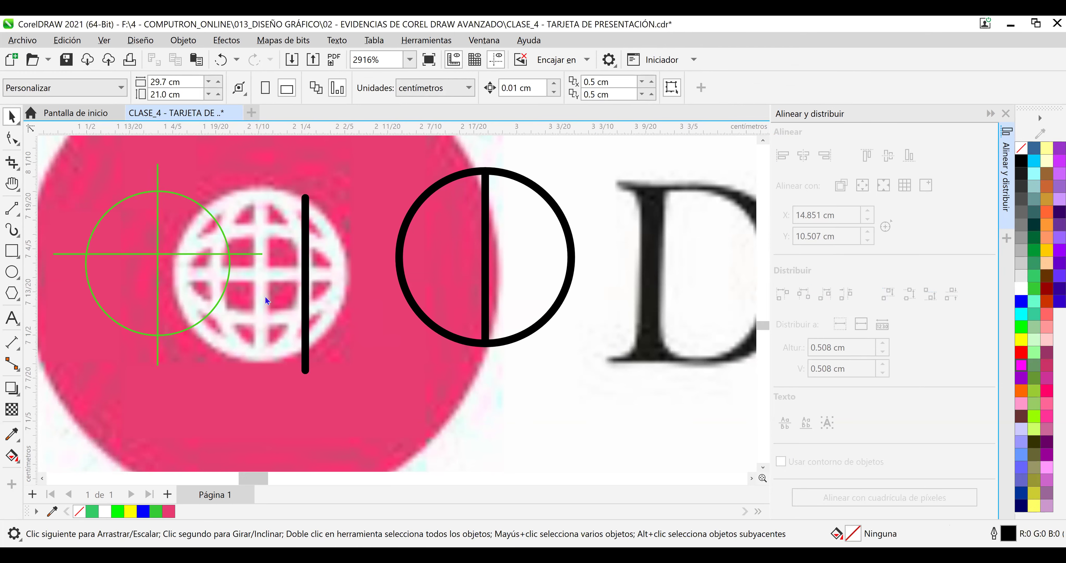
{"action": "left_click_drag", "start_coordinate": [247, 253], "coordinate": [249, 262]}
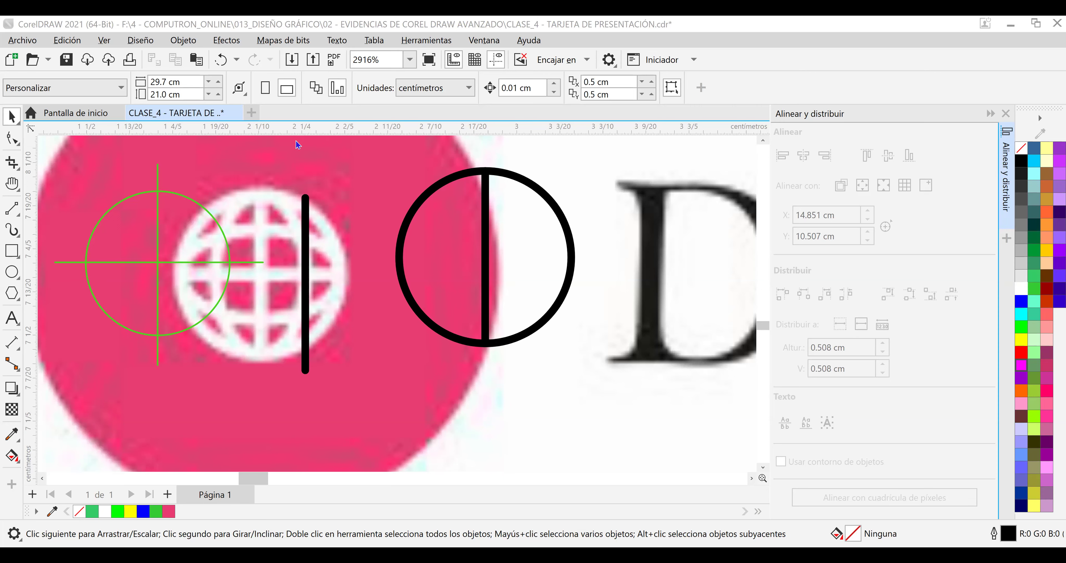
{"action": "left_click_drag", "start_coordinate": [162, 155], "coordinate": [170, 134]}
{"action": "mouse_move", "coordinate": [300, 167]}
{"action": "left_mouse_down"}
{"action": "mouse_move", "coordinate": [296, 176]}
{"action": "mouse_move", "coordinate": [305, 162]}
{"action": "left_mouse_up"}
{"action": "mouse_move", "coordinate": [264, 244]}
{"action": "left_mouse_down"}
{"action": "mouse_move", "coordinate": [274, 261]}
{"action": "mouse_move", "coordinate": [287, 248]}
{"action": "mouse_move", "coordinate": [274, 243]}
{"action": "mouse_move", "coordinate": [281, 234]}
{"action": "left_mouse_up"}
{"action": "key", "text": "Escape"}
Move the spare line near the globe's centre, about X 2.08 cm, Y 7.70 cm, and rotate it 90 degrees.
{"action": "left_click_drag", "start_coordinate": [304, 229], "coordinate": [252, 230]}
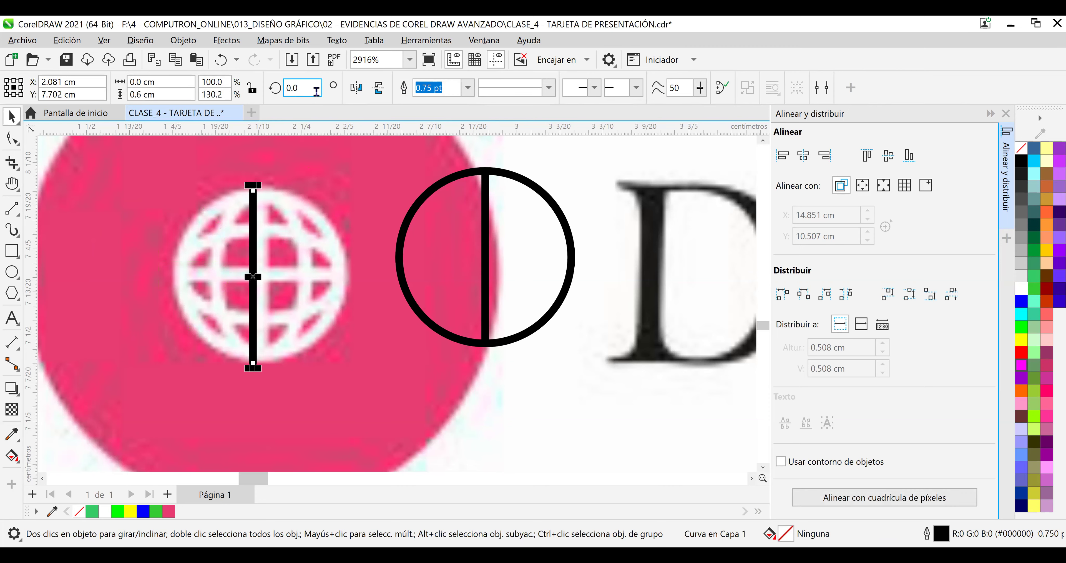
{"action": "left_click_drag", "start_coordinate": [300, 87], "coordinate": [269, 89]}
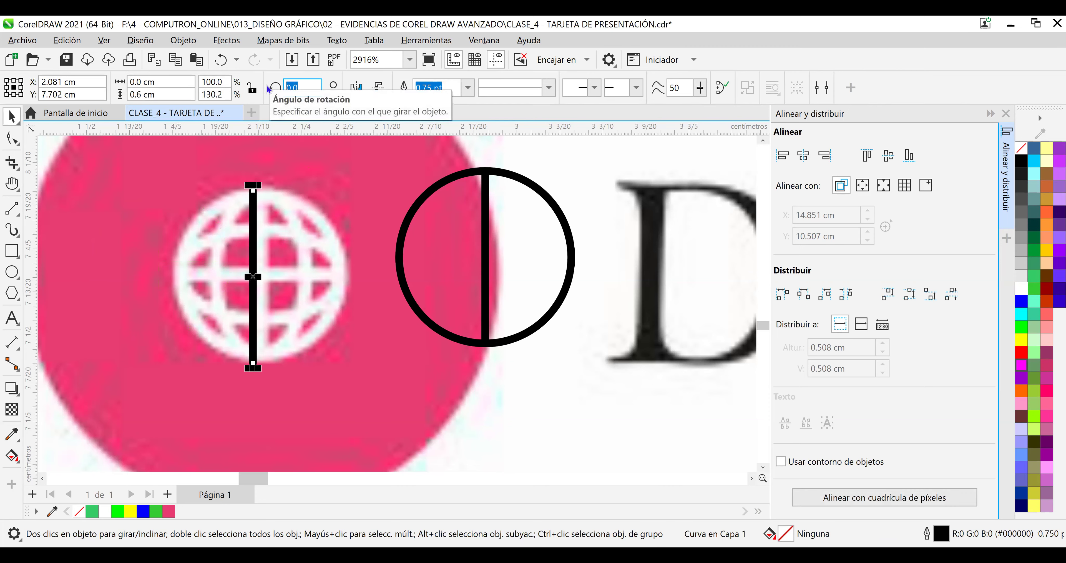
{"action": "type", "text": "90"}
{"action": "key", "text": "Return"}
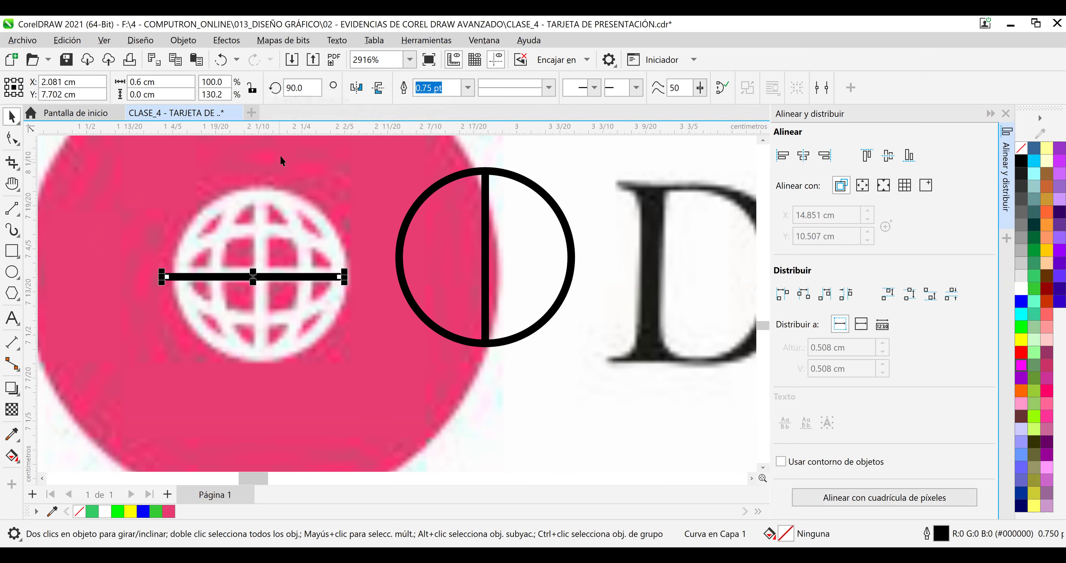
Place the horizontal line across the grouped circle and shift the group slightly down, to about X 2.87 cm, Y 7.68 cm.
{"action": "key", "text": "Escape"}
{"action": "left_click", "coordinate": [280, 279]}
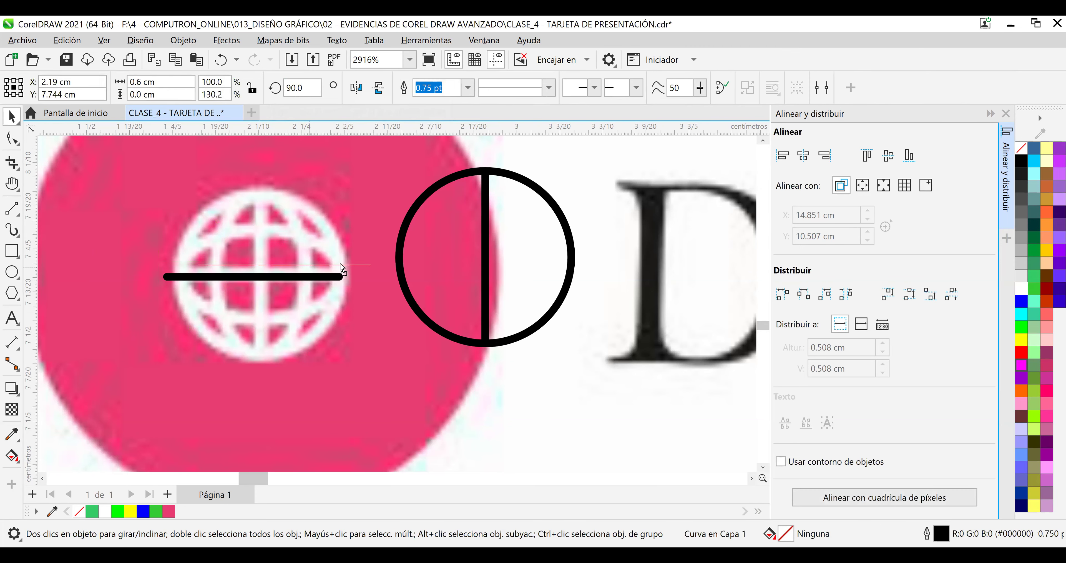
{"action": "left_click_drag", "start_coordinate": [284, 242], "coordinate": [284, 242]}
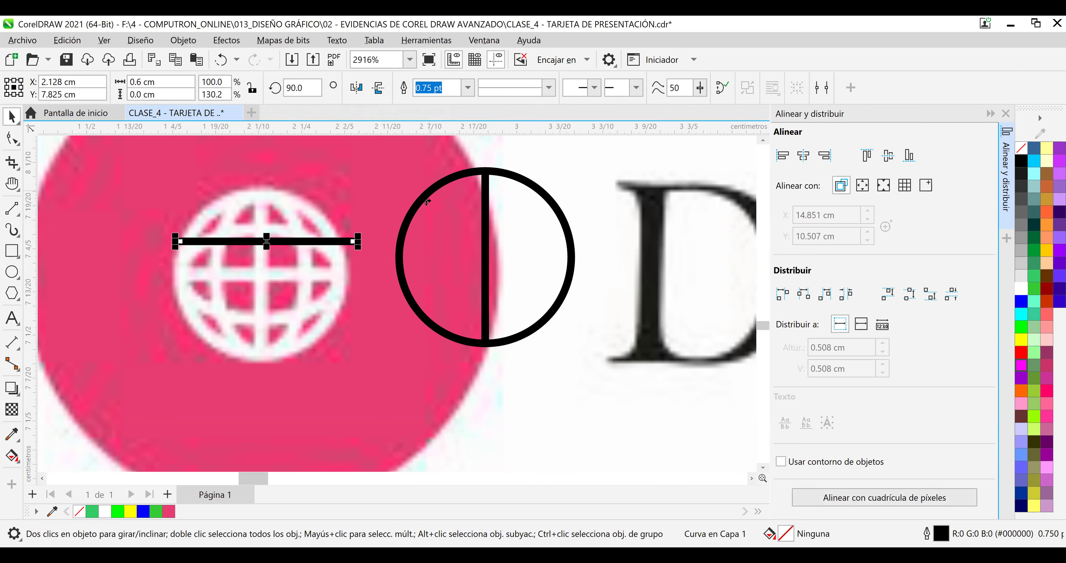
{"action": "left_click", "coordinate": [424, 198]}
{"action": "left_click_drag", "start_coordinate": [421, 228], "coordinate": [419, 224]}
{"action": "left_click_drag", "start_coordinate": [315, 239], "coordinate": [473, 265]}
Centre the horizontal line on the circle group in both directions and group them together.
{"action": "left_click_drag", "start_coordinate": [282, 167], "coordinate": [585, 396]}
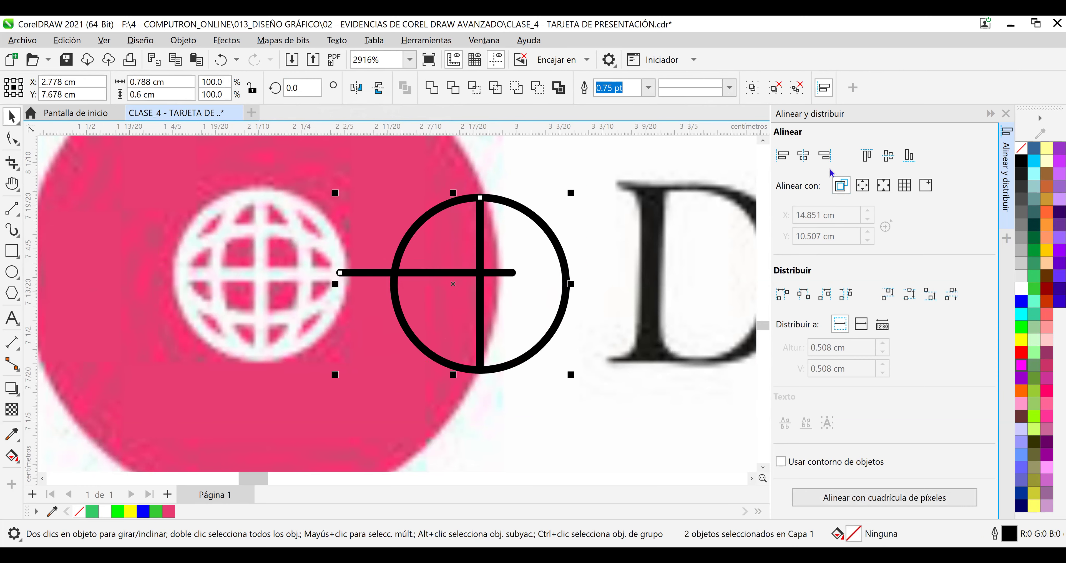
{"action": "left_click", "coordinate": [888, 155]}
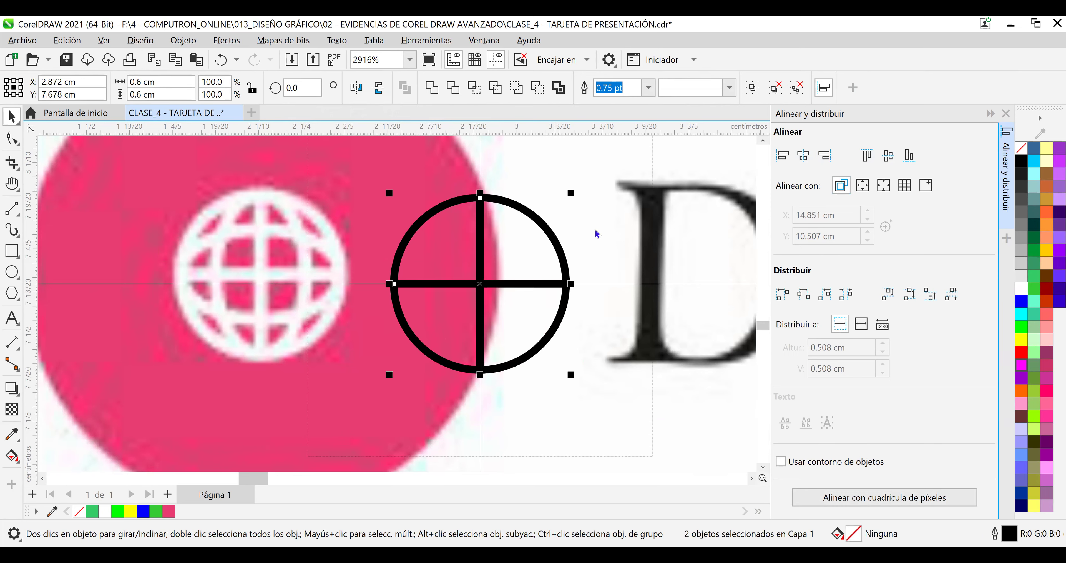
{"action": "right_click", "coordinate": [554, 240]}
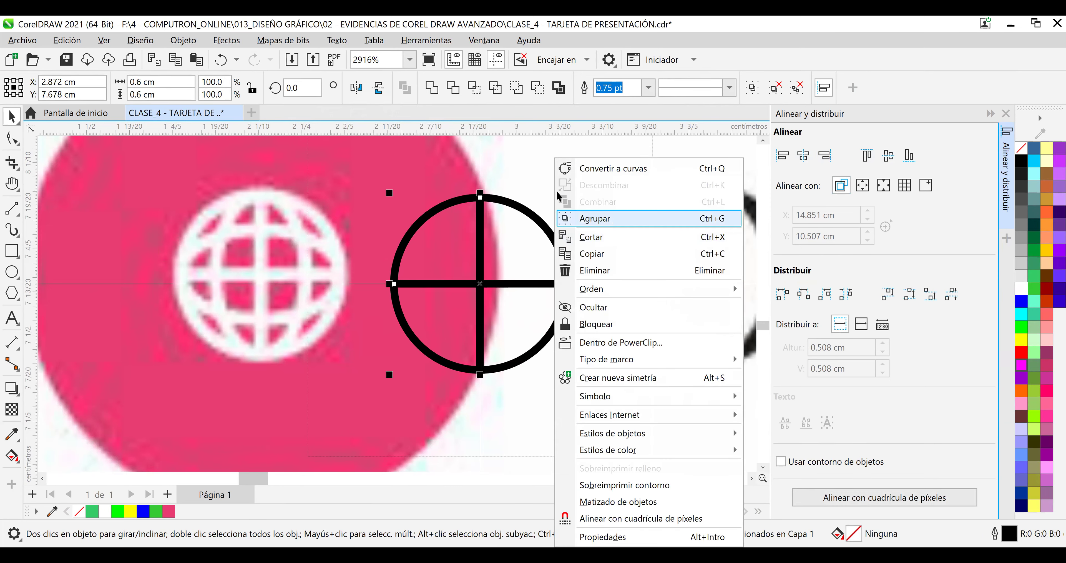
{"action": "left_click", "coordinate": [606, 223]}
{"action": "left_click", "coordinate": [542, 182]}
Move the grouped circle and cross to the start of the letter D, at about X 3.29 cm, Y 7.72 cm.
{"action": "scroll", "coordinate": [542, 232], "scroll_direction": "down", "scroll_amount": 2}
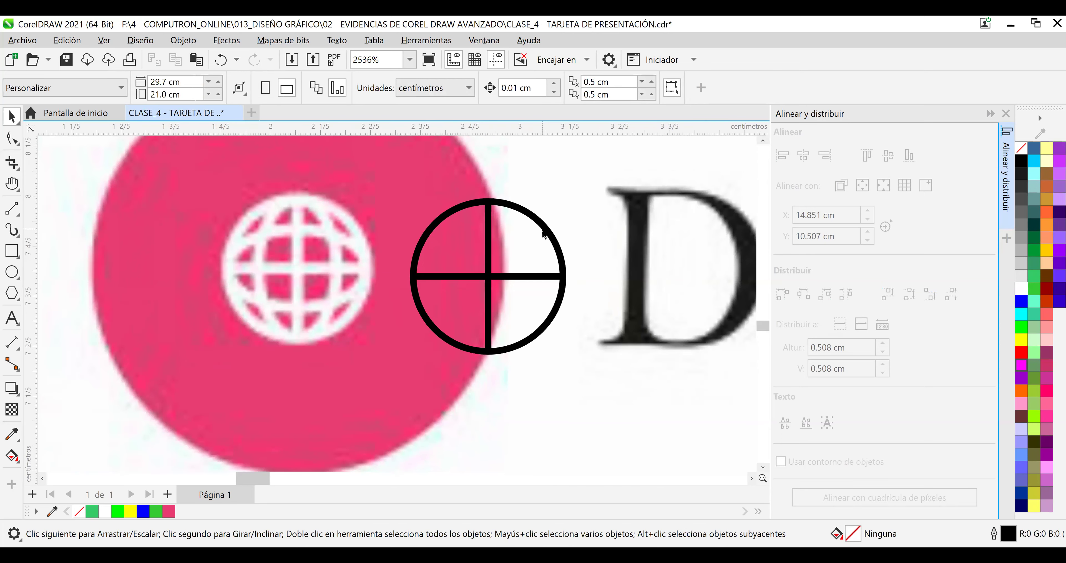
{"action": "scroll", "coordinate": [545, 239], "scroll_direction": "up", "scroll_amount": 1}
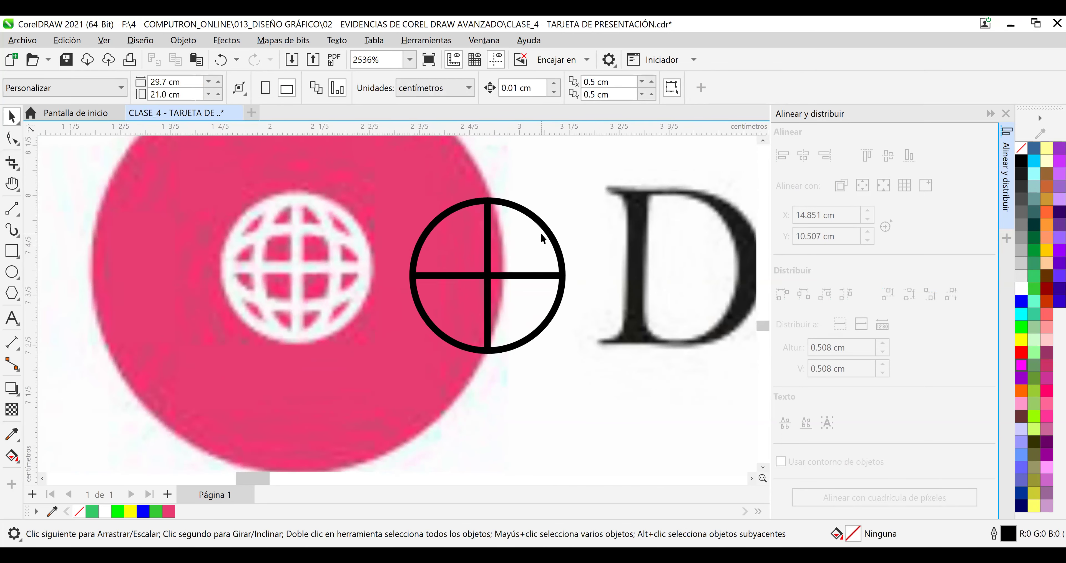
{"action": "scroll", "coordinate": [545, 234], "scroll_direction": "up", "scroll_amount": 1}
{"action": "left_click", "coordinate": [546, 228]}
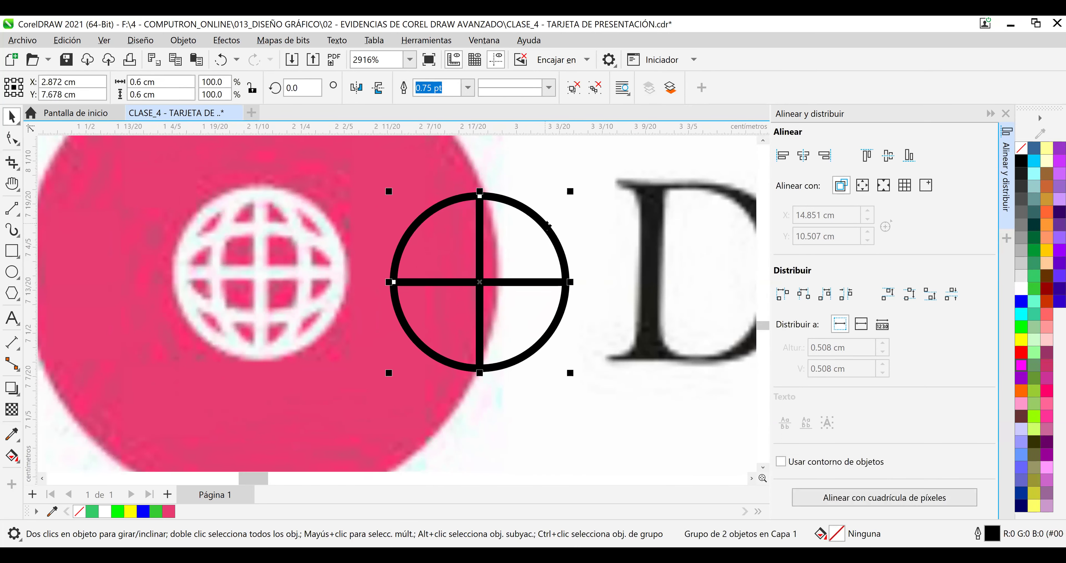
{"action": "left_click_drag", "start_coordinate": [547, 228], "coordinate": [672, 221]}
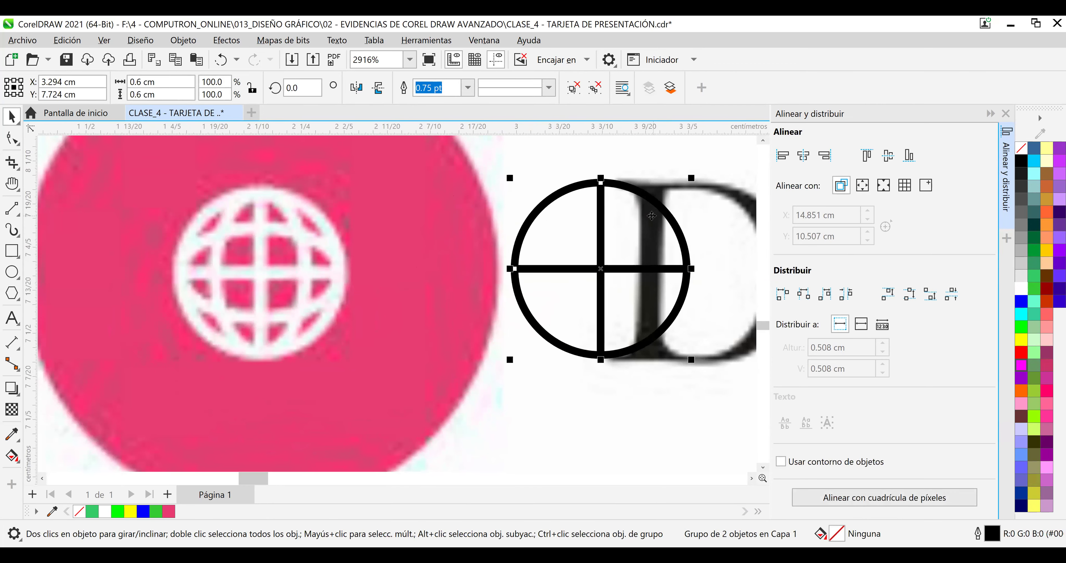
Draw an ellipse overlapping the right edge of the globe icon and set its width and height to 0.6 cm.
{"action": "left_click", "coordinate": [12, 272]}
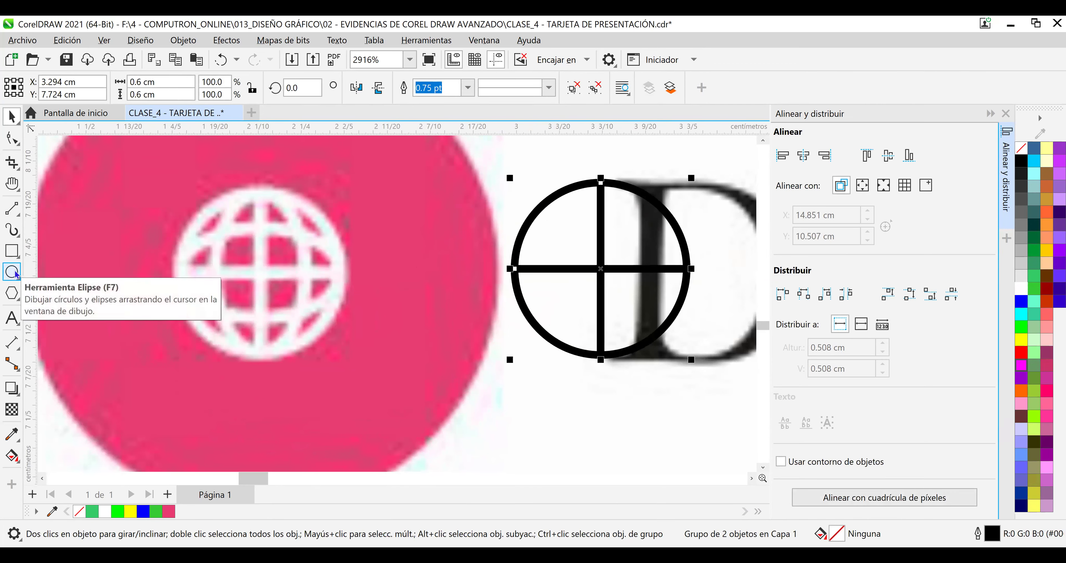
{"action": "left_click_drag", "start_coordinate": [314, 232], "coordinate": [423, 331]}
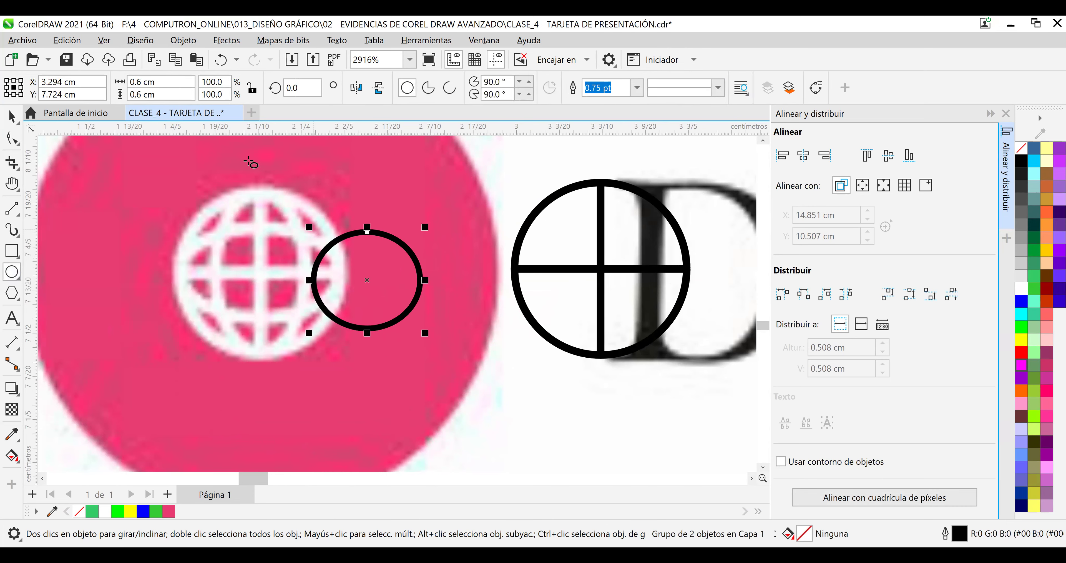
{"action": "left_click", "coordinate": [182, 81]}
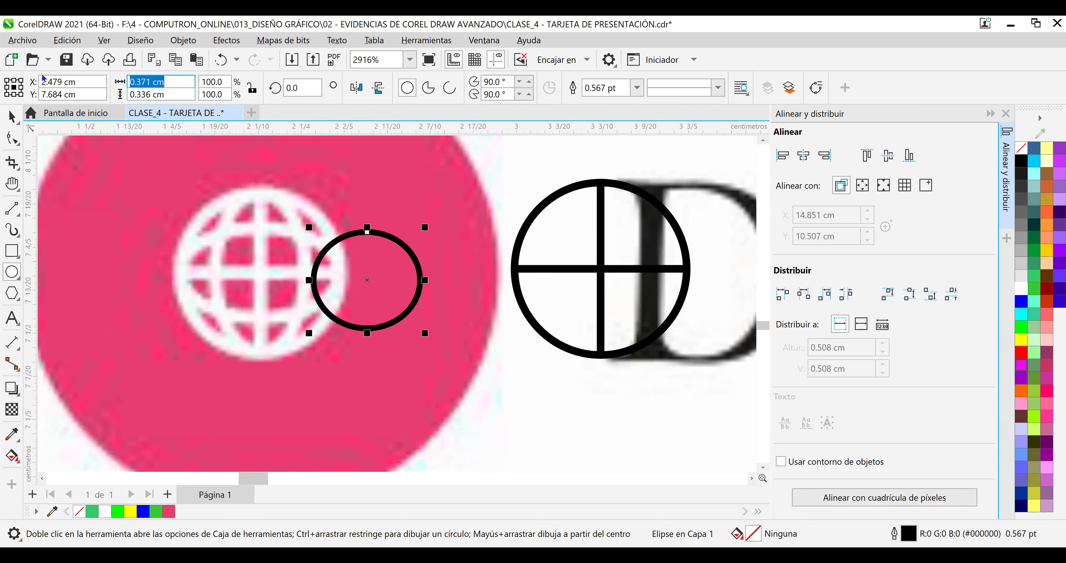
{"action": "type", "text": "0.6"}
{"action": "key", "text": "Tab"}
{"action": "type", "text": "0.6"}
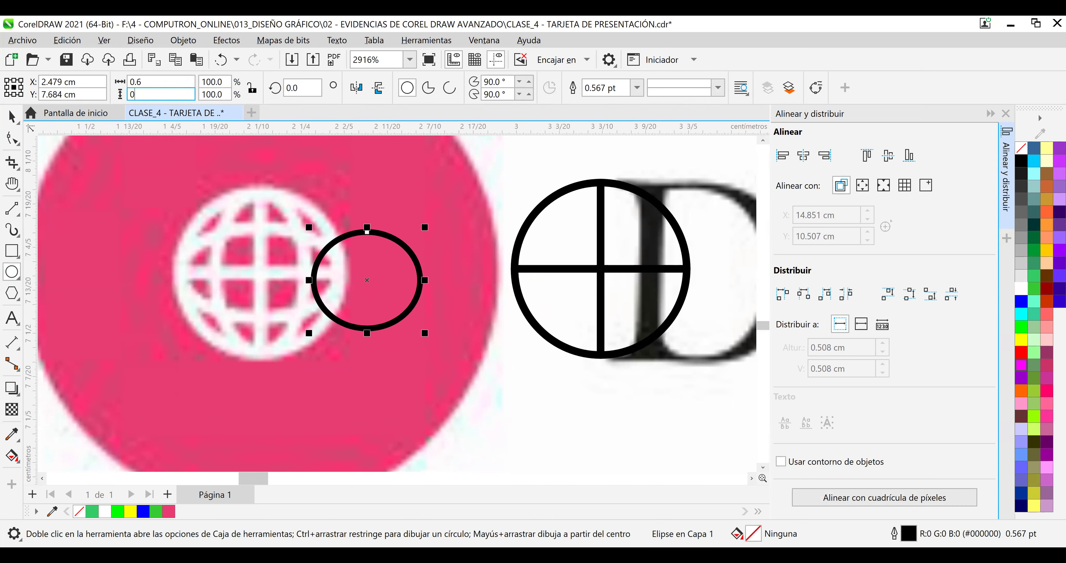
{"action": "key", "text": "Return"}
{"action": "left_click", "coordinate": [11, 116]}
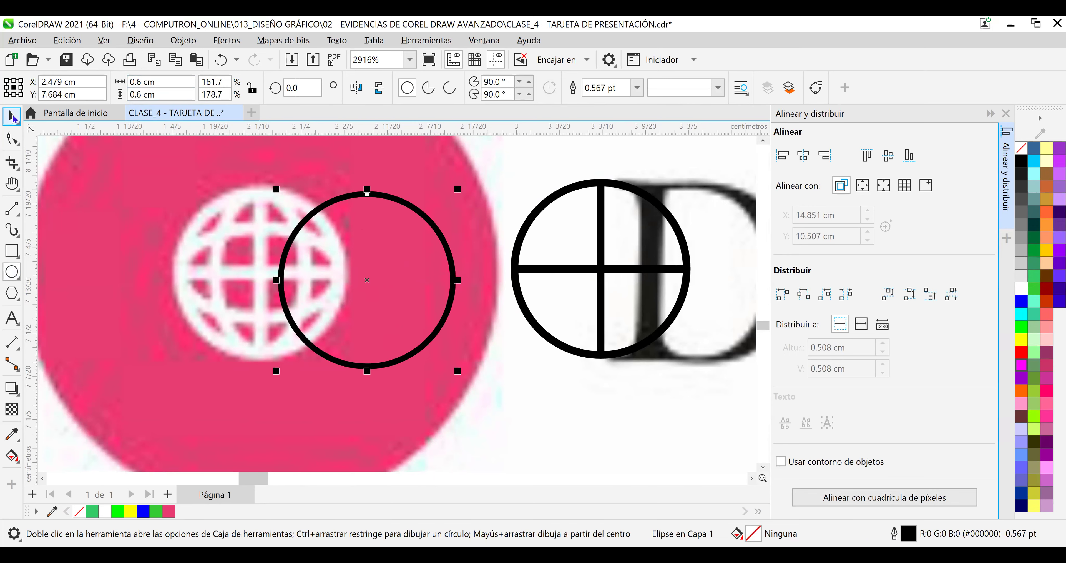
{"action": "left_click", "coordinate": [415, 202]}
{"action": "left_click", "coordinate": [341, 273]}
{"action": "left_click", "coordinate": [313, 215]}
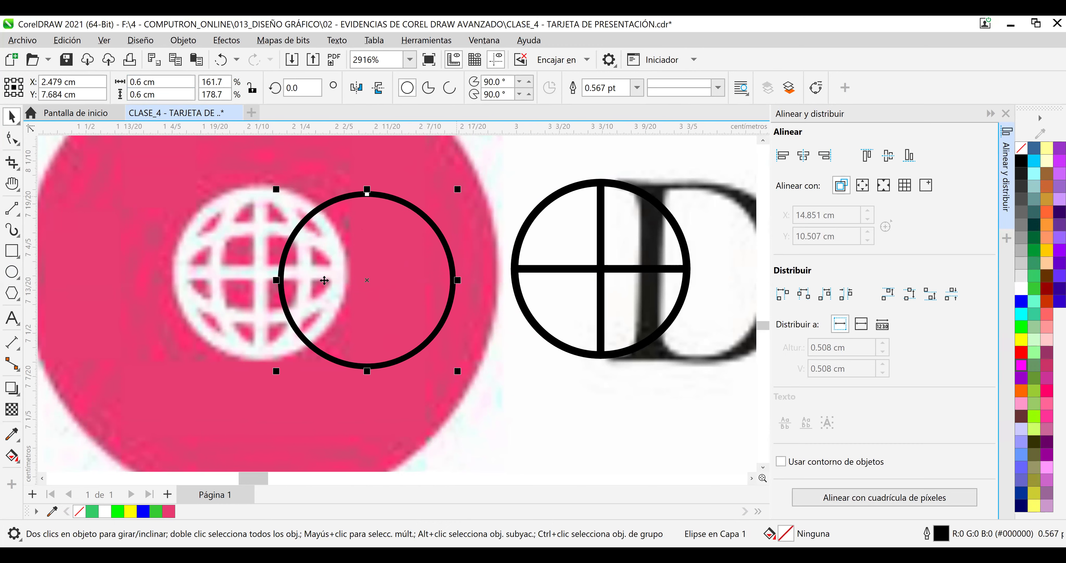
{"action": "left_click_drag", "start_coordinate": [276, 281], "coordinate": [337, 281]}
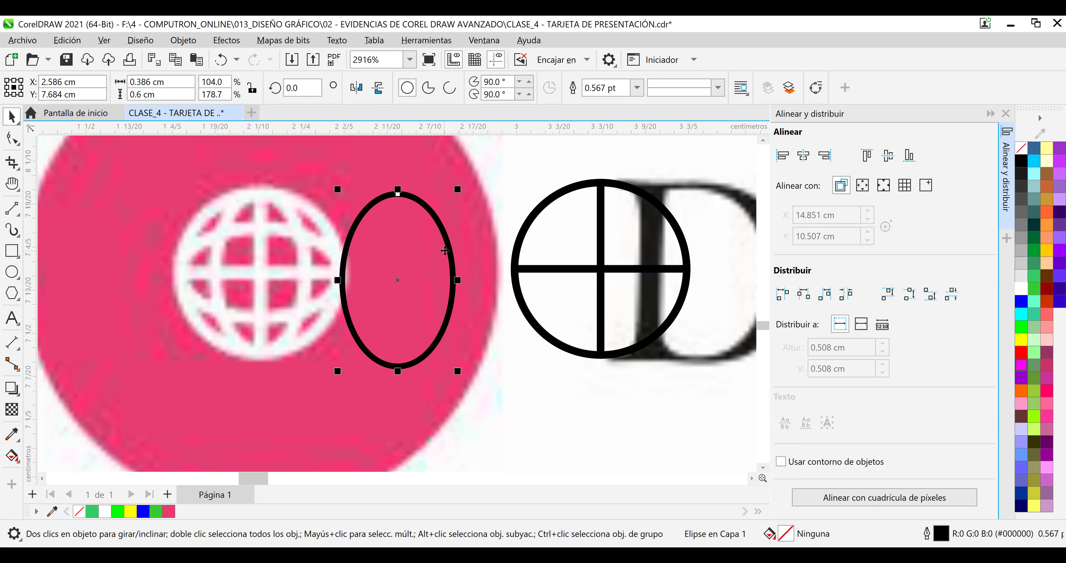
{"action": "key", "text": "ctrl+z"}
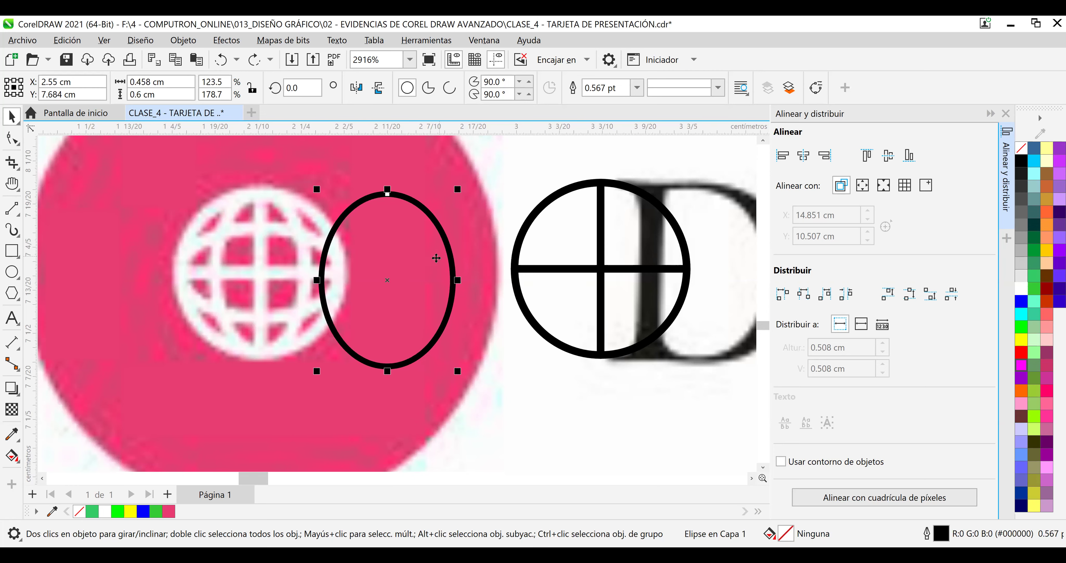
{"action": "key", "text": "ctrl+z"}
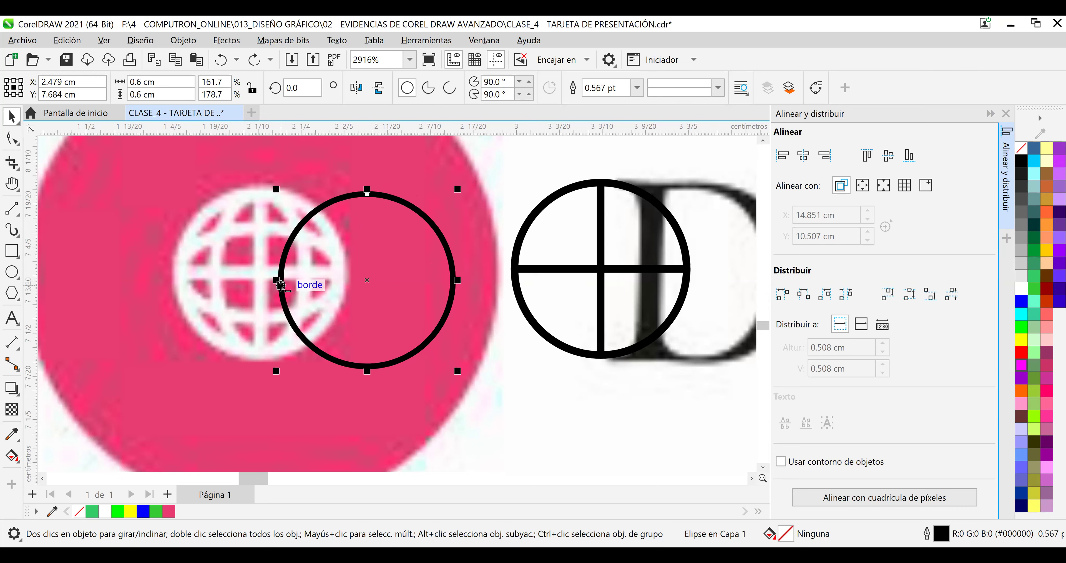
Narrow the circle symmetrically to about 0.31 cm wide and fit it over the globe icon's inner meridian, at about X 2.11 cm, Y 7.70 cm.
{"action": "left_click_drag", "start_coordinate": [278, 282], "coordinate": [299, 282]}
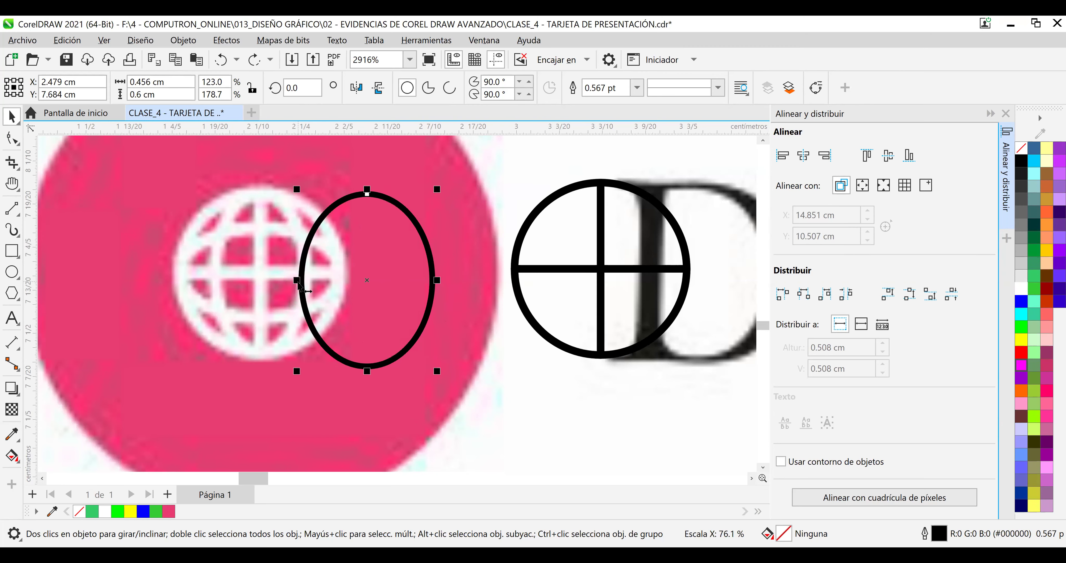
{"action": "left_click_drag", "start_coordinate": [421, 238], "coordinate": [314, 237]}
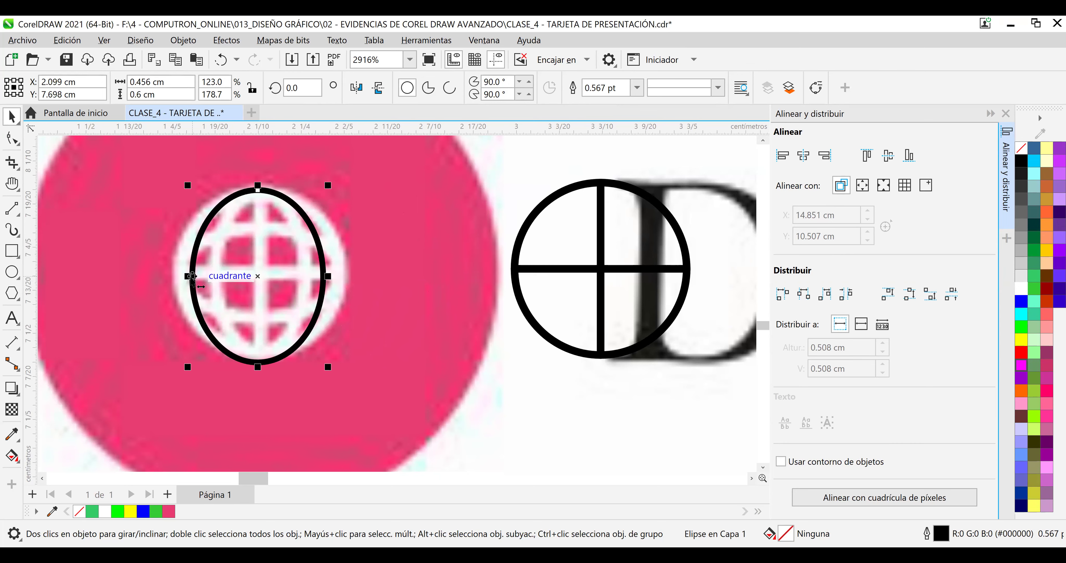
{"action": "left_click_drag", "start_coordinate": [187, 277], "coordinate": [211, 276]}
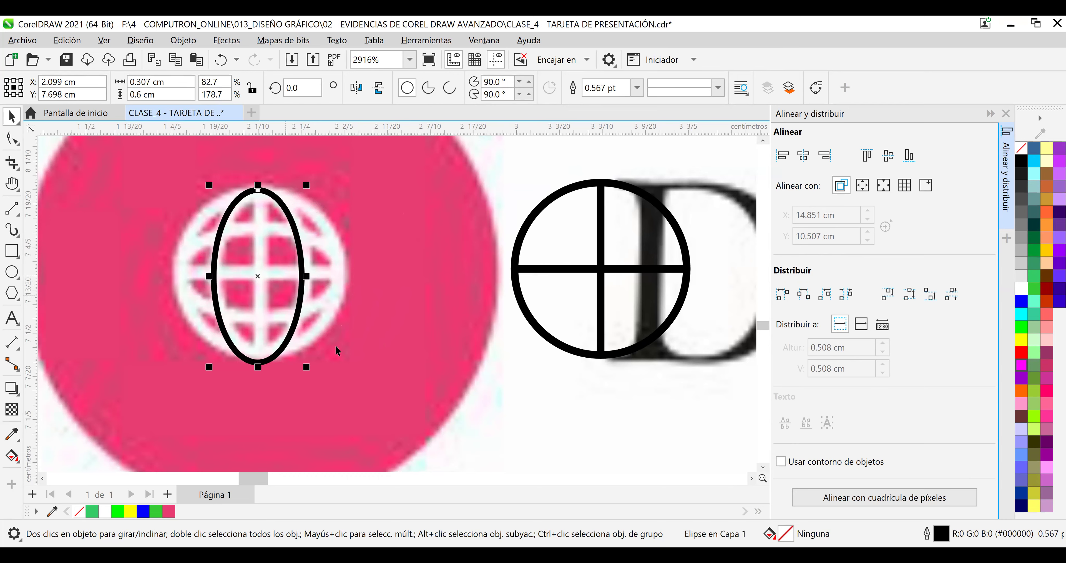
{"action": "key", "text": "Right"}
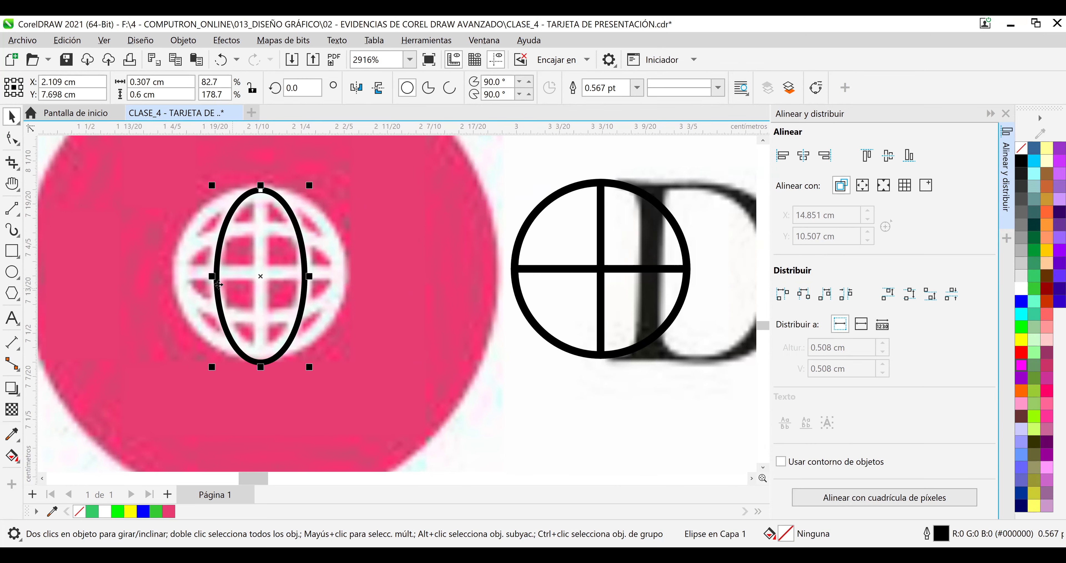
{"action": "left_click_drag", "start_coordinate": [215, 278], "coordinate": [213, 277]}
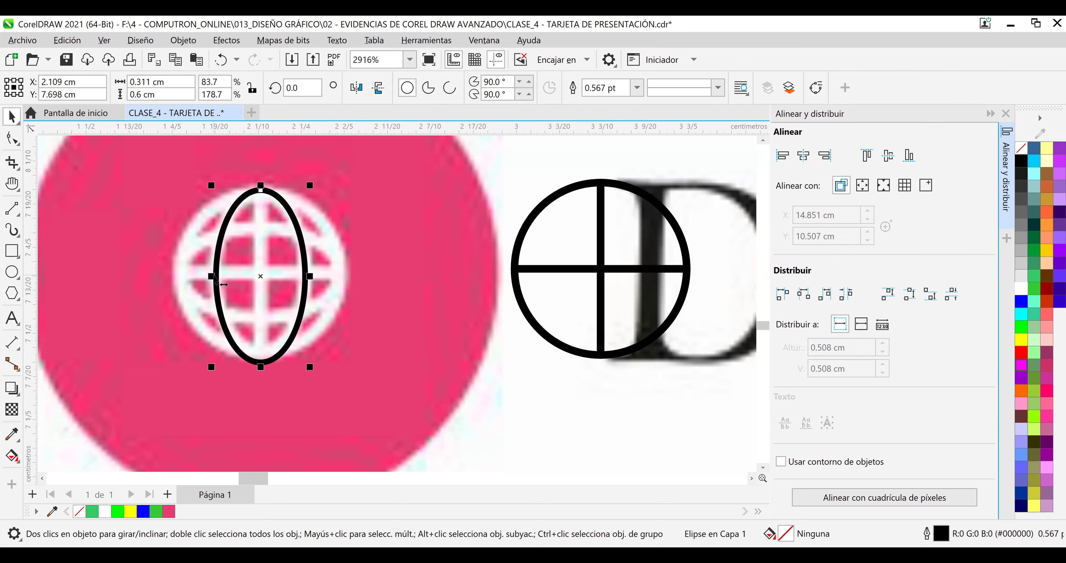
{"action": "key", "text": "Escape"}
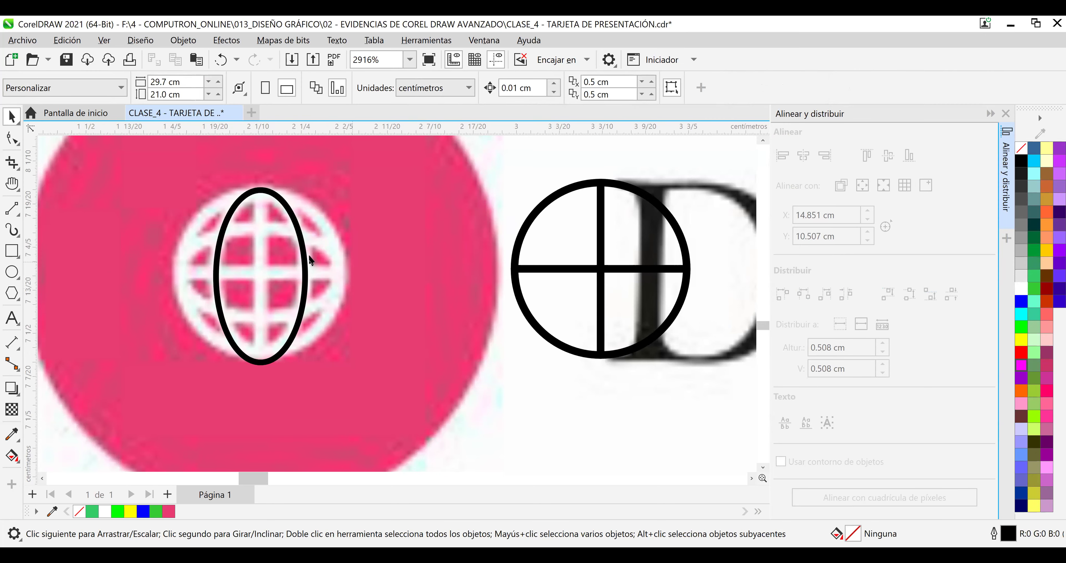
{"action": "left_click", "coordinate": [304, 260]}
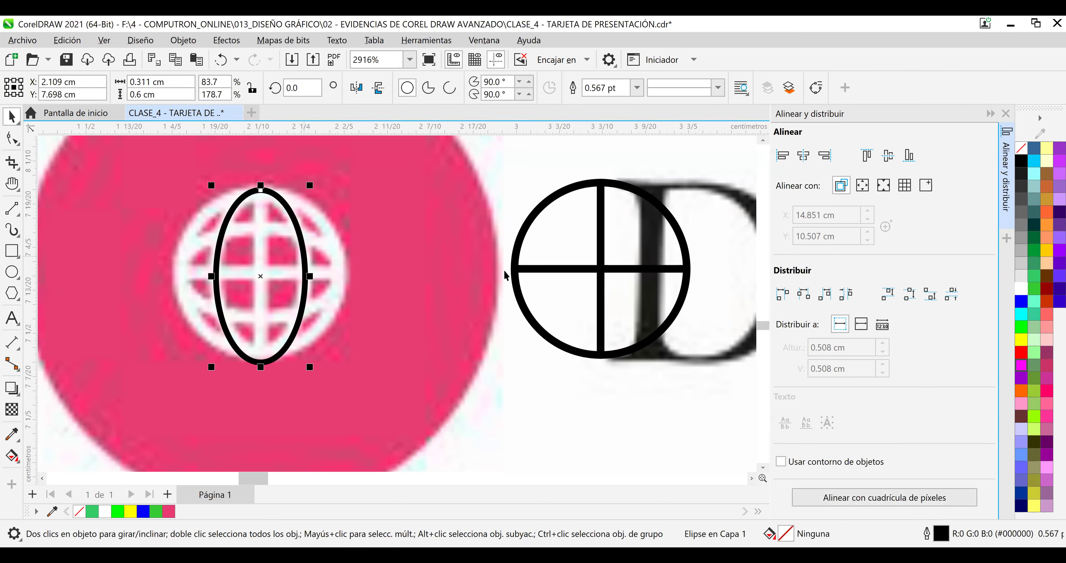
Set the ellipse's width to 0.3 cm.
{"action": "left_click_drag", "start_coordinate": [165, 81], "coordinate": [149, 82]}
{"action": "key", "text": "BackSpace"}
{"action": "key", "text": "Return"}
{"action": "left_click", "coordinate": [395, 212]}
{"action": "left_click", "coordinate": [235, 211]}
{"action": "left_click", "coordinate": [145, 82]}
{"action": "key", "text": "Delete"}
{"action": "key", "text": "Return"}
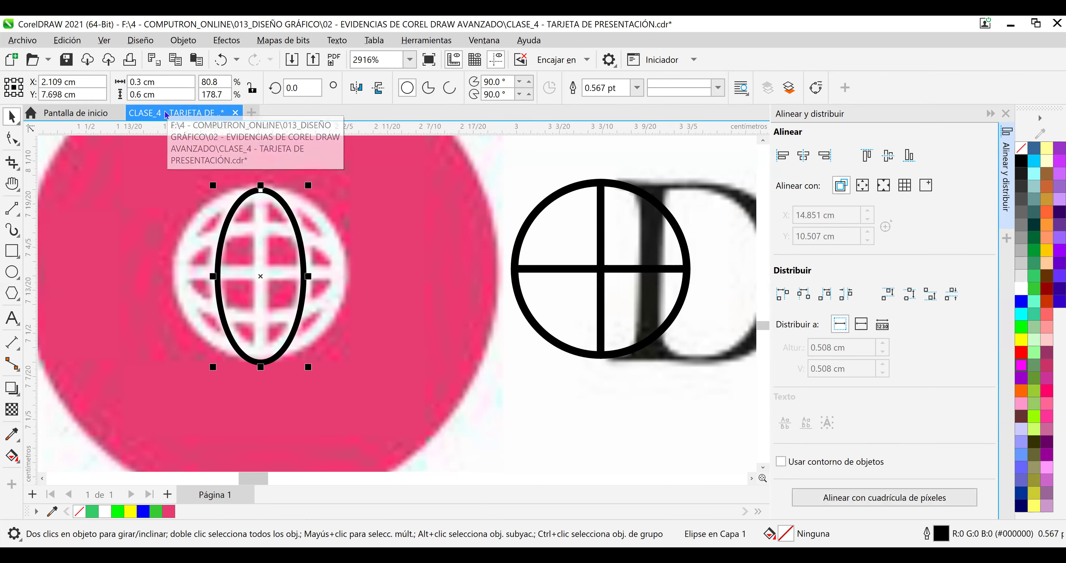
Place a copy of the narrow ellipse on the circle-and-cross group at about X 3.27 cm, Y 7.73 cm, and delete the original over the icon.
{"action": "left_click", "coordinate": [311, 240]}
{"action": "left_click", "coordinate": [302, 237]}
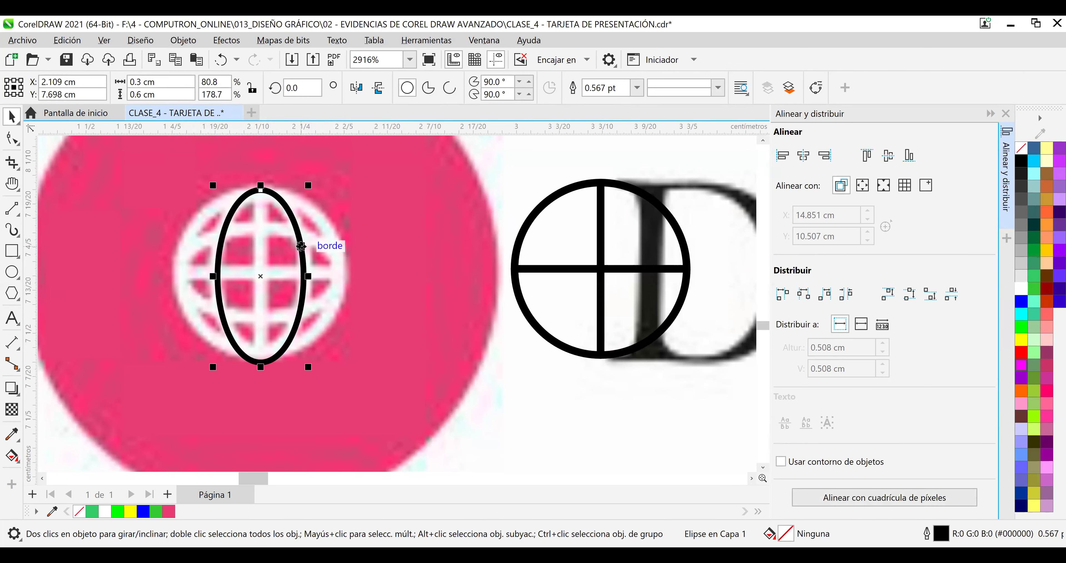
{"action": "left_click_drag", "start_coordinate": [301, 245], "coordinate": [634, 239]}
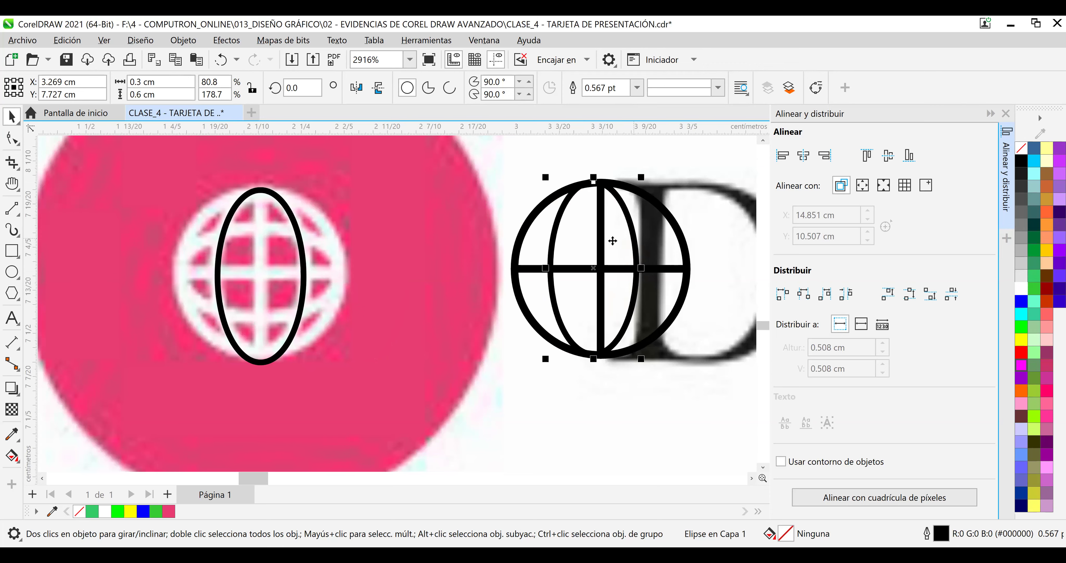
{"action": "left_click", "coordinate": [217, 244]}
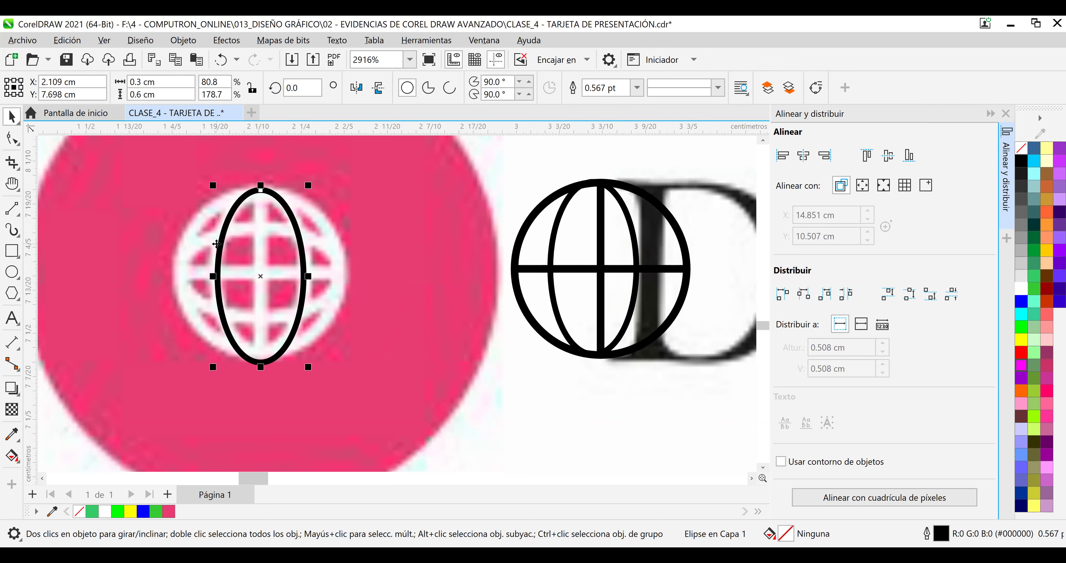
{"action": "key", "text": "Delete"}
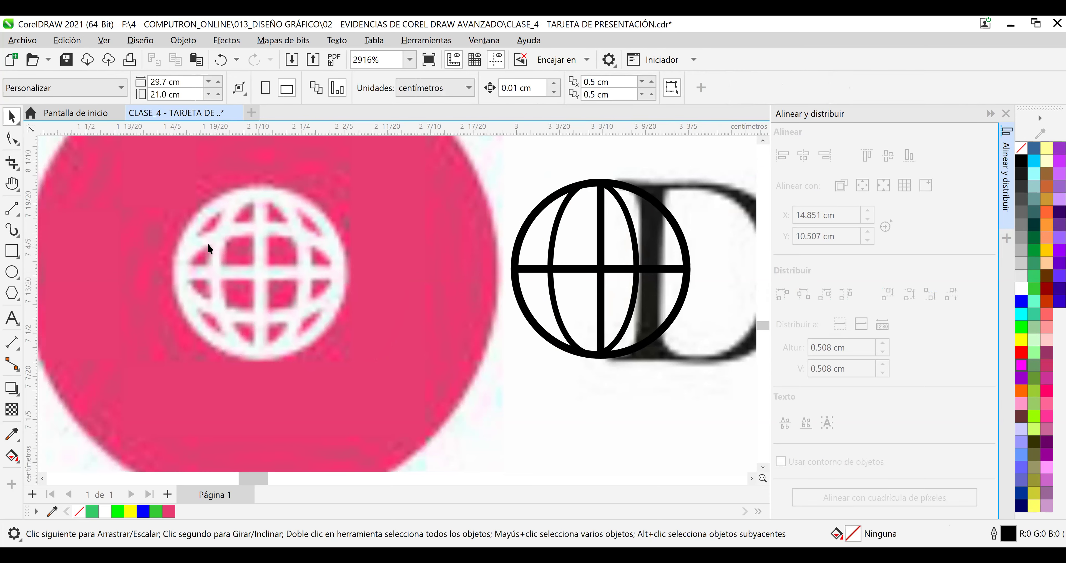
Draw an ellipse about 0.47 by 0.39 cm over the globe icon and set its width and height to 0.6 cm.
{"action": "left_click", "coordinate": [17, 273]}
{"action": "left_click_drag", "start_coordinate": [145, 212], "coordinate": [290, 334]}
{"action": "left_click", "coordinate": [95, 79]}
{"action": "key", "text": "Tab"}
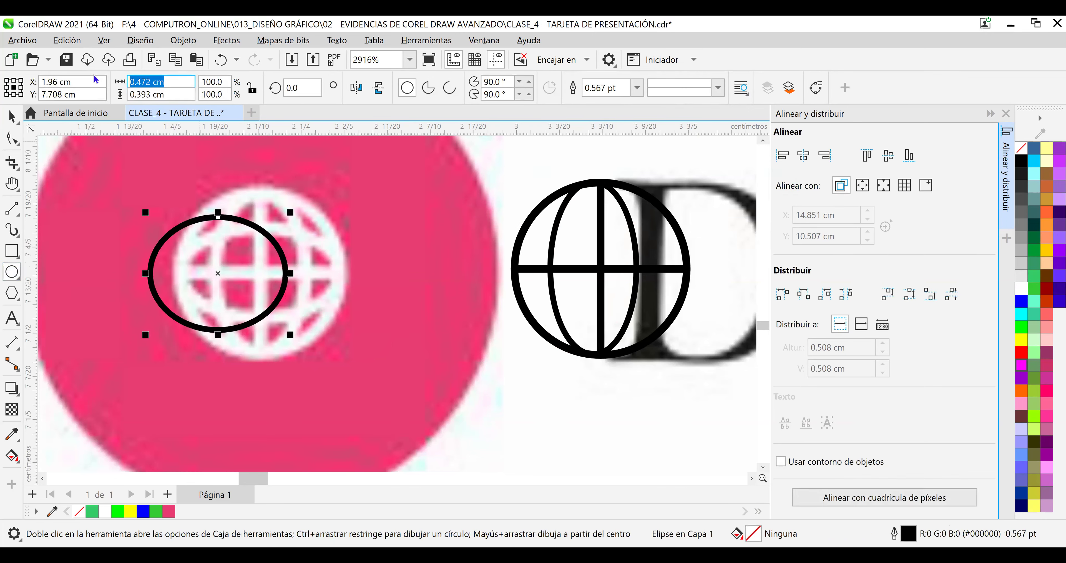
{"action": "type", "text": "0.6"}
{"action": "key", "text": "Tab"}
{"action": "type", "text": "0"}
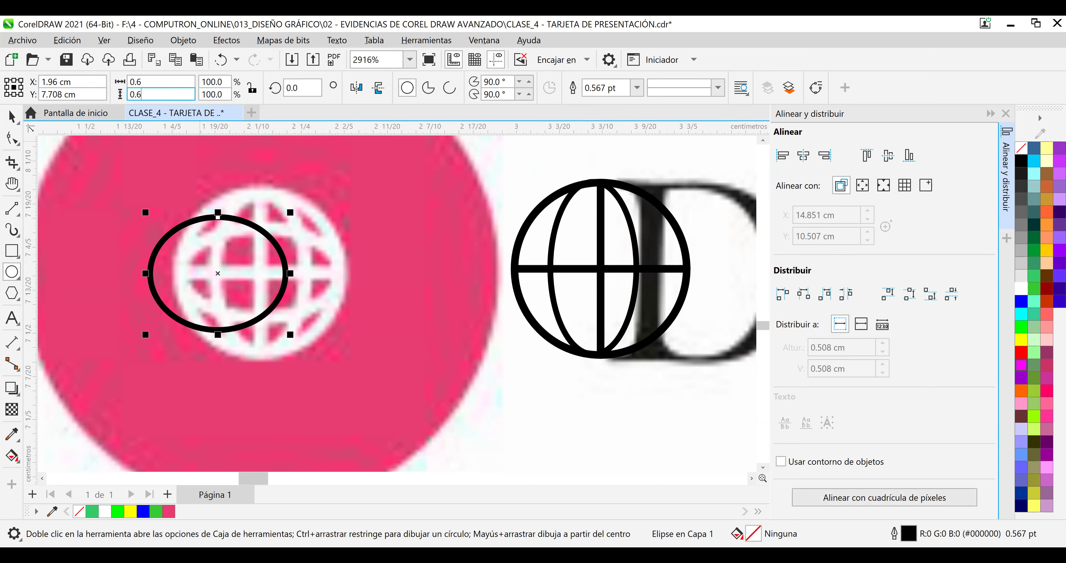
{"action": "type", "text": ".6"}
{"action": "key", "text": "Return"}
{"action": "left_click", "coordinate": [11, 116]}
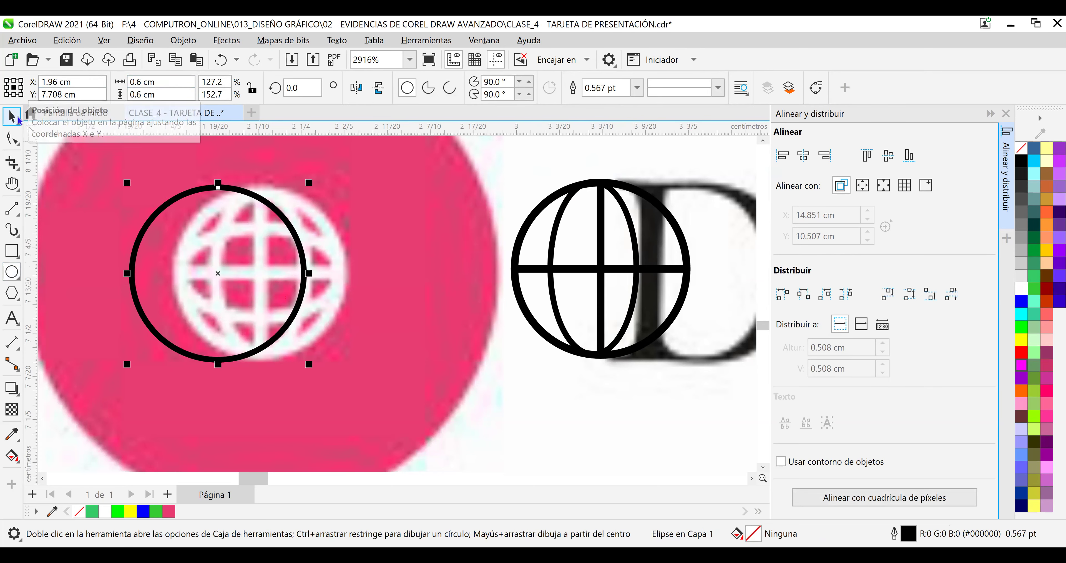
Duplicate the 0.6 cm circle and place the two circles on either side of the globe icon, at about X 1.86 cm and X 2.55 cm.
{"action": "left_click_drag", "start_coordinate": [280, 221], "coordinate": [278, 201]}
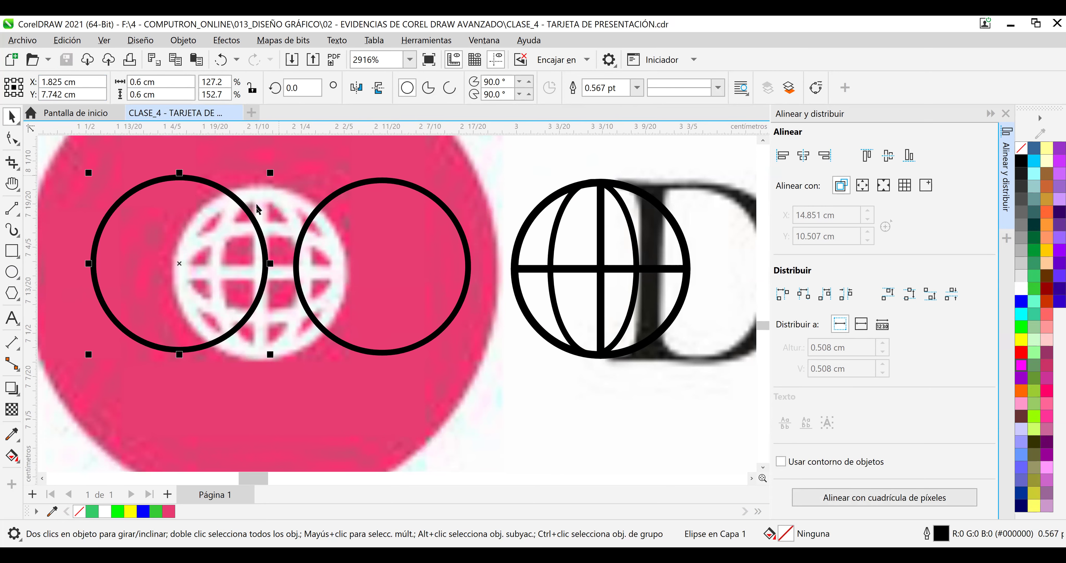
{"action": "left_click", "coordinate": [337, 194]}
{"action": "left_click_drag", "start_coordinate": [339, 193], "coordinate": [349, 165]}
{"action": "left_click", "coordinate": [246, 203]}
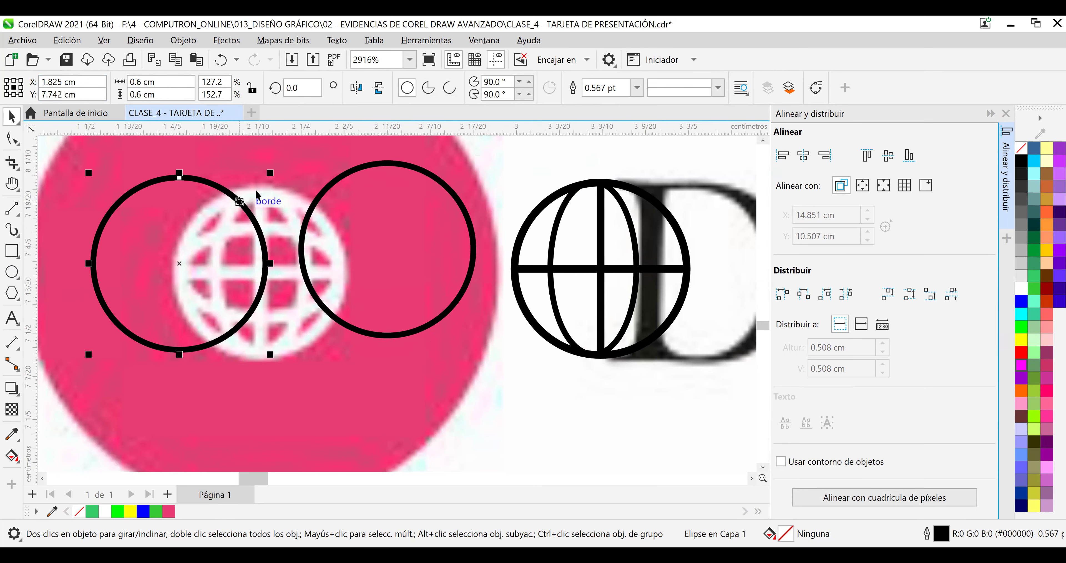
{"action": "left_click", "coordinate": [332, 199]}
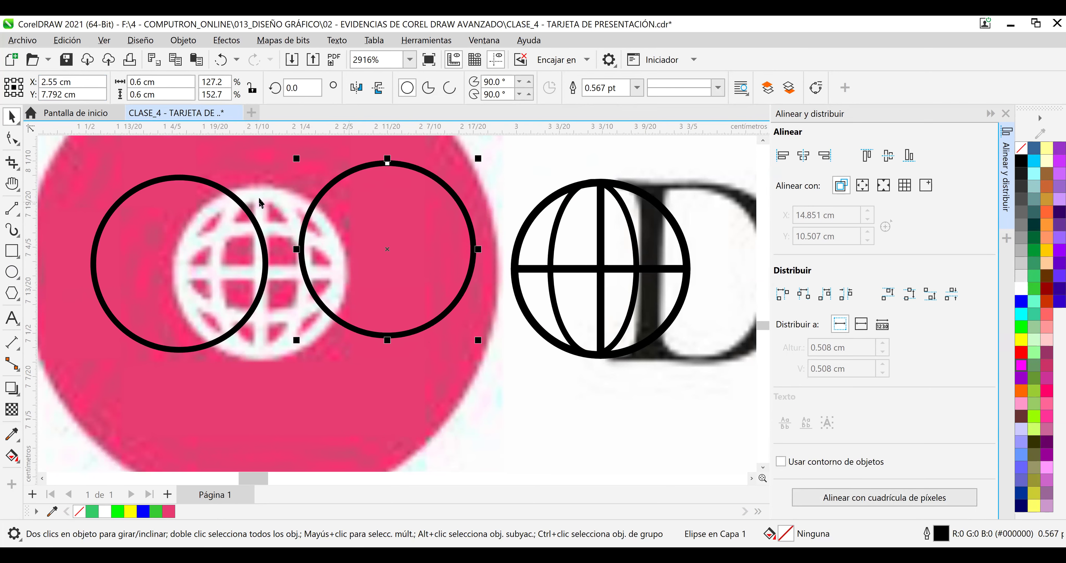
{"action": "left_click", "coordinate": [240, 205]}
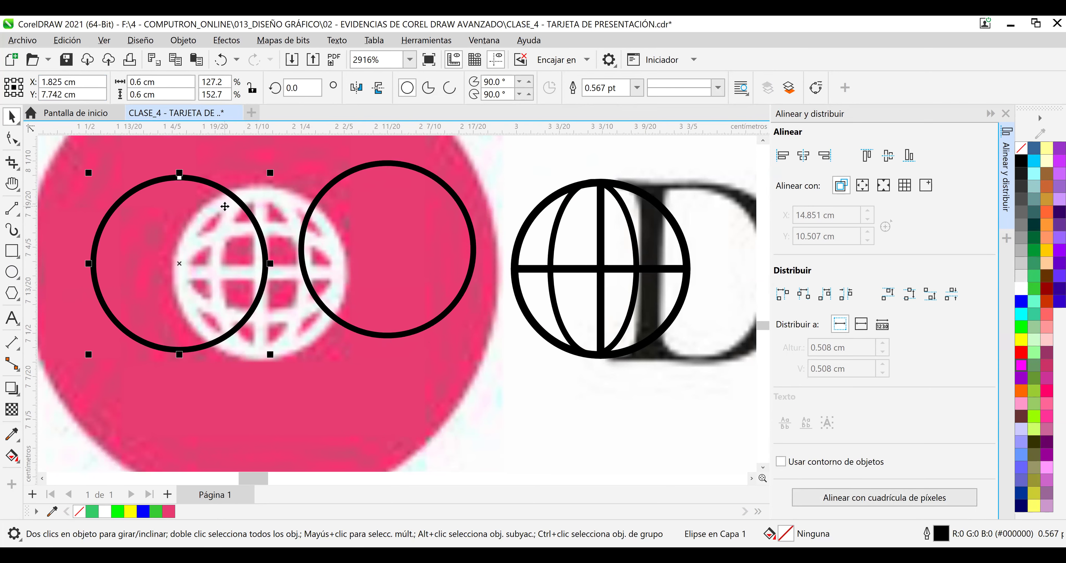
{"action": "left_click_drag", "start_coordinate": [238, 205], "coordinate": [249, 203]}
{"action": "left_click", "coordinate": [350, 203]}
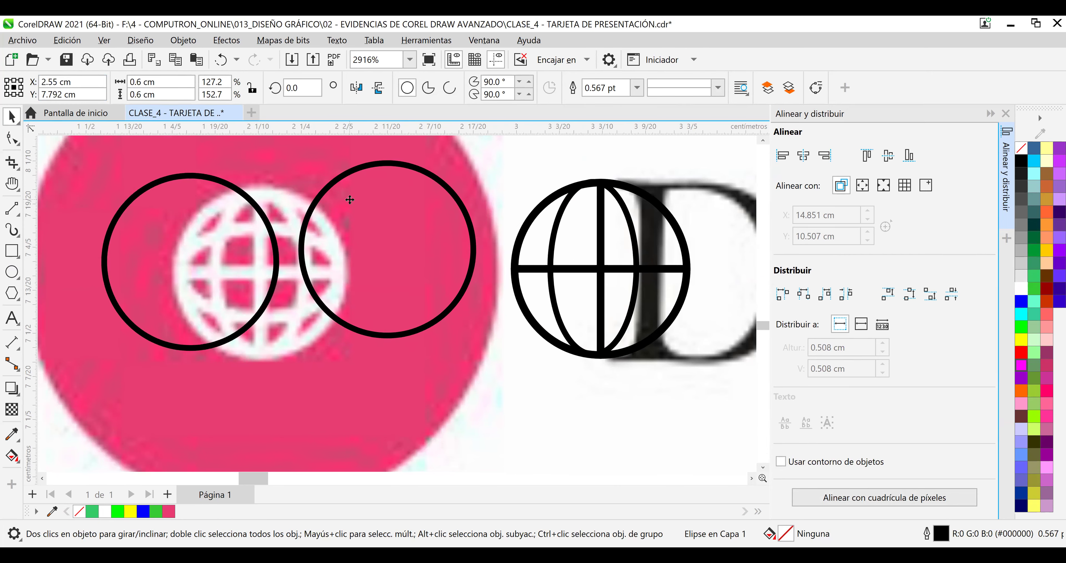
{"action": "left_click", "coordinate": [231, 223]}
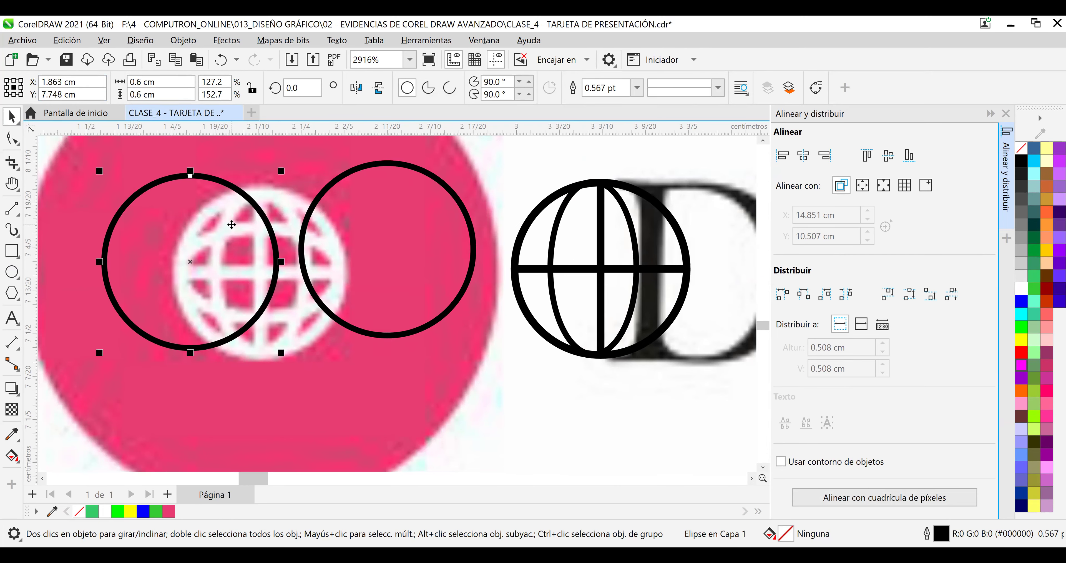
Set the width of the circle on the globe icon's left side to 0.3 cm.
{"action": "left_click", "coordinate": [160, 81]}
{"action": "type", "text": "0"}
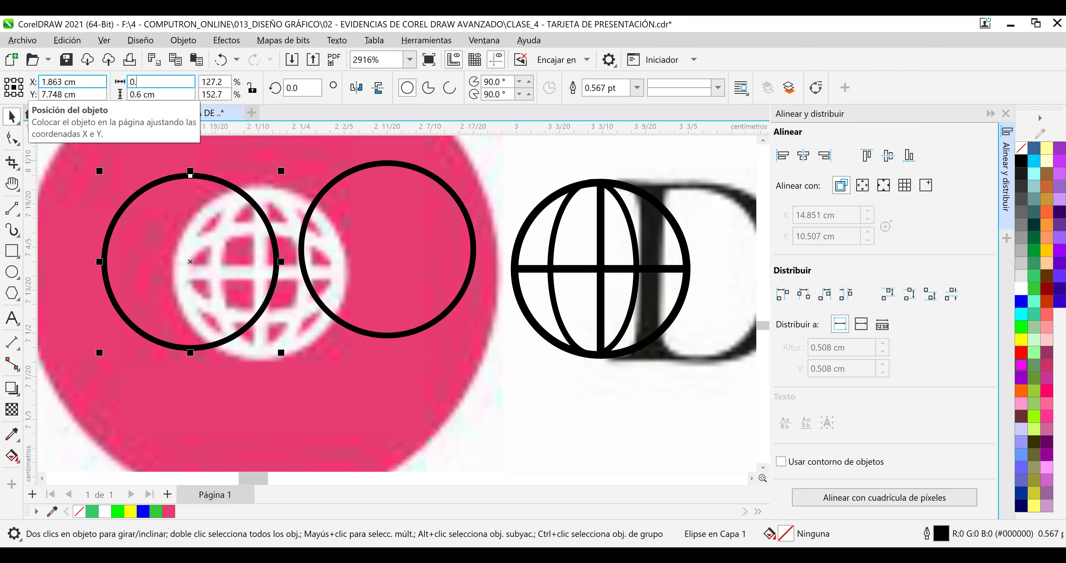
{"action": "type", "text": ".3"}
{"action": "key", "text": "Return"}
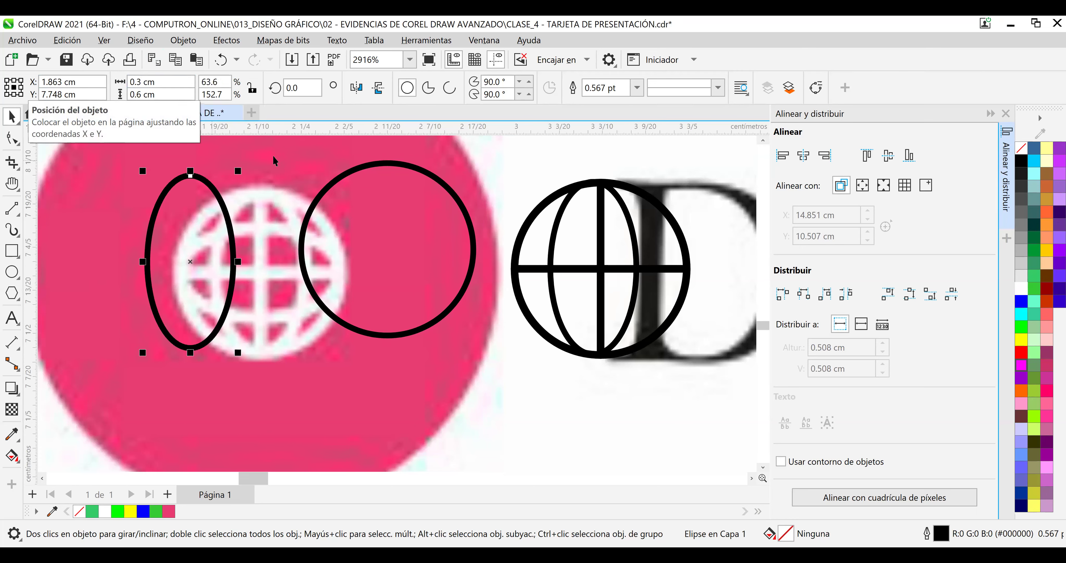
Centre the narrow ellipse on the neighbouring 0.6 cm circle in both directions and delete the pair.
{"action": "key", "text": "Escape"}
{"action": "left_click_drag", "start_coordinate": [223, 223], "coordinate": [415, 212]}
{"action": "left_click", "coordinate": [475, 259]}
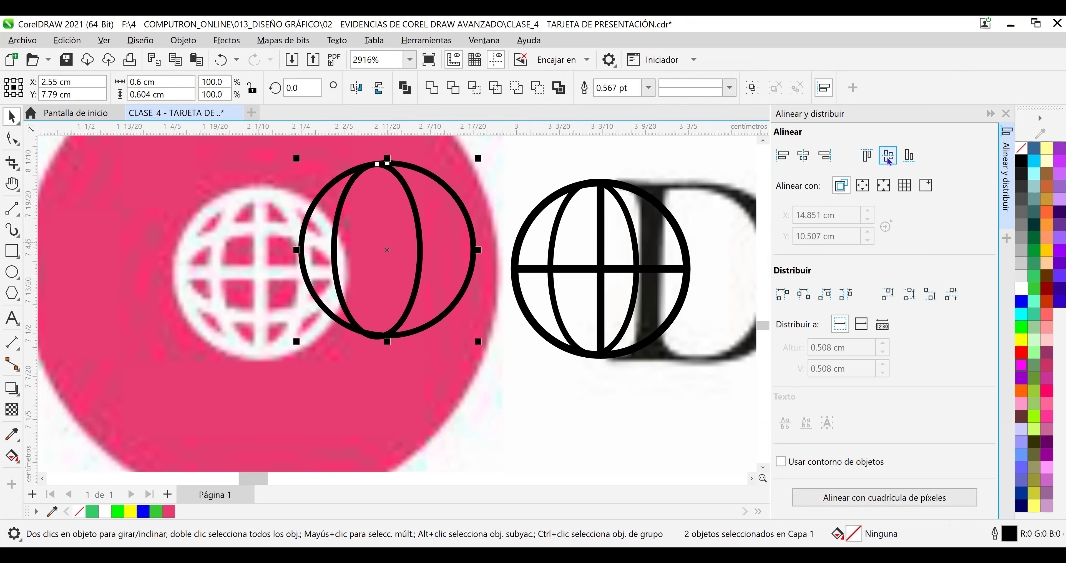
{"action": "left_click", "coordinate": [804, 155]}
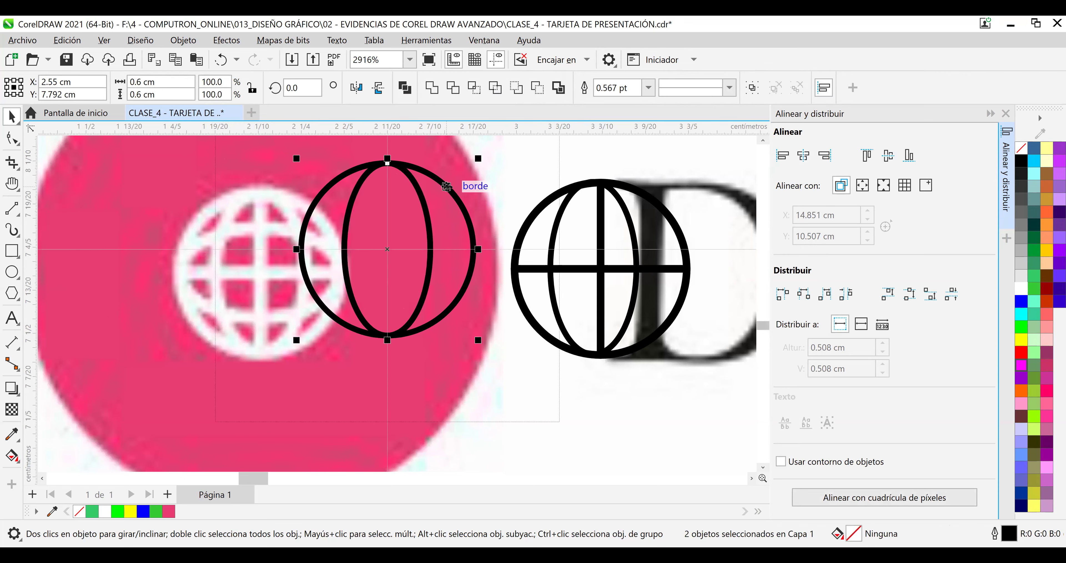
{"action": "left_click_drag", "start_coordinate": [368, 190], "coordinate": [276, 193]}
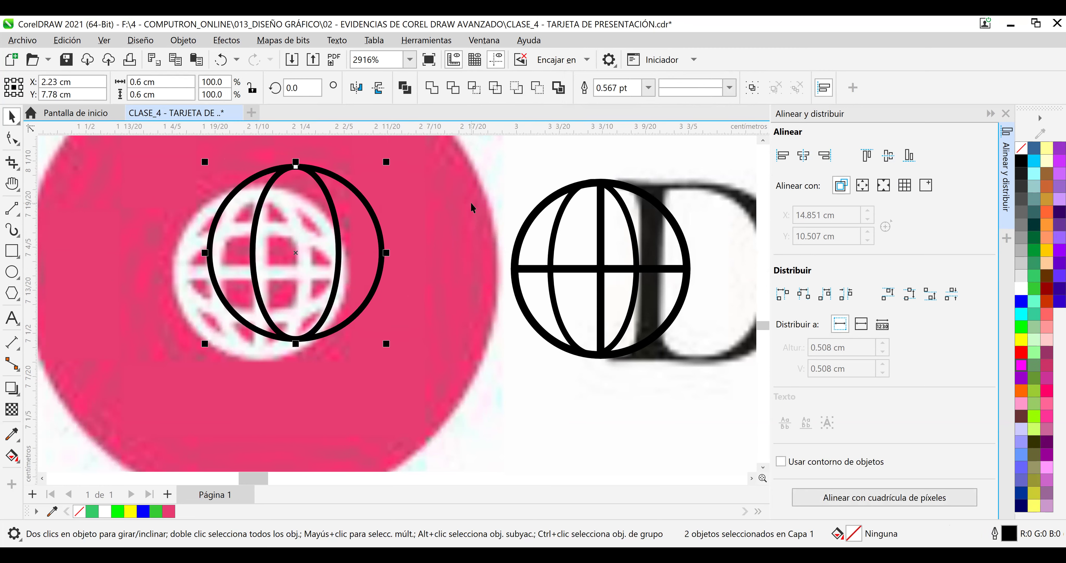
{"action": "key", "text": "Delete"}
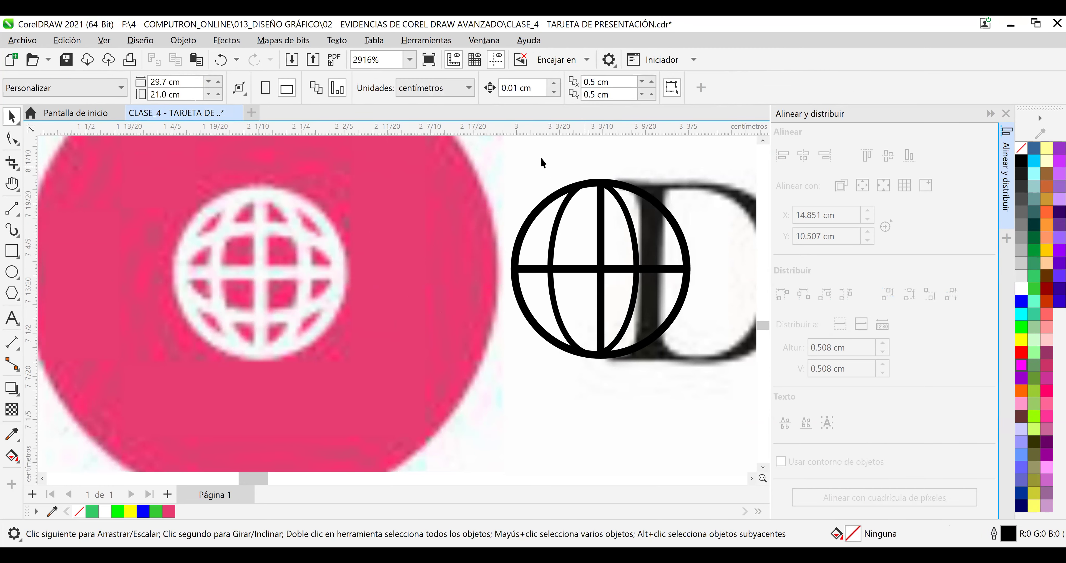
Centre the narrow ellipse horizontally and vertically on the circle-and-cross group over the letter D.
{"action": "left_click_drag", "start_coordinate": [484, 148], "coordinate": [711, 374]}
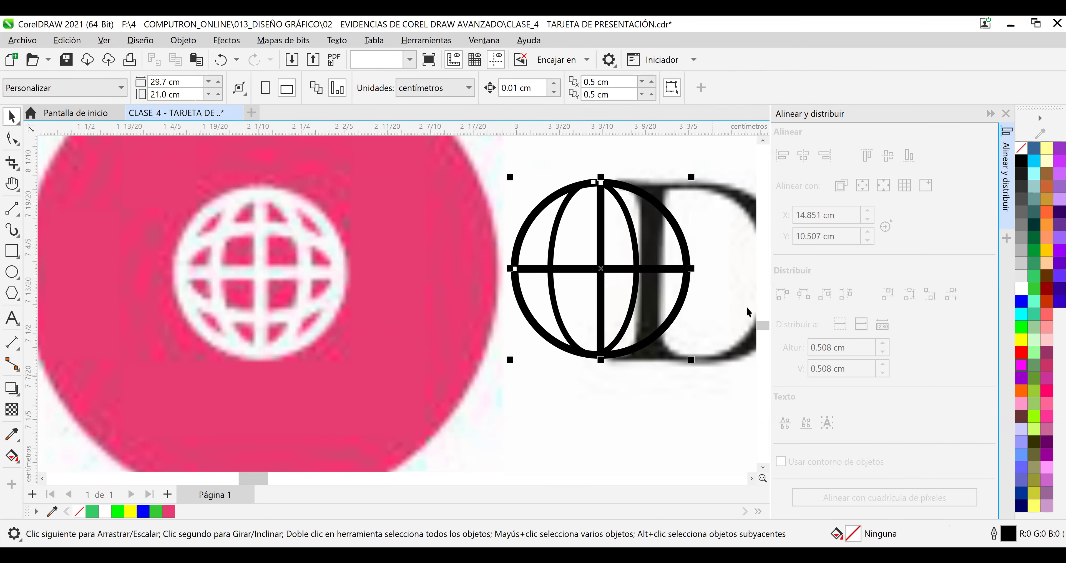
{"action": "left_click", "coordinate": [804, 155]}
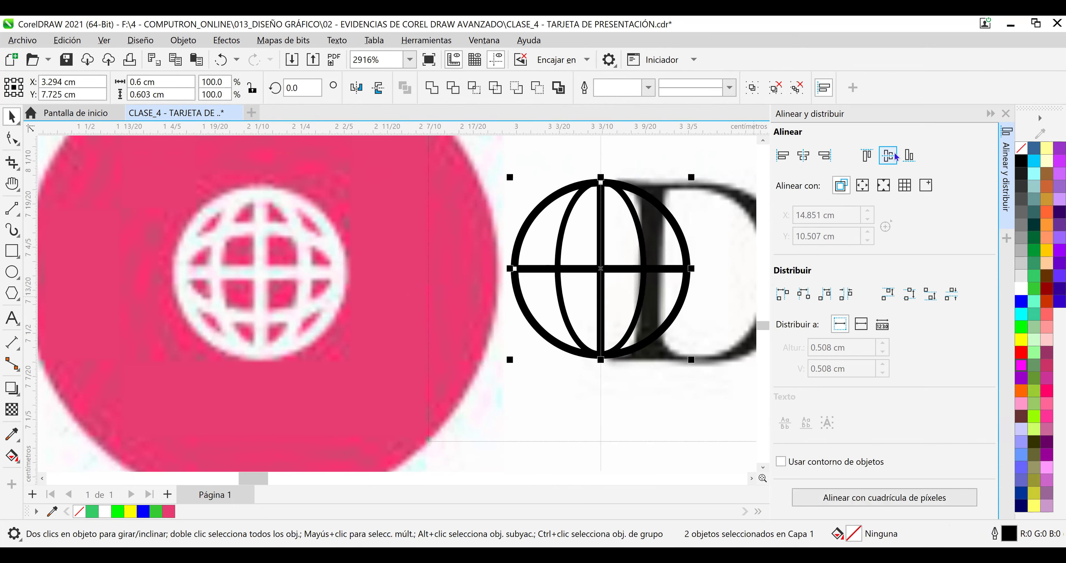
{"action": "left_click", "coordinate": [704, 165]}
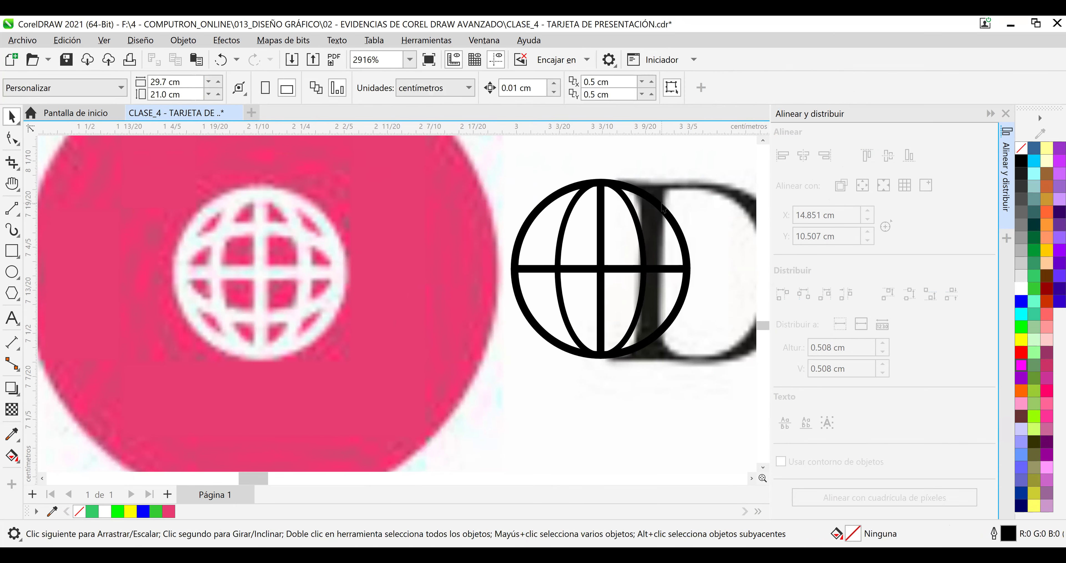
{"action": "left_click", "coordinate": [631, 222]}
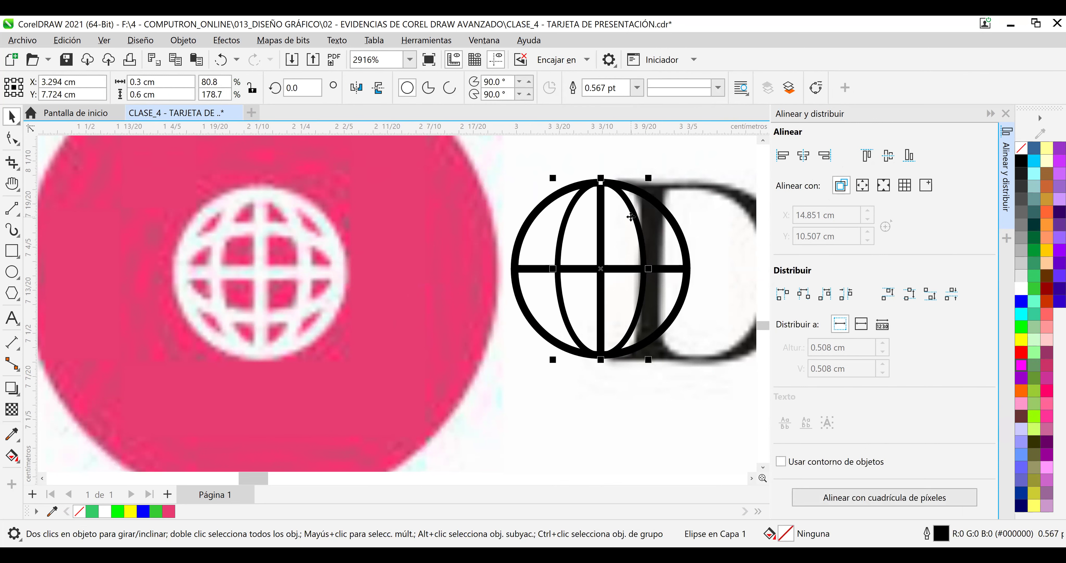
Place a copy of the narrow ellipse beside the globe drawing at about X 2.34 cm and rotate it 90 degrees.
{"action": "left_click_drag", "start_coordinate": [456, 215], "coordinate": [389, 219]}
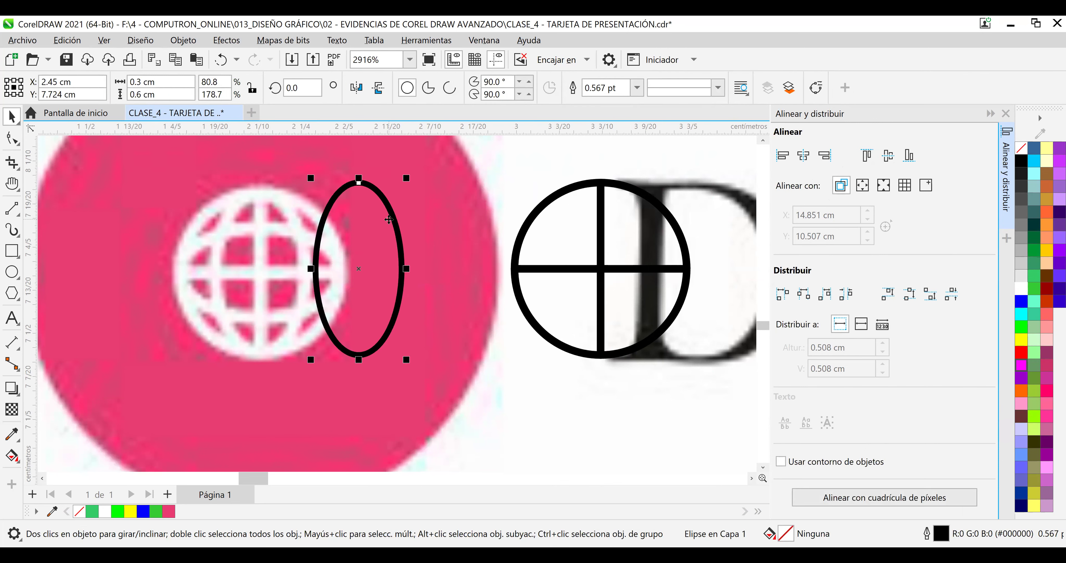
{"action": "key", "text": "ctrl+z"}
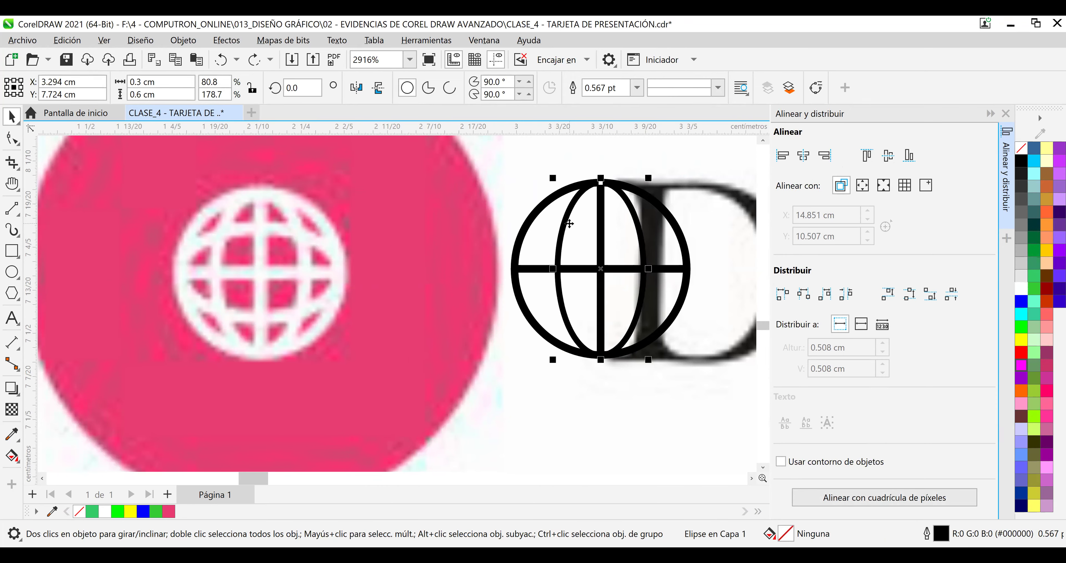
{"action": "key", "text": "ctrl+shift+z"}
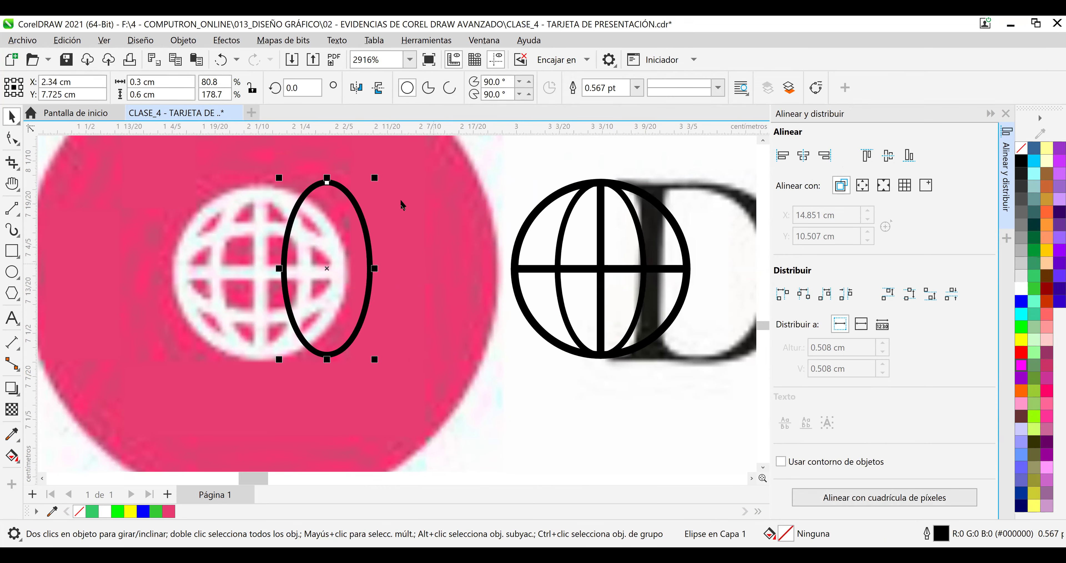
{"action": "left_click", "coordinate": [311, 85]}
{"action": "type", "text": "90"}
{"action": "key", "text": "Return"}
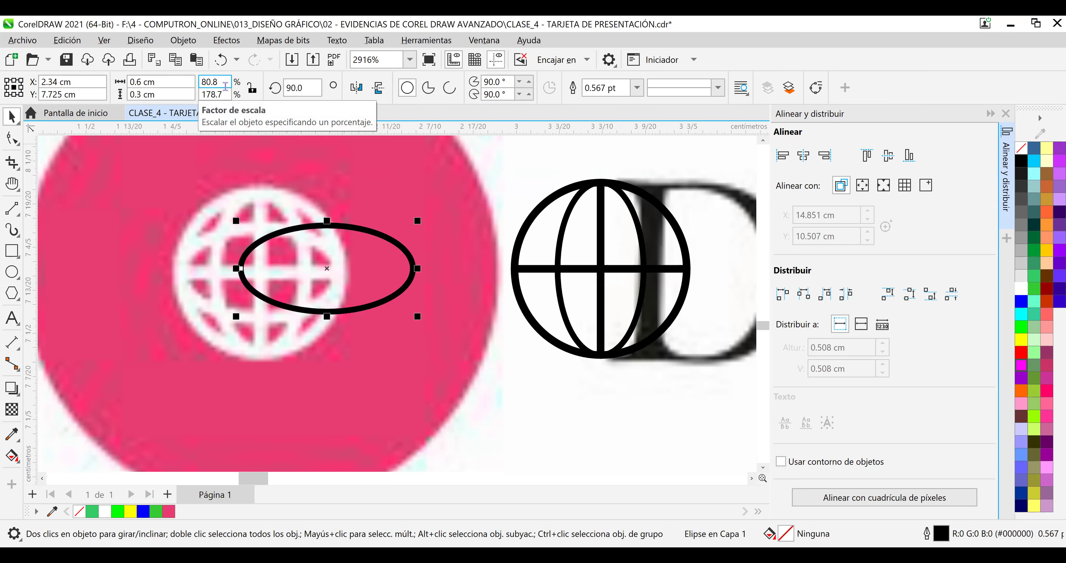
Centre the rotated ellipse vertically and horizontally on the globe drawing and group all its parts.
{"action": "left_click_drag", "start_coordinate": [179, 155], "coordinate": [729, 407]}
{"action": "left_click", "coordinate": [888, 155]}
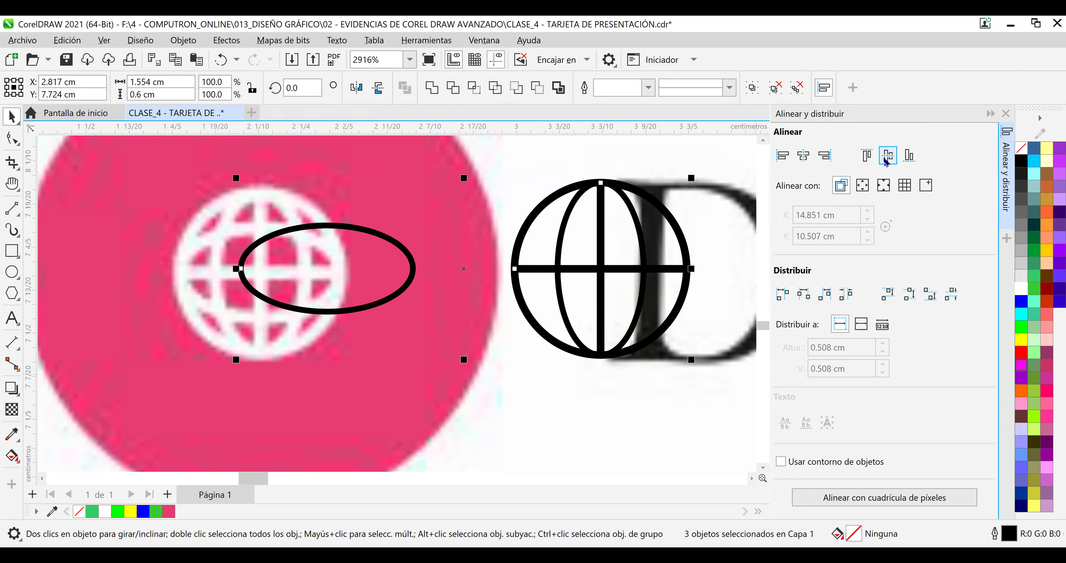
{"action": "left_click", "coordinate": [805, 159]}
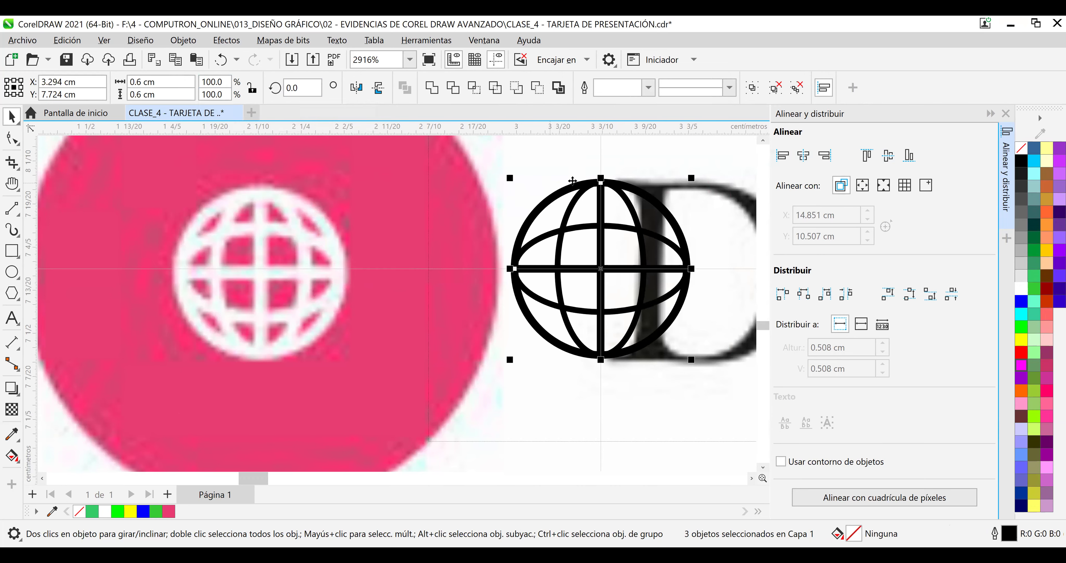
{"action": "right_click", "coordinate": [580, 194]}
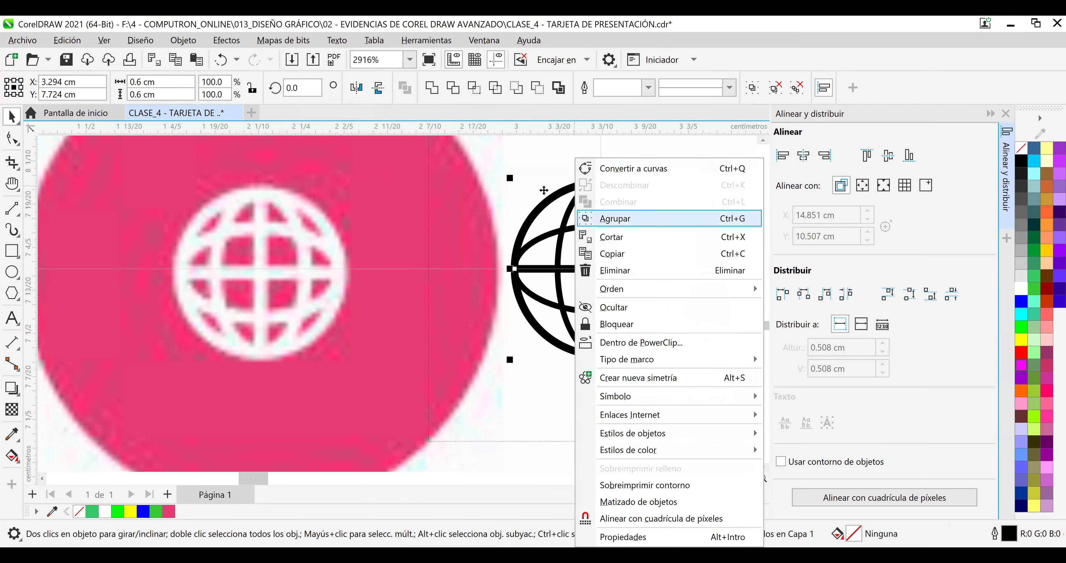
{"action": "left_click", "coordinate": [631, 218]}
Move the globe group off the letter D to about X 2.88 cm, Y 7.71 cm and close the alignment settings.
{"action": "left_click_drag", "start_coordinate": [630, 188], "coordinate": [510, 191]}
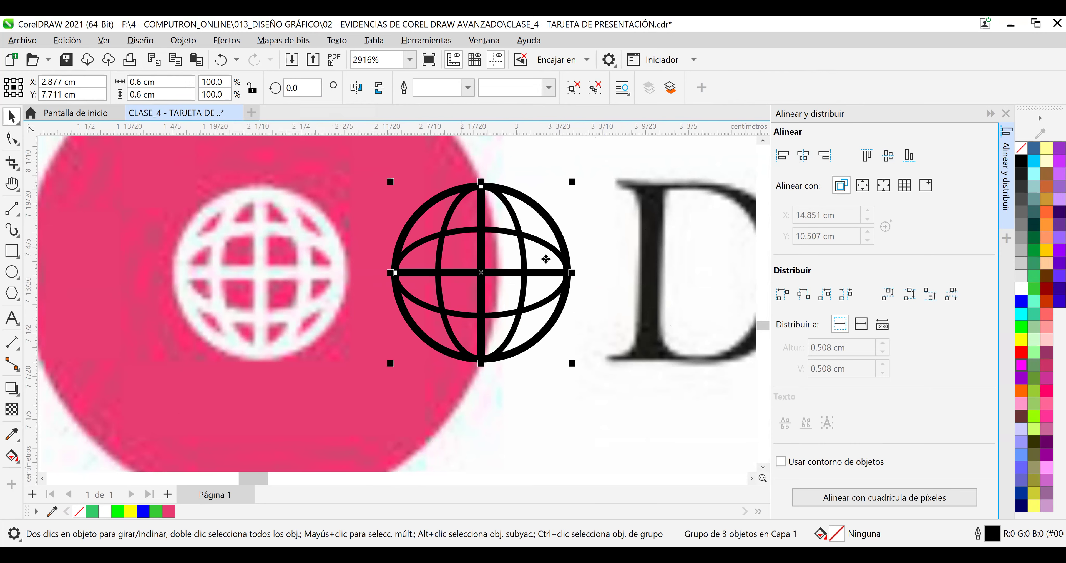
{"action": "left_click_drag", "start_coordinate": [537, 243], "coordinate": [536, 243]}
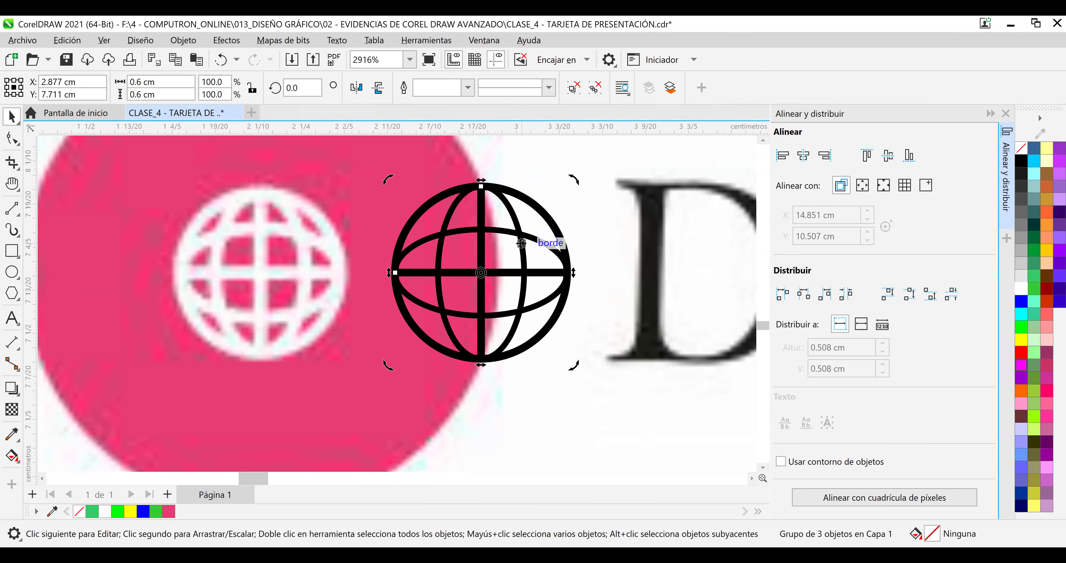
{"action": "left_click", "coordinate": [1005, 113]}
{"action": "left_click", "coordinate": [601, 189]}
{"action": "left_click", "coordinate": [601, 189]}
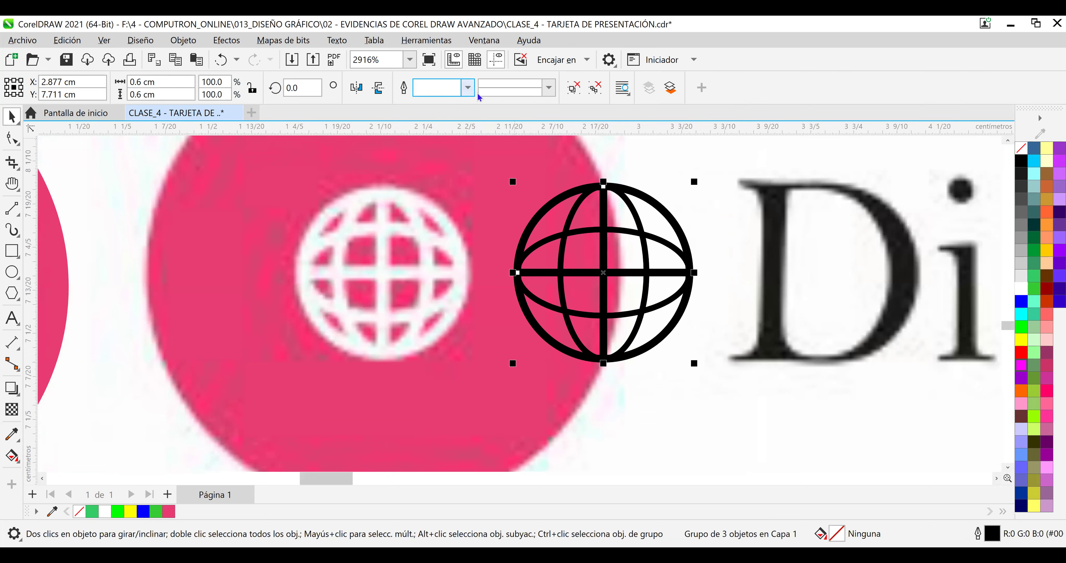
Try outline widths of 0.75 pt, 1.0 pt and 2.0 pt on the globe group.
{"action": "left_click", "coordinate": [468, 87]}
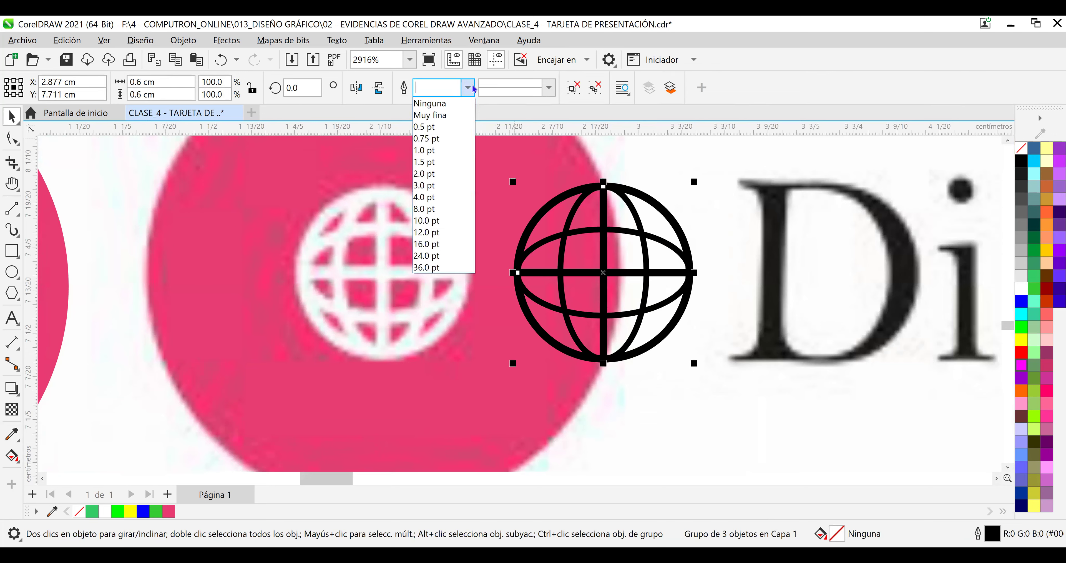
{"action": "left_click", "coordinate": [443, 139]}
{"action": "left_click", "coordinate": [459, 150]}
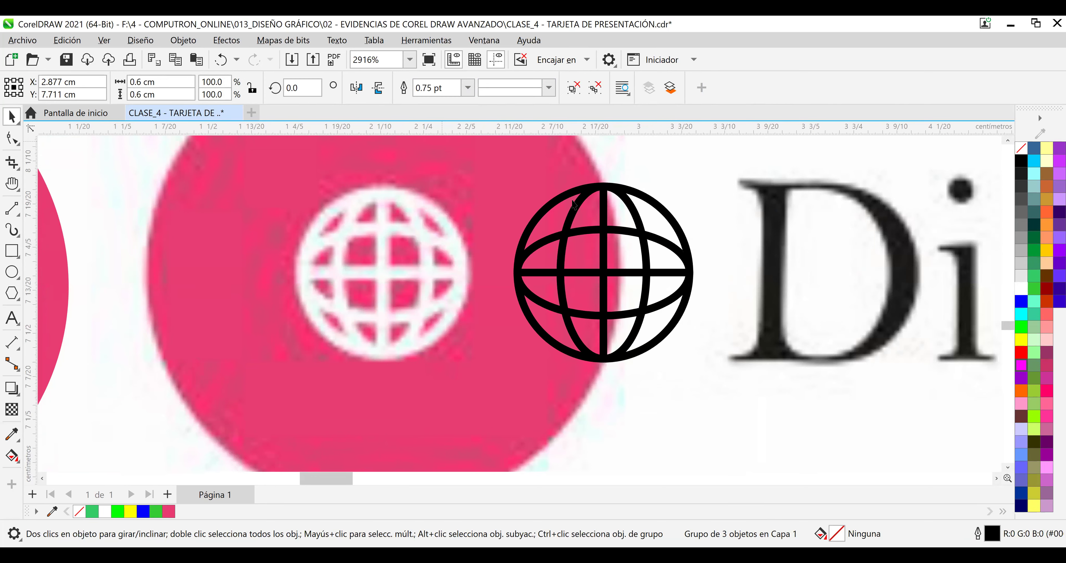
{"action": "left_click", "coordinate": [574, 197]}
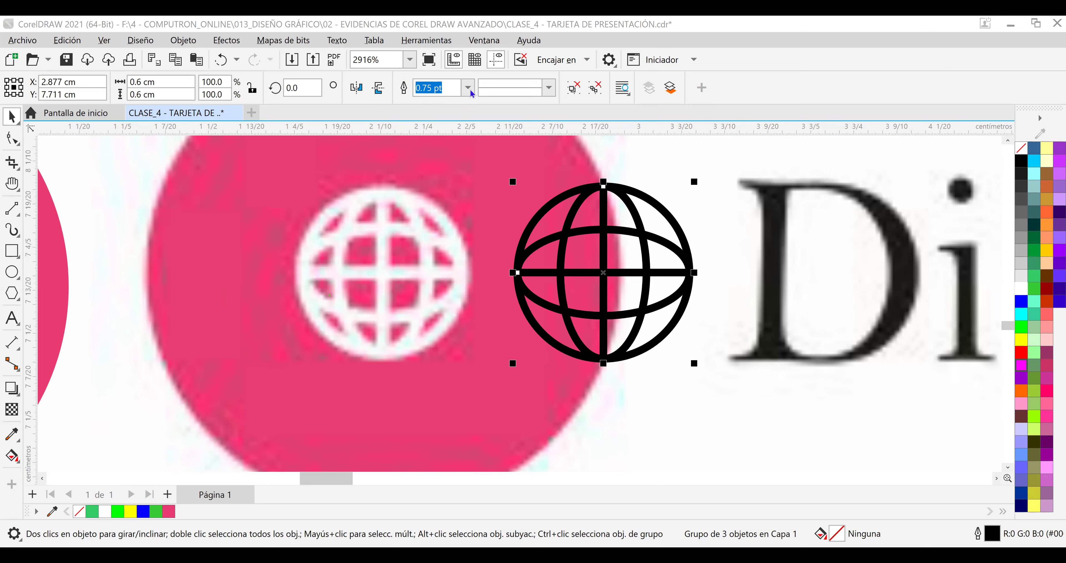
{"action": "key", "text": "alt+Down"}
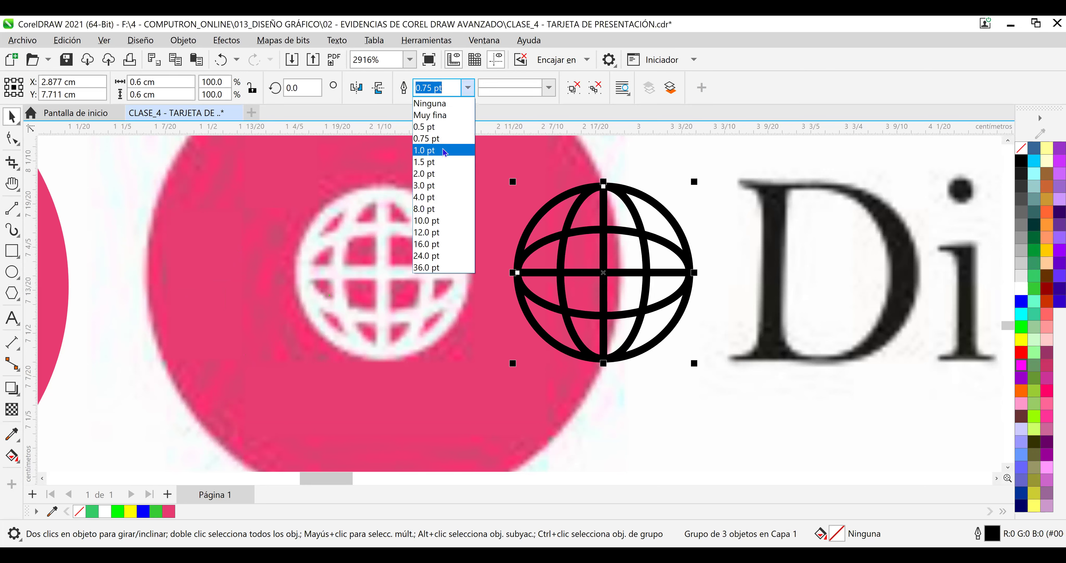
{"action": "left_click", "coordinate": [443, 151]}
{"action": "left_click", "coordinate": [468, 88]}
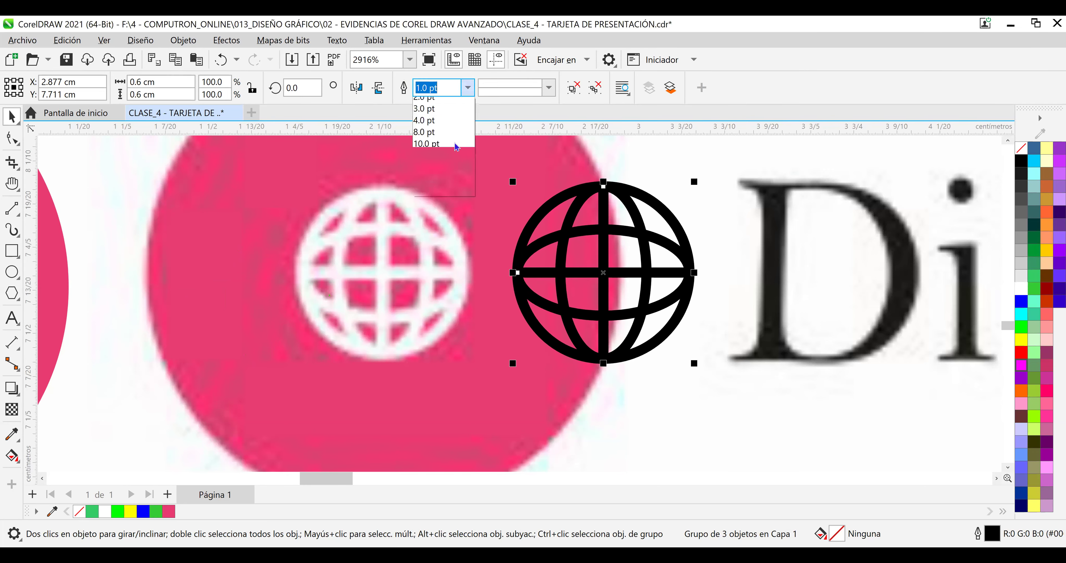
{"action": "left_click", "coordinate": [442, 174]}
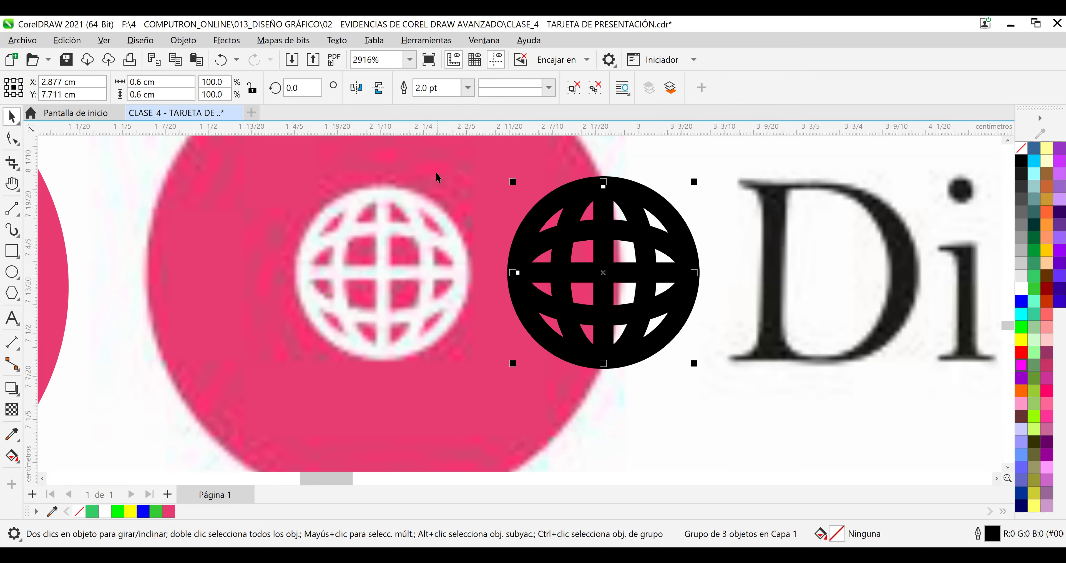
Set the globe group's outline width to 1.0 pt and deselect it.
{"action": "left_click", "coordinate": [467, 88]}
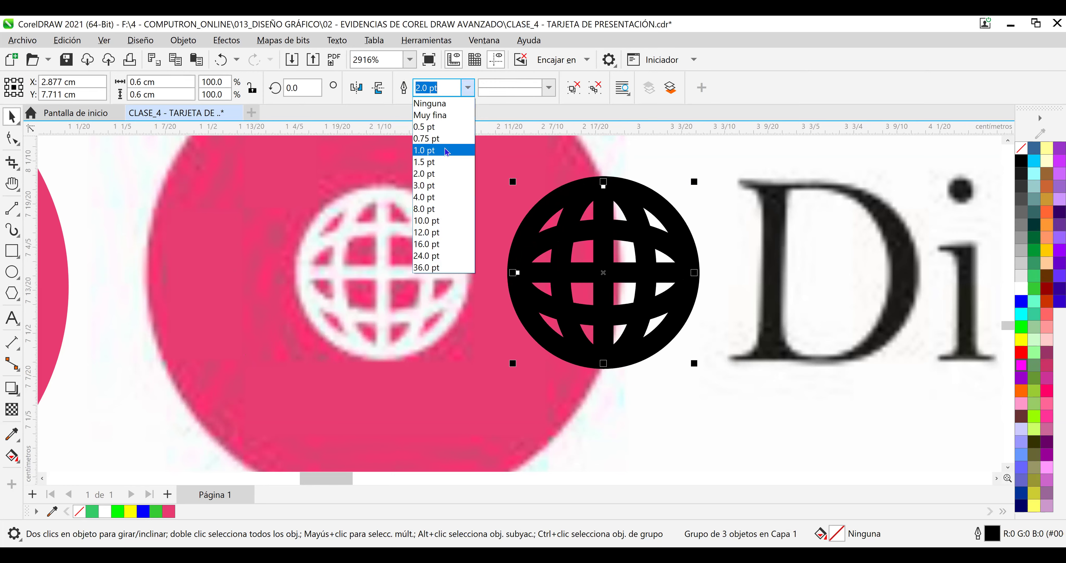
{"action": "left_click", "coordinate": [446, 151]}
{"action": "key", "text": "Escape"}
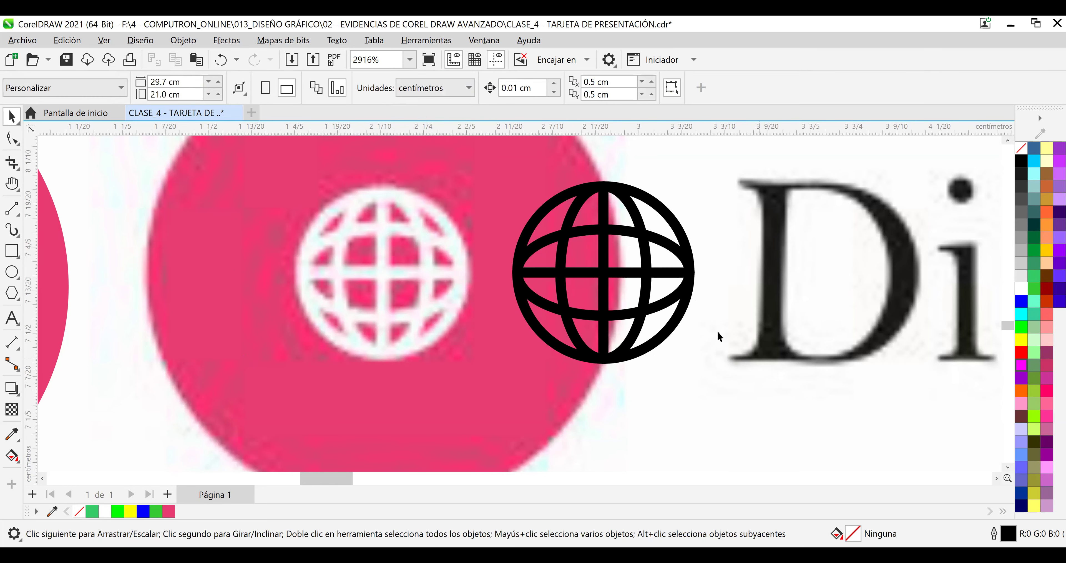
Move the pink circle over the original icon's circle and colour the globe group's outlines white.
{"action": "scroll", "coordinate": [671, 300], "scroll_direction": "down", "scroll_amount": 3}
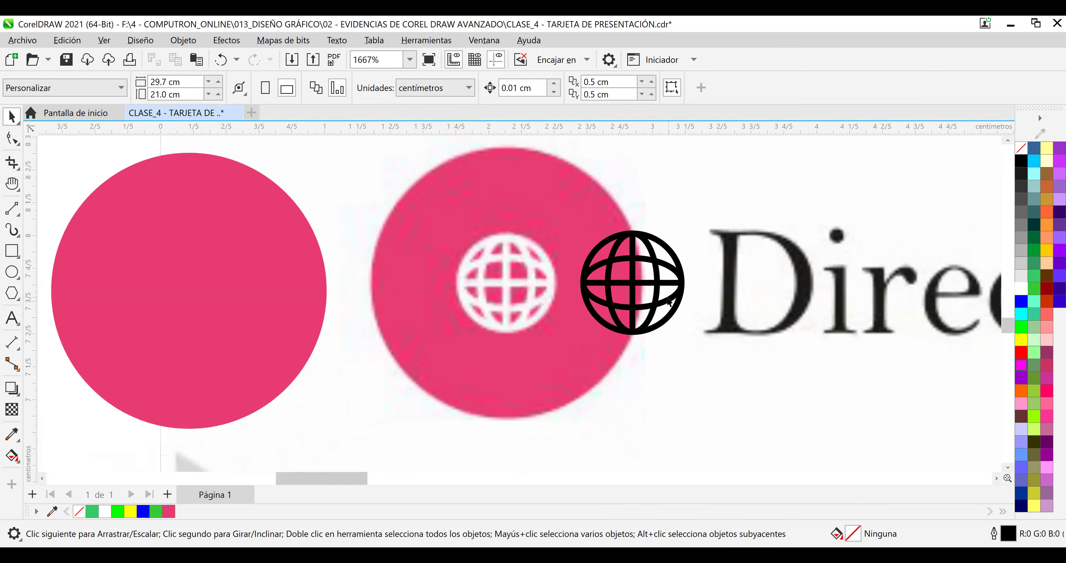
{"action": "left_click_drag", "start_coordinate": [229, 257], "coordinate": [595, 261]}
{"action": "left_click", "coordinate": [653, 271]}
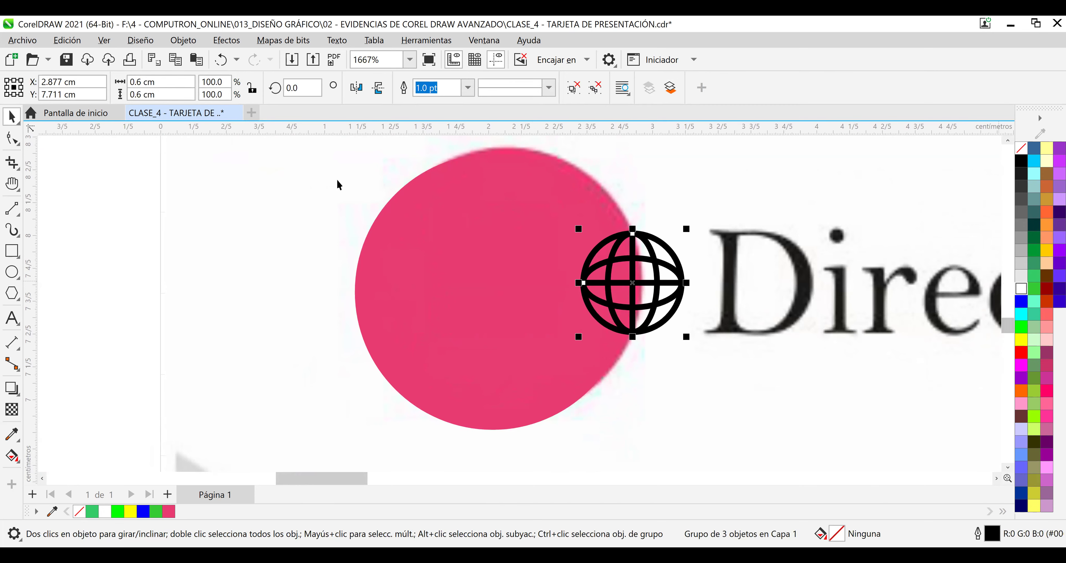
Centre the white globe and the pink circle on each other horizontally and vertically with Align and Distribute.
{"action": "left_click_drag", "start_coordinate": [320, 151], "coordinate": [727, 467]}
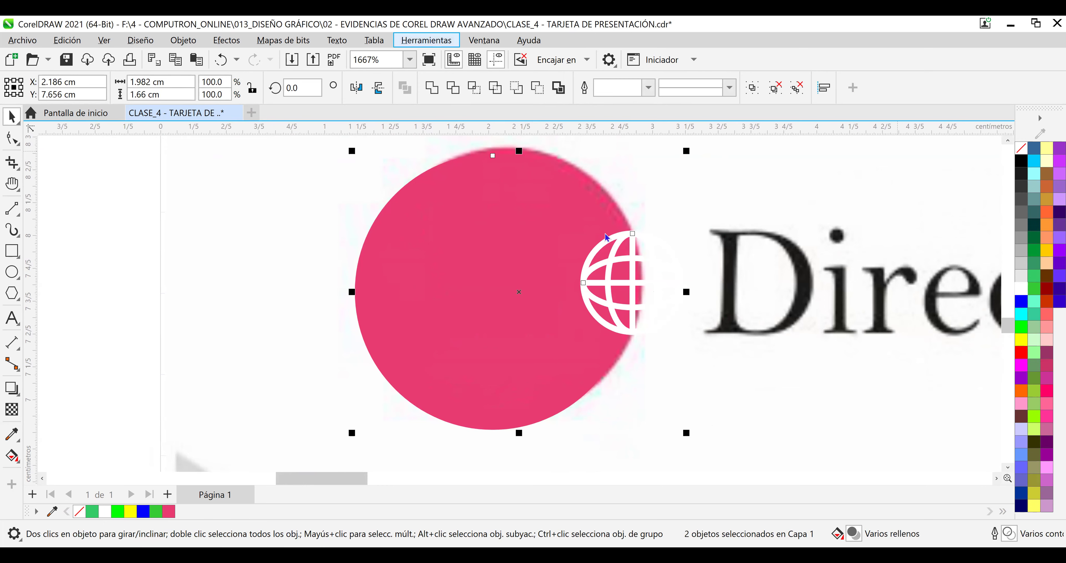
{"action": "key", "text": "Right"}
{"action": "key", "text": "Down"}
{"action": "key", "text": "Right"}
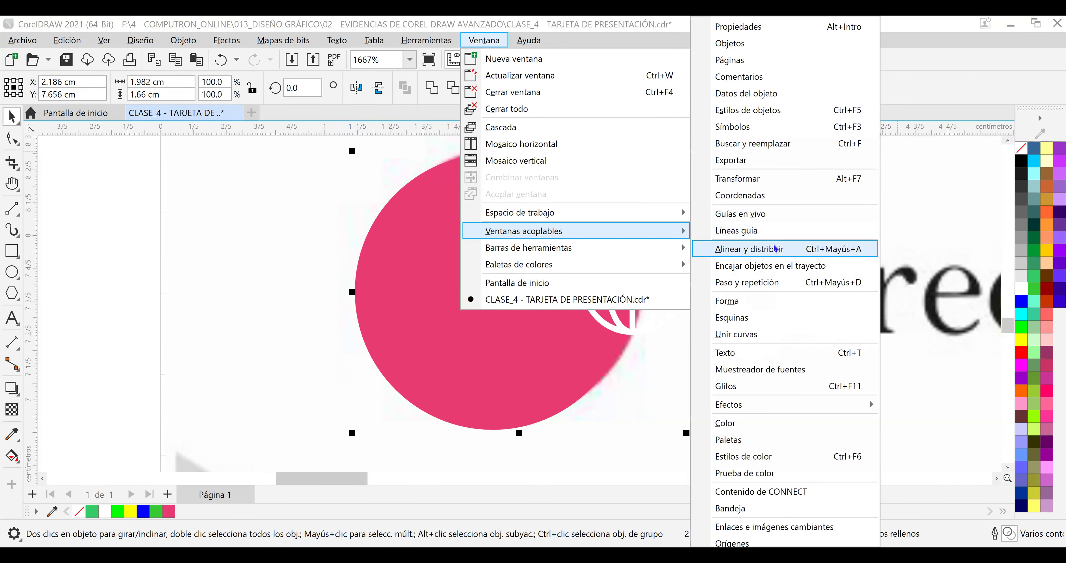
{"action": "left_click", "coordinate": [778, 248]}
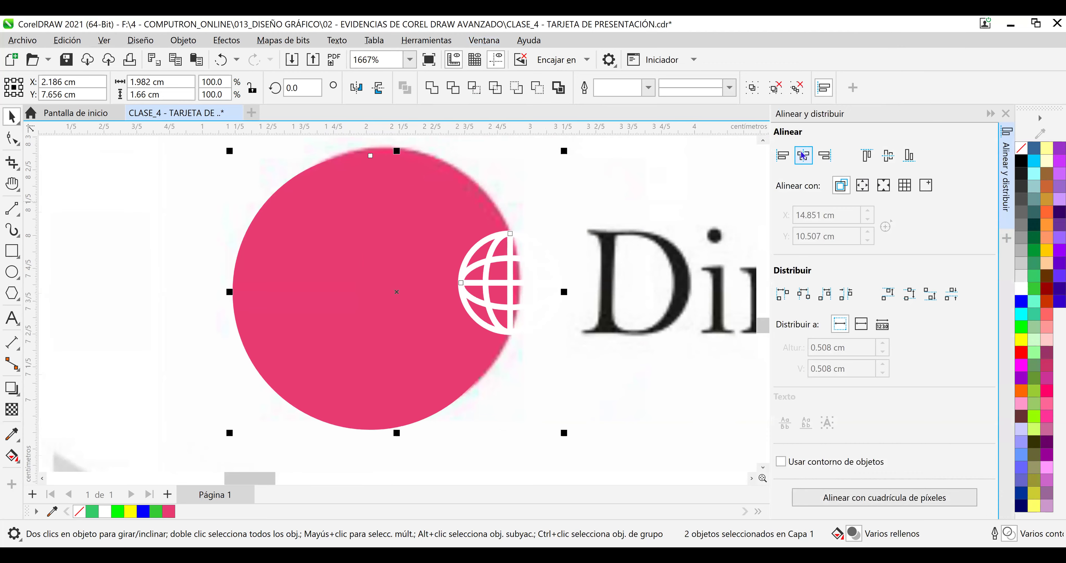
{"action": "left_click", "coordinate": [803, 155]}
{"action": "left_click", "coordinate": [888, 155]}
{"action": "left_click", "coordinate": [649, 202]}
{"action": "scroll", "coordinate": [601, 238], "scroll_direction": "down", "scroll_amount": 1}
{"action": "left_click_drag", "start_coordinate": [274, 158], "coordinate": [595, 433]}
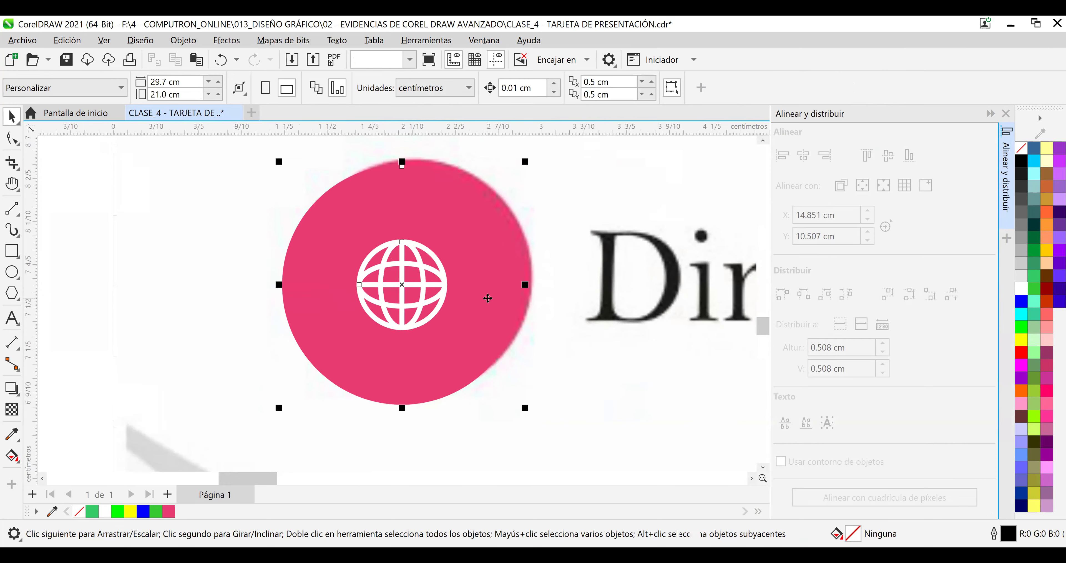
{"action": "right_click", "coordinate": [521, 310]}
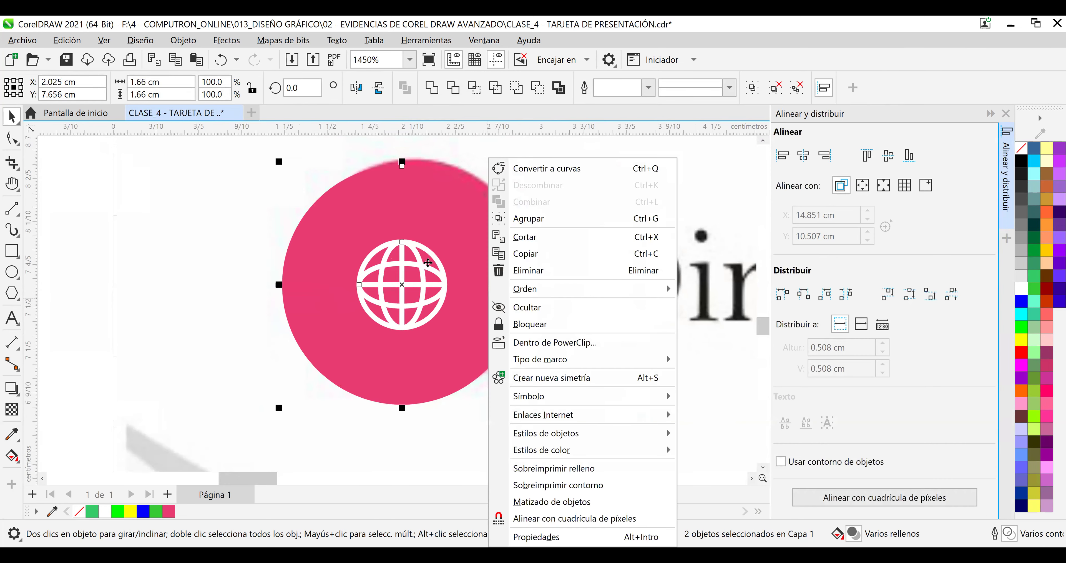
{"action": "left_click", "coordinate": [435, 261]}
{"action": "left_click", "coordinate": [574, 219]}
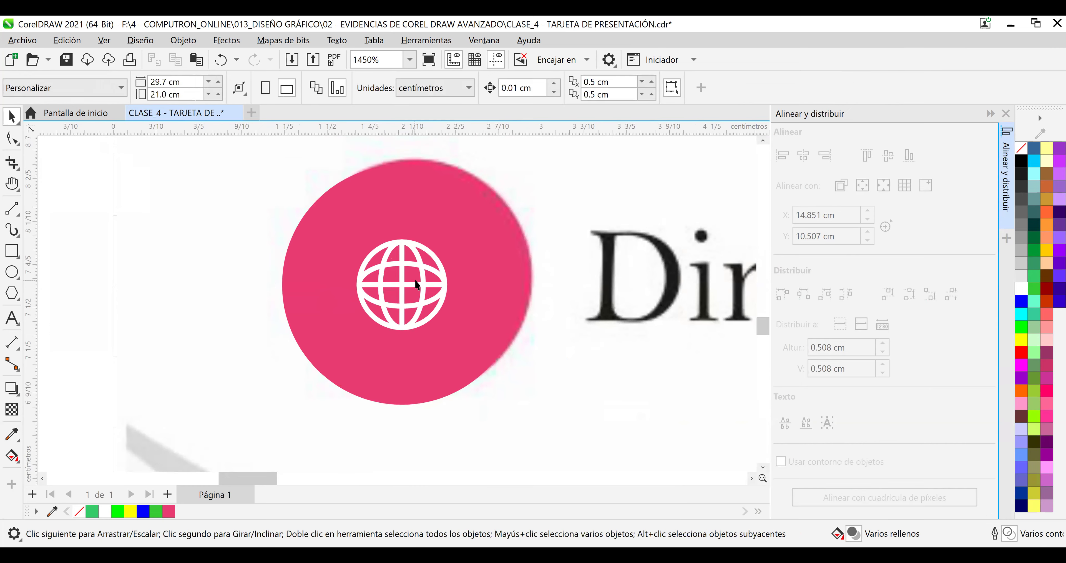
Enlarge the white globe about its centre to about 0.71 cm and group it with the pink circle.
{"action": "left_click", "coordinate": [415, 277]}
{"action": "left_click_drag", "start_coordinate": [451, 238], "coordinate": [465, 229]}
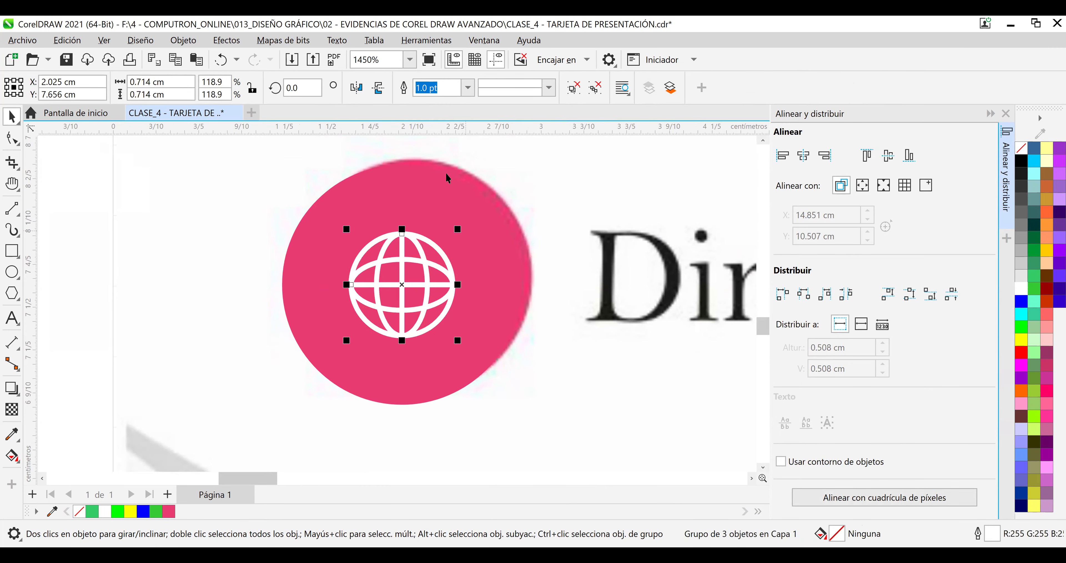
{"action": "left_click", "coordinate": [247, 162]}
{"action": "left_click_drag", "start_coordinate": [234, 161], "coordinate": [620, 436]}
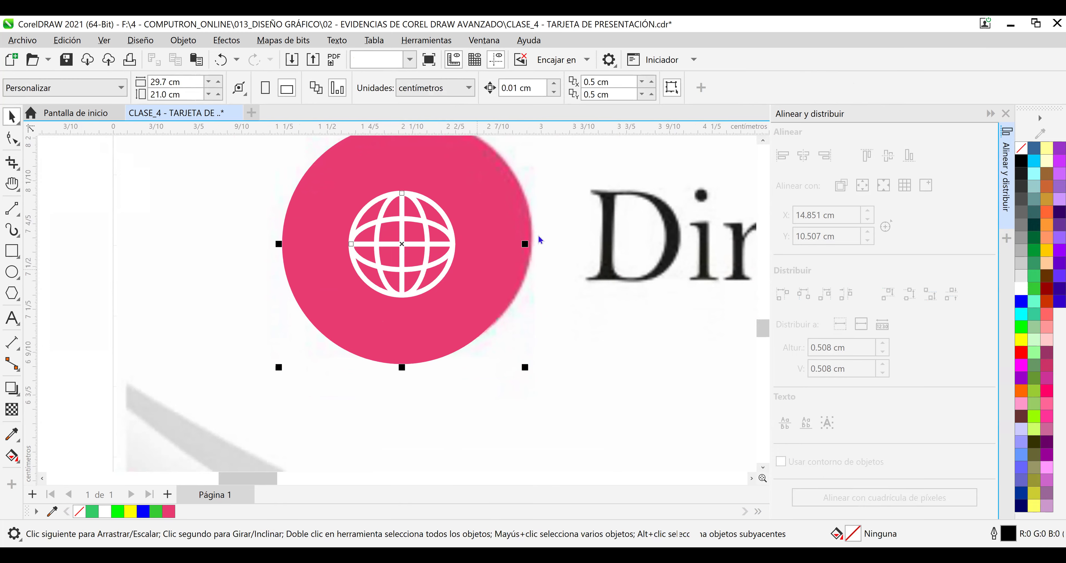
{"action": "right_click", "coordinate": [477, 270]}
{"action": "left_click", "coordinate": [517, 218]}
Move the finished globe icon group over the original icon beside Direccion, at about X 2.09 cm, Y 7.70 cm.
{"action": "scroll", "coordinate": [489, 256], "scroll_direction": "down", "scroll_amount": 1}
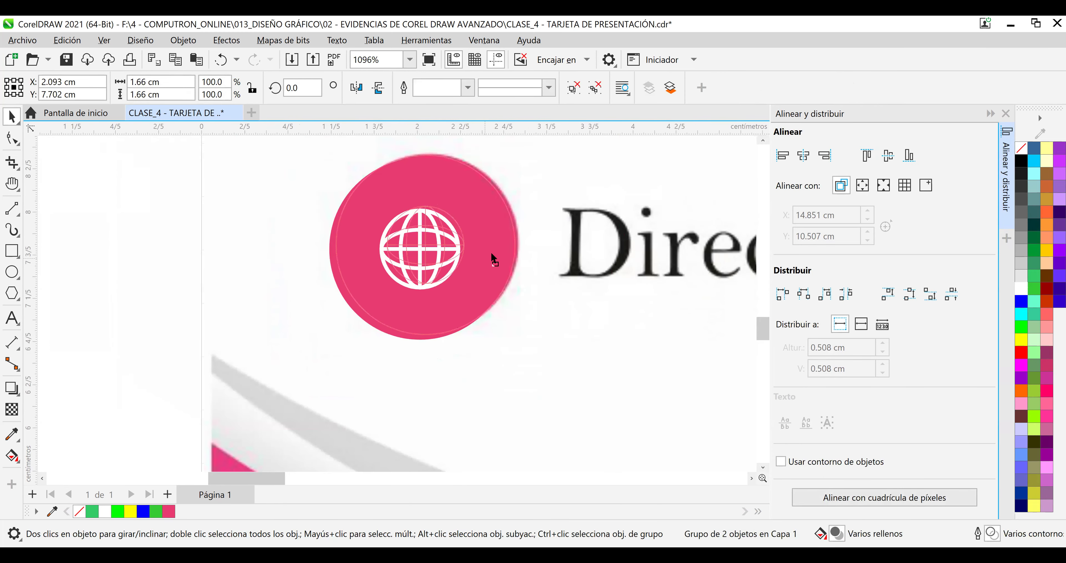
{"action": "left_click_drag", "start_coordinate": [493, 252], "coordinate": [490, 254]}
{"action": "left_click", "coordinate": [563, 351]}
{"action": "scroll", "coordinate": [562, 352], "scroll_direction": "down", "scroll_amount": 5}
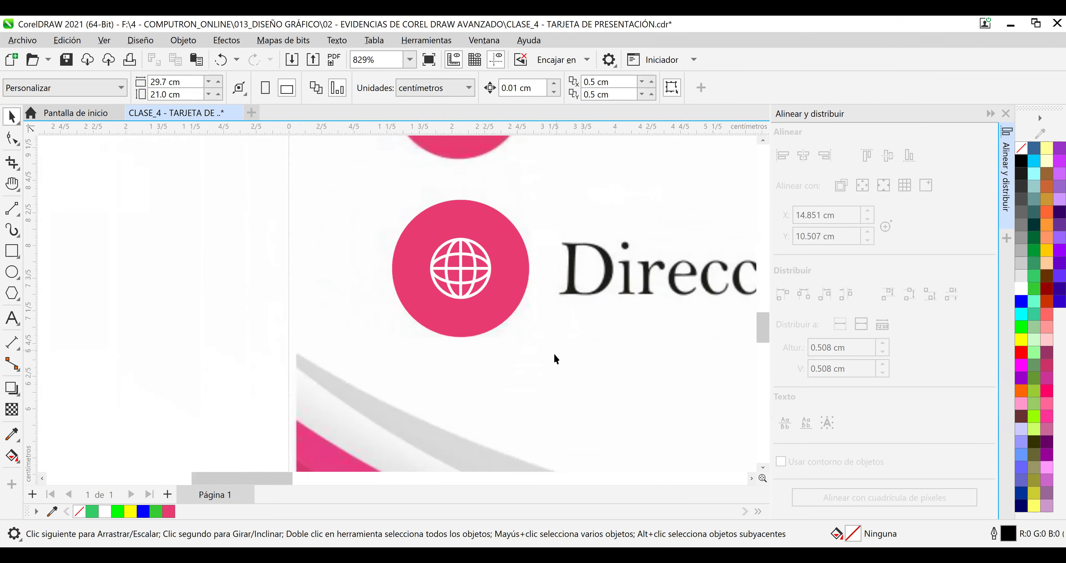
Duplicate the E-mail icon's 1.66 cm pink circle and place the copy beside the phone icon at about X 0.20 cm, Y 10.12 cm.
{"action": "scroll", "coordinate": [557, 356], "scroll_direction": "down", "scroll_amount": 1}
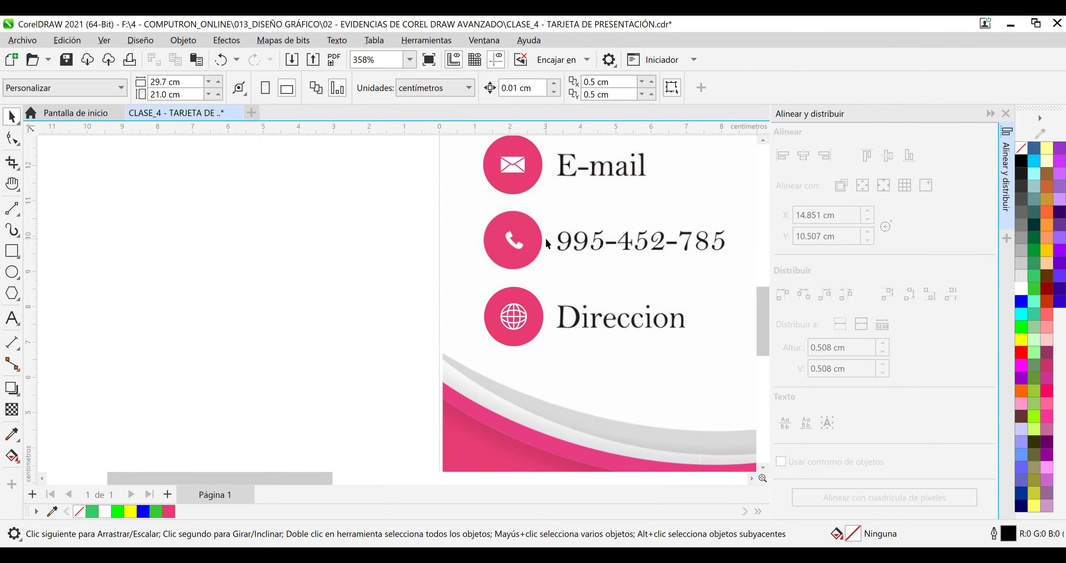
{"action": "scroll", "coordinate": [547, 243], "scroll_direction": "up", "scroll_amount": 6}
{"action": "scroll", "coordinate": [543, 243], "scroll_direction": "up", "scroll_amount": 2}
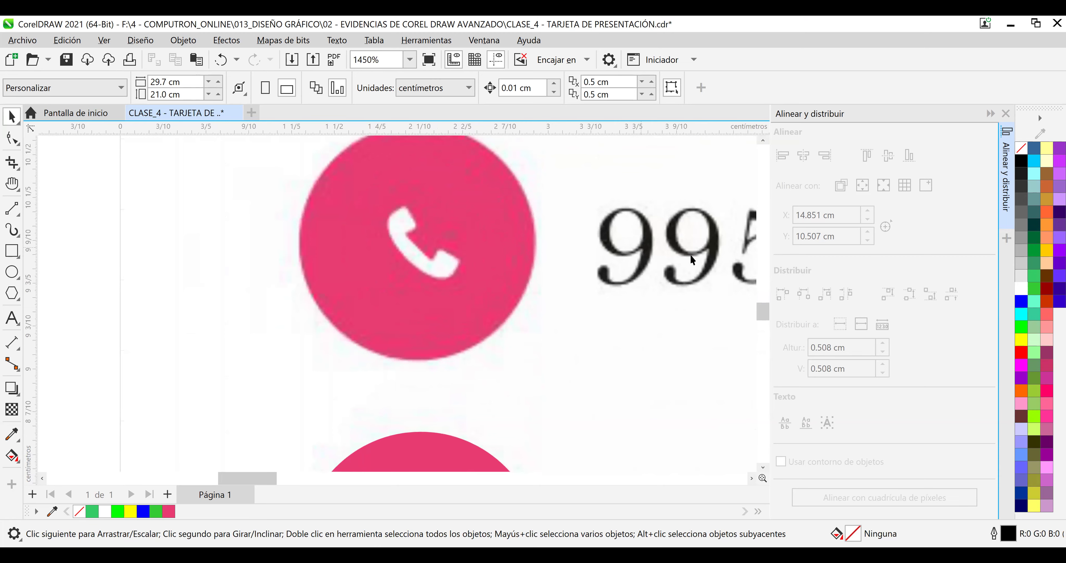
{"action": "left_click_drag", "start_coordinate": [764, 311], "coordinate": [762, 306]}
{"action": "scroll", "coordinate": [551, 233], "scroll_direction": "down", "scroll_amount": 4}
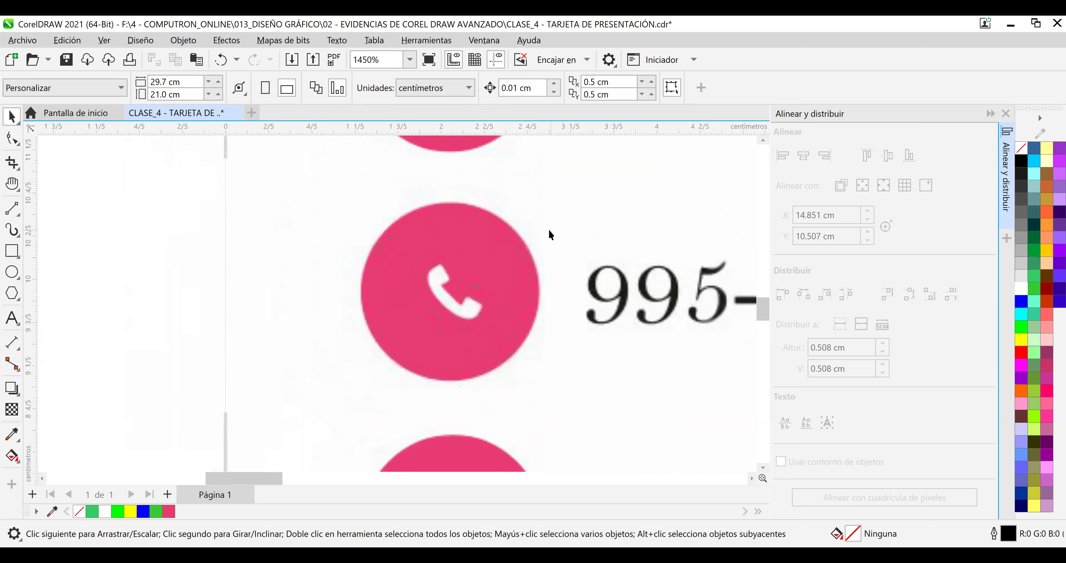
{"action": "left_click_drag", "start_coordinate": [483, 164], "coordinate": [330, 319]}
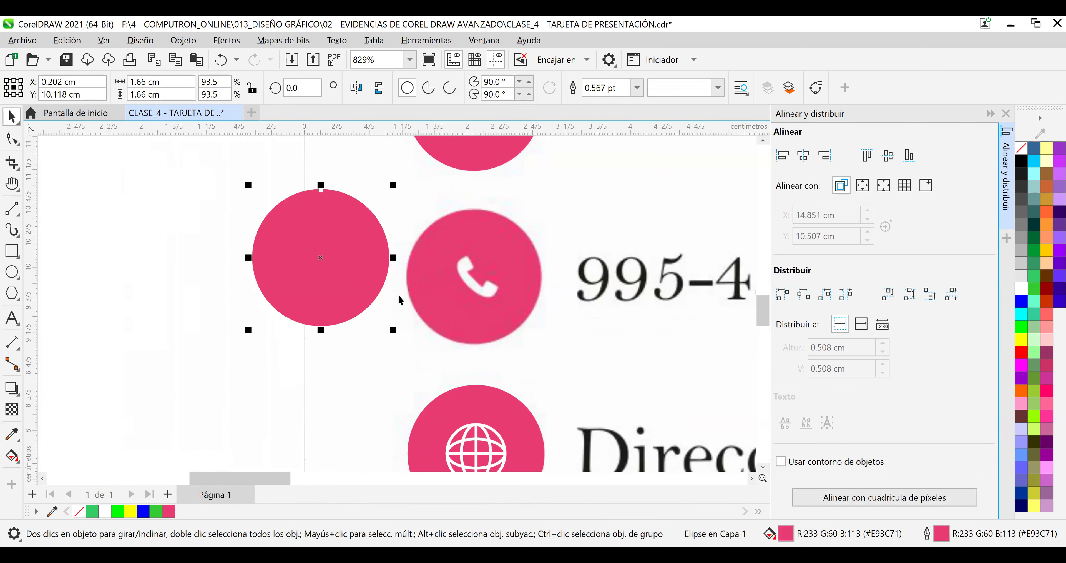
{"action": "scroll", "coordinate": [450, 285], "scroll_direction": "down", "scroll_amount": 2}
{"action": "scroll", "coordinate": [448, 284], "scroll_direction": "down", "scroll_amount": 1}
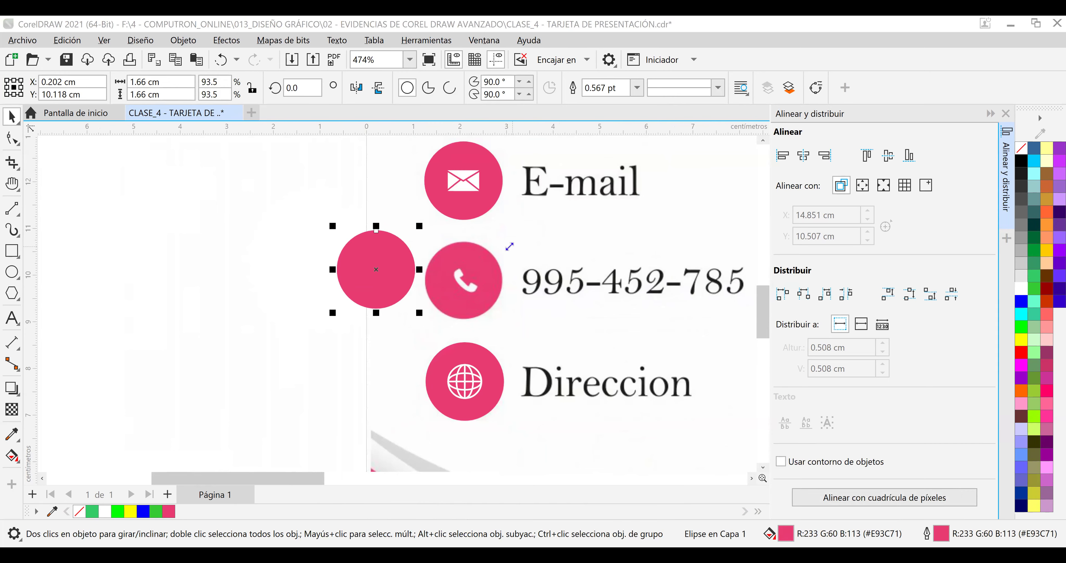
Select the E-mail icon's envelope and pink circle together, and move the spare pink circle to about X -0.08 cm, Y 9.71 cm.
{"action": "left_click", "coordinate": [544, 234]}
{"action": "left_click", "coordinate": [463, 181]}
{"action": "scroll", "coordinate": [408, 161], "scroll_direction": "down", "scroll_amount": 2}
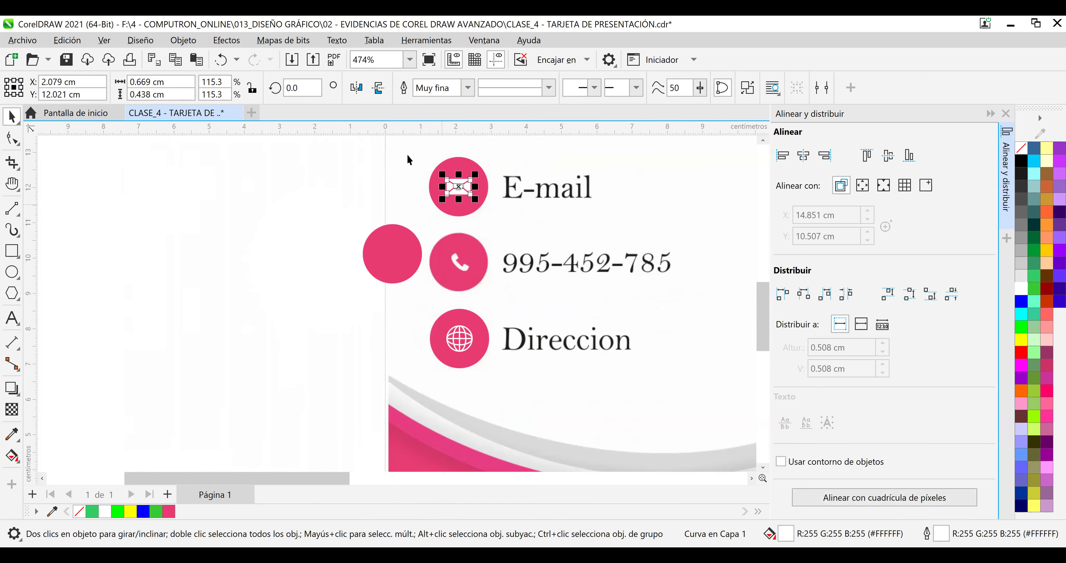
{"action": "left_click_drag", "start_coordinate": [406, 141], "coordinate": [520, 228]}
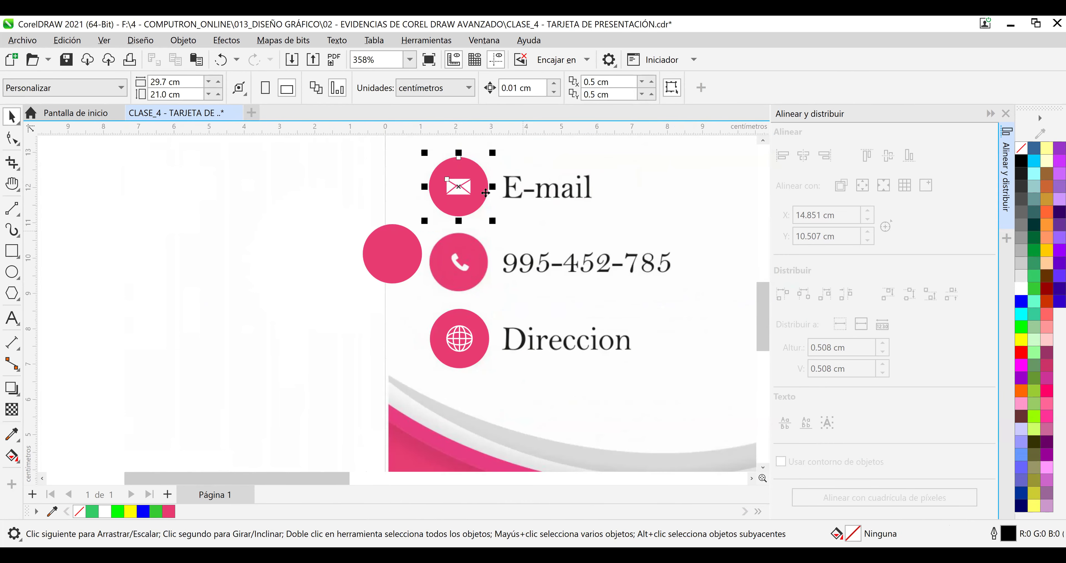
{"action": "right_click", "coordinate": [526, 213]}
{"action": "left_click", "coordinate": [515, 149]}
{"action": "left_click", "coordinate": [405, 259]}
{"action": "left_click_drag", "start_coordinate": [406, 258], "coordinate": [395, 272]}
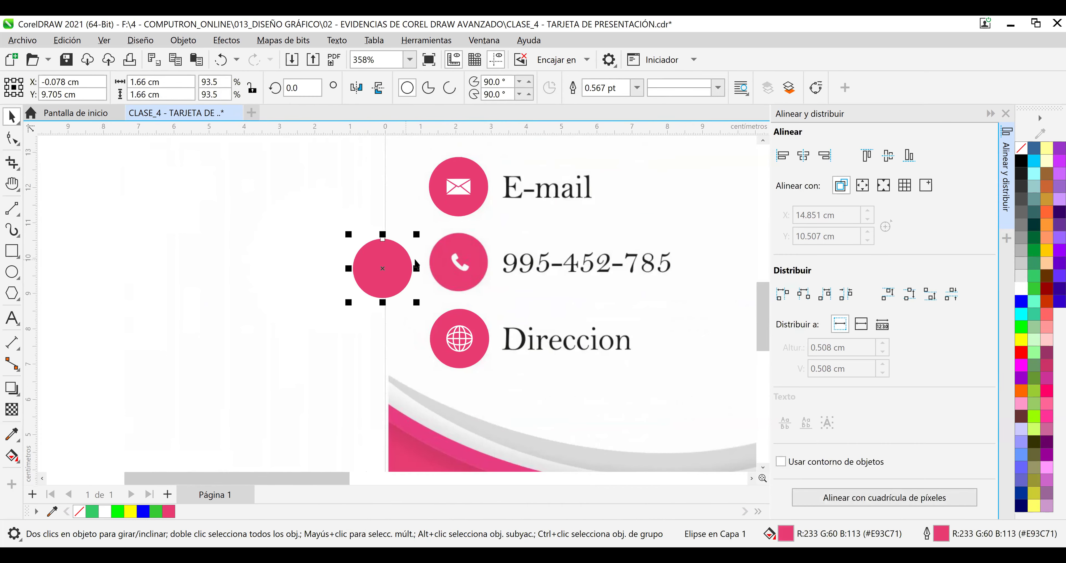
With the Pen tool (Pluma), trace the phone handset's inner edge from the earpiece's top corner to the mouthpiece's upper corner.
{"action": "scroll", "coordinate": [431, 269], "scroll_direction": "up", "scroll_amount": 3}
{"action": "scroll", "coordinate": [517, 257], "scroll_direction": "up", "scroll_amount": 8}
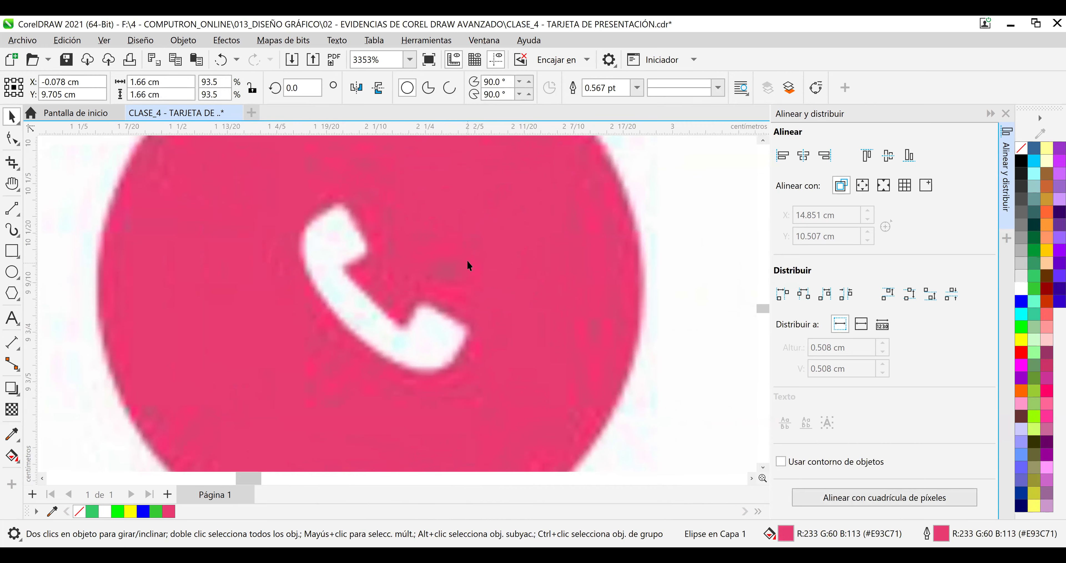
{"action": "scroll", "coordinate": [467, 261], "scroll_direction": "up", "scroll_amount": 1}
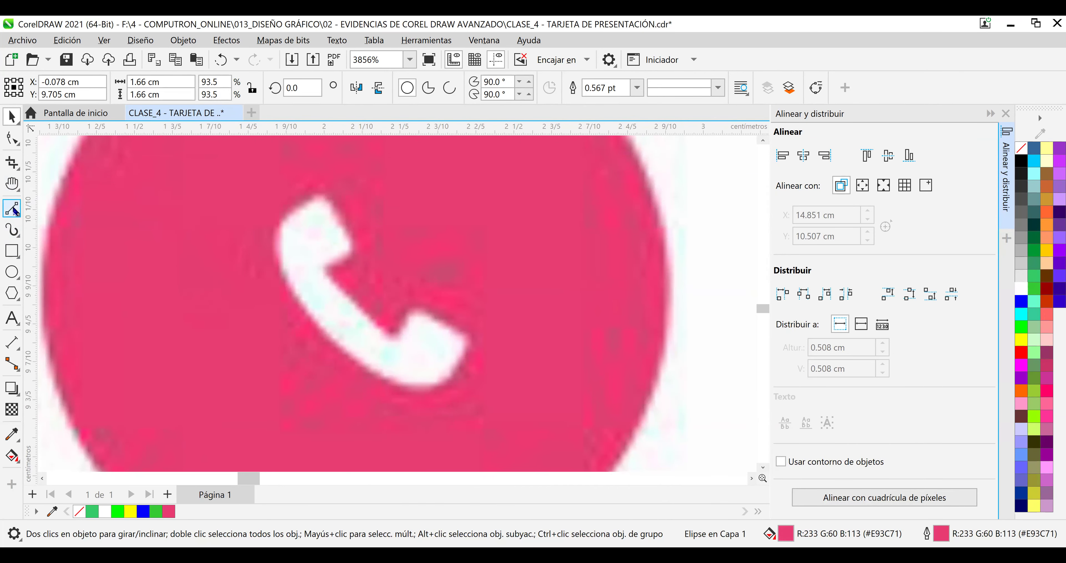
{"action": "left_click", "coordinate": [23, 220]}
{"action": "left_click", "coordinate": [71, 266]}
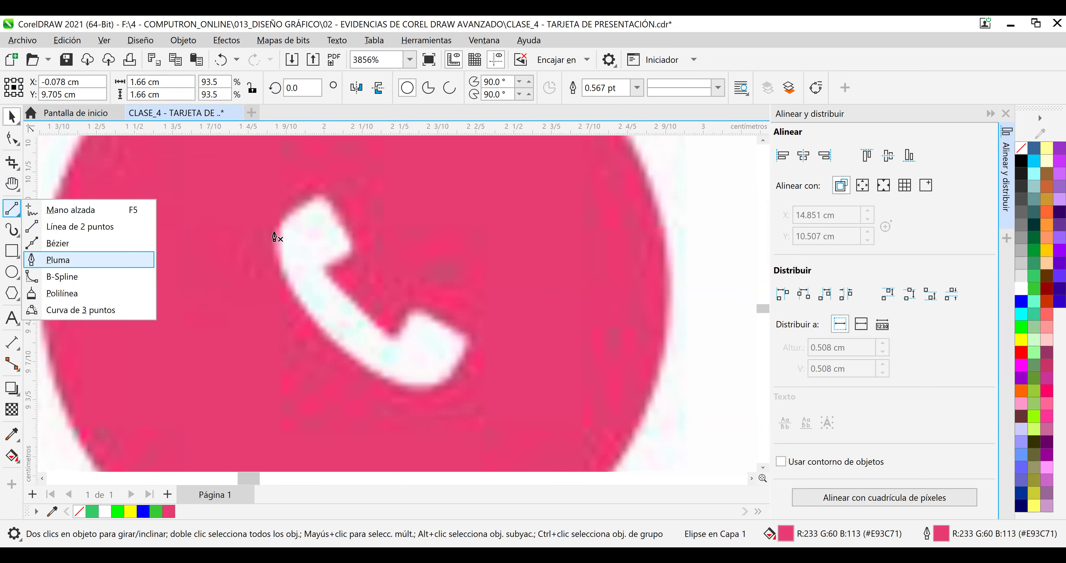
{"action": "scroll", "coordinate": [343, 197], "scroll_direction": "up", "scroll_amount": 2}
{"action": "left_click", "coordinate": [334, 187]}
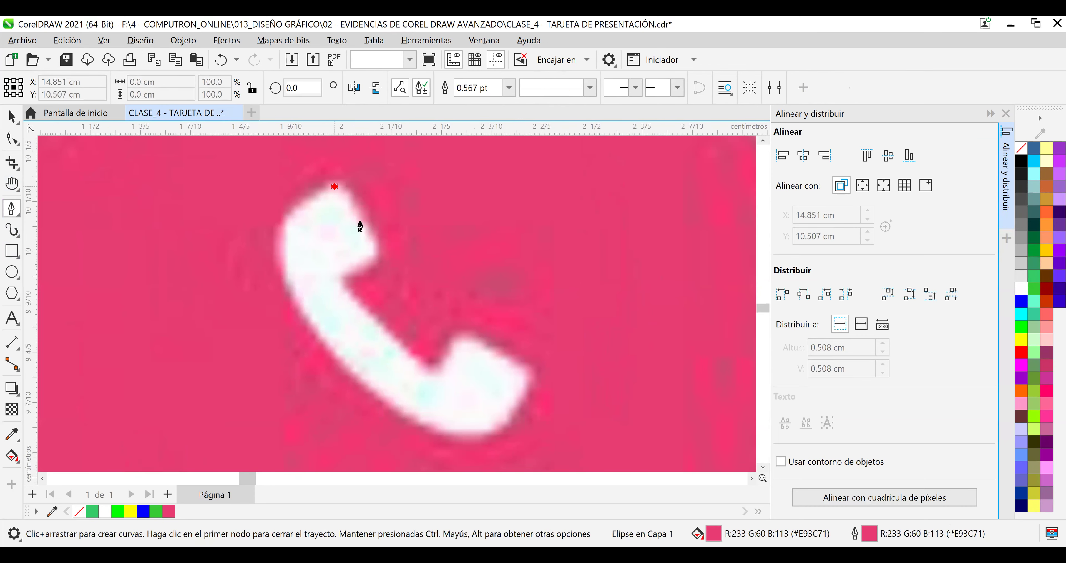
{"action": "left_click_drag", "start_coordinate": [374, 252], "coordinate": [373, 275]}
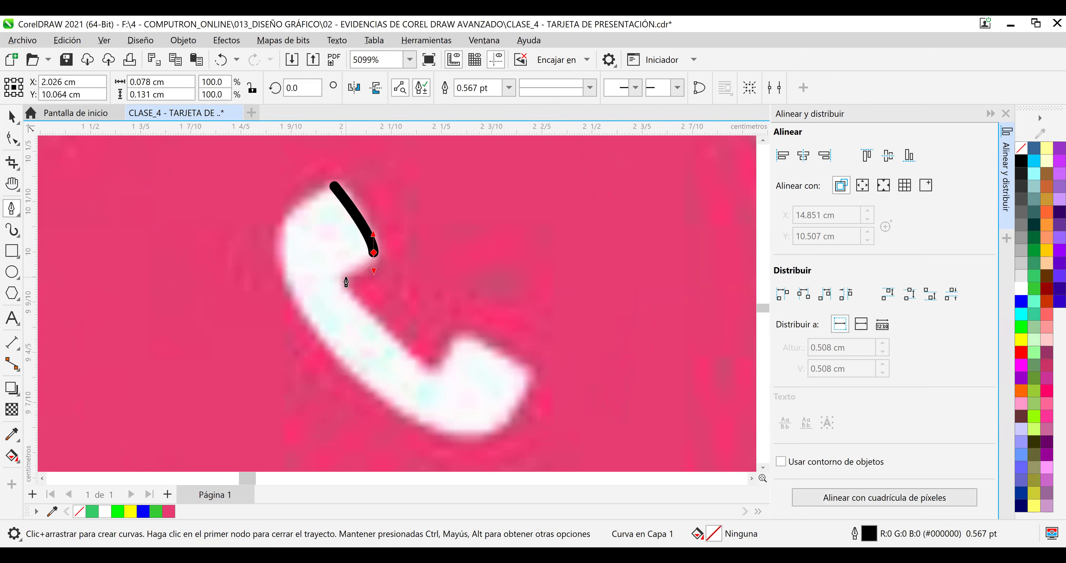
{"action": "left_click", "coordinate": [341, 275]}
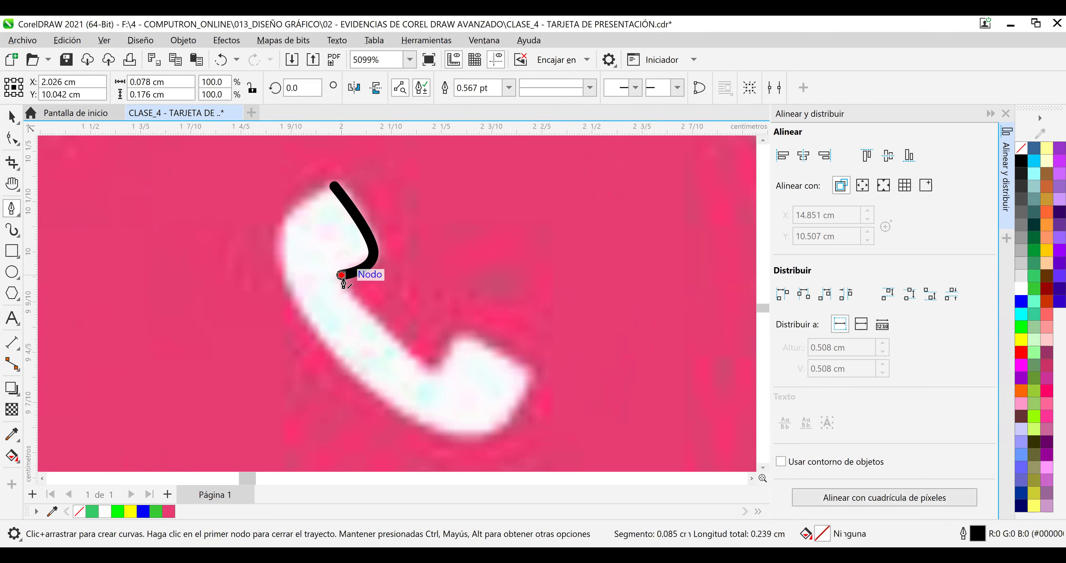
{"action": "left_click", "coordinate": [430, 377]}
{"action": "left_click", "coordinate": [449, 335]}
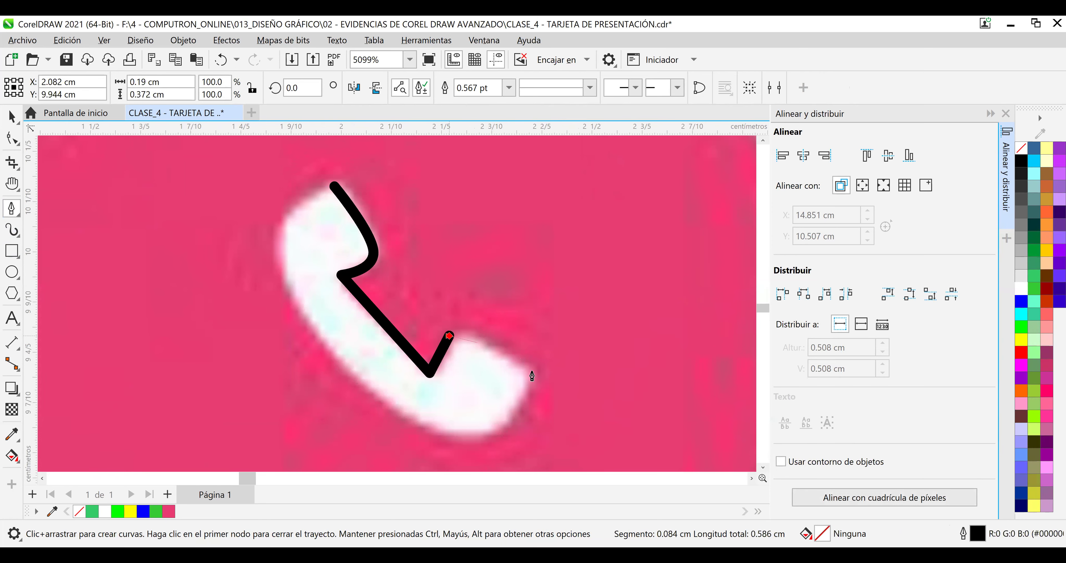
Continue the handset outline around the mouthpiece and along the outer back, closing it at the start as a shape about 0.49 × 0.50 cm.
{"action": "left_click_drag", "start_coordinate": [529, 375], "coordinate": [532, 394]}
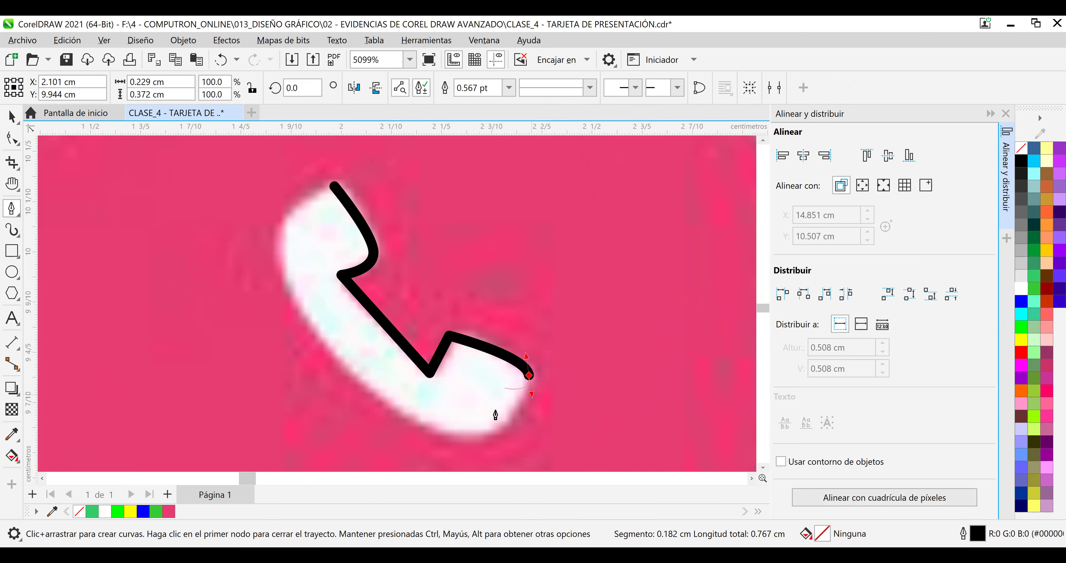
{"action": "left_click_drag", "start_coordinate": [453, 435], "coordinate": [410, 425]}
{"action": "left_click_drag", "start_coordinate": [287, 291], "coordinate": [281, 272]}
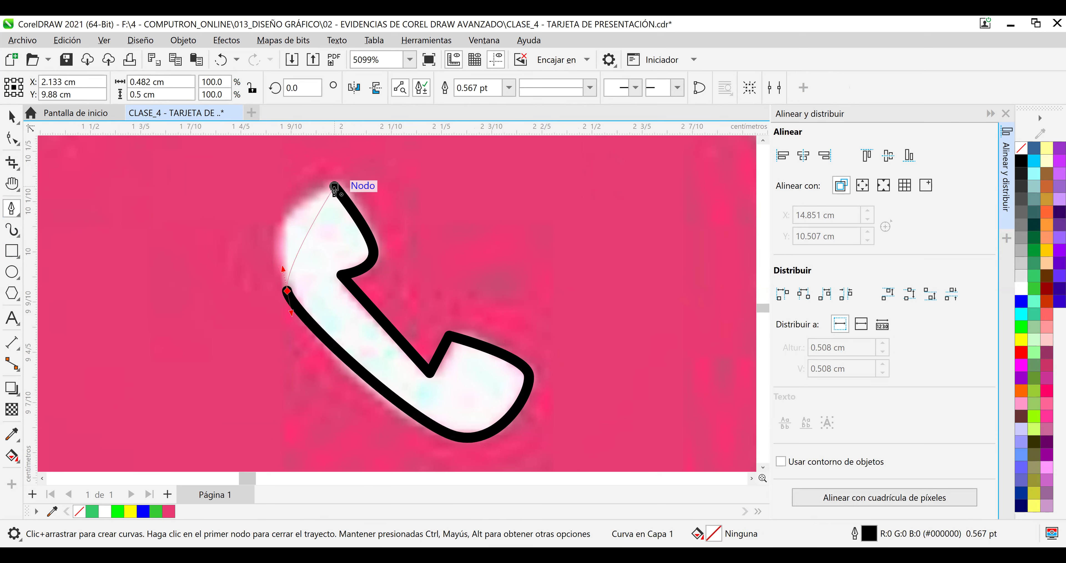
{"action": "left_click_drag", "start_coordinate": [333, 190], "coordinate": [269, 205]}
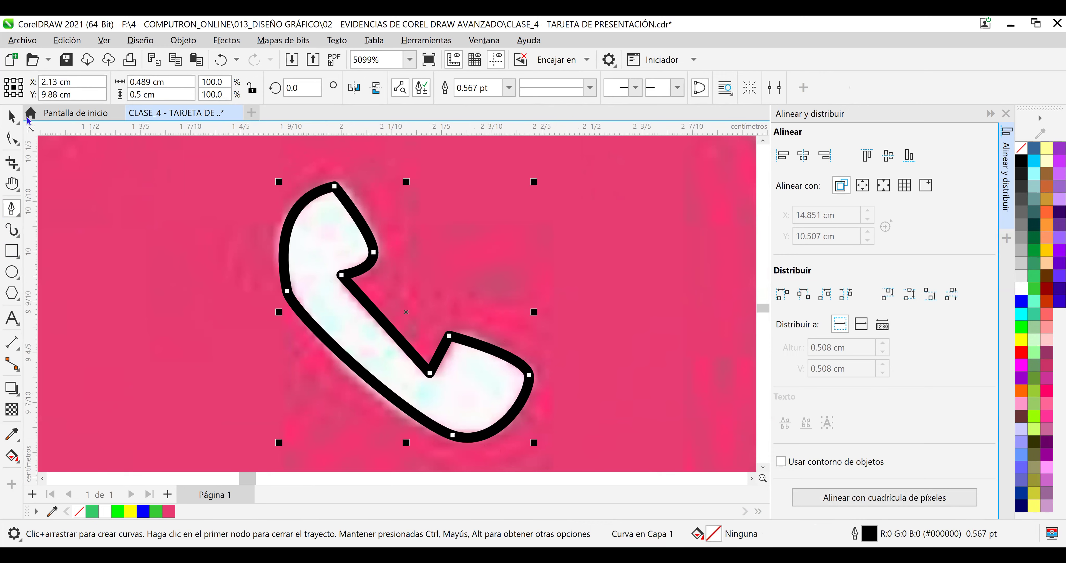
Save the document and give the traced handset a white (Blanco) fill and a white outline.
{"action": "left_click", "coordinate": [12, 118]}
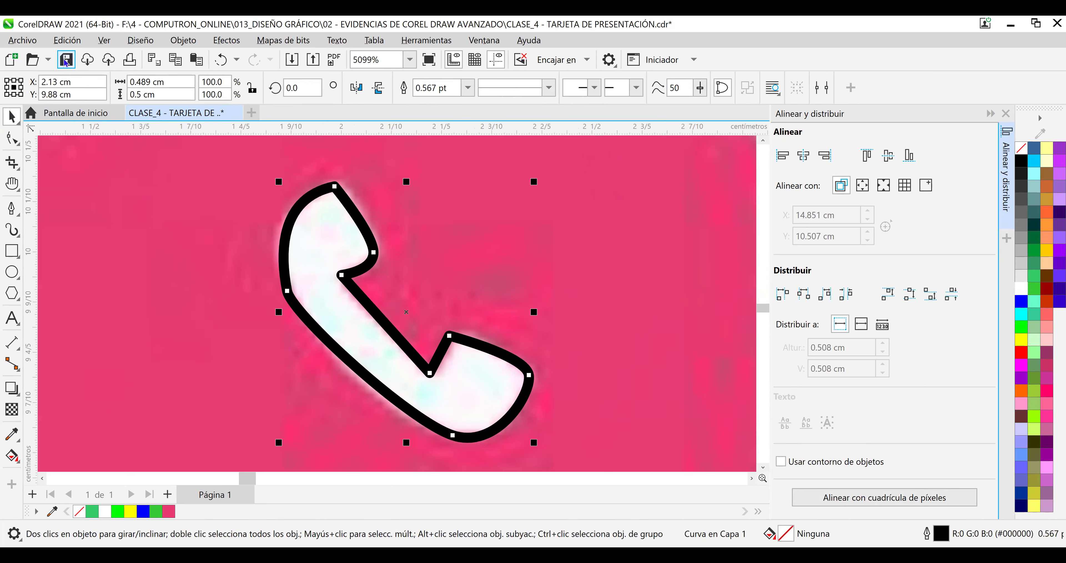
{"action": "left_click", "coordinate": [66, 60]}
{"action": "scroll", "coordinate": [326, 270], "scroll_direction": "down", "scroll_amount": 2}
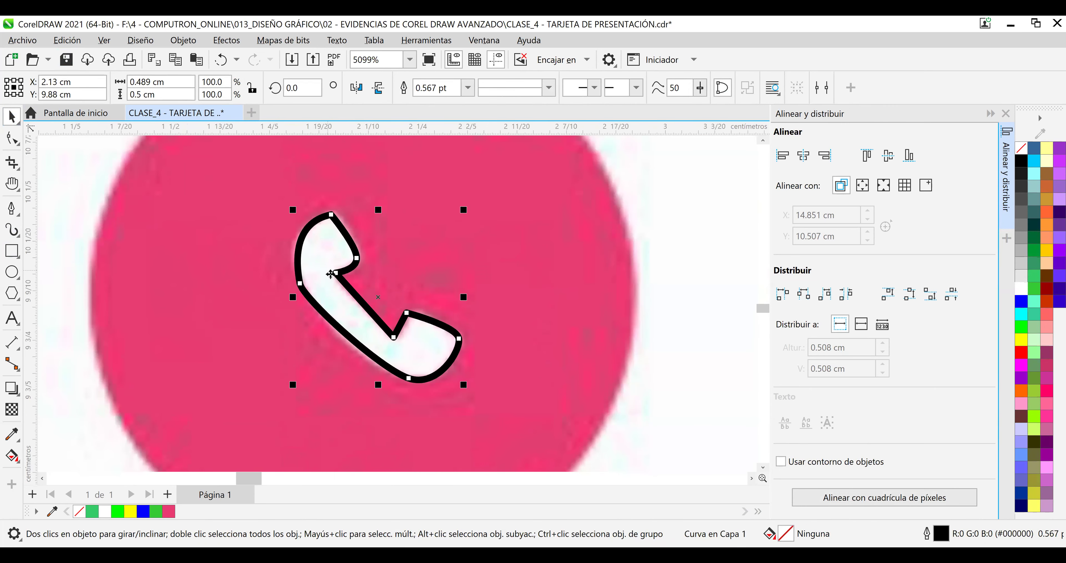
{"action": "left_click", "coordinate": [1020, 289]}
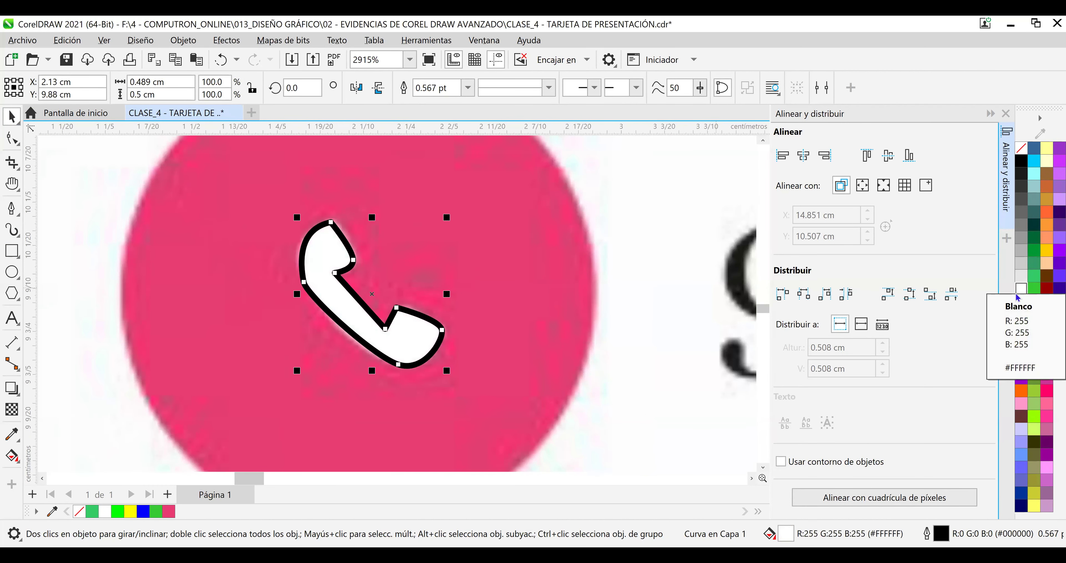
{"action": "right_click", "coordinate": [1012, 301]}
{"action": "left_click", "coordinate": [1013, 299]}
Move the spare pink circle behind the white handset, covering the original phone icon, at about X 2.09 cm, Y 9.89 cm.
{"action": "scroll", "coordinate": [391, 307], "scroll_direction": "down", "scroll_amount": 1}
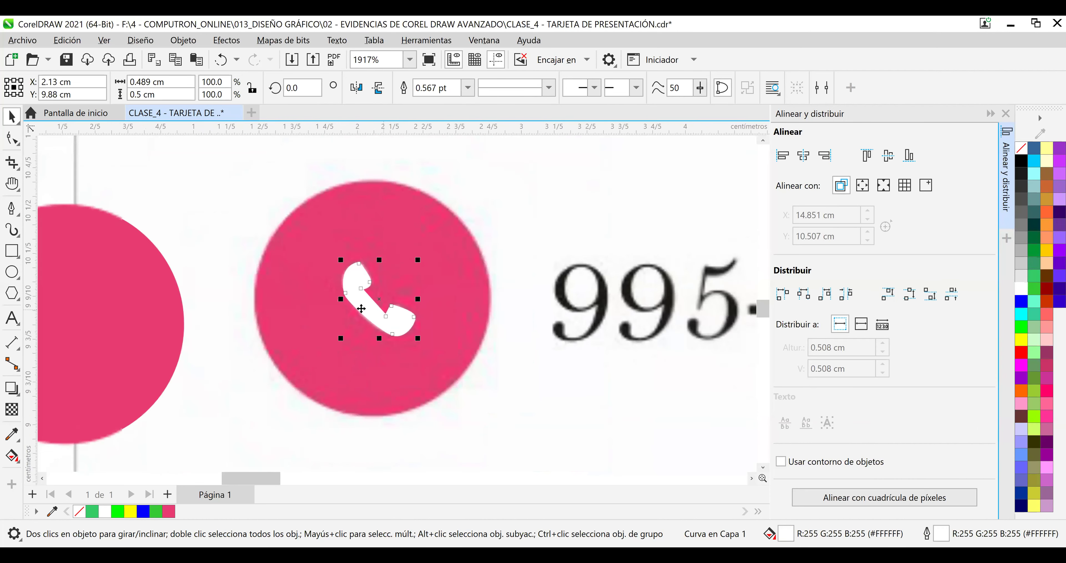
{"action": "left_click", "coordinate": [347, 303]}
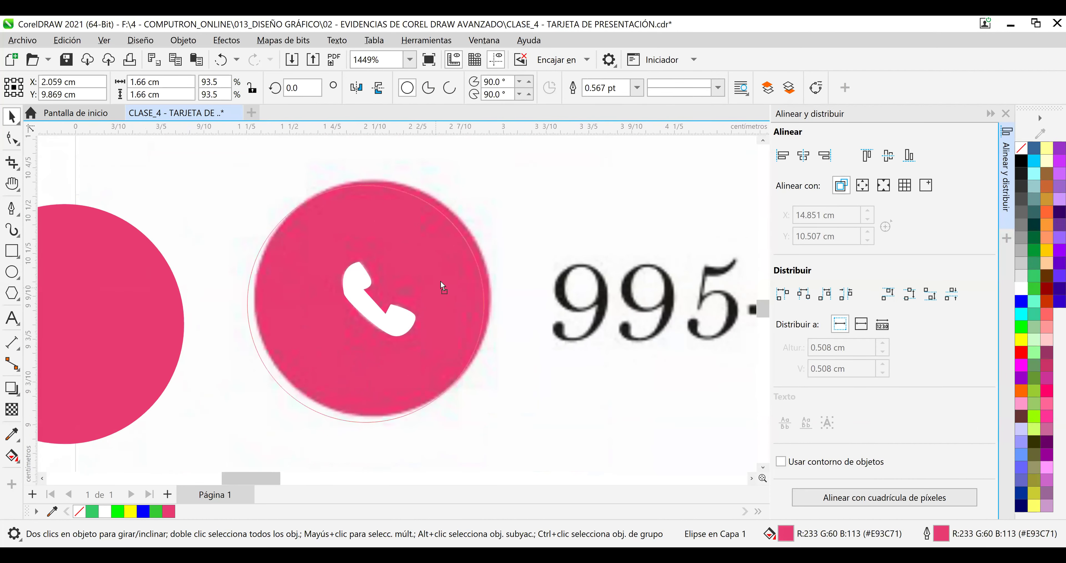
{"action": "left_click_drag", "start_coordinate": [444, 279], "coordinate": [441, 282]}
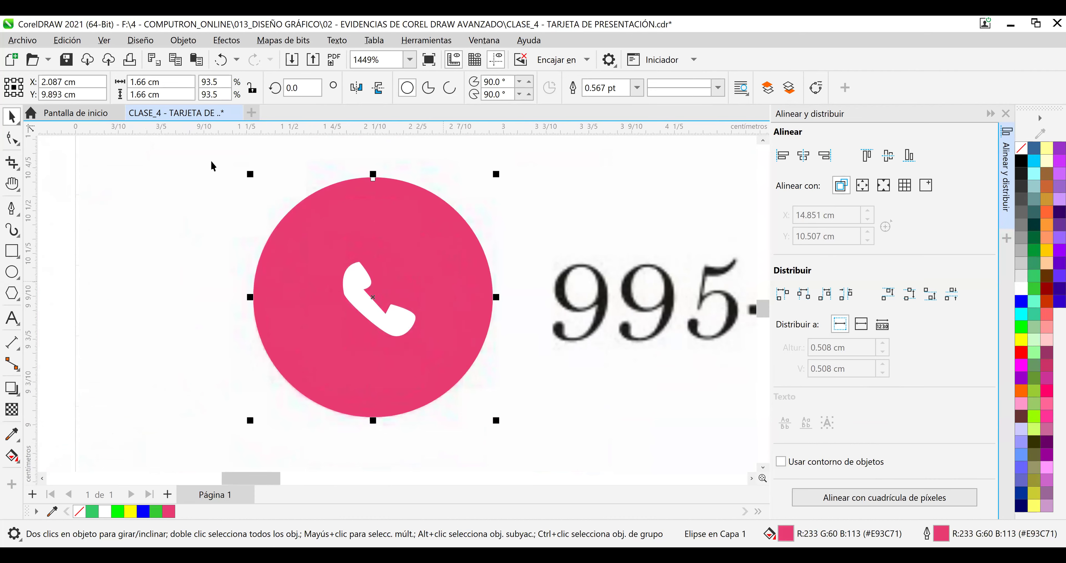
{"action": "left_click", "coordinate": [197, 158]}
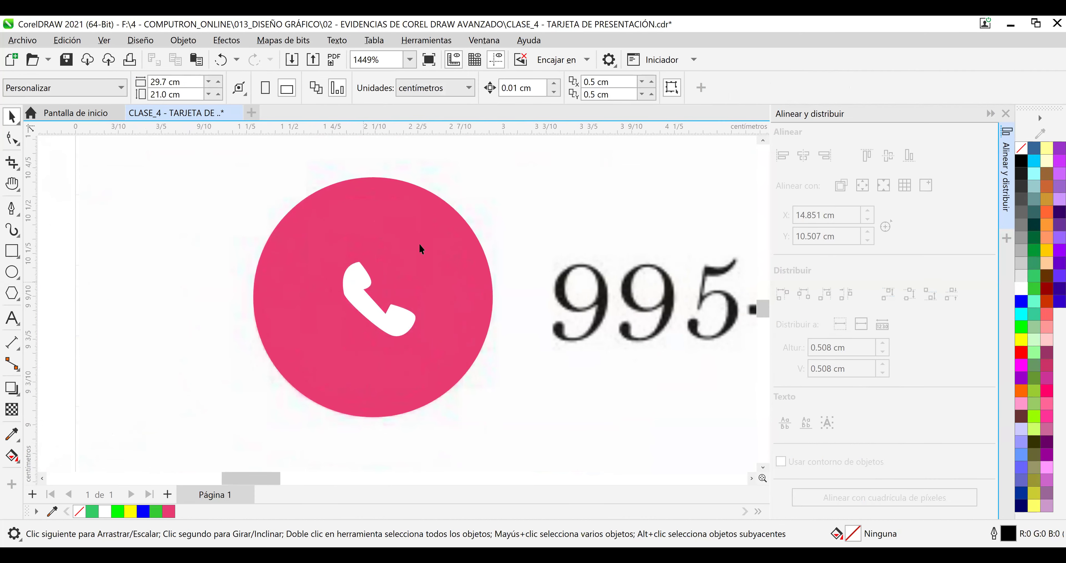
Set the white handset's outline width to Muy fina.
{"action": "left_click", "coordinate": [364, 286]}
{"action": "left_click", "coordinate": [467, 88]}
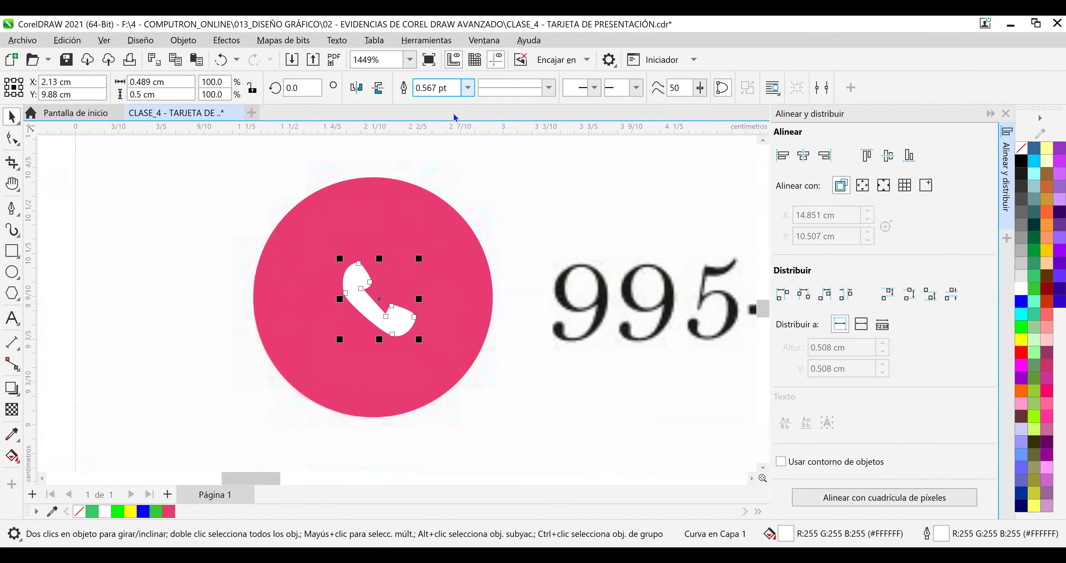
{"action": "left_click", "coordinate": [455, 112]}
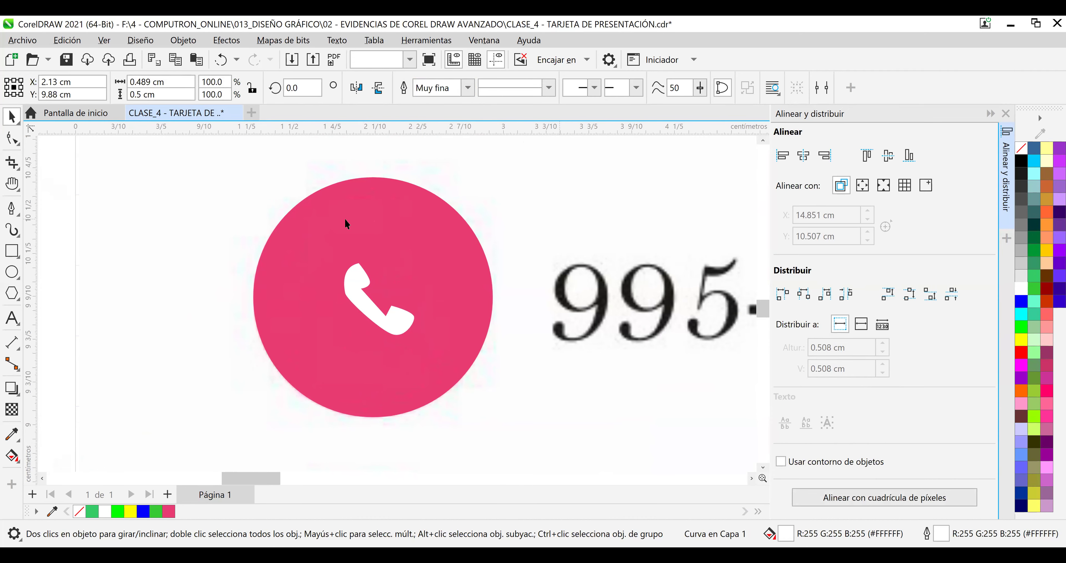
{"action": "left_click", "coordinate": [190, 213]}
Centre the handset and the pink circle on each other horizontally and vertically, and save the document.
{"action": "left_click_drag", "start_coordinate": [214, 167], "coordinate": [543, 433]}
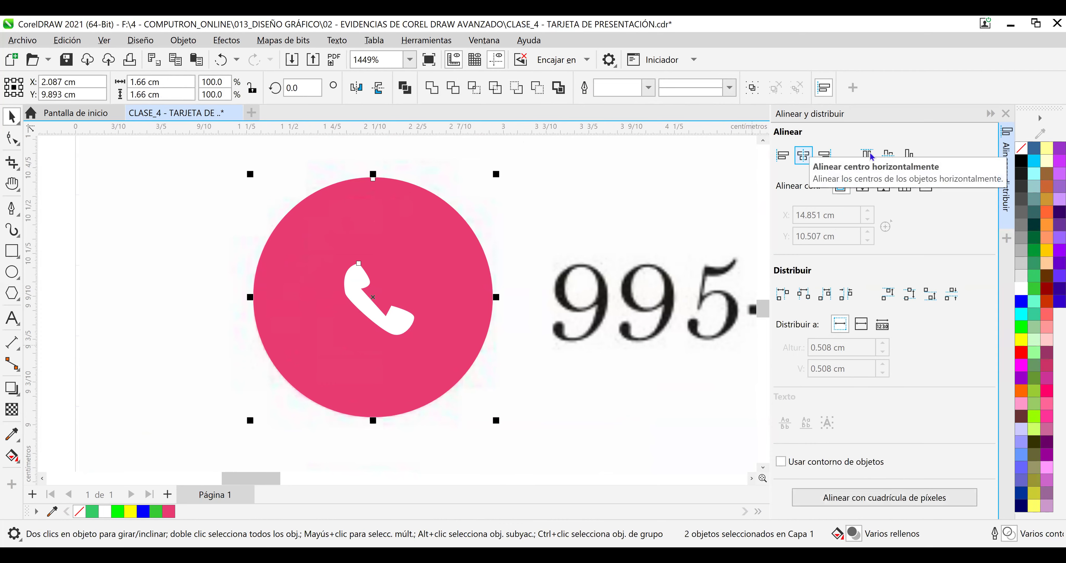
{"action": "left_click", "coordinate": [888, 156]}
{"action": "left_click", "coordinate": [681, 230]}
{"action": "scroll", "coordinate": [315, 239], "scroll_direction": "down", "scroll_amount": 2}
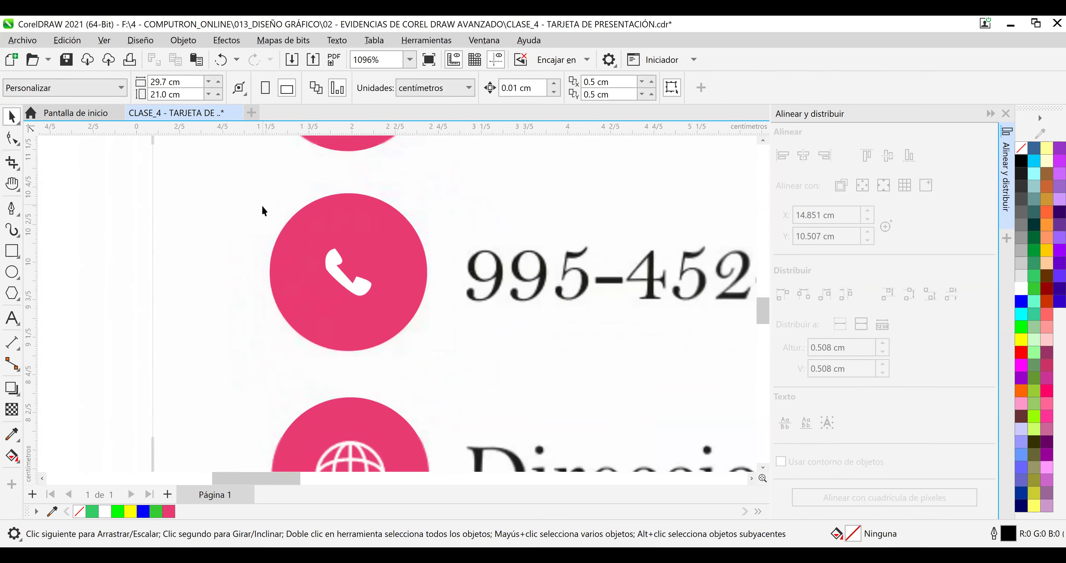
{"action": "scroll", "coordinate": [261, 203], "scroll_direction": "down", "scroll_amount": 1}
{"action": "key", "text": "ctrl+s"}
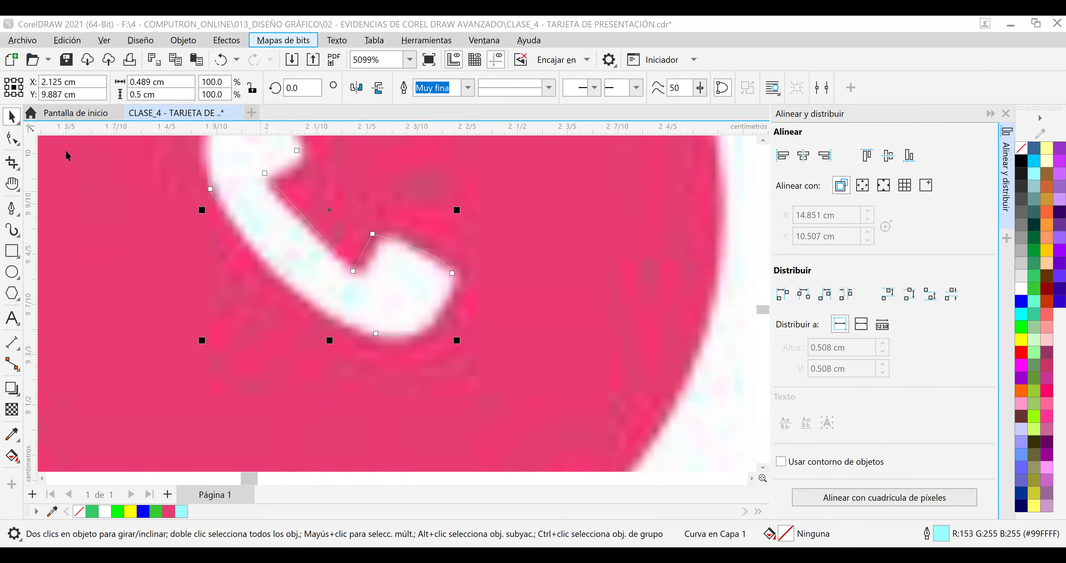
With the Shape tool, move the handset's three mouthpiece nodes onto the corners of the original phone image.
{"action": "key", "text": "F10"}
{"action": "scroll", "coordinate": [429, 248], "scroll_direction": "up", "scroll_amount": 3}
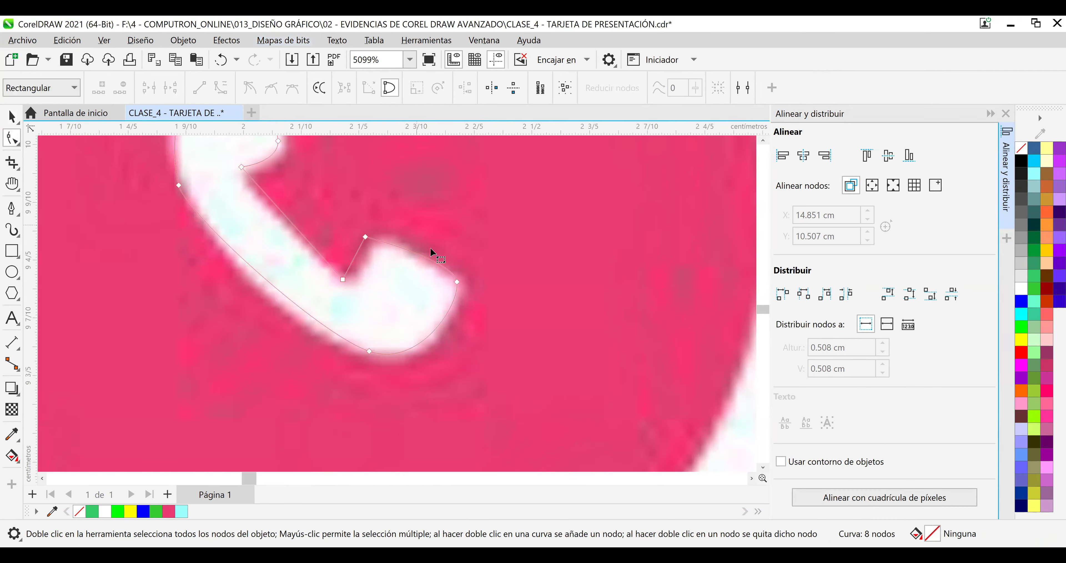
{"action": "scroll", "coordinate": [488, 285], "scroll_direction": "up", "scroll_amount": 1}
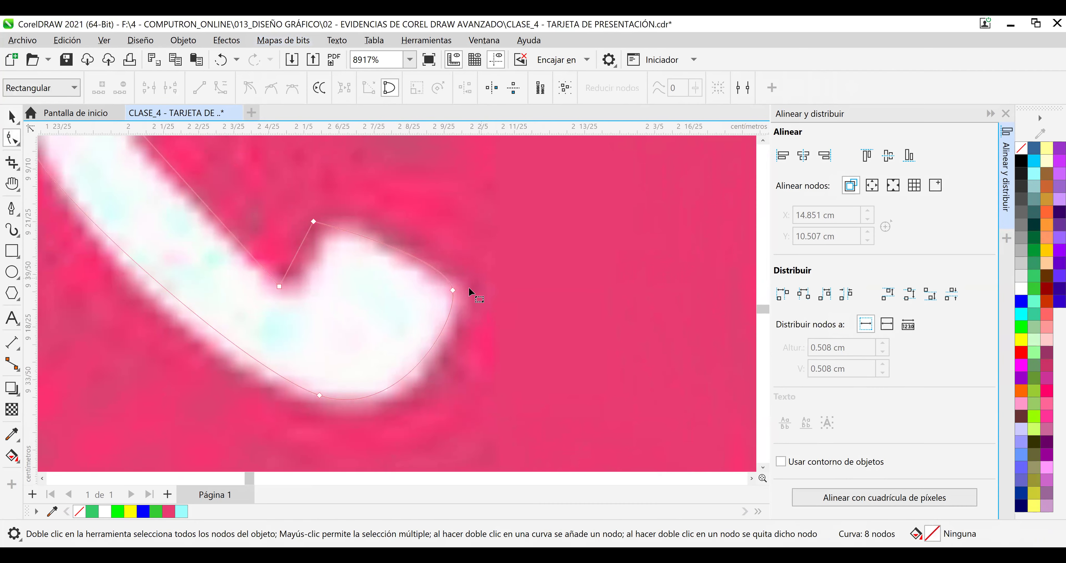
{"action": "left_click_drag", "start_coordinate": [453, 291], "coordinate": [460, 292]}
{"action": "left_click_drag", "start_coordinate": [315, 223], "coordinate": [333, 223]}
{"action": "left_click_drag", "start_coordinate": [280, 285], "coordinate": [293, 292]}
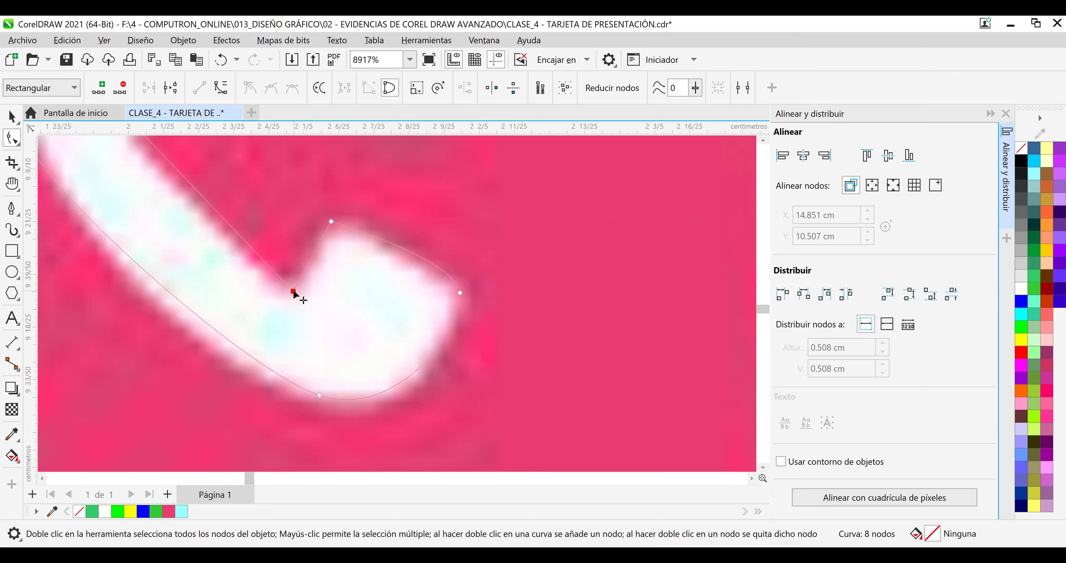
{"action": "left_click", "coordinate": [332, 221]}
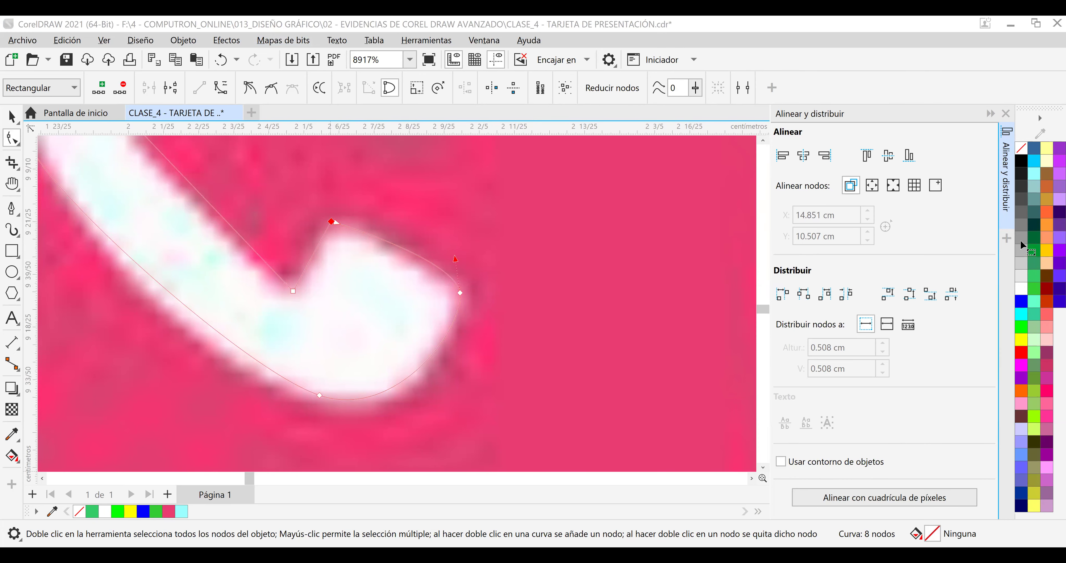
Adjust the curve handles along the handset's outer back so the curve follows the original phone's edge.
{"action": "scroll", "coordinate": [320, 401], "scroll_direction": "down", "scroll_amount": 1}
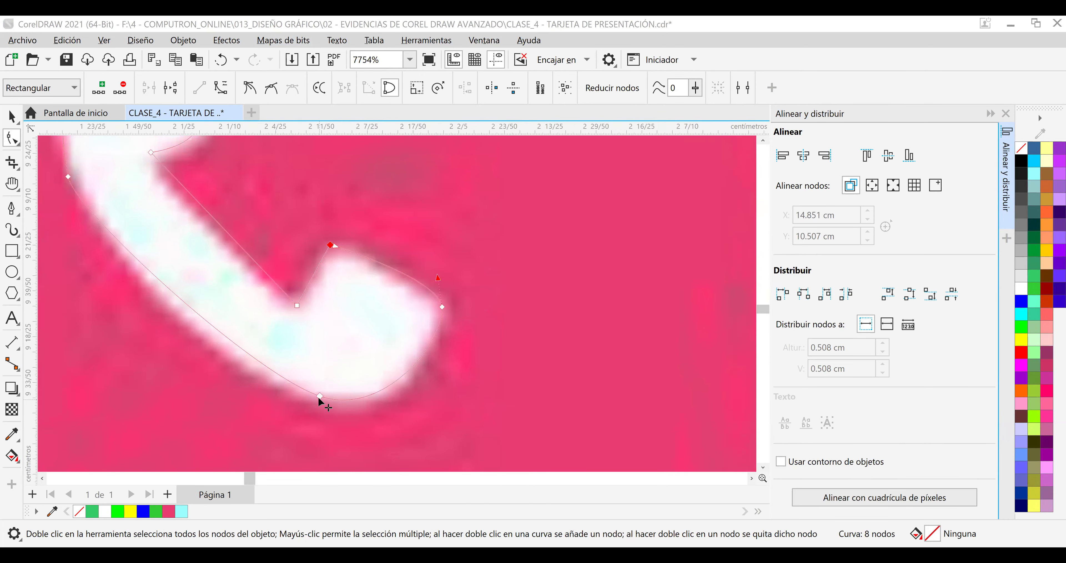
{"action": "left_click", "coordinate": [320, 396]}
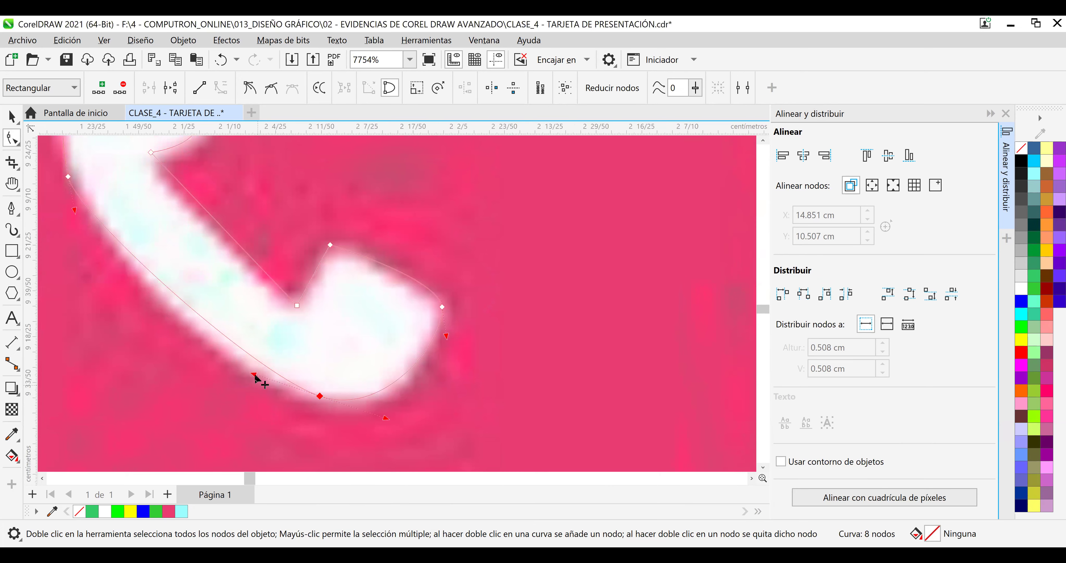
{"action": "left_click_drag", "start_coordinate": [249, 374], "coordinate": [223, 374]}
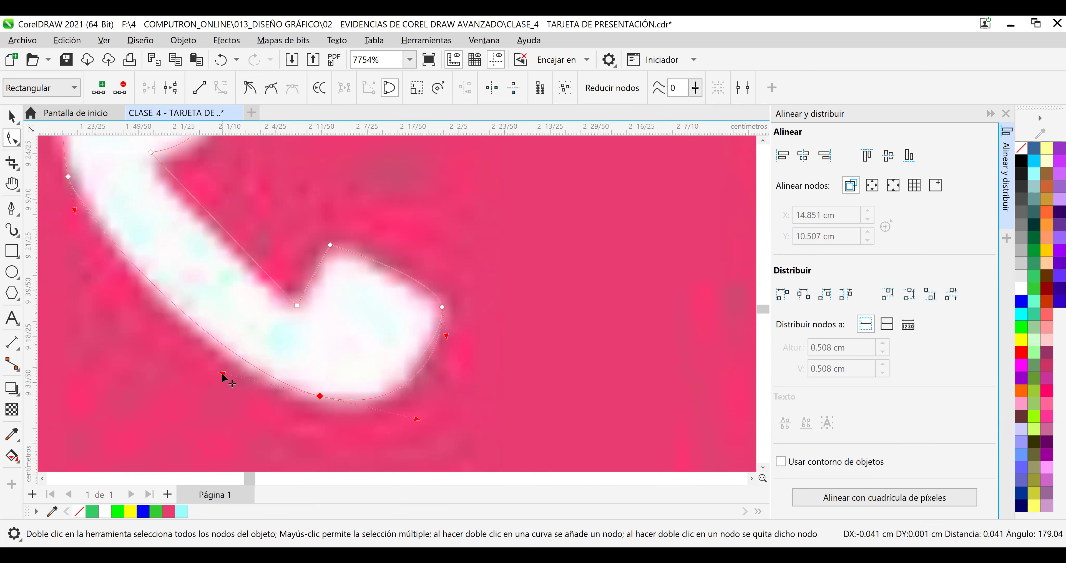
{"action": "left_click_drag", "start_coordinate": [76, 215], "coordinate": [75, 223]}
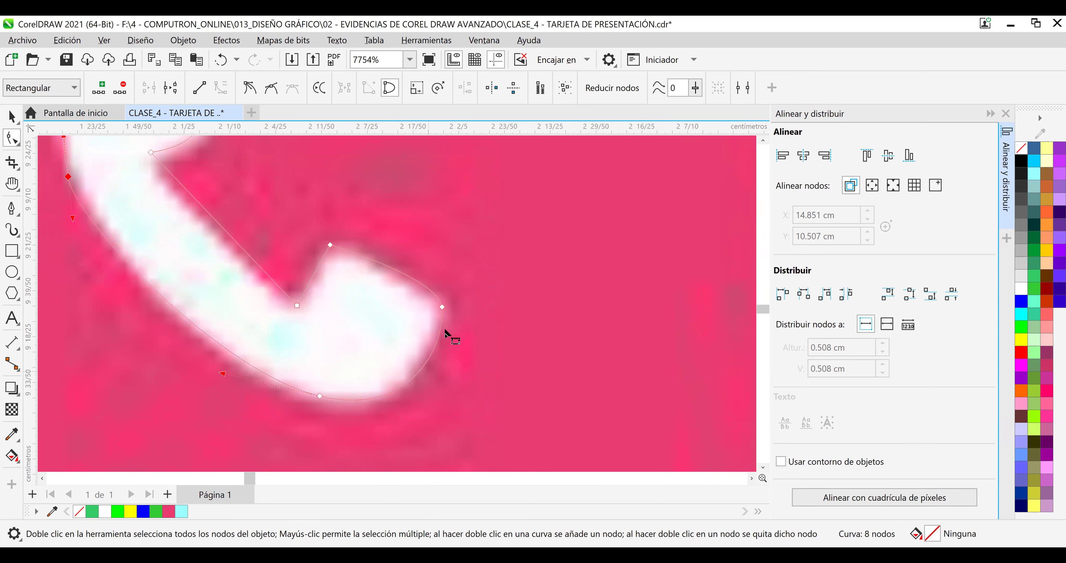
Move the handset's outer mouthpiece node and the two nodes along its inner edge onto the original phone's edges.
{"action": "left_click_drag", "start_coordinate": [441, 308], "coordinate": [434, 308]}
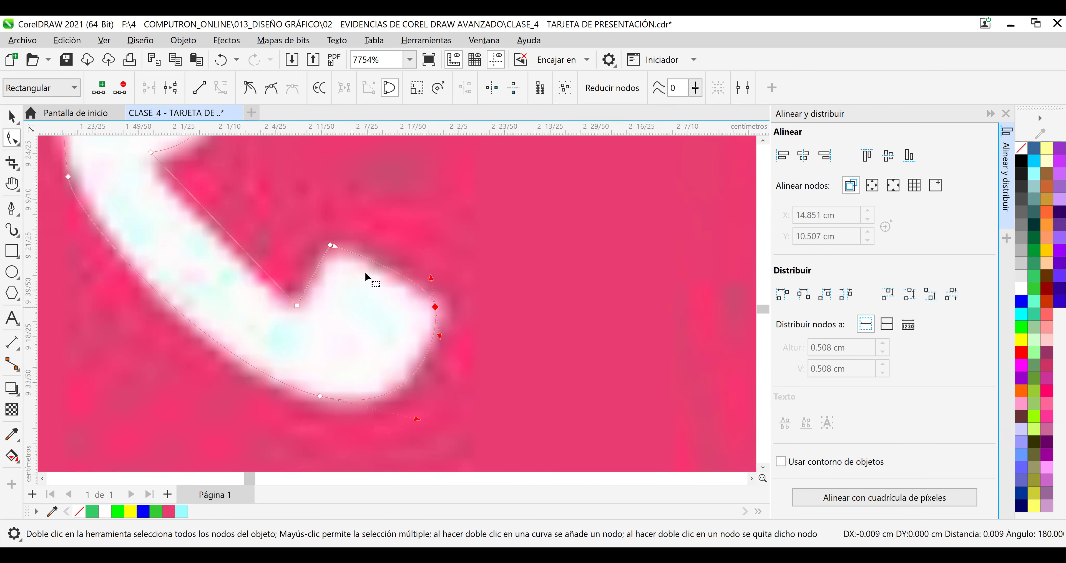
{"action": "left_click", "coordinate": [335, 246]}
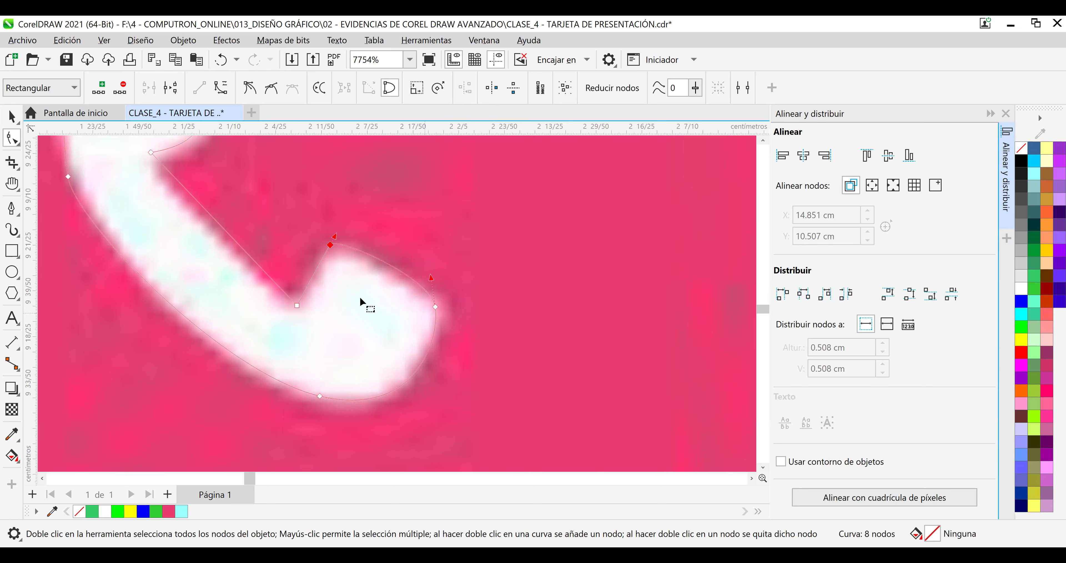
{"action": "left_click_drag", "start_coordinate": [297, 306], "coordinate": [301, 306]}
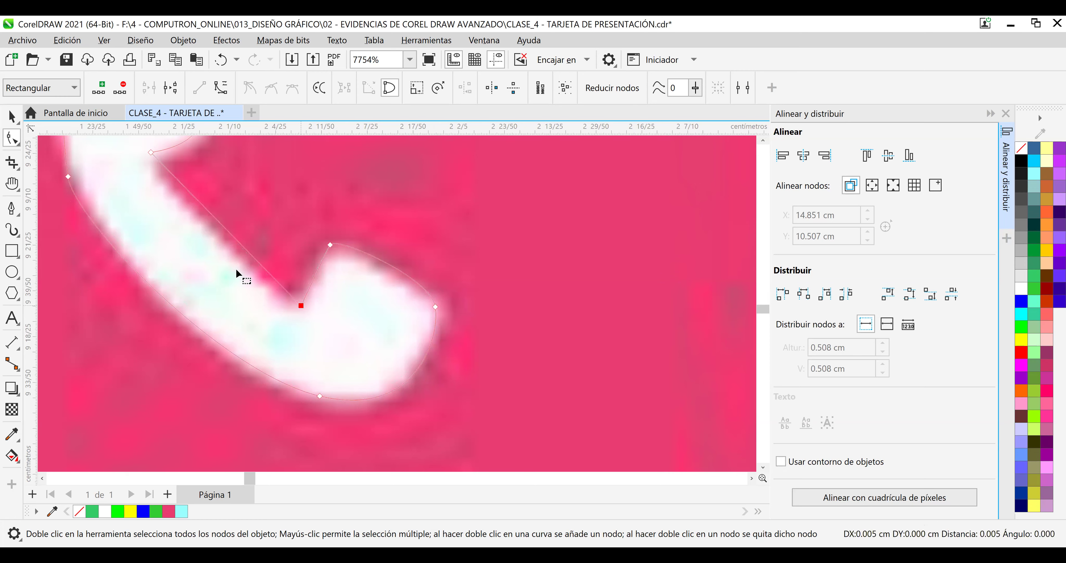
{"action": "left_click_drag", "start_coordinate": [151, 159], "coordinate": [155, 177]}
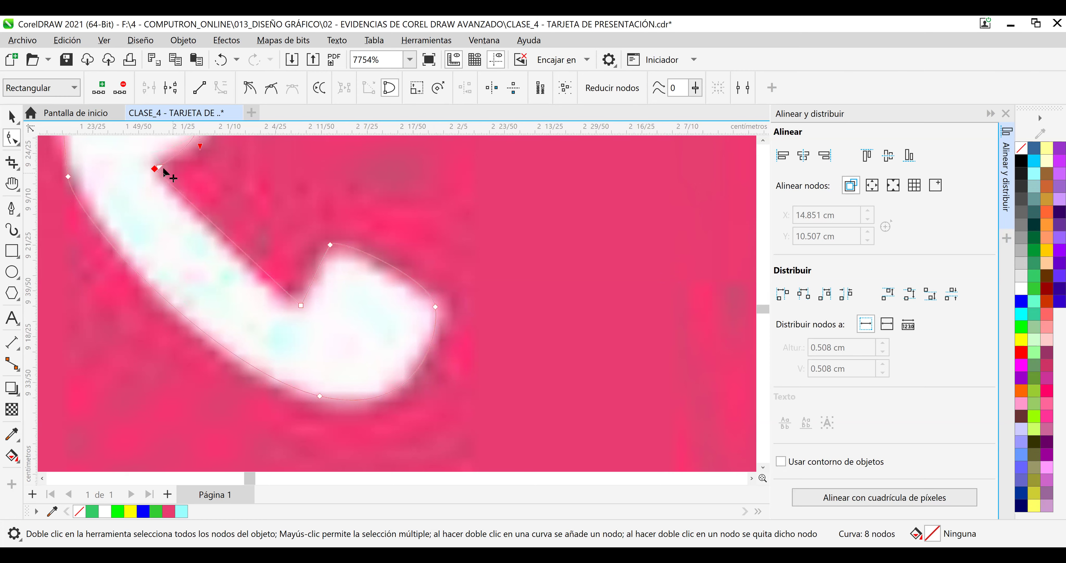
Fit the earpiece's outer corner nodes and the upper back node and curve handles to the original phone's outline.
{"action": "scroll", "coordinate": [232, 159], "scroll_direction": "down", "scroll_amount": 1}
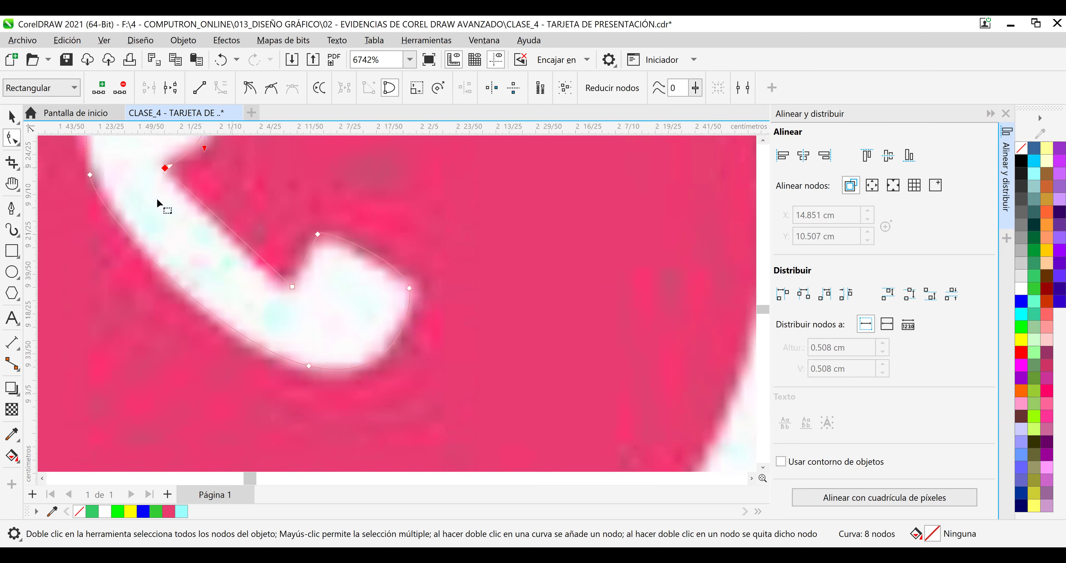
{"action": "scroll", "coordinate": [226, 205], "scroll_direction": "down", "scroll_amount": 2}
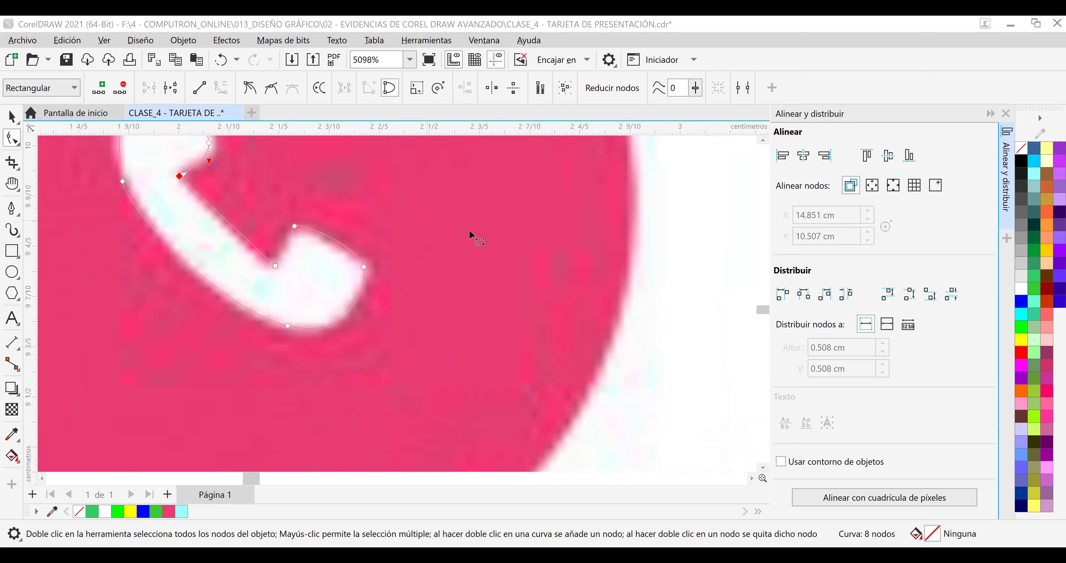
{"action": "left_click", "coordinate": [12, 183]}
{"action": "left_click_drag", "start_coordinate": [193, 232], "coordinate": [240, 294]}
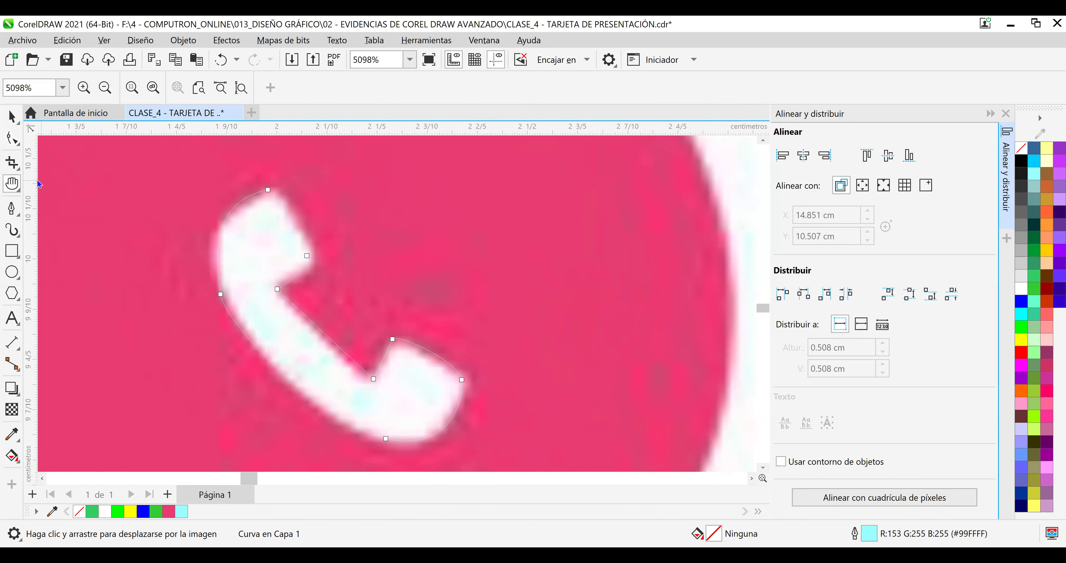
{"action": "left_click", "coordinate": [12, 140]}
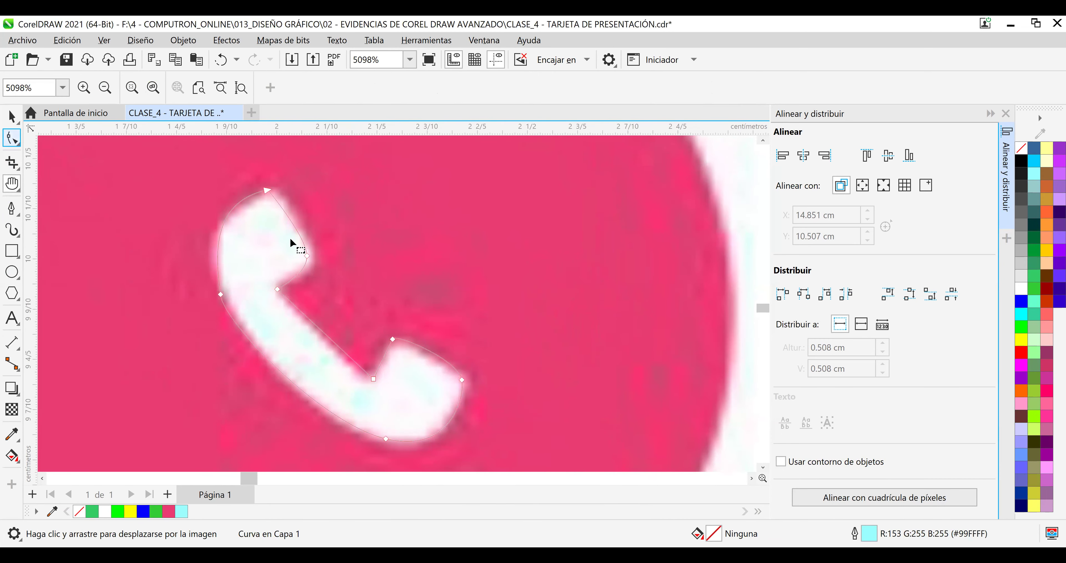
{"action": "scroll", "coordinate": [291, 240], "scroll_direction": "up", "scroll_amount": 1}
{"action": "left_click_drag", "start_coordinate": [311, 261], "coordinate": [317, 260]}
{"action": "left_click_drag", "start_coordinate": [267, 188], "coordinate": [276, 190]}
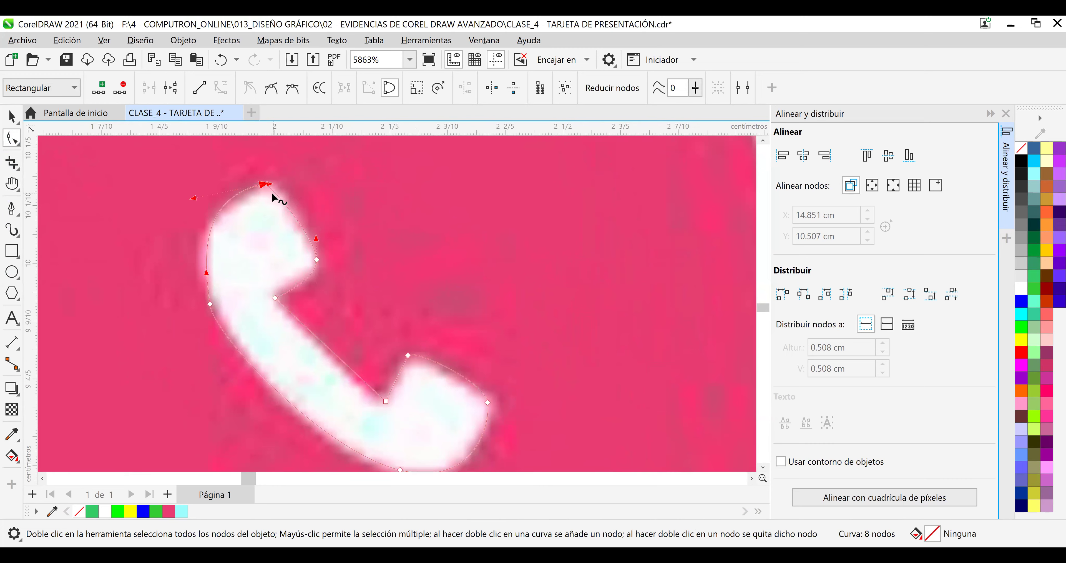
{"action": "left_click_drag", "start_coordinate": [195, 200], "coordinate": [187, 215]}
{"action": "left_click_drag", "start_coordinate": [207, 272], "coordinate": [201, 273]}
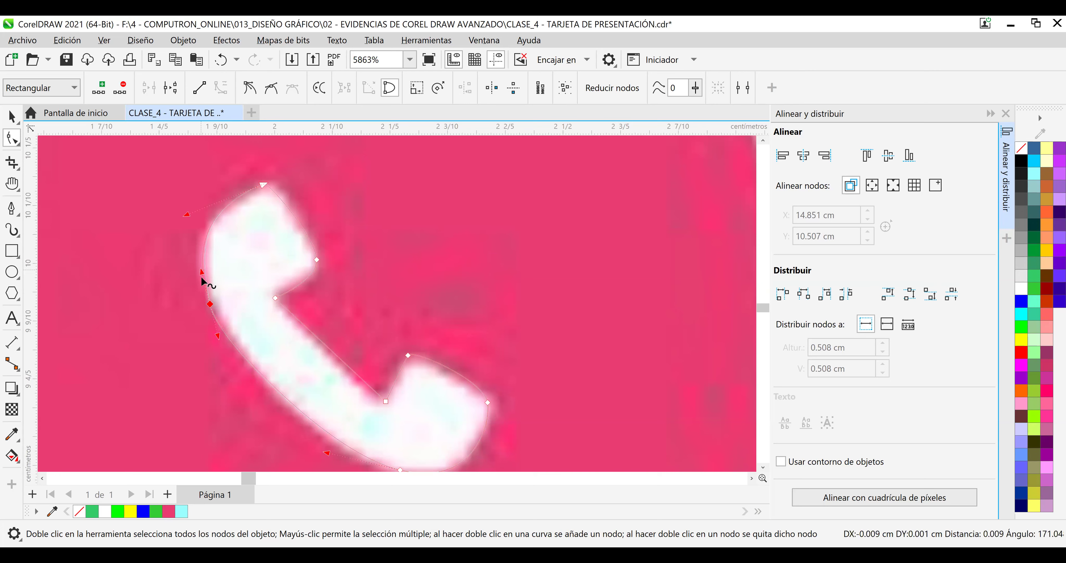
{"action": "left_click_drag", "start_coordinate": [215, 306], "coordinate": [216, 311]}
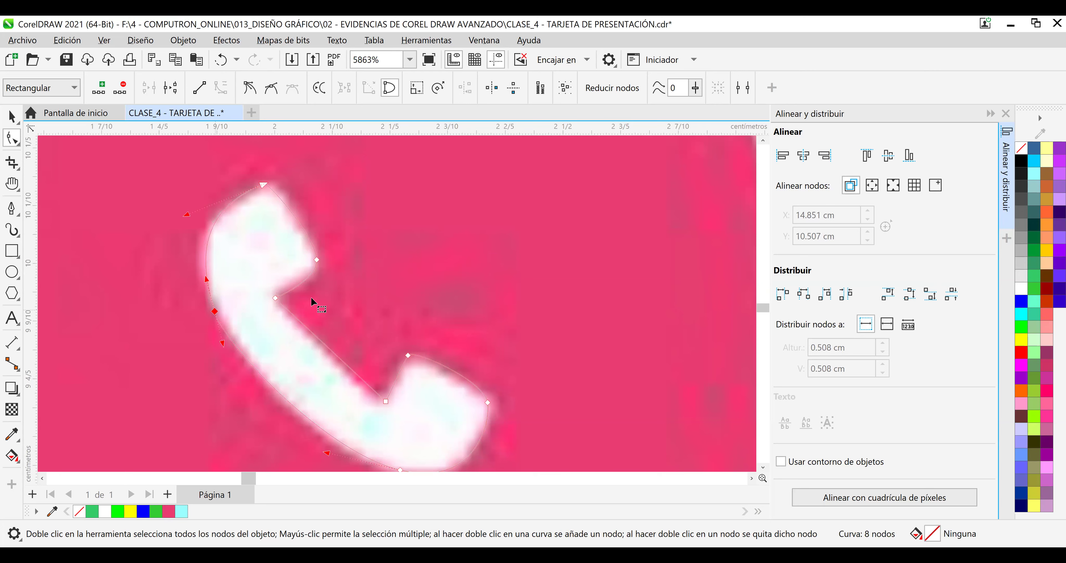
Convert the earpiece's inner corner node to a cusp and adjust its handles to follow the original phone's edge.
{"action": "left_click", "coordinate": [317, 260]}
{"action": "left_click_drag", "start_coordinate": [316, 240], "coordinate": [318, 228]}
{"action": "right_click", "coordinate": [316, 260]}
{"action": "left_click", "coordinate": [376, 377]}
{"action": "left_click_drag", "start_coordinate": [310, 291], "coordinate": [306, 289]}
{"action": "left_click_drag", "start_coordinate": [319, 227], "coordinate": [312, 225]}
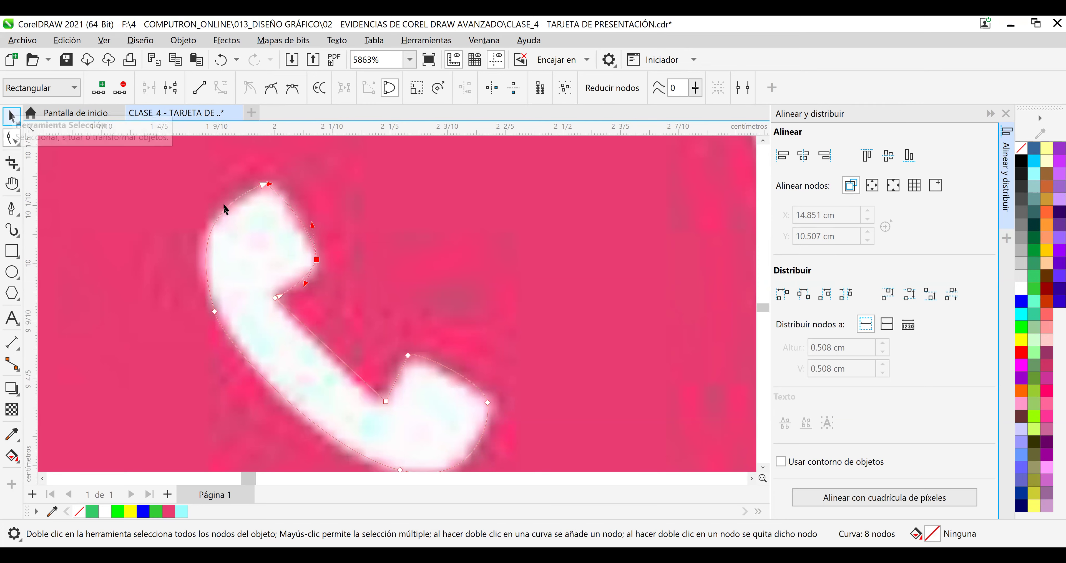
Fill the traced handset with white.
{"action": "key", "text": "space"}
{"action": "left_click", "coordinate": [240, 216]}
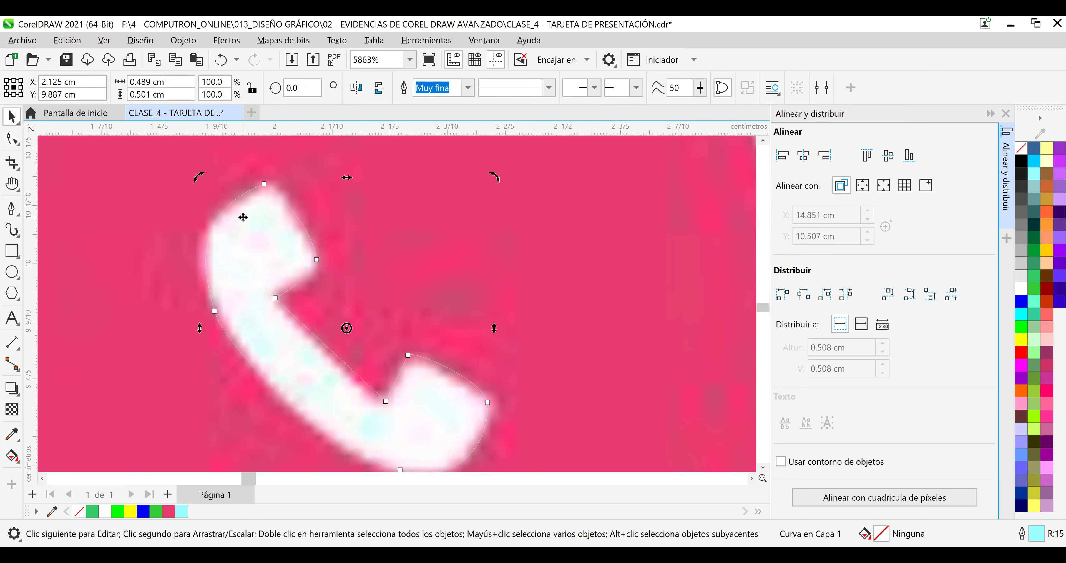
{"action": "left_click", "coordinate": [1025, 292]}
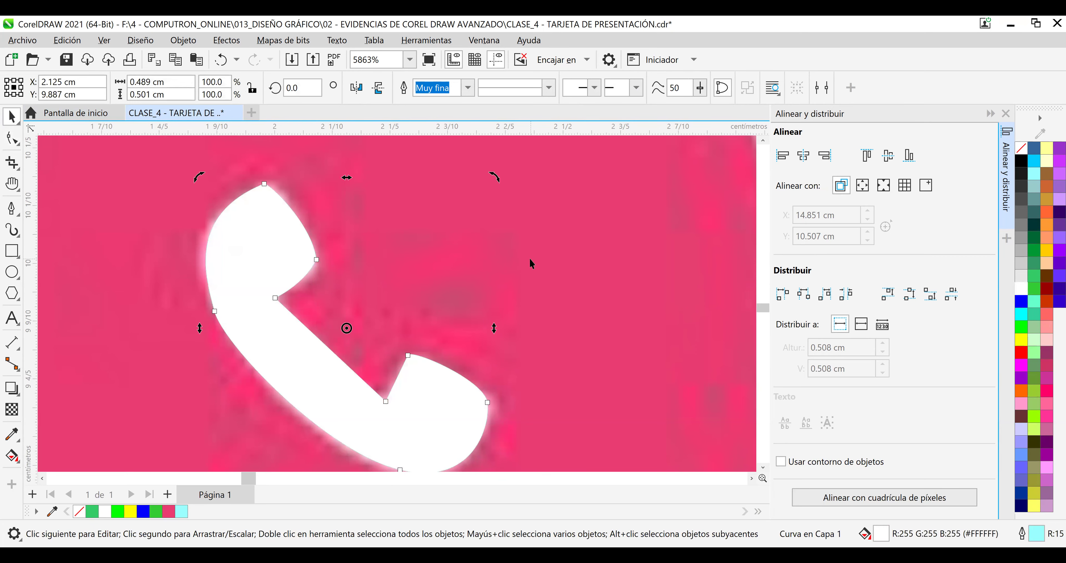
Move the pink circle onto the original phone icon and centre the handset and circle on each other horizontally and vertically.
{"action": "scroll", "coordinate": [528, 258], "scroll_direction": "down", "scroll_amount": 2}
{"action": "scroll", "coordinate": [528, 256], "scroll_direction": "down", "scroll_amount": 2}
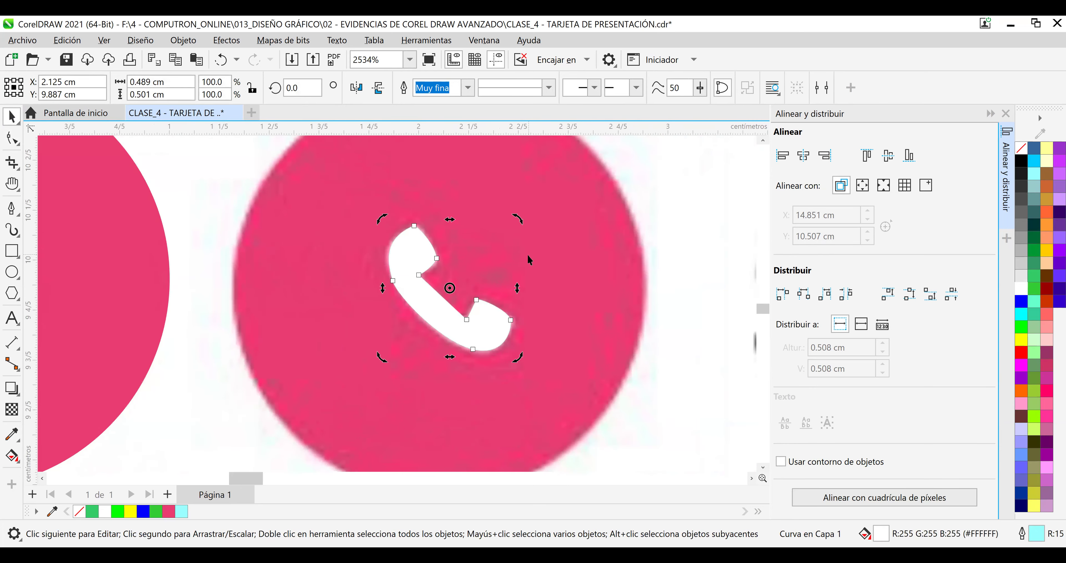
{"action": "left_click_drag", "start_coordinate": [225, 242], "coordinate": [523, 250]}
{"action": "scroll", "coordinate": [325, 242], "scroll_direction": "down", "scroll_amount": 4}
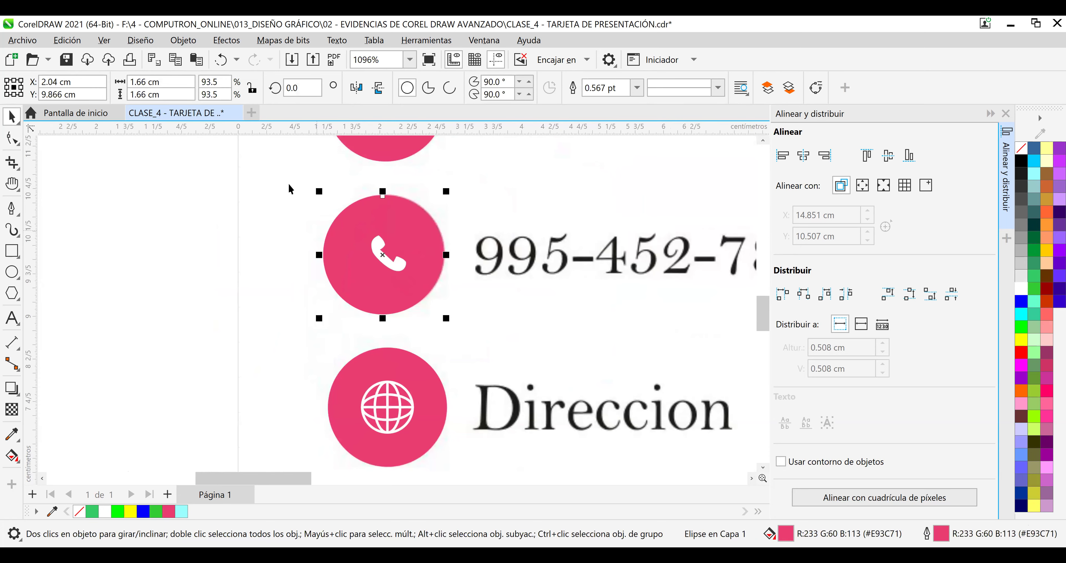
{"action": "left_click", "coordinate": [279, 178]}
{"action": "left_click_drag", "start_coordinate": [274, 172], "coordinate": [526, 327]}
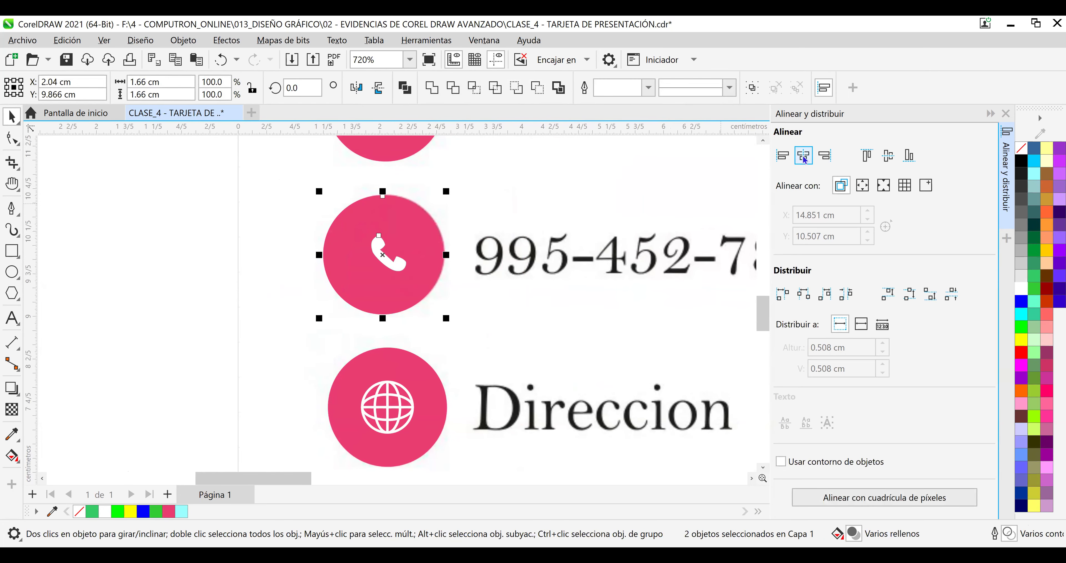
{"action": "left_click", "coordinate": [803, 155]}
{"action": "left_click", "coordinate": [888, 159]}
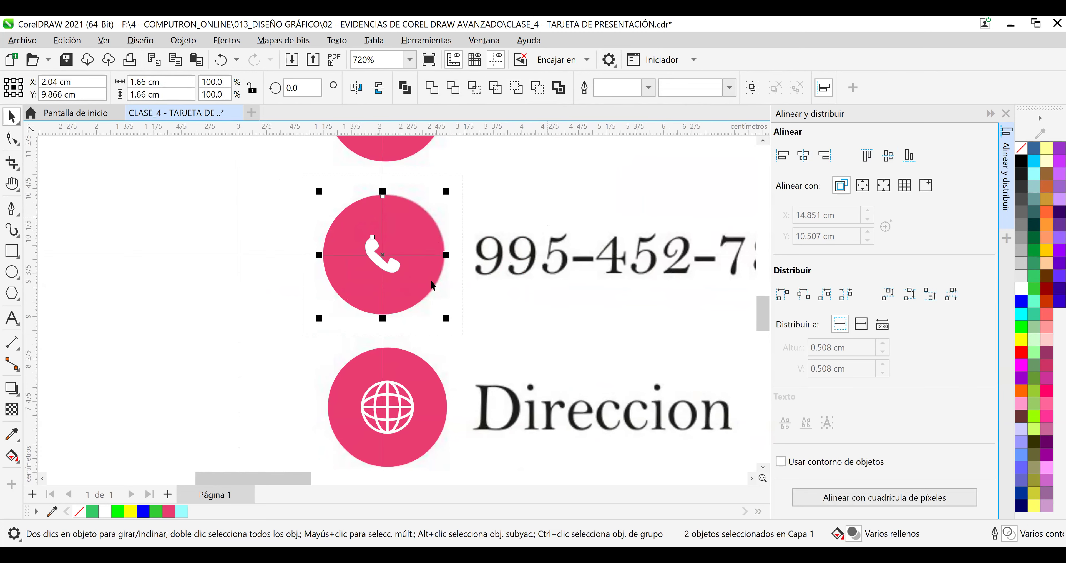
{"action": "key", "text": "Escape"}
Enlarge the white handset slightly and centre it on the pink circle horizontally and vertically.
{"action": "left_click", "coordinate": [393, 267]}
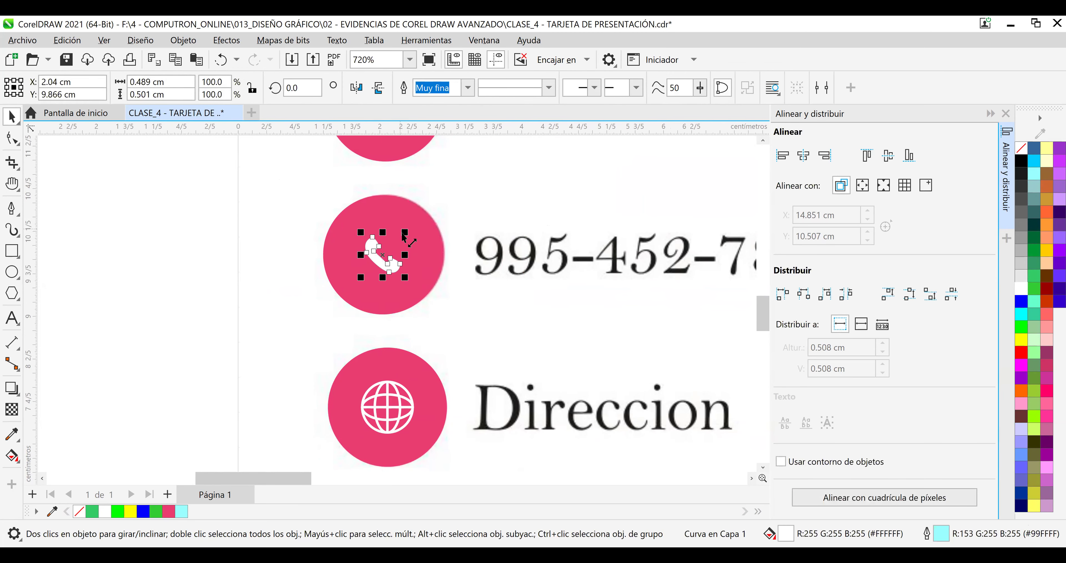
{"action": "left_click_drag", "start_coordinate": [418, 234], "coordinate": [430, 225]}
{"action": "left_click", "coordinate": [509, 216]}
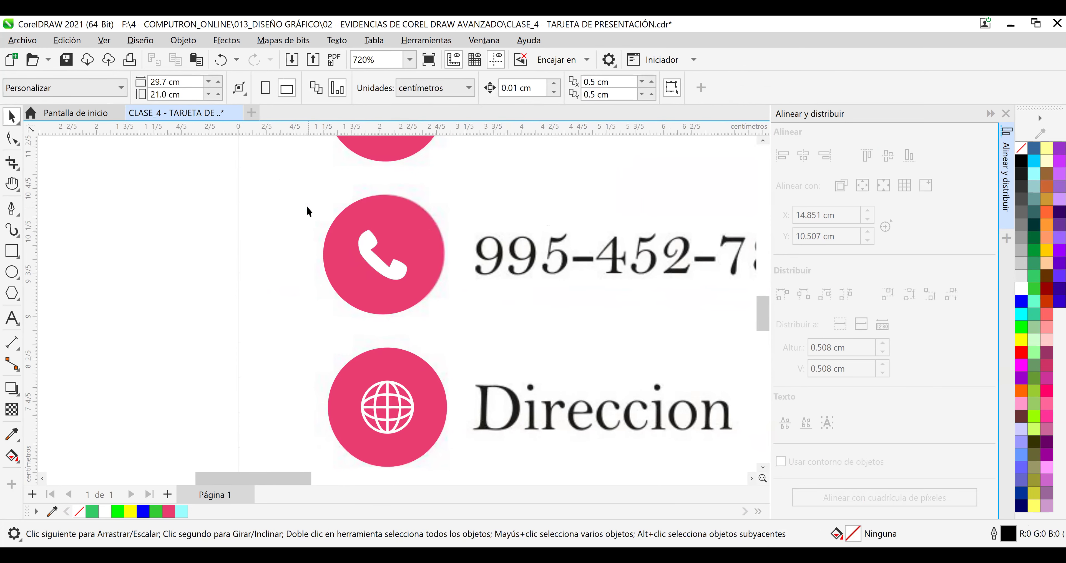
{"action": "left_click_drag", "start_coordinate": [298, 190], "coordinate": [487, 323]}
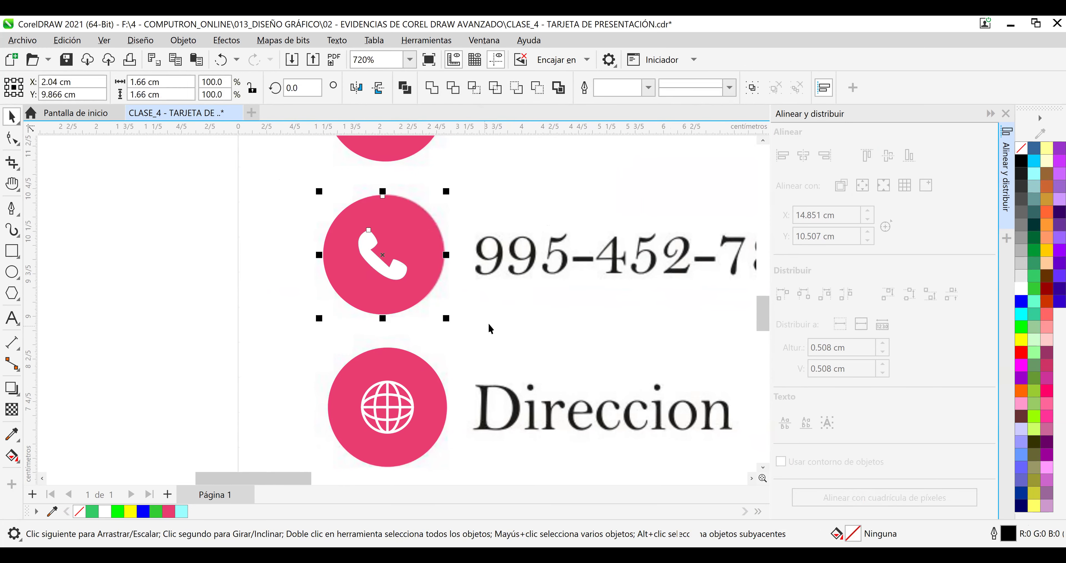
{"action": "left_click", "coordinate": [804, 155]}
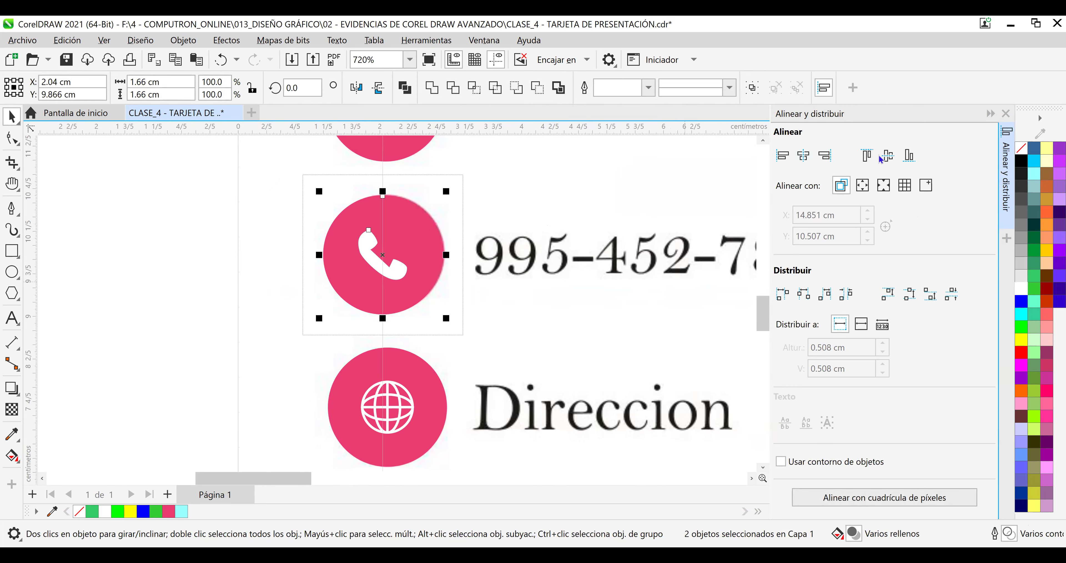
{"action": "left_click", "coordinate": [888, 156]}
{"action": "left_click", "coordinate": [591, 220]}
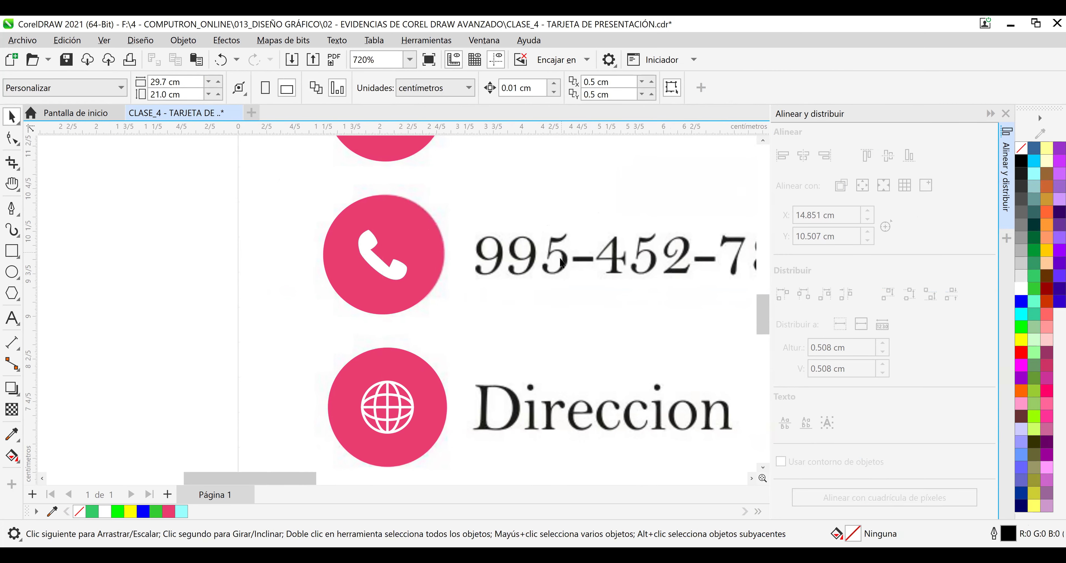
Clear the selection of the three contact icons and save the document.
{"action": "scroll", "coordinate": [562, 261], "scroll_direction": "down", "scroll_amount": 3}
{"action": "scroll", "coordinate": [561, 259], "scroll_direction": "down", "scroll_amount": 1}
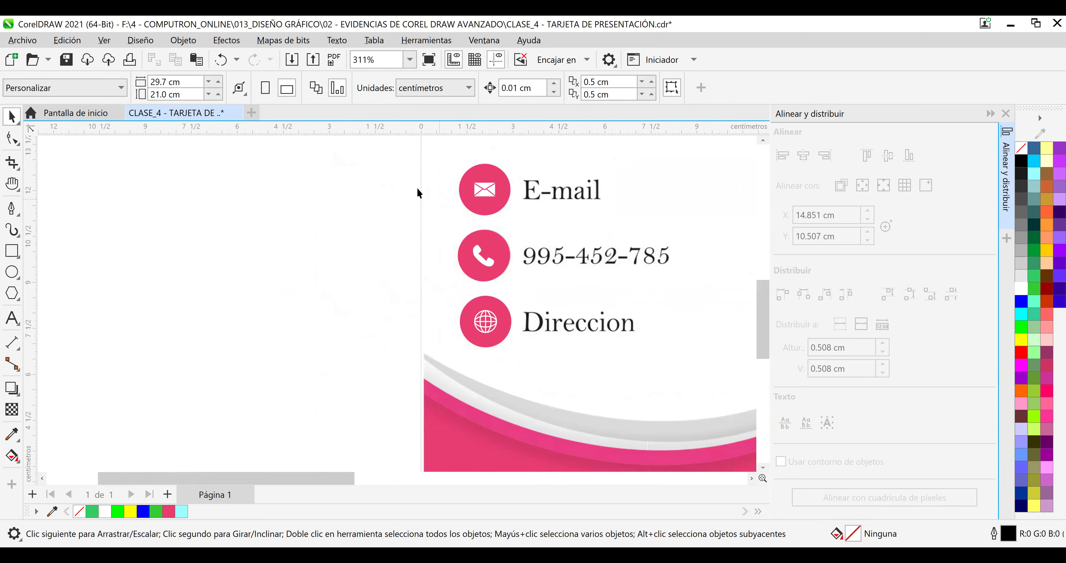
{"action": "left_click_drag", "start_coordinate": [429, 147], "coordinate": [576, 373]}
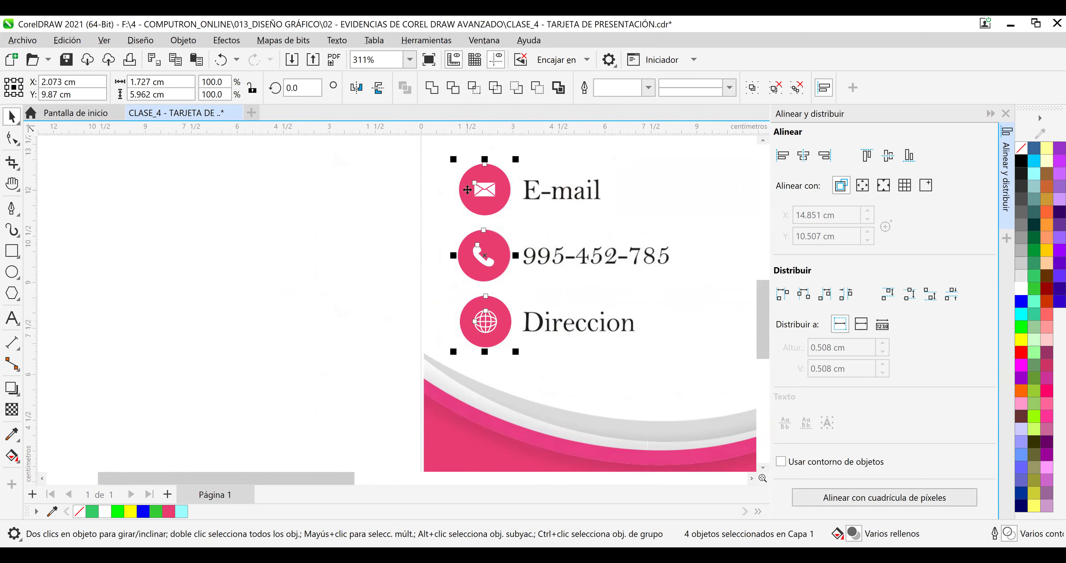
{"action": "right_click", "coordinate": [510, 213]}
{"action": "left_click", "coordinate": [583, 200]}
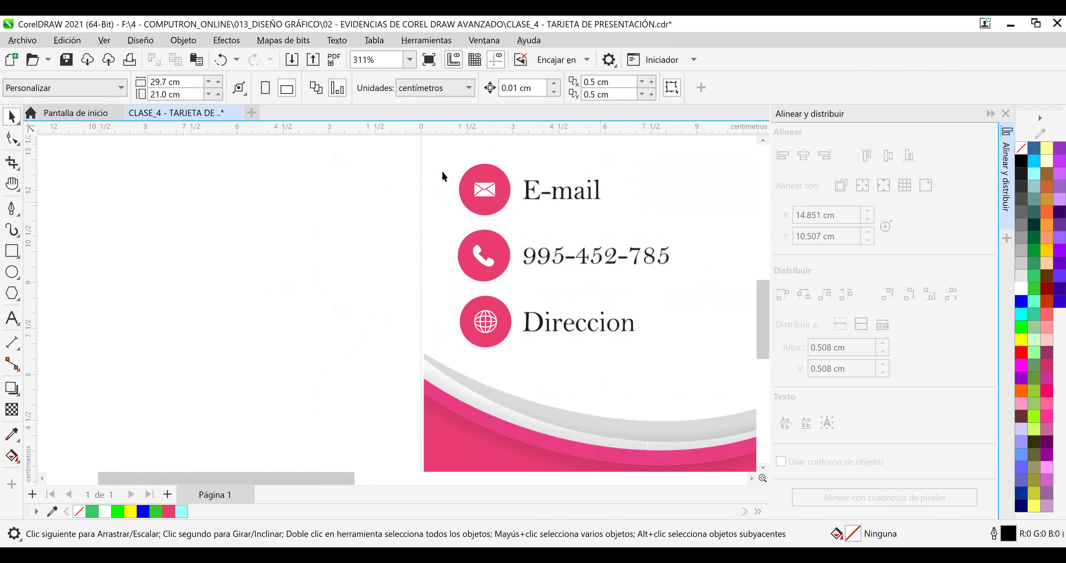
{"action": "left_click", "coordinate": [67, 59]}
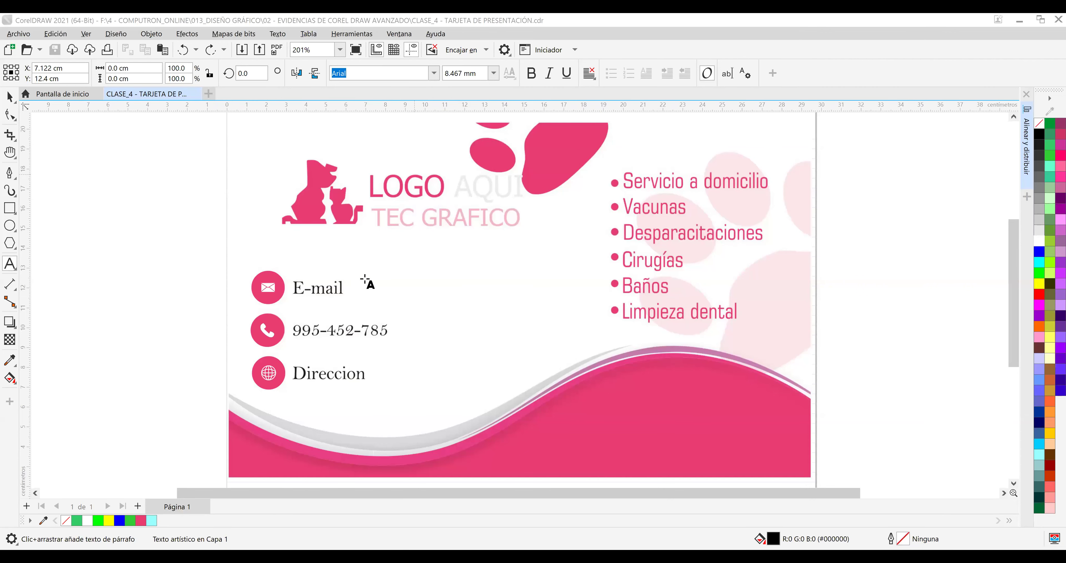
Add the artistic text "E-mail" in Arial beside the original e-mail label.
{"action": "left_click", "coordinate": [381, 280]}
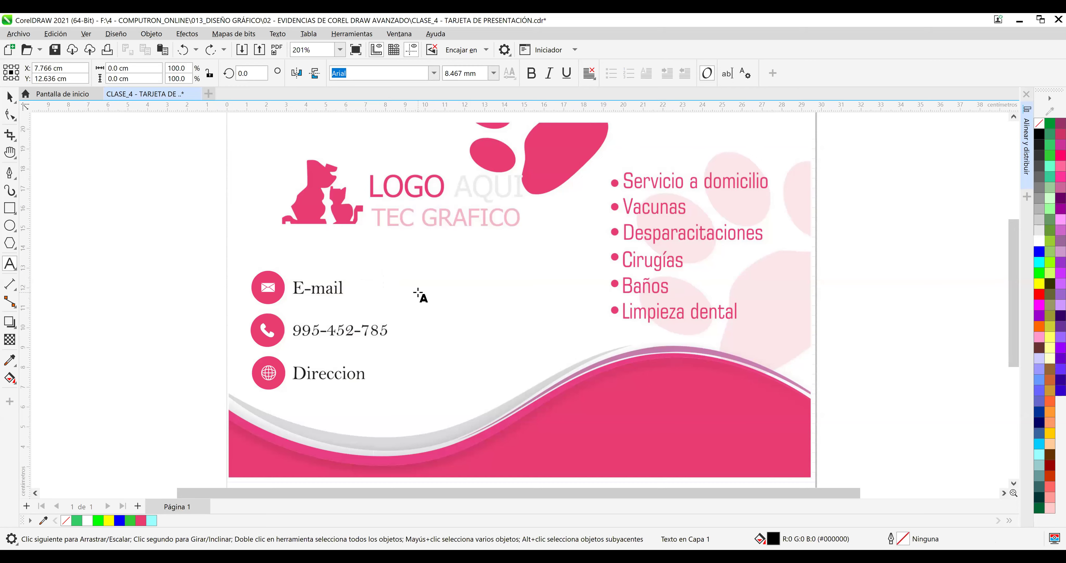
{"action": "type", "text": "E-MAIL"}
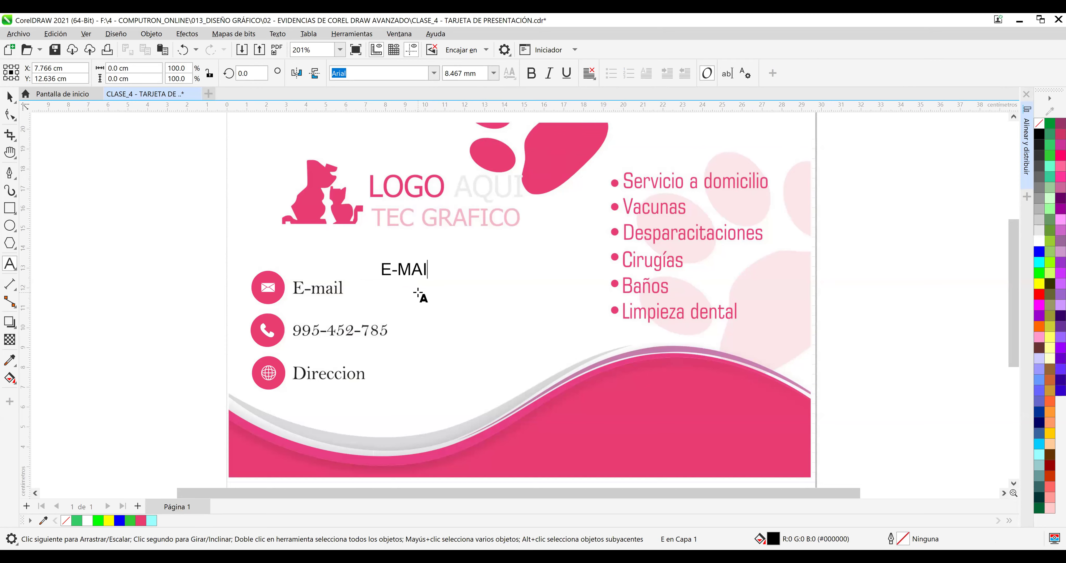
{"action": "key", "text": "BackSpace"}
{"action": "key", "text": "BackSpace"}
{"action": "key", "text": "BackSpace"}
{"action": "key", "text": "BackSpace"}
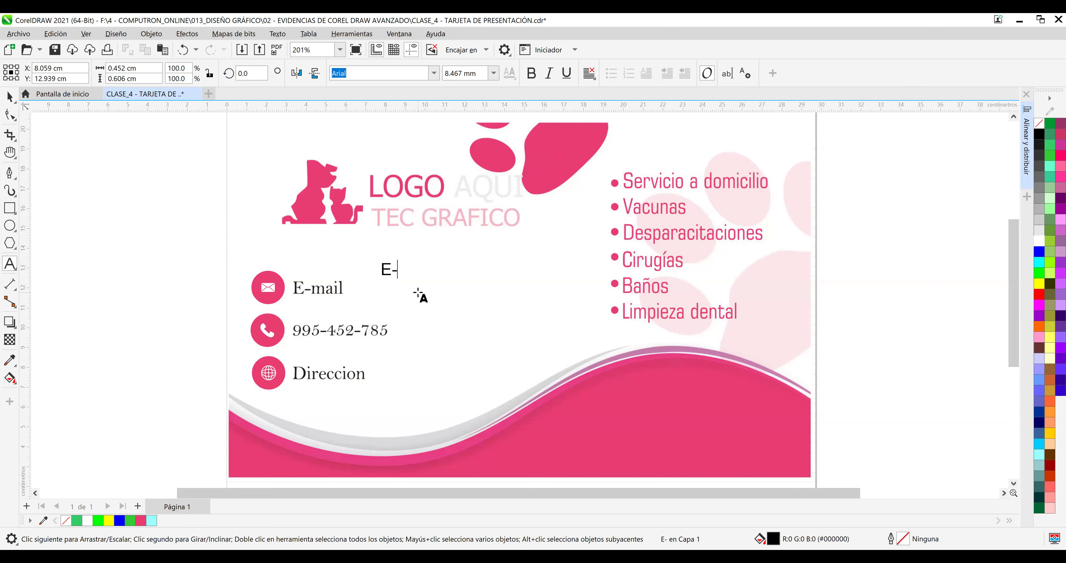
{"action": "type", "text": "mail"}
{"action": "key", "text": "Escape"}
Add the card's phone number as a separate artistic text near the original phone number.
{"action": "left_click", "coordinate": [430, 310]}
{"action": "type", "text": "9"}
{"action": "key", "text": "Escape"}
{"action": "type", "text": "95"}
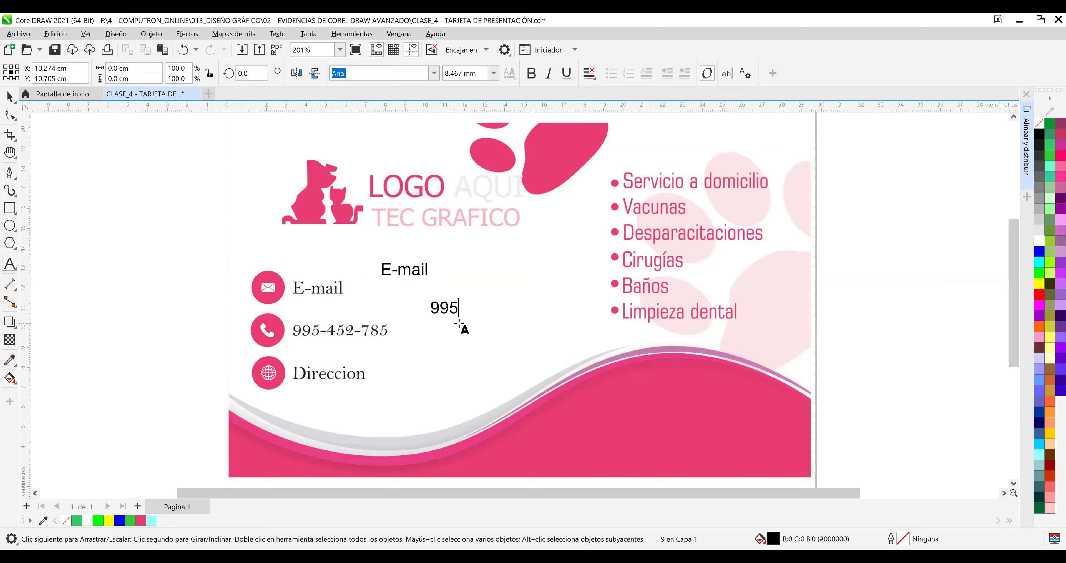
{"action": "type", "text": "-452-785"}
Add the artistic text "Dirección" beside the original address label and finish text entry.
{"action": "left_click", "coordinate": [441, 362]}
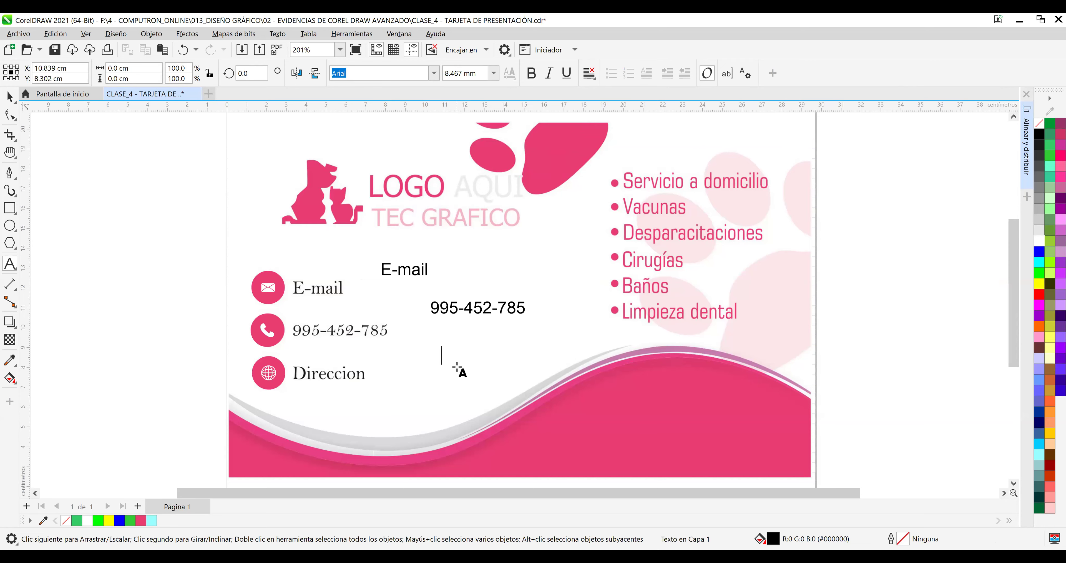
{"action": "type", "text": "Direc"}
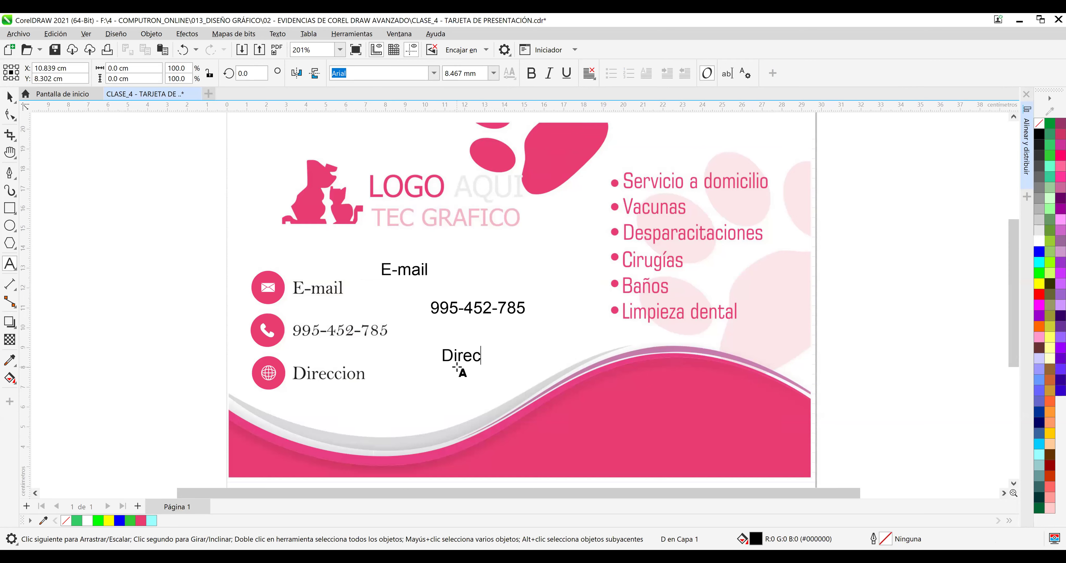
{"action": "type", "text": "ci"}
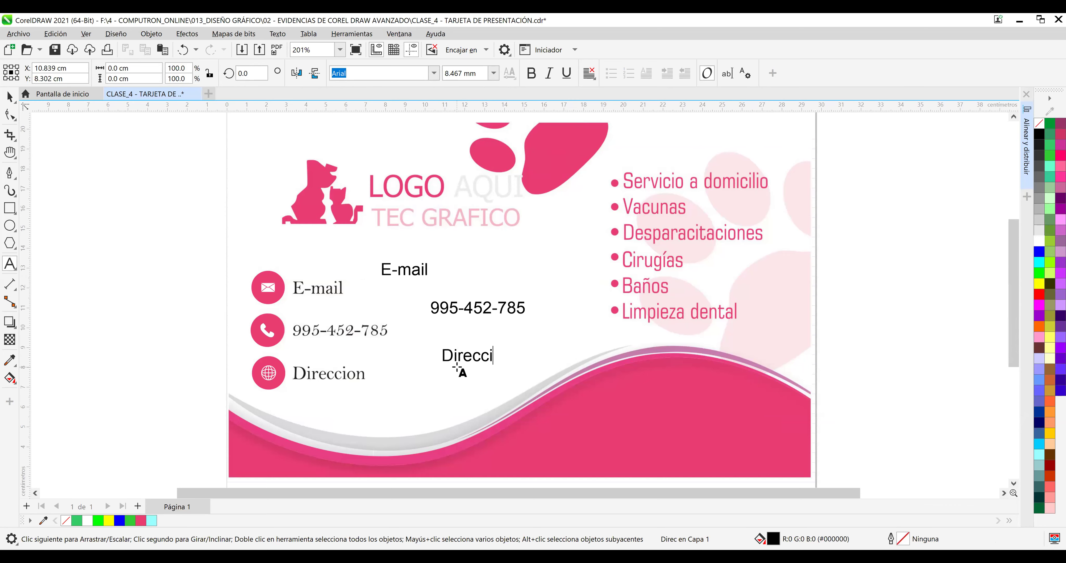
{"action": "type", "text": "ón"}
{"action": "left_click", "coordinate": [11, 99]}
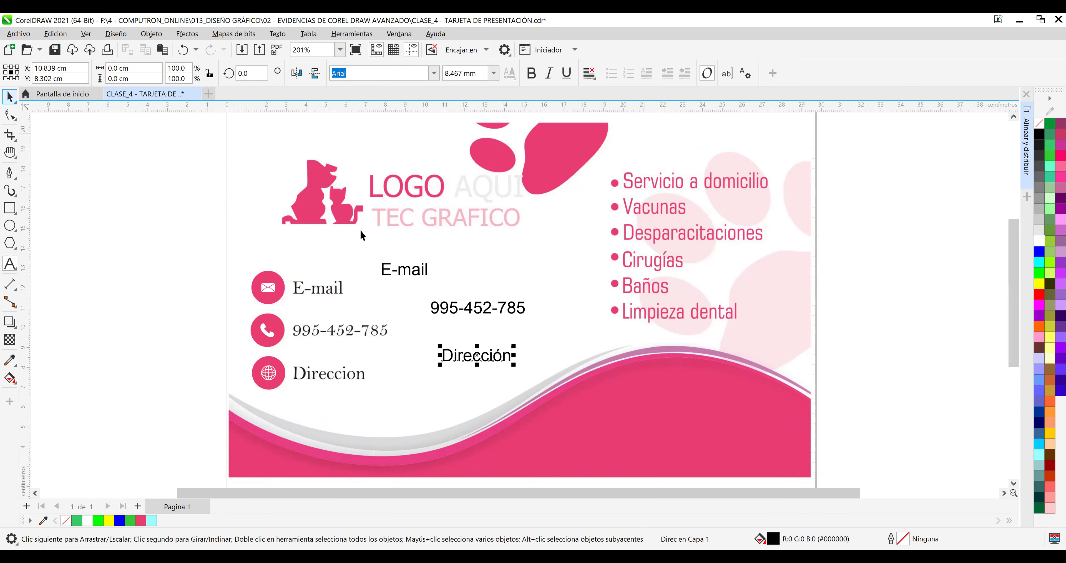
Move the new Arial e-mail, phone number and address texts over their original labels beside the contact icons.
{"action": "left_click_drag", "start_coordinate": [407, 271], "coordinate": [327, 297]}
{"action": "left_click", "coordinate": [439, 313]}
{"action": "left_click_drag", "start_coordinate": [438, 311], "coordinate": [301, 334]}
{"action": "left_click_drag", "start_coordinate": [460, 359], "coordinate": [324, 374]}
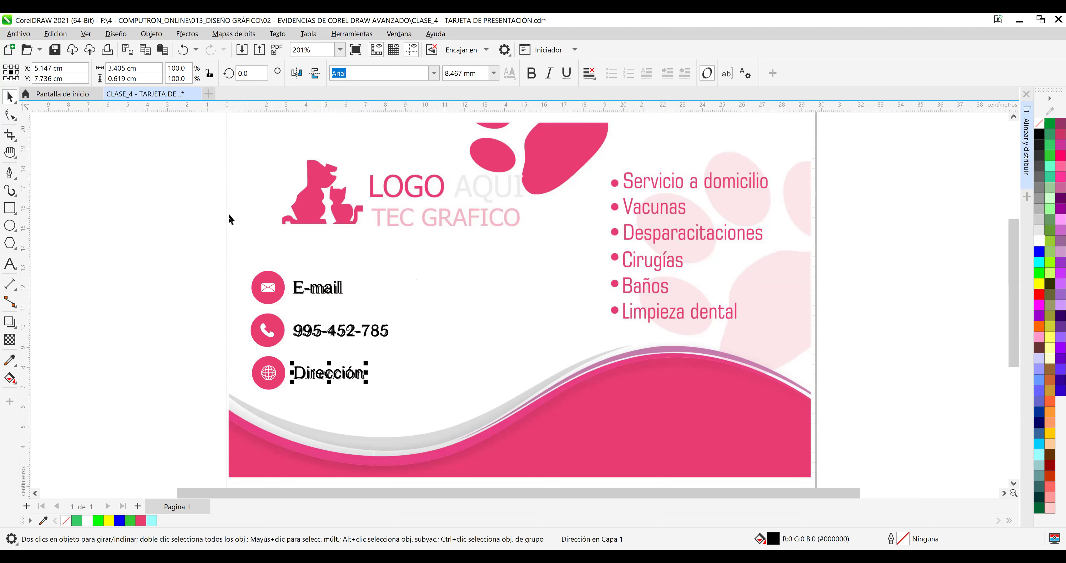
Add the artistic text "Servicio a domicilio" in Arial in the blank area between the logo and the services list.
{"action": "left_click", "coordinate": [9, 264]}
{"action": "left_click", "coordinate": [452, 268]}
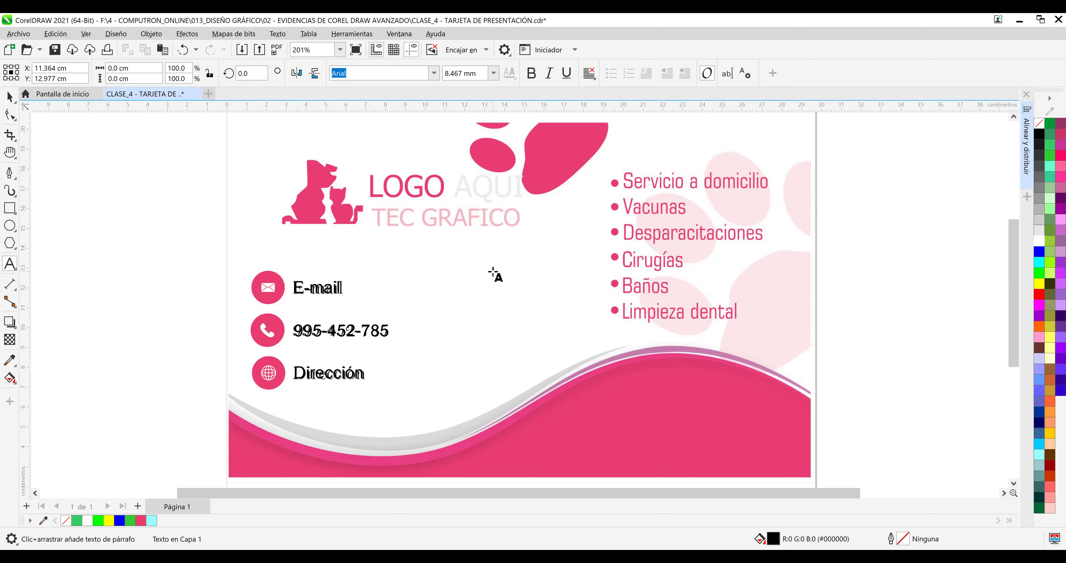
{"action": "type", "text": "Servic"}
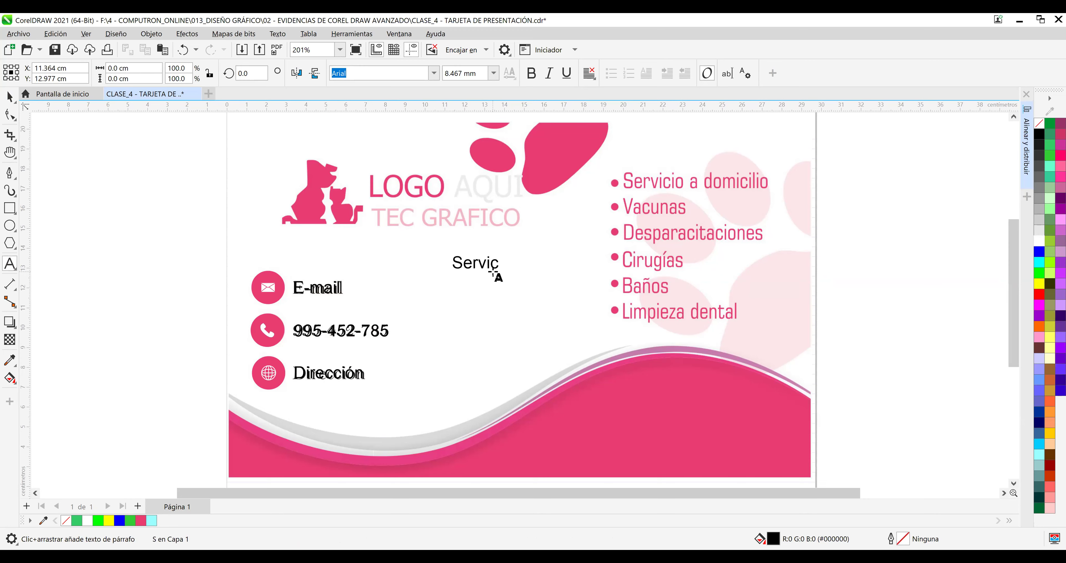
{"action": "type", "text": "io"}
{"action": "key", "text": "BackSpace"}
{"action": "key", "text": "BackSpace"}
{"action": "type", "text": "cio a dm"}
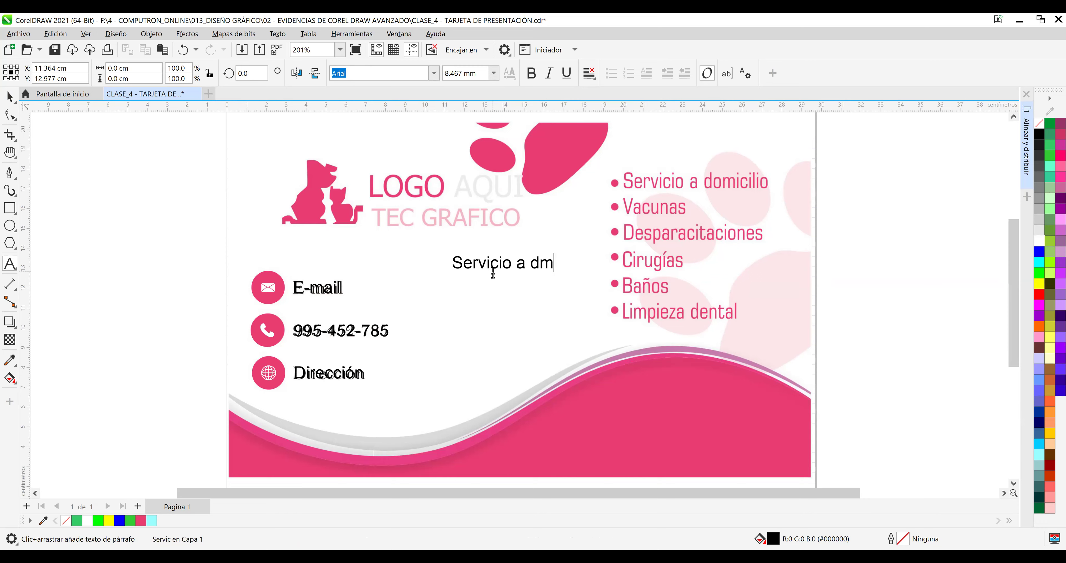
{"action": "key", "text": "BackSpace"}
{"action": "type", "text": "om"}
{"action": "type", "text": "icio"}
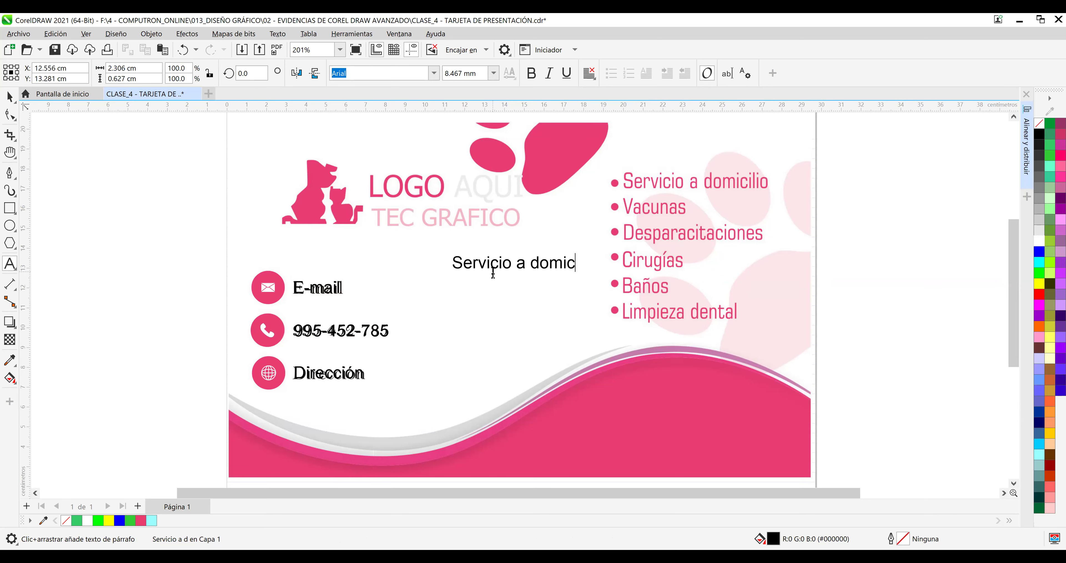
{"action": "key", "text": "BackSpace"}
{"action": "key", "text": "Escape"}
{"action": "type", "text": "lio"}
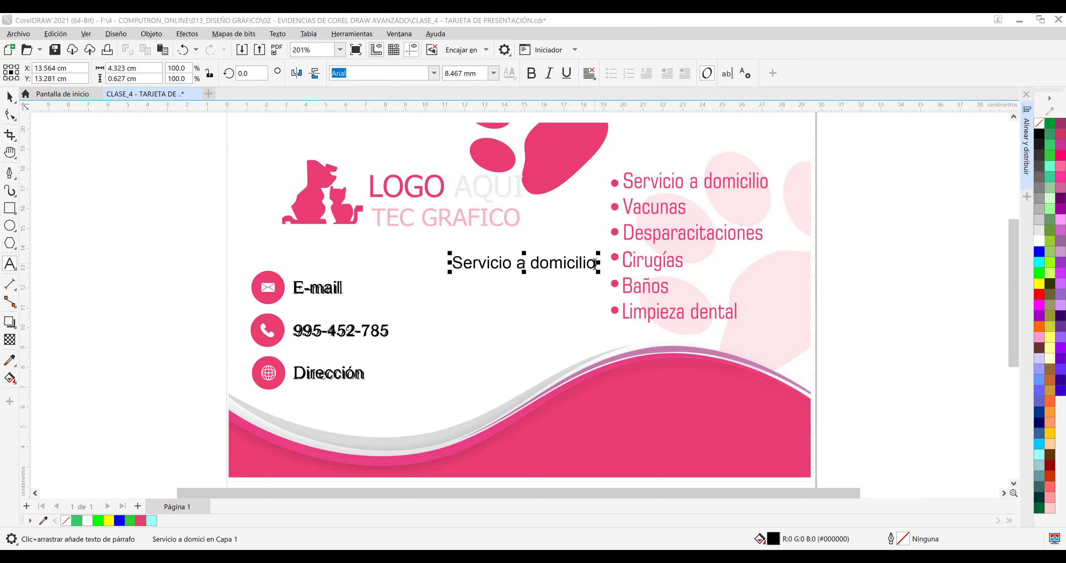
{"action": "left_click", "coordinate": [594, 263]}
Add the lines "Vacunas", "Desparacitaciones" and "Cirugías" below "Servicio a domicilio" in the same text object.
{"action": "key", "text": "Return"}
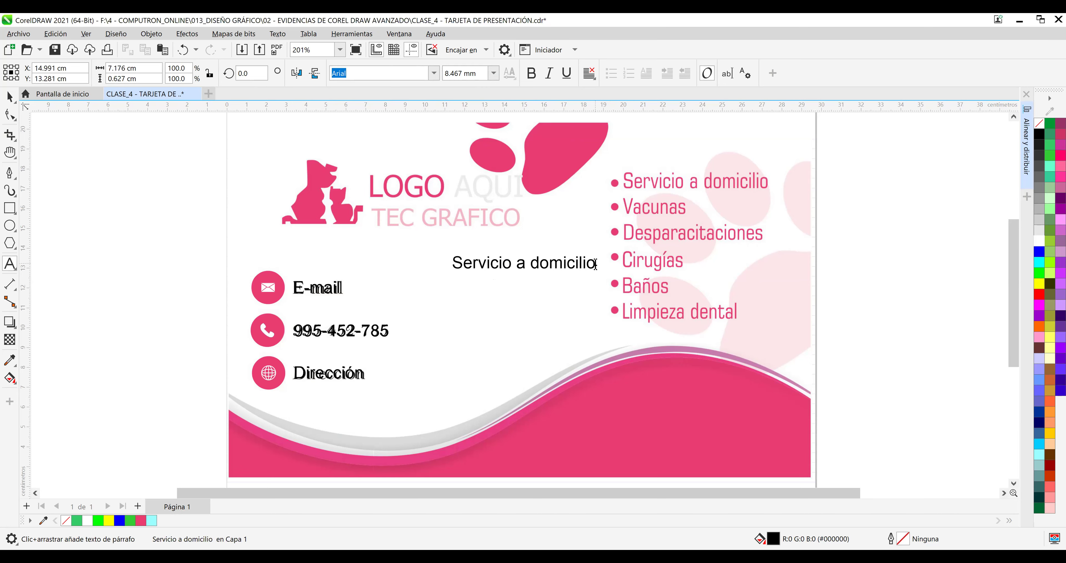
{"action": "type", "text": "Vacunas"}
{"action": "key", "text": "Return"}
{"action": "type", "text": "Desparacitac"}
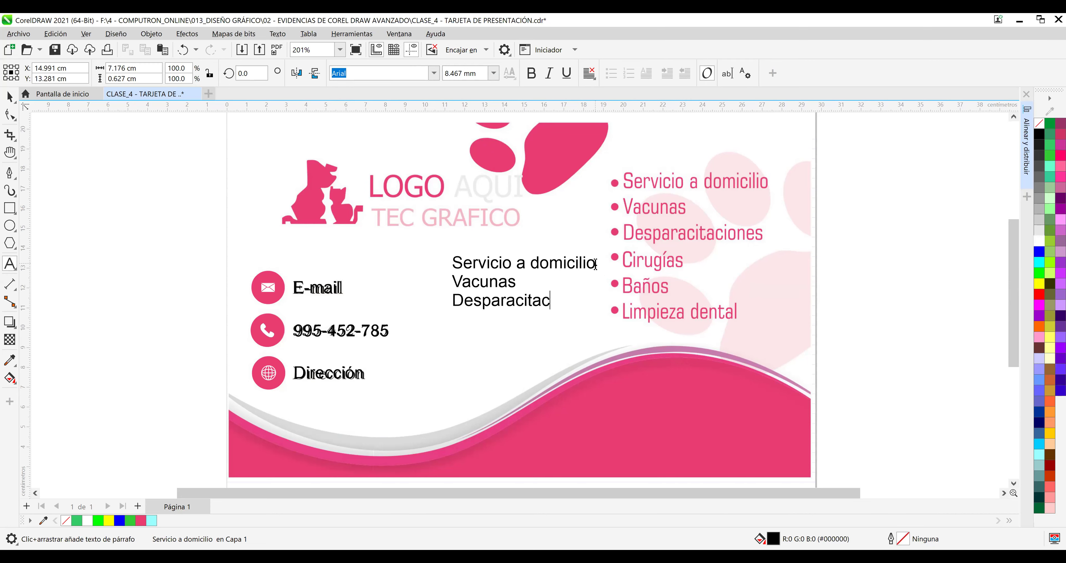
{"action": "type", "text": "iop"}
{"action": "key", "text": "BackSpace"}
{"action": "type", "text": "nes"}
{"action": "key", "text": "Return"}
{"action": "type", "text": "Ciru"}
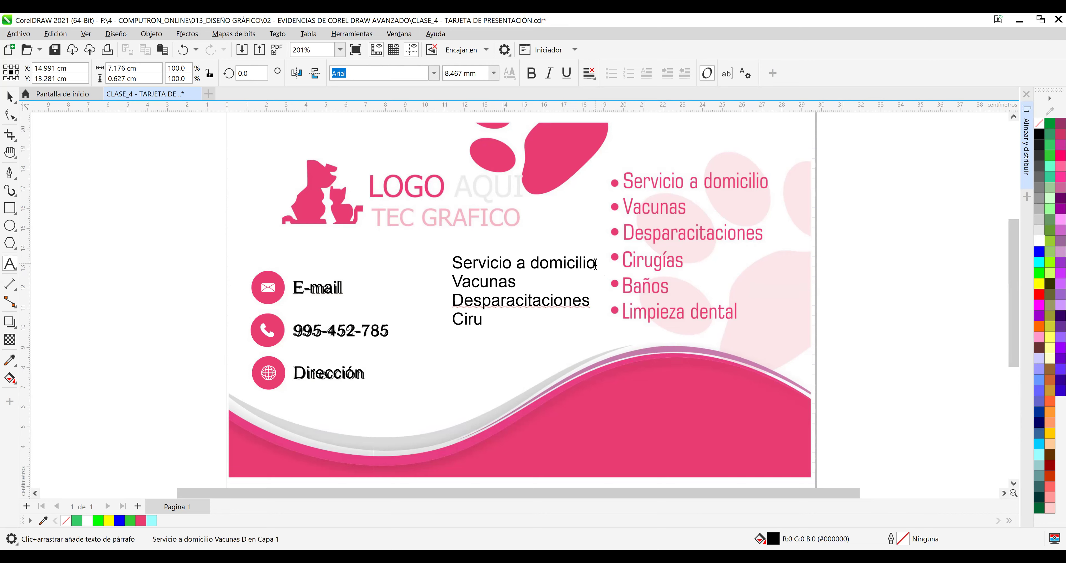
{"action": "type", "text": "gías"}
{"action": "key", "text": "Escape"}
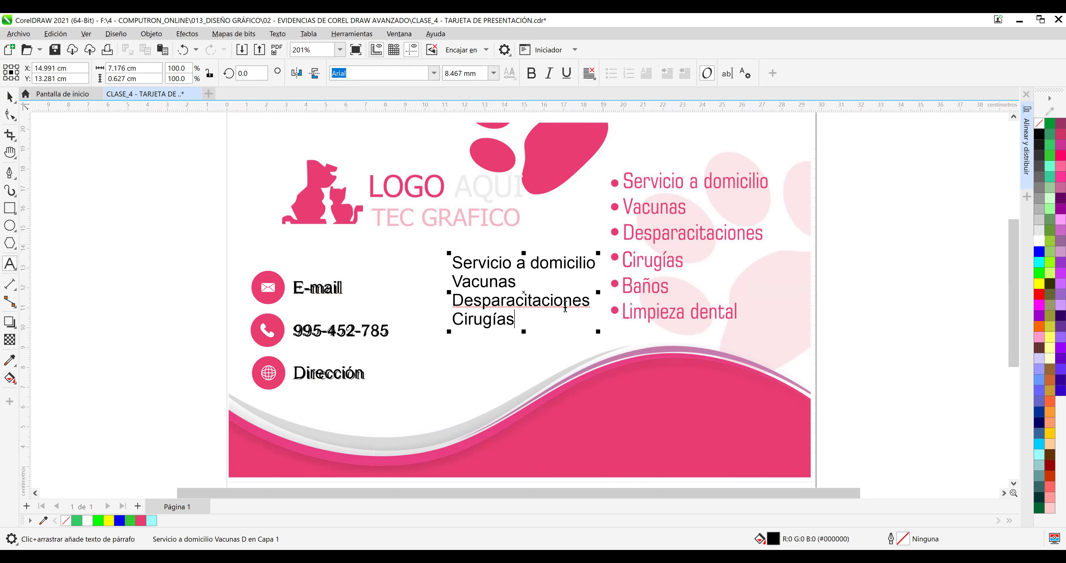
Have the spelling check ignore all occurrences of the word "Desparacitaciones" in the services text.
{"action": "left_click", "coordinate": [538, 302]}
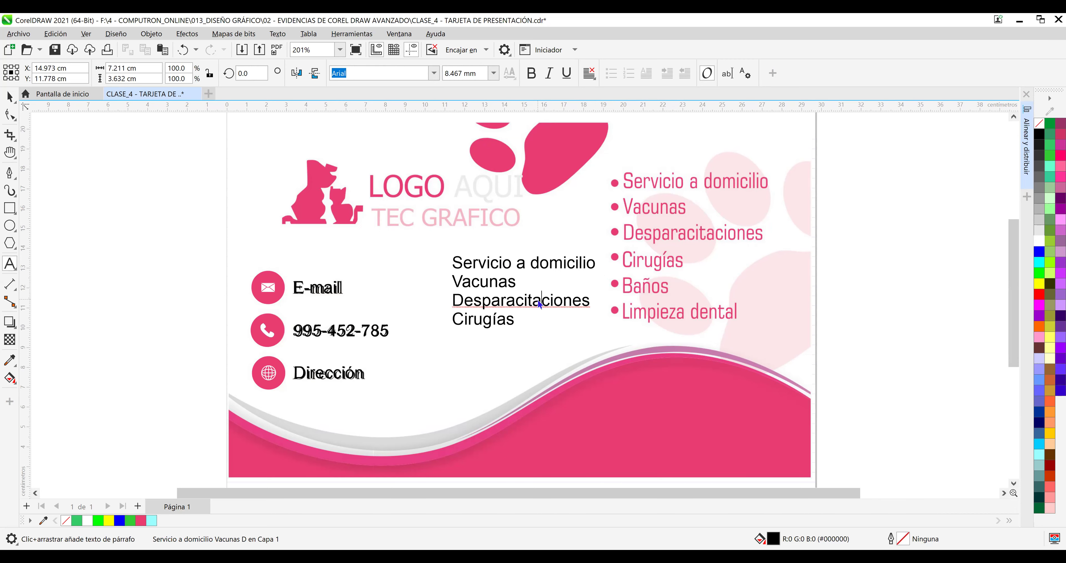
{"action": "right_click", "coordinate": [537, 300]}
{"action": "left_click", "coordinate": [510, 305]}
{"action": "right_click", "coordinate": [512, 306]}
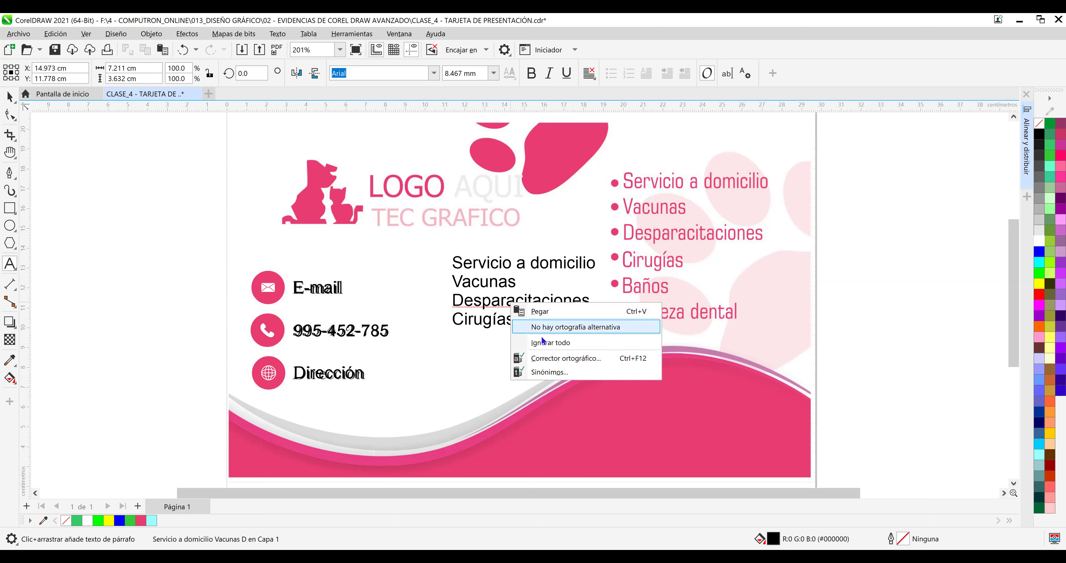
{"action": "left_click", "coordinate": [541, 343]}
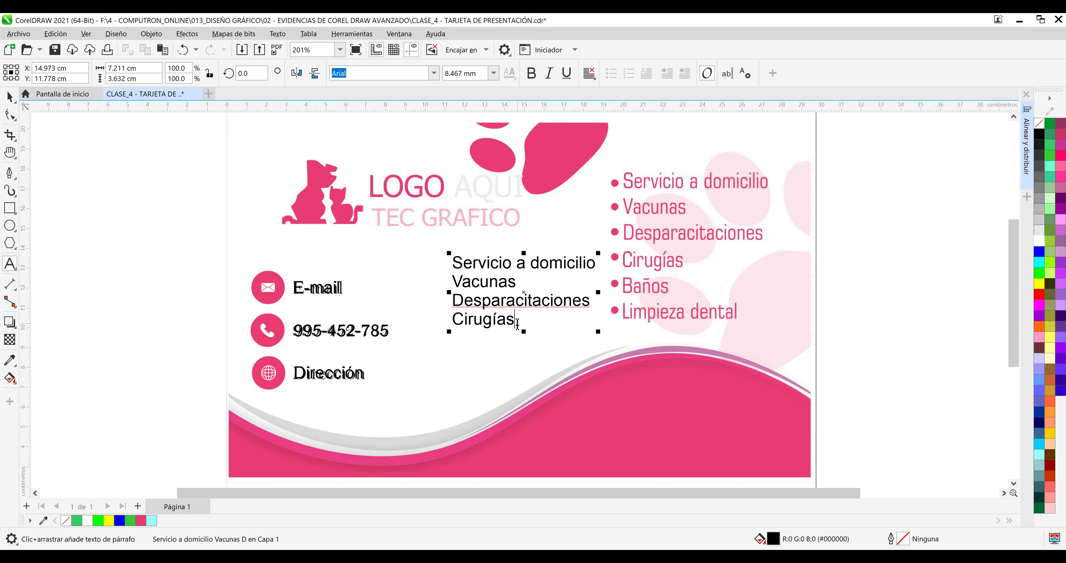
Add the lines "Baños" and "Limpieza dental" after "Cirugías" and finish editing the services text.
{"action": "left_click", "coordinate": [518, 323]}
{"action": "double_click", "coordinate": [513, 320]}
{"action": "left_click", "coordinate": [525, 327]}
{"action": "key", "text": "Return"}
{"action": "type", "text": "Baños"}
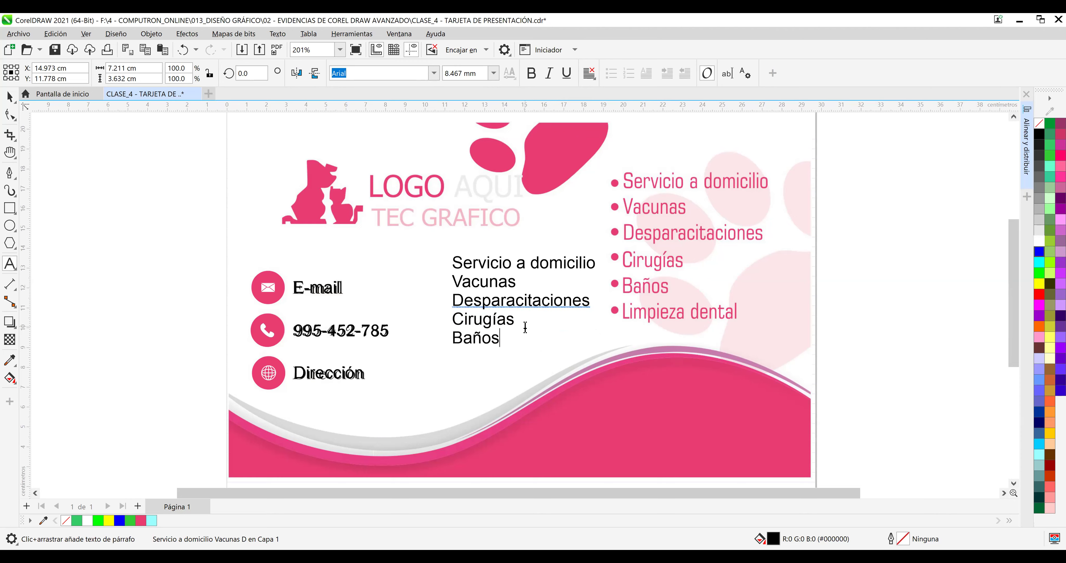
{"action": "type", "text": "Ñ"}
{"action": "key", "text": "BackSpace"}
{"action": "type", "text": "Limpieza dental"}
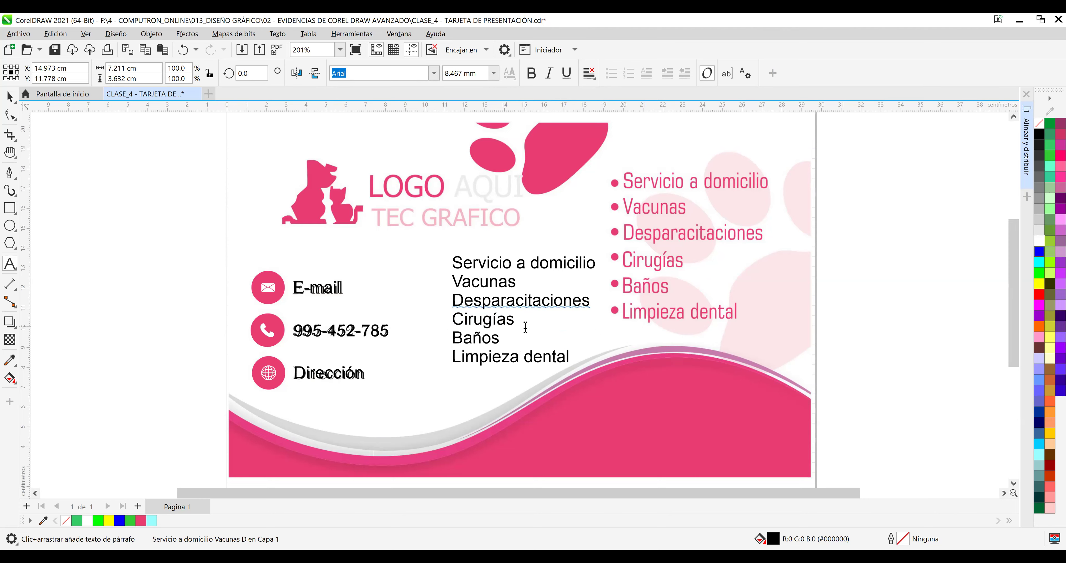
{"action": "key", "text": "Escape"}
{"action": "left_click", "coordinate": [531, 301]}
{"action": "key", "text": "Escape"}
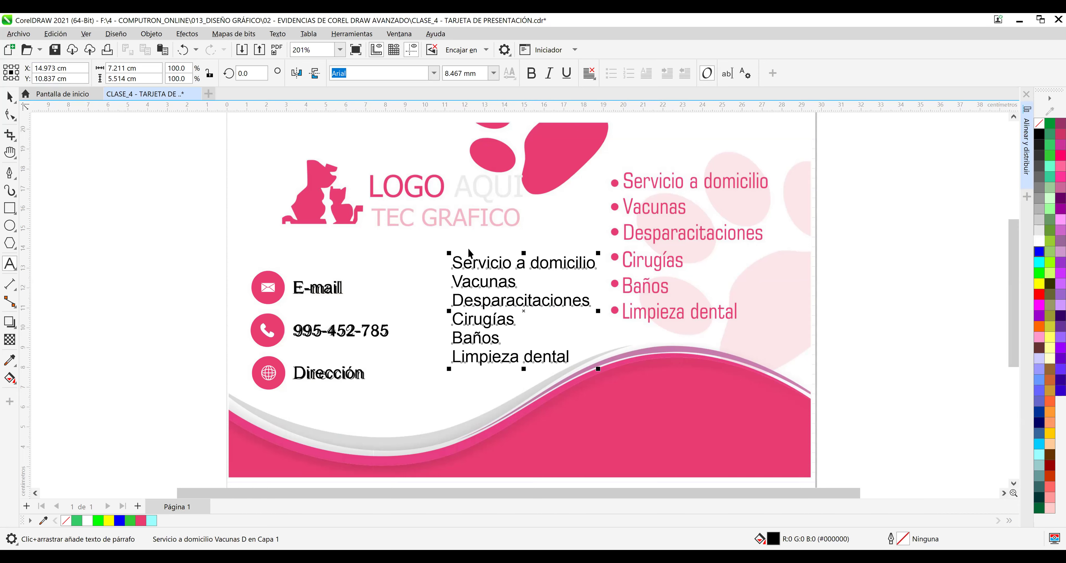
Place the services text over the original list and stretch it vertically to about 142% so the lines match.
{"action": "key", "text": "space"}
{"action": "left_click_drag", "start_coordinate": [497, 251], "coordinate": [671, 180]}
{"action": "left_click_drag", "start_coordinate": [698, 285], "coordinate": [703, 335]}
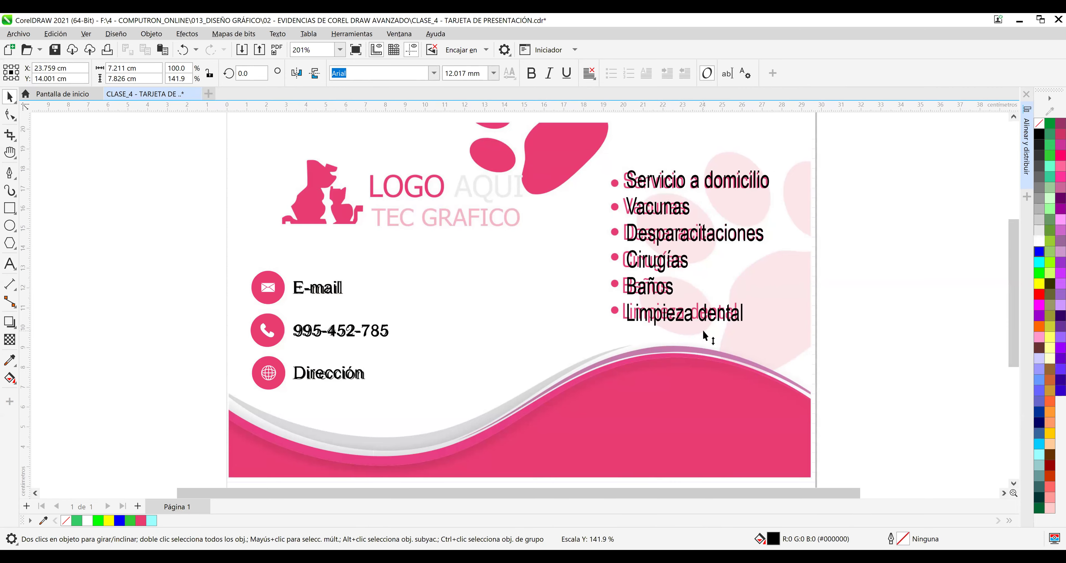
{"action": "left_click_drag", "start_coordinate": [655, 242], "coordinate": [648, 238]}
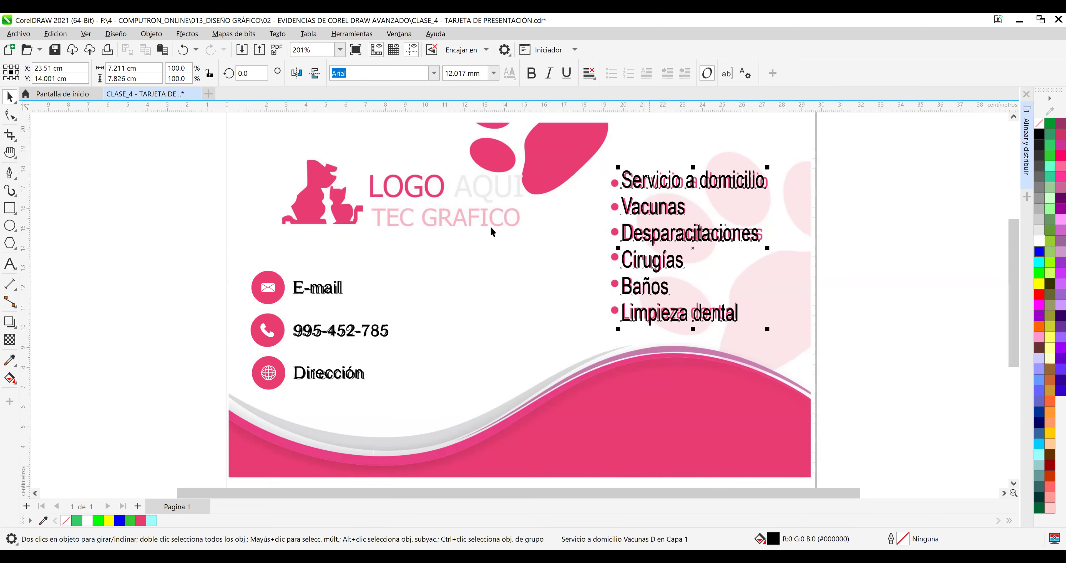
Add "LOGO" and "AQUI" as two separate artistic texts in the blank area below the logo.
{"action": "left_click", "coordinate": [10, 264]}
{"action": "left_click", "coordinate": [440, 276]}
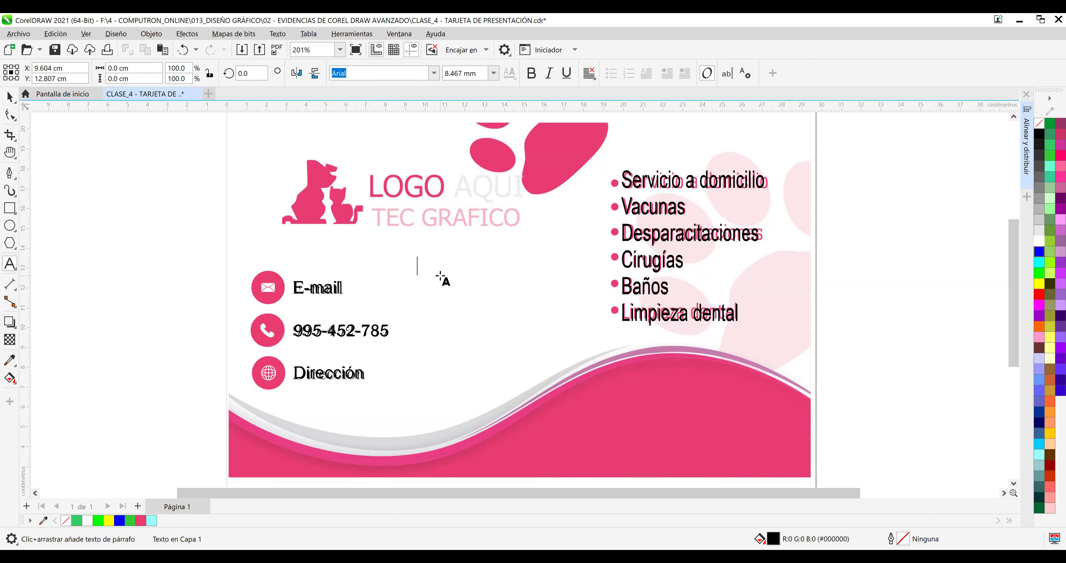
{"action": "type", "text": "LOGO"}
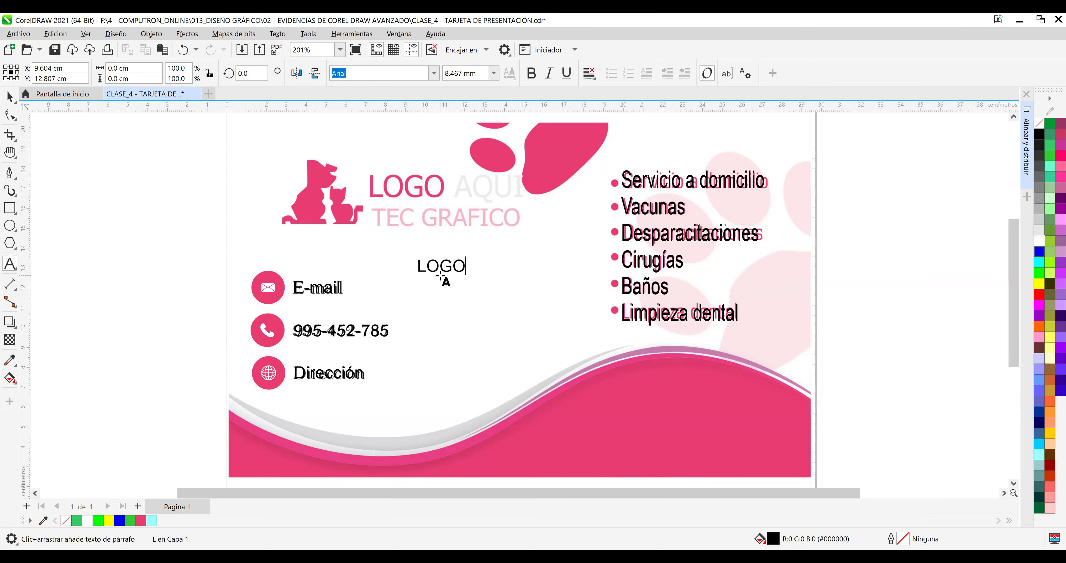
{"action": "left_click", "coordinate": [442, 309]}
{"action": "type", "text": "AQUI"}
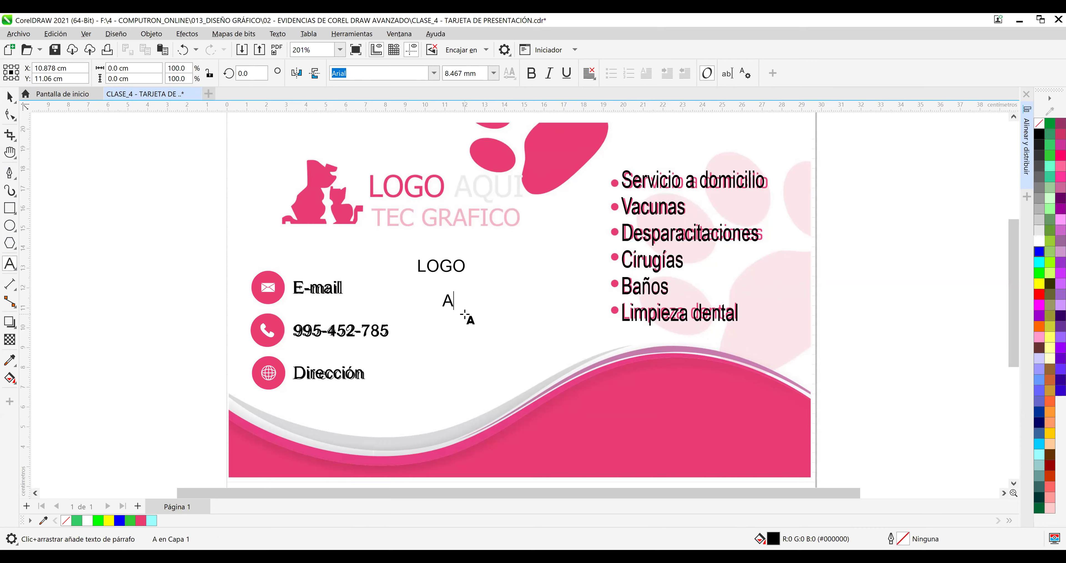
Add the artistic text "TEC GRAFICO" below AQUI and finish text entry.
{"action": "left_click", "coordinate": [451, 330]}
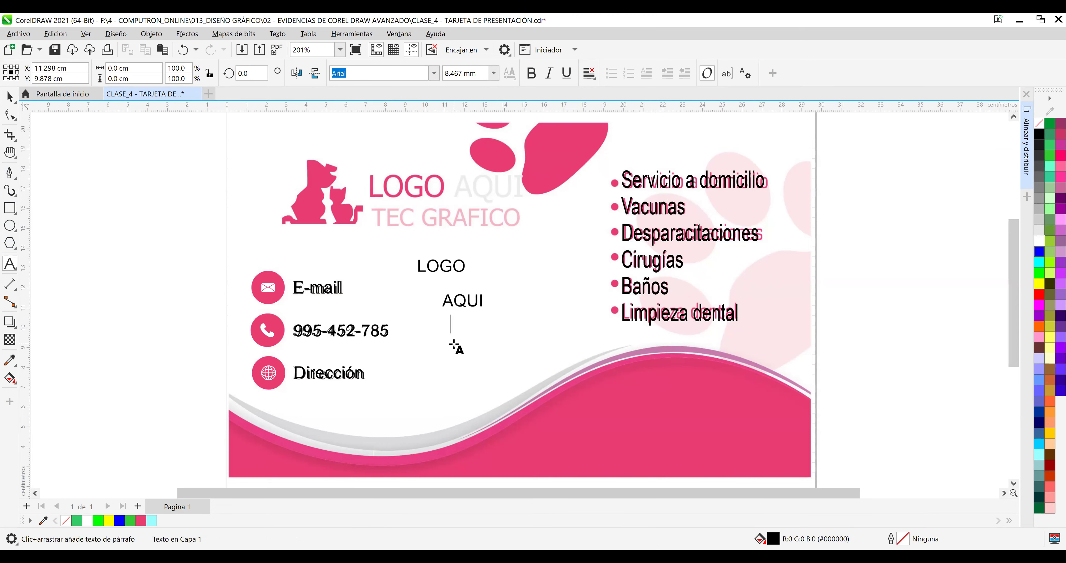
{"action": "type", "text": "TEC GRA"}
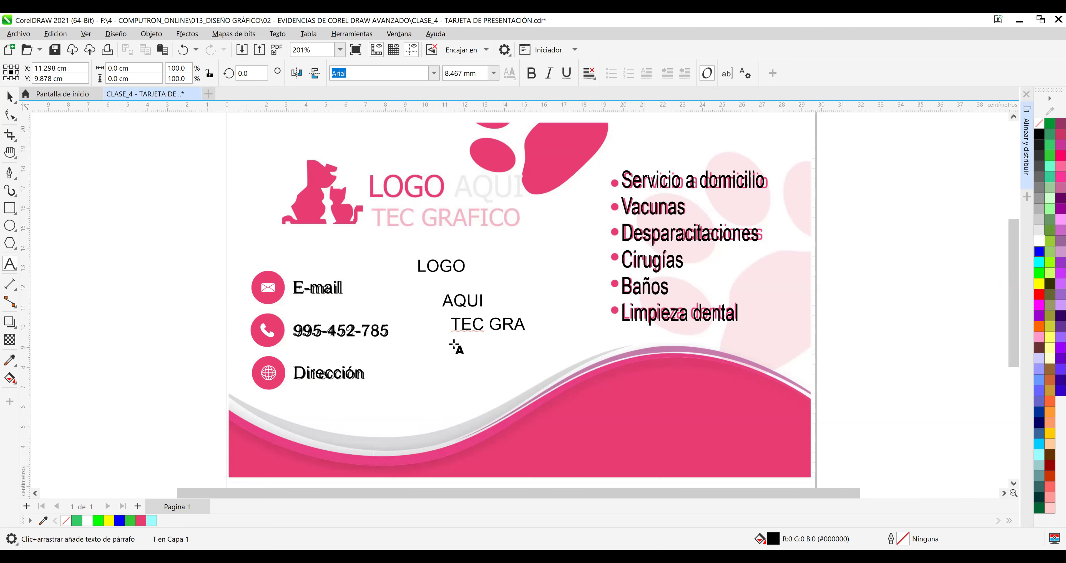
{"action": "type", "text": "FICO"}
{"action": "key", "text": "Escape"}
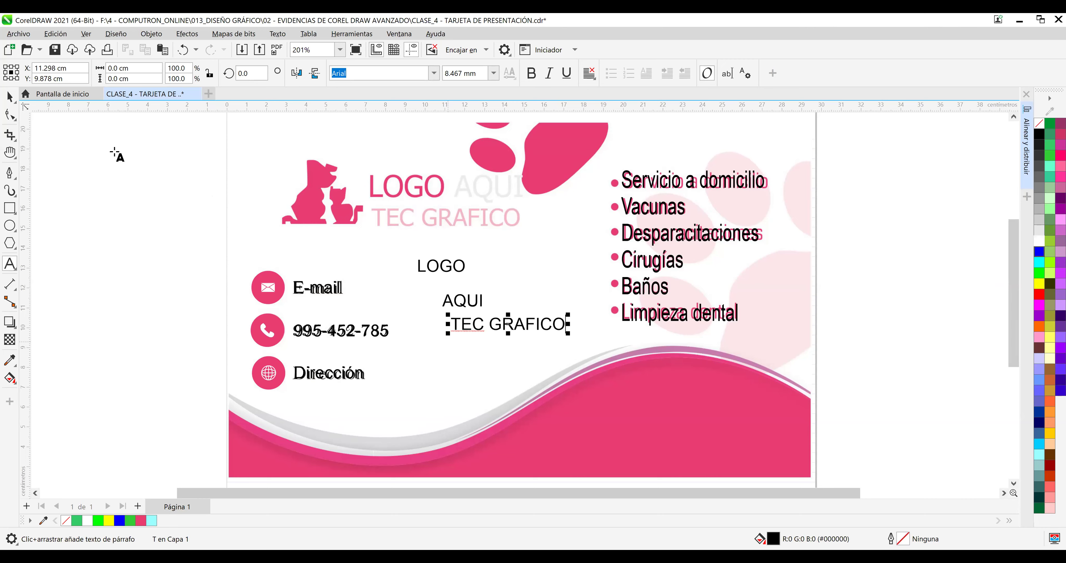
{"action": "left_click", "coordinate": [9, 97]}
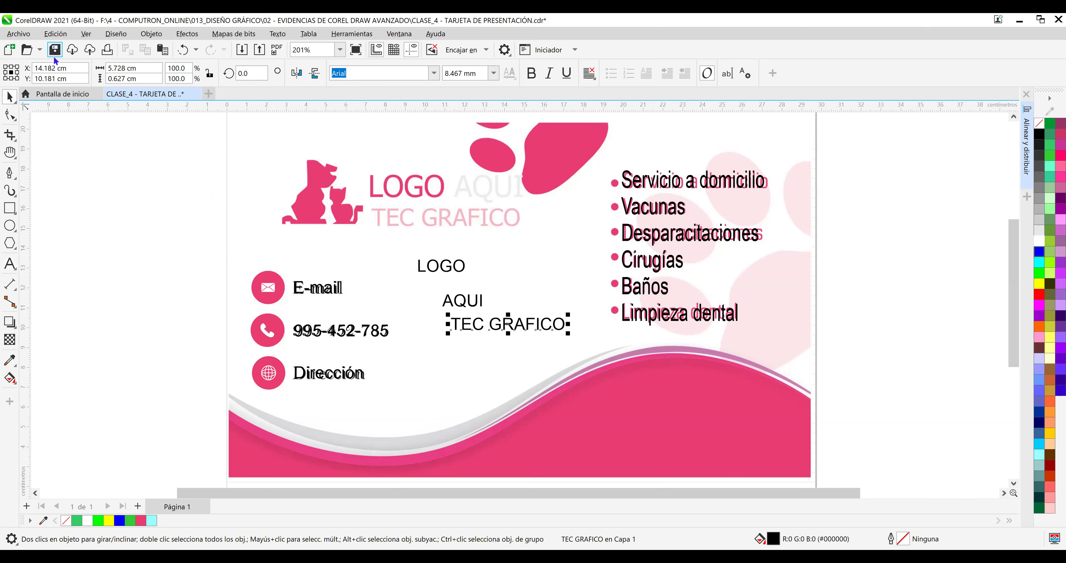
Move the LOGO and AQUI texts over the original logo words and enlarge them to match, scaling AQUI to about 157%.
{"action": "left_click_drag", "start_coordinate": [459, 274], "coordinate": [407, 201]}
{"action": "left_click_drag", "start_coordinate": [470, 300], "coordinate": [523, 207]}
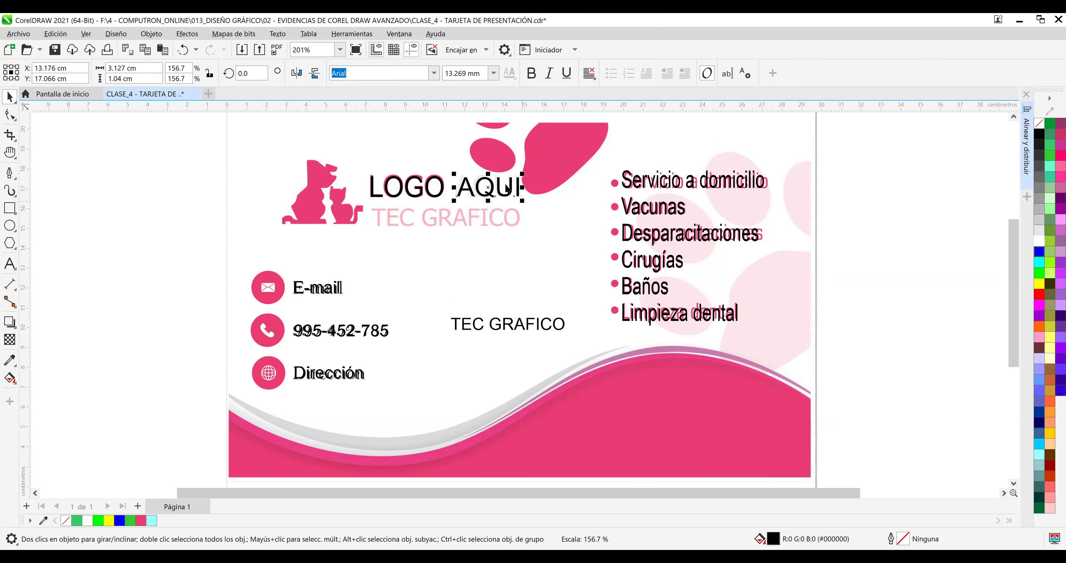
{"action": "left_click_drag", "start_coordinate": [488, 174], "coordinate": [451, 188]}
Fit the TEC GRAFICO text over its original, stretching it to about 7.28 cm wide and 0.87 cm high, and deselect it.
{"action": "left_click", "coordinate": [512, 322]}
{"action": "left_click_drag", "start_coordinate": [512, 321], "coordinate": [431, 209]}
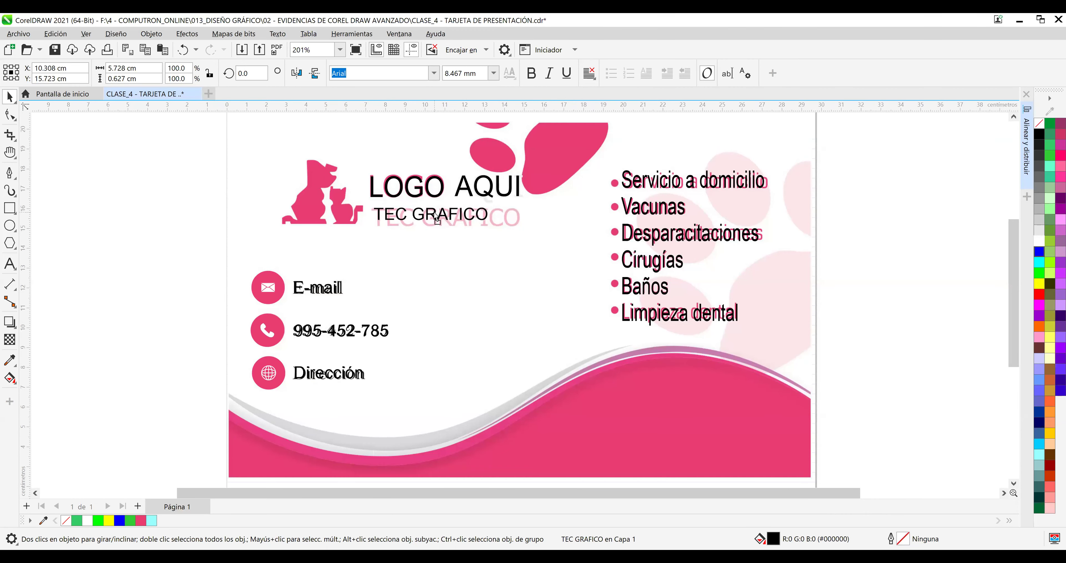
{"action": "left_click_drag", "start_coordinate": [491, 214], "coordinate": [528, 223]}
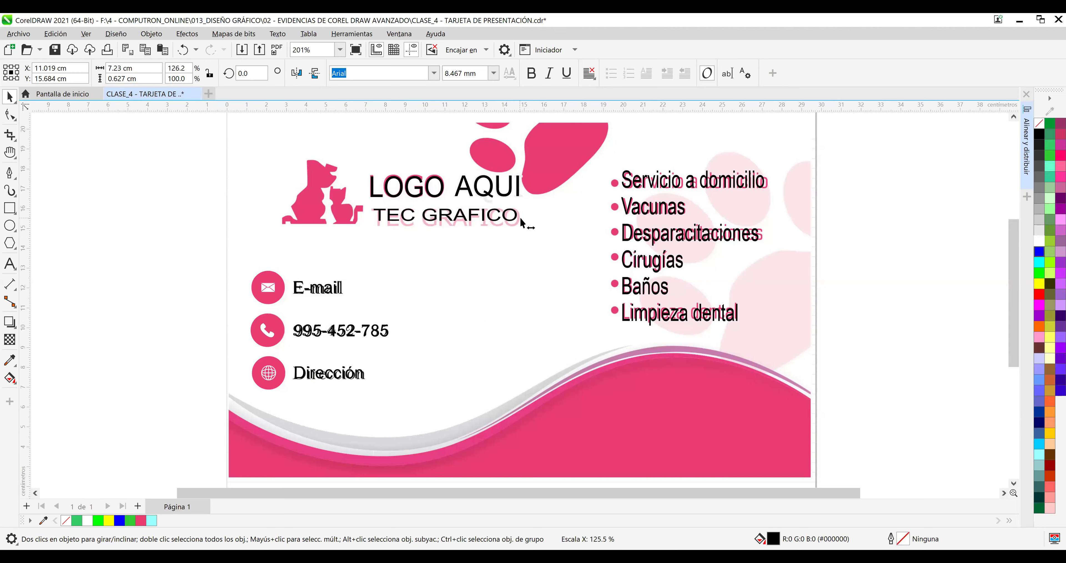
{"action": "left_click_drag", "start_coordinate": [448, 227], "coordinate": [448, 233]}
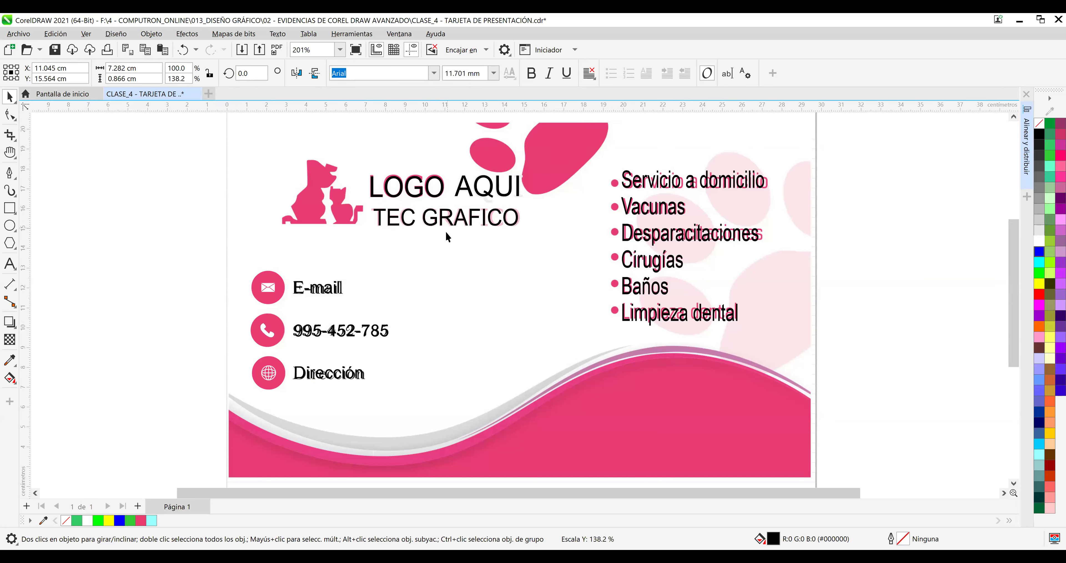
{"action": "left_click", "coordinate": [453, 282]}
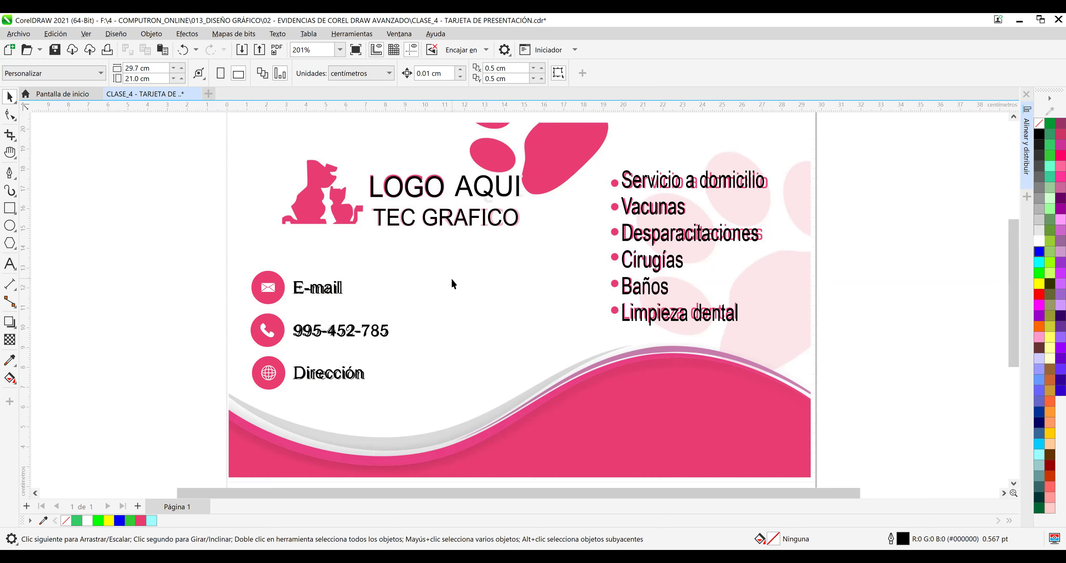
Place a copy of the TEC GRAFICO text in the blank area beside the phone number and set its font size to 9 mm.
{"action": "left_click", "coordinate": [469, 222]}
{"action": "left_click_drag", "start_coordinate": [487, 355], "coordinate": [488, 399]}
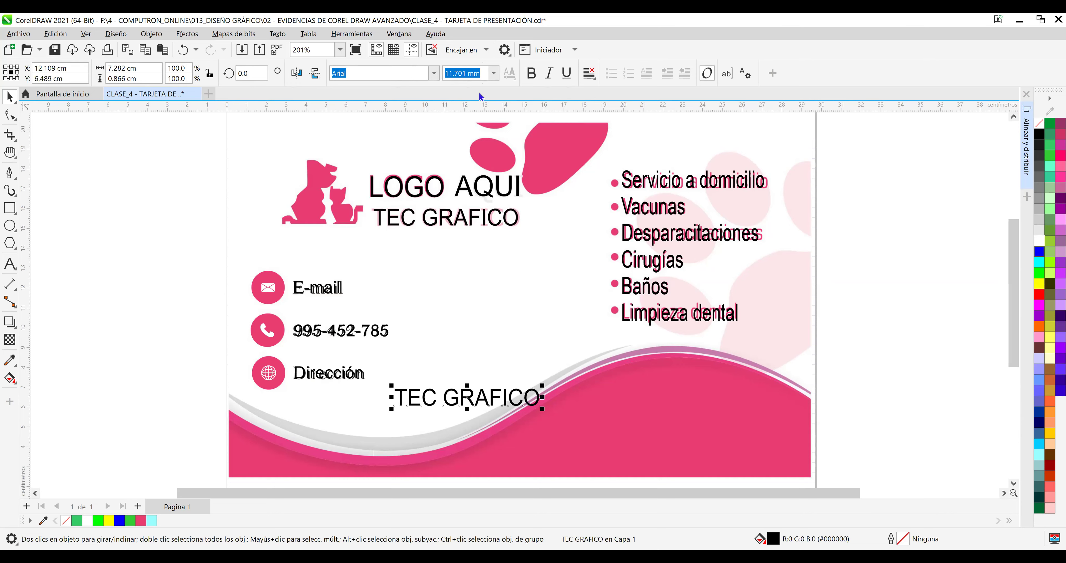
{"action": "left_click", "coordinate": [493, 74]}
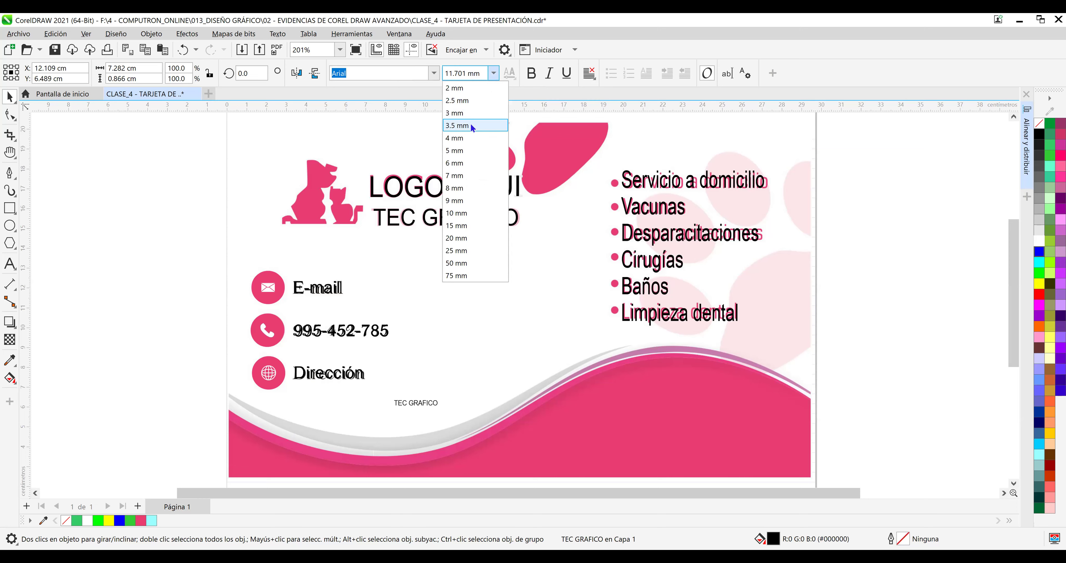
{"action": "left_click", "coordinate": [462, 199]}
{"action": "left_click", "coordinate": [482, 314]}
{"action": "left_click_drag", "start_coordinate": [457, 407], "coordinate": [474, 320]}
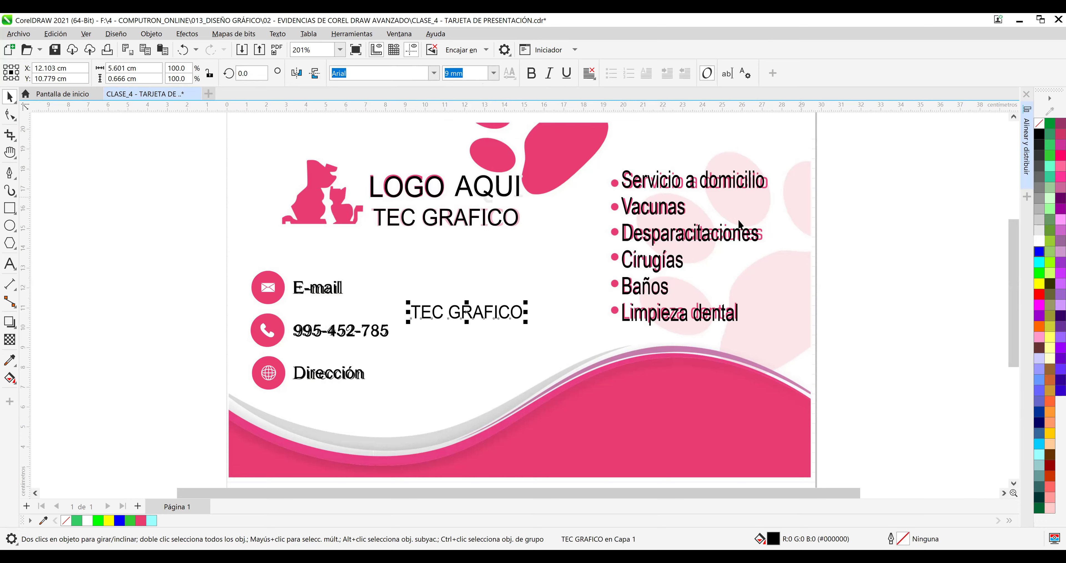
Examine the character, paragraph and frame properties available for the selected TEC GRAFICO copy.
{"action": "left_click", "coordinate": [747, 76]}
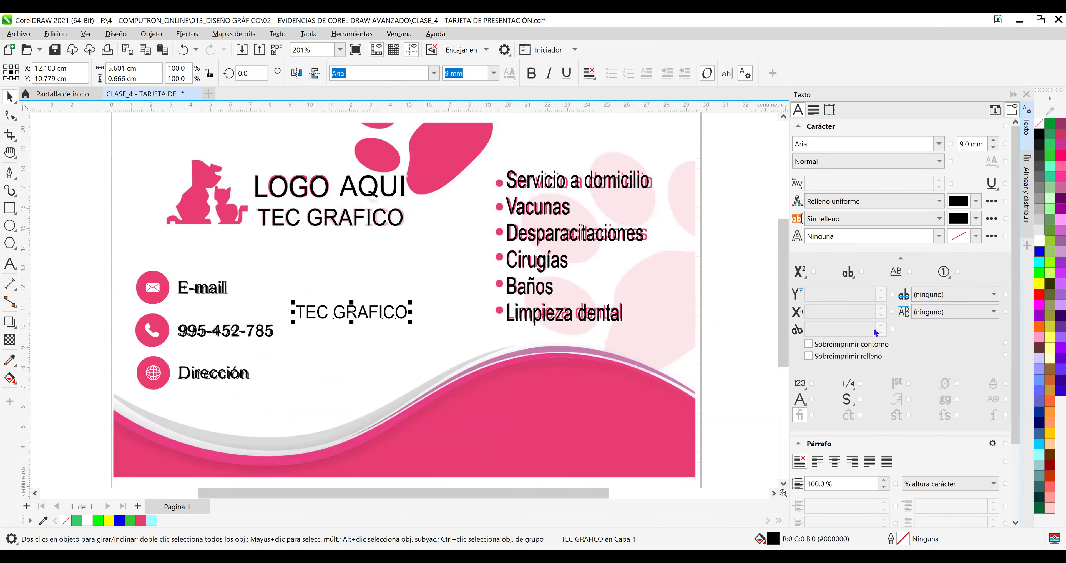
{"action": "scroll", "coordinate": [993, 408], "scroll_direction": "down", "scroll_amount": 3}
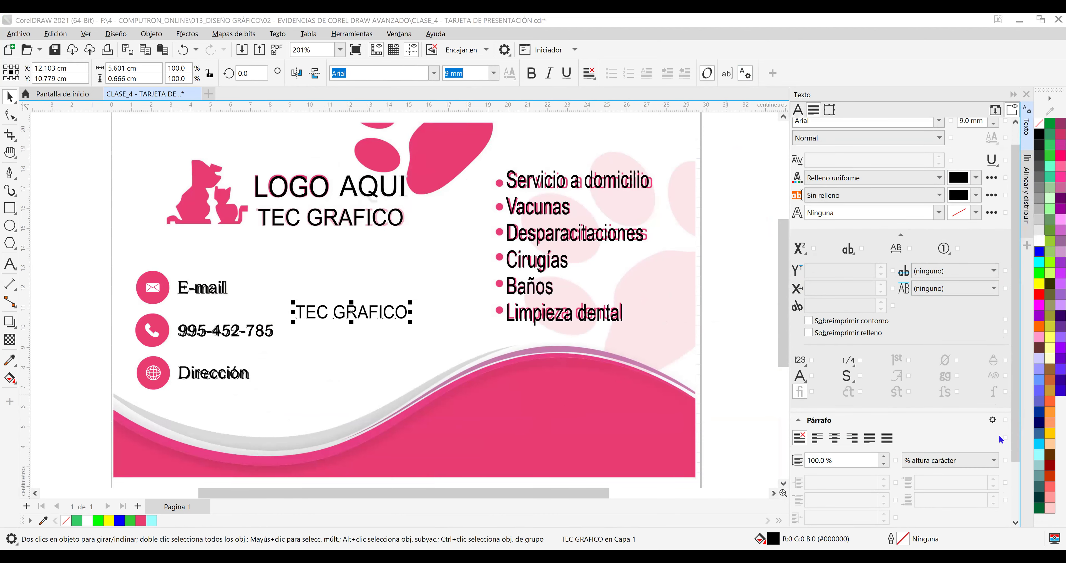
{"action": "scroll", "coordinate": [1002, 453], "scroll_direction": "down", "scroll_amount": 2}
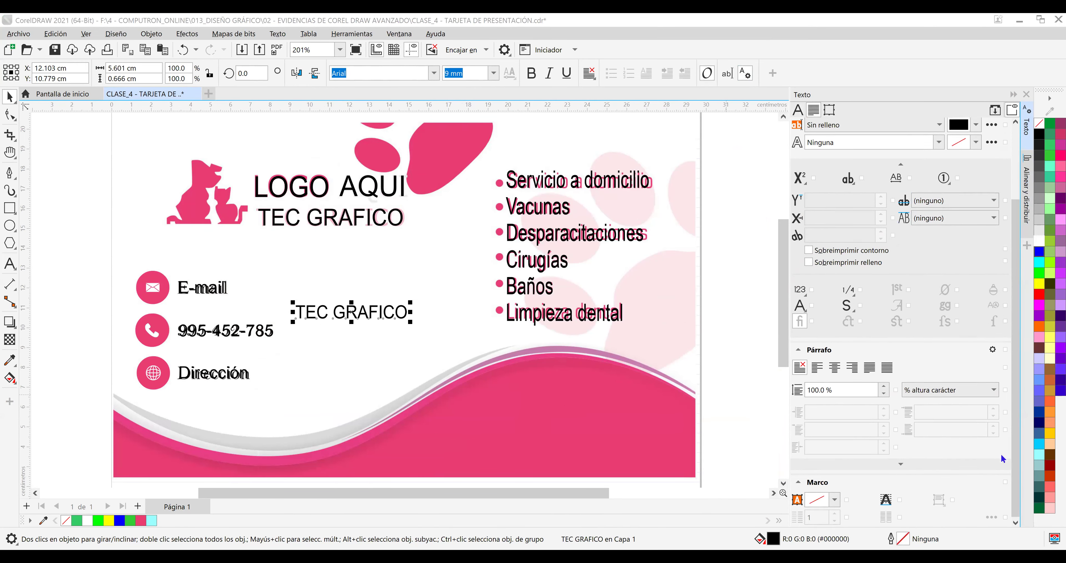
{"action": "scroll", "coordinate": [998, 452], "scroll_direction": "up", "scroll_amount": 4}
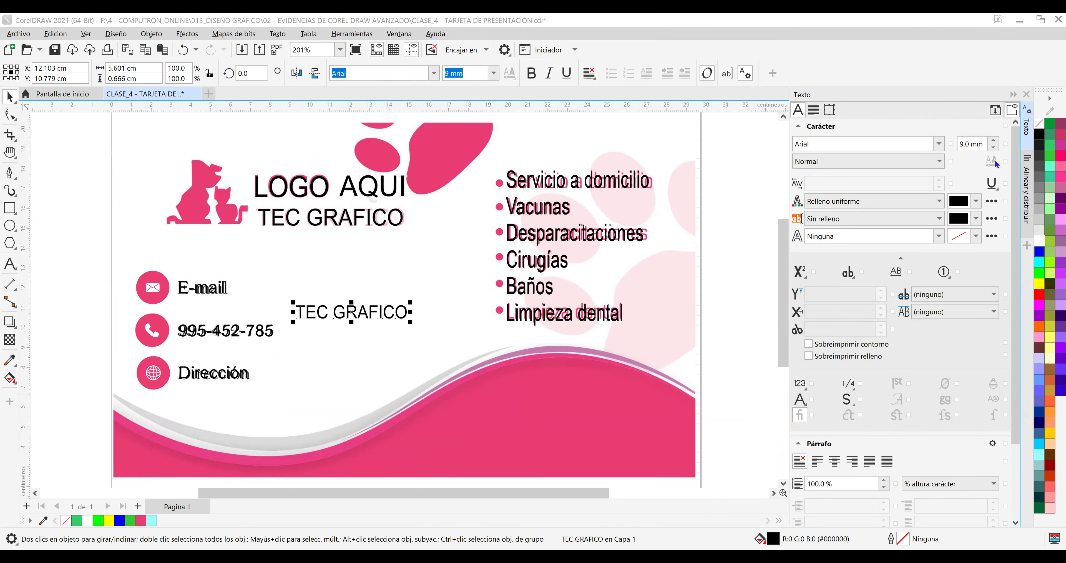
{"action": "left_click", "coordinate": [813, 111]}
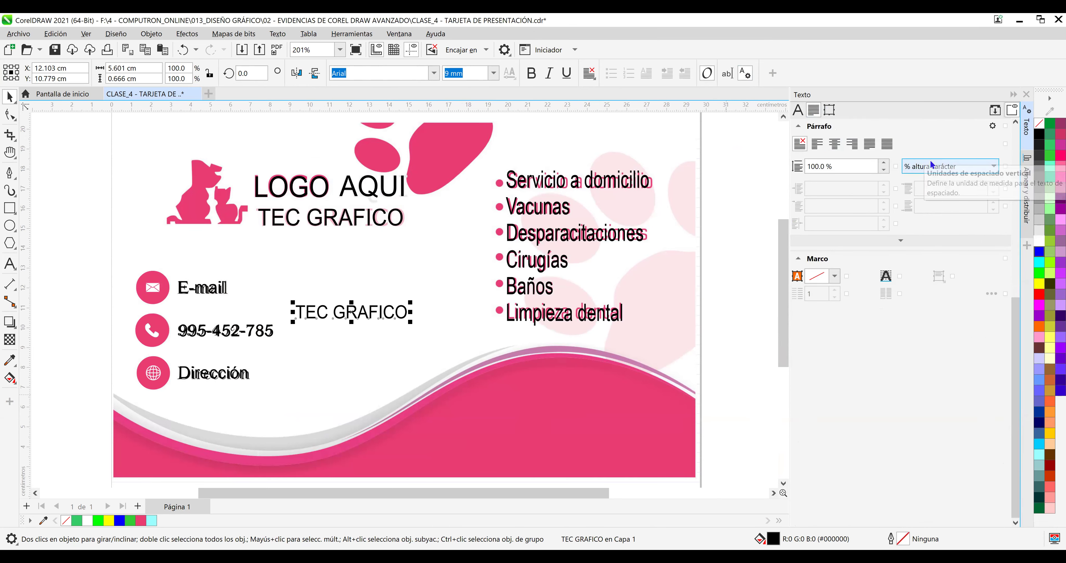
{"action": "left_click", "coordinate": [833, 110]}
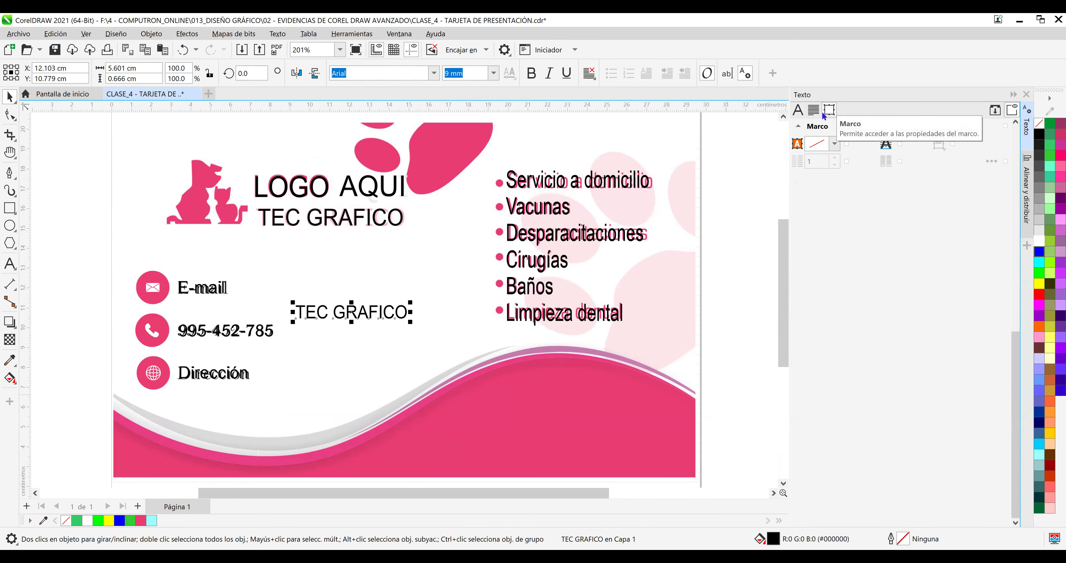
{"action": "left_click", "coordinate": [797, 112]}
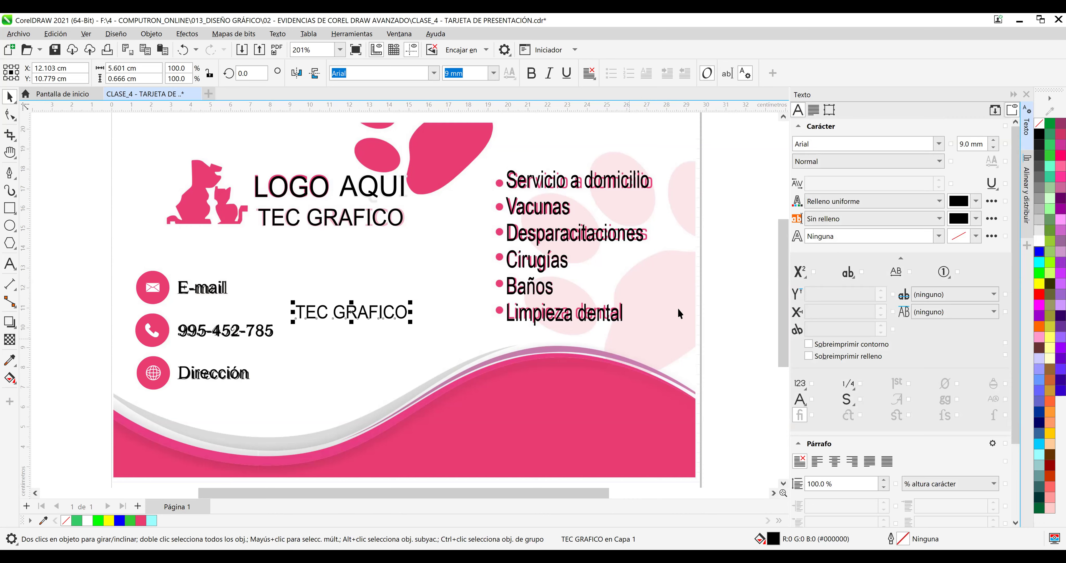
Move the spare TEC GRAFICO copy higher in the blank area, stretch it to about 2.01 cm high, and delete it.
{"action": "left_click_drag", "start_coordinate": [387, 316], "coordinate": [407, 286]}
{"action": "left_click", "coordinate": [398, 294]}
{"action": "left_click", "coordinate": [385, 285]}
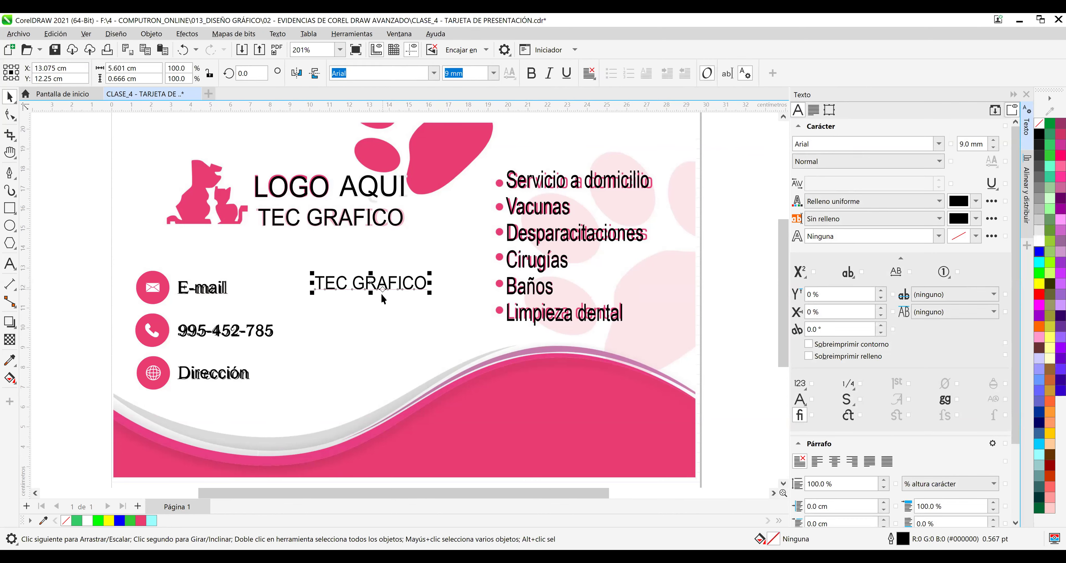
{"action": "mouse_move", "coordinate": [371, 297]}
{"action": "left_mouse_down"}
{"action": "mouse_move", "coordinate": [374, 377]}
{"action": "mouse_move", "coordinate": [375, 317]}
{"action": "left_mouse_up"}
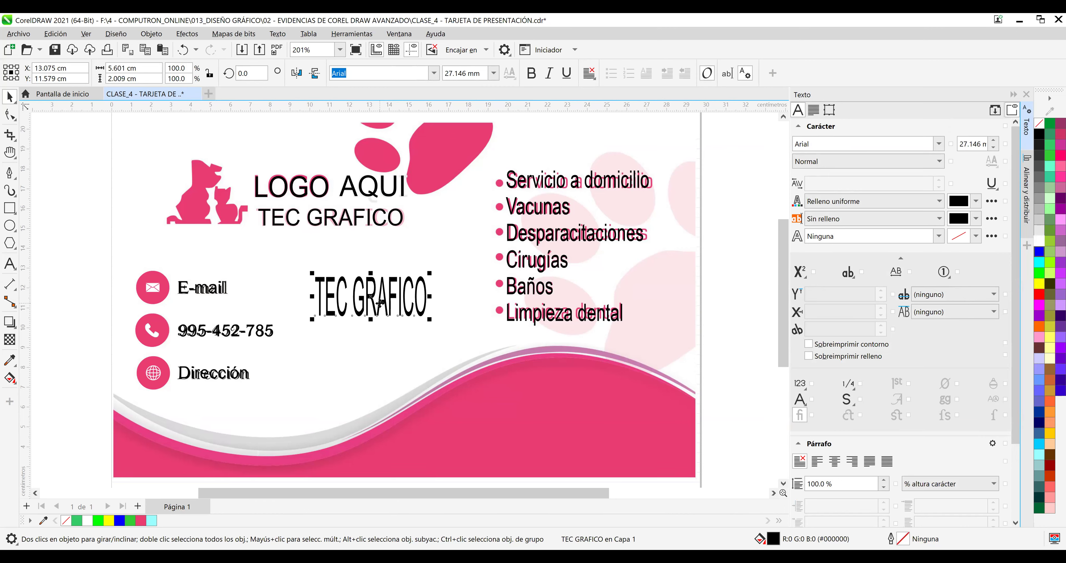
{"action": "key", "text": "Delete"}
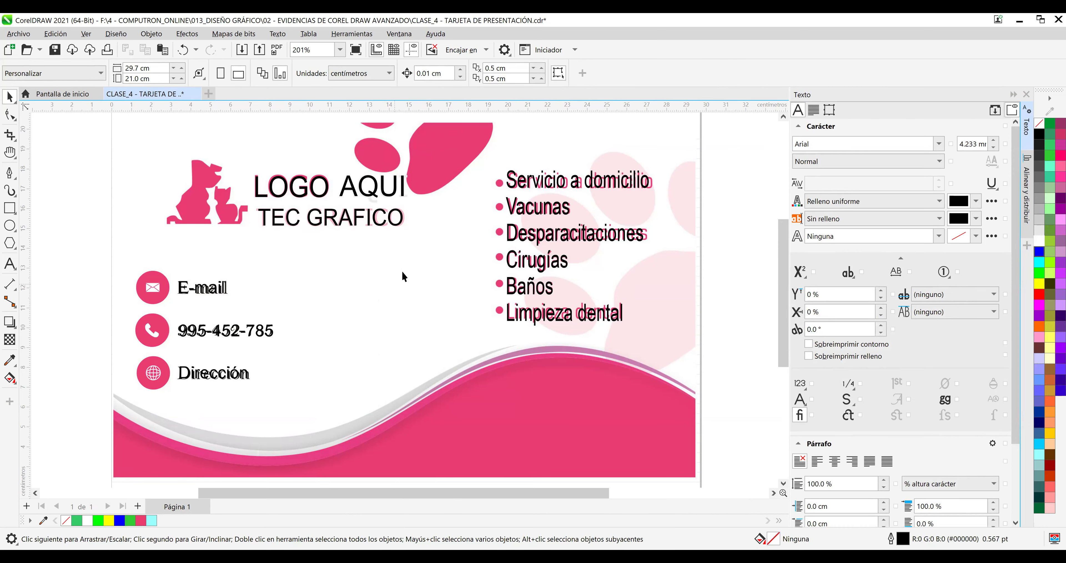
Widen the TEC GRAFICO text under the logo words to about 7.37 cm and close the text properties.
{"action": "left_click", "coordinate": [402, 220]}
{"action": "left_click_drag", "start_coordinate": [406, 218], "coordinate": [407, 219]}
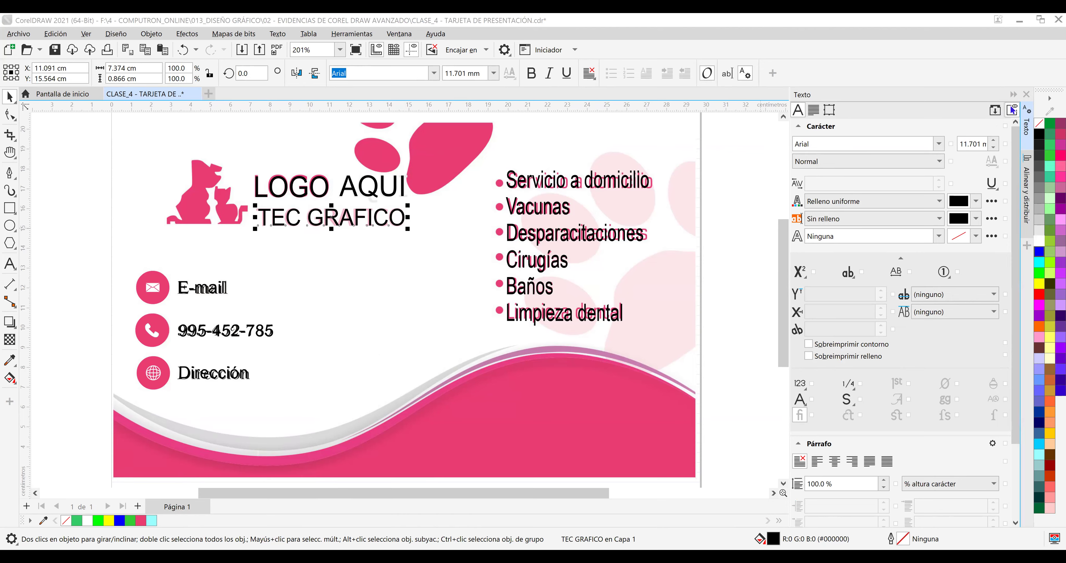
{"action": "left_click", "coordinate": [1026, 96]}
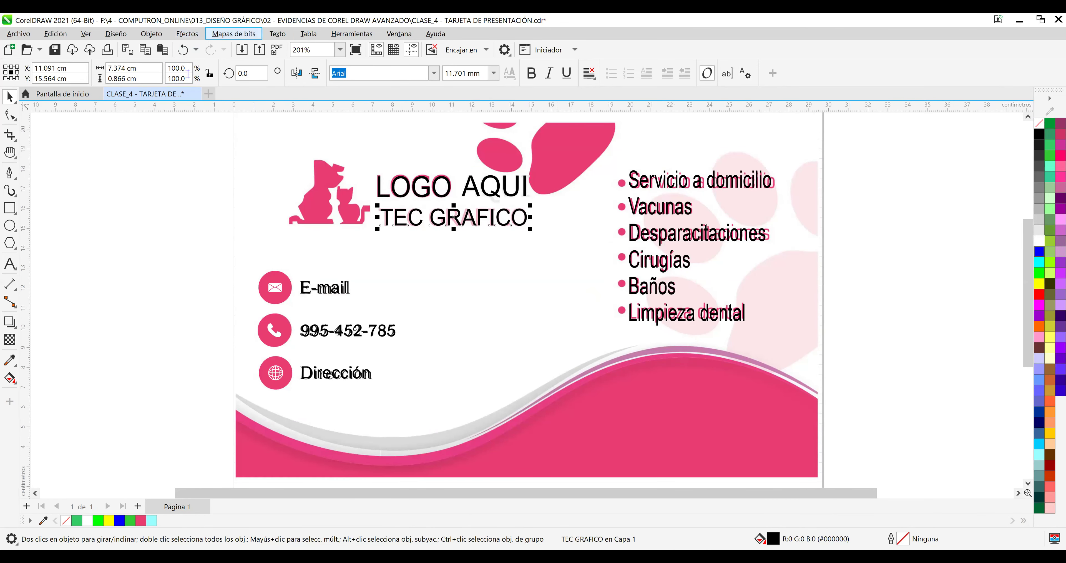
Open the TEC GRAFICO text for editing and set the default text units to points (puntos) in the text options.
{"action": "key", "text": "Down"}
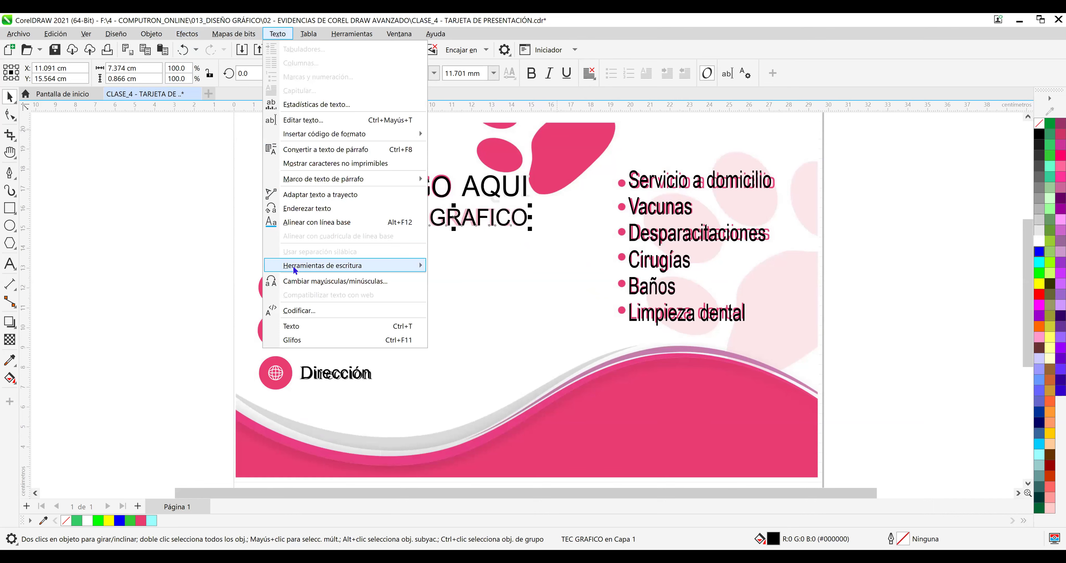
{"action": "left_click", "coordinate": [333, 121]}
{"action": "left_click", "coordinate": [531, 155]}
{"action": "left_click", "coordinate": [534, 157]}
{"action": "left_click", "coordinate": [533, 157]}
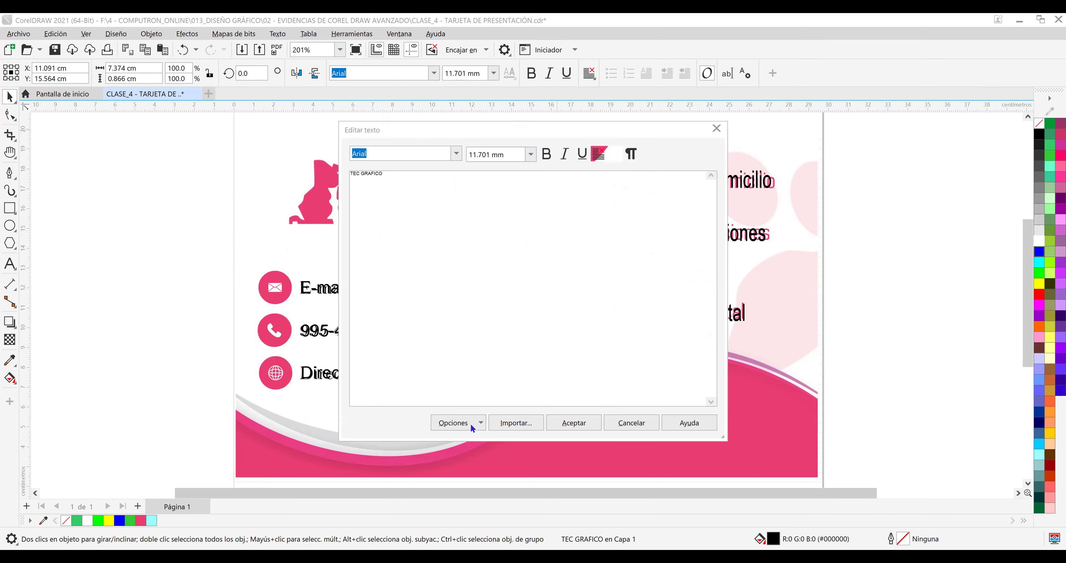
{"action": "left_click", "coordinate": [481, 423]}
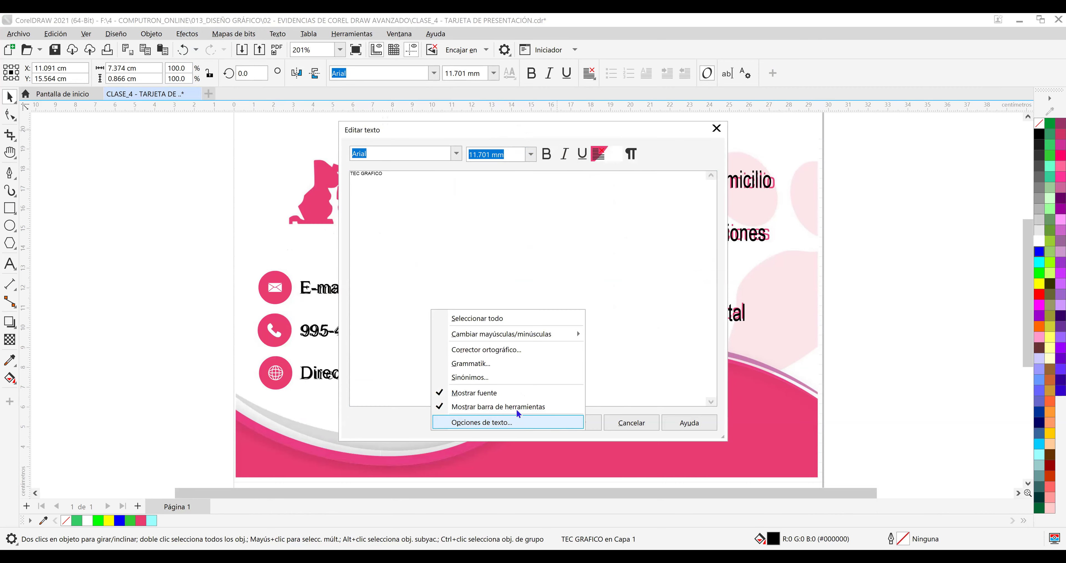
{"action": "left_click", "coordinate": [519, 420]}
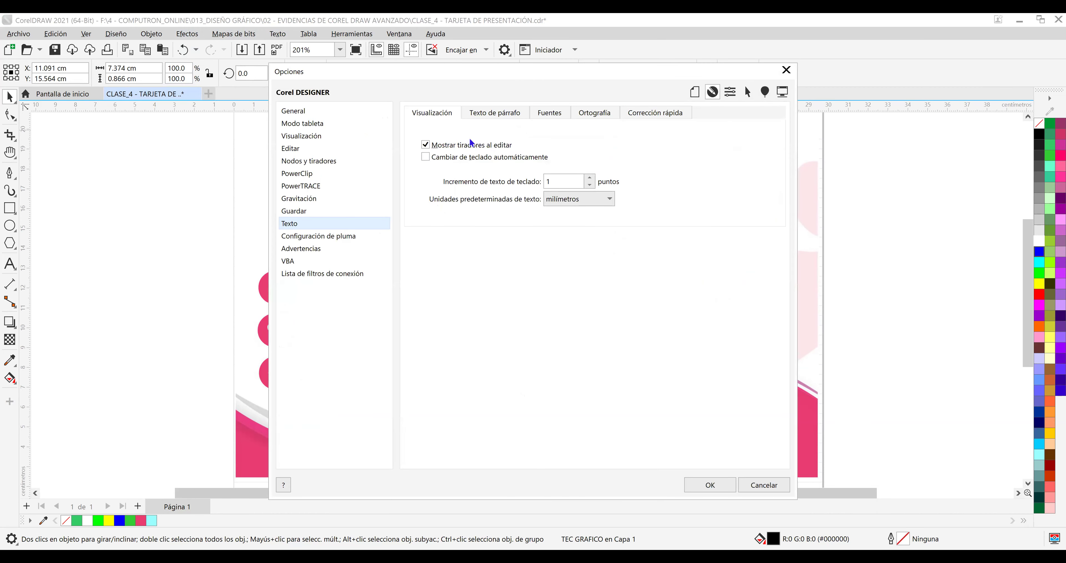
{"action": "left_click", "coordinate": [573, 202]}
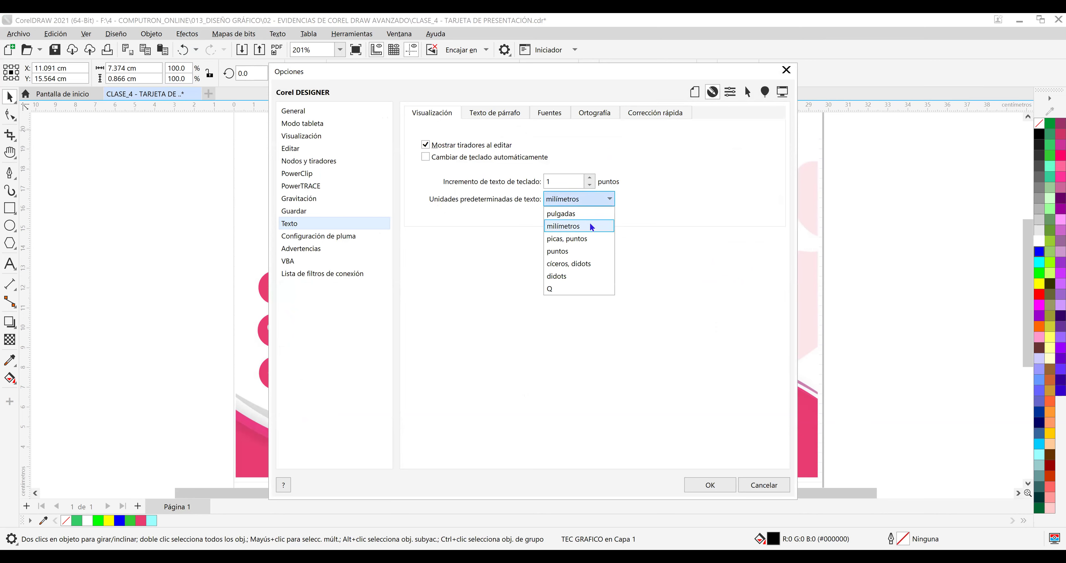
{"action": "left_click", "coordinate": [591, 252]}
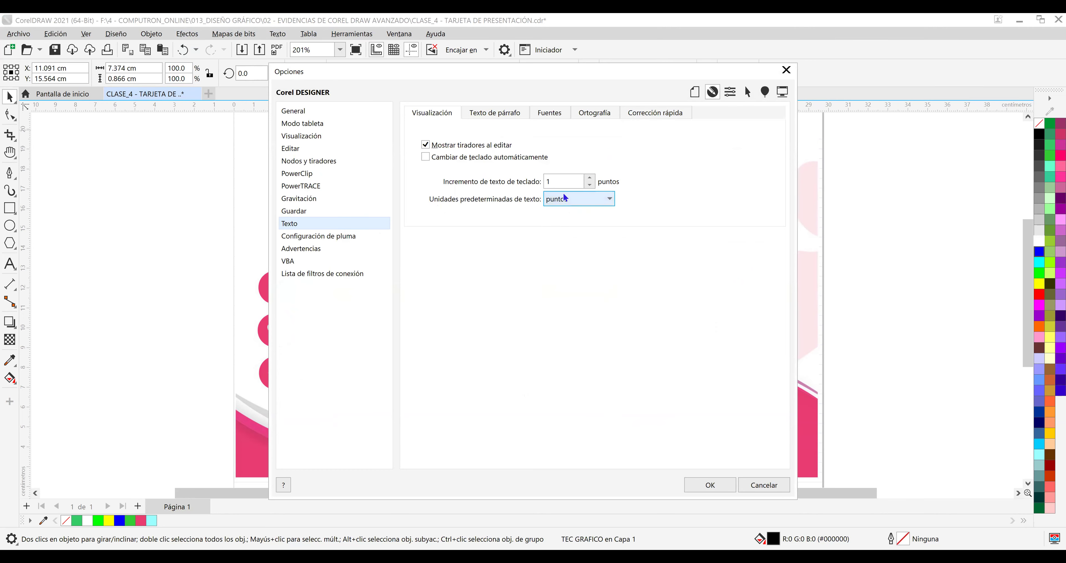
Set the automatic backup interval to 1 minute in the save options.
{"action": "left_click", "coordinate": [496, 117]}
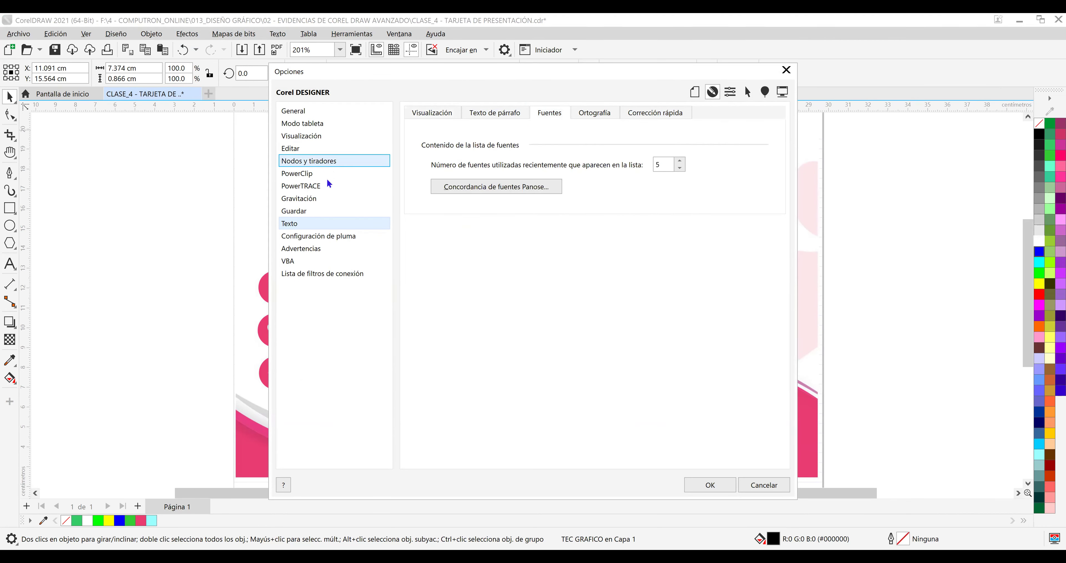
{"action": "left_click", "coordinate": [318, 211]}
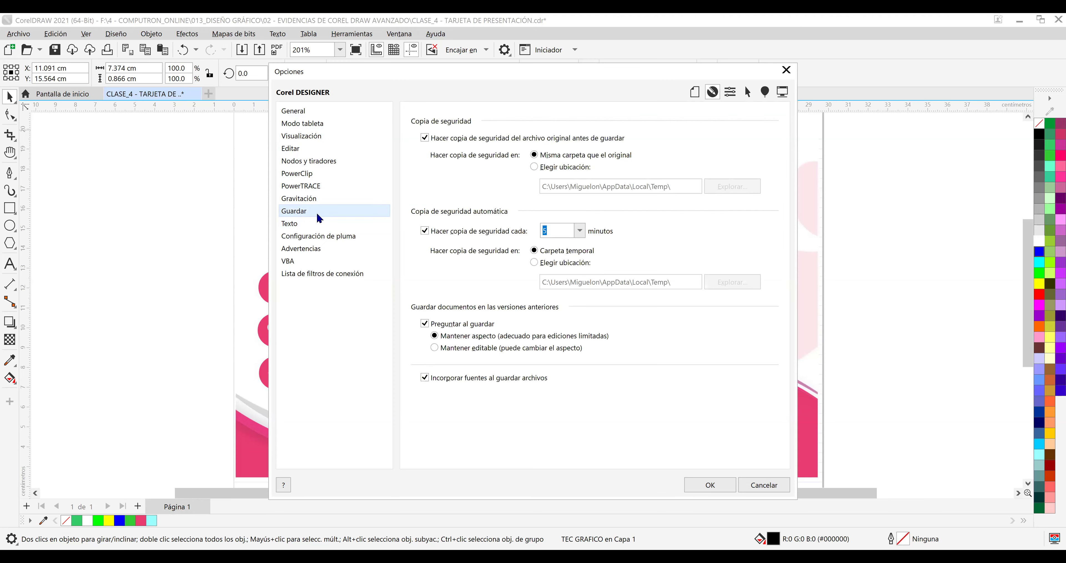
{"action": "left_click", "coordinate": [580, 231]}
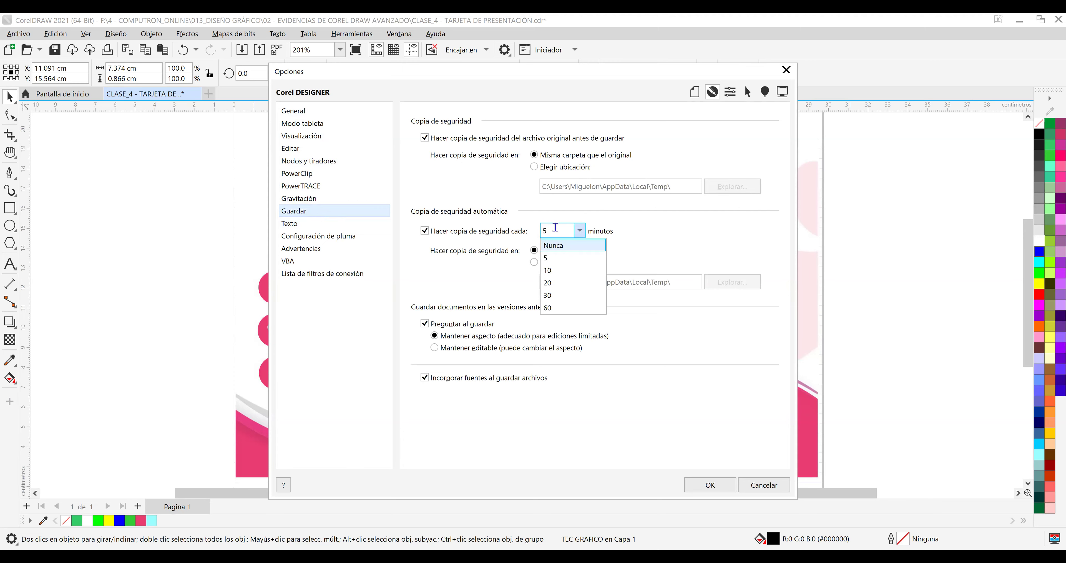
{"action": "type", "text": "1"}
{"action": "key", "text": "Return"}
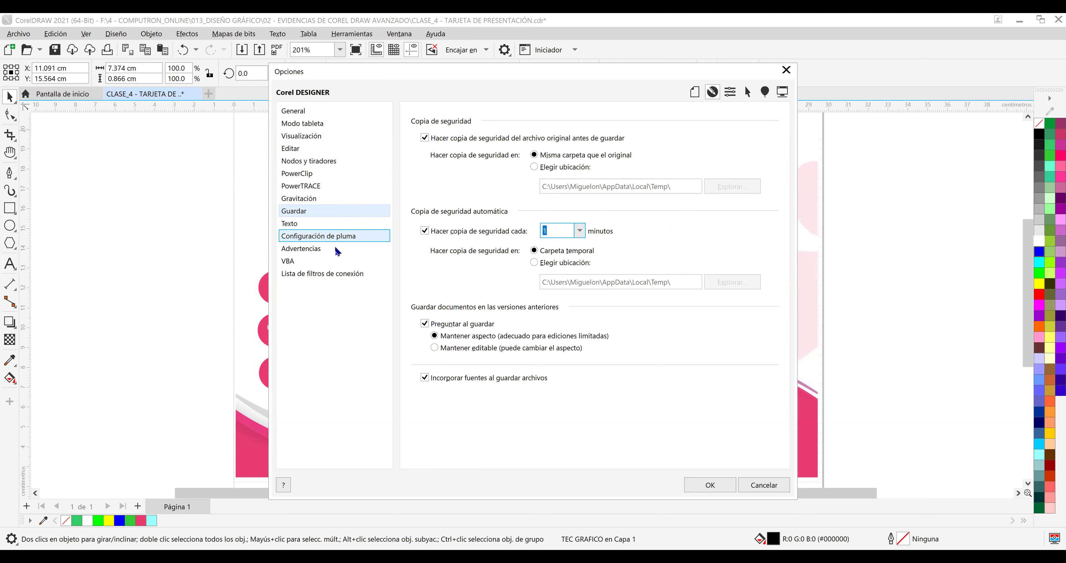
Reduce the drawing precision to 1 decimal place, then accept the options and the text editing dialog.
{"action": "left_click", "coordinate": [329, 151]}
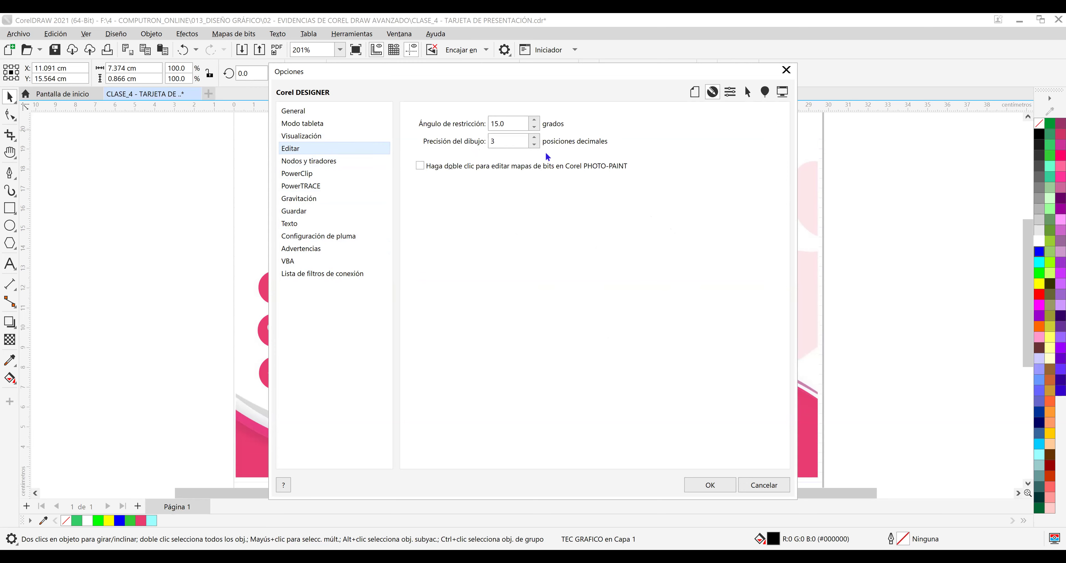
{"action": "left_click", "coordinate": [534, 144]}
{"action": "left_click", "coordinate": [705, 481]}
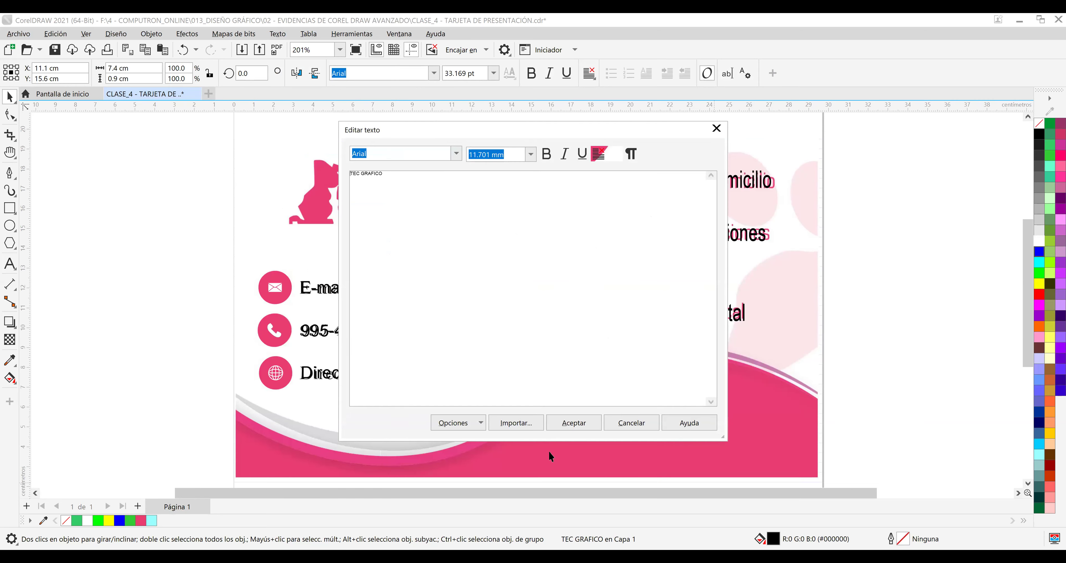
{"action": "left_click", "coordinate": [569, 426]}
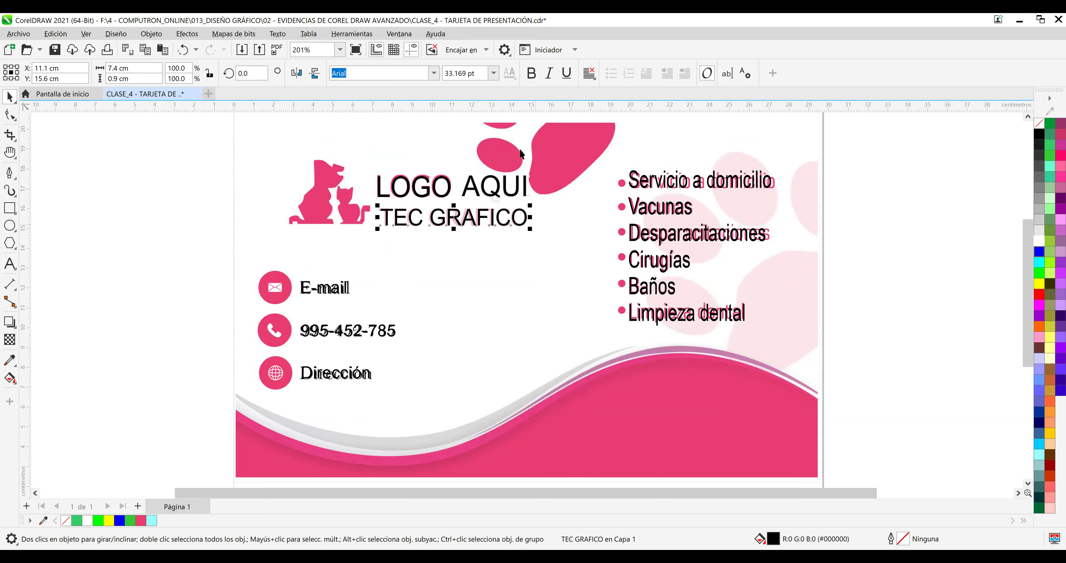
Select the services list text and review the font sizes offered in points.
{"action": "left_click", "coordinate": [633, 184]}
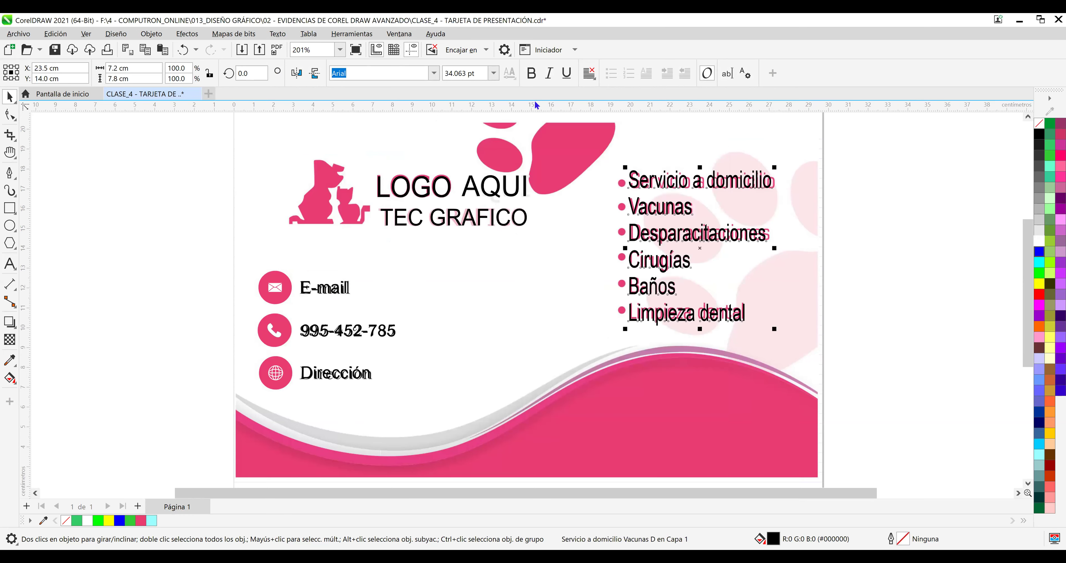
{"action": "left_click", "coordinate": [495, 75]}
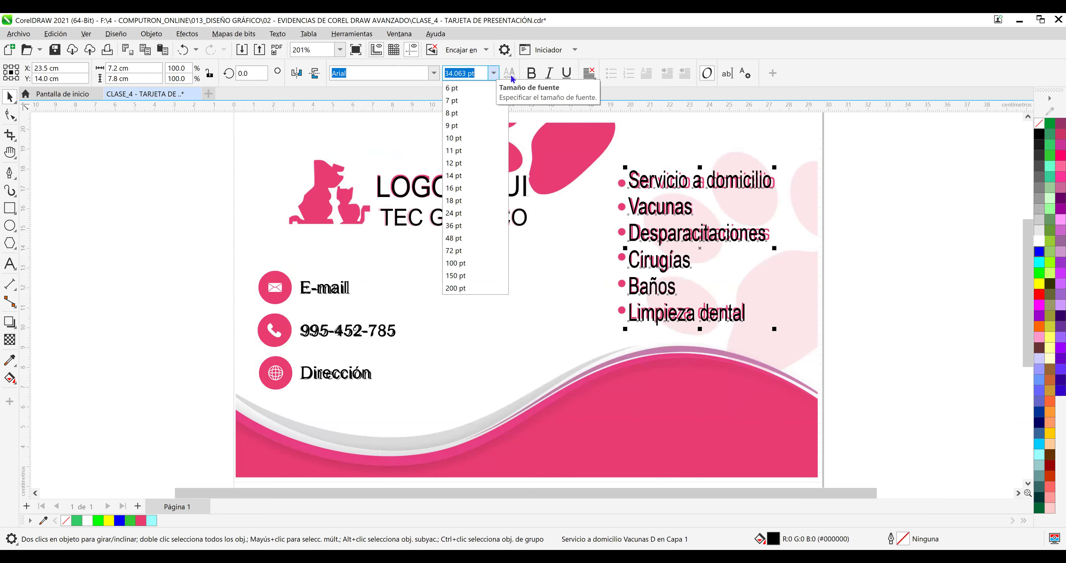
{"action": "left_click", "coordinate": [903, 68]}
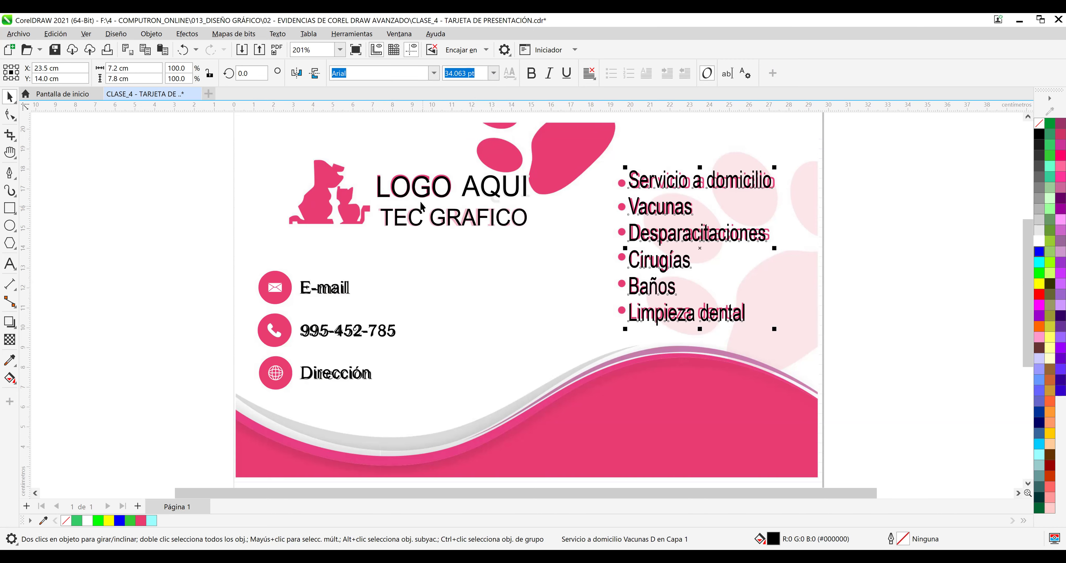
Fit the LOGO text over its original by widening it to about 100.7% and increasing its height to about 43 pt.
{"action": "left_click", "coordinate": [418, 192]}
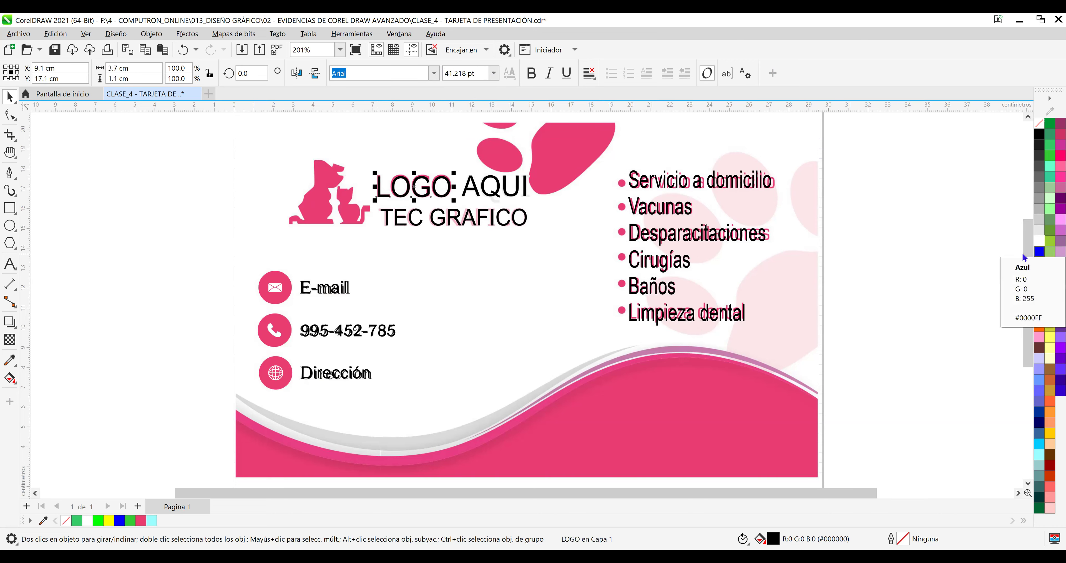
{"action": "scroll", "coordinate": [408, 191], "scroll_direction": "up", "scroll_amount": 3}
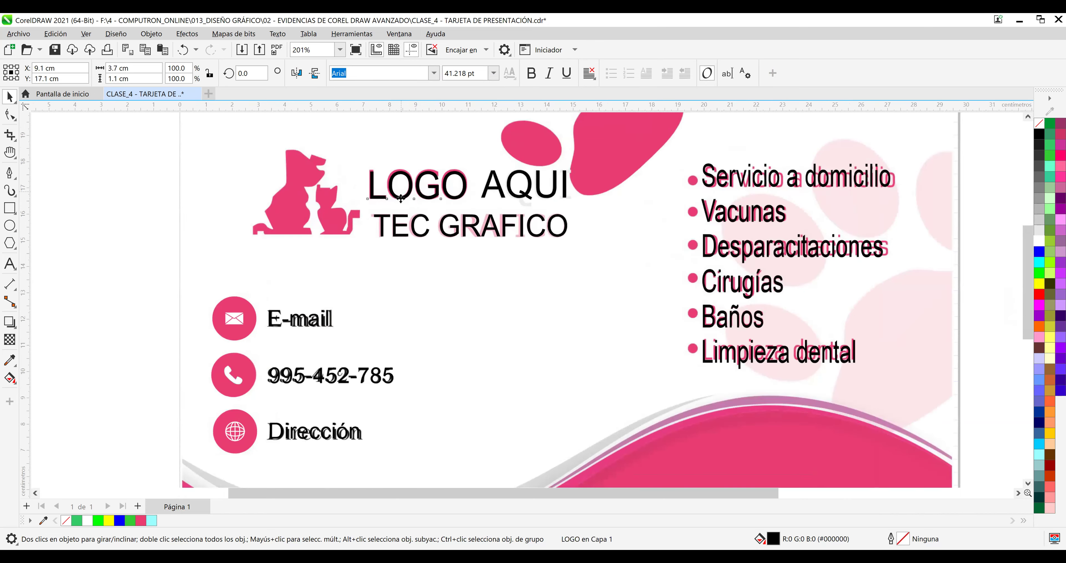
{"action": "scroll", "coordinate": [403, 200], "scroll_direction": "up", "scroll_amount": 3}
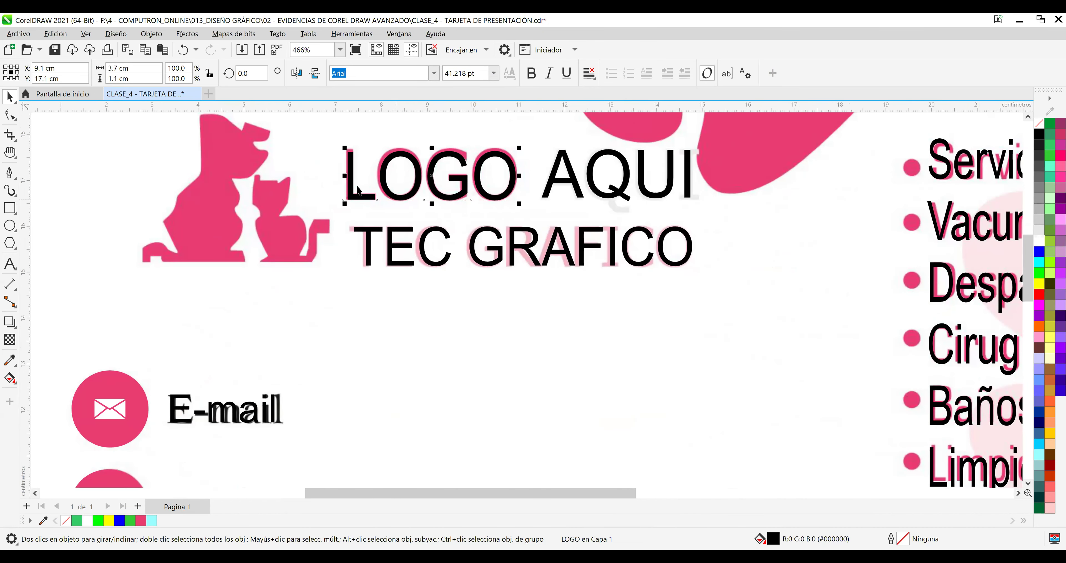
{"action": "left_click_drag", "start_coordinate": [345, 175], "coordinate": [345, 177]}
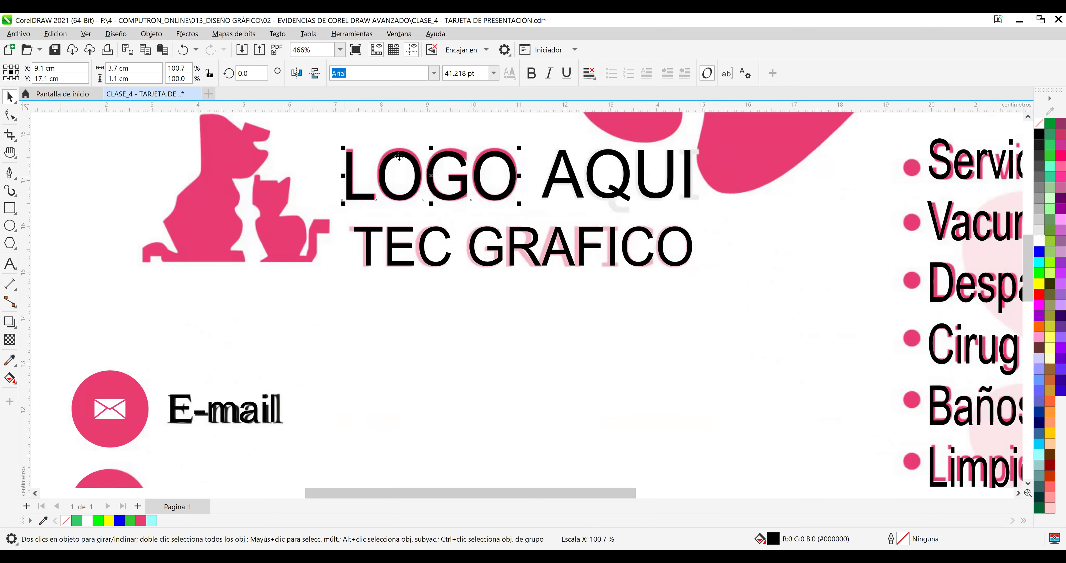
{"action": "left_click_drag", "start_coordinate": [430, 149], "coordinate": [432, 146]}
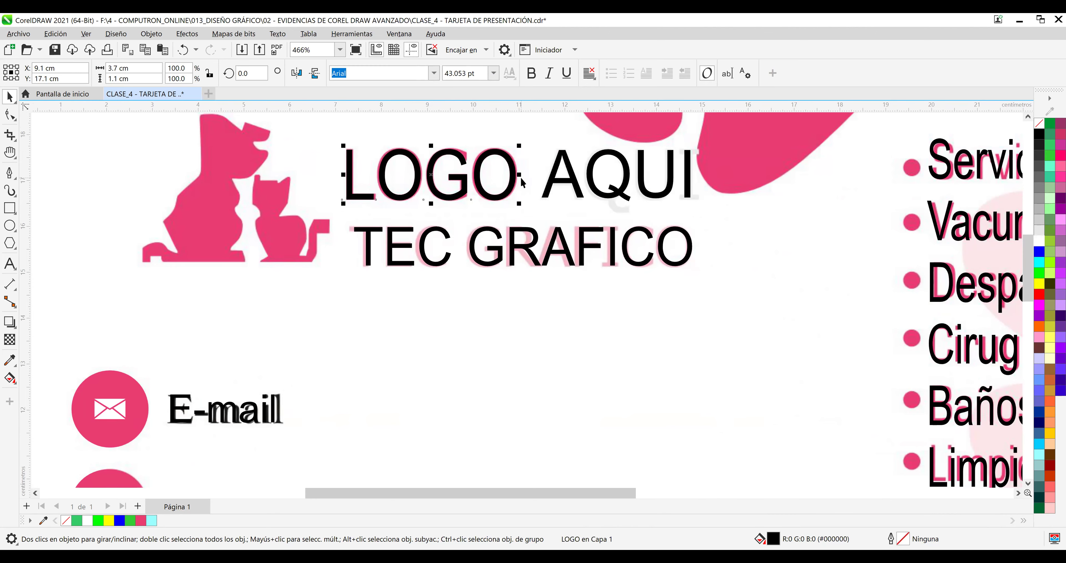
Move the LOGO text below the TEC GRAFICO line and fill it with pink #E94077 sampled from the original lettering.
{"action": "left_click_drag", "start_coordinate": [482, 190], "coordinate": [478, 338]}
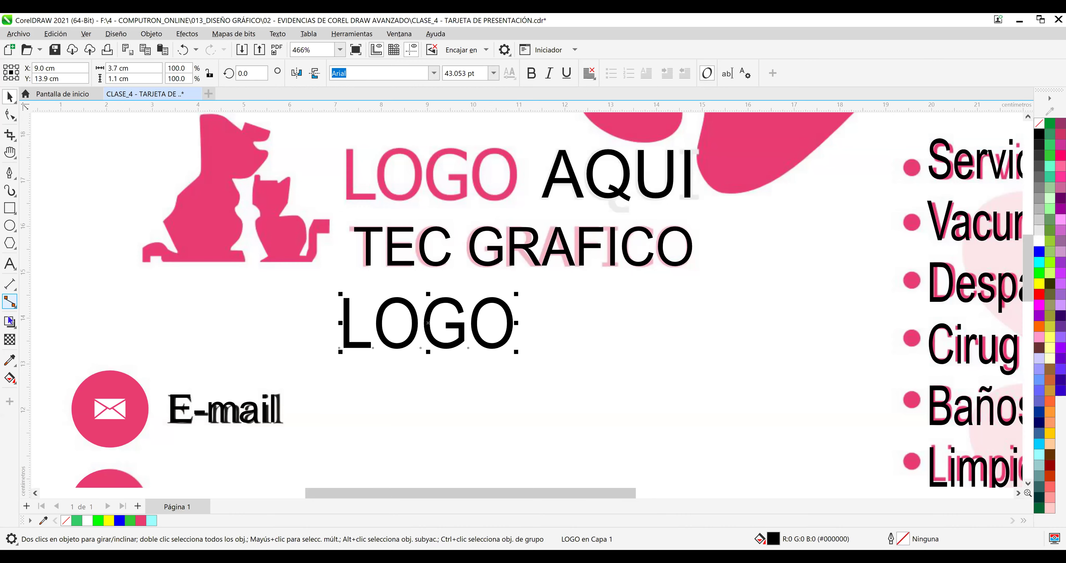
{"action": "left_click", "coordinate": [9, 359]}
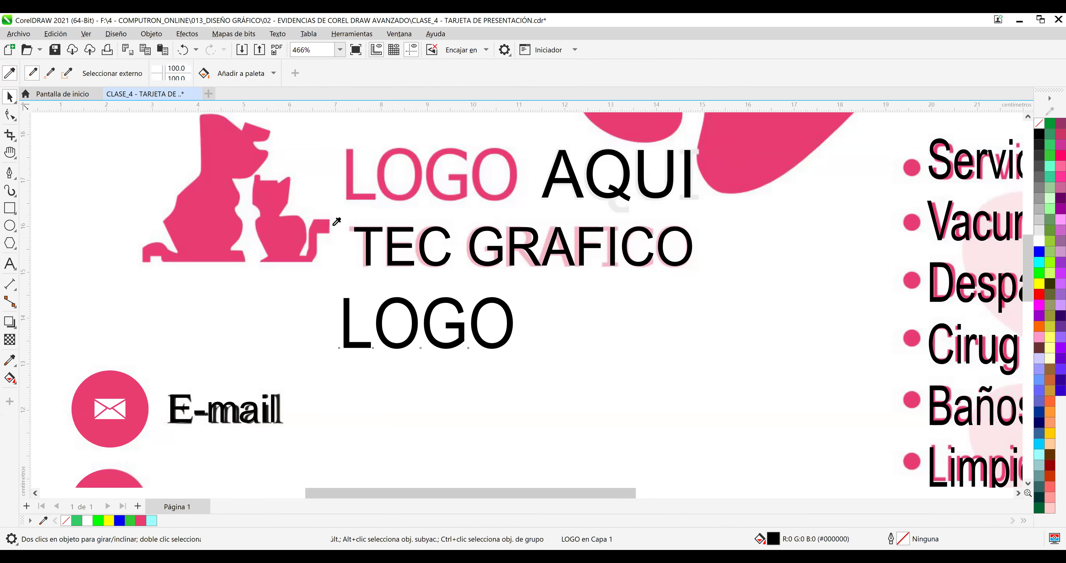
{"action": "left_click", "coordinate": [349, 196]}
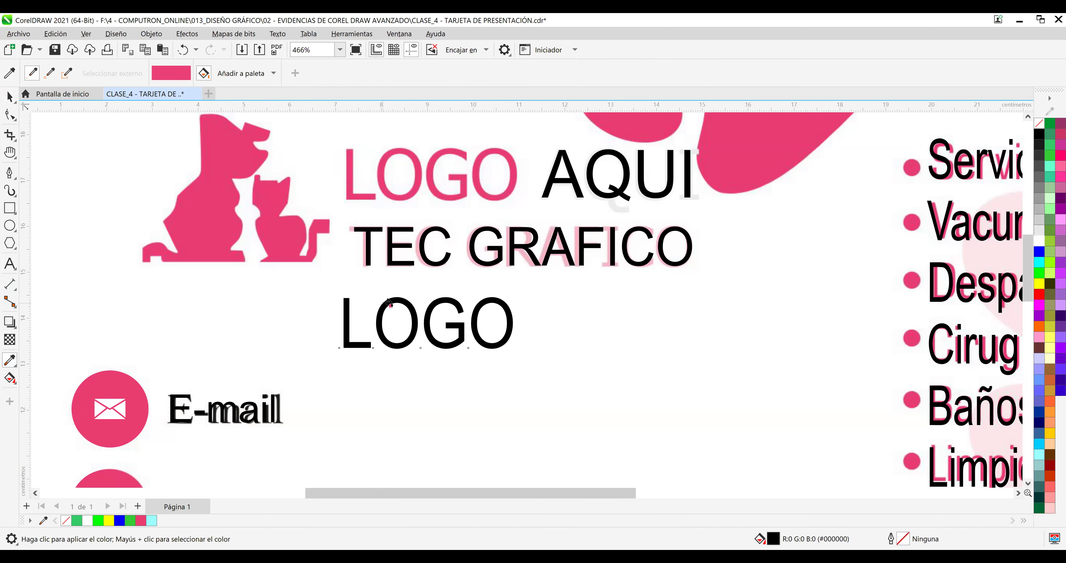
{"action": "left_click", "coordinate": [395, 300]}
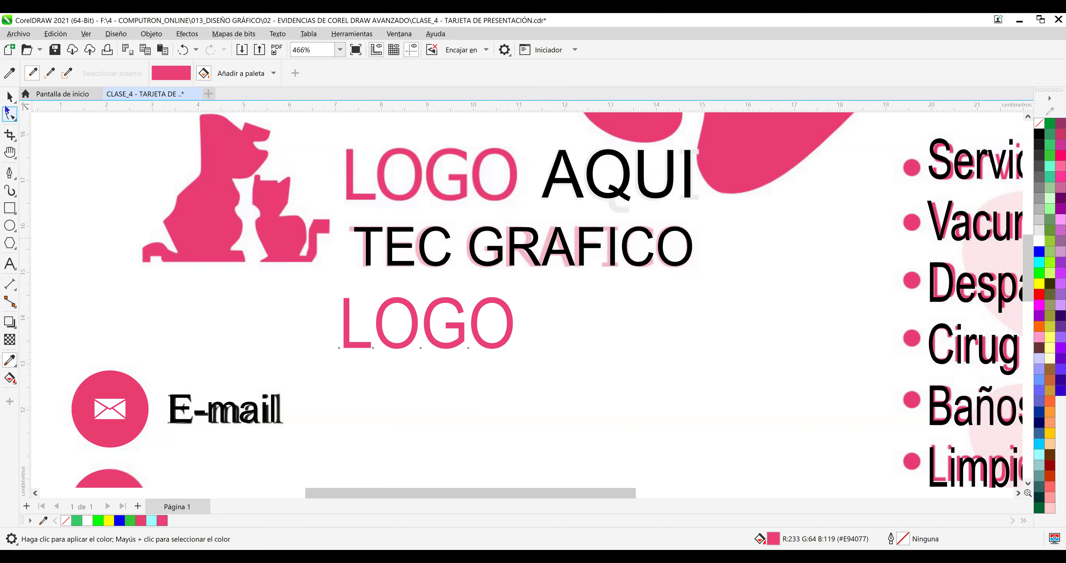
{"action": "left_click", "coordinate": [9, 97]}
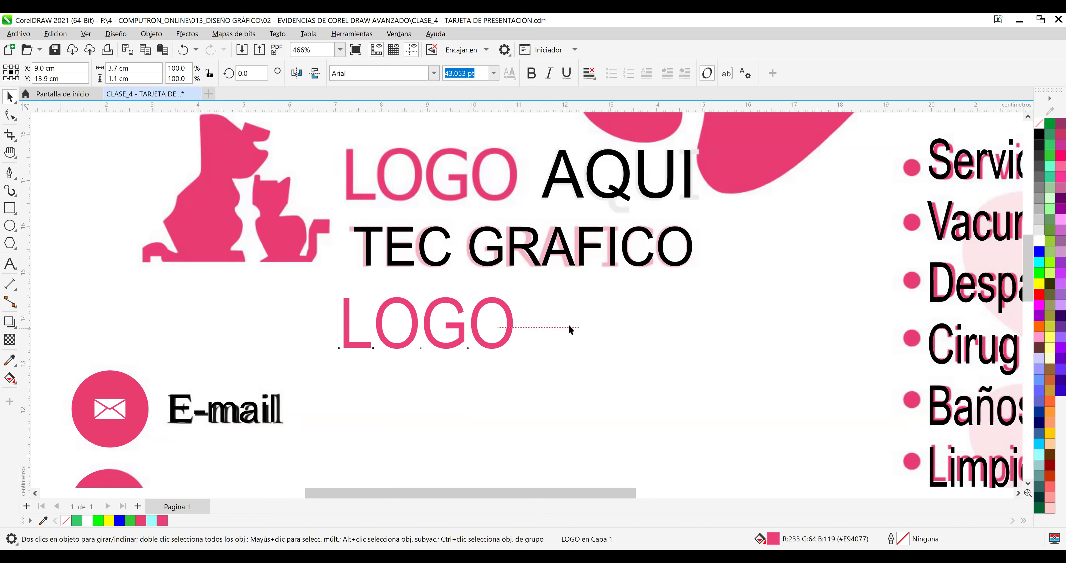
Move the pink LOGO text to the blank area beside the E-mail line, clear of the font previews.
{"action": "left_click", "coordinate": [518, 325]}
{"action": "left_click_drag", "start_coordinate": [575, 328], "coordinate": [698, 309]}
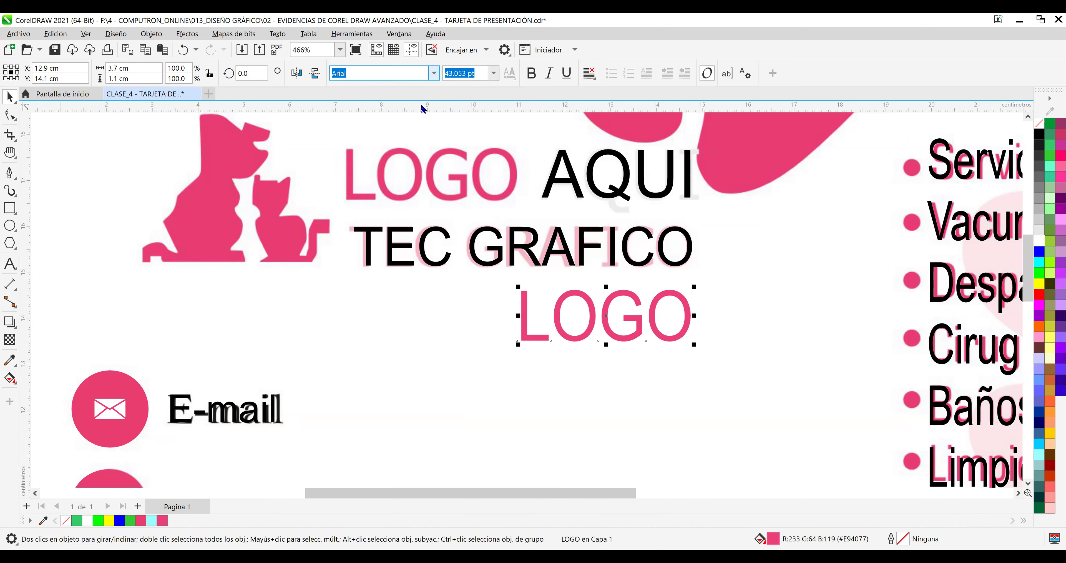
{"action": "left_click", "coordinate": [433, 73]}
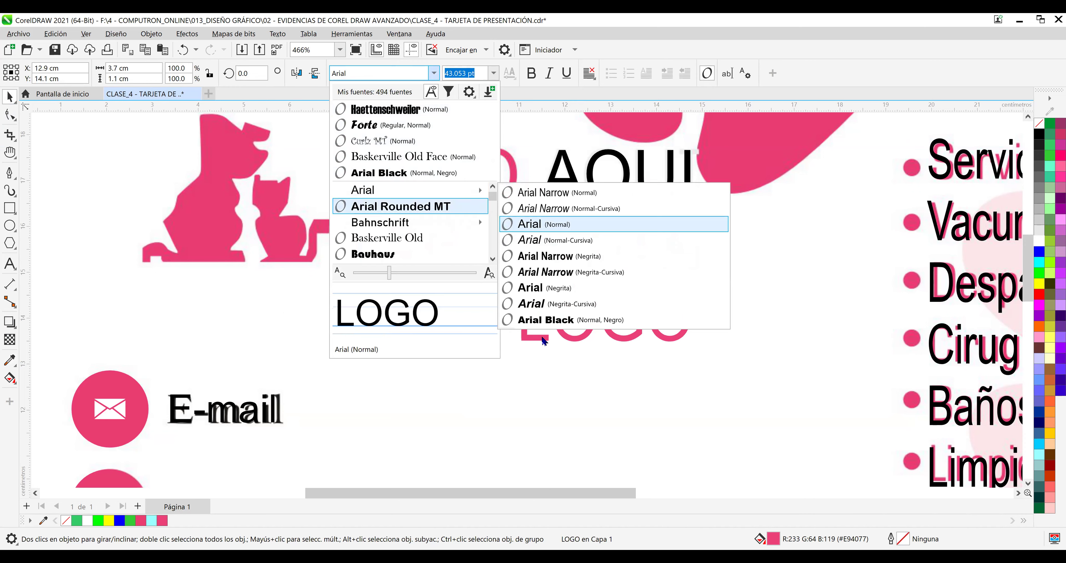
{"action": "left_click_drag", "start_coordinate": [543, 337], "coordinate": [652, 445]}
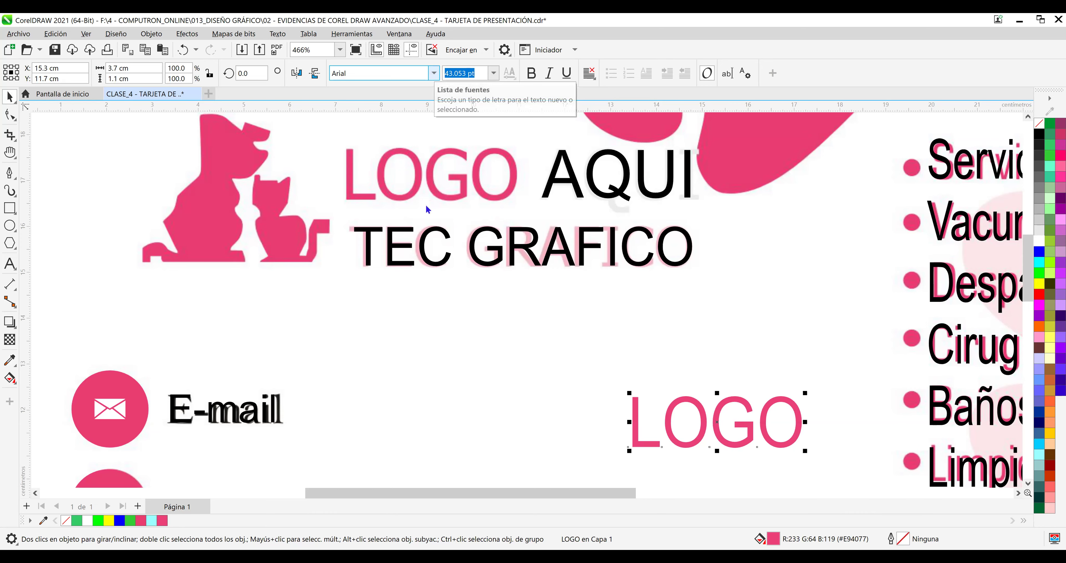
Try the Arial Rounded MT Bold font on the LOGO text and shift the text slightly closer to the E-mail line.
{"action": "key", "text": "ctrl+shift+f"}
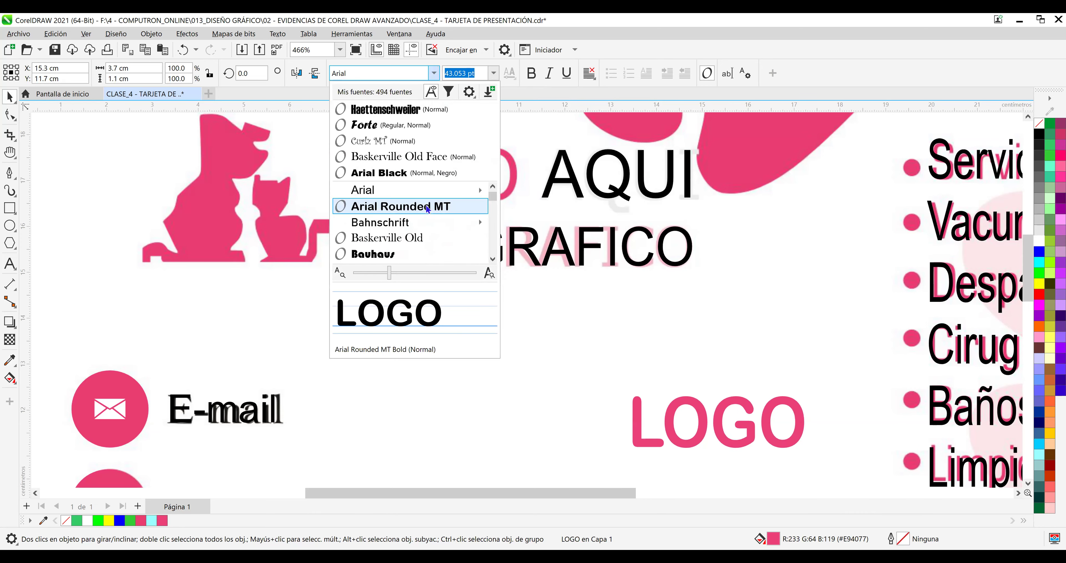
{"action": "key", "text": "Down"}
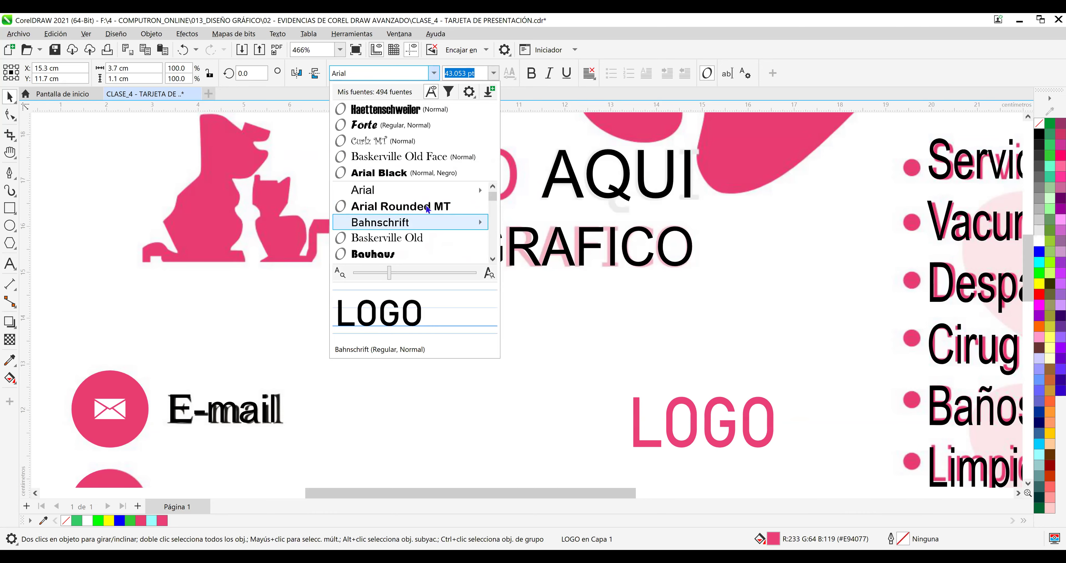
{"action": "key", "text": "Down"}
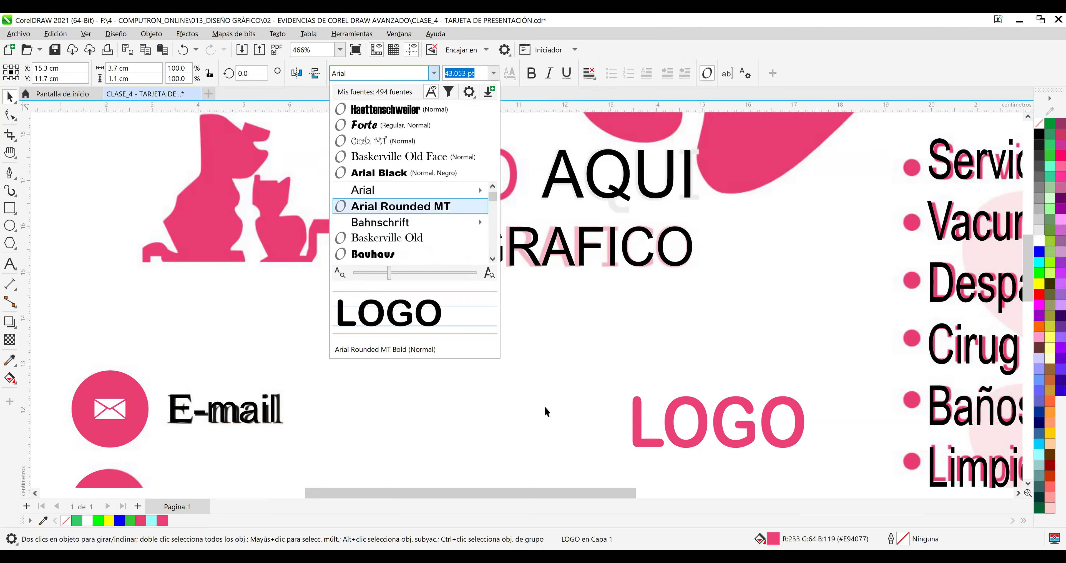
{"action": "key", "text": "Return"}
{"action": "left_click_drag", "start_coordinate": [305, 497], "coordinate": [257, 495]}
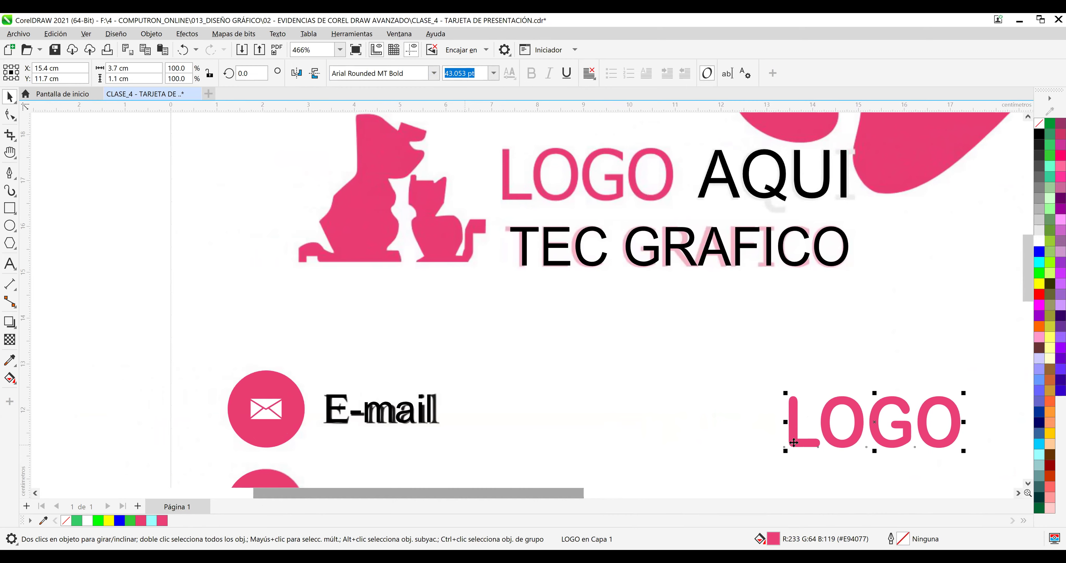
{"action": "left_click_drag", "start_coordinate": [795, 442], "coordinate": [697, 446]}
{"action": "left_click_drag", "start_coordinate": [548, 499], "coordinate": [492, 451]}
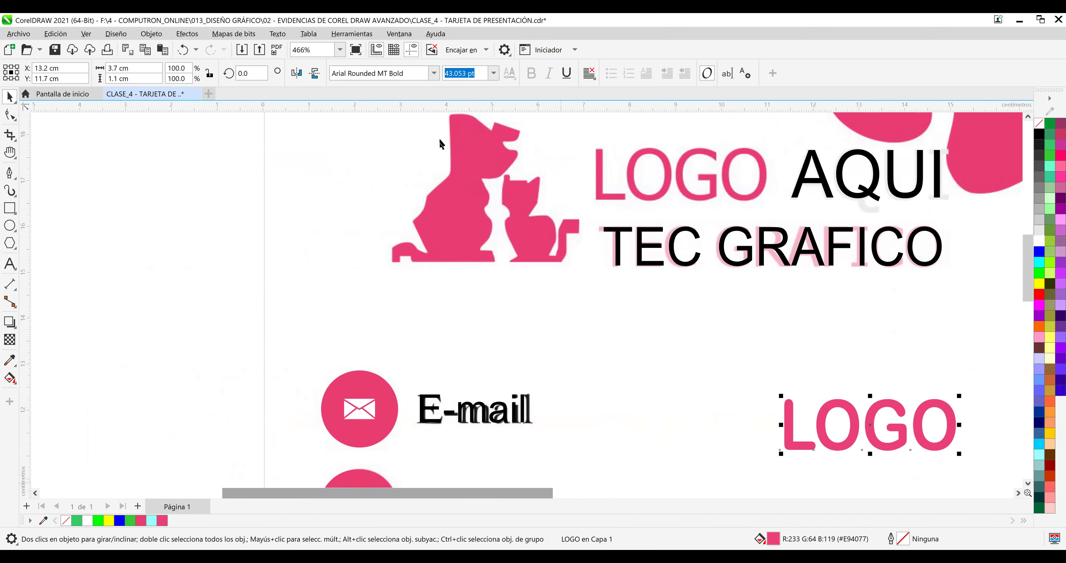
Preview the Adobe Devanagari regular, italic, bold and bold italic styles on the LOGO text without applying any of them.
{"action": "left_click", "coordinate": [432, 77]}
{"action": "left_click", "coordinate": [434, 73]}
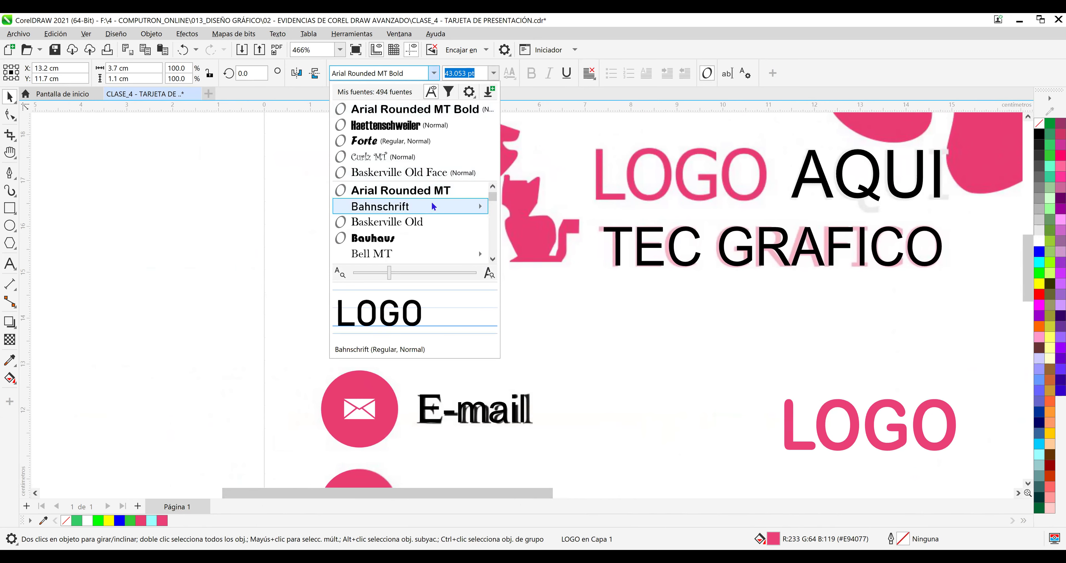
{"action": "scroll", "coordinate": [430, 202], "scroll_direction": "up", "scroll_amount": 2}
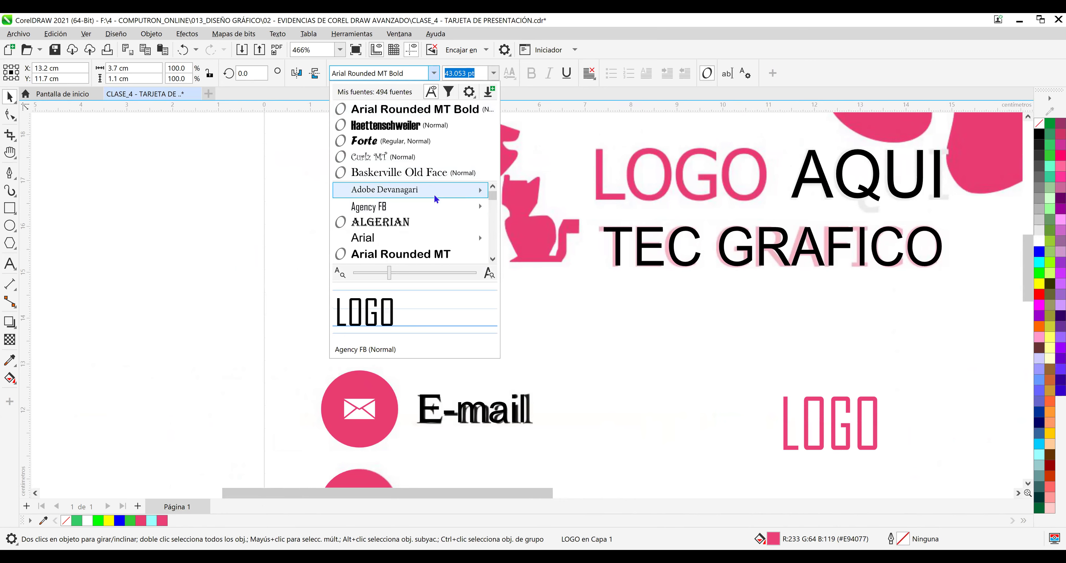
{"action": "mouse_move", "coordinate": [435, 191]}
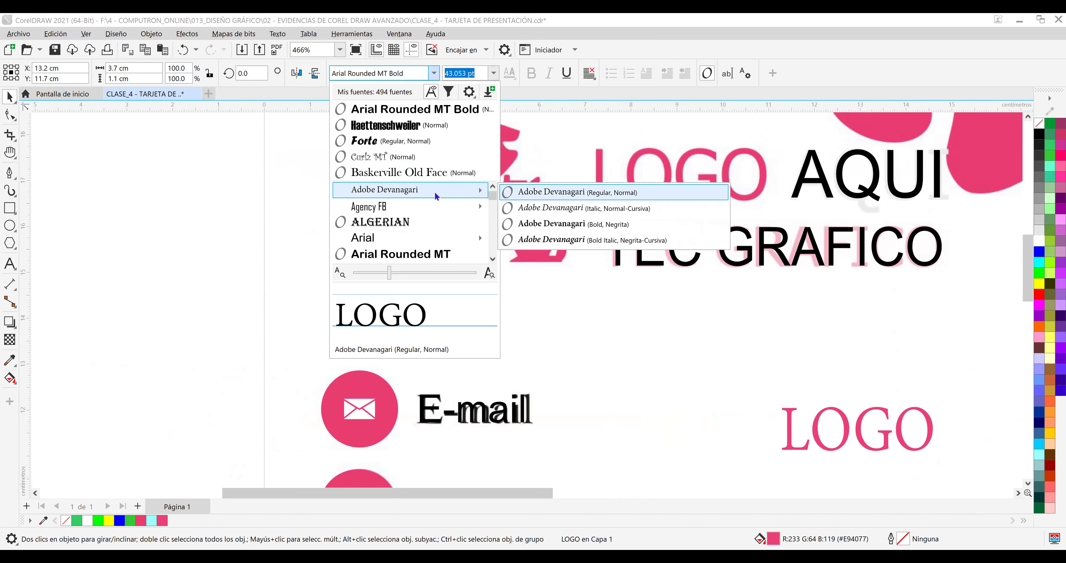
{"action": "key", "text": "Down"}
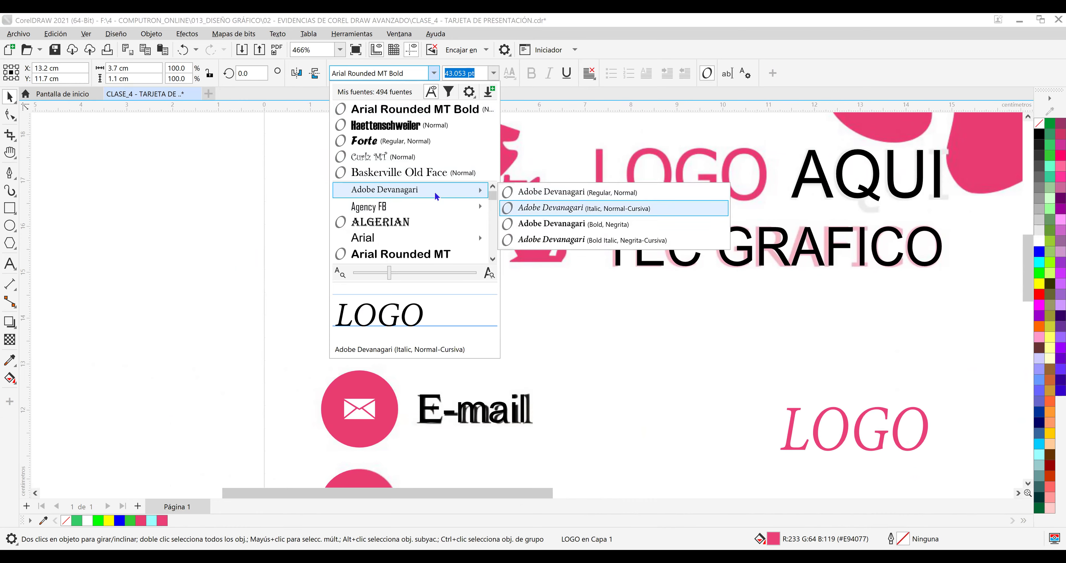
{"action": "key", "text": "Down"}
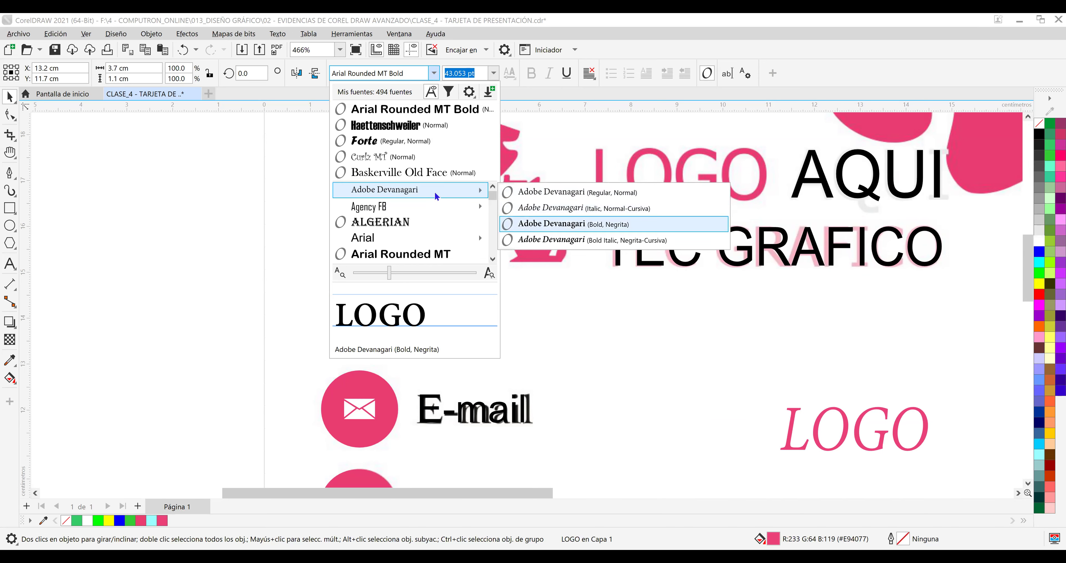
{"action": "key", "text": "Down"}
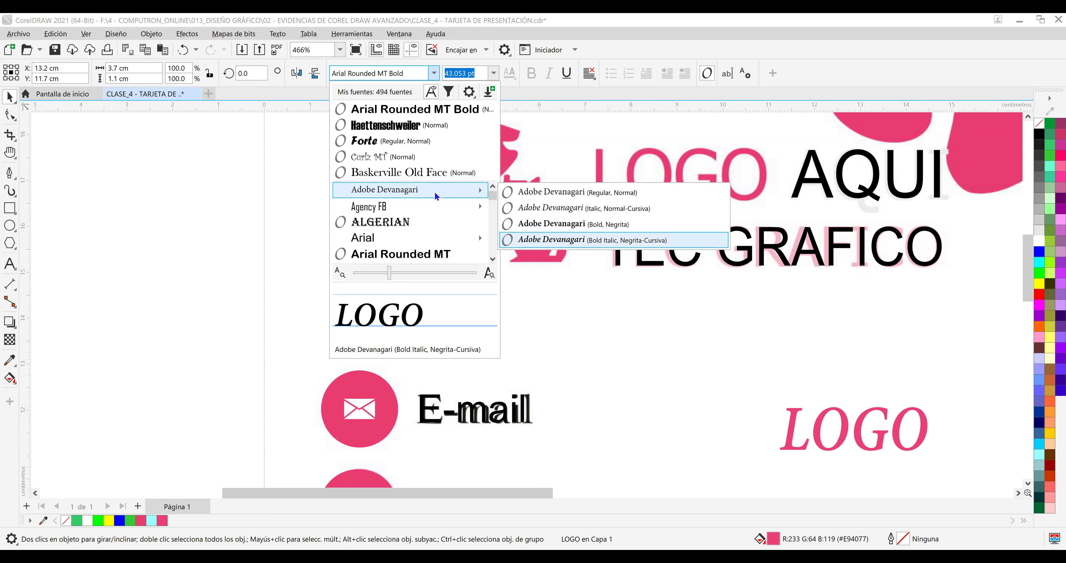
{"action": "key", "text": "Down"}
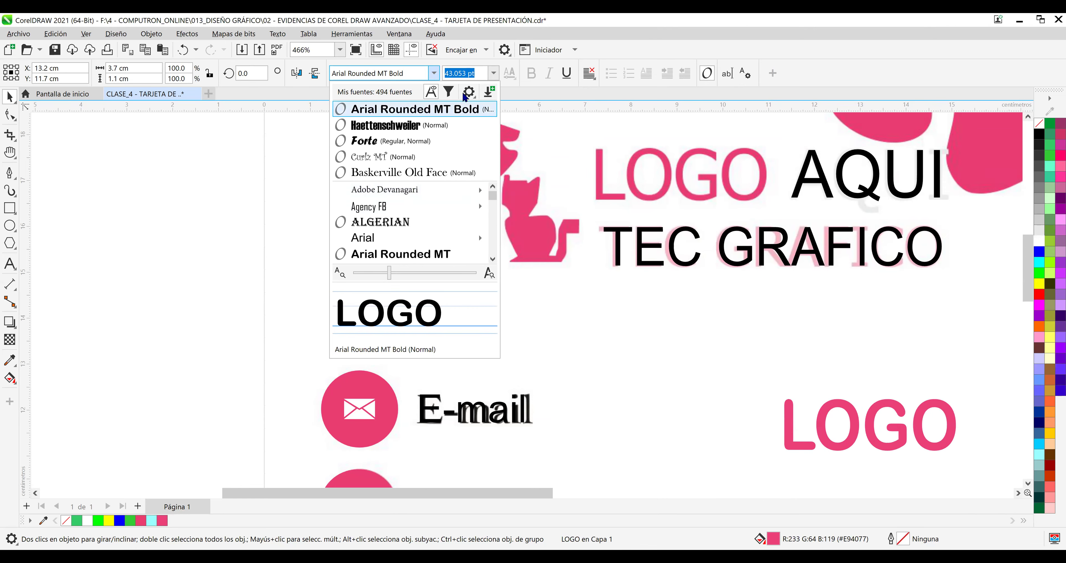
{"action": "key", "text": "Return"}
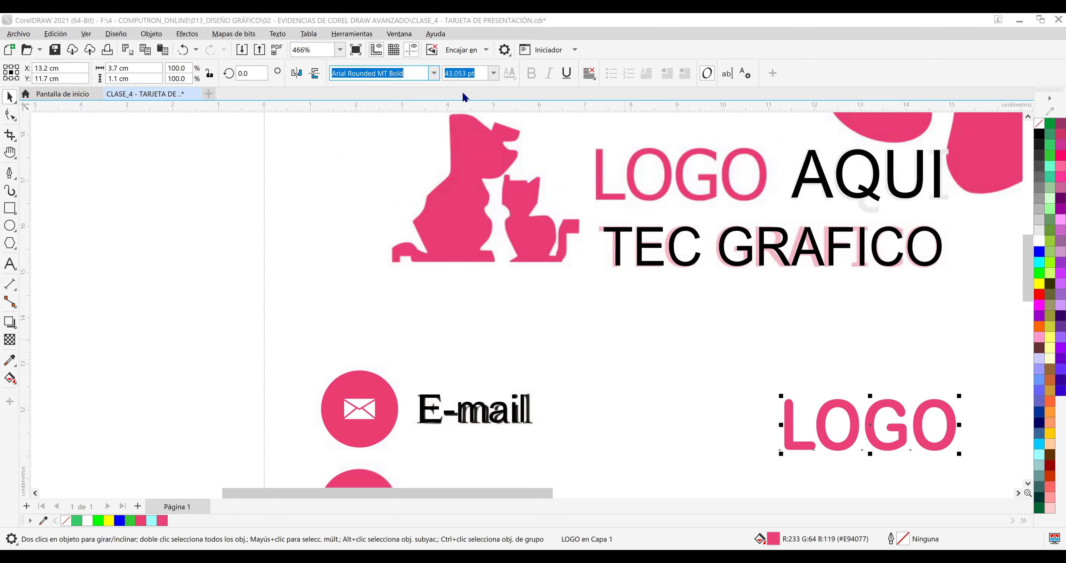
Compare further fonts on the LOGO text and set its font to Calibri Regular.
{"action": "key", "text": "alt+Down"}
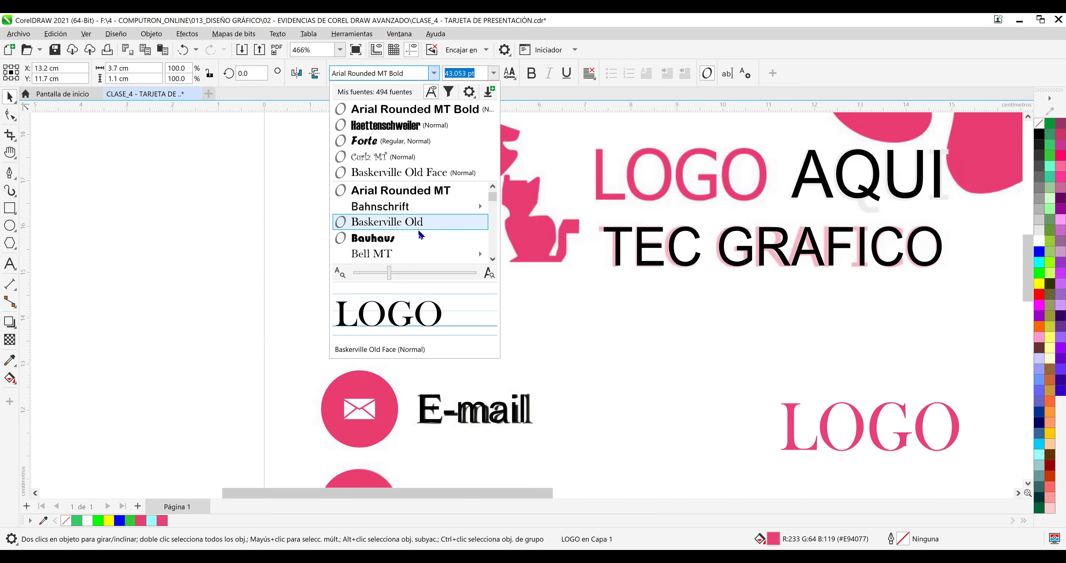
{"action": "key", "text": "Down"}
{"action": "key", "text": "Down"}
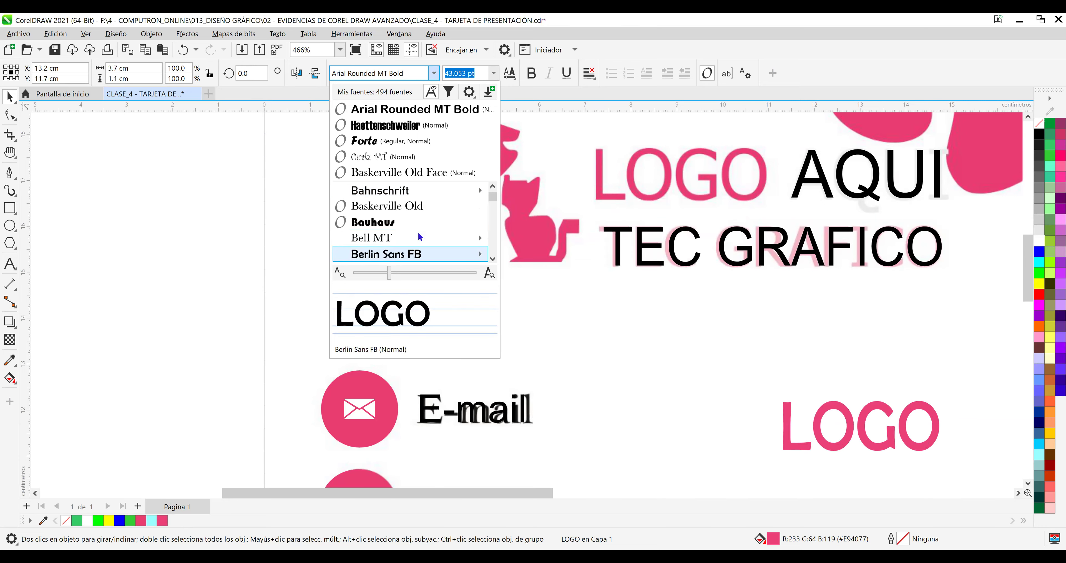
{"action": "key", "text": "Down"}
{"action": "key", "text": "Down"}
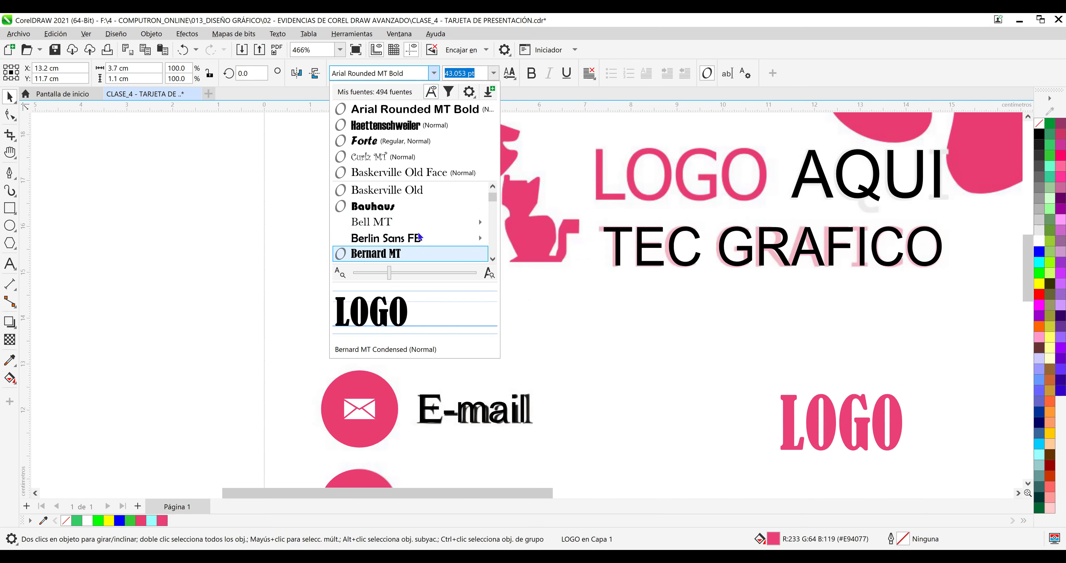
{"action": "key", "text": "Down"}
{"action": "key", "text": "Down"}
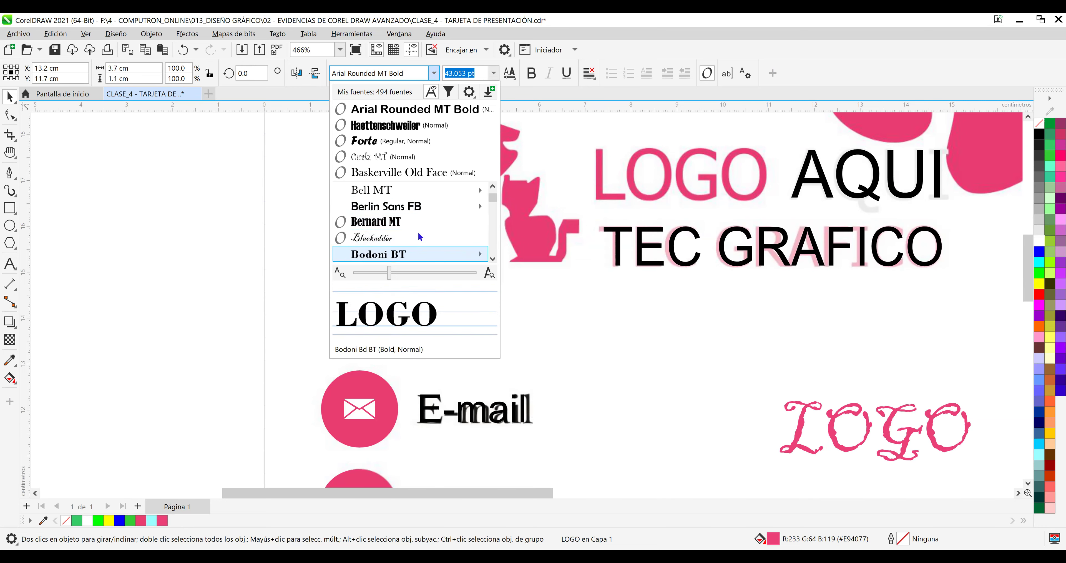
{"action": "key", "text": "Down"}
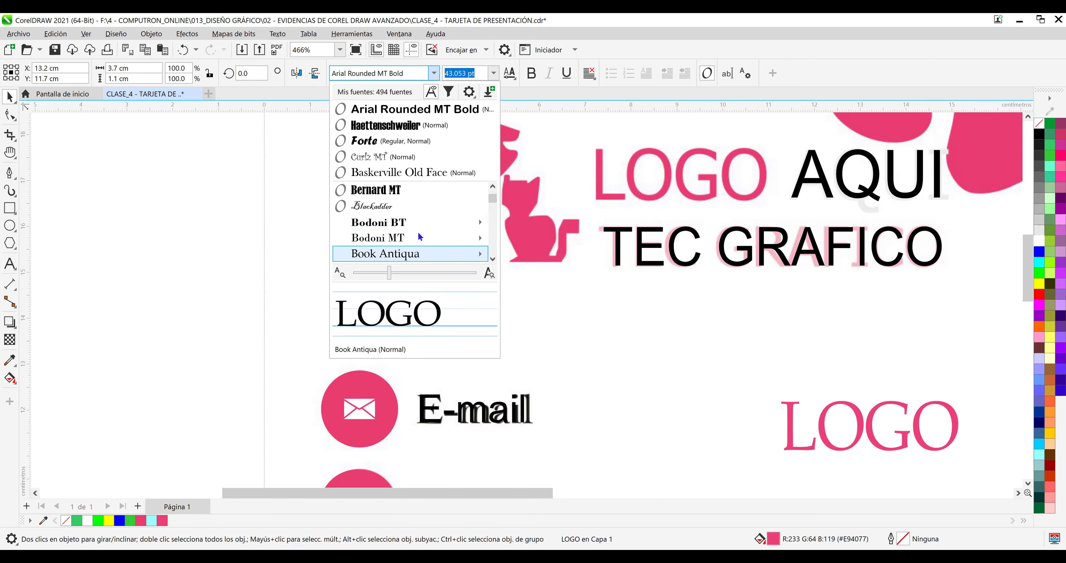
{"action": "key", "text": "Down"}
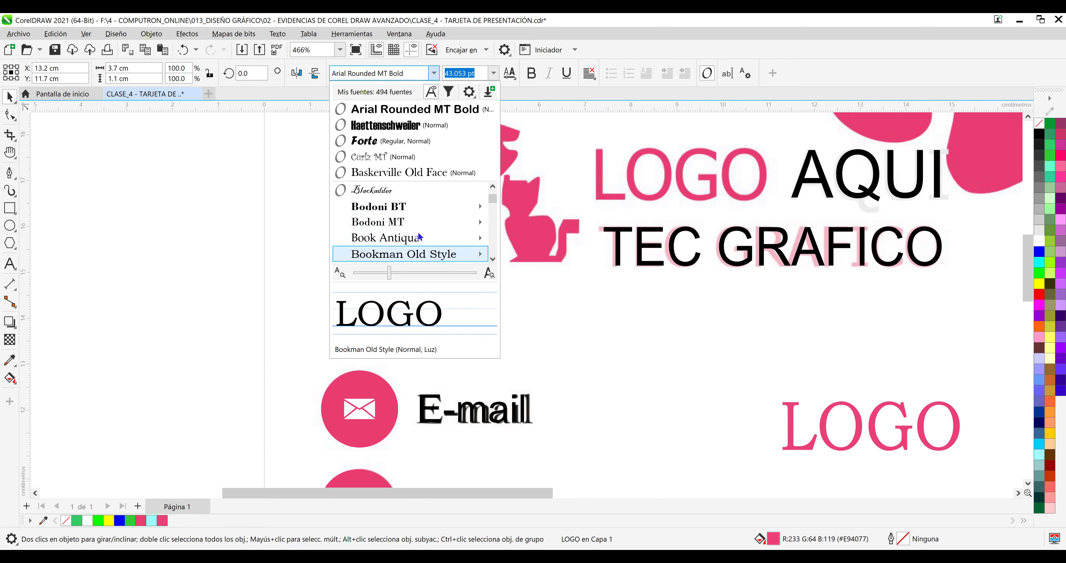
{"action": "key", "text": "Down"}
{"action": "key", "text": "Down"}
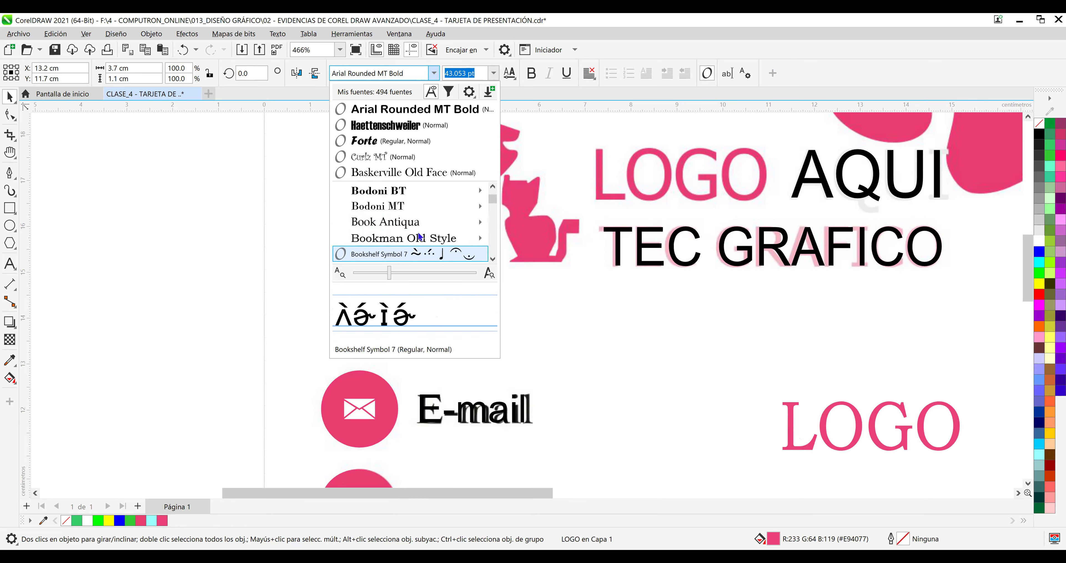
{"action": "key", "text": "Down"}
{"action": "key", "text": "Down"}
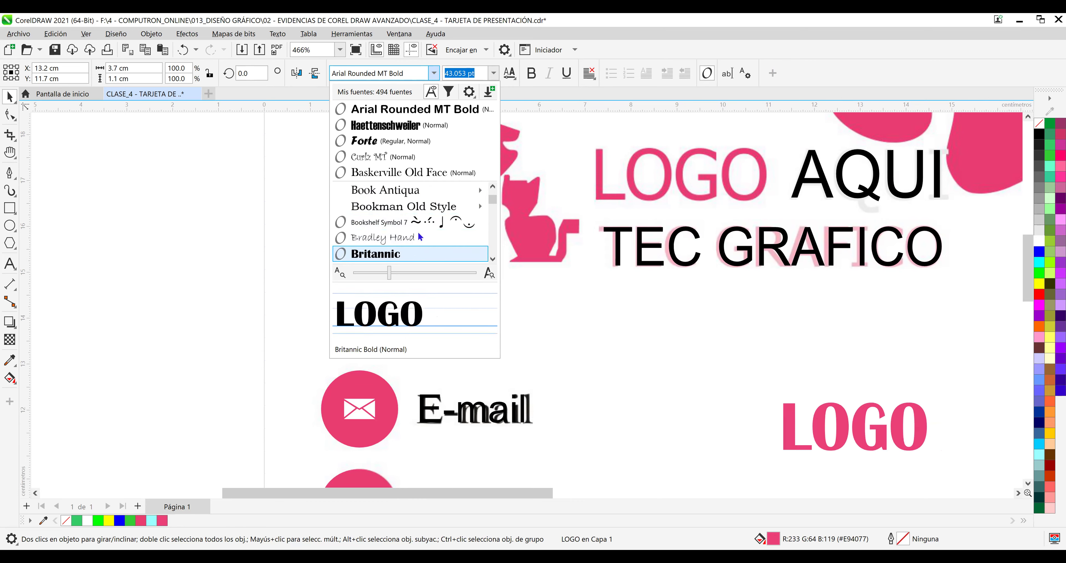
{"action": "key", "text": "Down"}
{"action": "key", "text": "Down"}
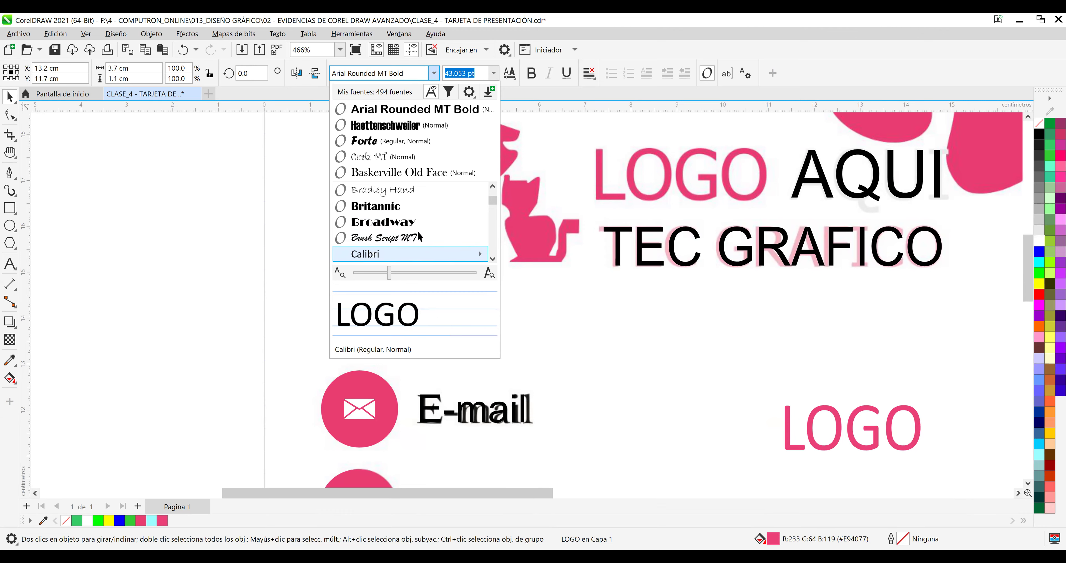
{"action": "key", "text": "Return"}
Fit the LOGO text over its original by stretching it to about 3.8 cm by 1.1 cm, and make it bold.
{"action": "left_click", "coordinate": [857, 414]}
{"action": "left_click", "coordinate": [857, 410]}
{"action": "left_click_drag", "start_coordinate": [856, 410], "coordinate": [669, 159]}
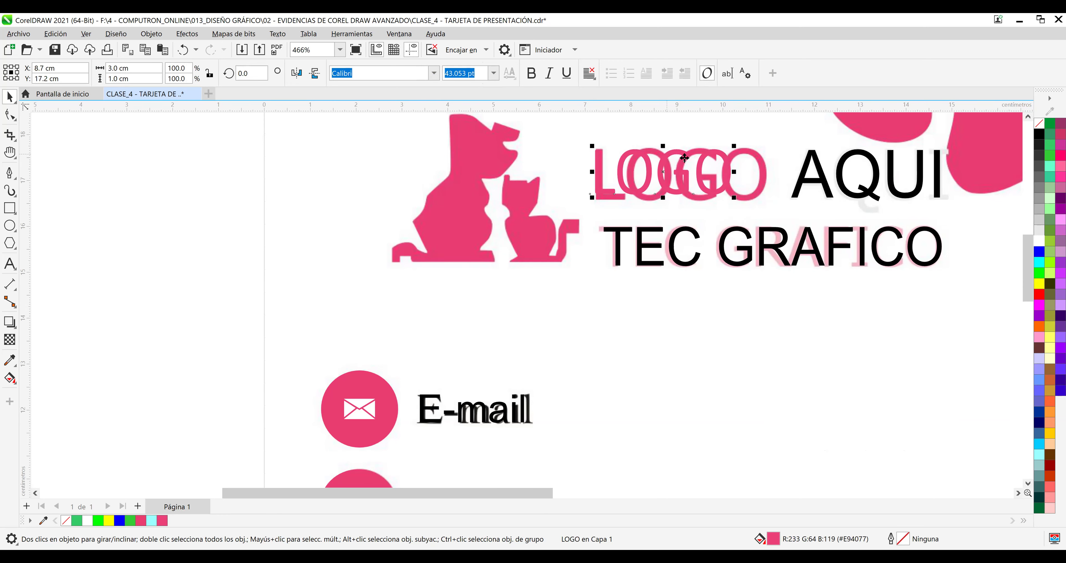
{"action": "left_click_drag", "start_coordinate": [735, 176], "coordinate": [769, 173]}
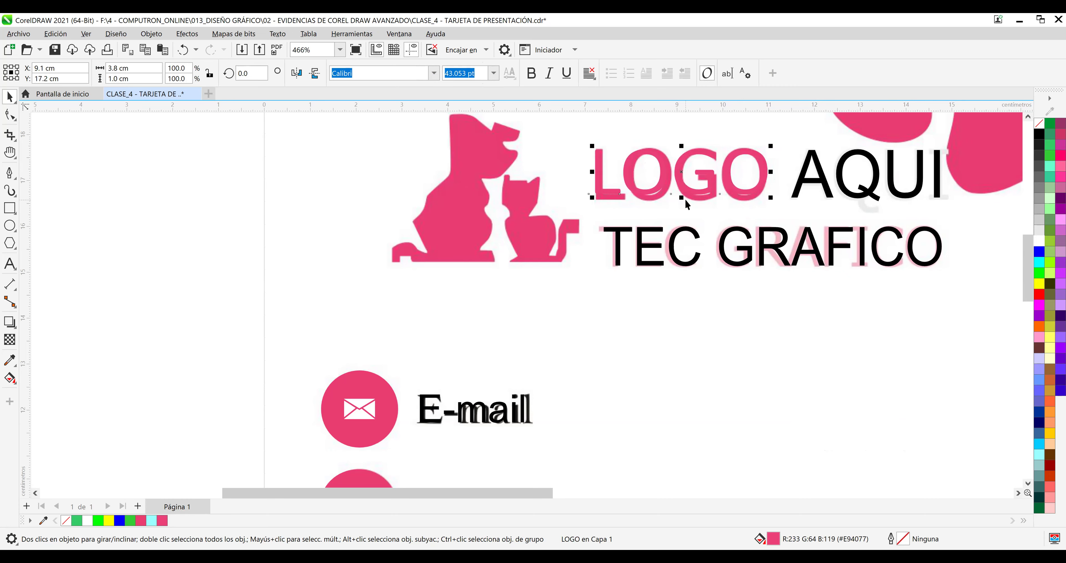
{"action": "left_click_drag", "start_coordinate": [681, 197], "coordinate": [684, 204]}
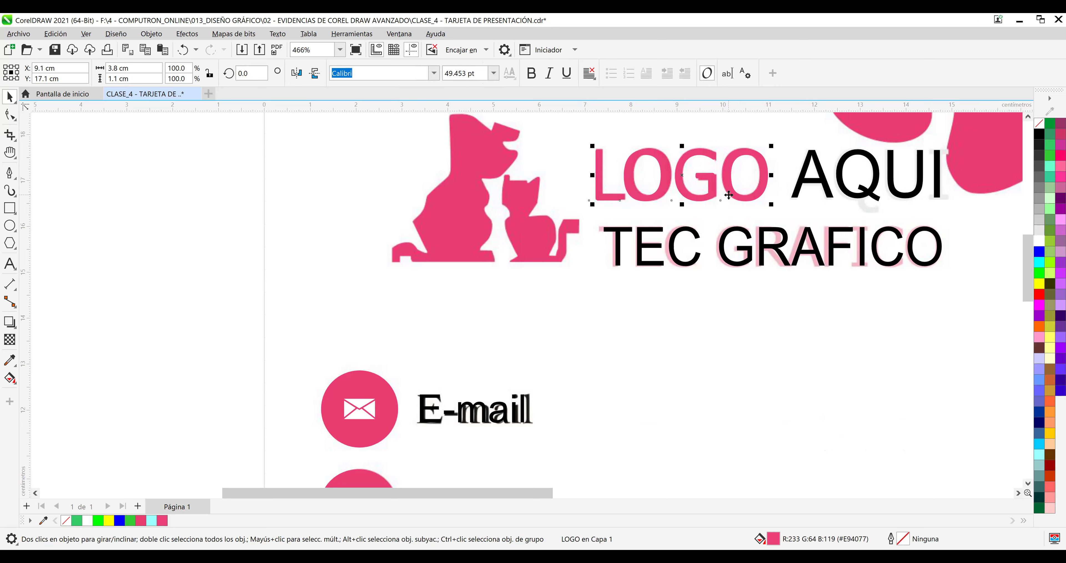
{"action": "left_click", "coordinate": [532, 74]}
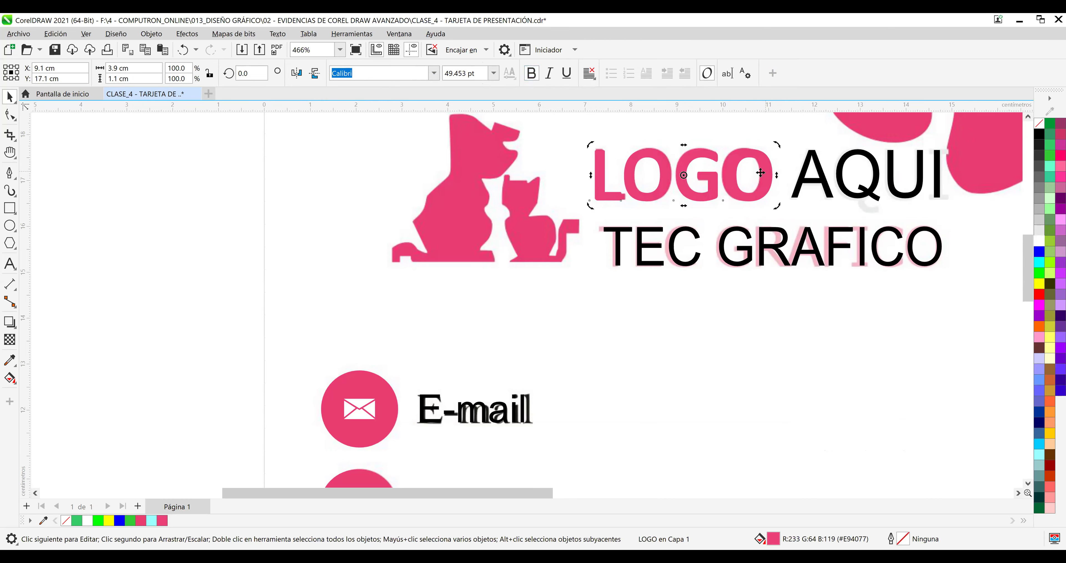
{"action": "left_click_drag", "start_coordinate": [775, 174], "coordinate": [771, 173]}
Move the black AQUI text off its original to the blank area below the TEC GRAFICO line.
{"action": "left_click", "coordinate": [817, 182]}
{"action": "left_click", "coordinate": [817, 184]}
{"action": "left_click_drag", "start_coordinate": [817, 184], "coordinate": [642, 361]}
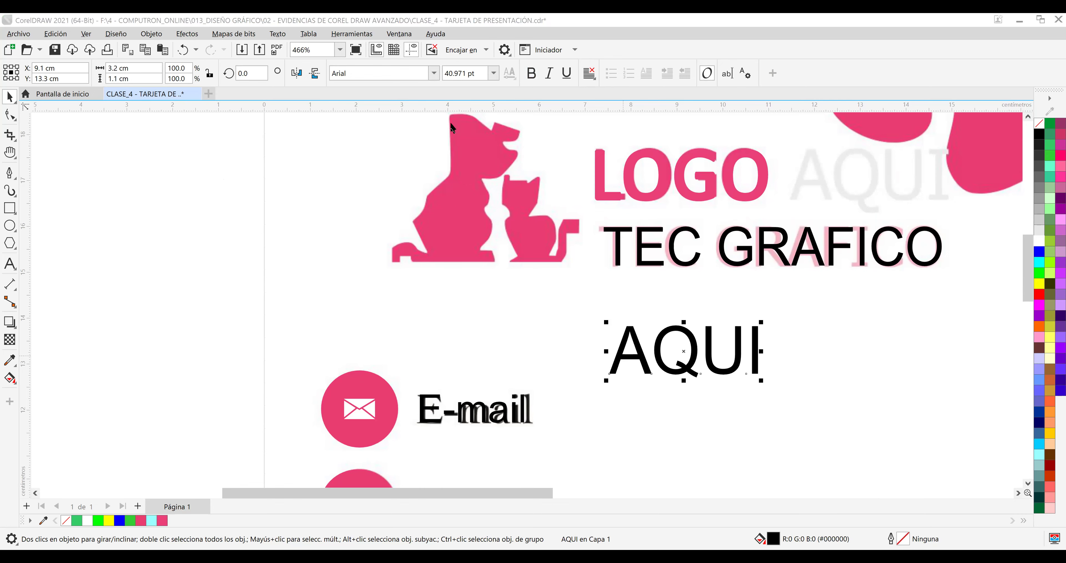
Preview the fonts from Adobe Devanagari through Constantia on the black AQUI text, going back to Consolas, to compare them with the light grey original.
{"action": "left_click", "coordinate": [433, 73]}
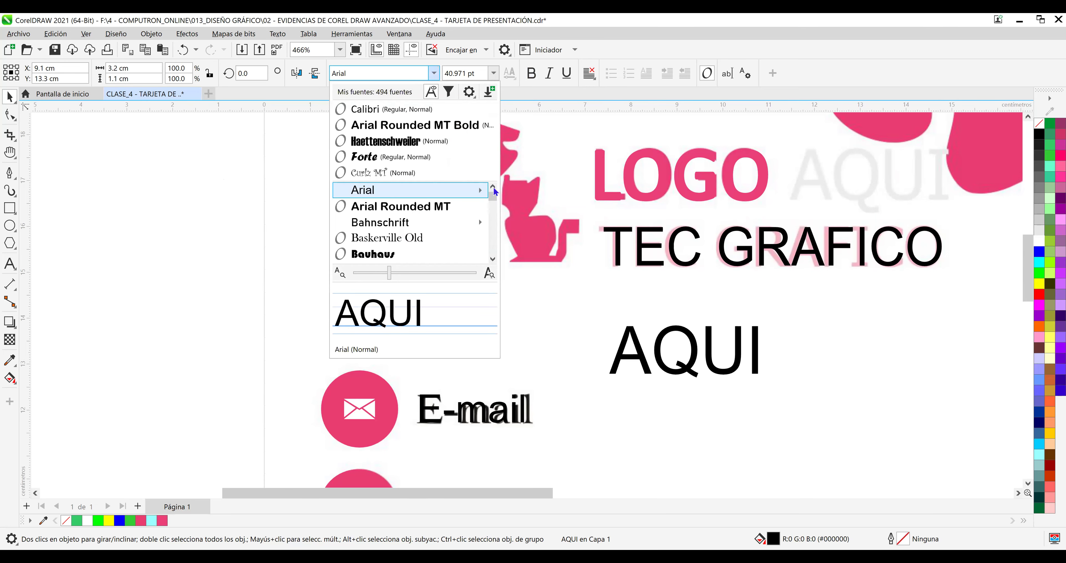
{"action": "scroll", "coordinate": [495, 189], "scroll_direction": "up", "scroll_amount": 1}
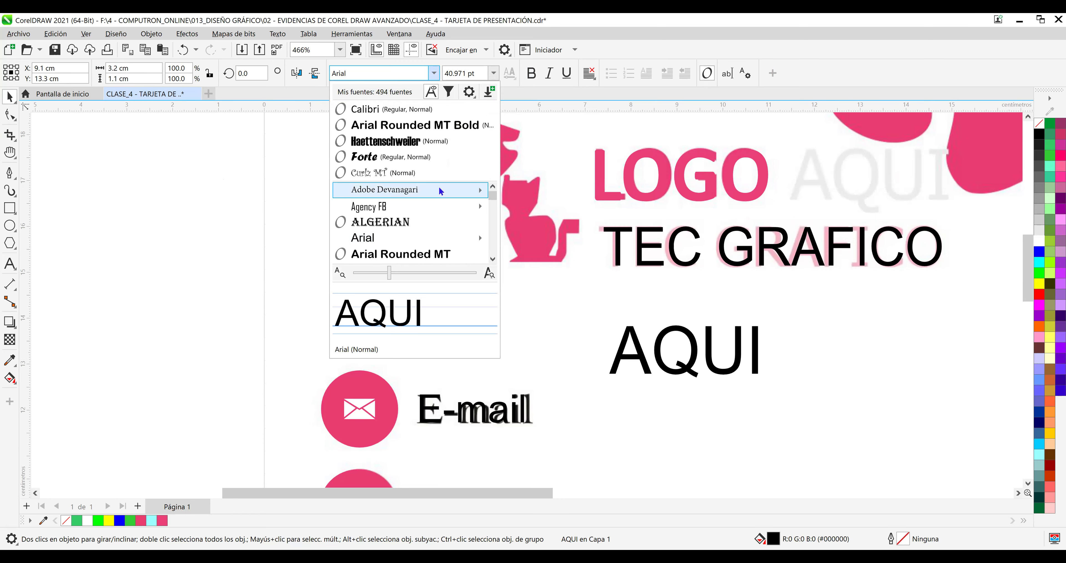
{"action": "mouse_move", "coordinate": [402, 187]}
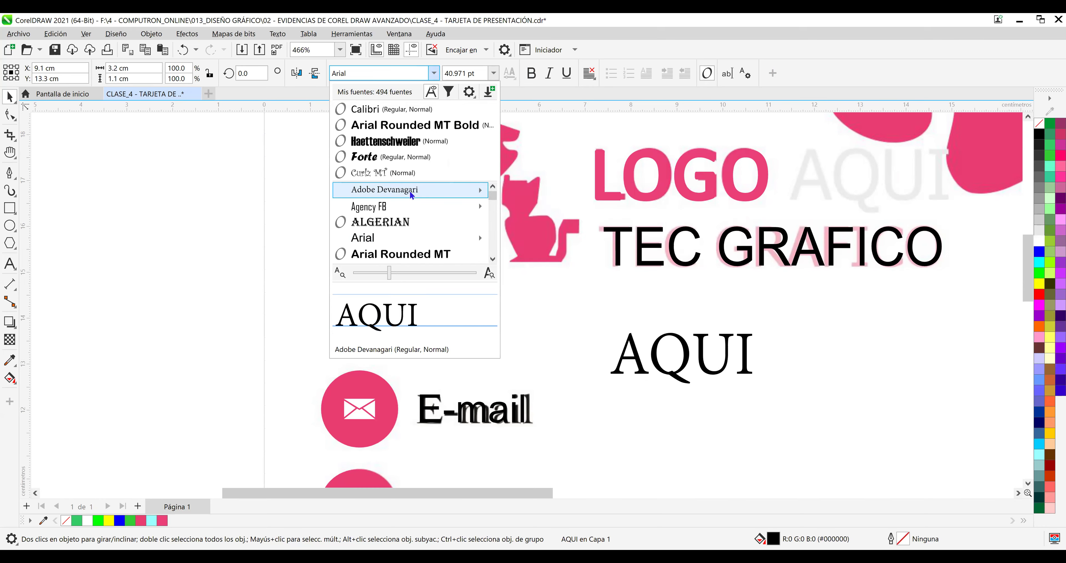
{"action": "key", "text": "Down"}
{"action": "key", "text": "Down"}
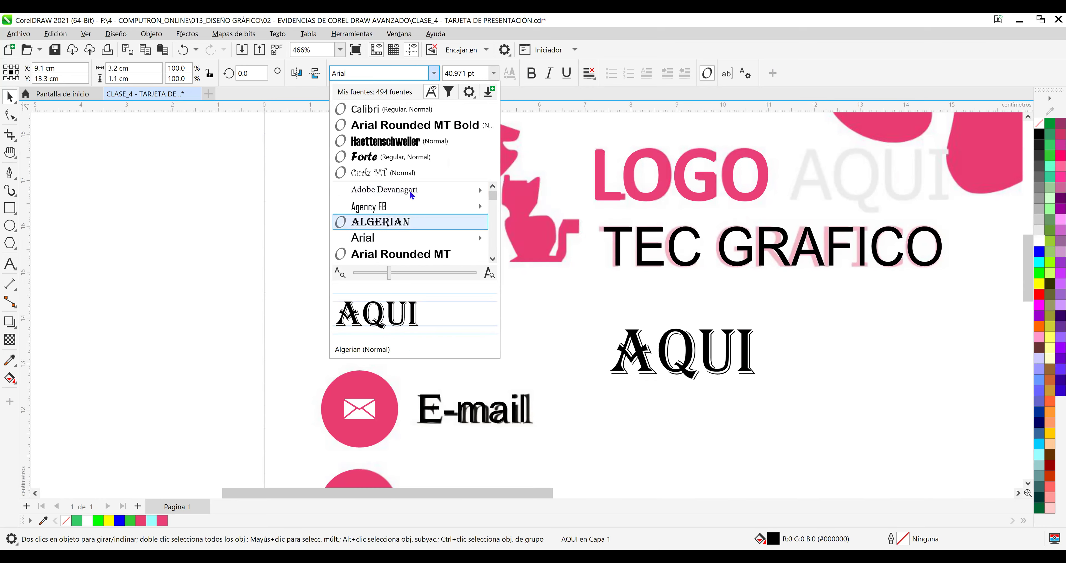
{"action": "key", "text": "Down"}
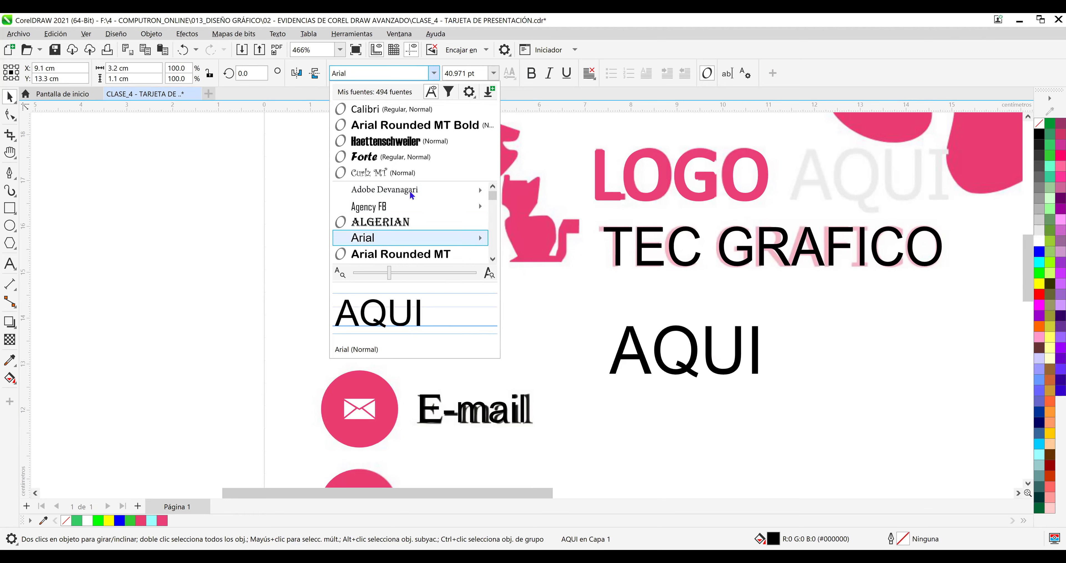
{"action": "key", "text": "Down"}
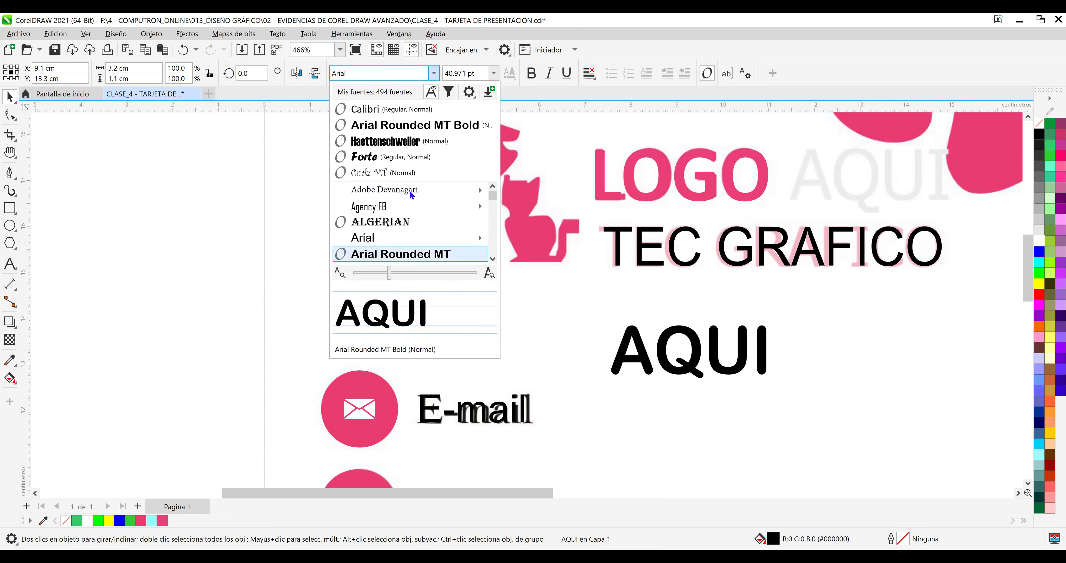
{"action": "key", "text": "Down"}
{"action": "key", "text": "Down"}
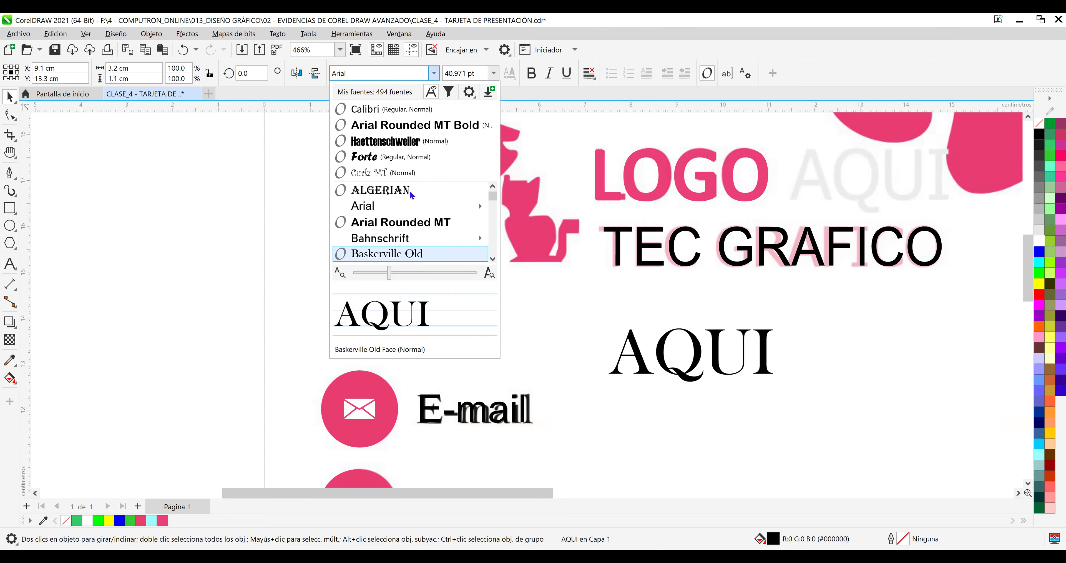
{"action": "key", "text": "Down"}
{"action": "key", "text": "Down"}
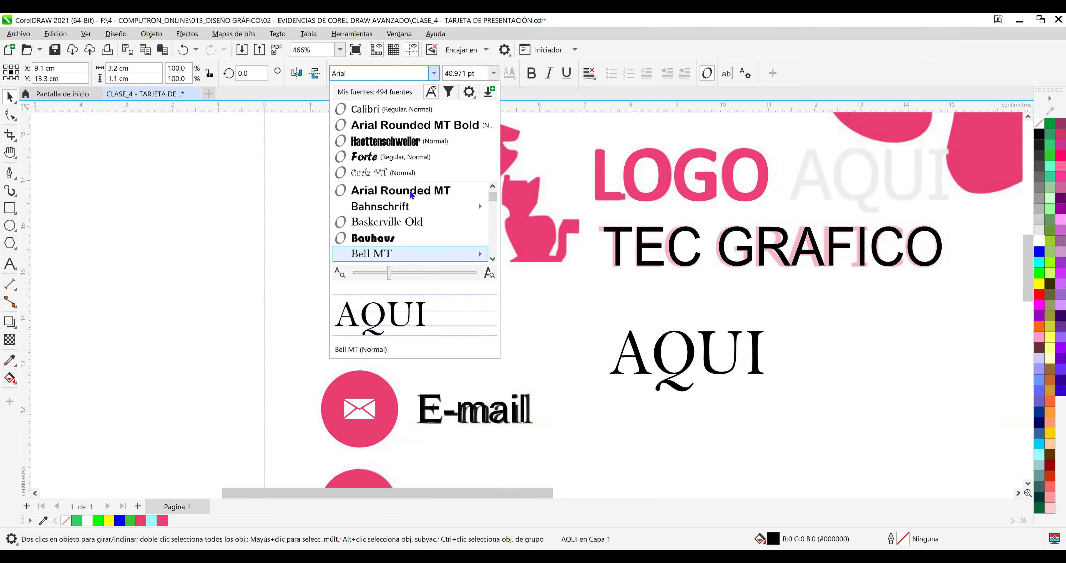
{"action": "key", "text": "Down"}
{"action": "key", "text": "Down"}
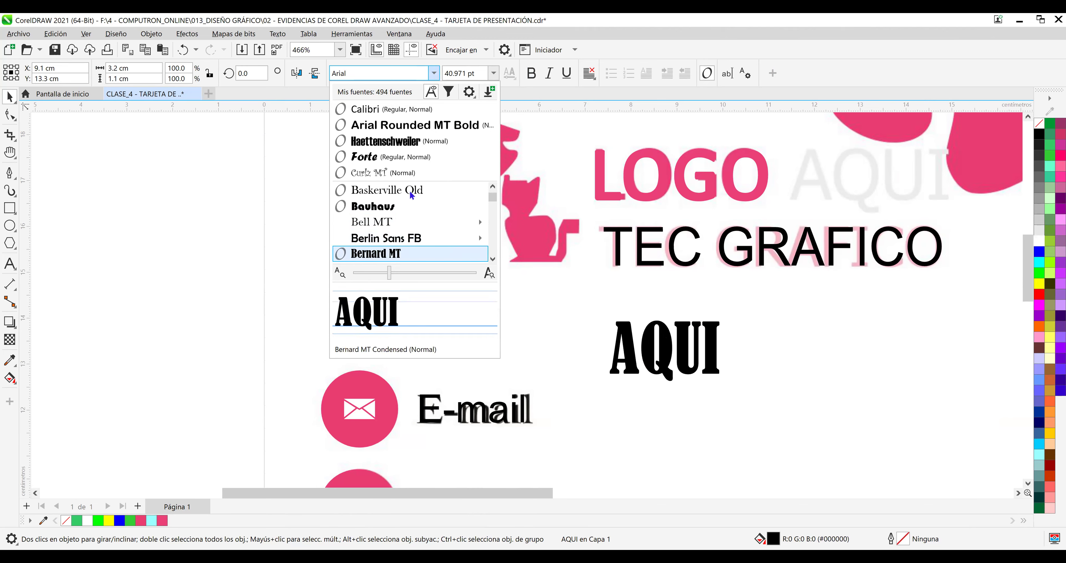
{"action": "key", "text": "Down"}
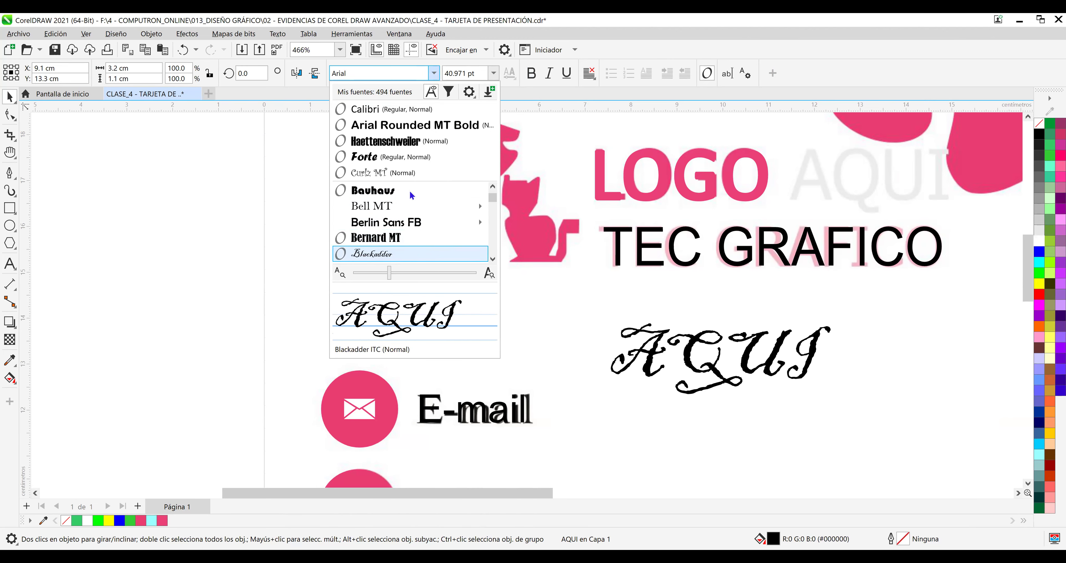
{"action": "key", "text": "Down"}
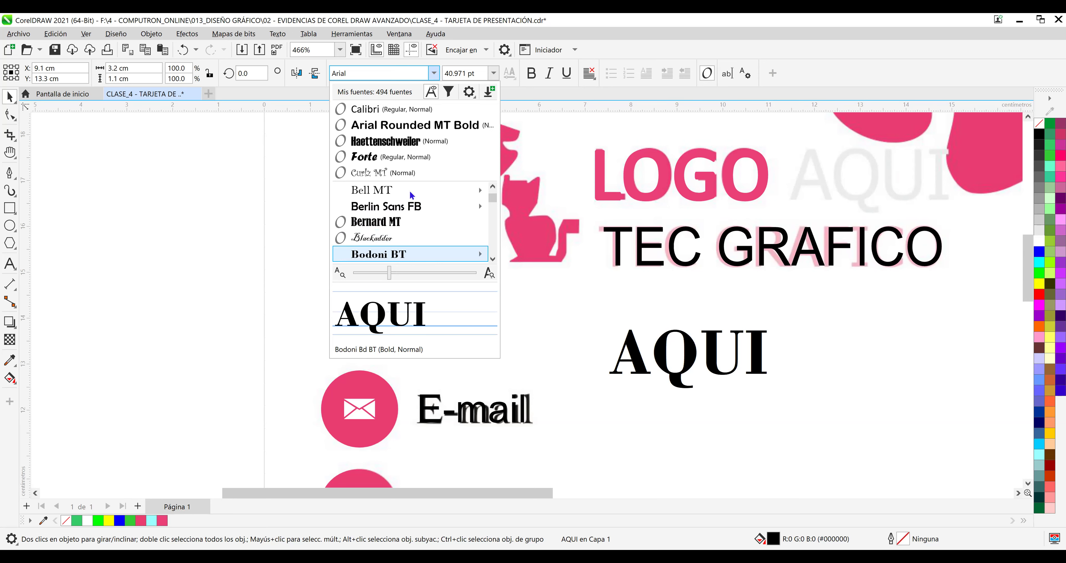
{"action": "key", "text": "Down"}
{"action": "key", "text": "Down"}
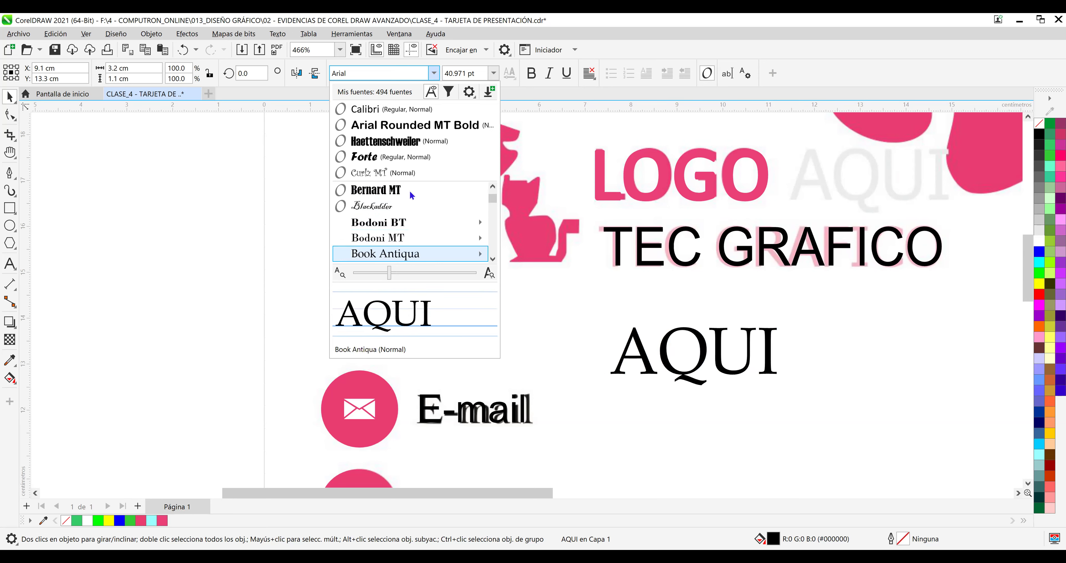
{"action": "key", "text": "Down"}
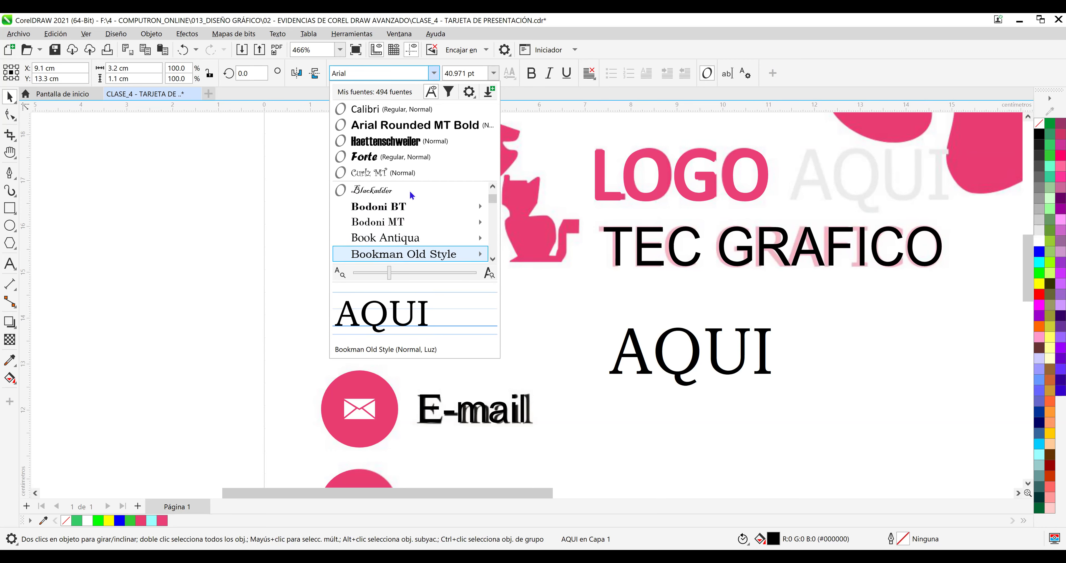
{"action": "key", "text": "Down"}
{"action": "key", "text": "Down"}
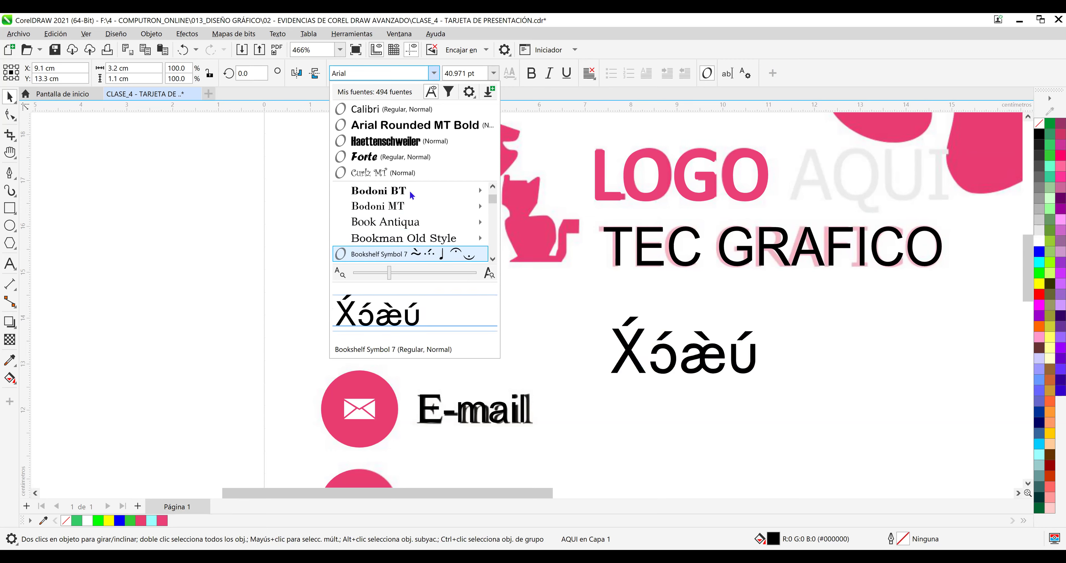
{"action": "key", "text": "Down"}
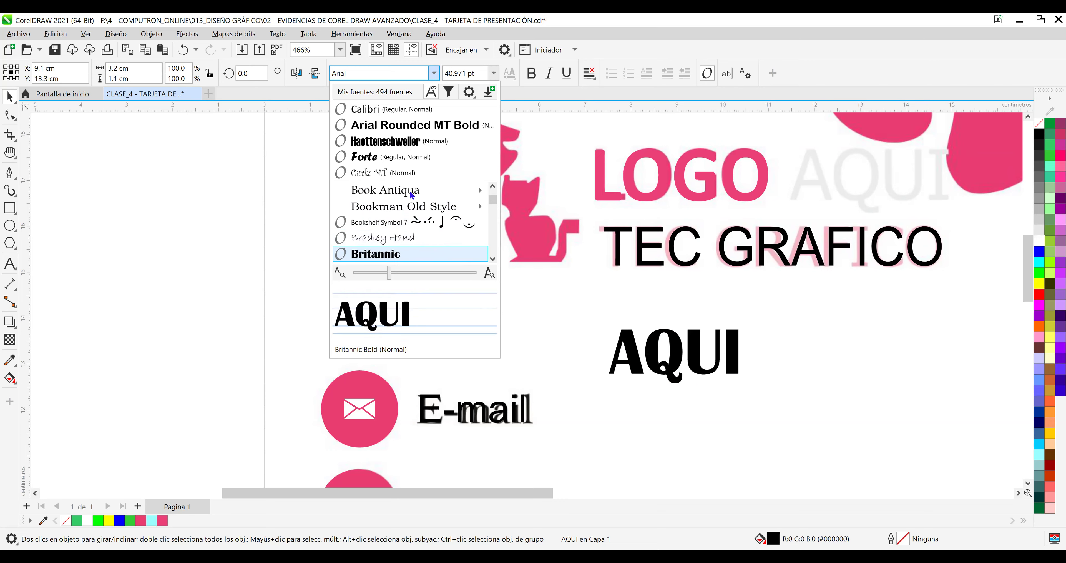
{"action": "key", "text": "Down"}
{"action": "key", "text": "Down"}
{"action": "key", "text": "Down"}
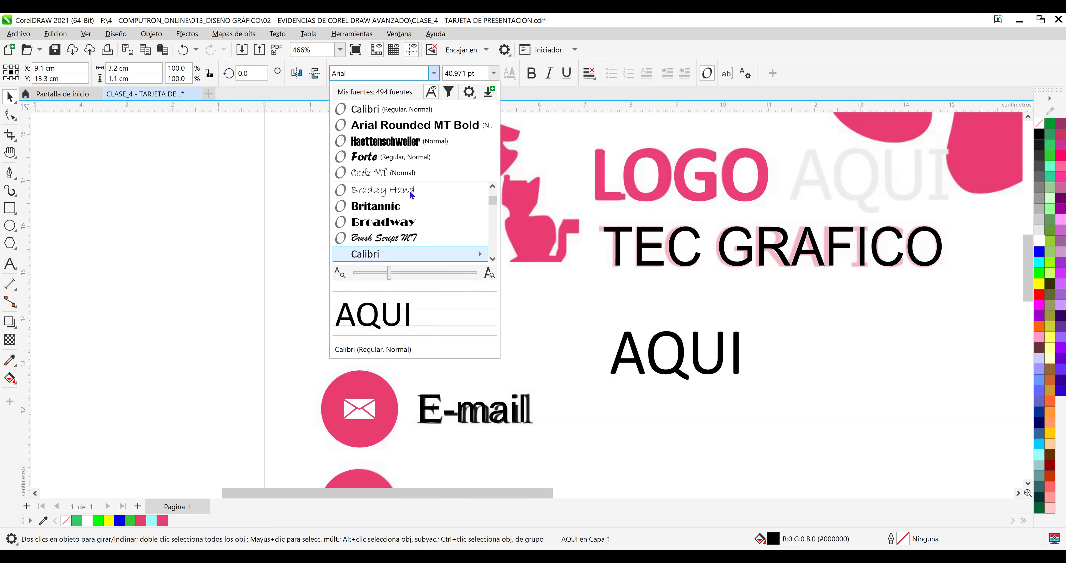
{"action": "key", "text": "Down"}
{"action": "key", "text": "Down"}
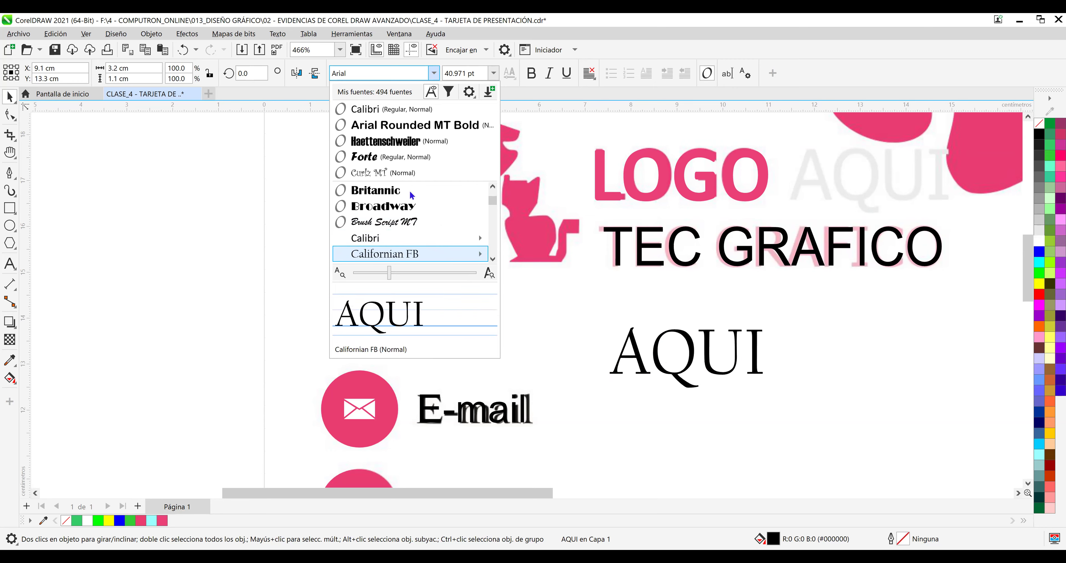
{"action": "key", "text": "Down"}
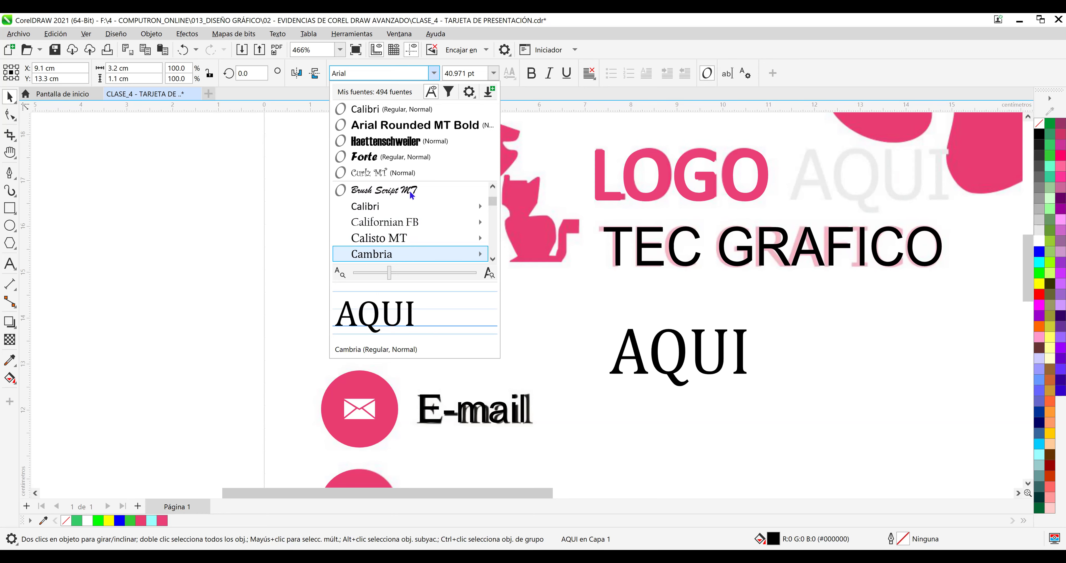
{"action": "key", "text": "Down"}
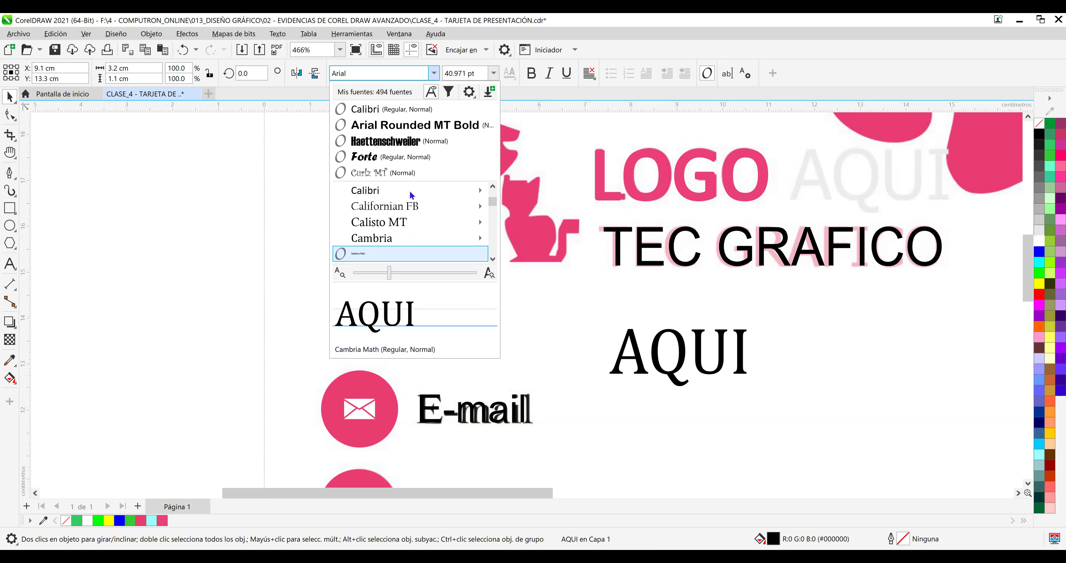
{"action": "key", "text": "Down"}
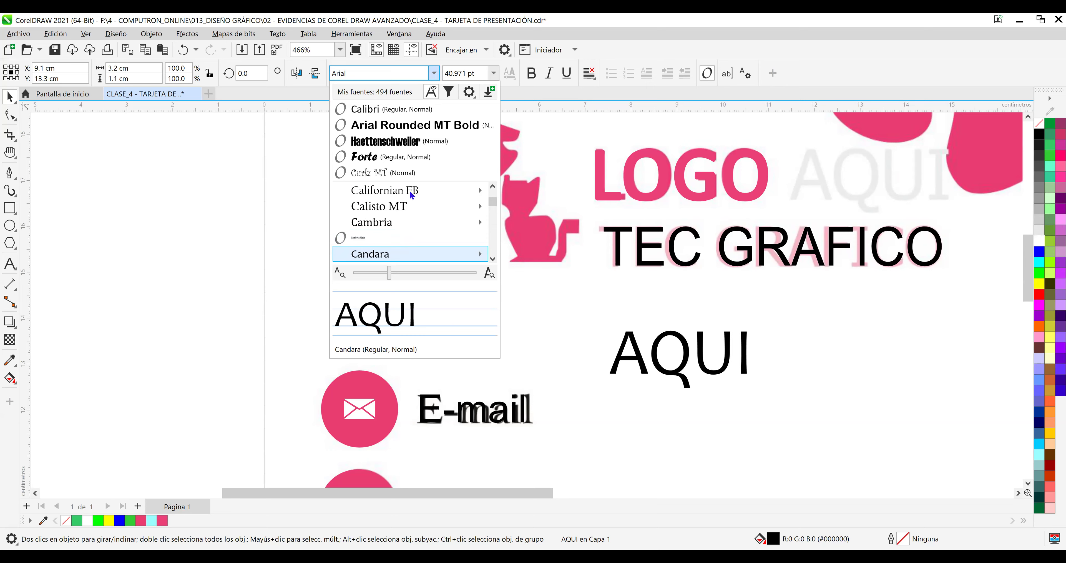
{"action": "key", "text": "Down"}
{"action": "key", "text": "Down"}
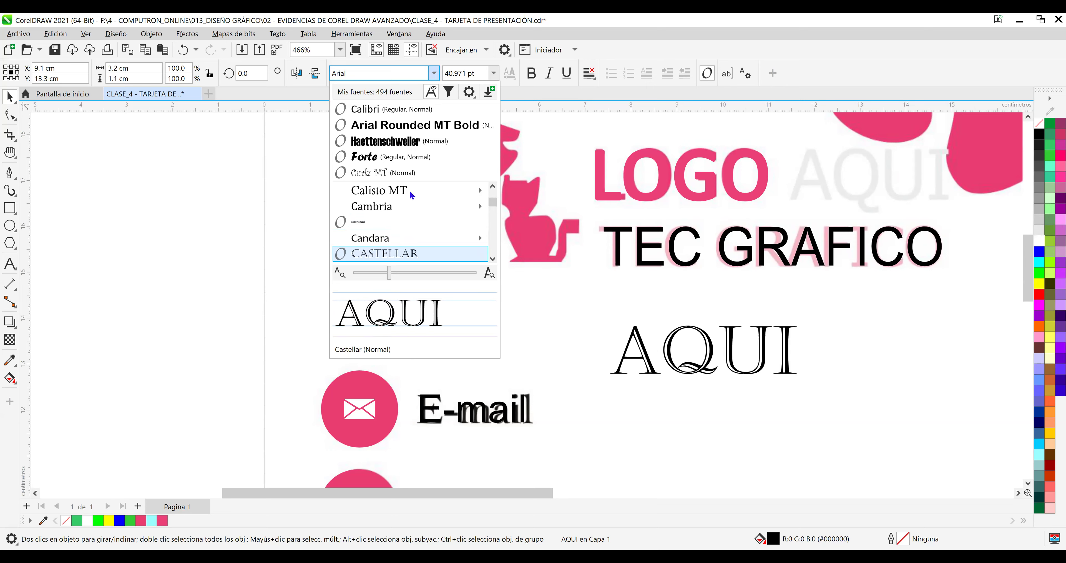
{"action": "key", "text": "Down"}
{"action": "key", "text": "Down"}
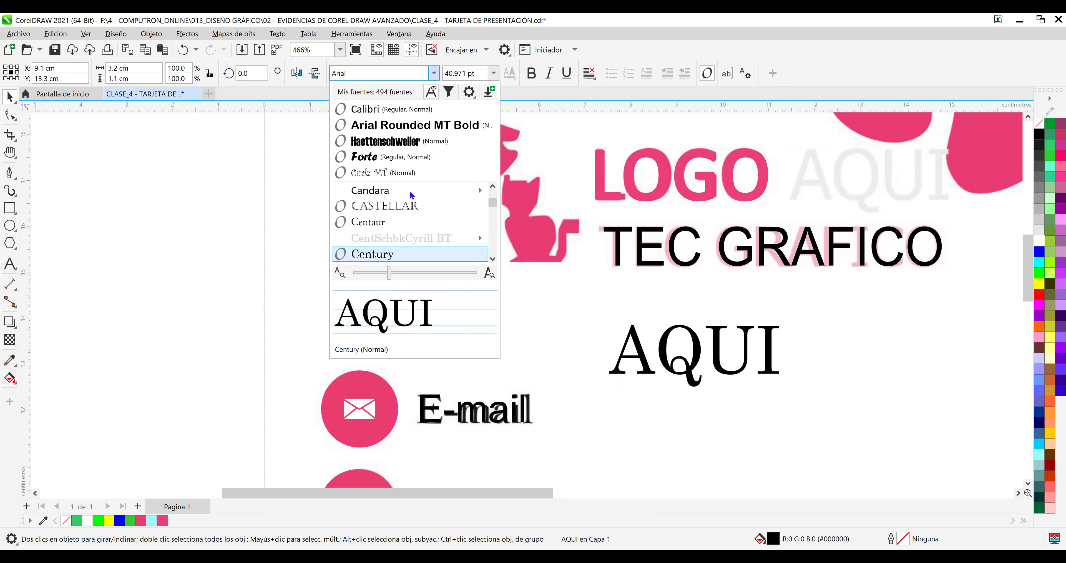
{"action": "key", "text": "Down"}
{"action": "key", "text": "Down"}
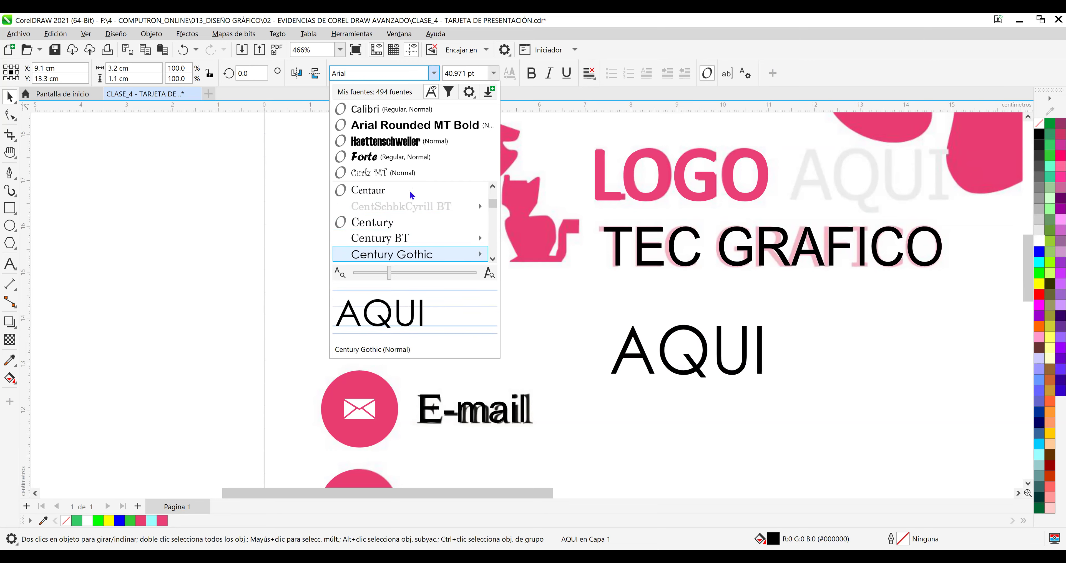
{"action": "key", "text": "Down"}
{"action": "key", "text": "Down"}
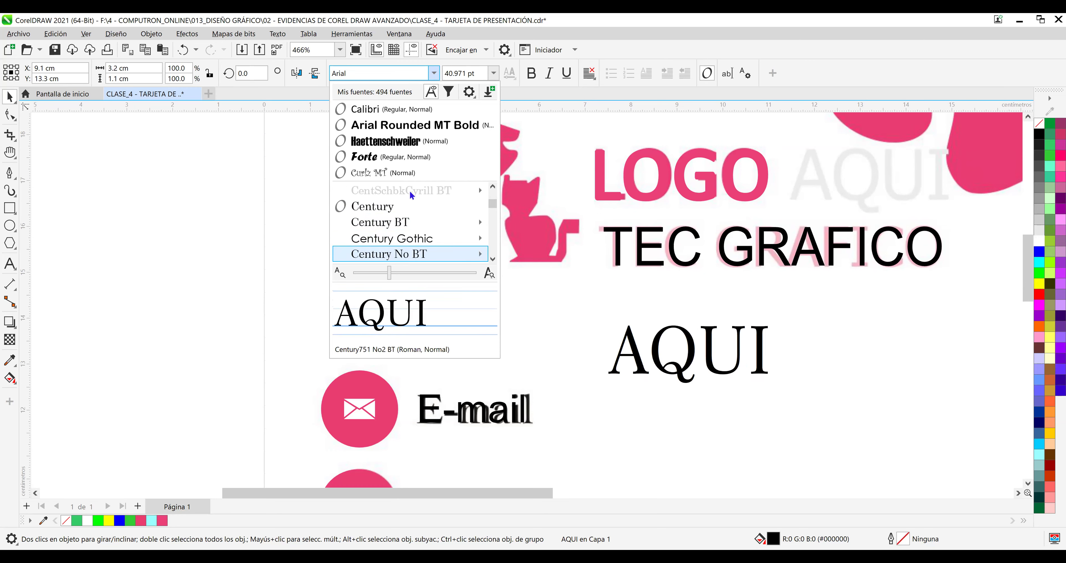
{"action": "key", "text": "Down"}
{"action": "key", "text": "Down"}
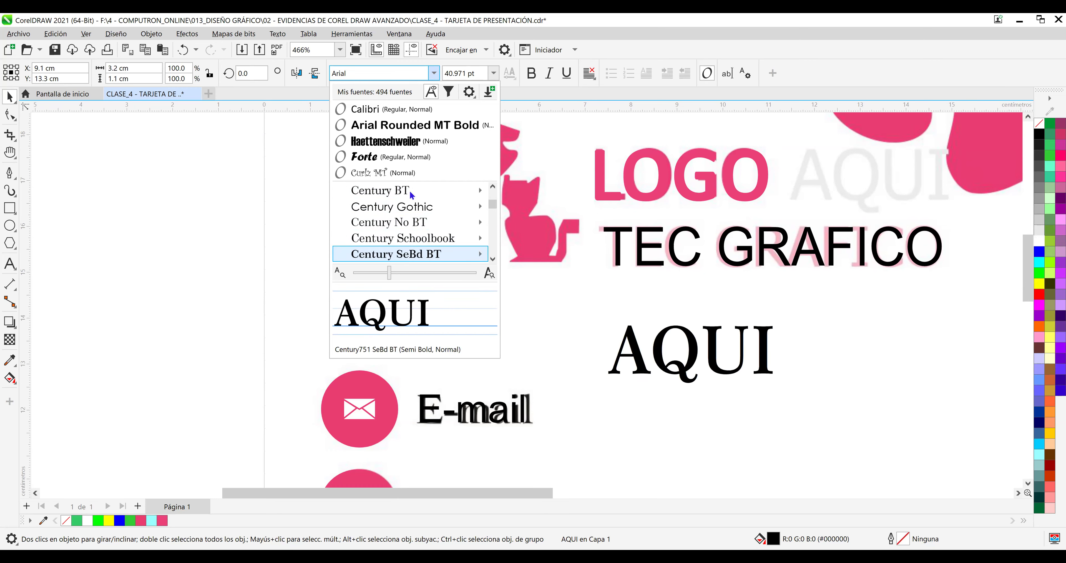
{"action": "key", "text": "Down"}
{"action": "key", "text": "Down"}
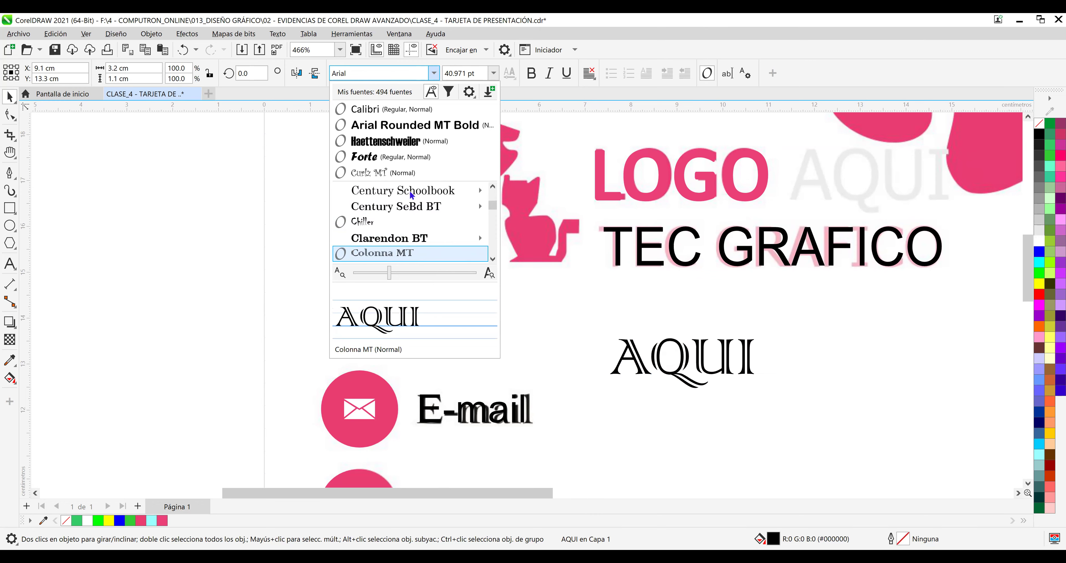
{"action": "key", "text": "Down"}
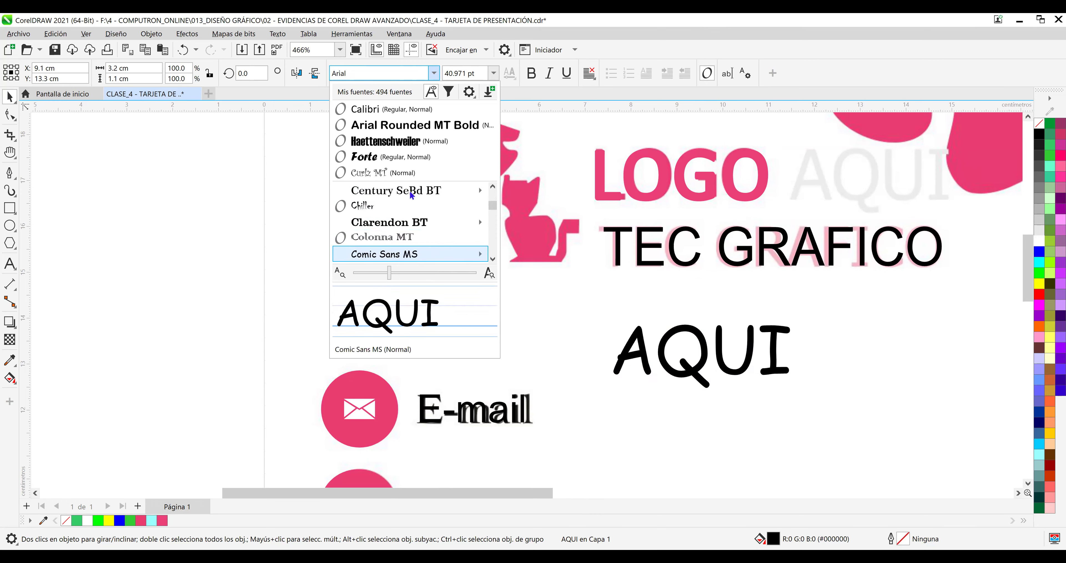
{"action": "key", "text": "Down"}
{"action": "key", "text": "Down"}
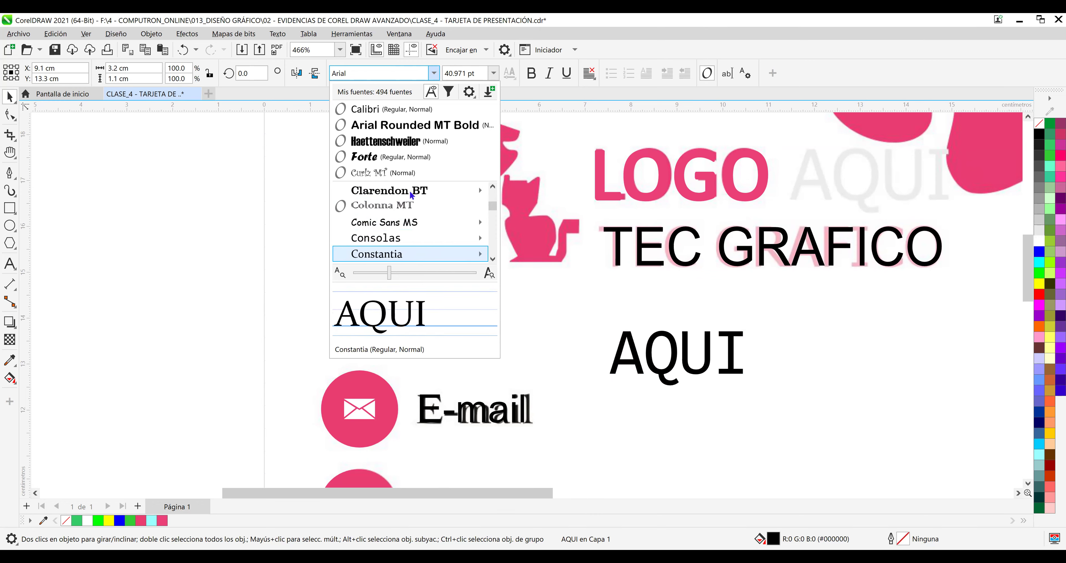
{"action": "key", "text": "Up"}
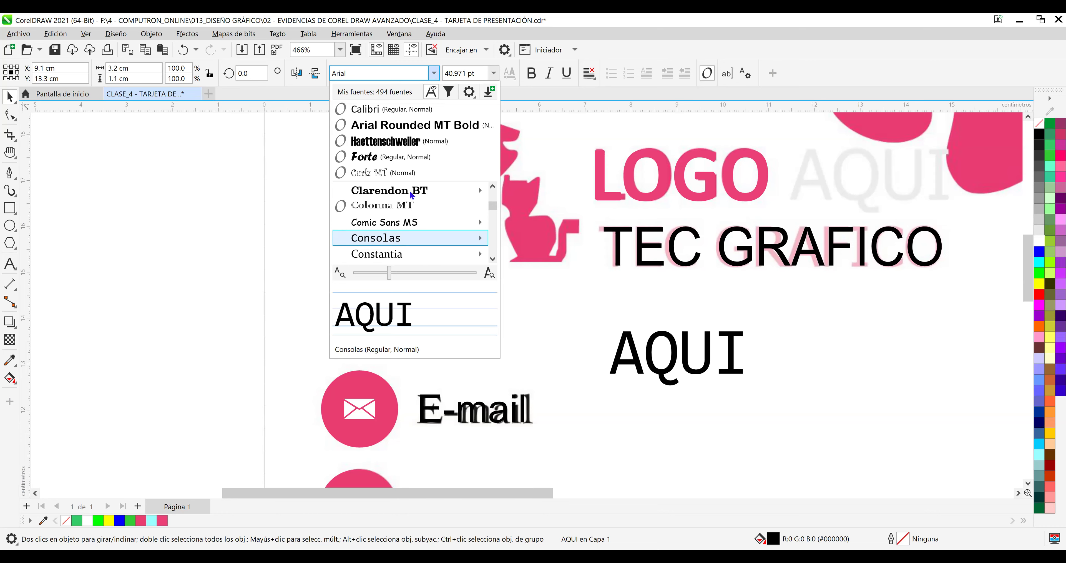
Preview the fonts from Consolas through Dubai on the black AQUI text without applying one.
{"action": "key", "text": "Down"}
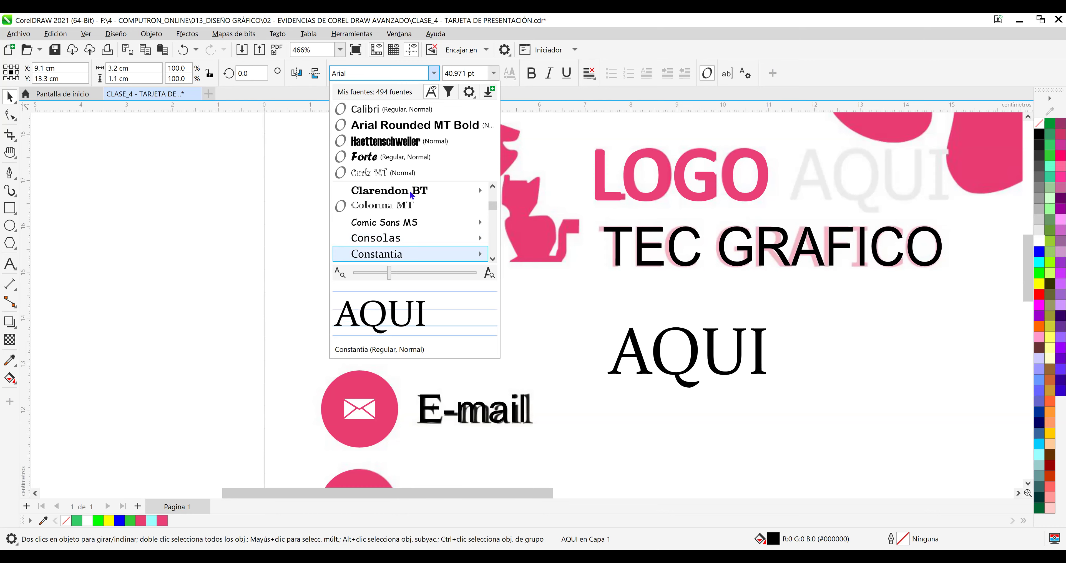
{"action": "key", "text": "Up"}
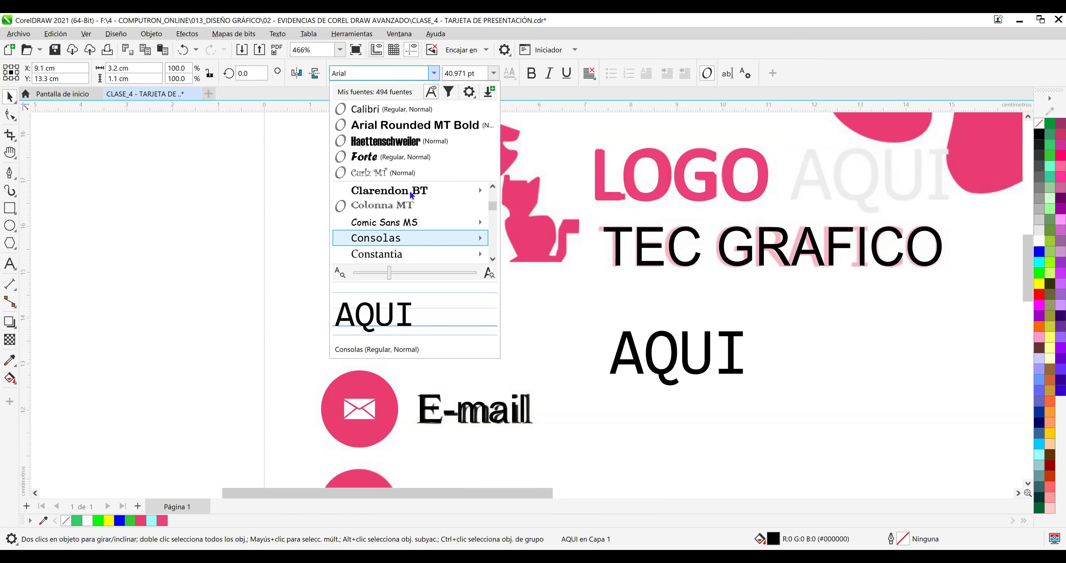
{"action": "key", "text": "Down"}
{"action": "key", "text": "Down"}
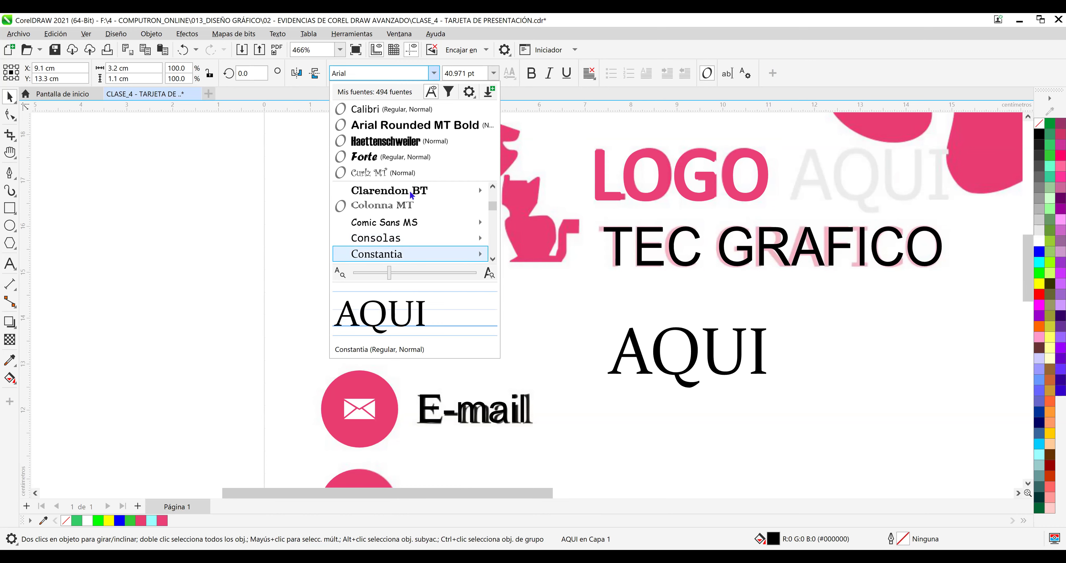
{"action": "key", "text": "Down"}
{"action": "key", "text": "Down"}
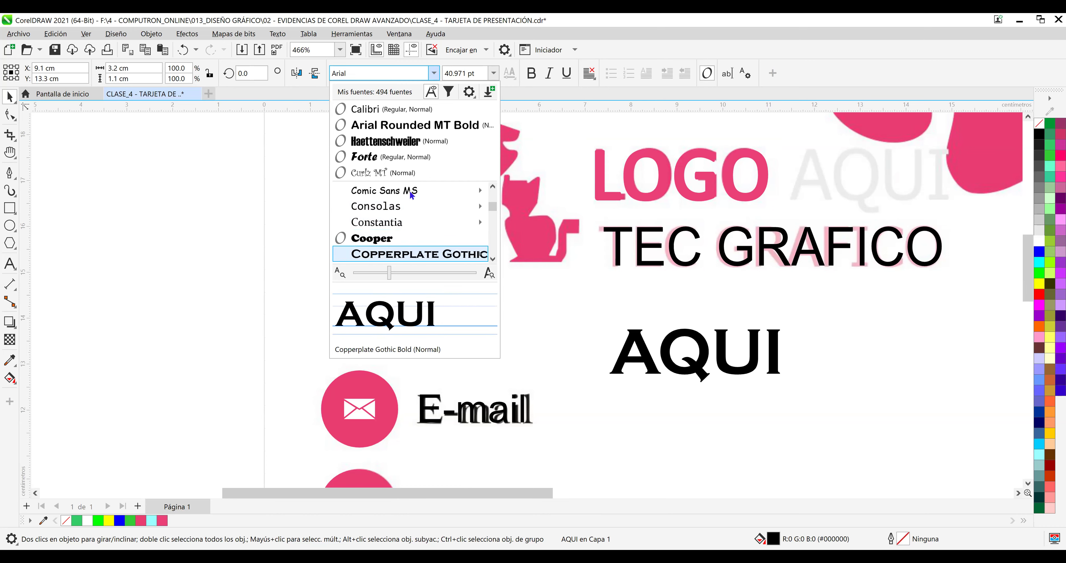
{"action": "key", "text": "Down"}
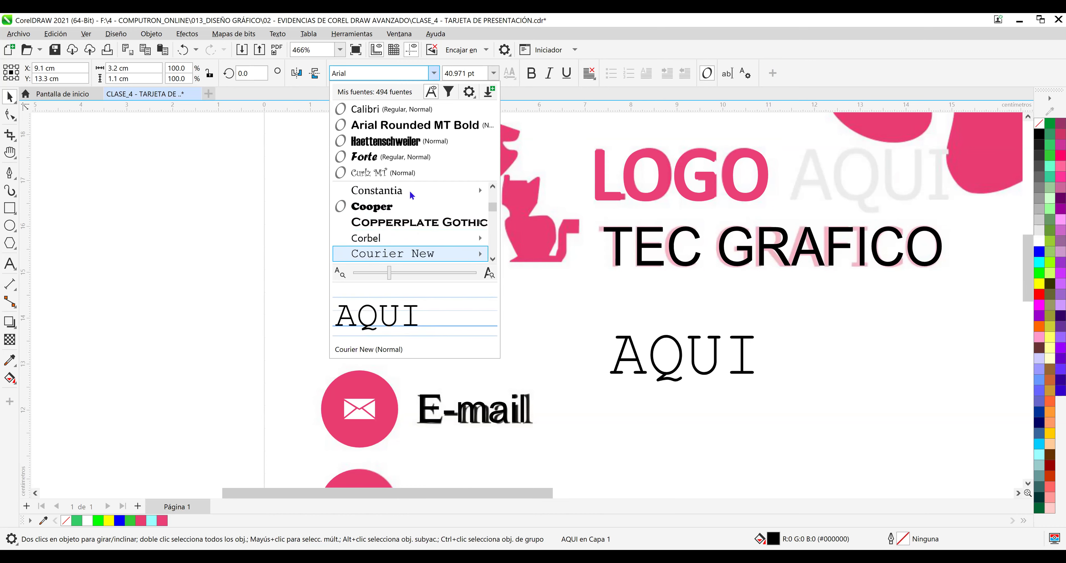
{"action": "key", "text": "Down"}
{"action": "key", "text": "Down"}
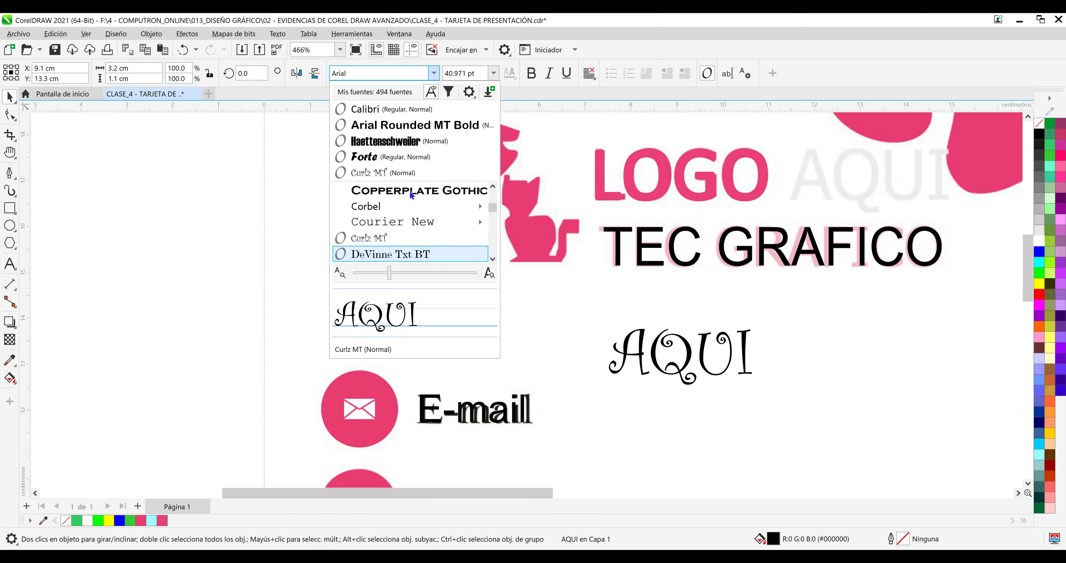
{"action": "key", "text": "Down"}
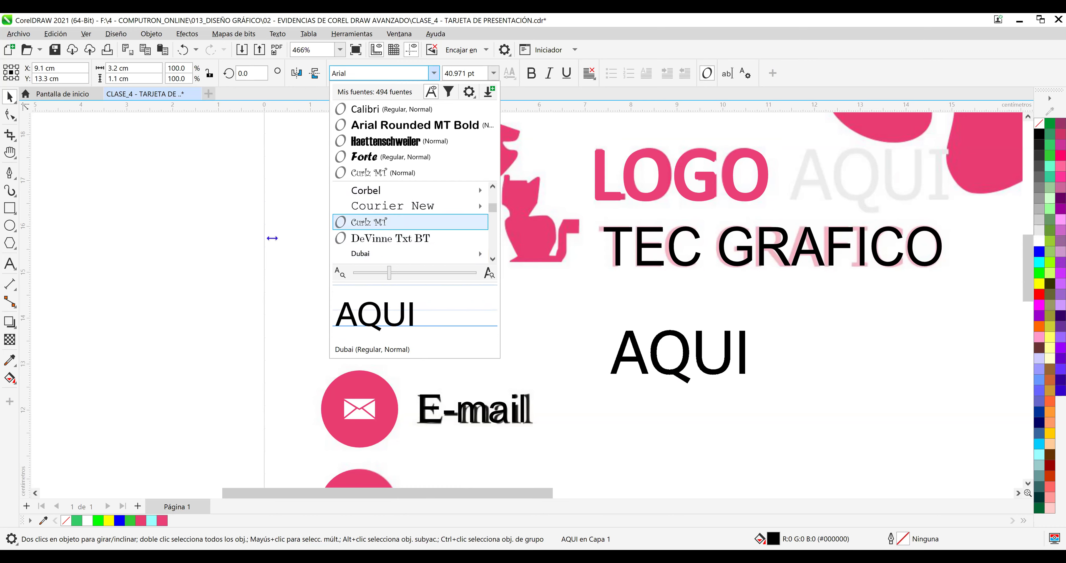
{"action": "key", "text": "Escape"}
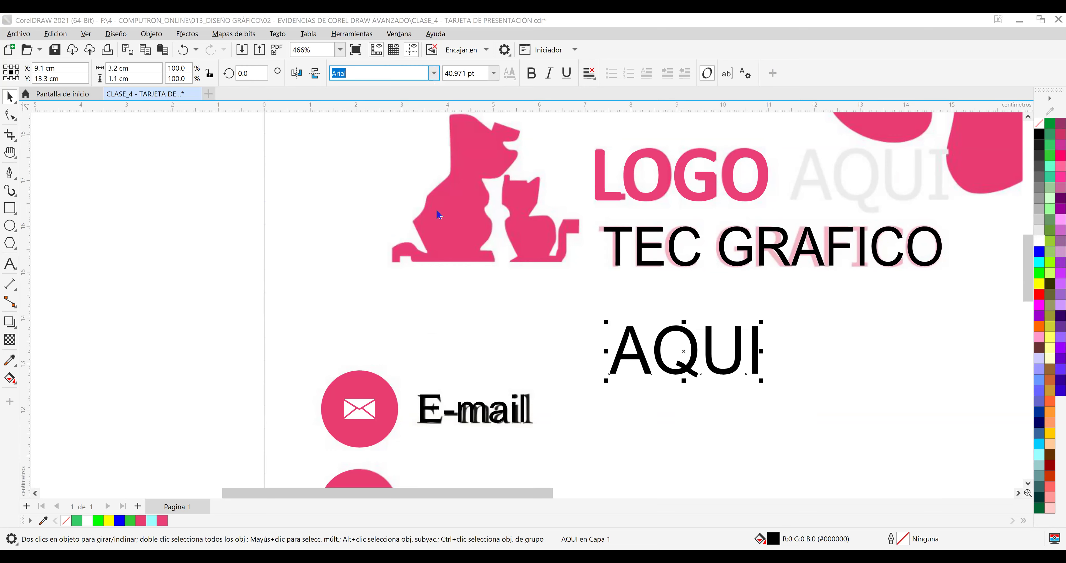
Set the font of the black AQUI text to Ebrima (Normal).
{"action": "key", "text": "alt+Down"}
{"action": "scroll", "coordinate": [438, 231], "scroll_direction": "down", "scroll_amount": 2}
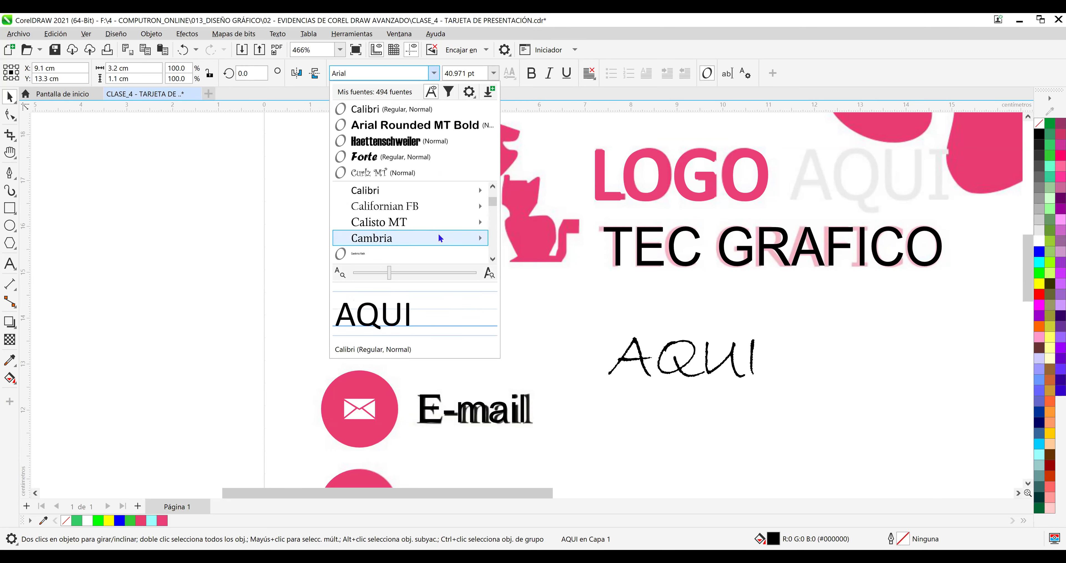
{"action": "scroll", "coordinate": [438, 238], "scroll_direction": "down", "scroll_amount": 2}
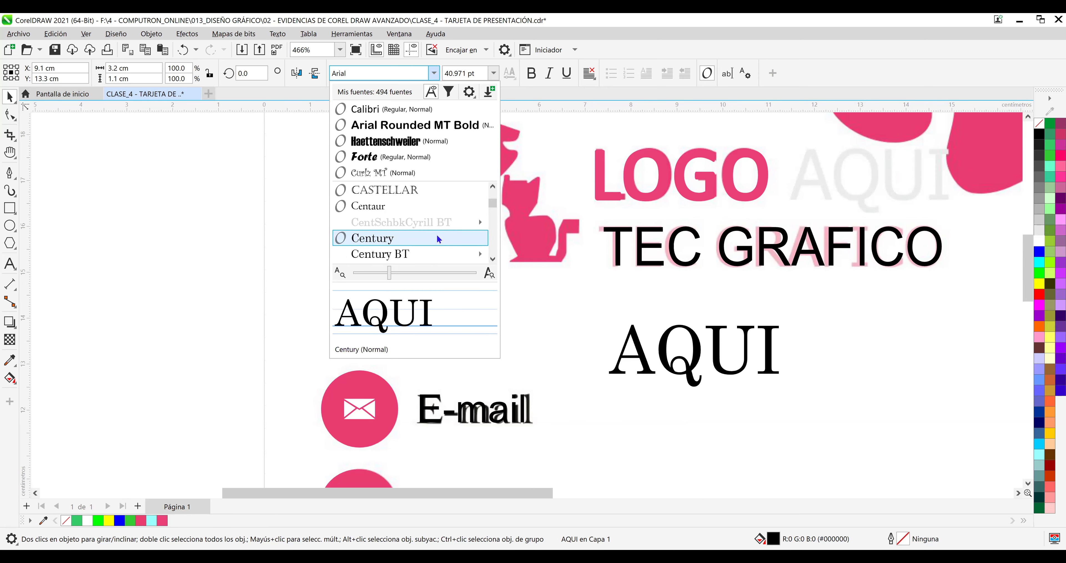
{"action": "key", "text": "Down"}
{"action": "key", "text": "Down"}
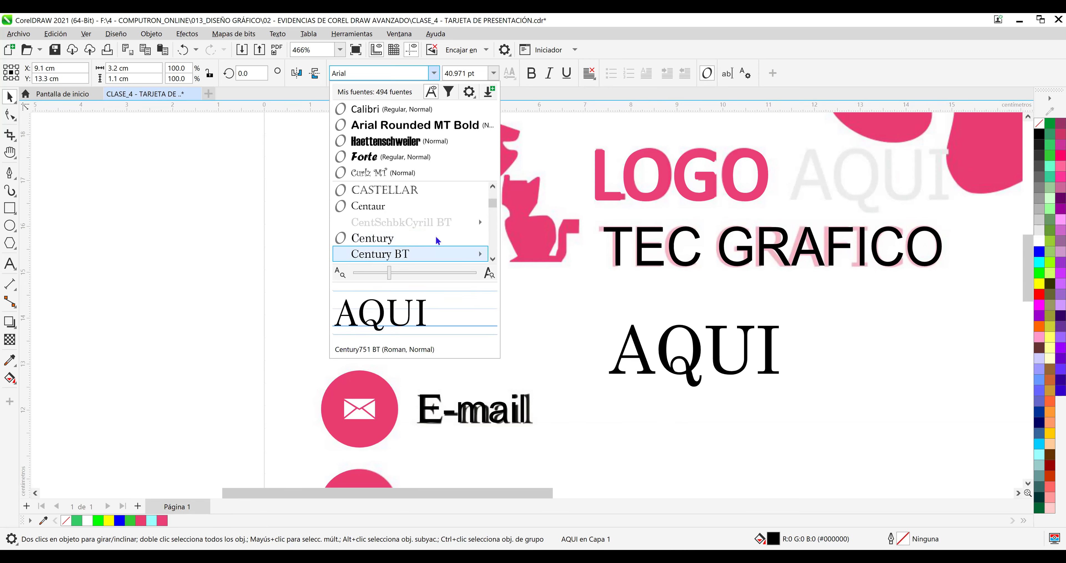
{"action": "key", "text": "Down"}
{"action": "key", "text": "Down"}
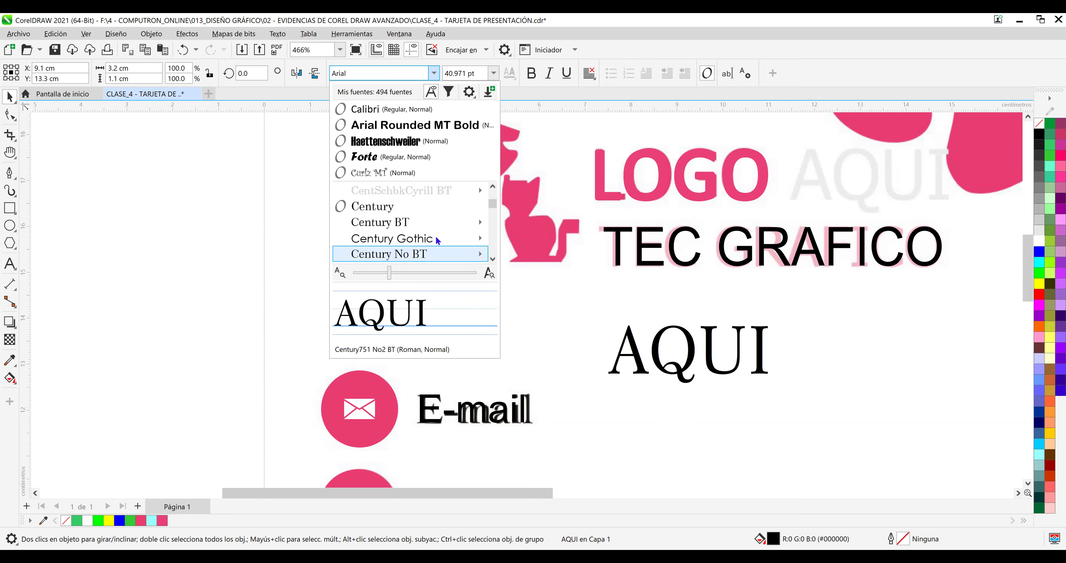
{"action": "key", "text": "Down"}
{"action": "key", "text": "Down"}
{"action": "key", "text": "Down"}
{"action": "key", "text": "Down"}
{"action": "key", "text": "Down"}
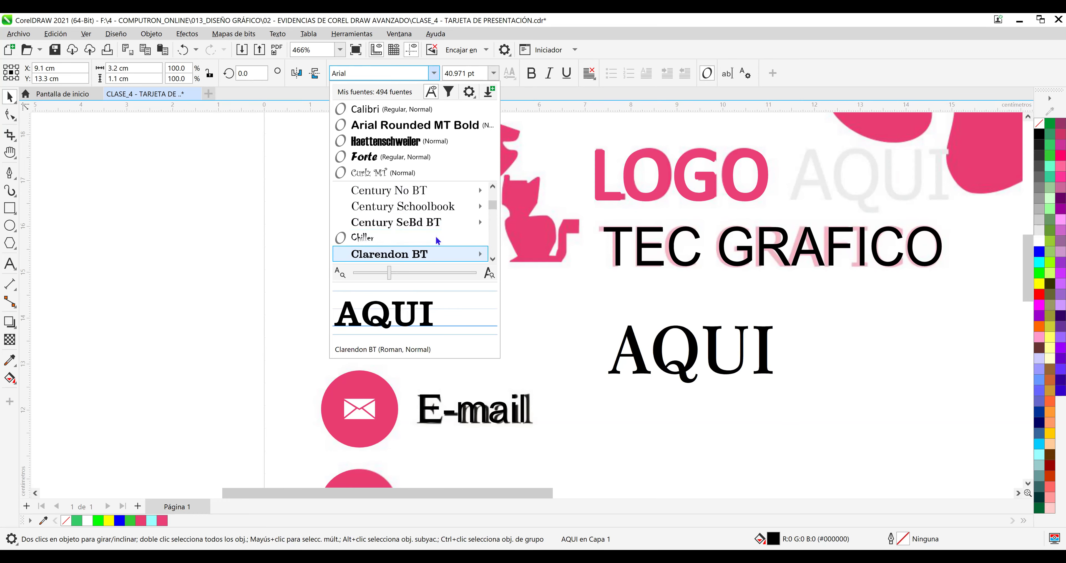
{"action": "key", "text": "Down"}
{"action": "key", "text": "Down"}
{"action": "key", "text": "Down"}
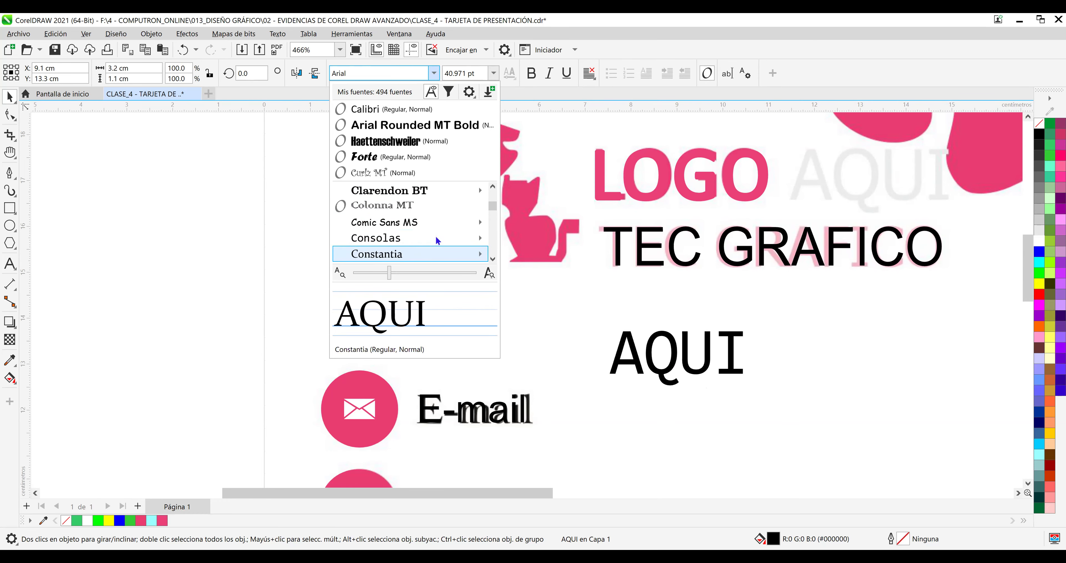
{"action": "key", "text": "Down"}
{"action": "key", "text": "Down"}
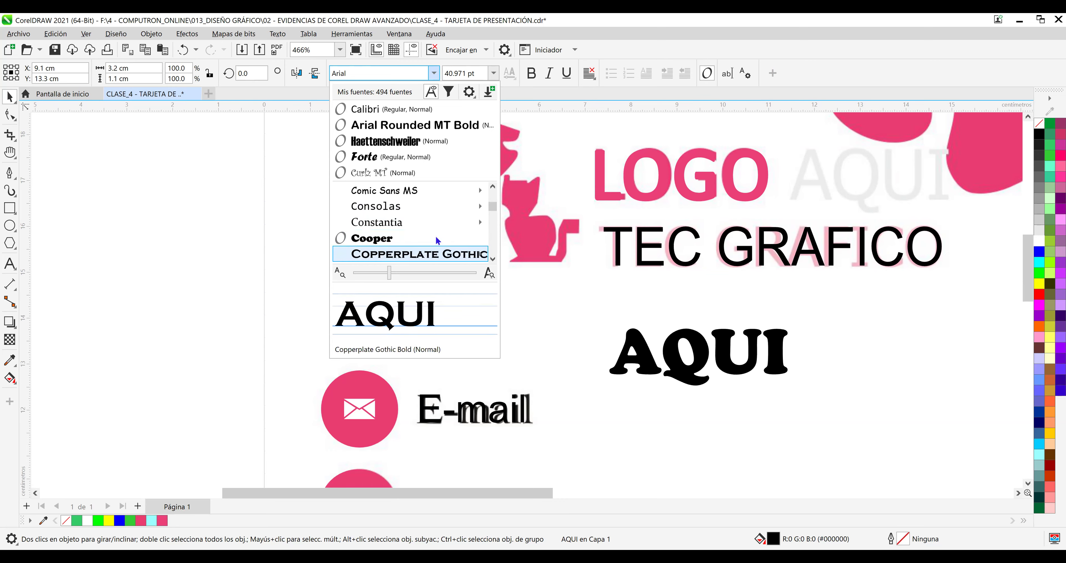
{"action": "key", "text": "Down"}
{"action": "key", "text": "Down"}
{"action": "key", "text": "Down"}
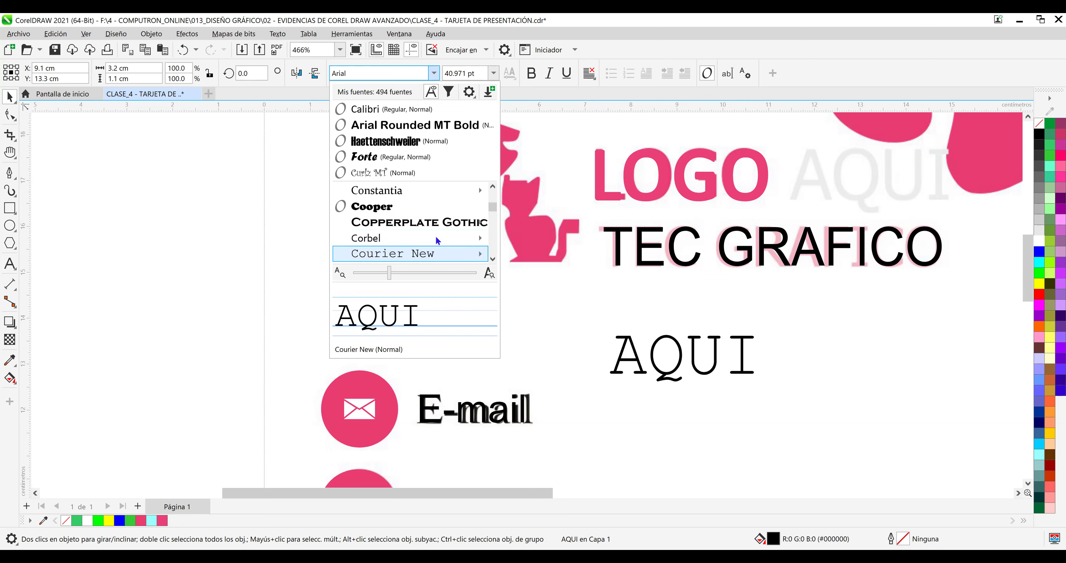
{"action": "key", "text": "Down"}
{"action": "key", "text": "Down"}
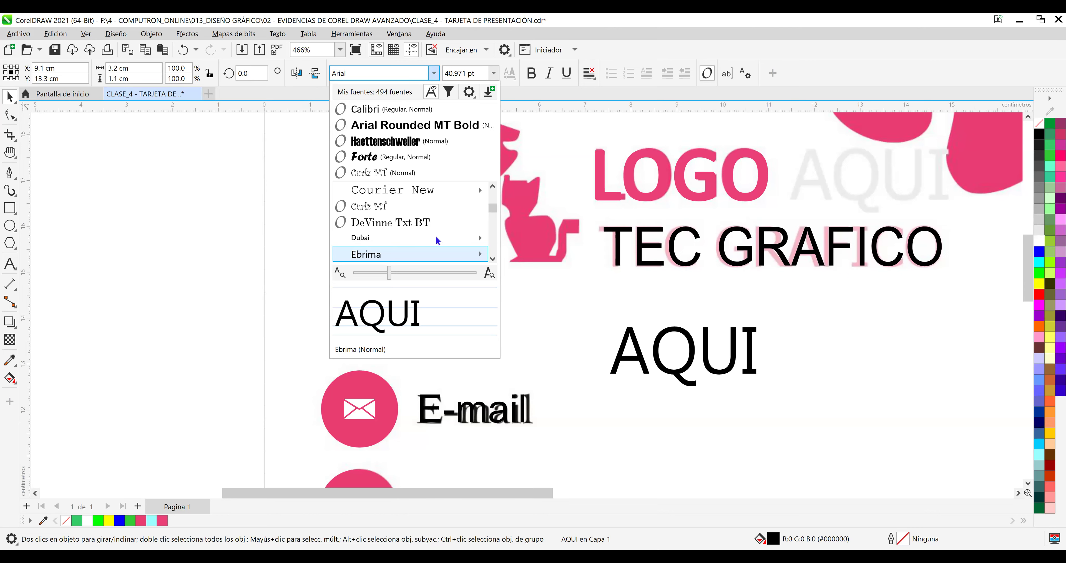
{"action": "key", "text": "Return"}
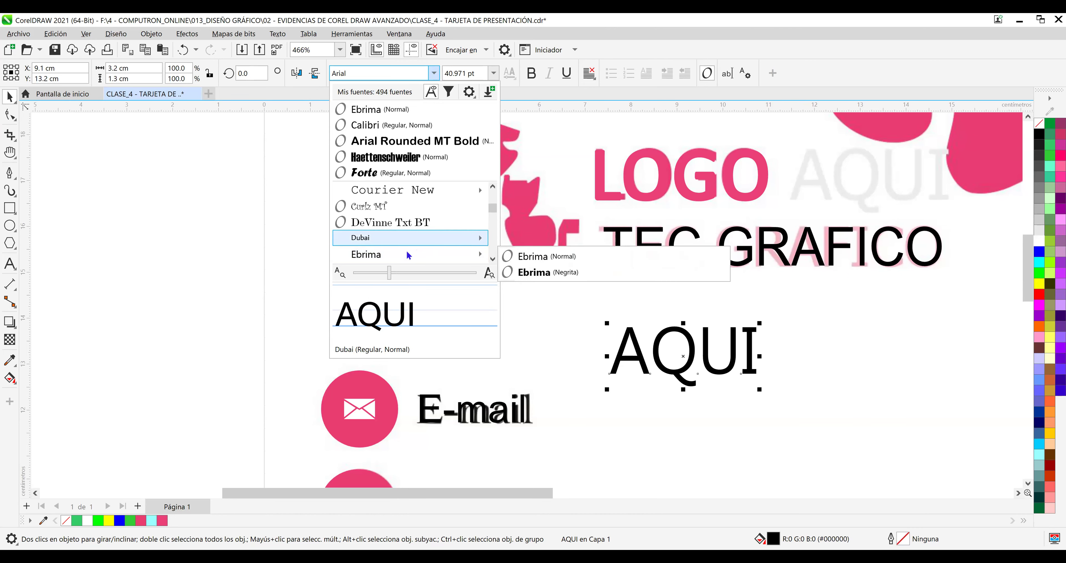
Compare the fonts around Ebrima, from Constantia to Elephant, on the AQUI text and settle on Ebrima (Normal).
{"action": "scroll", "coordinate": [407, 249], "scroll_direction": "down", "scroll_amount": 3}
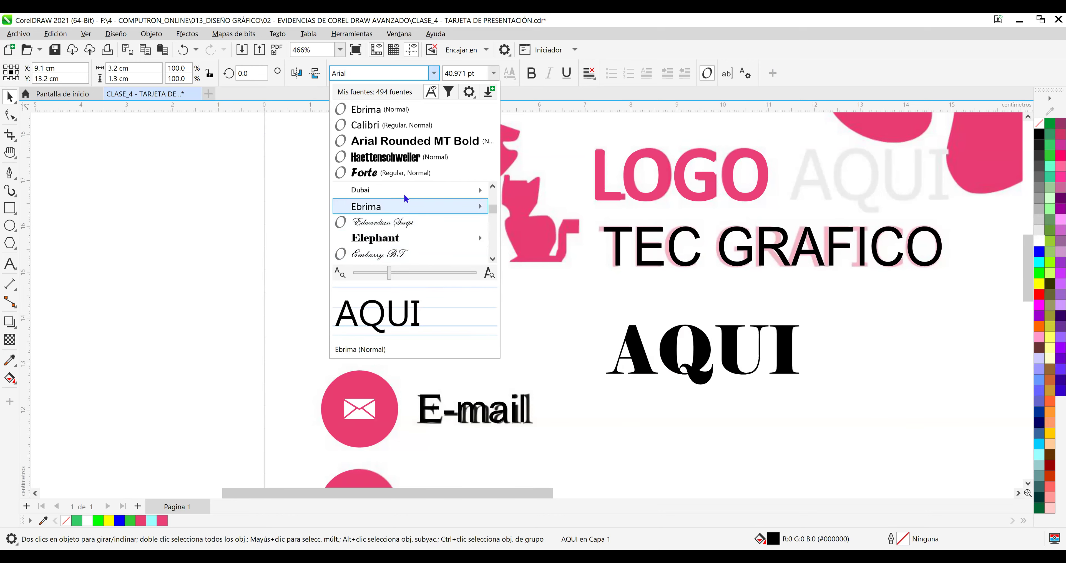
{"action": "mouse_move", "coordinate": [404, 195]}
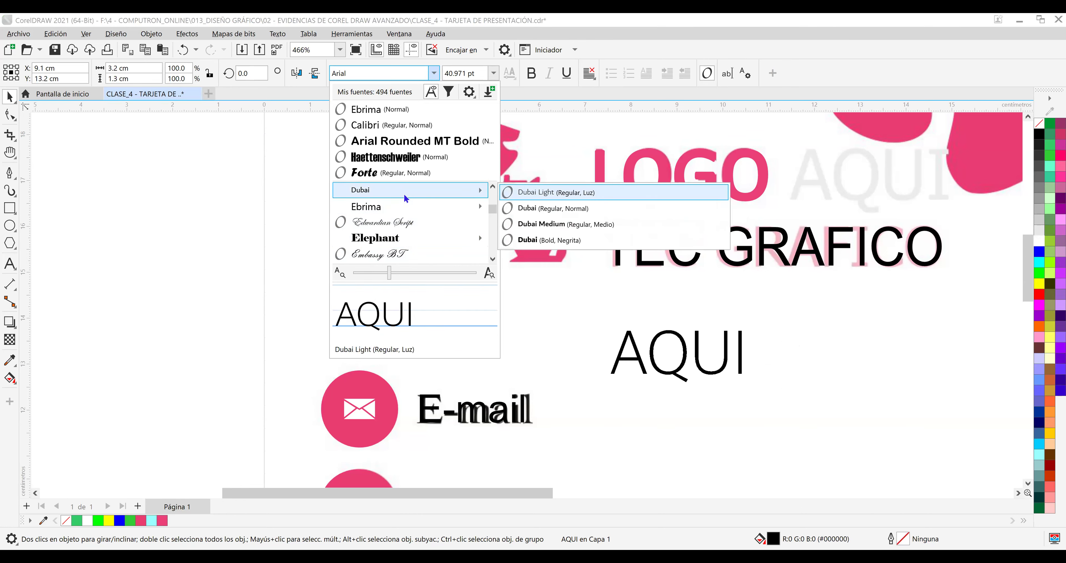
{"action": "key", "text": "Up"}
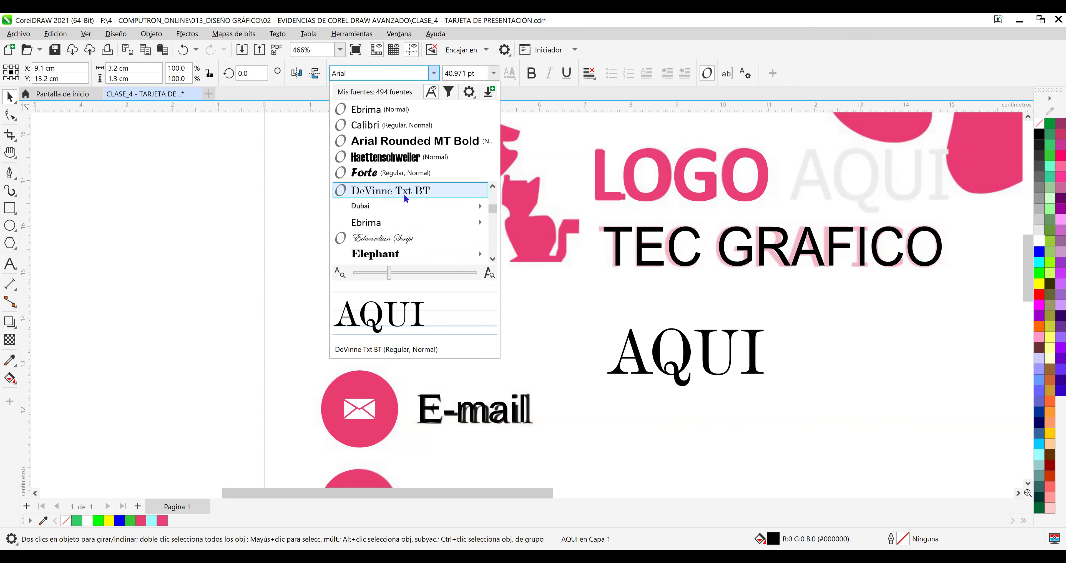
{"action": "key", "text": "Down"}
{"action": "key", "text": "Down"}
{"action": "key", "text": "Down"}
{"action": "key", "text": "Up"}
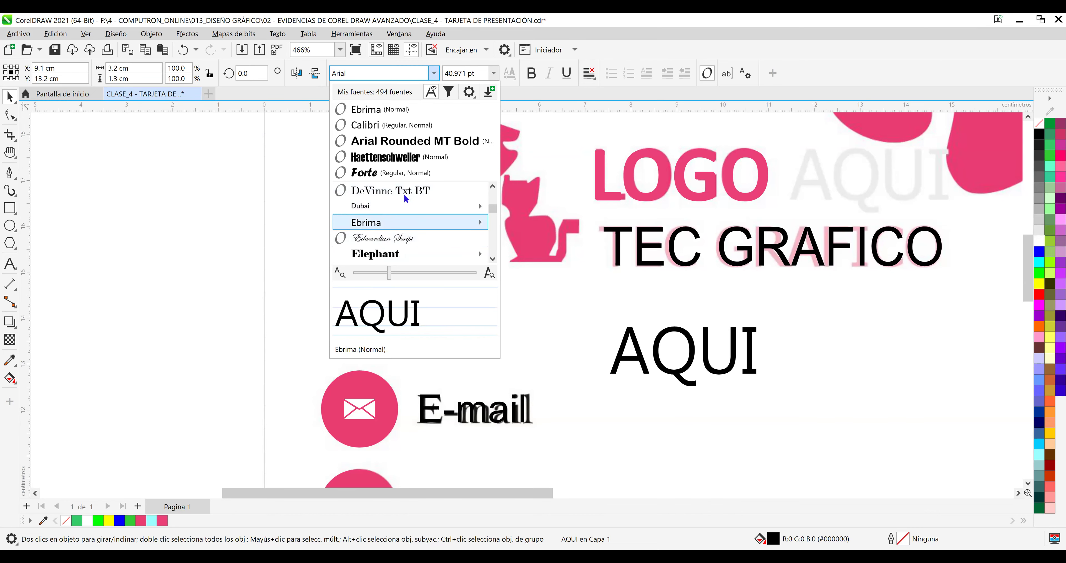
{"action": "key", "text": "Up"}
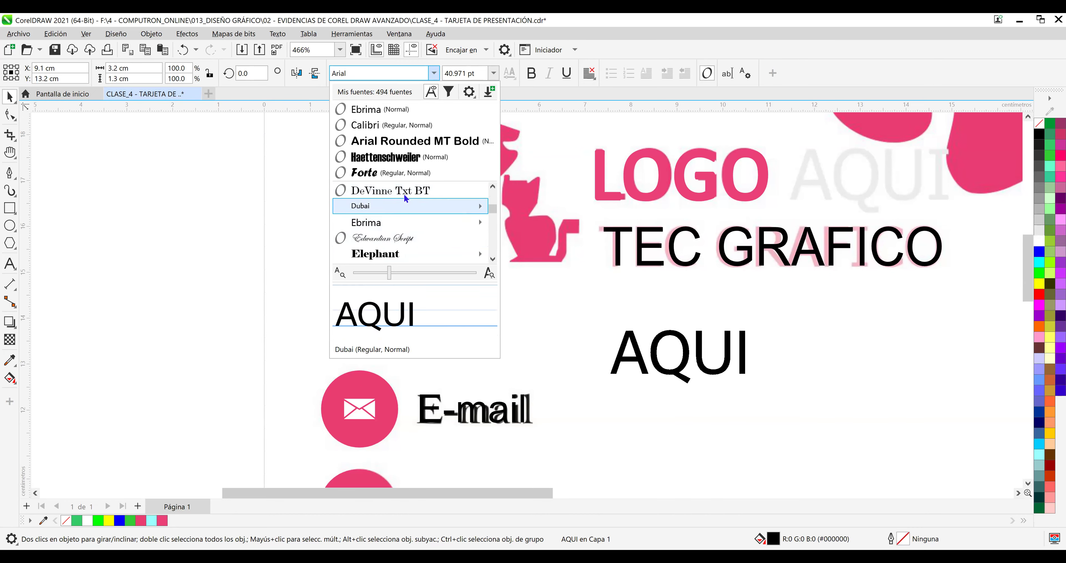
{"action": "key", "text": "Up"}
{"action": "key", "text": "Up"}
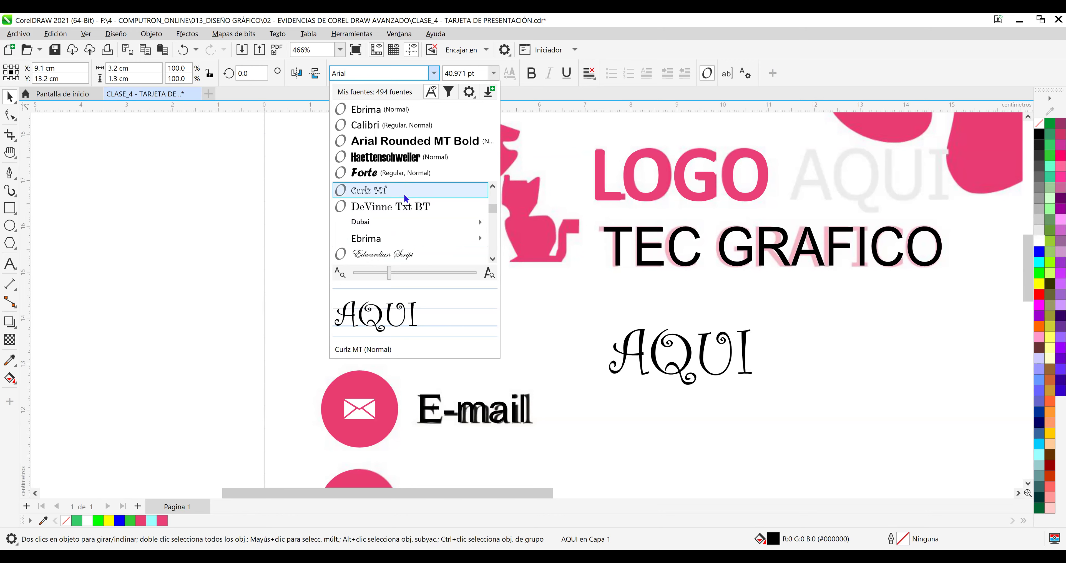
{"action": "key", "text": "Up"}
{"action": "key", "text": "Up"}
{"action": "key", "text": "Up"}
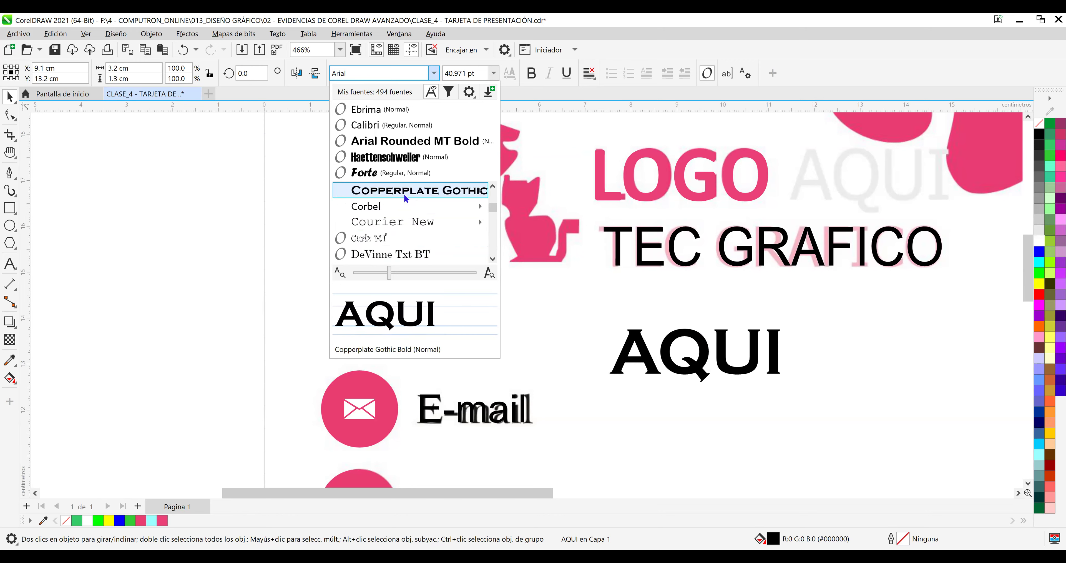
{"action": "key", "text": "Up"}
{"action": "key", "text": "Up"}
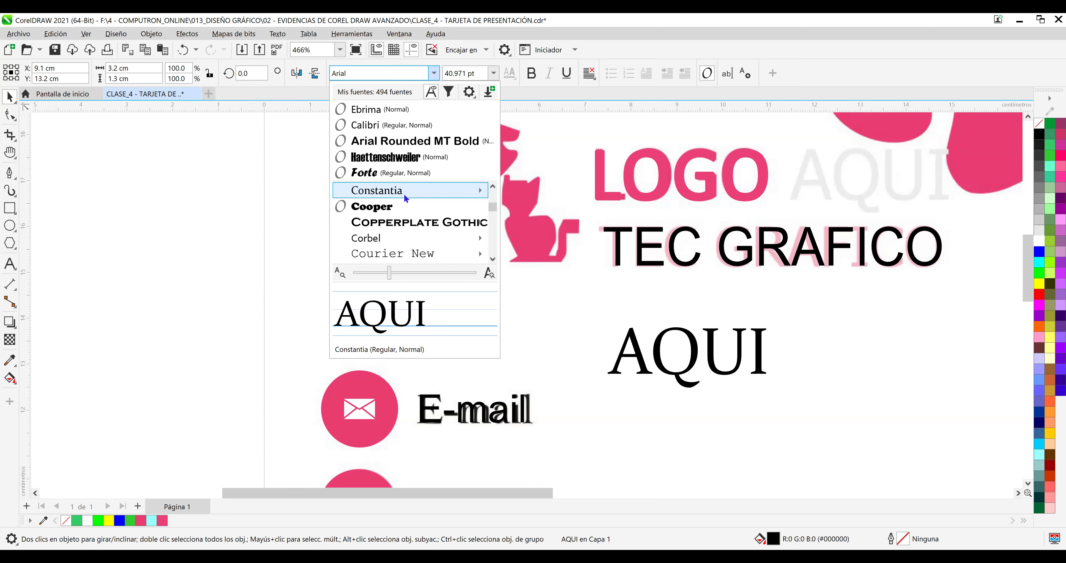
{"action": "key", "text": "Down"}
{"action": "key", "text": "Down"}
{"action": "key", "text": "Down"}
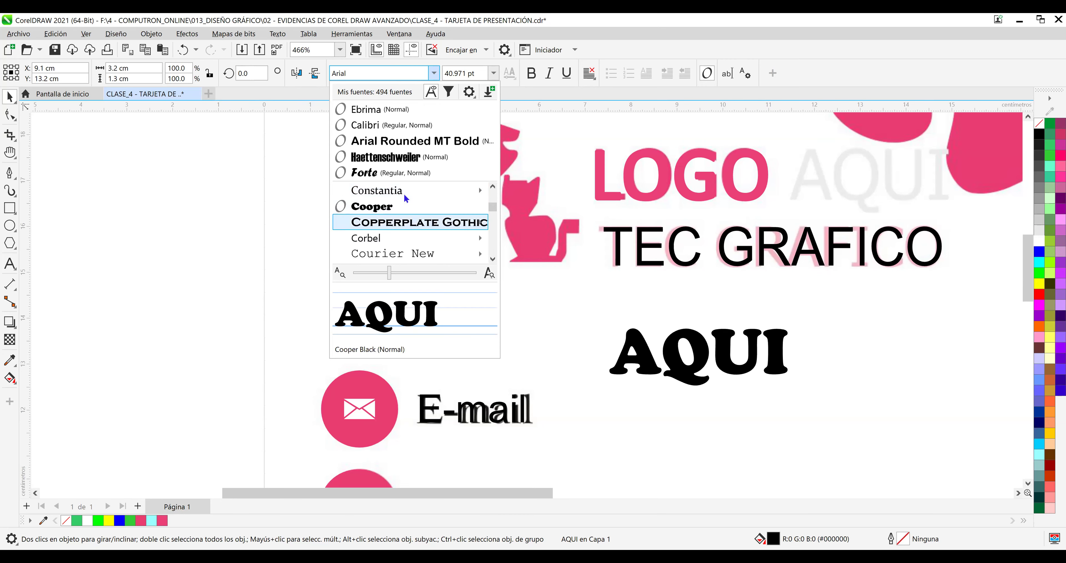
{"action": "key", "text": "Down"}
{"action": "key", "text": "Down"}
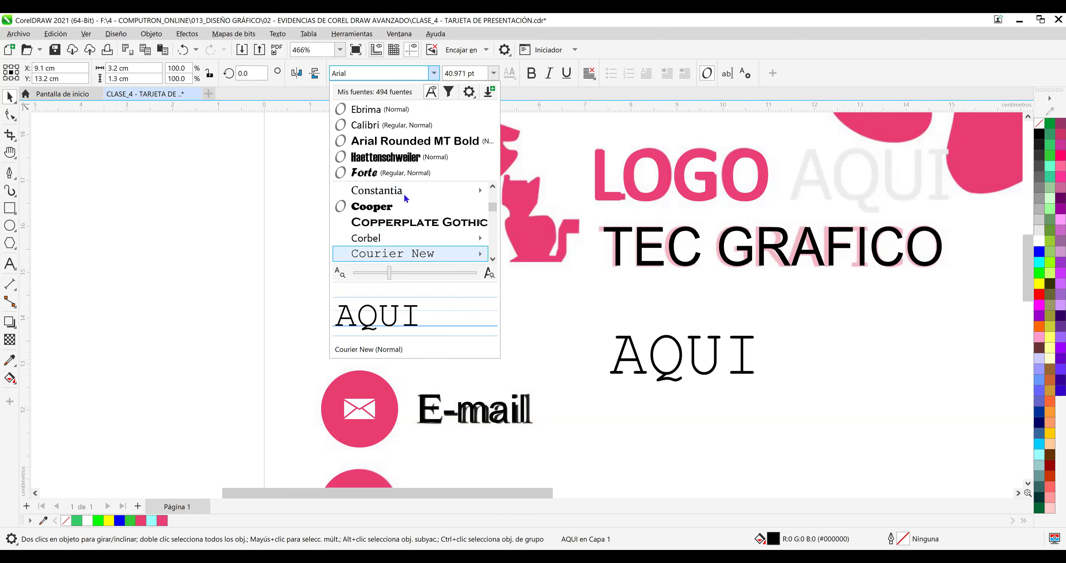
{"action": "key", "text": "Down"}
{"action": "key", "text": "Down"}
{"action": "key", "text": "Down"}
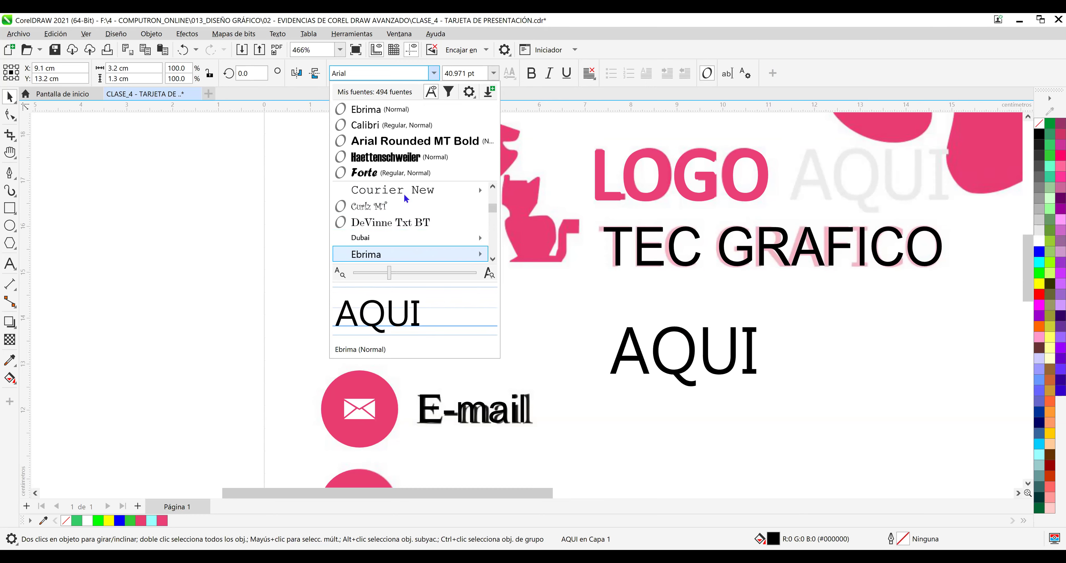
{"action": "key", "text": "Return"}
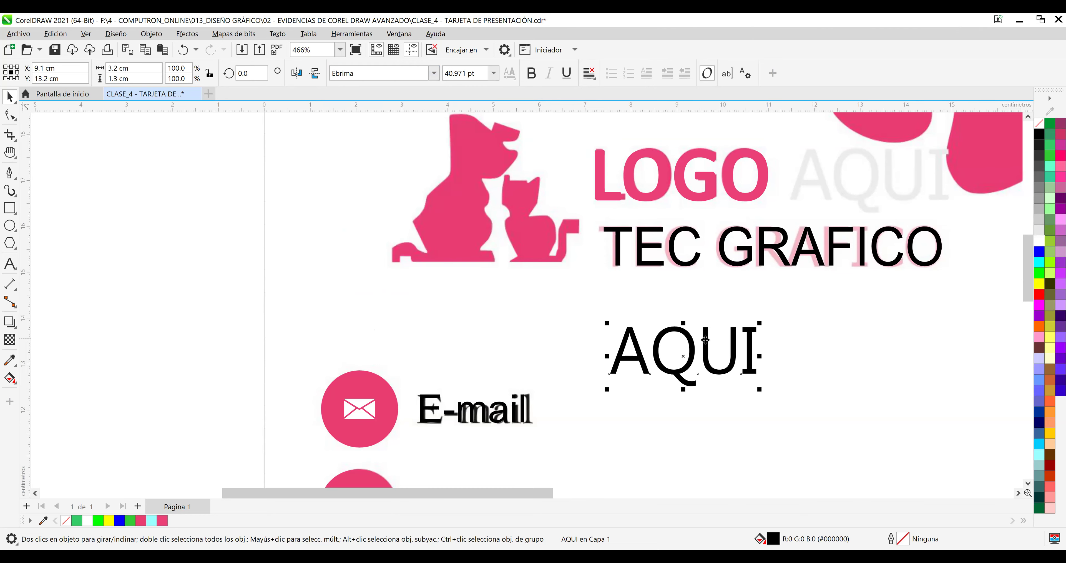
Shift the black AQUI text slightly sideways and recolor it with the light grey #EEEEEE sampled from the reference AQUI lettering.
{"action": "left_click_drag", "start_coordinate": [696, 340], "coordinate": [760, 343]}
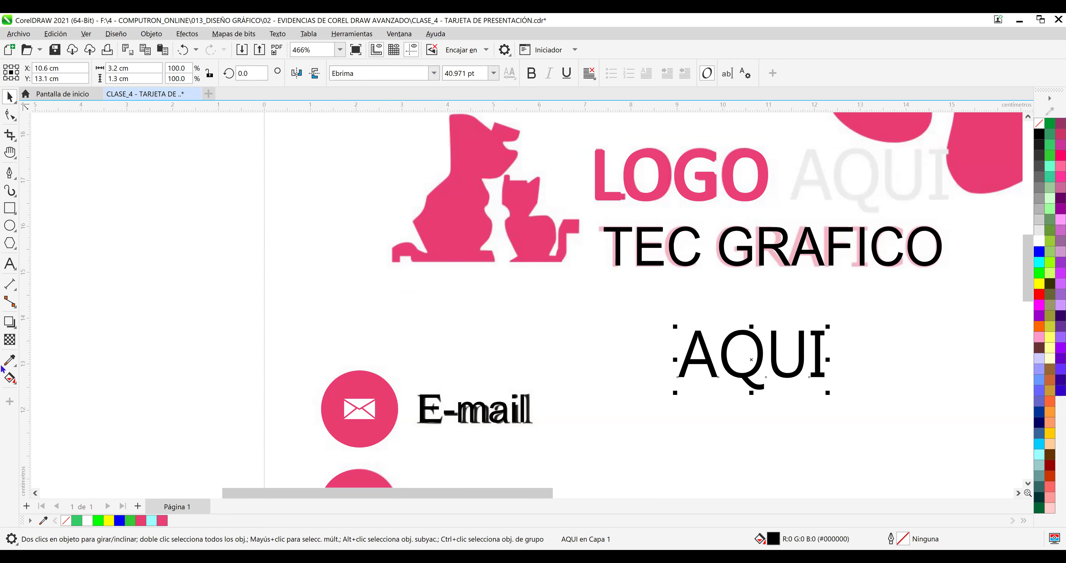
{"action": "left_click", "coordinate": [15, 360]}
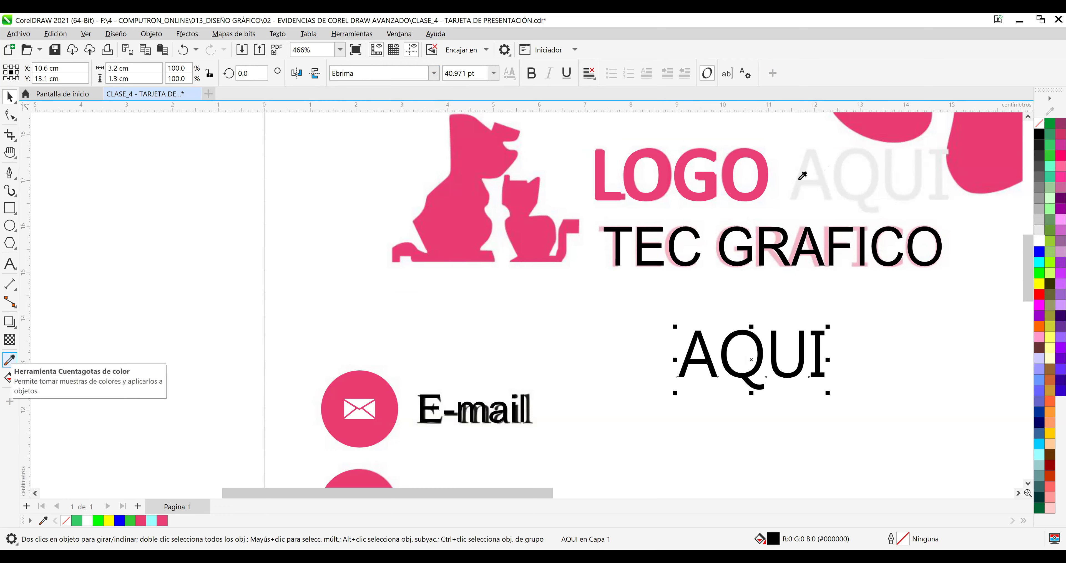
{"action": "left_click", "coordinate": [805, 188]}
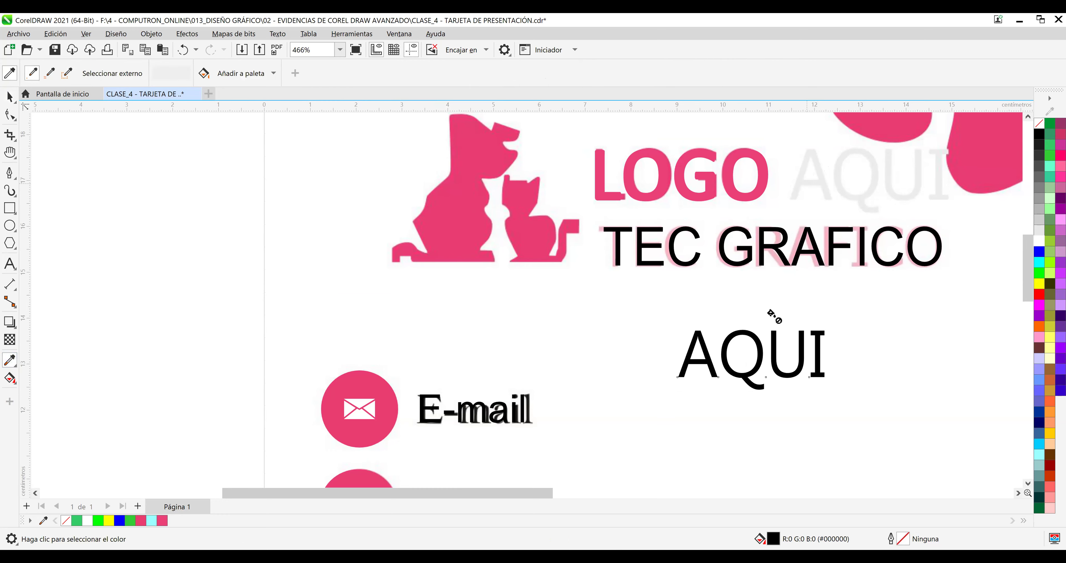
{"action": "left_click", "coordinate": [744, 329]}
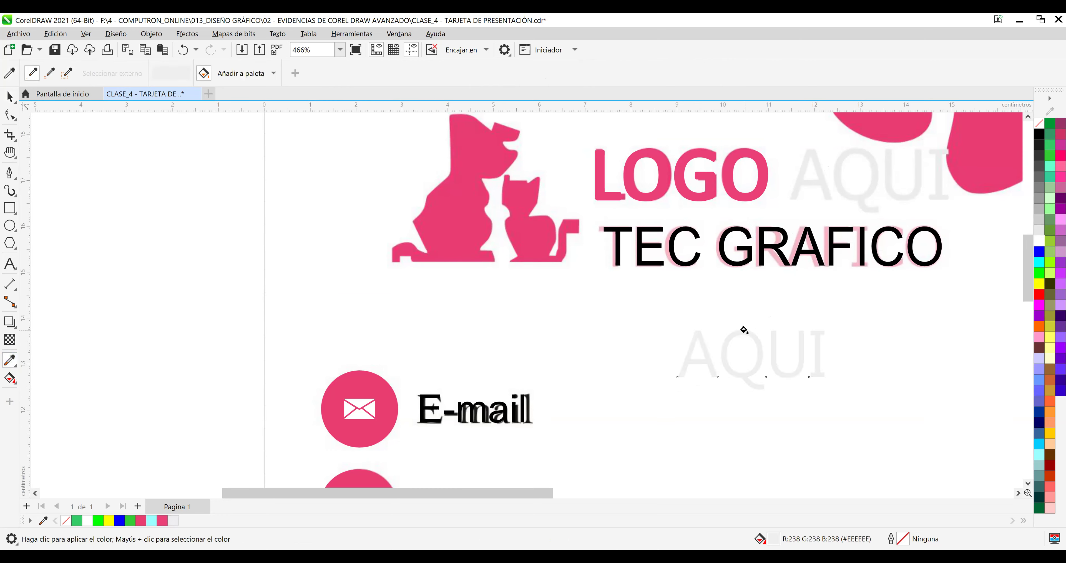
Move the grey AQUI text onto the reference AQUI lettering beside LOGO, at about X 13.1 cm, Y 17.0 cm.
{"action": "left_click", "coordinate": [10, 96]}
{"action": "left_click", "coordinate": [728, 338]}
{"action": "left_click_drag", "start_coordinate": [727, 338], "coordinate": [841, 157]}
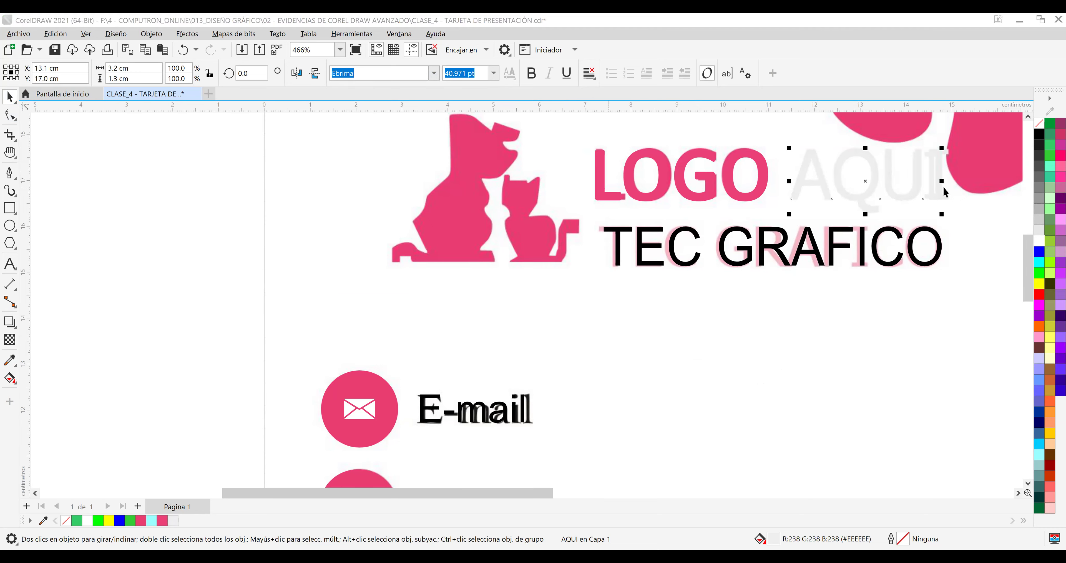
Stretch the grey AQUI text to about 3.3 cm wide to fit the reference lettering and save the document.
{"action": "left_click_drag", "start_coordinate": [942, 186], "coordinate": [948, 182]}
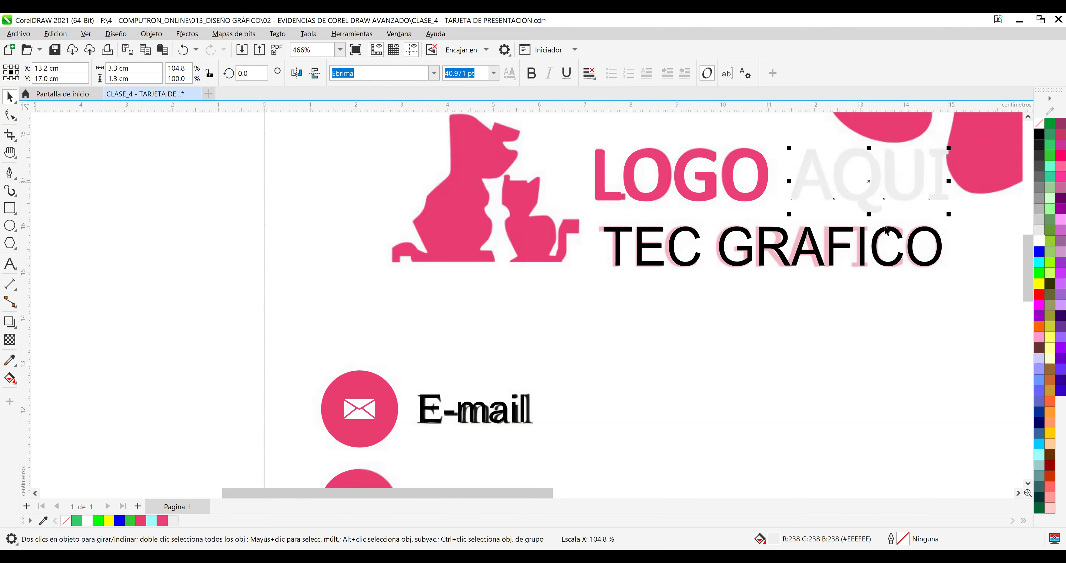
{"action": "left_click", "coordinate": [55, 50]}
Move the black TEC GRAFICO text below its reference lettering and recolor it with the pink #FABACA sampled from the reference.
{"action": "left_click", "coordinate": [691, 264]}
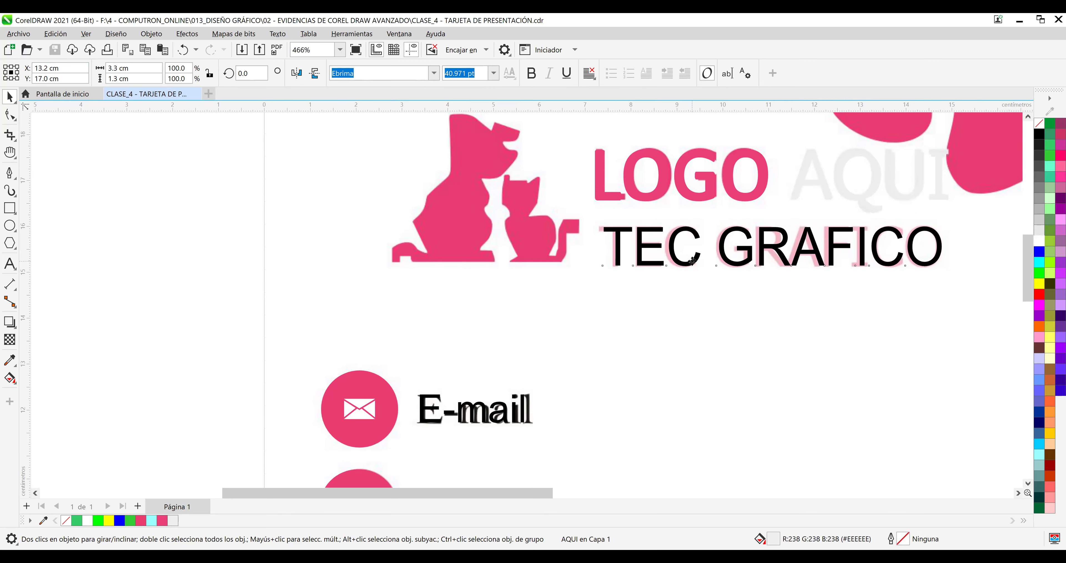
{"action": "left_click_drag", "start_coordinate": [687, 345], "coordinate": [688, 276]}
{"action": "left_click_drag", "start_coordinate": [686, 310], "coordinate": [615, 327]}
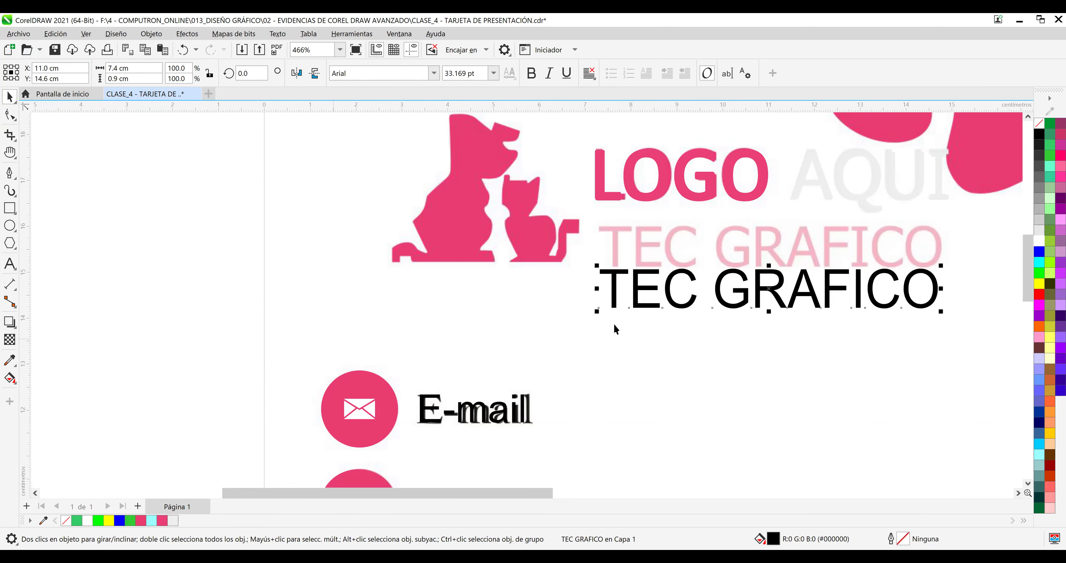
{"action": "left_click", "coordinate": [10, 360]}
{"action": "left_click", "coordinate": [619, 258]}
{"action": "left_click", "coordinate": [613, 276]}
{"action": "left_click", "coordinate": [613, 275]}
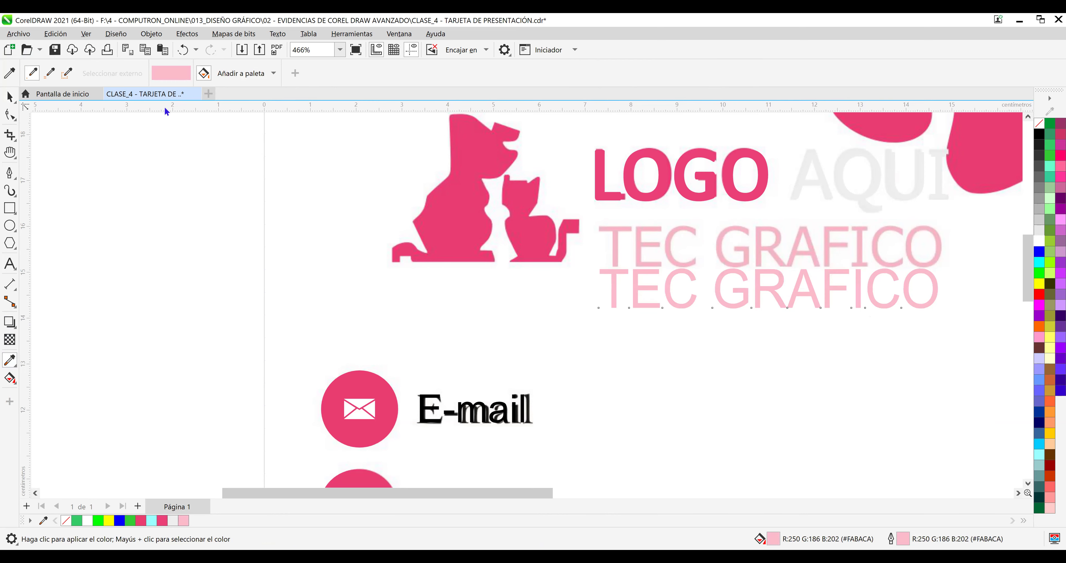
Move the pink TEC GRAFICO text further down, clear of the reference lettering, at about X 11.0 cm, Y 14.2 cm.
{"action": "left_click", "coordinate": [10, 98]}
{"action": "left_click", "coordinate": [676, 285]}
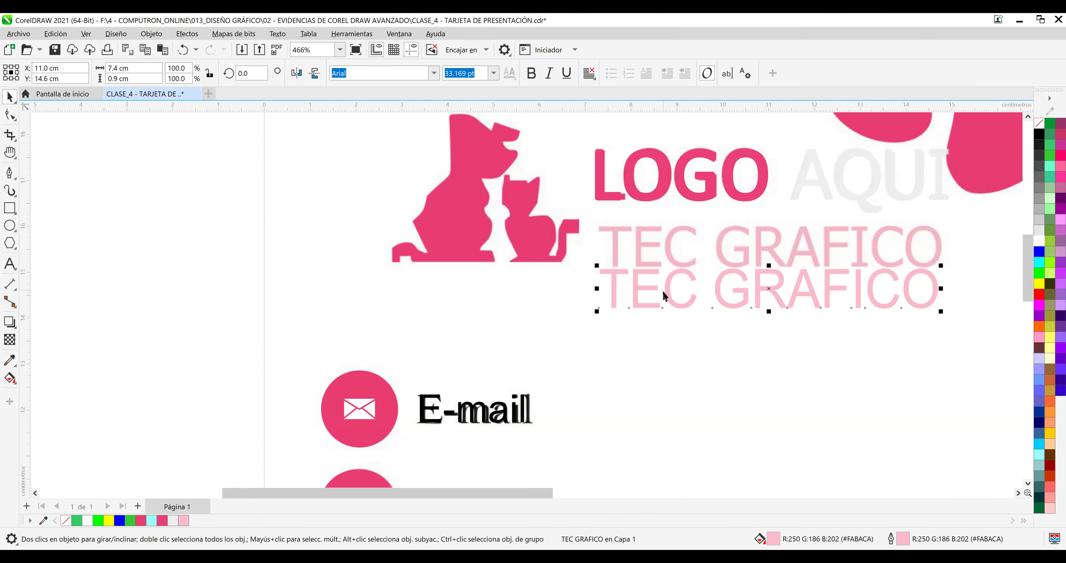
{"action": "left_click_drag", "start_coordinate": [666, 296], "coordinate": [670, 314]}
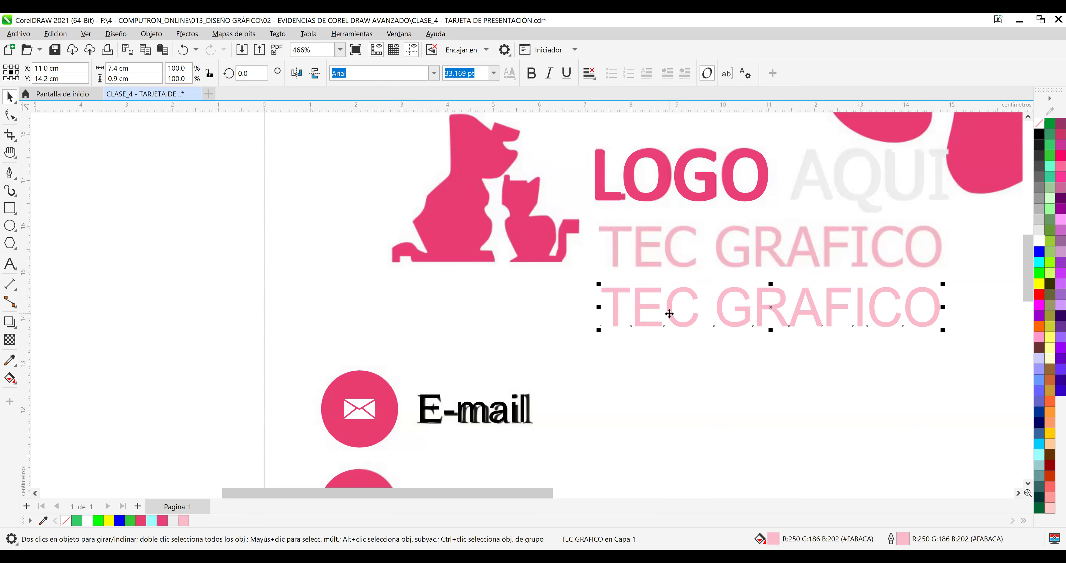
Compare fonts from Agency FB to Calibri on the lower TEC GRAFICO text and set it to Calibri (Regular, Normal).
{"action": "left_click", "coordinate": [435, 76]}
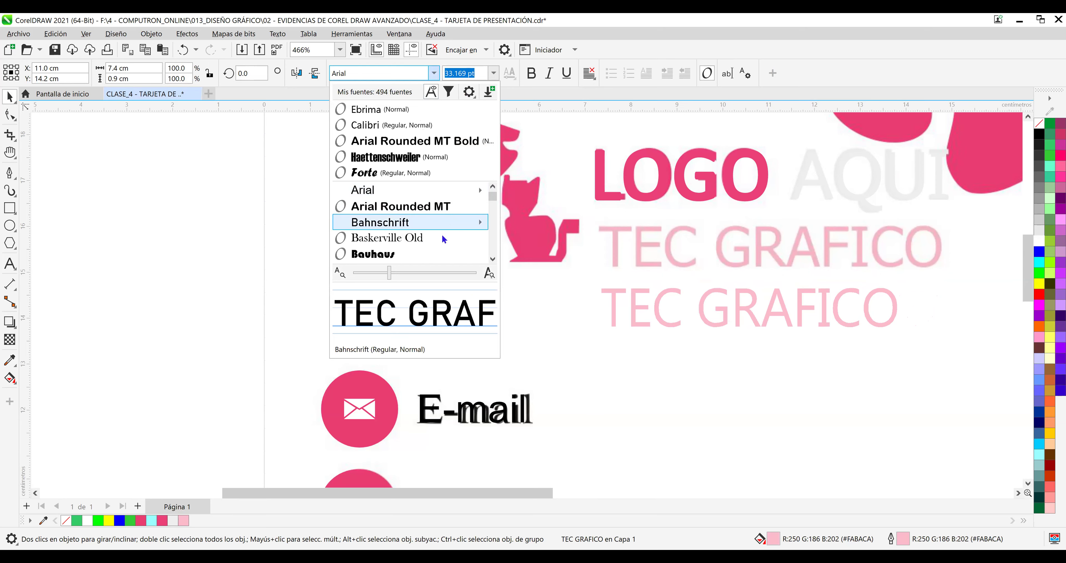
{"action": "scroll", "coordinate": [442, 234], "scroll_direction": "down", "scroll_amount": 4}
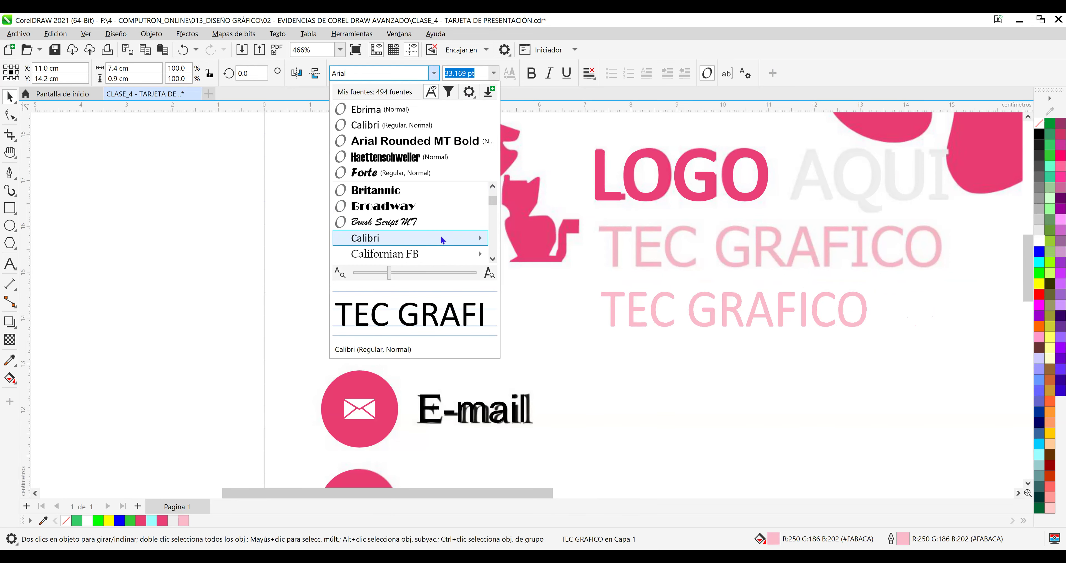
{"action": "mouse_move", "coordinate": [440, 235]}
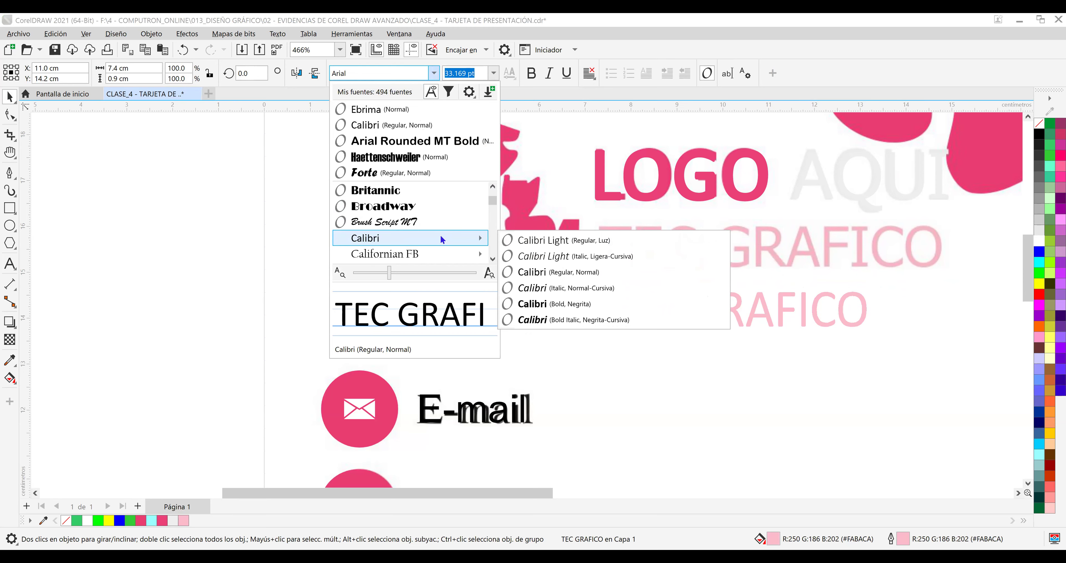
{"action": "scroll", "coordinate": [431, 202], "scroll_direction": "up", "scroll_amount": 5}
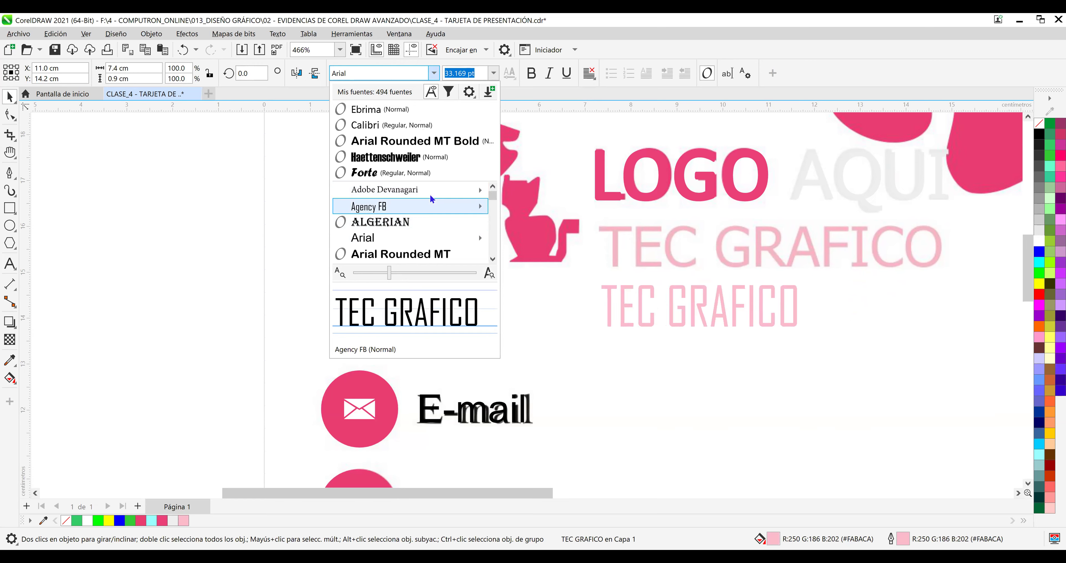
{"action": "key", "text": "Down"}
{"action": "key", "text": "Down"}
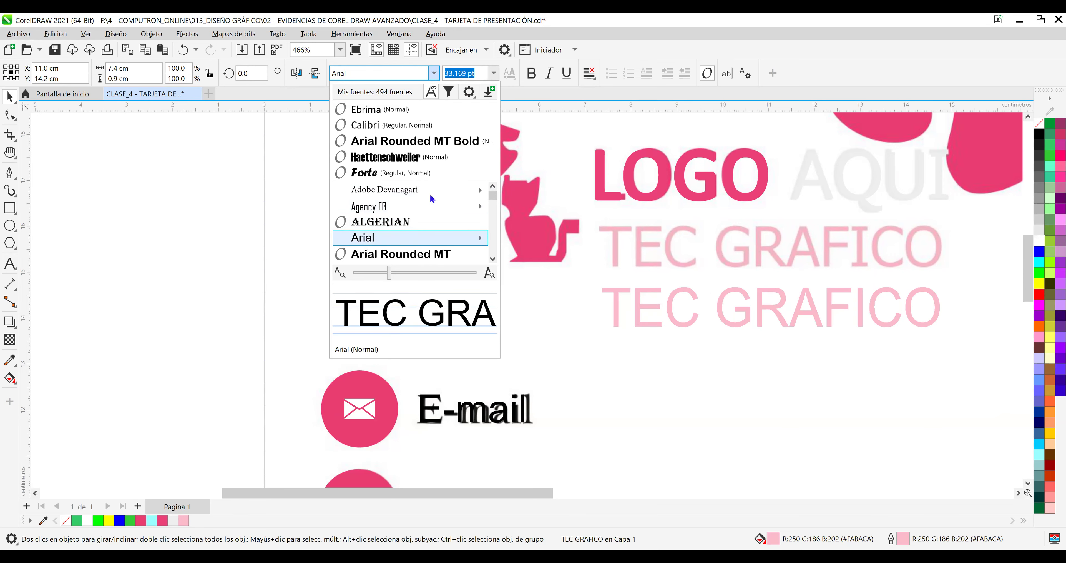
{"action": "key", "text": "Down"}
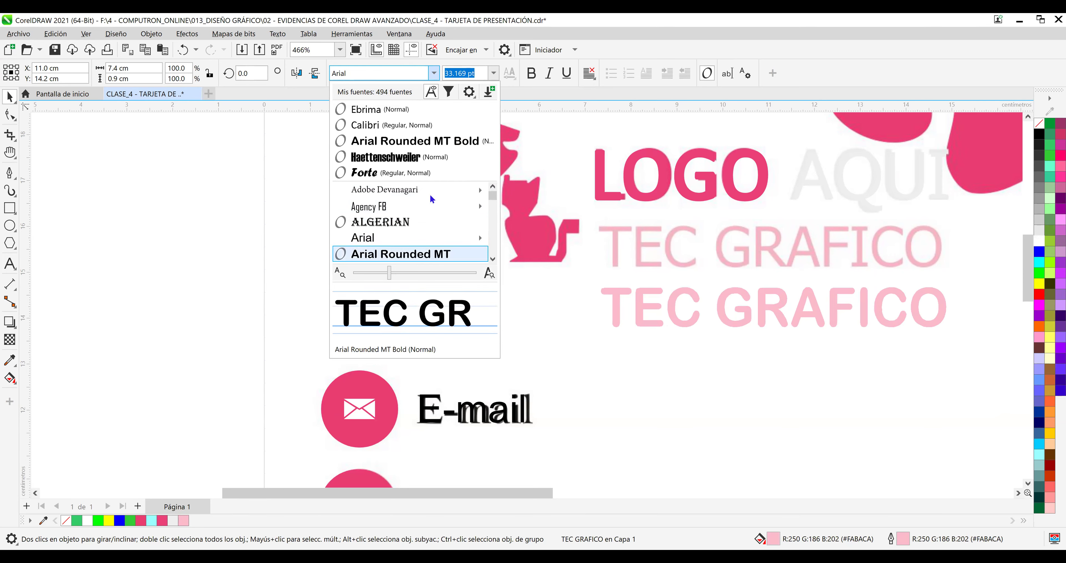
{"action": "key", "text": "Down"}
{"action": "key", "text": "Down"}
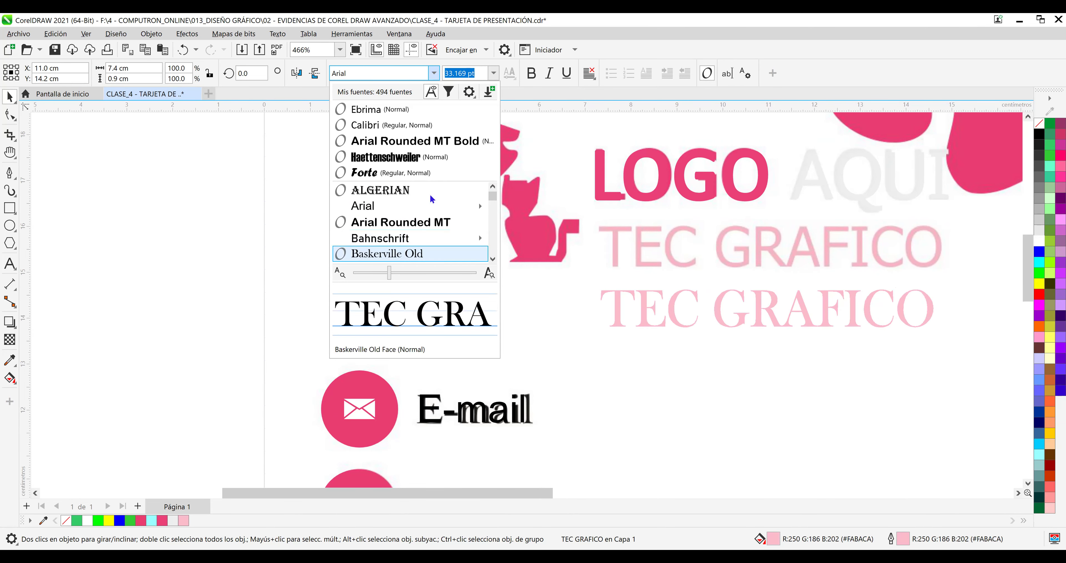
{"action": "key", "text": "Down"}
{"action": "key", "text": "Down"}
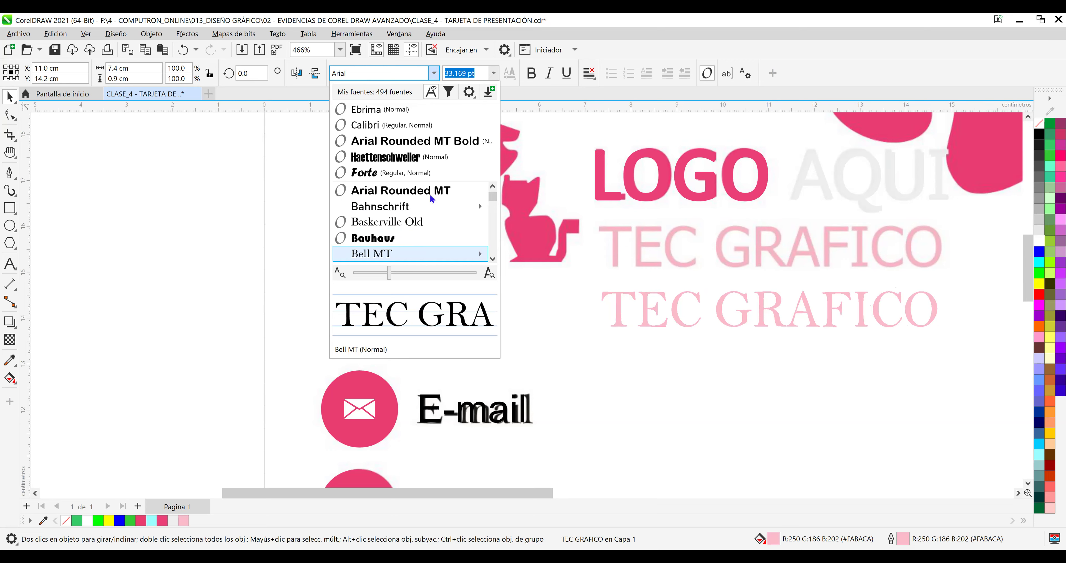
{"action": "key", "text": "Down"}
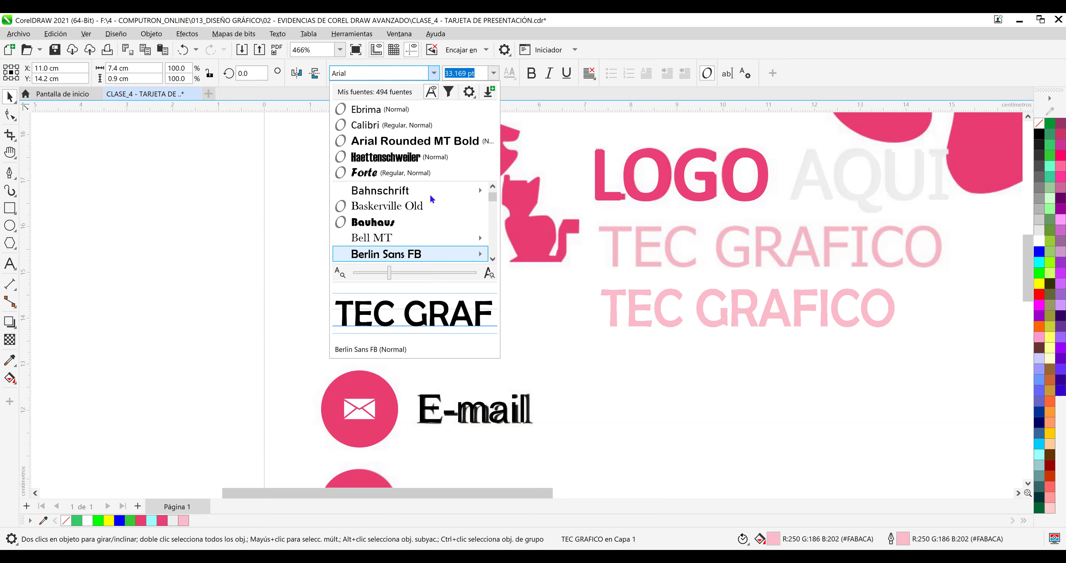
{"action": "key", "text": "Down"}
{"action": "key", "text": "Down"}
{"action": "key", "text": "Down"}
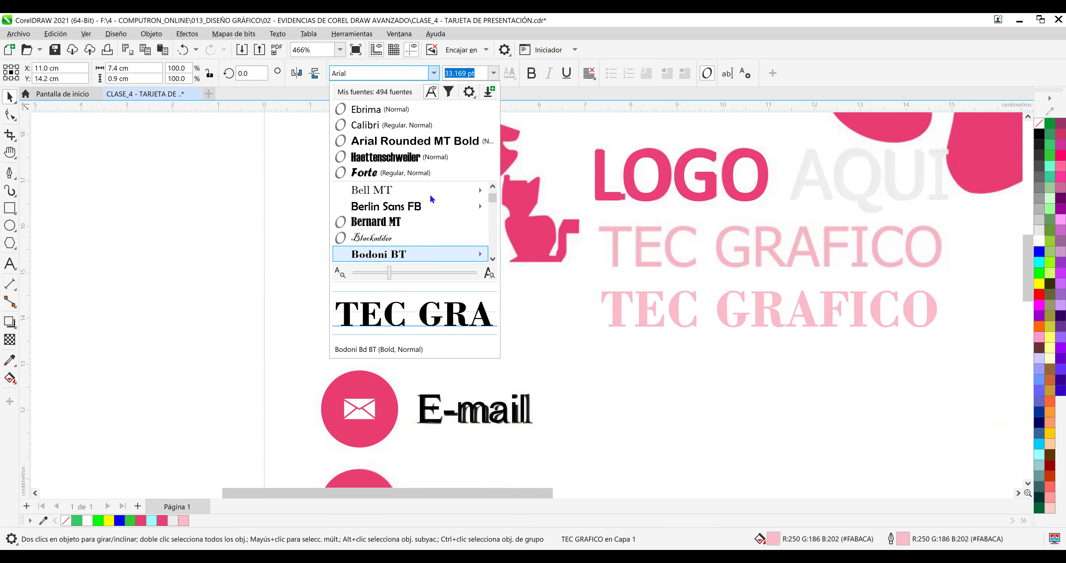
{"action": "key", "text": "Down"}
{"action": "key", "text": "Down"}
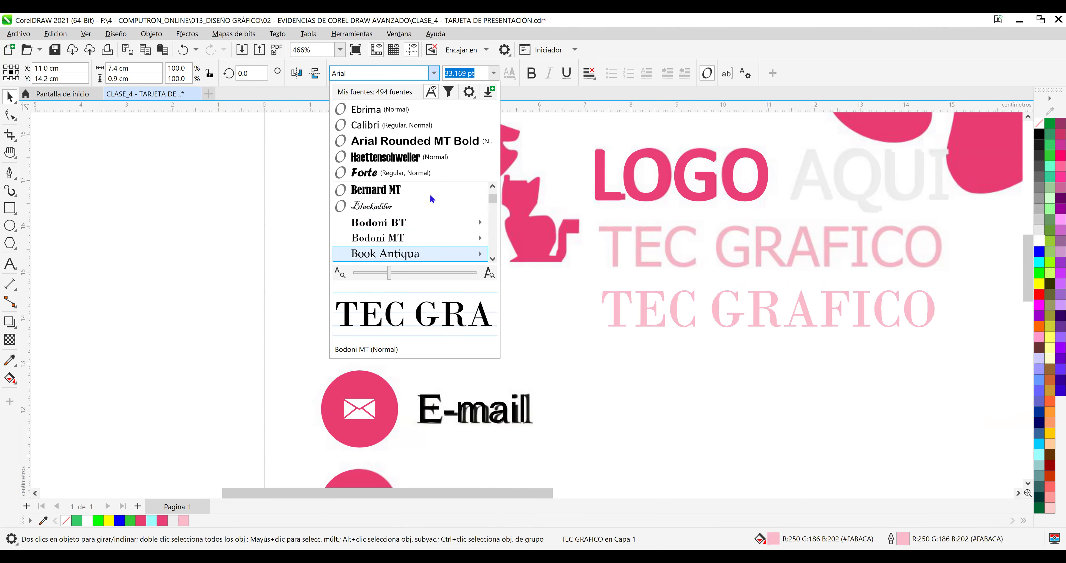
{"action": "key", "text": "Down"}
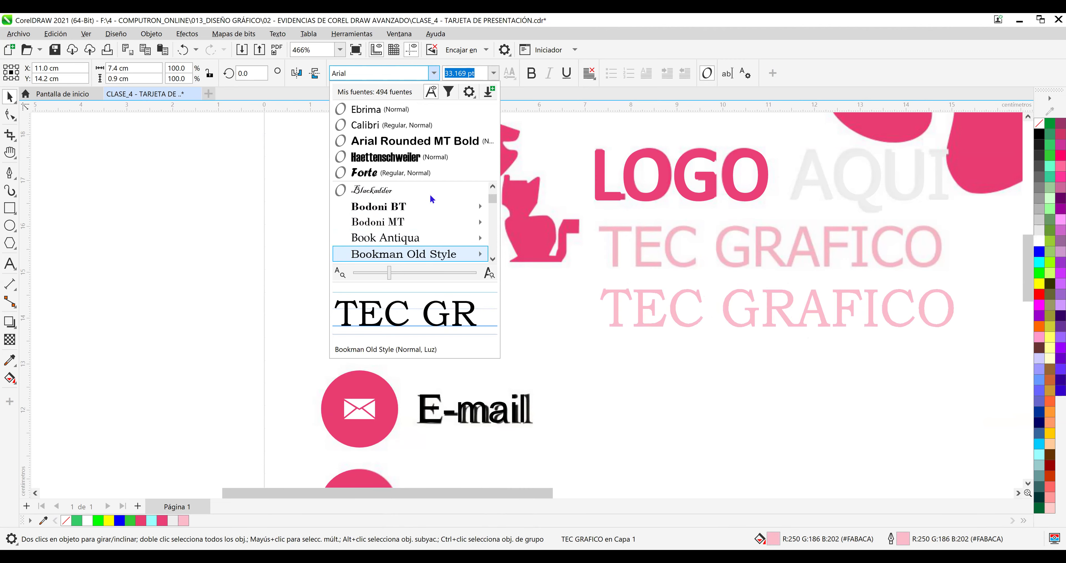
{"action": "key", "text": "Down"}
{"action": "key", "text": "Down"}
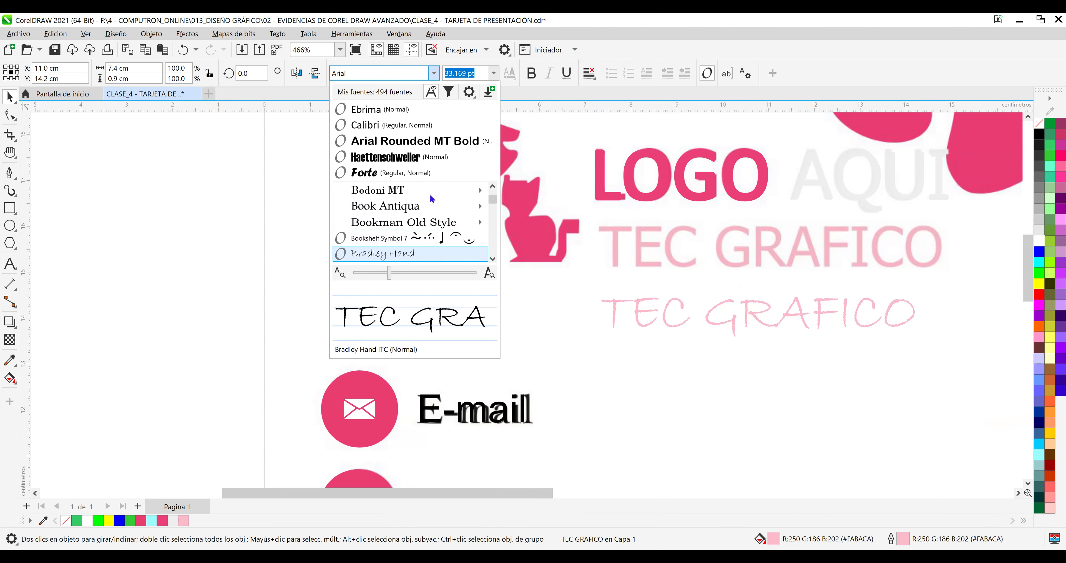
{"action": "key", "text": "Down"}
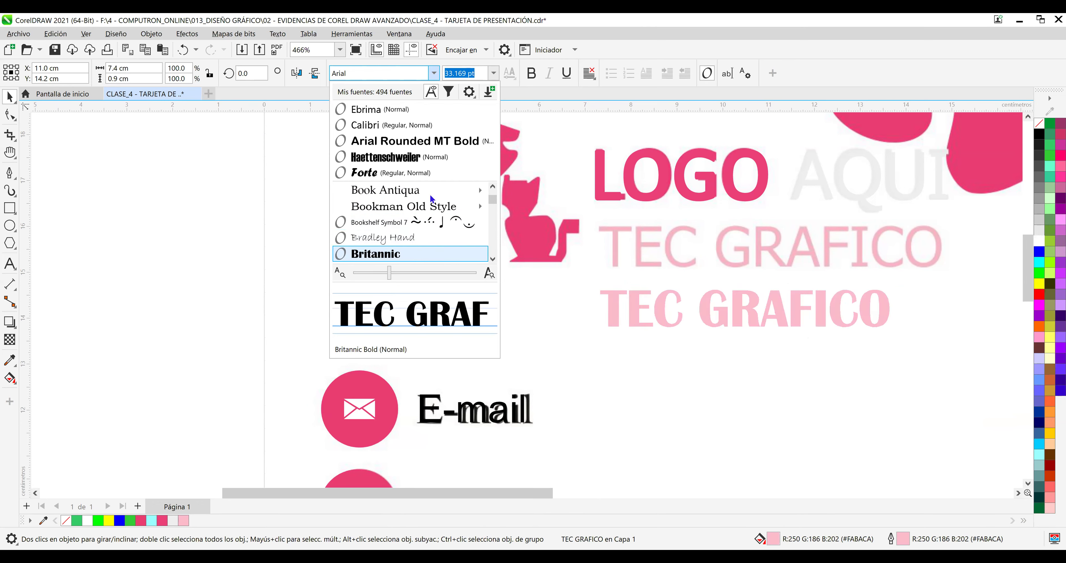
{"action": "key", "text": "Down"}
{"action": "key", "text": "Down"}
{"action": "key", "text": "Down"}
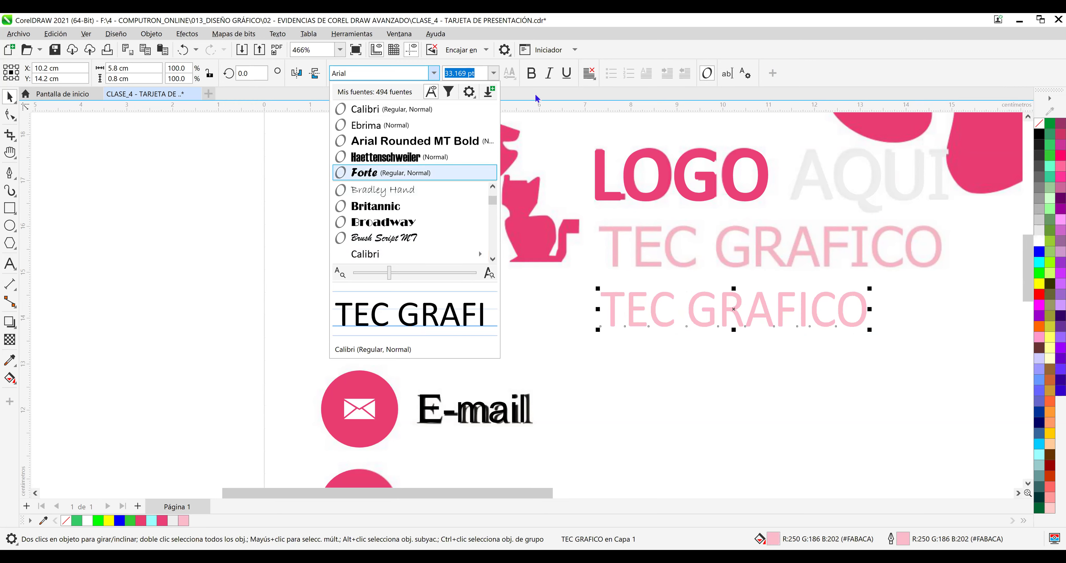
{"action": "key", "text": "Escape"}
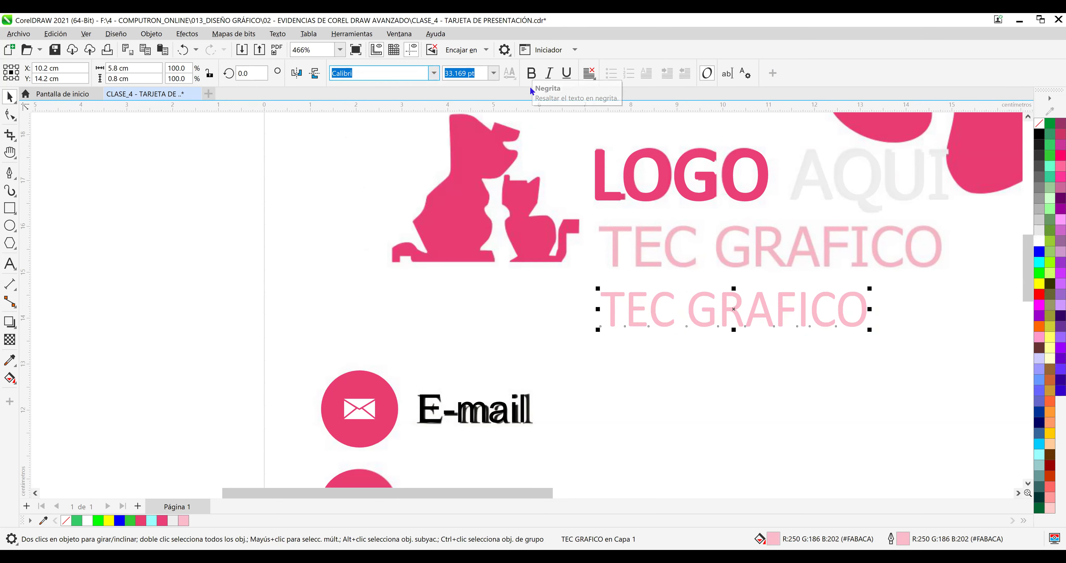
Try bold on the Calibri TEC GRAFICO text and switch it back to regular weight.
{"action": "left_click", "coordinate": [532, 74]}
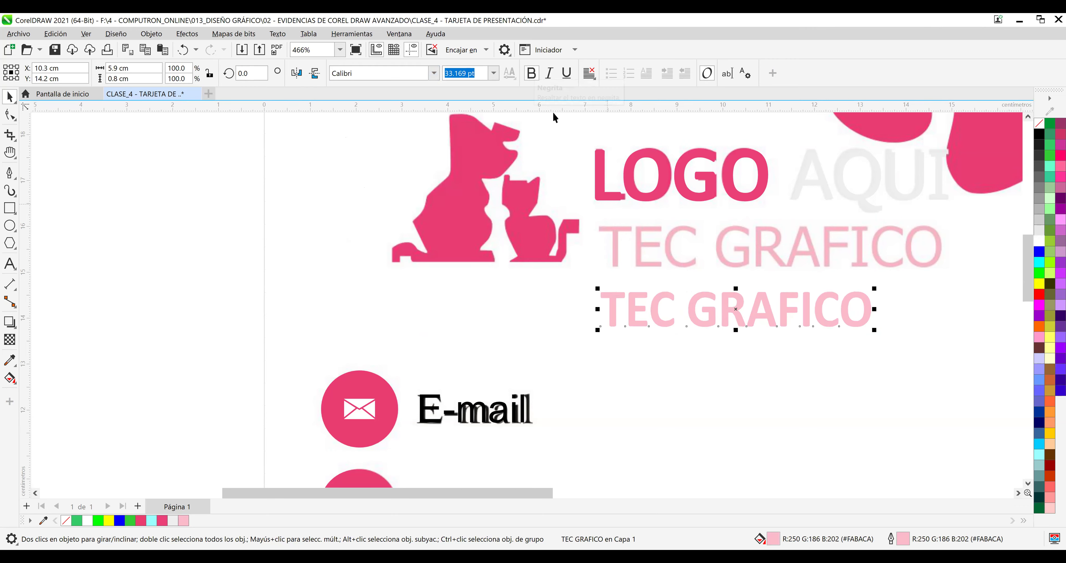
{"action": "left_click", "coordinate": [532, 73]}
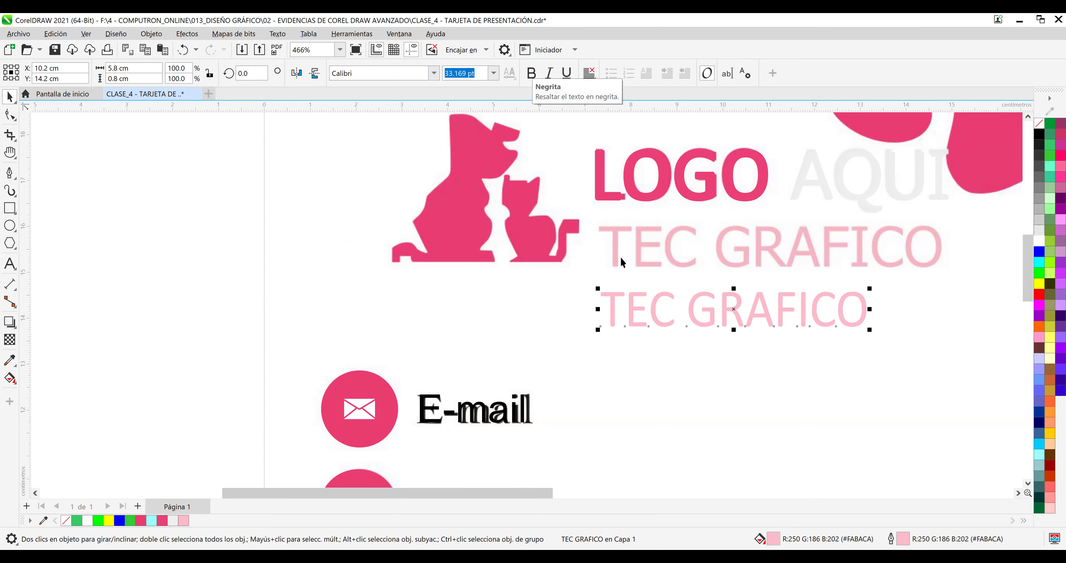
Move the TEC GRAFICO text onto its reference lettering under LOGO AQUI and stretch it to about 7.5 cm wide.
{"action": "left_click_drag", "start_coordinate": [640, 298], "coordinate": [639, 253]}
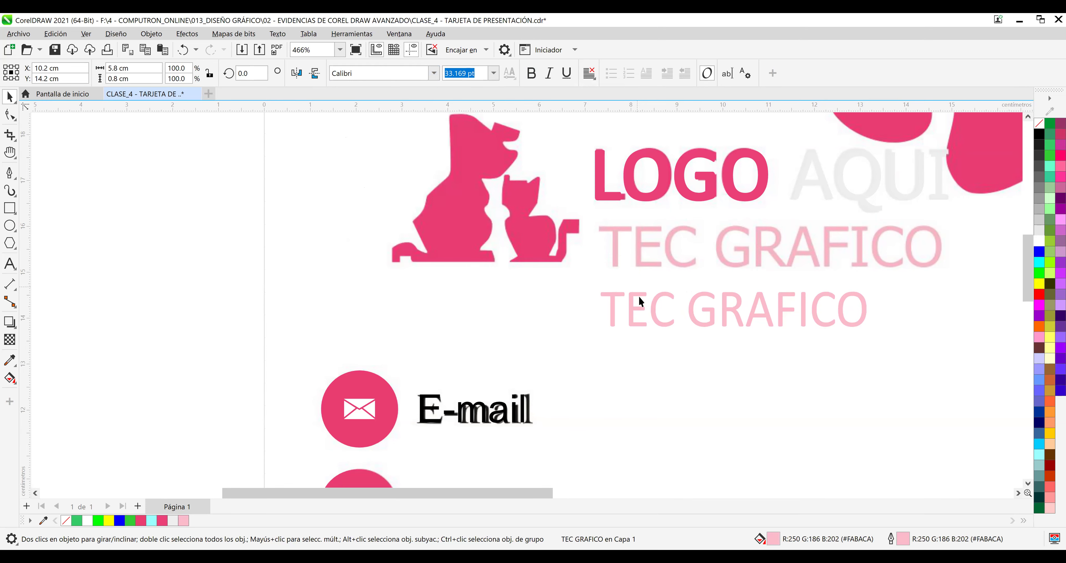
{"action": "left_click_drag", "start_coordinate": [638, 295], "coordinate": [639, 230]}
{"action": "left_click_drag", "start_coordinate": [879, 242], "coordinate": [946, 250]}
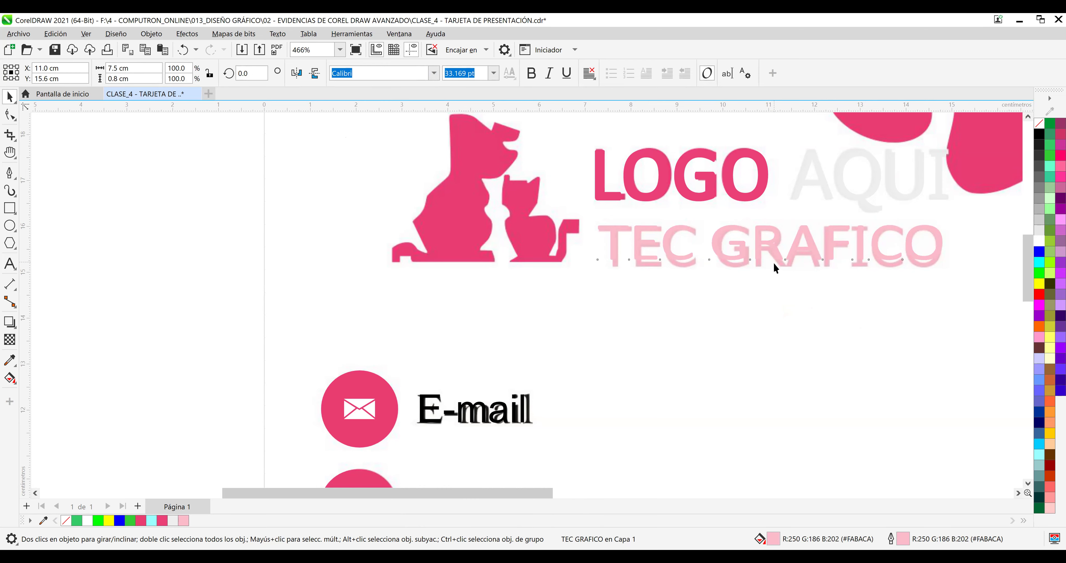
Stretch the TEC GRAFICO text vertically to about 0.9 cm high to cover the reference lettering and save the document.
{"action": "left_click", "coordinate": [775, 276]}
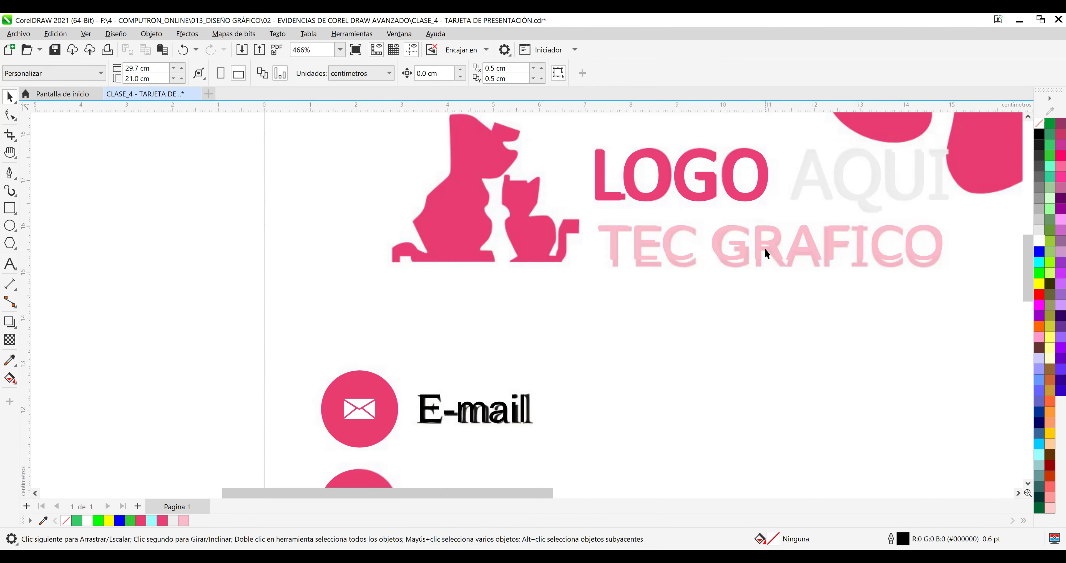
{"action": "left_click", "coordinate": [766, 265]}
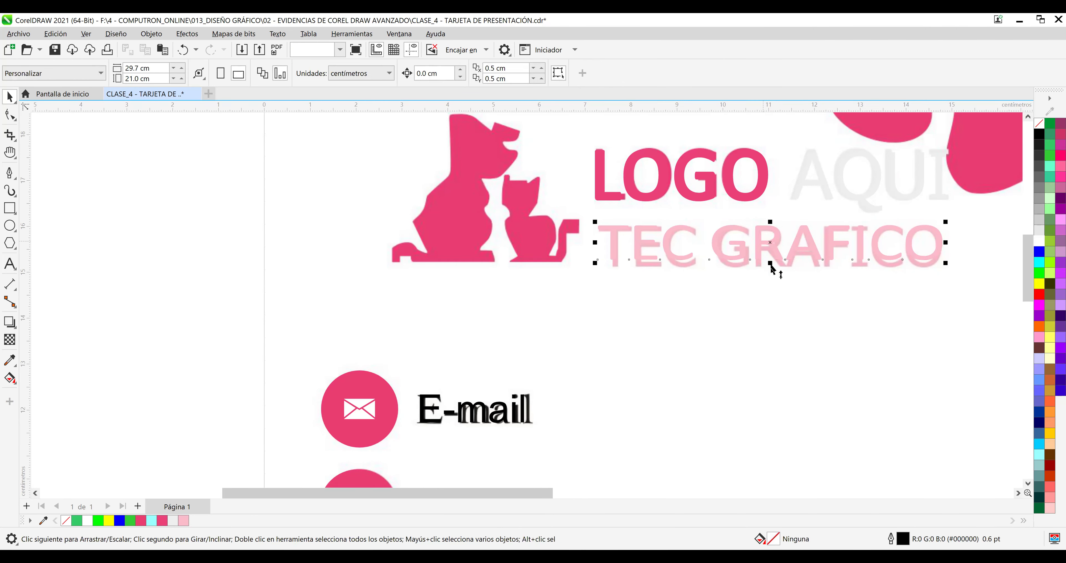
{"action": "left_click_drag", "start_coordinate": [772, 270], "coordinate": [774, 273]}
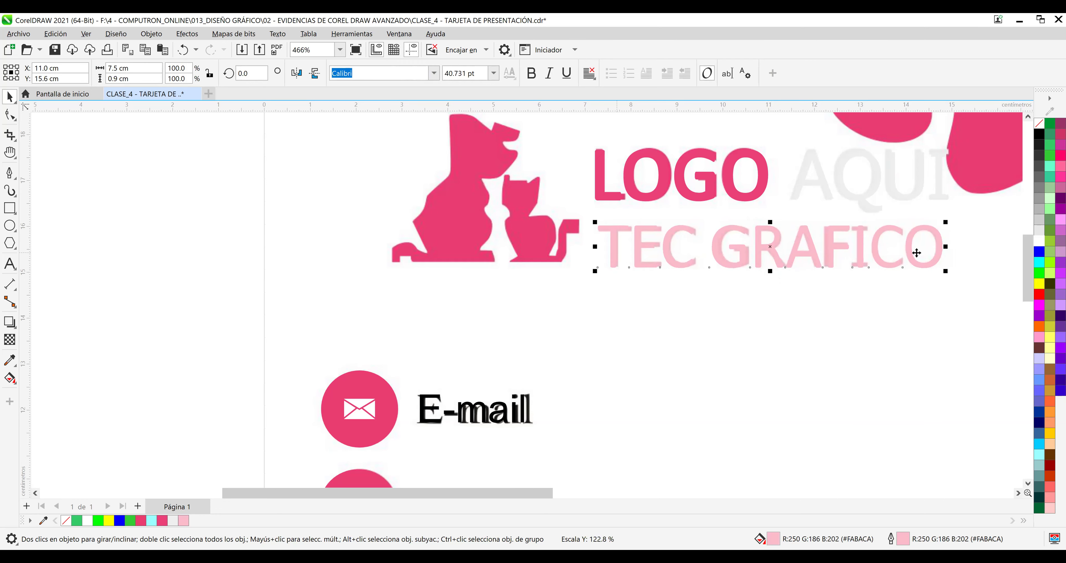
{"action": "left_click", "coordinate": [850, 282]}
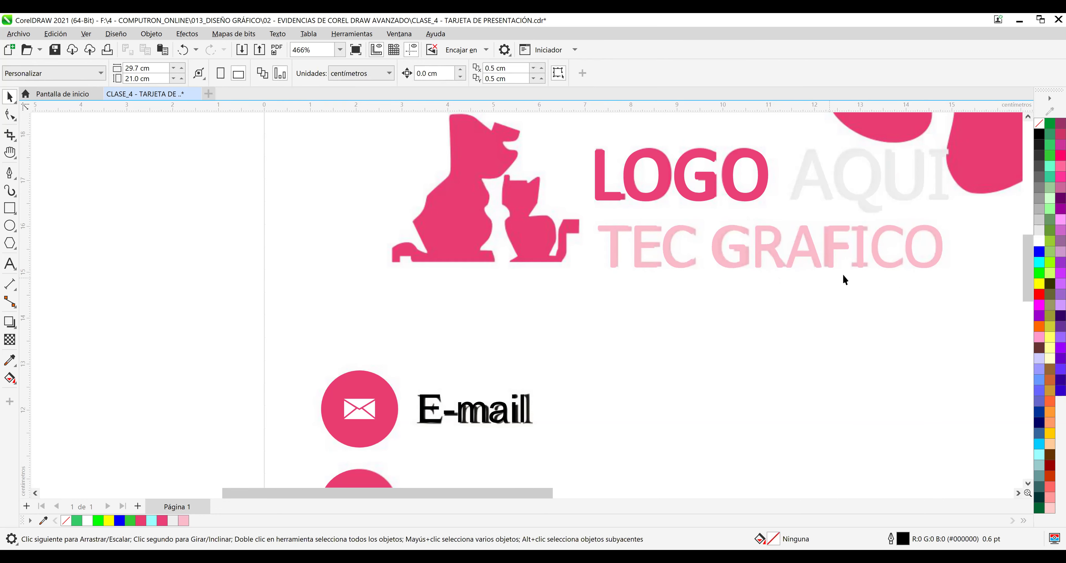
{"action": "left_click", "coordinate": [54, 50]}
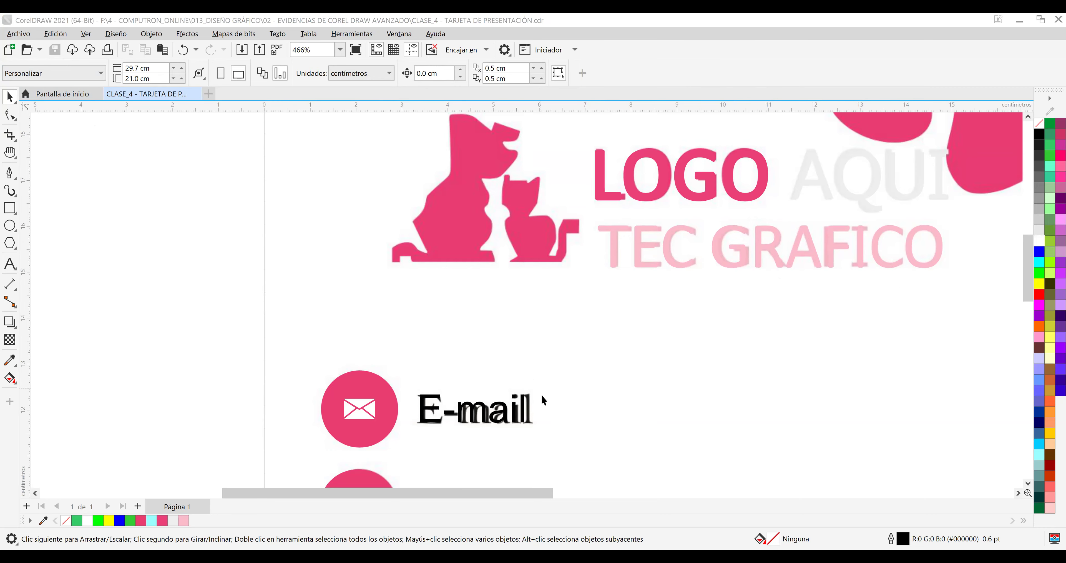
Move the E-mail text off its reference lettering to the blank area beside it for comparison.
{"action": "scroll", "coordinate": [541, 393], "scroll_direction": "up", "scroll_amount": 3}
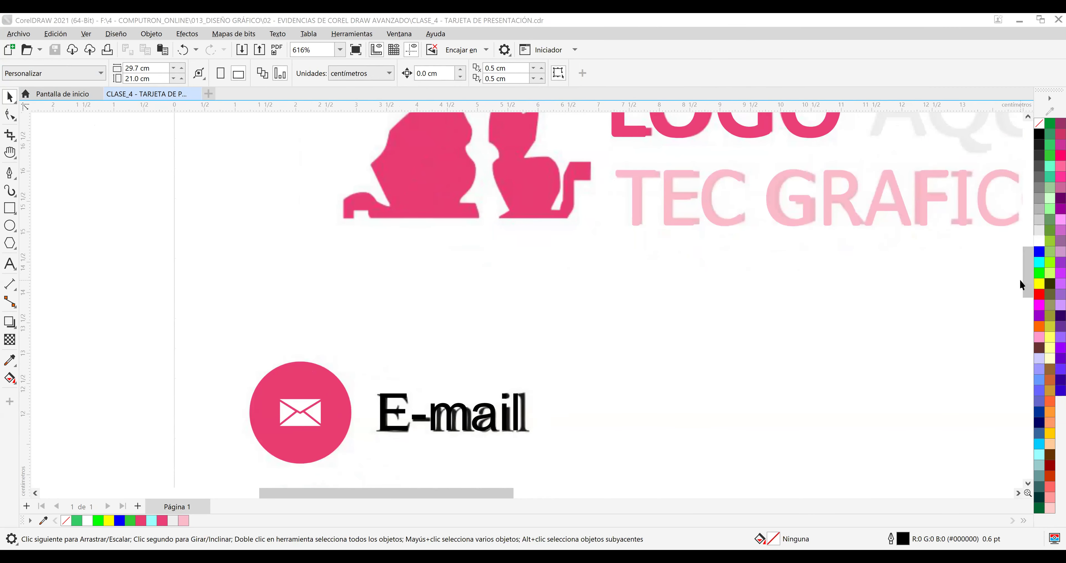
{"action": "scroll", "coordinate": [1019, 282], "scroll_direction": "right", "scroll_amount": 3}
{"action": "scroll", "coordinate": [1025, 280], "scroll_direction": "down", "scroll_amount": 2}
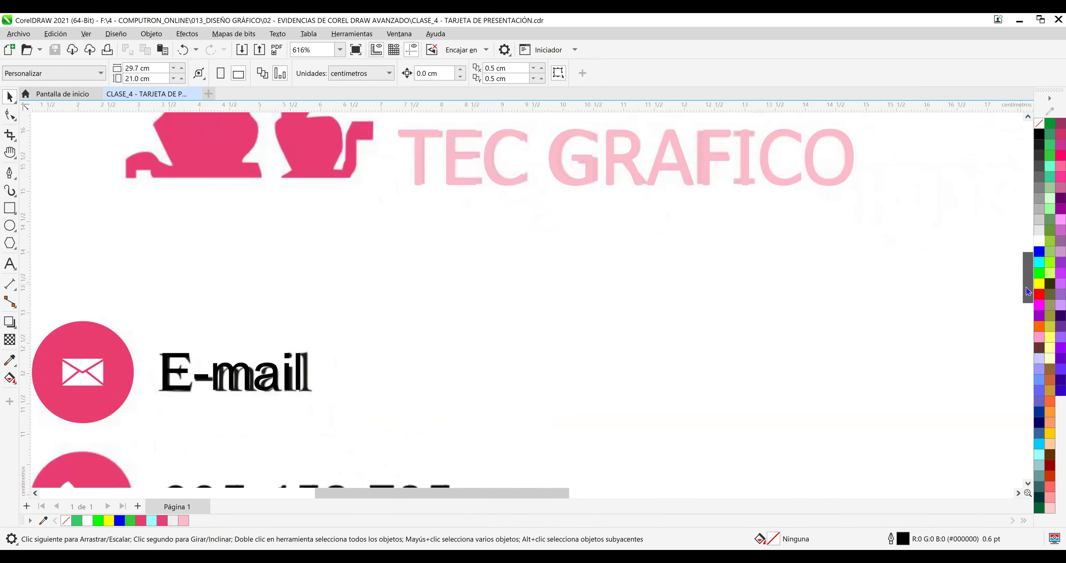
{"action": "left_click_drag", "start_coordinate": [533, 491], "coordinate": [425, 495]}
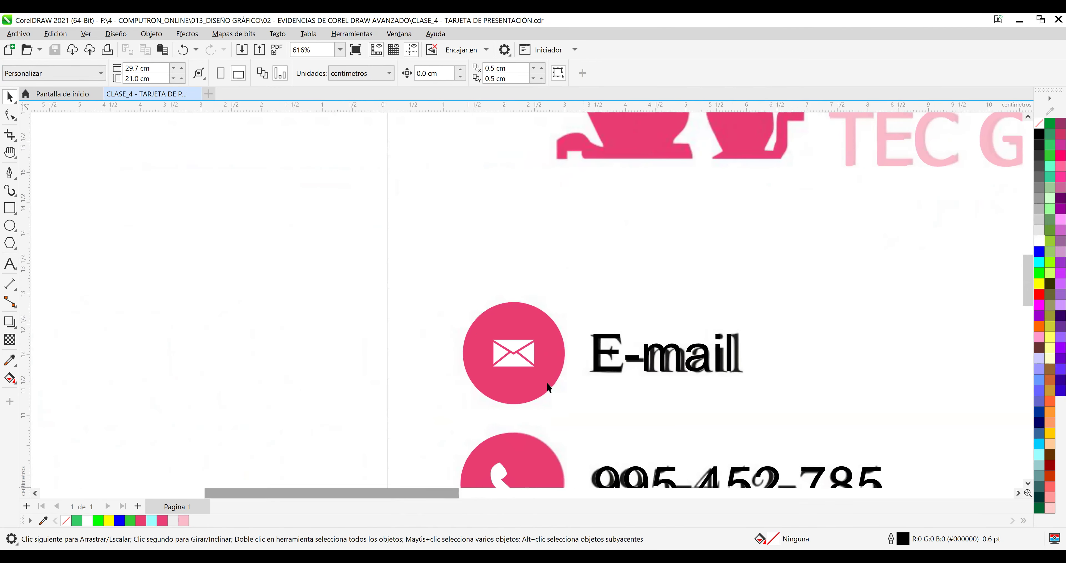
{"action": "left_click", "coordinate": [614, 354]}
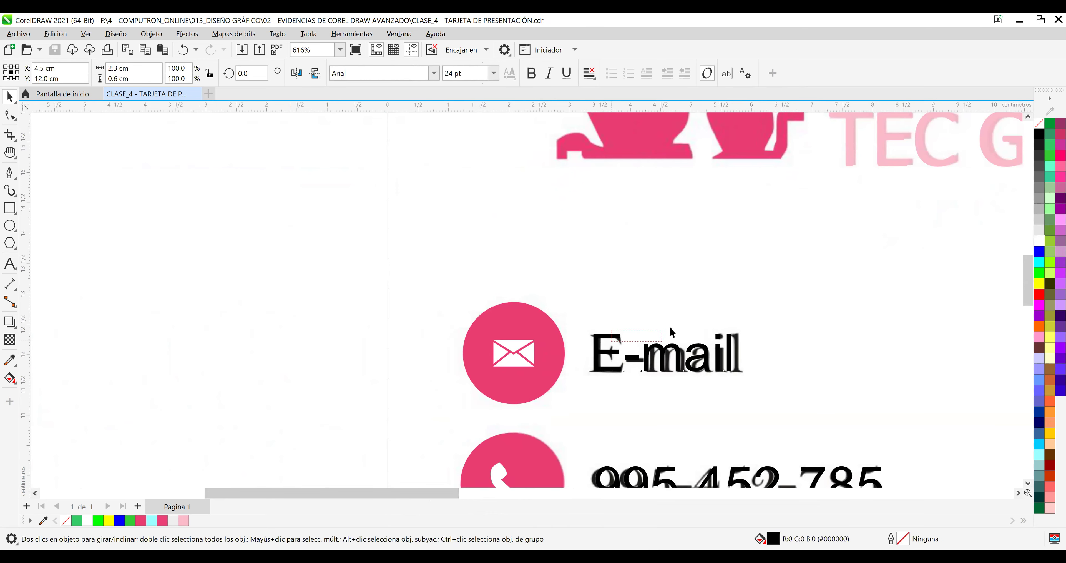
{"action": "left_click", "coordinate": [766, 332]}
{"action": "left_click_drag", "start_coordinate": [691, 364], "coordinate": [836, 349]}
{"action": "left_click_drag", "start_coordinate": [741, 336], "coordinate": [772, 345]}
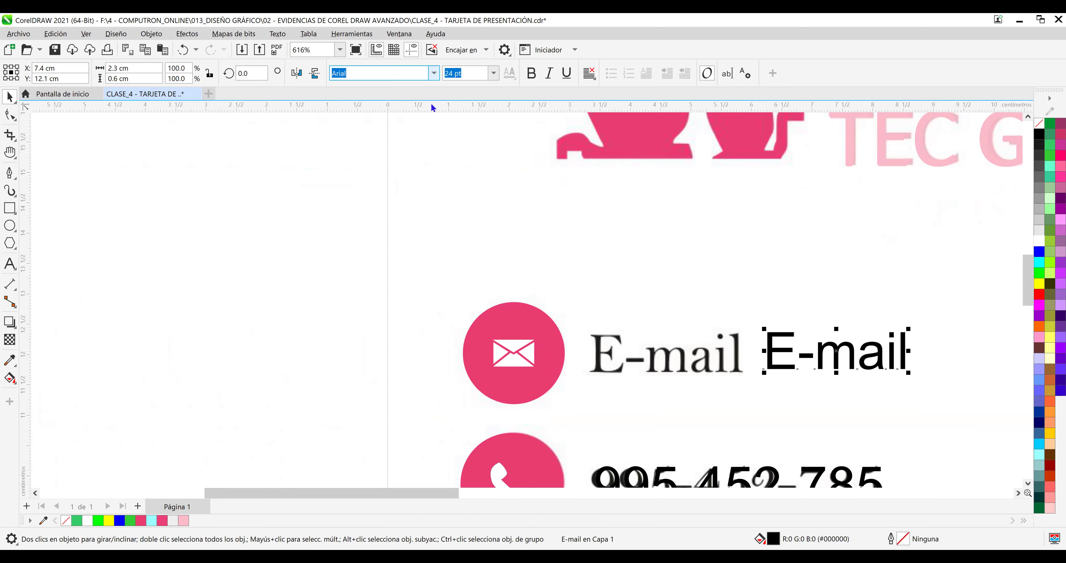
Set the font of the E-mail text to Adobe Devanagari (Regular, Normal).
{"action": "left_click", "coordinate": [433, 72]}
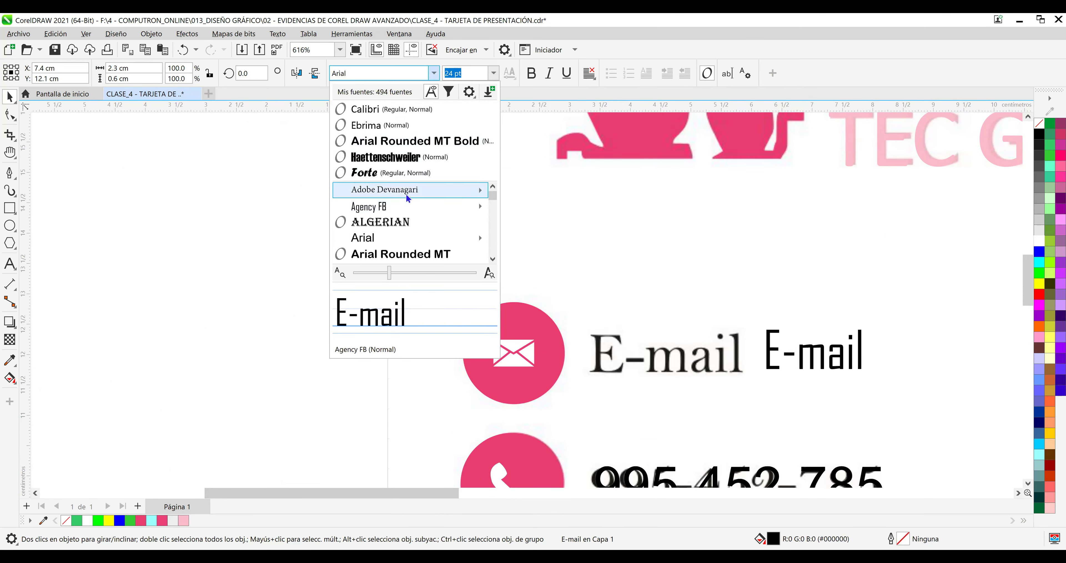
{"action": "mouse_move", "coordinate": [406, 195]}
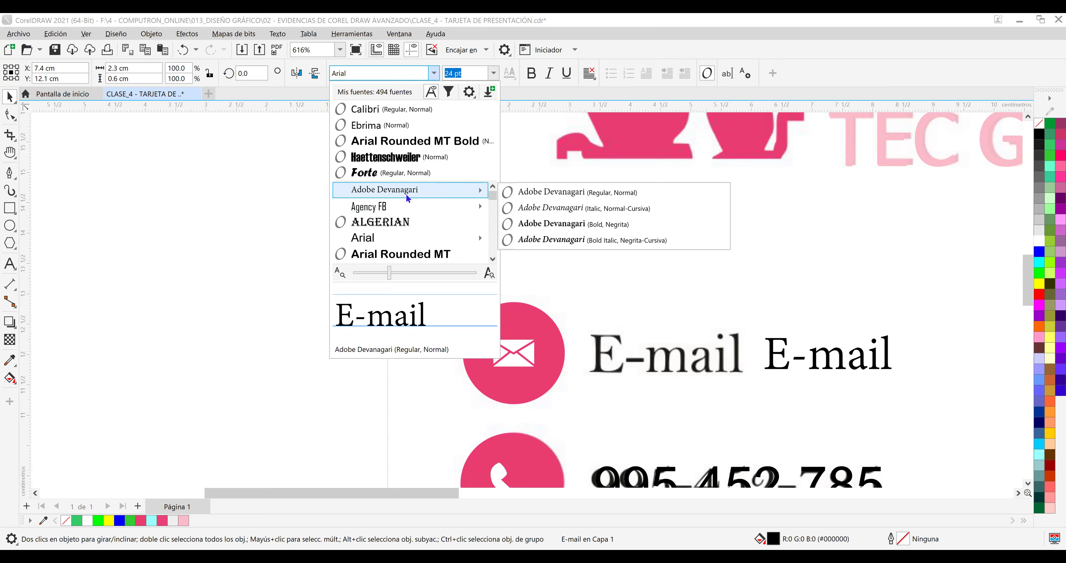
{"action": "left_click", "coordinate": [405, 192]}
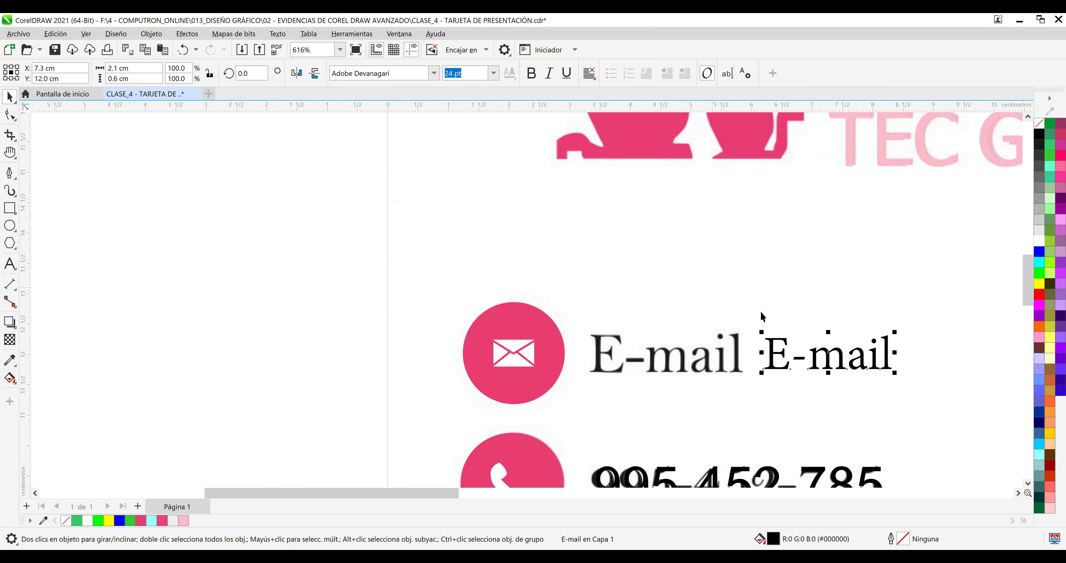
Place the E-mail text back over its reference lettering and stretch it to about 2.5 cm wide and 0.7 cm high.
{"action": "left_click_drag", "start_coordinate": [785, 341], "coordinate": [611, 340]}
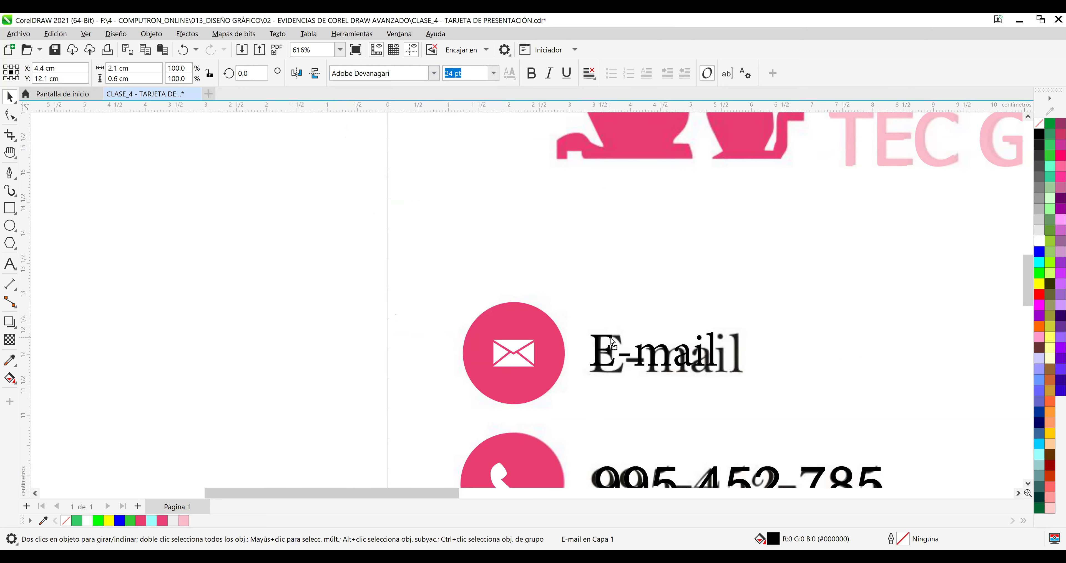
{"action": "left_click_drag", "start_coordinate": [722, 352], "coordinate": [744, 348]}
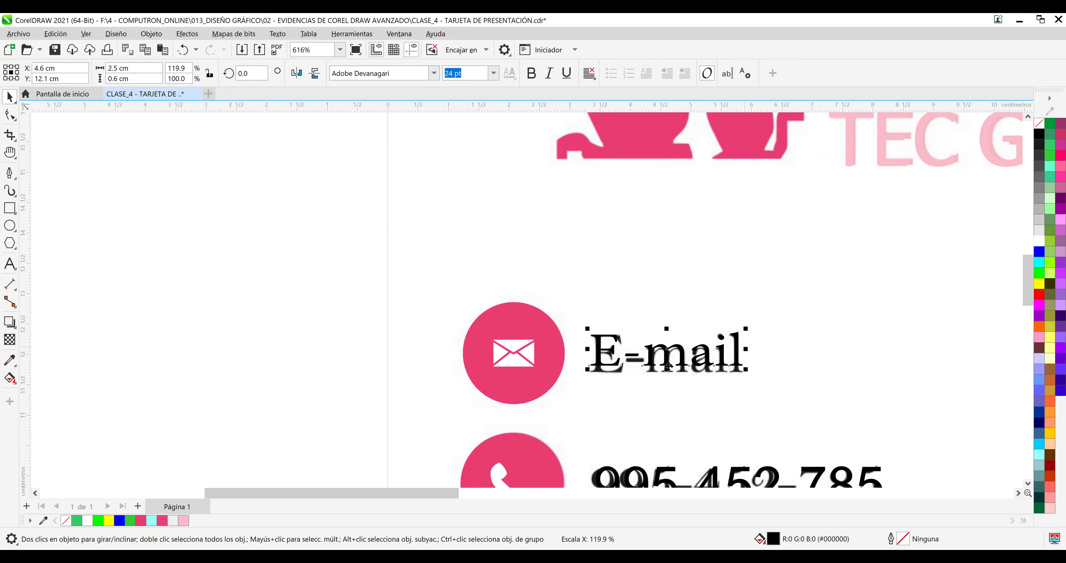
{"action": "left_click_drag", "start_coordinate": [669, 369], "coordinate": [672, 376]}
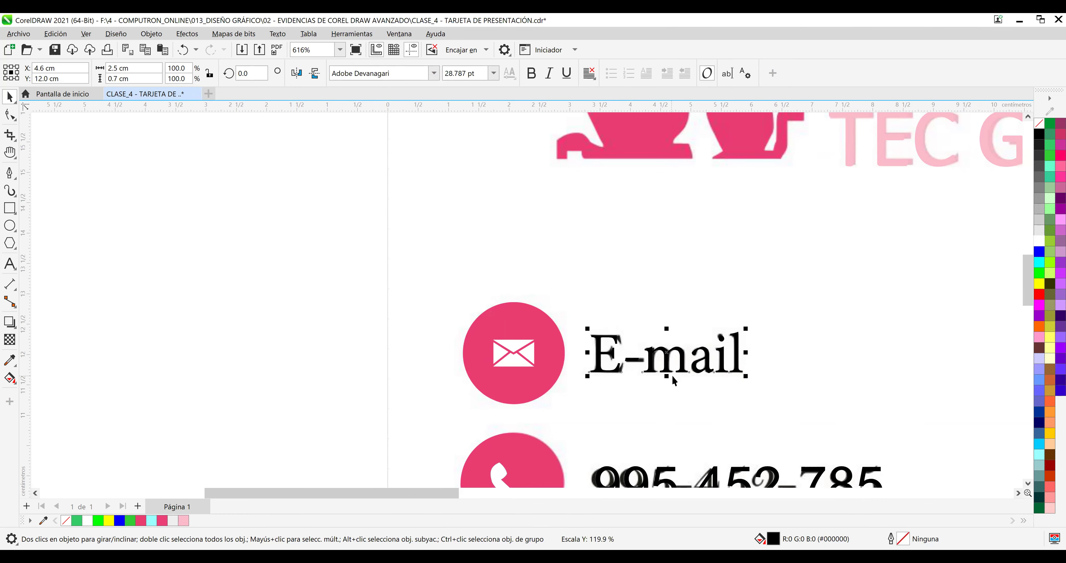
{"action": "left_click", "coordinate": [851, 162]}
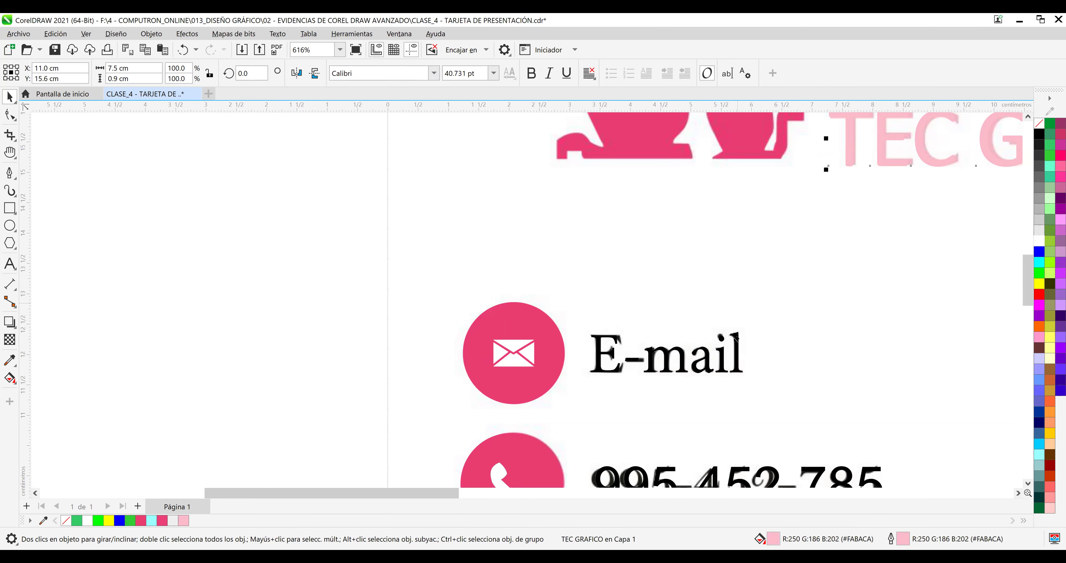
Nudge the E-mail text and fine-tune its stretch to about 102.4% vertically and 100.6% horizontally to cover the reference lettering.
{"action": "scroll", "coordinate": [684, 357], "scroll_direction": "up", "scroll_amount": 1}
{"action": "scroll", "coordinate": [684, 356], "scroll_direction": "up", "scroll_amount": 3}
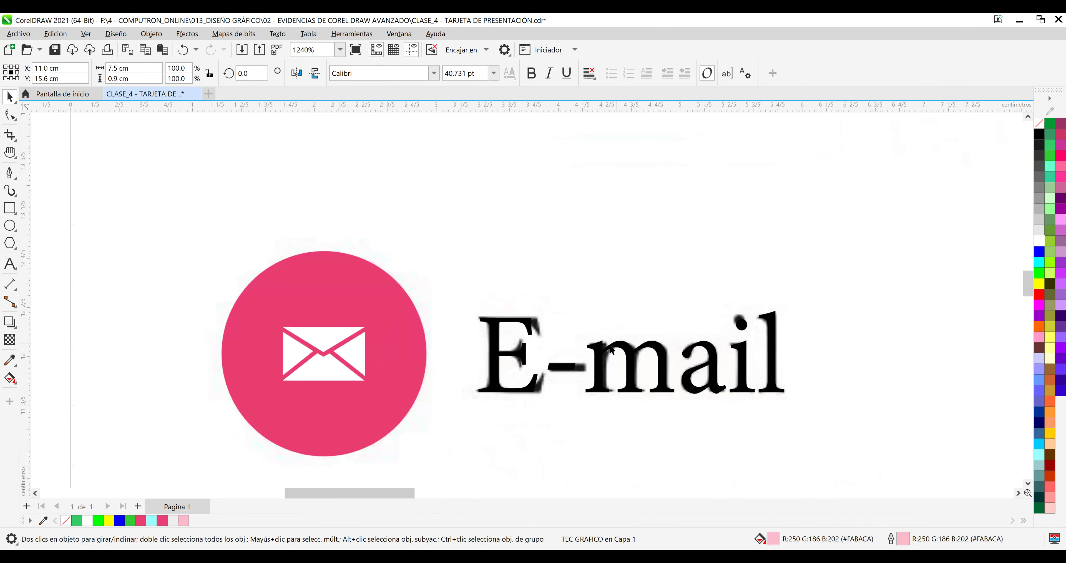
{"action": "left_click", "coordinate": [598, 364]}
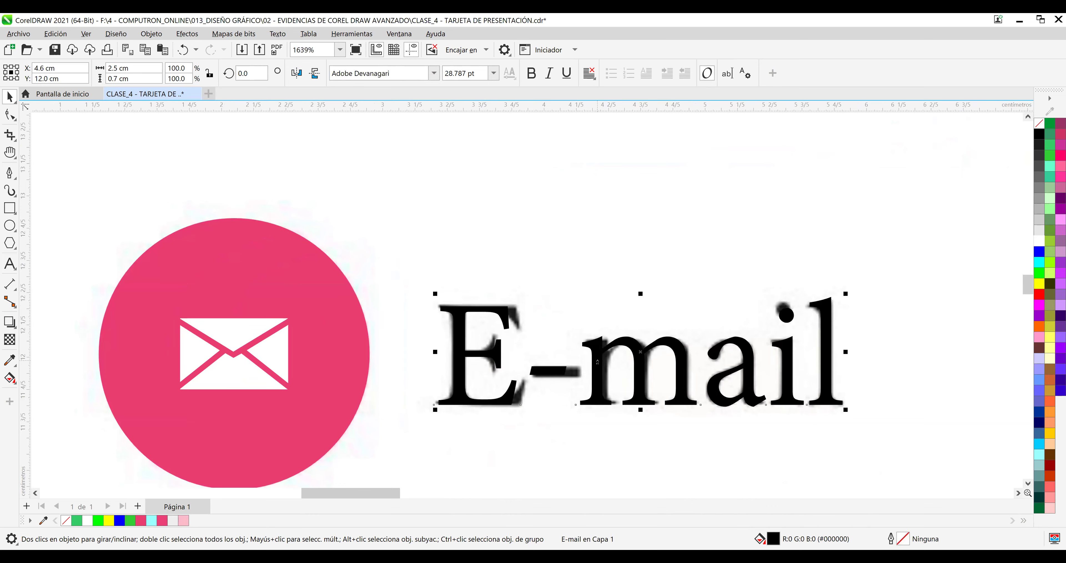
{"action": "key", "text": "Right"}
{"action": "key", "text": "Left"}
{"action": "key", "text": "Left"}
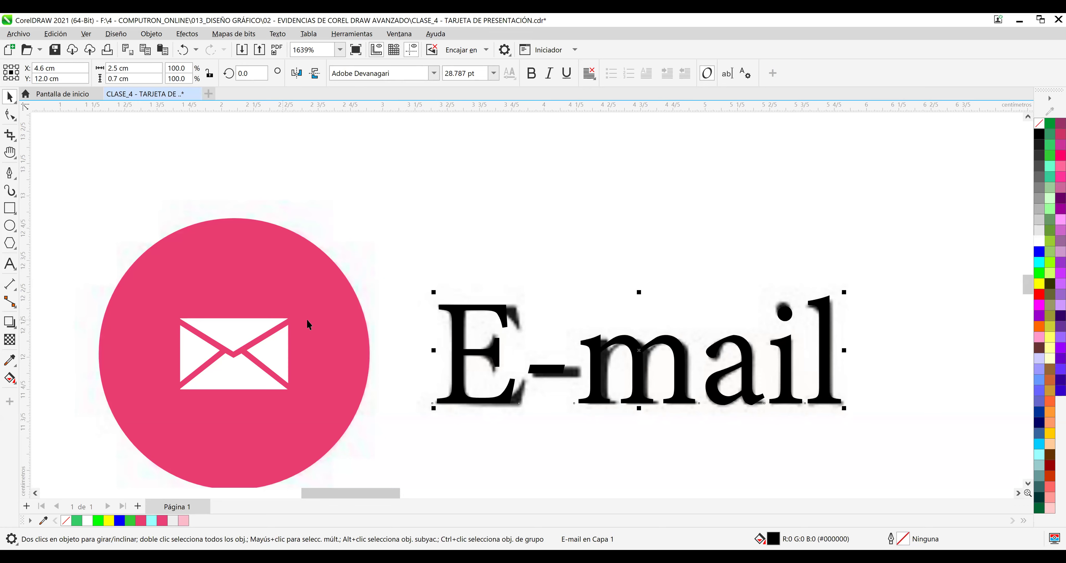
{"action": "left_click_drag", "start_coordinate": [639, 409], "coordinate": [641, 419]}
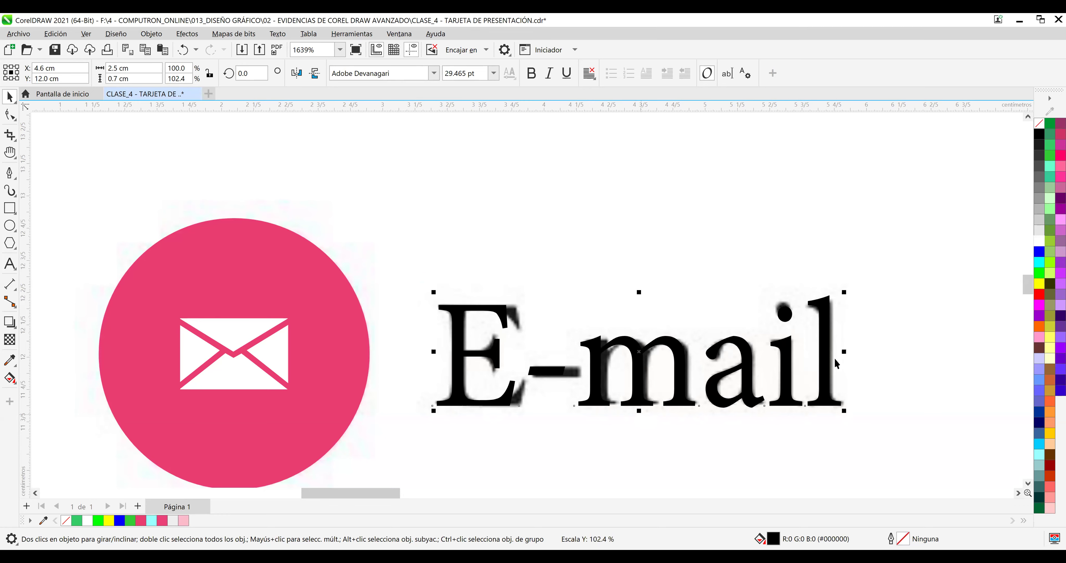
{"action": "left_click_drag", "start_coordinate": [844, 354], "coordinate": [849, 356]}
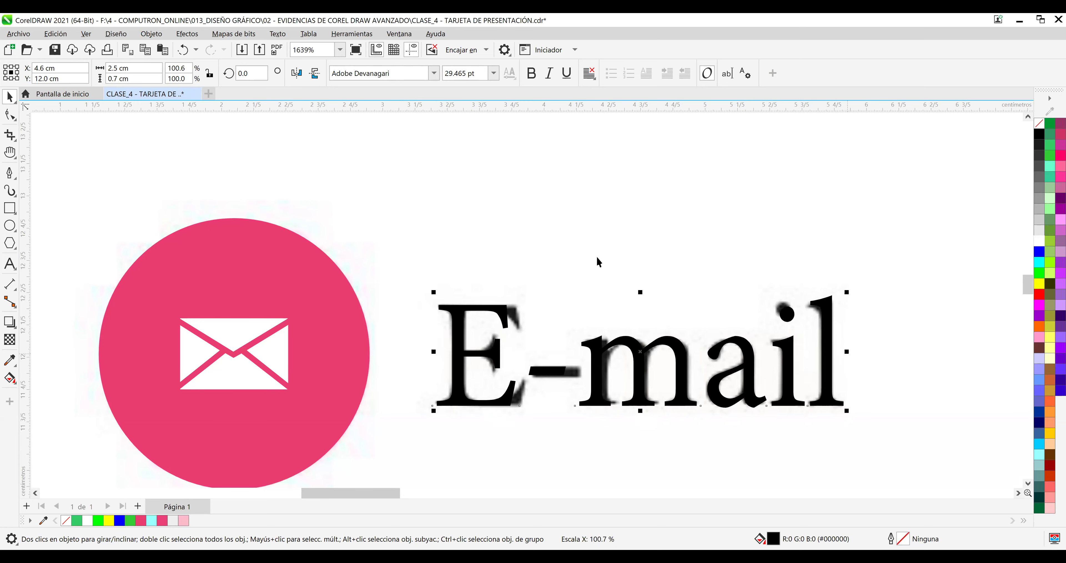
{"action": "left_click", "coordinate": [592, 317]}
Move the phone number text down just below its reference lettering, aligned with the reference's starting edge.
{"action": "scroll", "coordinate": [583, 350], "scroll_direction": "down", "scroll_amount": 1}
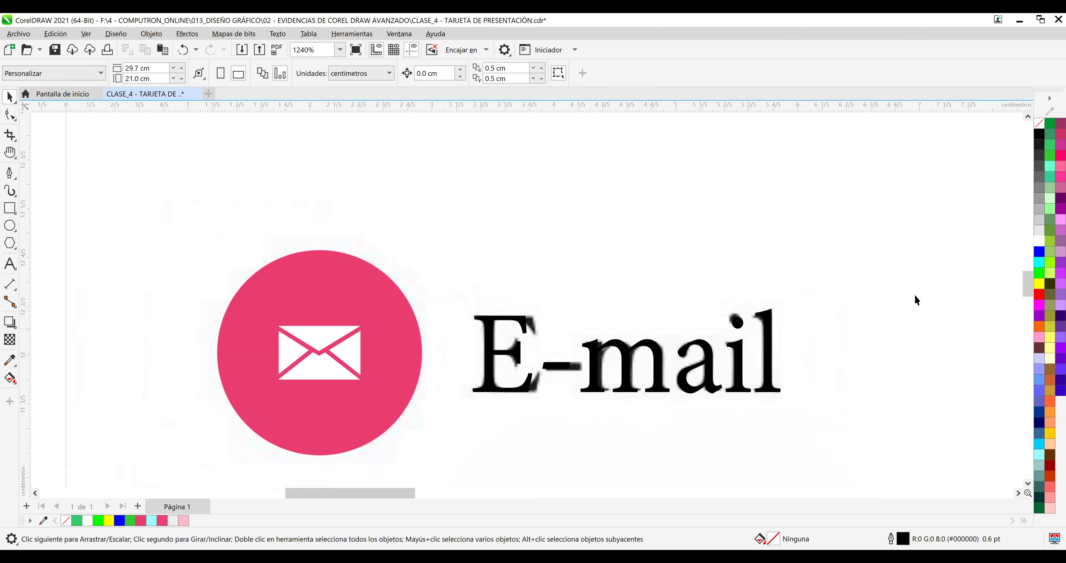
{"action": "scroll", "coordinate": [1028, 280], "scroll_direction": "down", "scroll_amount": 5}
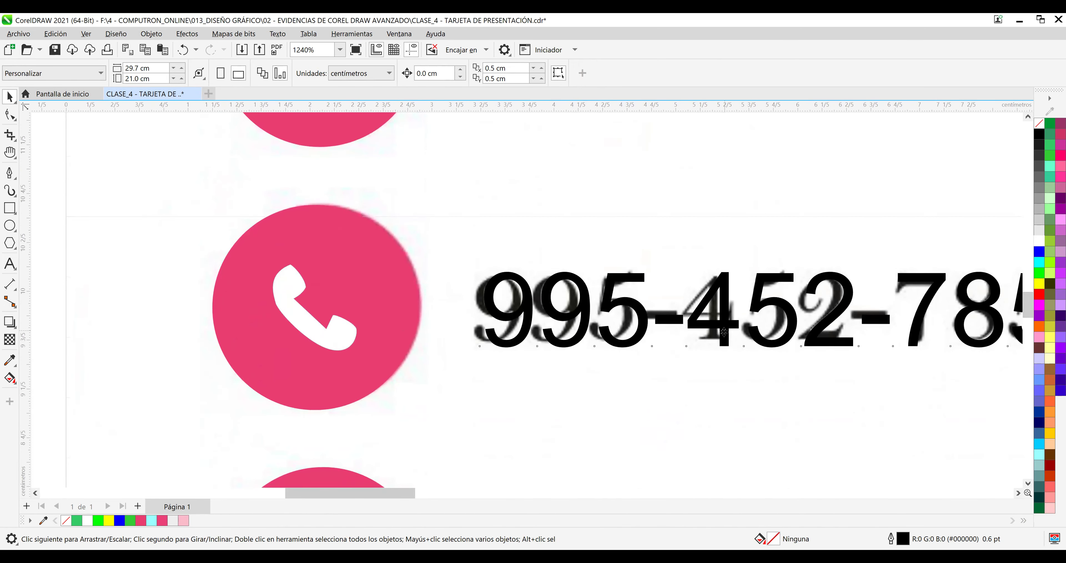
{"action": "left_click", "coordinate": [726, 340]}
{"action": "key", "text": "Down"}
{"action": "key", "text": "Down"}
{"action": "key", "text": "Down"}
{"action": "key", "text": "Down"}
{"action": "key", "text": "Down"}
{"action": "key", "text": "Down"}
{"action": "key", "text": "Left"}
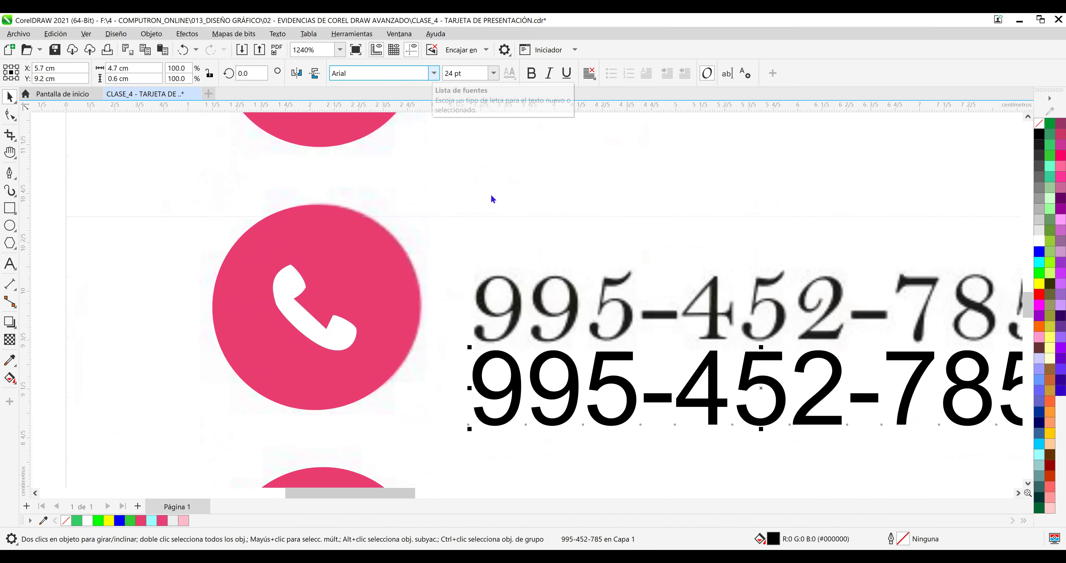
Try Adobe Devanagari, its style variants and Agency FB as the font of the phone number text.
{"action": "key", "text": "ctrl+shift+f"}
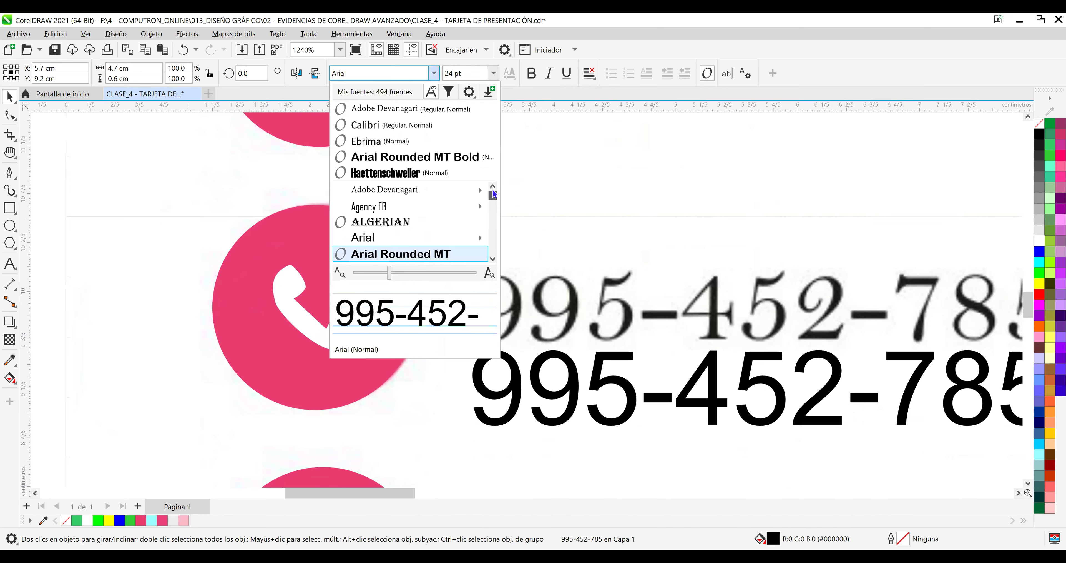
{"action": "left_click", "coordinate": [433, 189]}
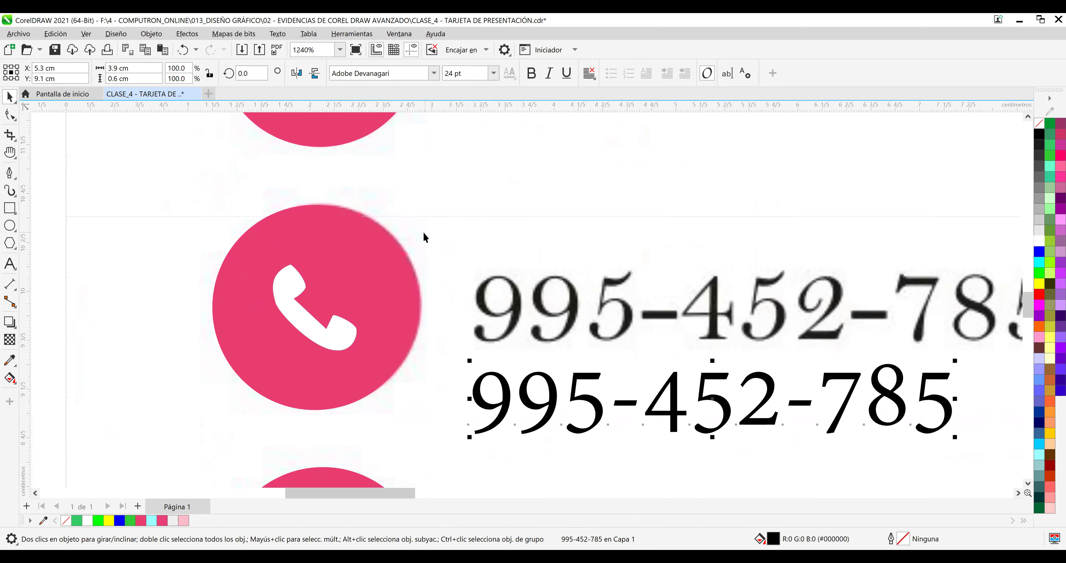
{"action": "left_click", "coordinate": [430, 74]}
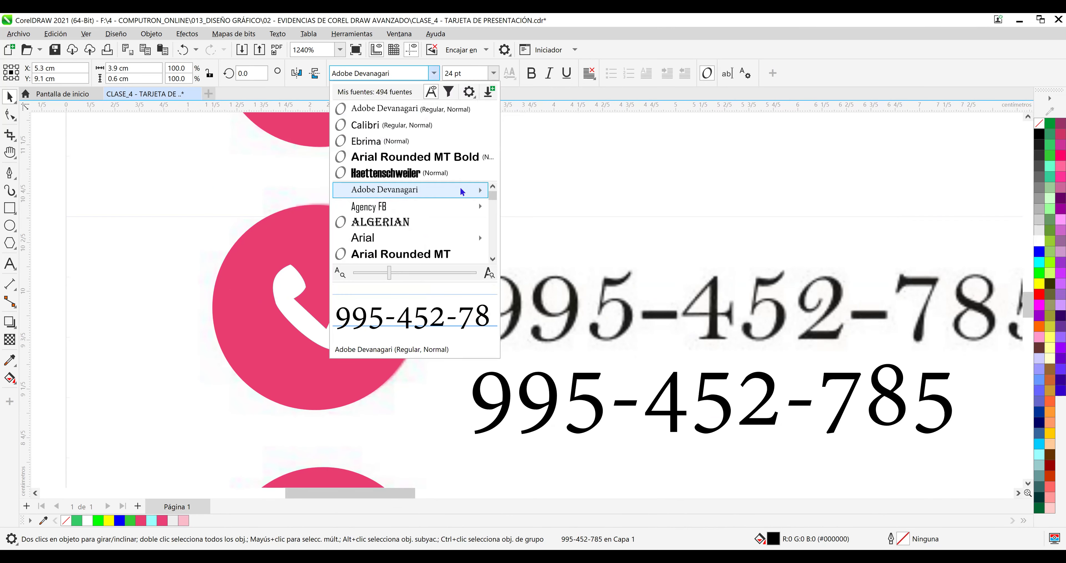
{"action": "left_click", "coordinate": [437, 75]}
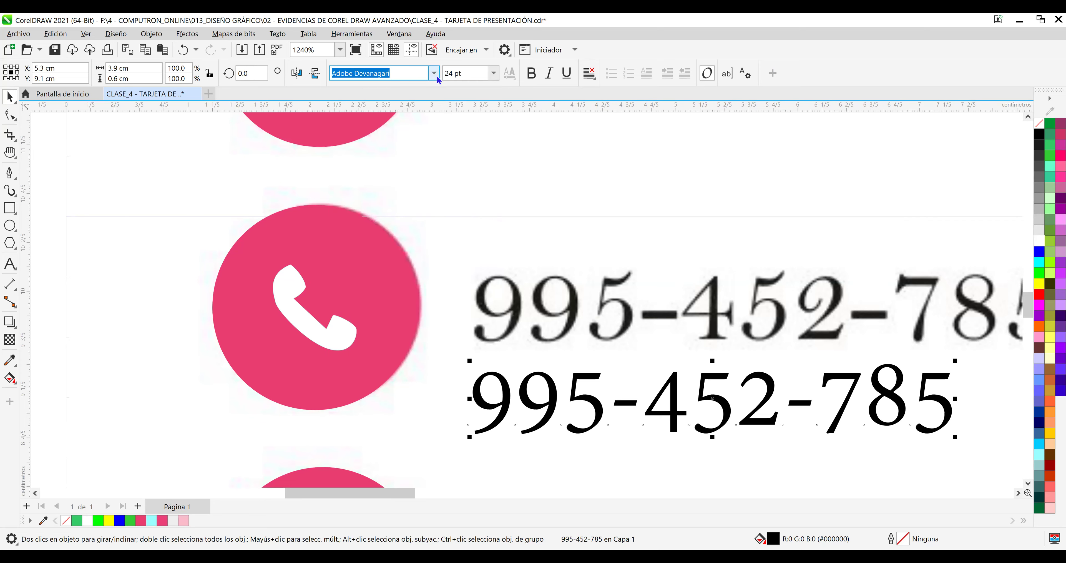
{"action": "key", "text": "alt+Down"}
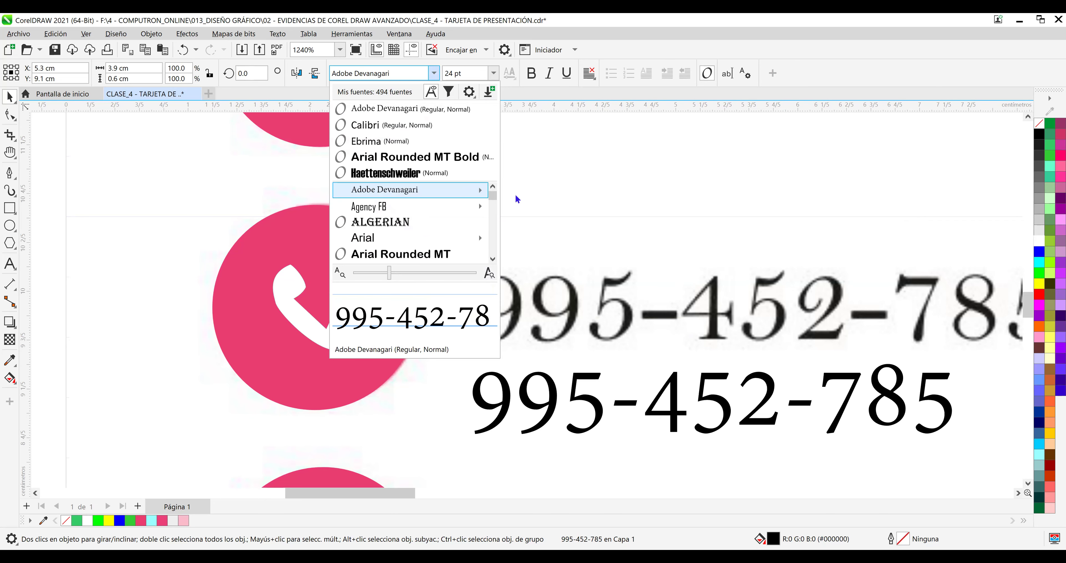
{"action": "key", "text": "Right"}
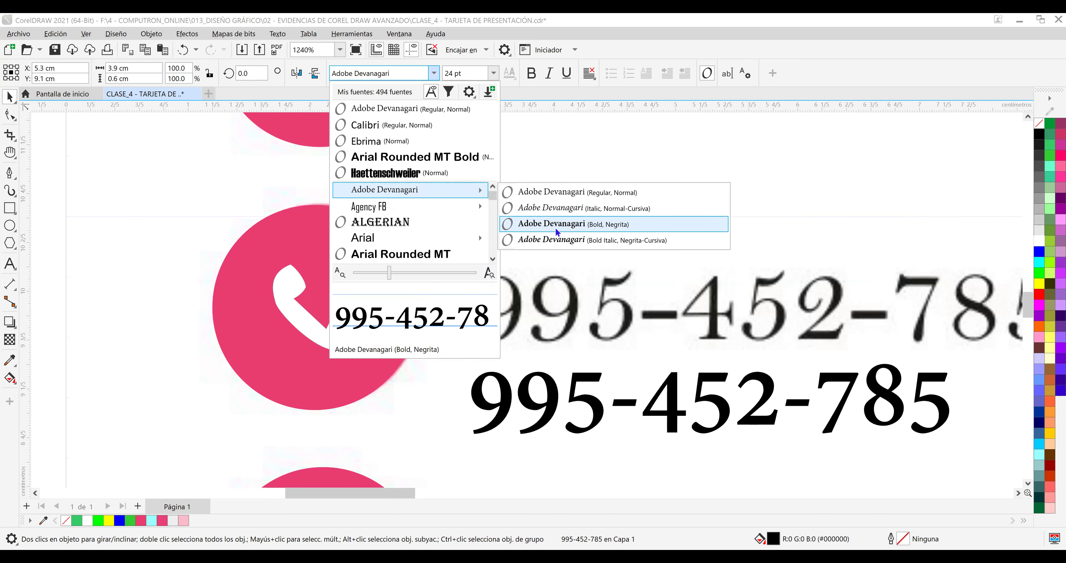
{"action": "left_click", "coordinate": [389, 206]}
Compare fonts from Agency FB to Bell MT on the phone number text and set it to Bell MT (Normal).
{"action": "left_click", "coordinate": [434, 73]}
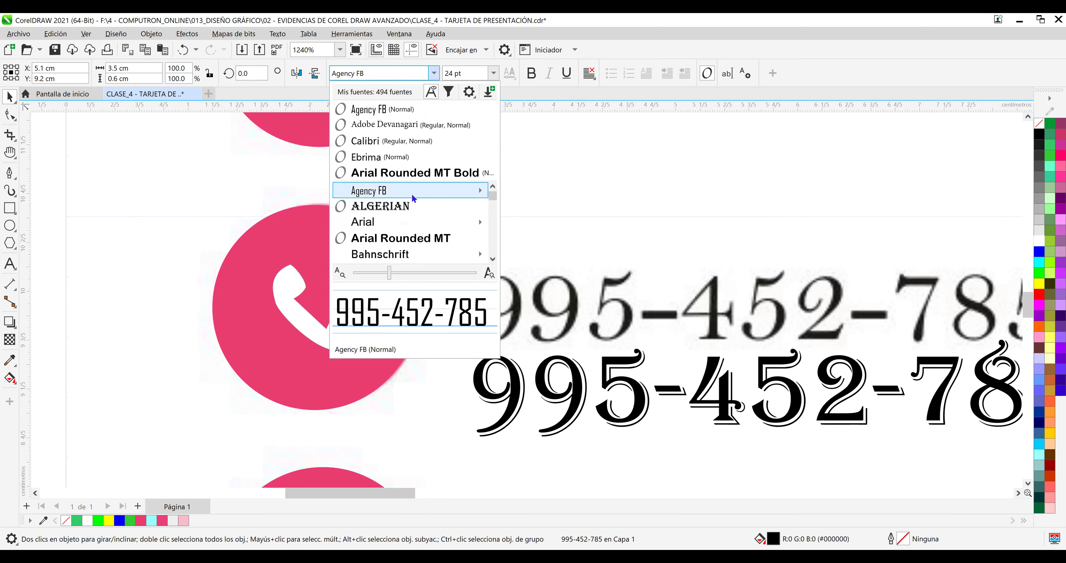
{"action": "scroll", "coordinate": [411, 194], "scroll_direction": "up", "scroll_amount": 1}
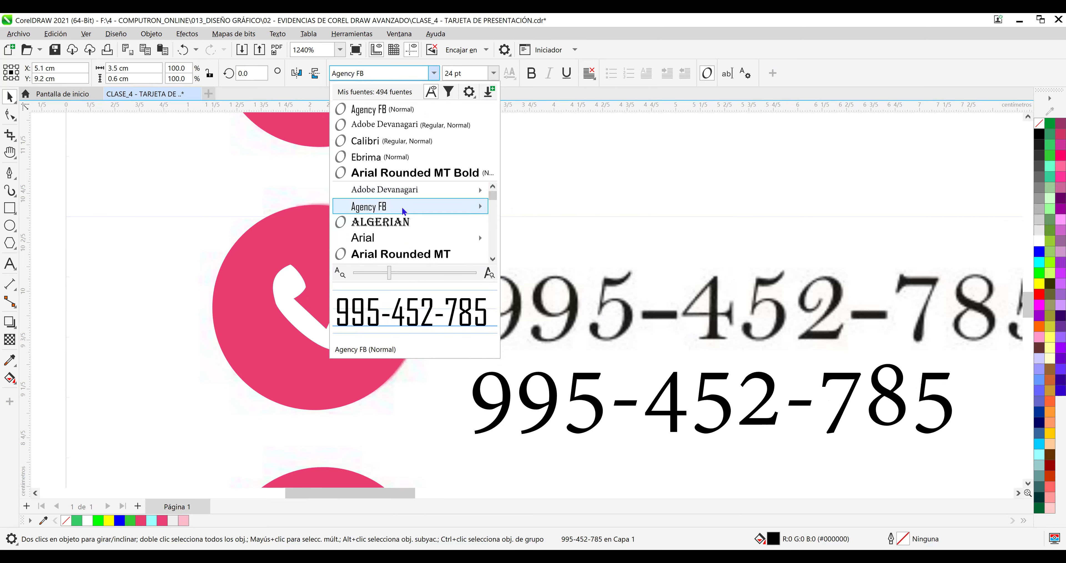
{"action": "mouse_move", "coordinate": [403, 211]}
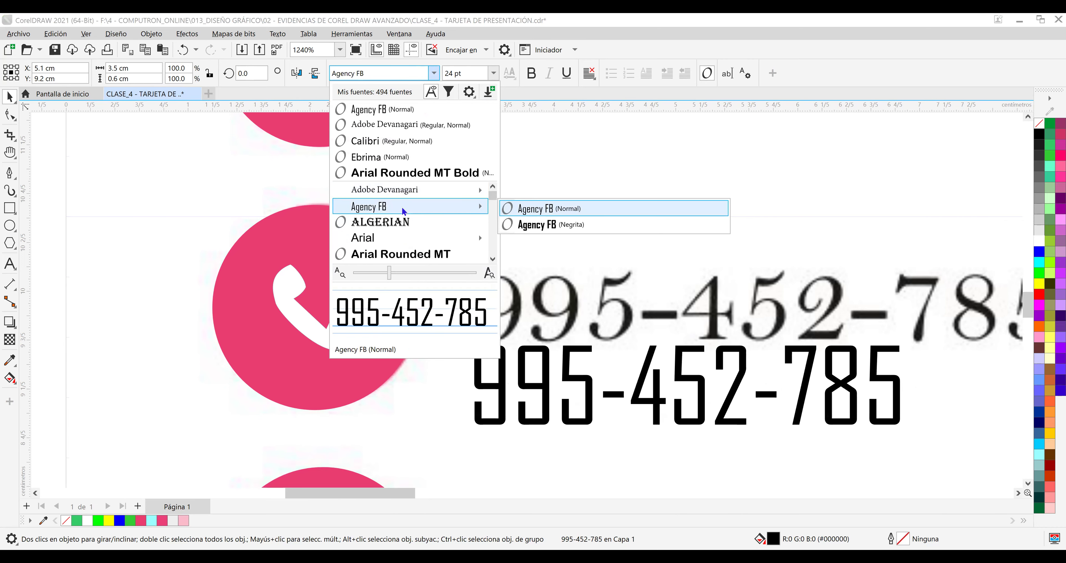
{"action": "key", "text": "Down"}
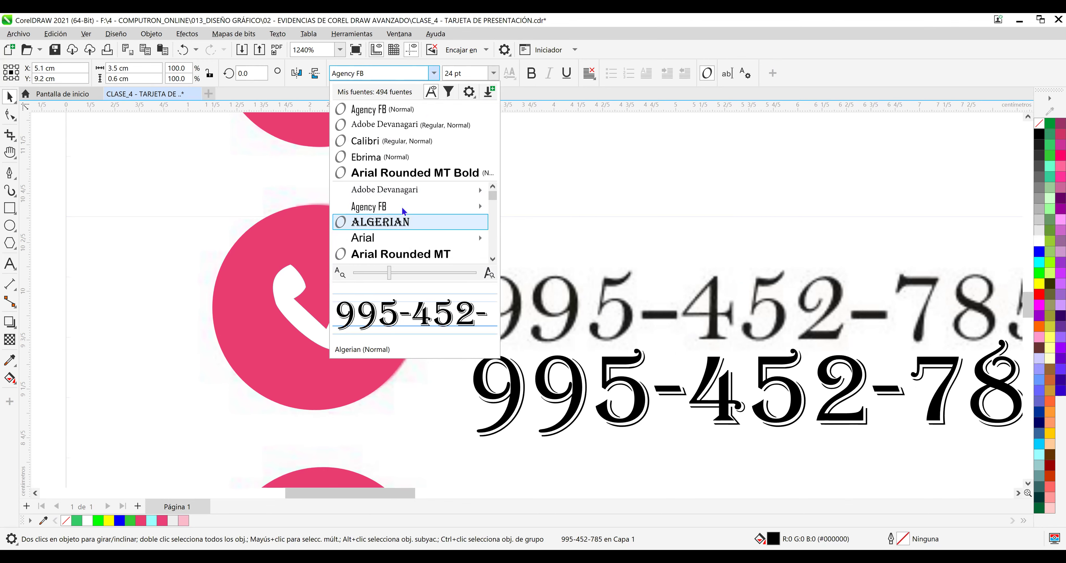
{"action": "key", "text": "Down"}
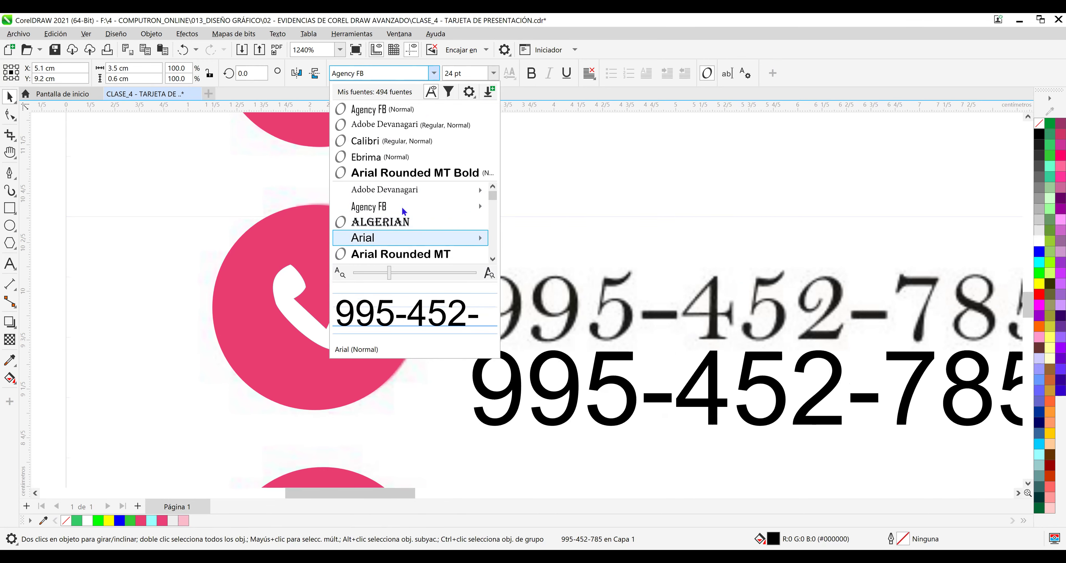
{"action": "key", "text": "Down"}
{"action": "key", "text": "Down"}
{"action": "key", "text": "Down"}
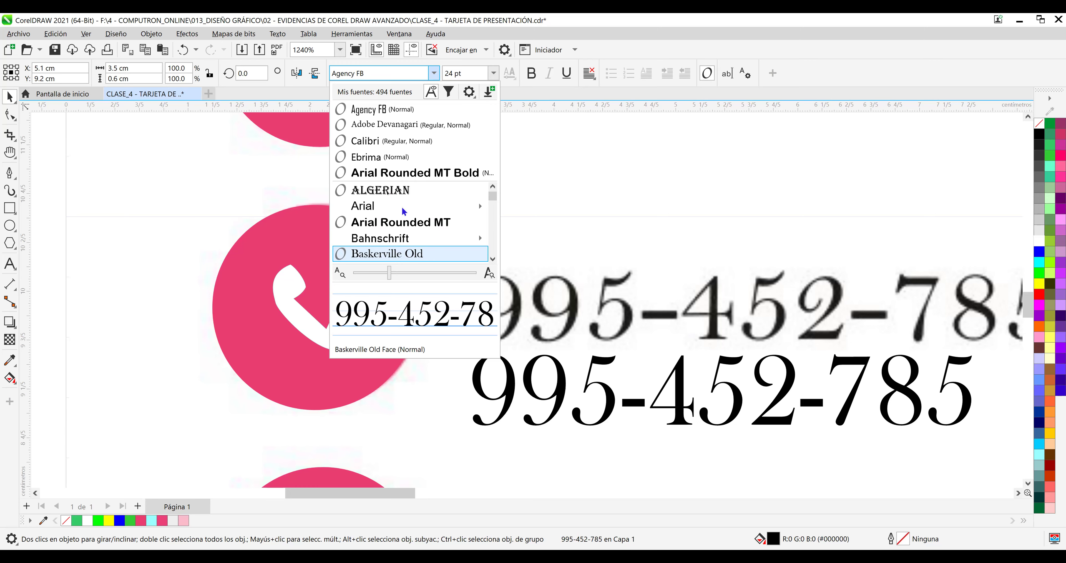
{"action": "key", "text": "Down"}
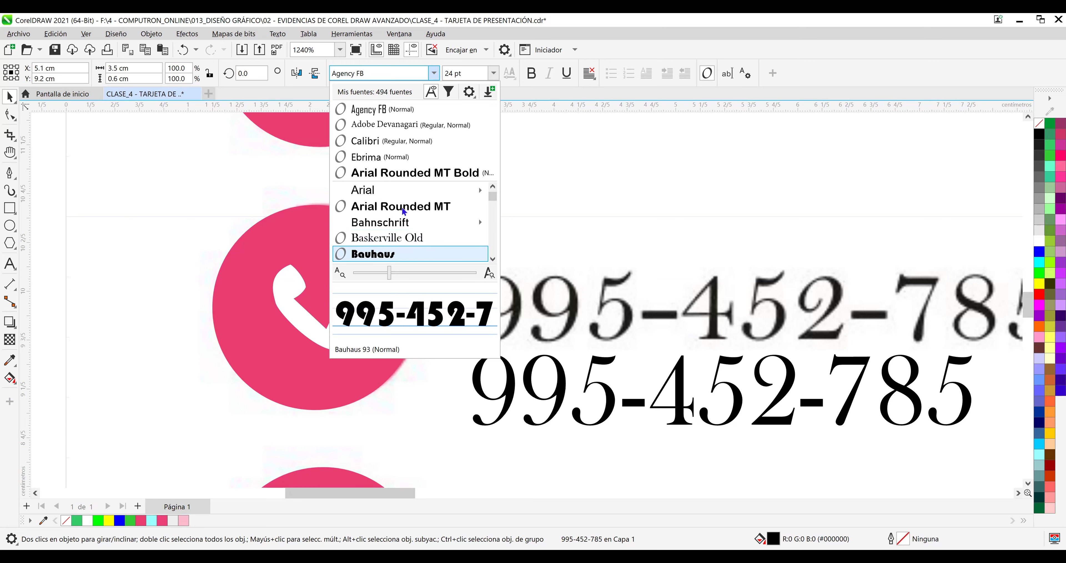
{"action": "key", "text": "Down"}
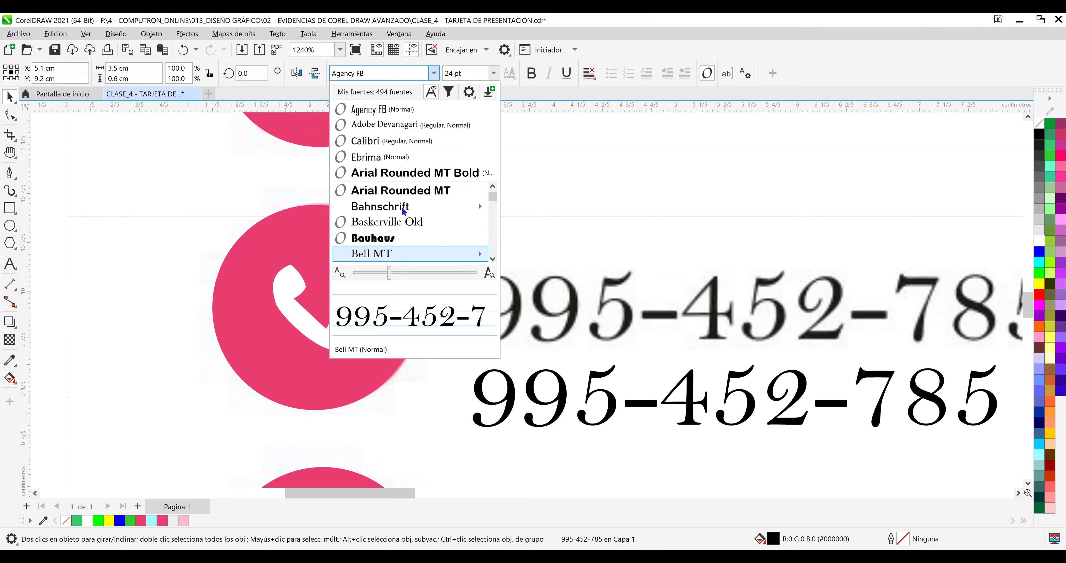
{"action": "key", "text": "Return"}
{"action": "scroll", "coordinate": [620, 355], "scroll_direction": "down", "scroll_amount": 1}
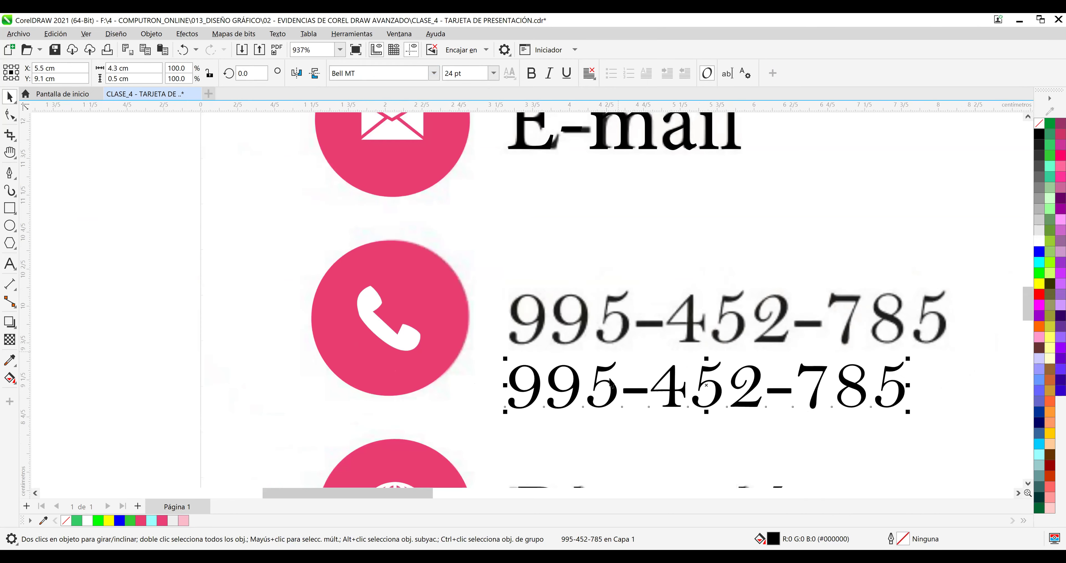
Move the phone number text onto its reference lettering and stretch it to about 4.7 cm wide and 0.6 cm tall.
{"action": "left_click_drag", "start_coordinate": [614, 343], "coordinate": [612, 317]}
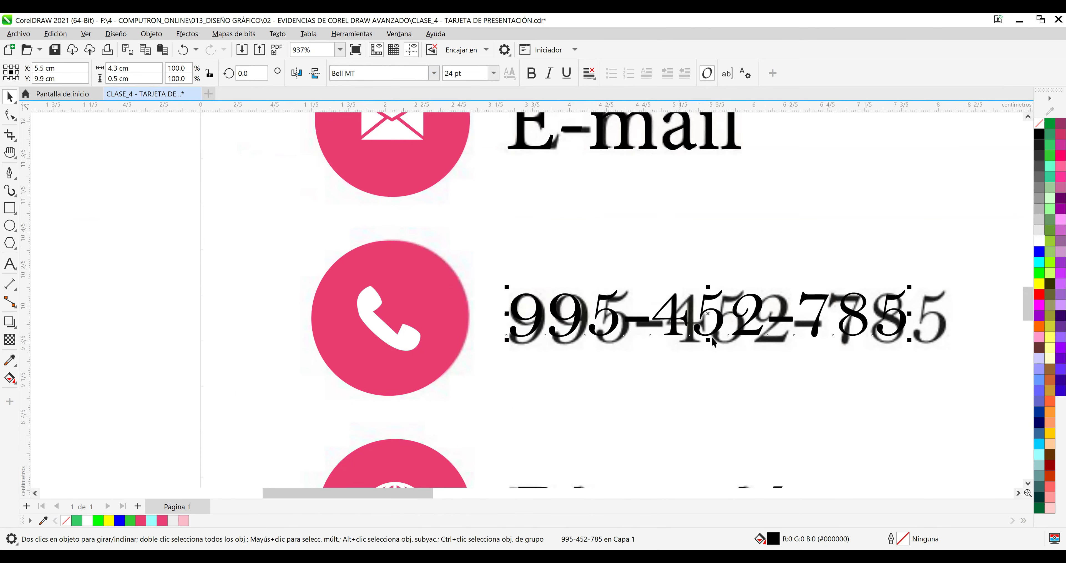
{"action": "mouse_move", "coordinate": [714, 346]}
{"action": "left_mouse_down"}
{"action": "mouse_move", "coordinate": [713, 358]}
{"action": "mouse_move", "coordinate": [726, 348]}
{"action": "left_mouse_up"}
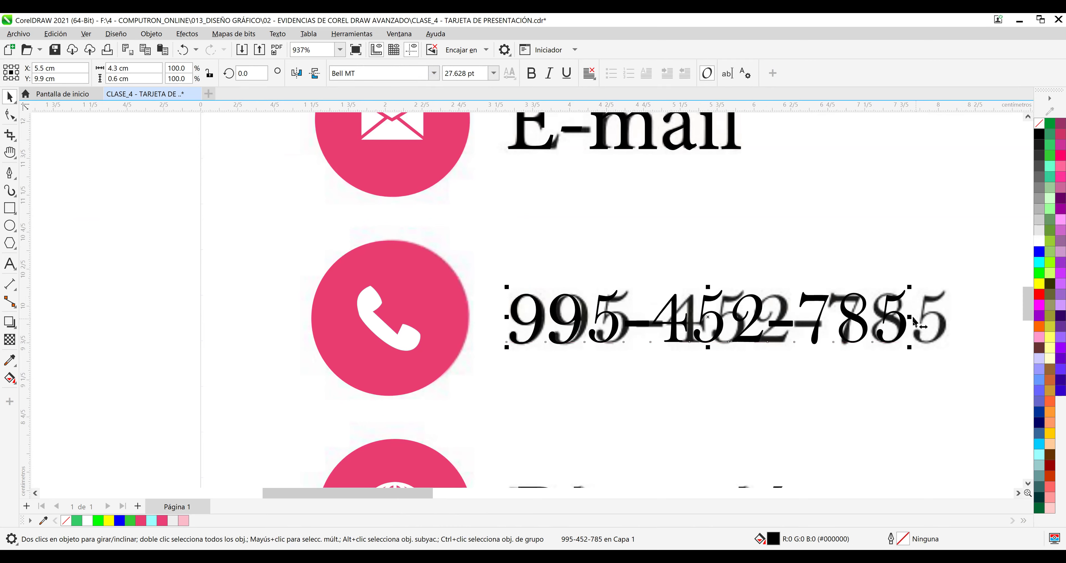
{"action": "left_click_drag", "start_coordinate": [910, 317], "coordinate": [951, 324]}
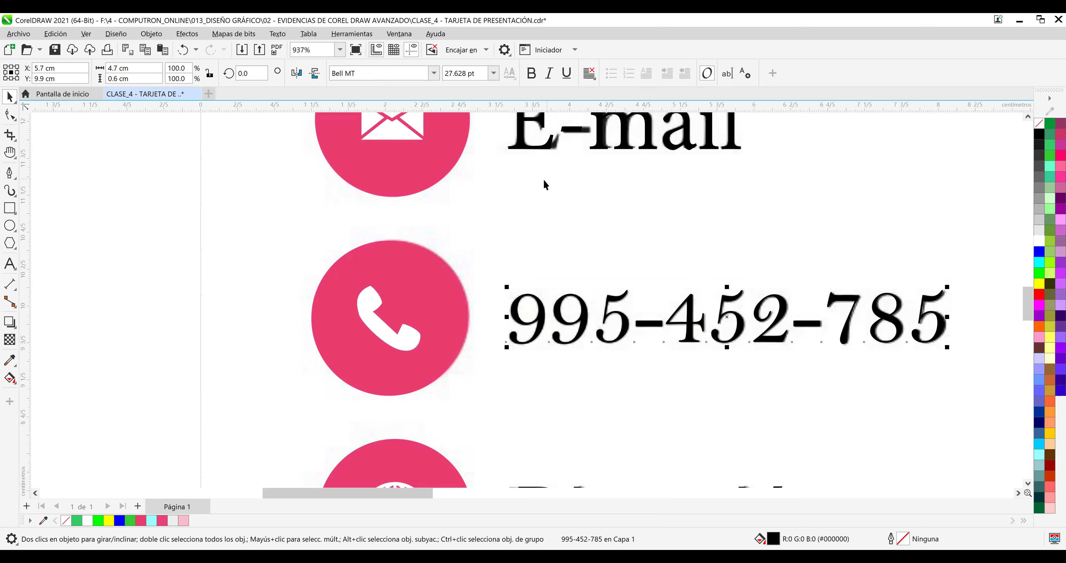
{"action": "left_click", "coordinate": [633, 455]}
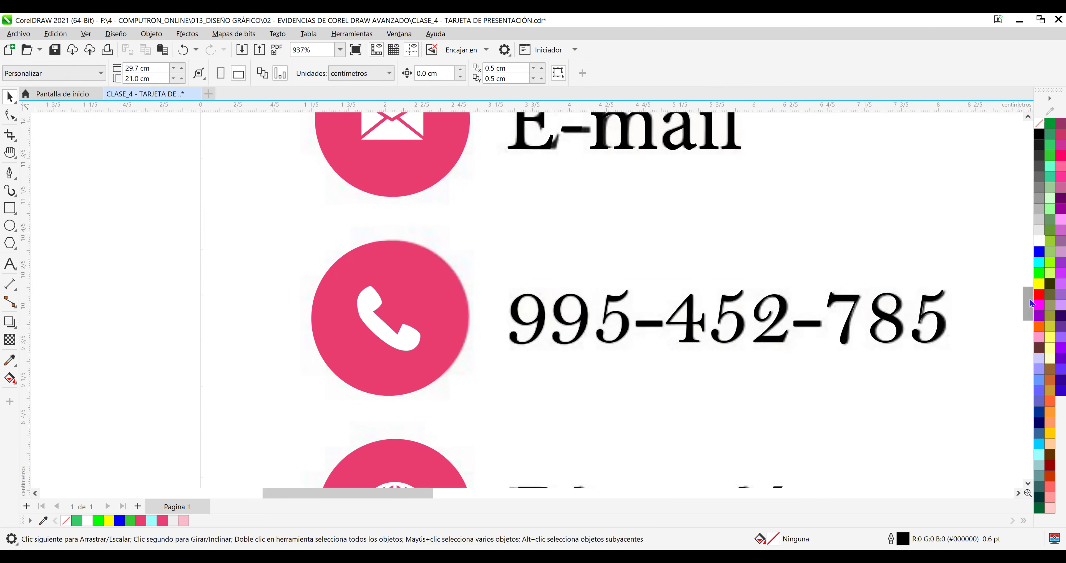
Move the Dirección text just above its reference lettering and set its font to Adobe Devanagari.
{"action": "left_click_drag", "start_coordinate": [1031, 305], "coordinate": [1031, 318]}
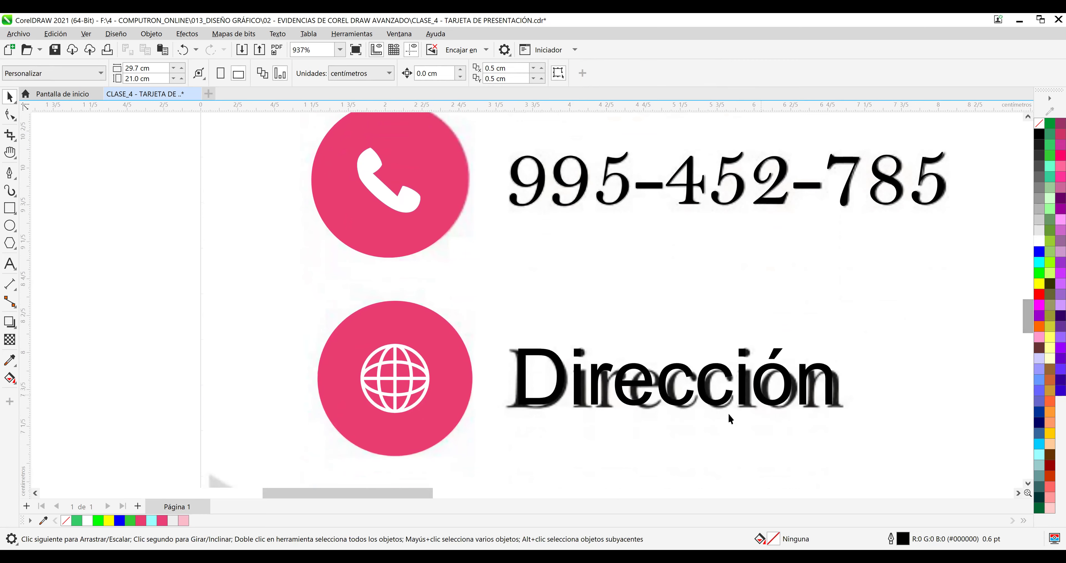
{"action": "left_click_drag", "start_coordinate": [711, 399], "coordinate": [713, 337]}
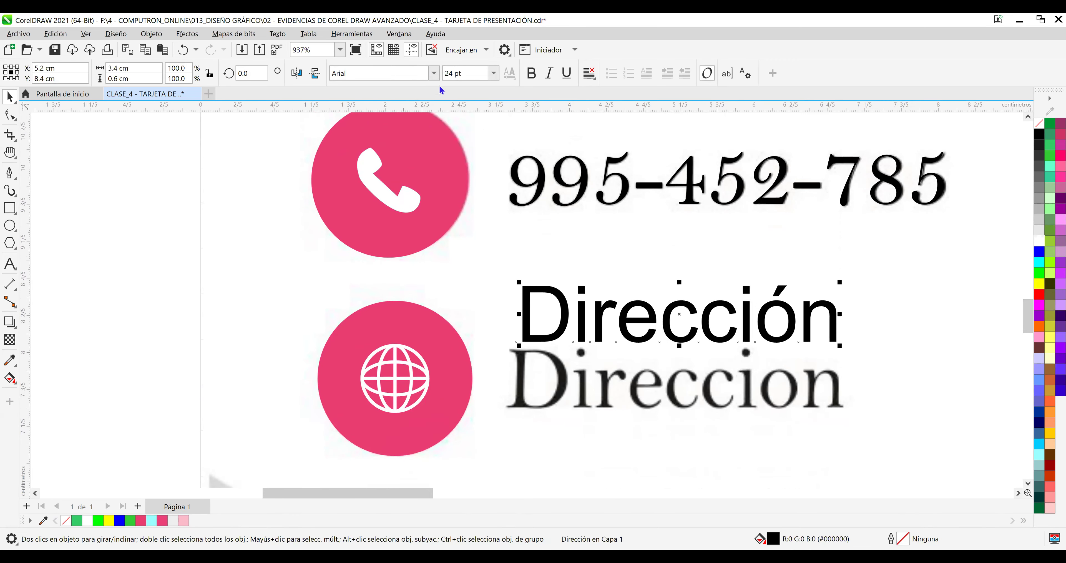
{"action": "left_click", "coordinate": [436, 76]}
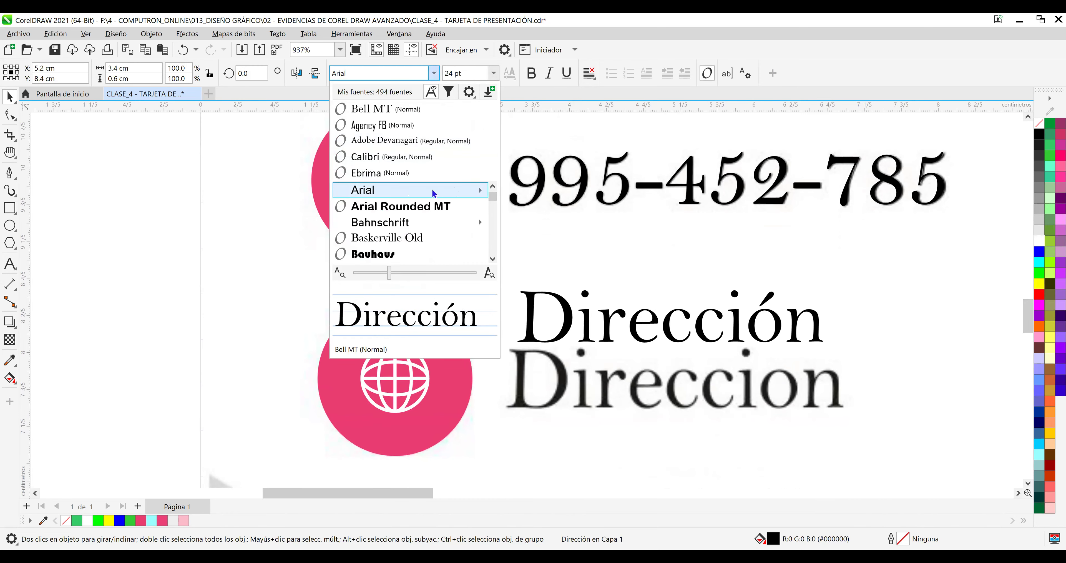
{"action": "mouse_move", "coordinate": [431, 190]}
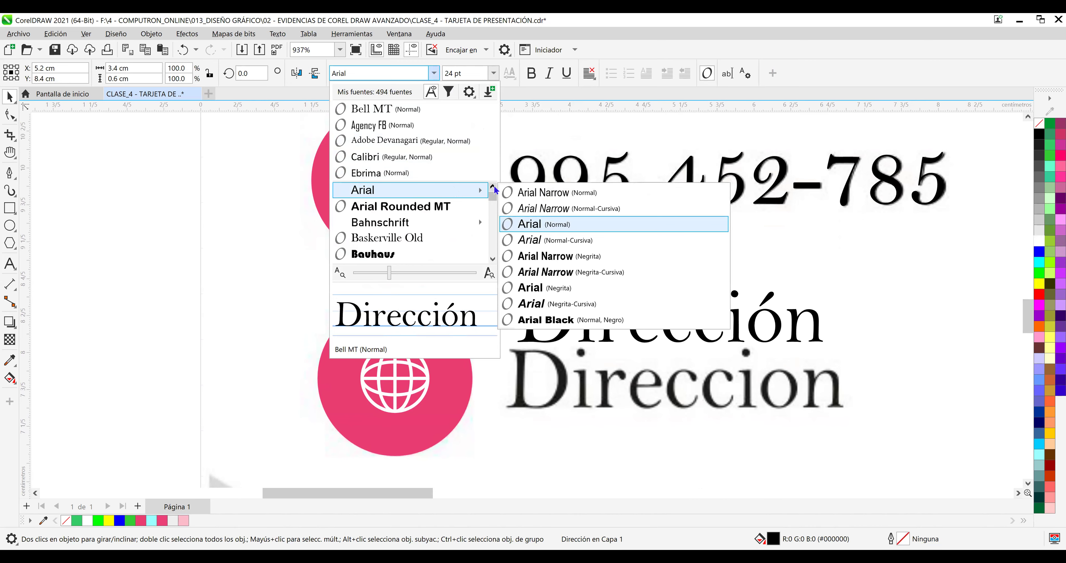
{"action": "left_click", "coordinate": [492, 186]}
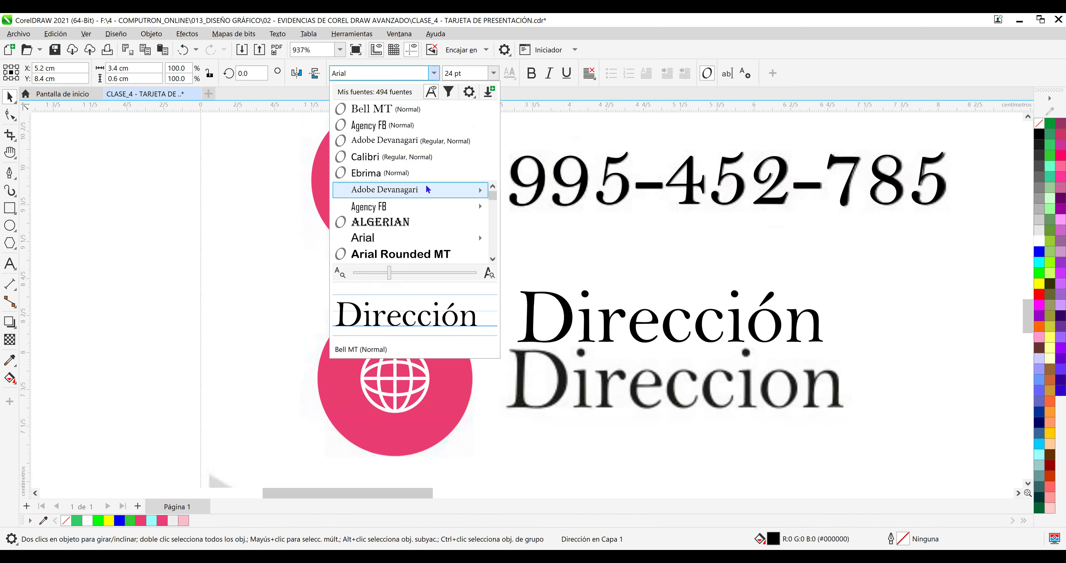
{"action": "mouse_move", "coordinate": [428, 189]}
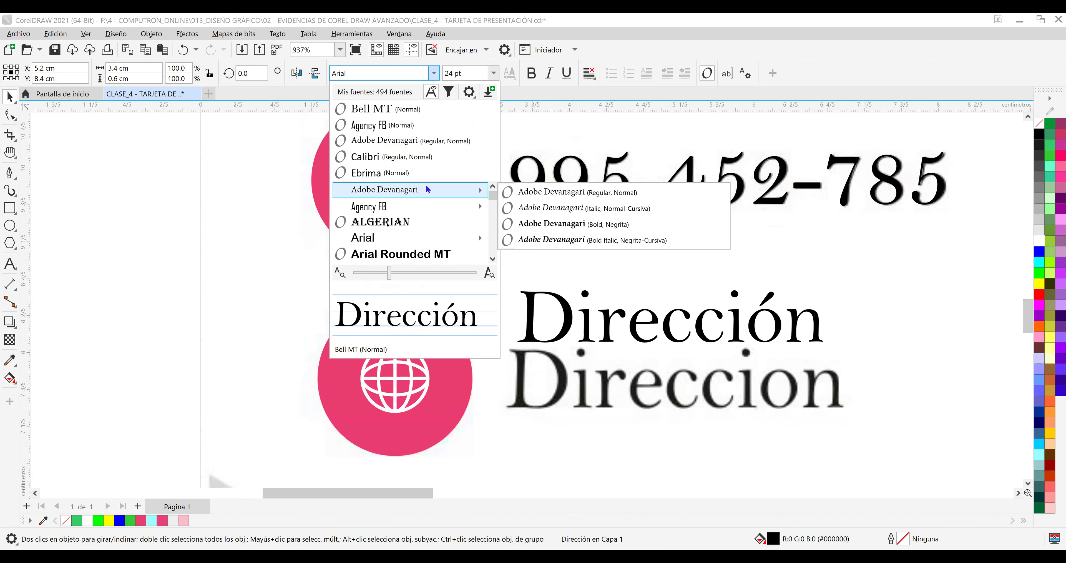
{"action": "left_click", "coordinate": [425, 186]}
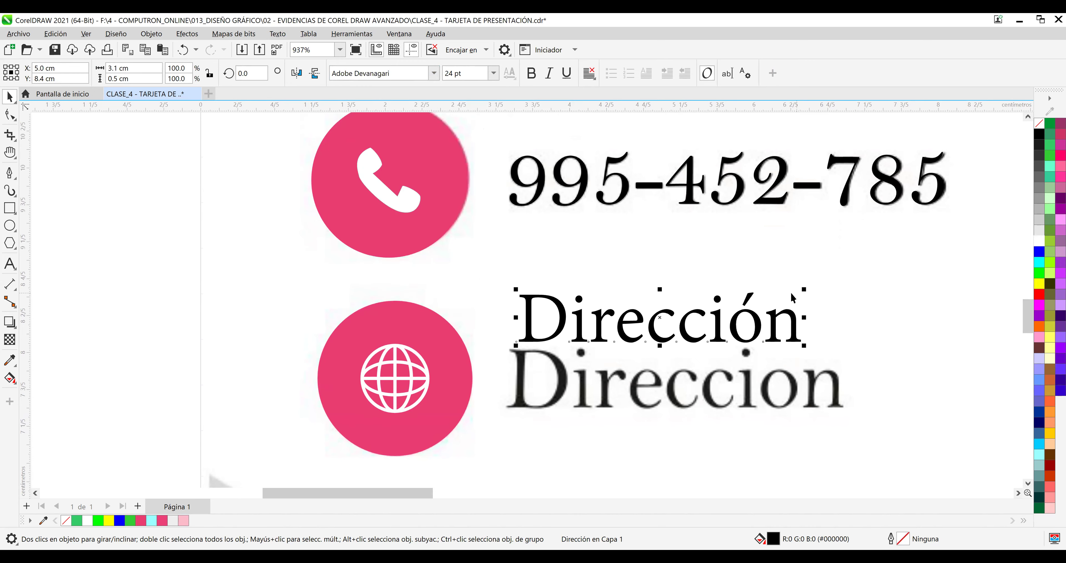
Fit the Dirección text over its reference lettering at about 3.6 cm wide and 0.7 cm tall, and save the document.
{"action": "left_click_drag", "start_coordinate": [639, 326], "coordinate": [633, 381]}
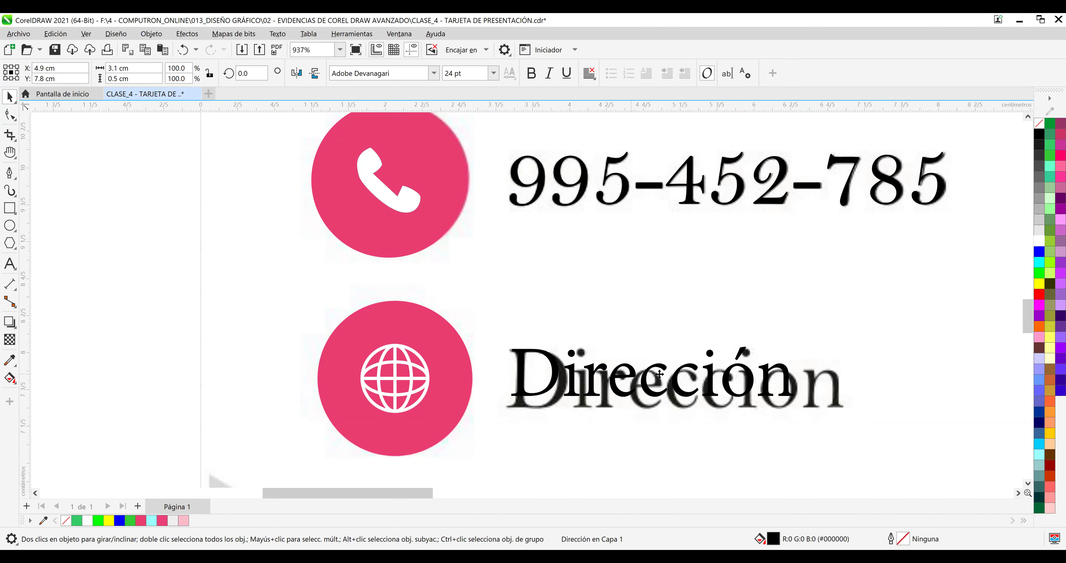
{"action": "left_click_drag", "start_coordinate": [797, 371], "coordinate": [851, 377]}
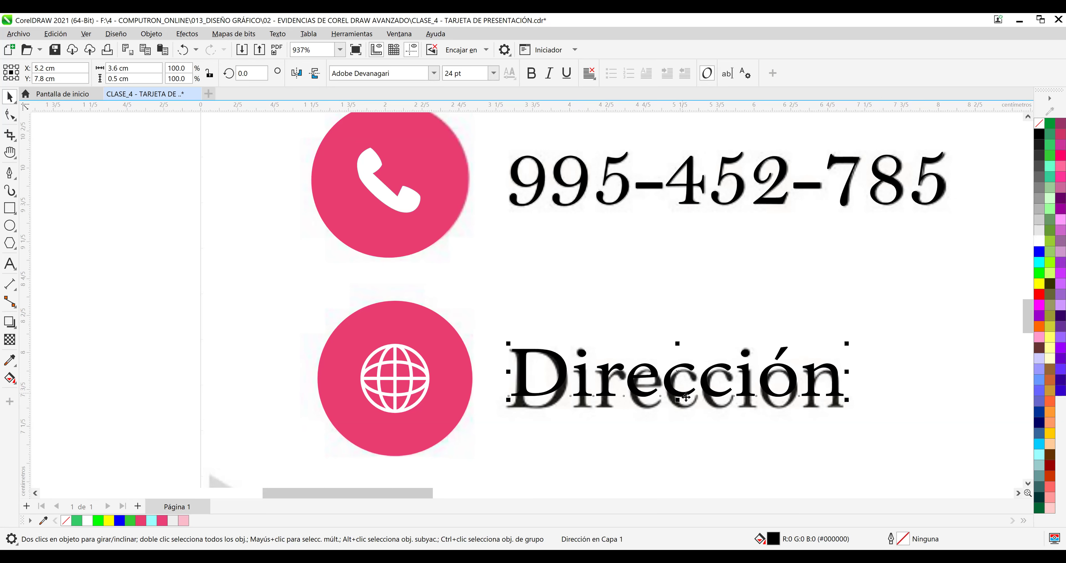
{"action": "left_click_drag", "start_coordinate": [681, 407], "coordinate": [682, 414]}
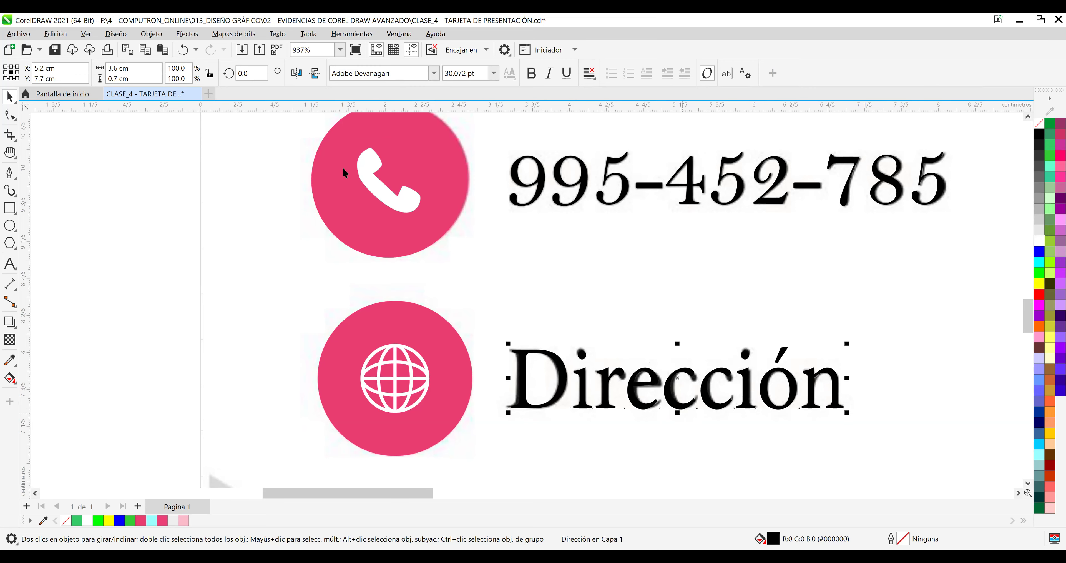
{"action": "left_click", "coordinate": [54, 49]}
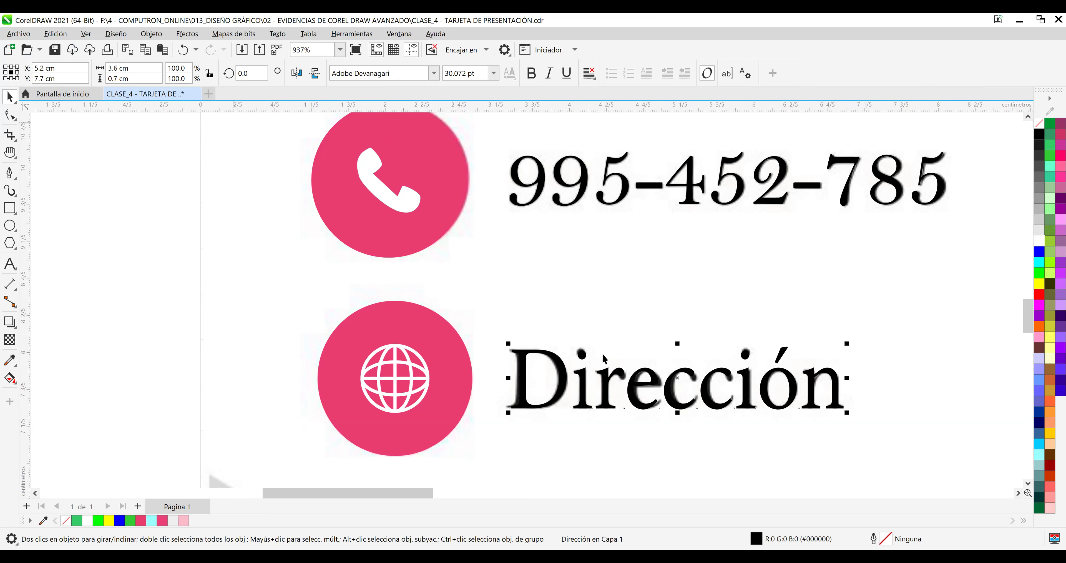
Preview fonts from Arial through Perpetua Titling MT on the pink services list text beside the page, comparing them with the reference list.
{"action": "scroll", "coordinate": [581, 305], "scroll_direction": "down", "scroll_amount": 5}
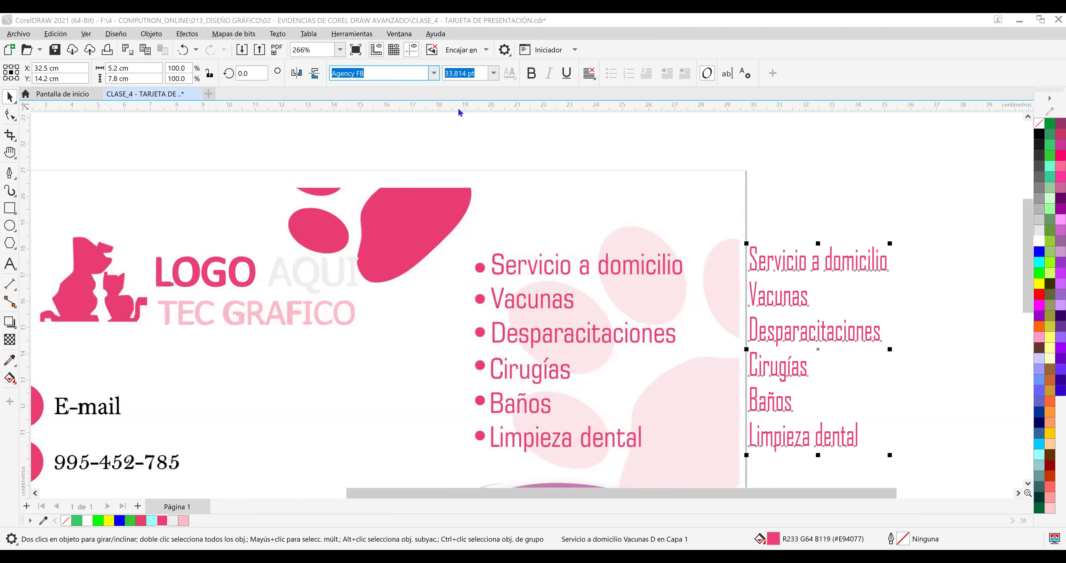
{"action": "left_click", "coordinate": [434, 73]}
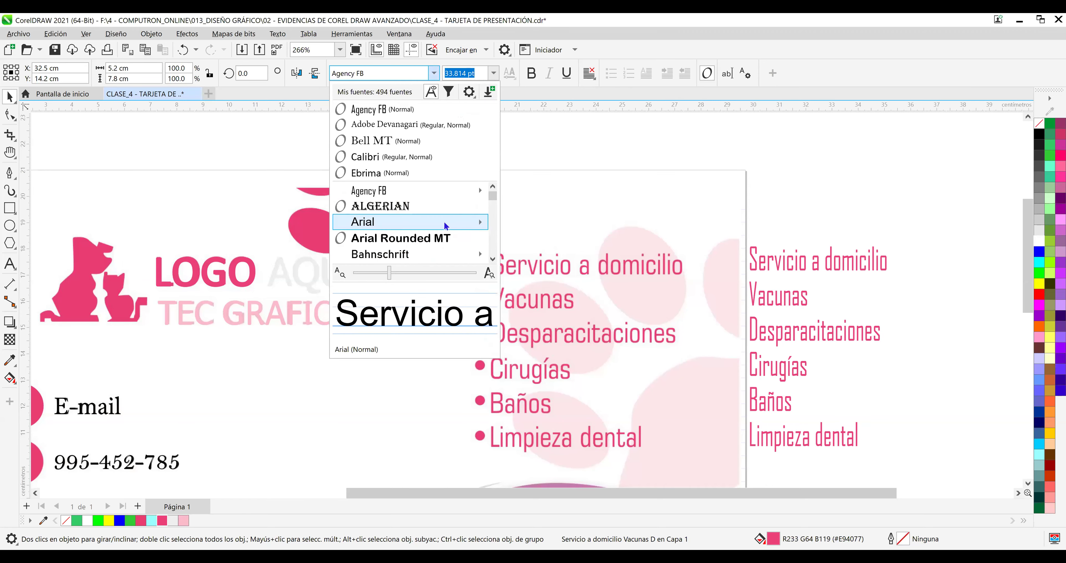
{"action": "scroll", "coordinate": [444, 220], "scroll_direction": "down", "scroll_amount": 5}
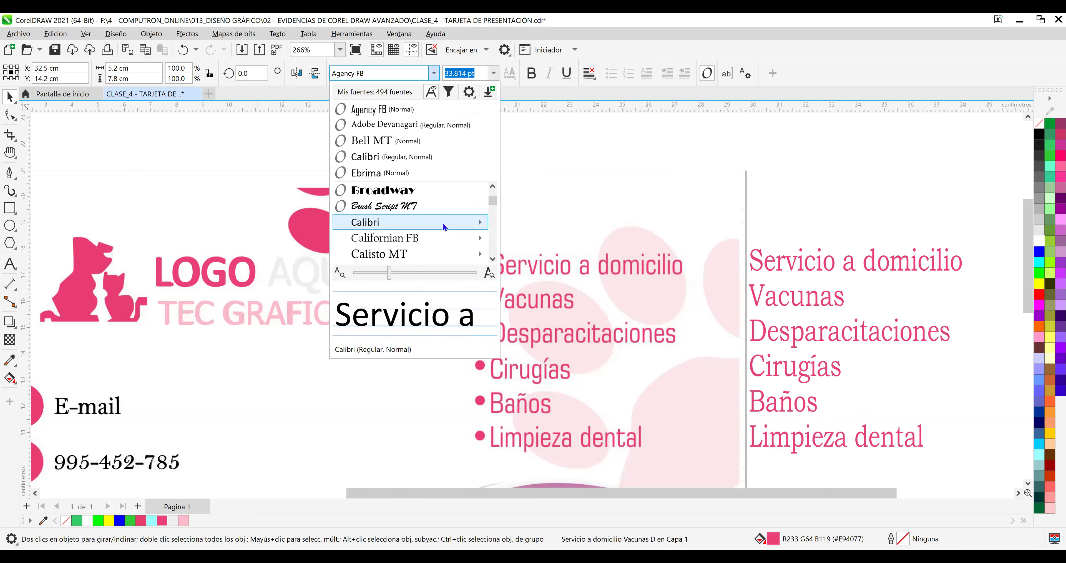
{"action": "scroll", "coordinate": [441, 228], "scroll_direction": "down", "scroll_amount": 10}
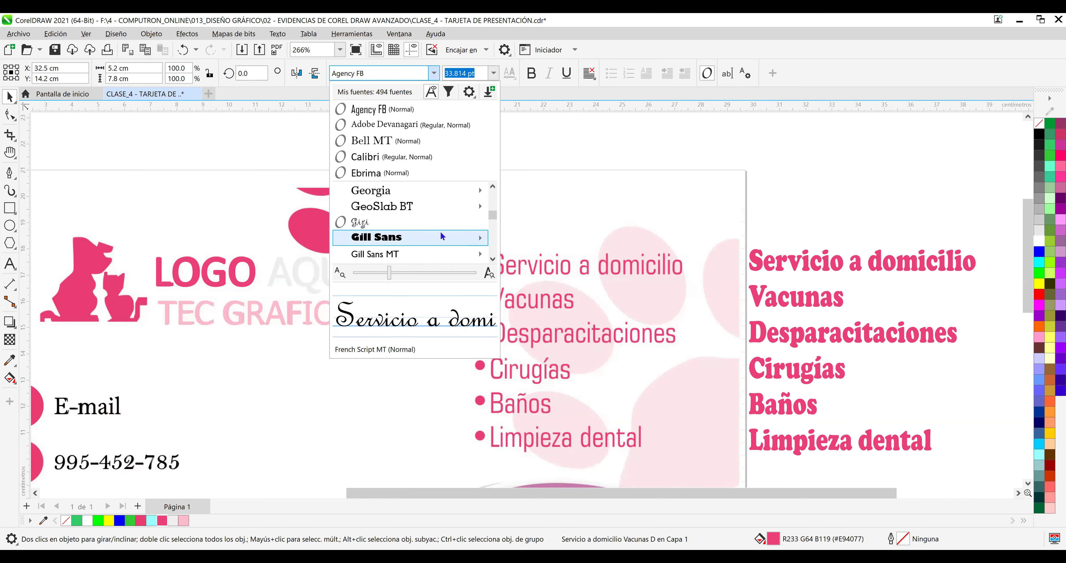
{"action": "scroll", "coordinate": [441, 233], "scroll_direction": "down", "scroll_amount": 12}
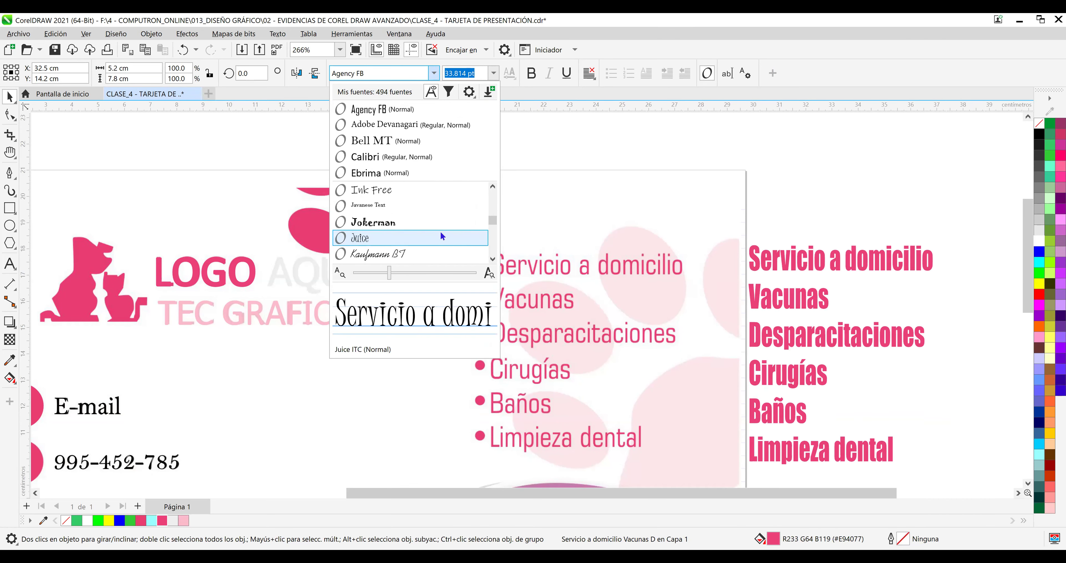
{"action": "scroll", "coordinate": [440, 232], "scroll_direction": "down", "scroll_amount": 2}
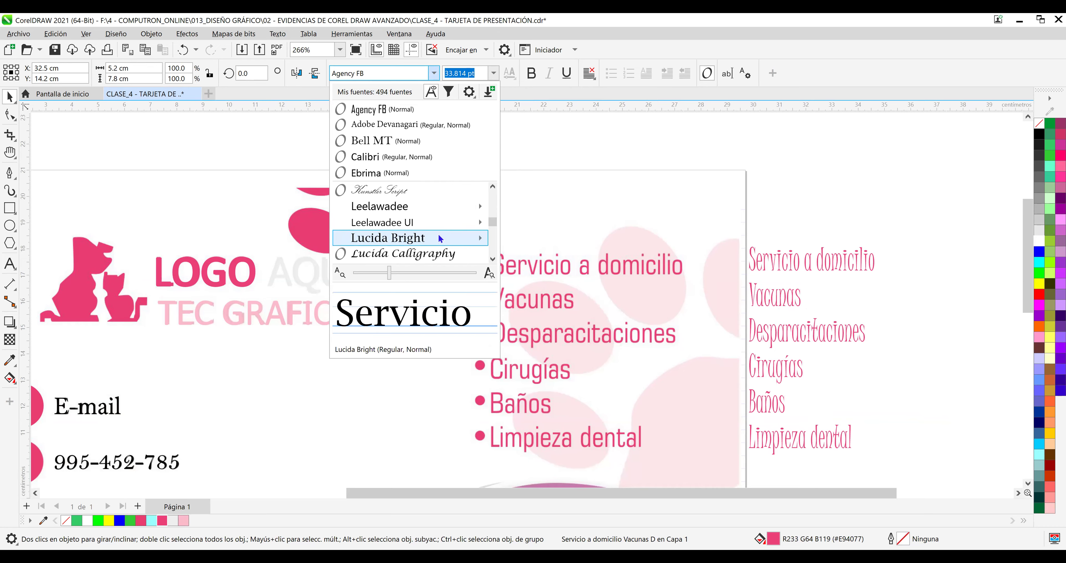
{"action": "scroll", "coordinate": [440, 237], "scroll_direction": "down", "scroll_amount": 10}
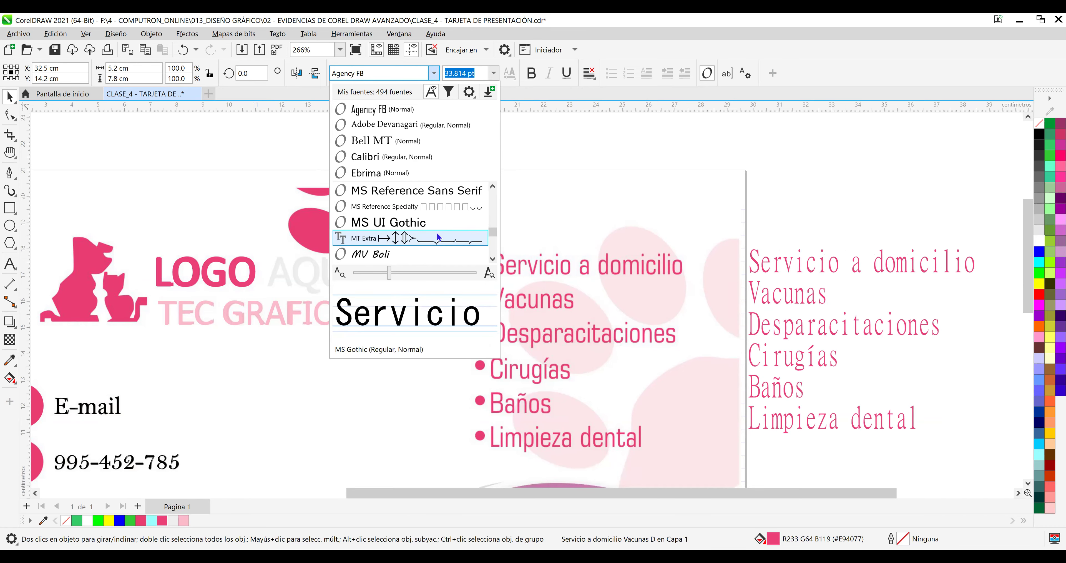
{"action": "scroll", "coordinate": [439, 237], "scroll_direction": "down", "scroll_amount": 10}
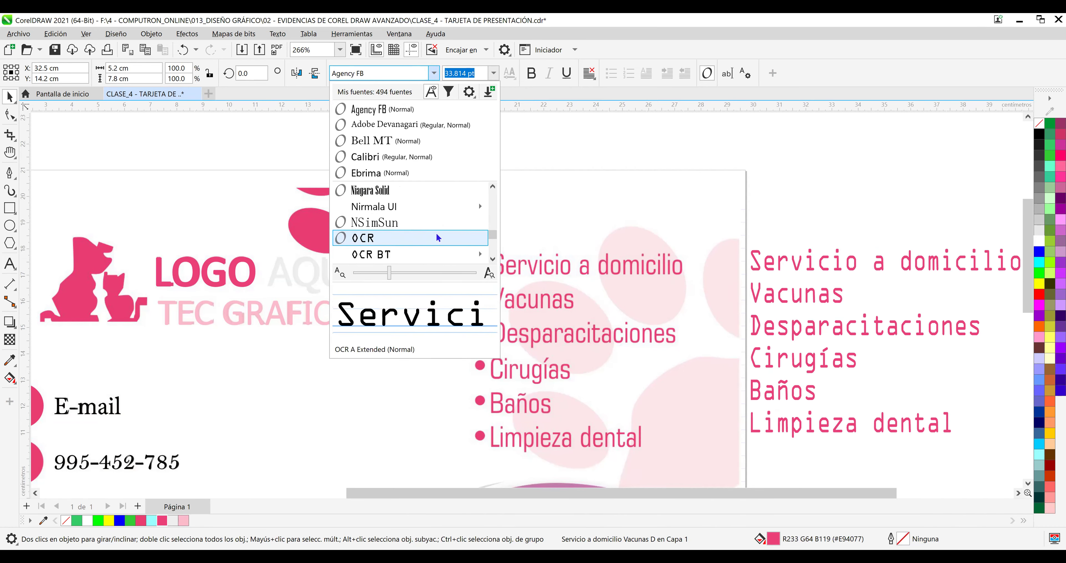
{"action": "scroll", "coordinate": [438, 237], "scroll_direction": "down", "scroll_amount": 1}
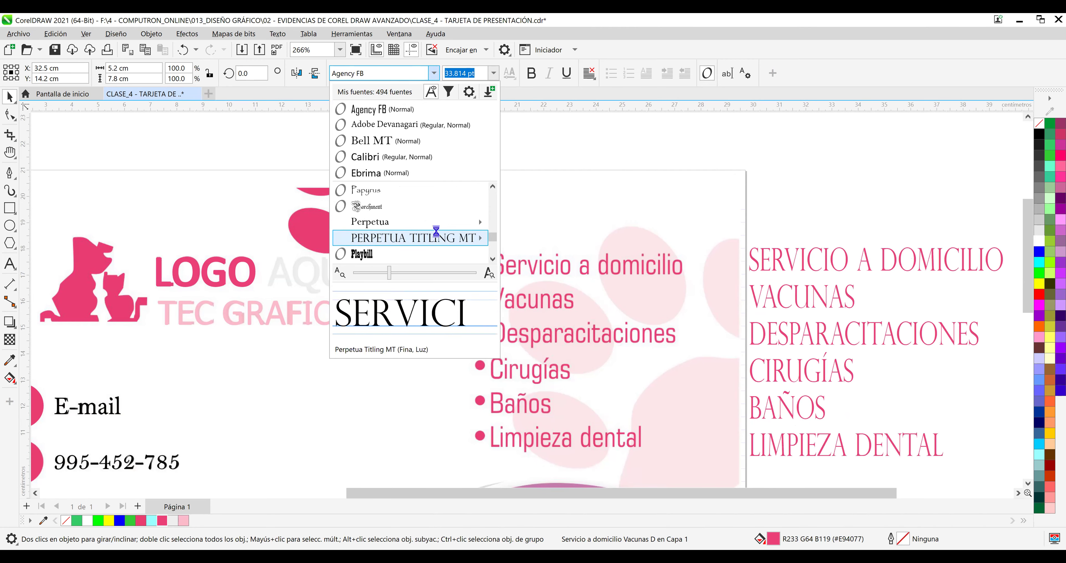
{"action": "scroll", "coordinate": [438, 236], "scroll_direction": "down", "scroll_amount": 2}
{"action": "scroll", "coordinate": [438, 237], "scroll_direction": "up", "scroll_amount": 3}
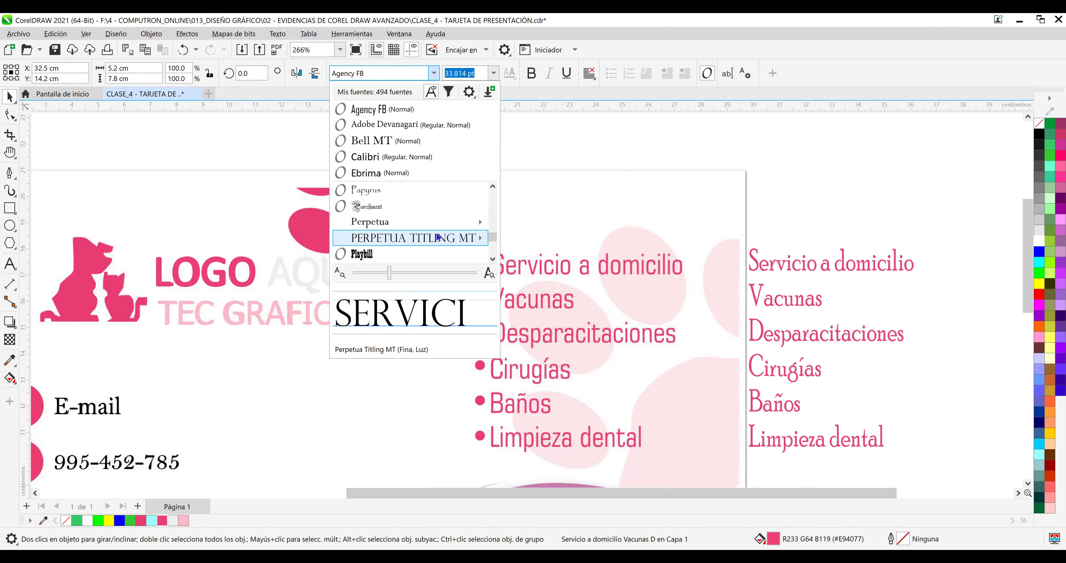
{"action": "scroll", "coordinate": [437, 235], "scroll_direction": "up", "scroll_amount": 1}
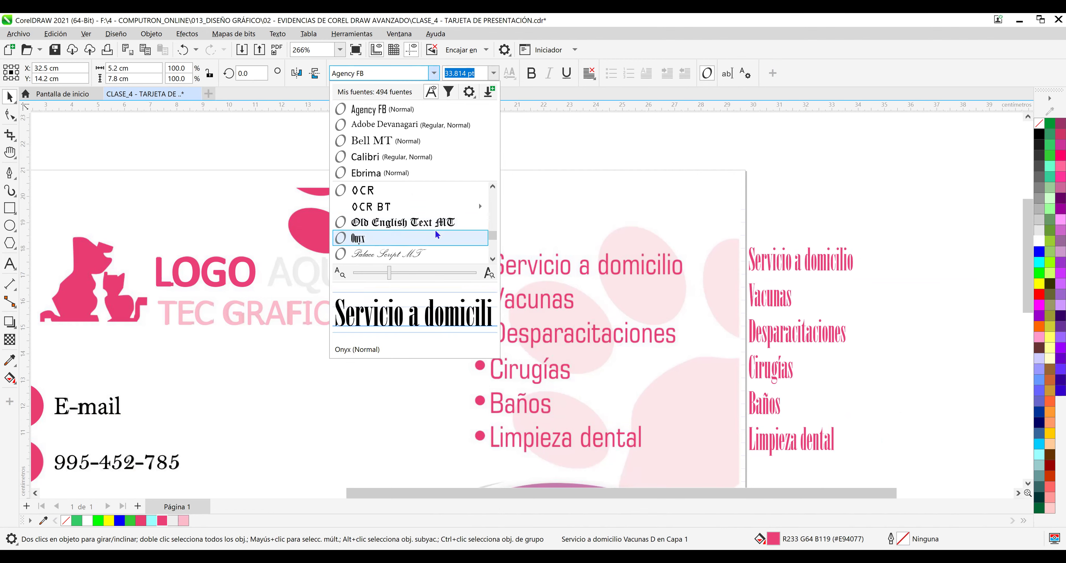
Preview further fonts from Onyx through Snap ITC on the pink services list text, comparing its letterforms with the reference list.
{"action": "key", "text": "Down"}
{"action": "key", "text": "Down"}
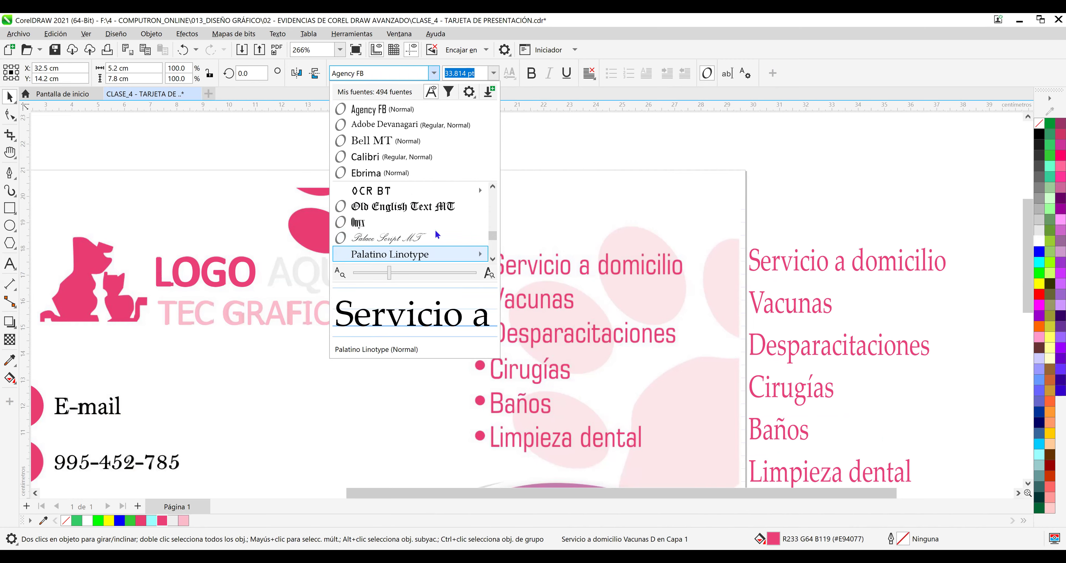
{"action": "key", "text": "Down"}
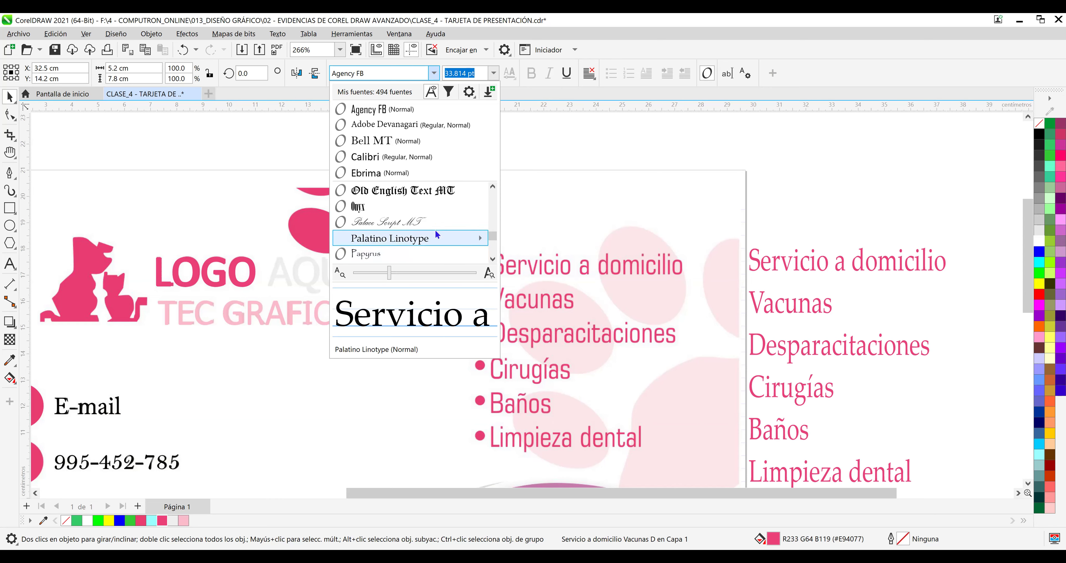
{"action": "key", "text": "Down"}
{"action": "key", "text": "Down"}
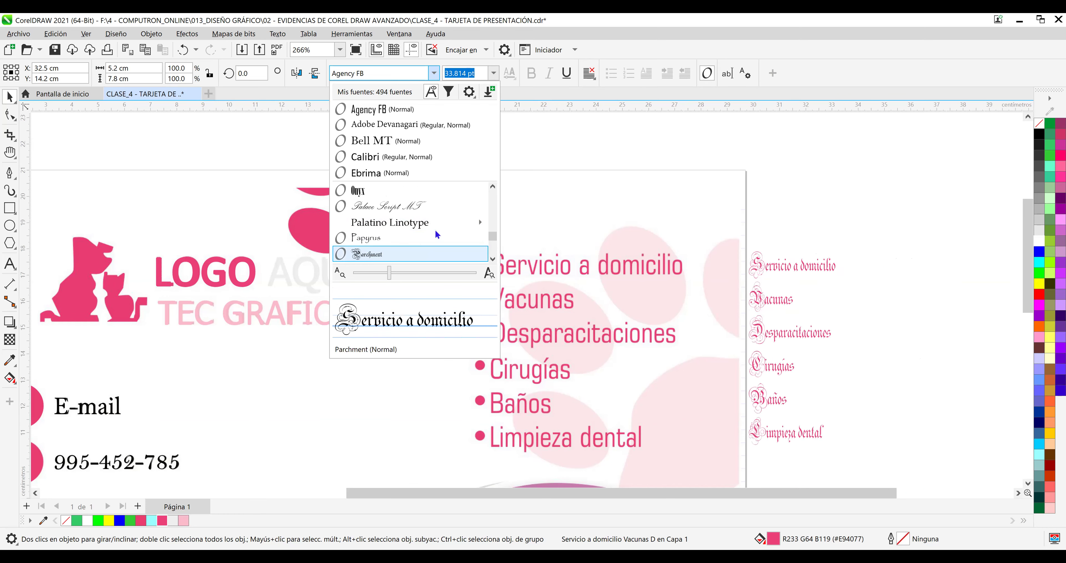
{"action": "key", "text": "Down"}
{"action": "key", "text": "Down"}
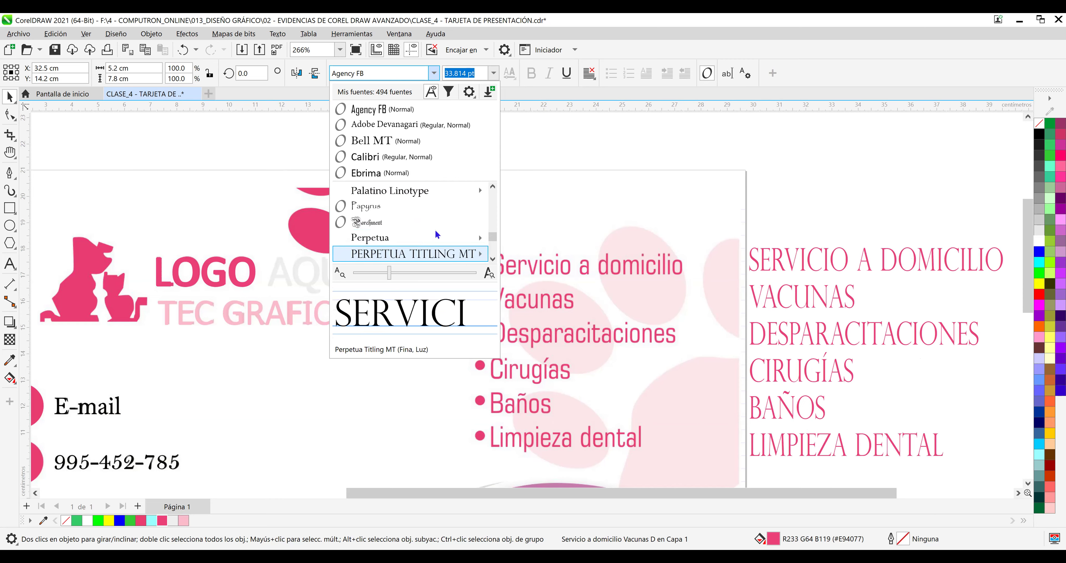
{"action": "key", "text": "Down"}
{"action": "key", "text": "Down"}
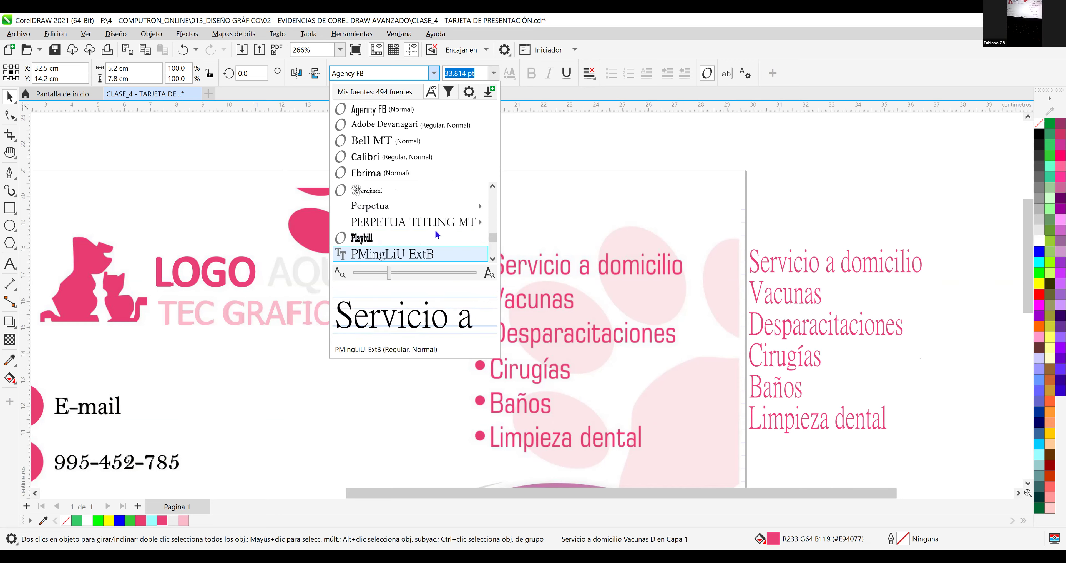
{"action": "key", "text": "Down"}
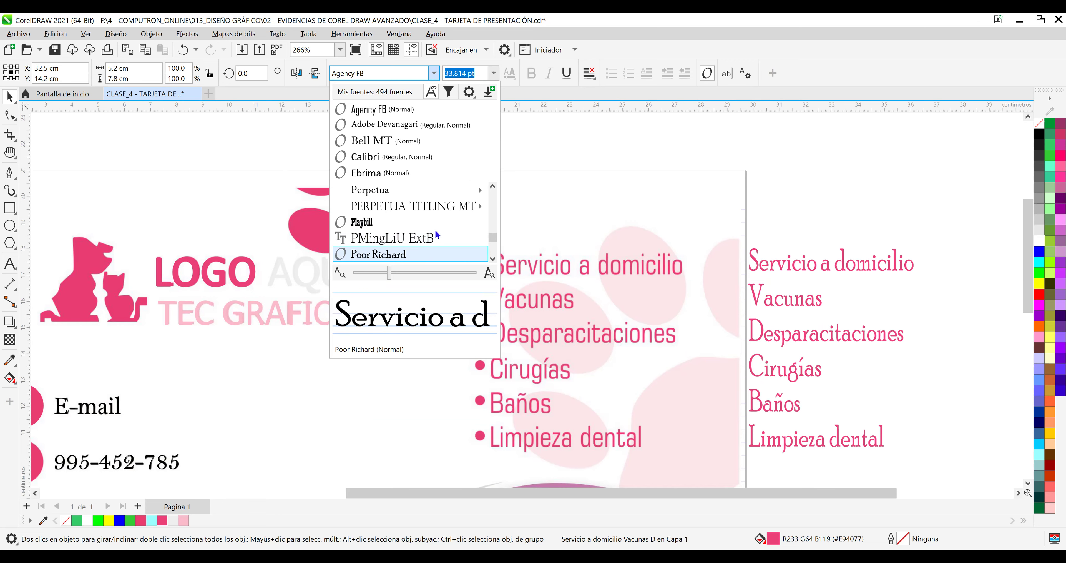
{"action": "key", "text": "Down"}
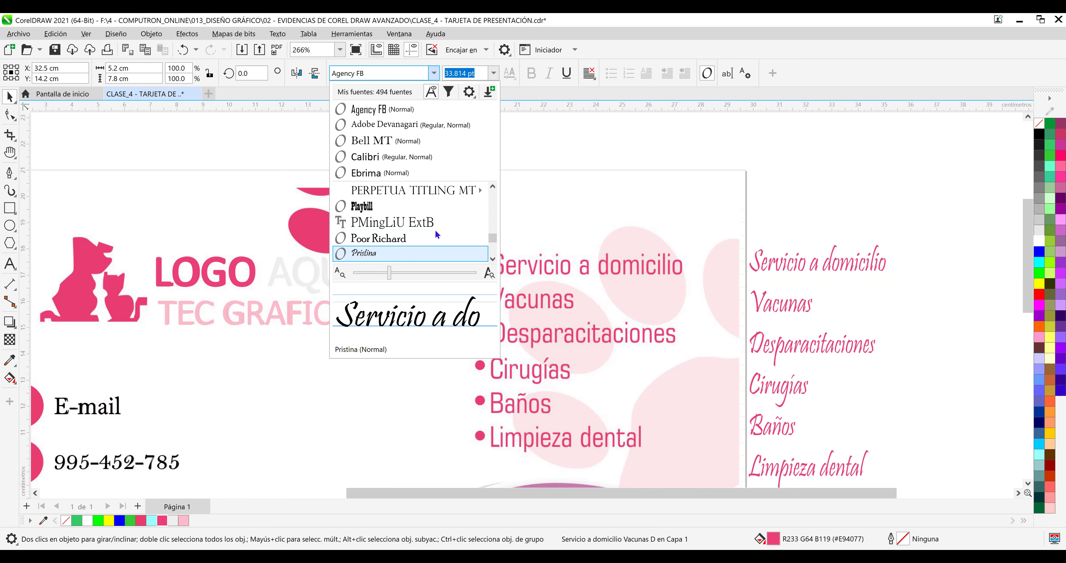
{"action": "key", "text": "Down"}
{"action": "key", "text": "Down"}
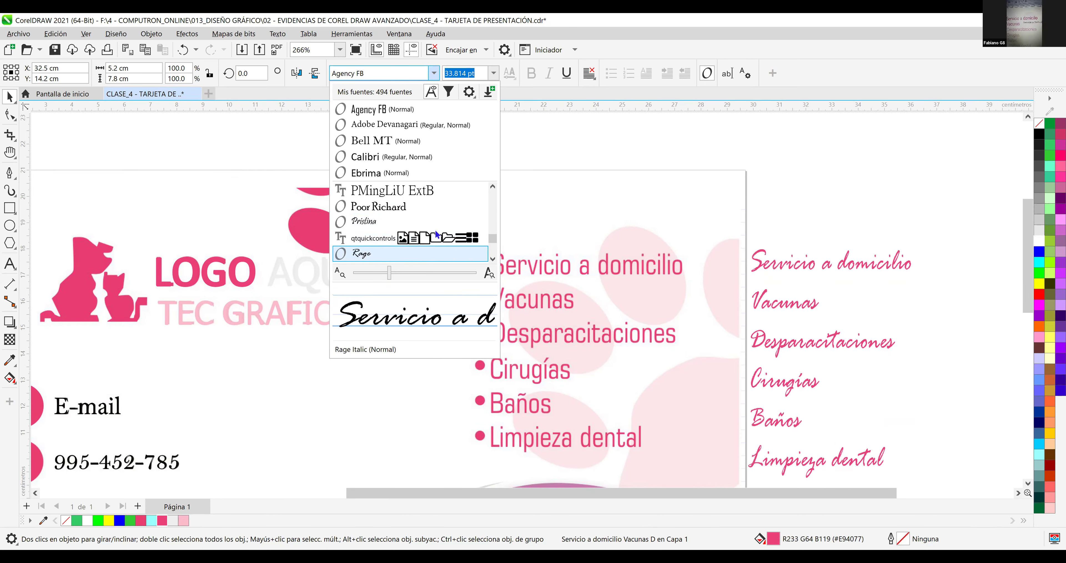
{"action": "key", "text": "Down"}
{"action": "key", "text": "Down"}
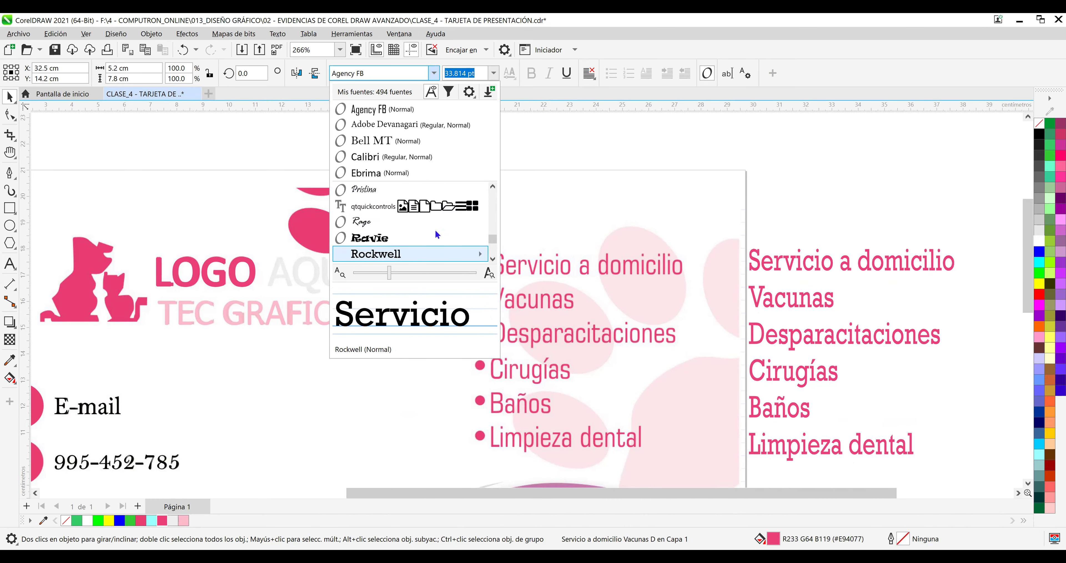
{"action": "key", "text": "Down"}
{"action": "key", "text": "Down"}
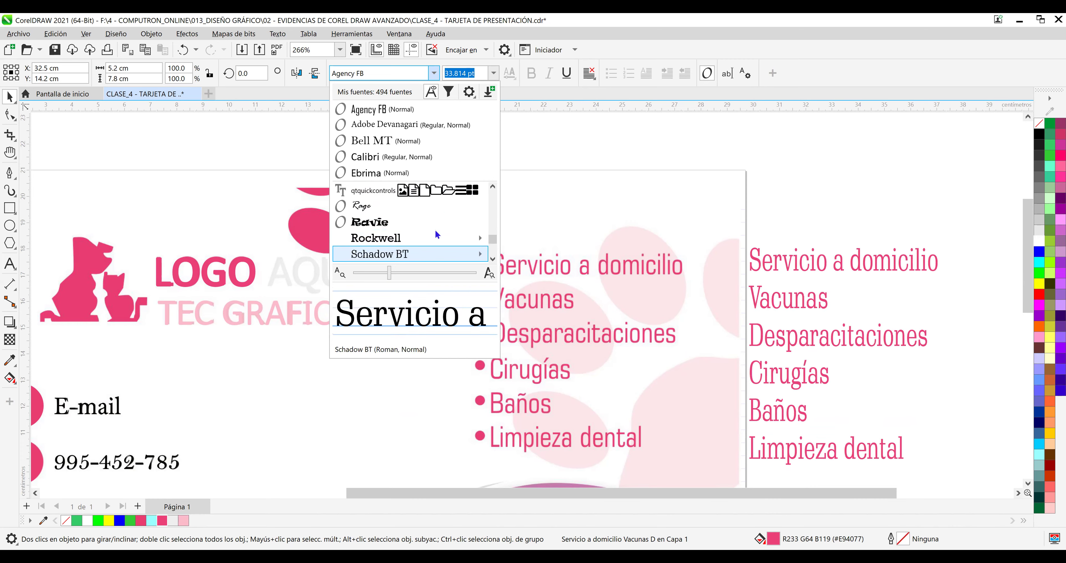
{"action": "key", "text": "Down"}
{"action": "key", "text": "Down"}
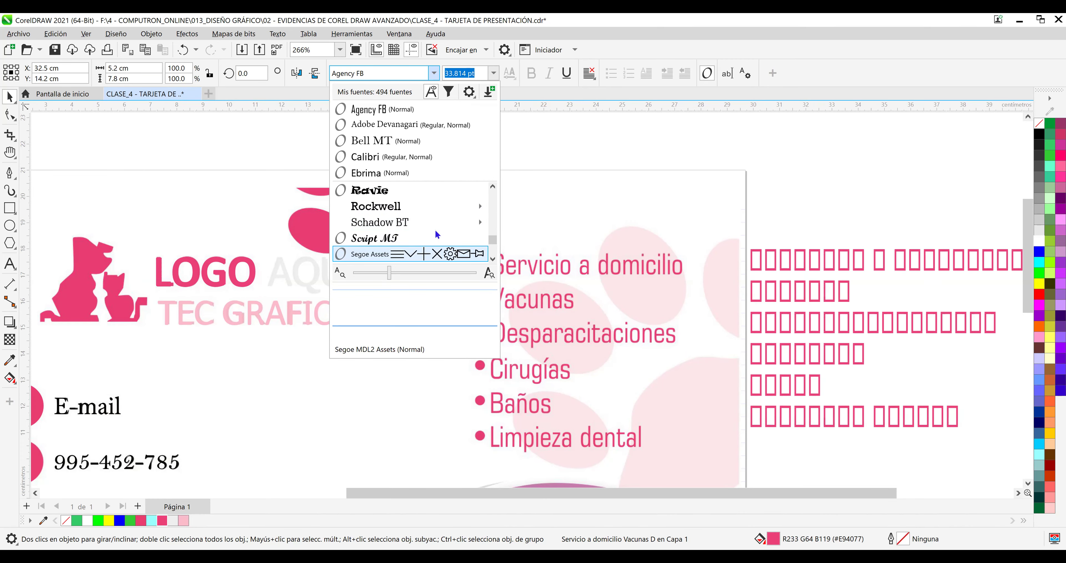
{"action": "key", "text": "Down"}
{"action": "key", "text": "Down"}
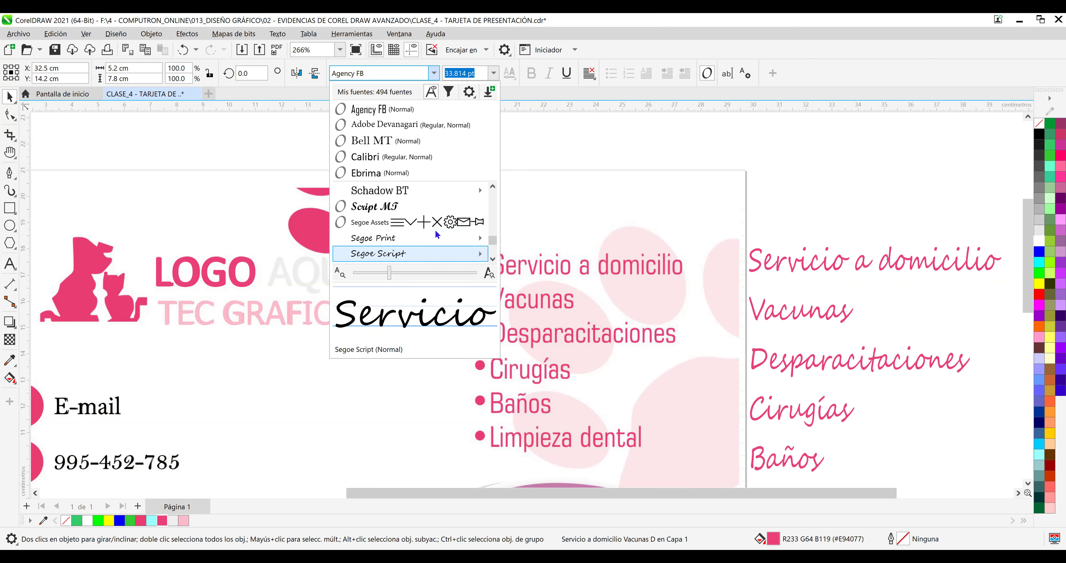
{"action": "key", "text": "Down"}
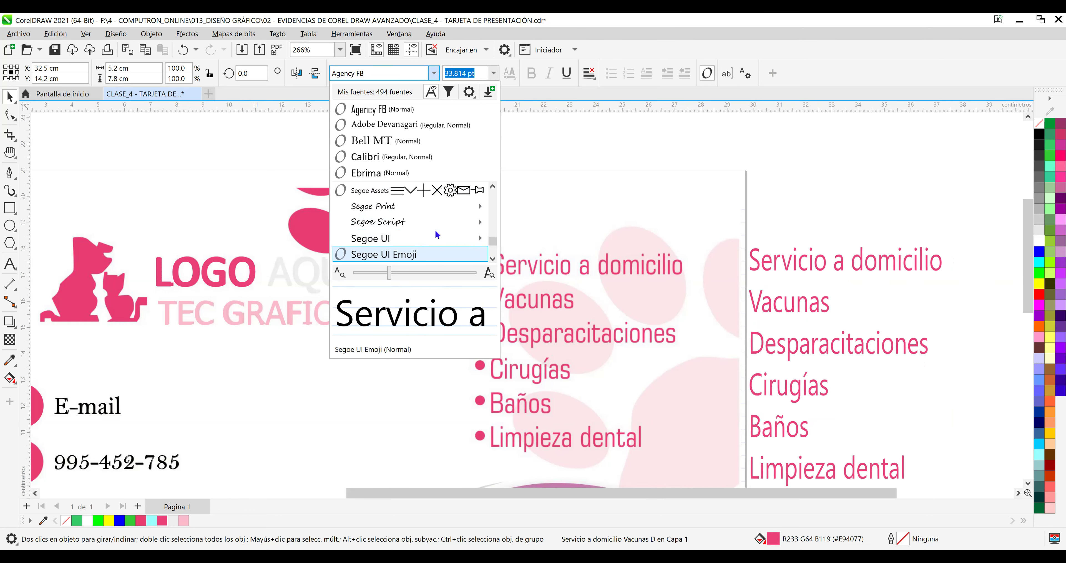
{"action": "key", "text": "Down"}
{"action": "key", "text": "Down"}
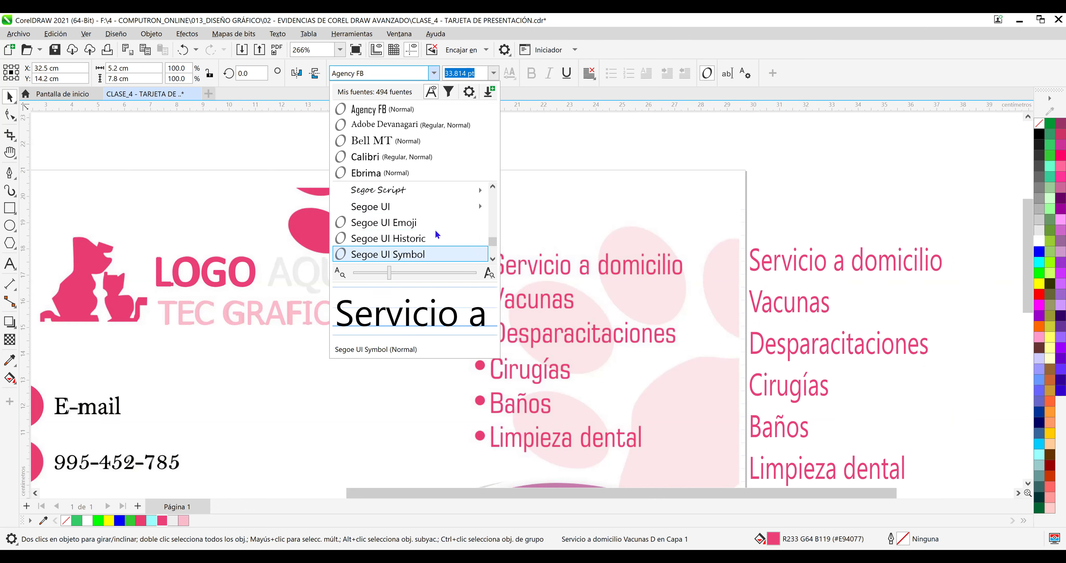
{"action": "key", "text": "Down"}
{"action": "key", "text": "Down"}
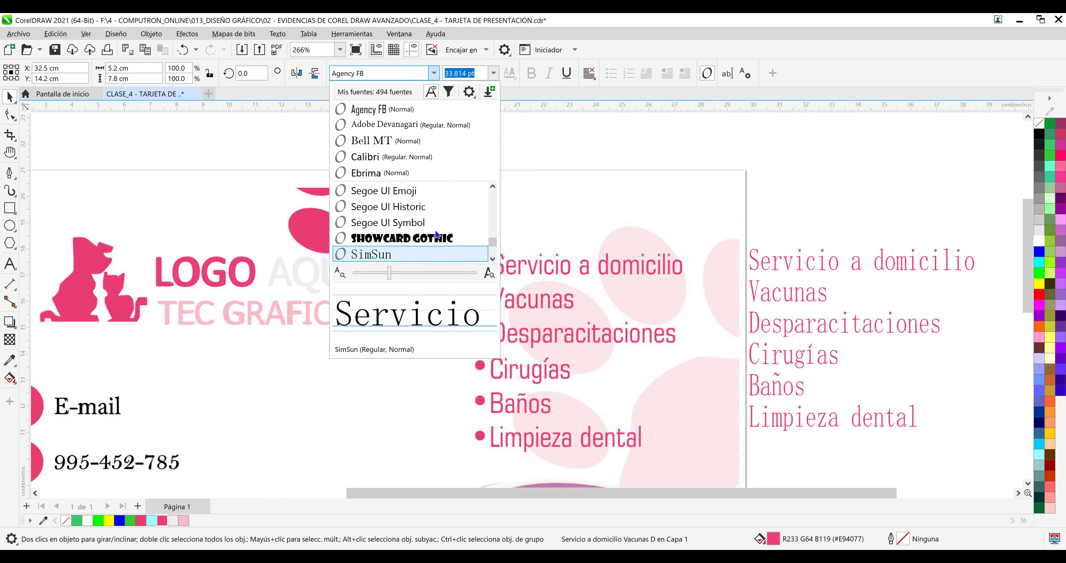
{"action": "key", "text": "Down"}
{"action": "key", "text": "Down"}
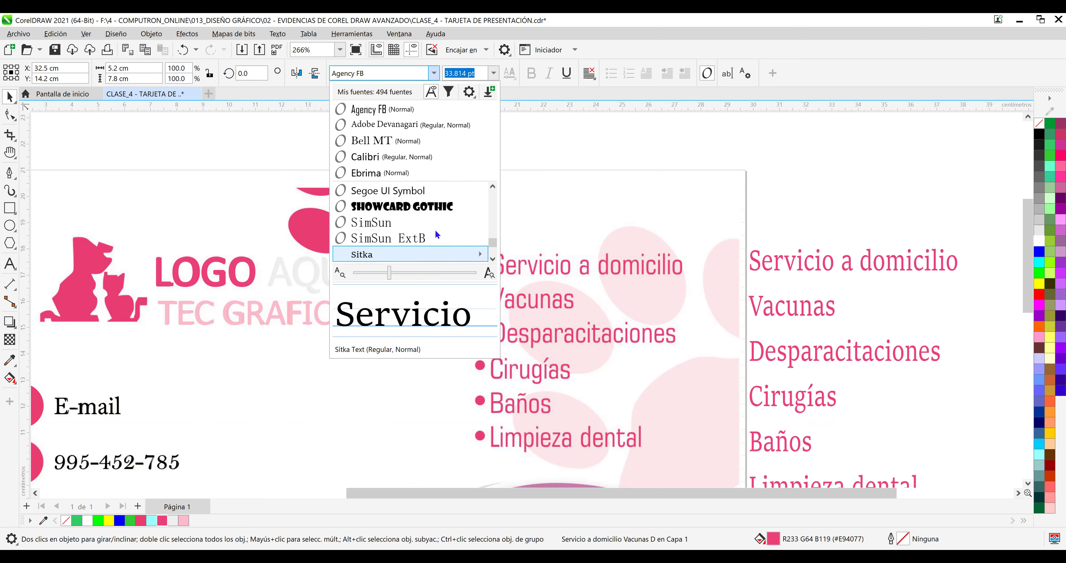
{"action": "key", "text": "Down"}
{"action": "key", "text": "Down"}
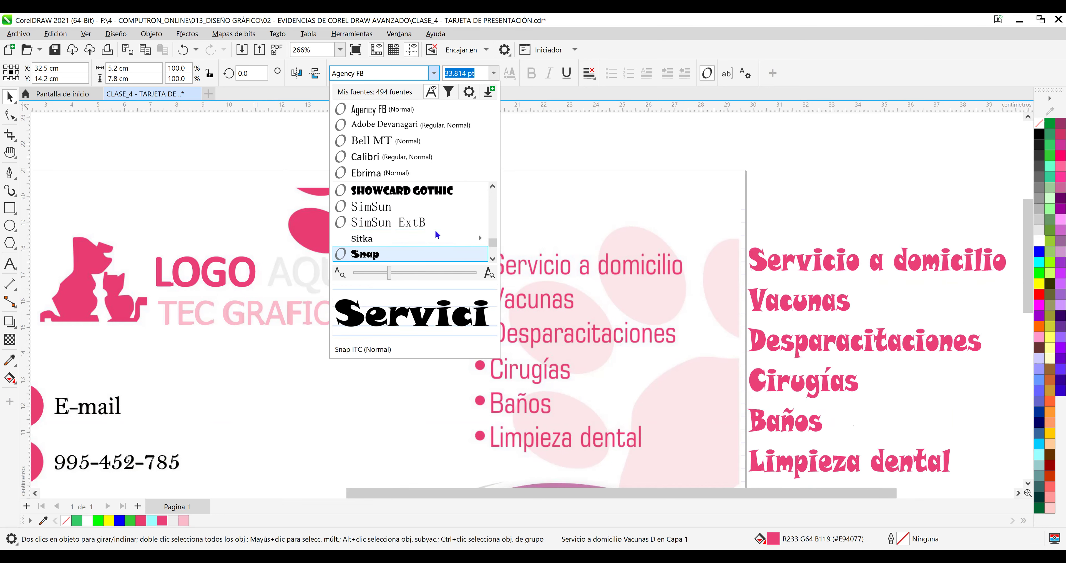
Set the services list font to Square721 BT and save the document.
{"action": "key", "text": "Down"}
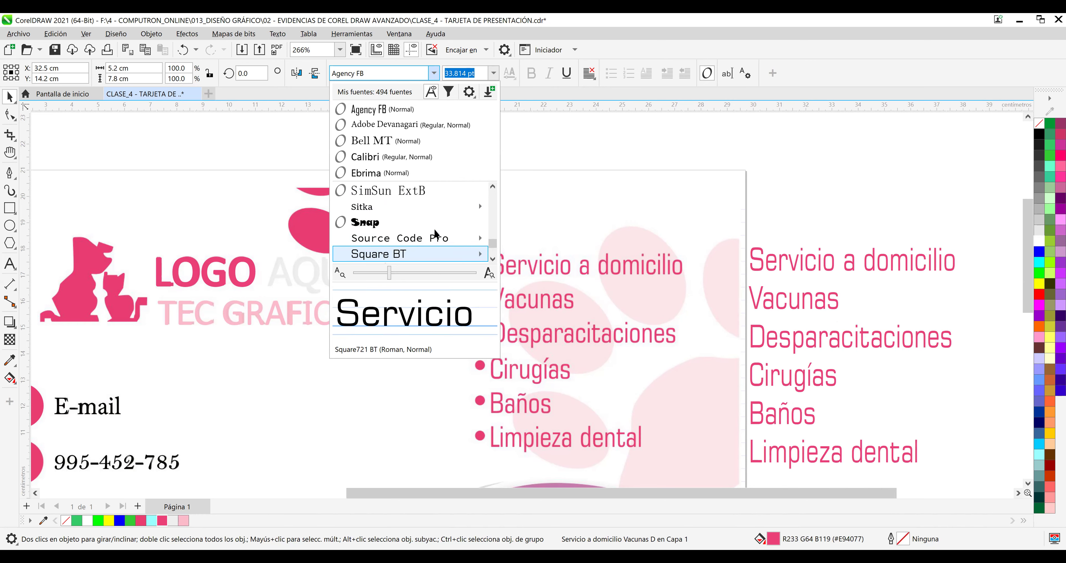
{"action": "key", "text": "Return"}
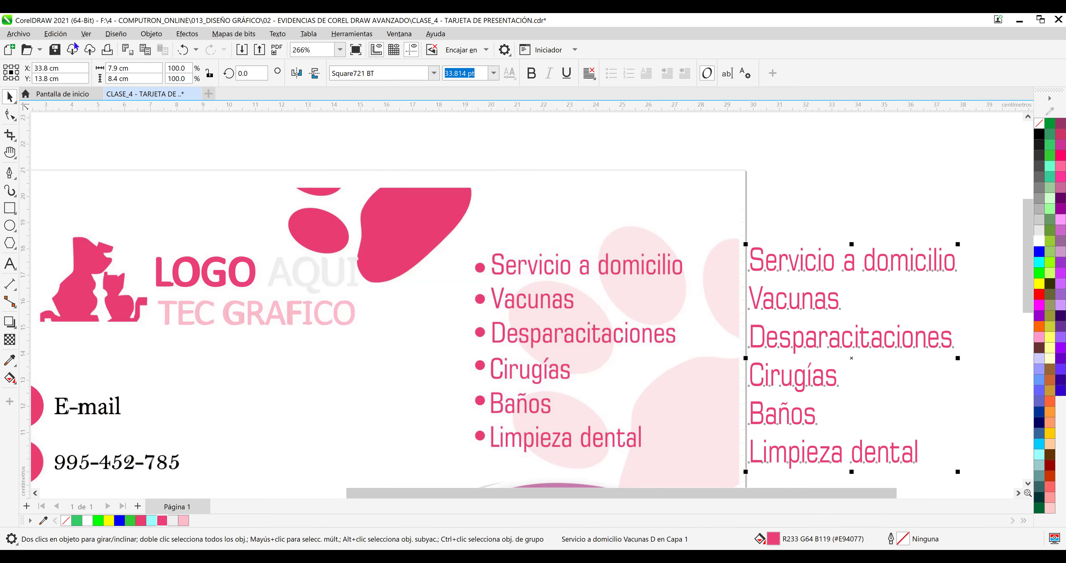
{"action": "left_click", "coordinate": [55, 50]}
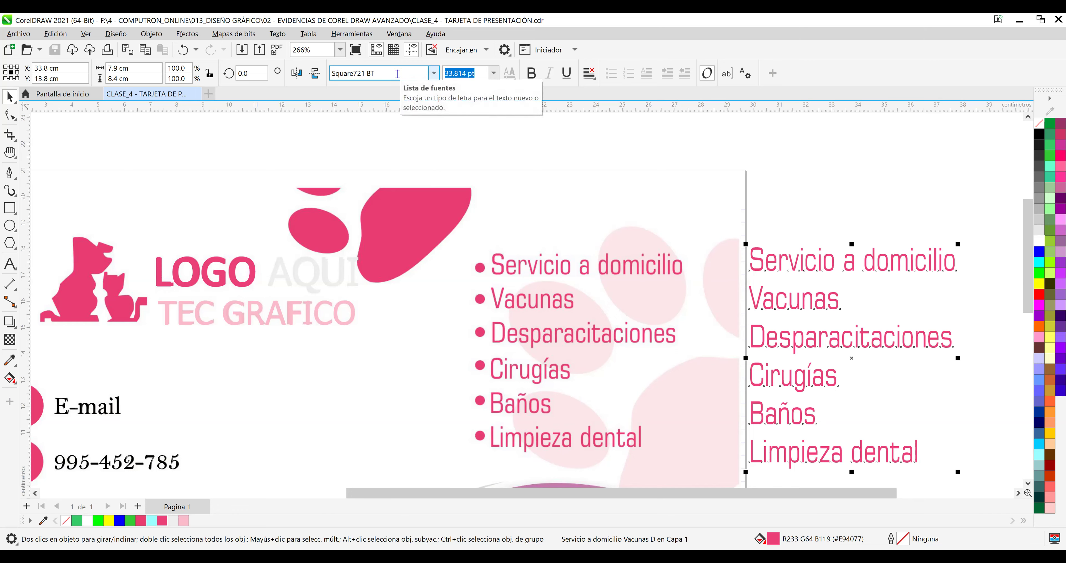
{"action": "left_click", "coordinate": [375, 75]}
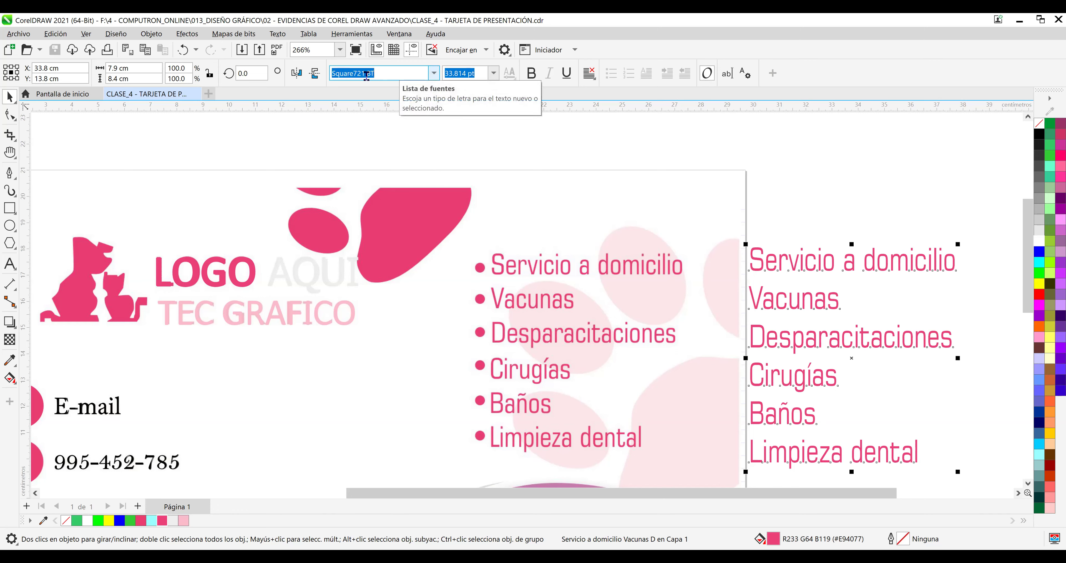
{"action": "left_click", "coordinate": [395, 107]}
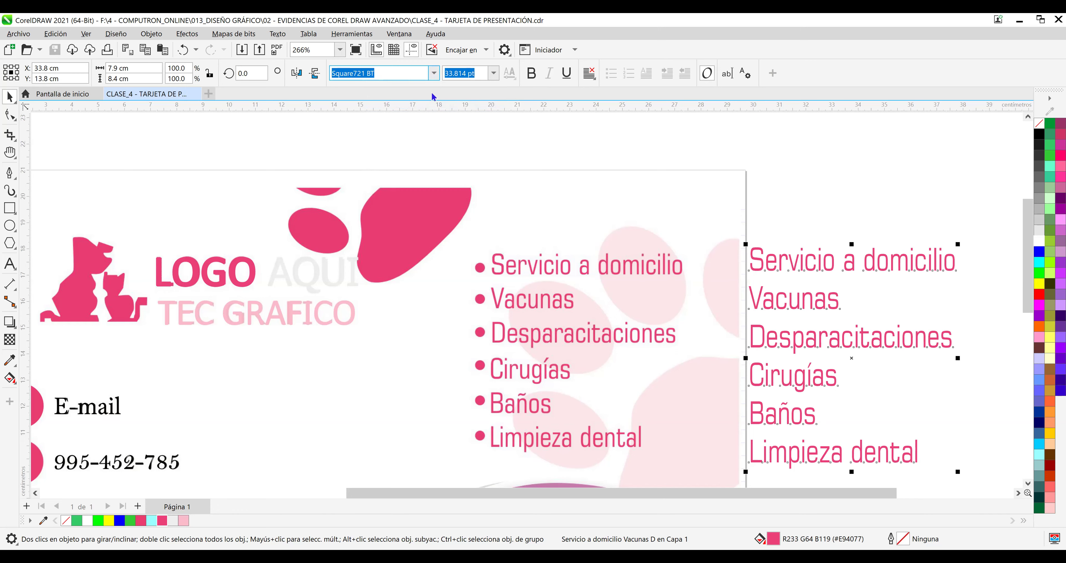
{"action": "key", "text": "alt+Tab"}
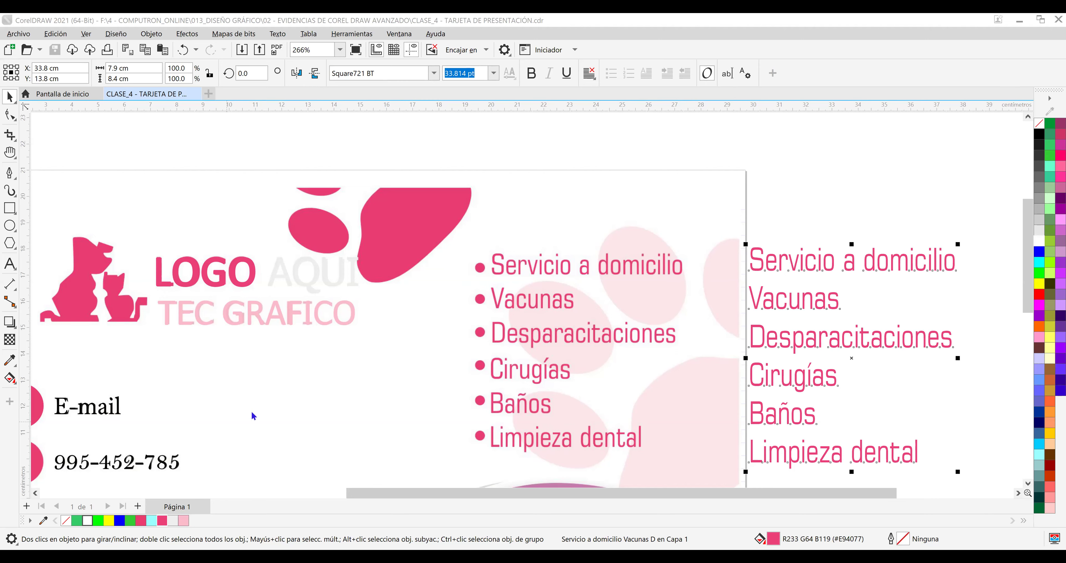
{"action": "key", "text": "Return"}
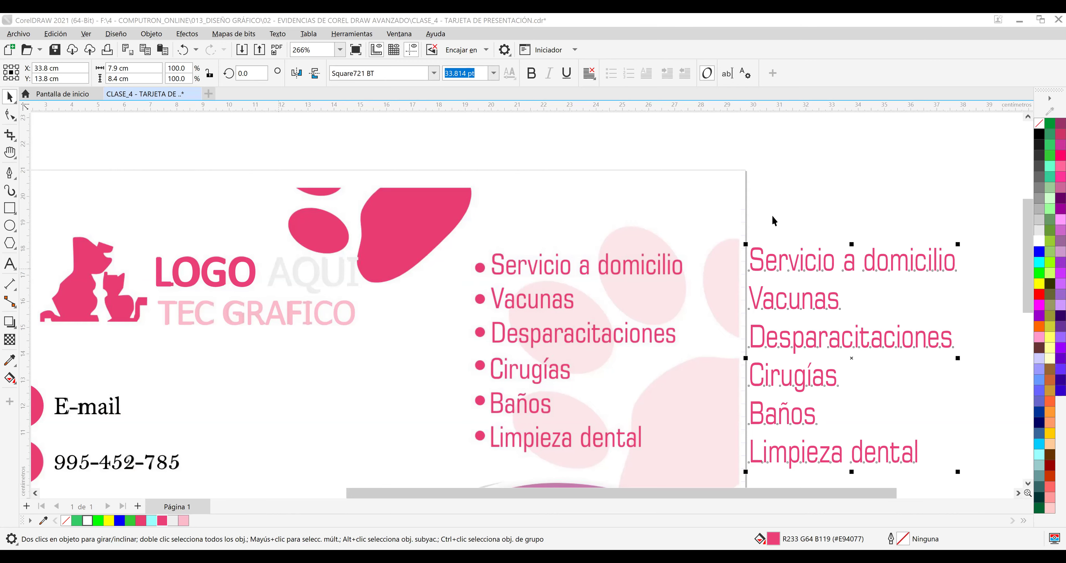
Move the services list onto its reference list and scale it to about 7.1 cm wide and 7.6 cm tall.
{"action": "left_click_drag", "start_coordinate": [781, 260], "coordinate": [525, 270]}
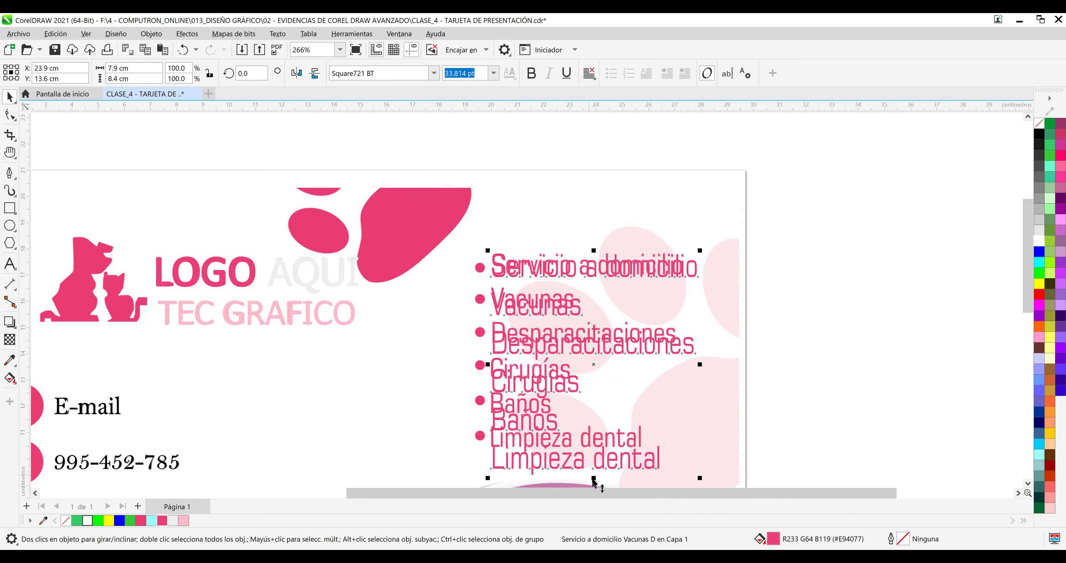
{"action": "left_click_drag", "start_coordinate": [592, 479], "coordinate": [590, 457]}
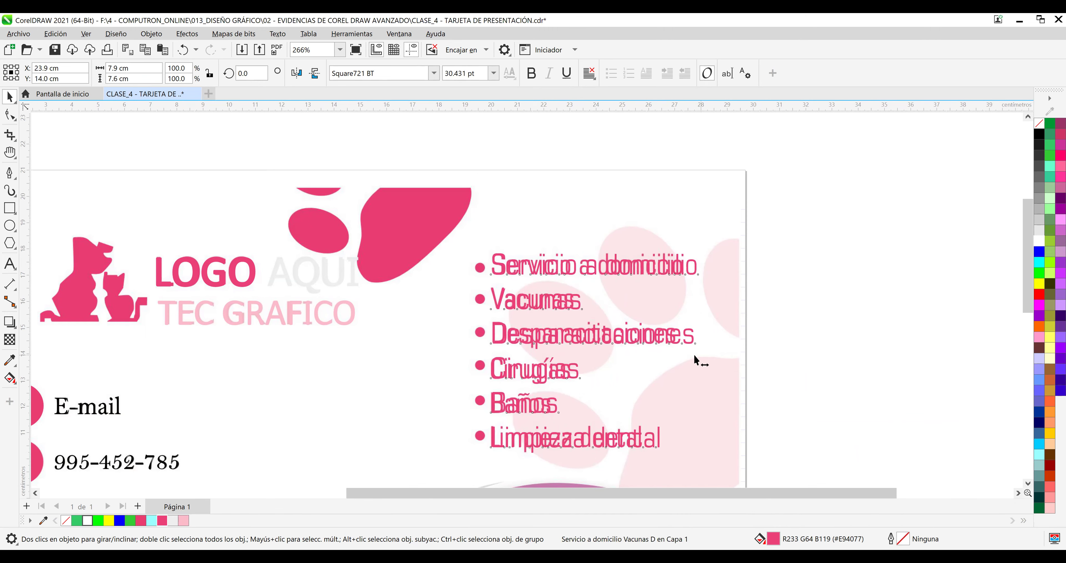
{"action": "left_click_drag", "start_coordinate": [694, 354], "coordinate": [683, 355]}
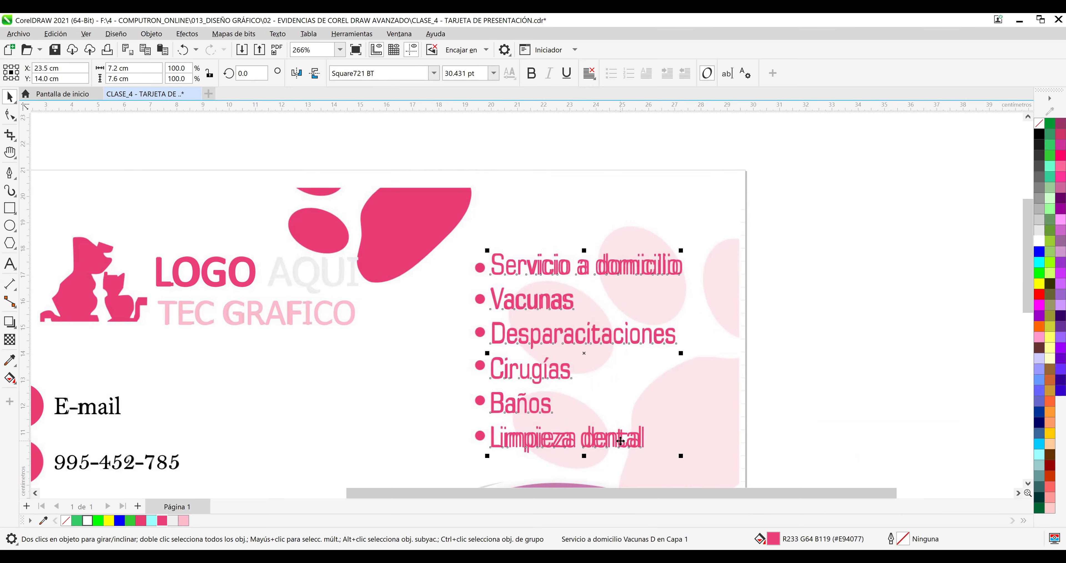
{"action": "key", "text": "Left"}
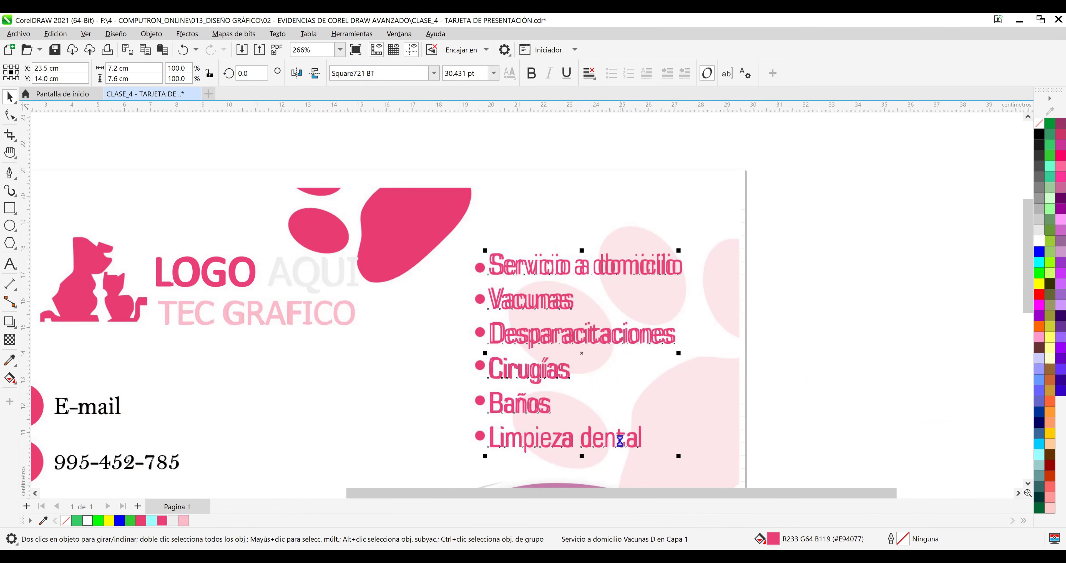
{"action": "key", "text": "Left"}
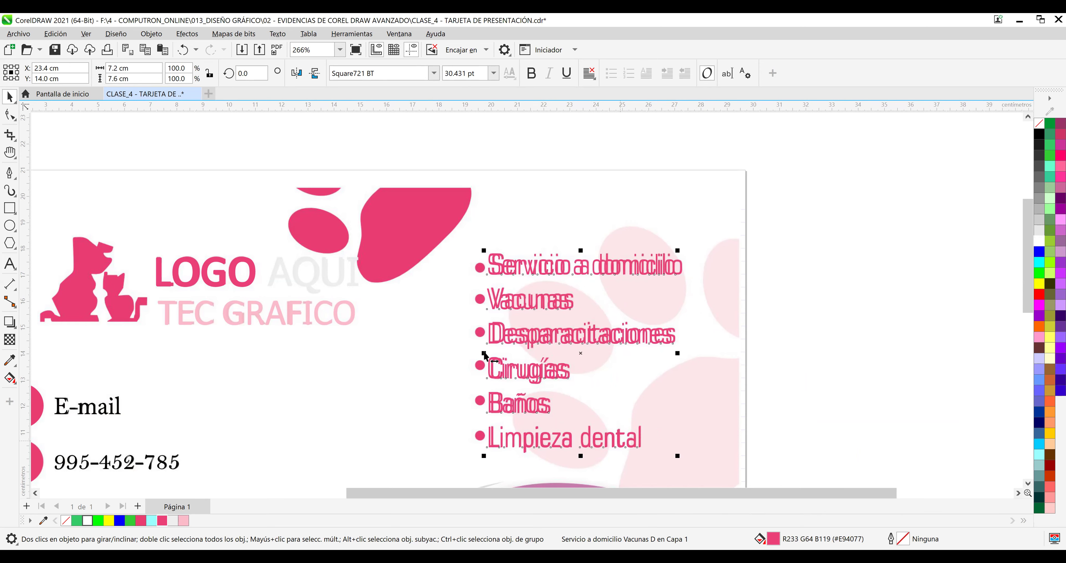
{"action": "left_click_drag", "start_coordinate": [488, 352], "coordinate": [490, 352]}
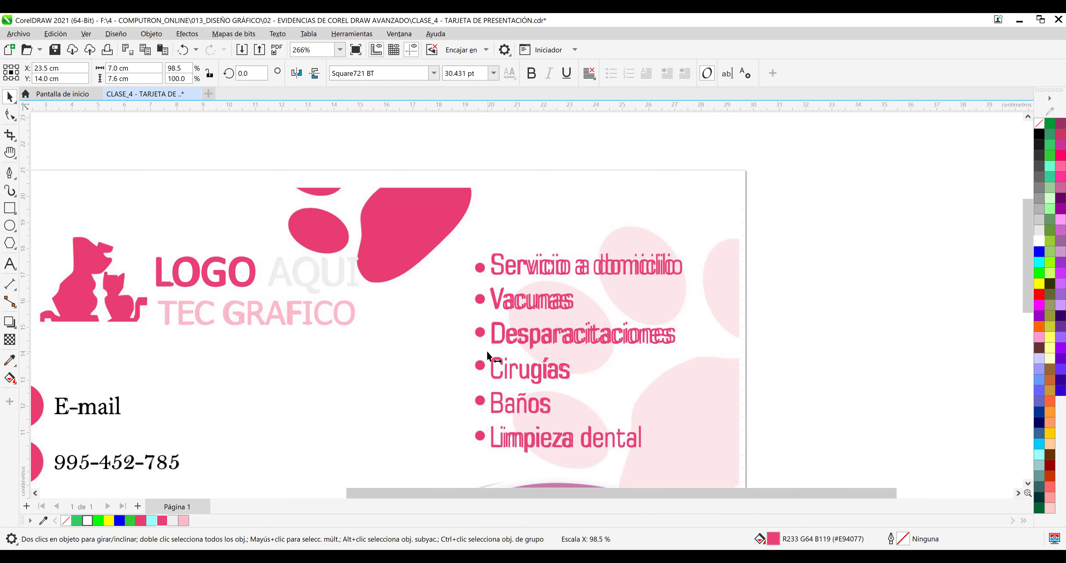
Move the services list off its reference and try bold on it for comparison.
{"action": "left_click_drag", "start_coordinate": [487, 352], "coordinate": [769, 342]}
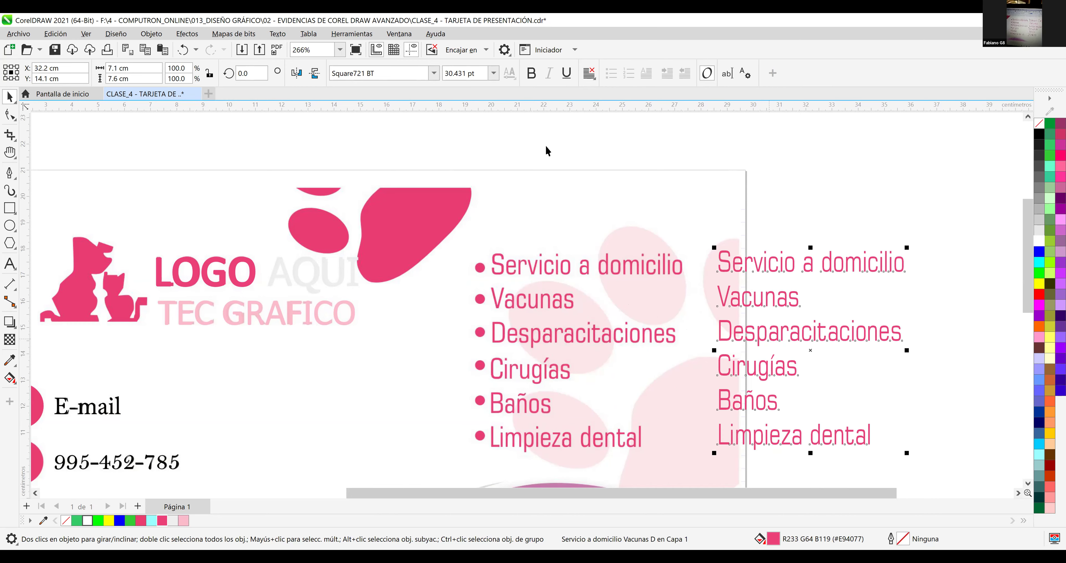
{"action": "left_click", "coordinate": [531, 73]}
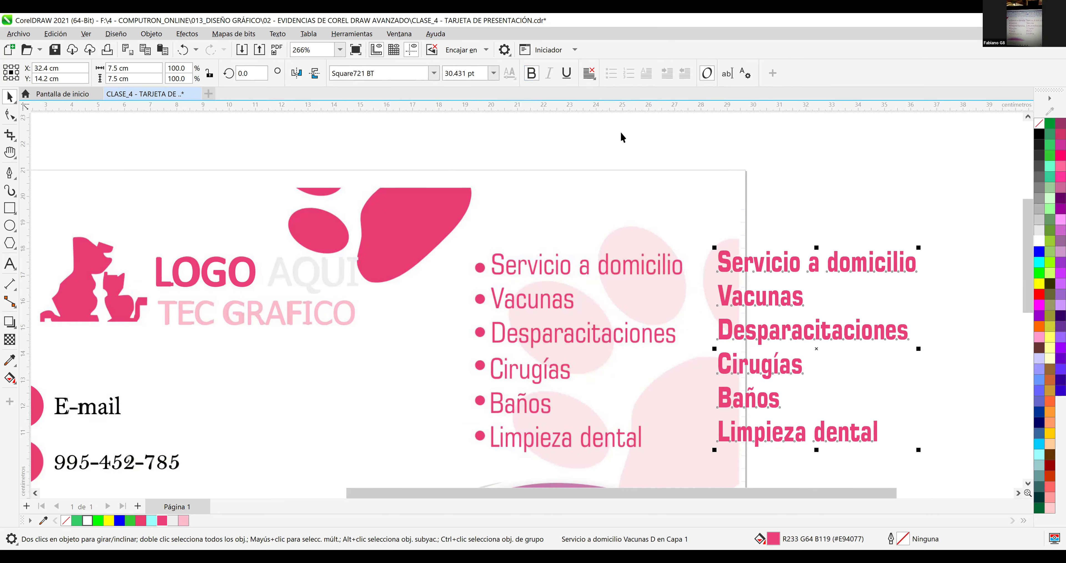
{"action": "left_click", "coordinate": [533, 73]}
Move the services list off the page to about X 33.6 cm, Y 14.0 cm, level with the reference rows, and save the document.
{"action": "left_click", "coordinate": [742, 173]}
{"action": "left_click_drag", "start_coordinate": [828, 261], "coordinate": [869, 262]}
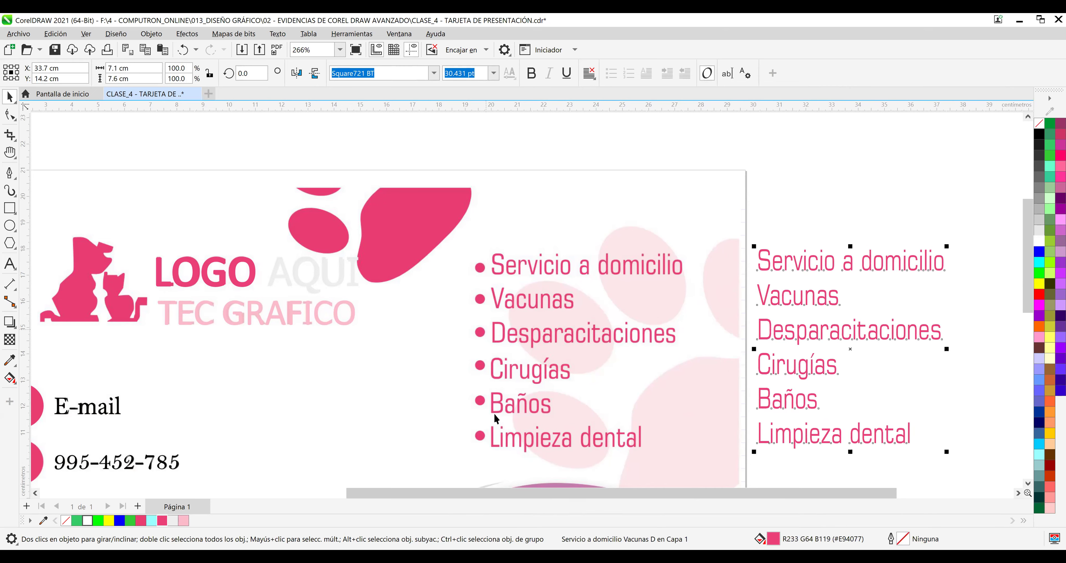
{"action": "left_click", "coordinate": [55, 53]}
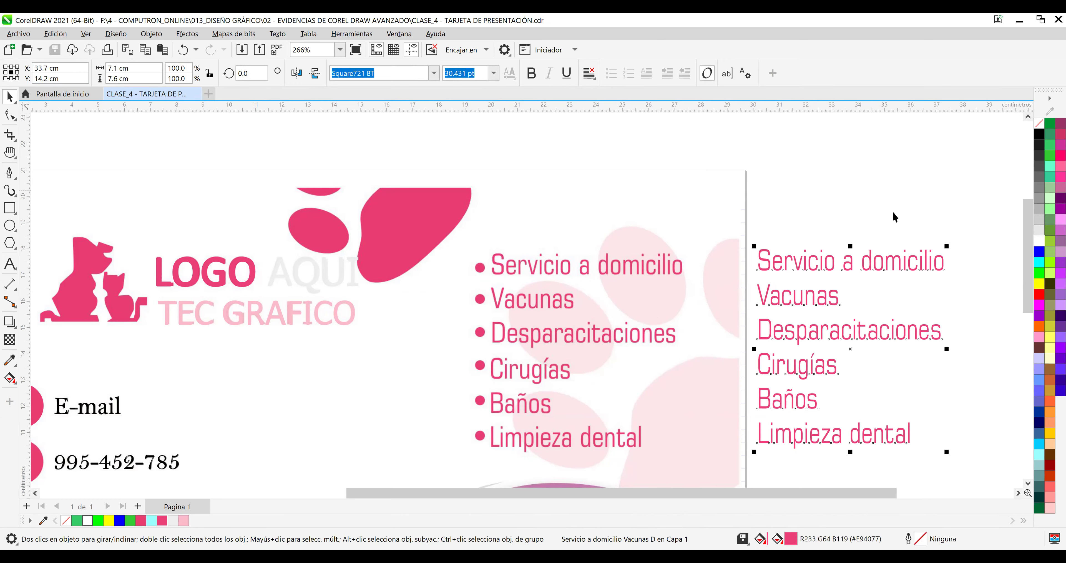
{"action": "left_click_drag", "start_coordinate": [817, 264], "coordinate": [815, 268]}
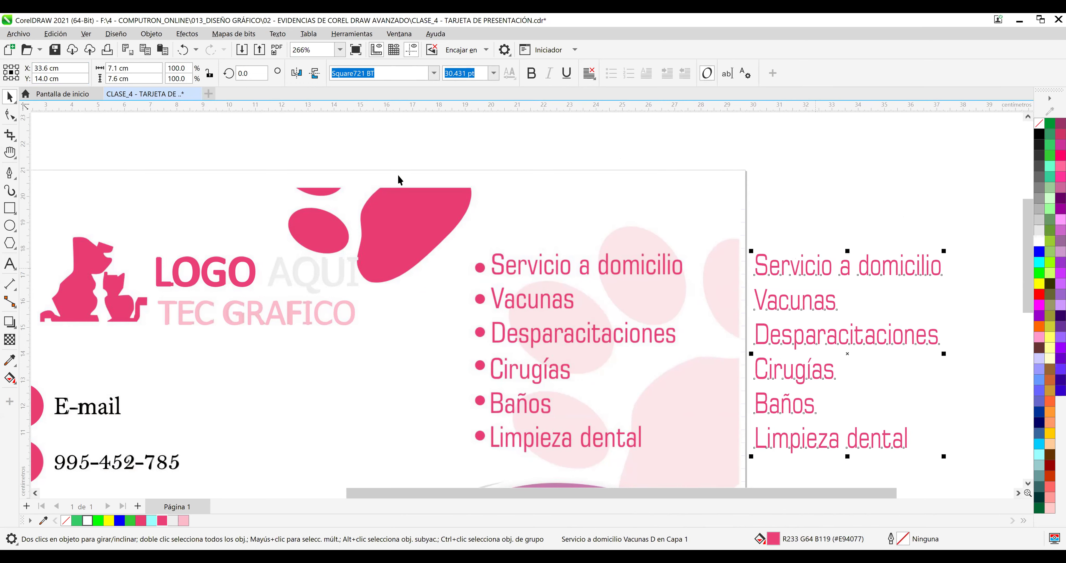
{"action": "left_click", "coordinate": [285, 39]}
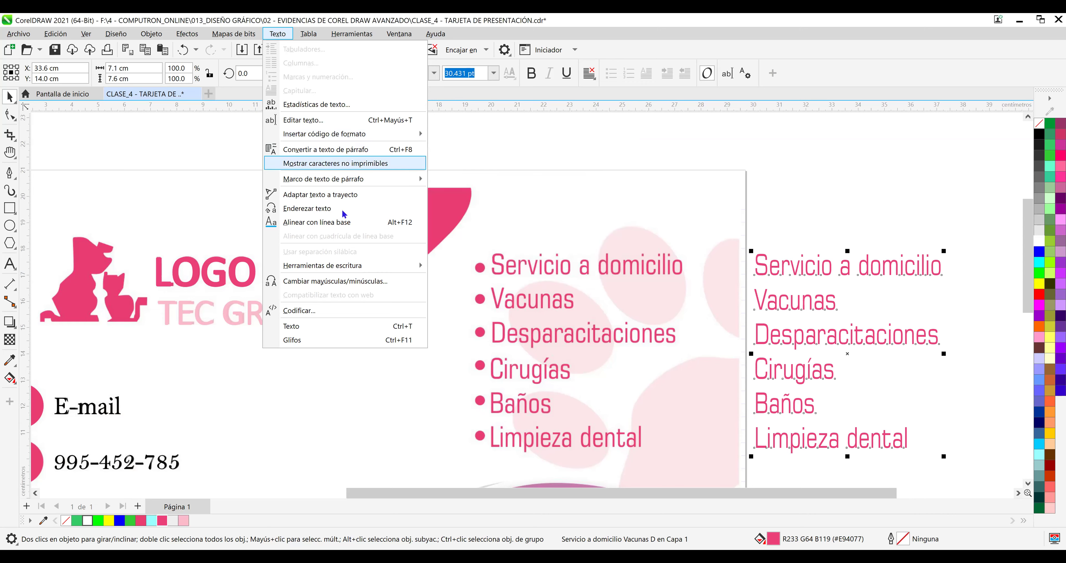
{"action": "mouse_move", "coordinate": [366, 265]}
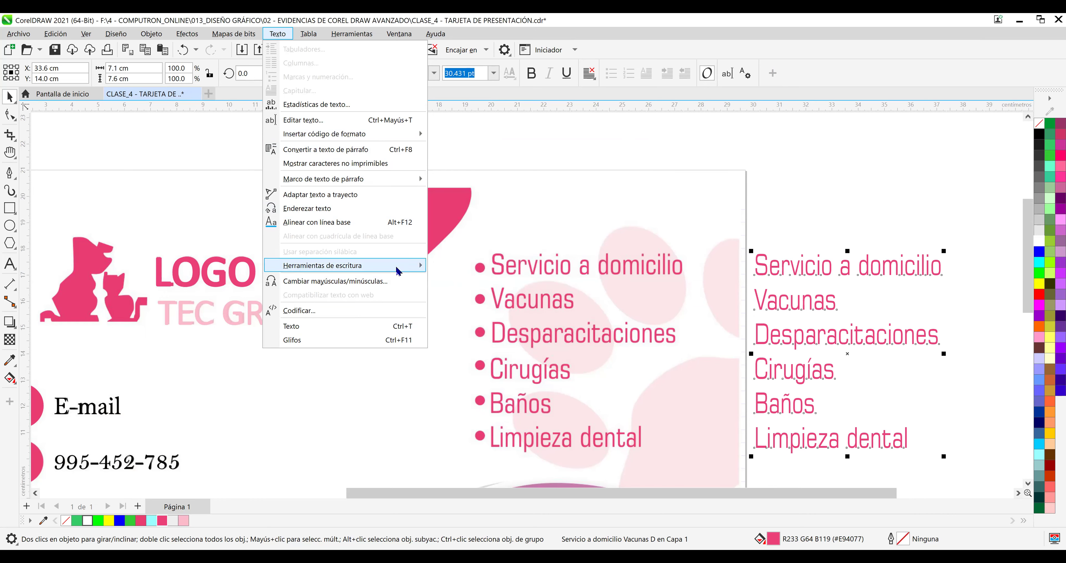
{"action": "mouse_move", "coordinate": [399, 271]}
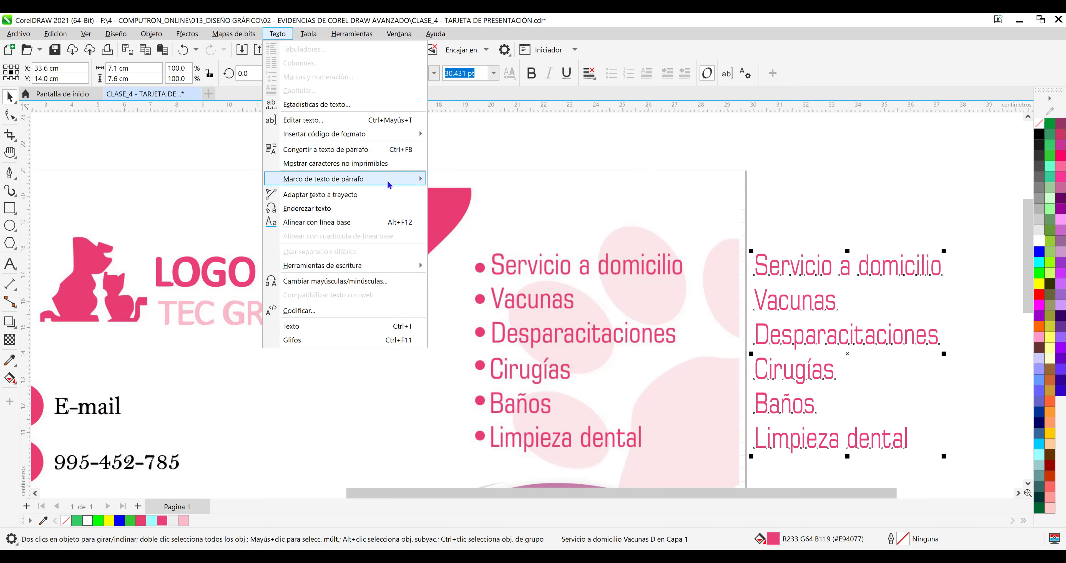
{"action": "mouse_move", "coordinate": [389, 185]}
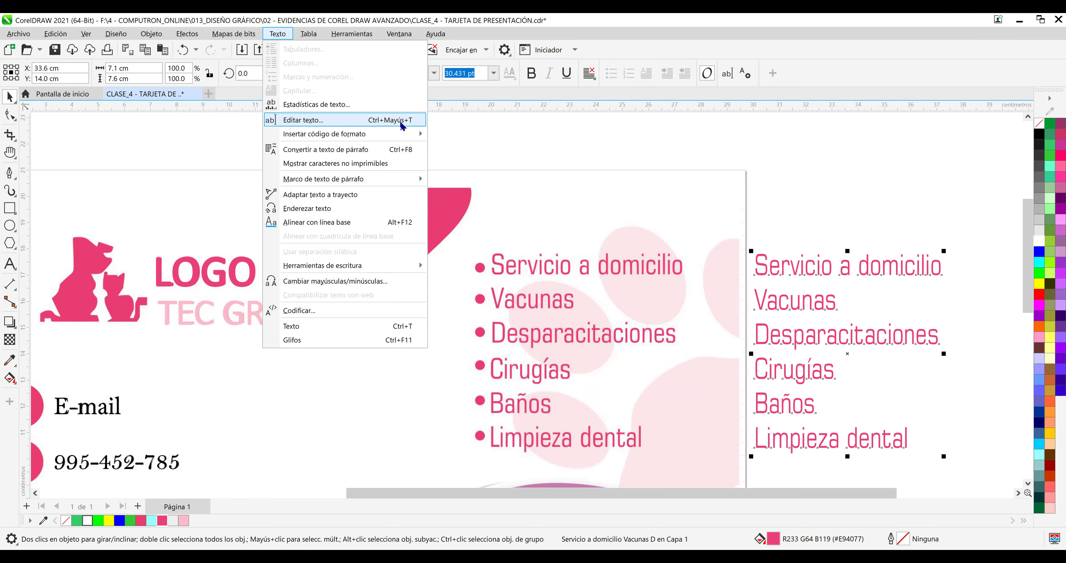
{"action": "left_click", "coordinate": [785, 267]}
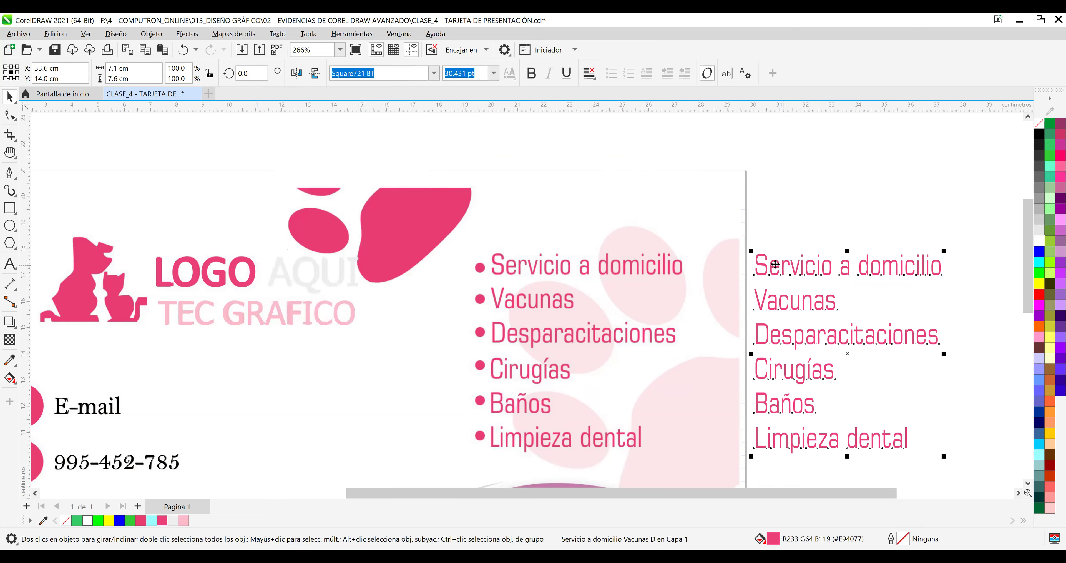
{"action": "left_click", "coordinate": [10, 264]}
{"action": "left_click_drag", "start_coordinate": [758, 267], "coordinate": [933, 456]}
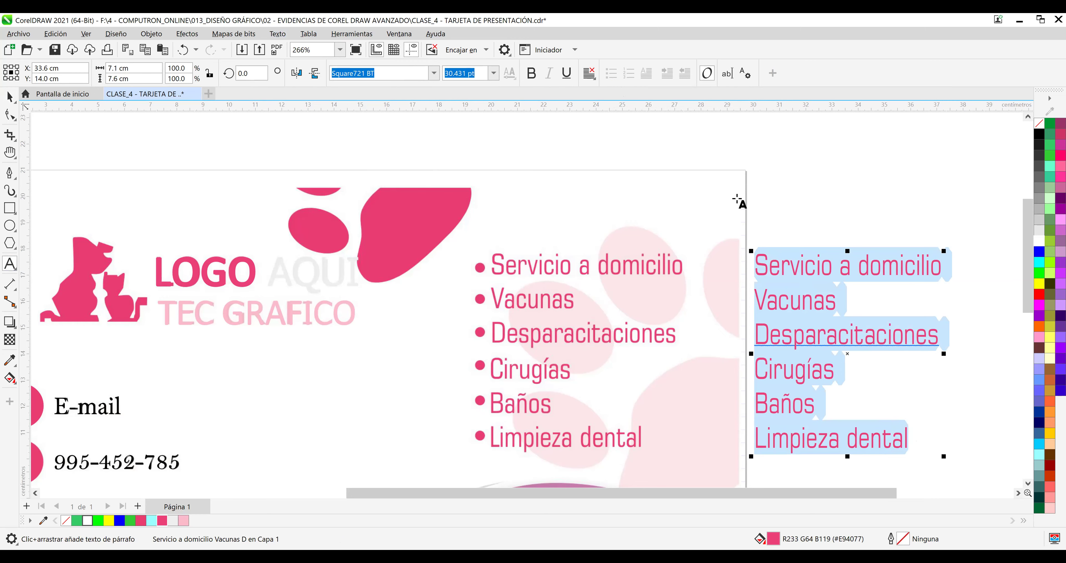
{"action": "left_click", "coordinate": [758, 197]}
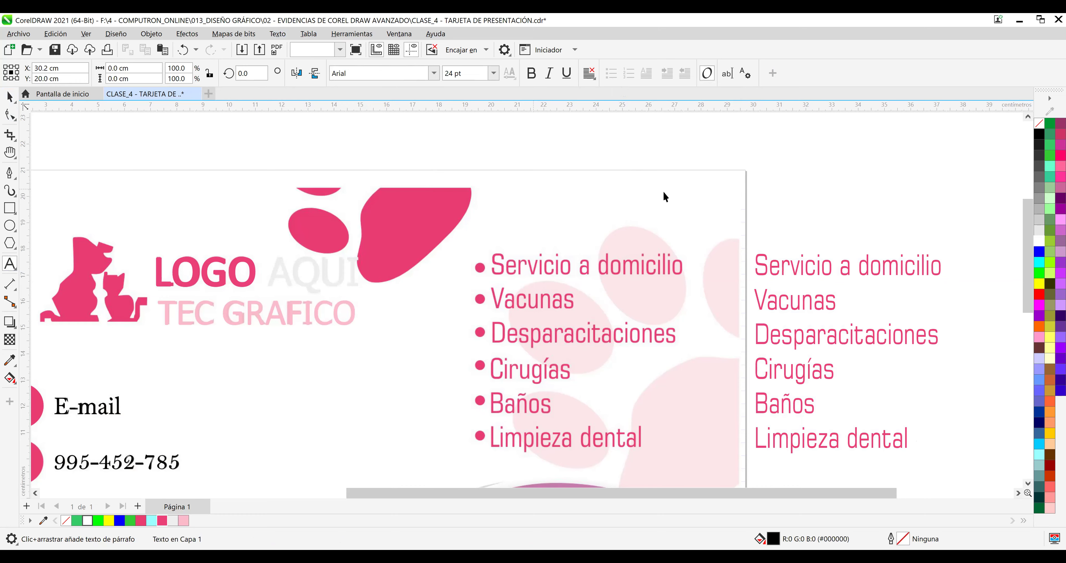
{"action": "key", "text": "space"}
Try converting the services list beside the page to paragraph text and undo the conversion.
{"action": "left_click", "coordinate": [792, 263]}
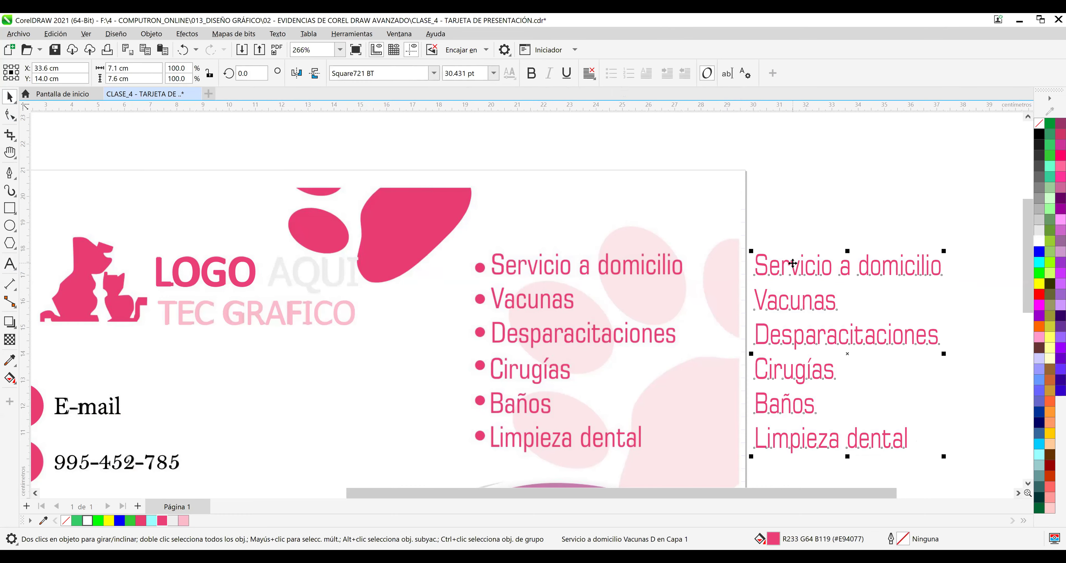
{"action": "right_click", "coordinate": [792, 263]}
{"action": "left_click", "coordinate": [882, 277]}
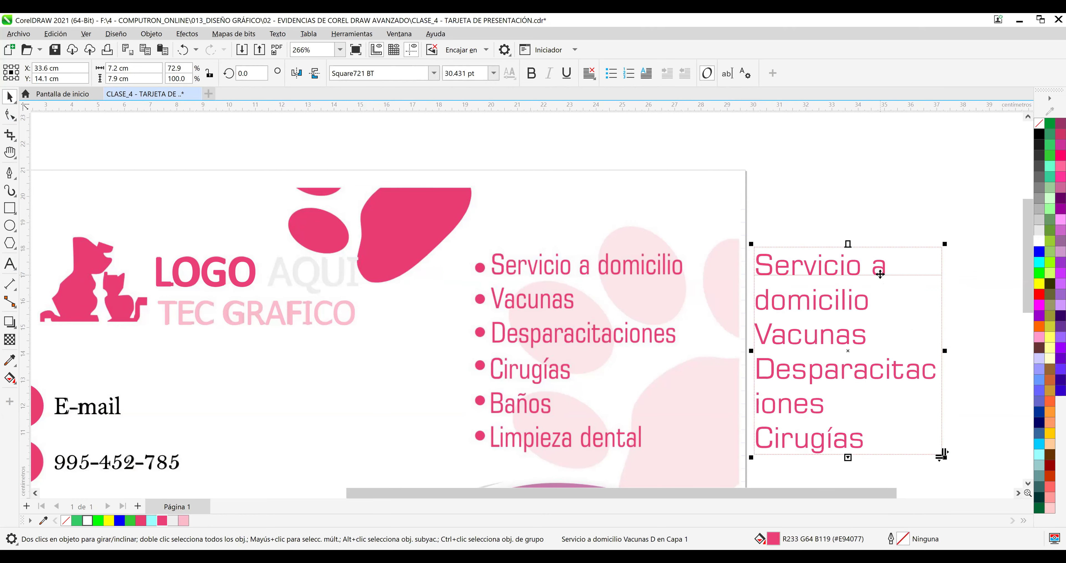
{"action": "key", "text": "ctrl+z"}
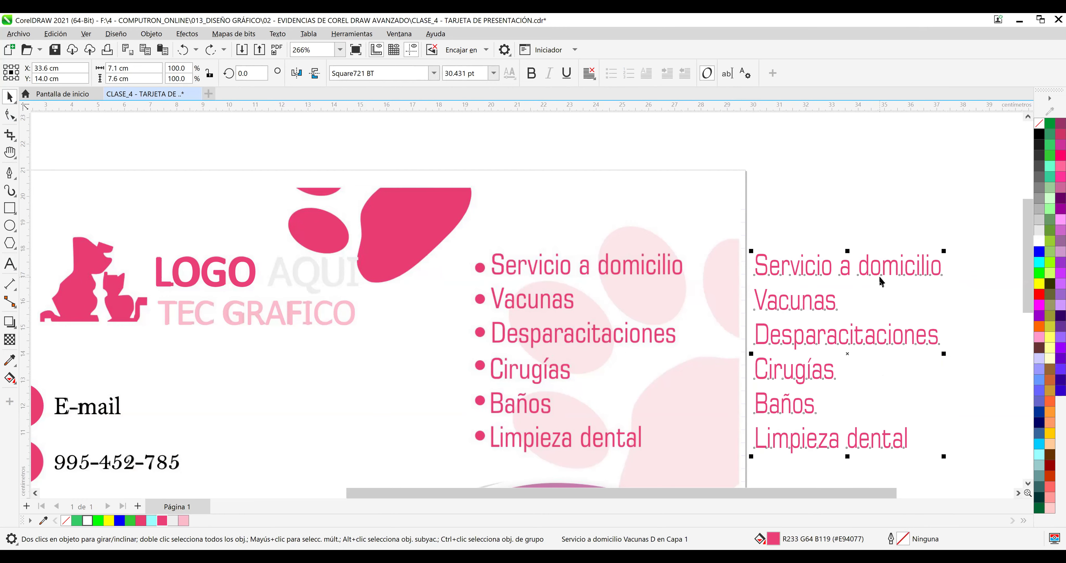
Frame the services list next to its reference rows and save the document.
{"action": "left_click", "coordinate": [810, 266]}
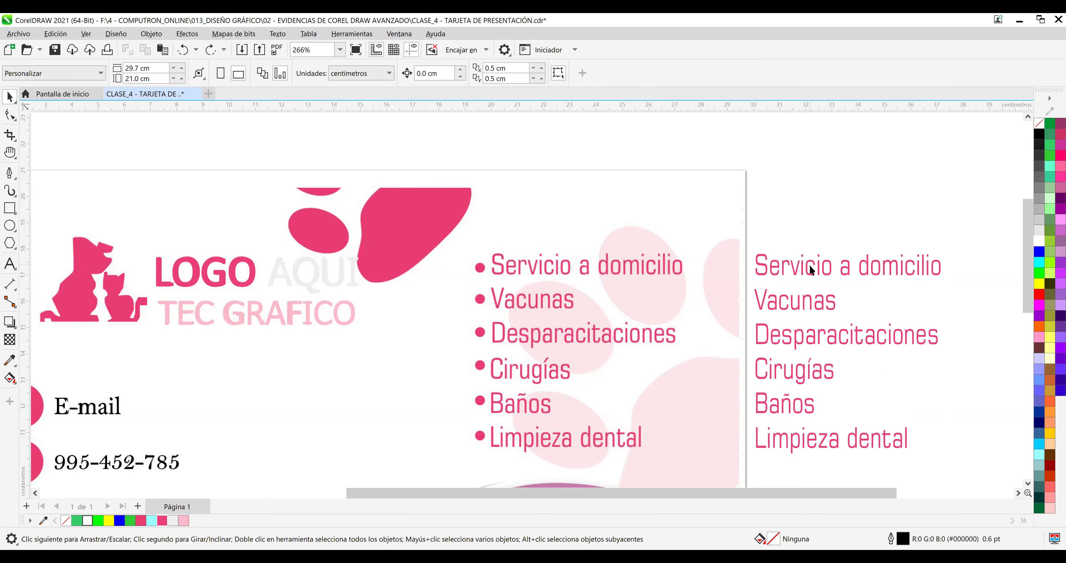
{"action": "left_click", "coordinate": [803, 269]}
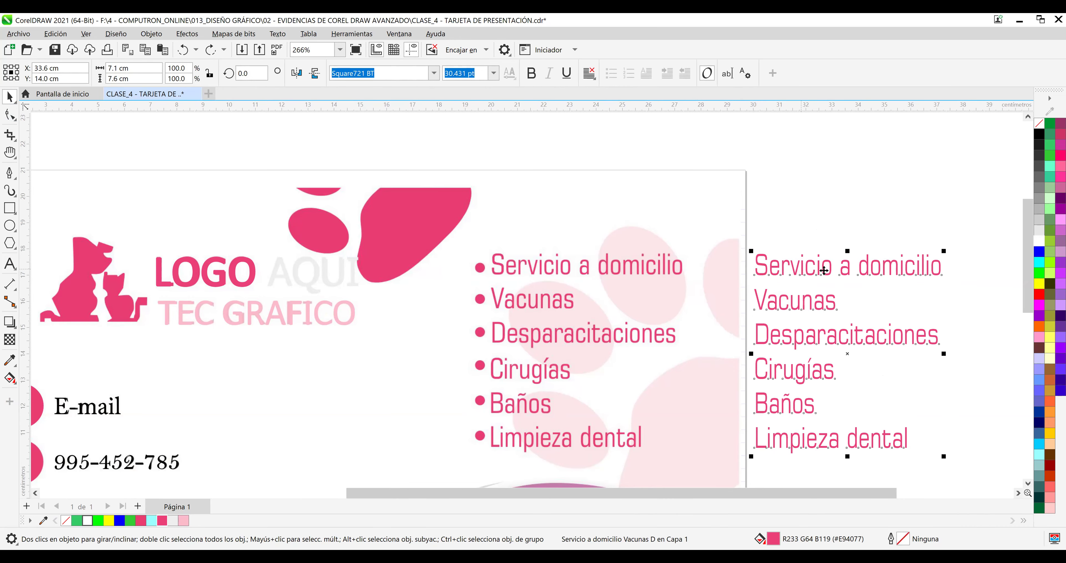
{"action": "scroll", "coordinate": [823, 269], "scroll_direction": "up", "scroll_amount": 1}
{"action": "scroll", "coordinate": [868, 267], "scroll_direction": "up", "scroll_amount": 1}
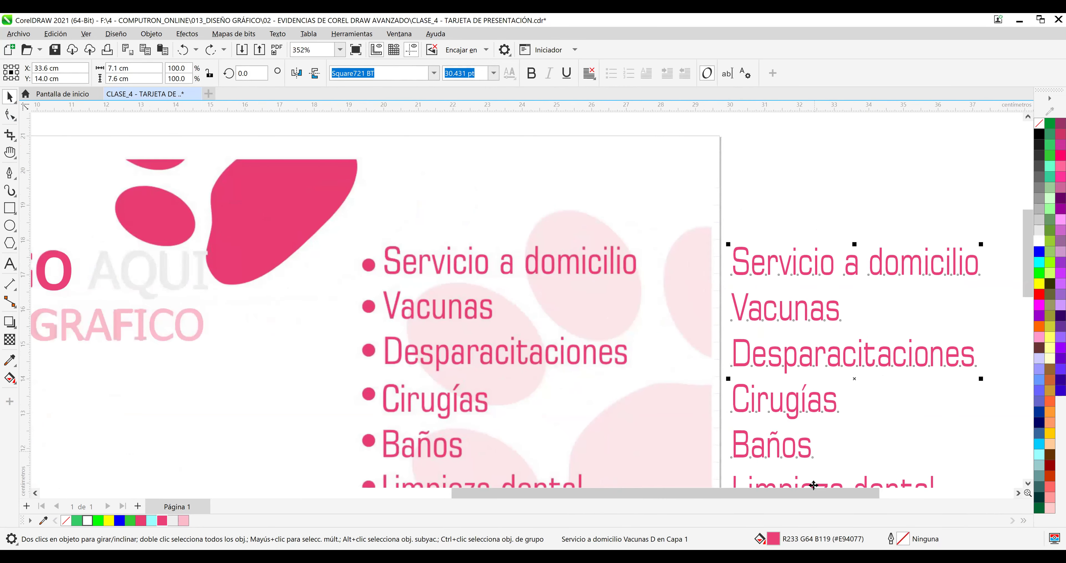
{"action": "left_click_drag", "start_coordinate": [814, 500], "coordinate": [917, 500]}
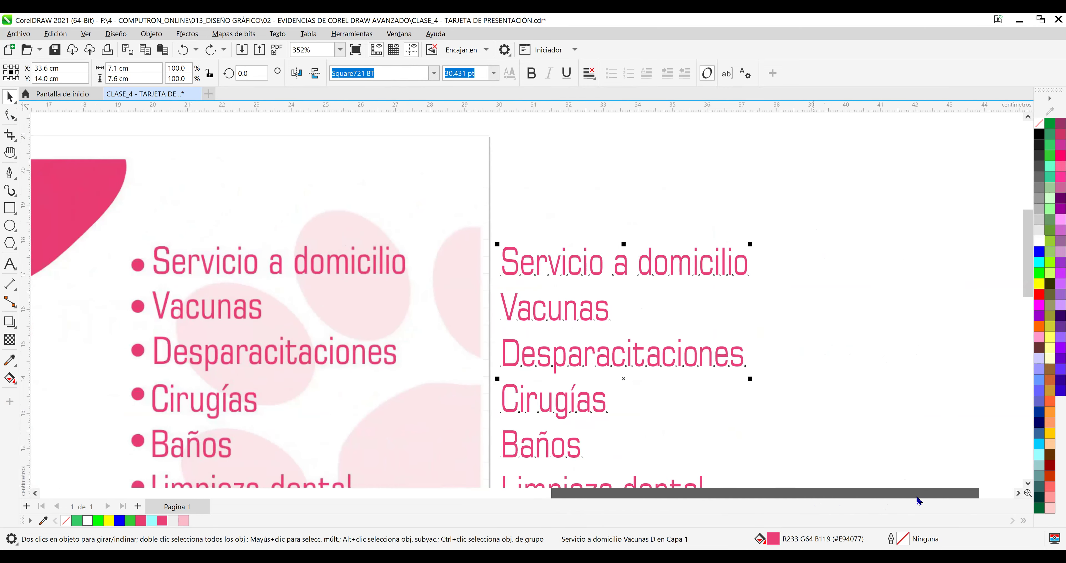
{"action": "left_click_drag", "start_coordinate": [1028, 285], "coordinate": [1031, 304]}
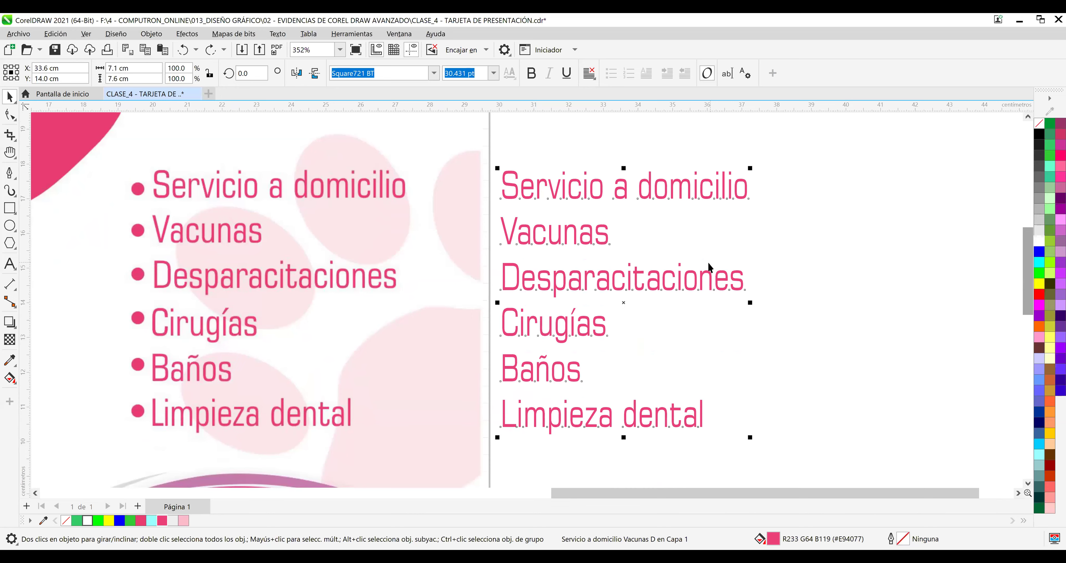
{"action": "scroll", "coordinate": [709, 266], "scroll_direction": "up", "scroll_amount": 1}
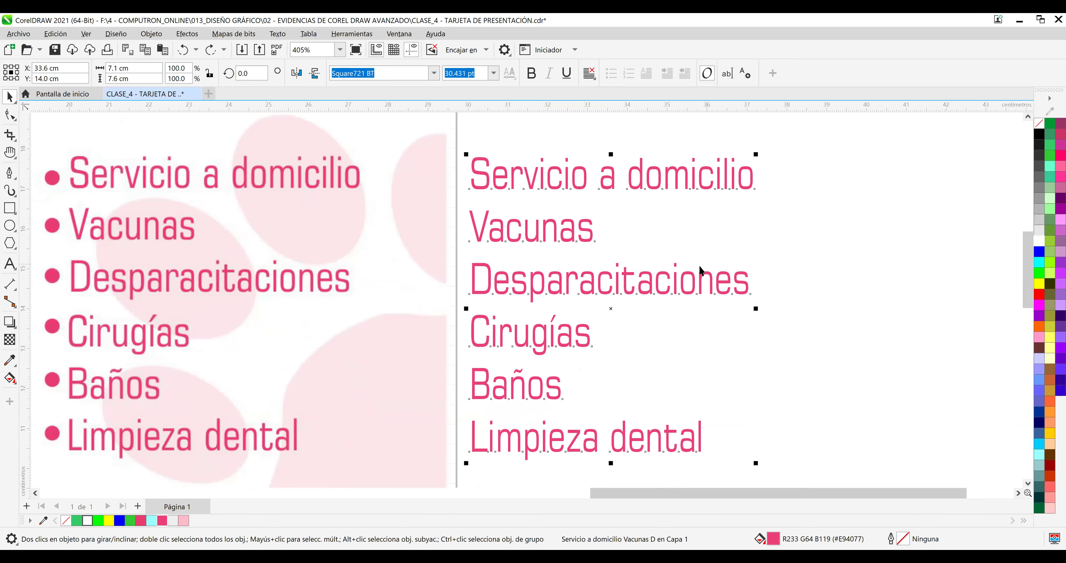
{"action": "left_click", "coordinate": [56, 51]}
Move the services list farther from the page edge to about X 34.9 cm, keeping Y at 14.0 cm.
{"action": "left_click", "coordinate": [680, 181]}
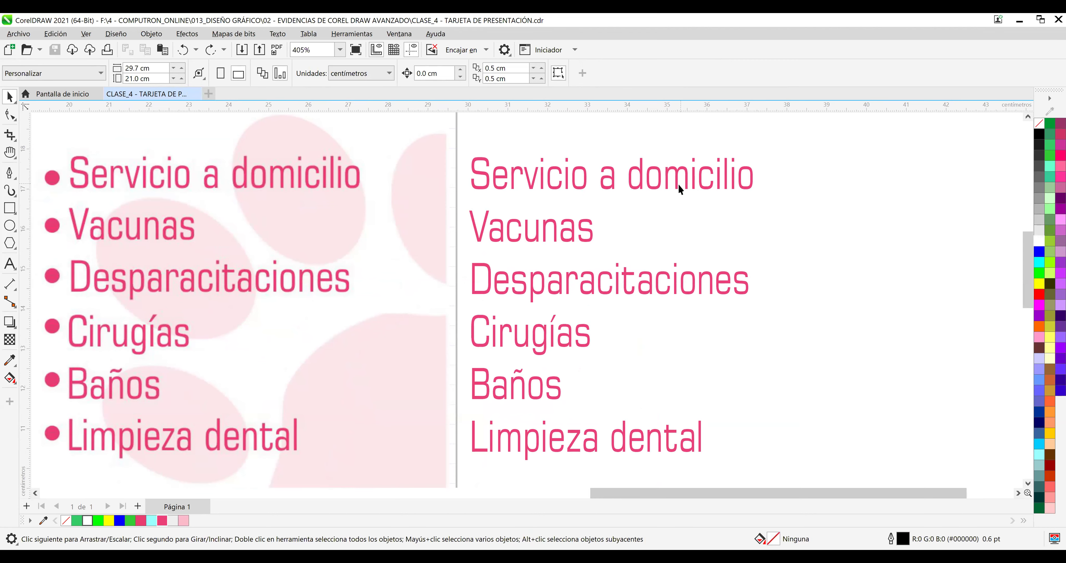
{"action": "left_click", "coordinate": [674, 193]}
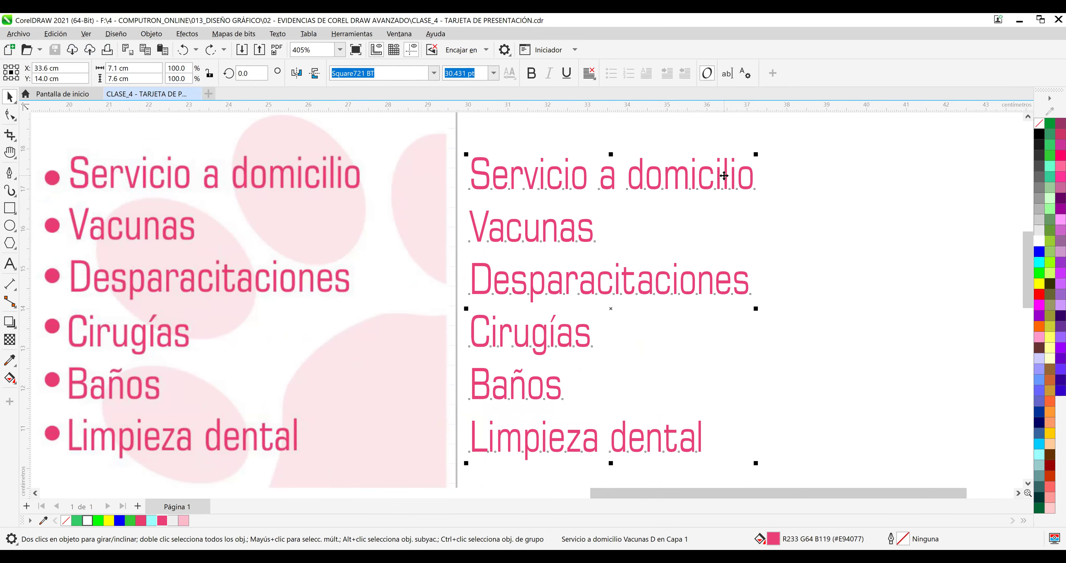
{"action": "scroll", "coordinate": [724, 182], "scroll_direction": "up", "scroll_amount": 1}
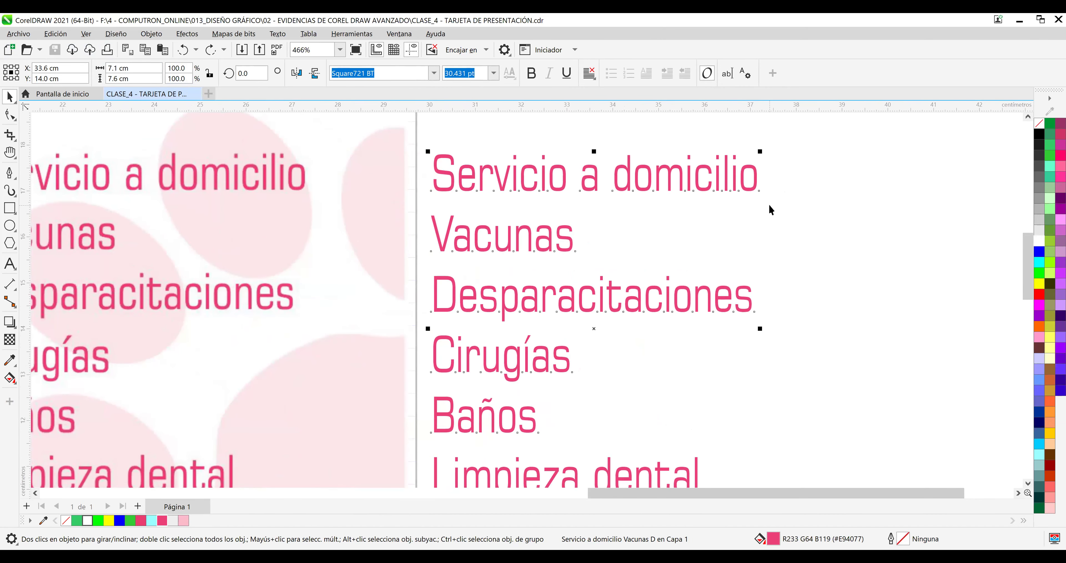
{"action": "scroll", "coordinate": [769, 203], "scroll_direction": "down", "scroll_amount": 1}
{"action": "left_click", "coordinate": [784, 199]}
{"action": "left_click", "coordinate": [721, 191]}
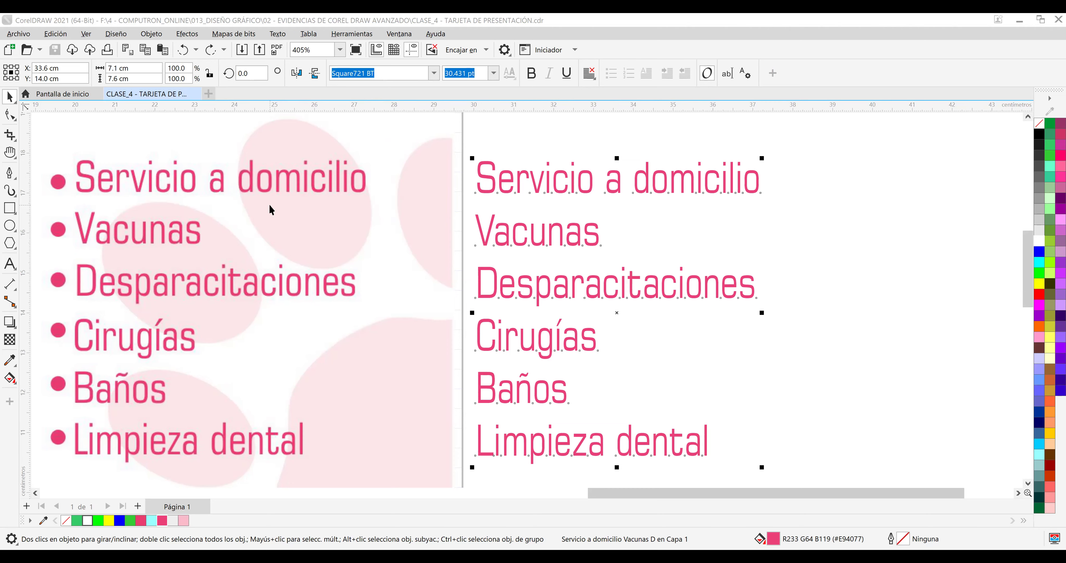
{"action": "left_click_drag", "start_coordinate": [479, 173], "coordinate": [552, 185]}
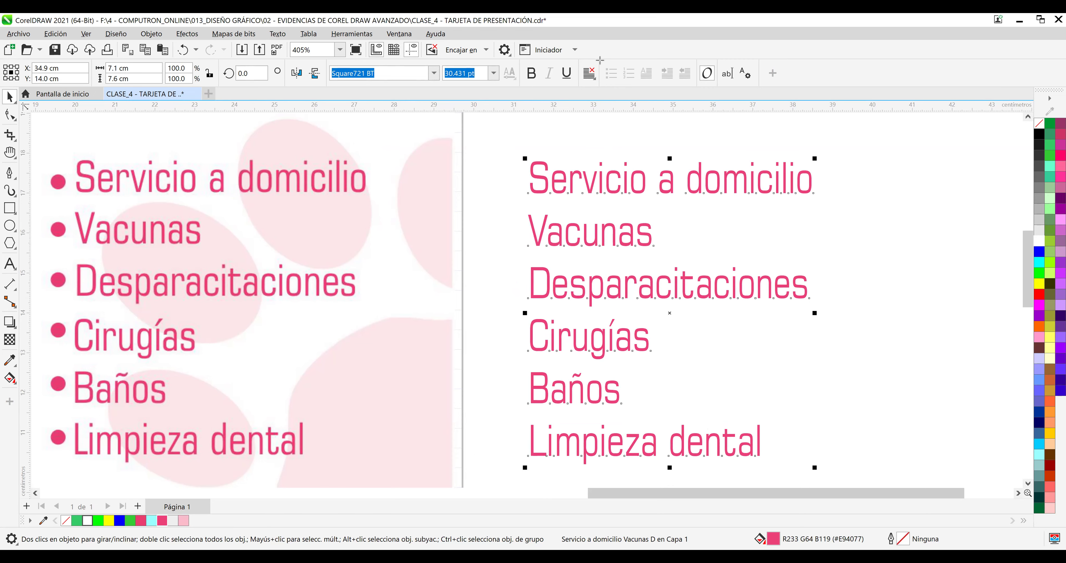
{"action": "left_click_drag", "start_coordinate": [599, 58], "coordinate": [694, 87]}
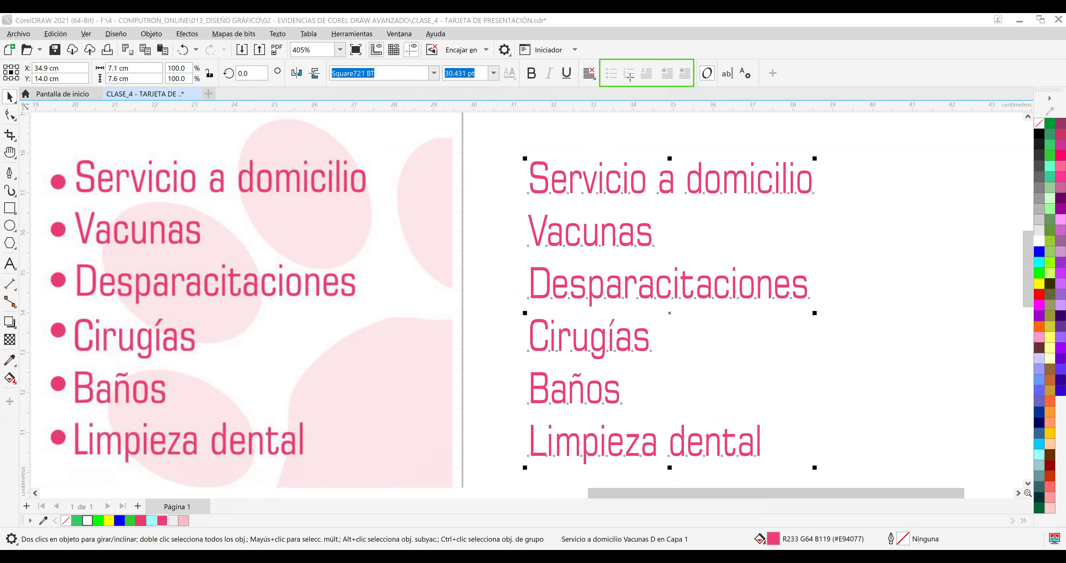
{"action": "left_click_drag", "start_coordinate": [602, 65], "coordinate": [620, 81]}
{"action": "left_click", "coordinate": [637, 173]}
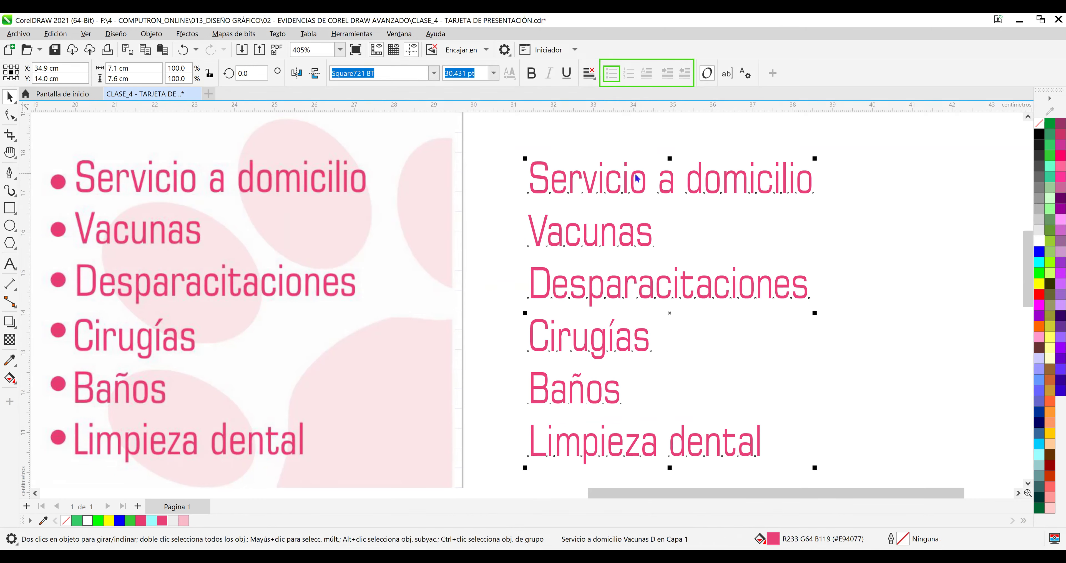
Try converting the services list to paragraph text and applying bulleted list formatting to it.
{"action": "right_click", "coordinate": [637, 178]}
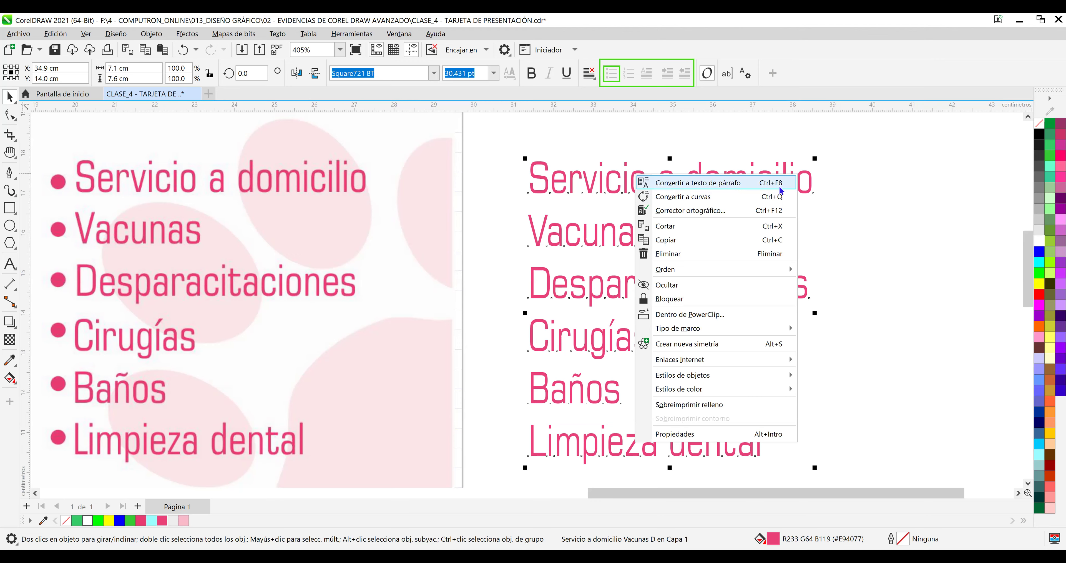
{"action": "left_click", "coordinate": [724, 185]}
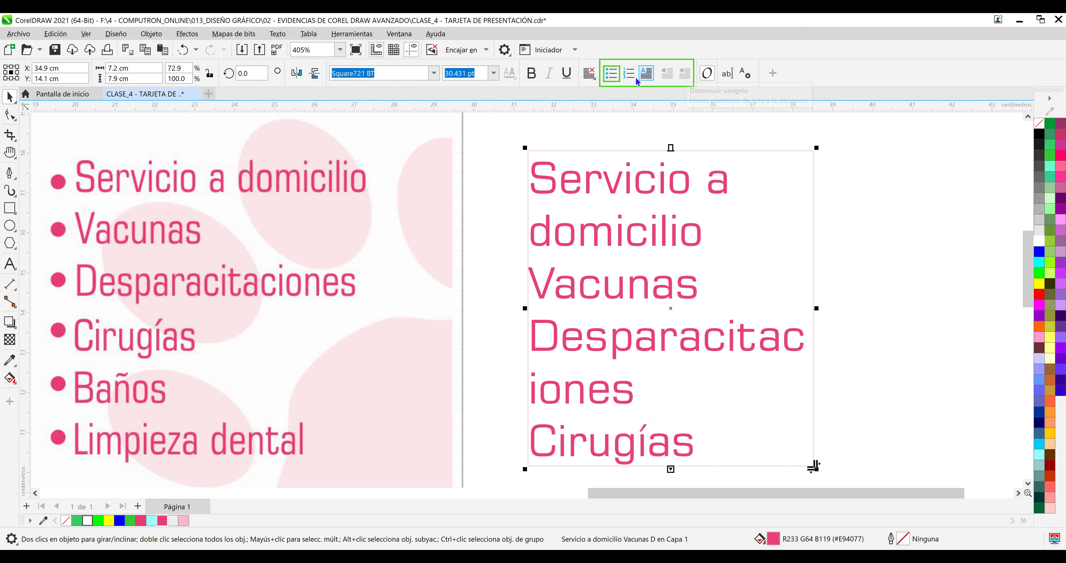
{"action": "left_click", "coordinate": [611, 74]}
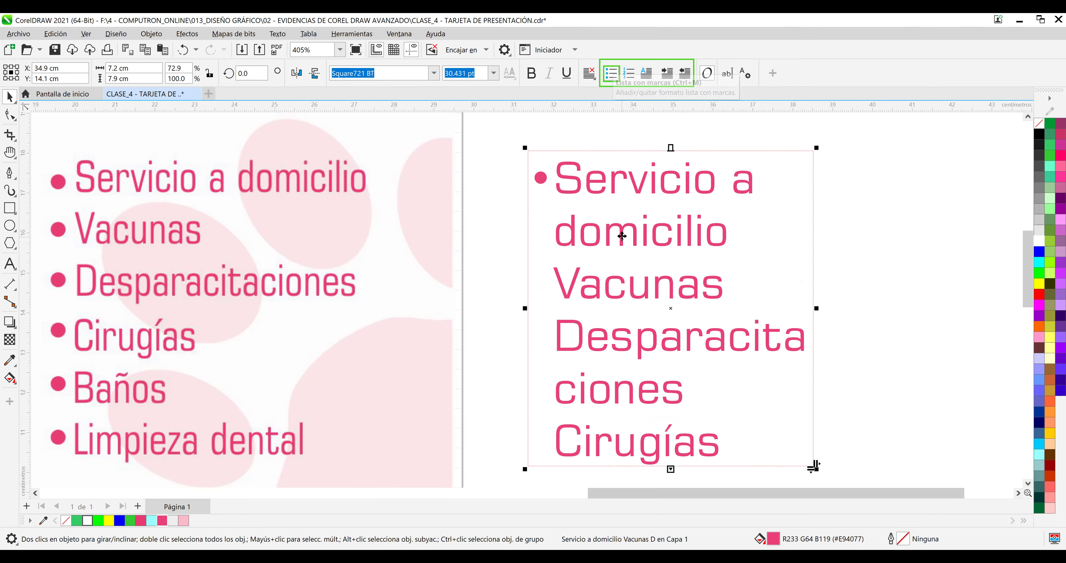
Try widening the bulleted text frame to about 8.8 cm and toggling the bullet formatting with the cursor before "Vacunas".
{"action": "left_click", "coordinate": [641, 238]}
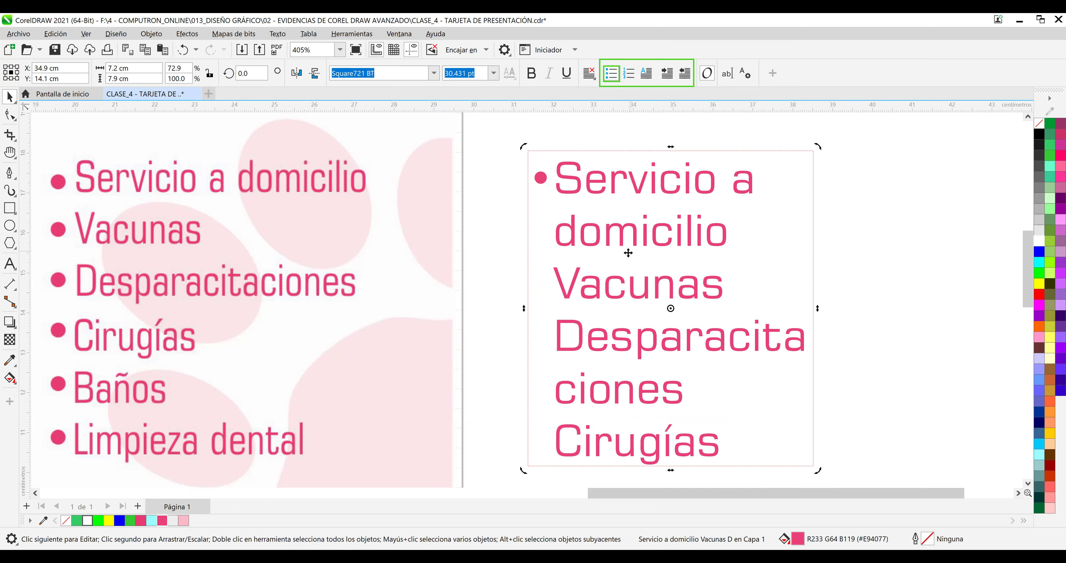
{"action": "left_click", "coordinate": [557, 283]}
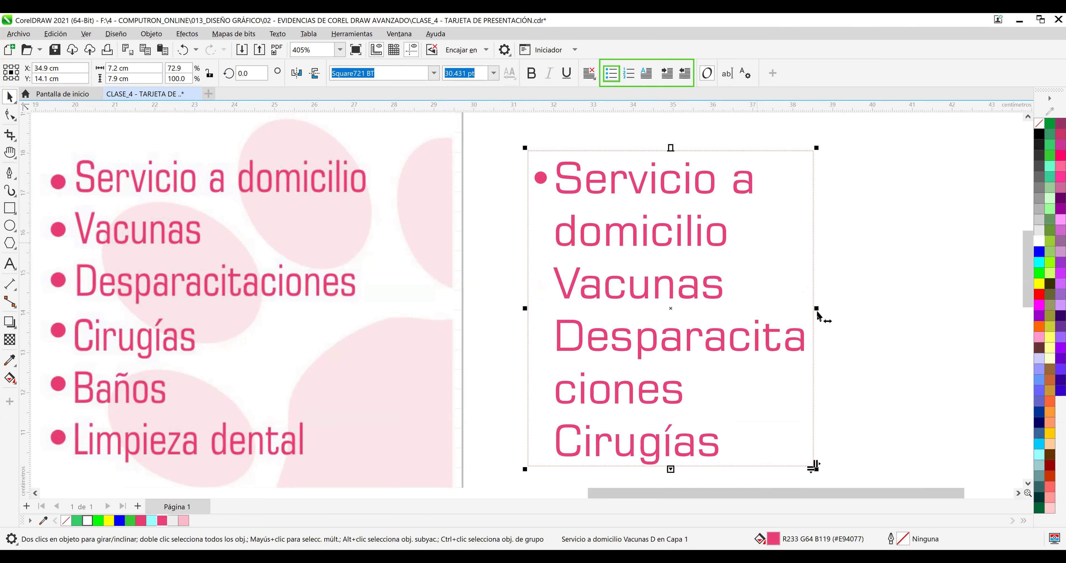
{"action": "left_click_drag", "start_coordinate": [838, 312], "coordinate": [900, 309]}
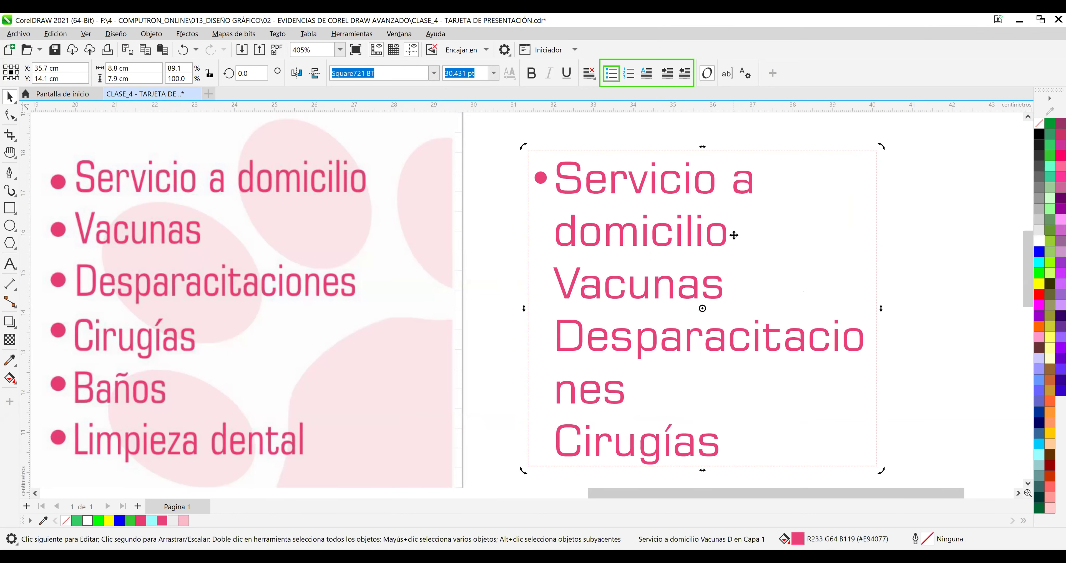
{"action": "left_click", "coordinate": [609, 281]}
{"action": "left_click", "coordinate": [559, 288]}
{"action": "double_click", "coordinate": [559, 289]}
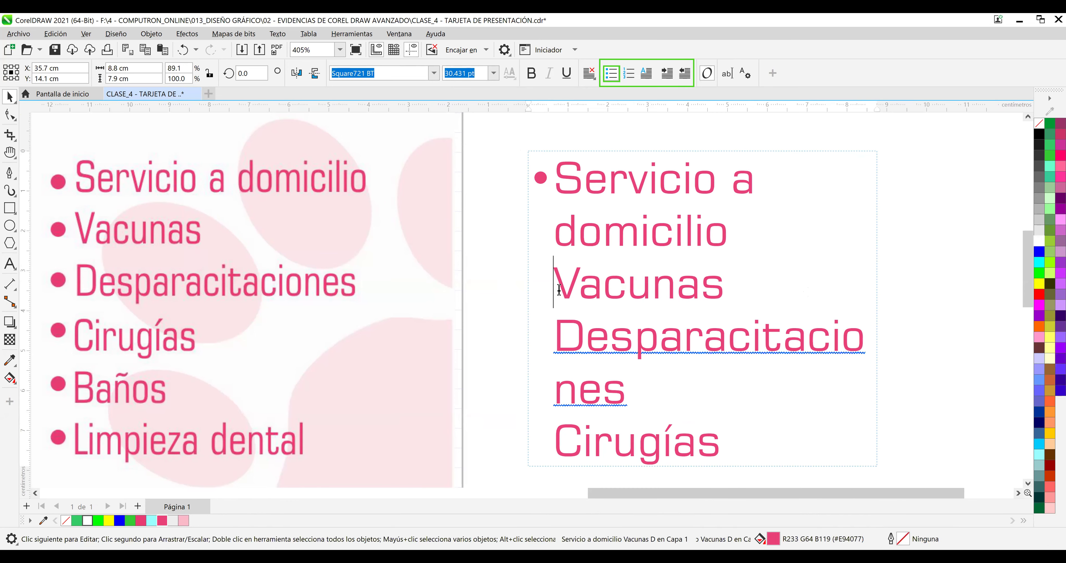
{"action": "left_click", "coordinate": [610, 76]}
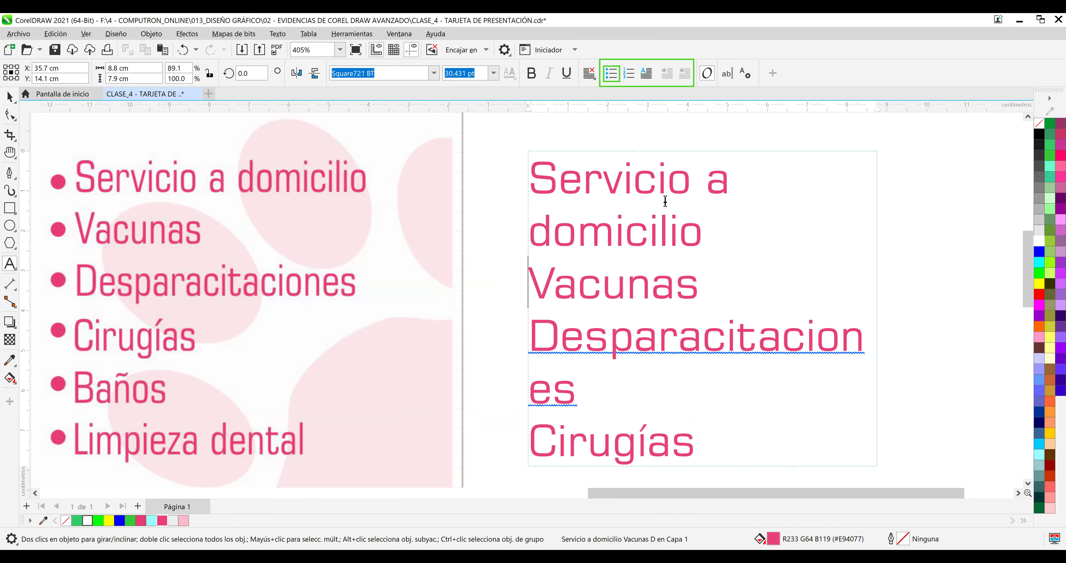
Undo the bullet formatting, frame widening and paragraph text conversion of the services list, and deselect it.
{"action": "key", "text": "ctrl+z"}
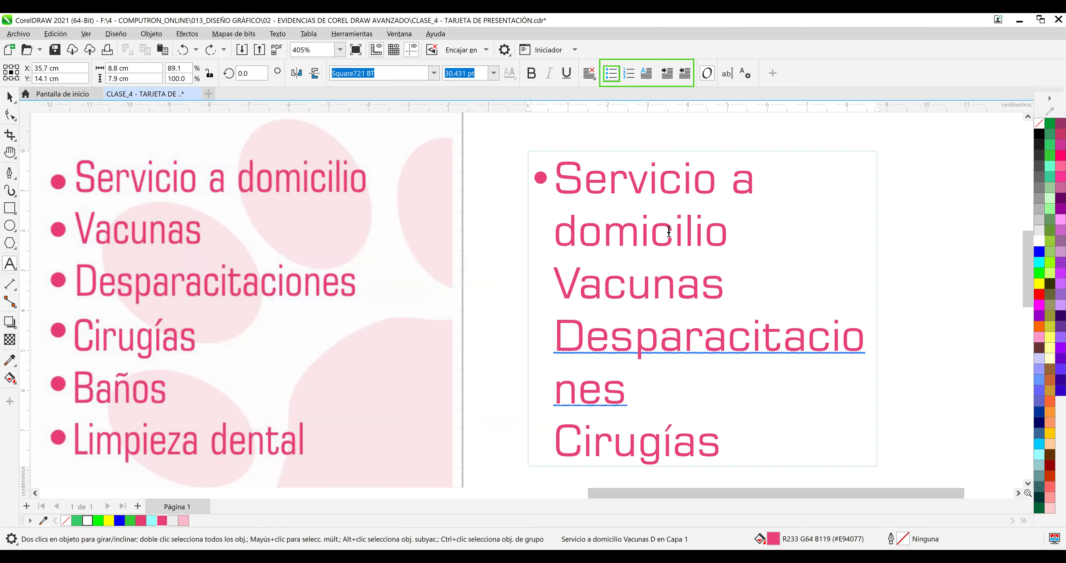
{"action": "key", "text": "ctrl+z"}
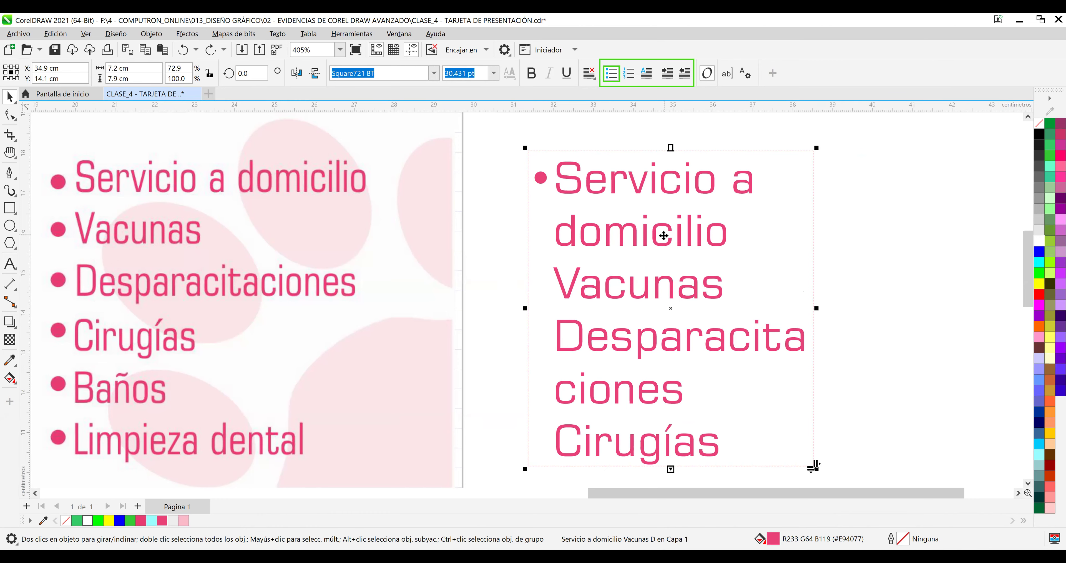
{"action": "key", "text": "ctrl+z"}
{"action": "key", "text": "ctrl+z"}
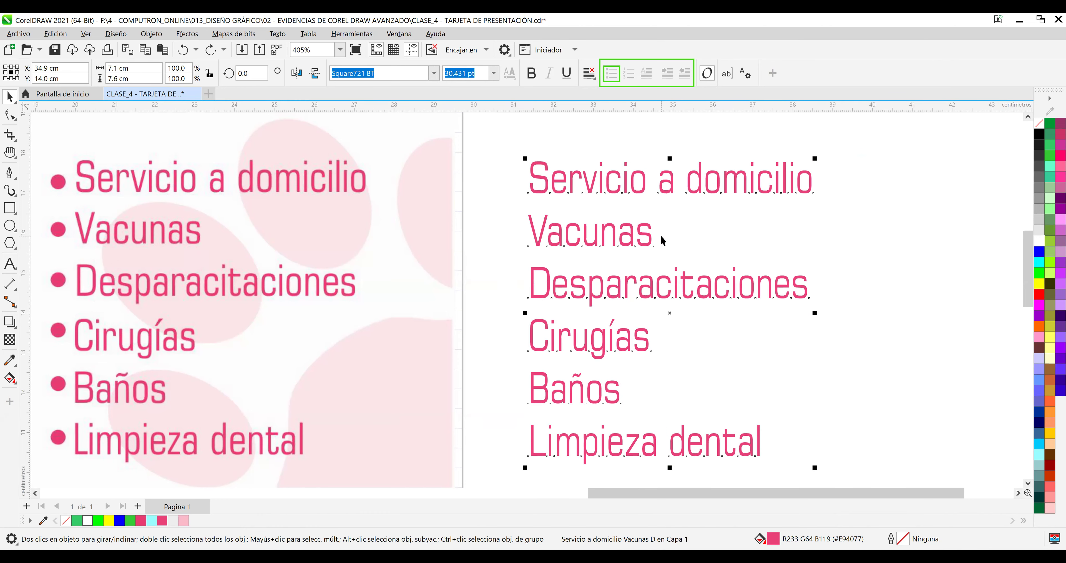
{"action": "key", "text": "Escape"}
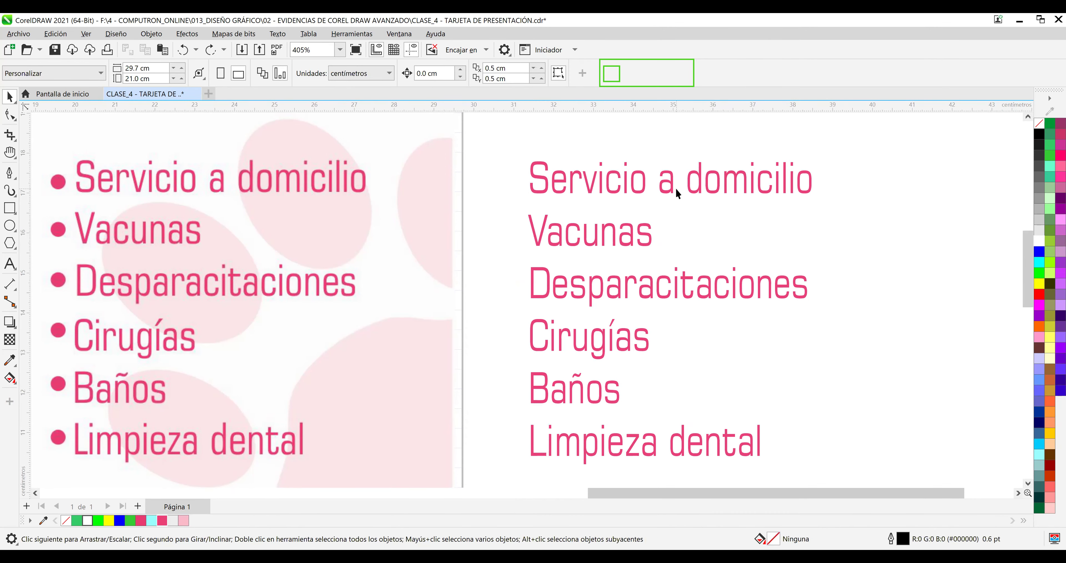
Open the text properties of the services list and examine its character, paragraph and frame settings.
{"action": "left_click", "coordinate": [537, 179]}
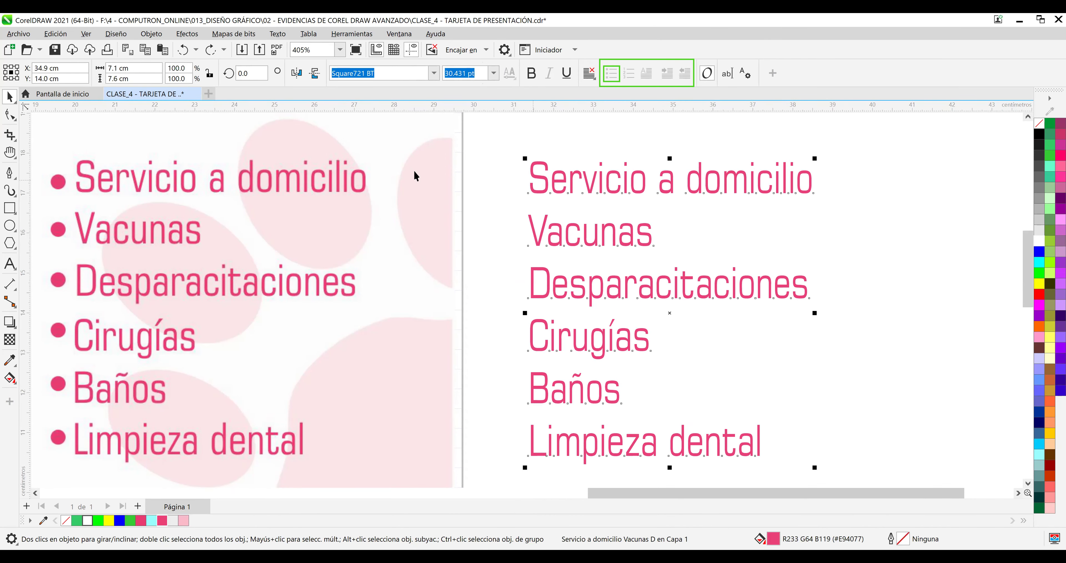
{"action": "left_click", "coordinate": [12, 262]}
{"action": "left_click_drag", "start_coordinate": [528, 181], "coordinate": [854, 178]}
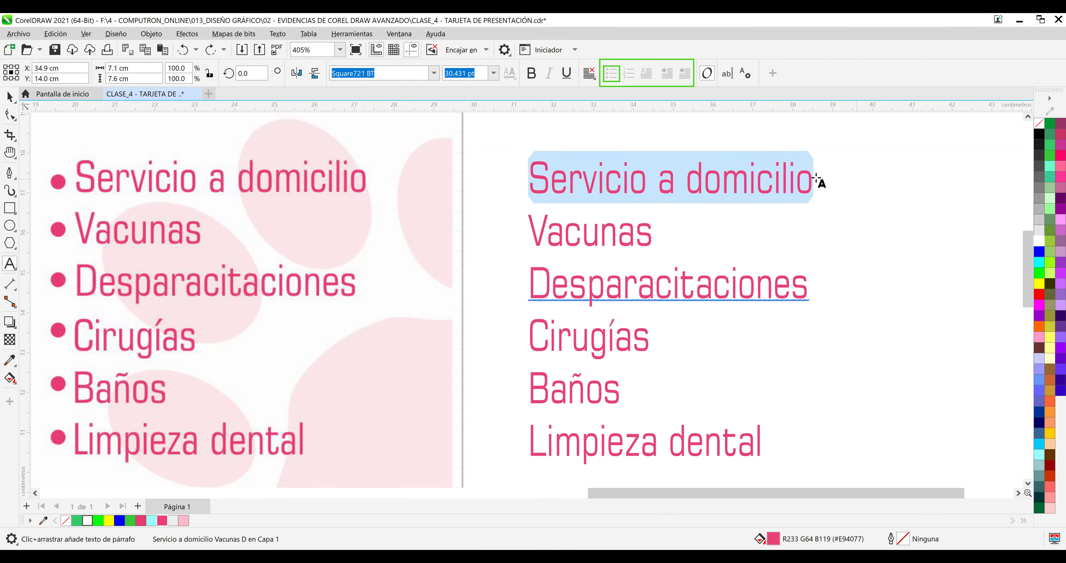
{"action": "left_click", "coordinate": [532, 181]}
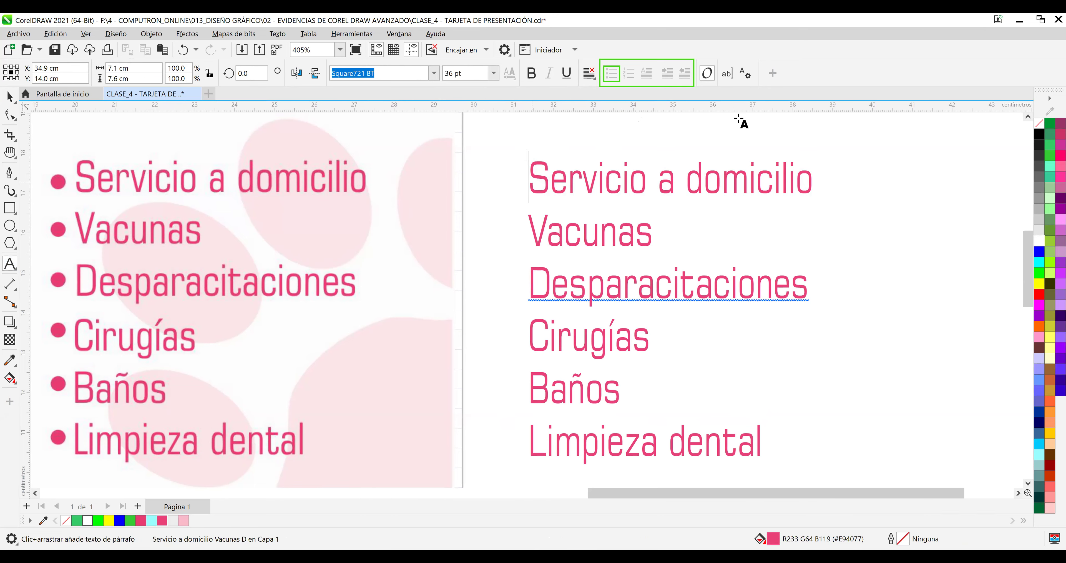
{"action": "left_click", "coordinate": [745, 75]}
{"action": "left_click", "coordinate": [750, 79]}
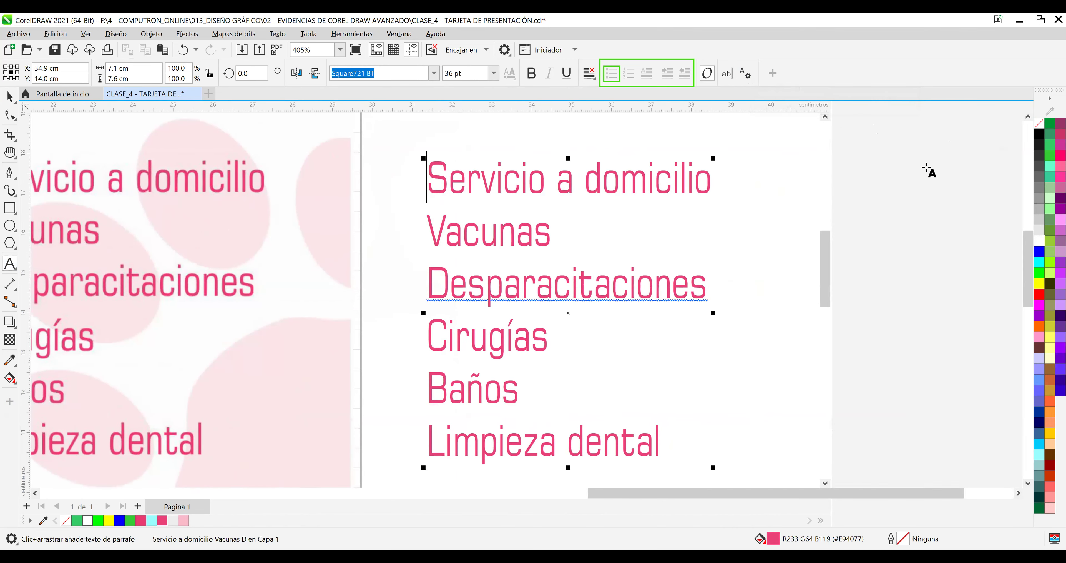
{"action": "left_click", "coordinate": [744, 76]}
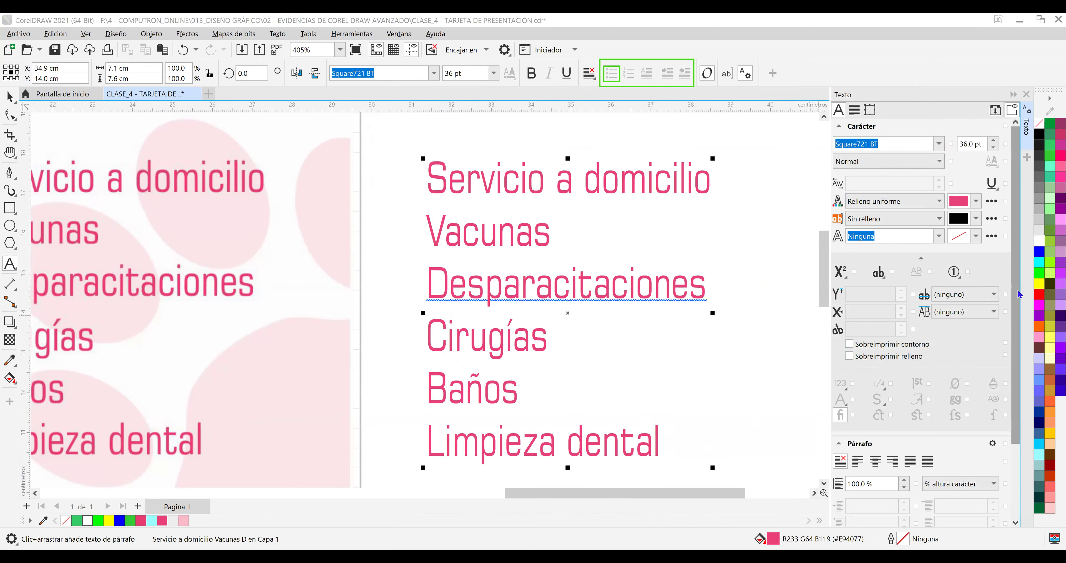
{"action": "left_click_drag", "start_coordinate": [1020, 294], "coordinate": [1021, 388]}
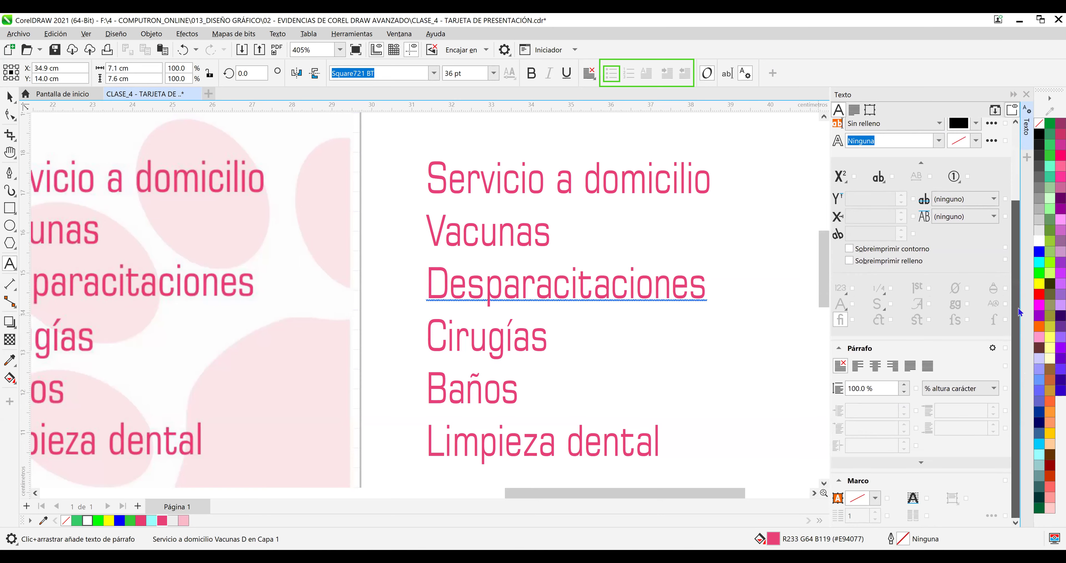
{"action": "left_click_drag", "start_coordinate": [1020, 311], "coordinate": [1021, 230]}
{"action": "scroll", "coordinate": [711, 267], "scroll_direction": "down", "scroll_amount": 1}
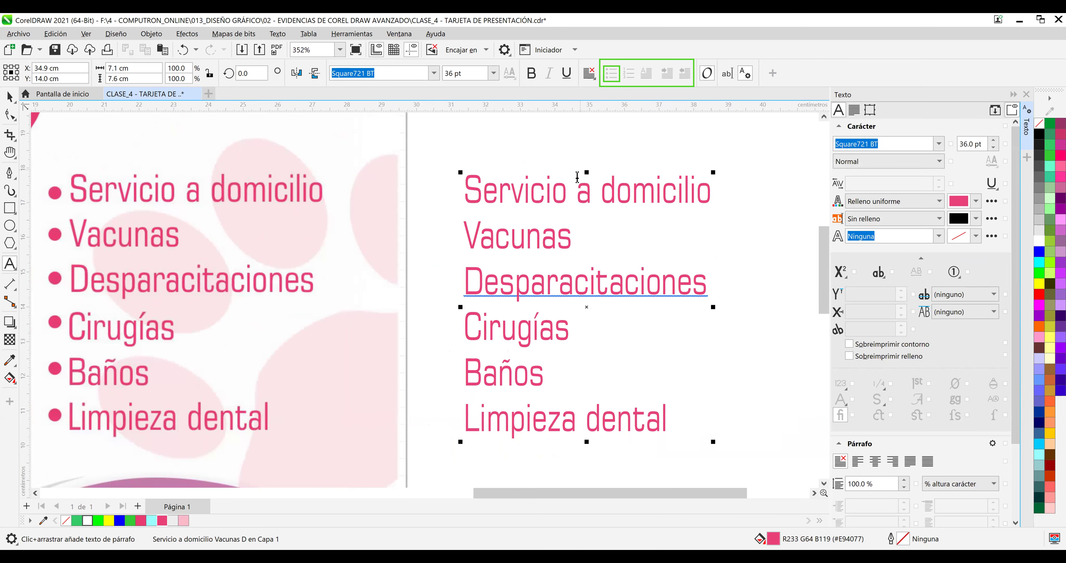
Open the text editor for the "Servicio a domicilio" line, examine its display and paragraph text options, and close it without changes.
{"action": "left_click_drag", "start_coordinate": [467, 192], "coordinate": [709, 193]}
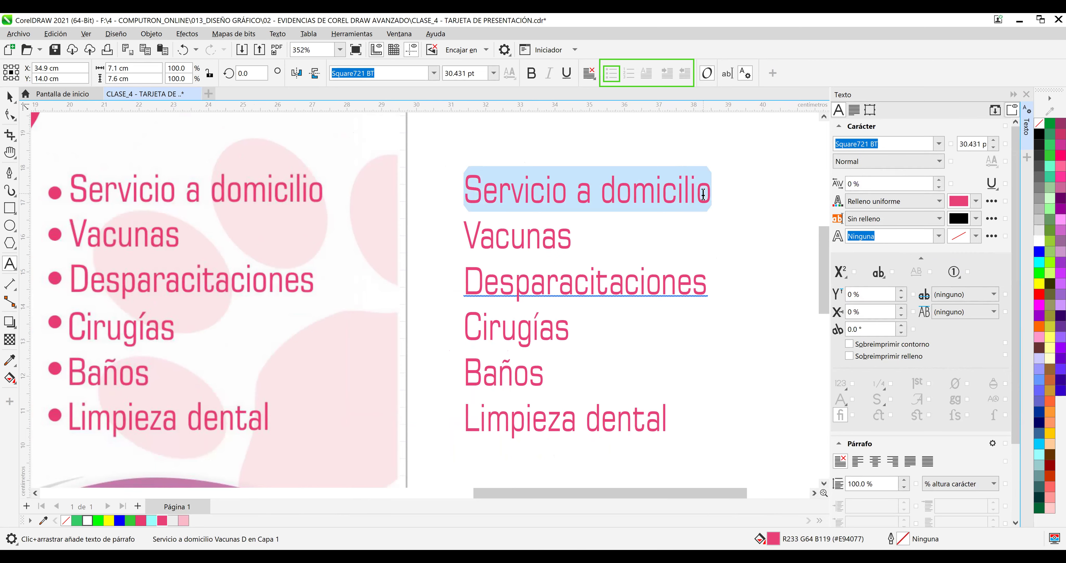
{"action": "right_click", "coordinate": [704, 193]}
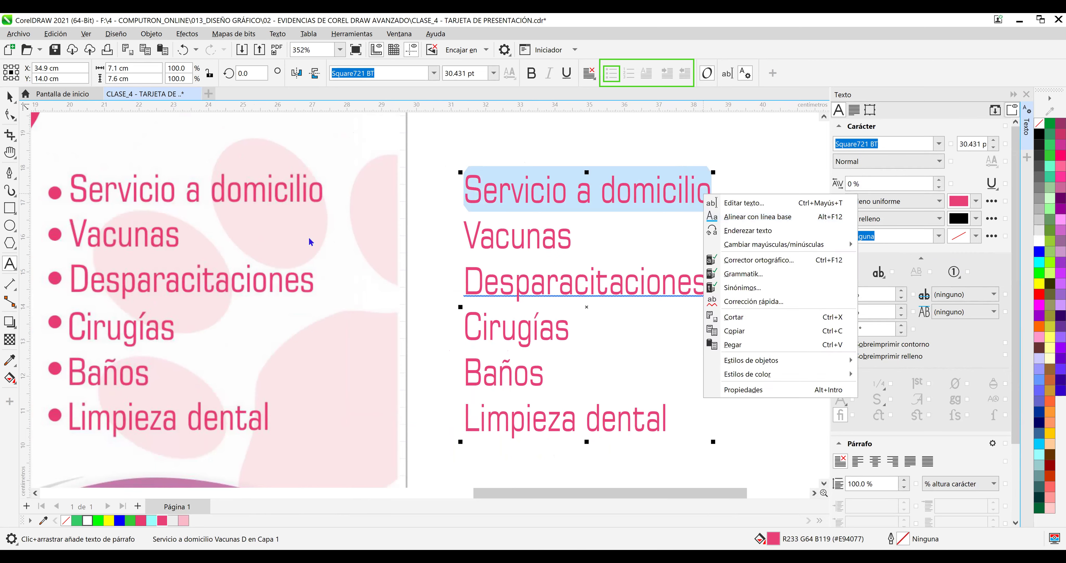
{"action": "left_click", "coordinate": [666, 213]}
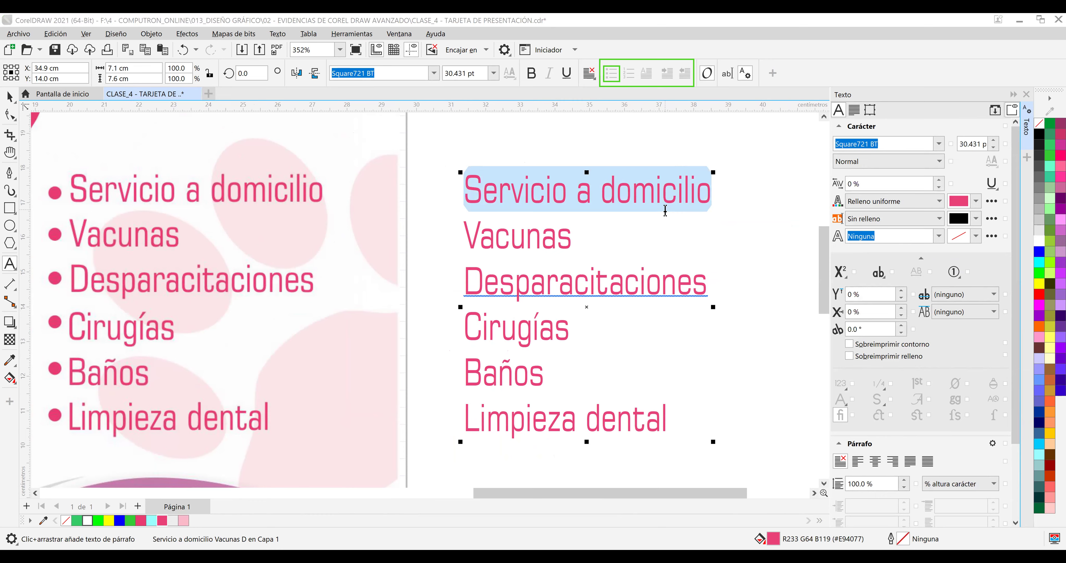
{"action": "right_click", "coordinate": [665, 202]}
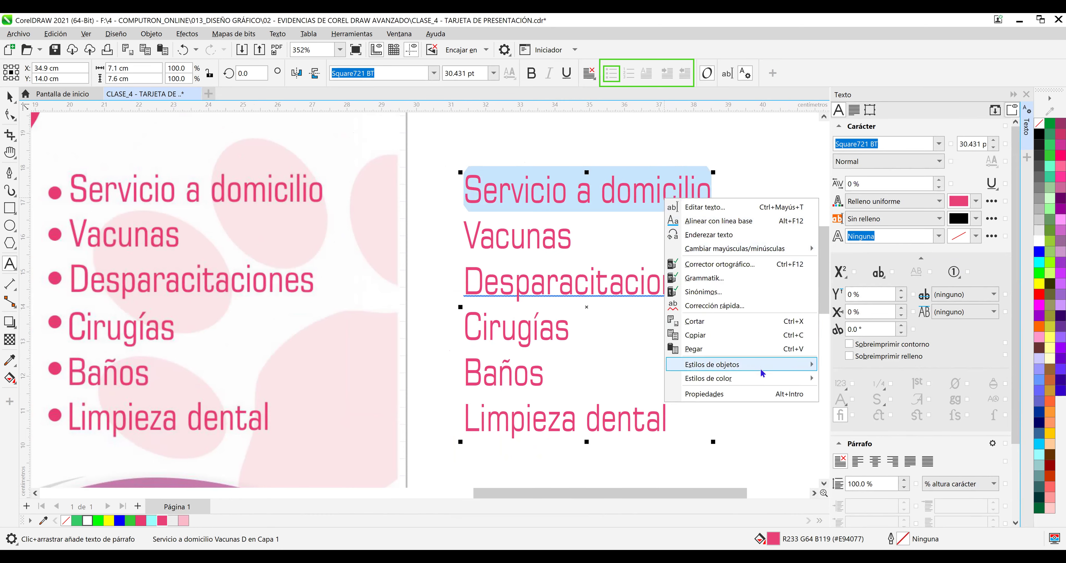
{"action": "left_click", "coordinate": [756, 208]}
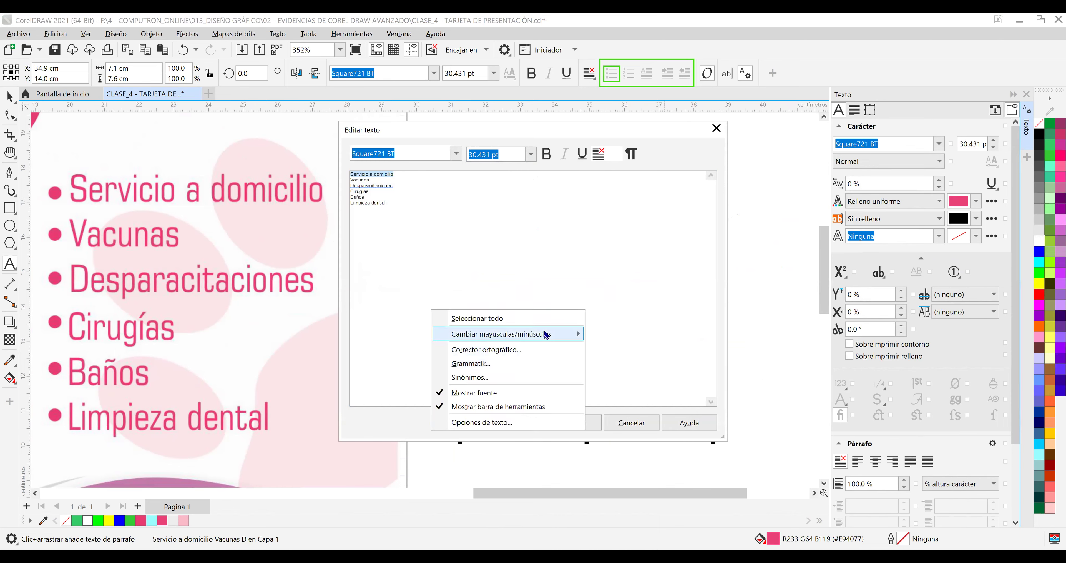
{"action": "left_click", "coordinate": [518, 420]}
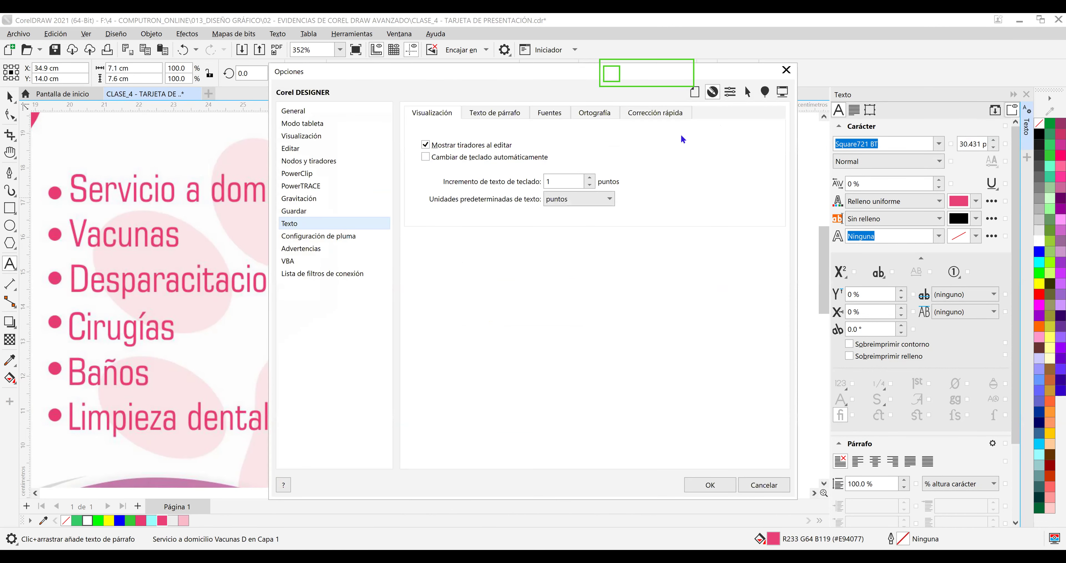
{"action": "left_click", "coordinate": [521, 118]}
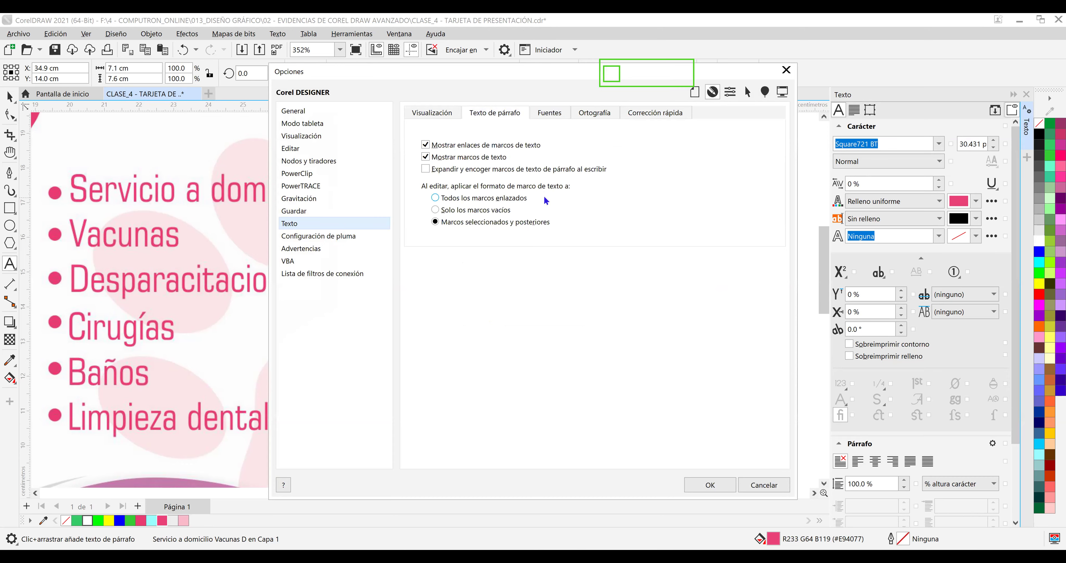
{"action": "left_click", "coordinate": [786, 71]}
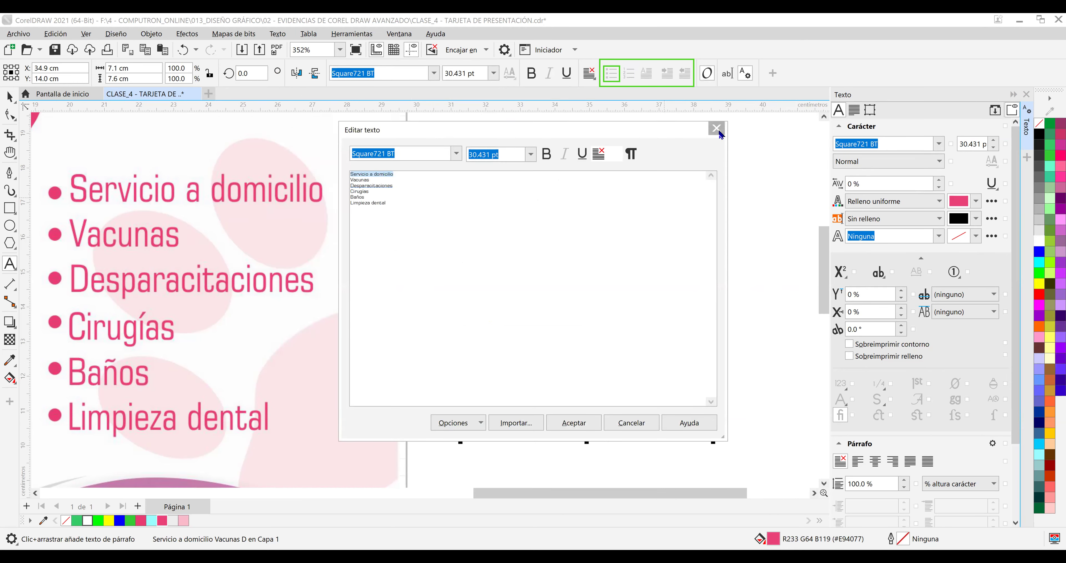
{"action": "key", "text": "Escape"}
{"action": "left_click", "coordinate": [675, 186]}
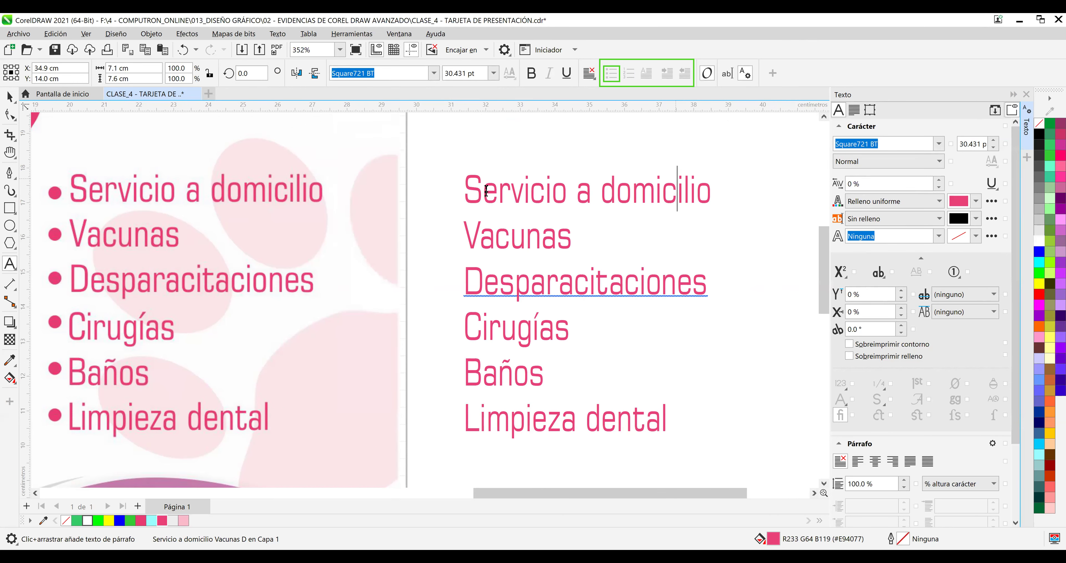
{"action": "left_click_drag", "start_coordinate": [464, 187], "coordinate": [695, 411]}
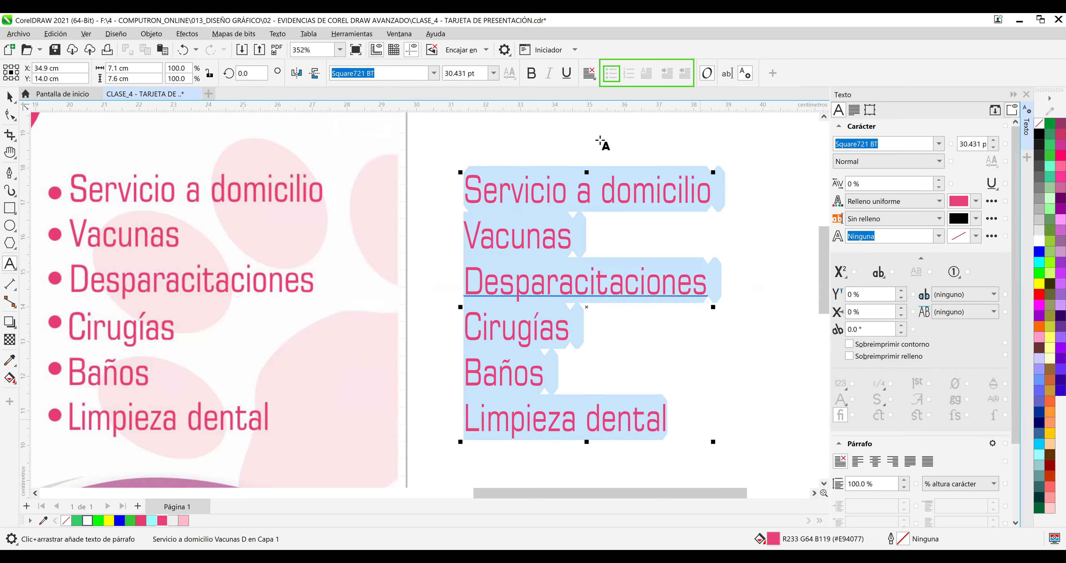
{"action": "right_click", "coordinate": [562, 178]}
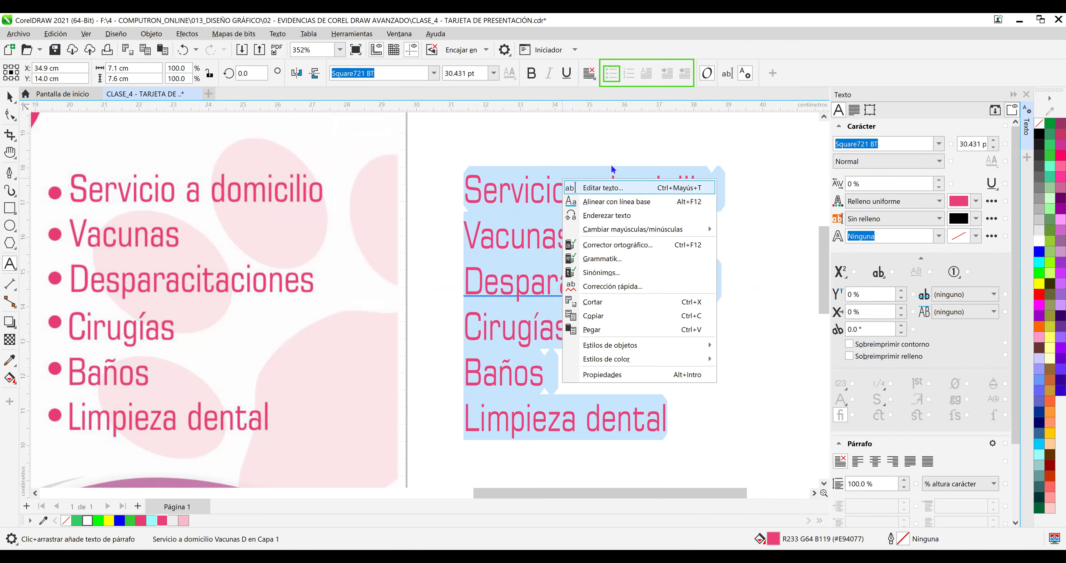
{"action": "left_click", "coordinate": [547, 167]}
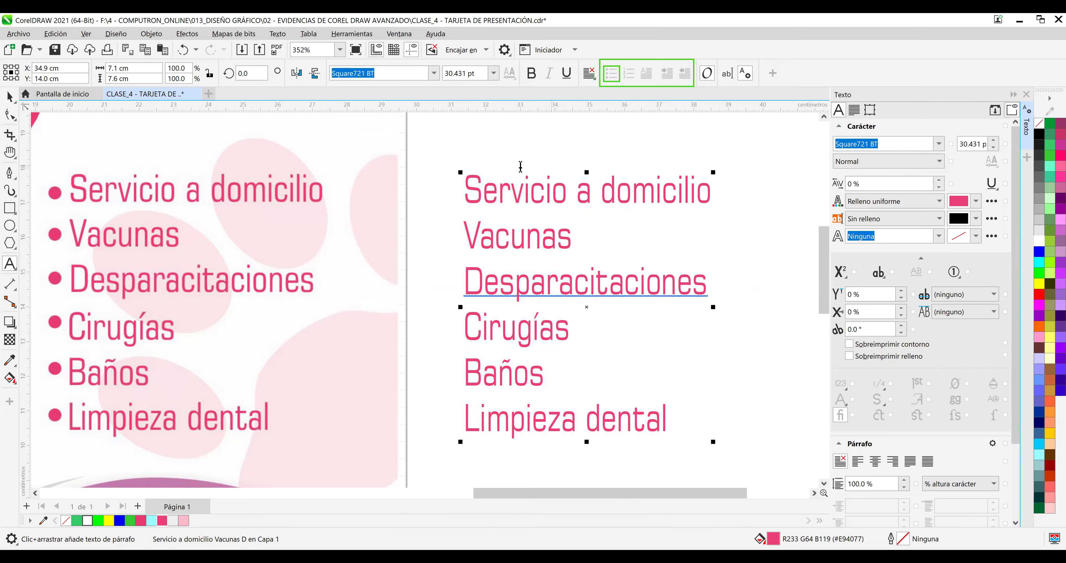
{"action": "left_click", "coordinate": [10, 96]}
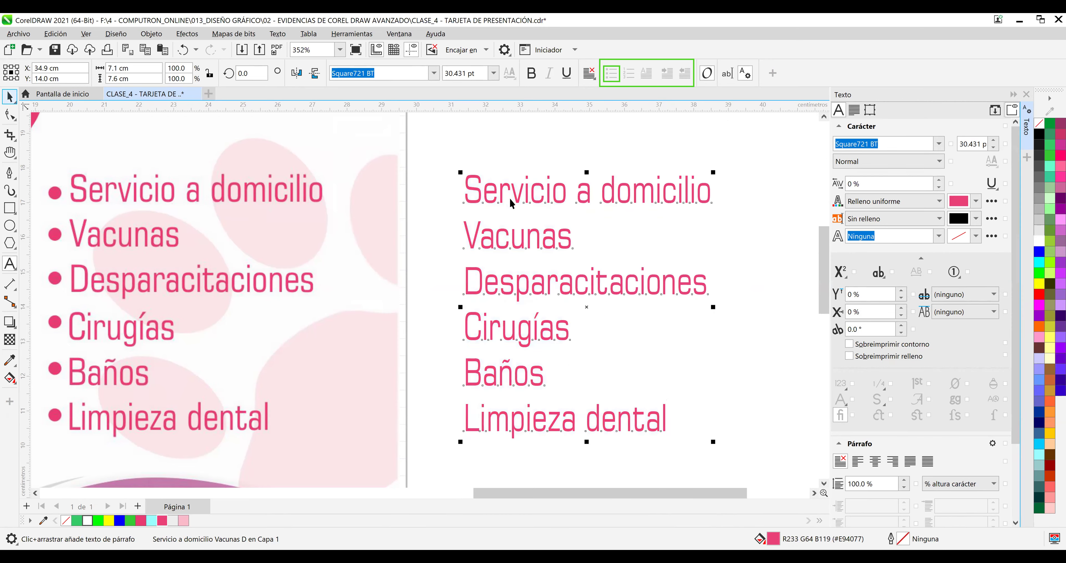
{"action": "left_click", "coordinate": [518, 196]}
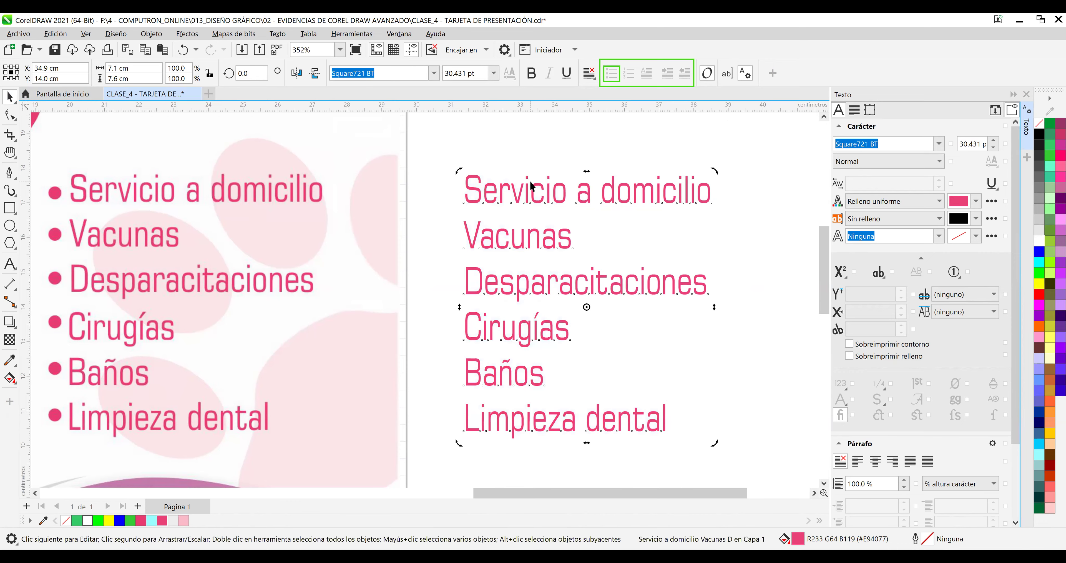
{"action": "left_click", "coordinate": [517, 187]}
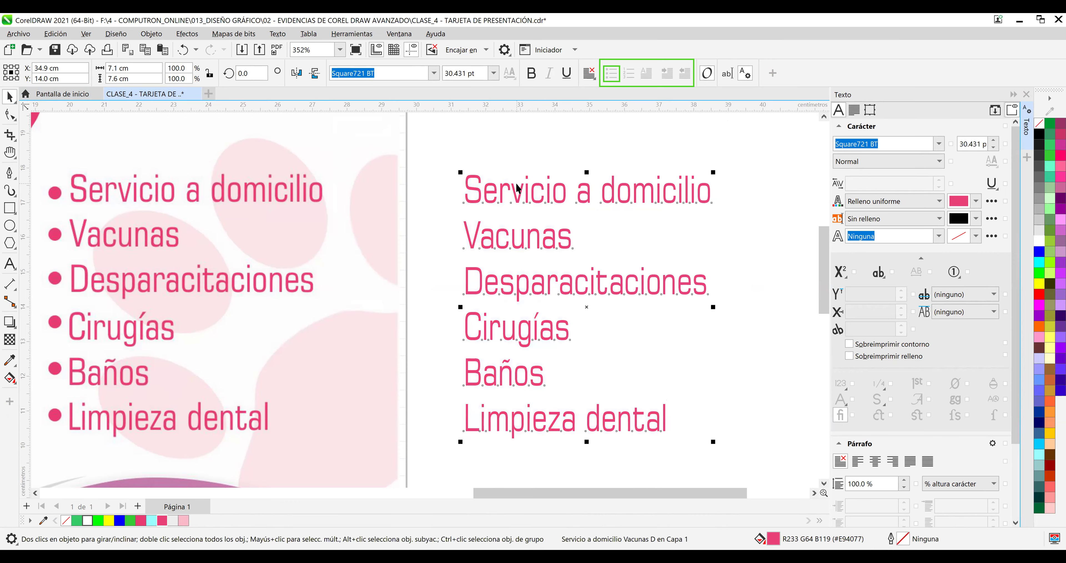
{"action": "right_click", "coordinate": [518, 187]}
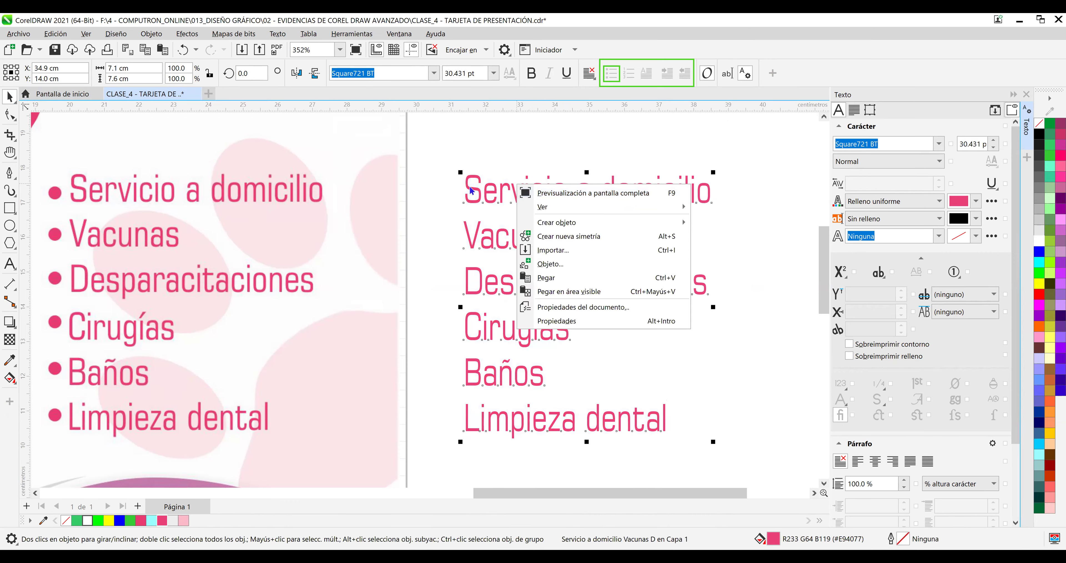
{"action": "left_click", "coordinate": [478, 181]}
{"action": "left_click", "coordinate": [467, 176]}
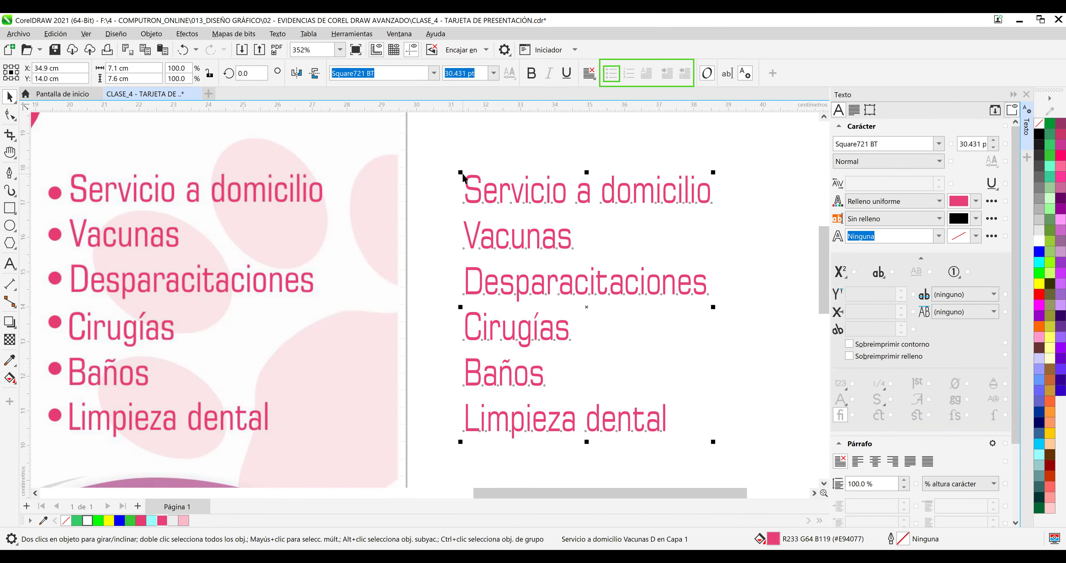
{"action": "right_click", "coordinate": [464, 177]}
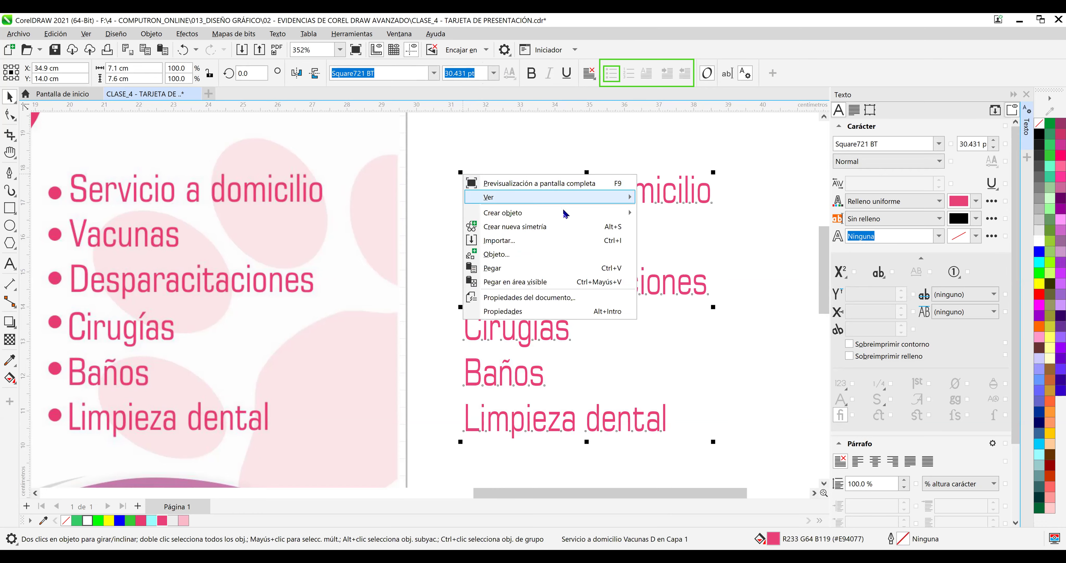
{"action": "mouse_move", "coordinate": [564, 213]}
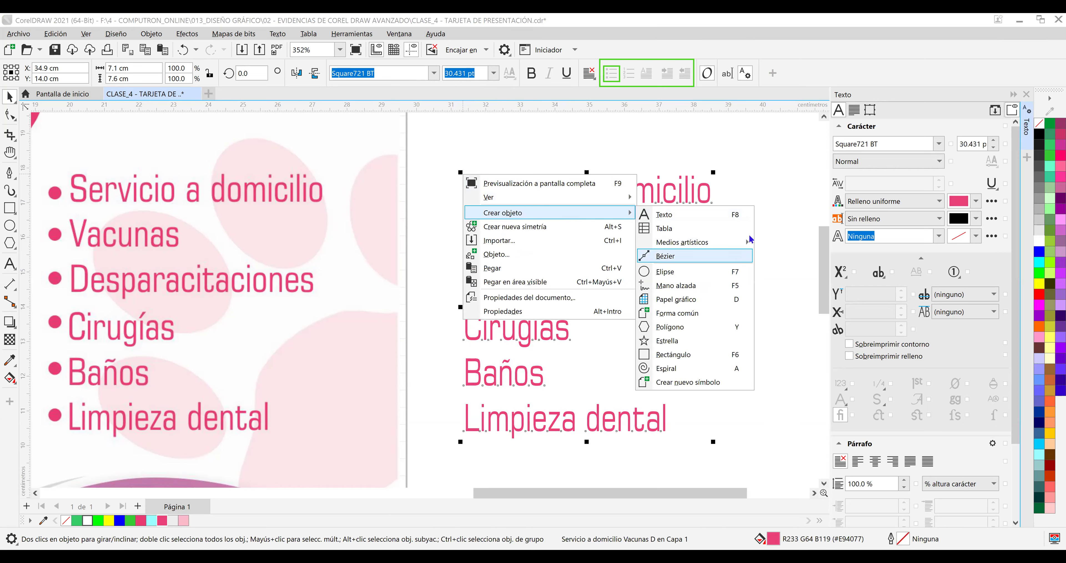
{"action": "left_click", "coordinate": [671, 196]}
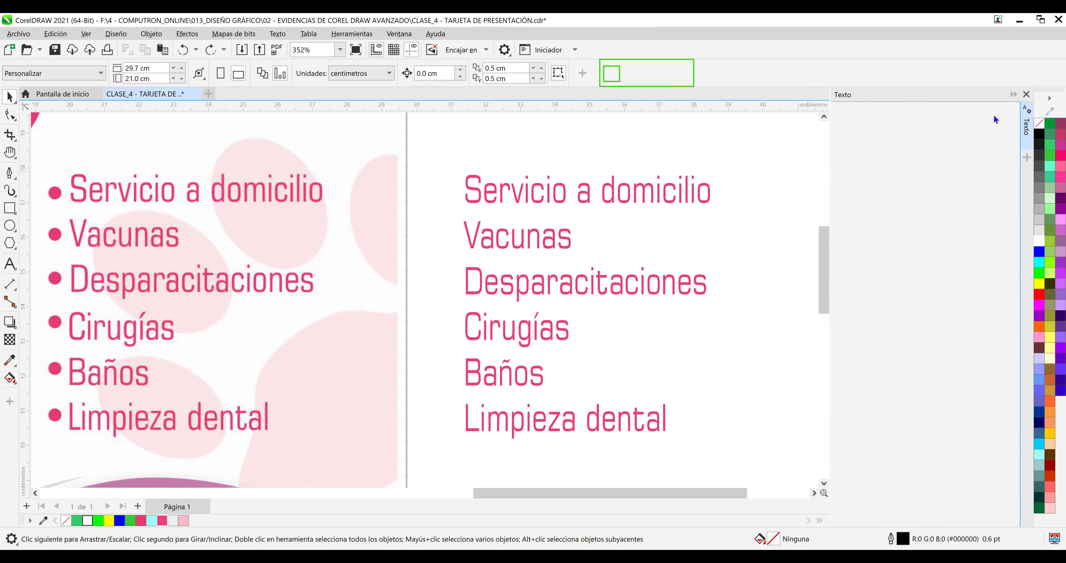
Convert the services list to paragraph text and widen its frame to about 10.2 cm.
{"action": "left_click", "coordinate": [744, 186]}
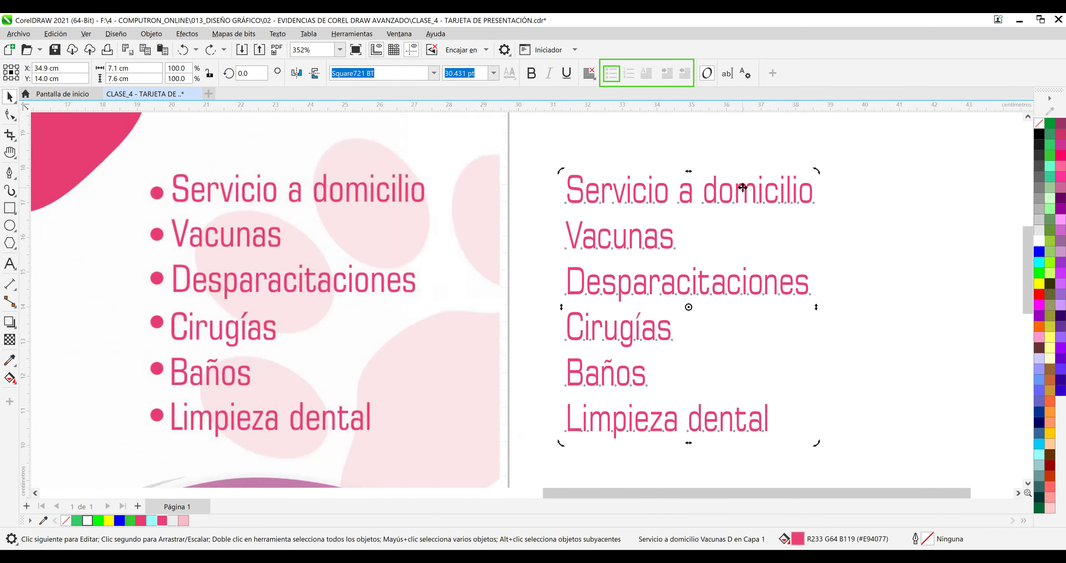
{"action": "right_click", "coordinate": [743, 192]}
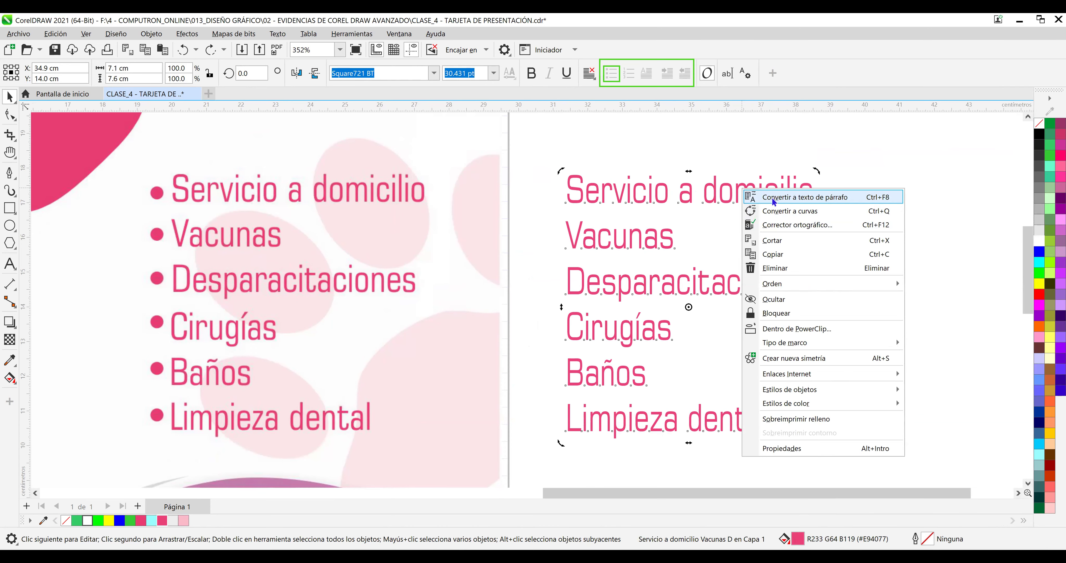
{"action": "right_click", "coordinate": [648, 193]}
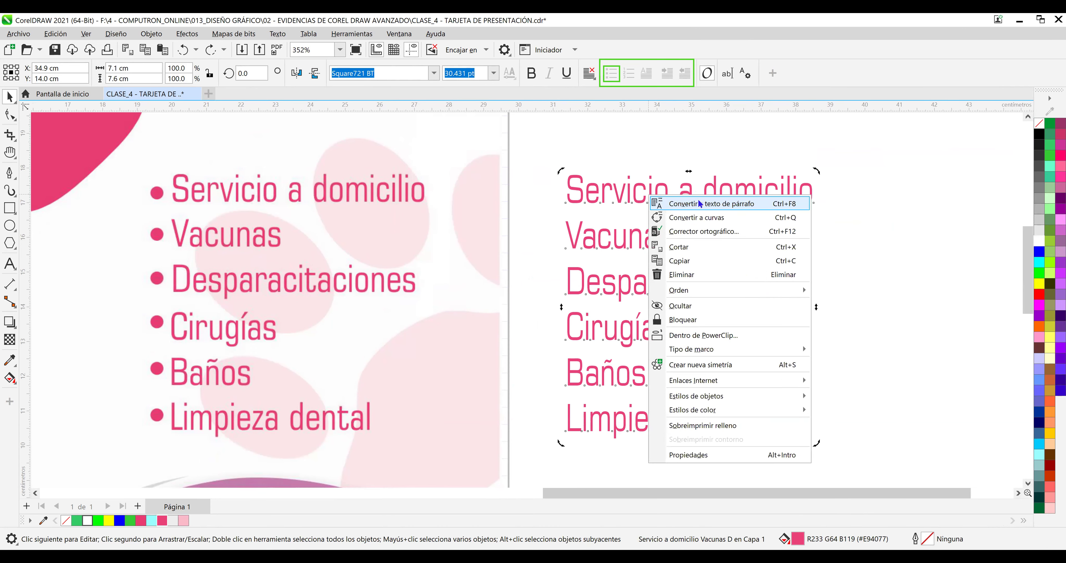
{"action": "left_click", "coordinate": [698, 204]}
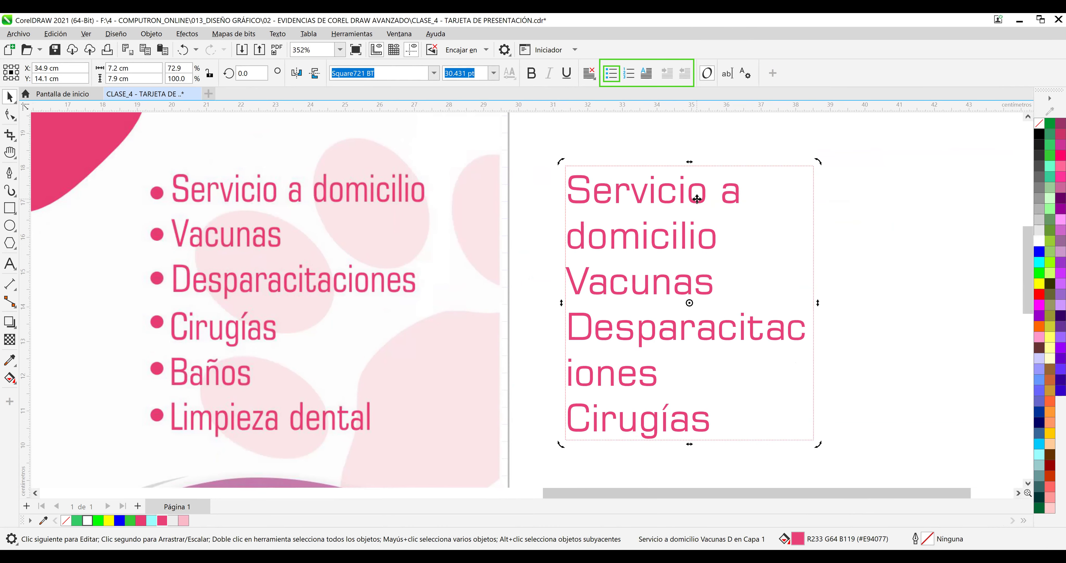
{"action": "left_click_drag", "start_coordinate": [818, 303], "coordinate": [922, 302]}
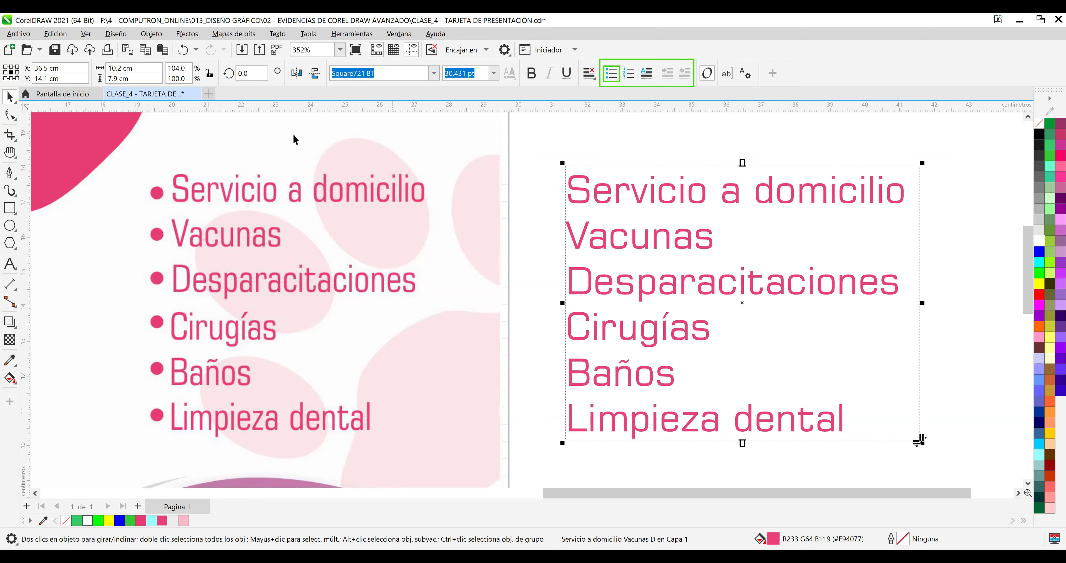
Try numbered list formatting on all lines of the services list and remove it again.
{"action": "left_click", "coordinate": [10, 263]}
{"action": "left_click_drag", "start_coordinate": [571, 195], "coordinate": [852, 415]}
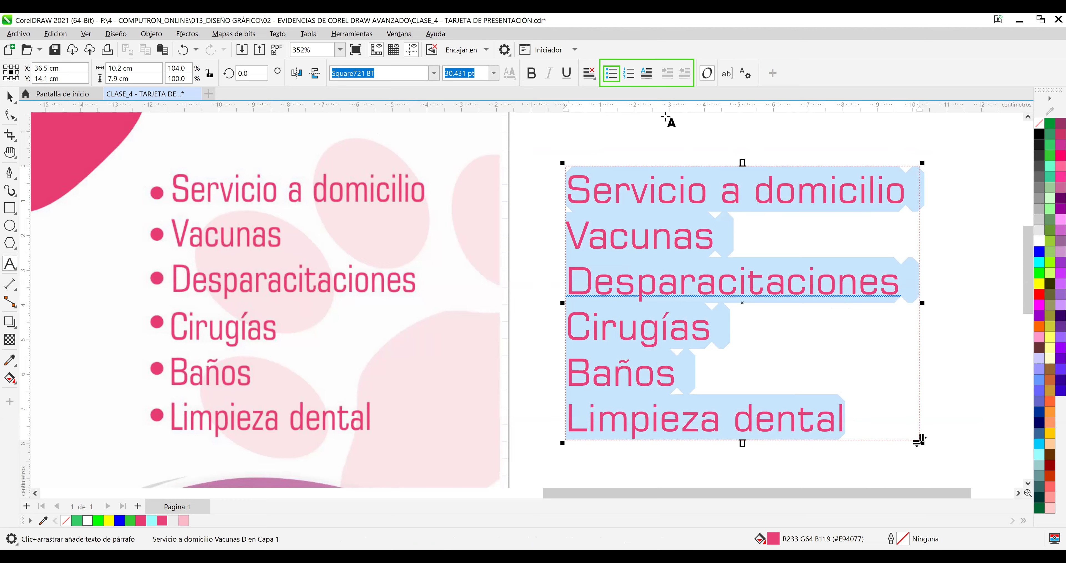
{"action": "left_click", "coordinate": [627, 78]}
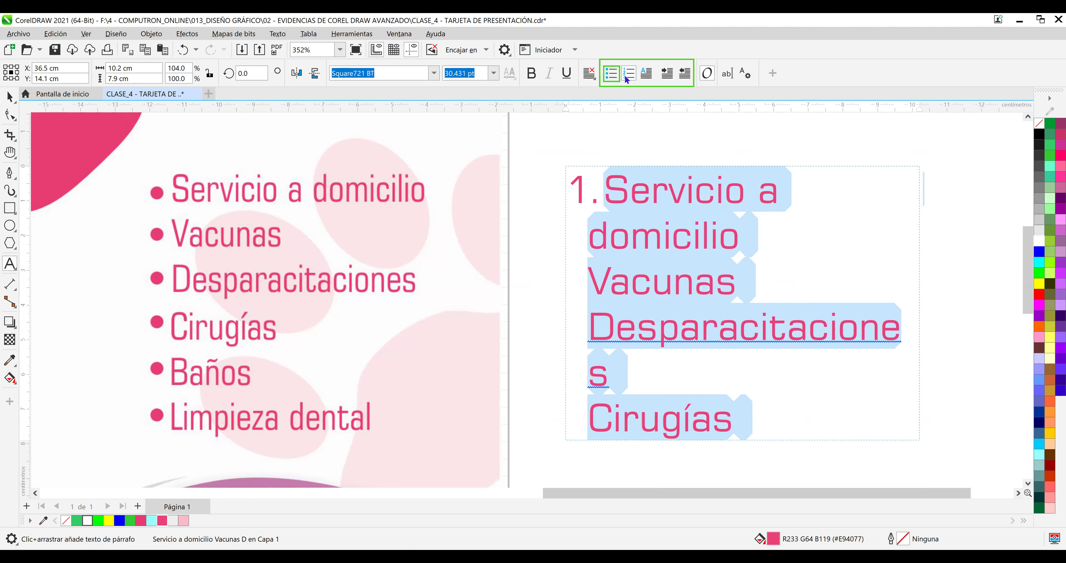
{"action": "left_click", "coordinate": [627, 78]}
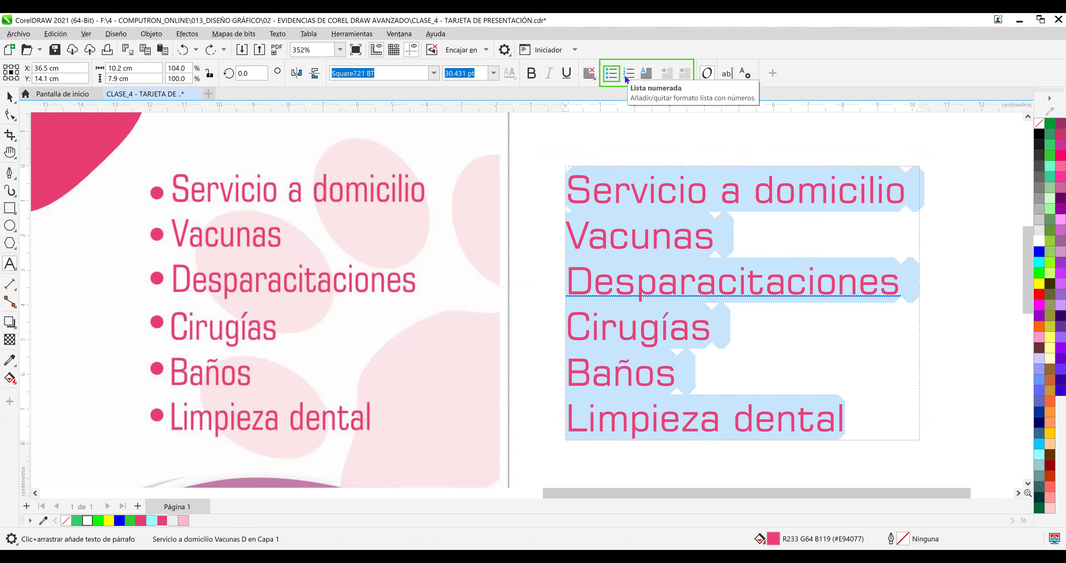
Apply bulleted list formatting to all lines of the services list and widen its frame to about 11.9 cm.
{"action": "left_click", "coordinate": [610, 77]}
{"action": "left_click", "coordinate": [745, 239]}
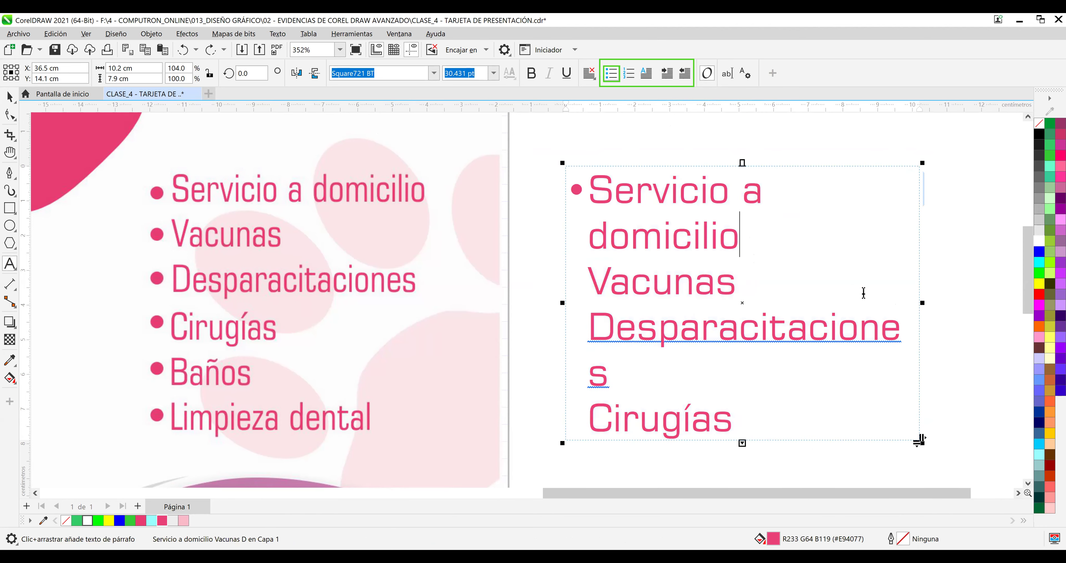
{"action": "left_click_drag", "start_coordinate": [958, 310], "coordinate": [996, 310]}
Replace the line breaks before "Vacunas", "Desparacitaciones" and "Baños" with paragraph breaks so each service gets its own bullet.
{"action": "left_click", "coordinate": [590, 233]}
{"action": "key", "text": "BackSpace"}
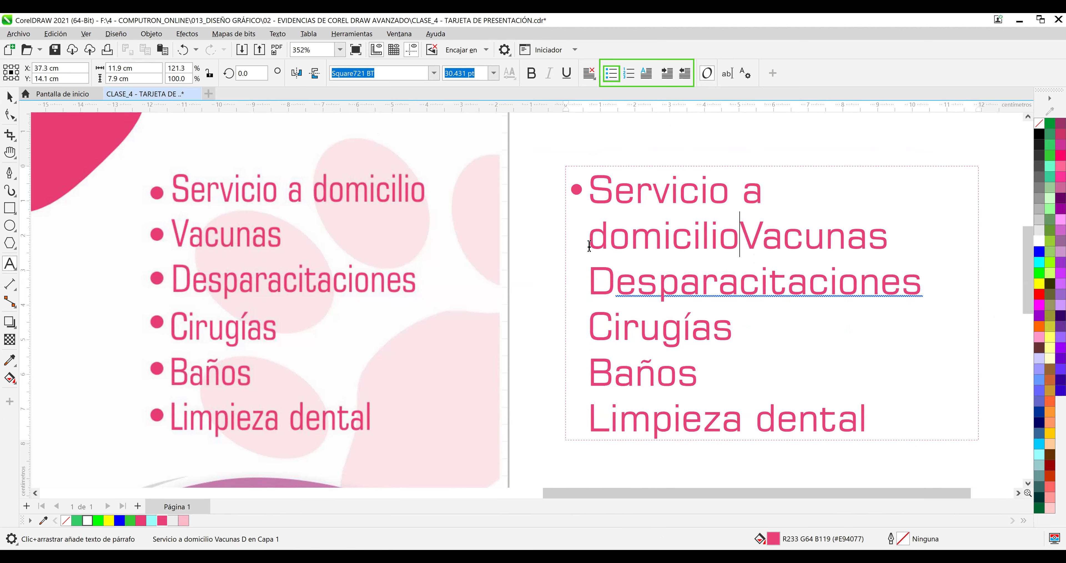
{"action": "key", "text": "Return"}
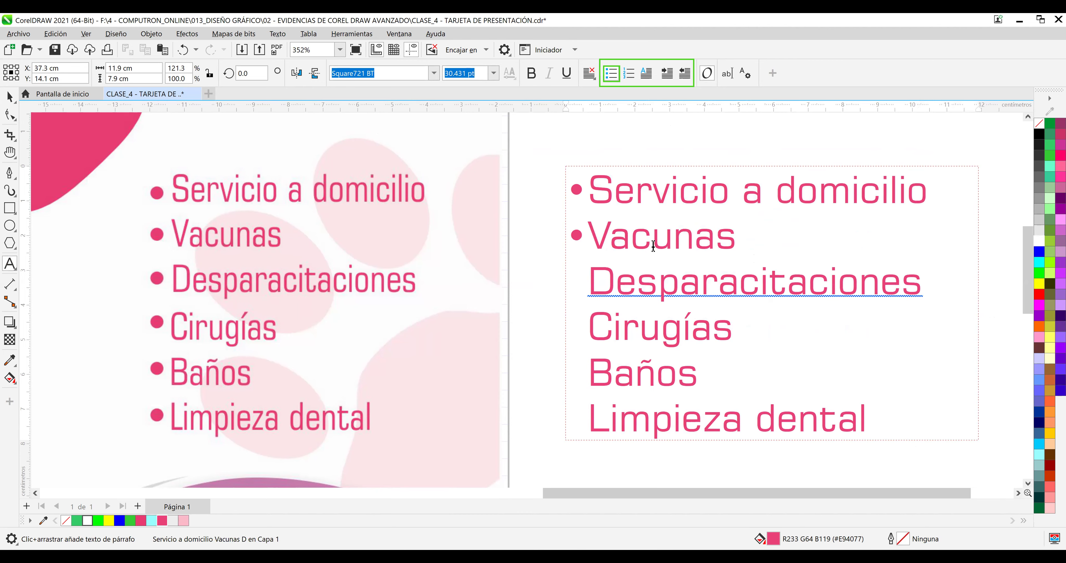
{"action": "left_click", "coordinate": [741, 241]}
{"action": "key", "text": "Delete"}
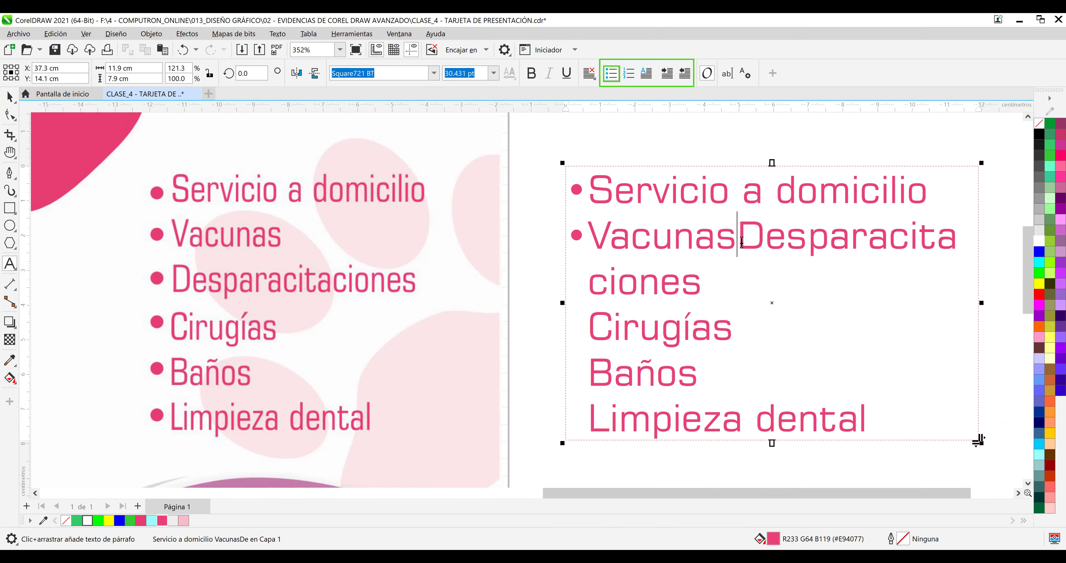
{"action": "key", "text": "Return"}
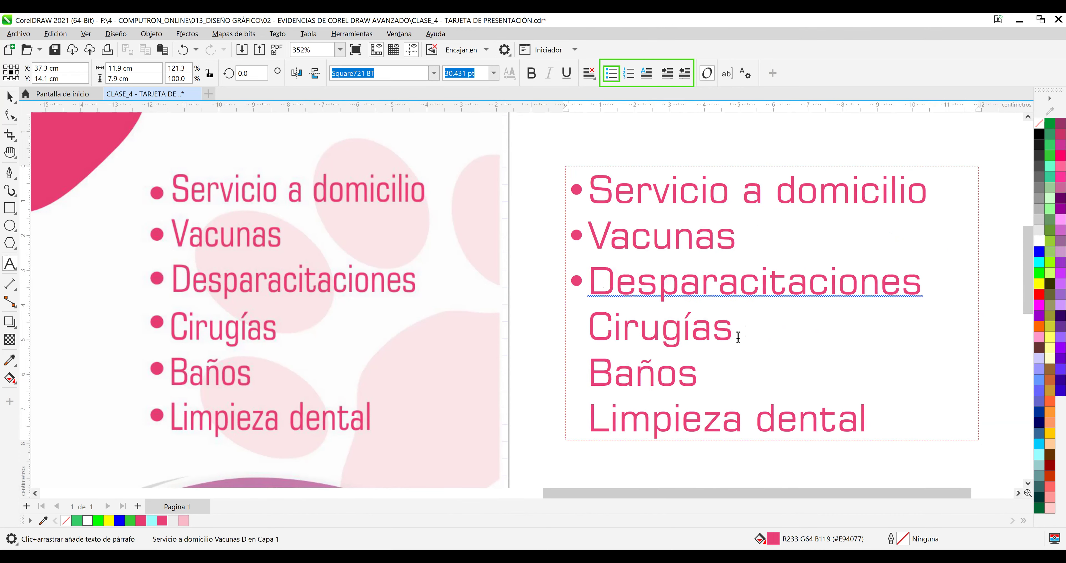
{"action": "key", "text": "Delete"}
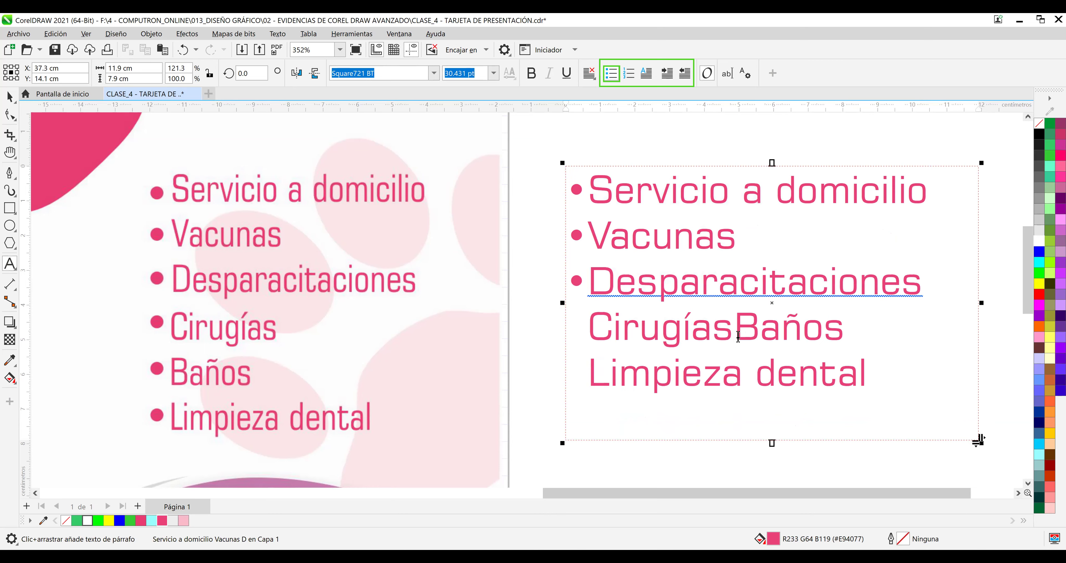
{"action": "key", "text": "Return"}
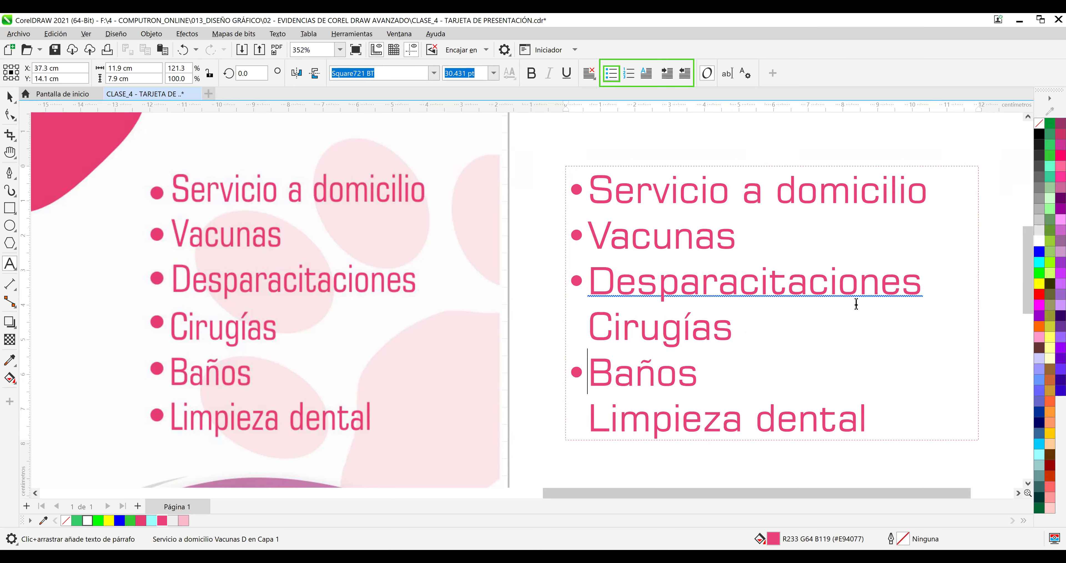
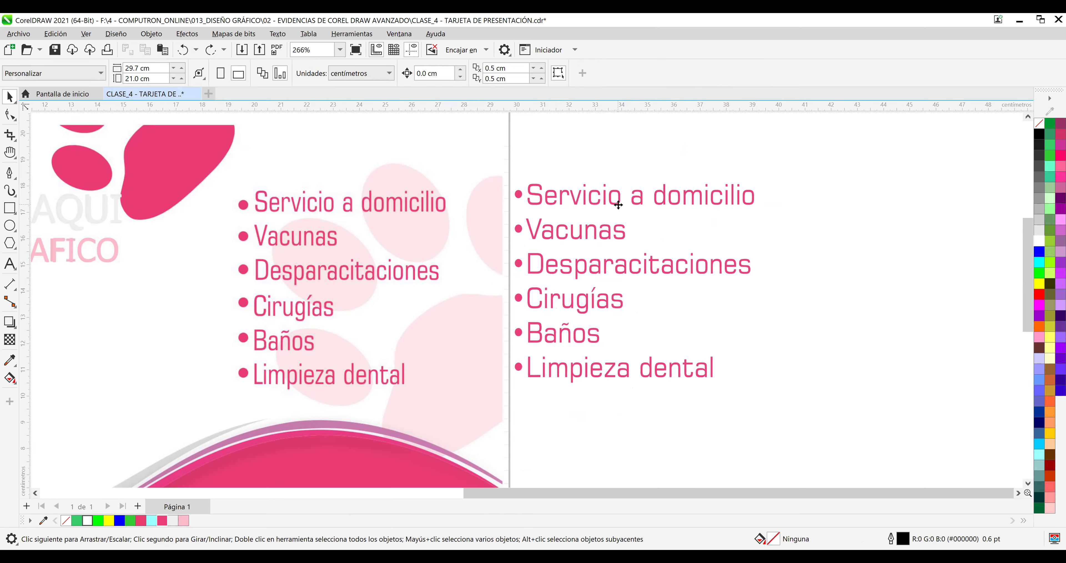
Fit the bulleted services list over the reference list at about 7.5 × 7.6 cm and save the document.
{"action": "left_click_drag", "start_coordinate": [609, 230], "coordinate": [336, 241]}
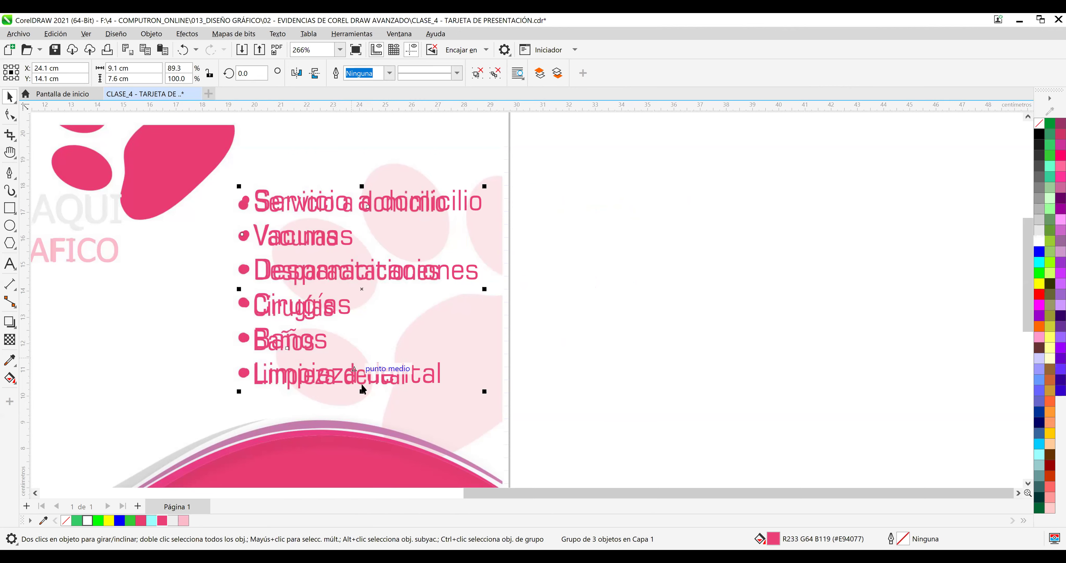
{"action": "left_click_drag", "start_coordinate": [362, 391], "coordinate": [362, 391]}
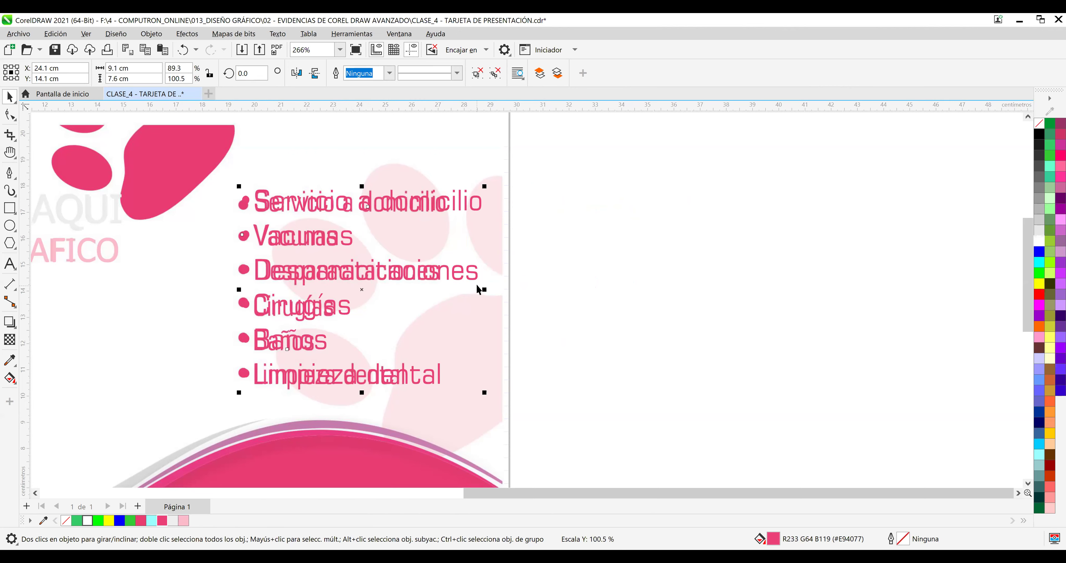
{"action": "left_click_drag", "start_coordinate": [484, 292], "coordinate": [443, 296]}
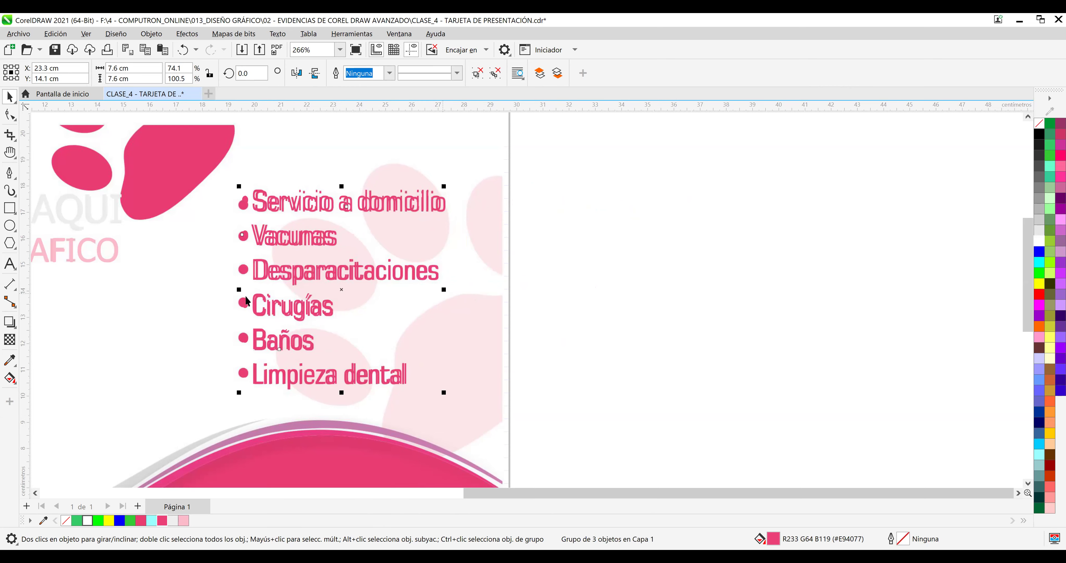
{"action": "left_click_drag", "start_coordinate": [238, 290], "coordinate": [242, 293]}
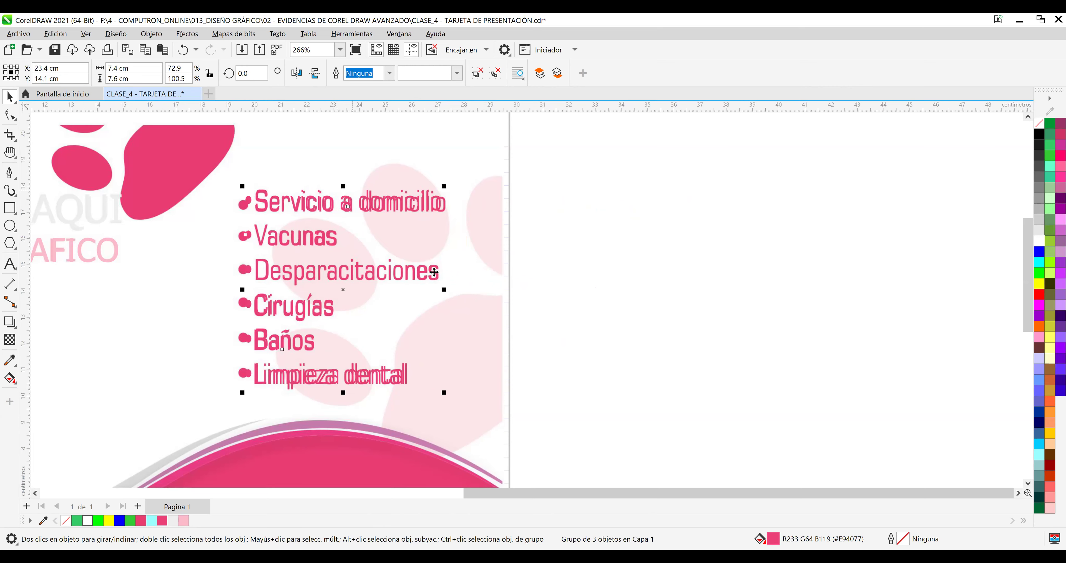
{"action": "left_click_drag", "start_coordinate": [442, 287], "coordinate": [446, 289]}
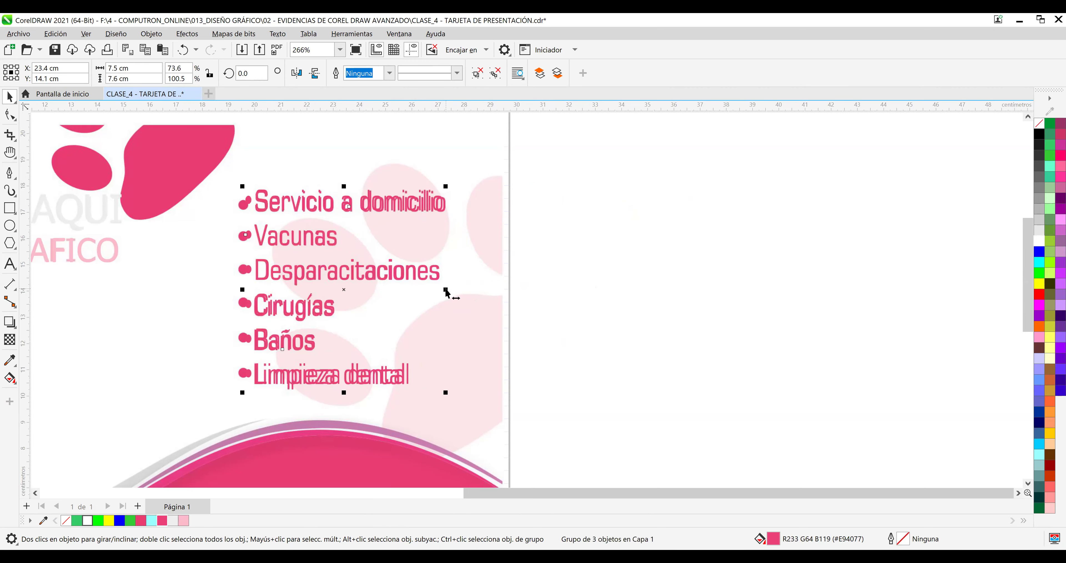
{"action": "left_click", "coordinate": [546, 263]}
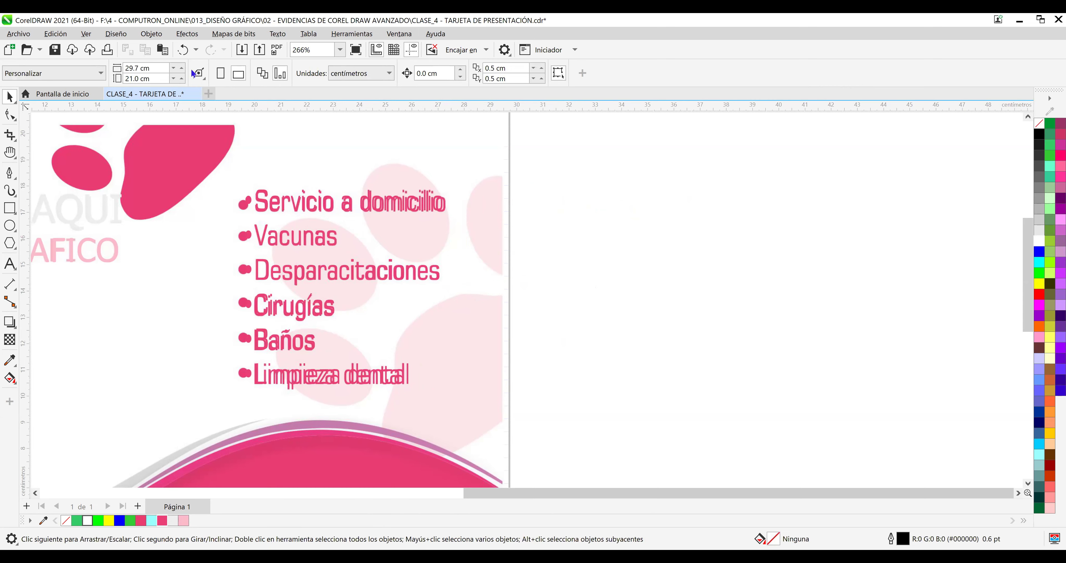
{"action": "left_click", "coordinate": [57, 51]}
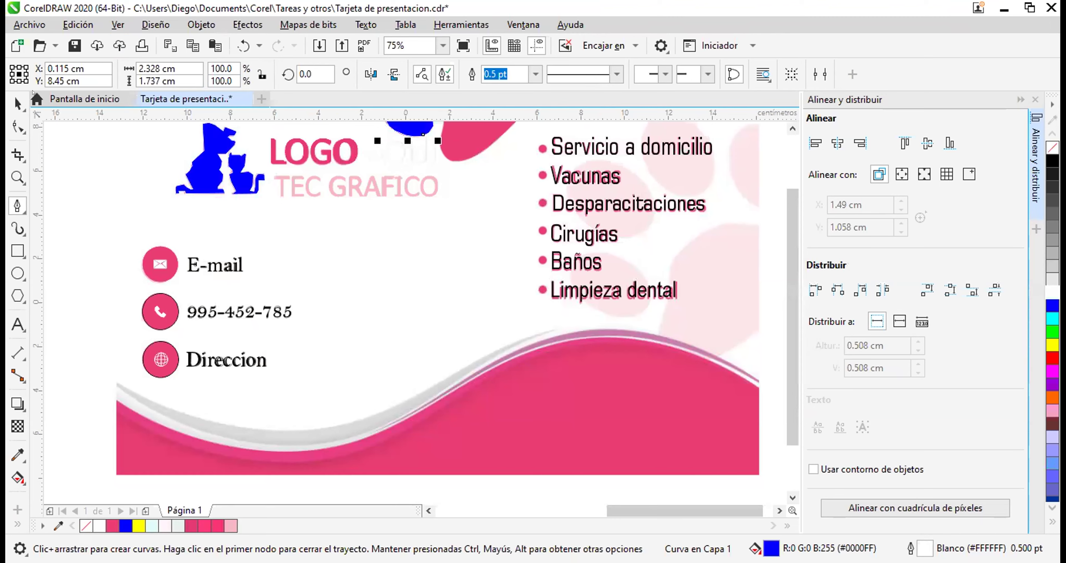
{"action": "key", "text": "space"}
{"action": "left_click", "coordinate": [658, 148]}
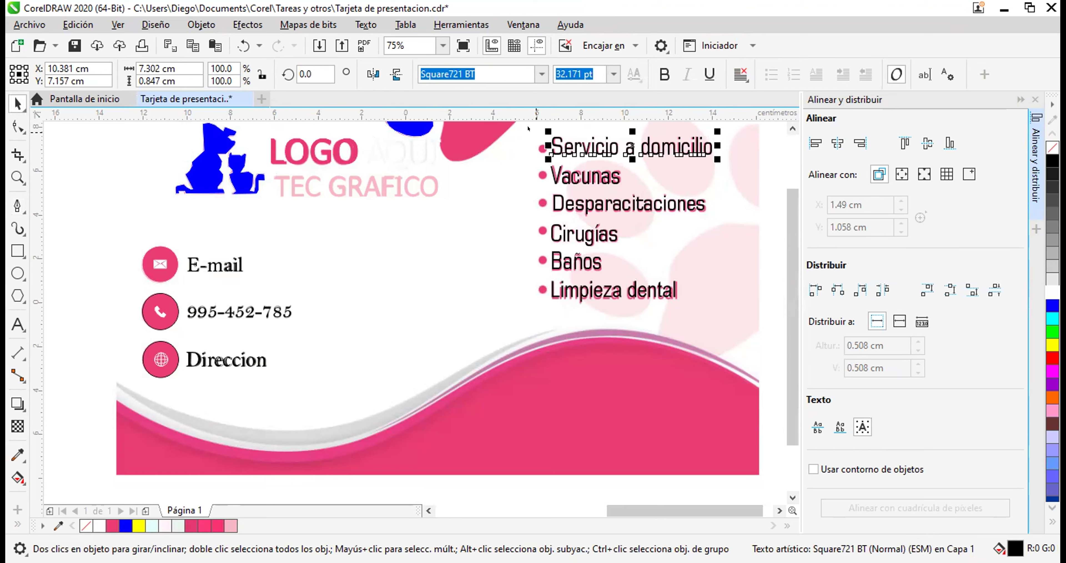
{"action": "left_click_drag", "start_coordinate": [528, 128], "coordinate": [711, 314]}
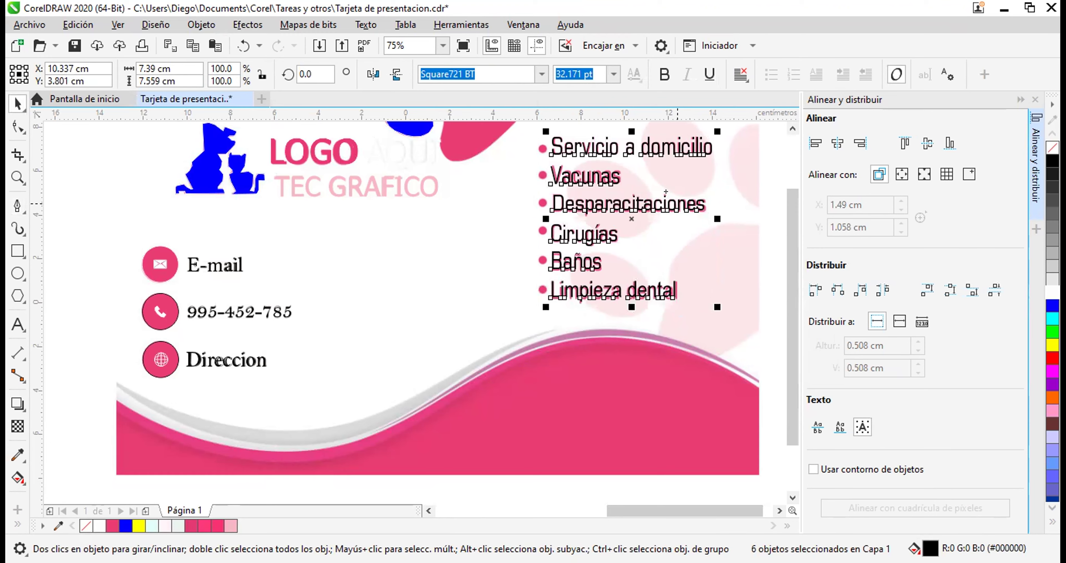
{"action": "right_click", "coordinate": [674, 201]}
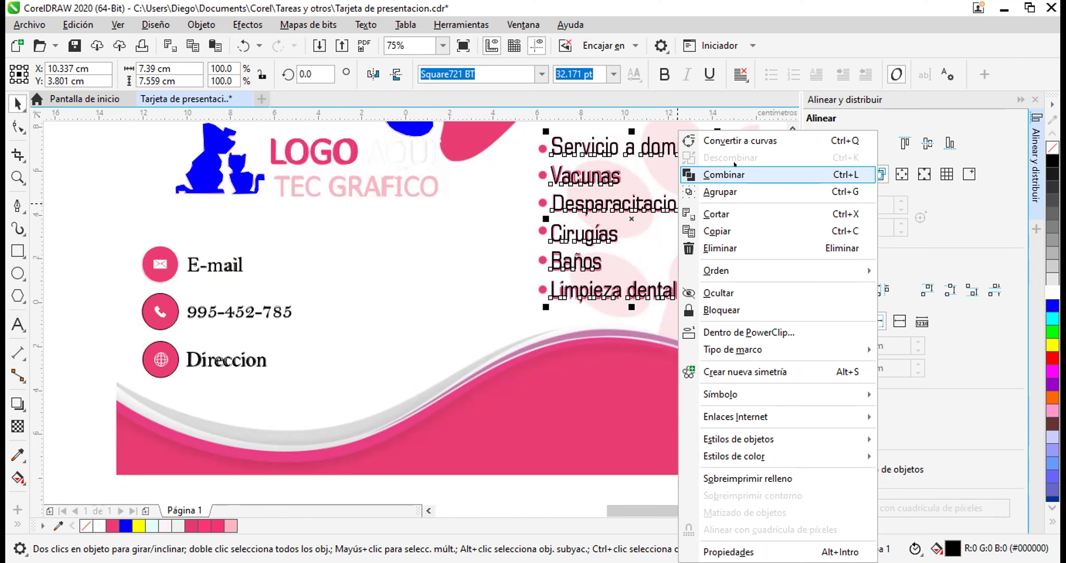
{"action": "key", "text": "Escape"}
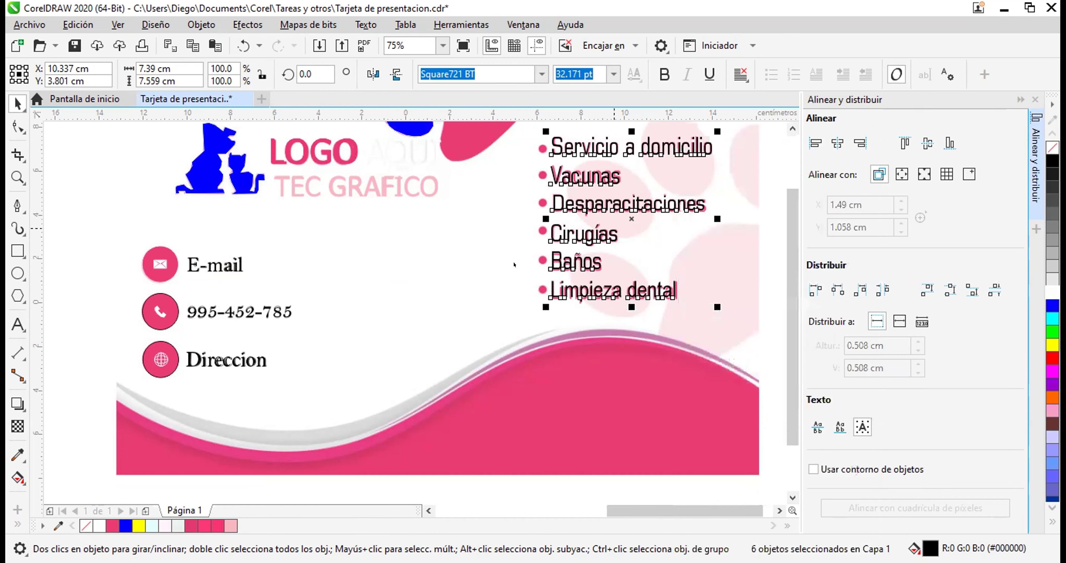
{"action": "left_click", "coordinate": [614, 142]}
{"action": "left_click", "coordinate": [662, 143]}
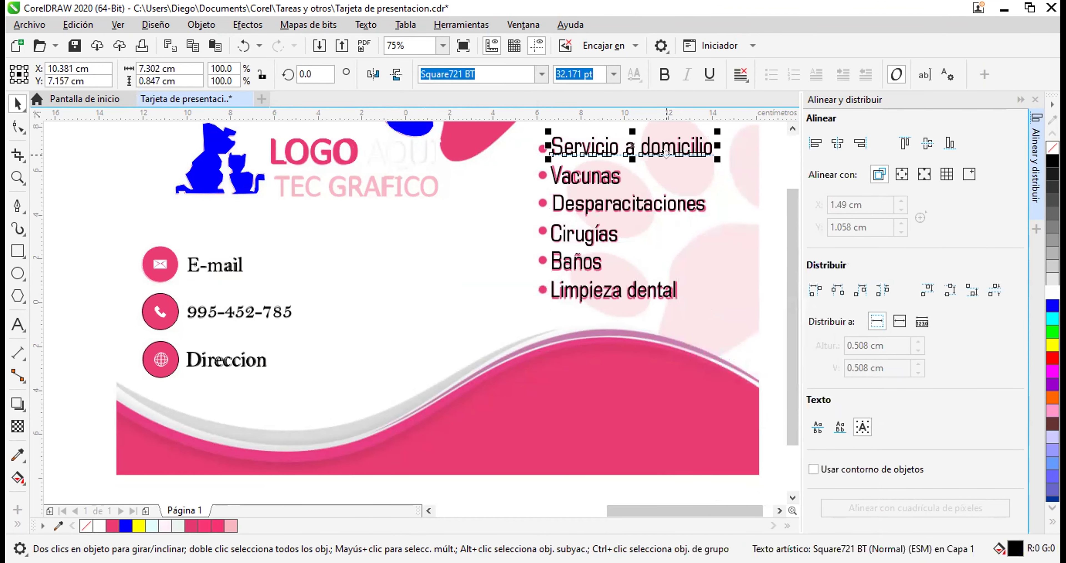
{"action": "right_click", "coordinate": [663, 149]}
{"action": "key", "text": "Escape"}
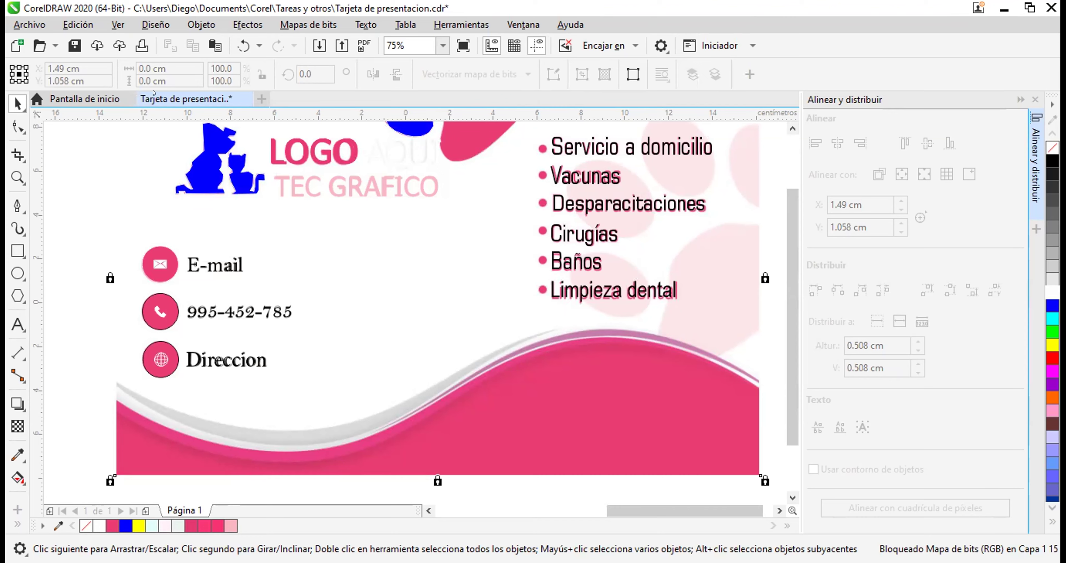
Convert the black "Servicio a domicilio" line to bulleted paragraph text and widen its frame to about 7.5 cm.
{"action": "left_click", "coordinate": [683, 142]}
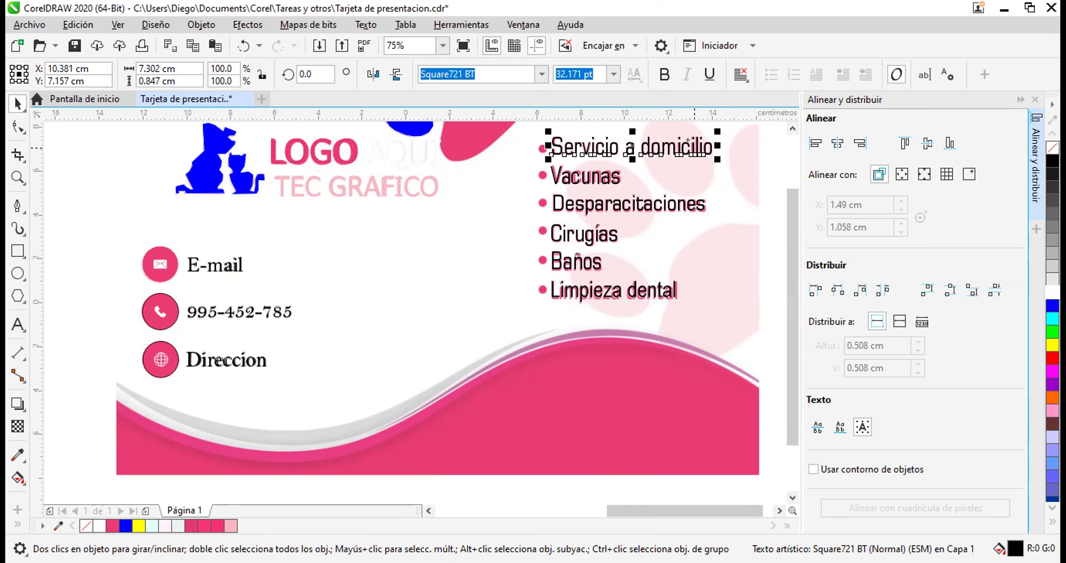
{"action": "right_click", "coordinate": [652, 142]}
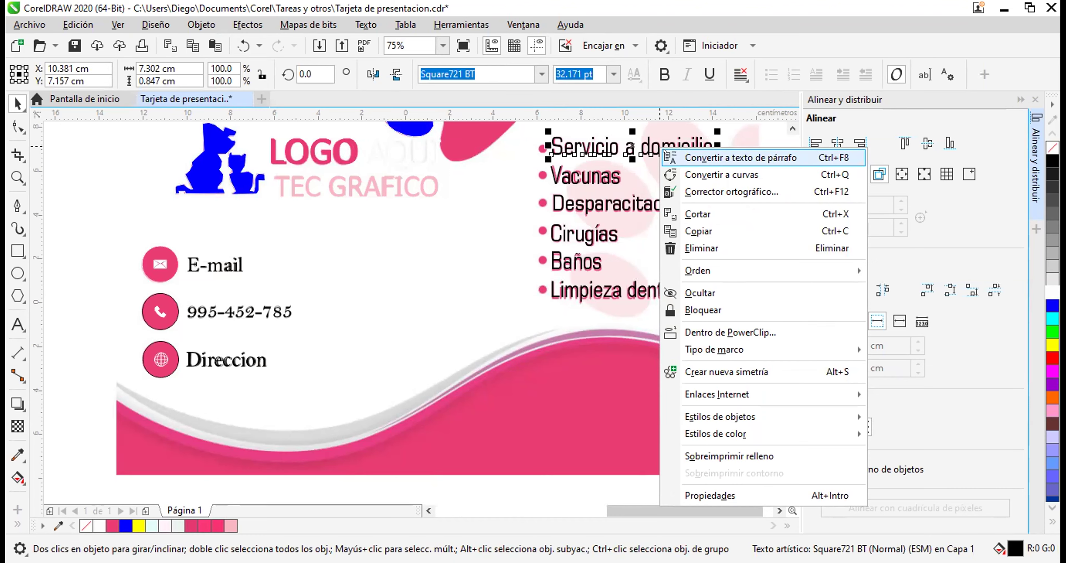
{"action": "left_click", "coordinate": [666, 156]}
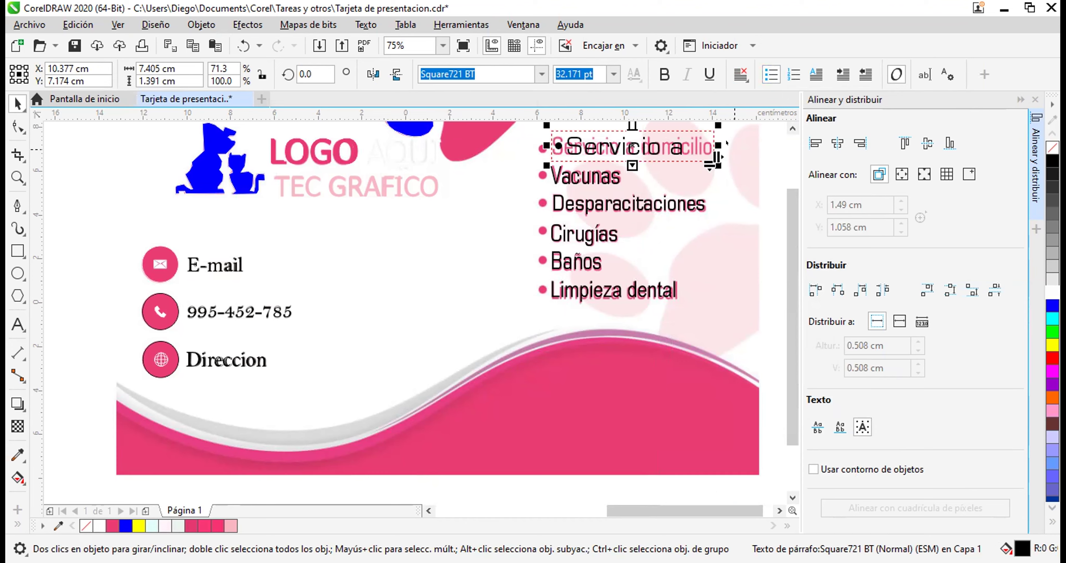
{"action": "mouse_move", "coordinate": [716, 156]}
{"action": "left_mouse_down"}
{"action": "mouse_move", "coordinate": [731, 157]}
{"action": "mouse_move", "coordinate": [720, 157]}
{"action": "left_mouse_up"}
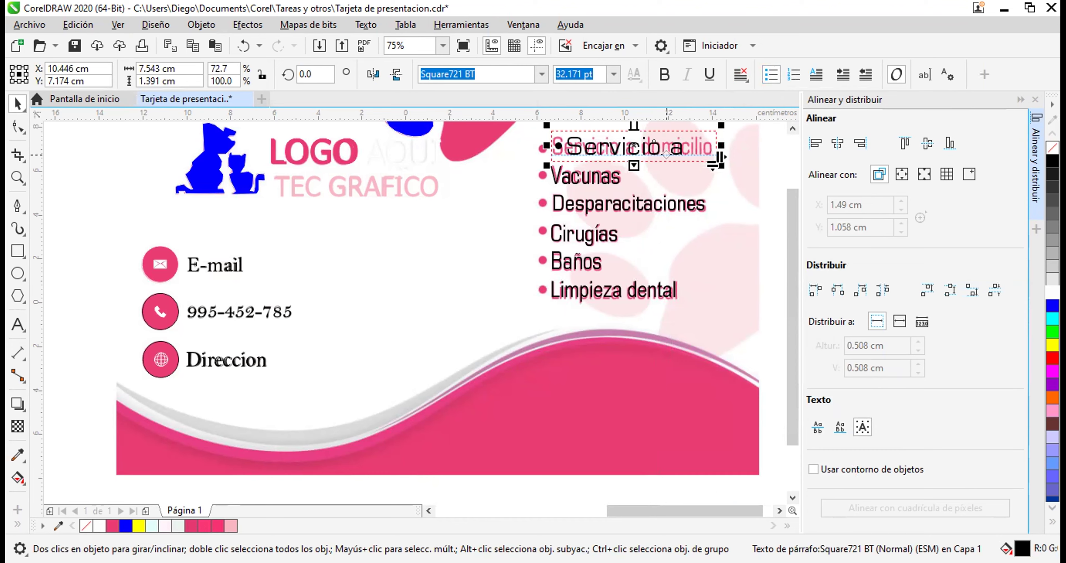
{"action": "left_click", "coordinate": [640, 144]}
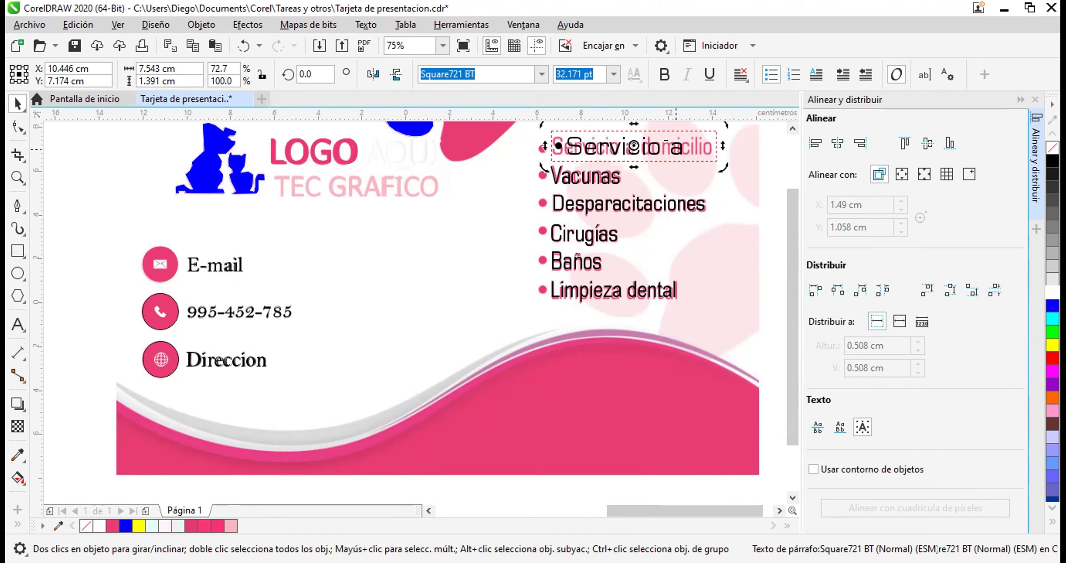
{"action": "left_click", "coordinate": [651, 178]}
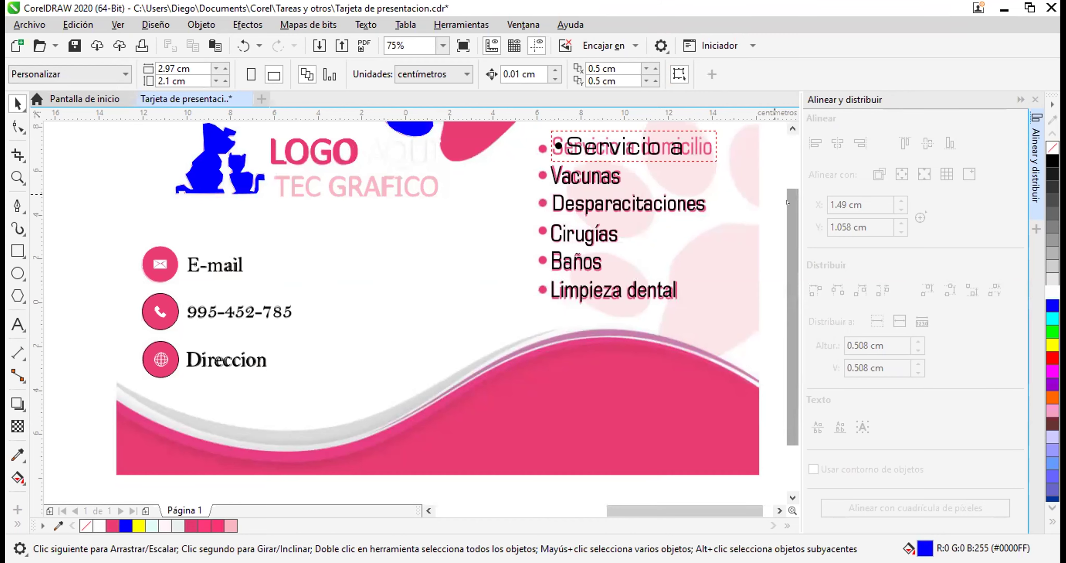
Move the bulleted "Servicio a domicilio" line below the services list and widen its frame to about 12 cm to fit the full text.
{"action": "scroll", "coordinate": [660, 248], "scroll_direction": "up", "scroll_amount": 1}
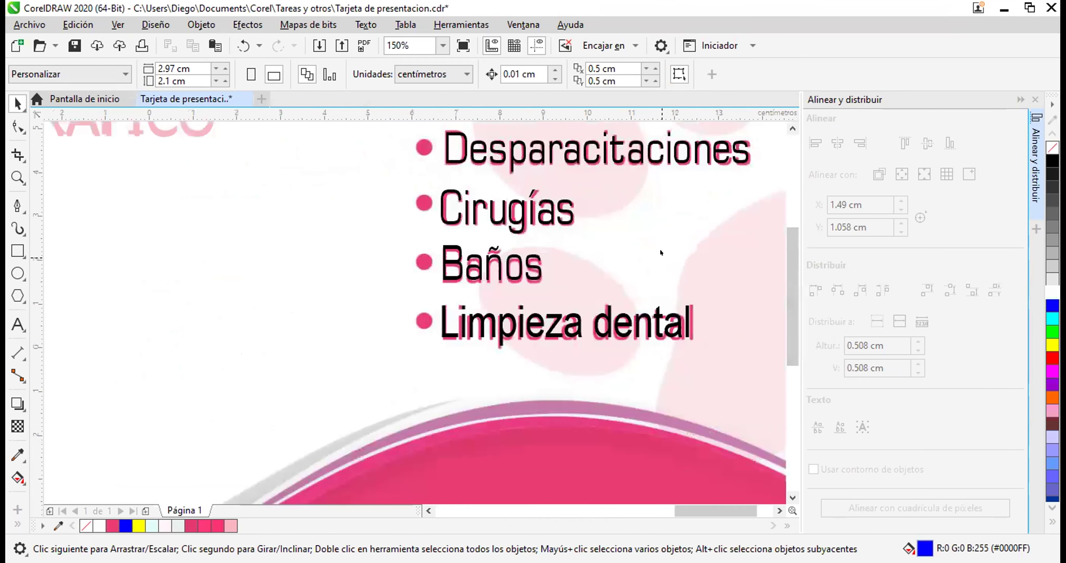
{"action": "scroll", "coordinate": [660, 249], "scroll_direction": "down", "scroll_amount": 2}
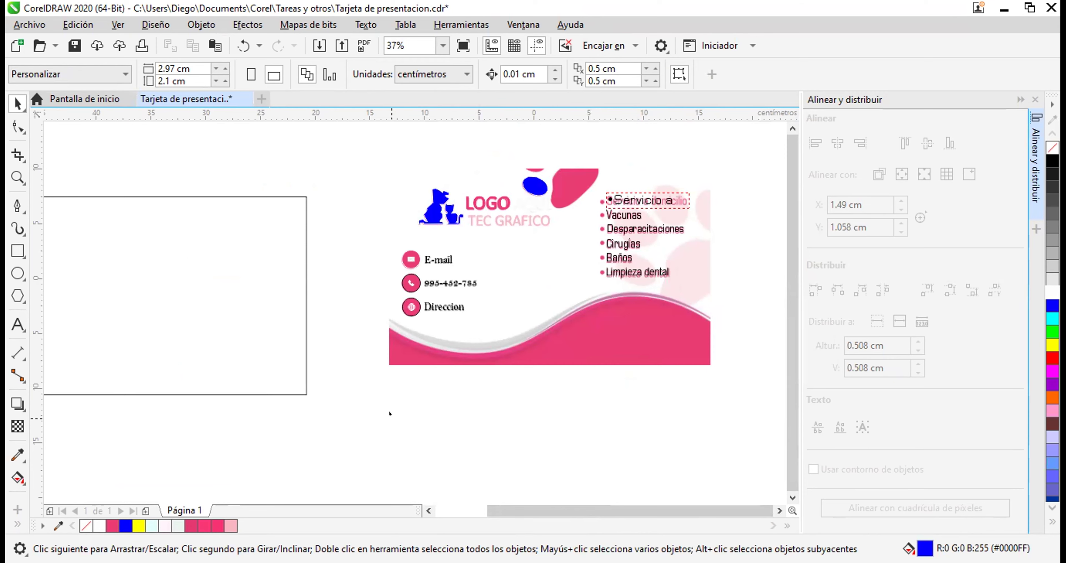
{"action": "scroll", "coordinate": [663, 216], "scroll_direction": "up", "scroll_amount": 2}
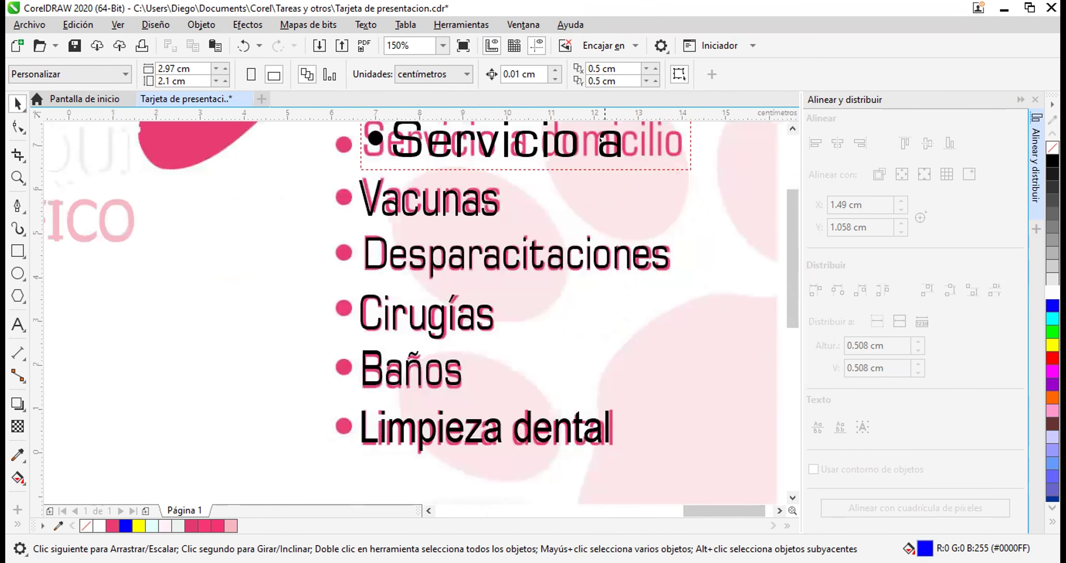
{"action": "left_click", "coordinate": [600, 140]}
{"action": "left_click_drag", "start_coordinate": [600, 140], "coordinate": [373, 248]}
{"action": "left_click_drag", "start_coordinate": [318, 287], "coordinate": [196, 418]}
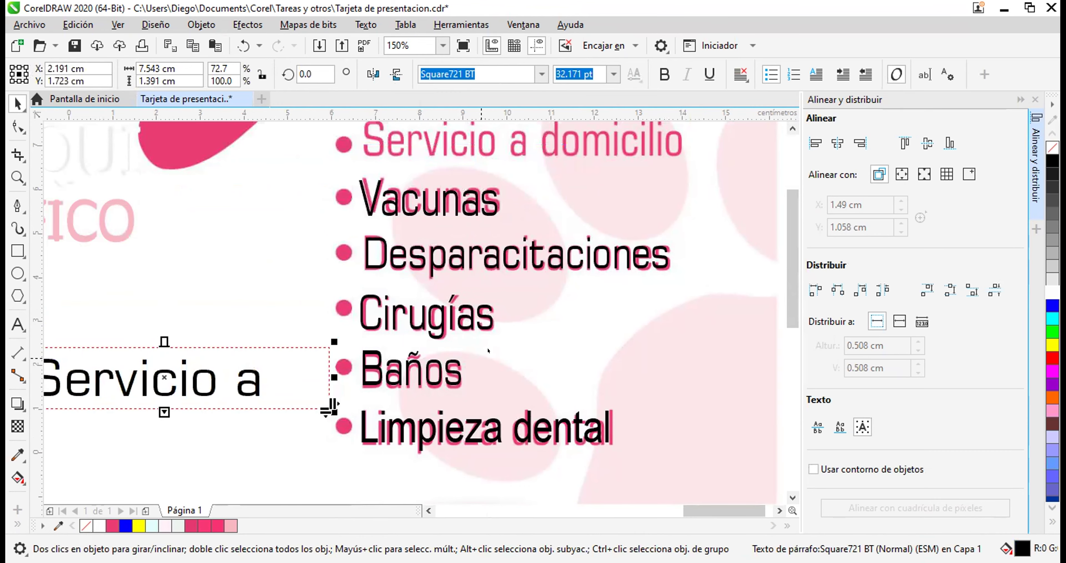
{"action": "scroll", "coordinate": [528, 340], "scroll_direction": "down", "scroll_amount": 1}
{"action": "left_click_drag", "start_coordinate": [415, 391], "coordinate": [484, 451]}
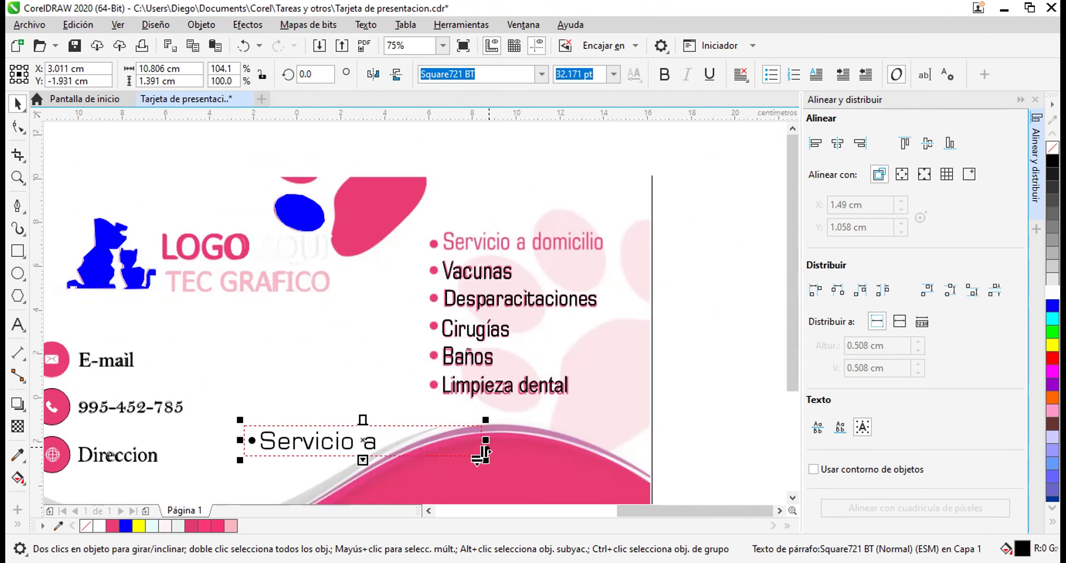
{"action": "left_click_drag", "start_coordinate": [483, 451], "coordinate": [512, 452]}
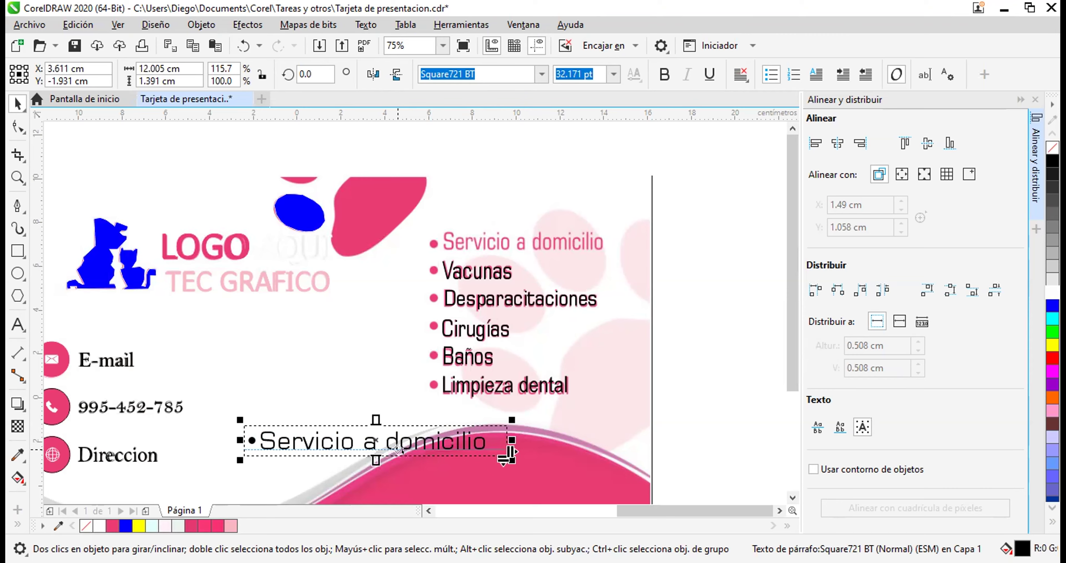
Move the bulleted "Servicio a domicilio" line over the matching pink reference line and convert it to curves.
{"action": "left_click_drag", "start_coordinate": [506, 442], "coordinate": [550, 428]}
{"action": "left_click_drag", "start_coordinate": [513, 388], "coordinate": [565, 254]}
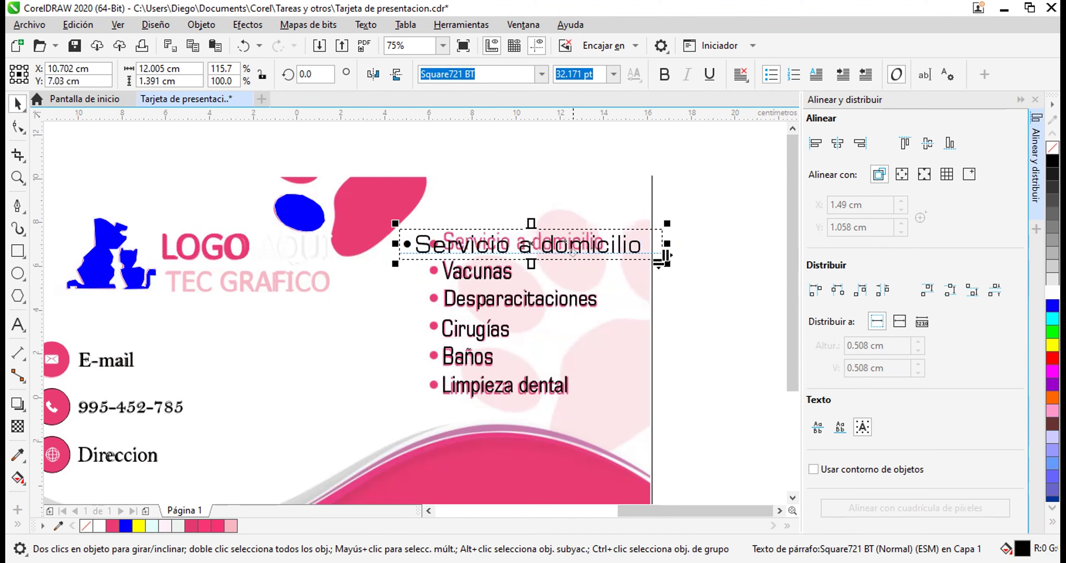
{"action": "right_click", "coordinate": [574, 253]}
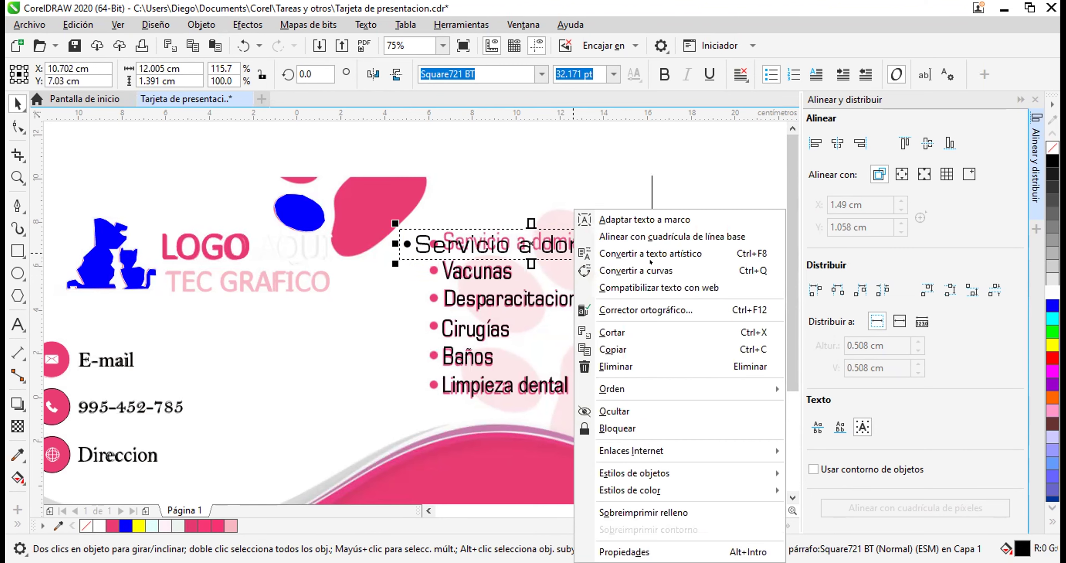
{"action": "left_click", "coordinate": [663, 265]}
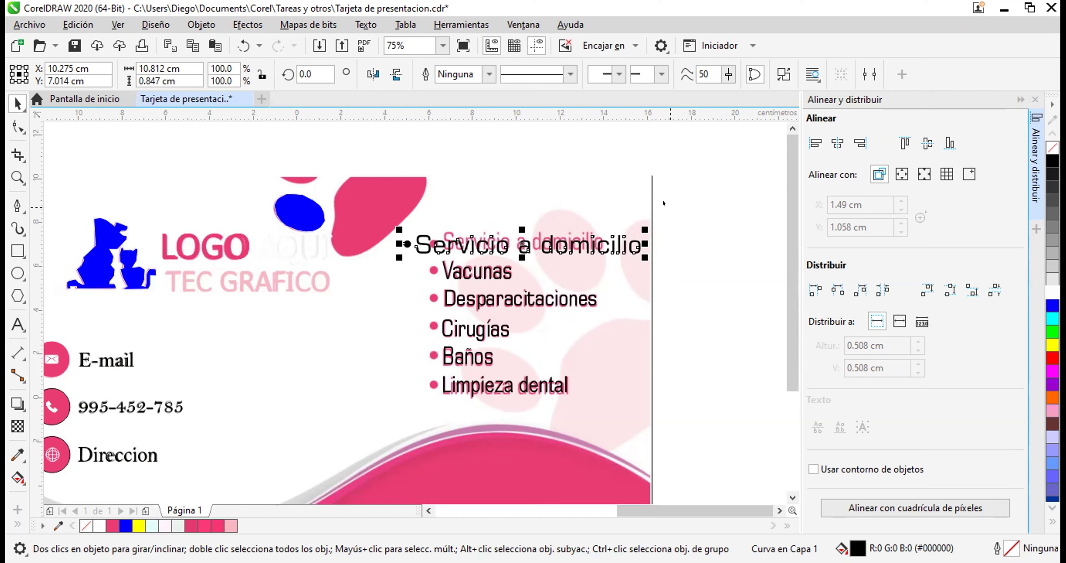
Resize the "Servicio a domicilio" curves to about 7.9 × 1 cm to fit over the reference line.
{"action": "mouse_move", "coordinate": [405, 245]}
{"action": "left_mouse_down"}
{"action": "mouse_move", "coordinate": [442, 242]}
{"action": "mouse_move", "coordinate": [416, 228]}
{"action": "left_mouse_up"}
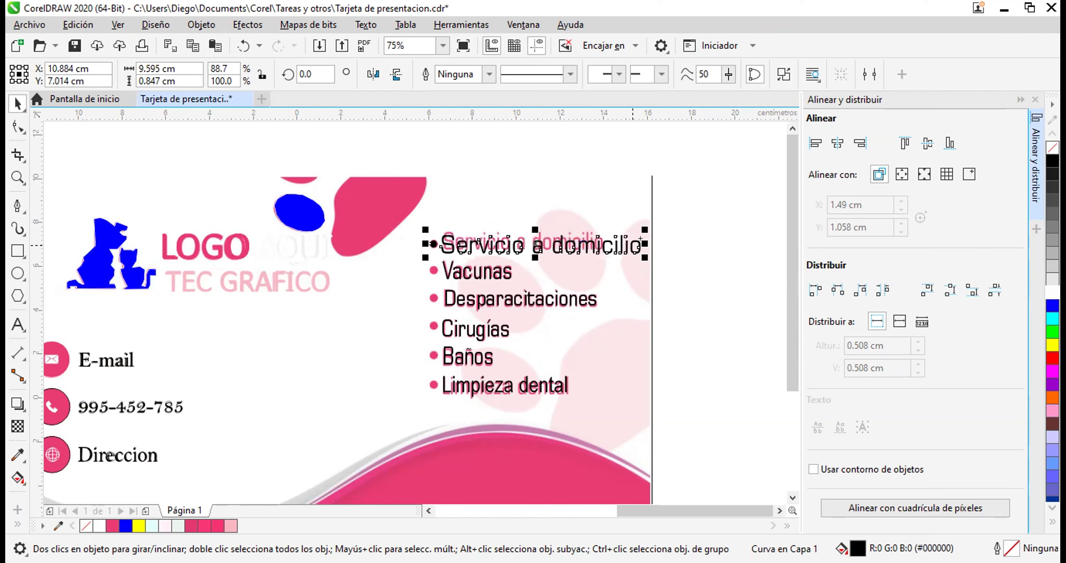
{"action": "mouse_move", "coordinate": [535, 229]}
{"action": "left_mouse_down"}
{"action": "mouse_move", "coordinate": [527, 214]}
{"action": "mouse_move", "coordinate": [538, 215]}
{"action": "left_mouse_up"}
{"action": "key", "text": "Escape"}
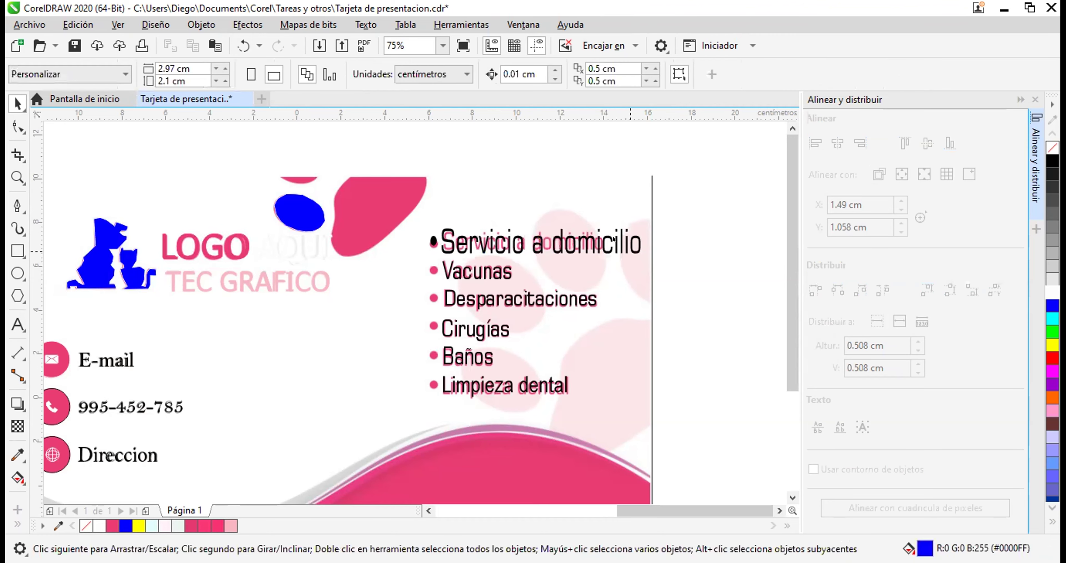
{"action": "left_click", "coordinate": [602, 241]}
{"action": "left_click", "coordinate": [604, 241]}
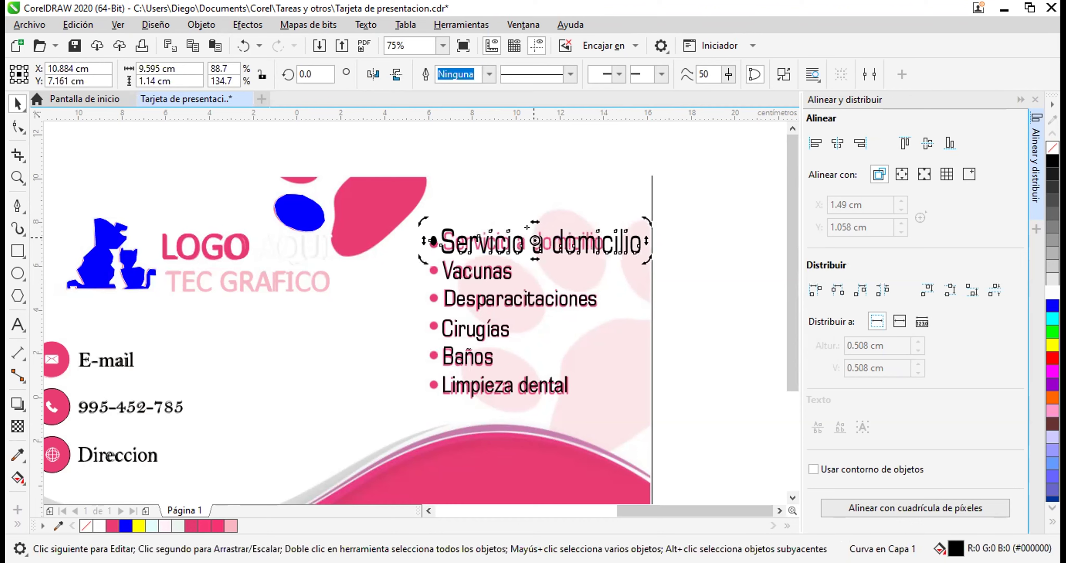
{"action": "left_click", "coordinate": [611, 249]}
{"action": "left_click_drag", "start_coordinate": [641, 241], "coordinate": [608, 240]}
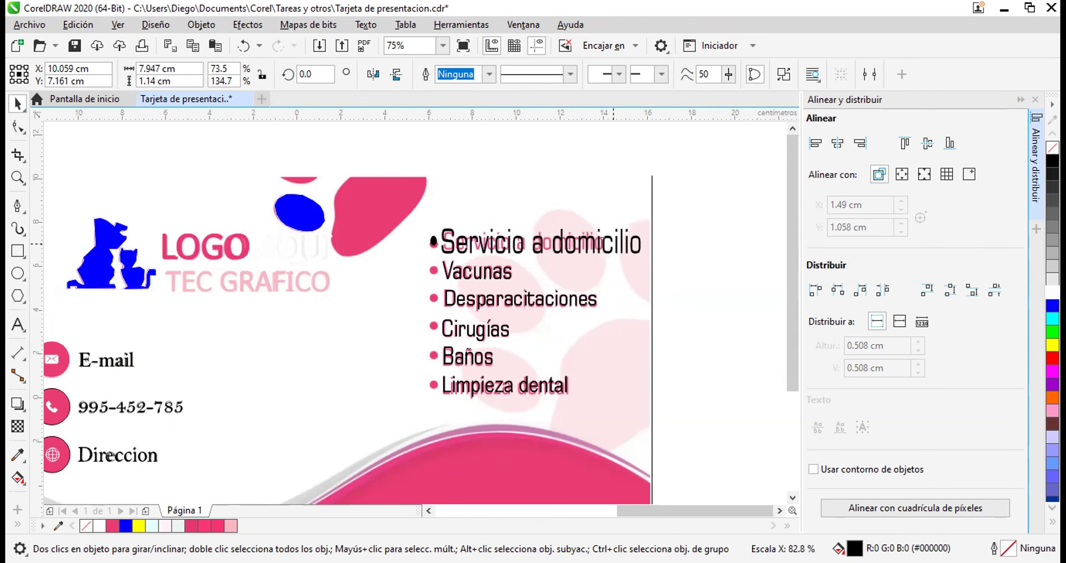
{"action": "left_click_drag", "start_coordinate": [517, 223], "coordinate": [539, 226]}
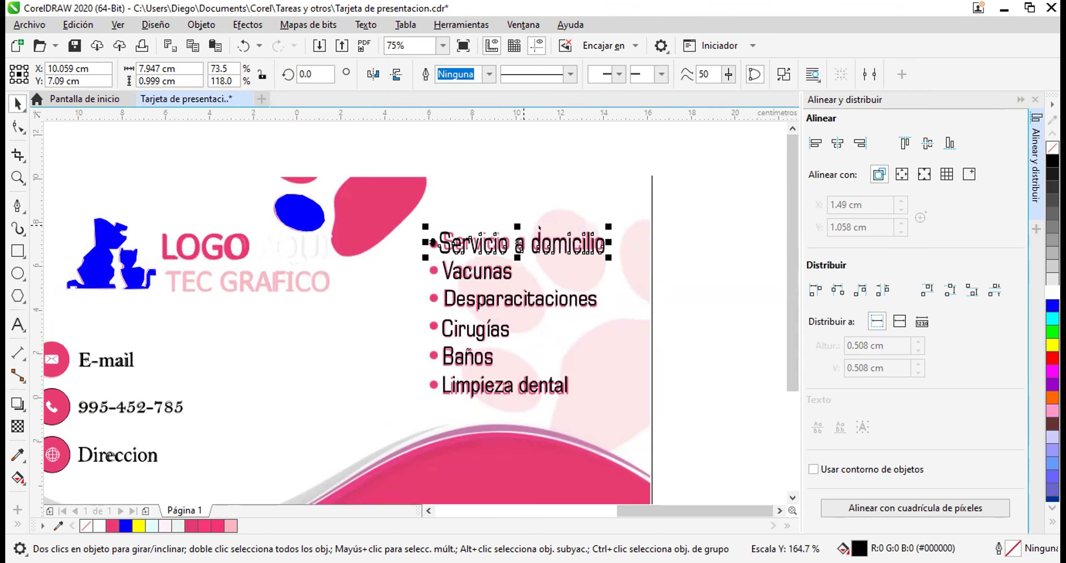
{"action": "key", "text": "Escape"}
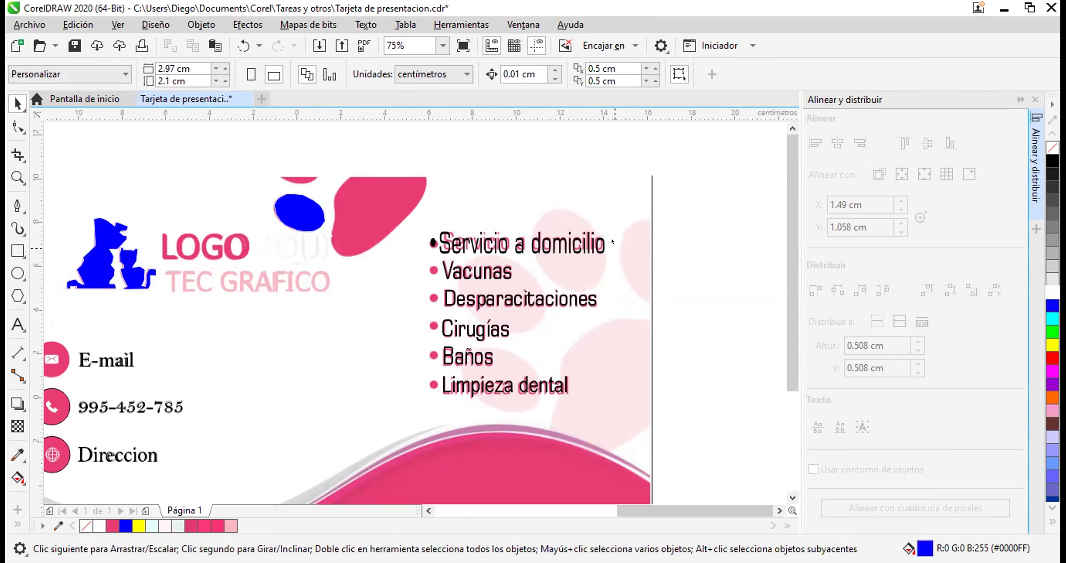
Convert "Vacunas" to bulleted paragraph text, widen its frame to about 5.3 cm and align its bullet with the reference.
{"action": "left_click", "coordinate": [490, 263]}
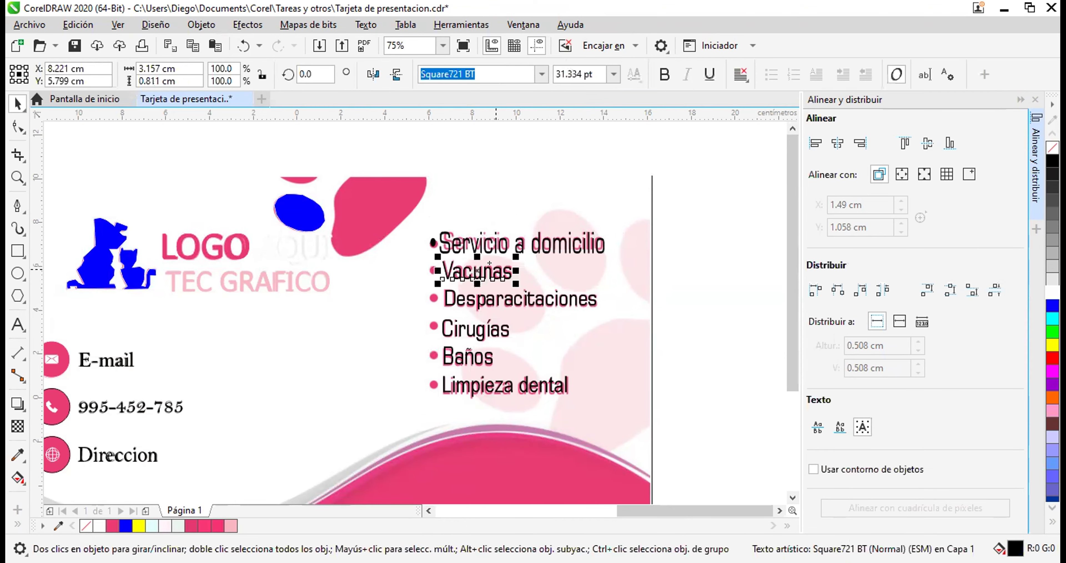
{"action": "right_click", "coordinate": [495, 263]}
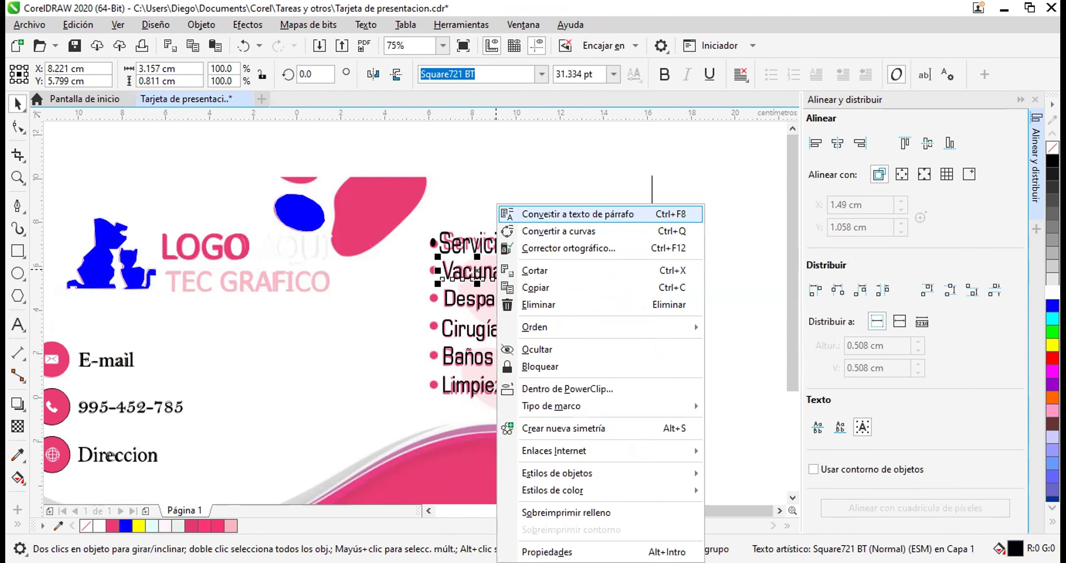
{"action": "left_click", "coordinate": [549, 214]}
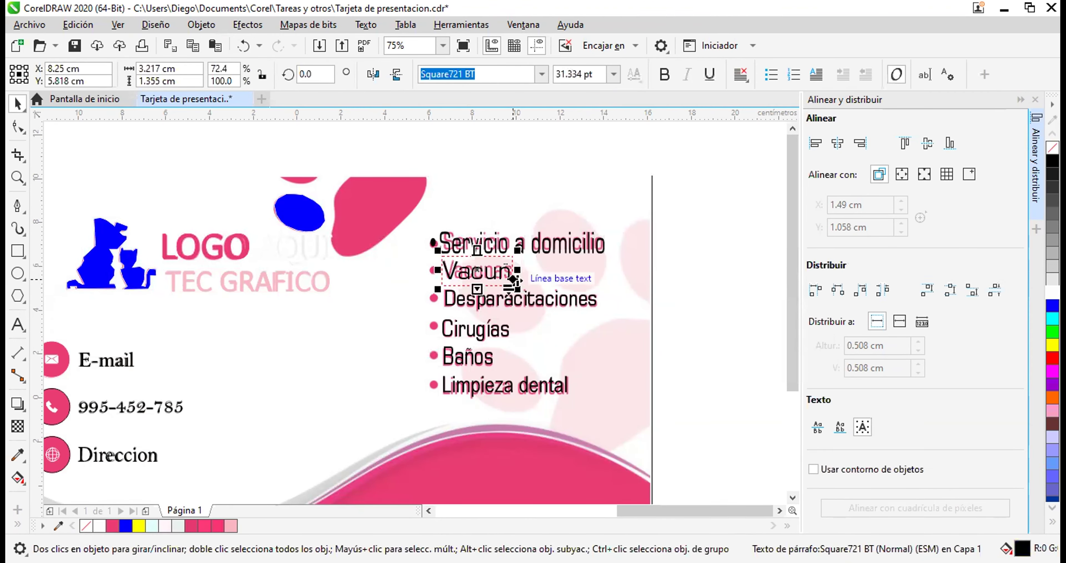
{"action": "left_click_drag", "start_coordinate": [516, 265], "coordinate": [550, 281]}
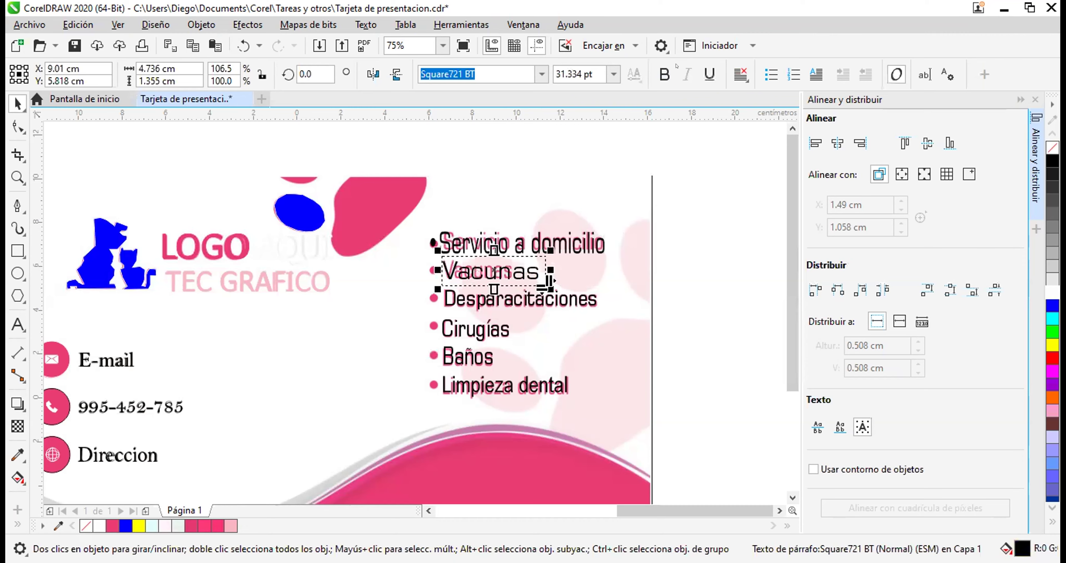
{"action": "left_click", "coordinate": [771, 75]}
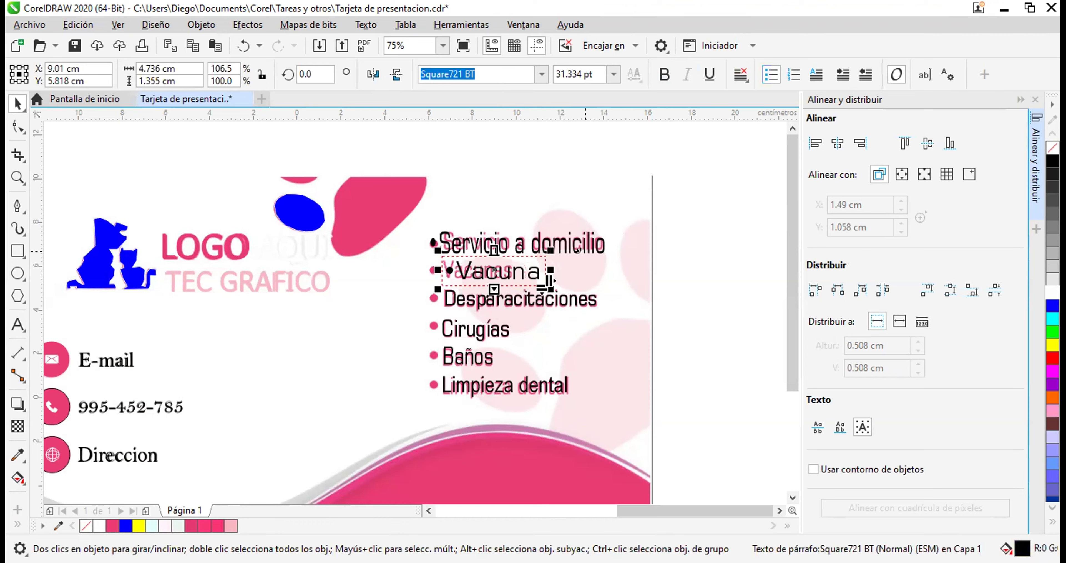
{"action": "left_click_drag", "start_coordinate": [550, 263], "coordinate": [498, 276]}
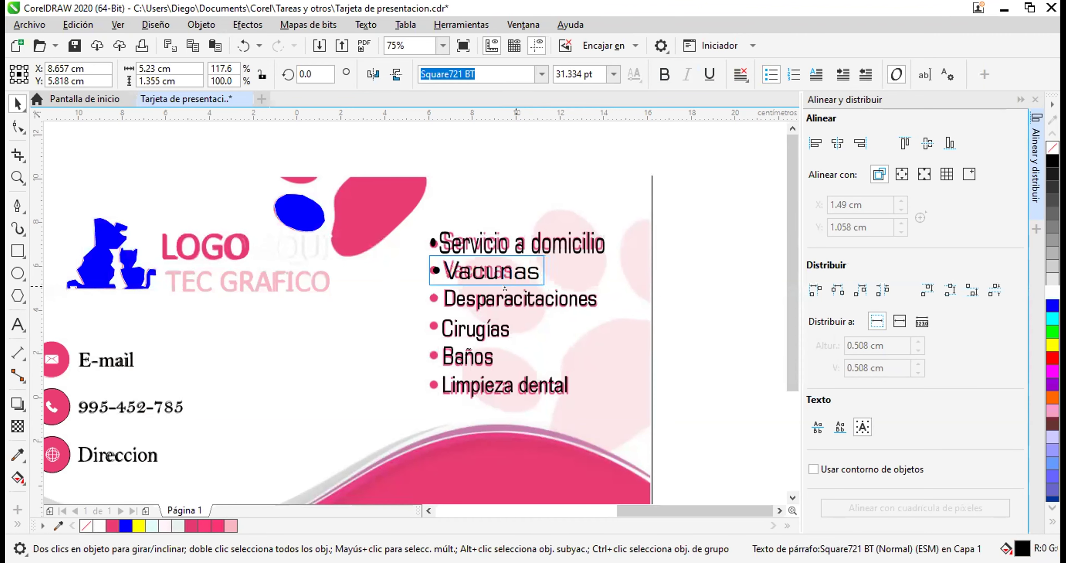
{"action": "mouse_move", "coordinate": [543, 270]}
{"action": "left_mouse_down"}
{"action": "mouse_move", "coordinate": [530, 267]}
{"action": "mouse_move", "coordinate": [540, 265]}
{"action": "left_mouse_up"}
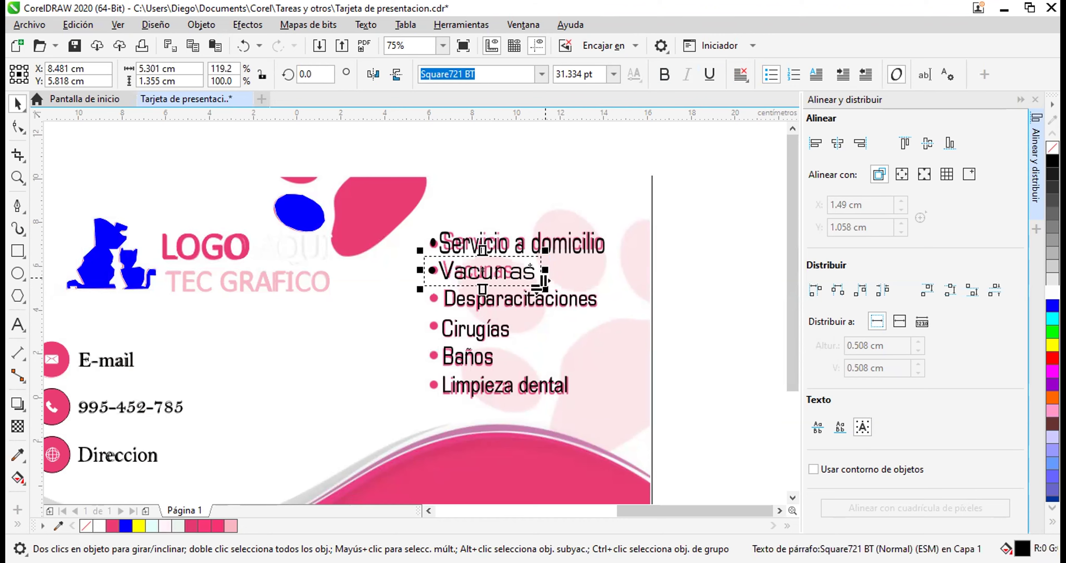
{"action": "key", "text": "Escape"}
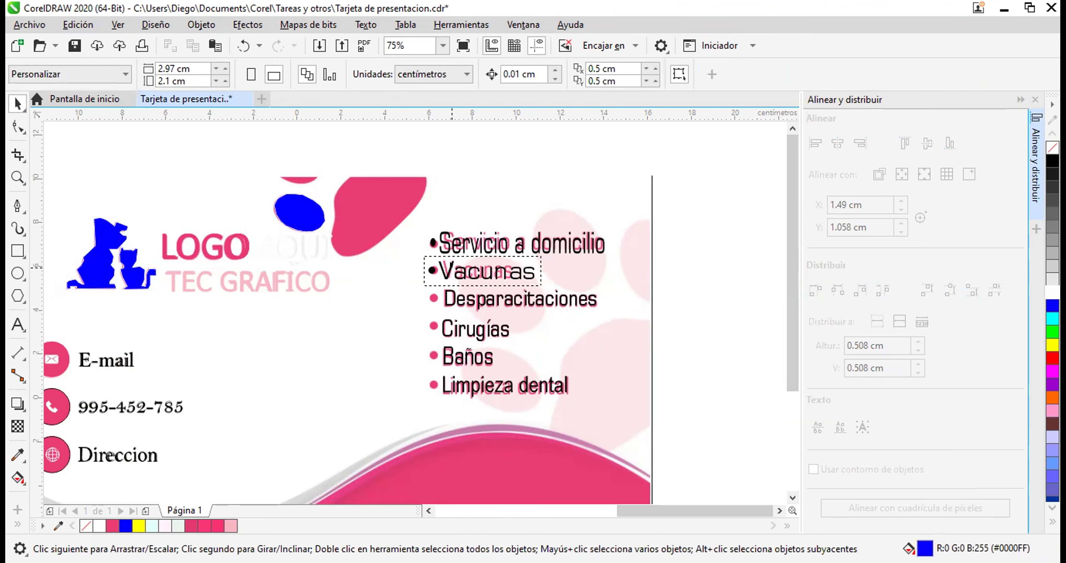
Convert the bulleted "Vacunas" line to curves and narrow it slightly.
{"action": "left_click", "coordinate": [482, 237]}
{"action": "left_click", "coordinate": [467, 267]}
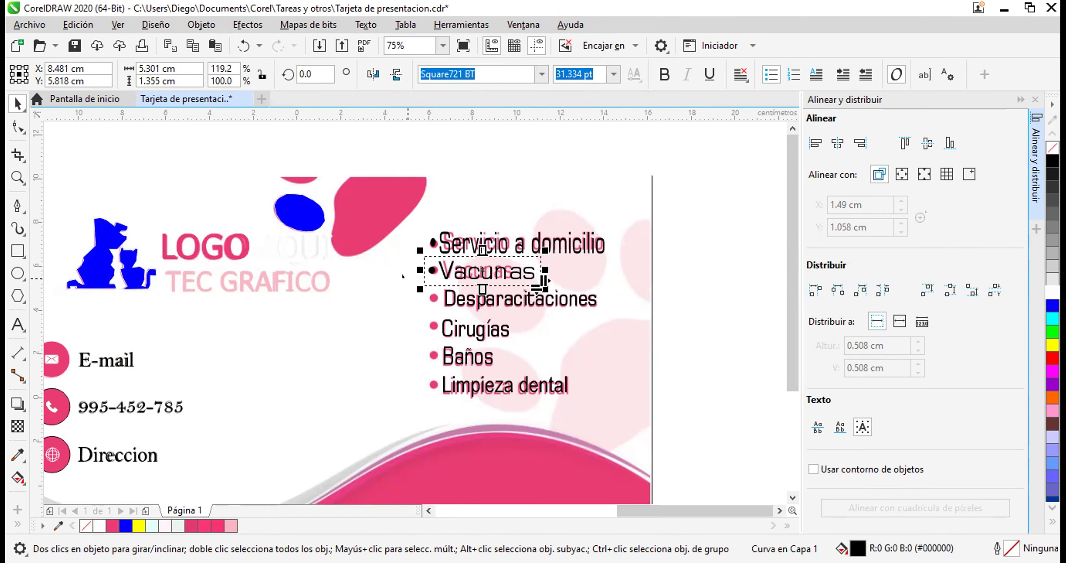
{"action": "left_click", "coordinate": [479, 264]}
{"action": "right_click", "coordinate": [486, 269]}
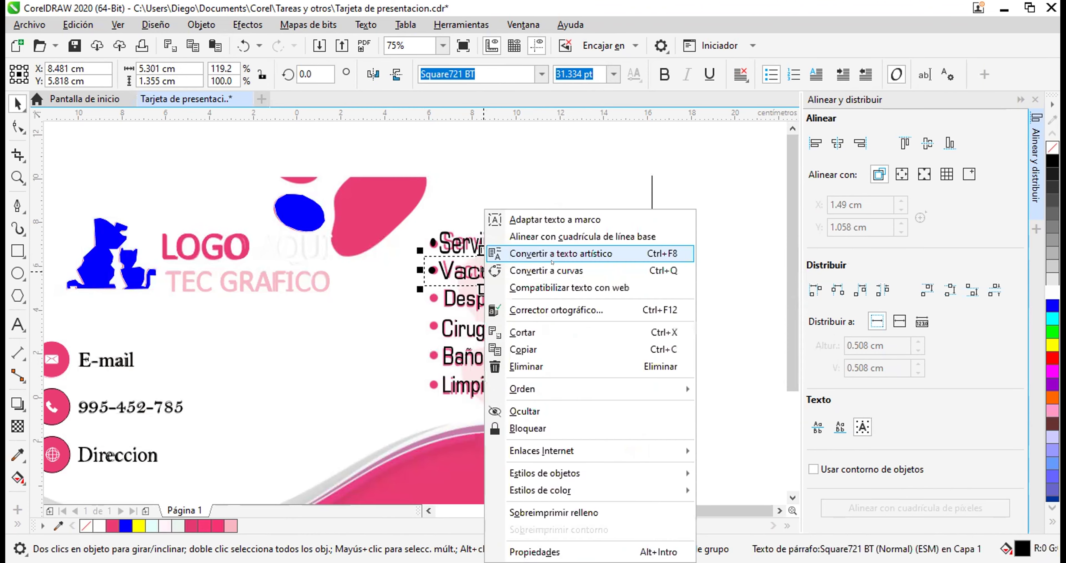
{"action": "left_click", "coordinate": [565, 271]}
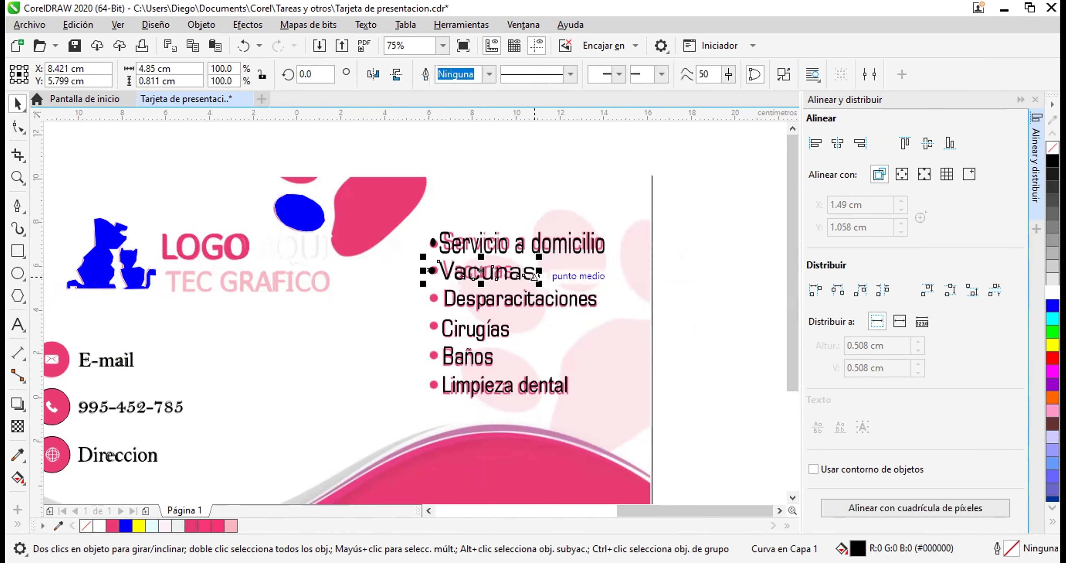
{"action": "left_click_drag", "start_coordinate": [531, 268], "coordinate": [533, 269]}
{"action": "left_click", "coordinate": [589, 277]}
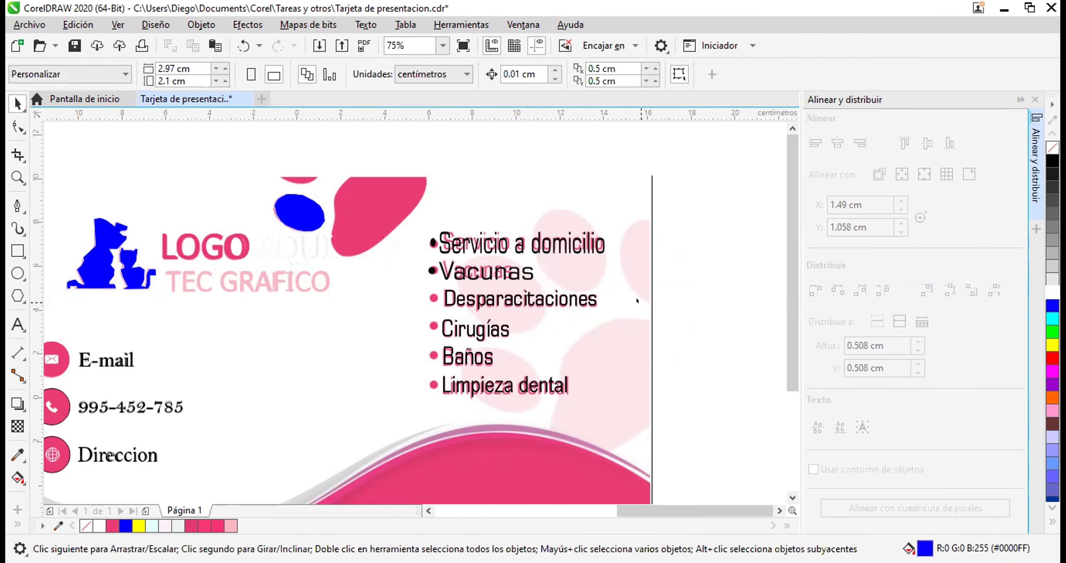
Convert "Desparacitaciones" to paragraph text and widen its frame to about 9.1 cm to fit the full word.
{"action": "right_click", "coordinate": [531, 298]}
{"action": "left_click", "coordinate": [580, 212]}
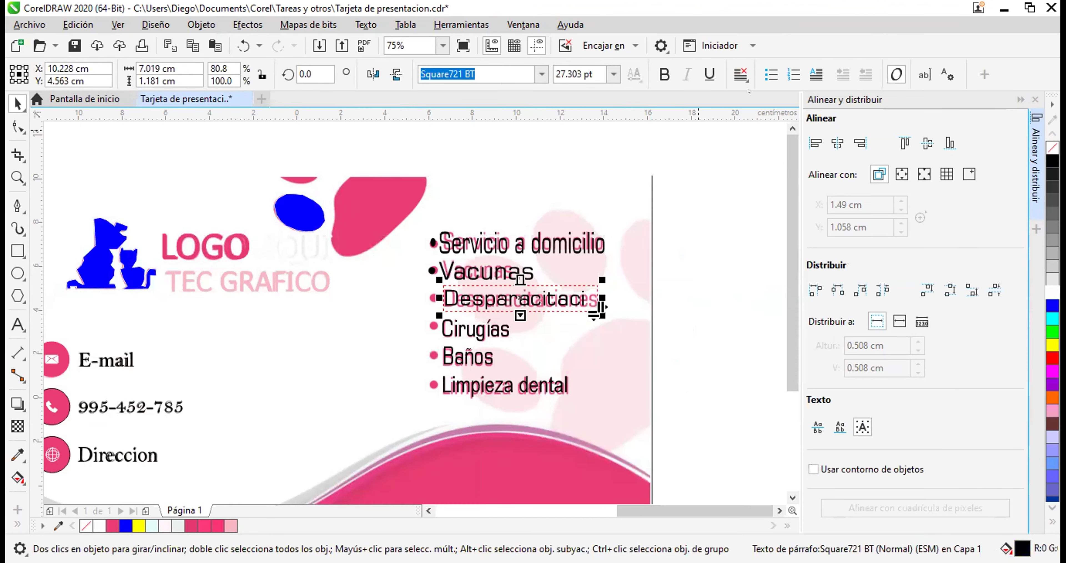
{"action": "left_click_drag", "start_coordinate": [598, 305], "coordinate": [640, 301]}
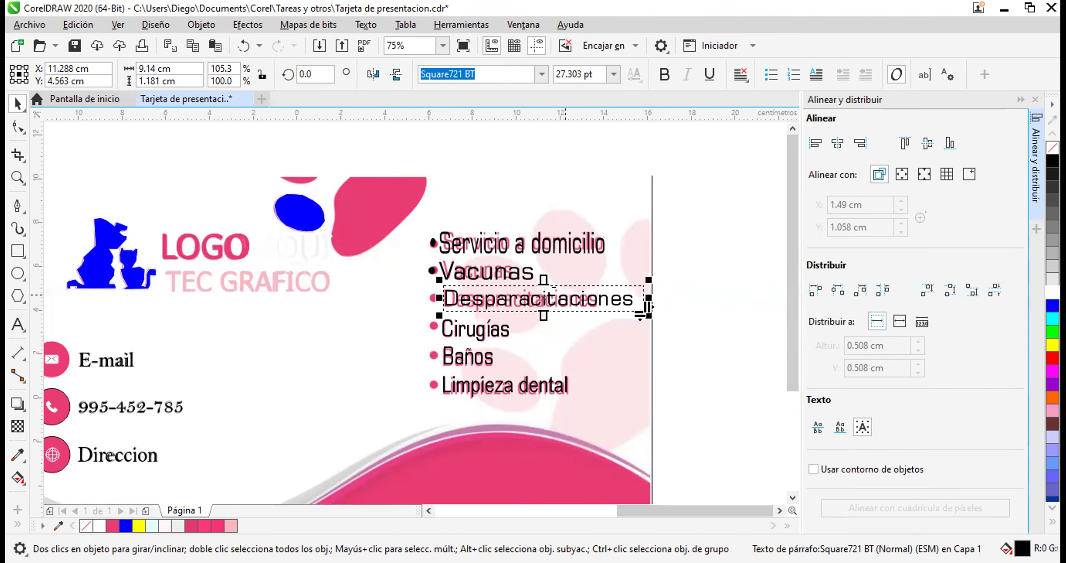
Try converting the unbulleted "Desparacitaciones" to curves and narrowing it to about 6.8 cm over the reference word.
{"action": "right_click", "coordinate": [566, 298]}
{"action": "left_click", "coordinate": [612, 271]}
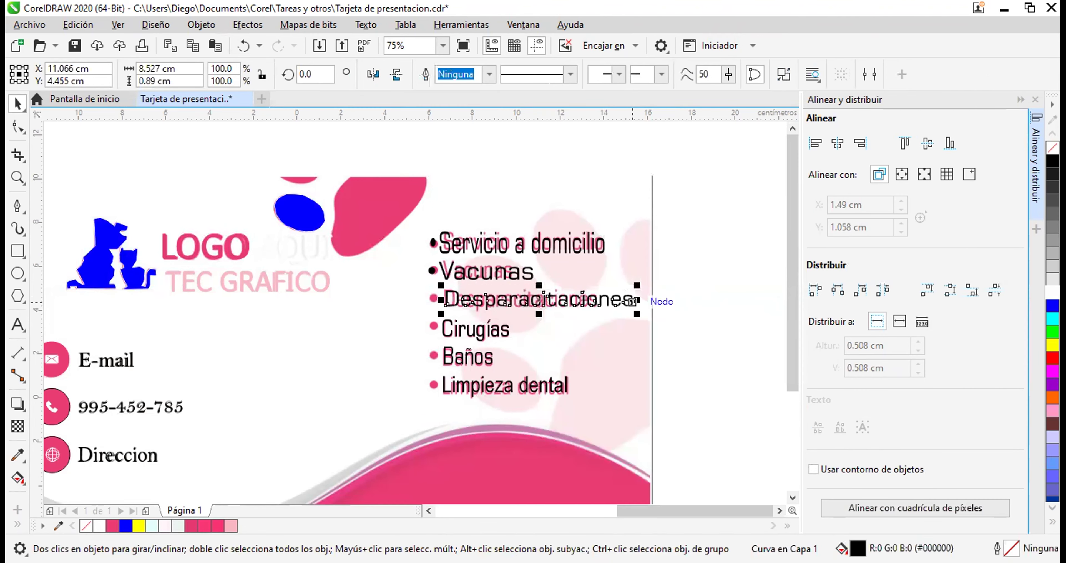
{"action": "left_click_drag", "start_coordinate": [633, 301], "coordinate": [599, 304]}
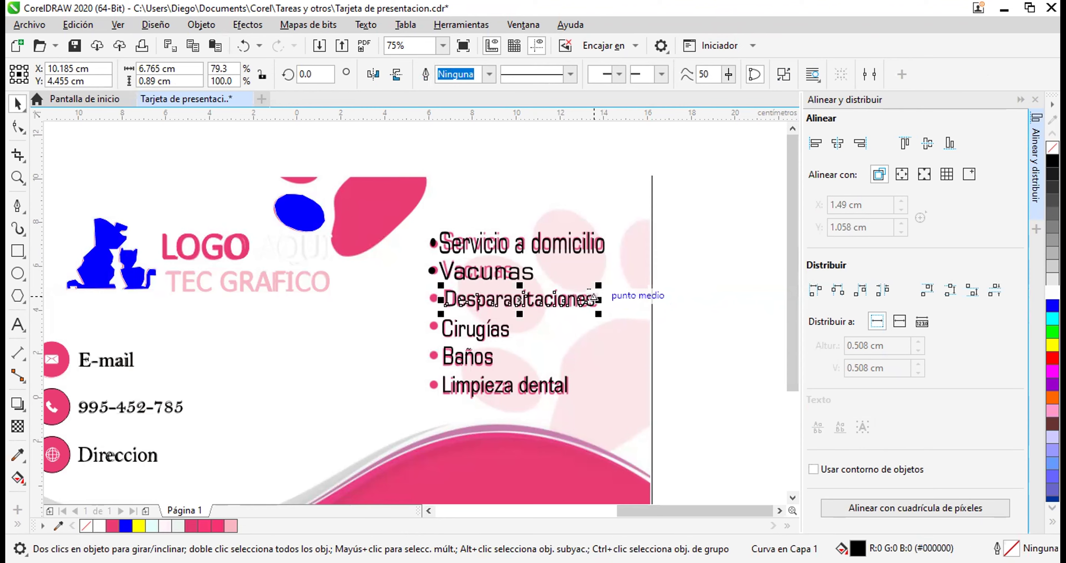
{"action": "left_click_drag", "start_coordinate": [591, 289], "coordinate": [588, 313]}
{"action": "left_click", "coordinate": [341, 340]}
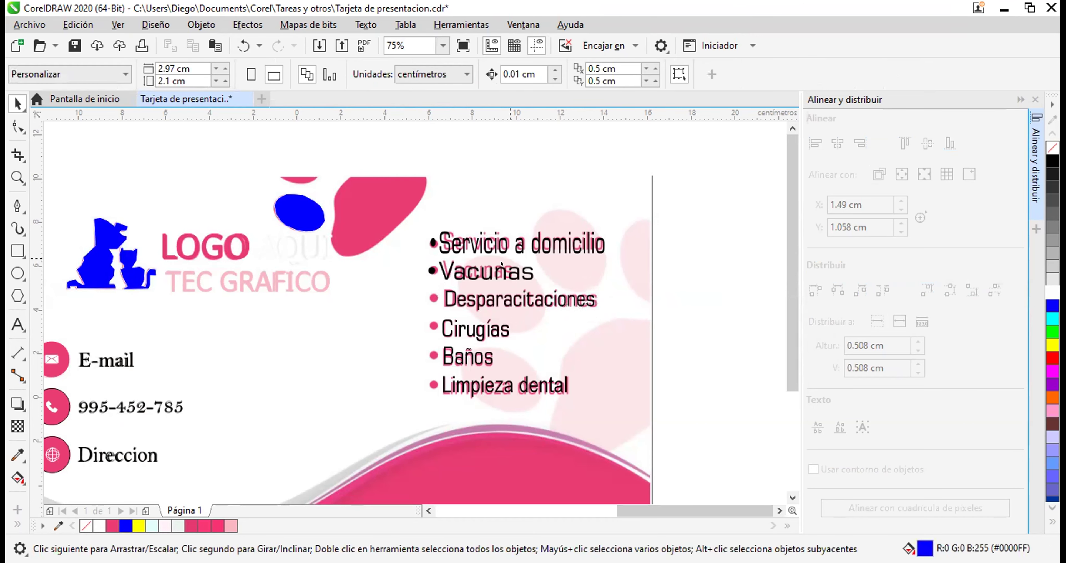
Undo the narrowing and the curve conversion of "Desparacitaciones" to return it to paragraph text.
{"action": "left_click", "coordinate": [490, 290]}
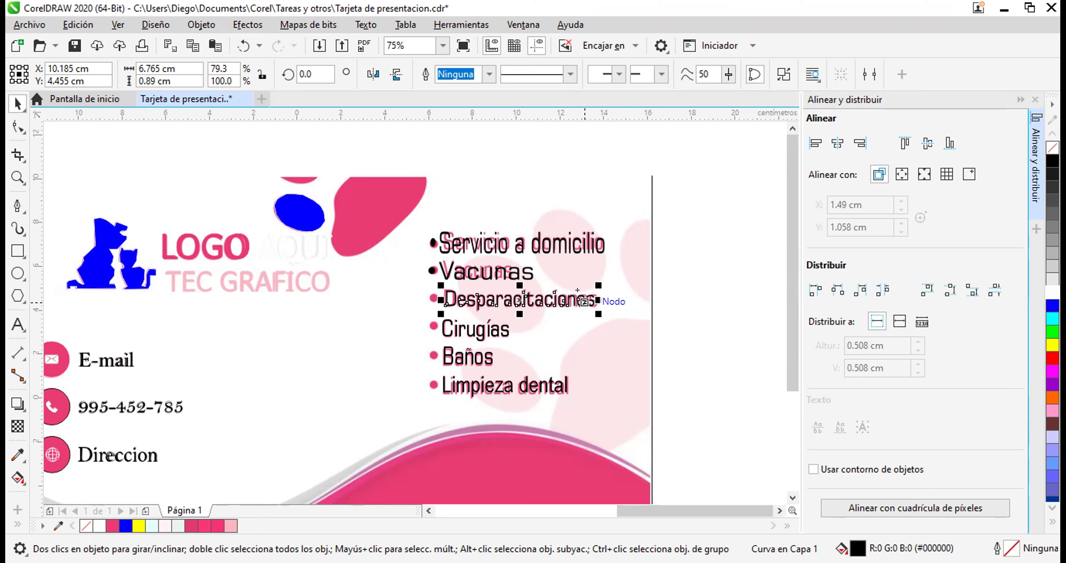
{"action": "left_click_drag", "start_coordinate": [578, 290], "coordinate": [616, 294]}
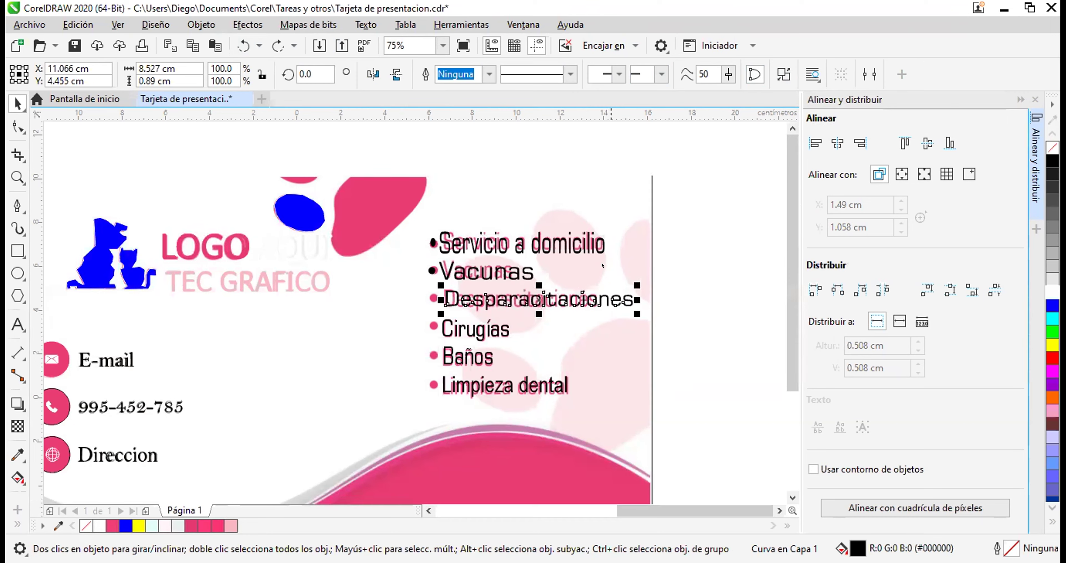
{"action": "left_click", "coordinate": [603, 288]}
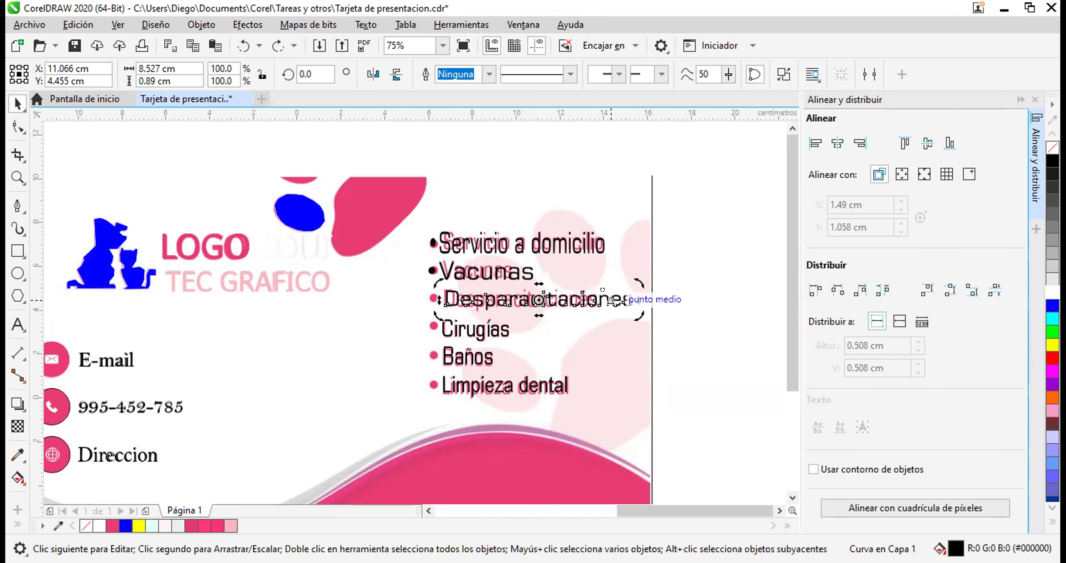
{"action": "key", "text": "ctrl+z"}
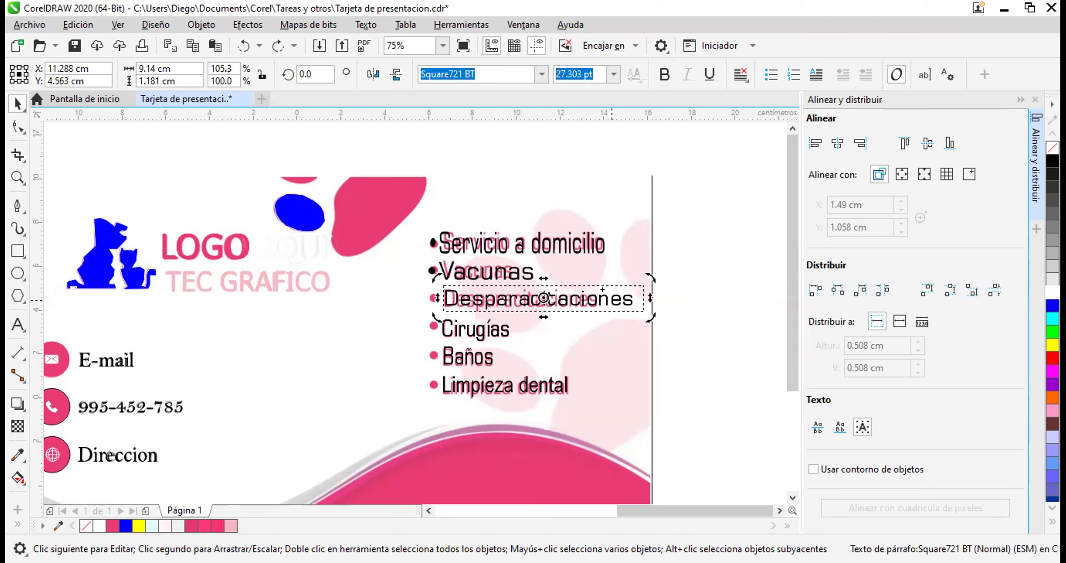
Add a bullet to "Desparacitaciones" and widen its frame to about 10 cm to fit the full word.
{"action": "left_click", "coordinate": [766, 69]}
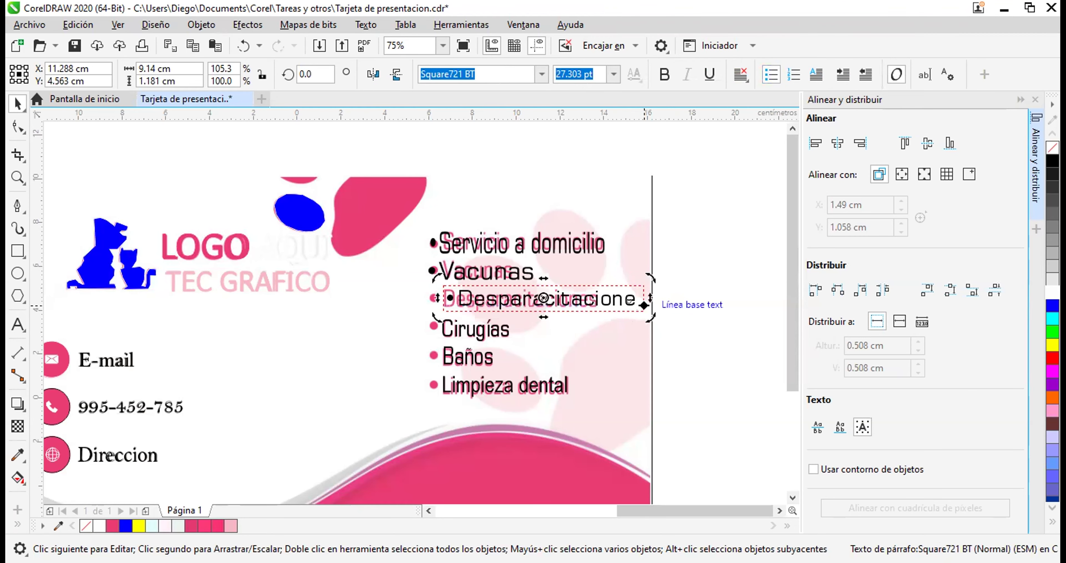
{"action": "left_click", "coordinate": [640, 291]}
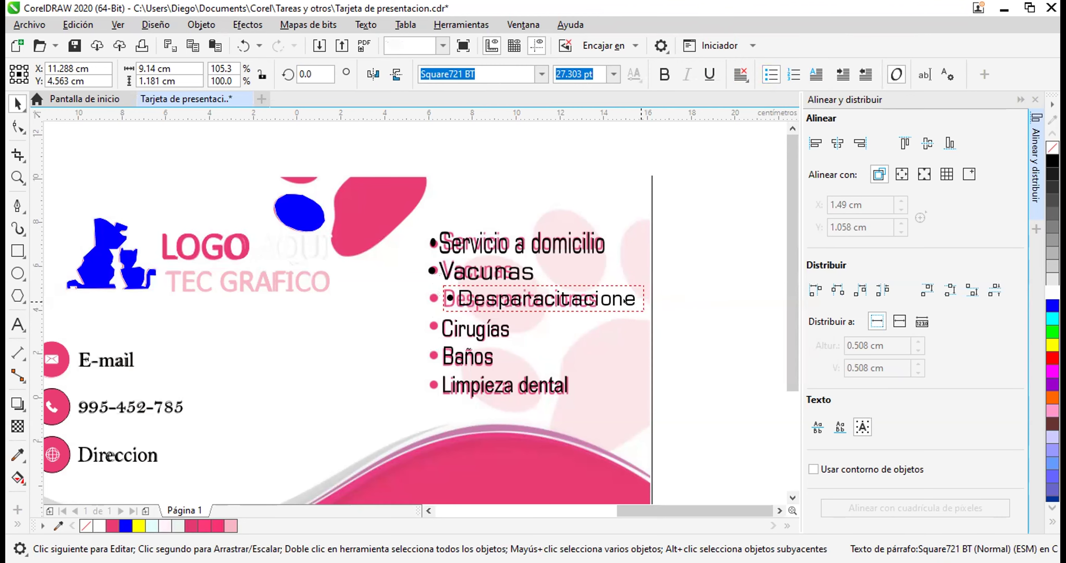
{"action": "left_click_drag", "start_coordinate": [648, 306], "coordinate": [667, 307]}
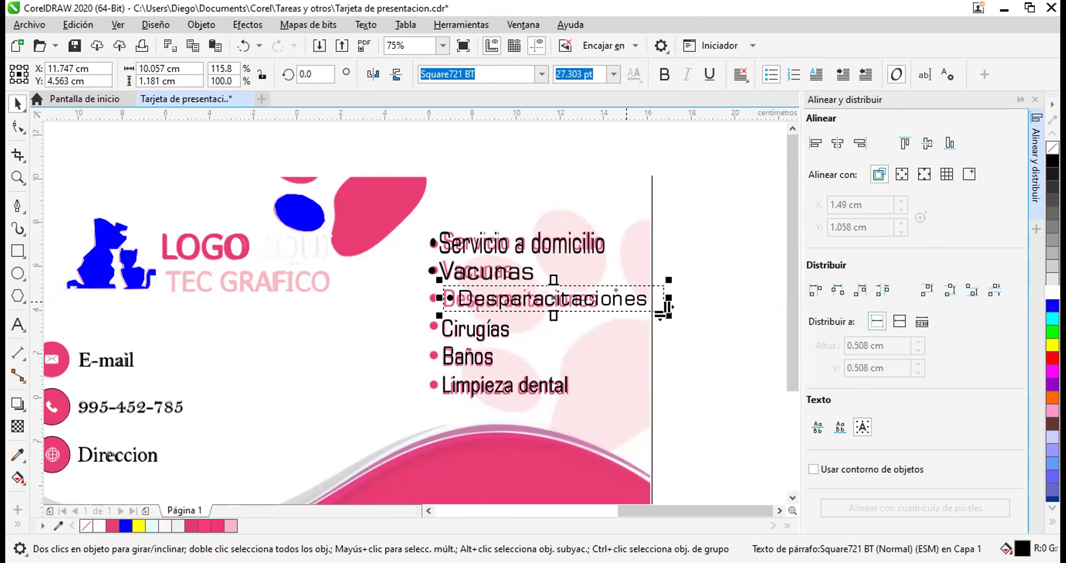
Convert the bulleted "Desparacitaciones" line to curves and narrow it to about 6.6 cm.
{"action": "right_click", "coordinate": [627, 299]}
{"action": "left_click", "coordinate": [698, 270]}
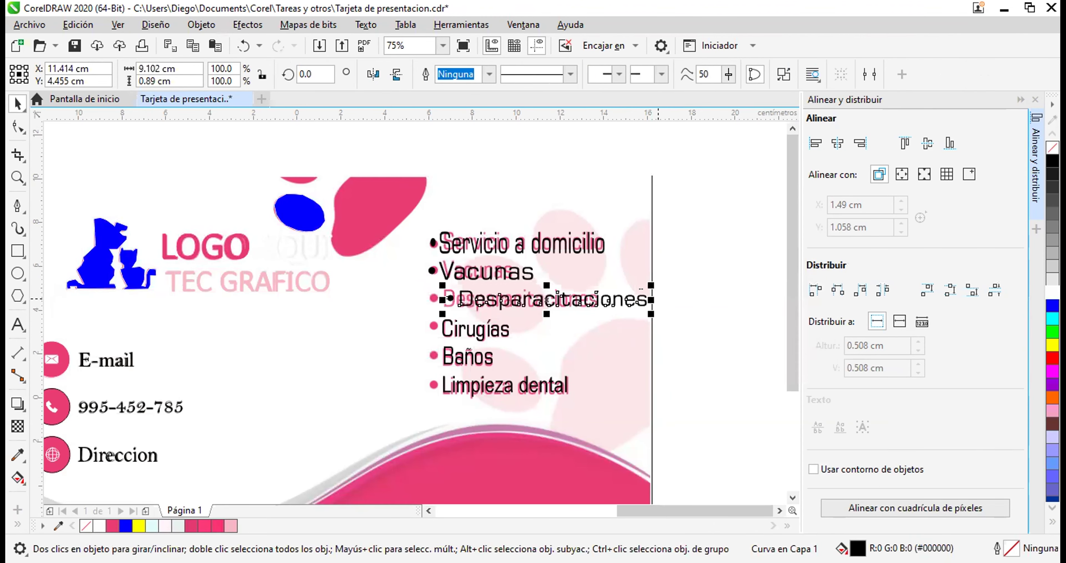
{"action": "left_click_drag", "start_coordinate": [649, 299], "coordinate": [591, 302]}
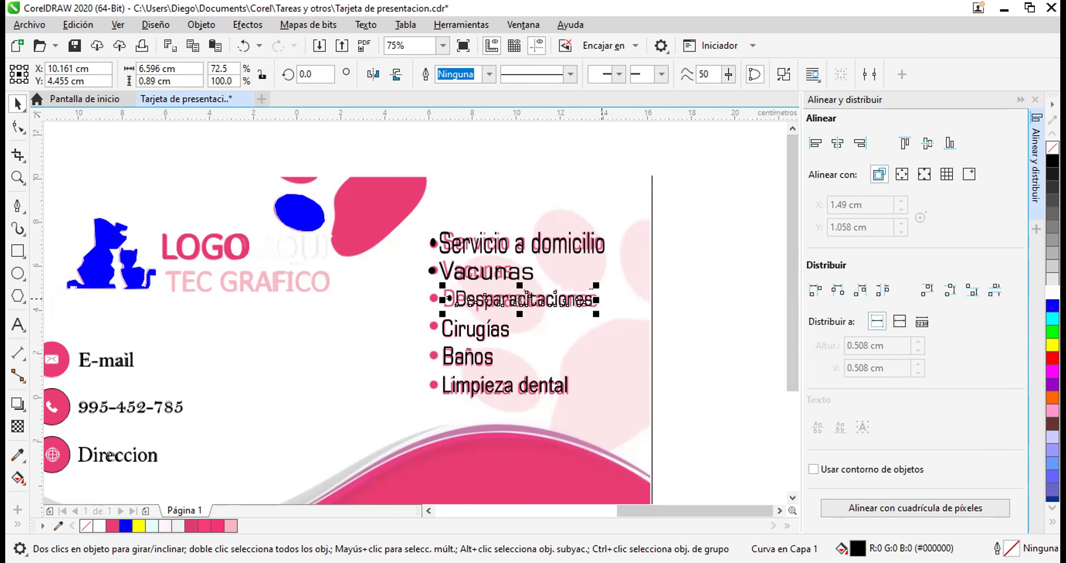
Shift the narrowed "Desparacitaciones" curves over to align with the matching word in the reference image.
{"action": "left_click_drag", "start_coordinate": [497, 301], "coordinate": [479, 301]}
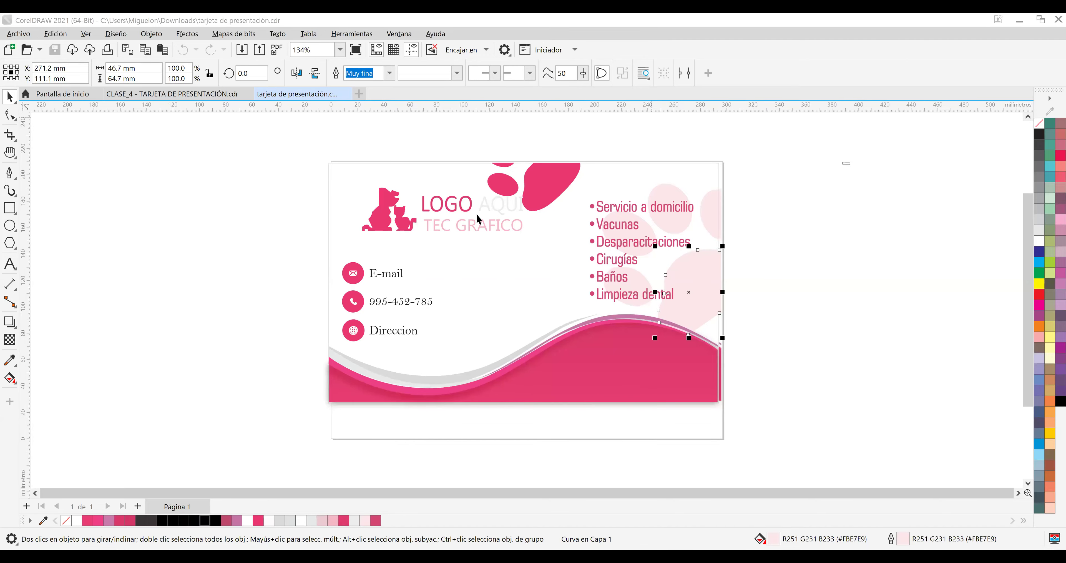
Switch to the CLASE_4 - TARJETA DE PRESENTACIÓN document and move its reference bitmap off the page, beside the traced card.
{"action": "scroll", "coordinate": [476, 212], "scroll_direction": "up", "scroll_amount": 3}
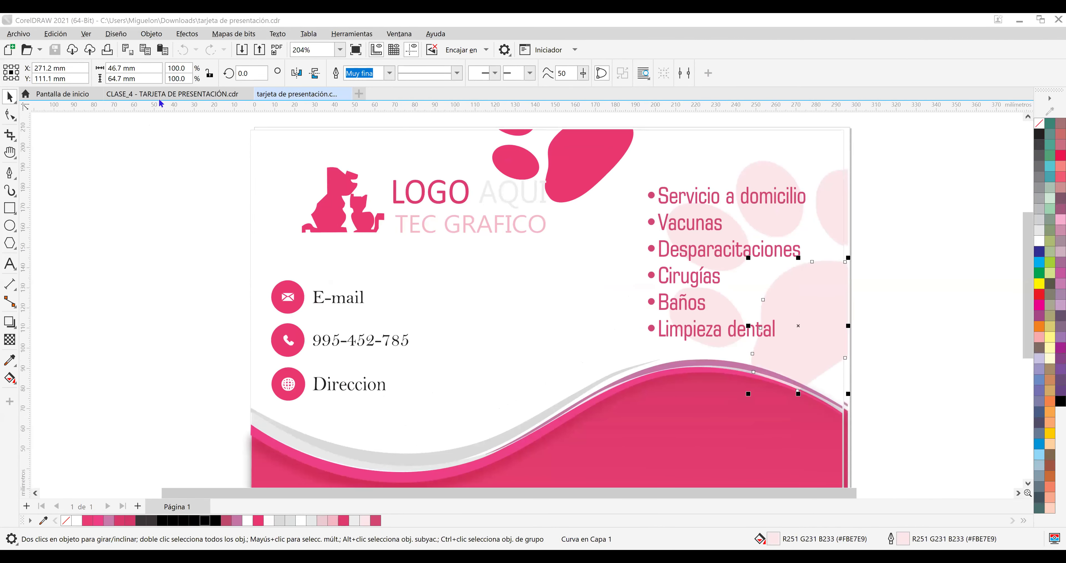
{"action": "left_click", "coordinate": [167, 95]}
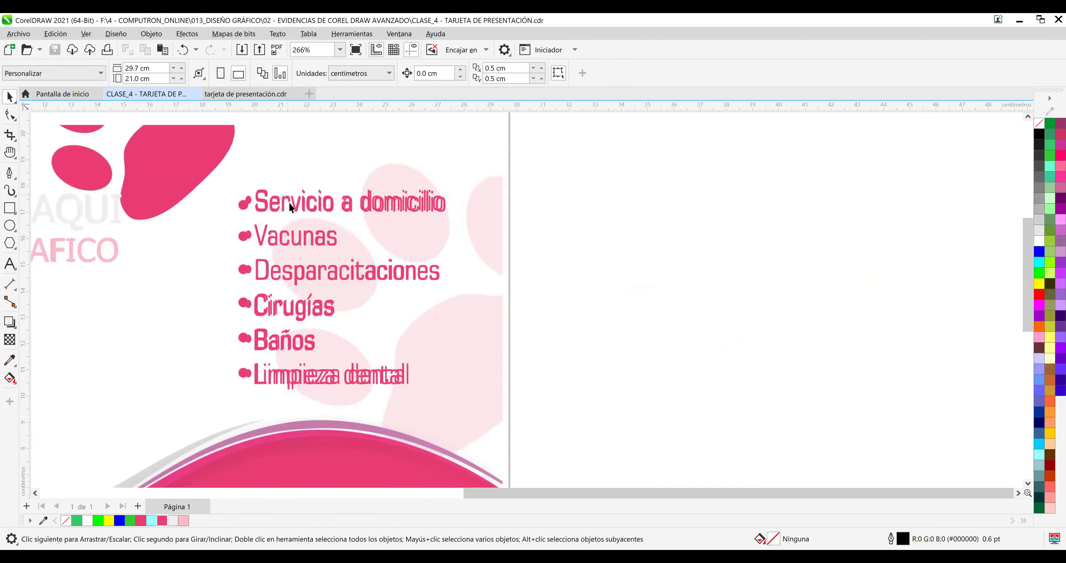
{"action": "scroll", "coordinate": [312, 233], "scroll_direction": "down", "scroll_amount": 3}
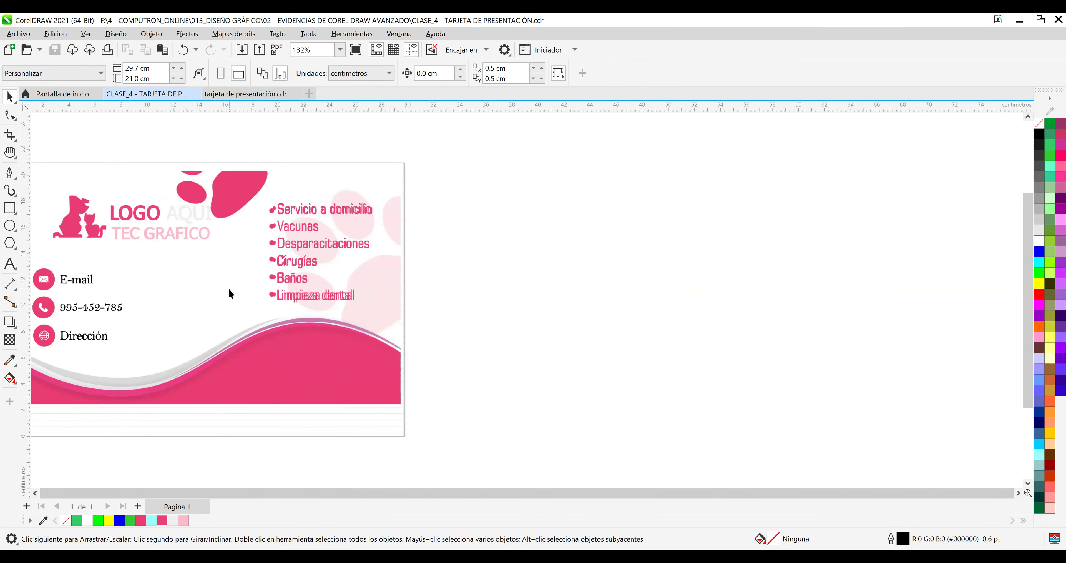
{"action": "left_click", "coordinate": [256, 321]}
{"action": "left_click_drag", "start_coordinate": [209, 311], "coordinate": [656, 316]}
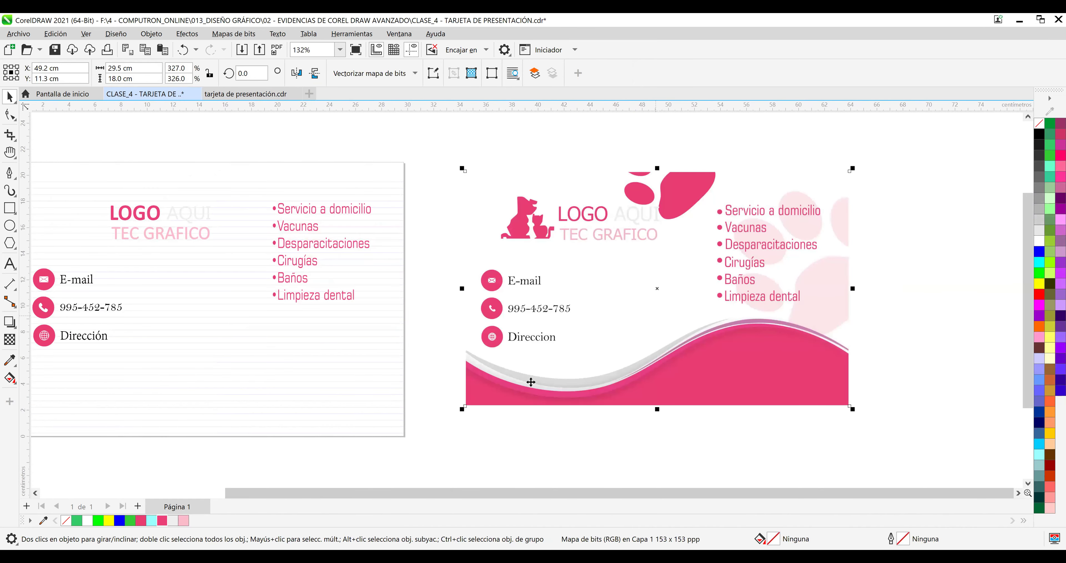
{"action": "left_click", "coordinate": [421, 353]}
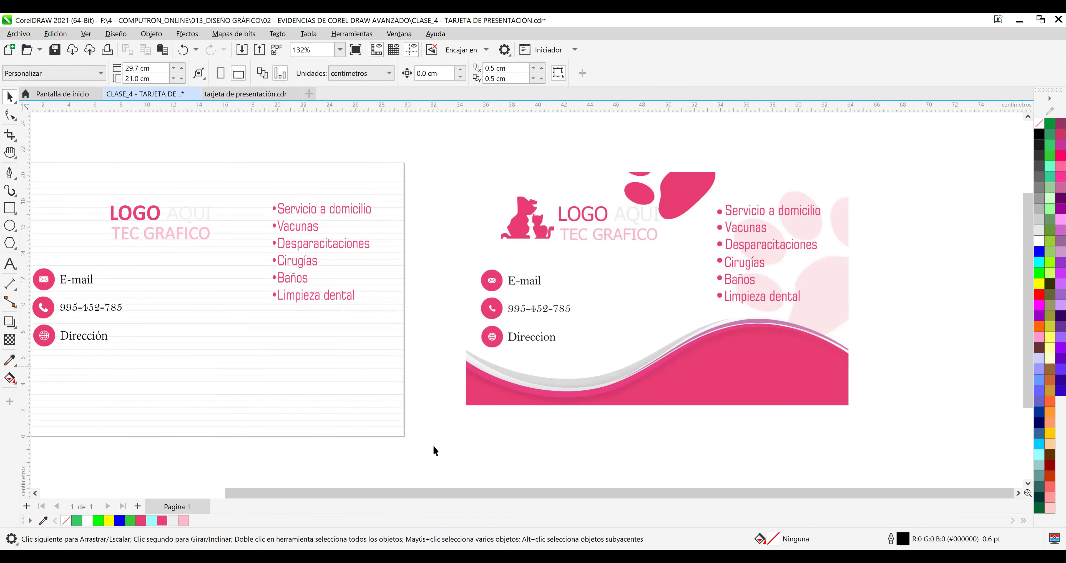
{"action": "left_click", "coordinate": [225, 492]}
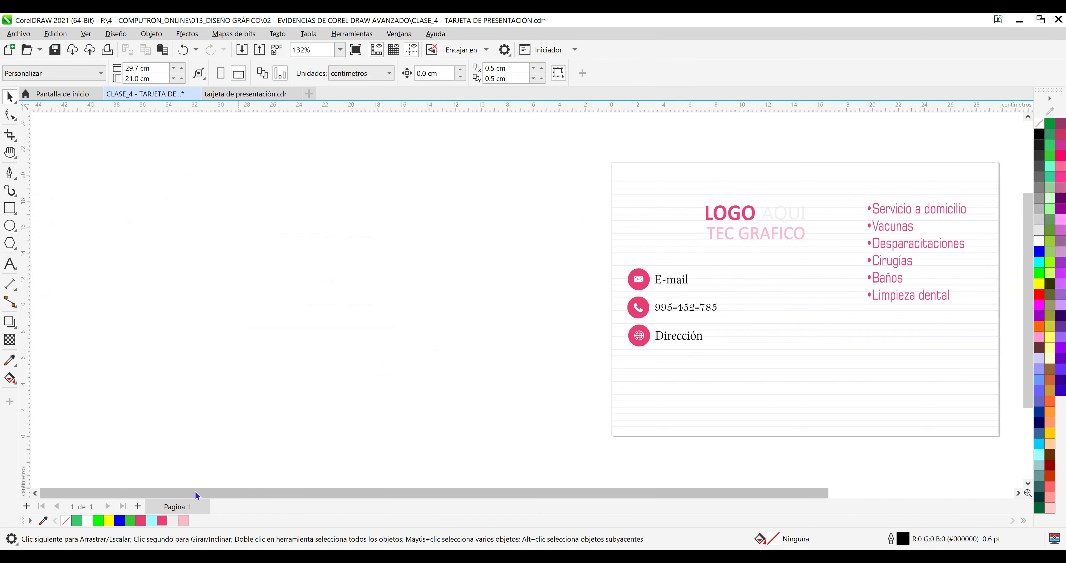
{"action": "left_click_drag", "start_coordinate": [222, 492], "coordinate": [395, 502]}
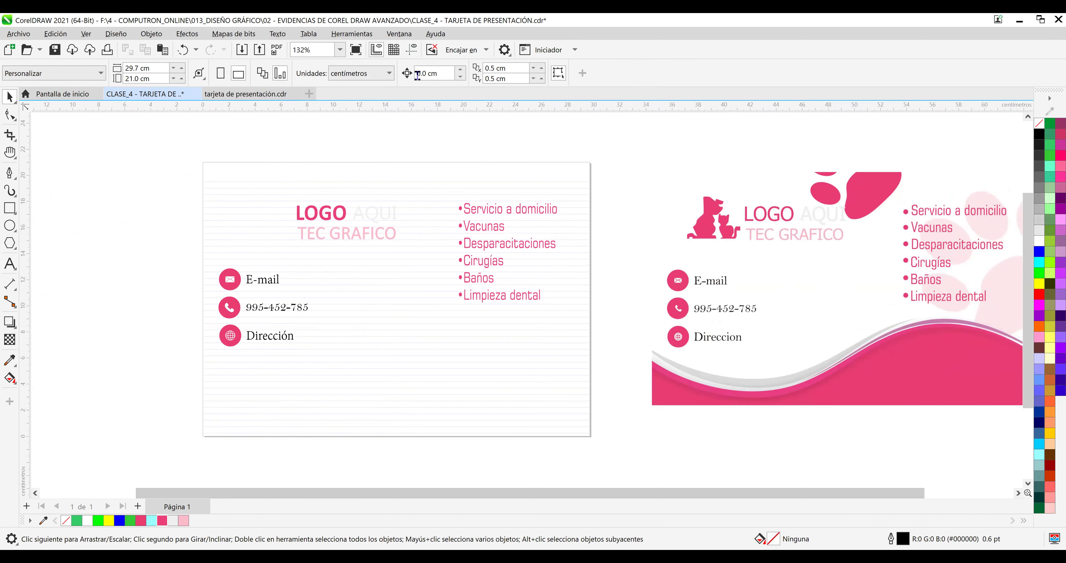
{"action": "key", "text": "alt+shift+r"}
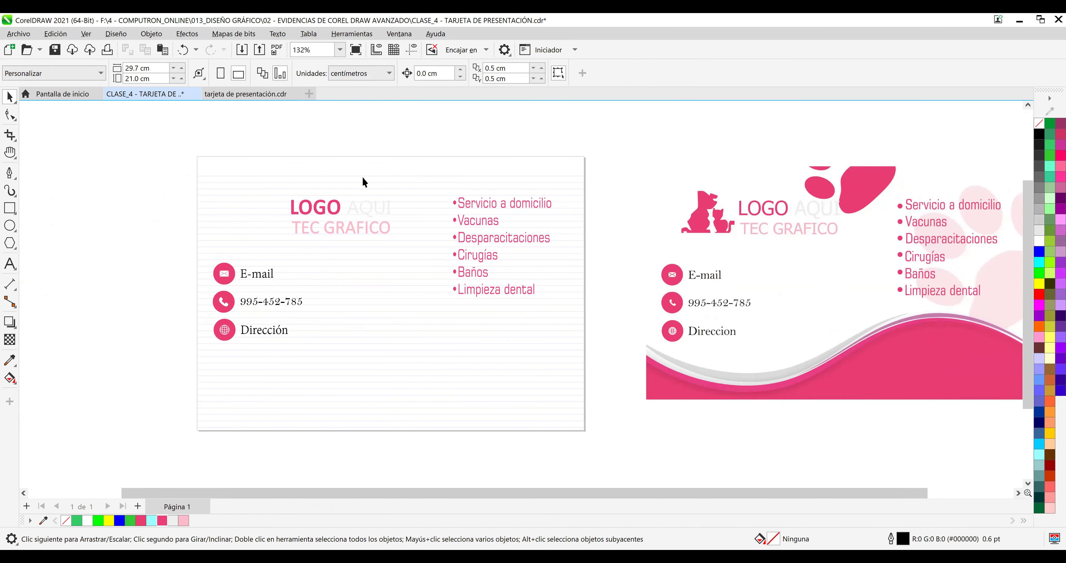
{"action": "key", "text": "ctrl+shift+g"}
{"action": "key", "text": "ctrl+shift+g"}
{"action": "scroll", "coordinate": [510, 398], "scroll_direction": "up", "scroll_amount": 4}
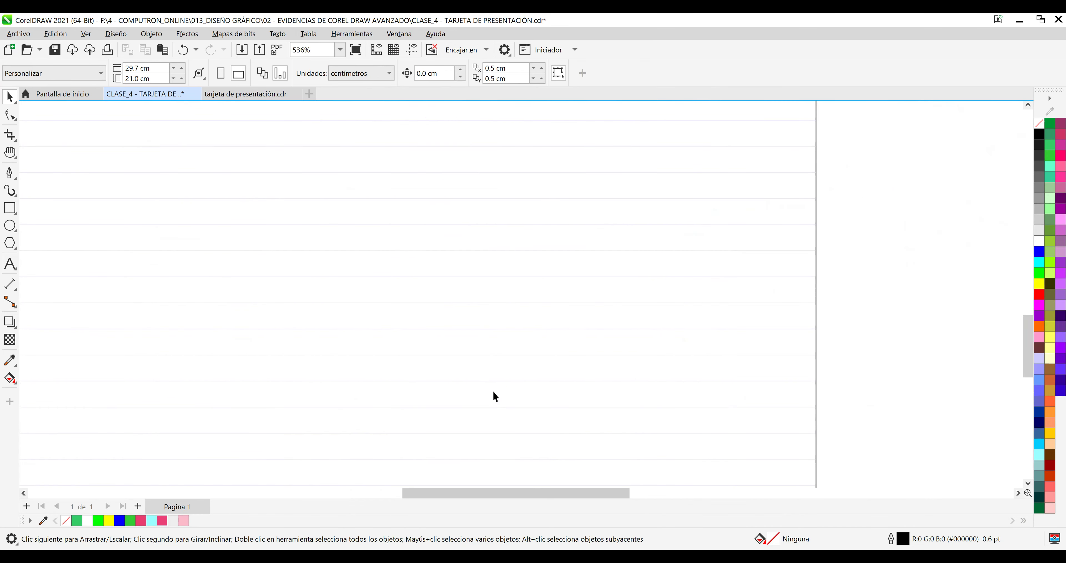
{"action": "scroll", "coordinate": [492, 392], "scroll_direction": "down", "scroll_amount": 4}
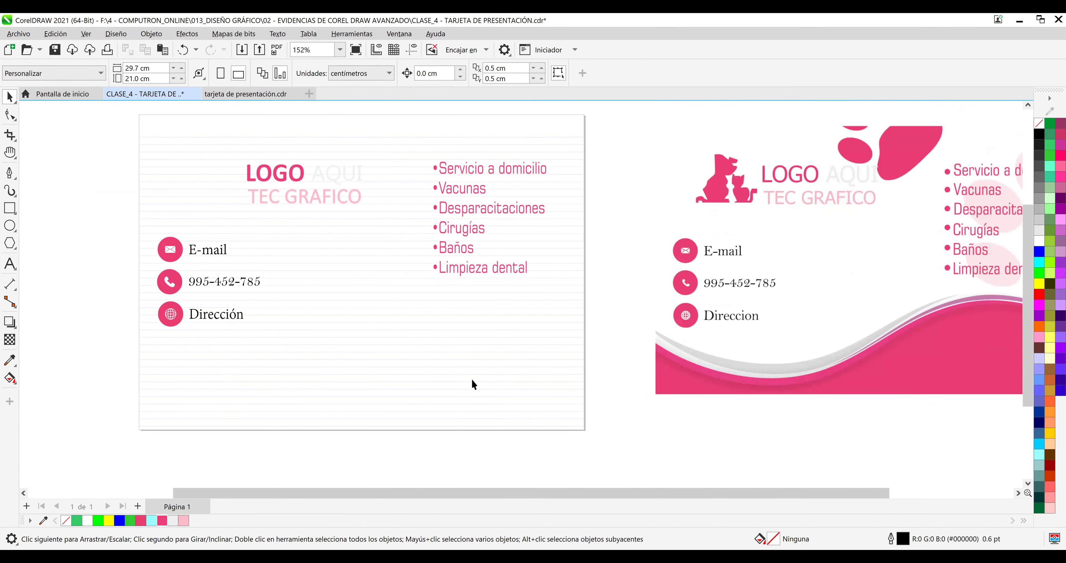
Switch to the tarjeta de presentación document.
{"action": "left_click", "coordinate": [263, 96]}
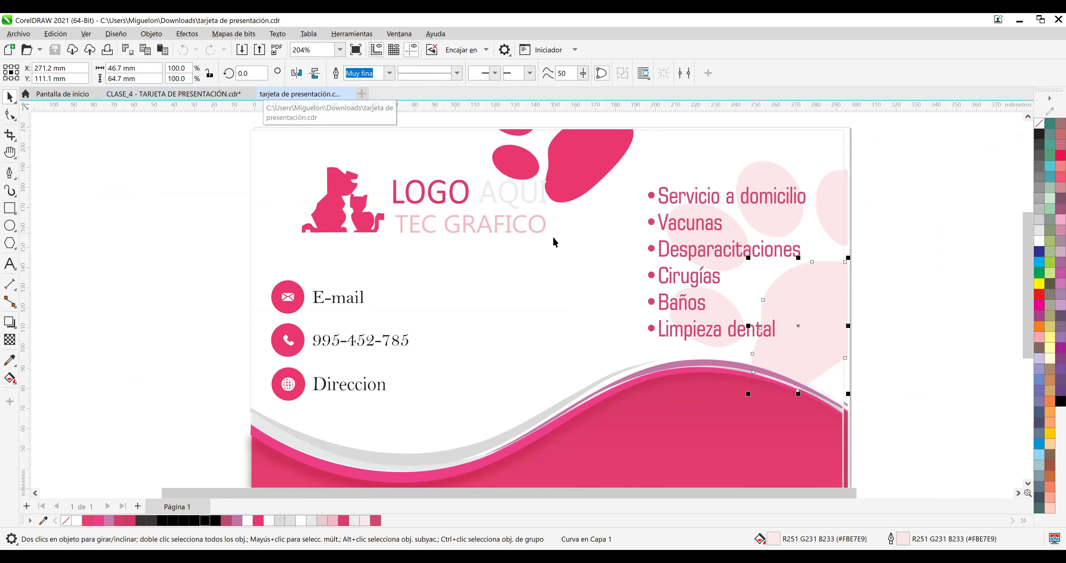
{"action": "left_click_drag", "start_coordinate": [646, 499], "coordinate": [736, 500]}
{"action": "scroll", "coordinate": [698, 407], "scroll_direction": "down", "scroll_amount": 1}
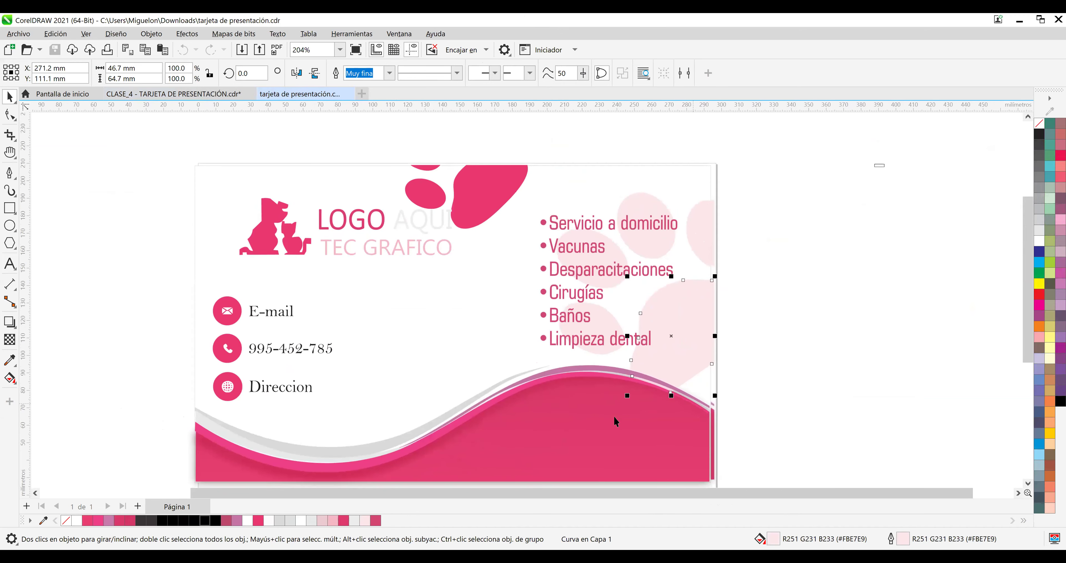
Try moving the shadowed pink wave away from its place on the card, and undo the move.
{"action": "left_click_drag", "start_coordinate": [613, 416], "coordinate": [611, 447]}
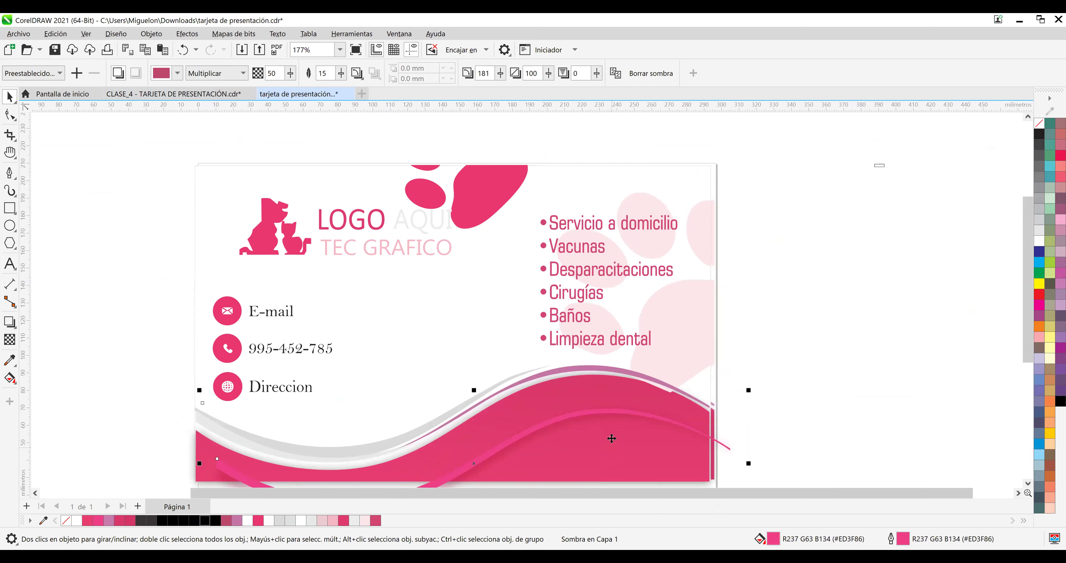
{"action": "key", "text": "ctrl+z"}
{"action": "key", "text": "ctrl+shift+z"}
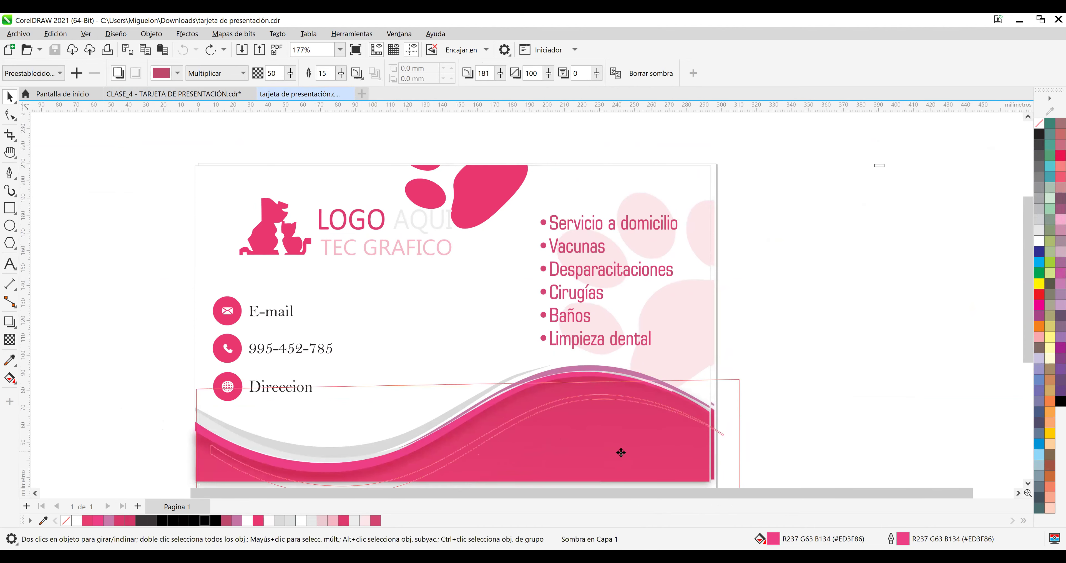
{"action": "key", "text": "ctrl+z"}
{"action": "left_click", "coordinate": [615, 445]}
{"action": "left_click", "coordinate": [484, 239]}
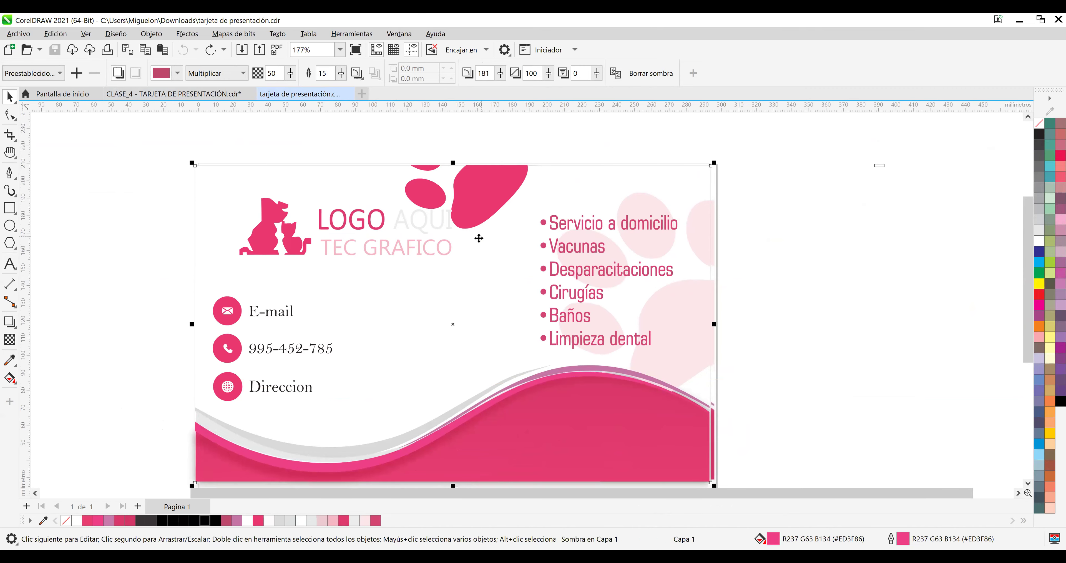
{"action": "scroll", "coordinate": [486, 227], "scroll_direction": "down", "scroll_amount": 1}
{"action": "left_click_drag", "start_coordinate": [486, 227], "coordinate": [263, 221]}
{"action": "key", "text": "Escape"}
Select all the vector objects of the card and move them off the page, beside the reference bitmap.
{"action": "left_click_drag", "start_coordinate": [222, 142], "coordinate": [683, 455]}
{"action": "scroll", "coordinate": [638, 419], "scroll_direction": "down", "scroll_amount": 1}
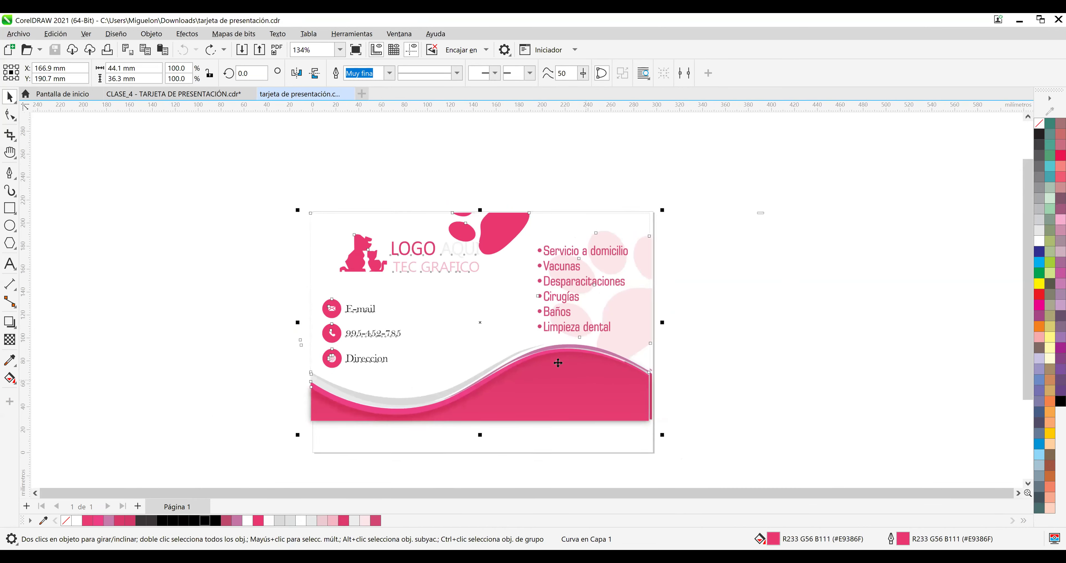
{"action": "key", "text": "ctrl+z"}
{"action": "left_click_drag", "start_coordinate": [239, 355], "coordinate": [194, 364]}
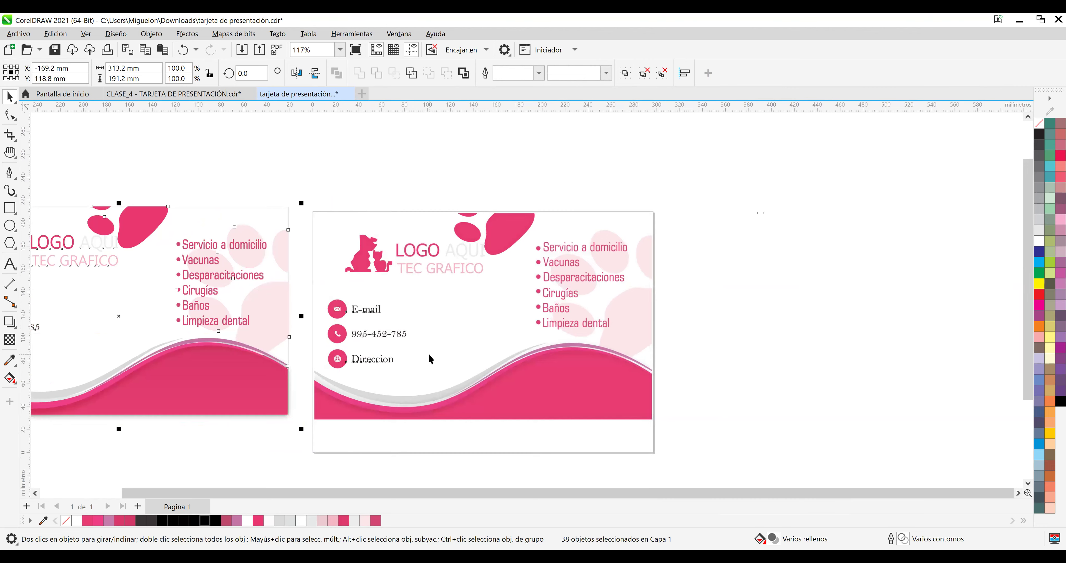
Move the uncovered reference bitmap partly off the page and delete it.
{"action": "right_click", "coordinate": [470, 382]}
{"action": "left_click", "coordinate": [469, 380]}
{"action": "left_click_drag", "start_coordinate": [468, 336], "coordinate": [560, 335]}
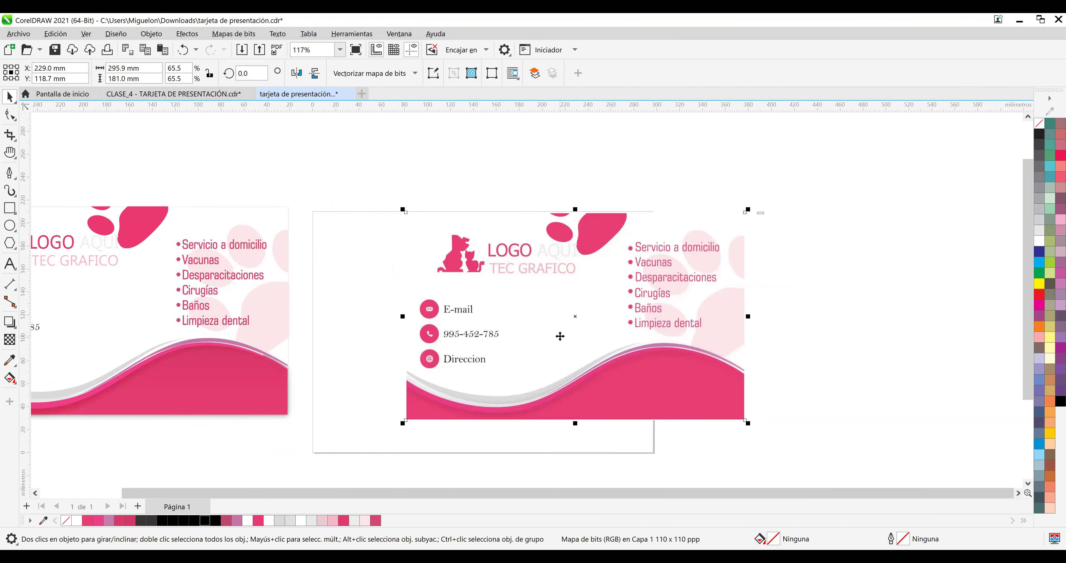
{"action": "key", "text": "Delete"}
Try moving the card artwork back onto the page without the pink wave, and undo the move.
{"action": "scroll", "coordinate": [431, 321], "scroll_direction": "down", "scroll_amount": 1}
{"action": "left_click_drag", "start_coordinate": [366, 200], "coordinate": [145, 393]}
{"action": "left_click_drag", "start_coordinate": [206, 378], "coordinate": [480, 395]}
{"action": "scroll", "coordinate": [592, 382], "scroll_direction": "up", "scroll_amount": 2}
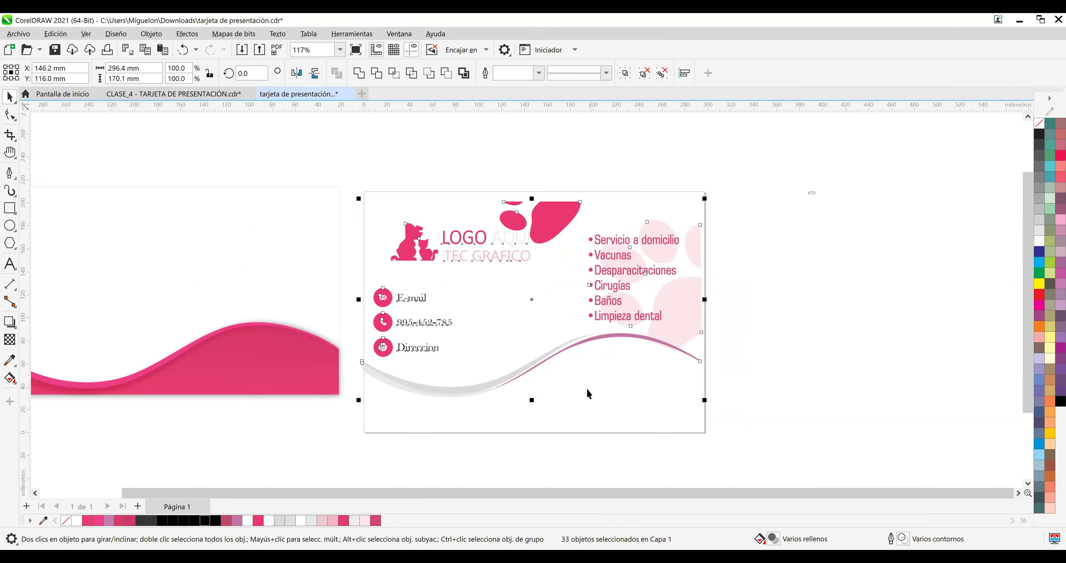
{"action": "scroll", "coordinate": [583, 393], "scroll_direction": "down", "scroll_amount": 2}
{"action": "key", "text": "ctrl+z"}
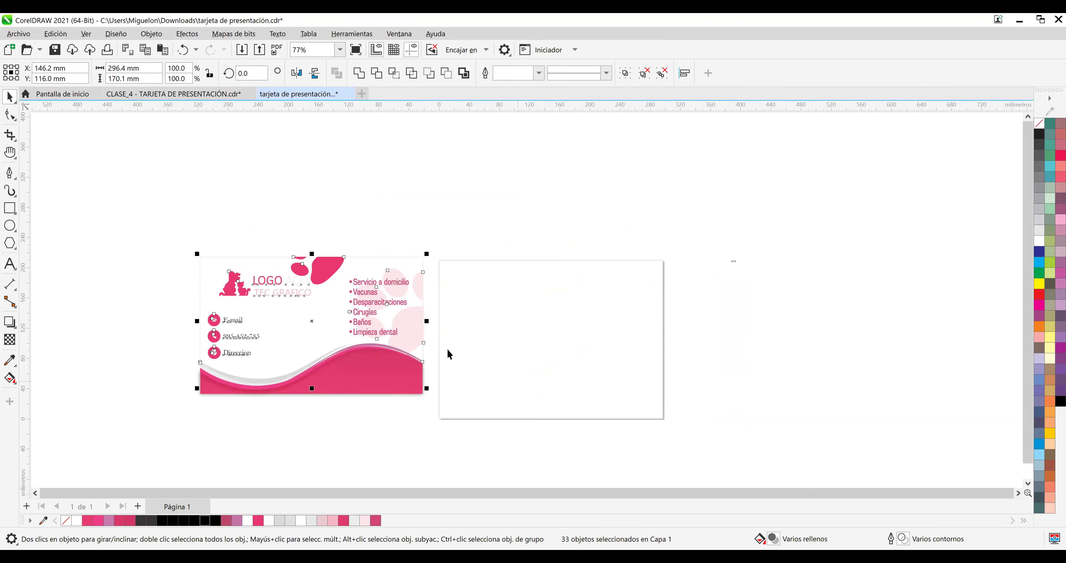
Select the complete card artwork, including the pink wave, and move it back onto the A4 page.
{"action": "left_click", "coordinate": [167, 208]}
{"action": "left_click_drag", "start_coordinate": [115, 216], "coordinate": [461, 459]}
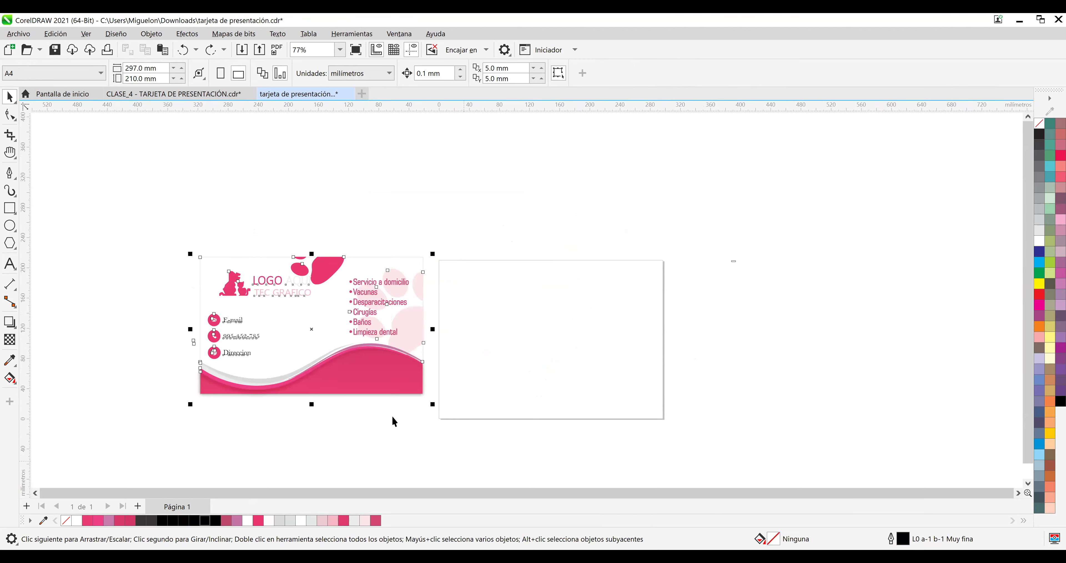
{"action": "left_click_drag", "start_coordinate": [376, 379], "coordinate": [616, 400]}
{"action": "scroll", "coordinate": [629, 400], "scroll_direction": "up", "scroll_amount": 2}
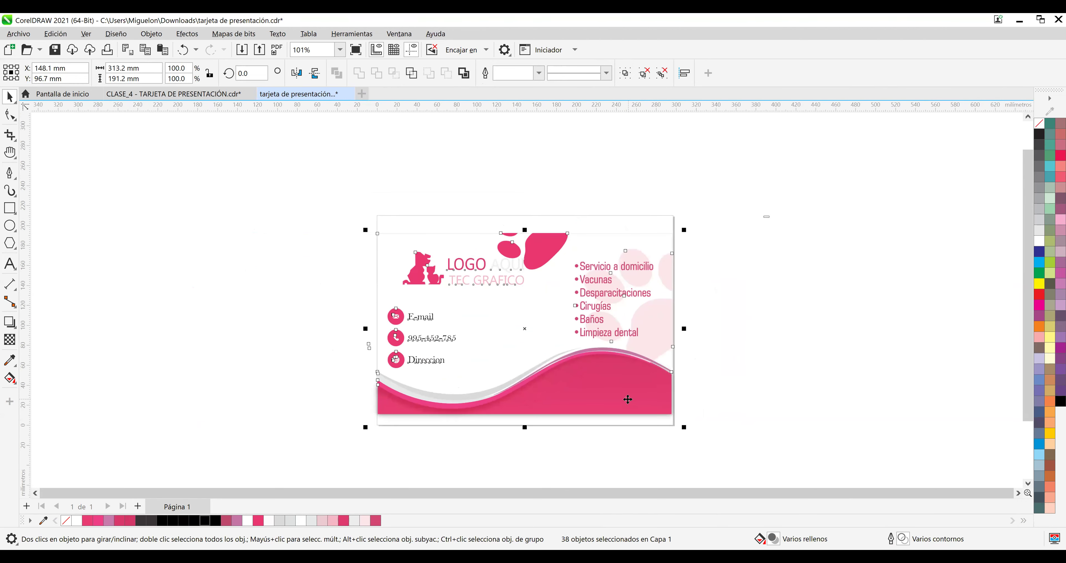
{"action": "scroll", "coordinate": [617, 398], "scroll_direction": "up", "scroll_amount": 1}
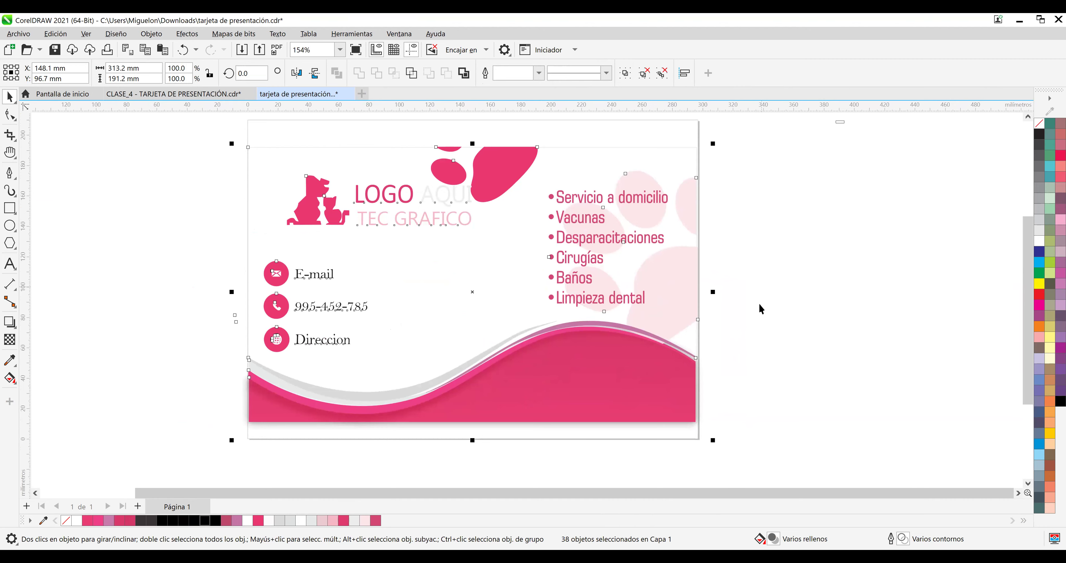
{"action": "scroll", "coordinate": [754, 314], "scroll_direction": "down", "scroll_amount": 1}
{"action": "left_click", "coordinate": [776, 305]}
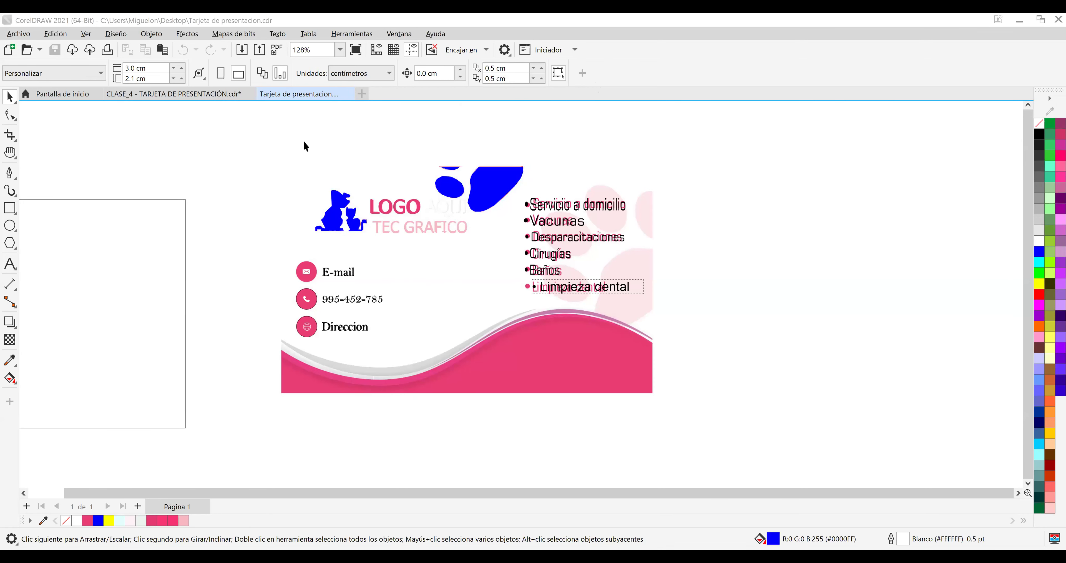
In the Tarjeta de presentacion document, move the reference bitmap out from beneath the traced logo, contact details and service lines.
{"action": "left_click", "coordinate": [559, 212]}
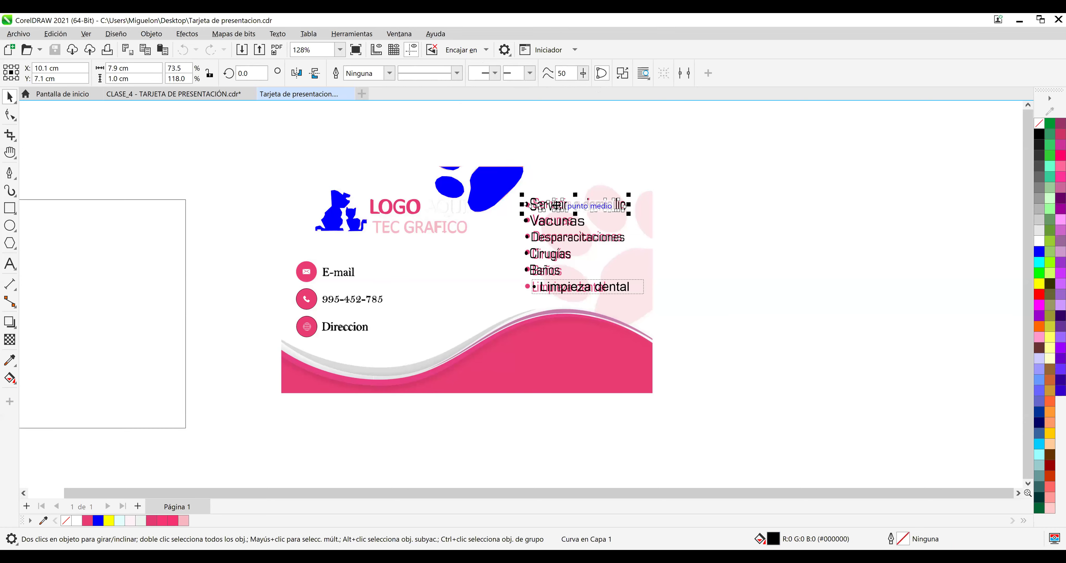
{"action": "left_click", "coordinate": [658, 250]}
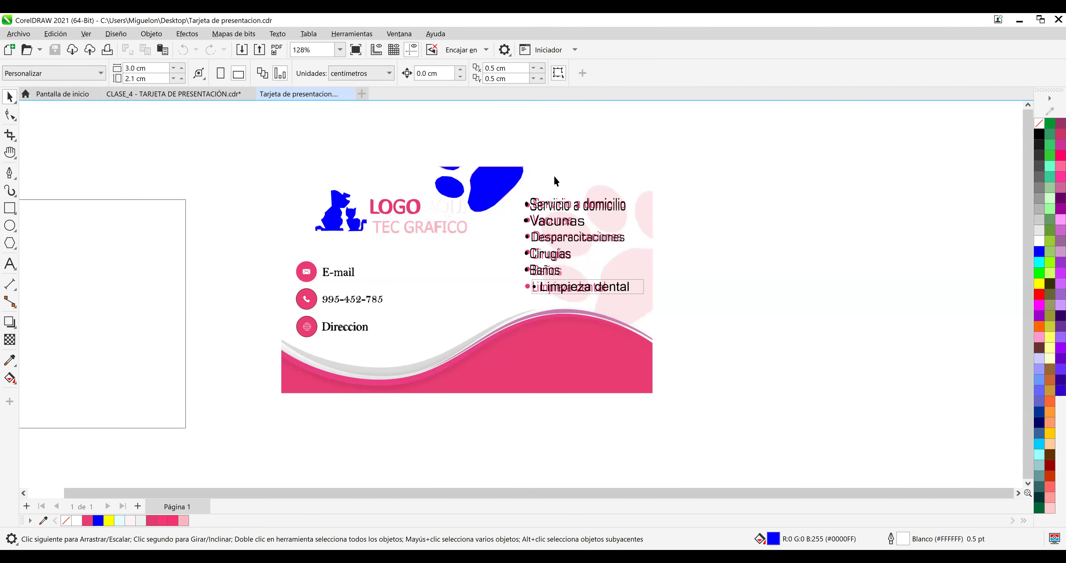
{"action": "key", "text": "ctrl+v"}
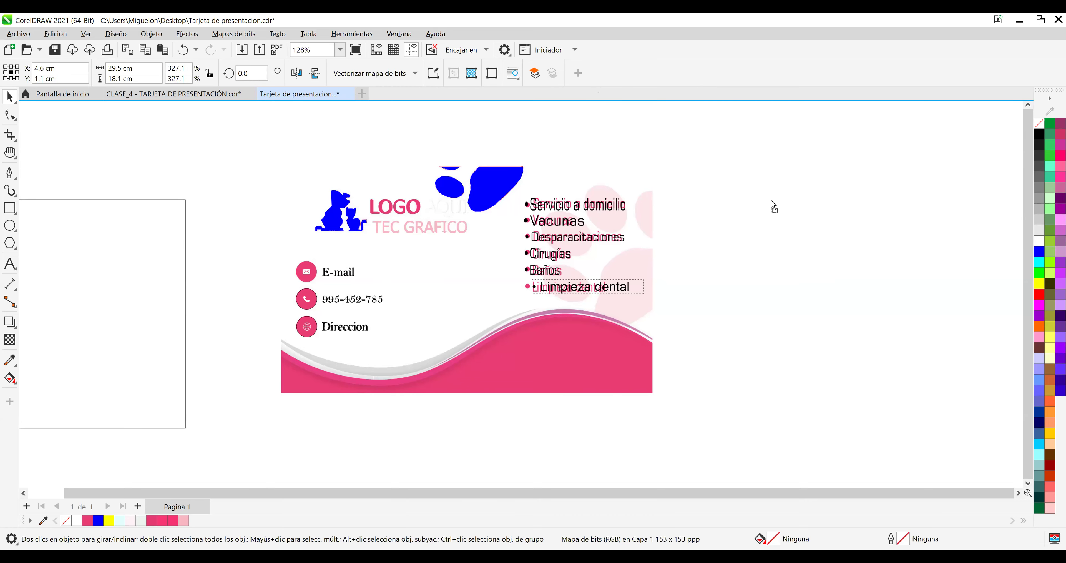
{"action": "left_click_drag", "start_coordinate": [766, 250], "coordinate": [593, 342]}
{"action": "left_click_drag", "start_coordinate": [663, 374], "coordinate": [792, 325]}
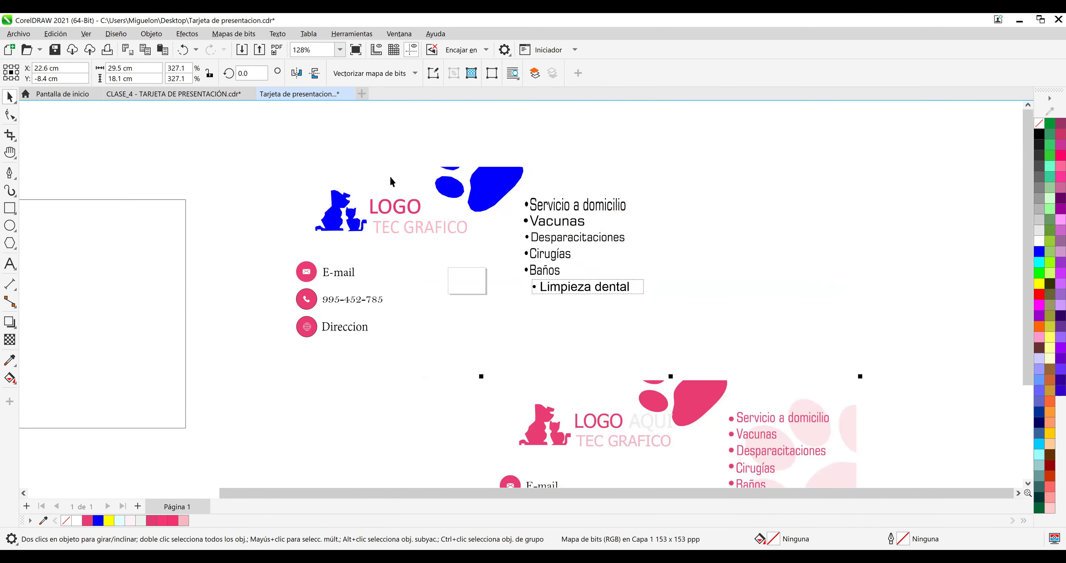
Move the empty 29.5 by 18.1 cm rectangle so that it frames the logo, contact details and service lines.
{"action": "left_click", "coordinate": [138, 235]}
{"action": "left_click_drag", "start_coordinate": [141, 236], "coordinate": [611, 205]}
{"action": "left_click_drag", "start_coordinate": [750, 415], "coordinate": [432, 315]}
{"action": "left_click_drag", "start_coordinate": [515, 316], "coordinate": [318, 212]}
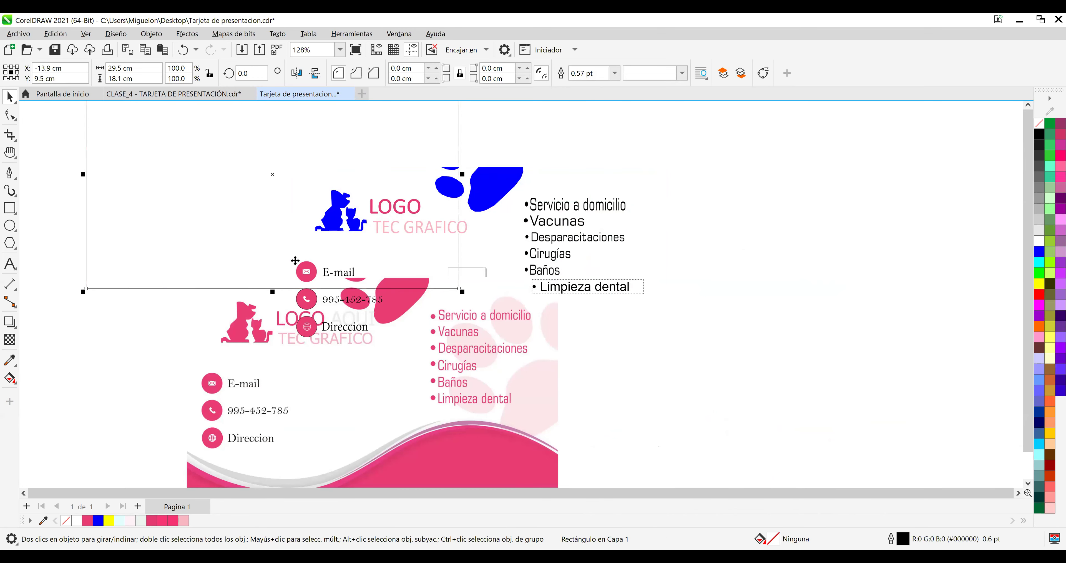
{"action": "left_click_drag", "start_coordinate": [214, 230], "coordinate": [418, 303]}
Place the reference bitmap directly beside the card frame, centred at about X -27.6 cm, Y 0.9 cm.
{"action": "left_click", "coordinate": [414, 461]}
{"action": "left_click_drag", "start_coordinate": [413, 451], "coordinate": [273, 439]}
{"action": "left_click_drag", "start_coordinate": [202, 437], "coordinate": [149, 367]}
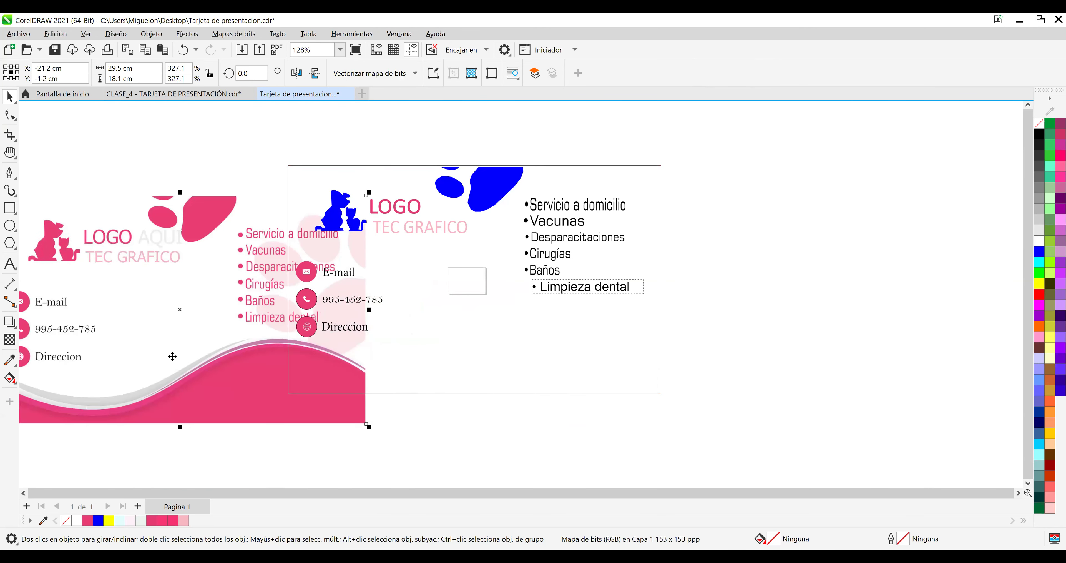
{"action": "left_click_drag", "start_coordinate": [176, 361], "coordinate": [99, 334]}
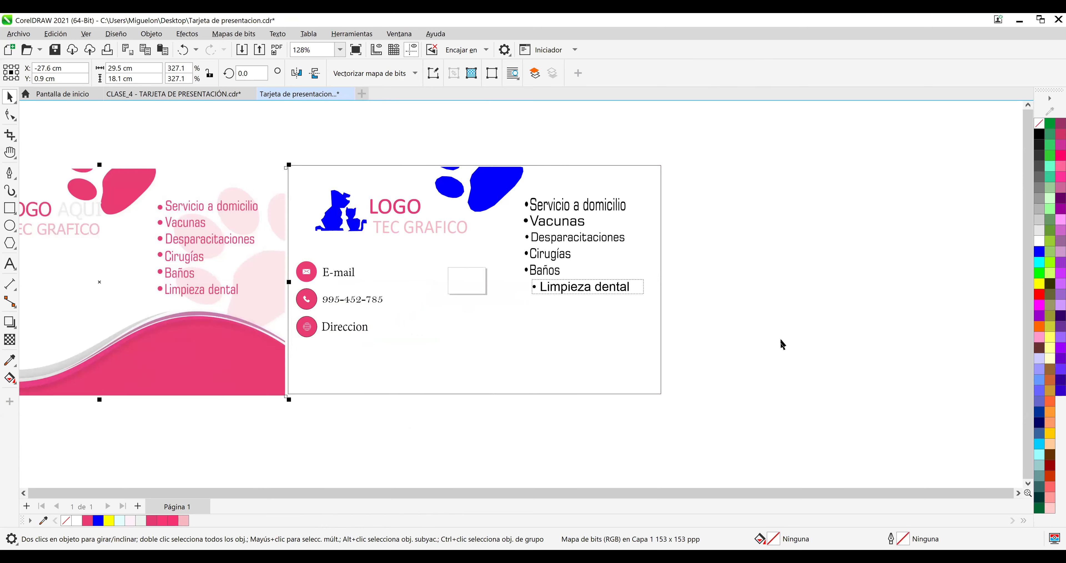
Duplicate the large blue paw shape over the "Limpieza dental" line and send the copy to the back of the page.
{"action": "left_click", "coordinate": [493, 186]}
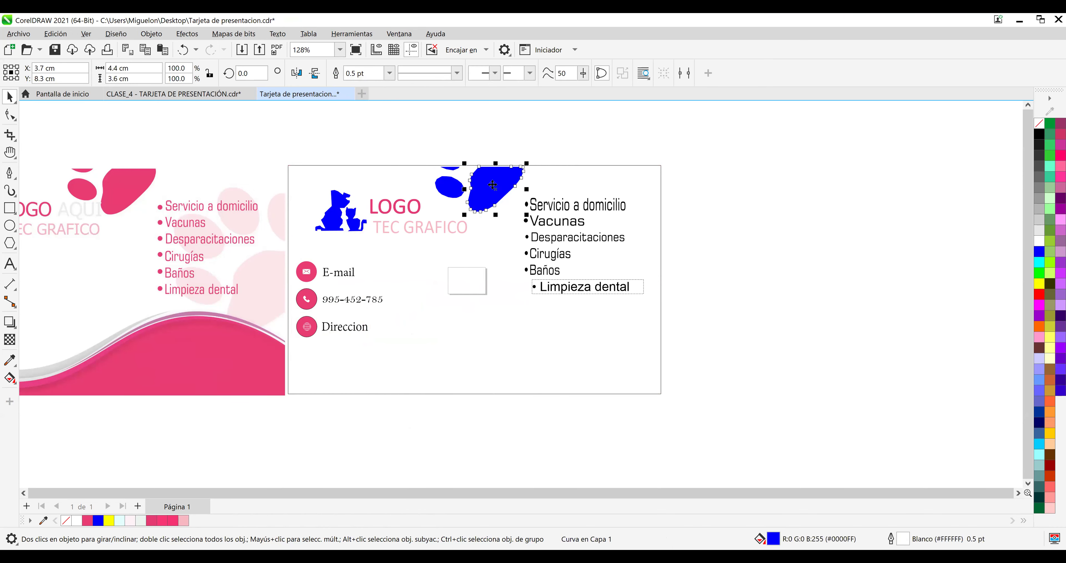
{"action": "mouse_move", "coordinate": [595, 303]}
{"action": "left_mouse_down"}
{"action": "mouse_move", "coordinate": [612, 305]}
{"action": "mouse_move", "coordinate": [622, 289]}
{"action": "left_mouse_up"}
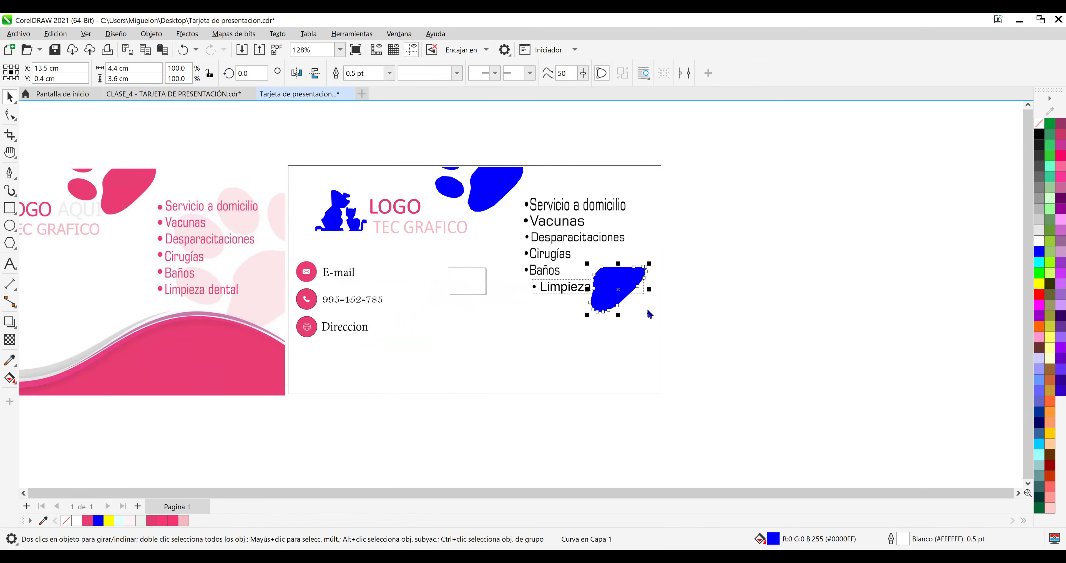
{"action": "right_click", "coordinate": [615, 290]}
{"action": "mouse_move", "coordinate": [662, 304]}
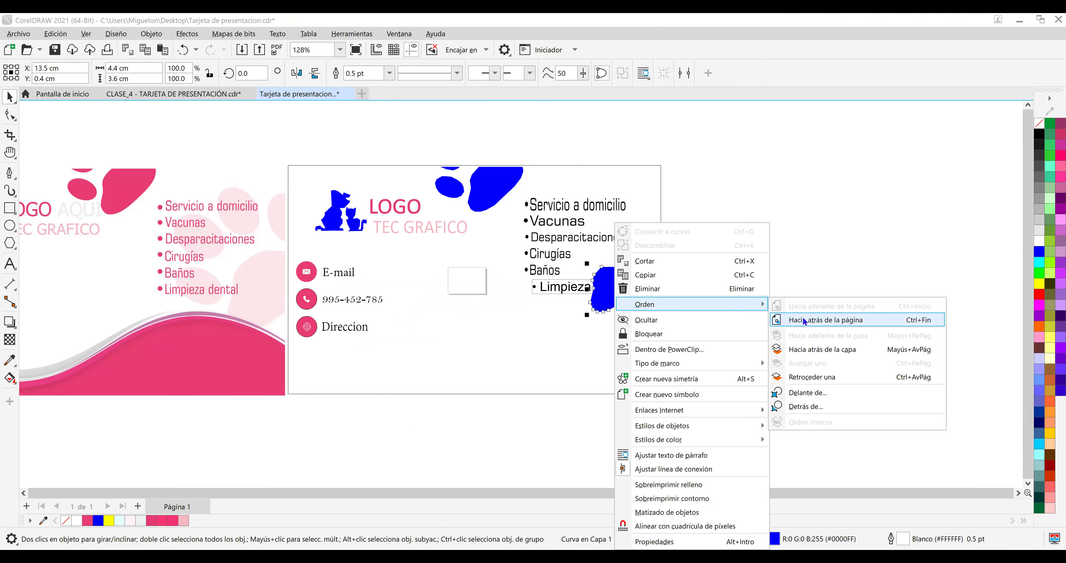
{"action": "left_click", "coordinate": [804, 320]}
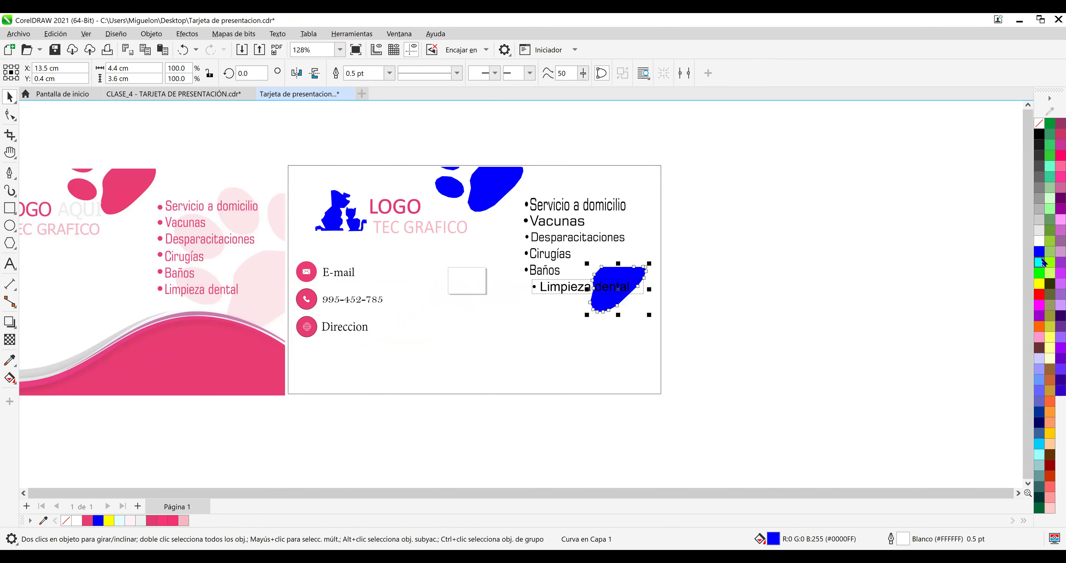
Fill the duplicated paw shape behind "Limpieza dental" with green.
{"action": "left_click", "coordinate": [760, 291]}
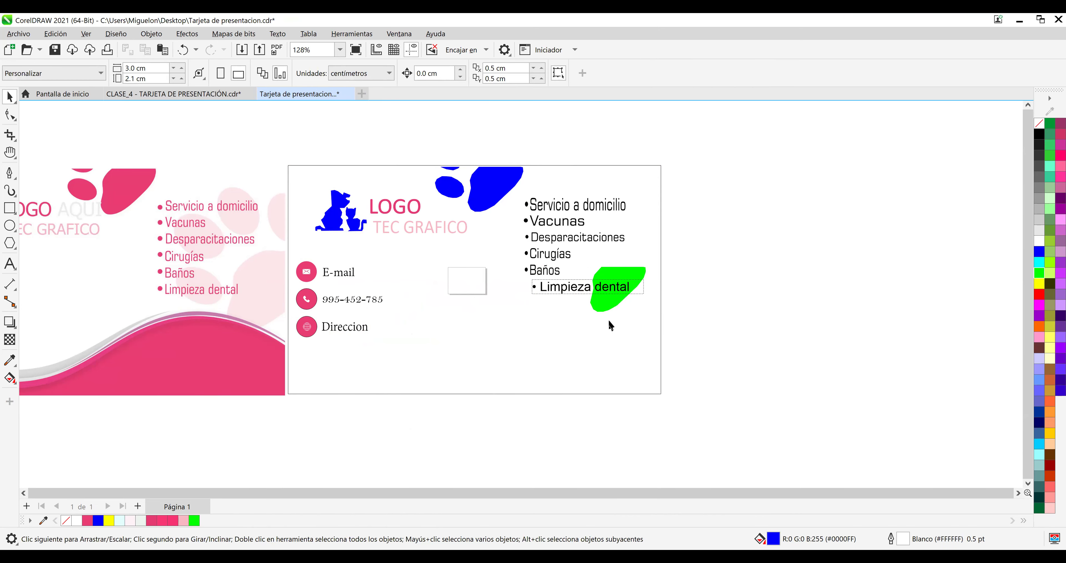
{"action": "left_click", "coordinate": [608, 306]}
{"action": "left_click", "coordinate": [605, 301]}
{"action": "left_click", "coordinate": [713, 271]}
Select the reference bitmap beside the card and open its context menu.
{"action": "left_click", "coordinate": [251, 173]}
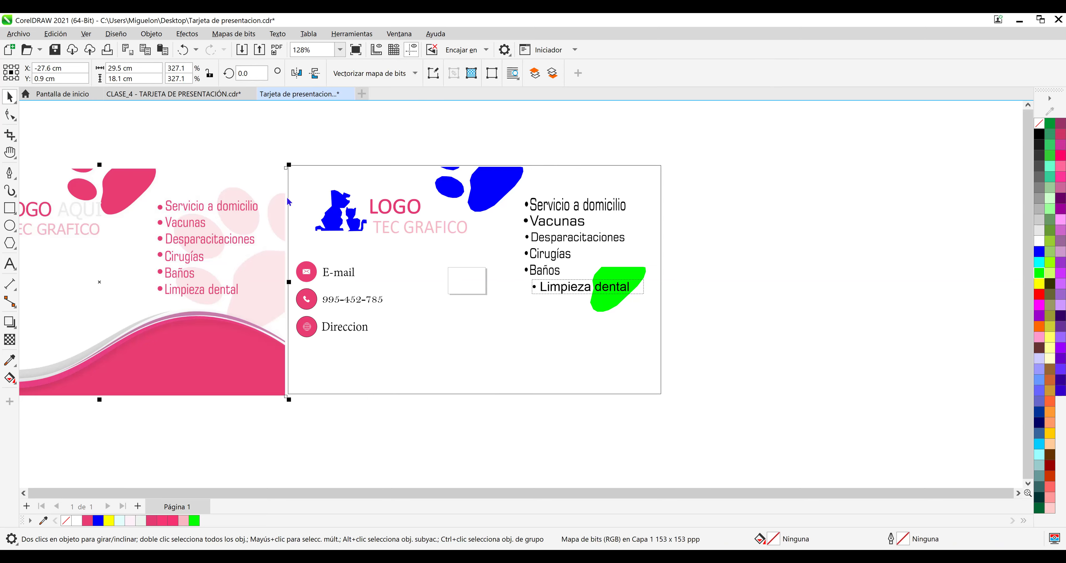
{"action": "right_click", "coordinate": [255, 176]}
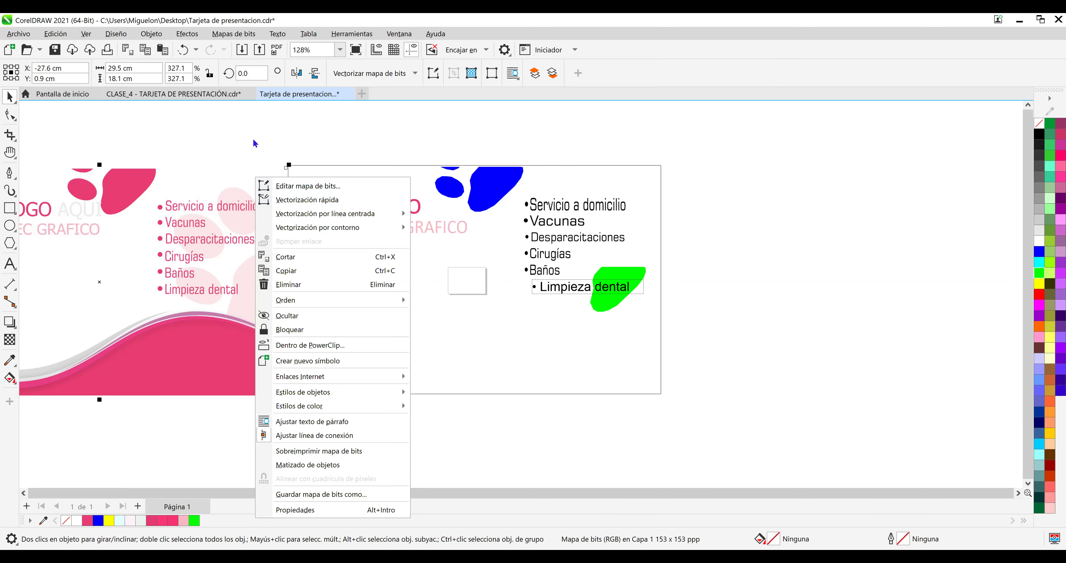